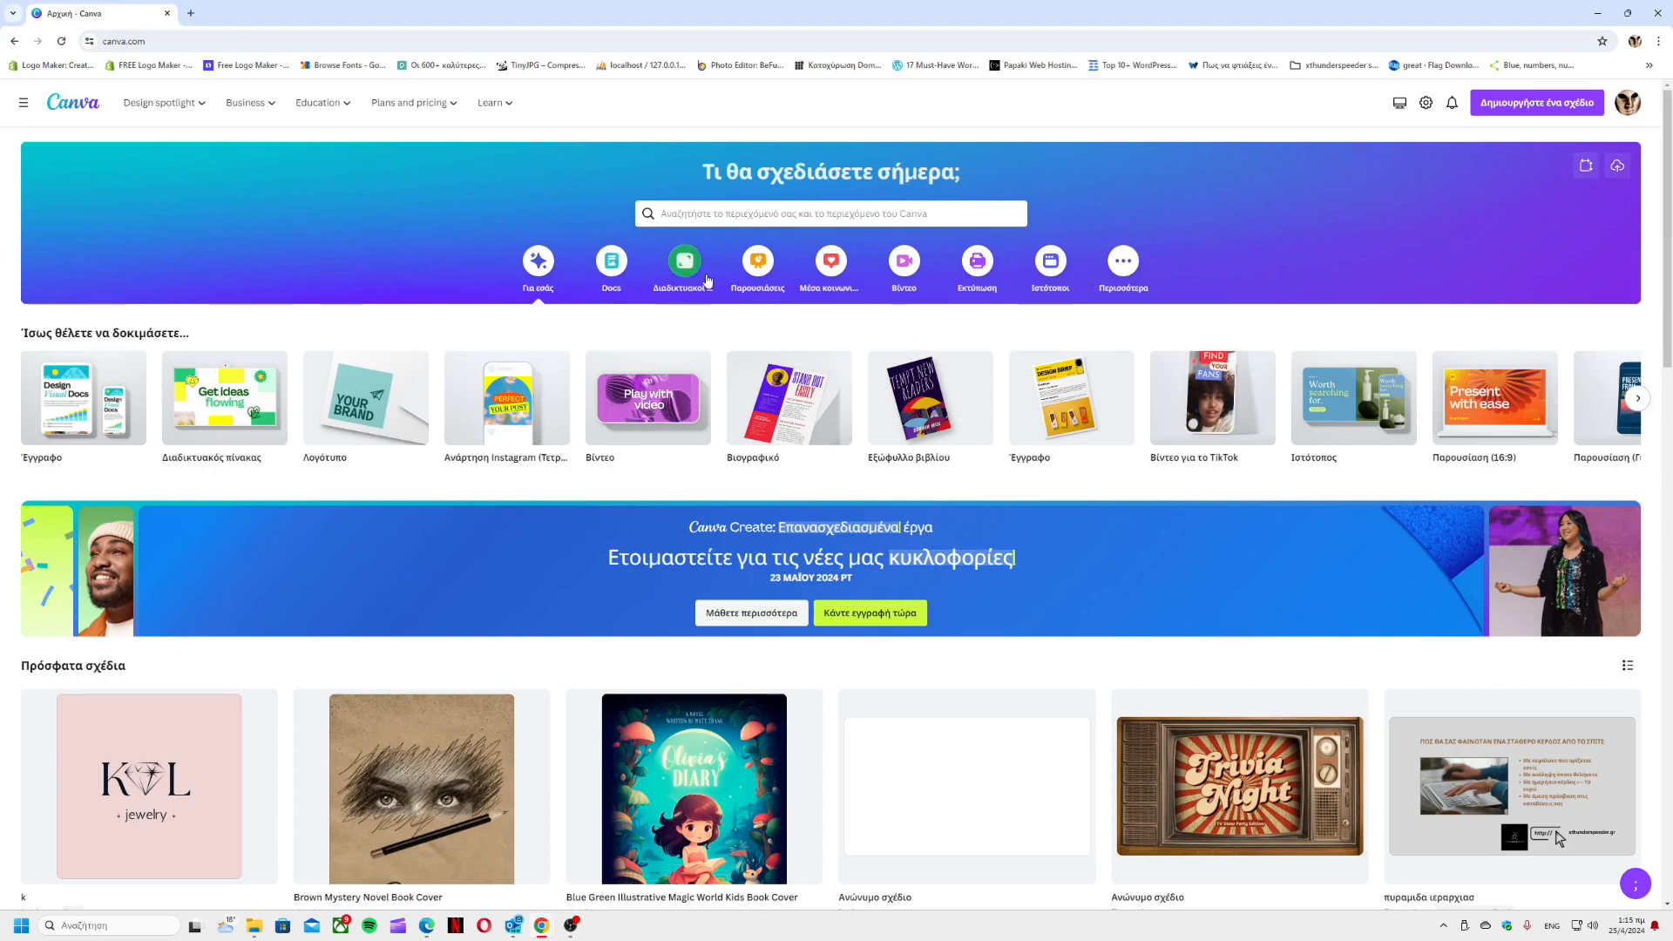
- Search for "logos" and look through the full list of matching Canva templates
{"action": "left_click", "coordinate": [1135, 271]}
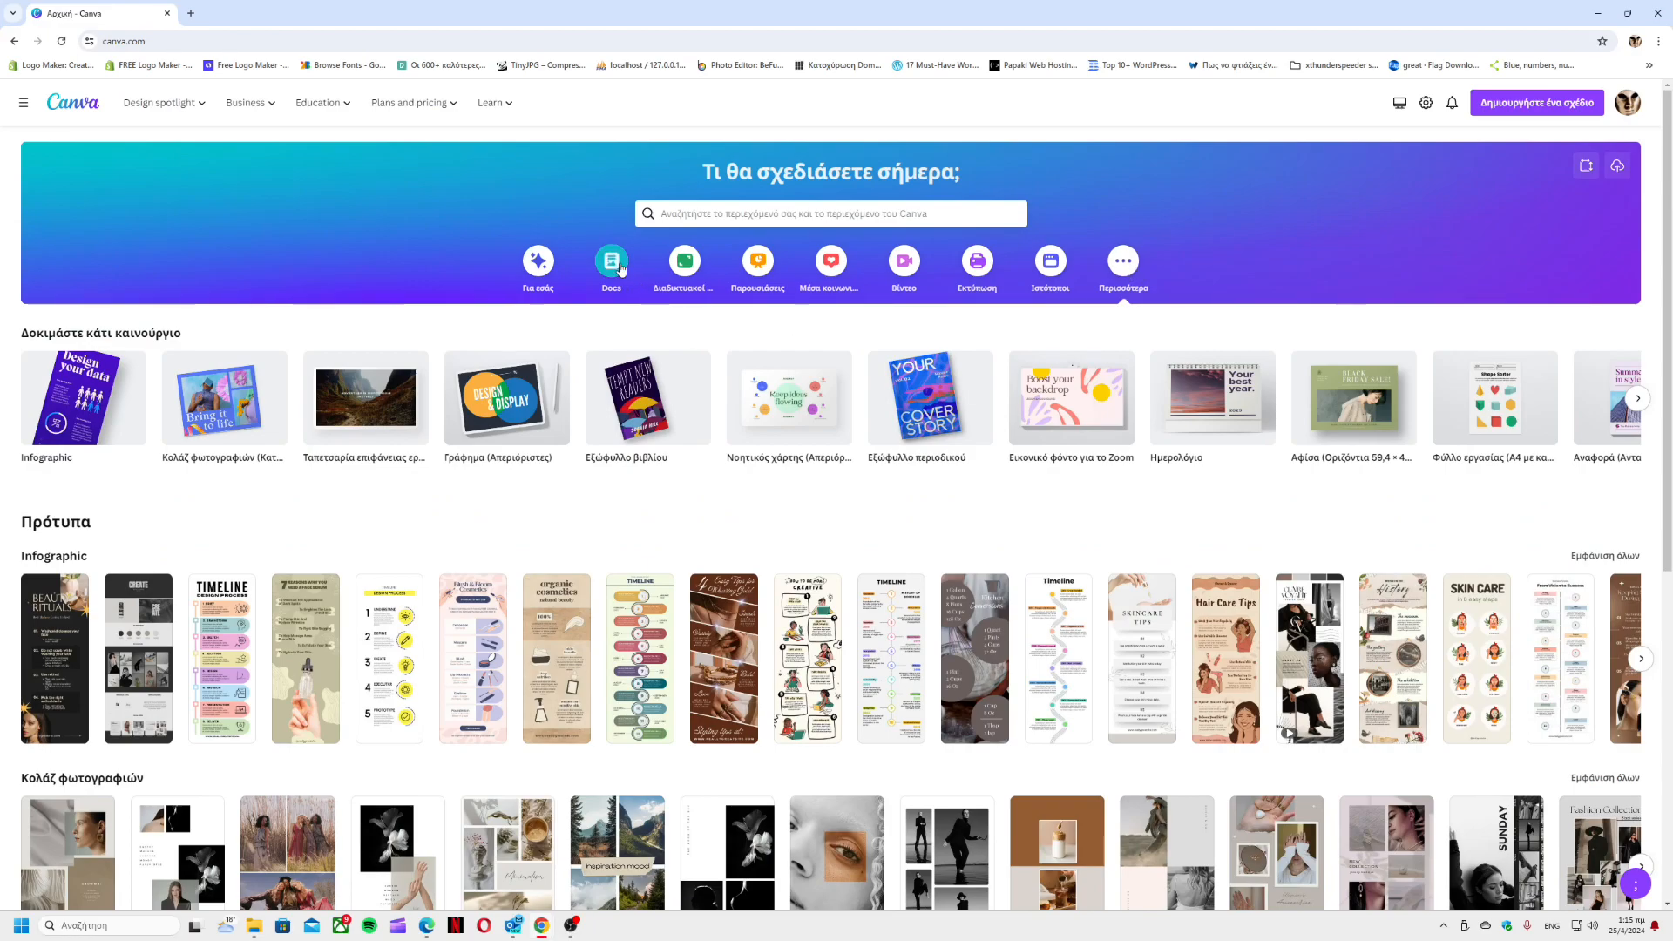
{"action": "left_click", "coordinate": [722, 215]}
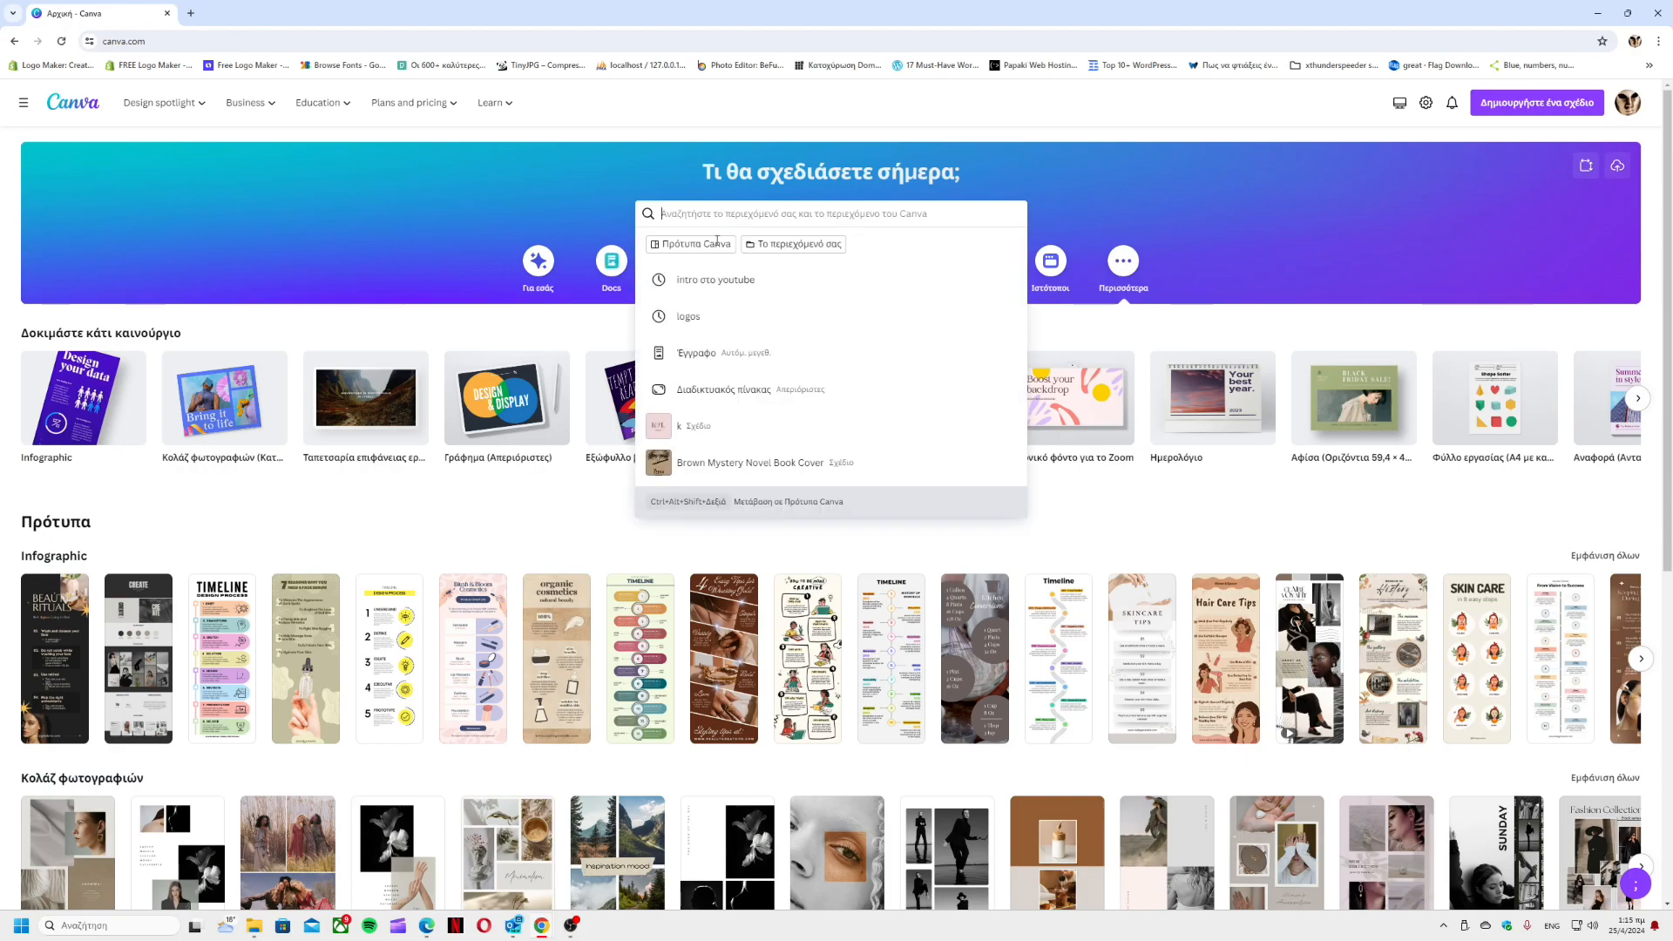
{"action": "left_click", "coordinate": [697, 315]}
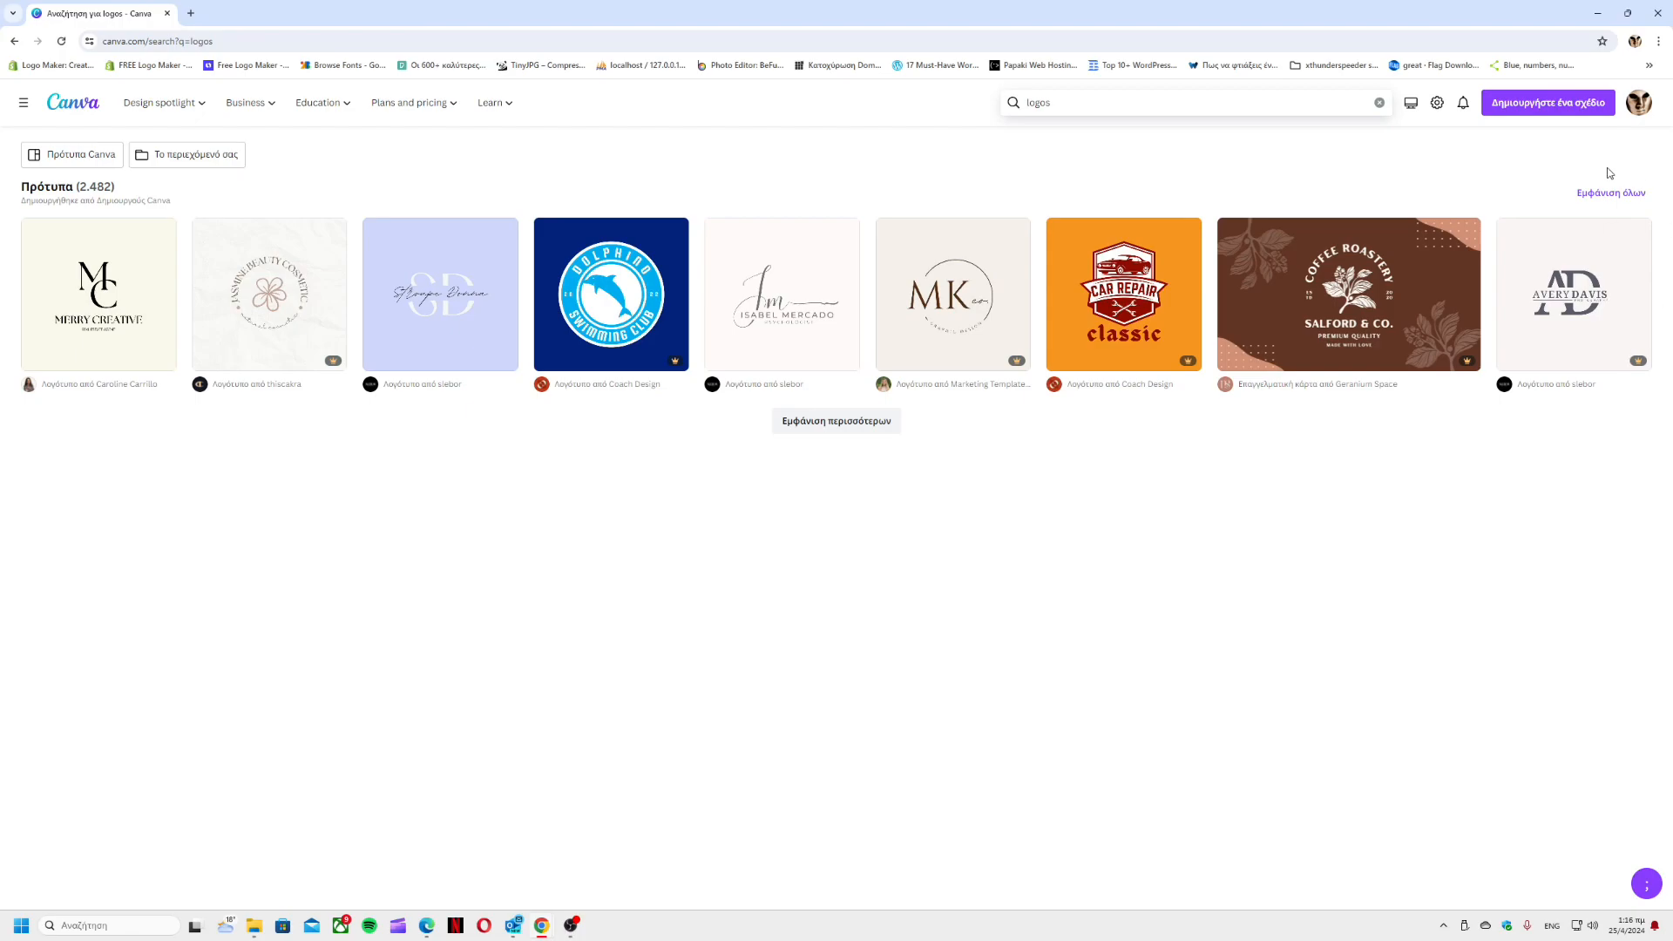
{"action": "left_click", "coordinate": [1608, 192]}
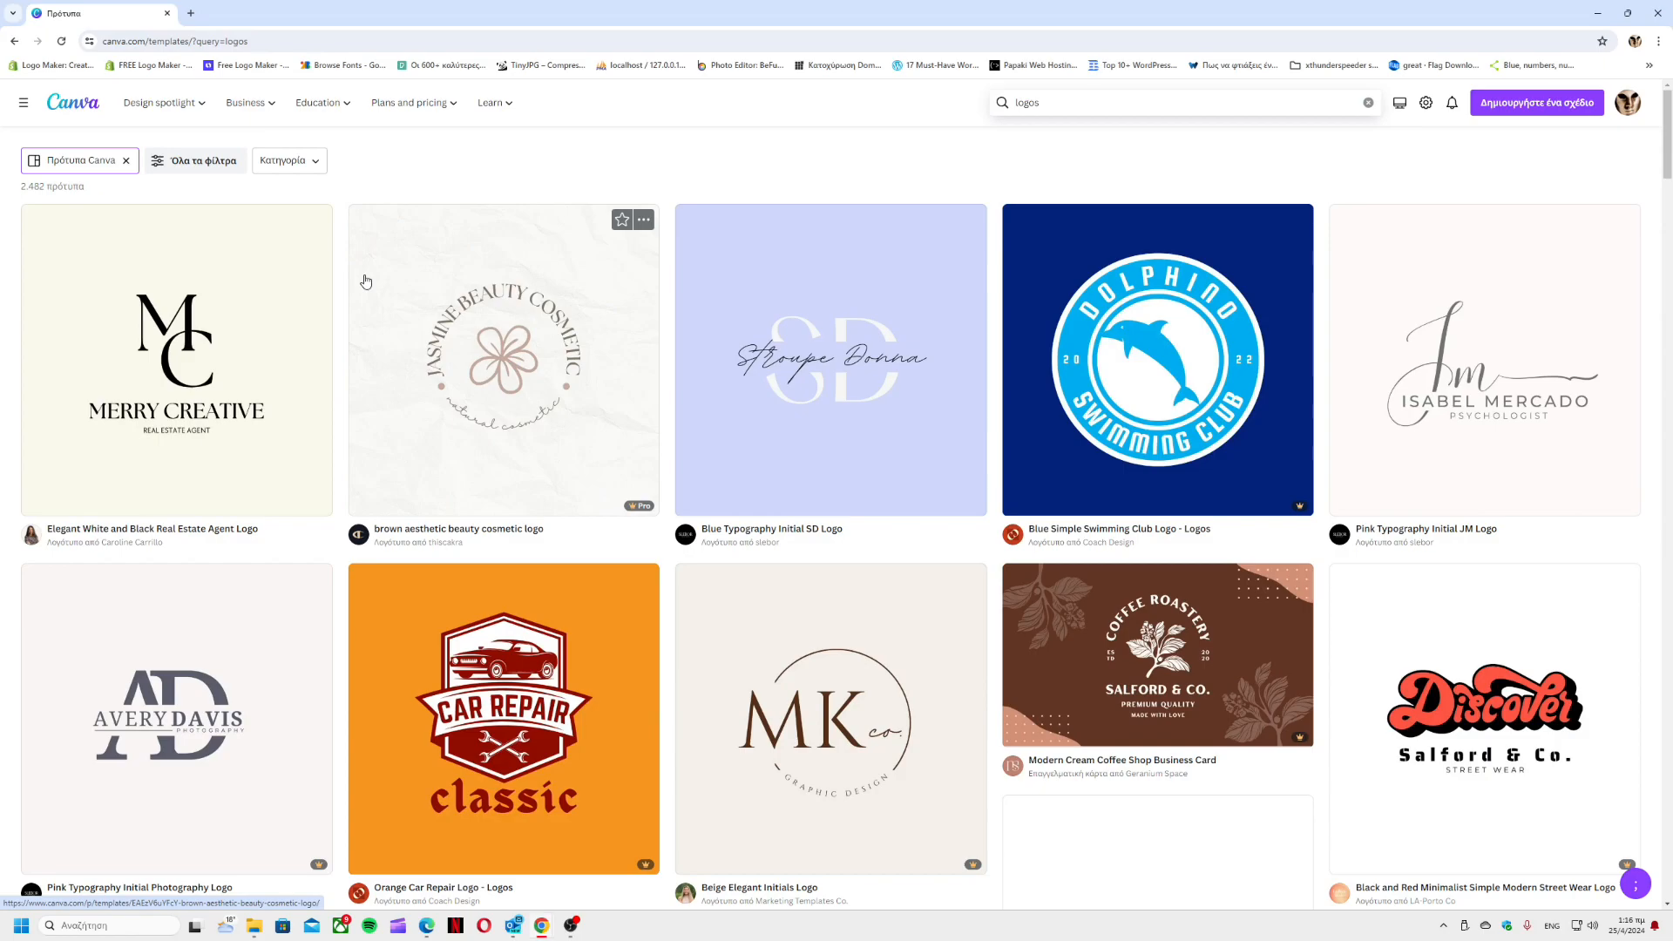
{"action": "scroll", "coordinate": [366, 282], "scroll_direction": "down", "scroll_amount": 6}
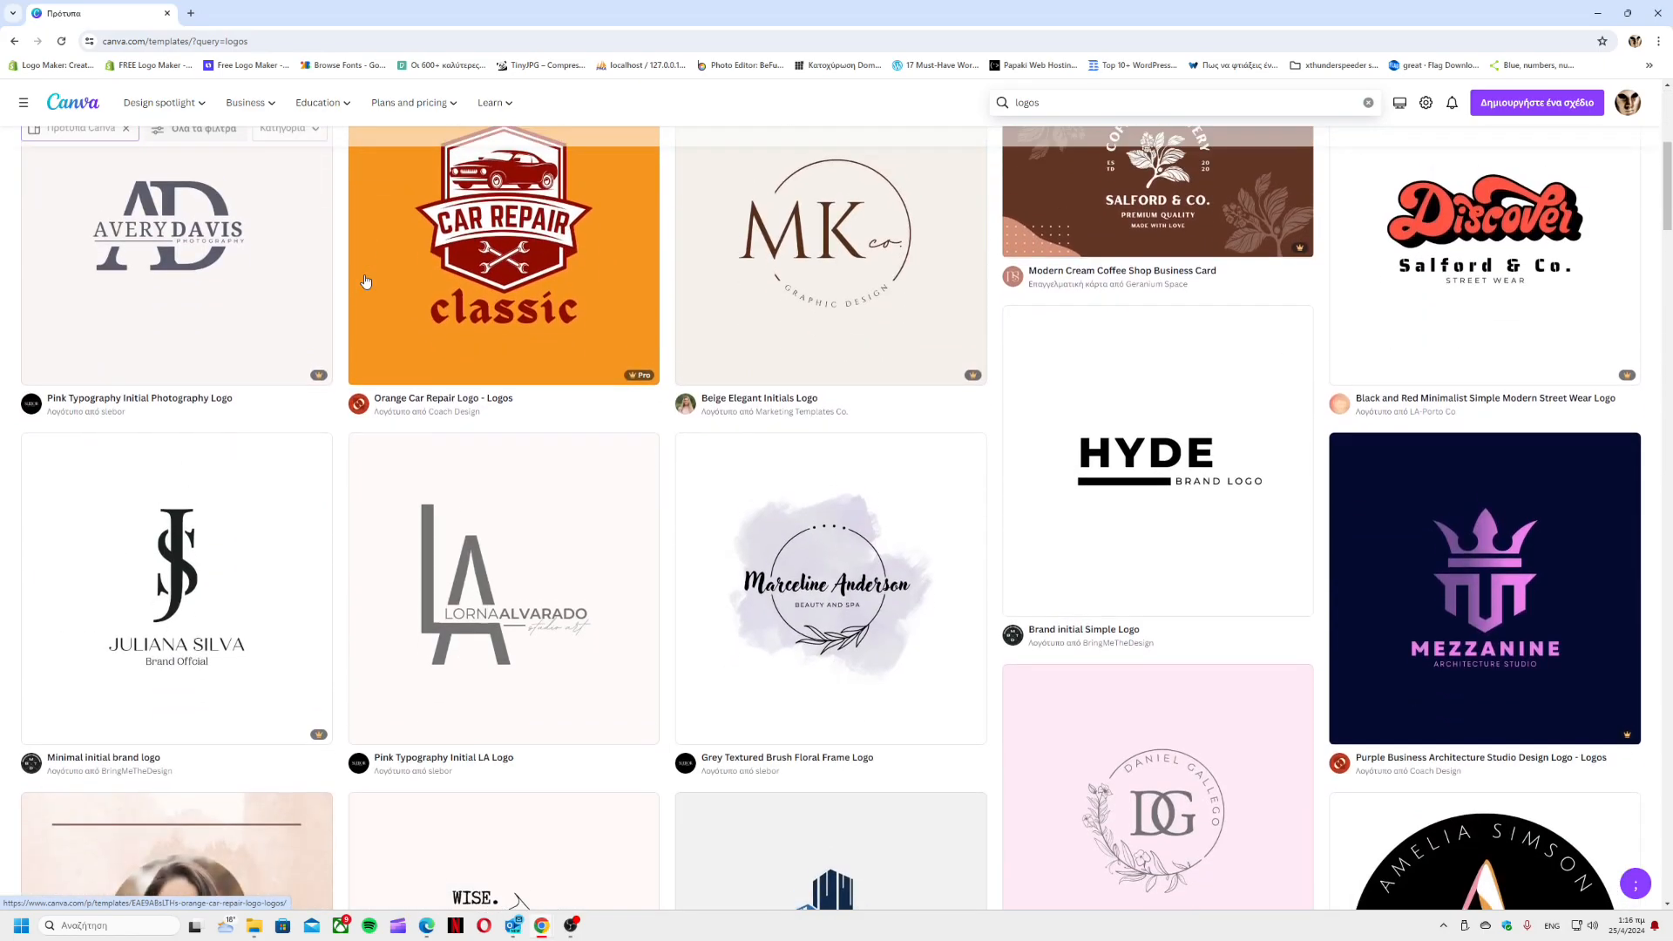
{"action": "scroll", "coordinate": [366, 281], "scroll_direction": "up", "scroll_amount": 6}
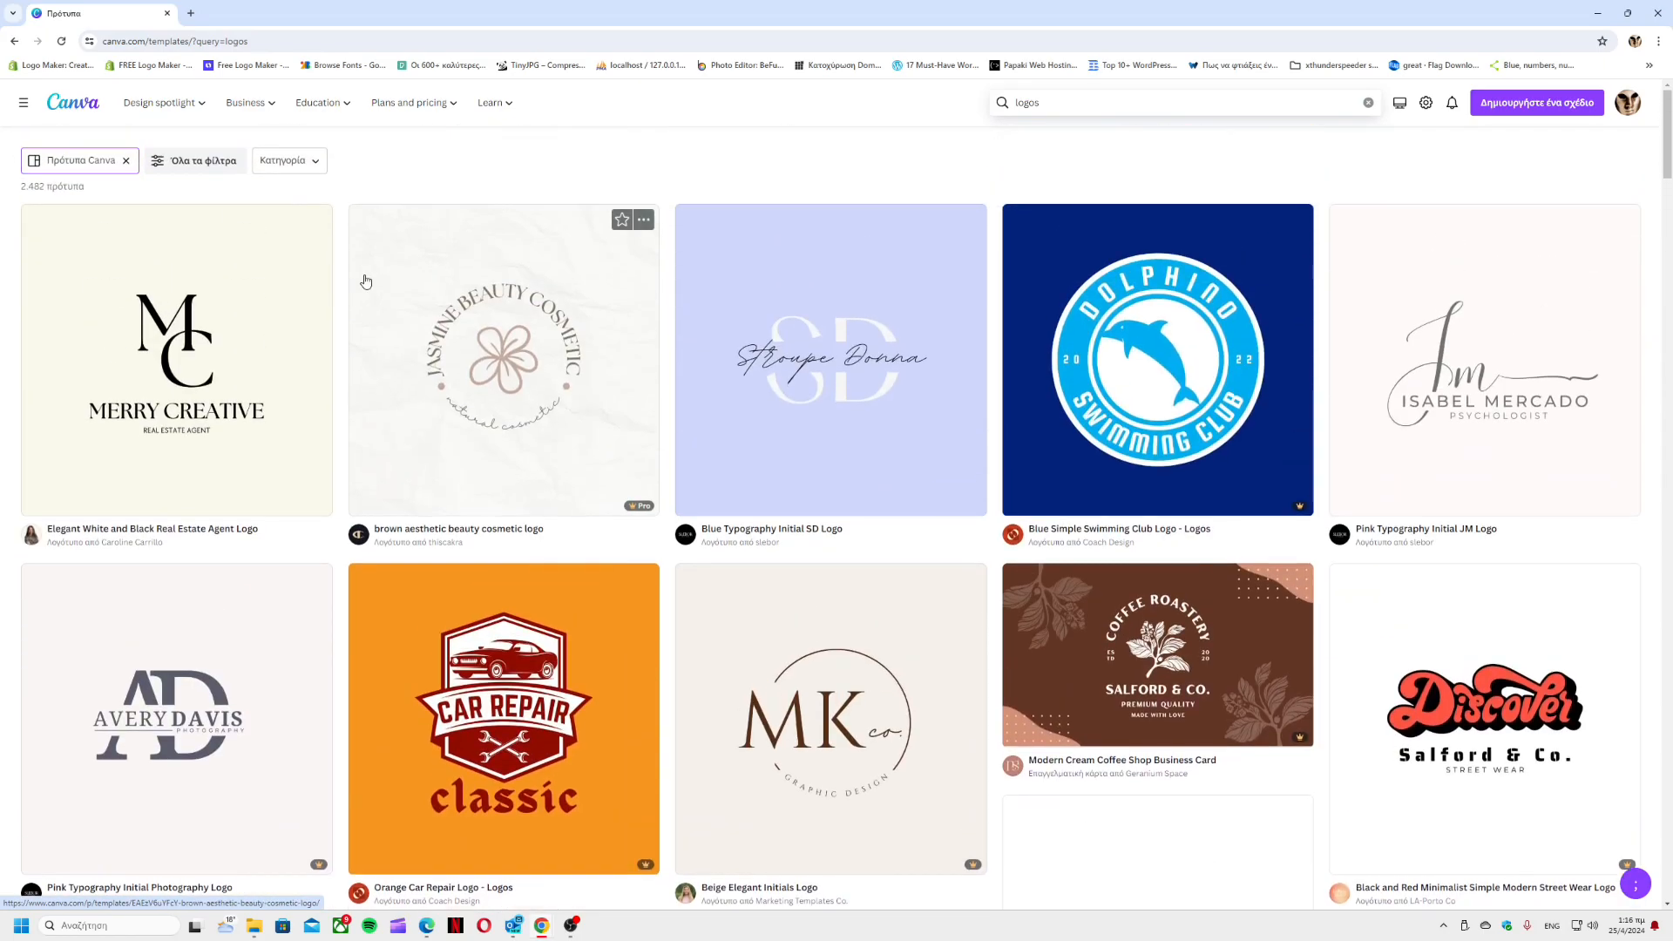
- Remove the Canva templates filter from the logos search and return to the home page
{"action": "left_click", "coordinate": [125, 162]}
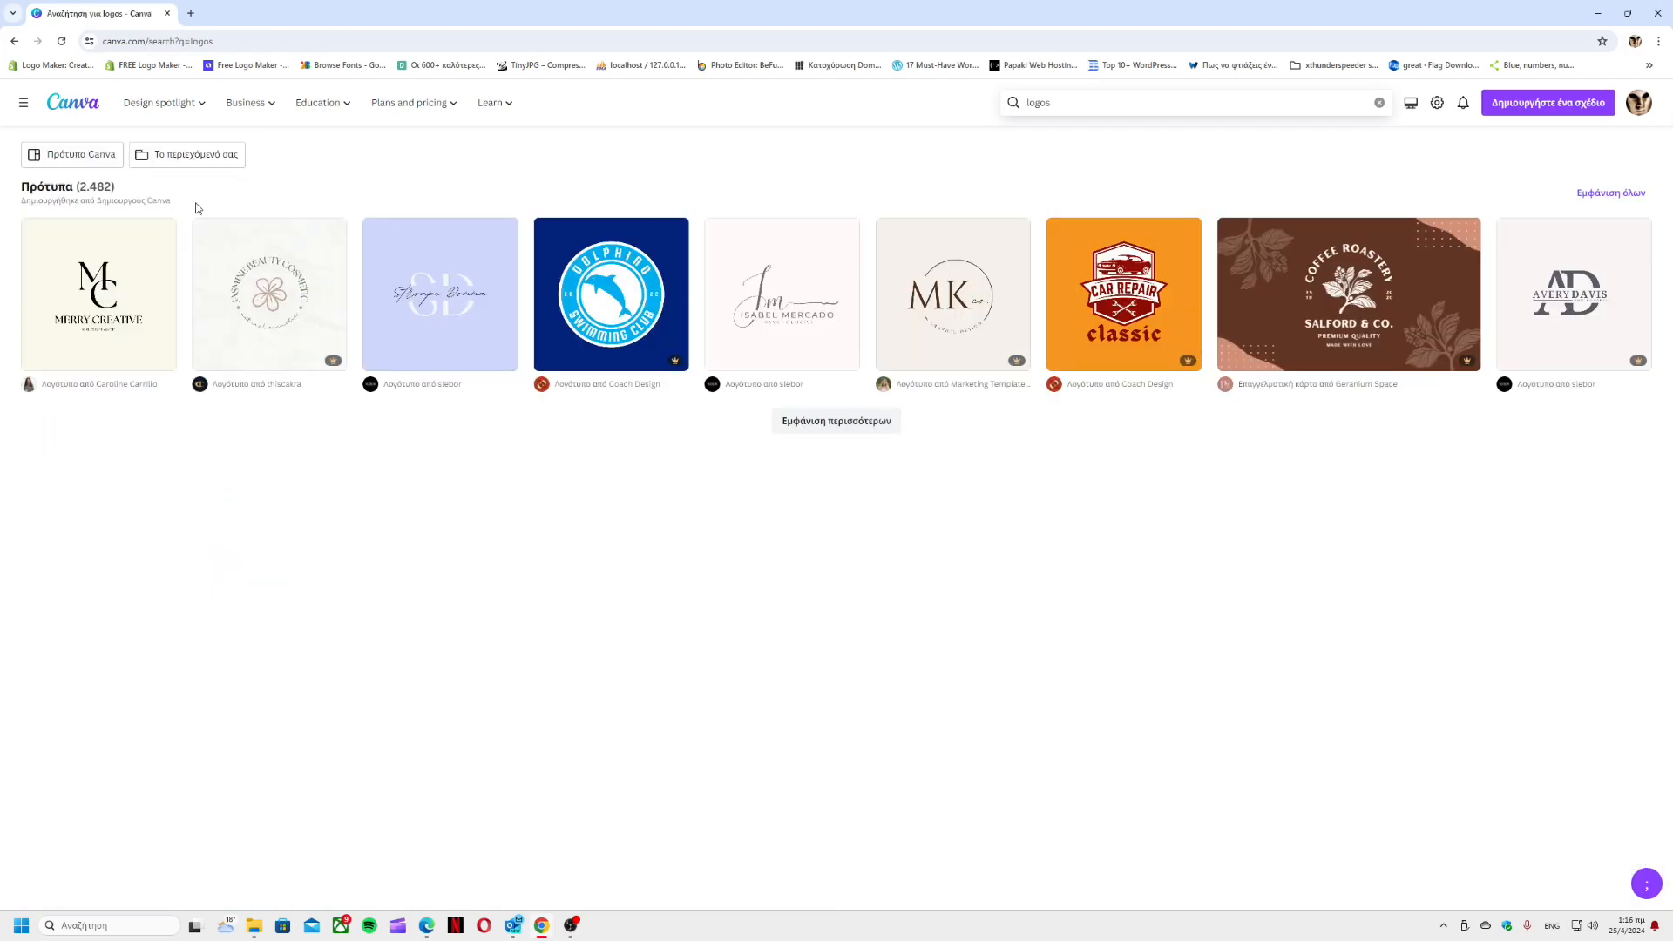
{"action": "left_click", "coordinate": [1072, 107]}
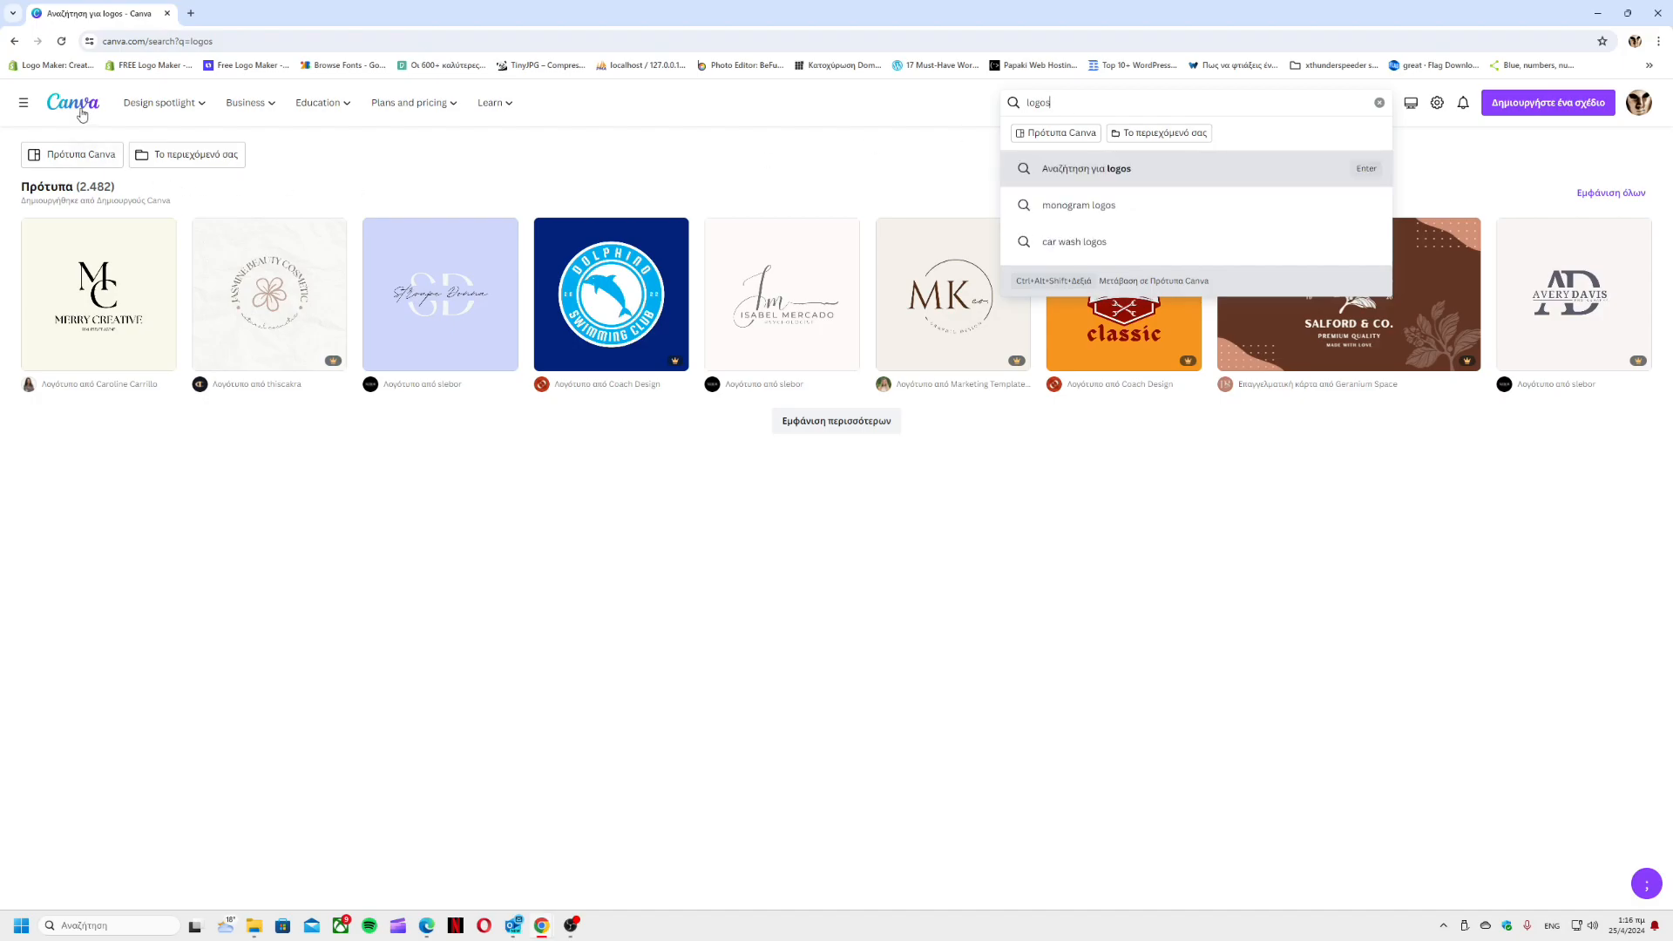
{"action": "left_click", "coordinate": [77, 109]}
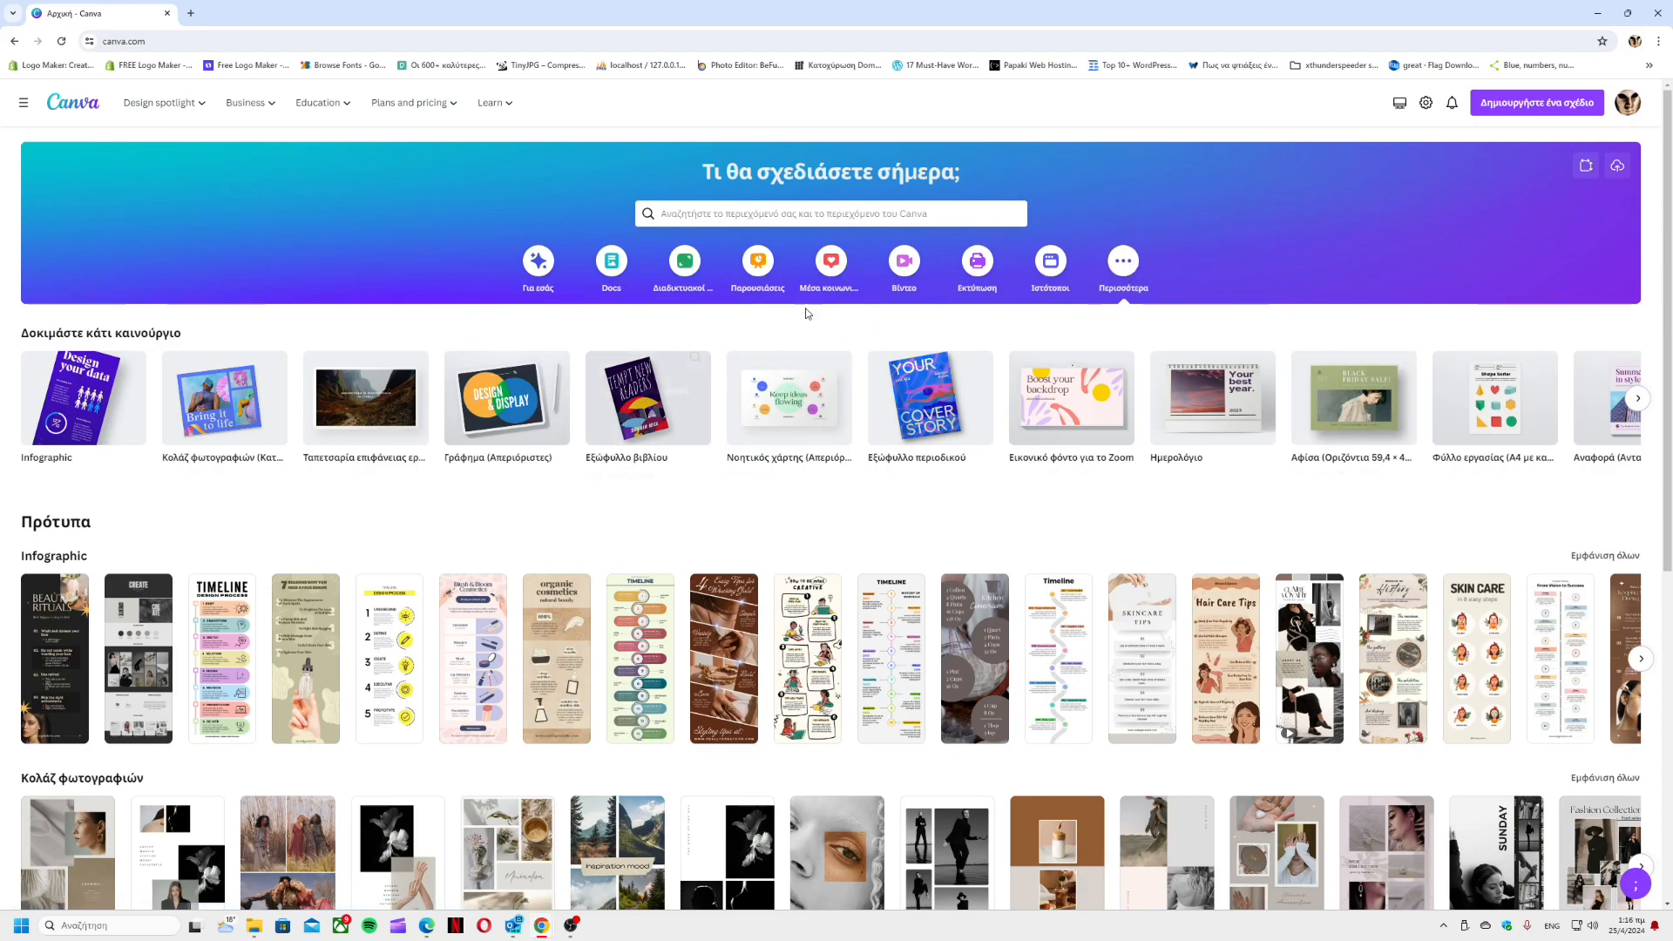
- Look through the suggested design types in the "Για εσάς" category on the home page
{"action": "left_click", "coordinate": [547, 261]}
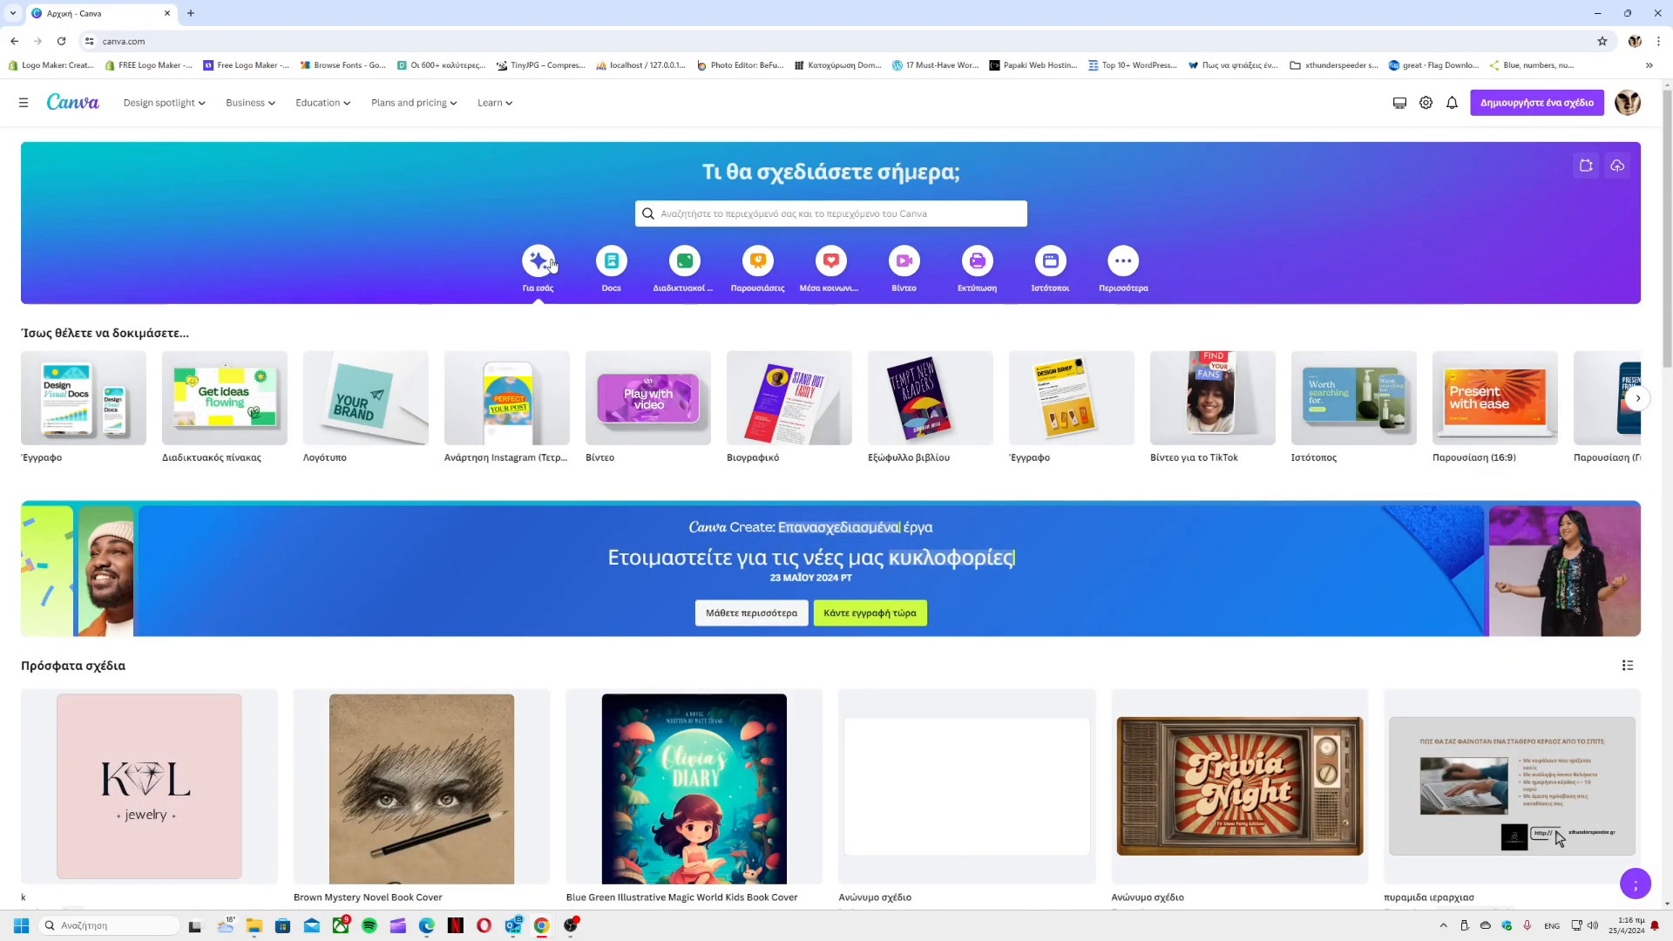
{"action": "mouse_move", "coordinate": [656, 399]}
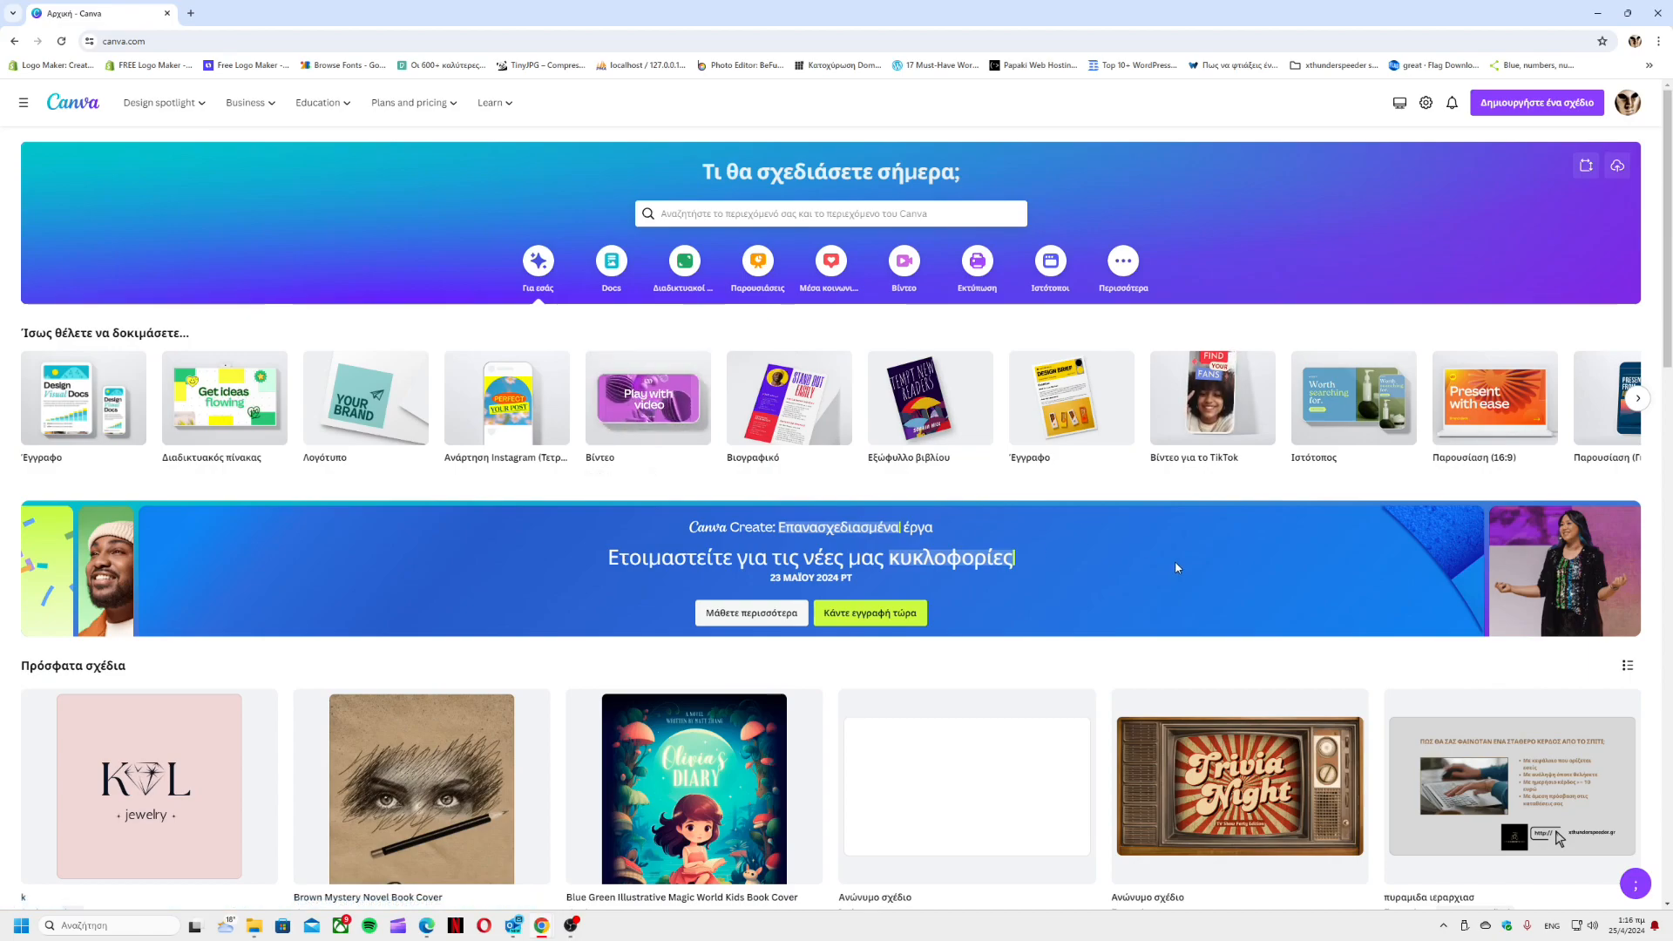
{"action": "left_click", "coordinate": [1640, 400]}
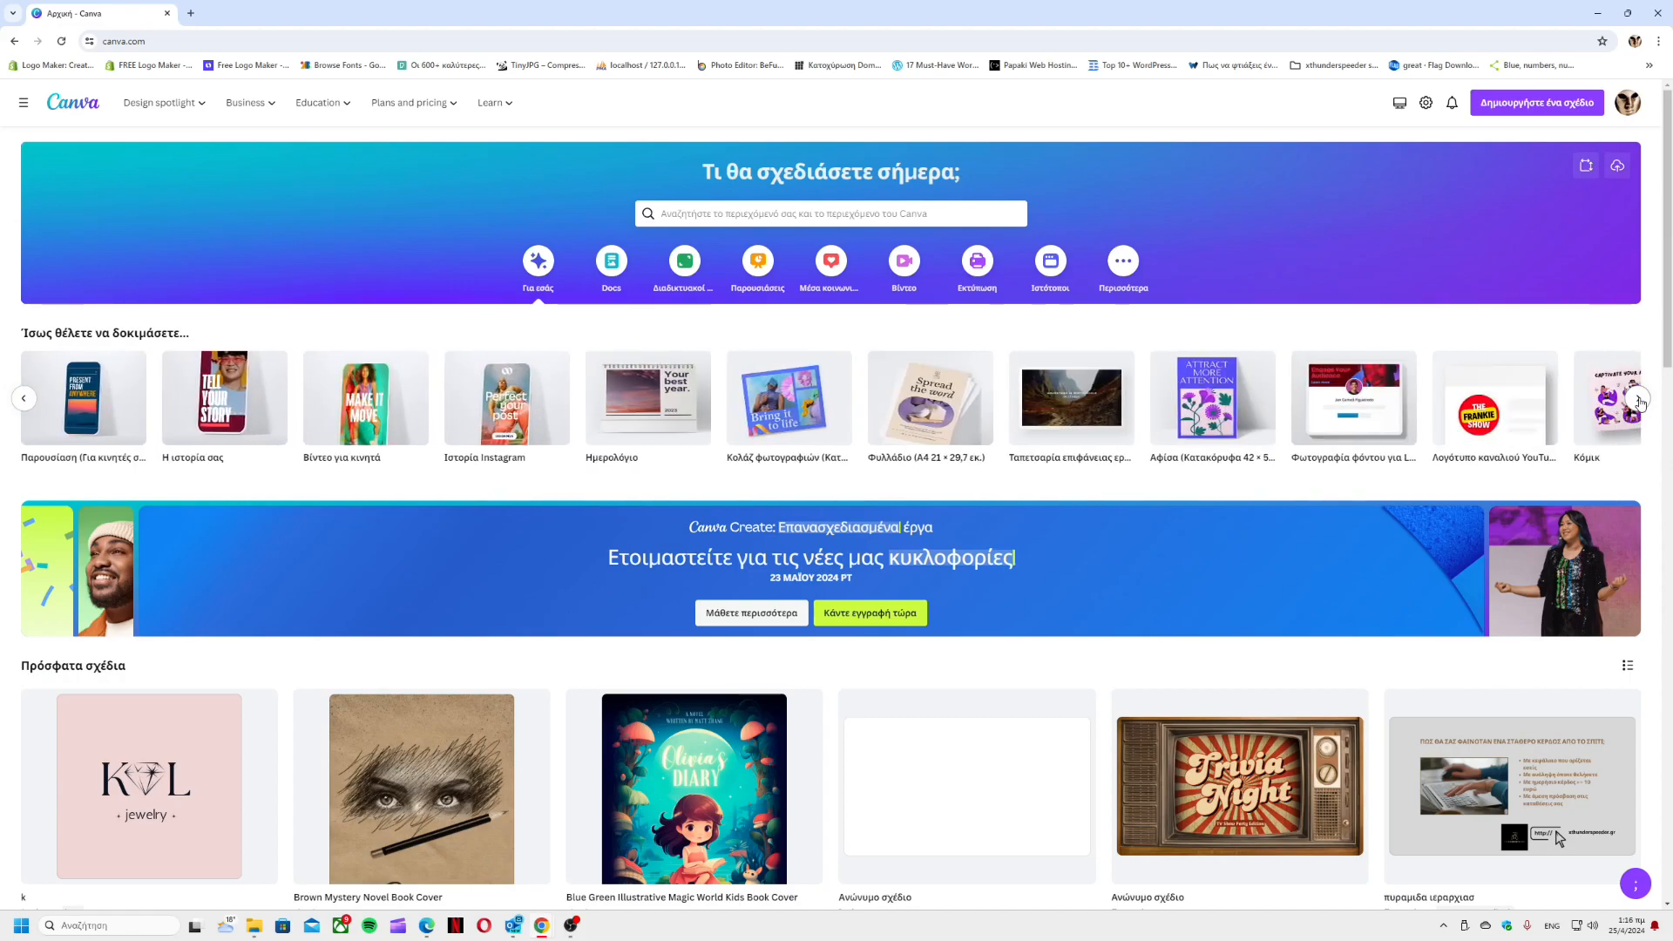
{"action": "left_click", "coordinate": [1639, 400]}
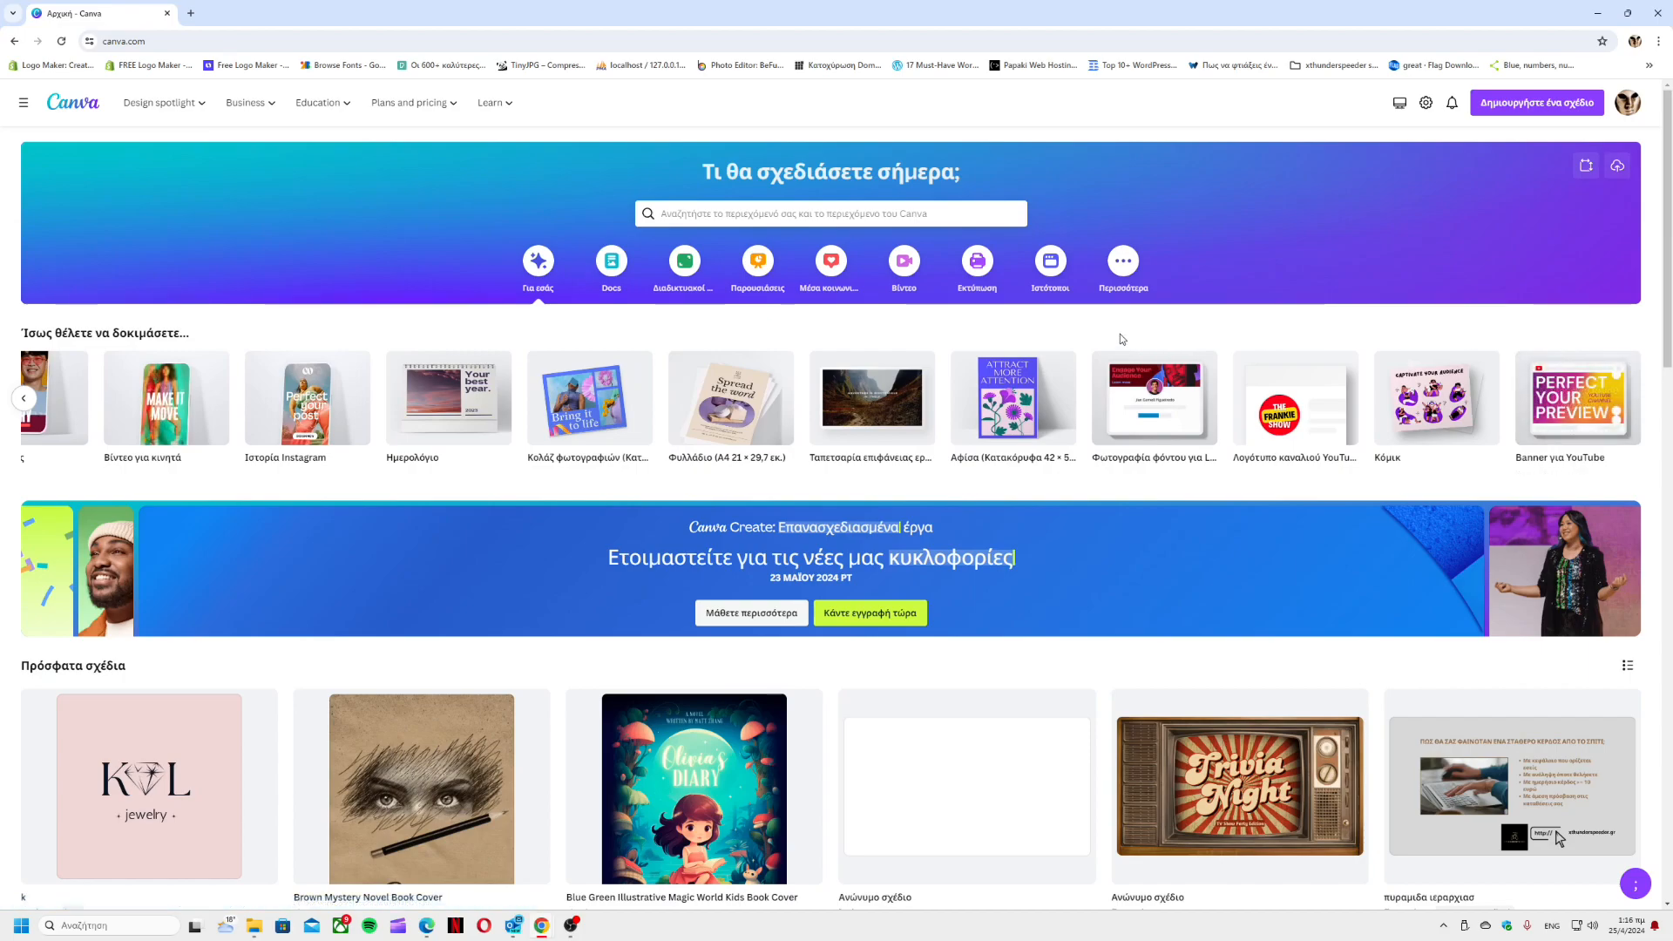
- Open the recent logo design "k" from the search suggestions, view its first two pages and close it
{"action": "left_click", "coordinate": [760, 220]}
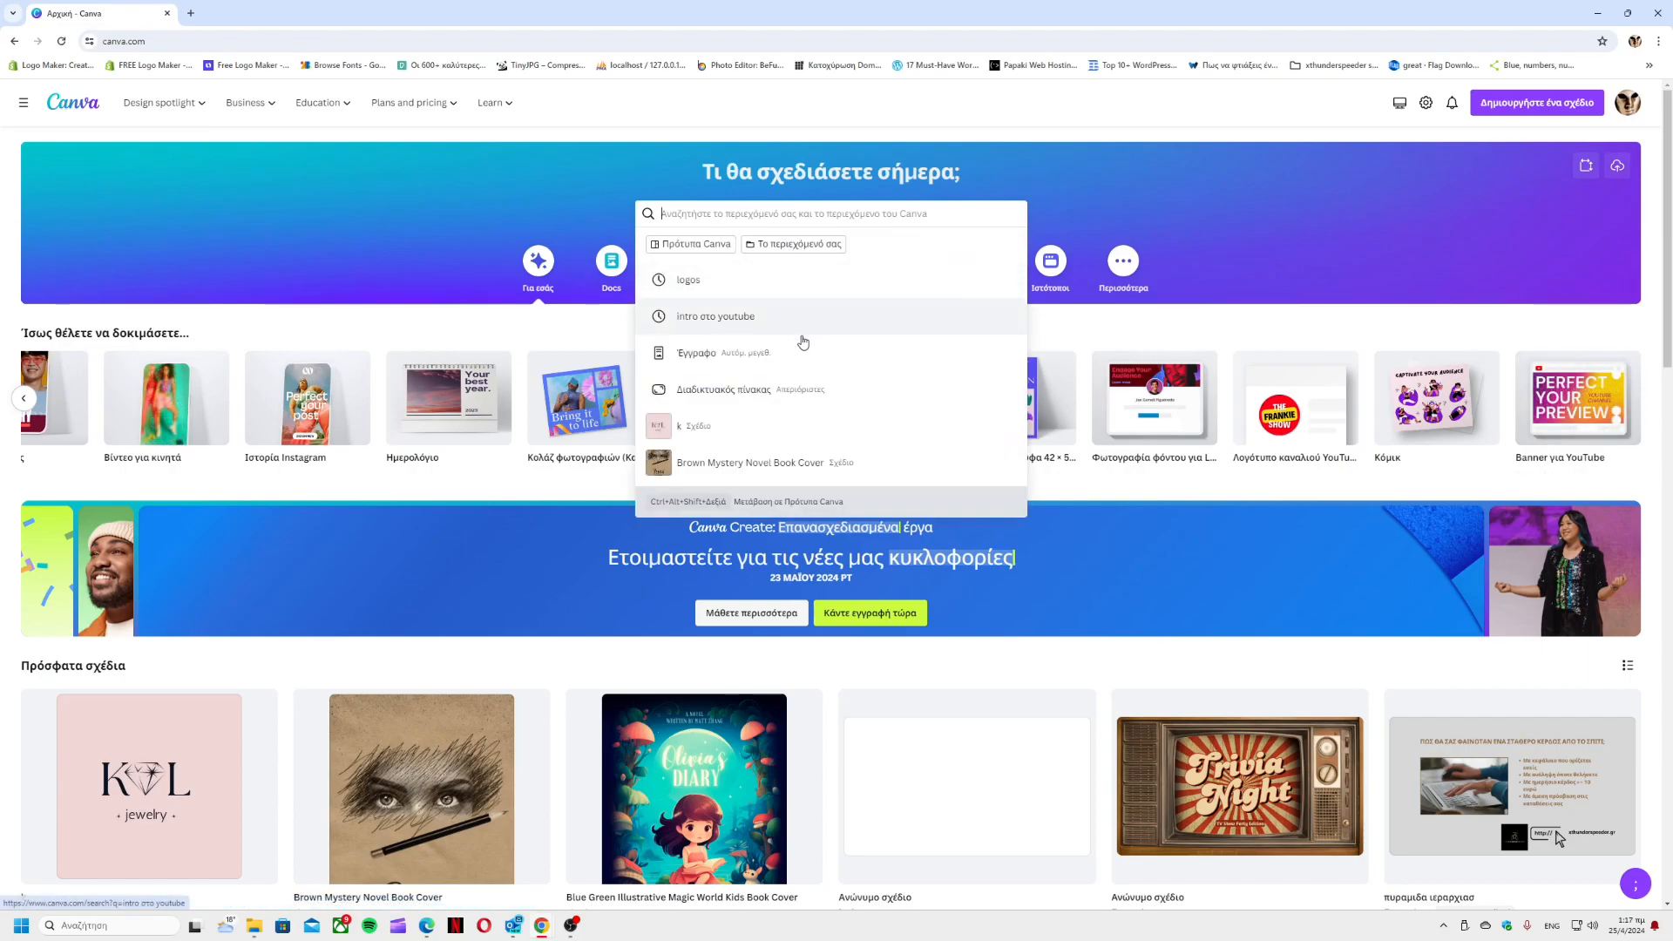
{"action": "left_click", "coordinate": [699, 456]}
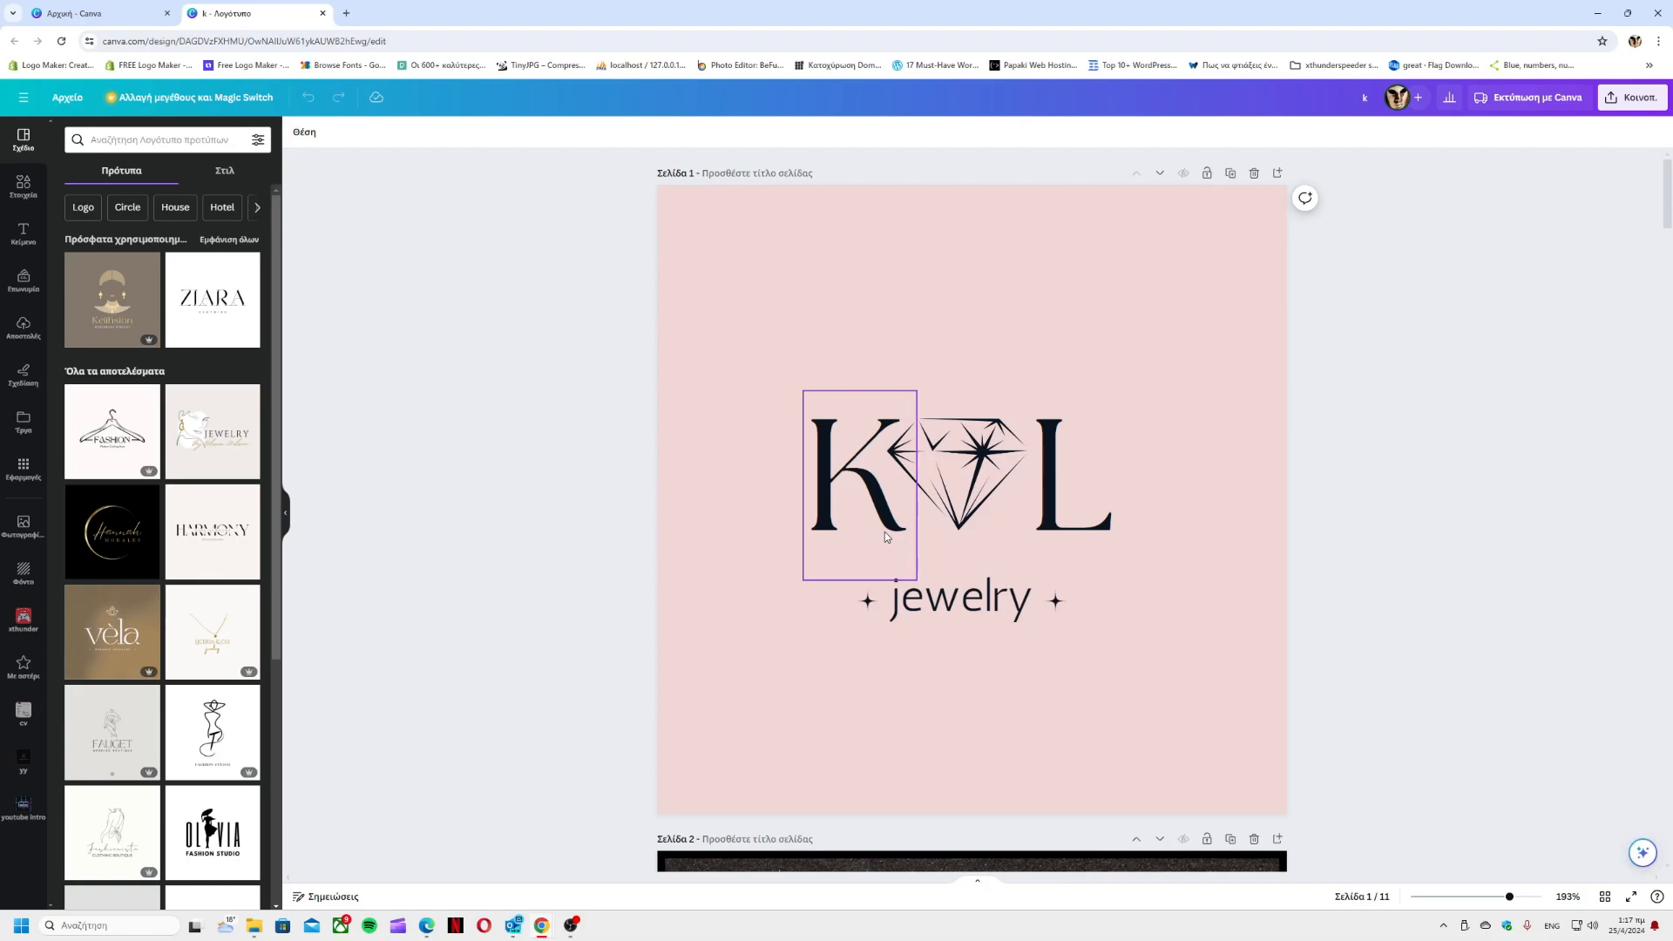
{"action": "scroll", "coordinate": [886, 531], "scroll_direction": "down", "scroll_amount": 3}
{"action": "scroll", "coordinate": [943, 514], "scroll_direction": "down", "scroll_amount": 3}
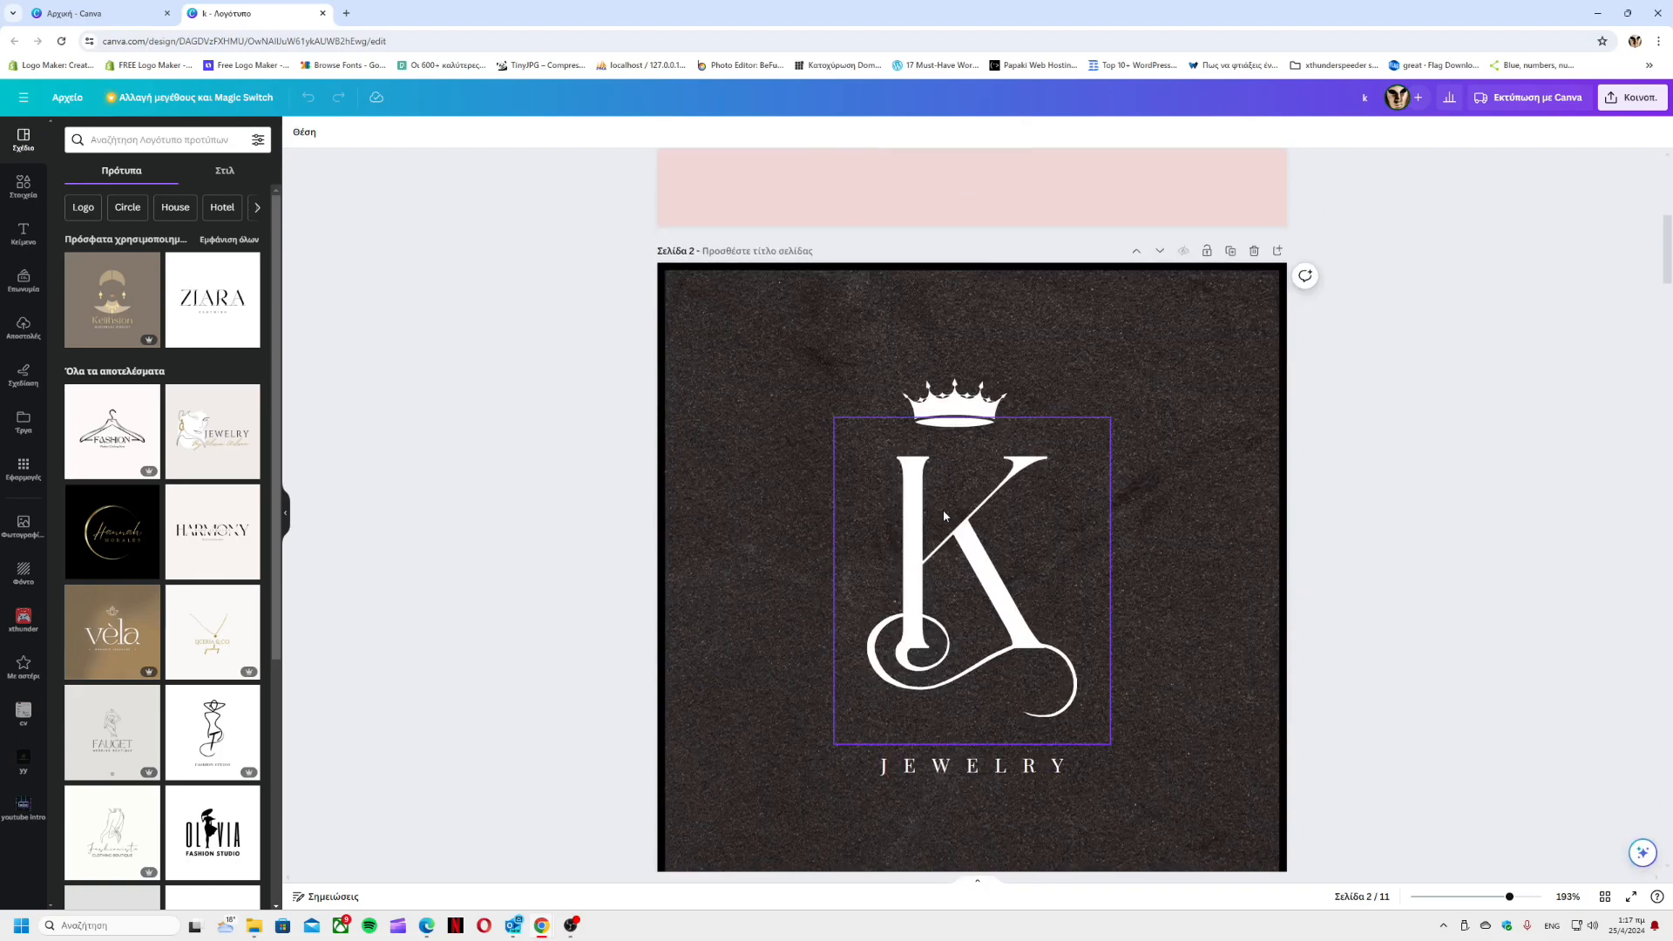
{"action": "scroll", "coordinate": [943, 509], "scroll_direction": "up", "scroll_amount": 5}
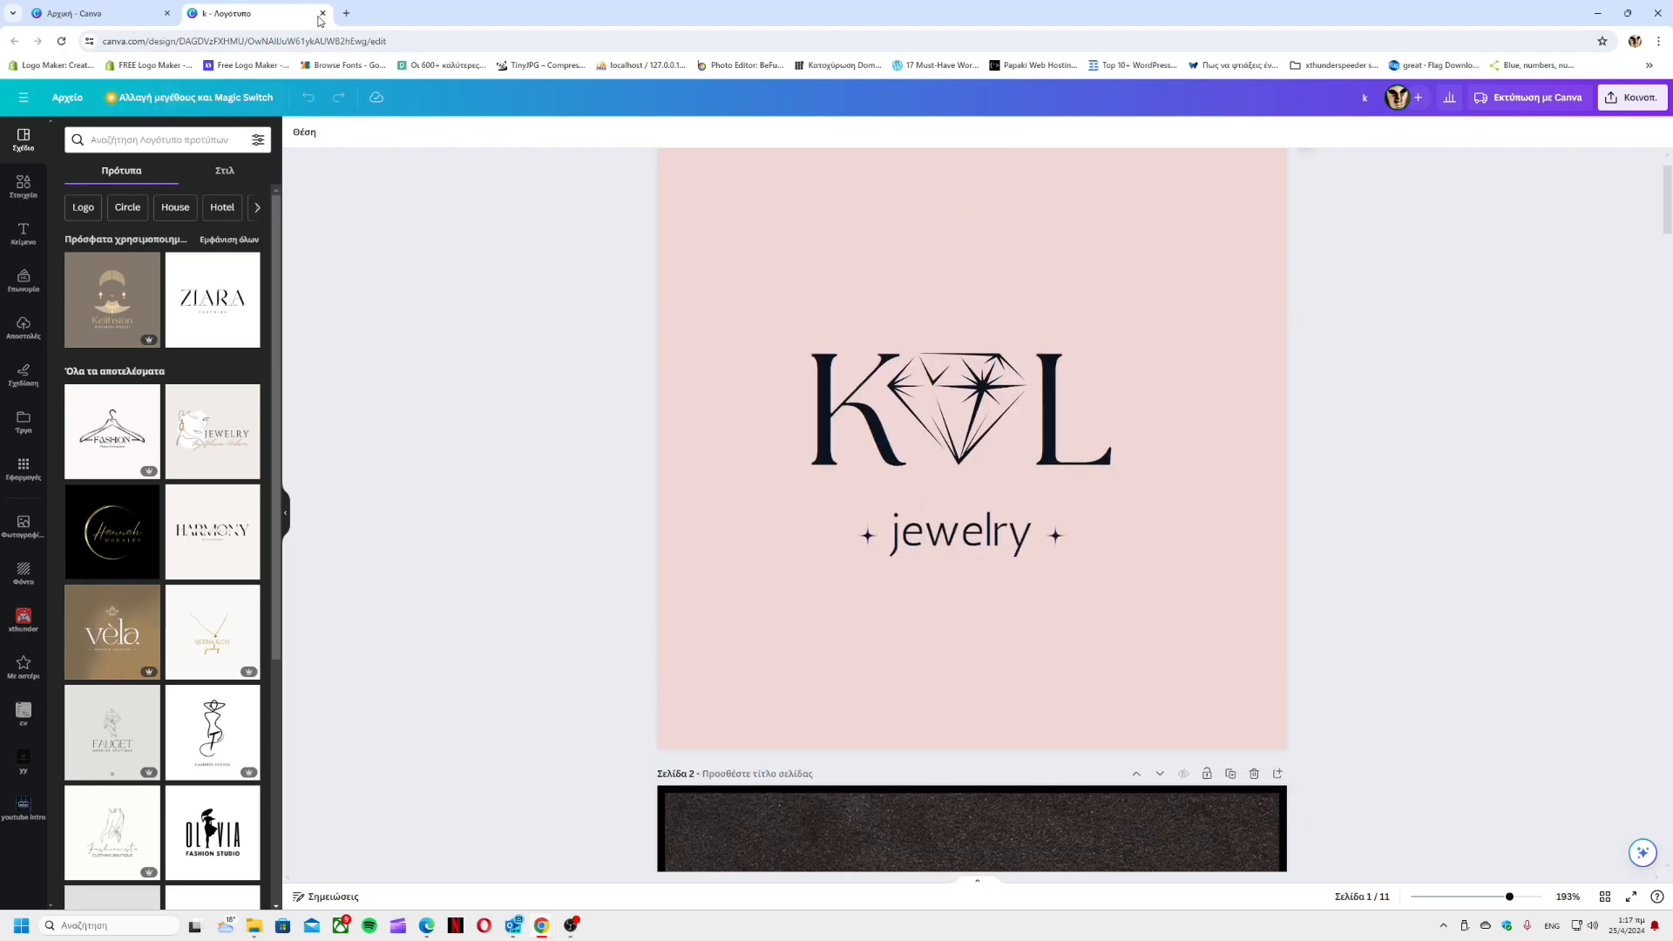
{"action": "left_click", "coordinate": [323, 13]}
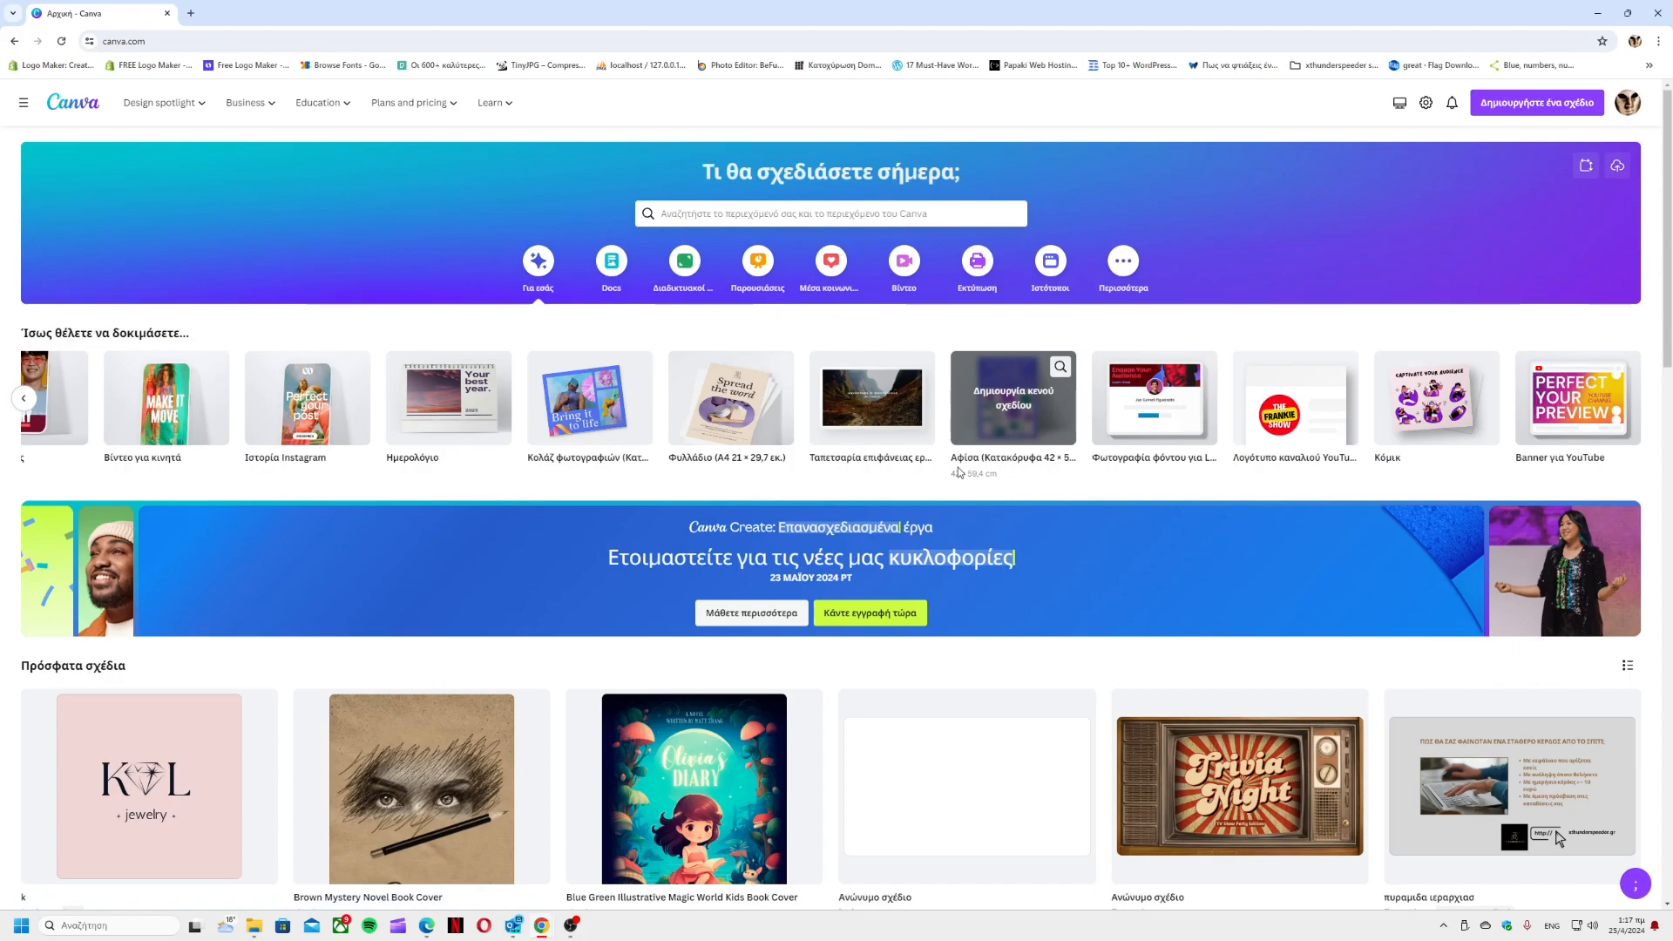
- Search for "logos" limited to your own content and return to the home page
{"action": "left_click", "coordinate": [706, 213]}
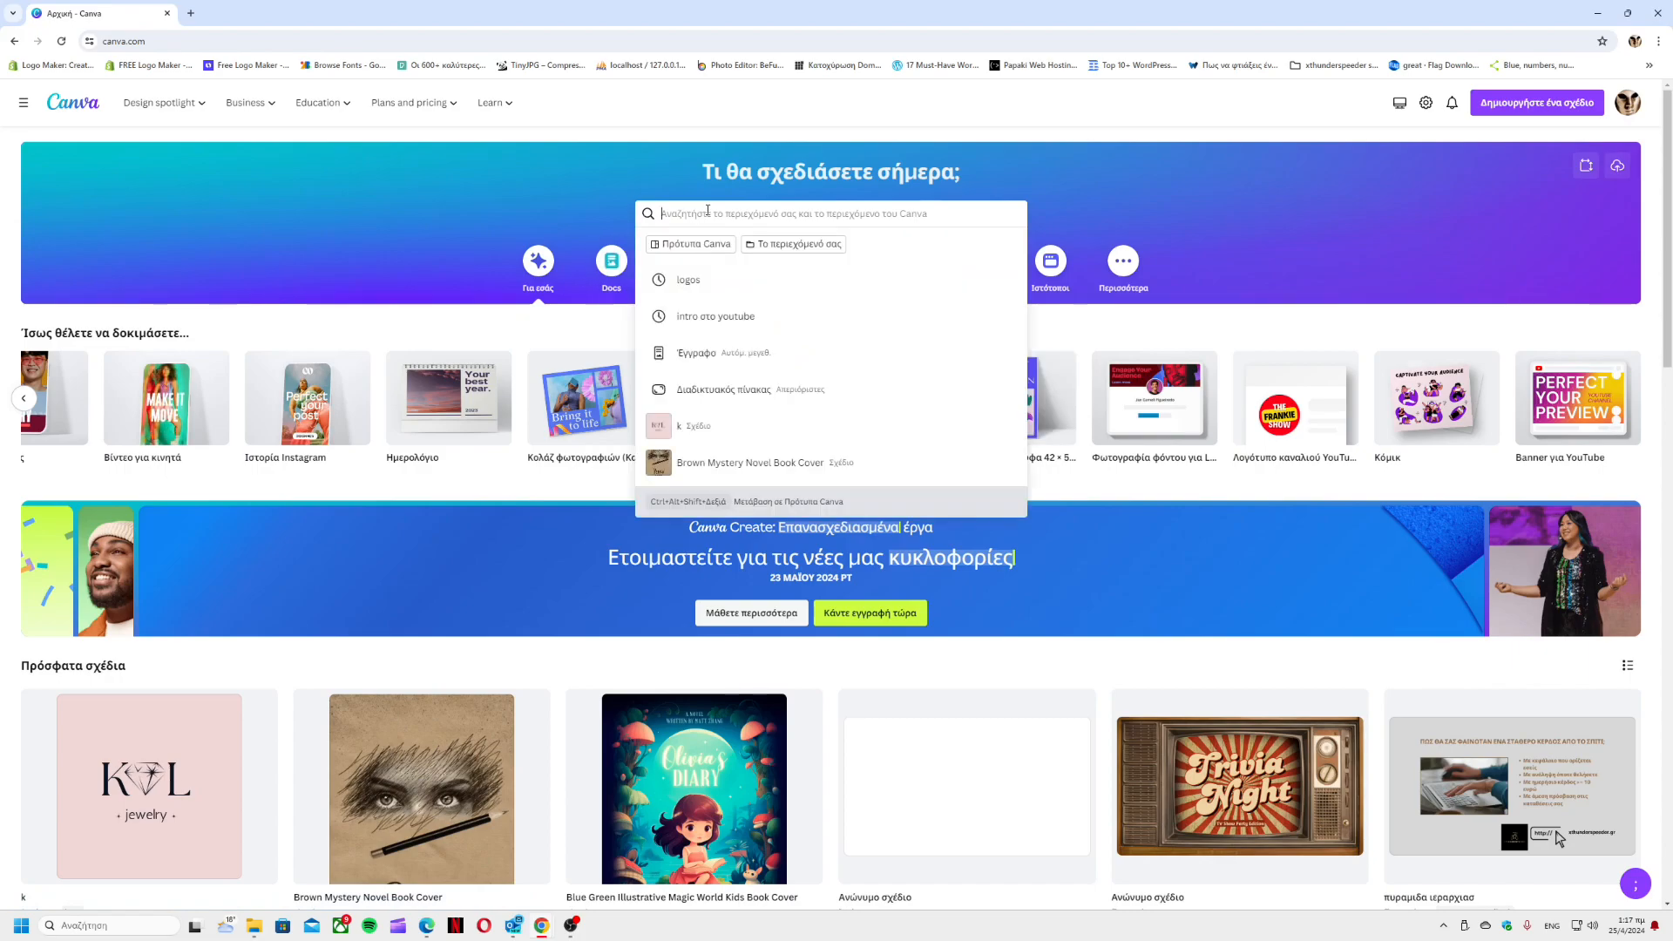
{"action": "left_click", "coordinate": [695, 292]}
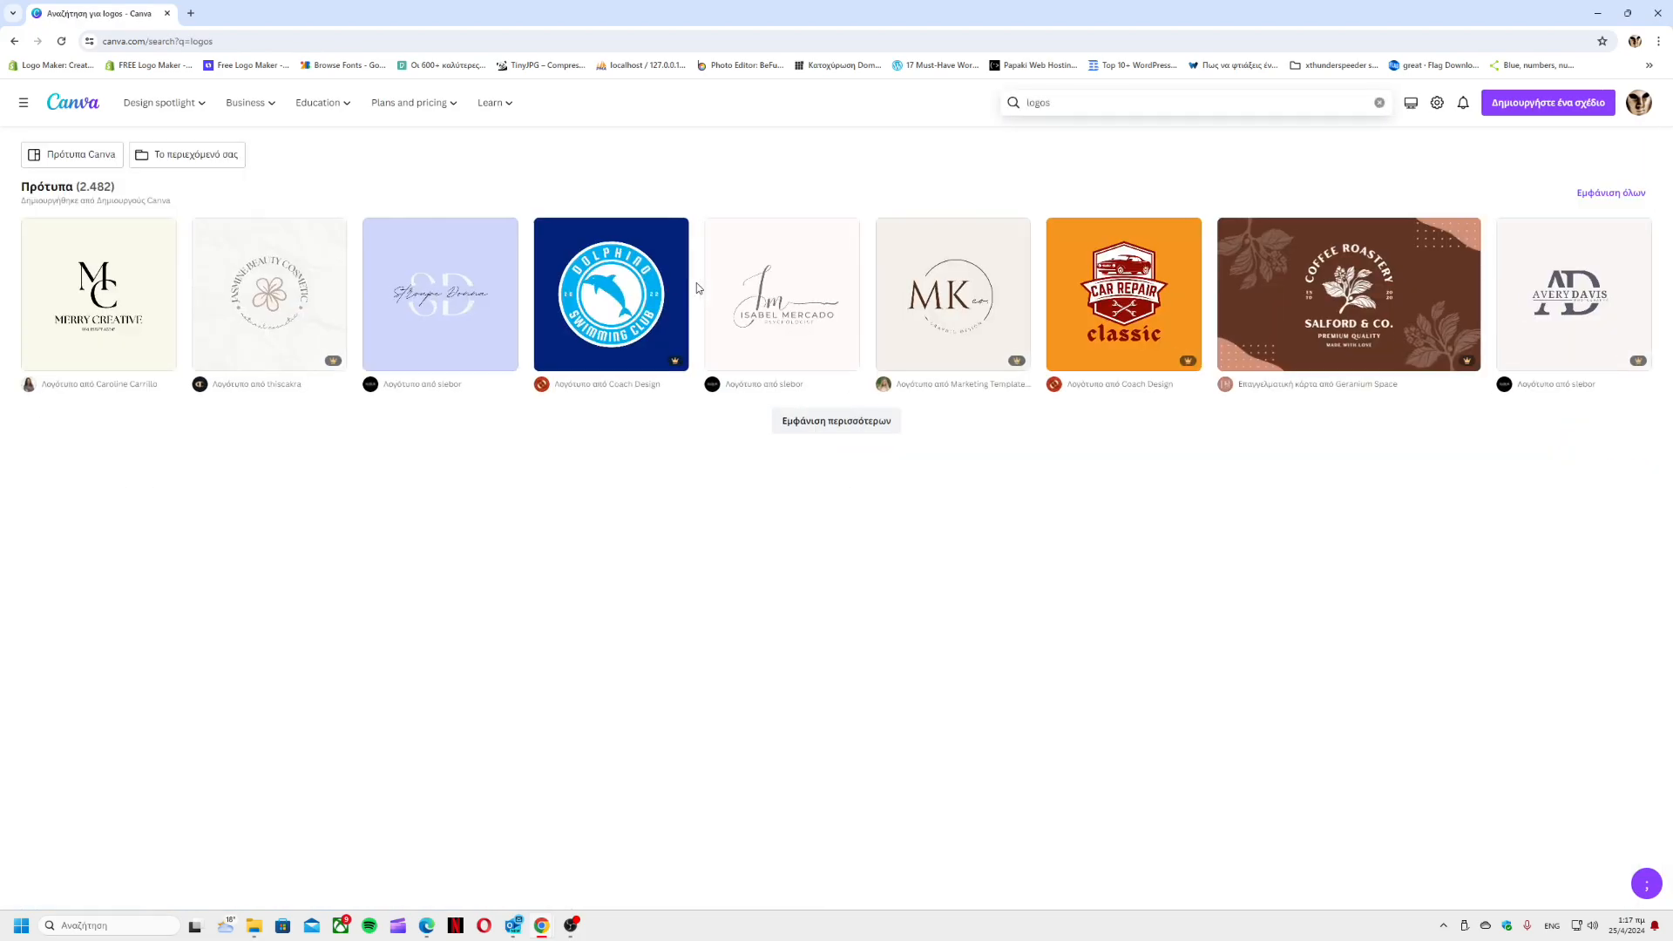
{"action": "left_click", "coordinate": [213, 162]}
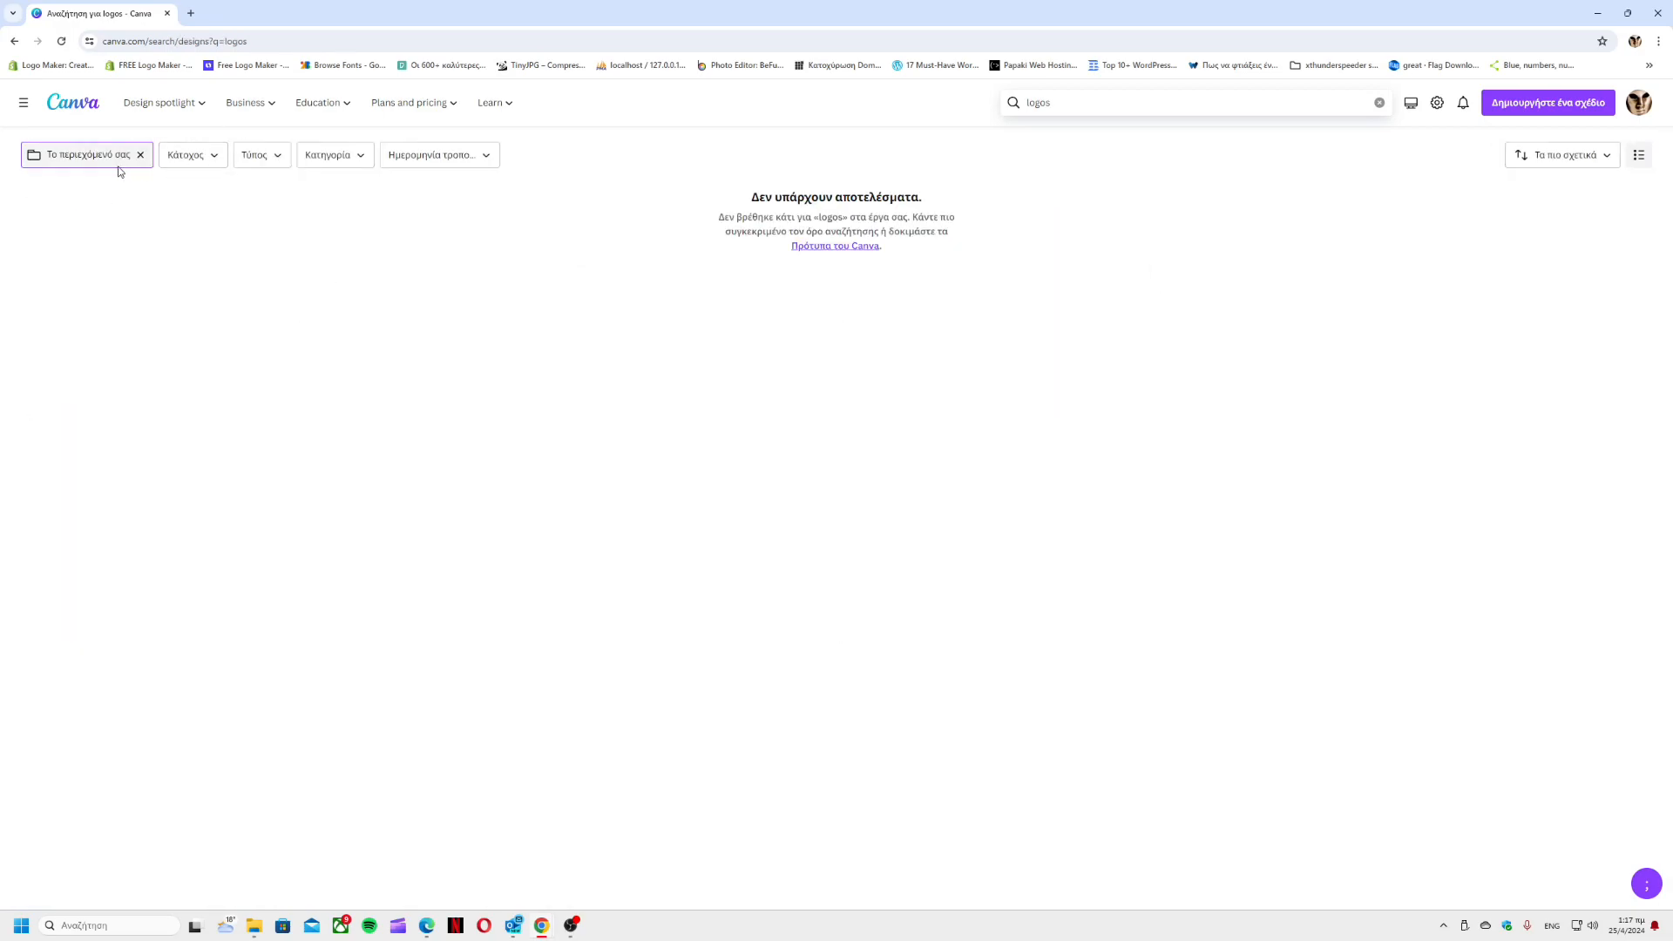
{"action": "left_click", "coordinate": [202, 169]}
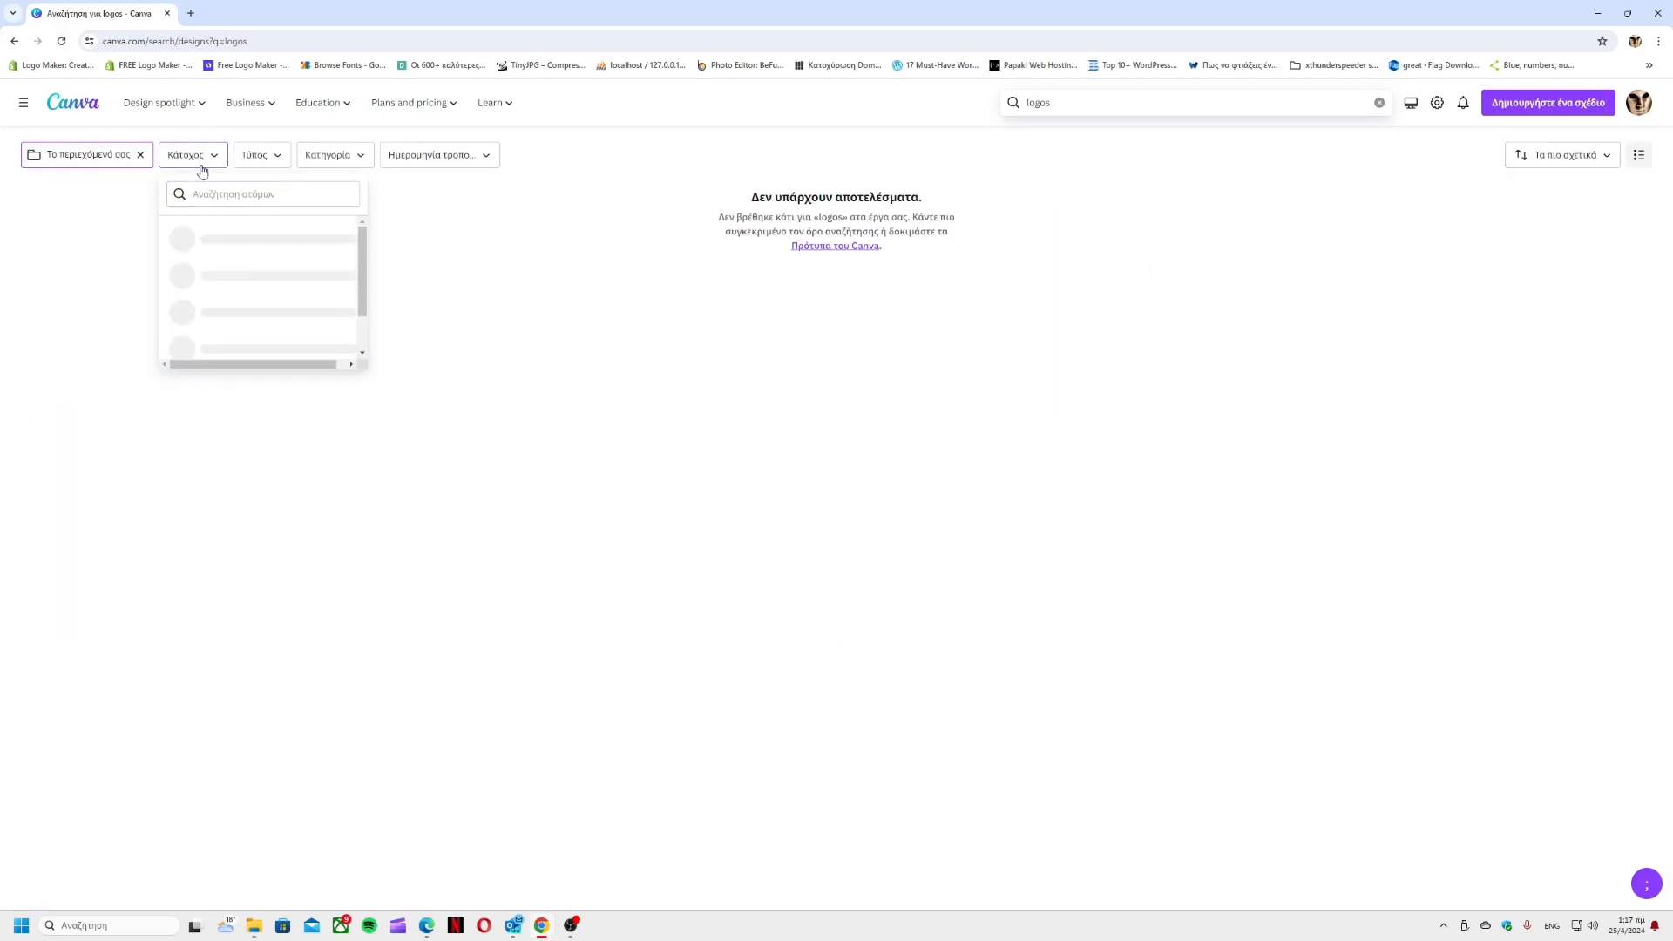
{"action": "left_click", "coordinate": [433, 245]}
{"action": "left_click", "coordinate": [72, 102]}
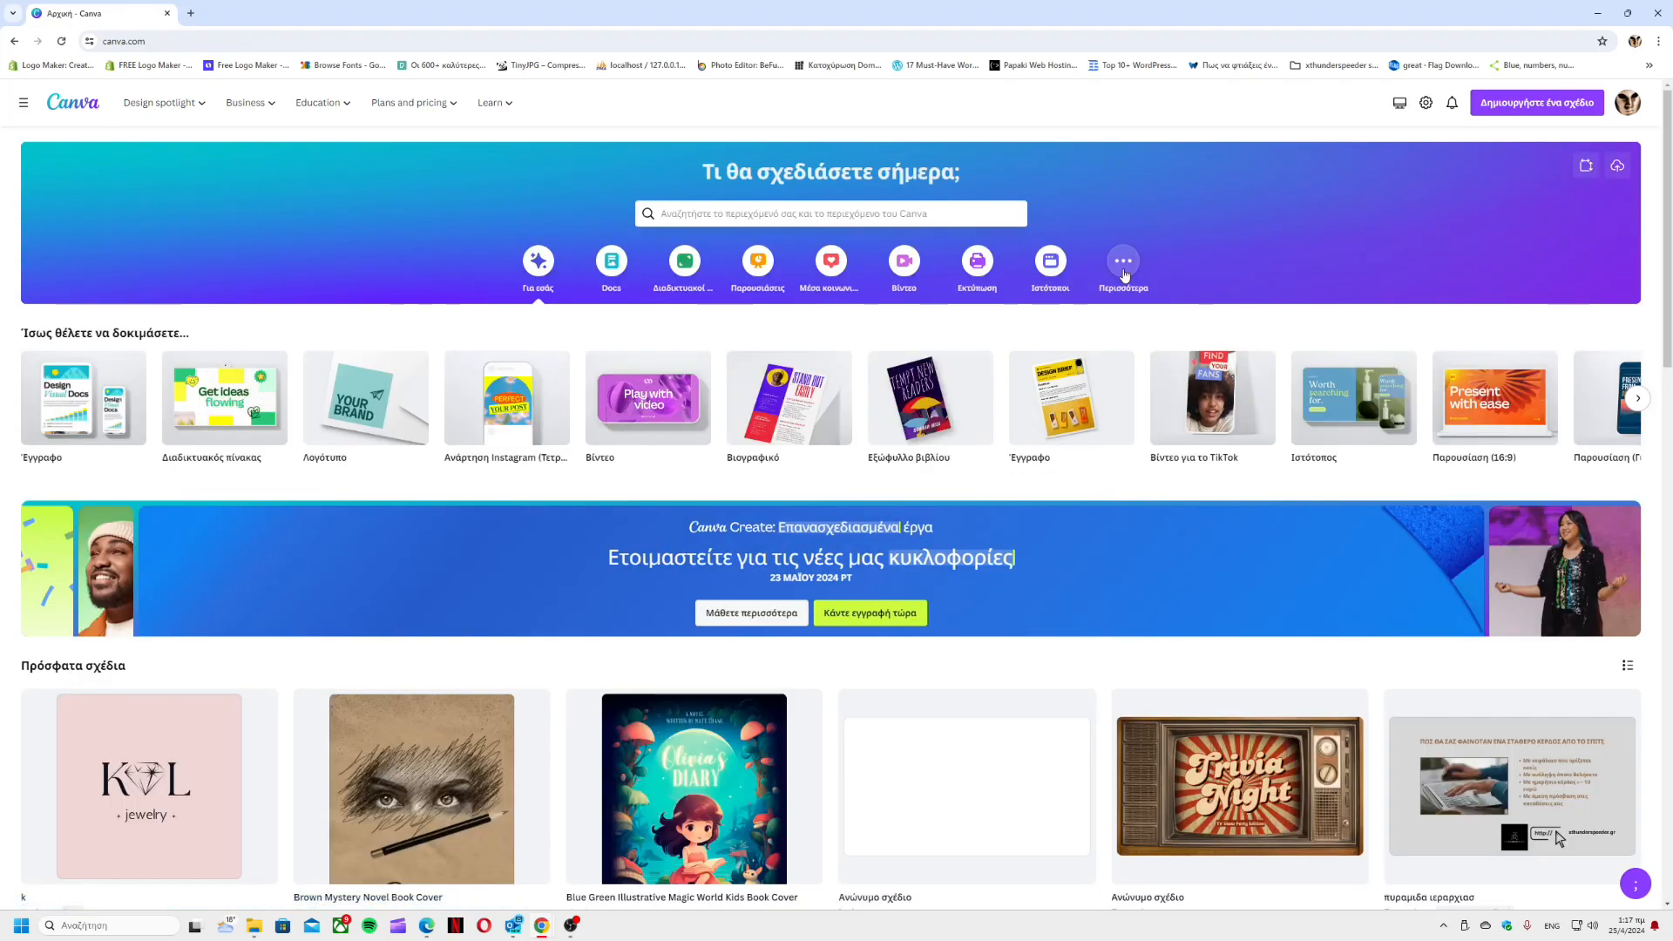
- Search for "λογότυ" and open the templates for the suggested design type Λογότυπο (500 × 500 px)
{"action": "left_click", "coordinate": [721, 216]}
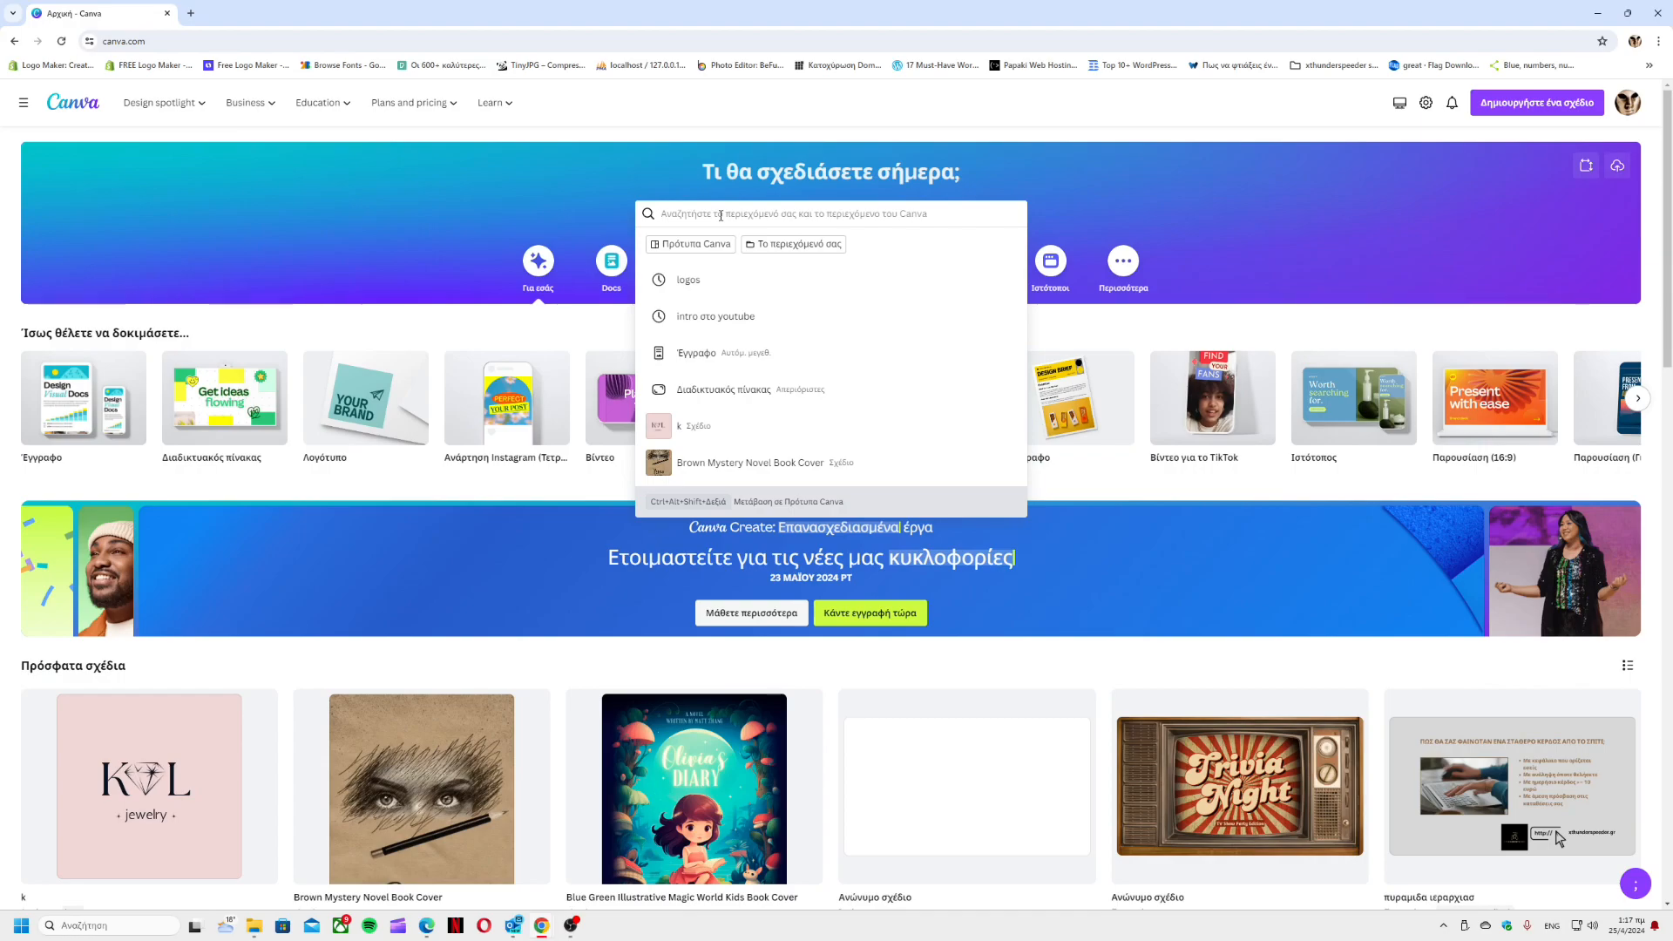
{"action": "type", "text": "λο"}
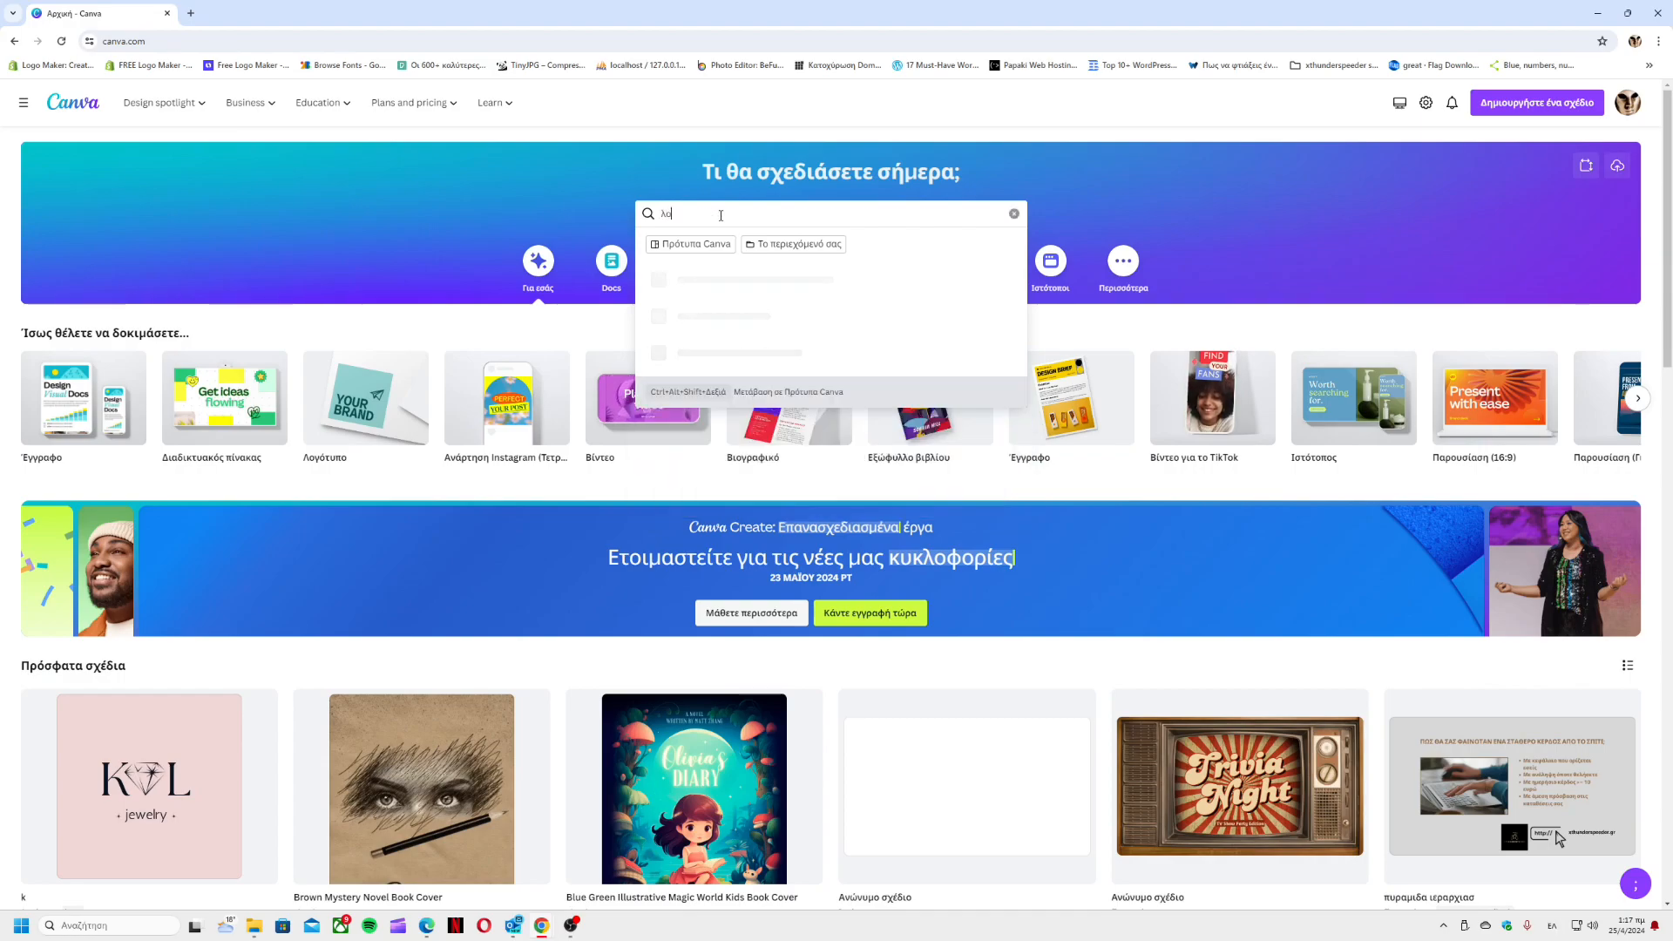
{"action": "type", "text": "γότυ"}
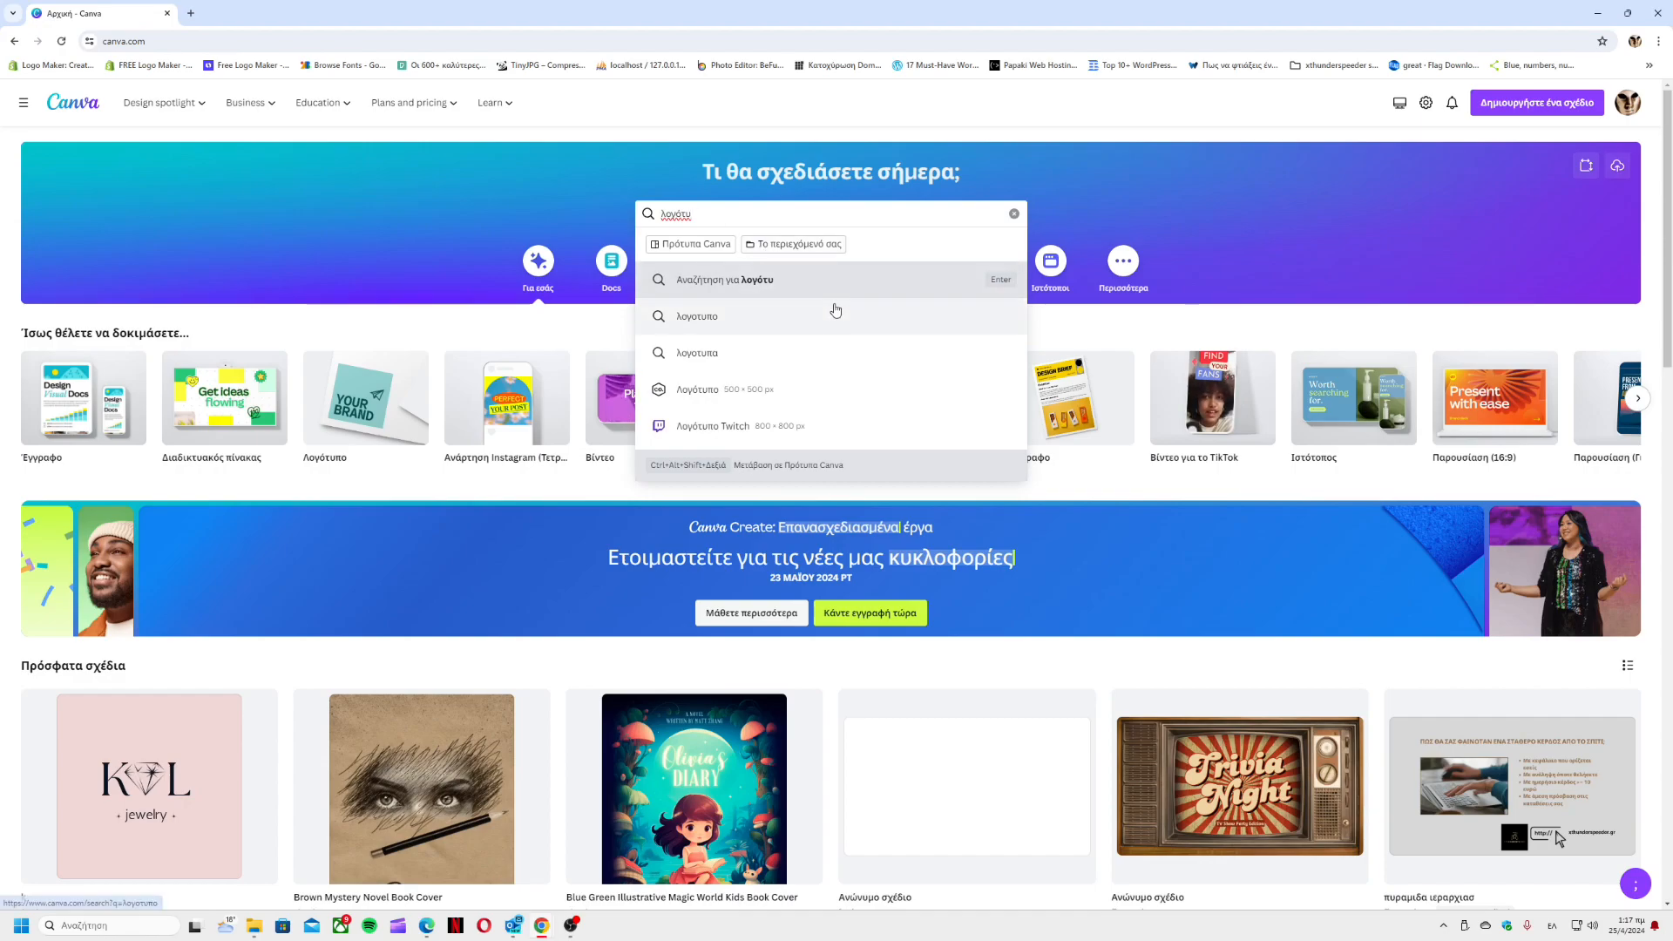
{"action": "left_click", "coordinate": [721, 394]}
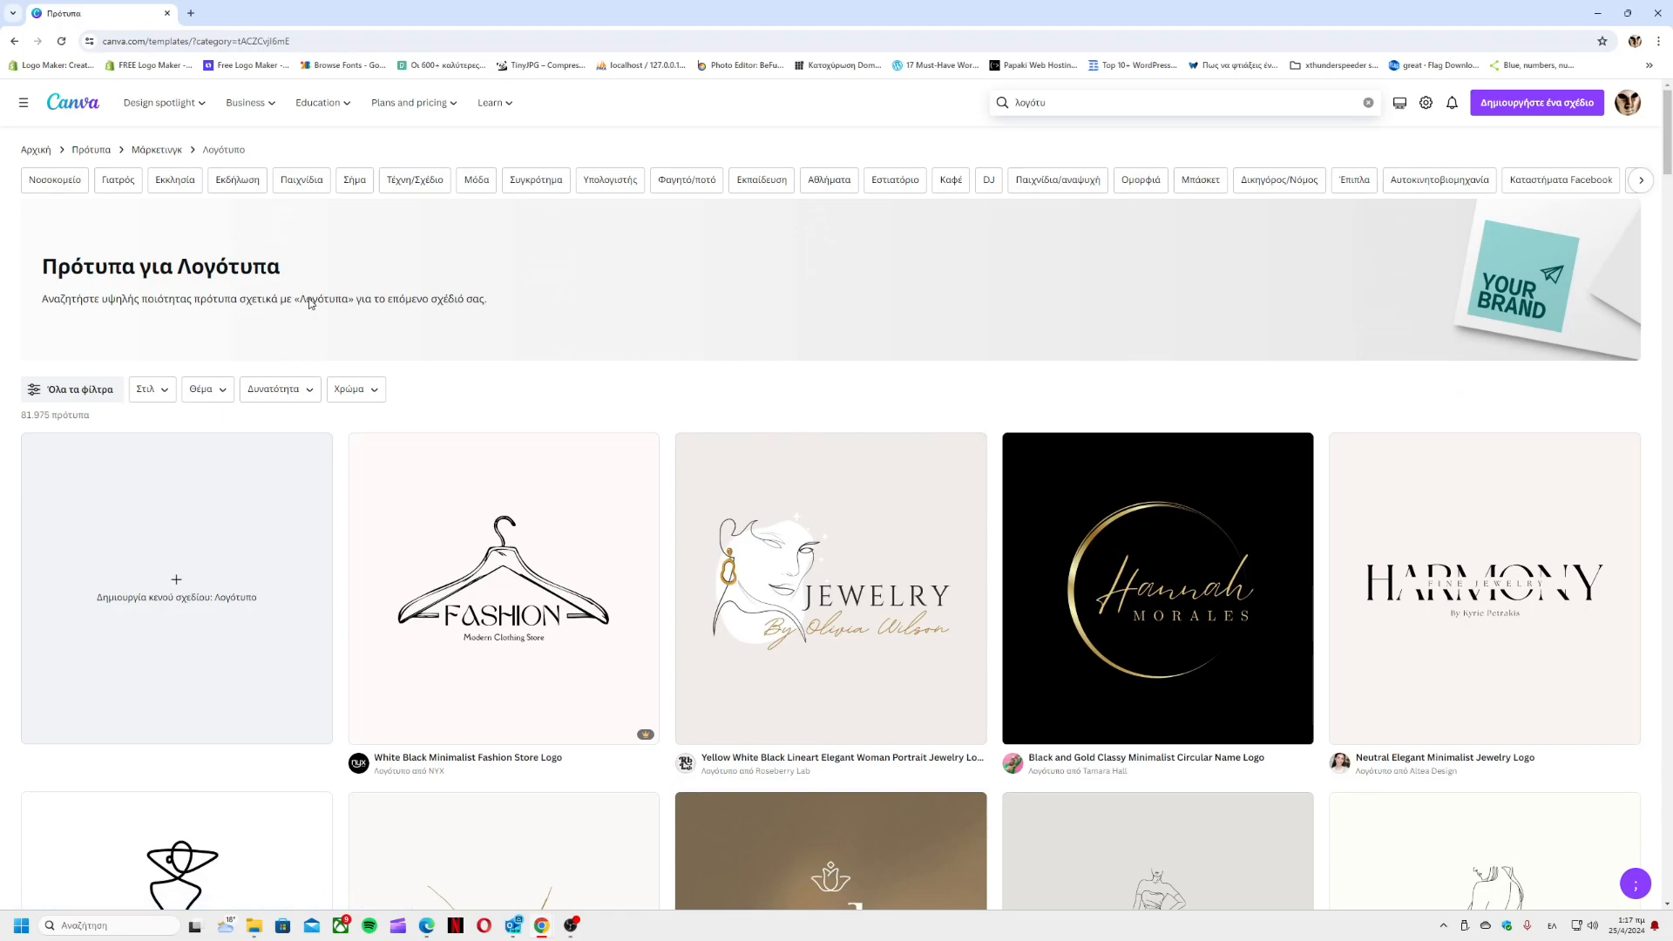
- Examine the logo templates on offer, comparing their styles and which ones are marked as Pro
{"action": "scroll", "coordinate": [824, 523], "scroll_direction": "down", "scroll_amount": 5}
{"action": "scroll", "coordinate": [896, 372], "scroll_direction": "up", "scroll_amount": 5}
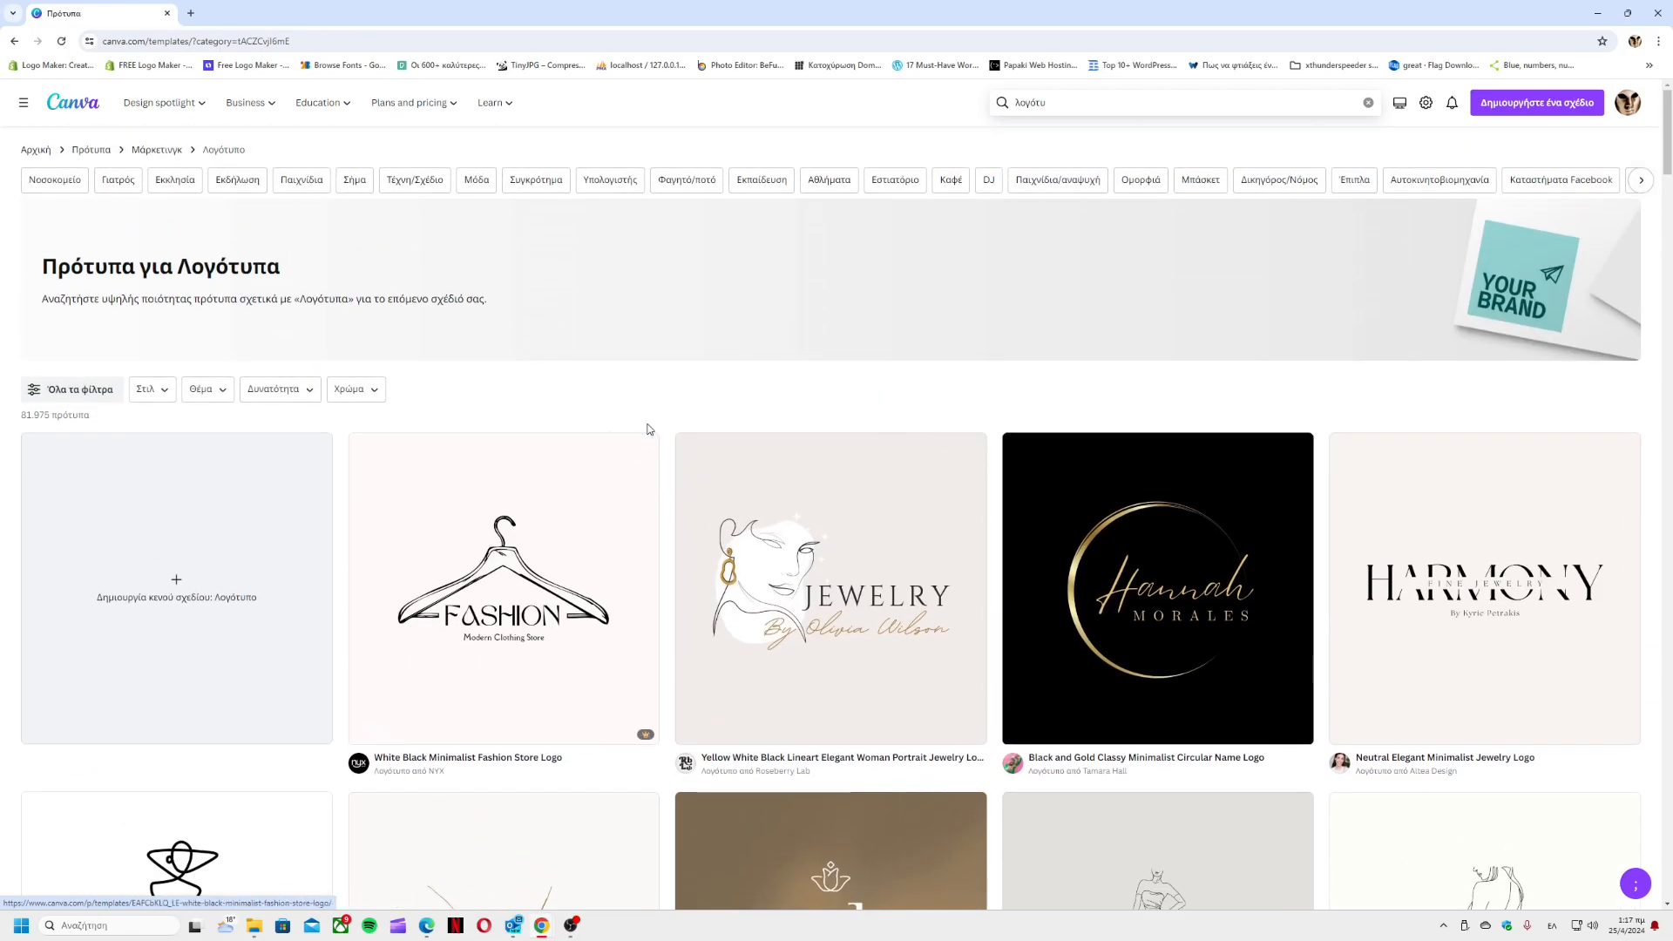
{"action": "scroll", "coordinate": [805, 468], "scroll_direction": "down", "scroll_amount": 2}
{"action": "scroll", "coordinate": [805, 468], "scroll_direction": "down", "scroll_amount": 2}
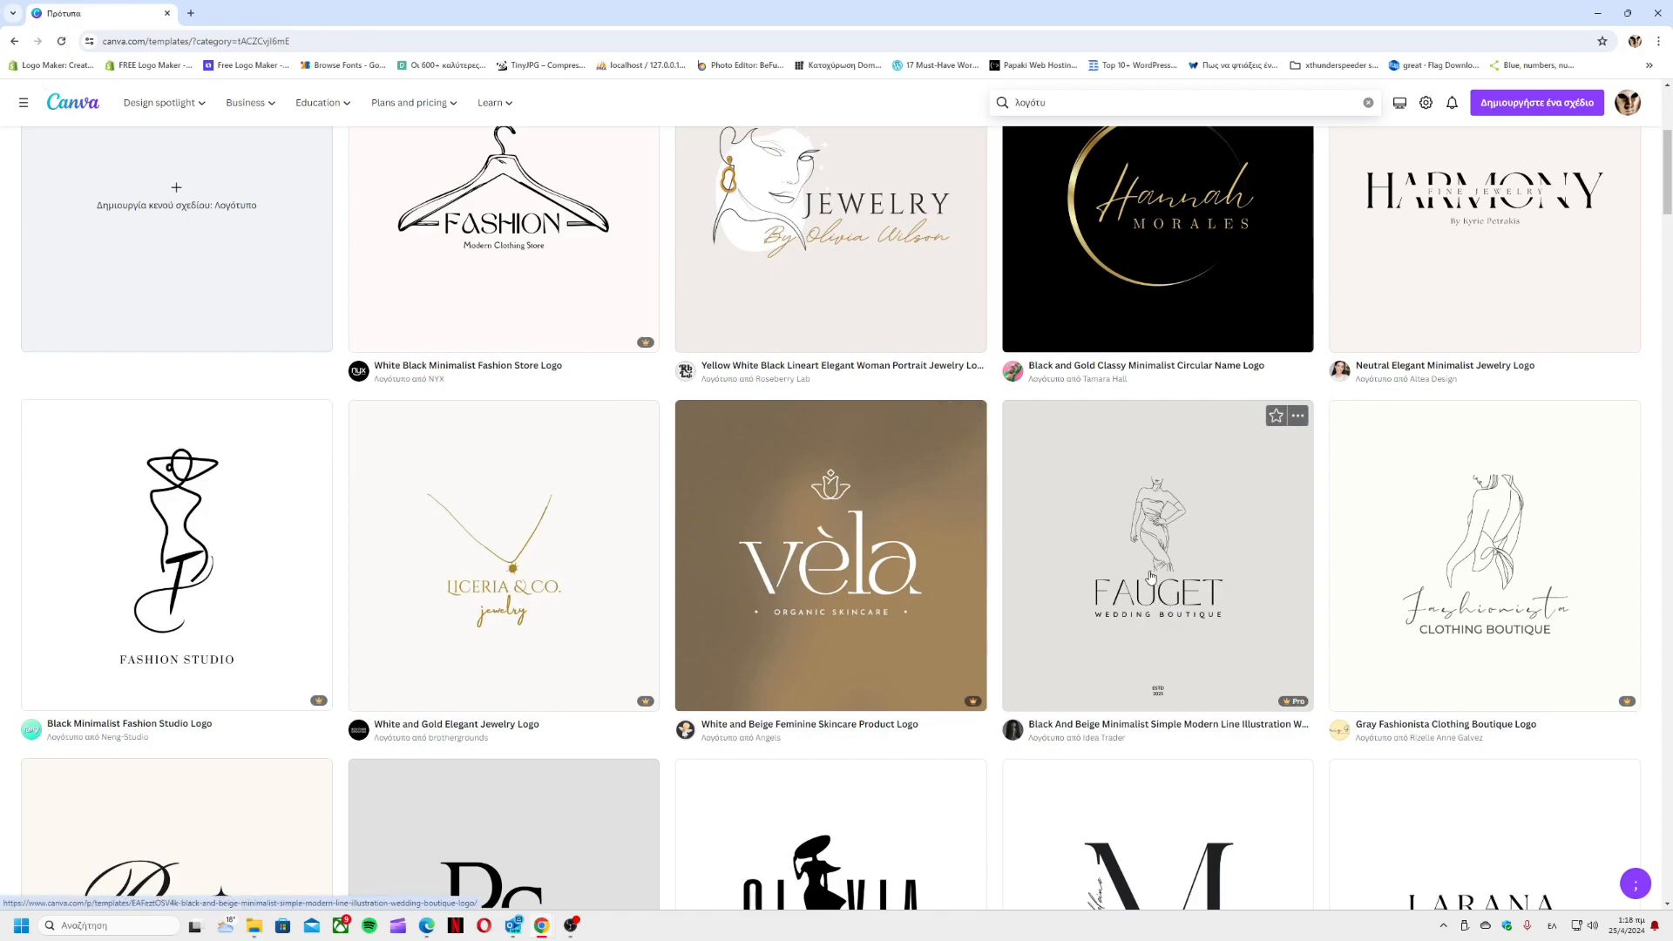
{"action": "scroll", "coordinate": [1151, 576], "scroll_direction": "up", "scroll_amount": 3}
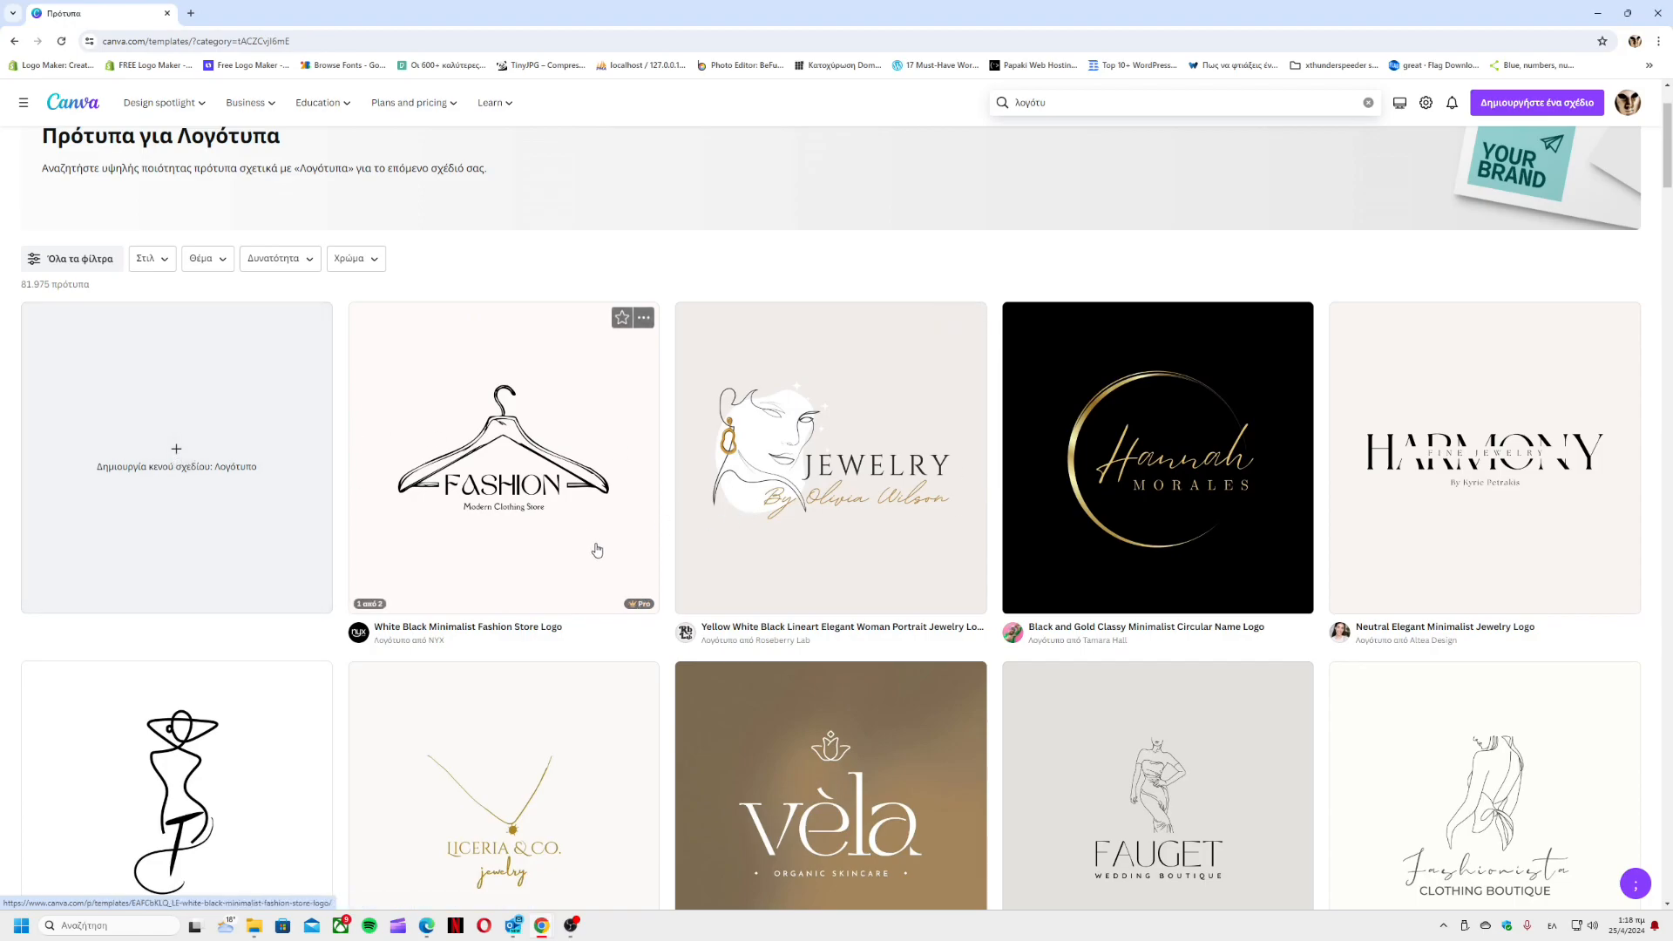
{"action": "scroll", "coordinate": [586, 541], "scroll_direction": "down", "scroll_amount": 2}
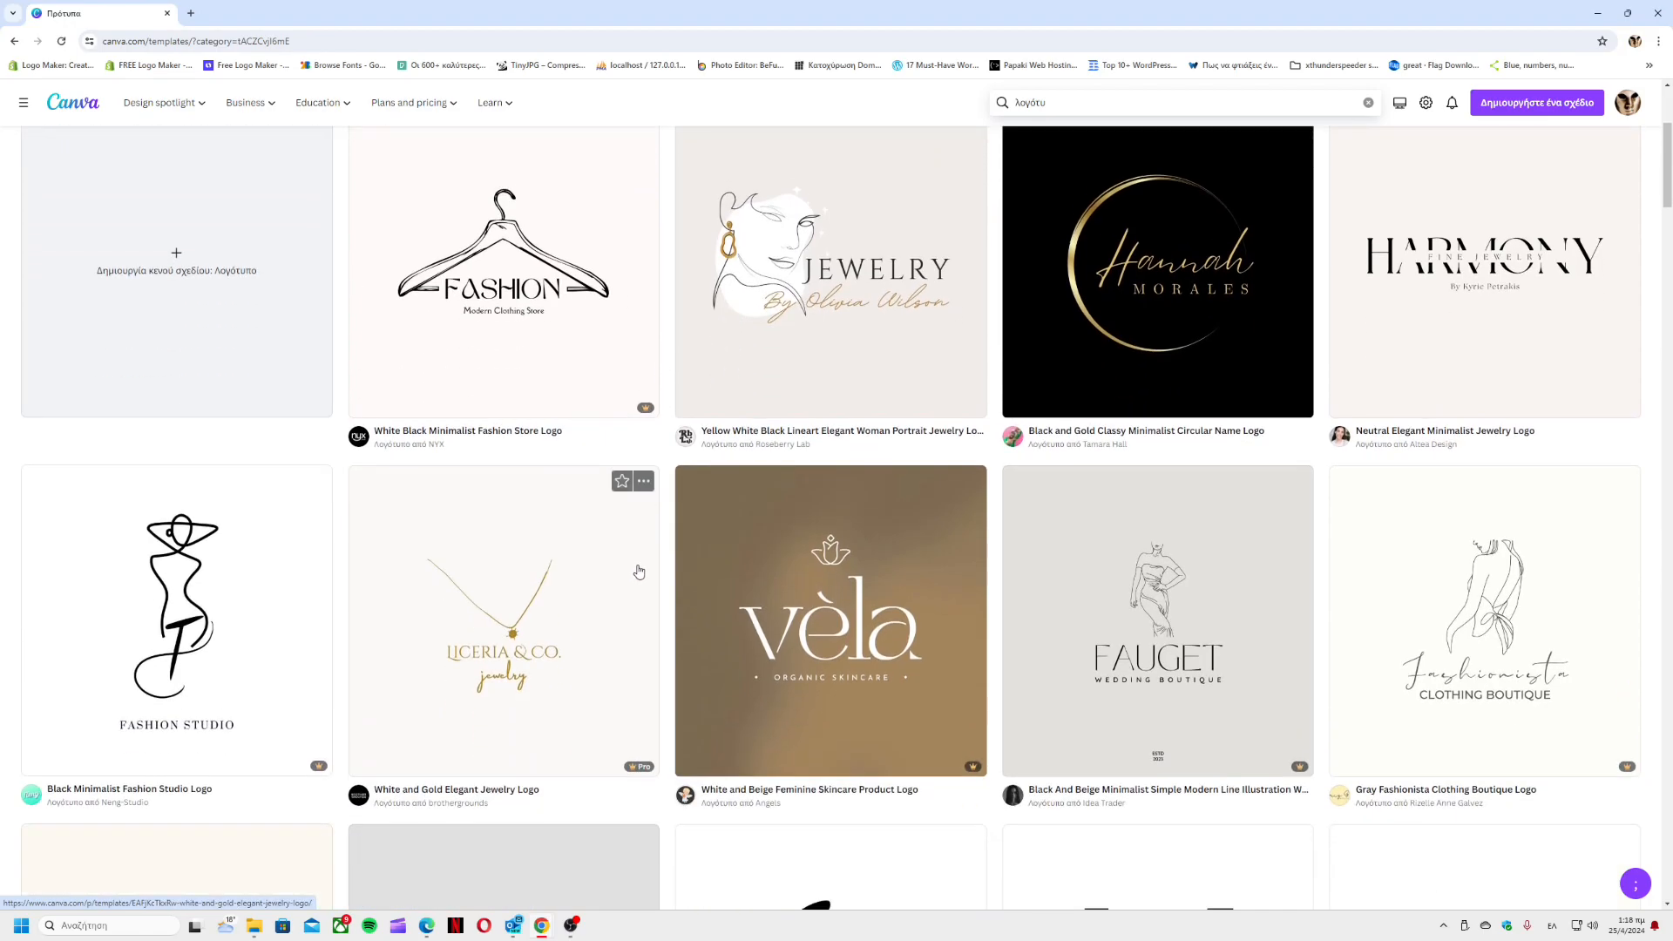
{"action": "scroll", "coordinate": [639, 571], "scroll_direction": "down", "scroll_amount": 4}
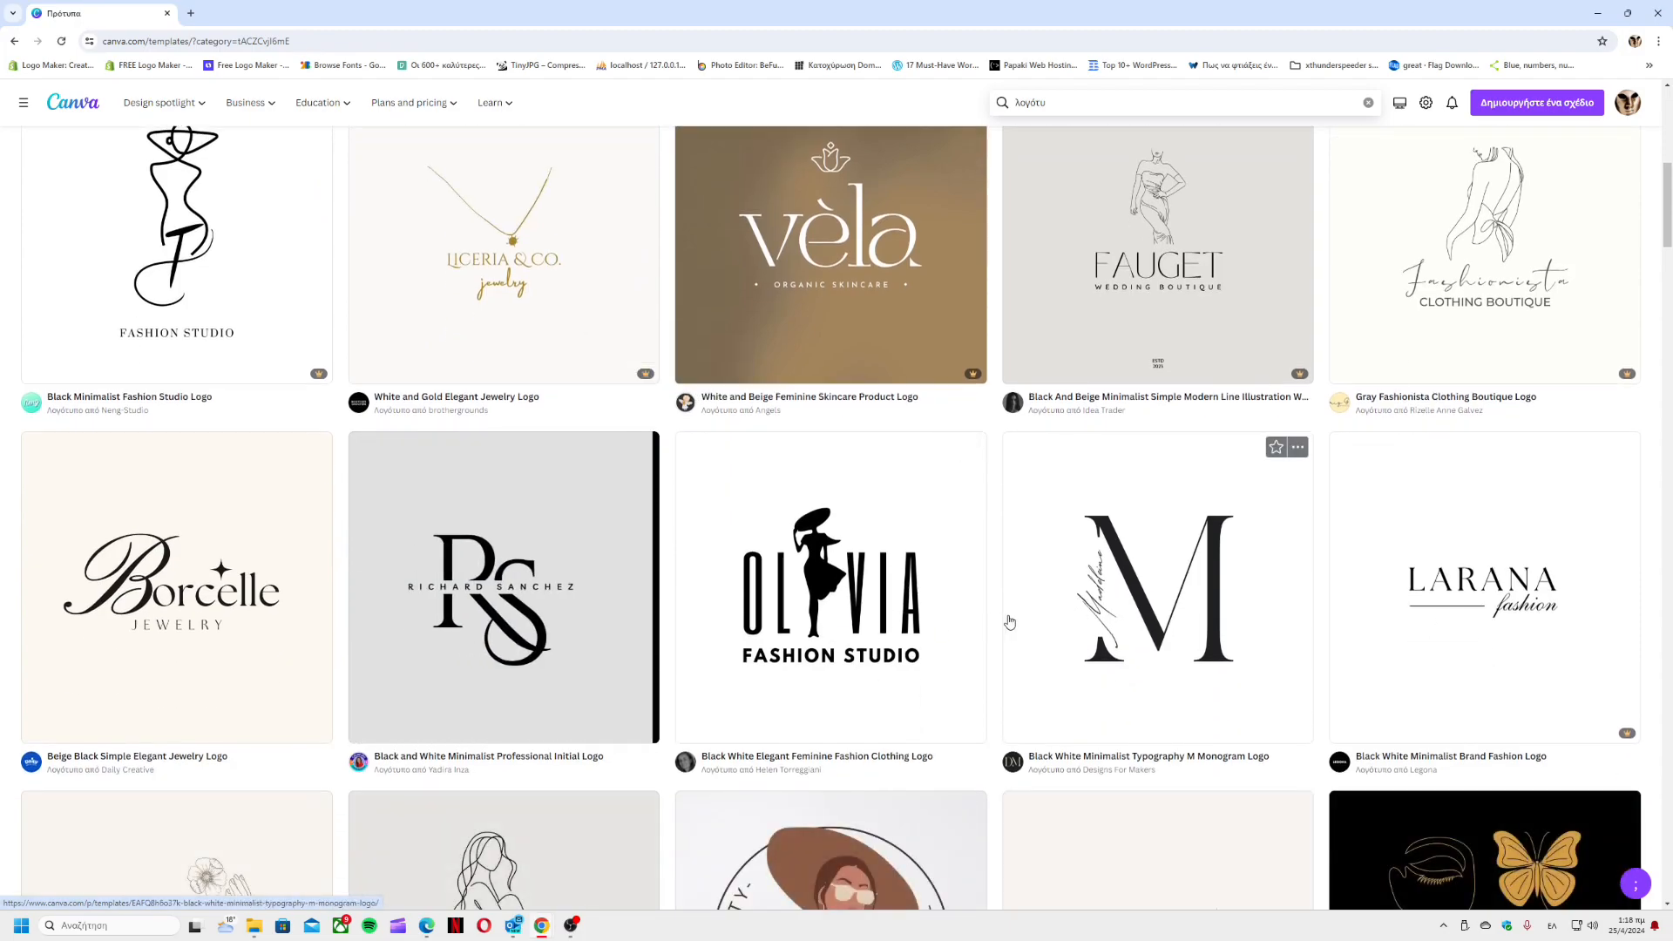
{"action": "scroll", "coordinate": [1187, 595], "scroll_direction": "down", "scroll_amount": 2}
{"action": "scroll", "coordinate": [1188, 595], "scroll_direction": "down", "scroll_amount": 7}
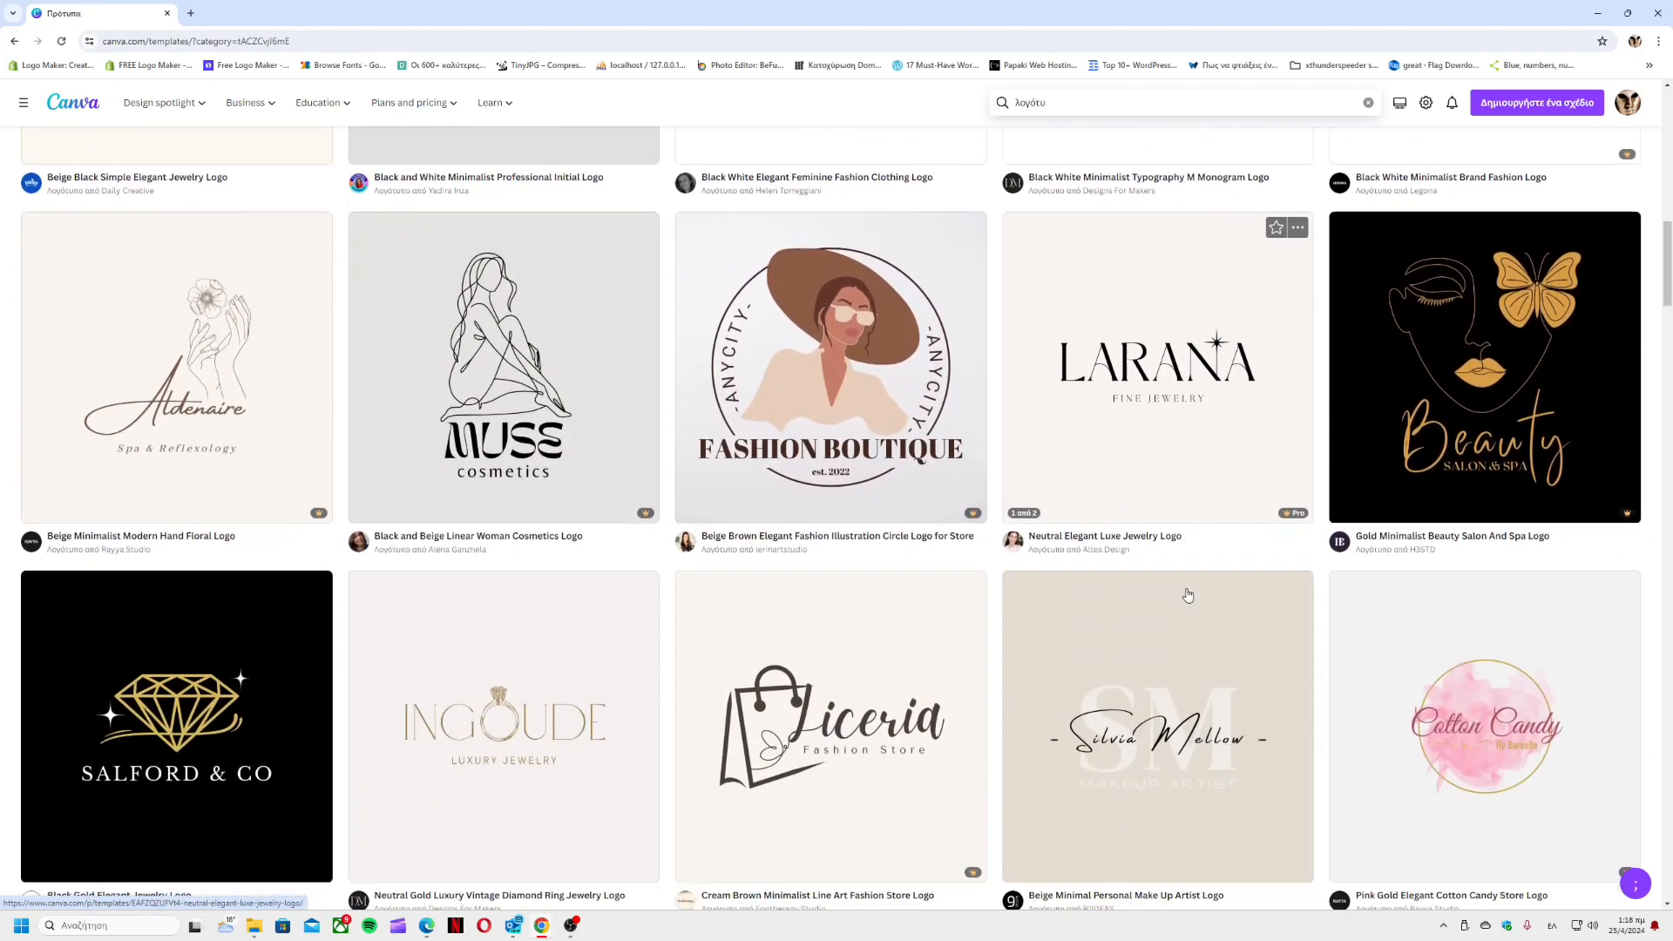
{"action": "scroll", "coordinate": [1188, 596], "scroll_direction": "down", "scroll_amount": 1}
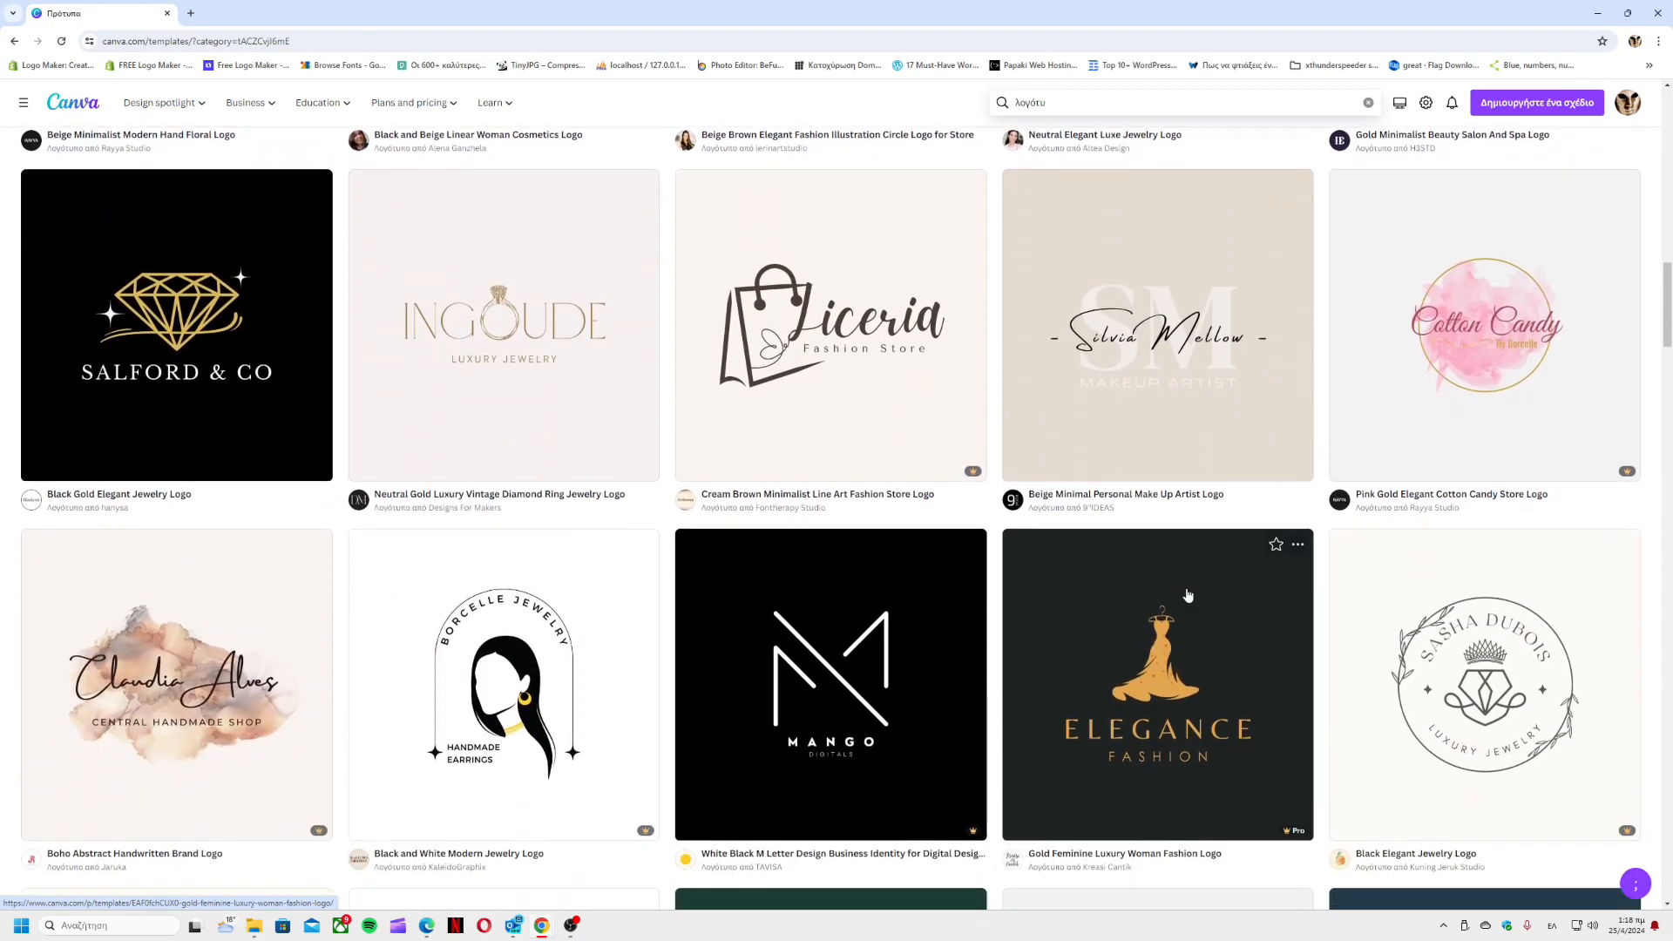
{"action": "scroll", "coordinate": [1188, 595], "scroll_direction": "down", "scroll_amount": 2}
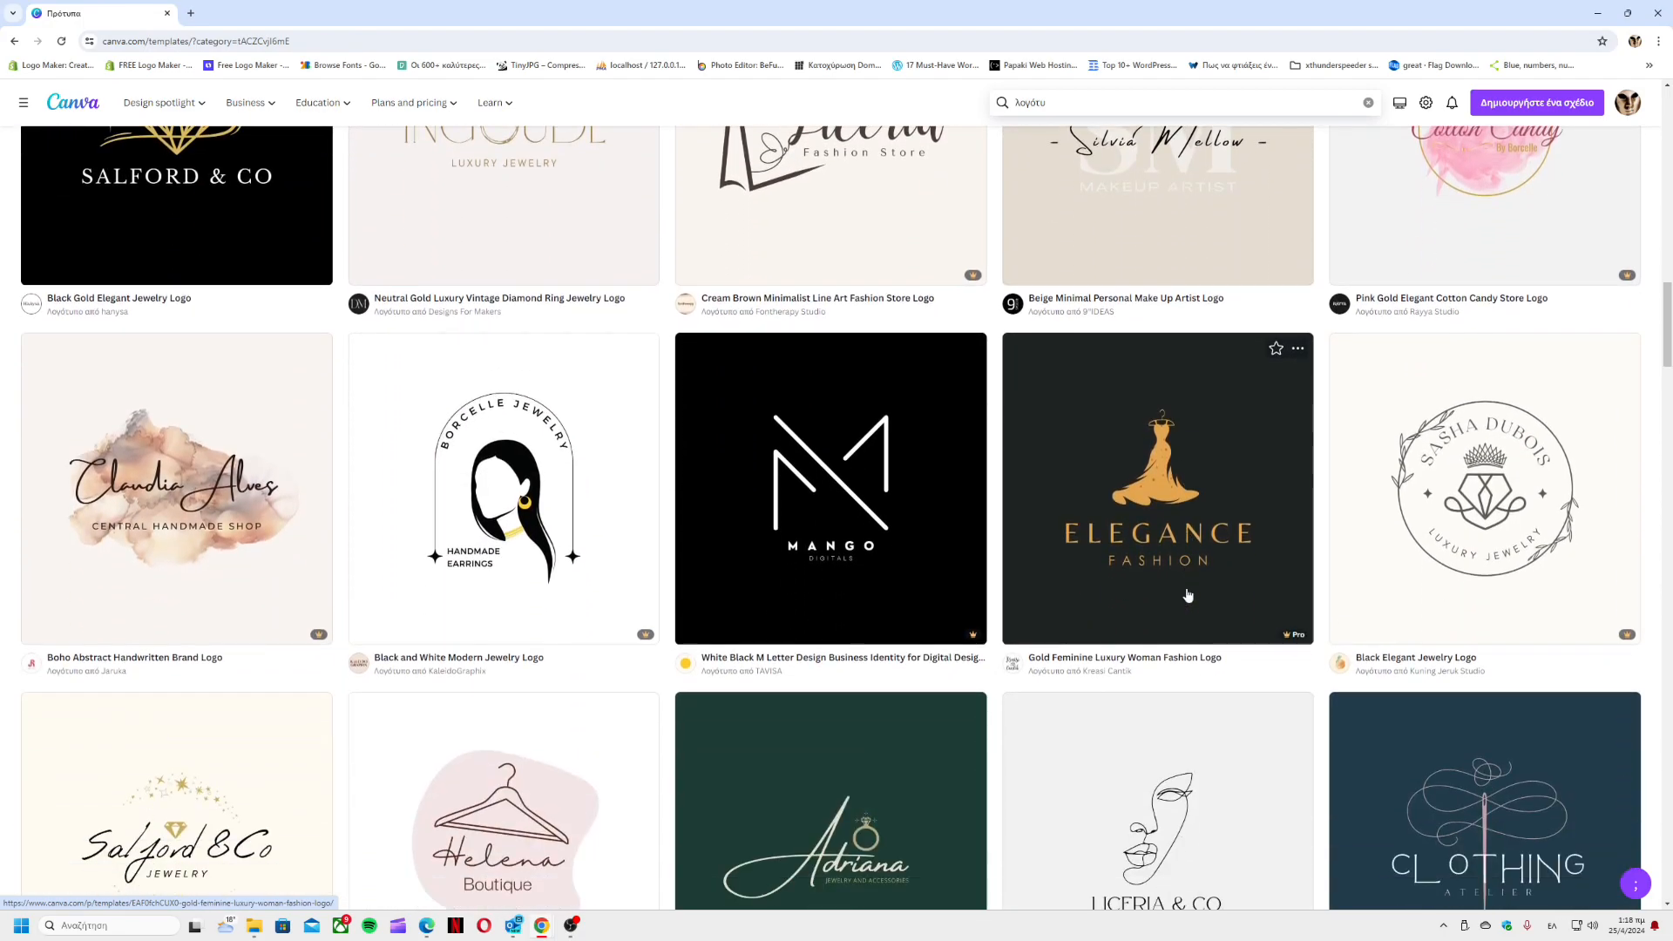
- Open the White Black Minimalist Fashion Store Logo template for customising and view both of its pages
{"action": "scroll", "coordinate": [1187, 595], "scroll_direction": "down", "scroll_amount": 2}
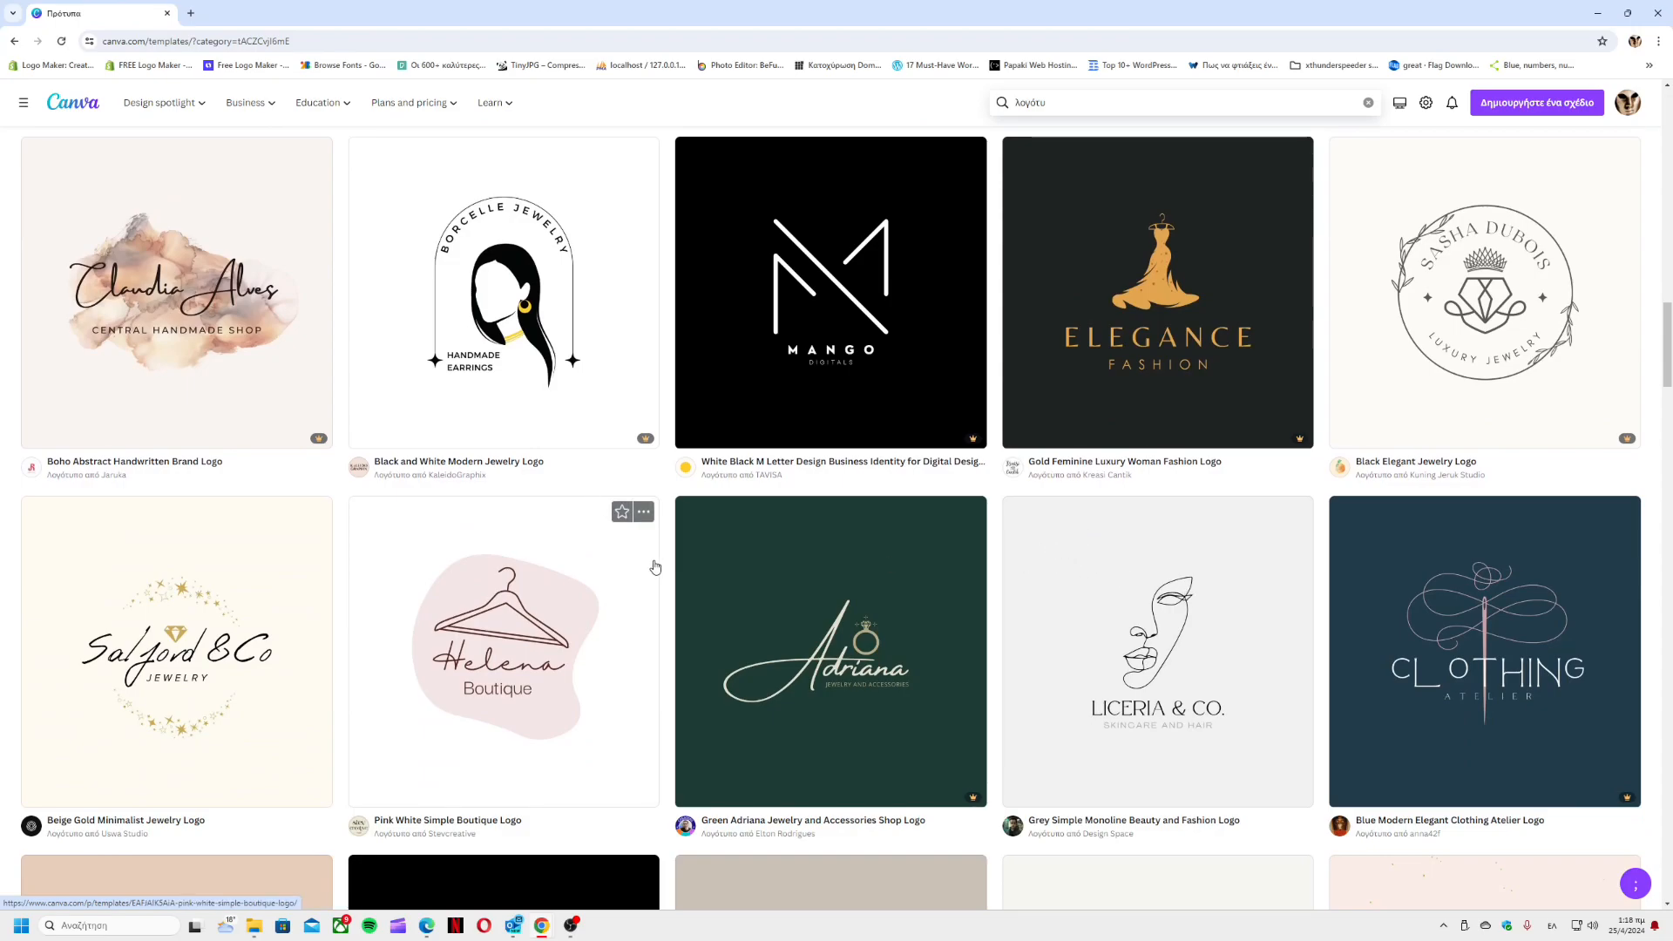
{"action": "scroll", "coordinate": [655, 567], "scroll_direction": "up", "scroll_amount": 10}
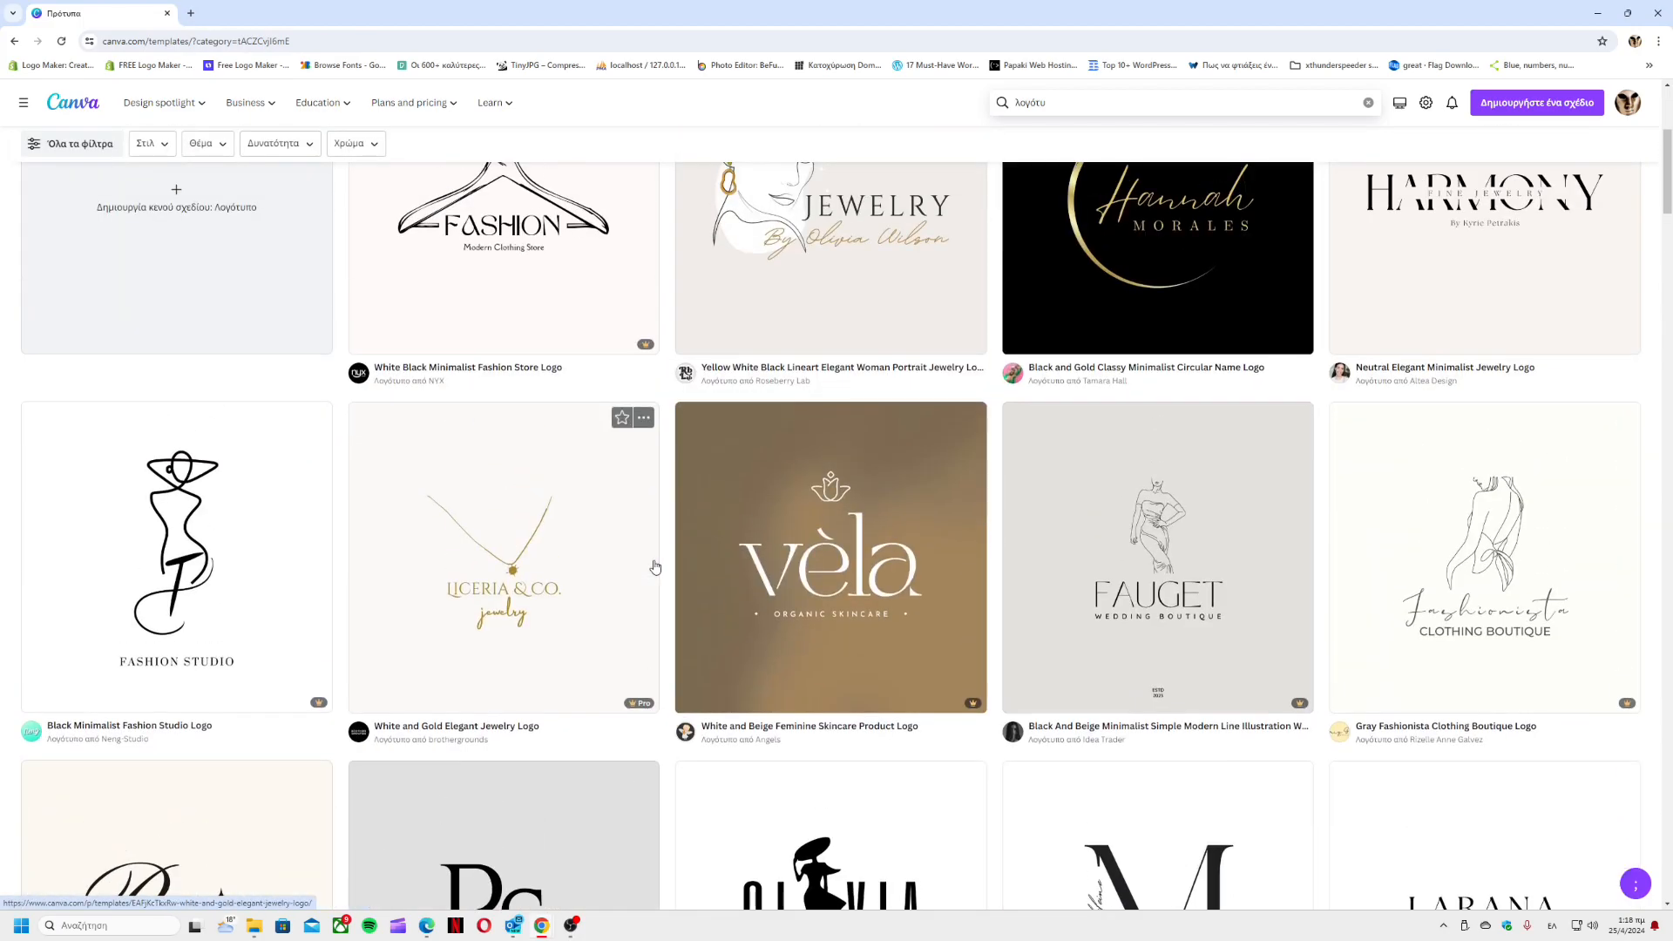
{"action": "scroll", "coordinate": [655, 567], "scroll_direction": "up", "scroll_amount": 3}
{"action": "left_click", "coordinate": [511, 579]}
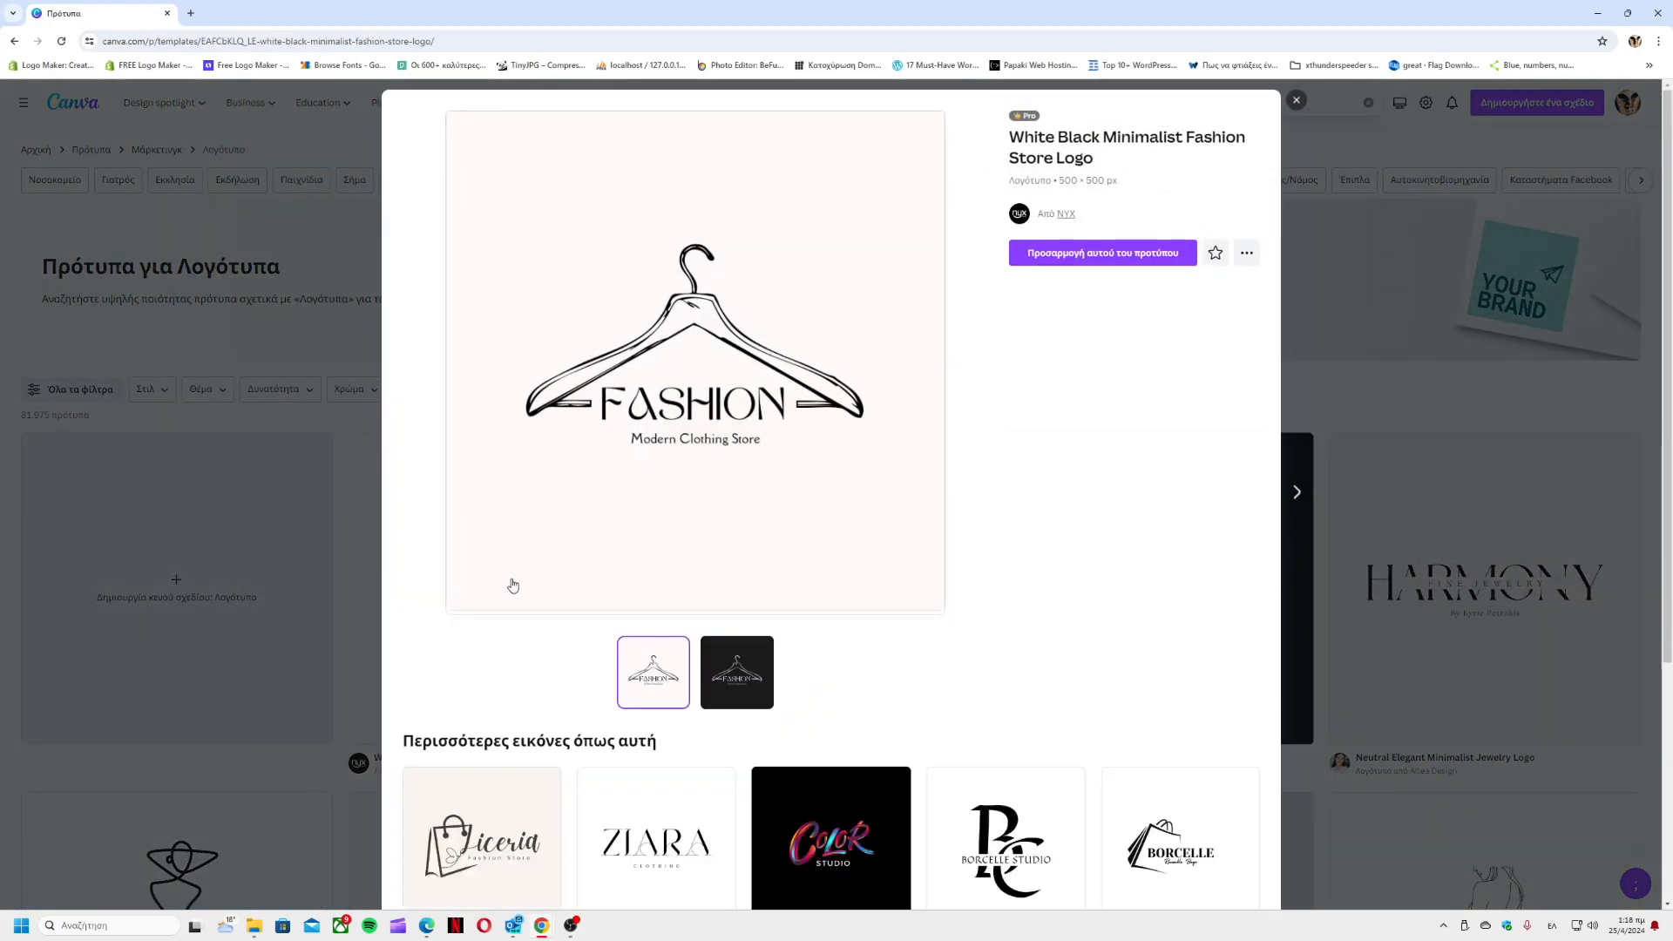
{"action": "left_click", "coordinate": [1057, 254]}
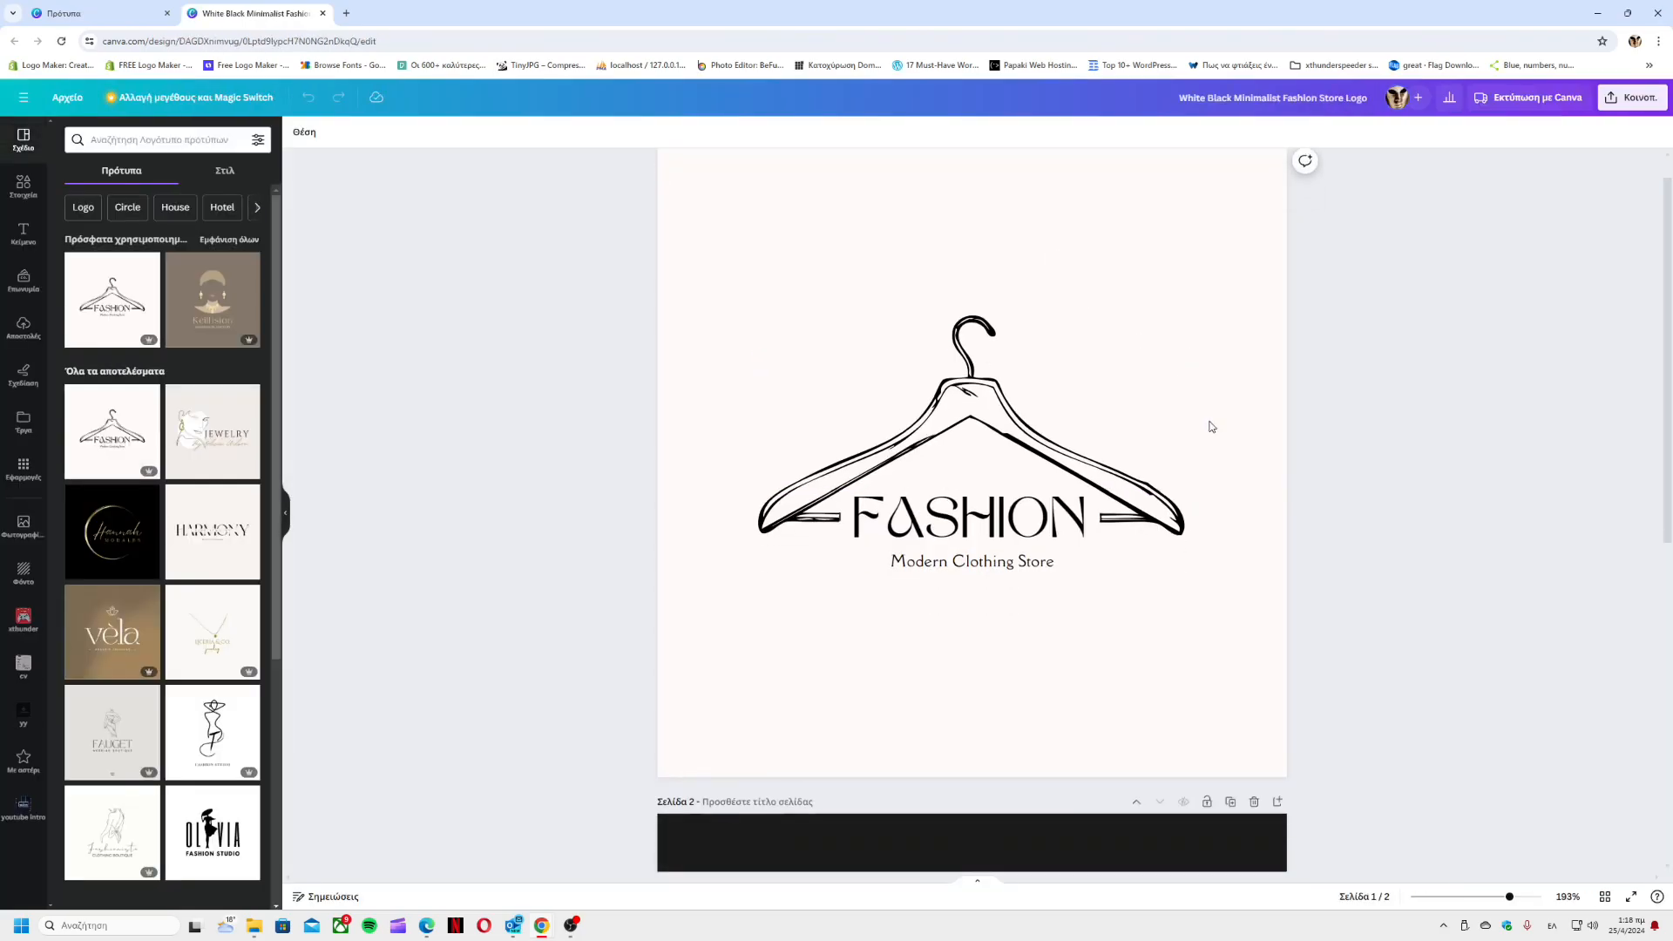
{"action": "scroll", "coordinate": [1211, 426], "scroll_direction": "down", "scroll_amount": 5}
{"action": "scroll", "coordinate": [1212, 426], "scroll_direction": "up", "scroll_amount": 3}
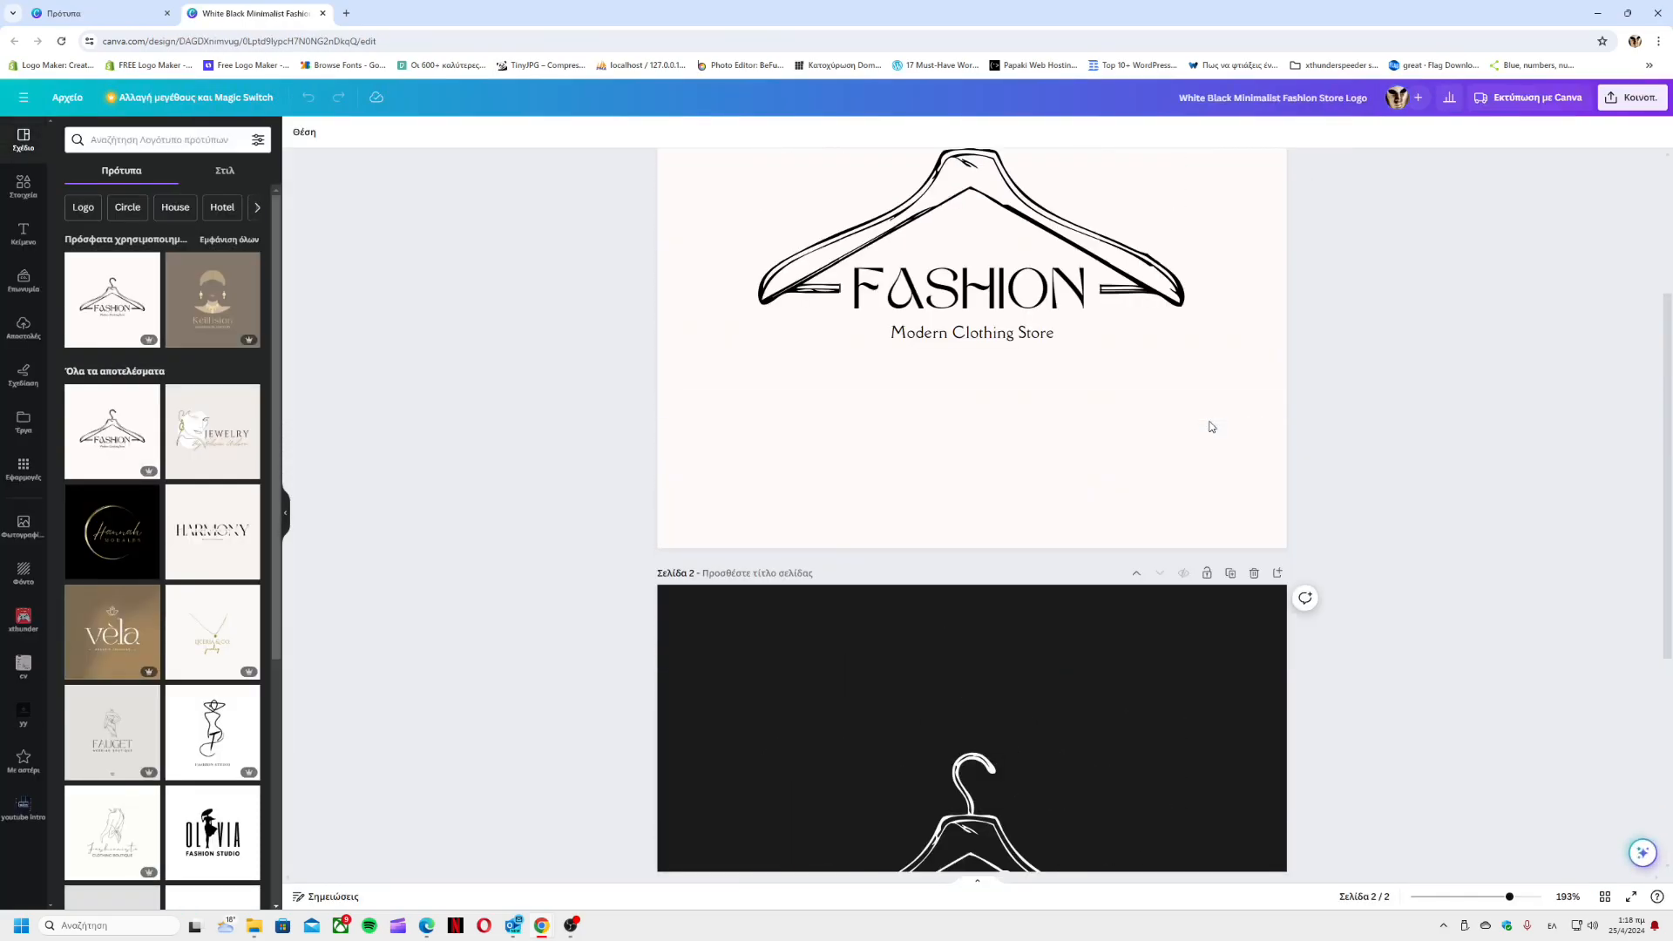
{"action": "scroll", "coordinate": [1211, 427], "scroll_direction": "up", "scroll_amount": 3}
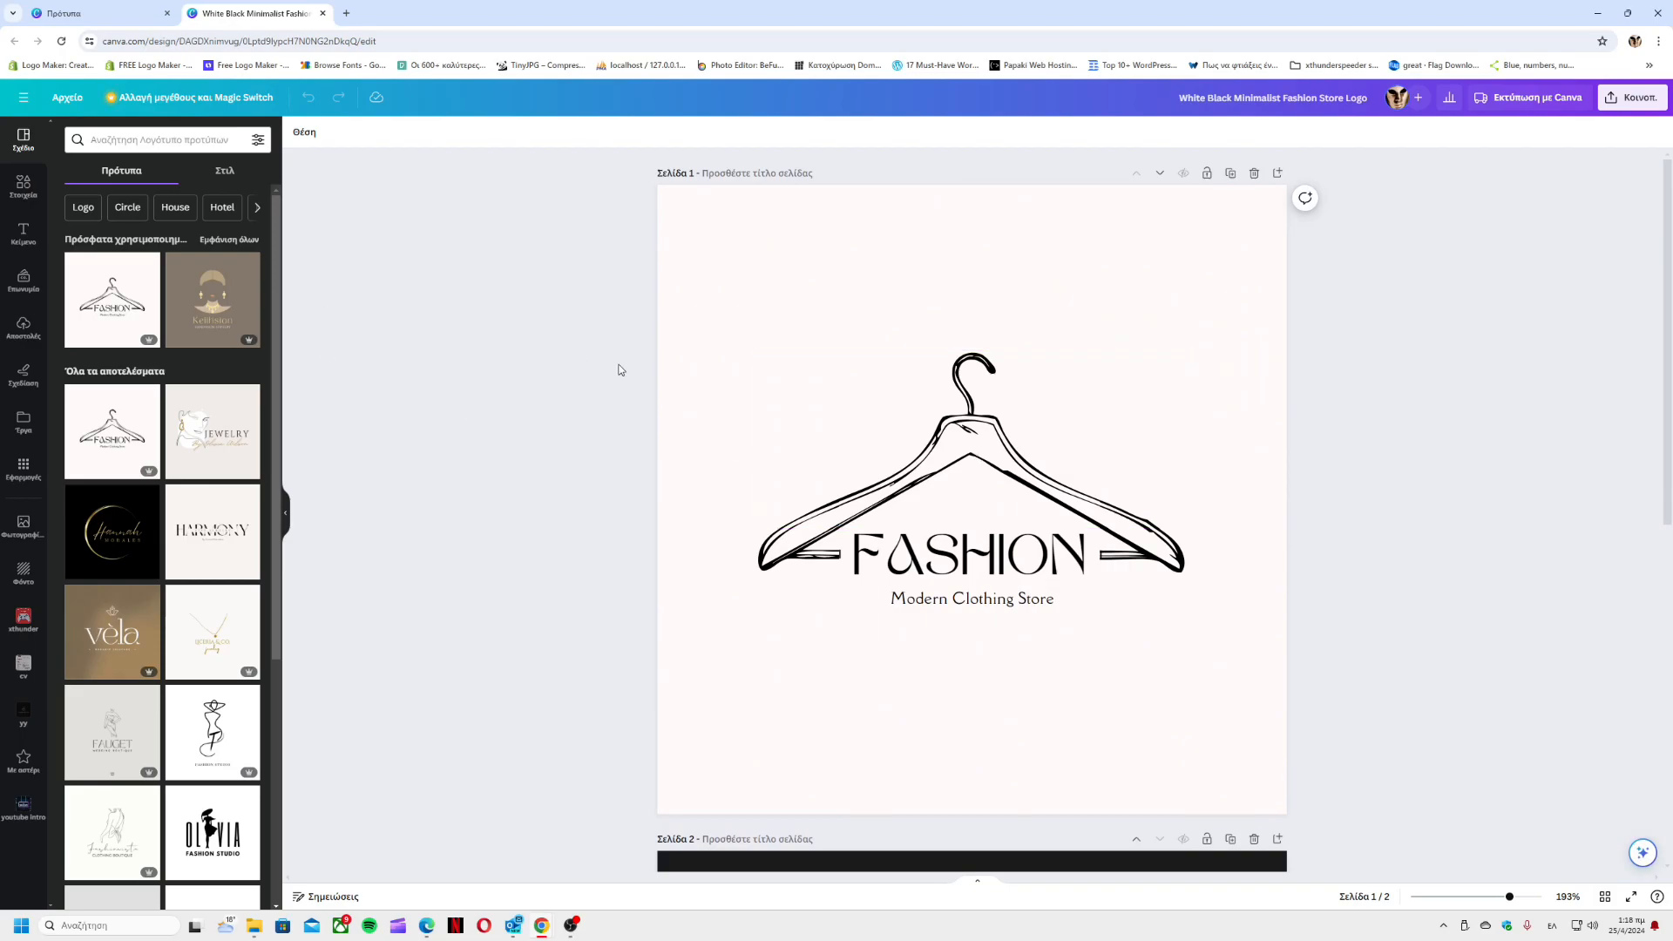
- Search the logo templates for the suggested term "boutique" and browse the designs
{"action": "left_click", "coordinate": [143, 138]}
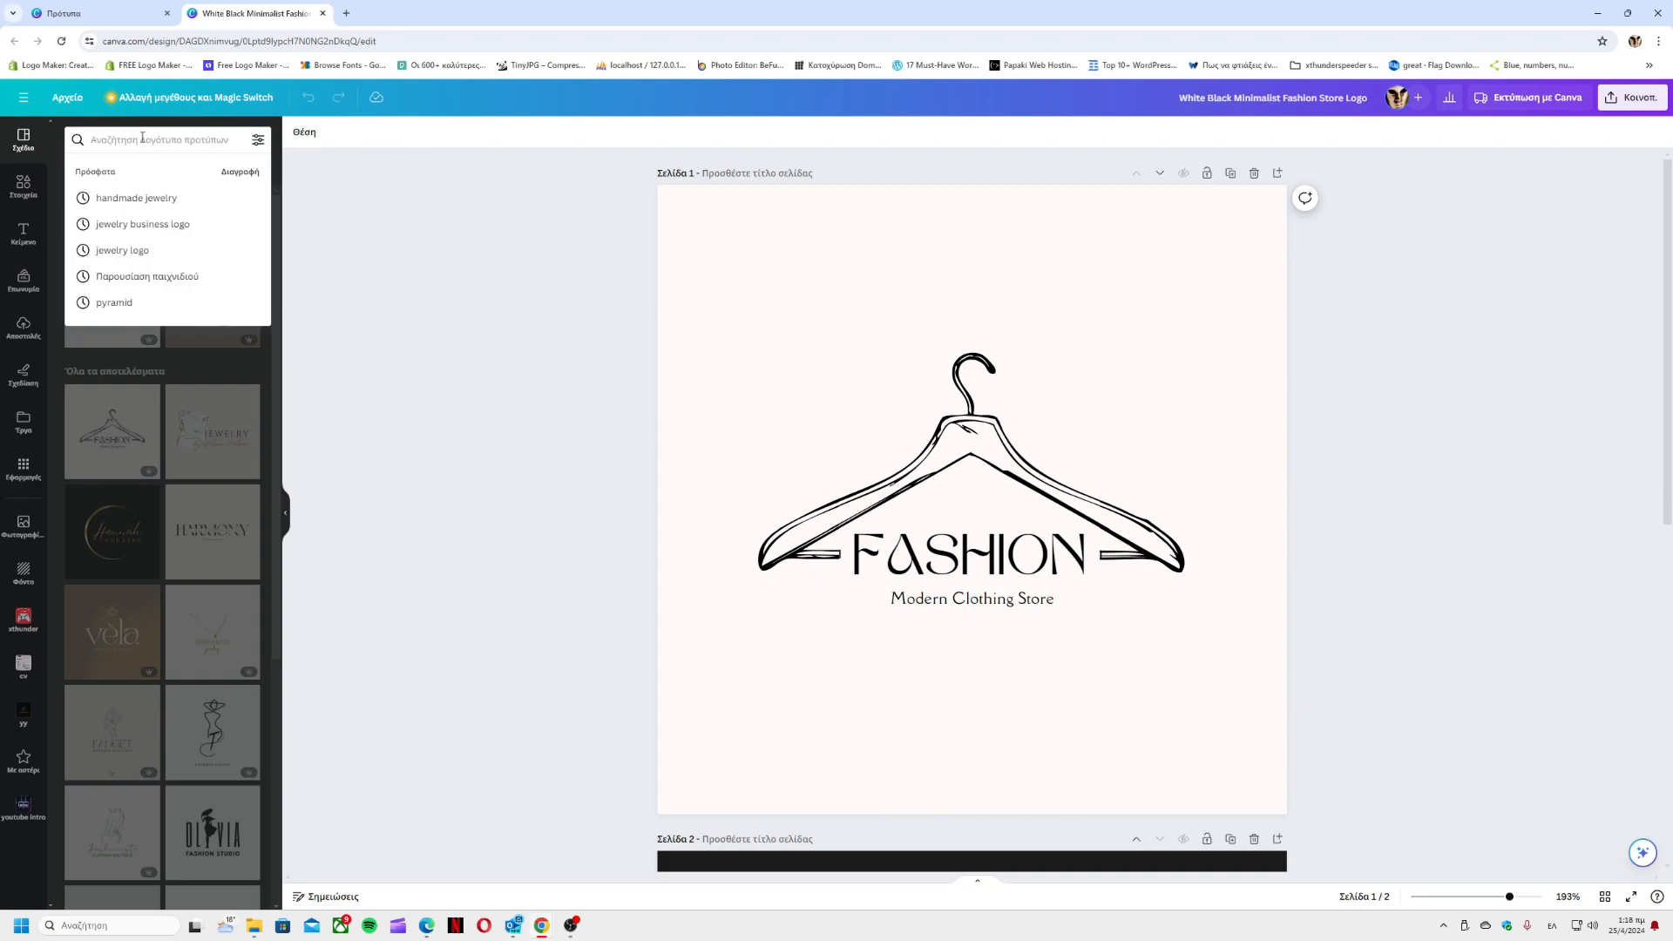
{"action": "key", "text": "alt+shift"}
{"action": "type", "text": "bouti"}
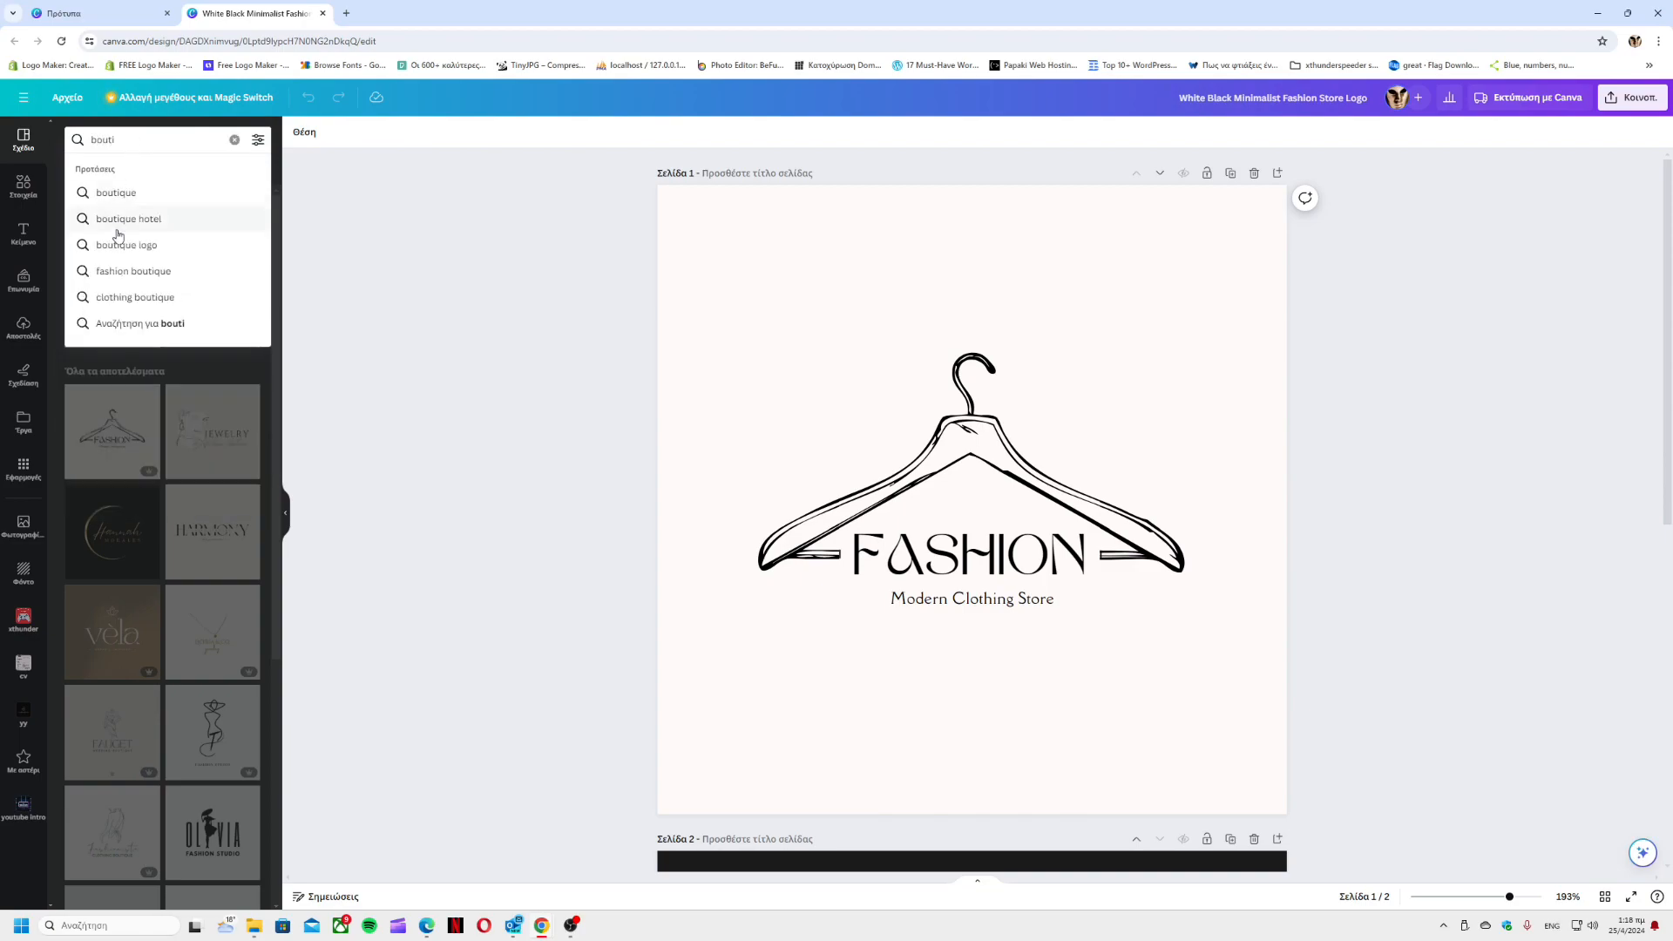
{"action": "left_click", "coordinate": [123, 193]}
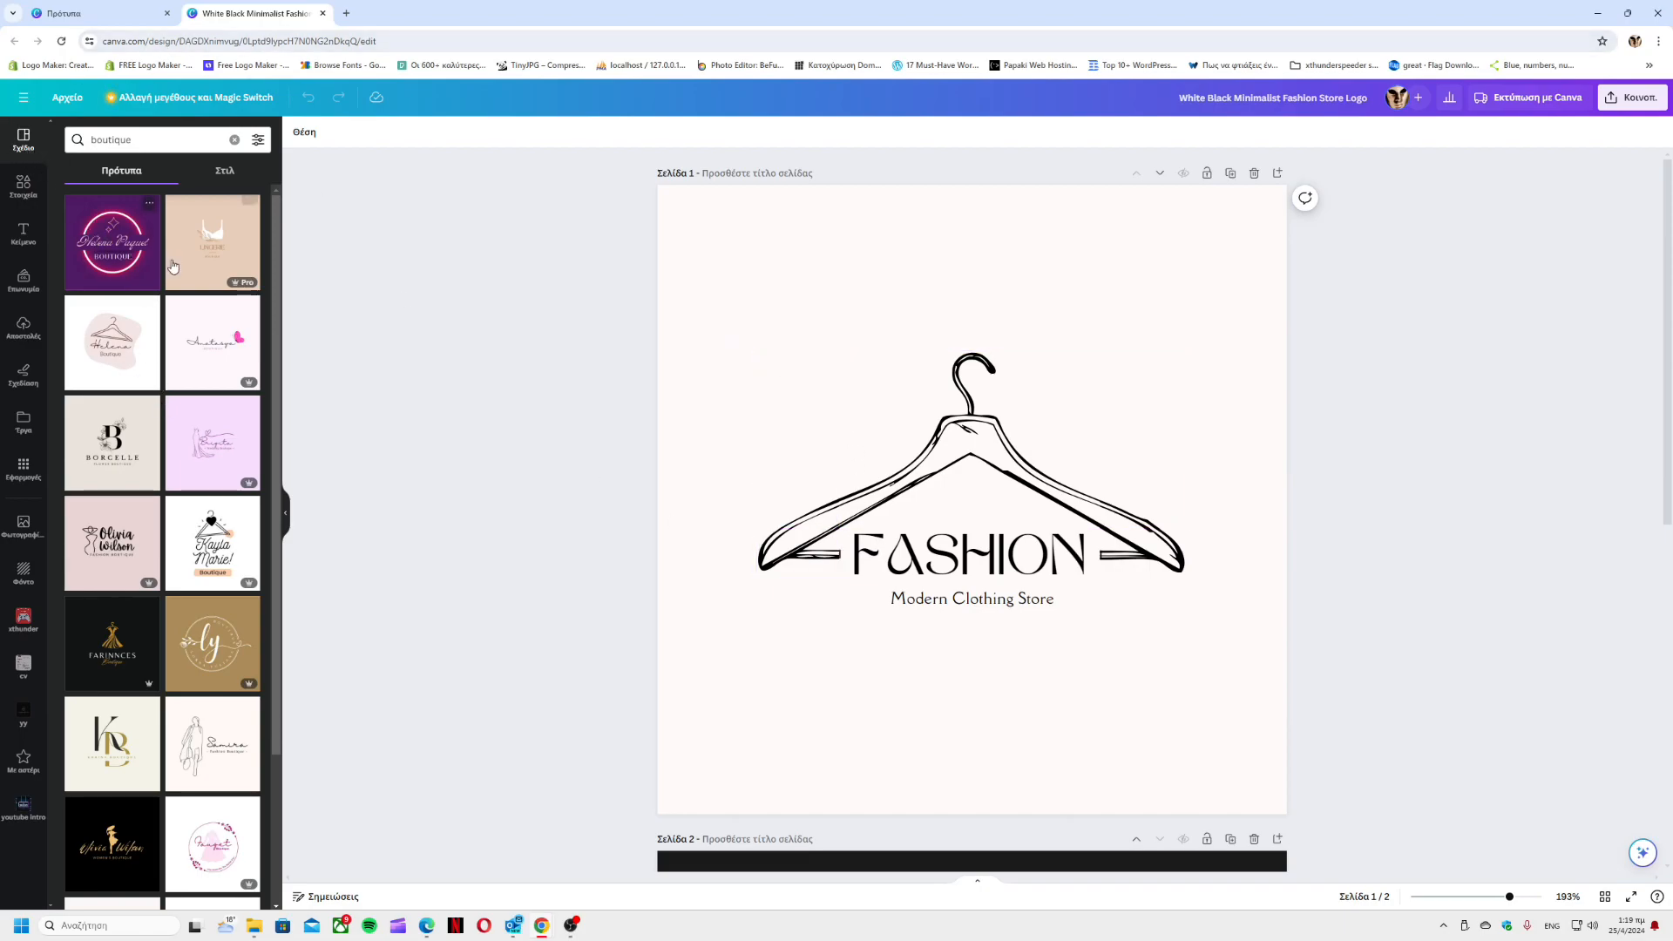
{"action": "scroll", "coordinate": [210, 333], "scroll_direction": "down", "scroll_amount": 4}
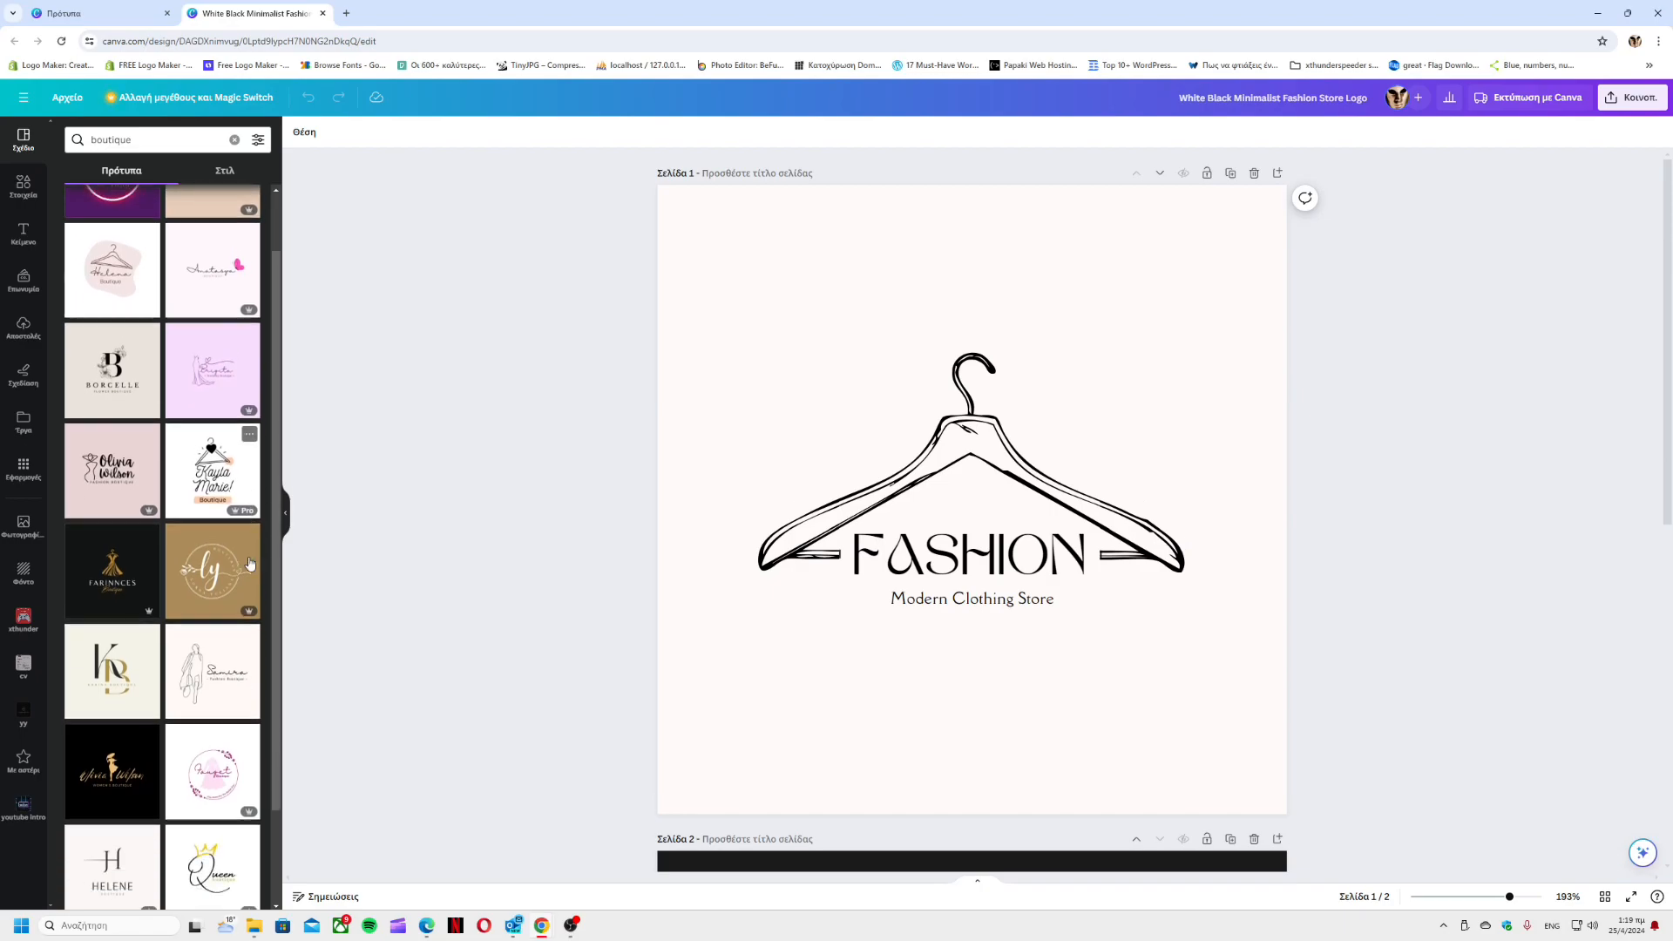
{"action": "scroll", "coordinate": [1001, 636], "scroll_direction": "down", "scroll_amount": 6}
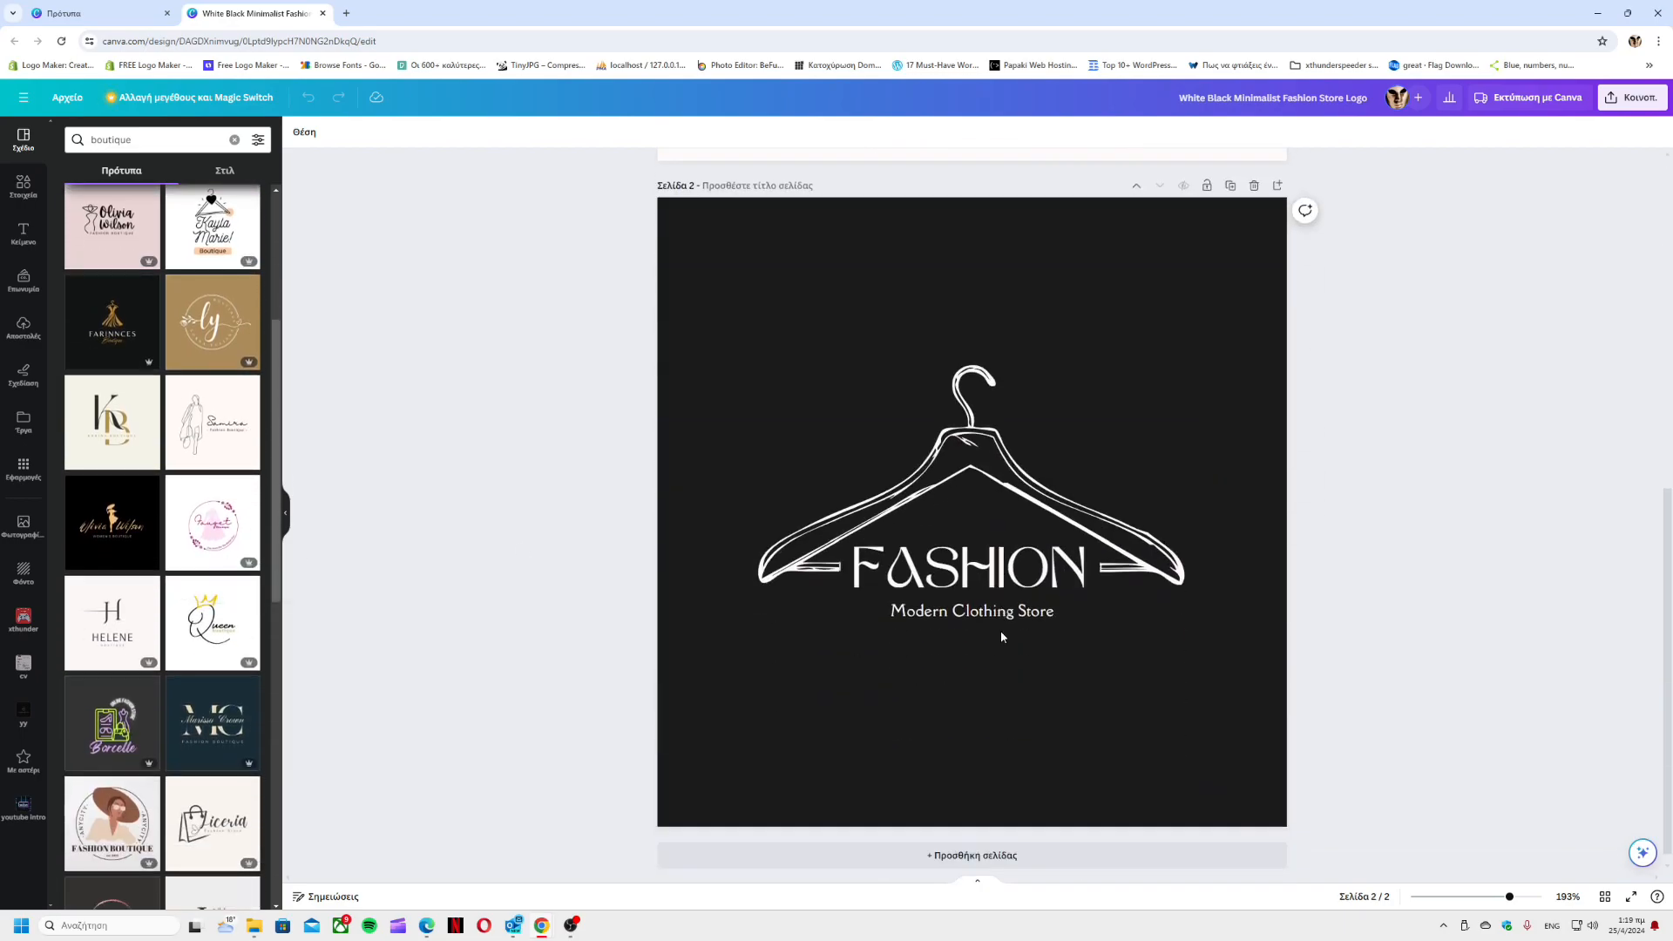
- Compare the design's two pages and delete the black background of page 2
{"action": "scroll", "coordinate": [1074, 510], "scroll_direction": "up", "scroll_amount": 6}
{"action": "scroll", "coordinate": [1164, 474], "scroll_direction": "down", "scroll_amount": 6}
{"action": "scroll", "coordinate": [922, 524], "scroll_direction": "up", "scroll_amount": 6}
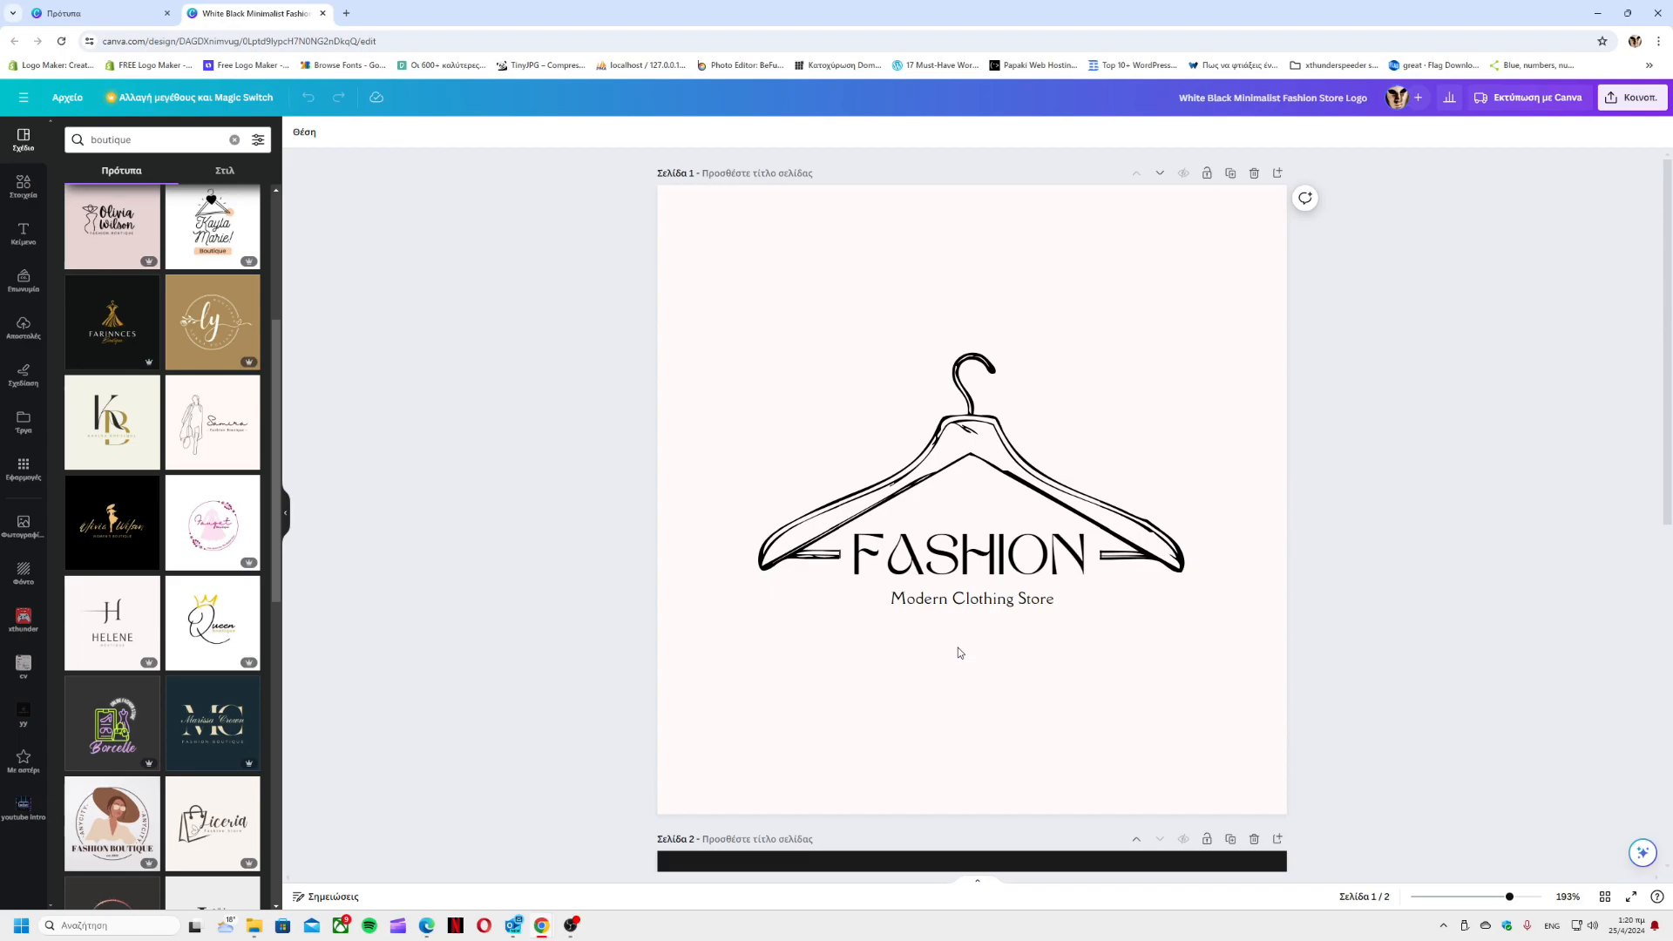
{"action": "scroll", "coordinate": [958, 653], "scroll_direction": "down", "scroll_amount": 5}
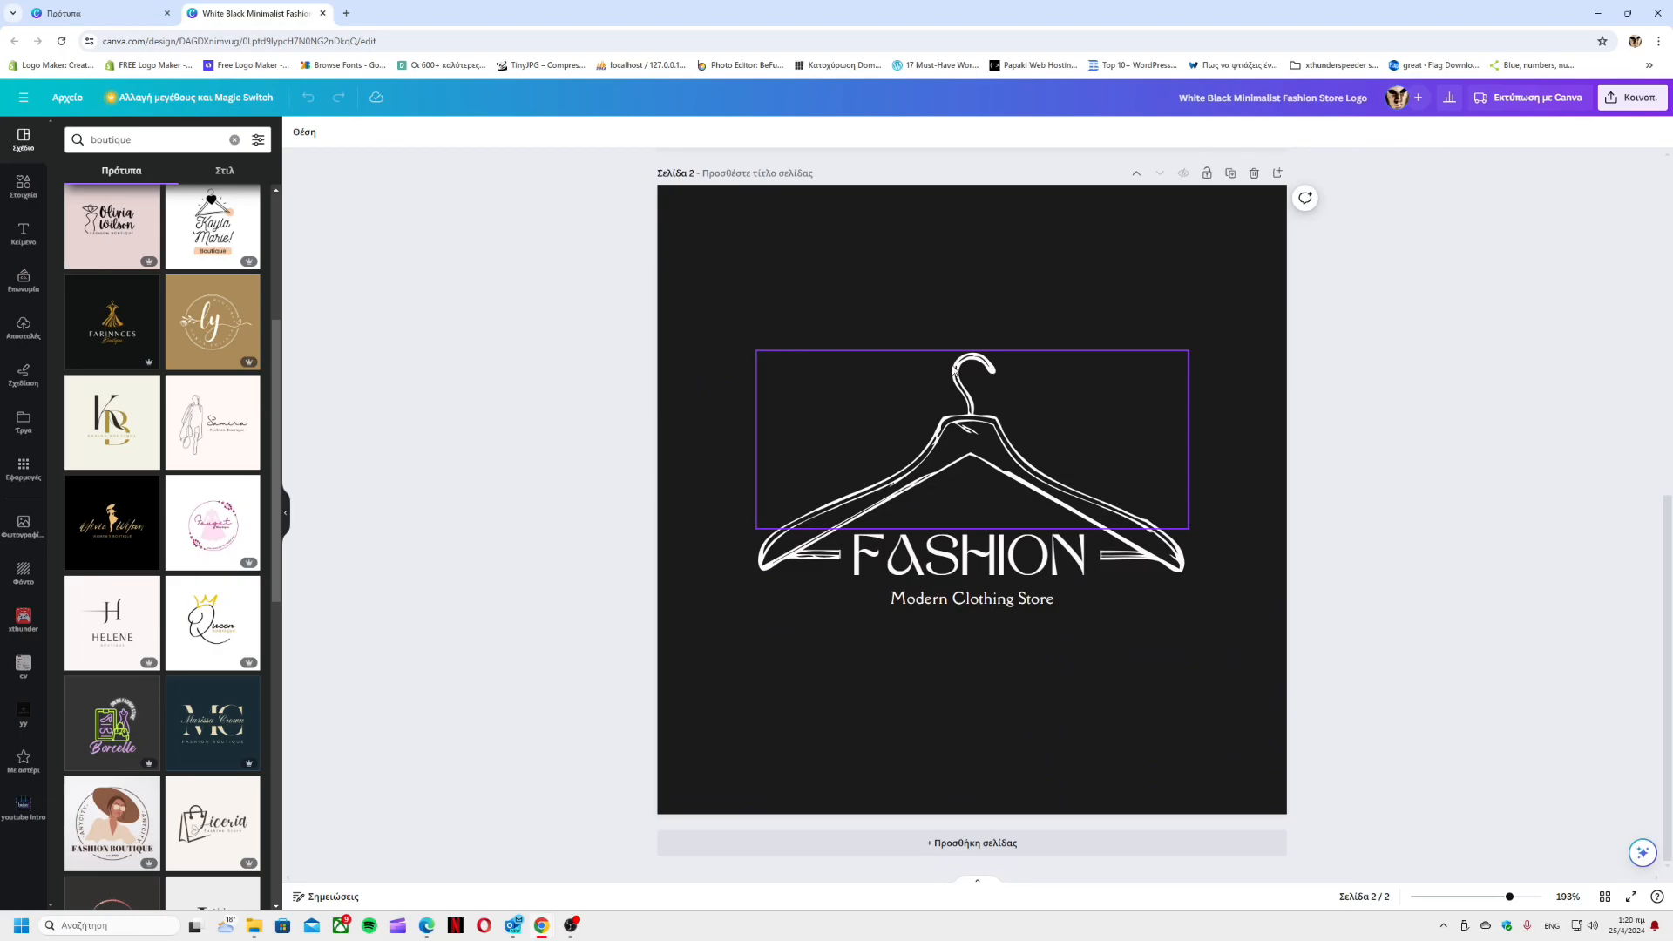
{"action": "left_click", "coordinate": [773, 250]}
{"action": "right_click", "coordinate": [773, 249]}
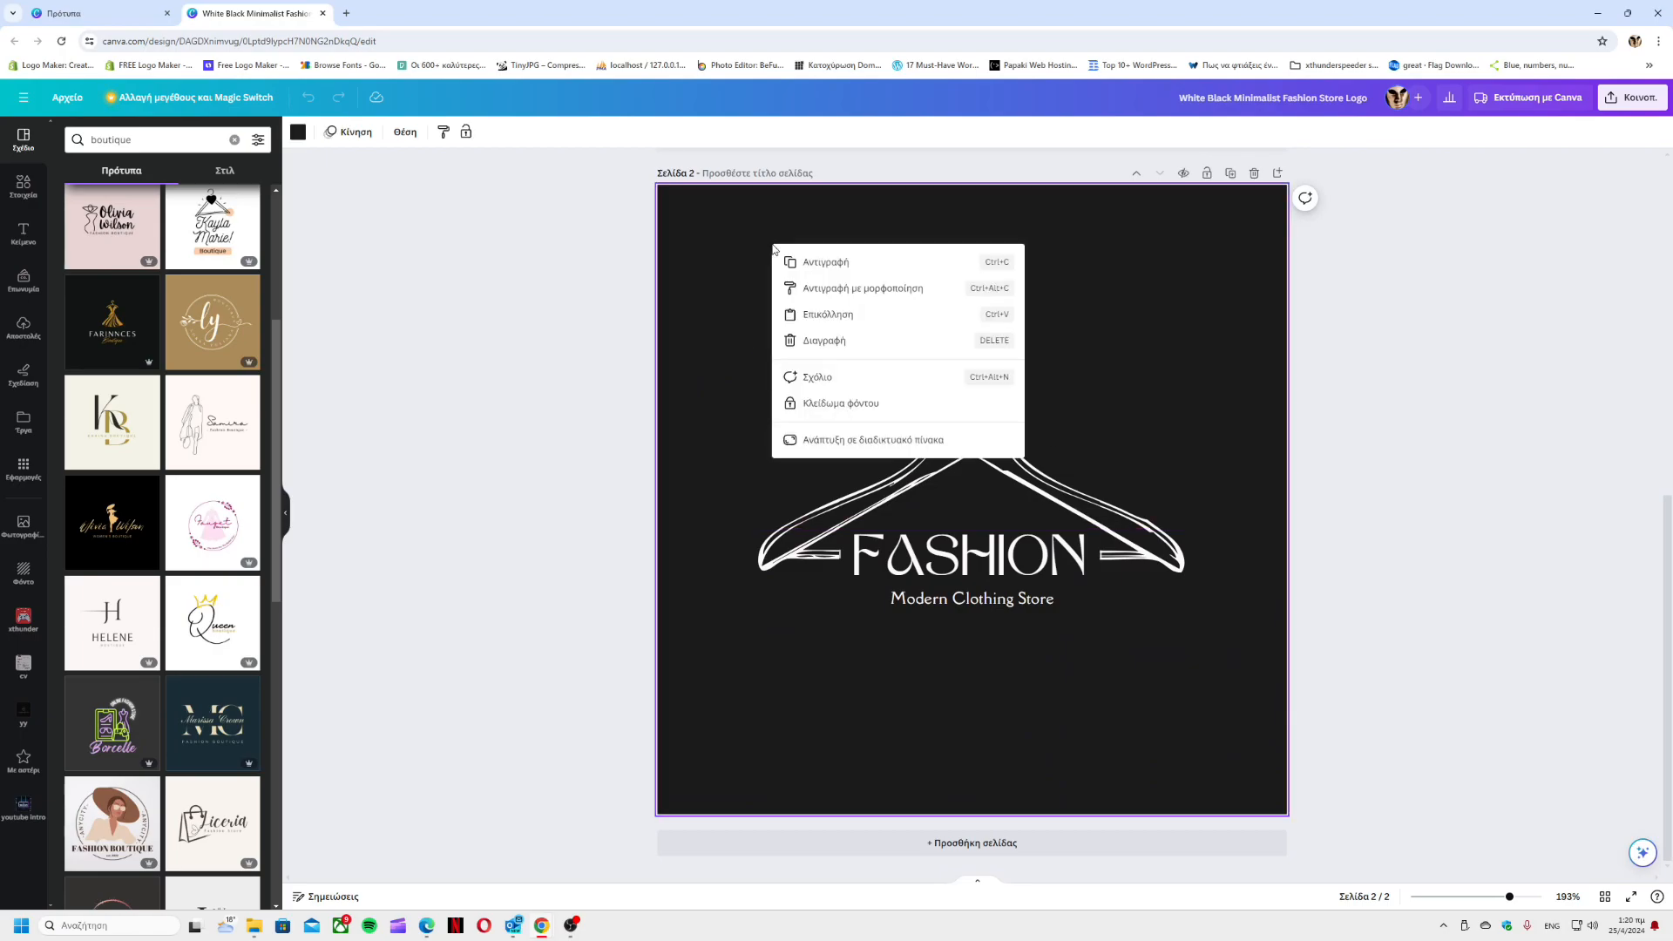
{"action": "left_click", "coordinate": [834, 346]}
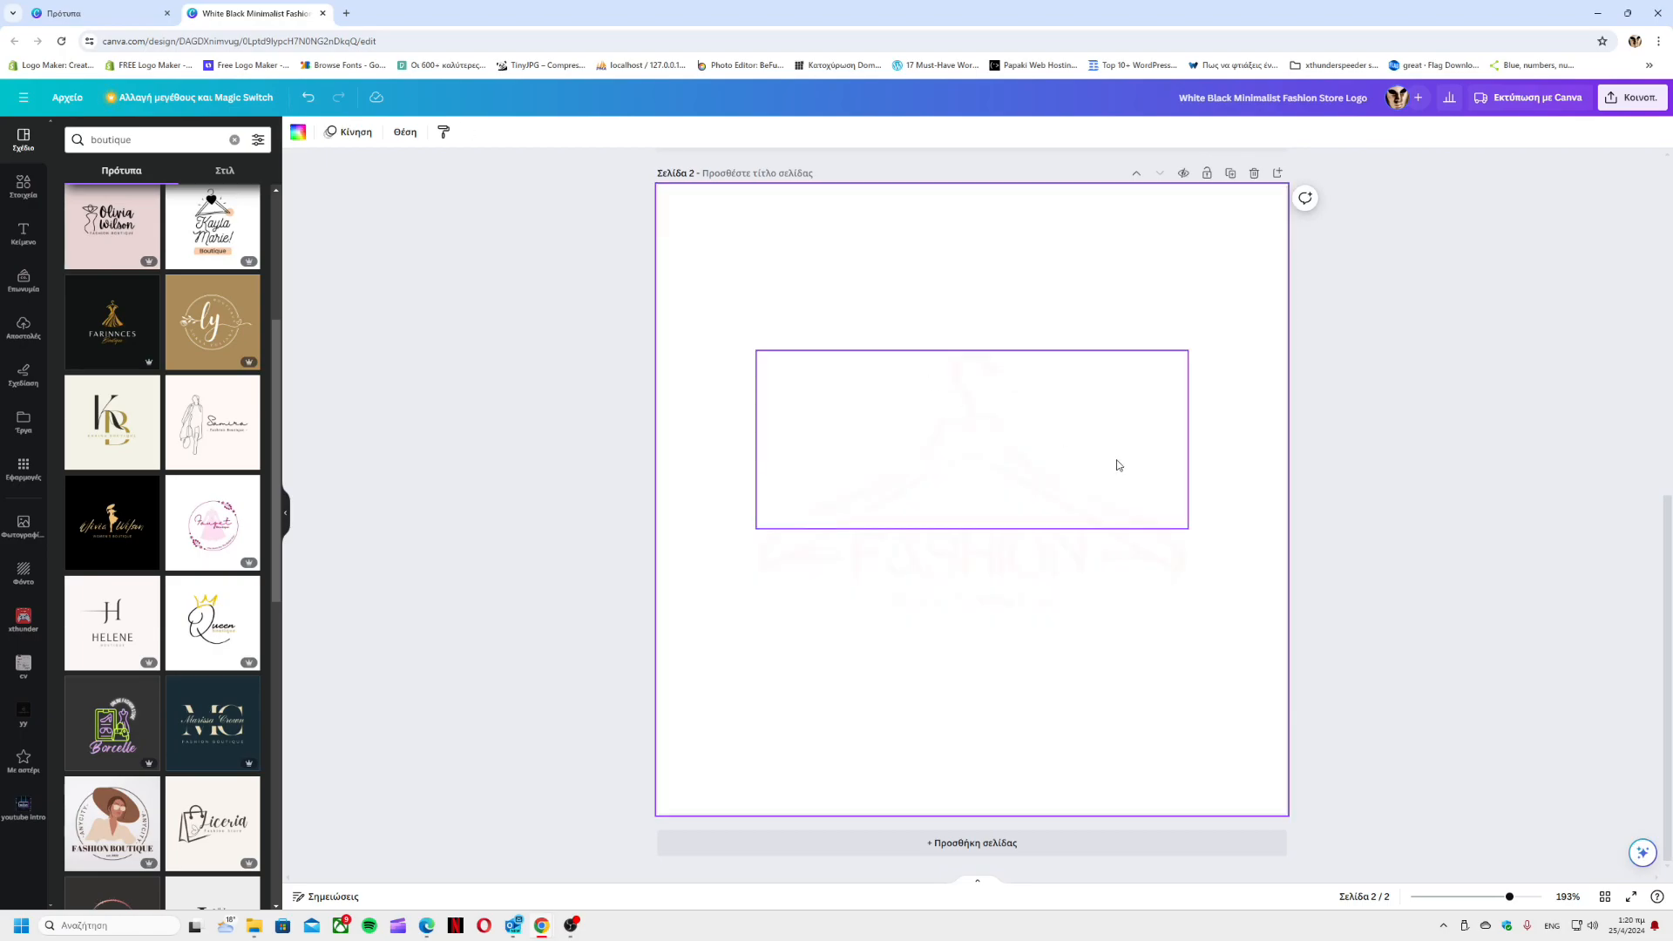
- Delete page 2 from the design, keeping only the light hanger logo page
{"action": "scroll", "coordinate": [1116, 466], "scroll_direction": "up", "scroll_amount": 3}
{"action": "right_click", "coordinate": [721, 474]}
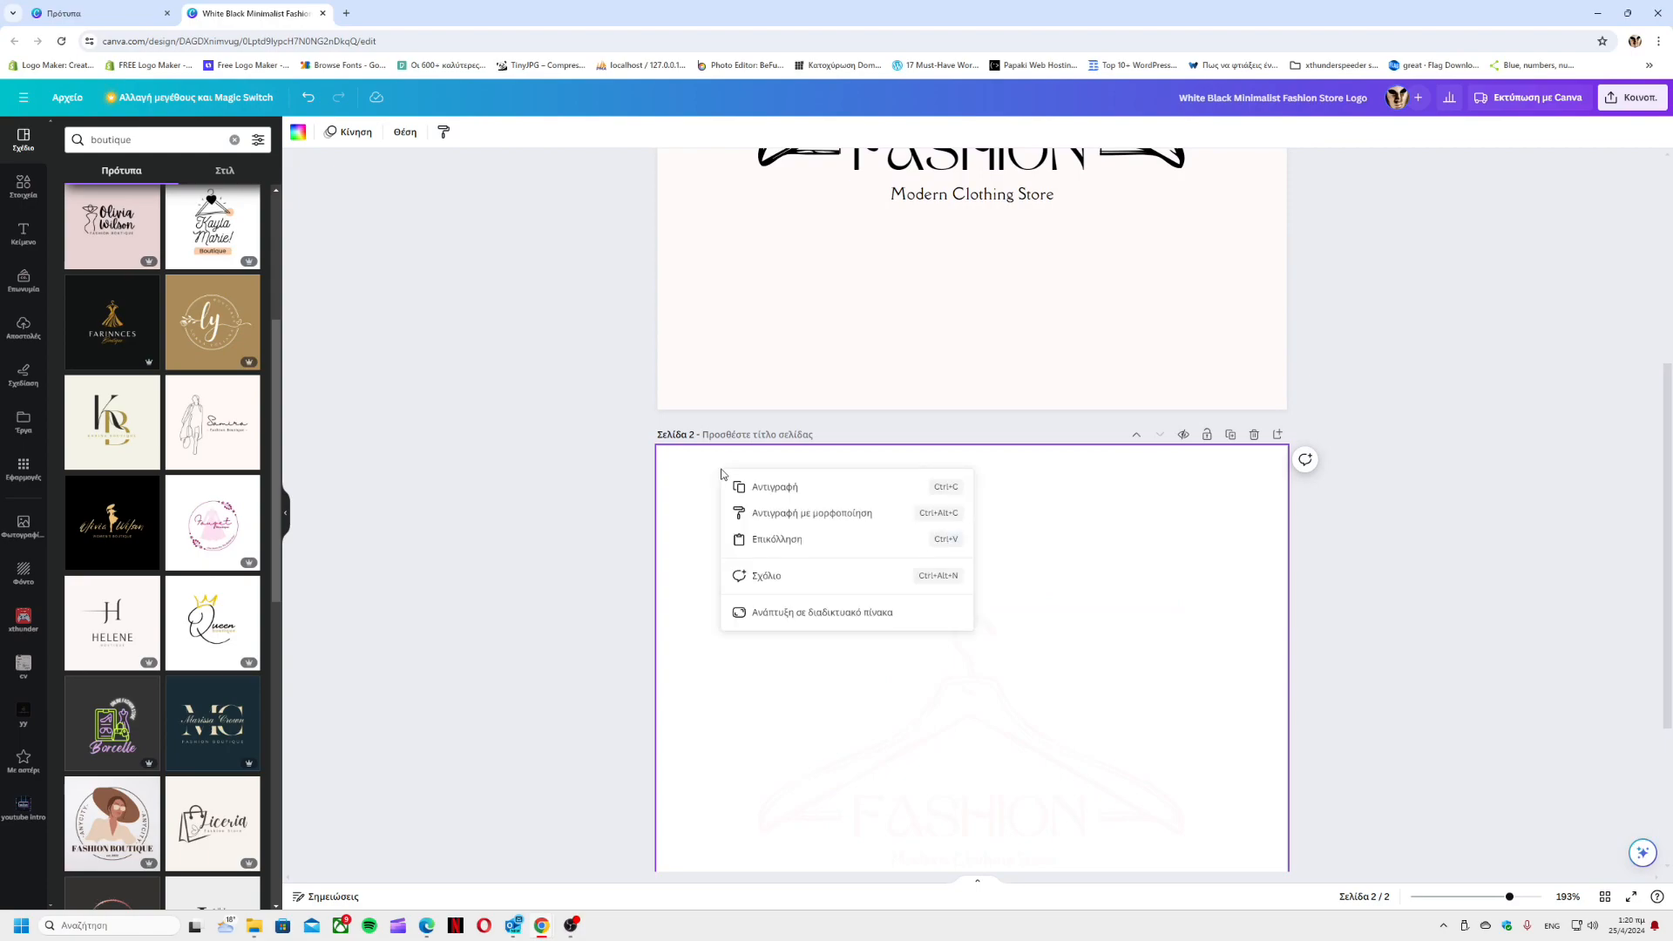
{"action": "left_click", "coordinate": [713, 698]}
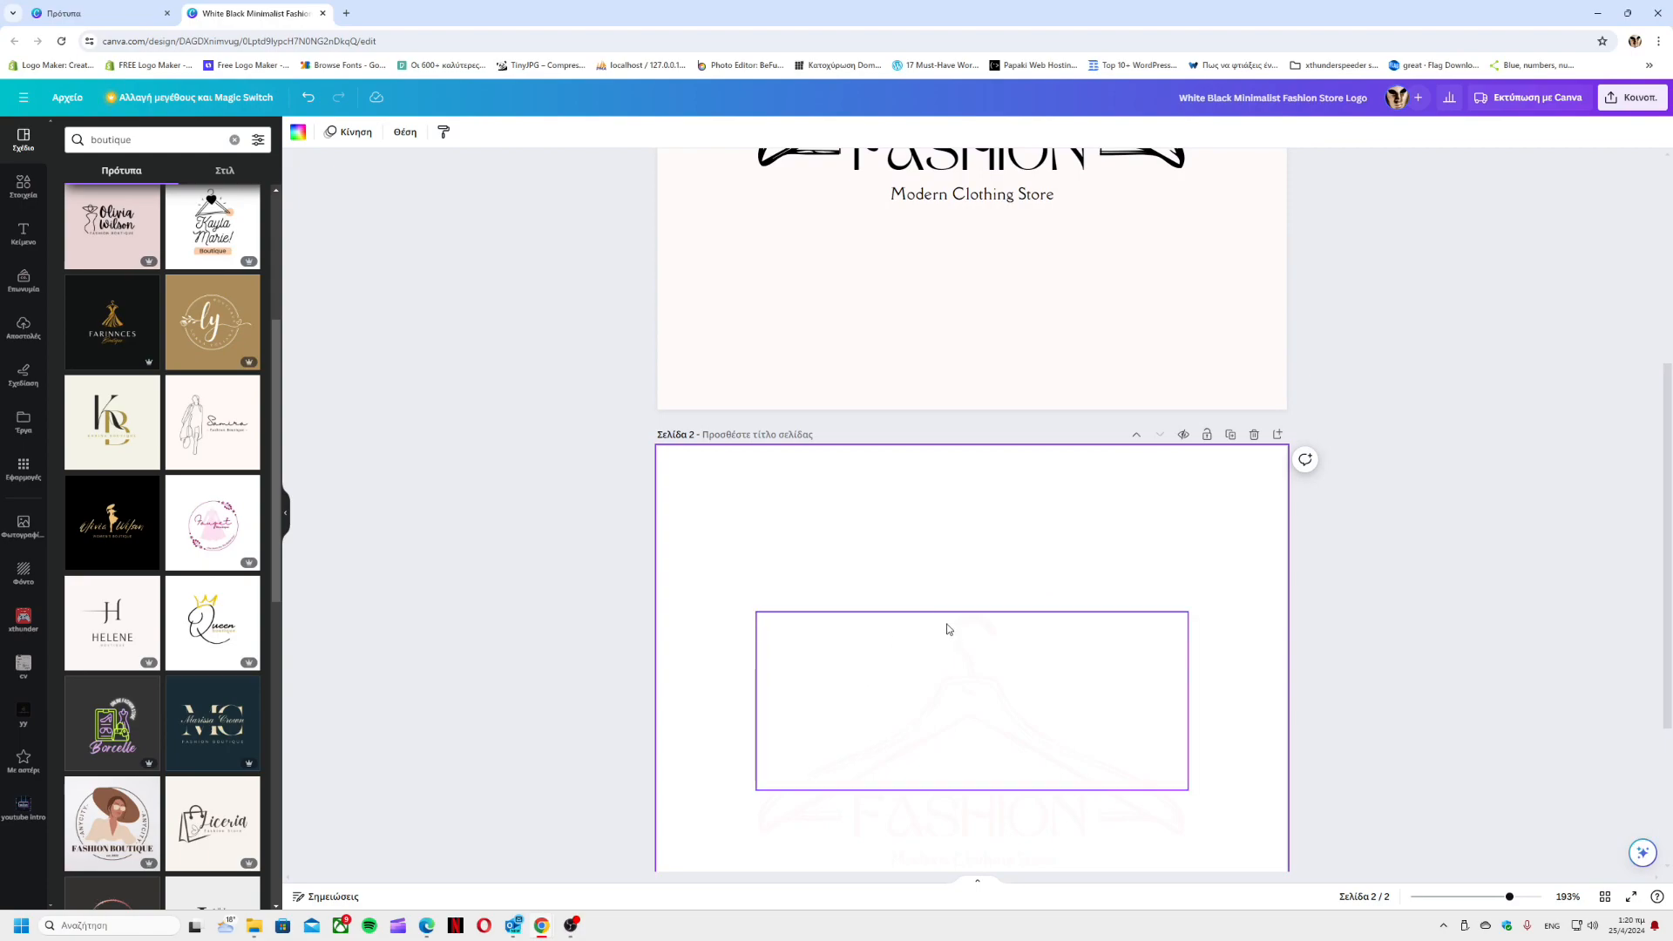
{"action": "scroll", "coordinate": [948, 627], "scroll_direction": "down", "scroll_amount": 3}
{"action": "scroll", "coordinate": [1220, 484], "scroll_direction": "up", "scroll_amount": 2}
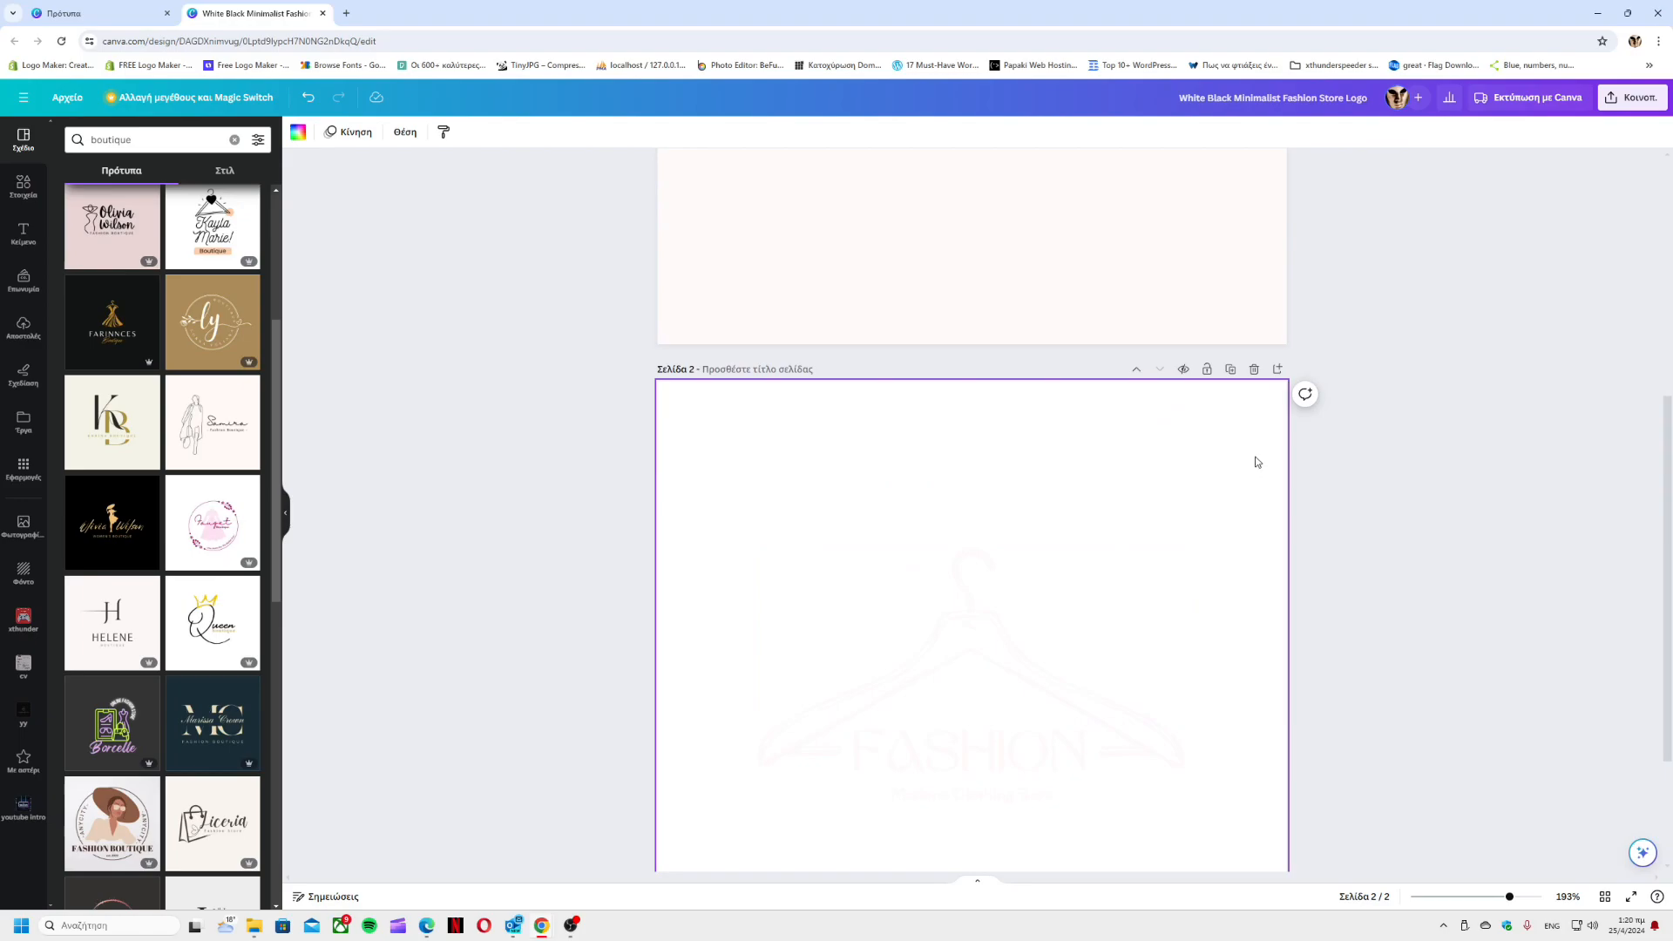
{"action": "left_click", "coordinate": [1254, 370]}
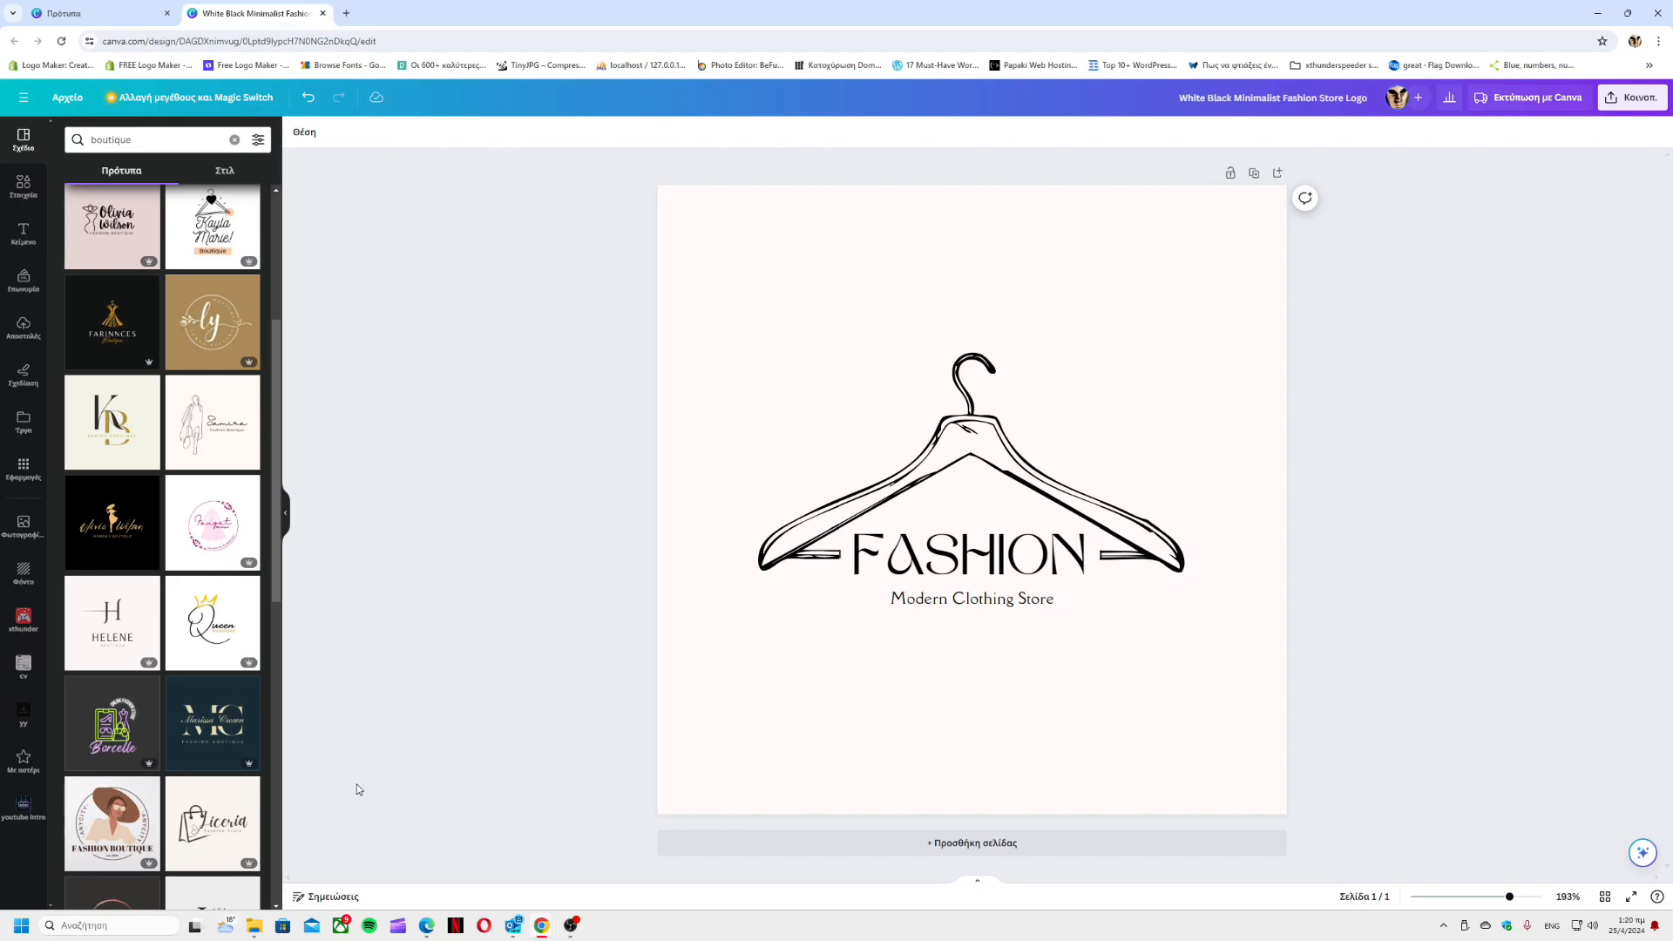
- Add a second page and apply the Gold & Black Aesthetic Minimalist Brushstroke Signature Boutique Logo template to it
{"action": "scroll", "coordinate": [241, 493], "scroll_direction": "up", "scroll_amount": 4}
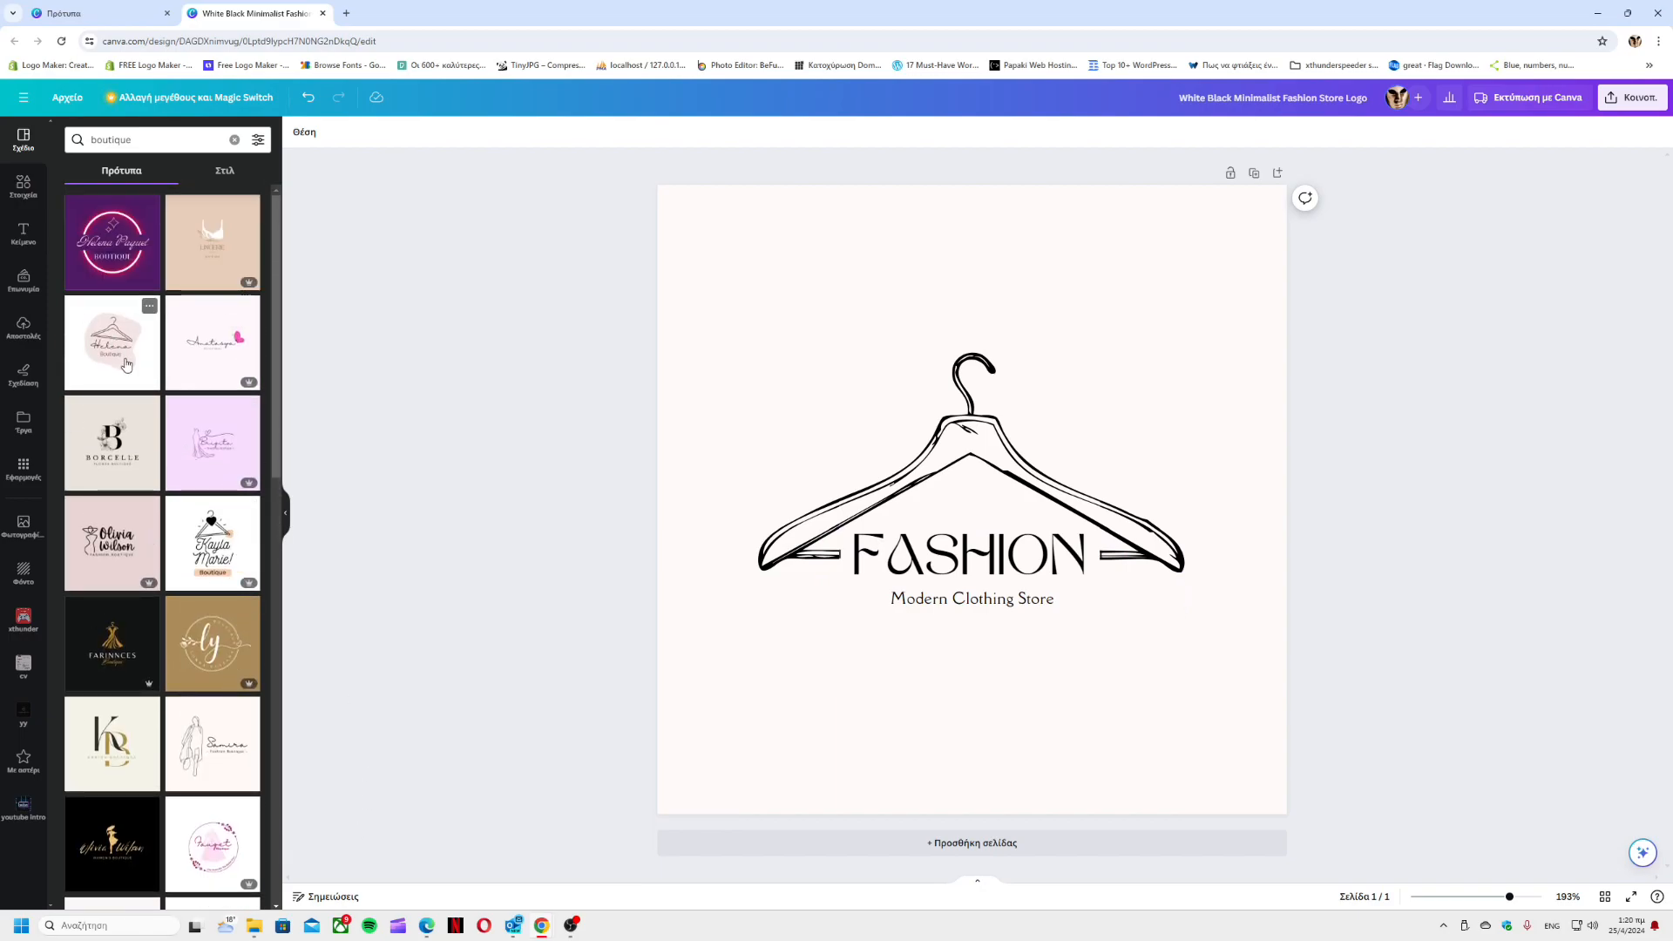
{"action": "left_click", "coordinate": [983, 845]}
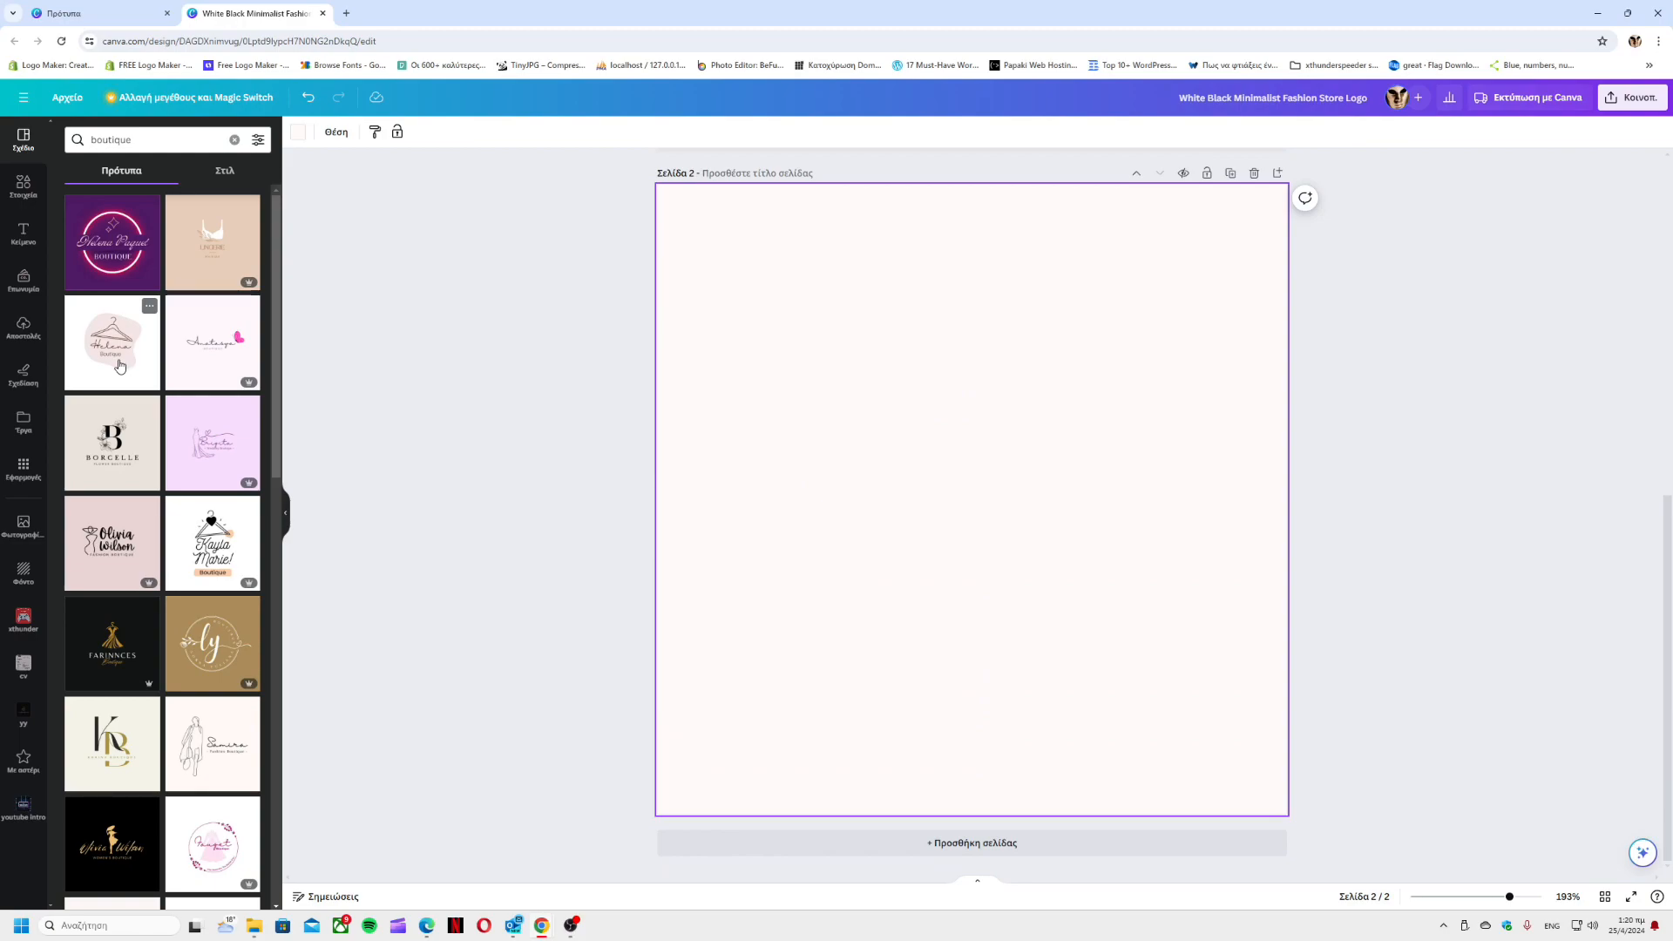
{"action": "scroll", "coordinate": [177, 503], "scroll_direction": "down", "scroll_amount": 5}
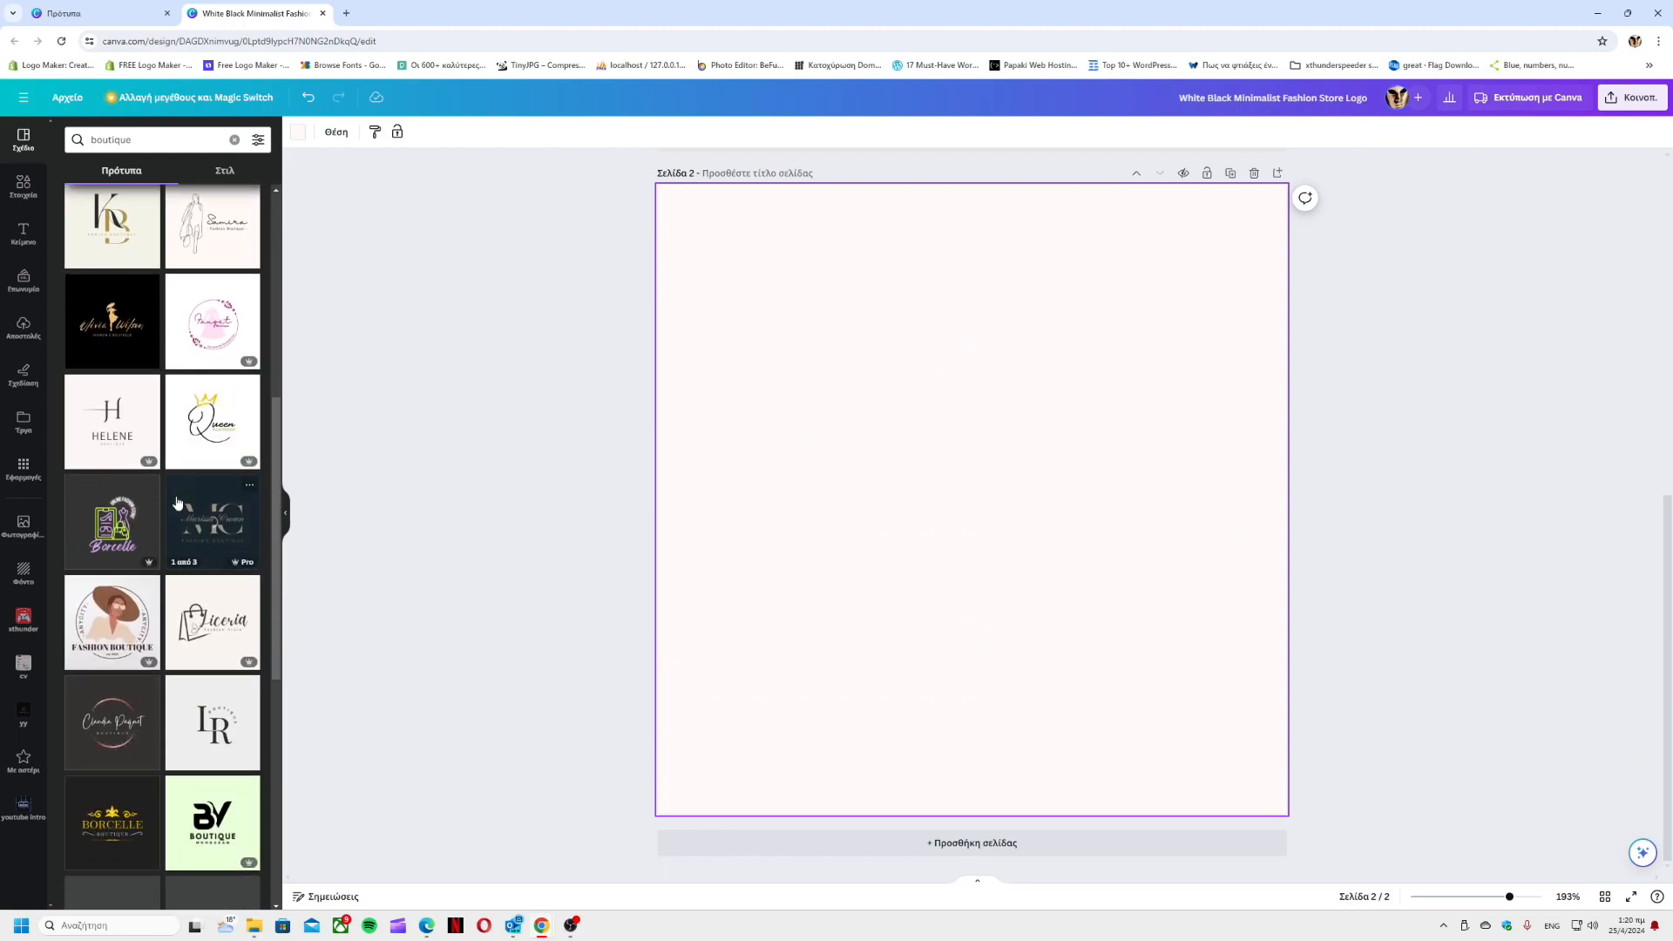
{"action": "scroll", "coordinate": [177, 504], "scroll_direction": "down", "scroll_amount": 1}
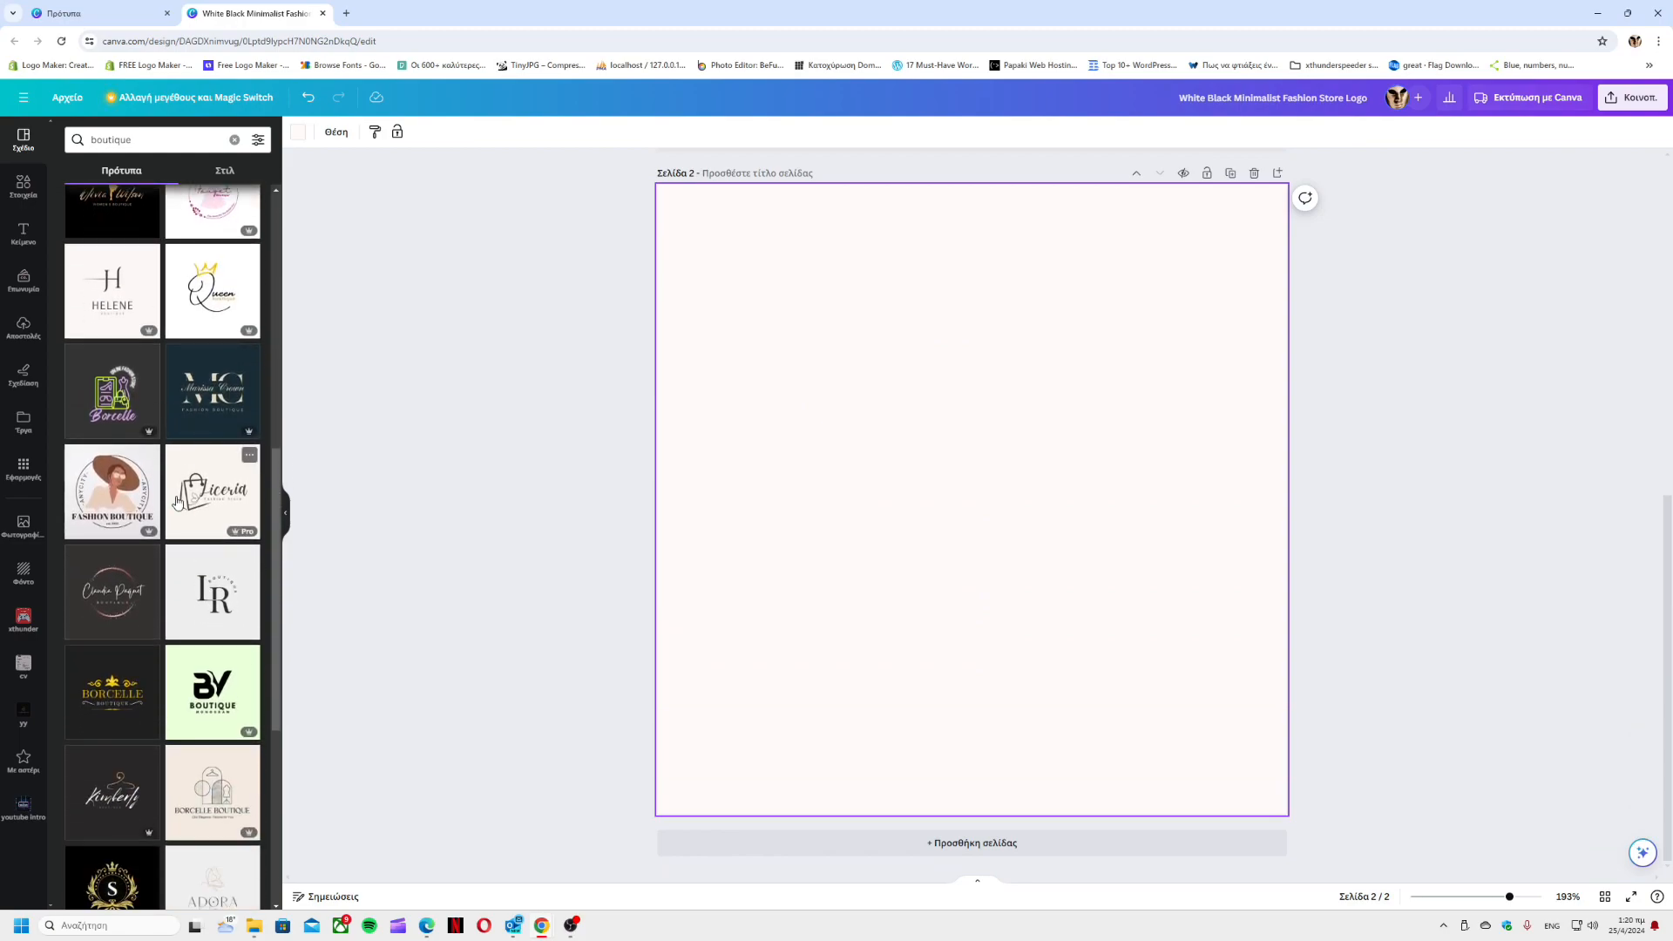
{"action": "scroll", "coordinate": [177, 503], "scroll_direction": "down", "scroll_amount": 7}
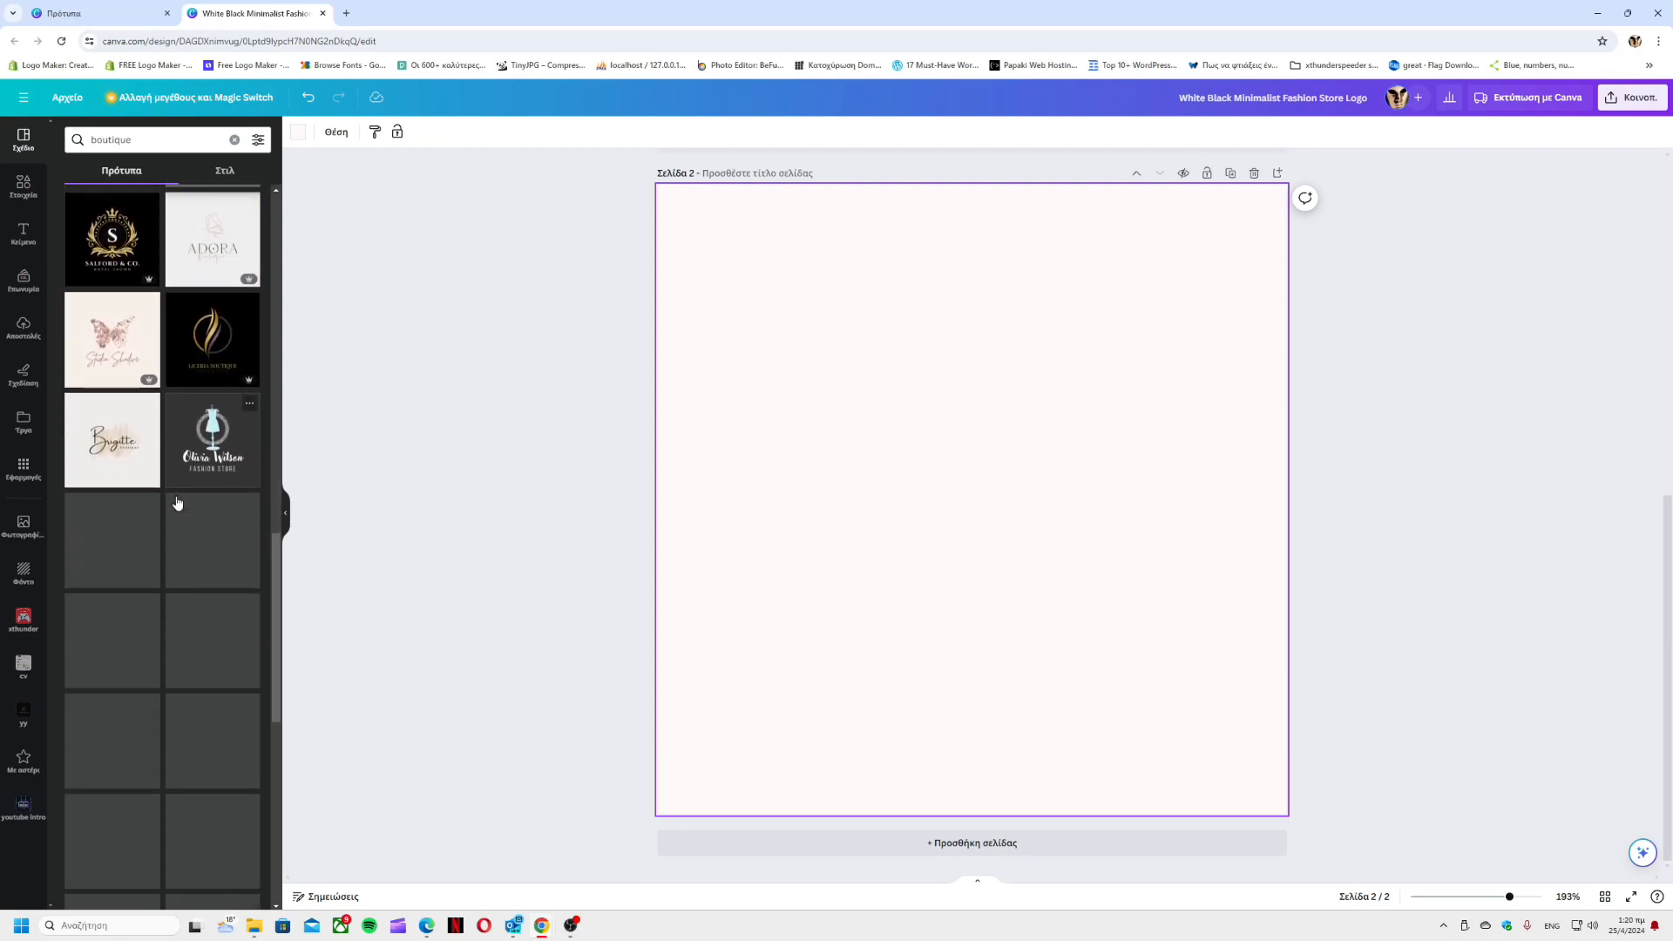
{"action": "scroll", "coordinate": [176, 503], "scroll_direction": "down", "scroll_amount": 3}
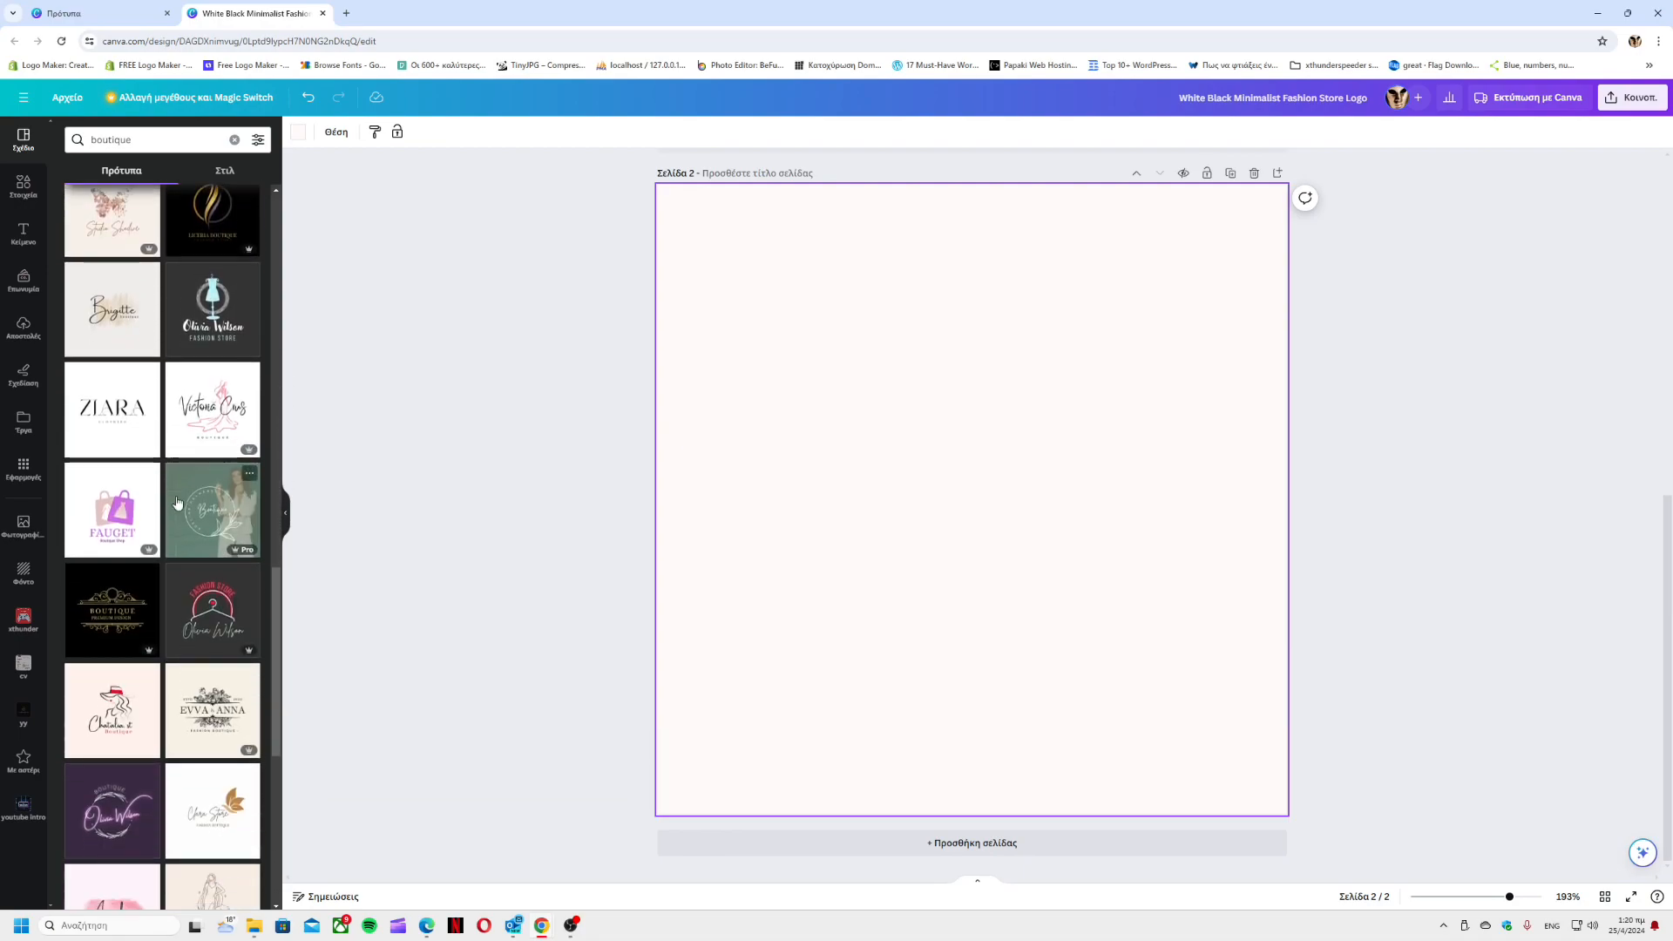
{"action": "scroll", "coordinate": [177, 504], "scroll_direction": "down", "scroll_amount": 3}
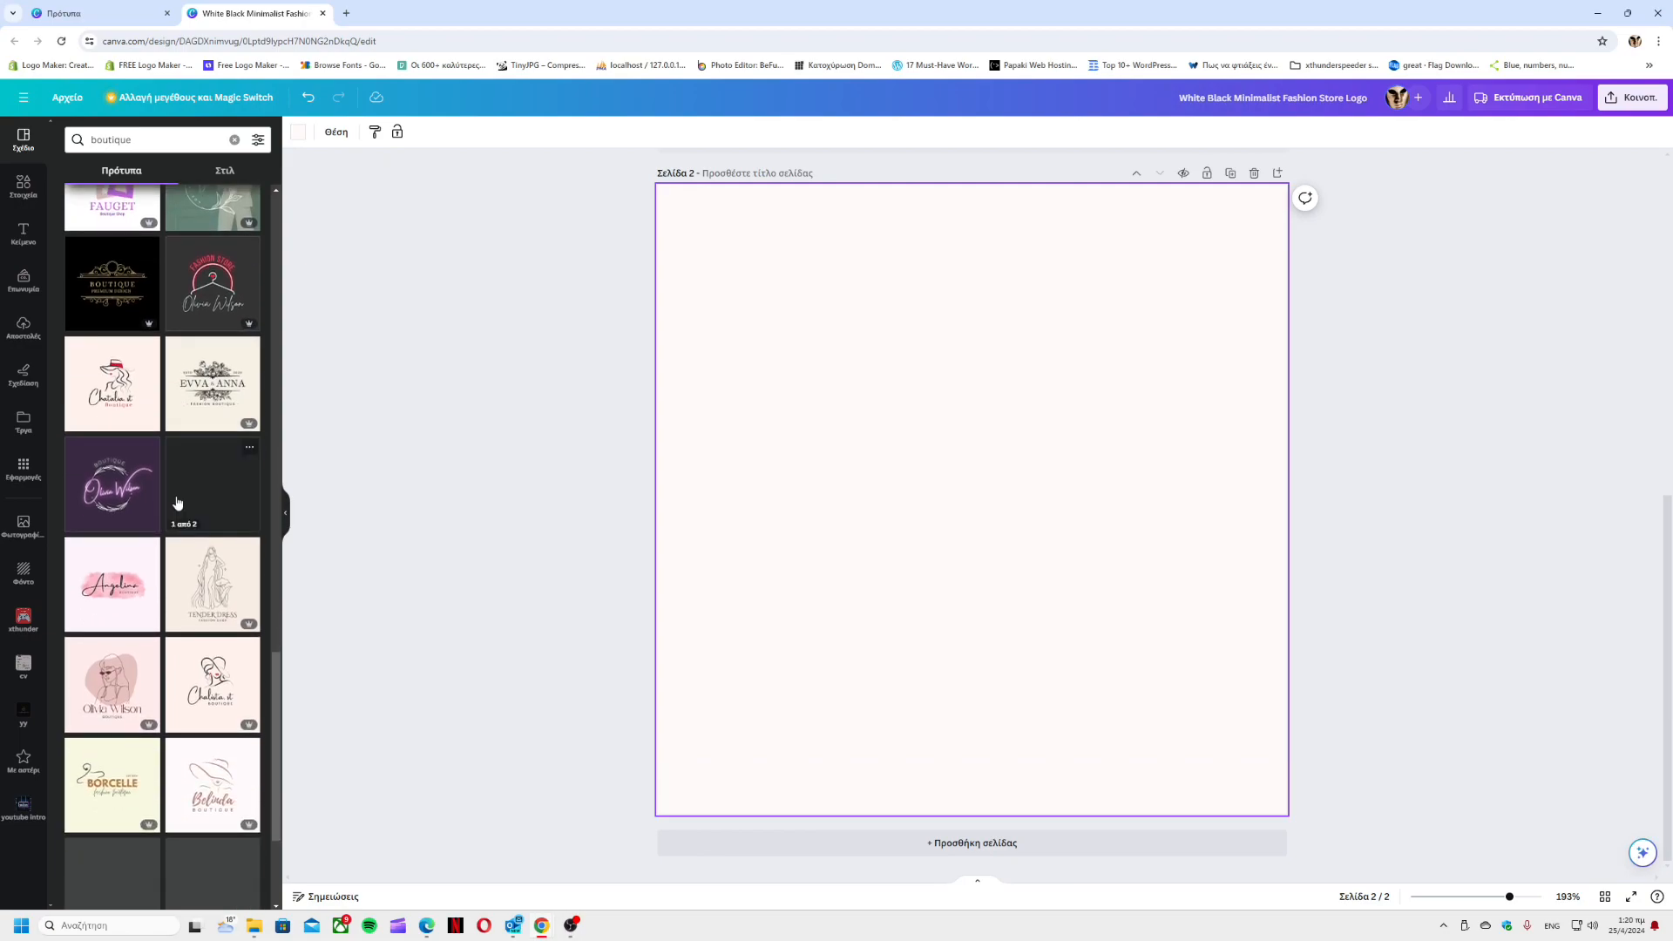
{"action": "scroll", "coordinate": [177, 504], "scroll_direction": "down", "scroll_amount": 7}
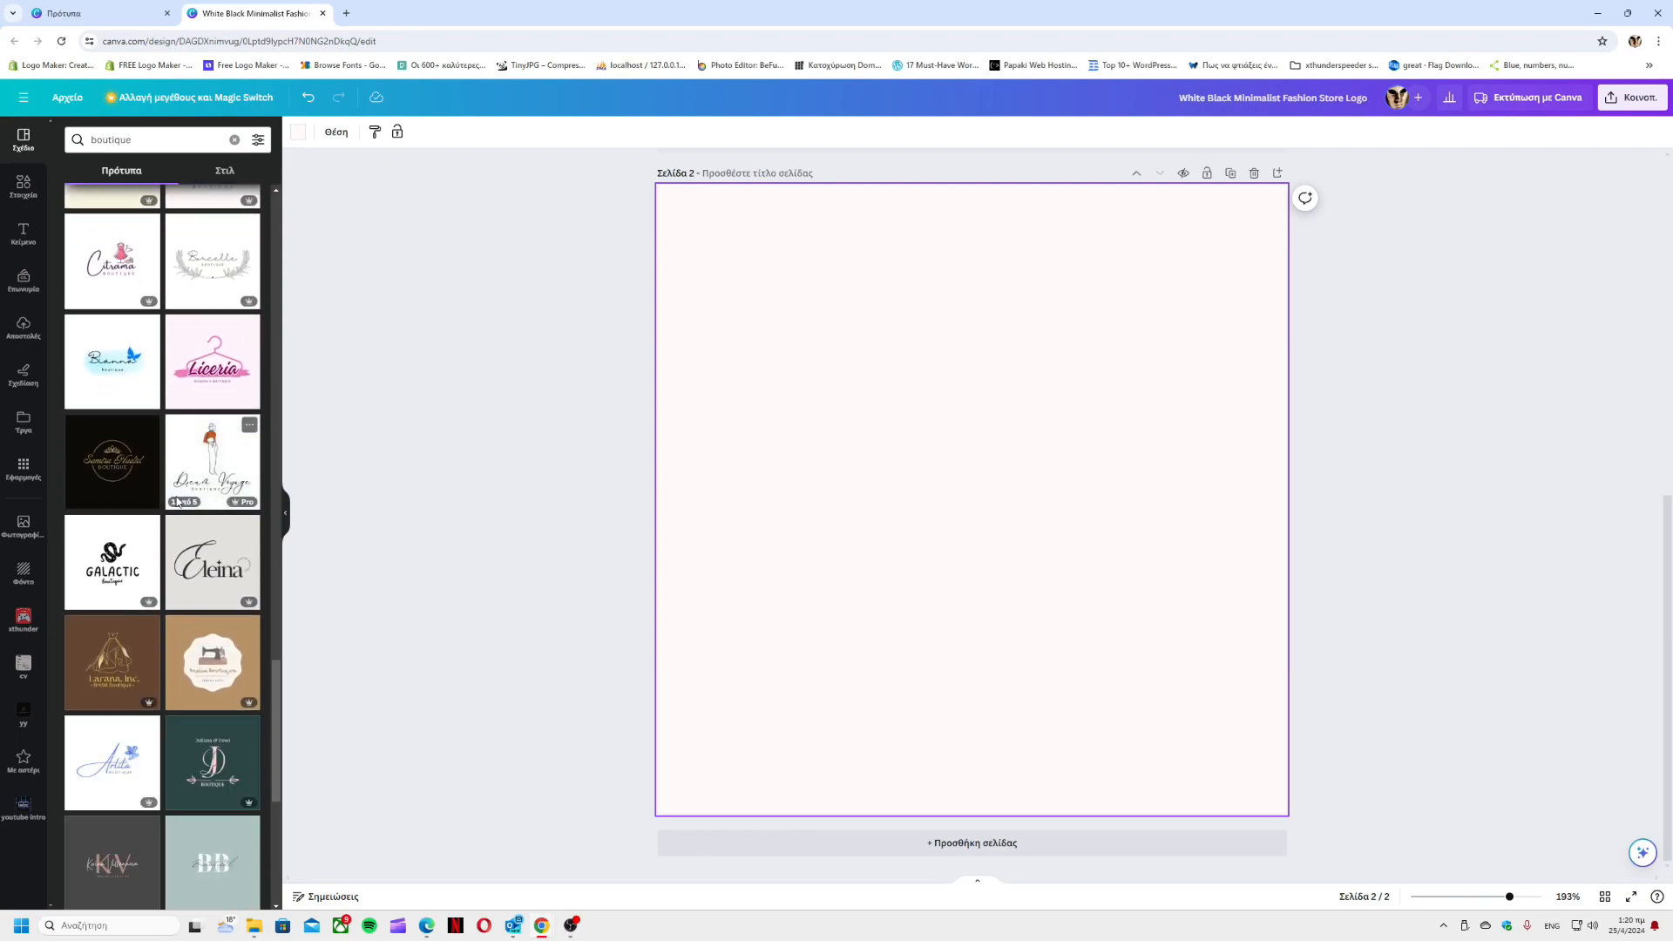
{"action": "scroll", "coordinate": [176, 504], "scroll_direction": "up", "scroll_amount": 8}
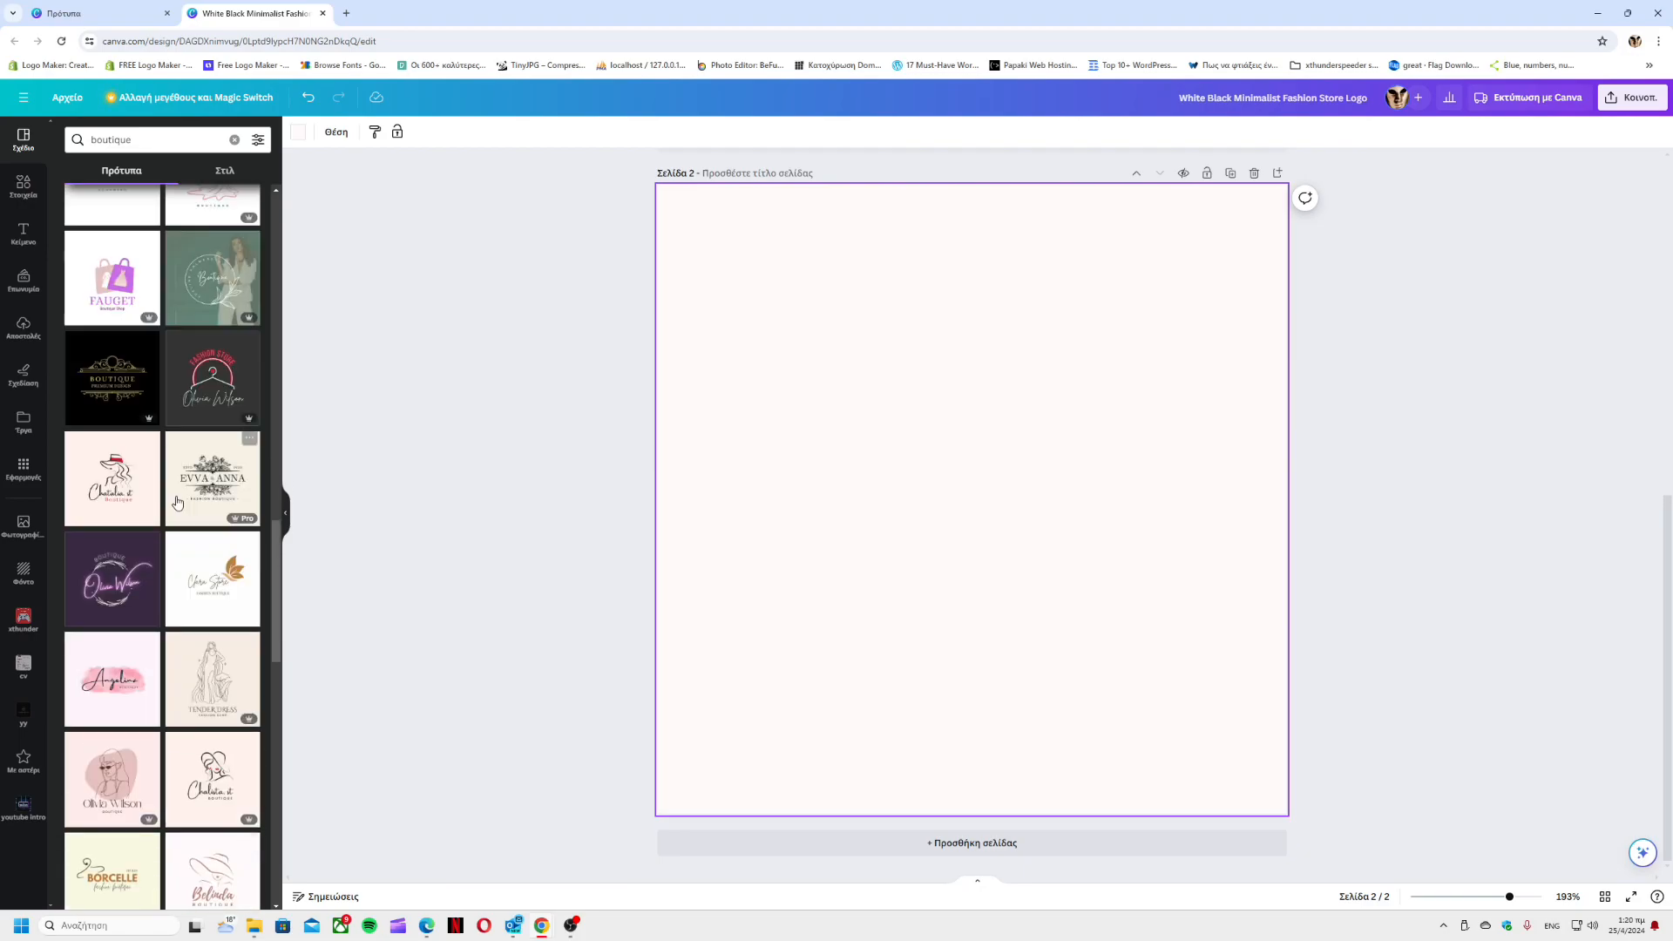
{"action": "scroll", "coordinate": [177, 504], "scroll_direction": "up", "scroll_amount": 4}
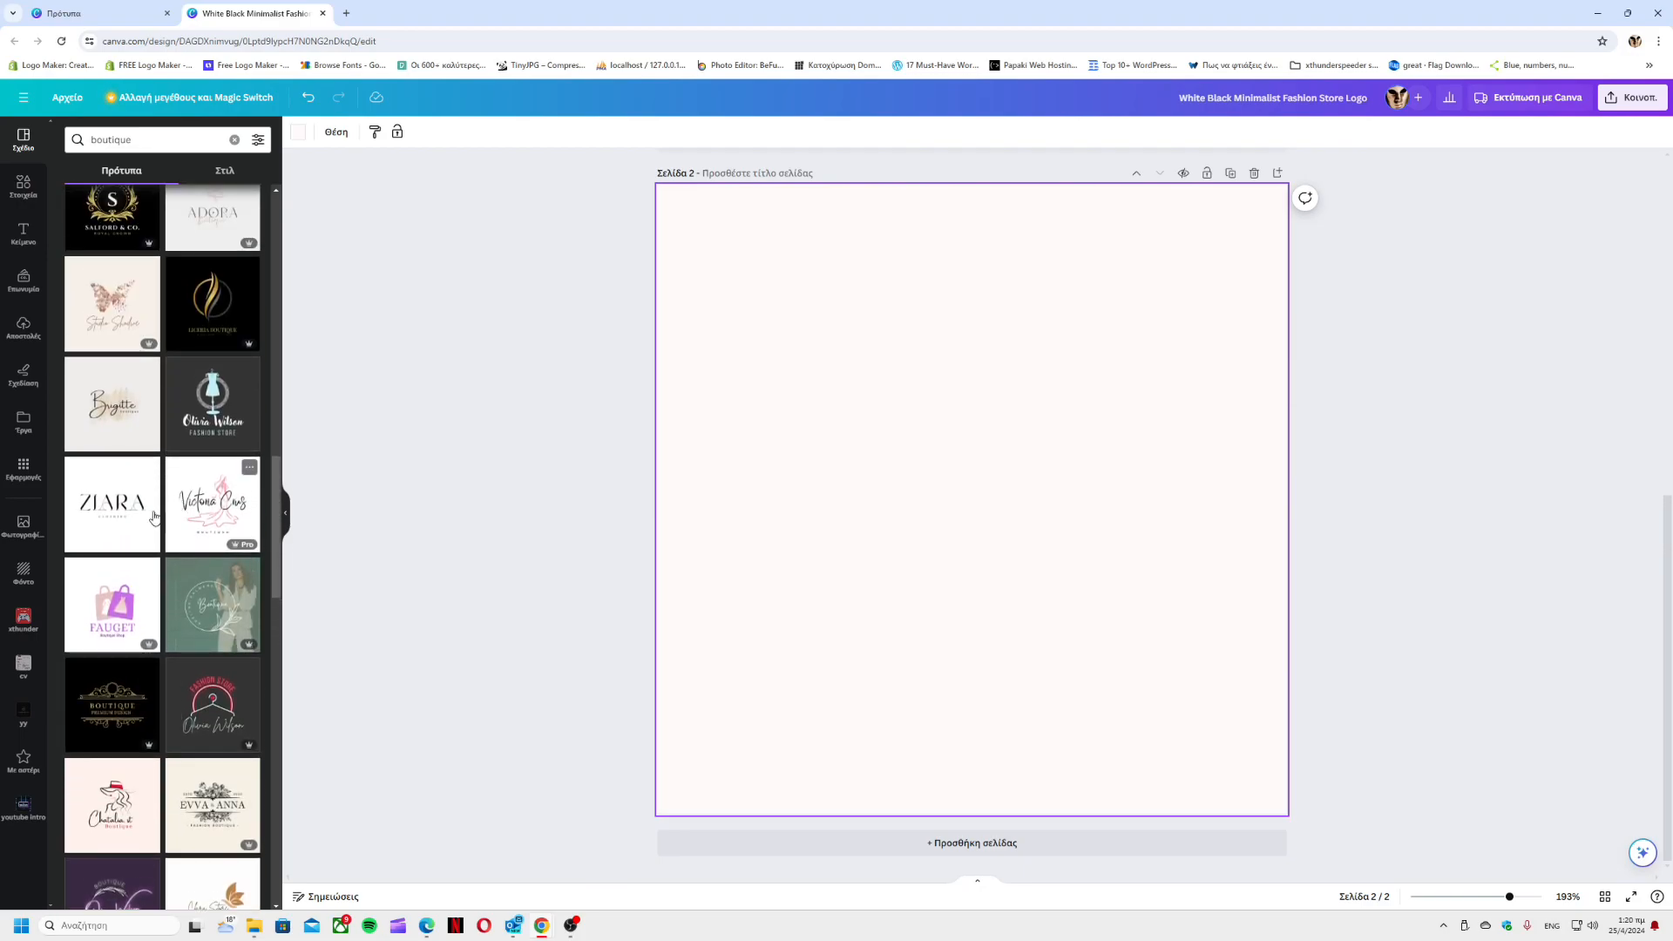
{"action": "scroll", "coordinate": [164, 599], "scroll_direction": "up", "scroll_amount": 2}
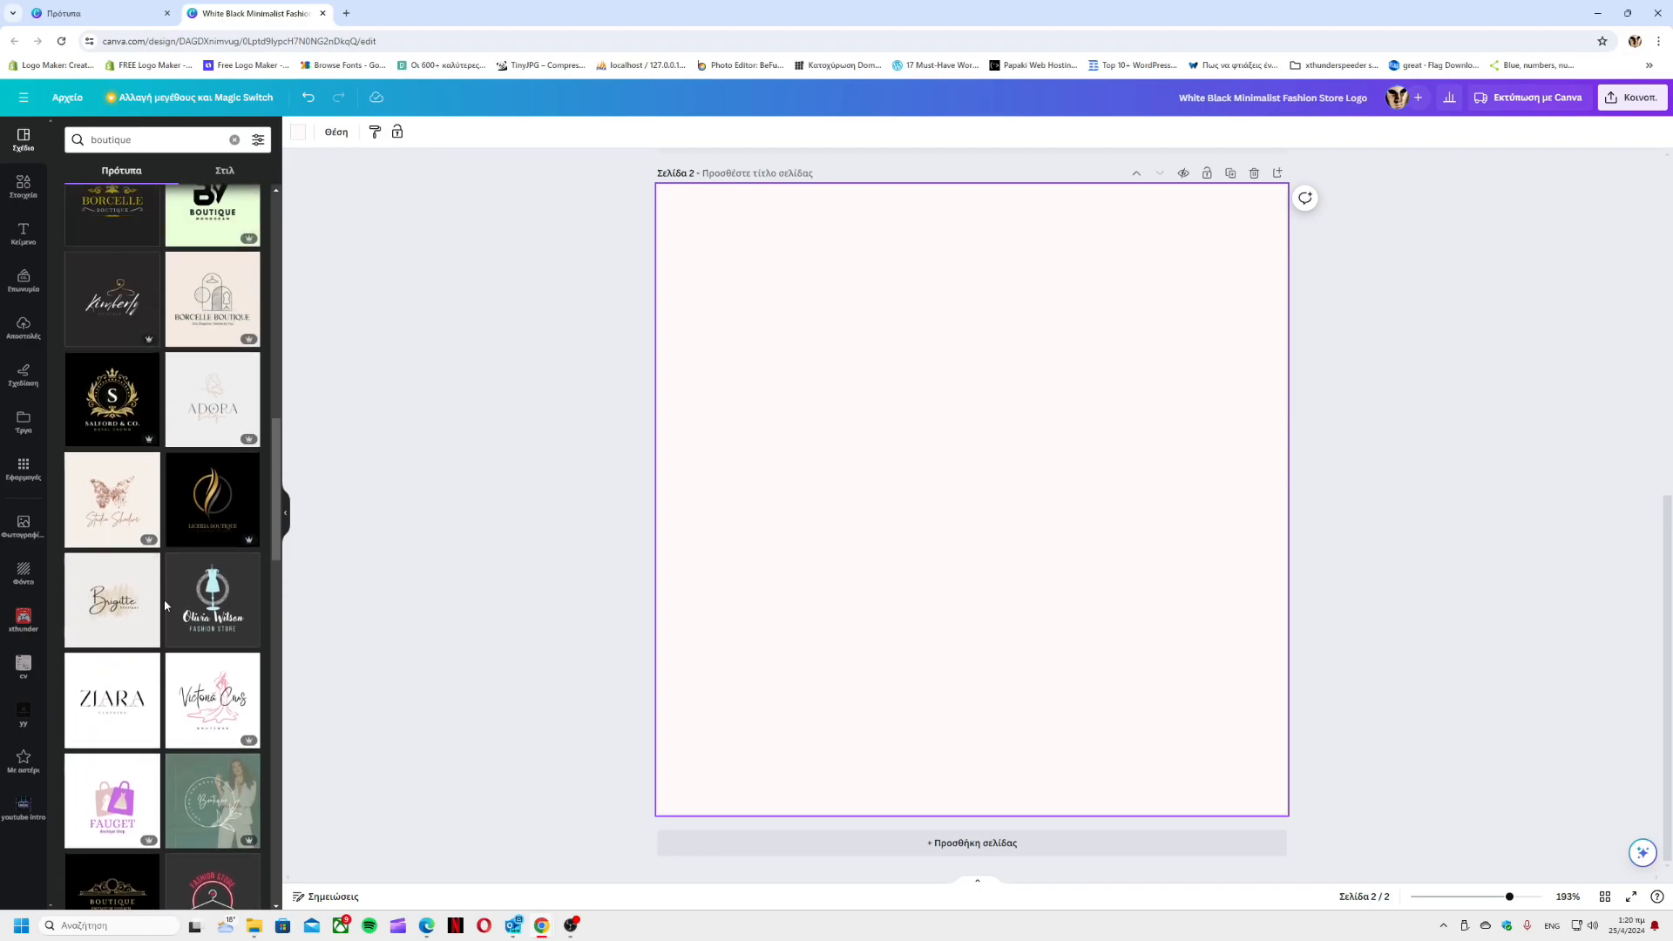
{"action": "left_click", "coordinate": [129, 610]}
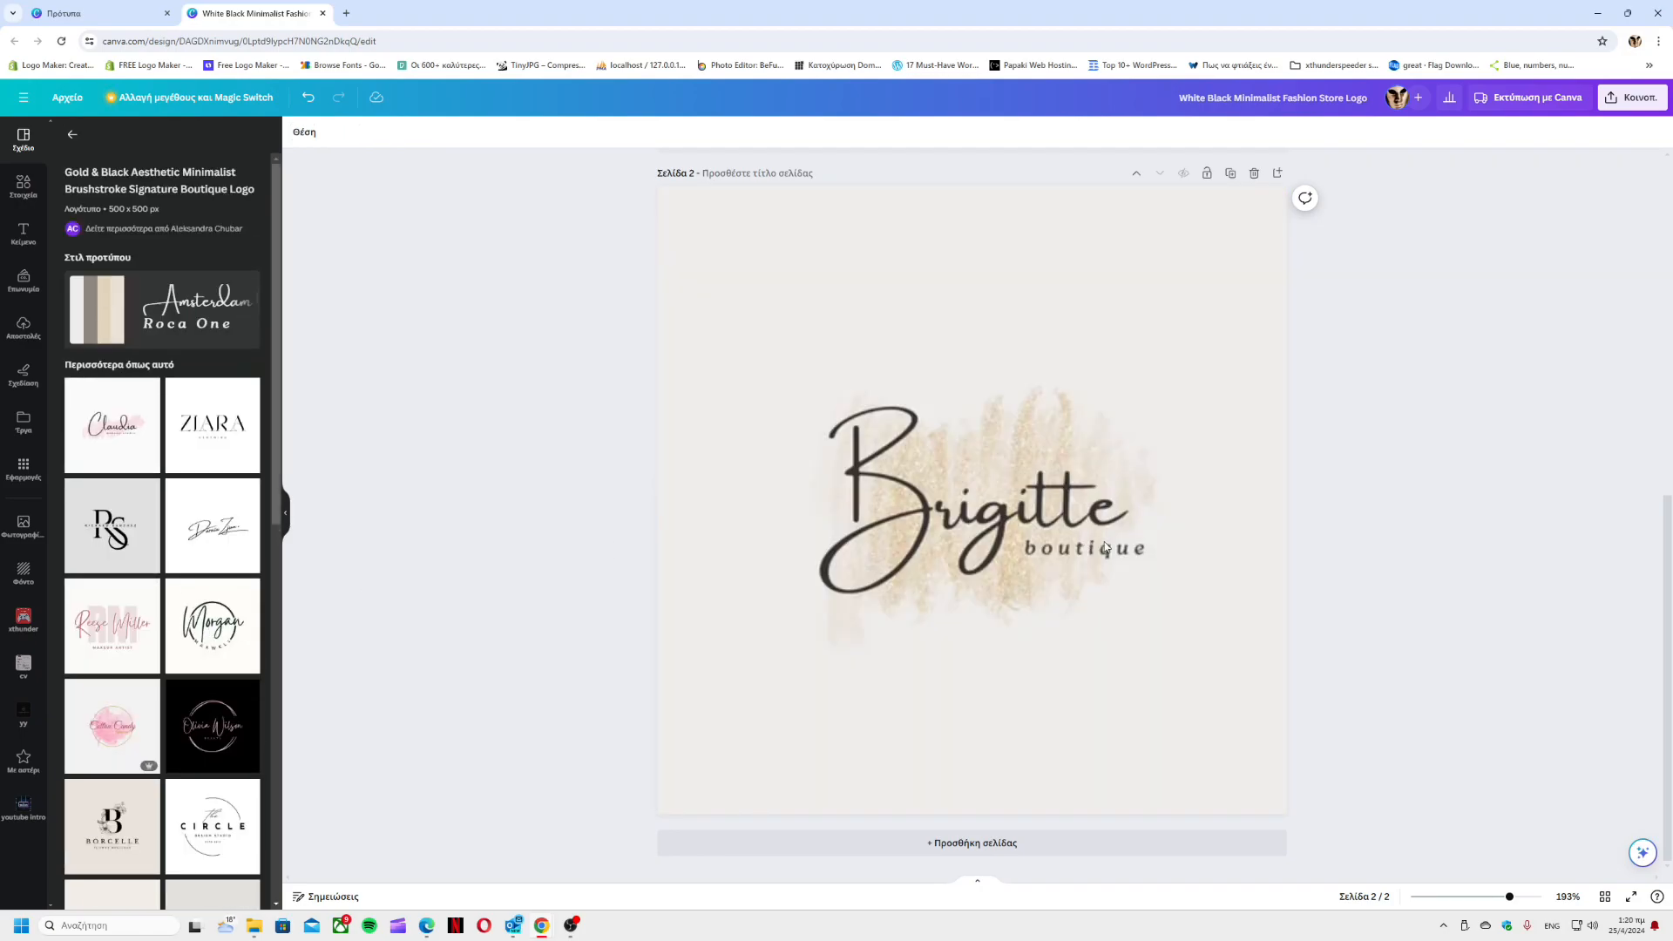
- Replace the FASHION title on the page 1 hanger logo with ZIARA
{"action": "scroll", "coordinate": [1148, 587], "scroll_direction": "up", "scroll_amount": 8}
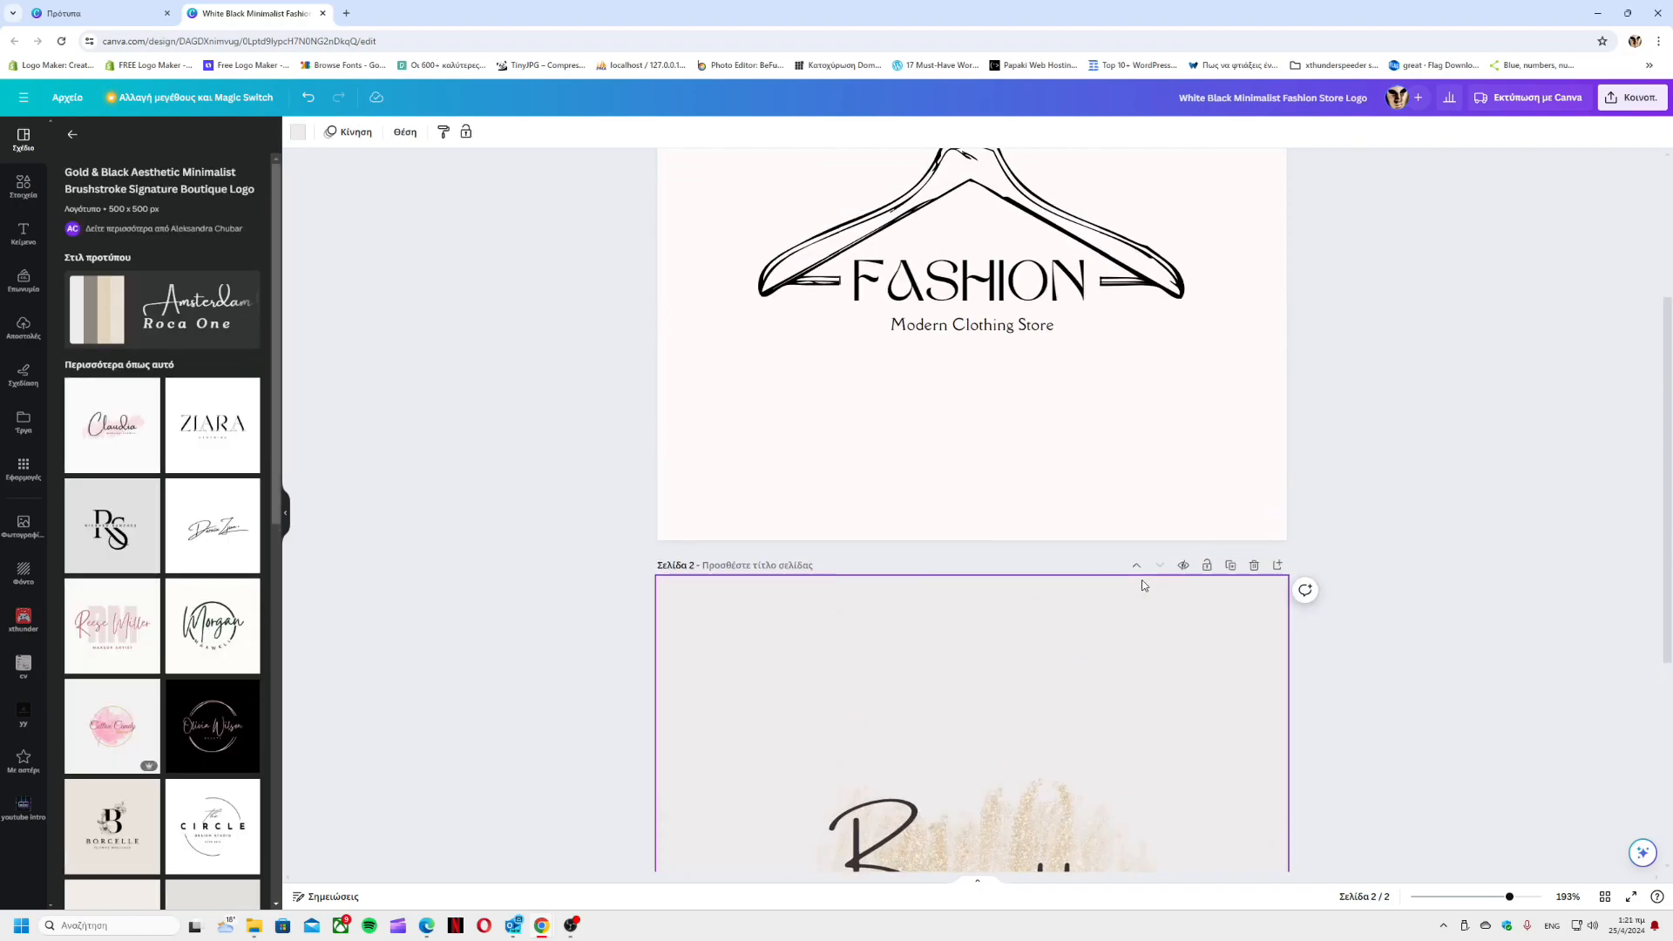
{"action": "left_click", "coordinate": [967, 562]}
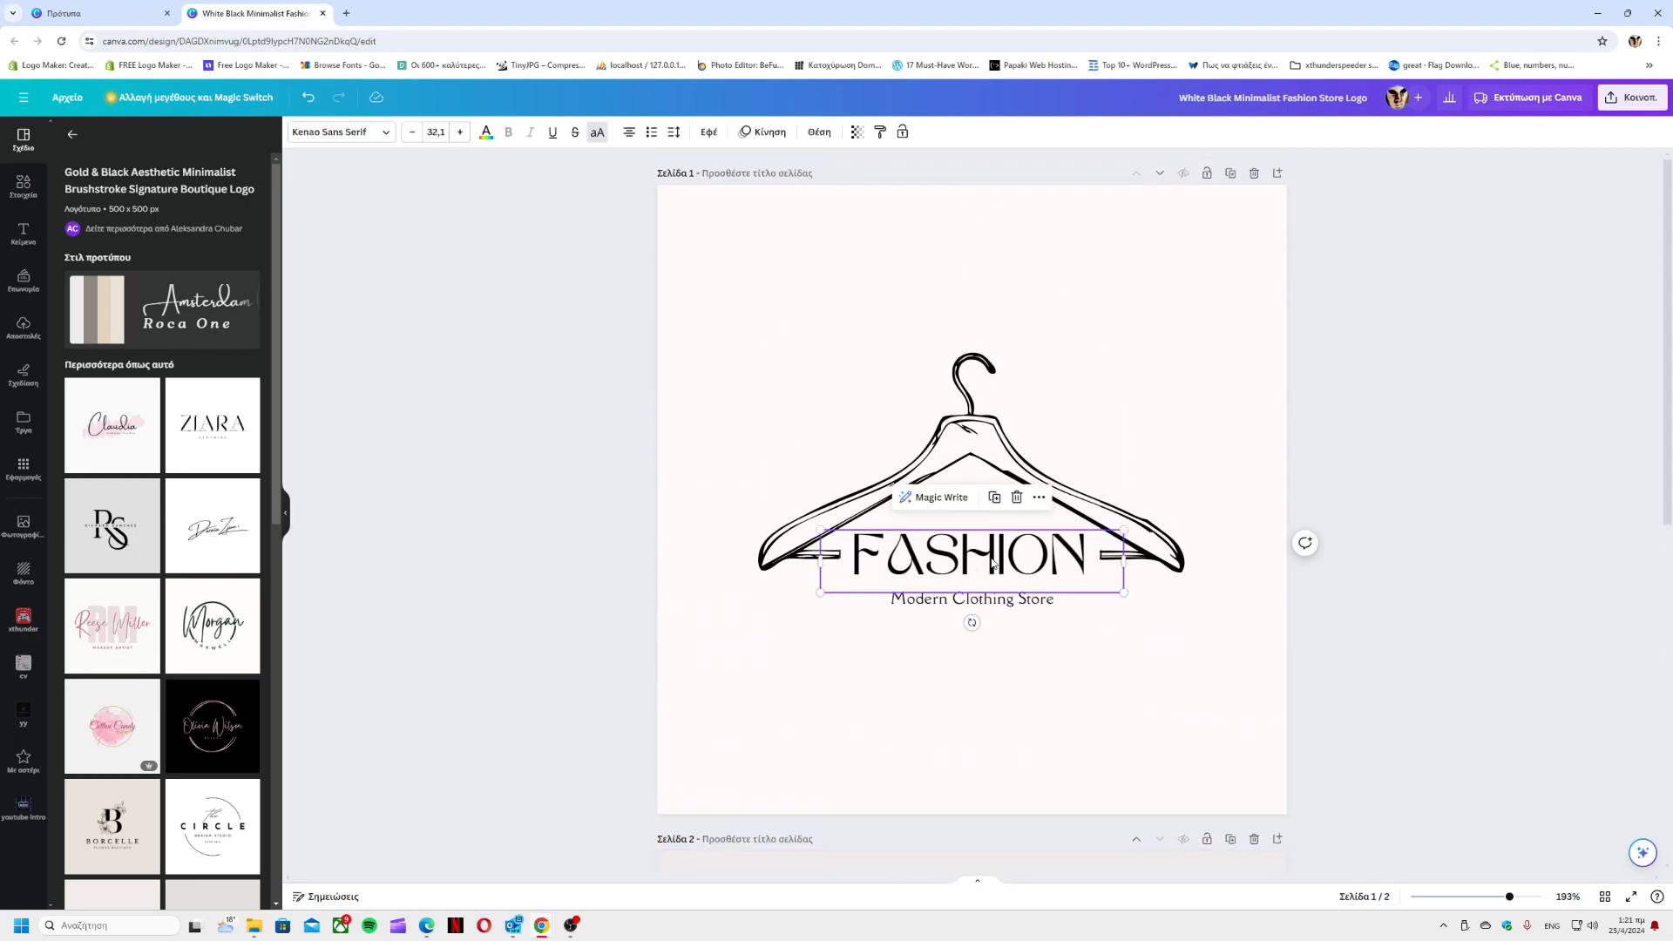
{"action": "double_click", "coordinate": [1096, 553]}
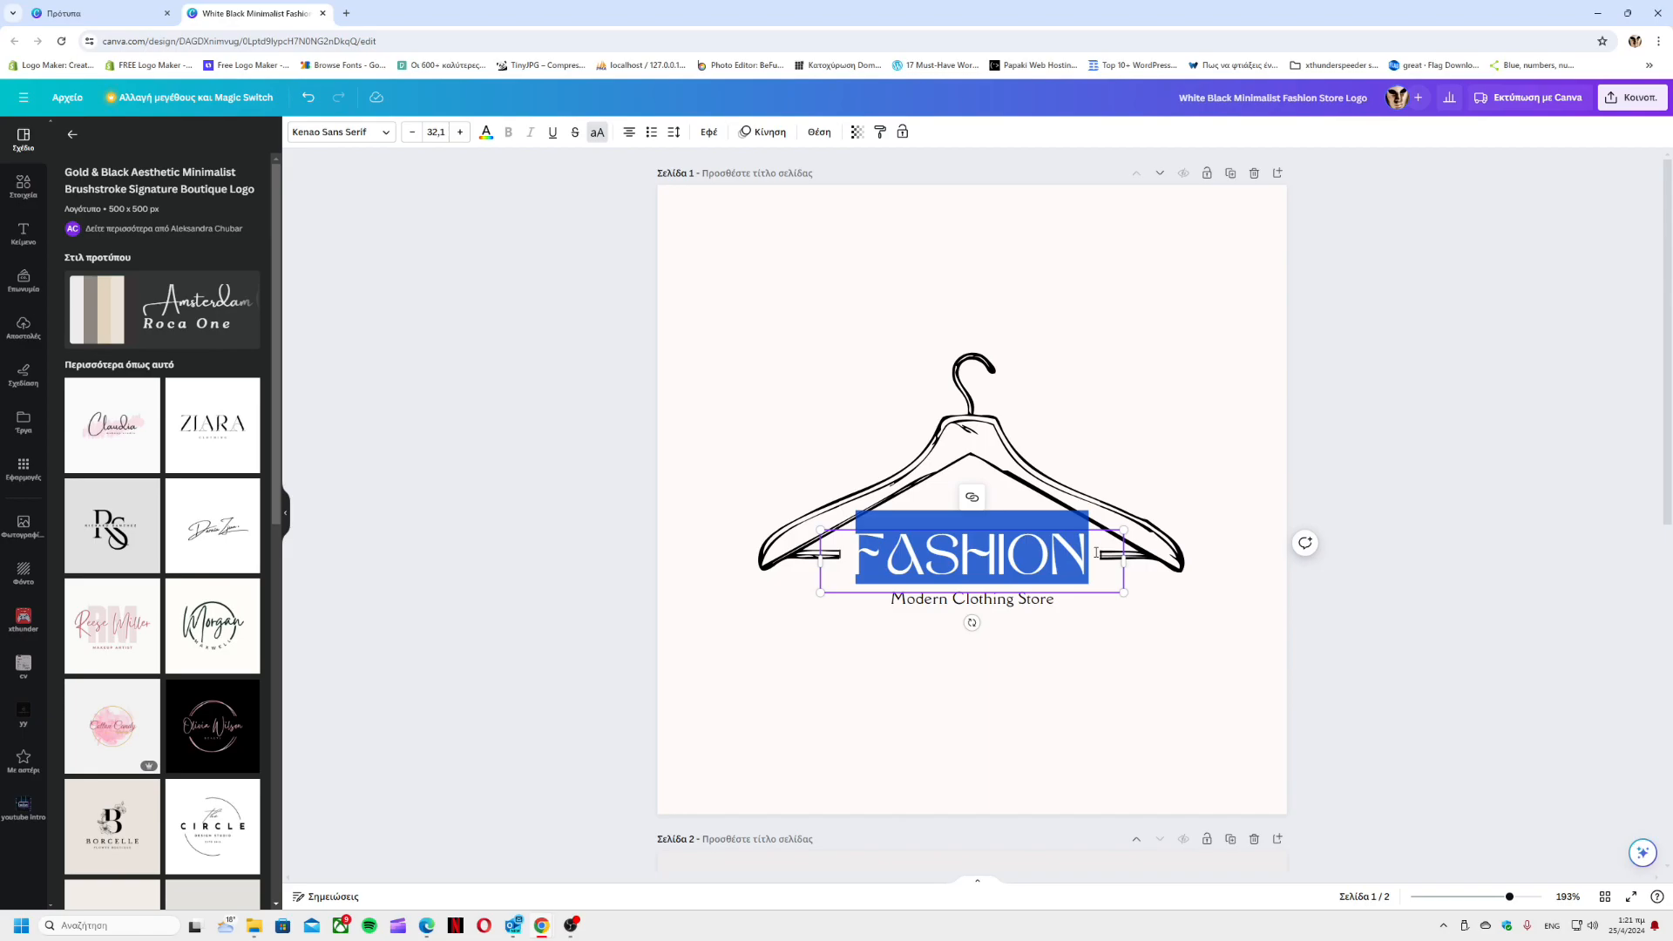
{"action": "key", "text": "BackSpace"}
{"action": "type", "text": "F"}
{"action": "key", "text": "BackSpace"}
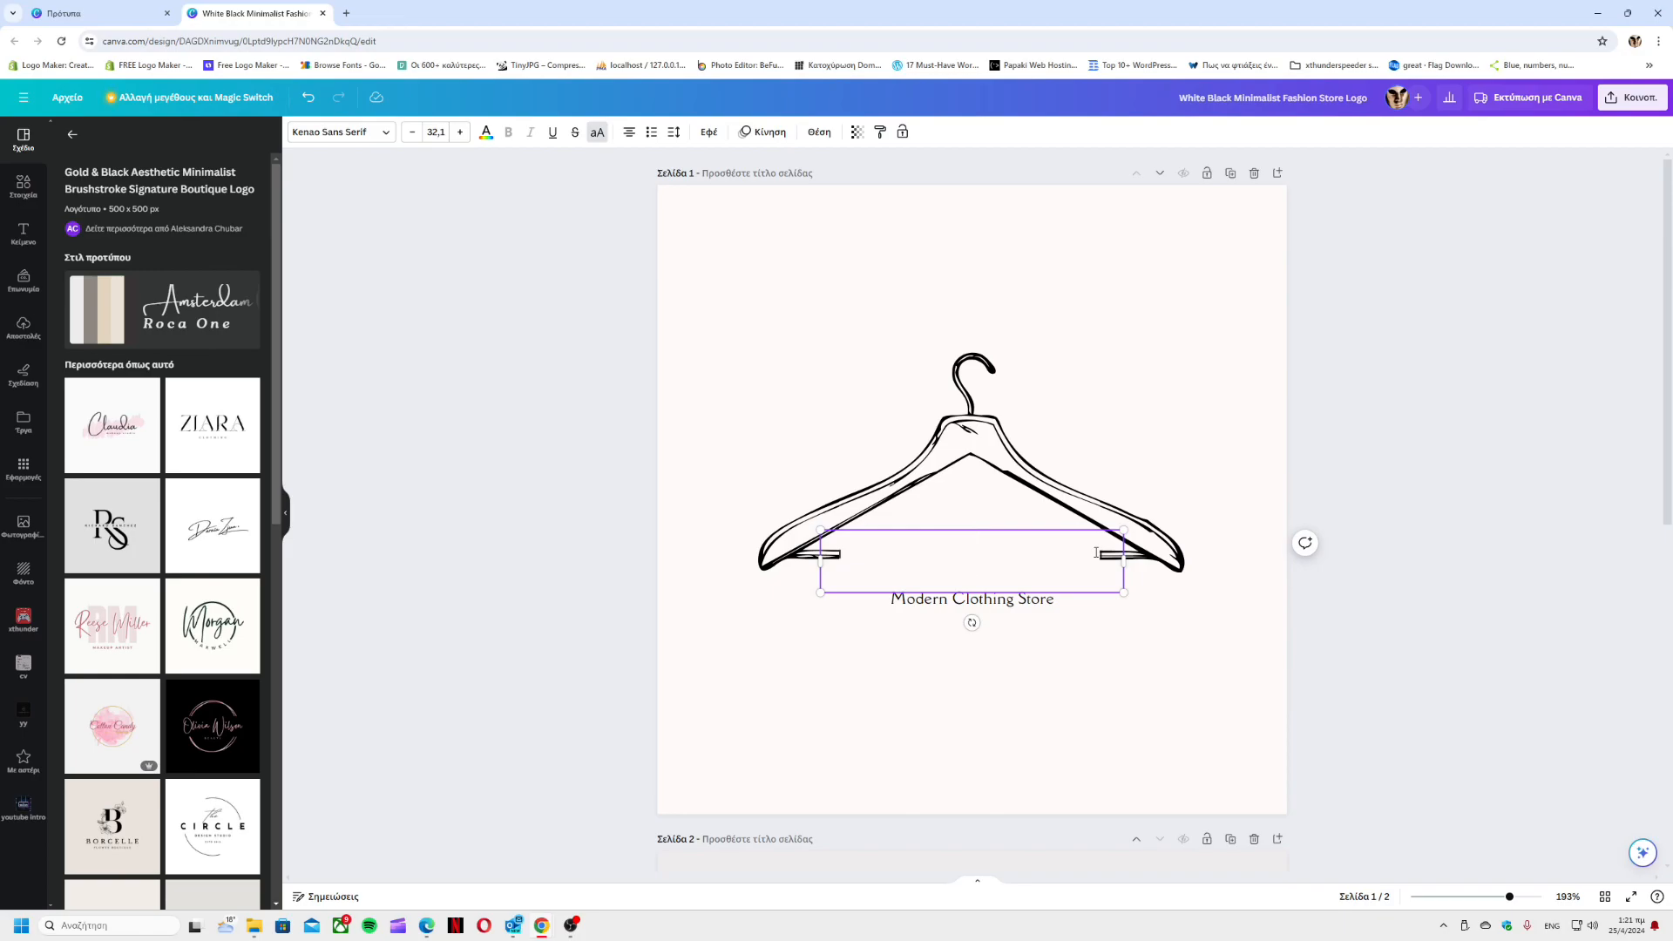
{"action": "type", "text": "D"}
{"action": "key", "text": "BackSpace"}
{"action": "type", "text": "Z"}
{"action": "type", "text": "IARA"}
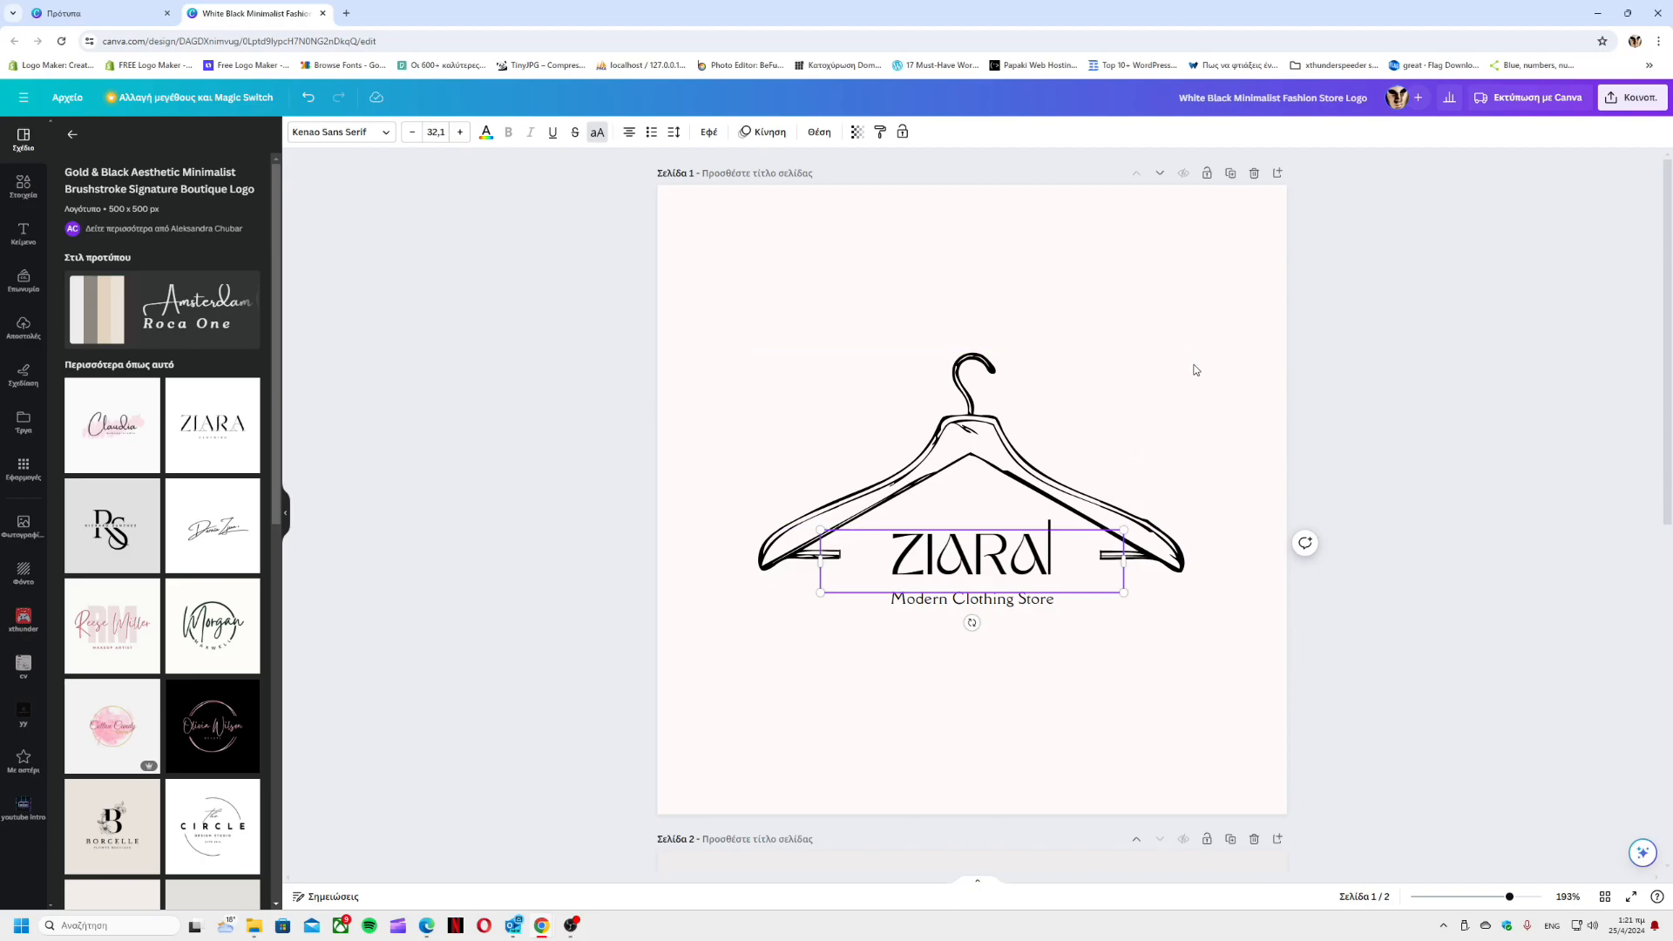
{"action": "left_click", "coordinate": [1200, 337]}
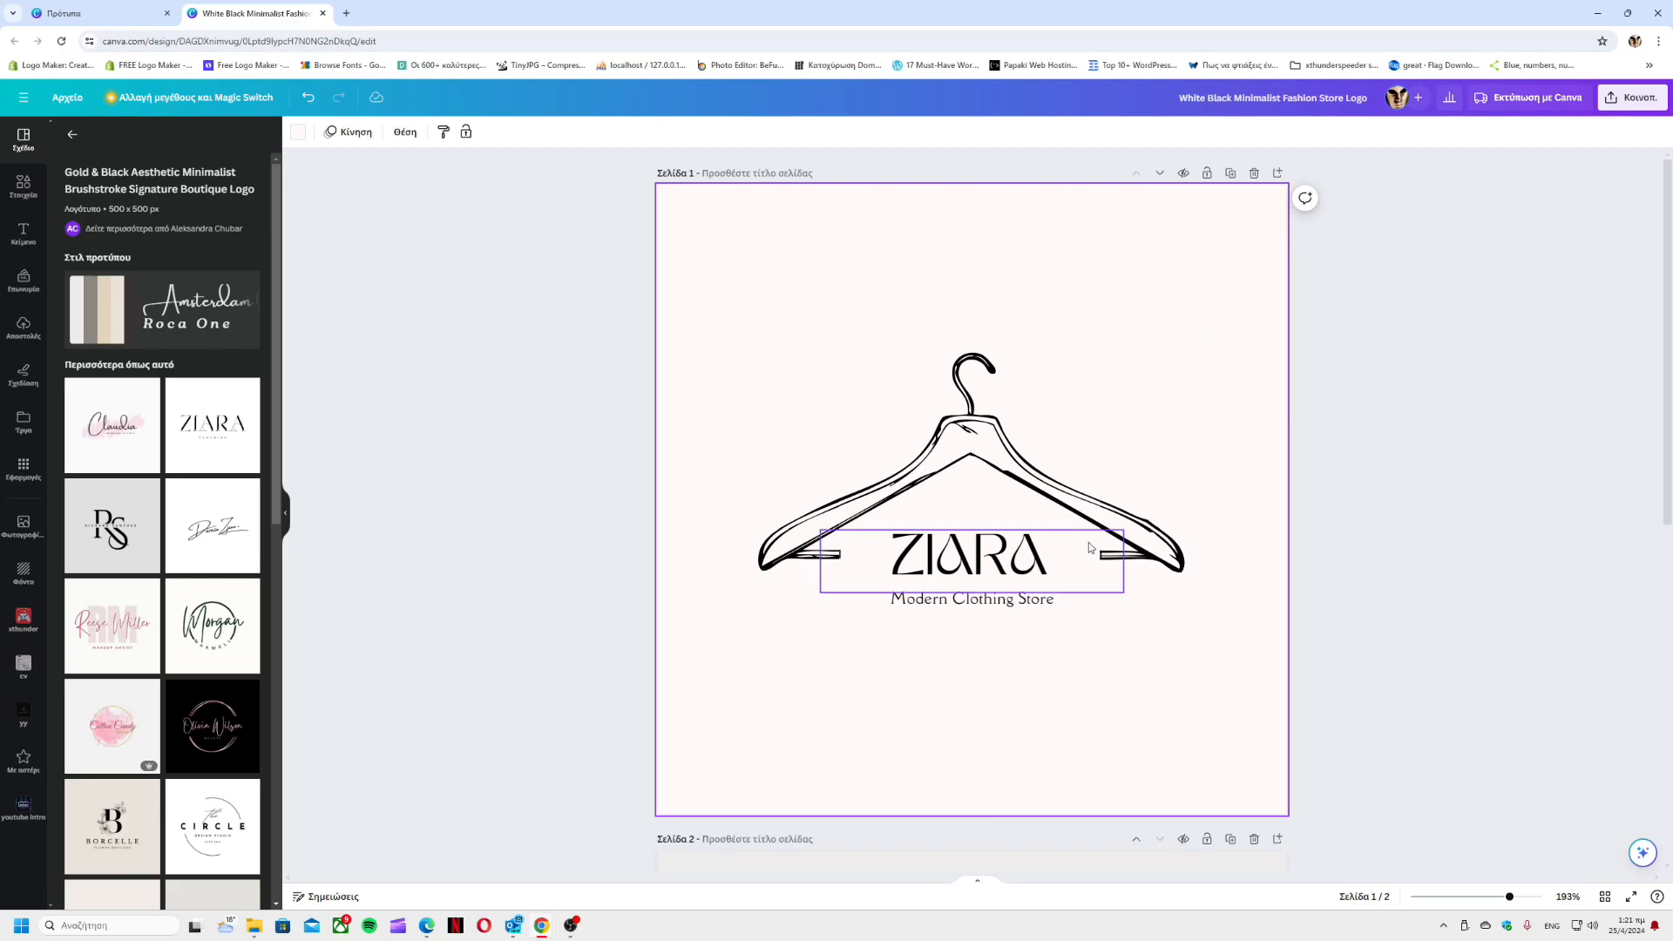
{"action": "left_click", "coordinate": [969, 427]}
{"action": "left_click", "coordinate": [687, 219]}
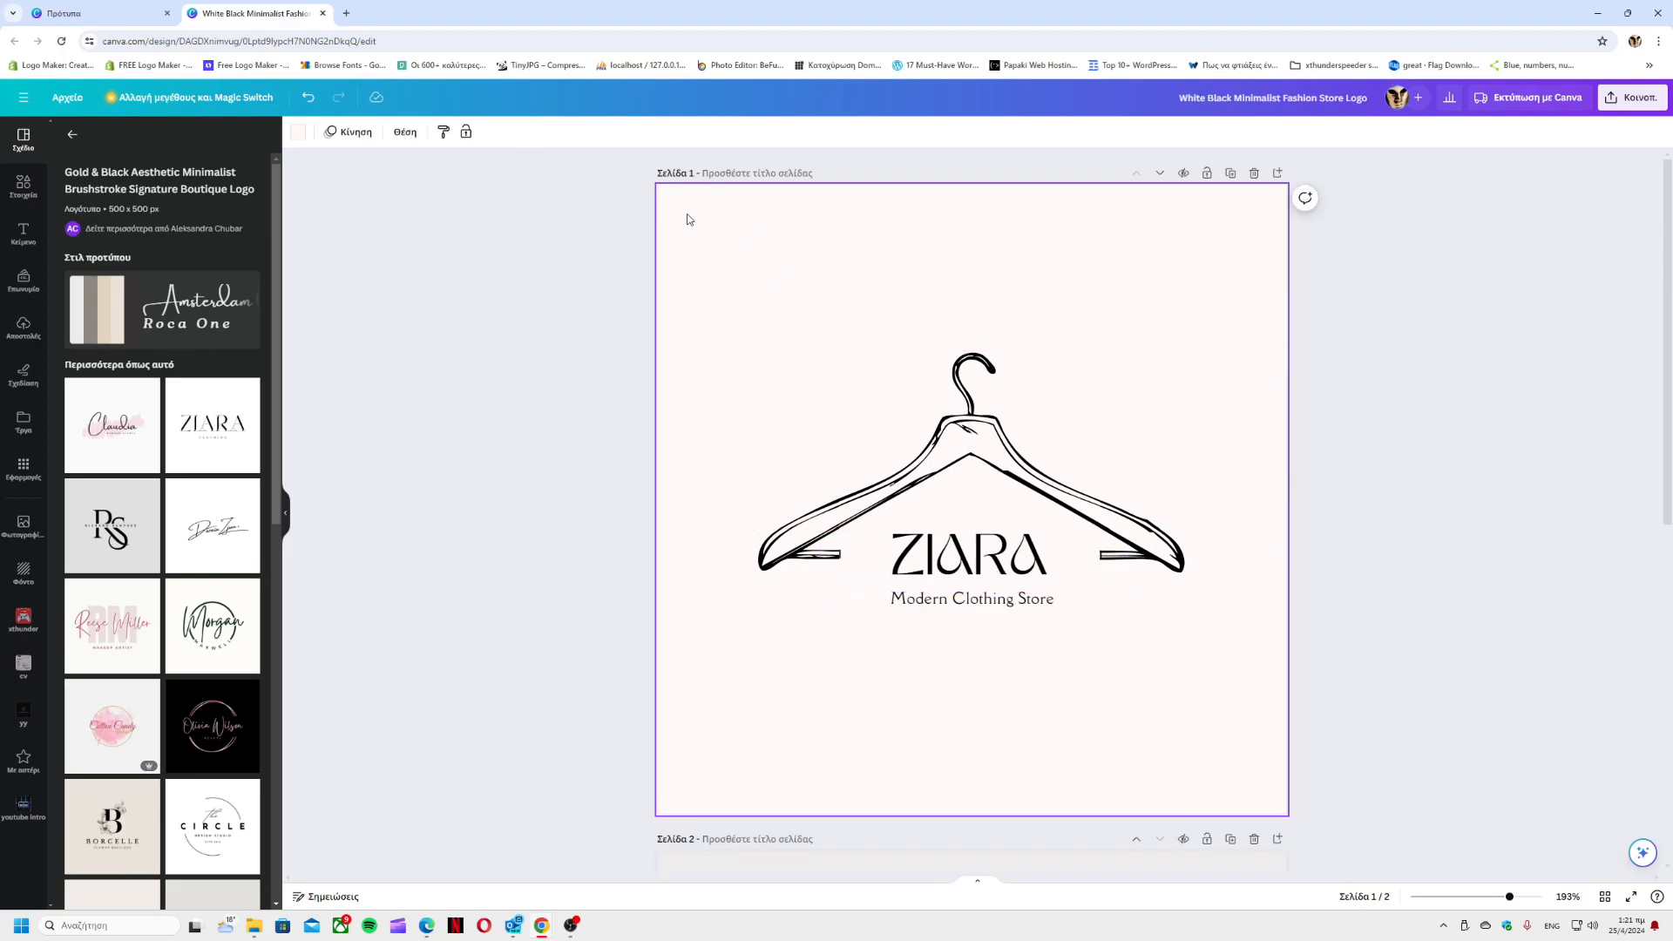
{"action": "left_click", "coordinate": [353, 133]}
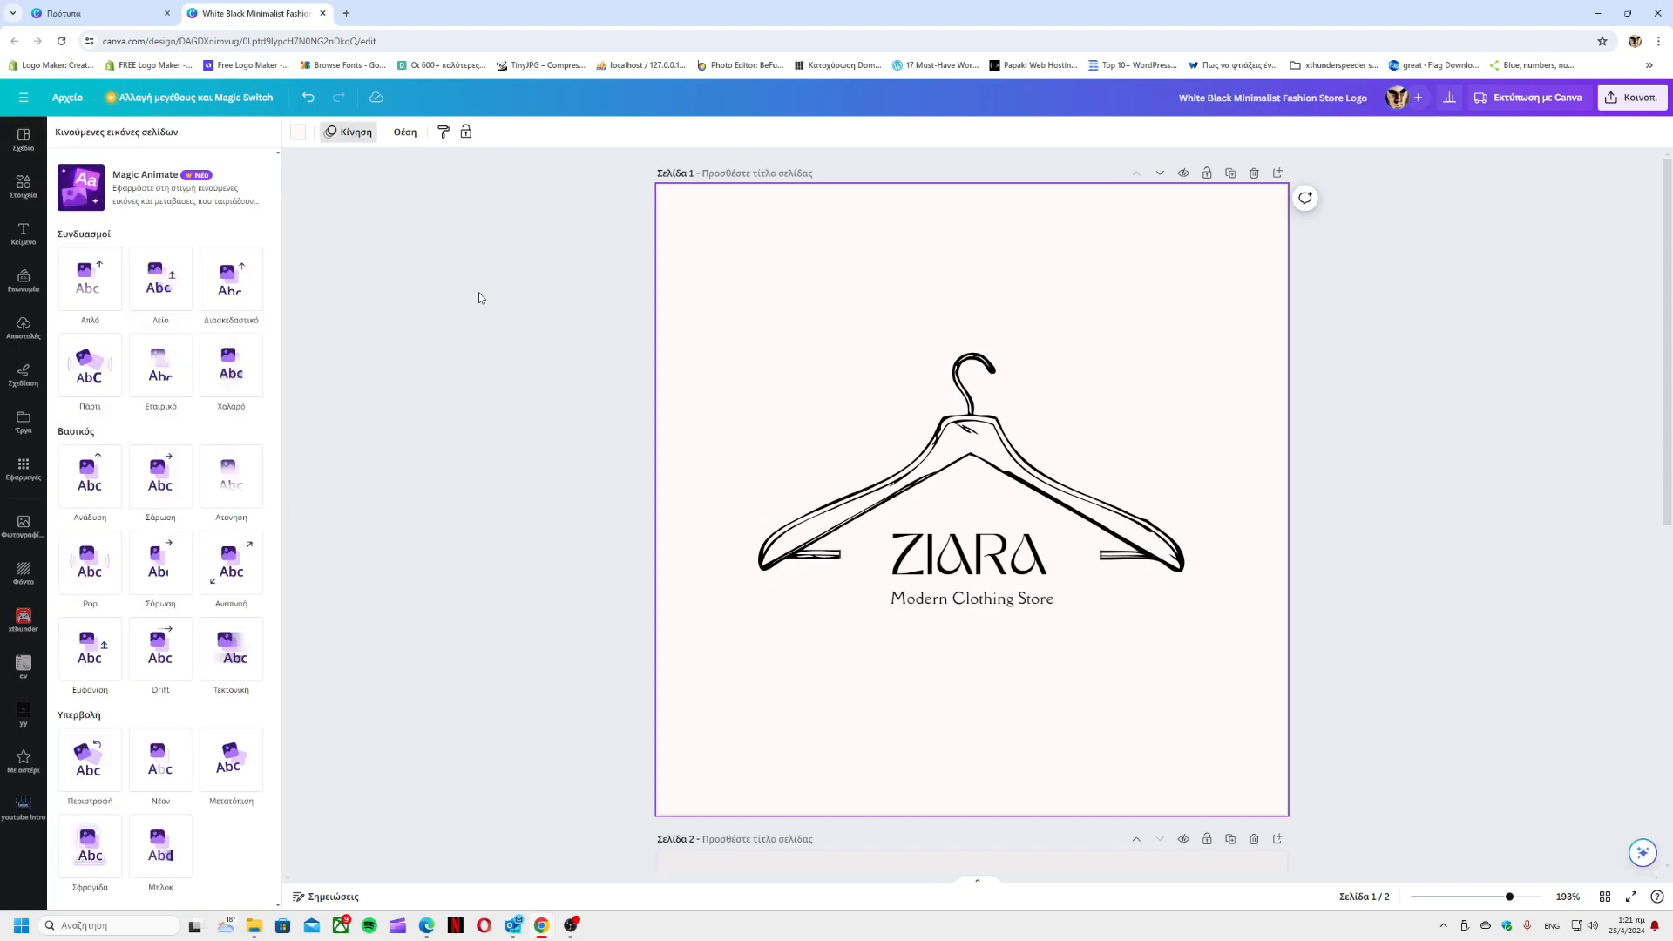
{"action": "left_click", "coordinate": [478, 297]}
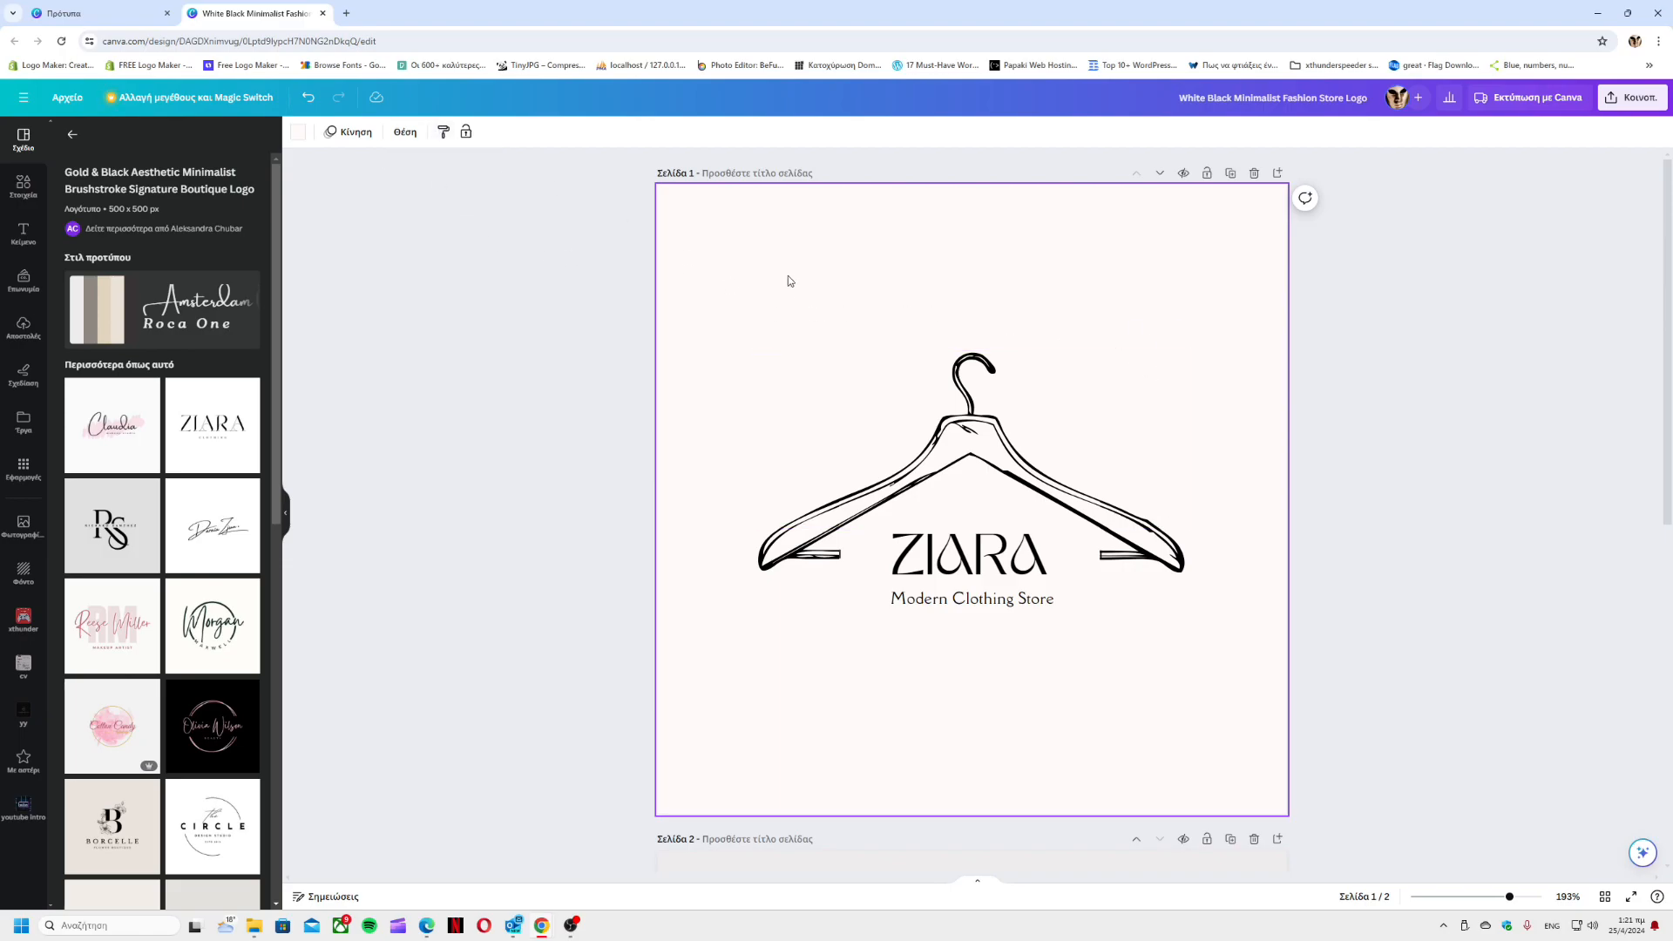
- Try the AC KnickKnack font on the ZIARA title and set its font to Della Respira
{"action": "left_click", "coordinate": [973, 452]}
{"action": "left_click", "coordinate": [992, 558]}
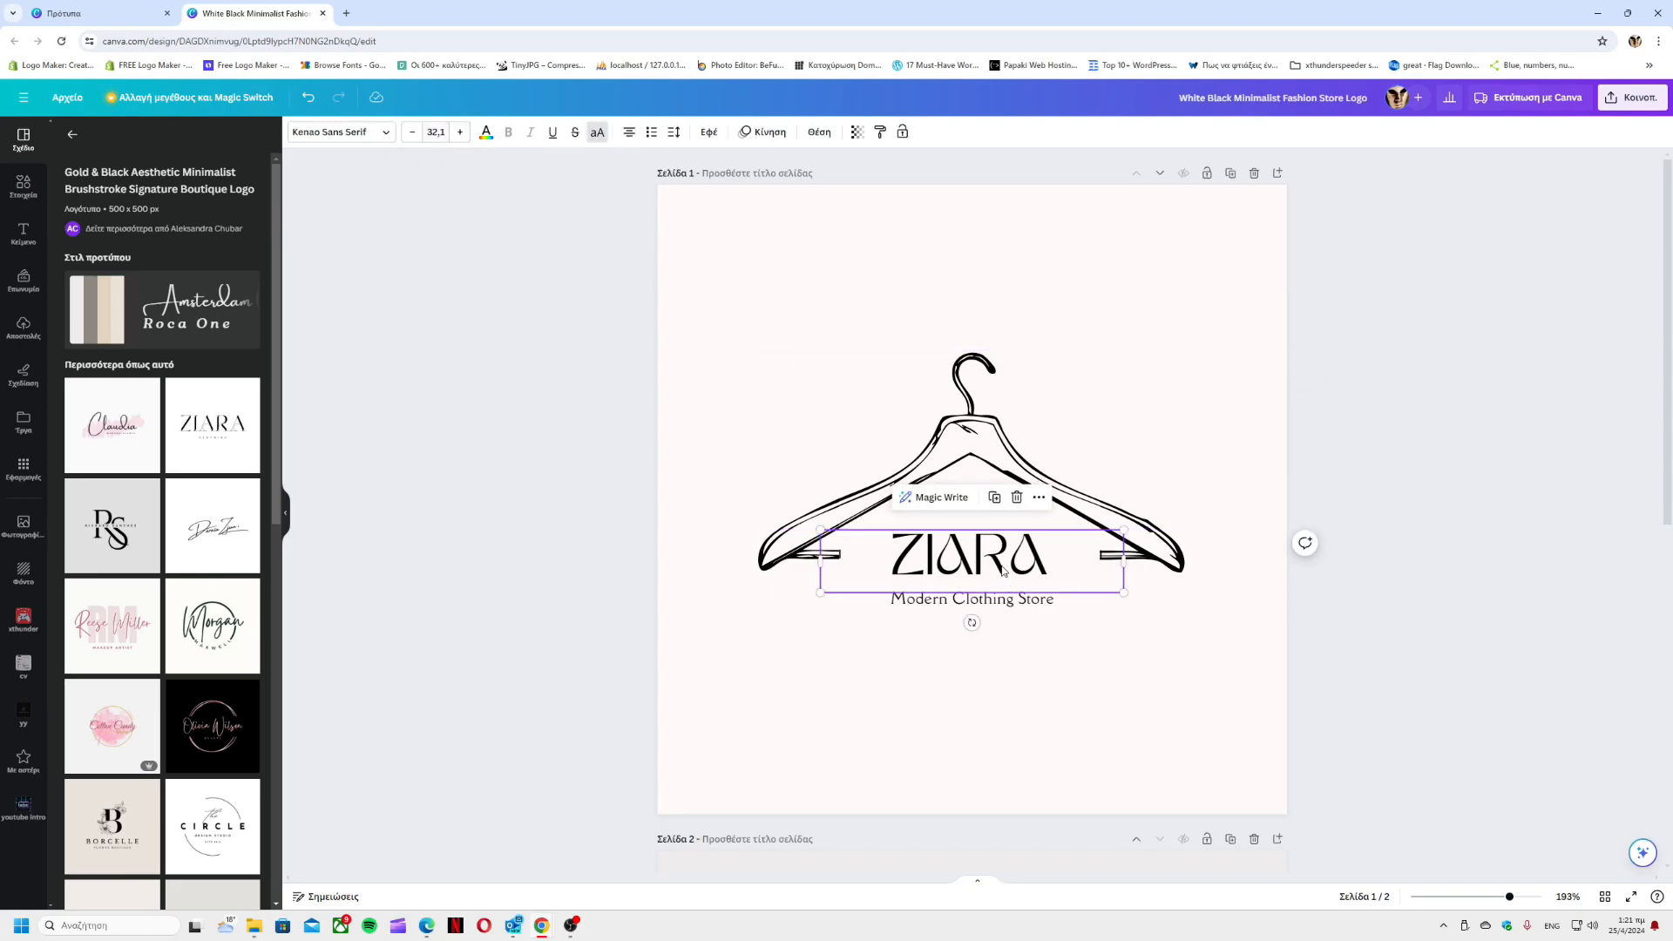
{"action": "left_click", "coordinate": [345, 140]}
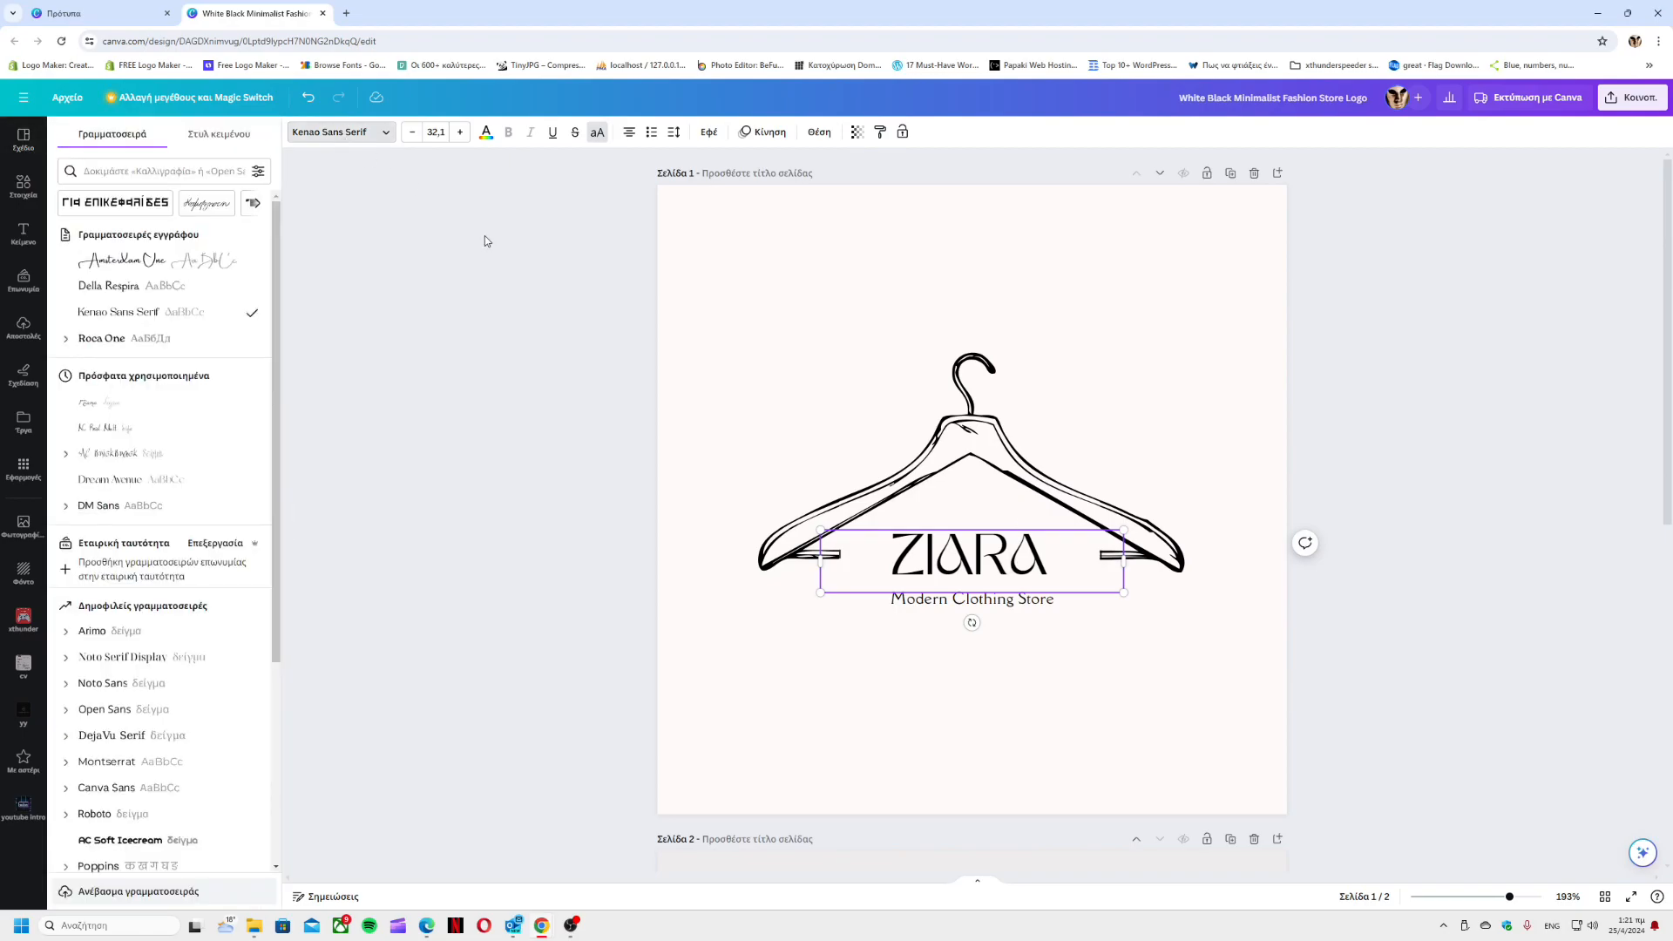
{"action": "left_click", "coordinate": [485, 235]}
{"action": "left_click", "coordinate": [349, 131]}
{"action": "left_click", "coordinate": [136, 456]}
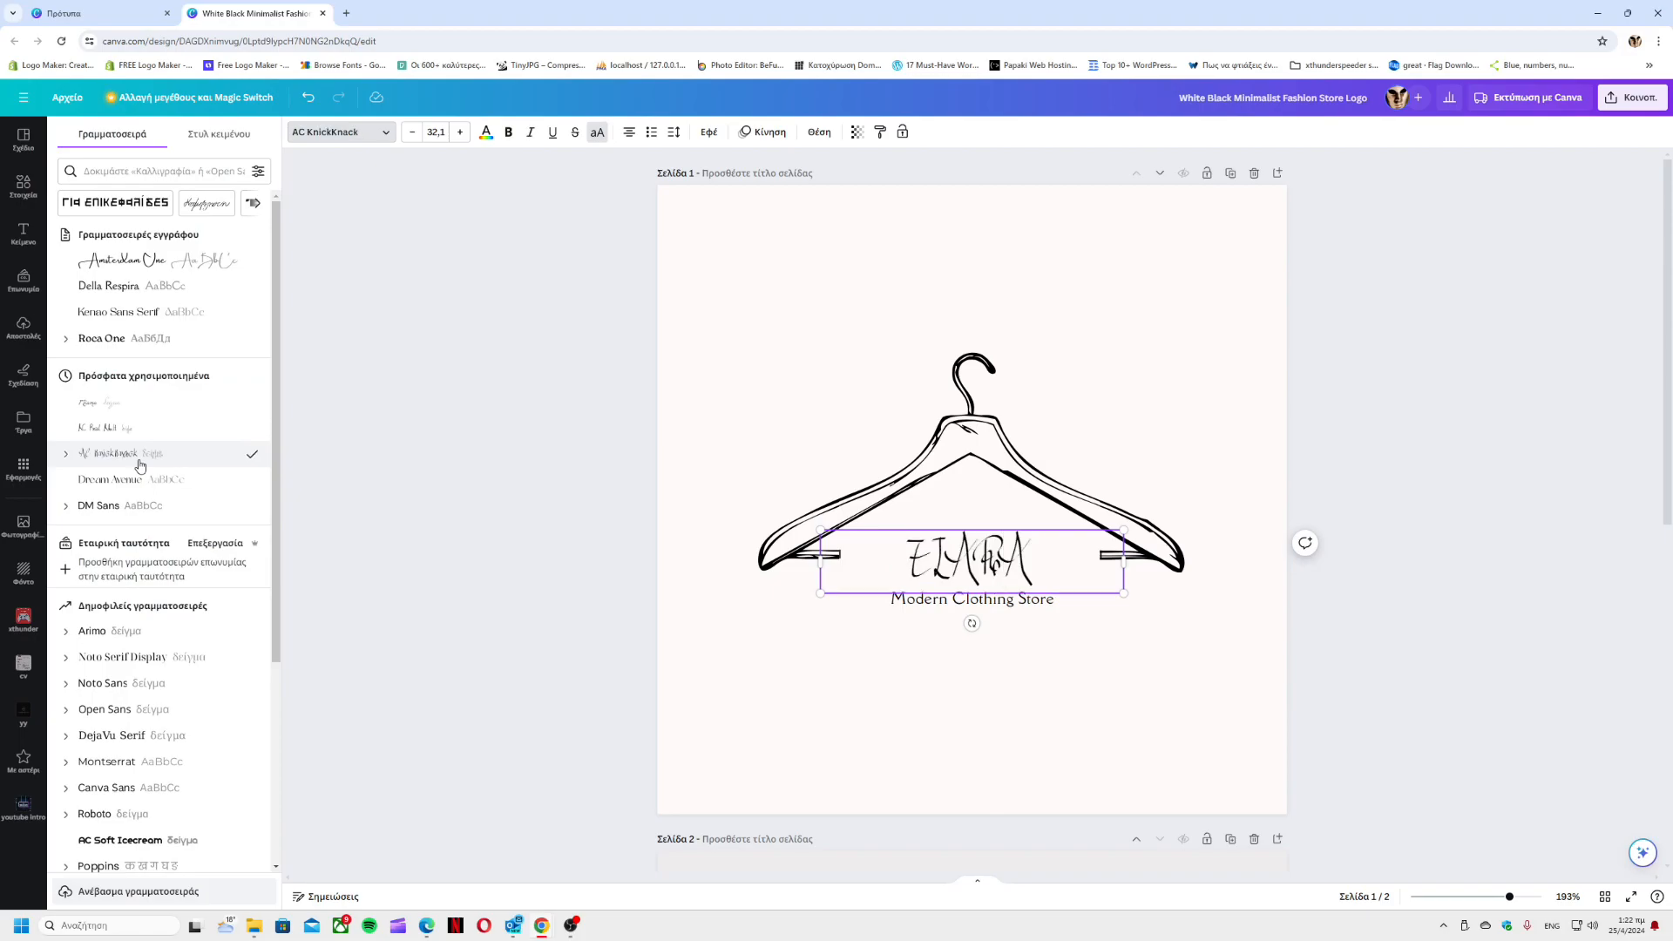
{"action": "left_click", "coordinate": [144, 287]}
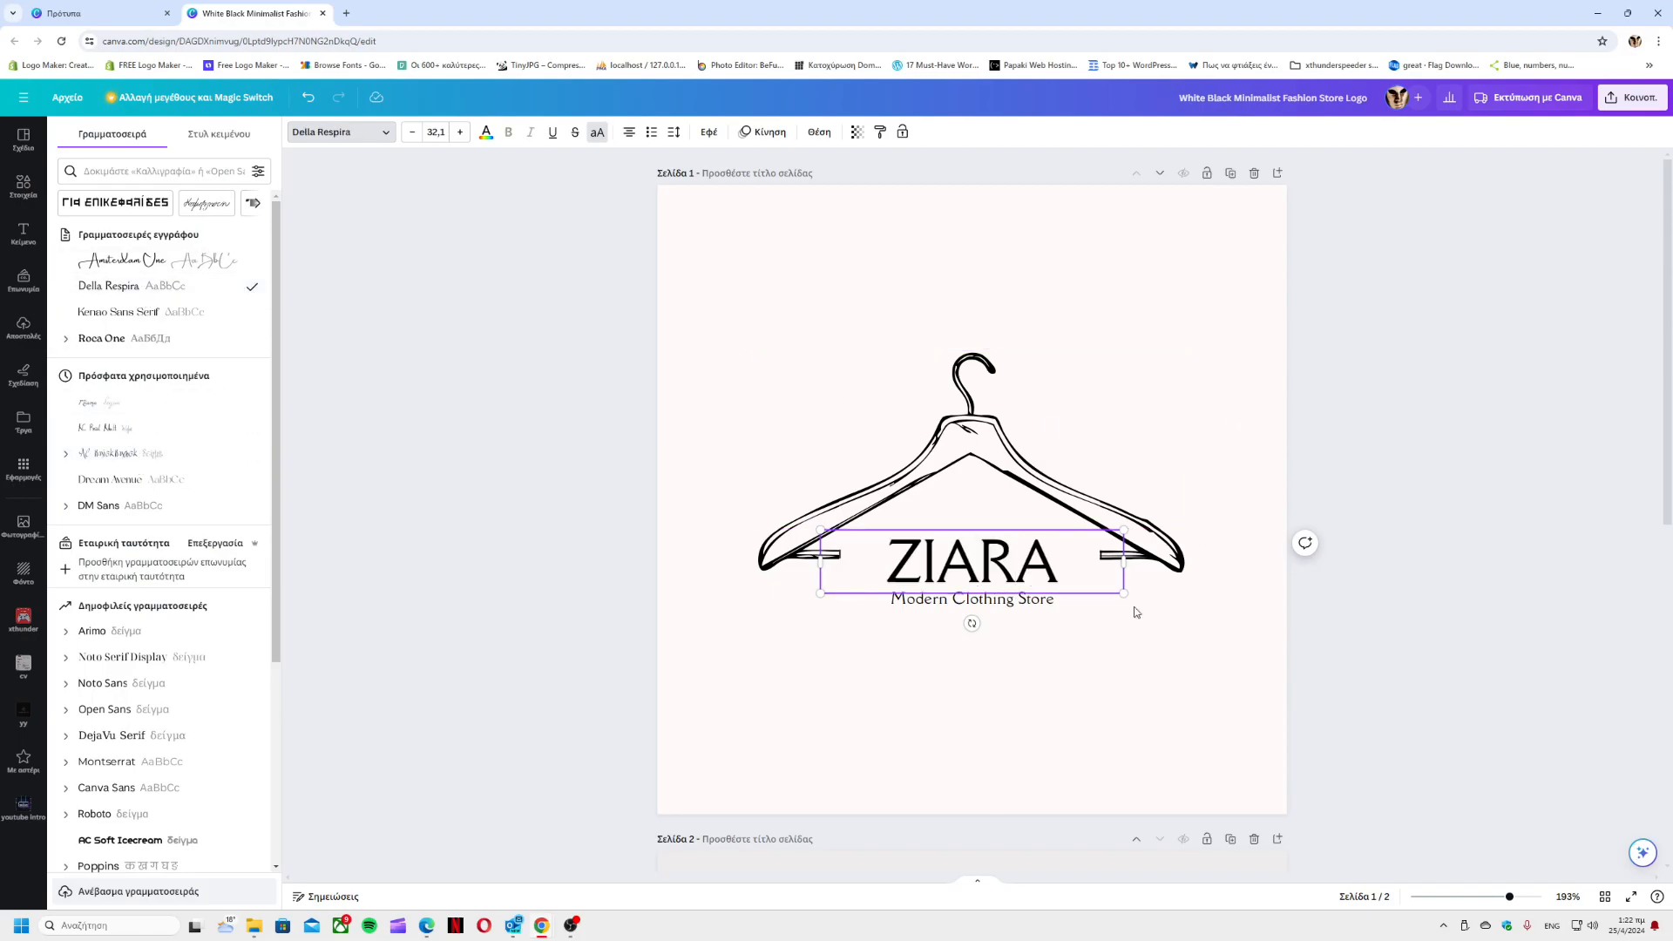
{"action": "left_click", "coordinate": [1101, 679]}
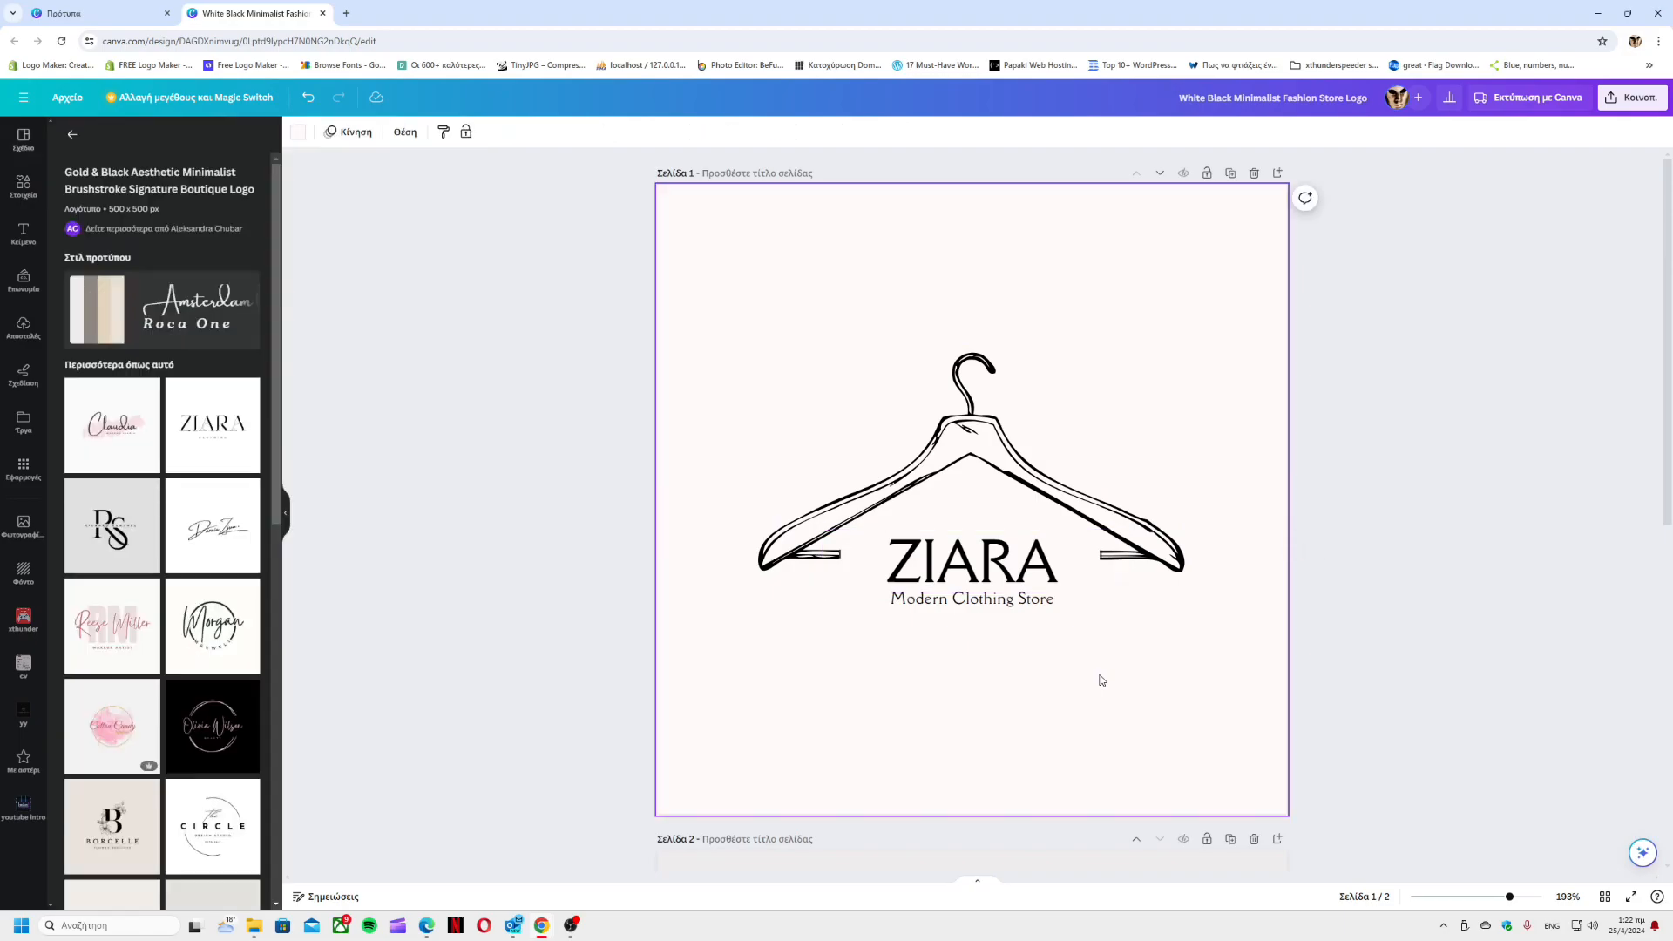
- Undo the last two font changes on the ZIARA title and redo both
{"action": "left_click", "coordinate": [309, 99]}
{"action": "left_click", "coordinate": [309, 99]}
{"action": "left_click", "coordinate": [339, 97]}
{"action": "left_click", "coordinate": [339, 98]}
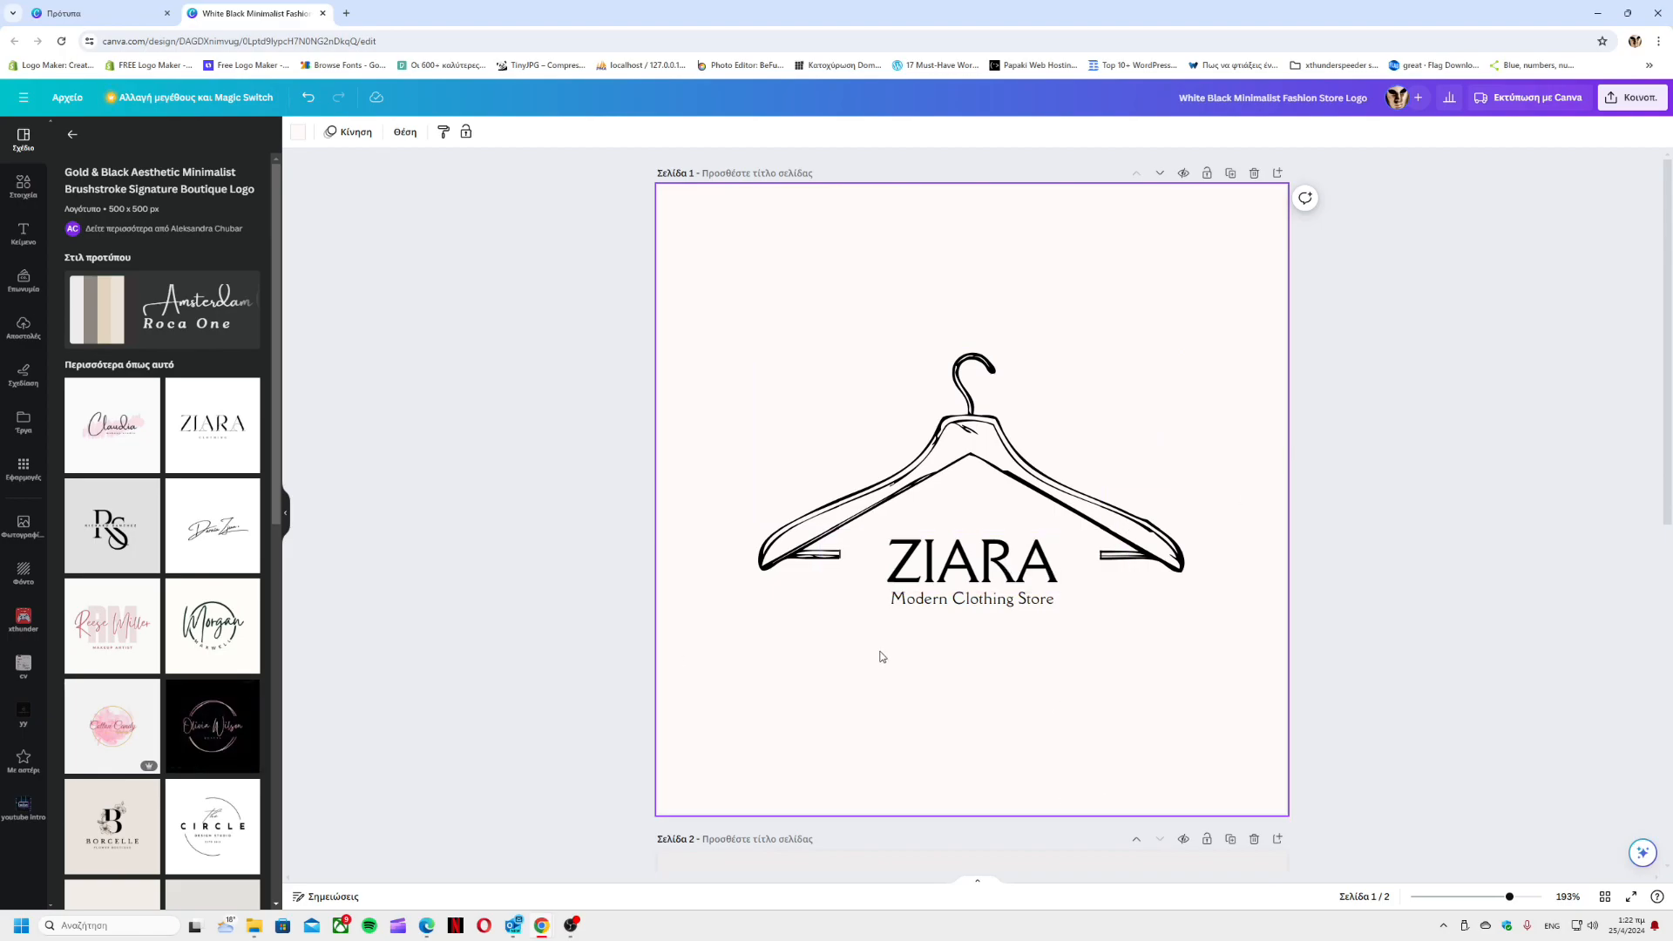
- Try to enlarge the hanger's upper piece, undo the resize, and select the hanger's two lower end pieces one at a time
{"action": "left_click", "coordinate": [974, 442]}
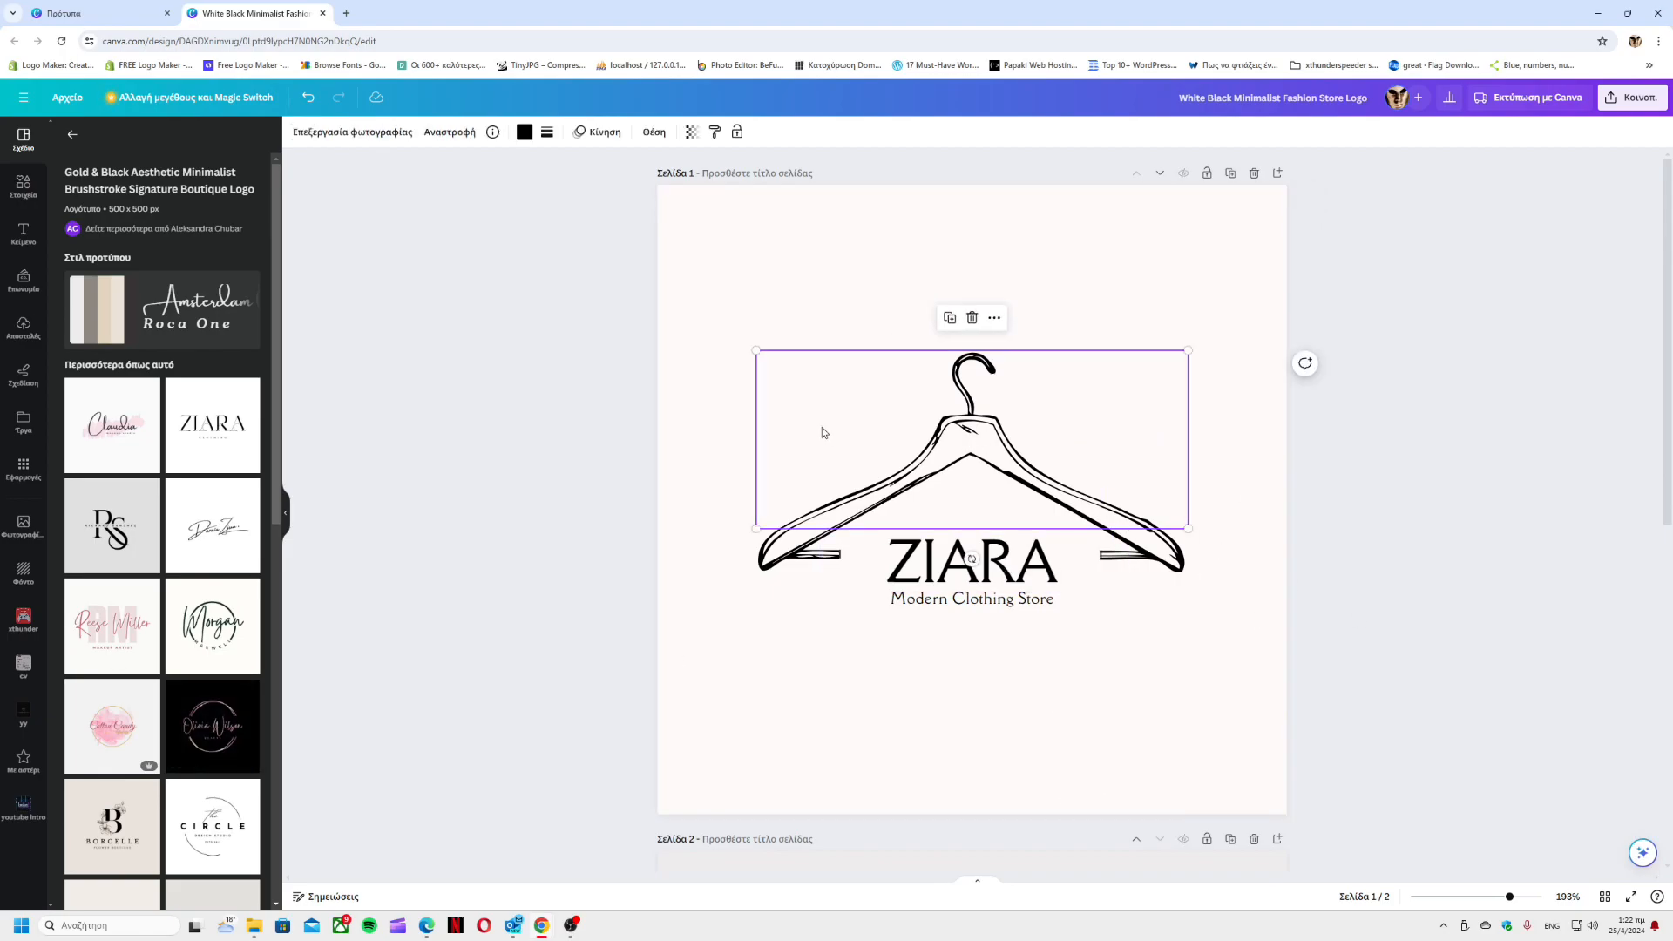
{"action": "left_click_drag", "start_coordinate": [755, 349], "coordinate": [701, 304]}
{"action": "left_click", "coordinate": [1162, 708]}
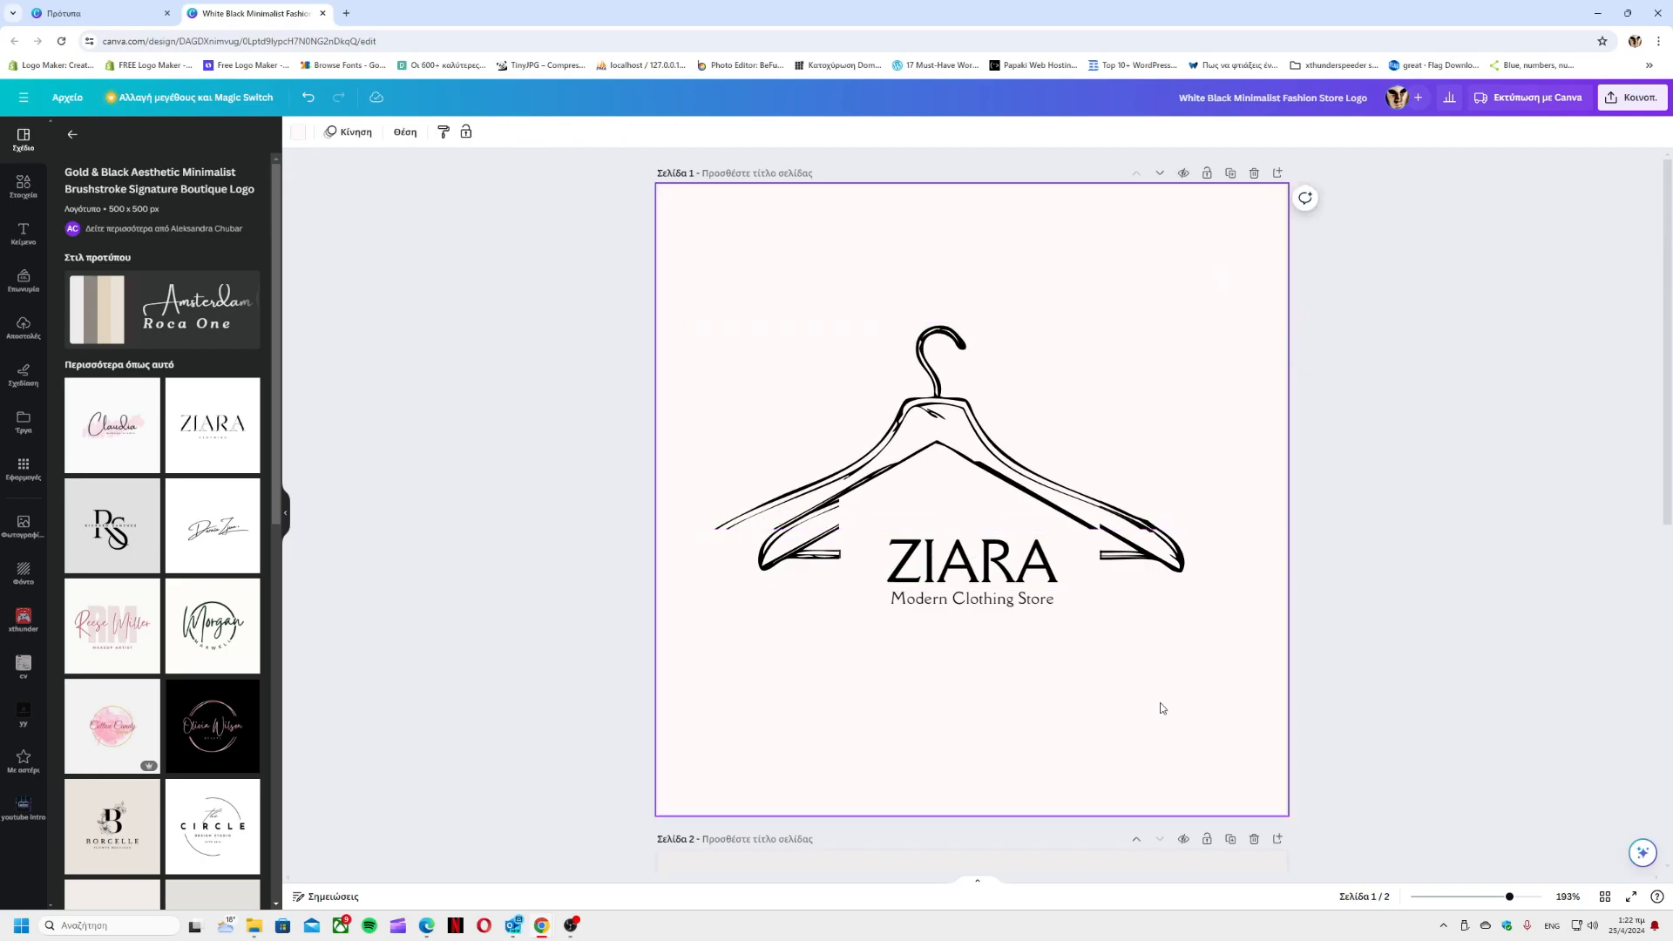
{"action": "left_click", "coordinate": [308, 96]}
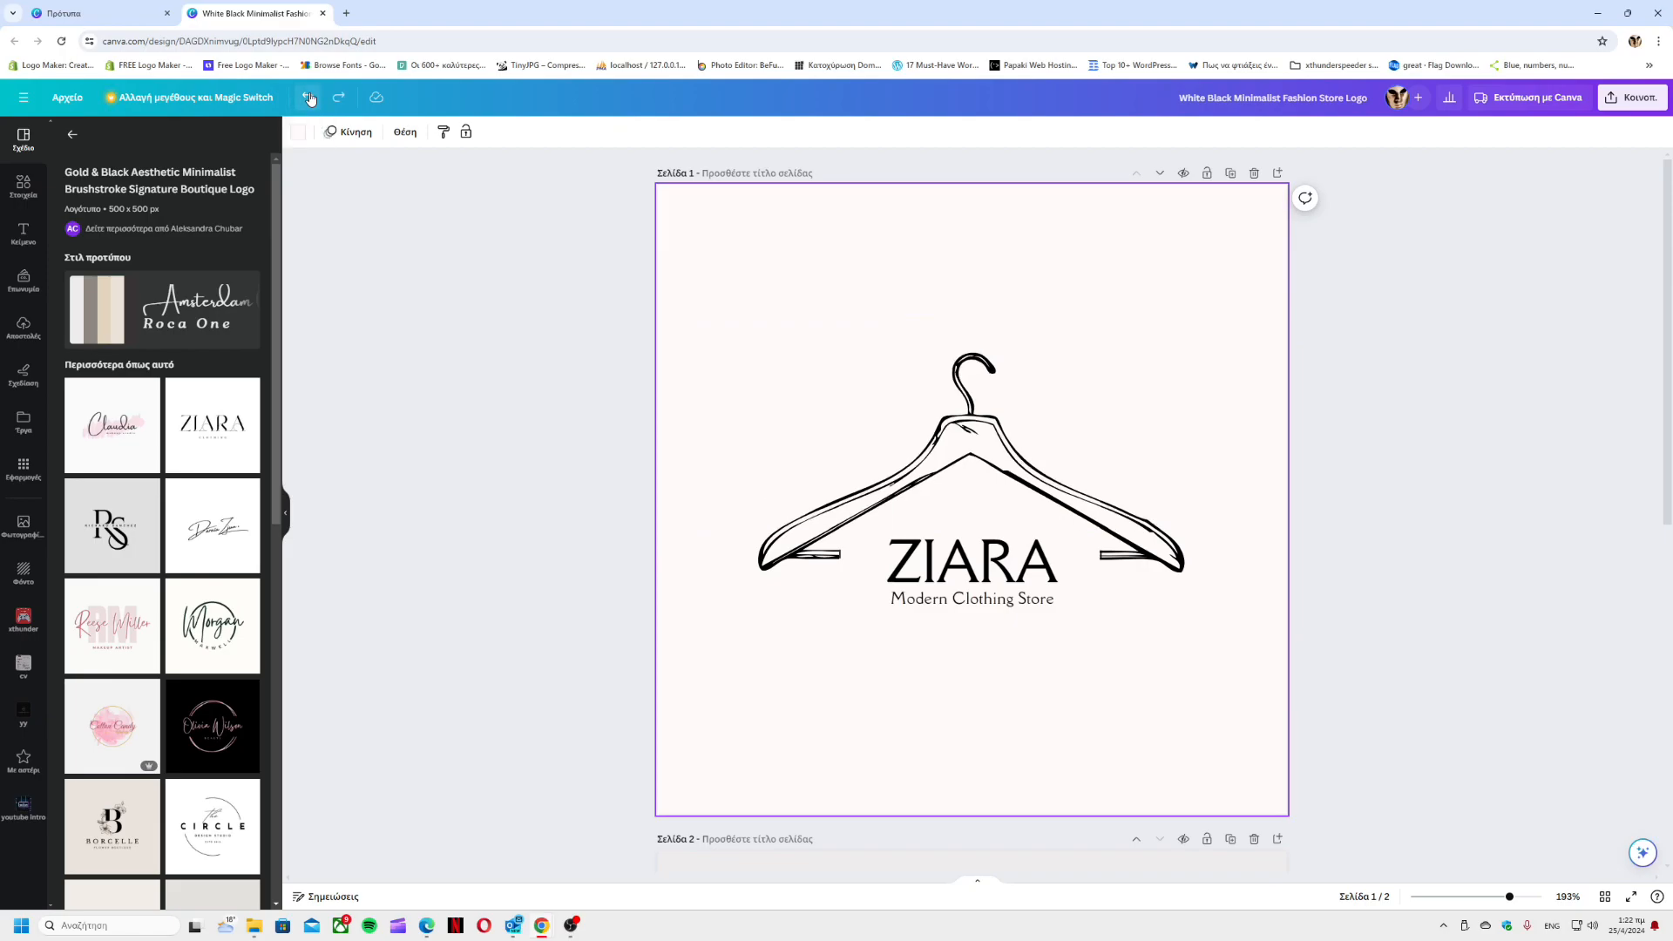
{"action": "left_click", "coordinate": [797, 552]}
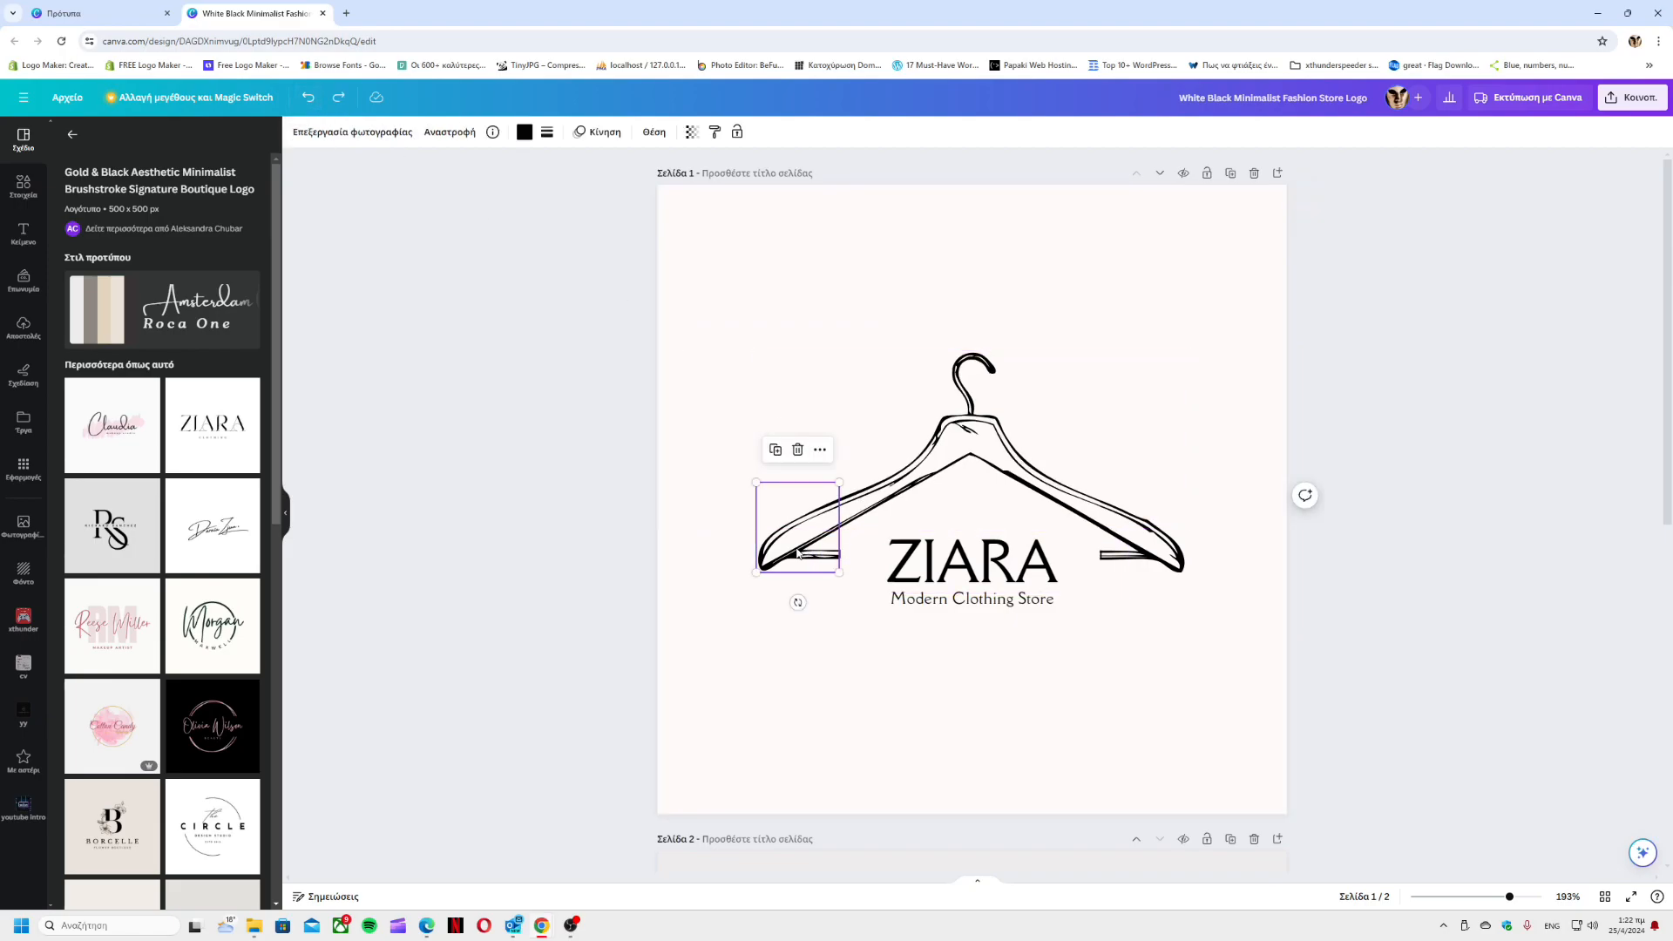
{"action": "left_click", "coordinate": [1159, 559]}
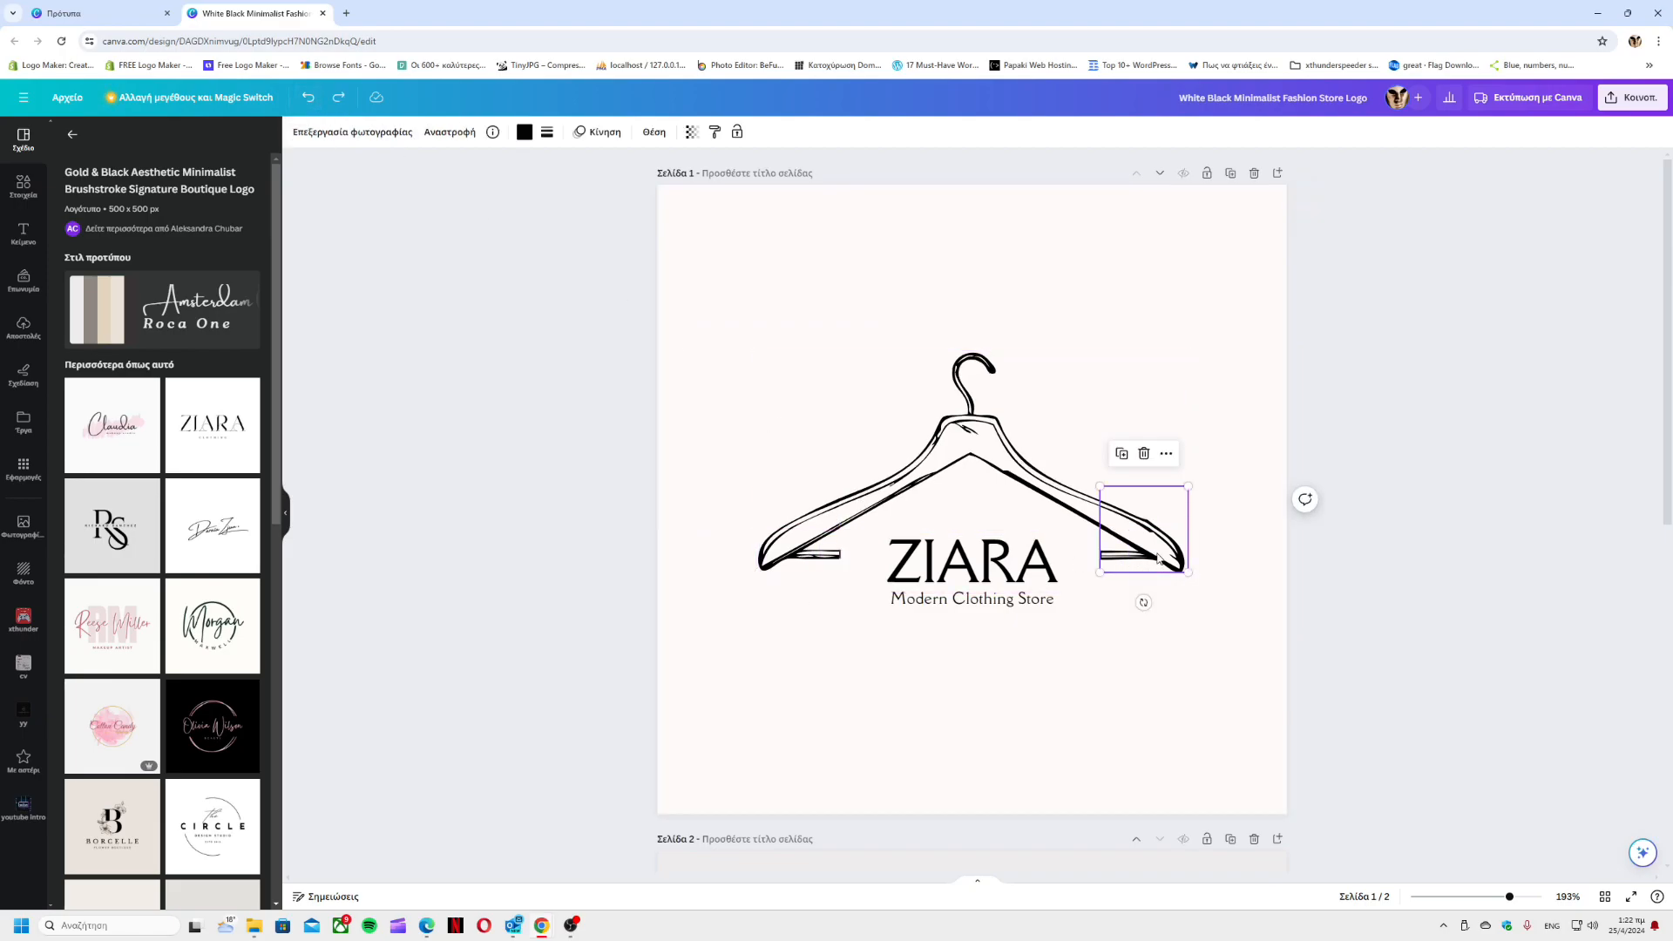
- Lock the background of page 1 and unlock it again
{"action": "left_click", "coordinate": [1191, 290]}
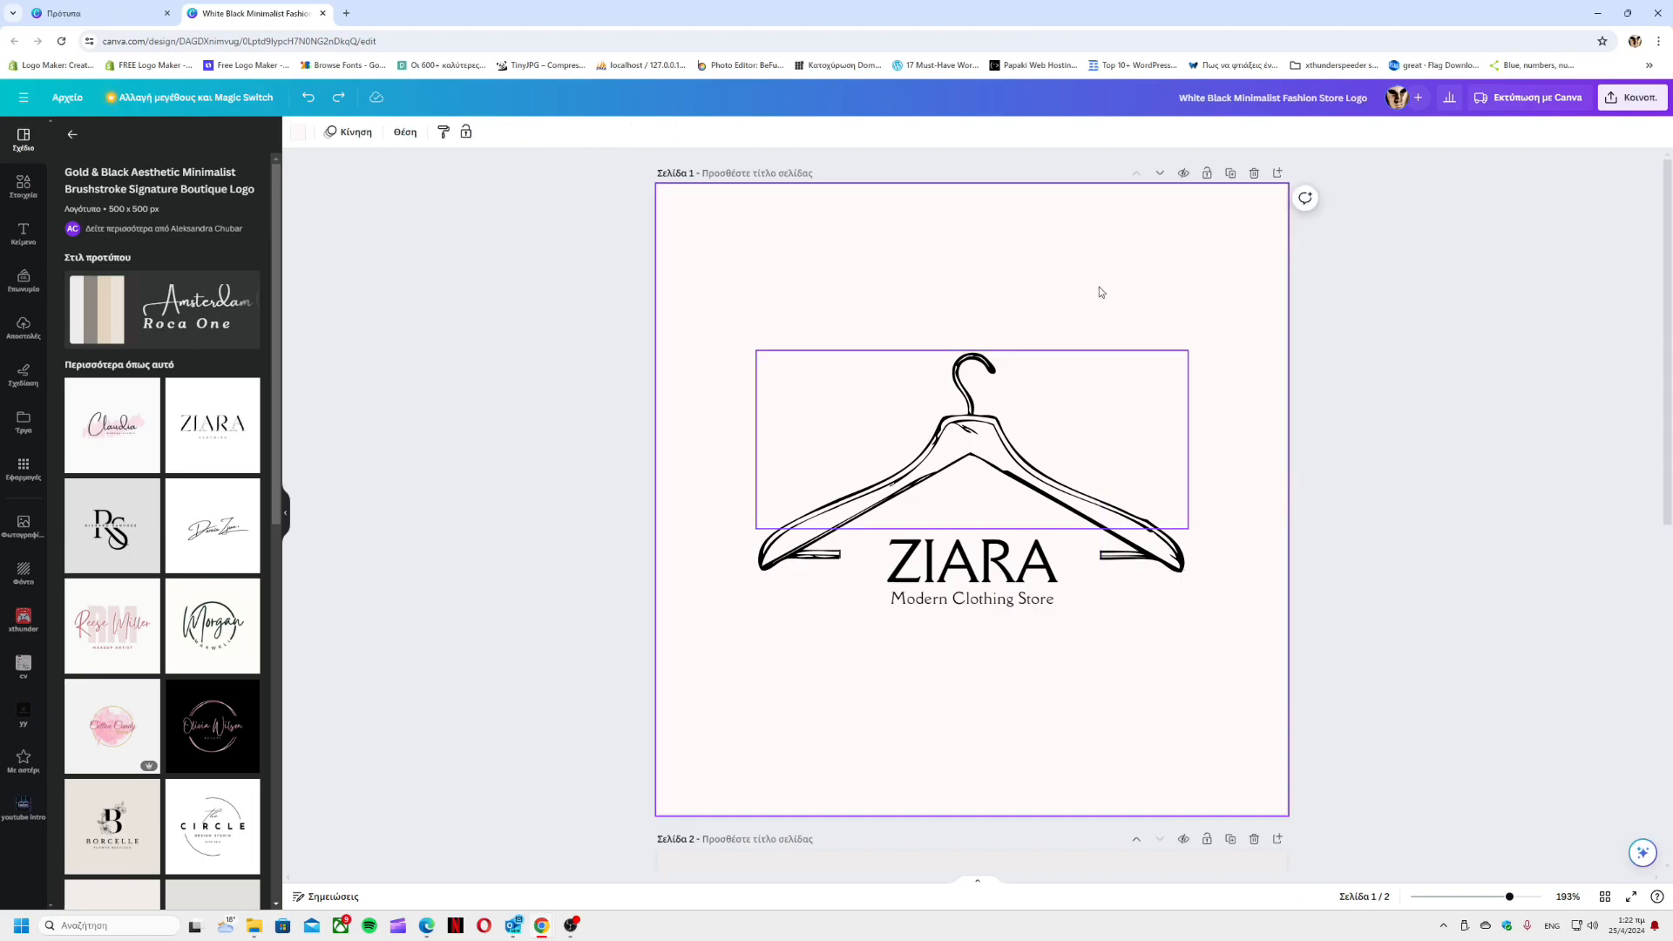
{"action": "left_click", "coordinate": [466, 132]}
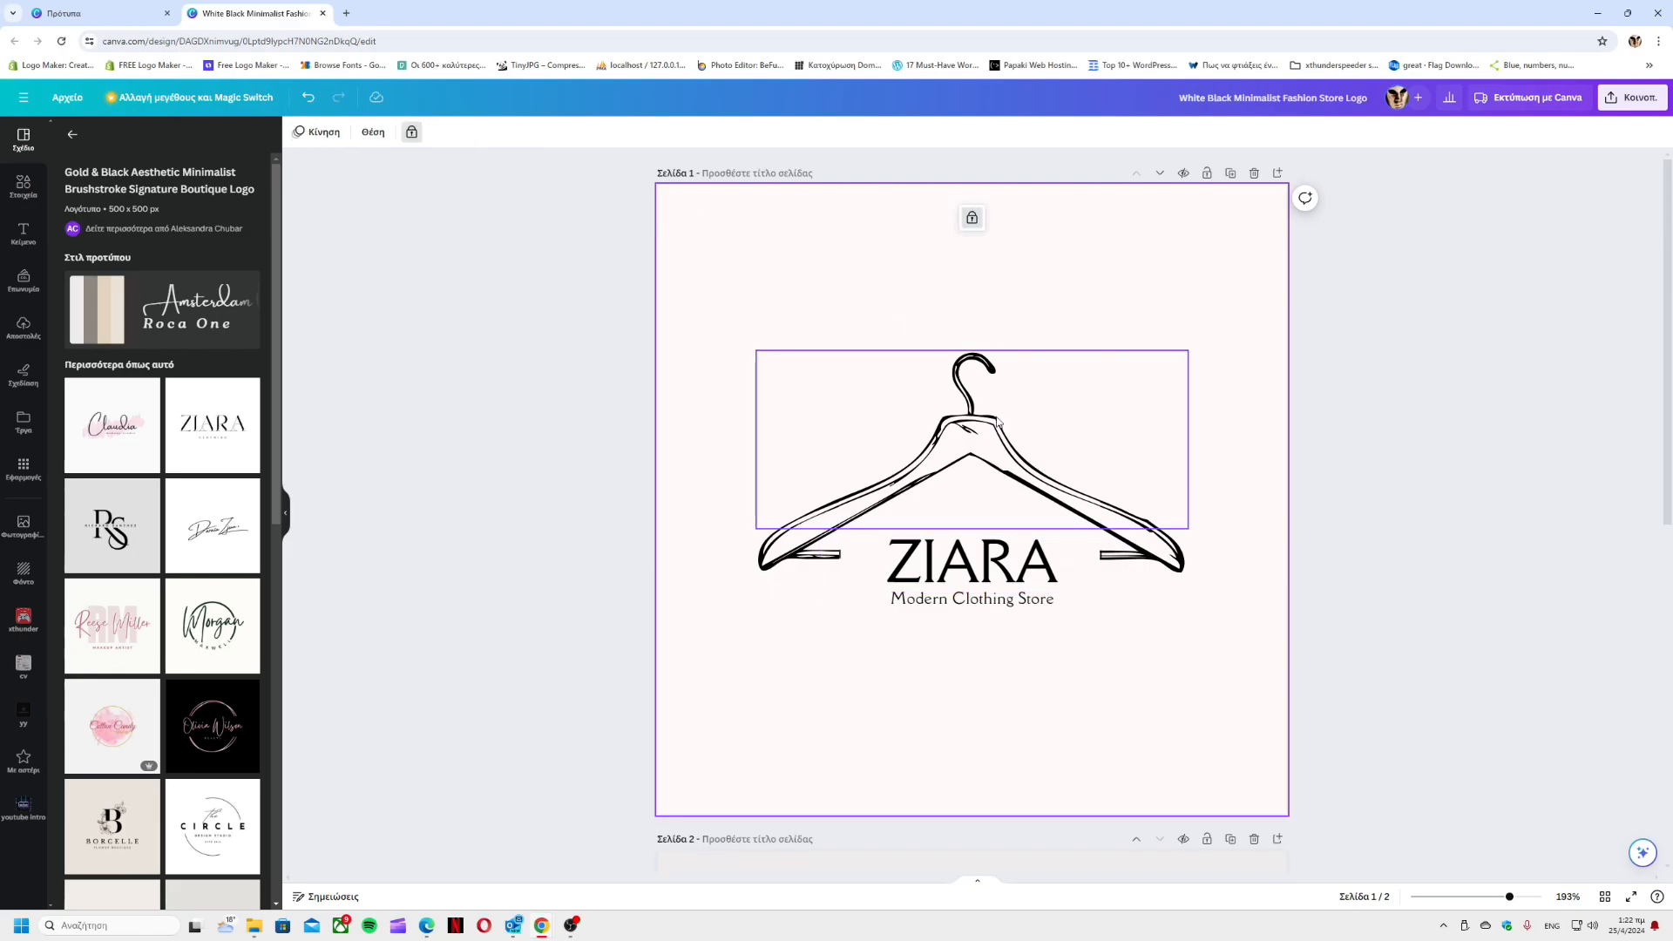
{"action": "left_click", "coordinate": [413, 133]}
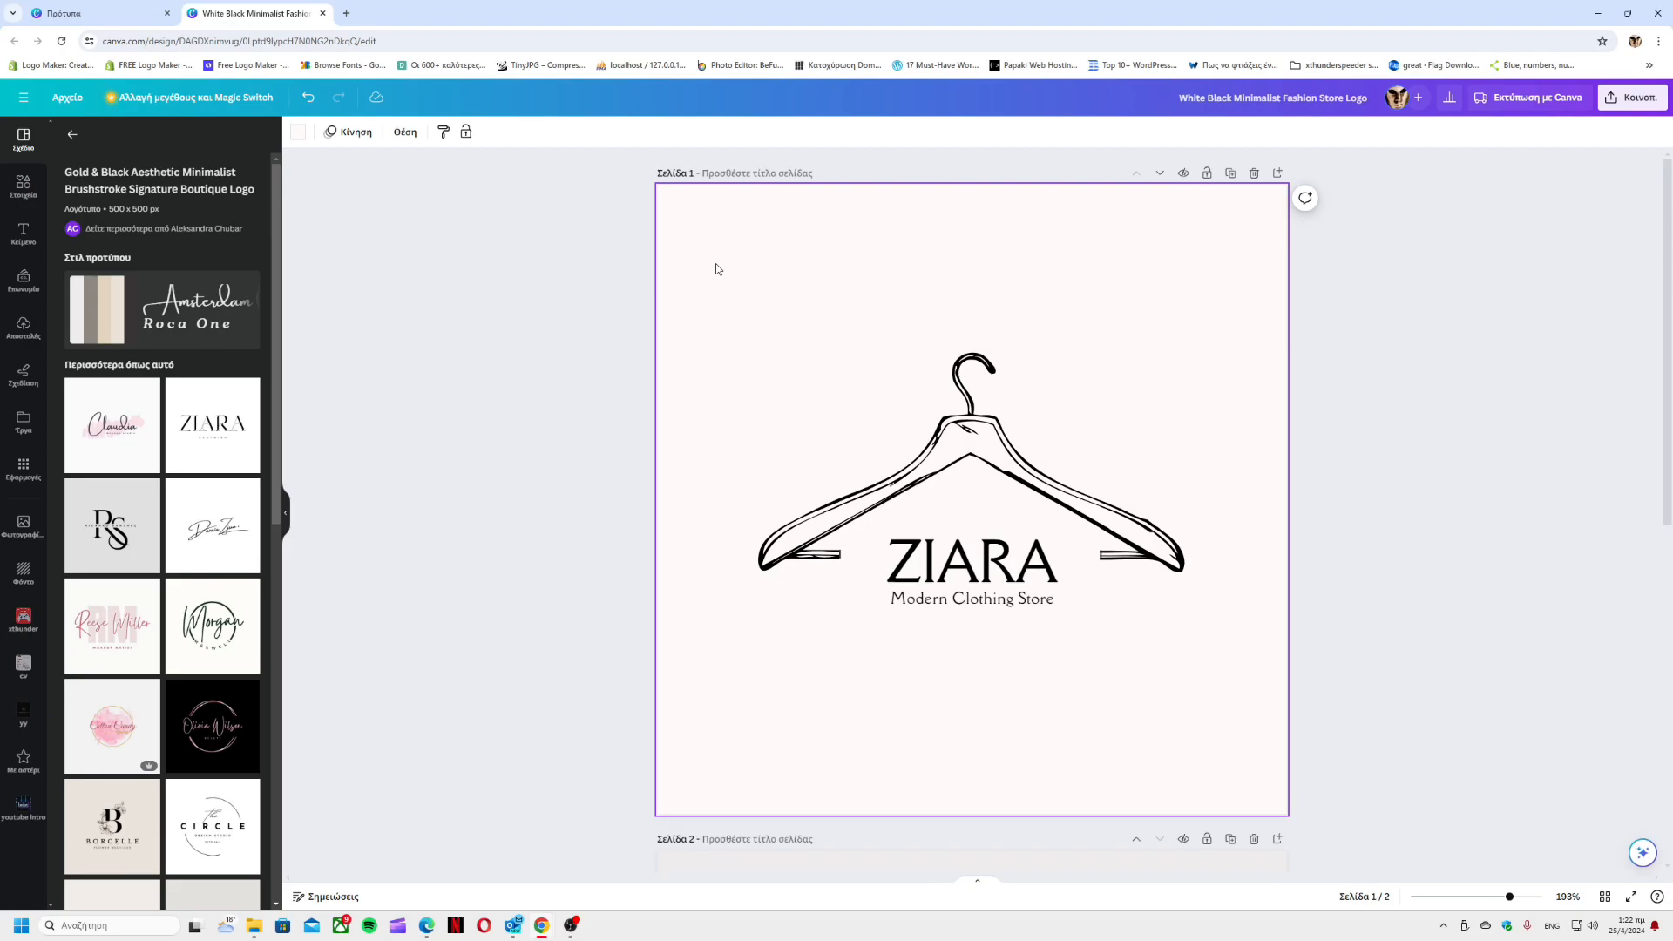
- Set the background of page 1 to a custom light pink, #FFCFEF
{"action": "left_click", "coordinate": [295, 134]}
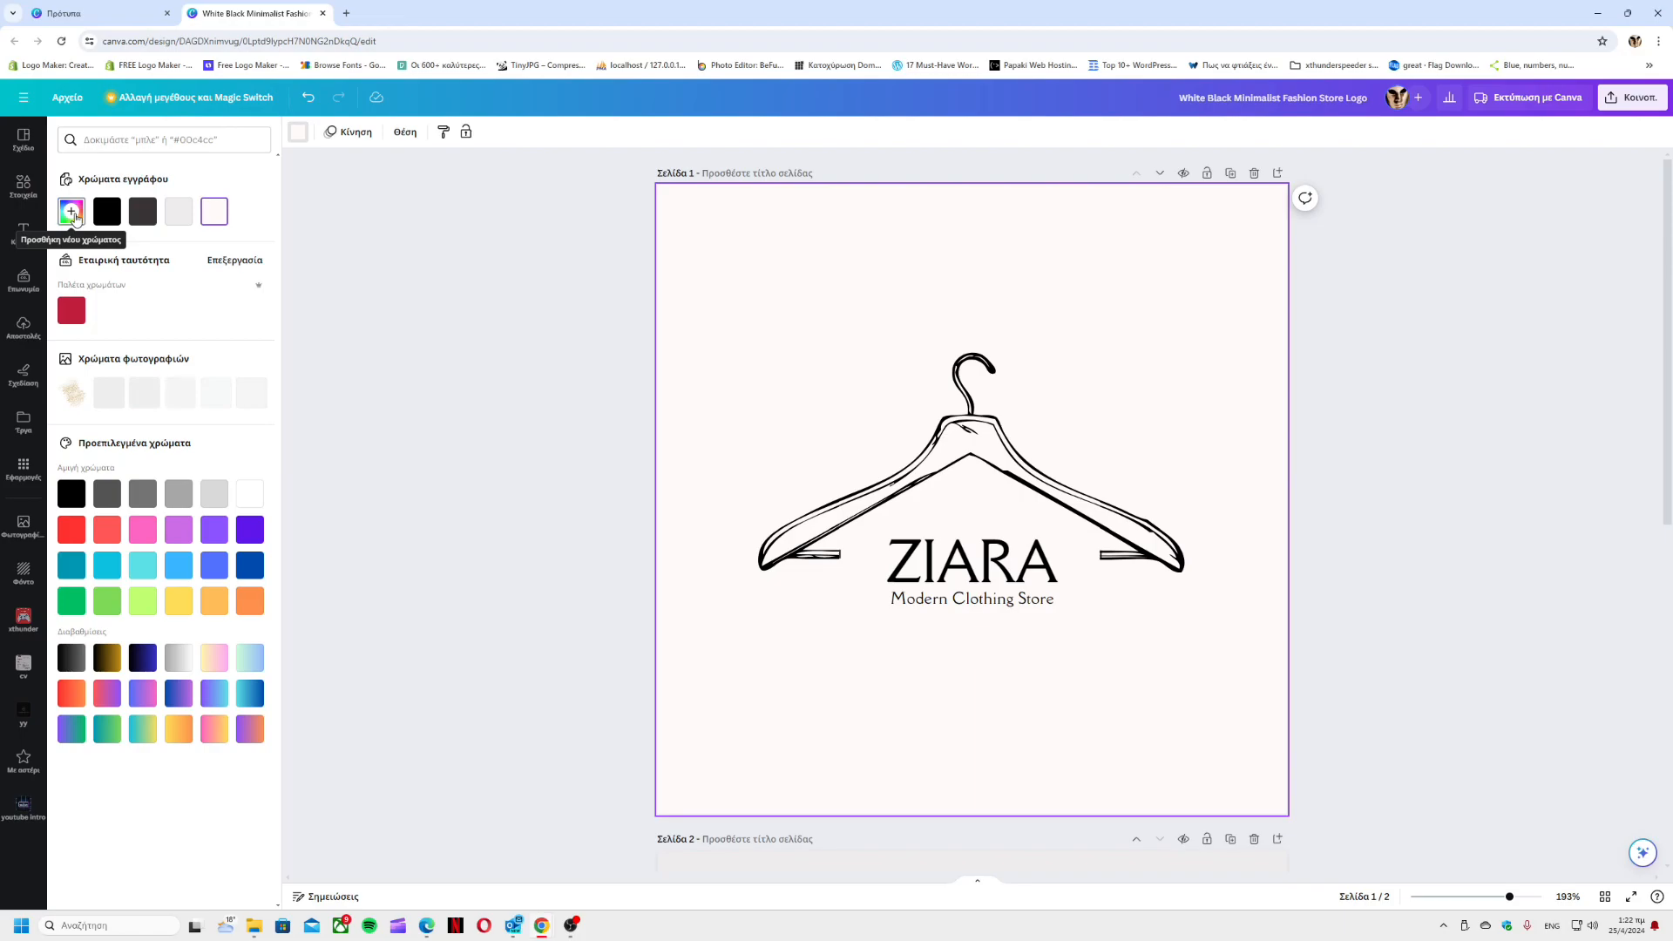
{"action": "left_click", "coordinate": [116, 536]}
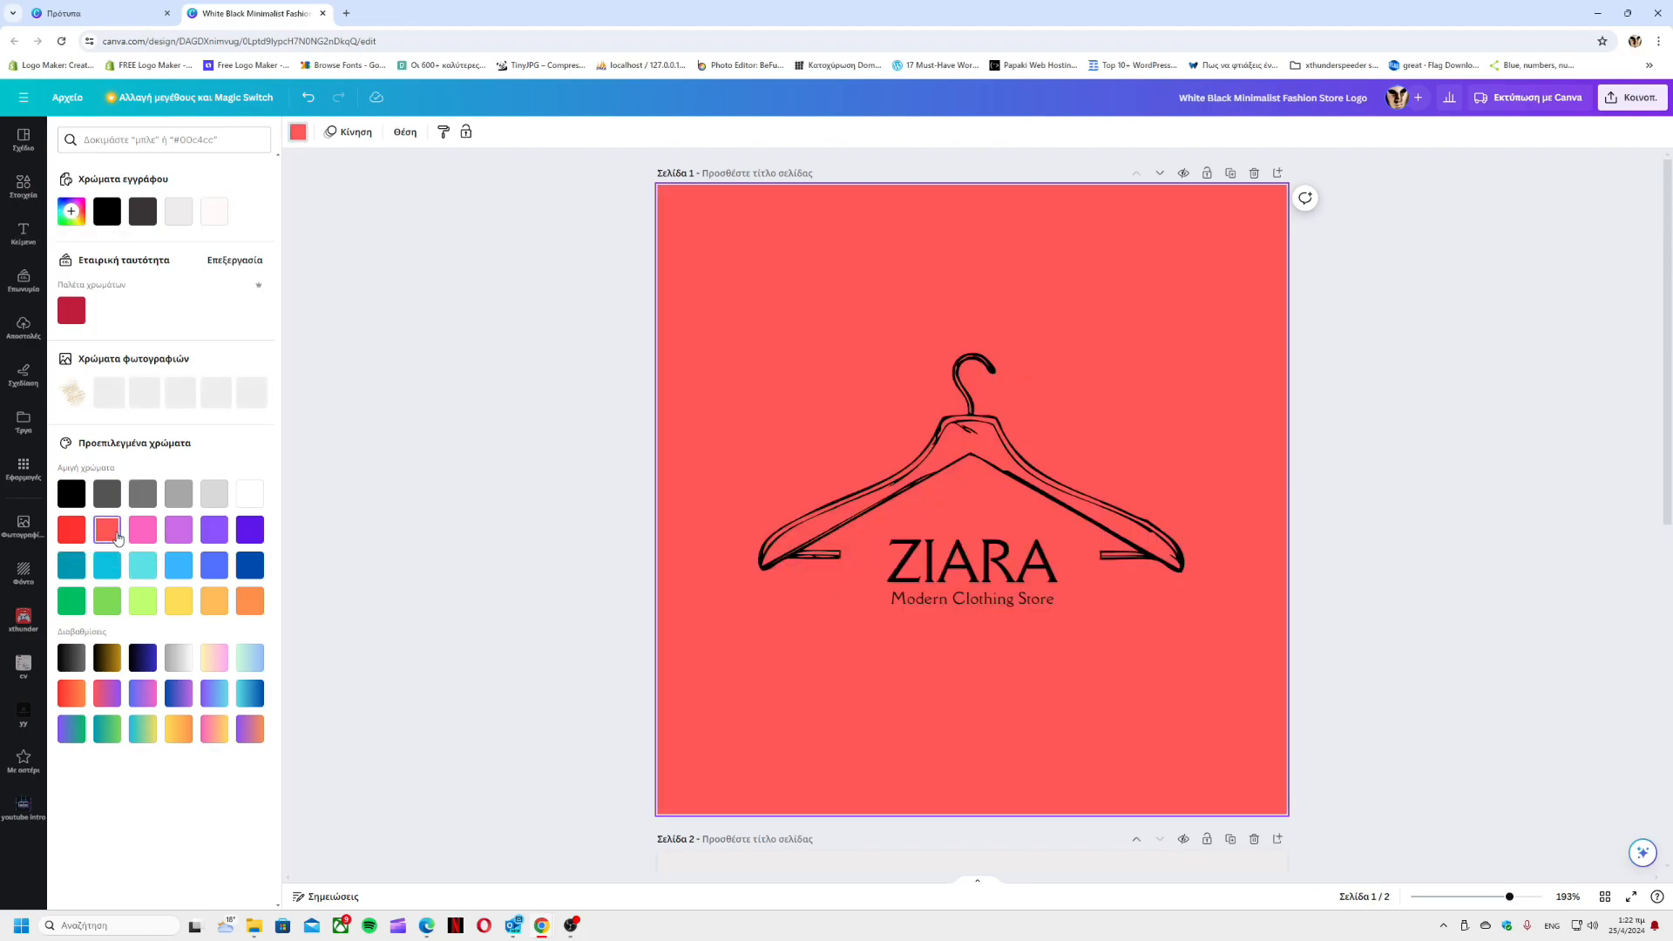
{"action": "left_click", "coordinate": [71, 212]}
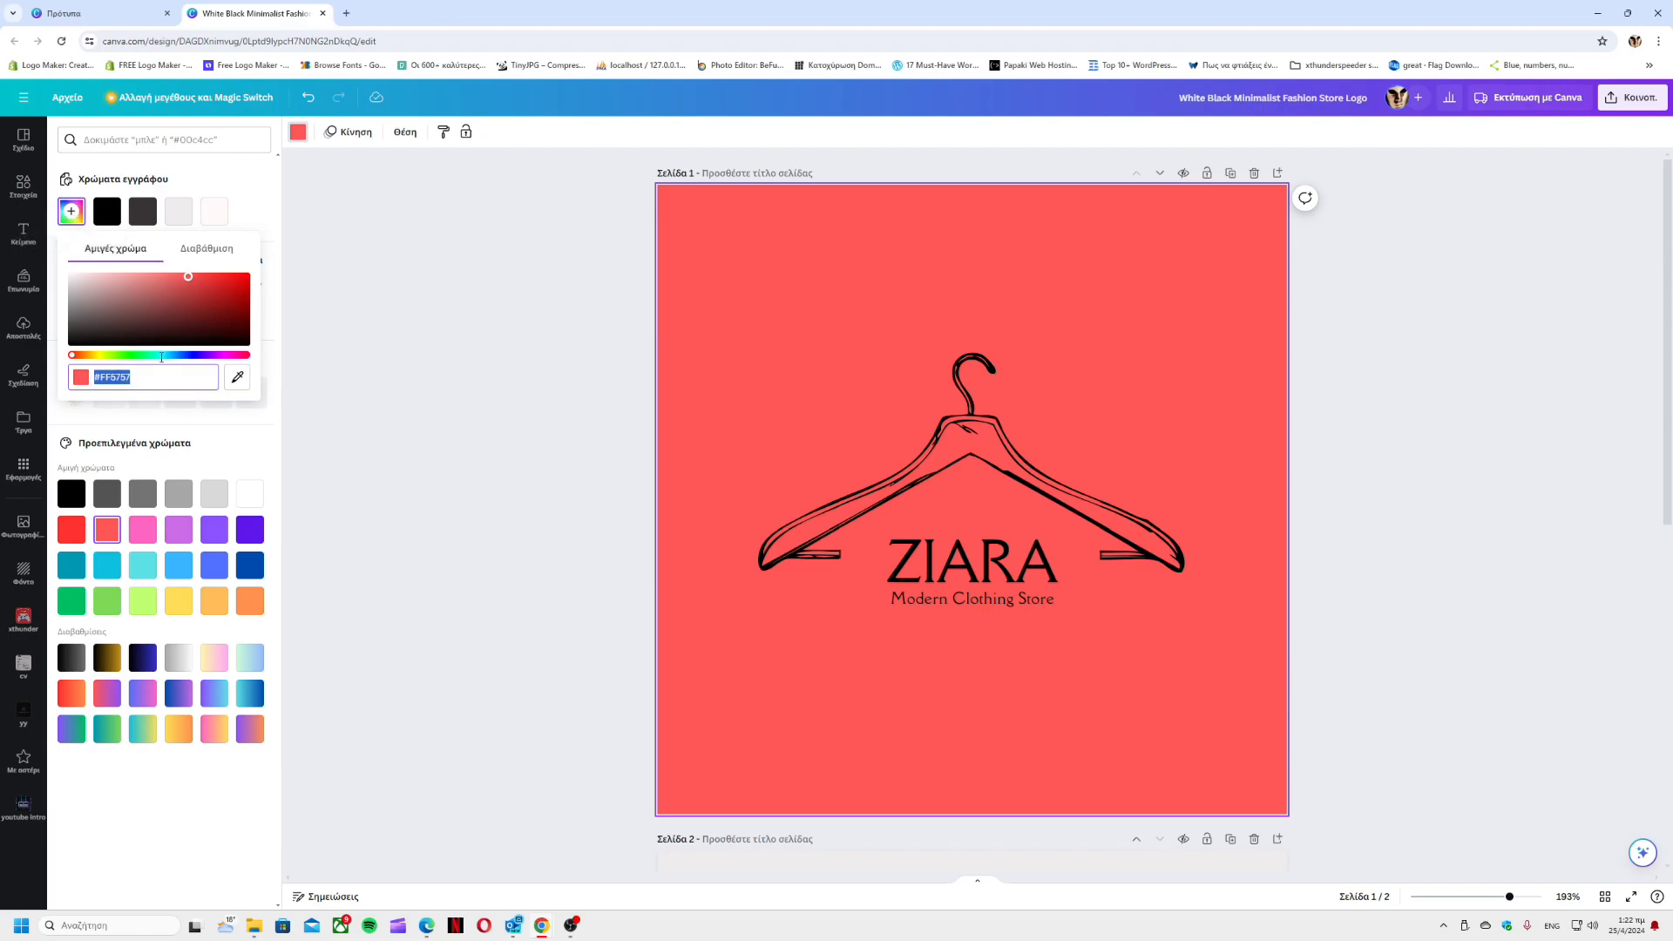
{"action": "left_click_drag", "start_coordinate": [76, 357], "coordinate": [230, 364]}
{"action": "left_click_drag", "start_coordinate": [187, 277], "coordinate": [100, 276]}
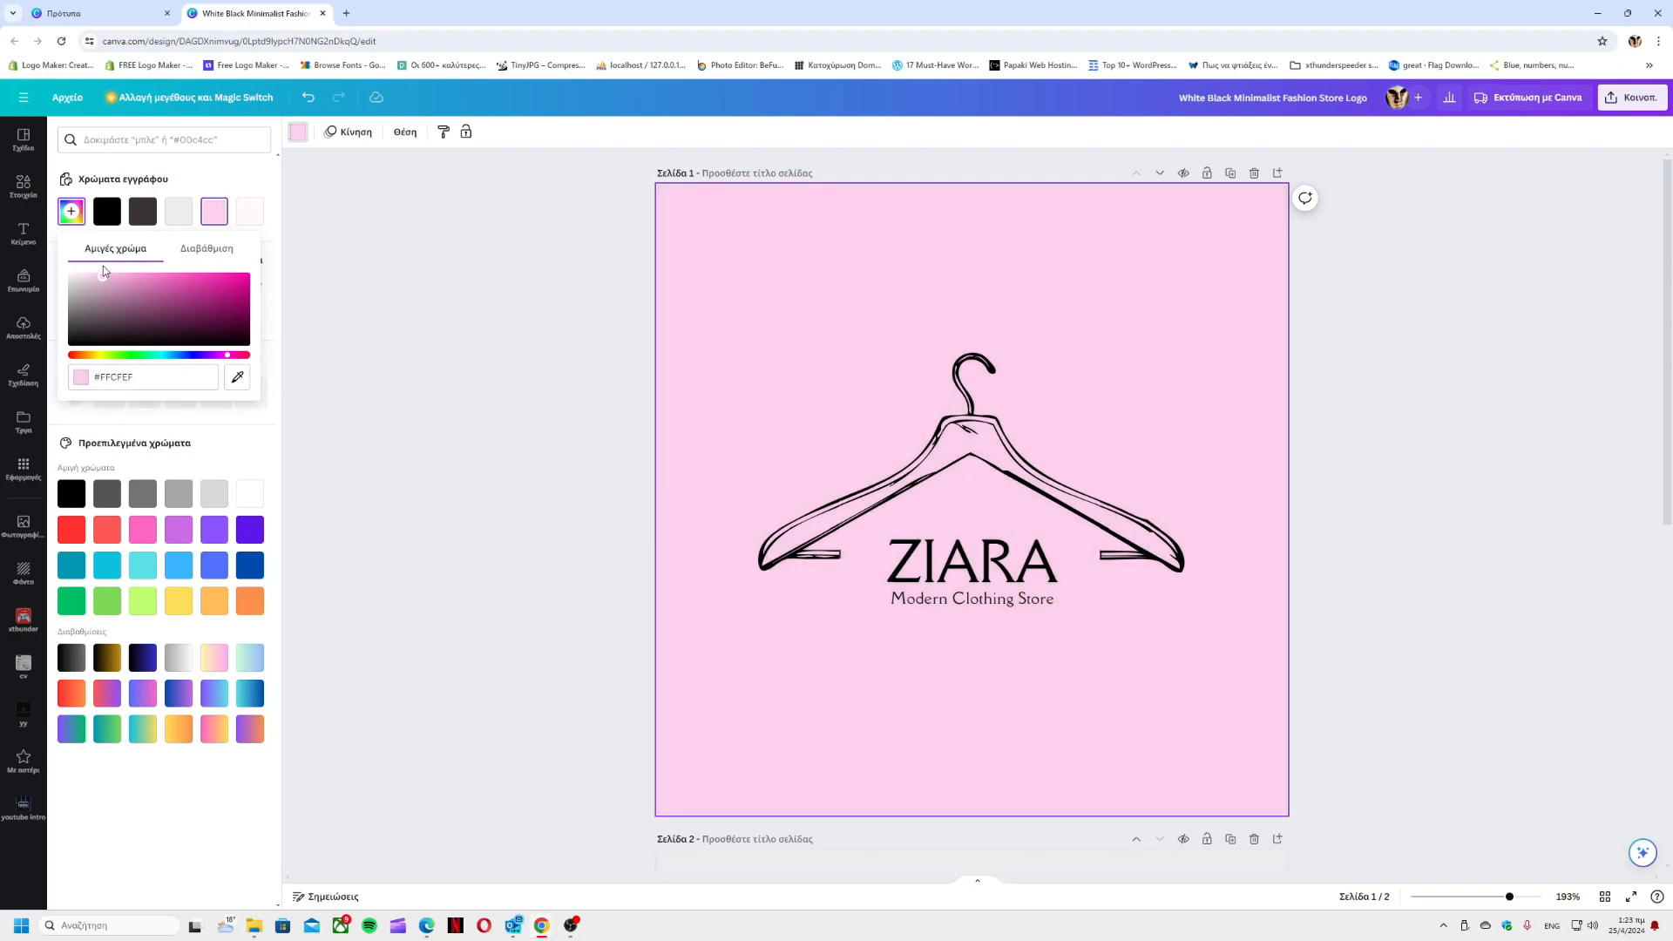
{"action": "left_click", "coordinate": [1218, 690]}
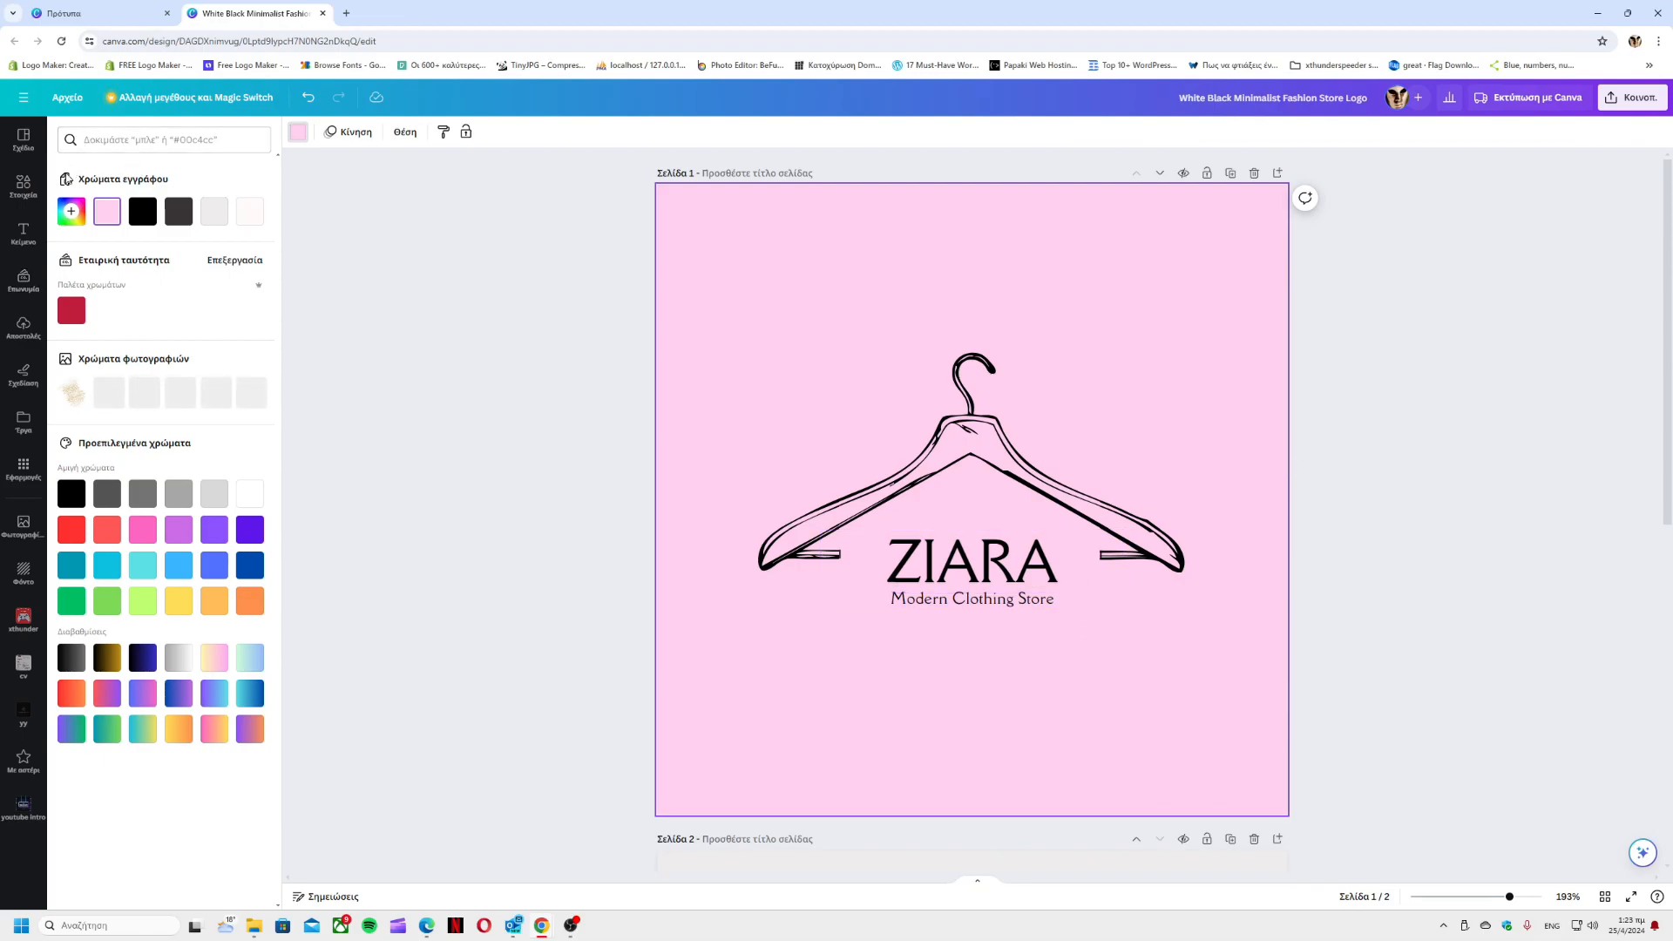
- Return to the template search results in the design library and copy the search term "boutique"
{"action": "left_click", "coordinate": [24, 187]}
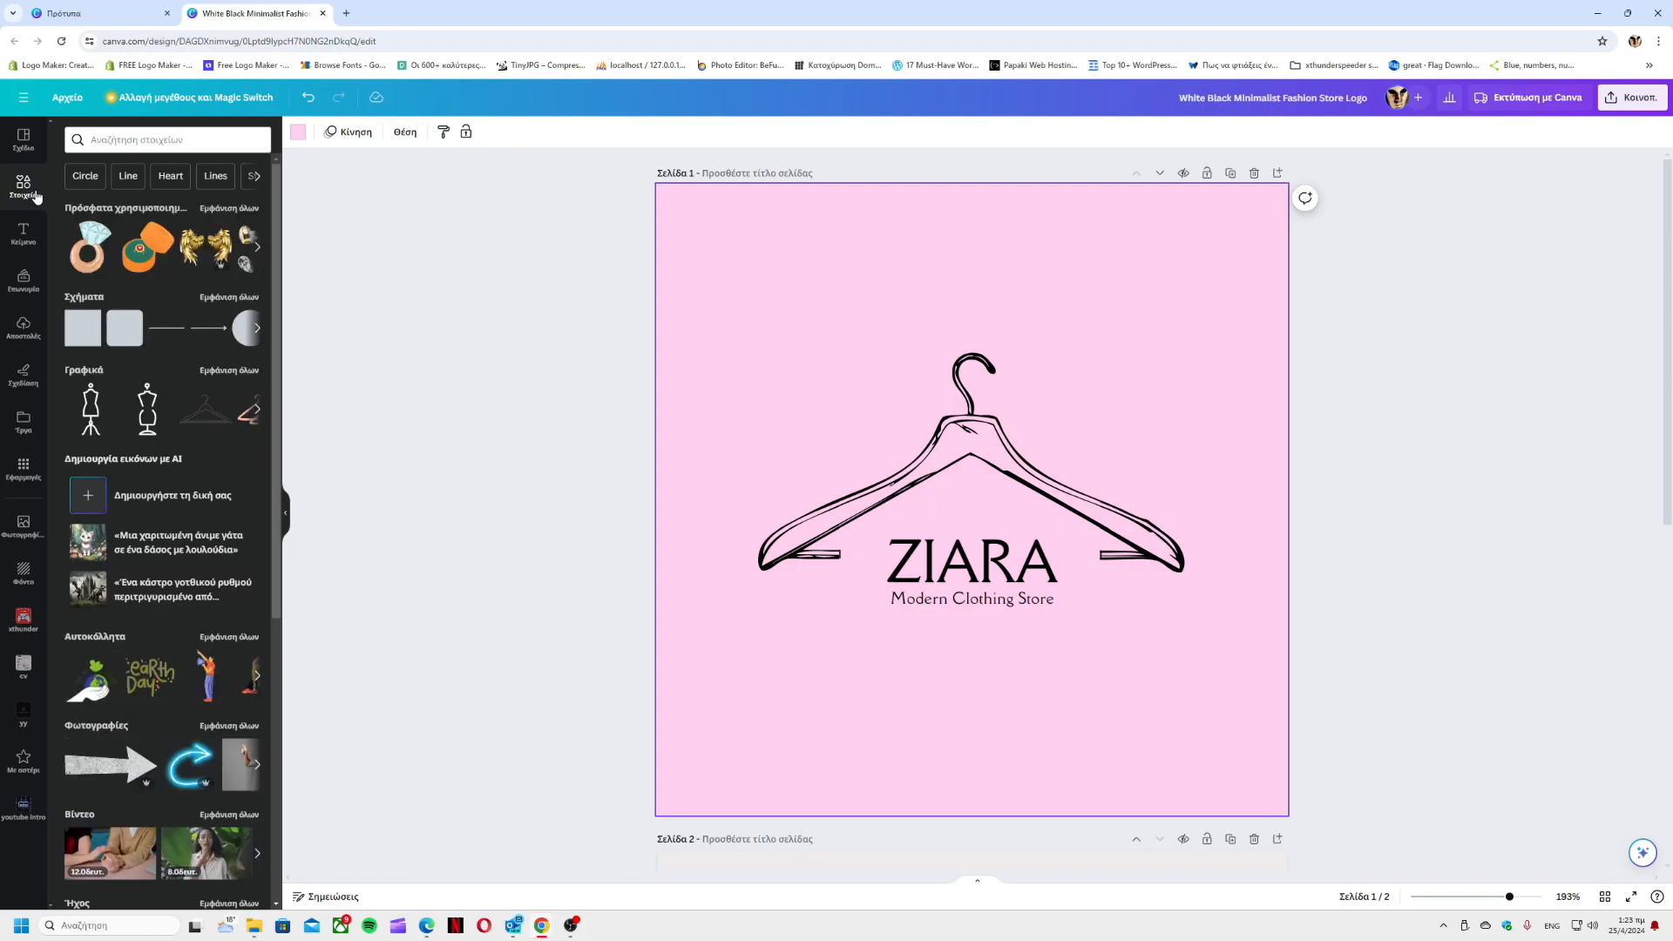
{"action": "left_click", "coordinate": [23, 138]}
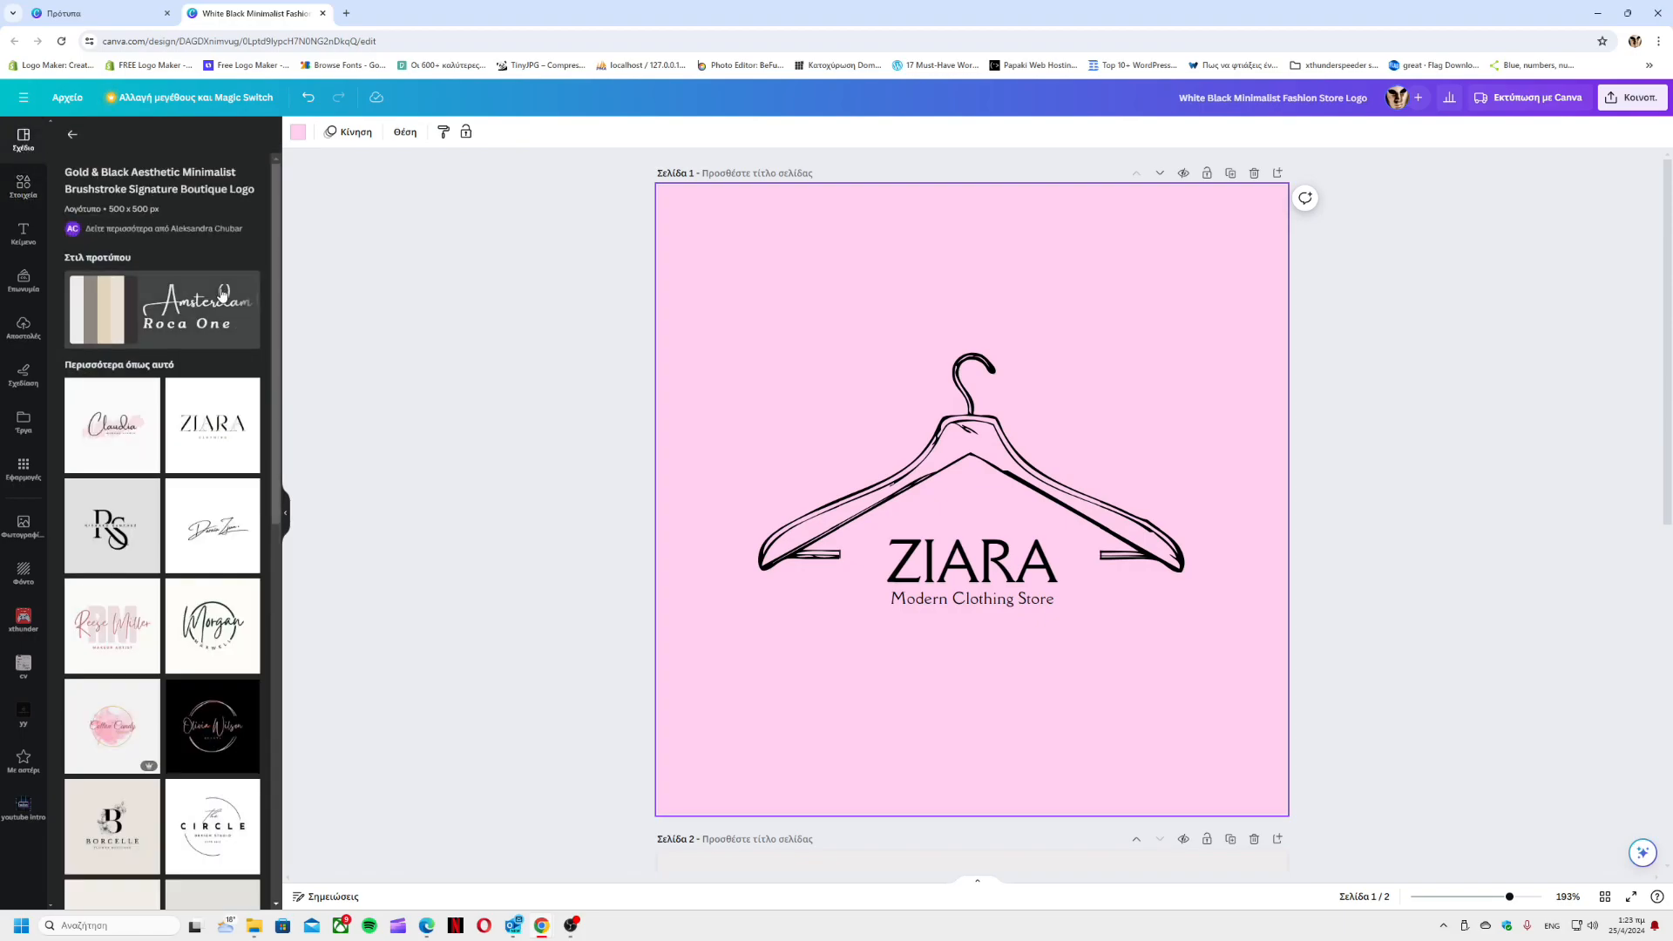
{"action": "left_click", "coordinate": [73, 134]}
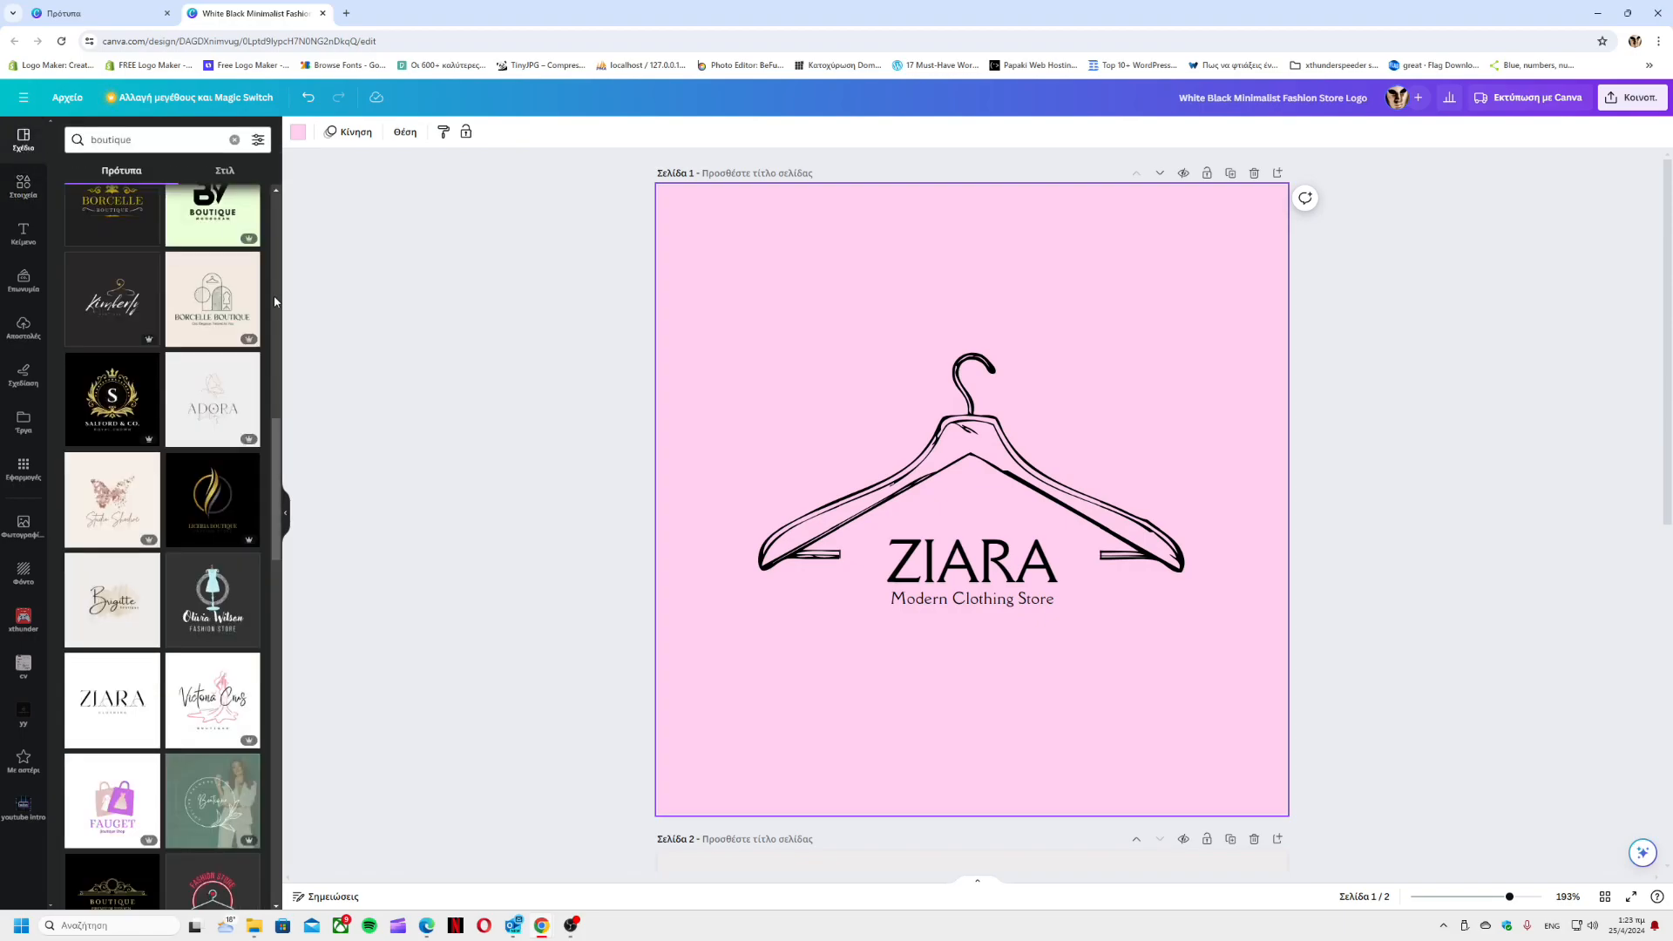
{"action": "double_click", "coordinate": [111, 139]}
{"action": "right_click", "coordinate": [113, 141]}
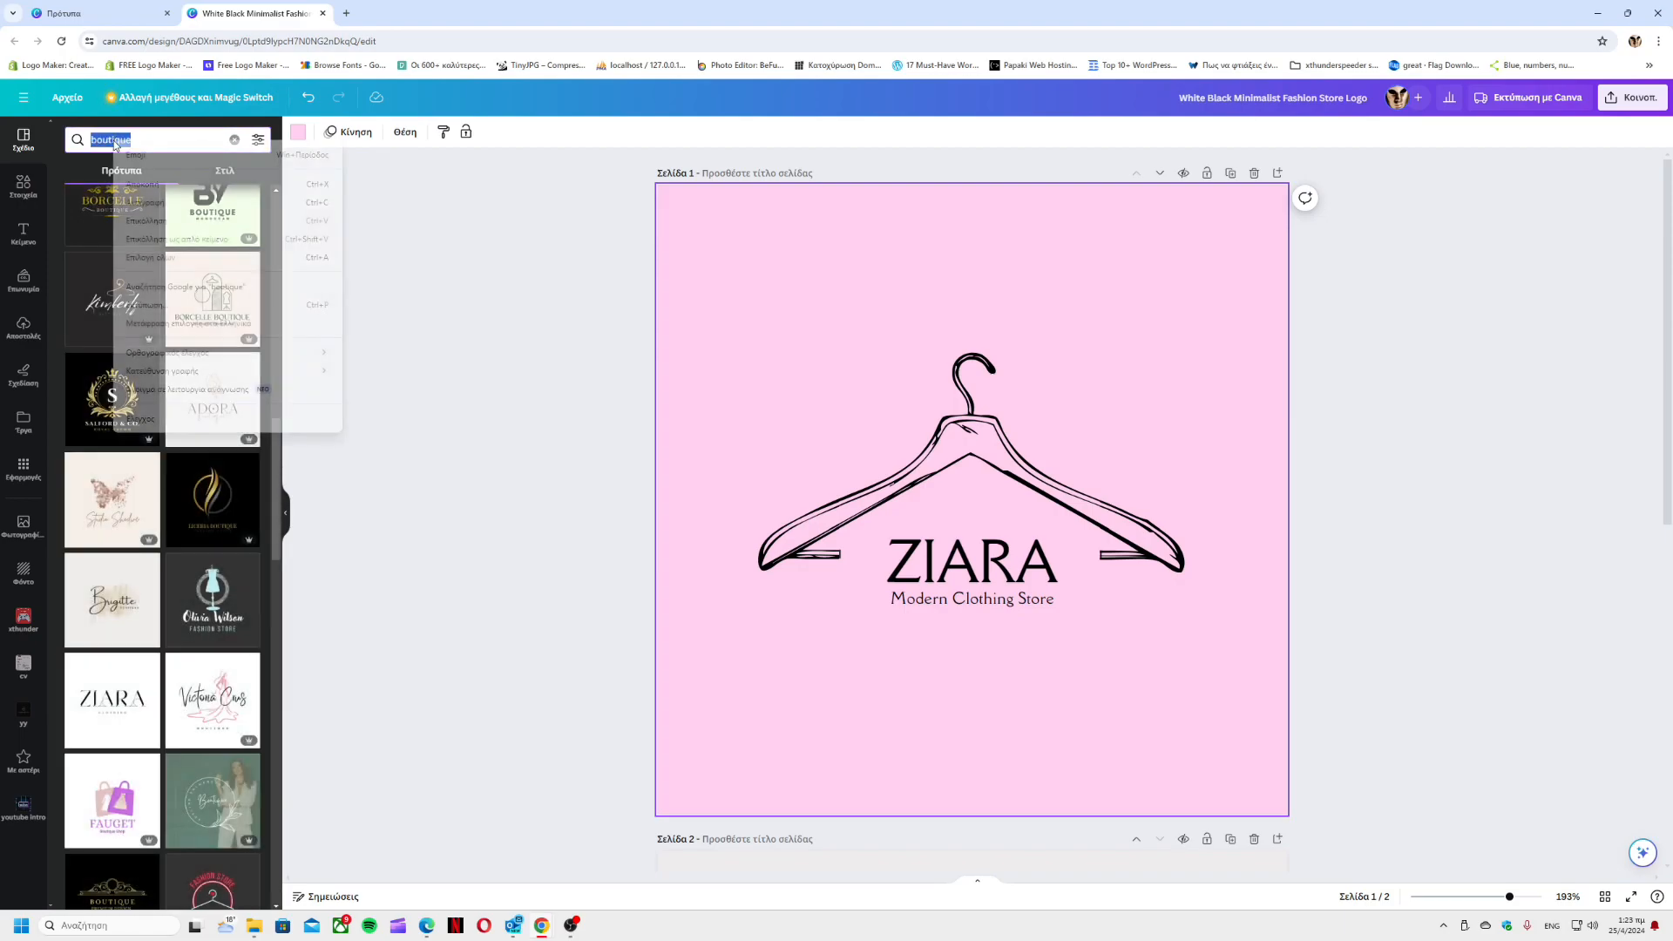
{"action": "left_click", "coordinate": [163, 203]}
- Search the elements library for "boutique" using the copied term and its matching suggestion
{"action": "left_click", "coordinate": [24, 185]}
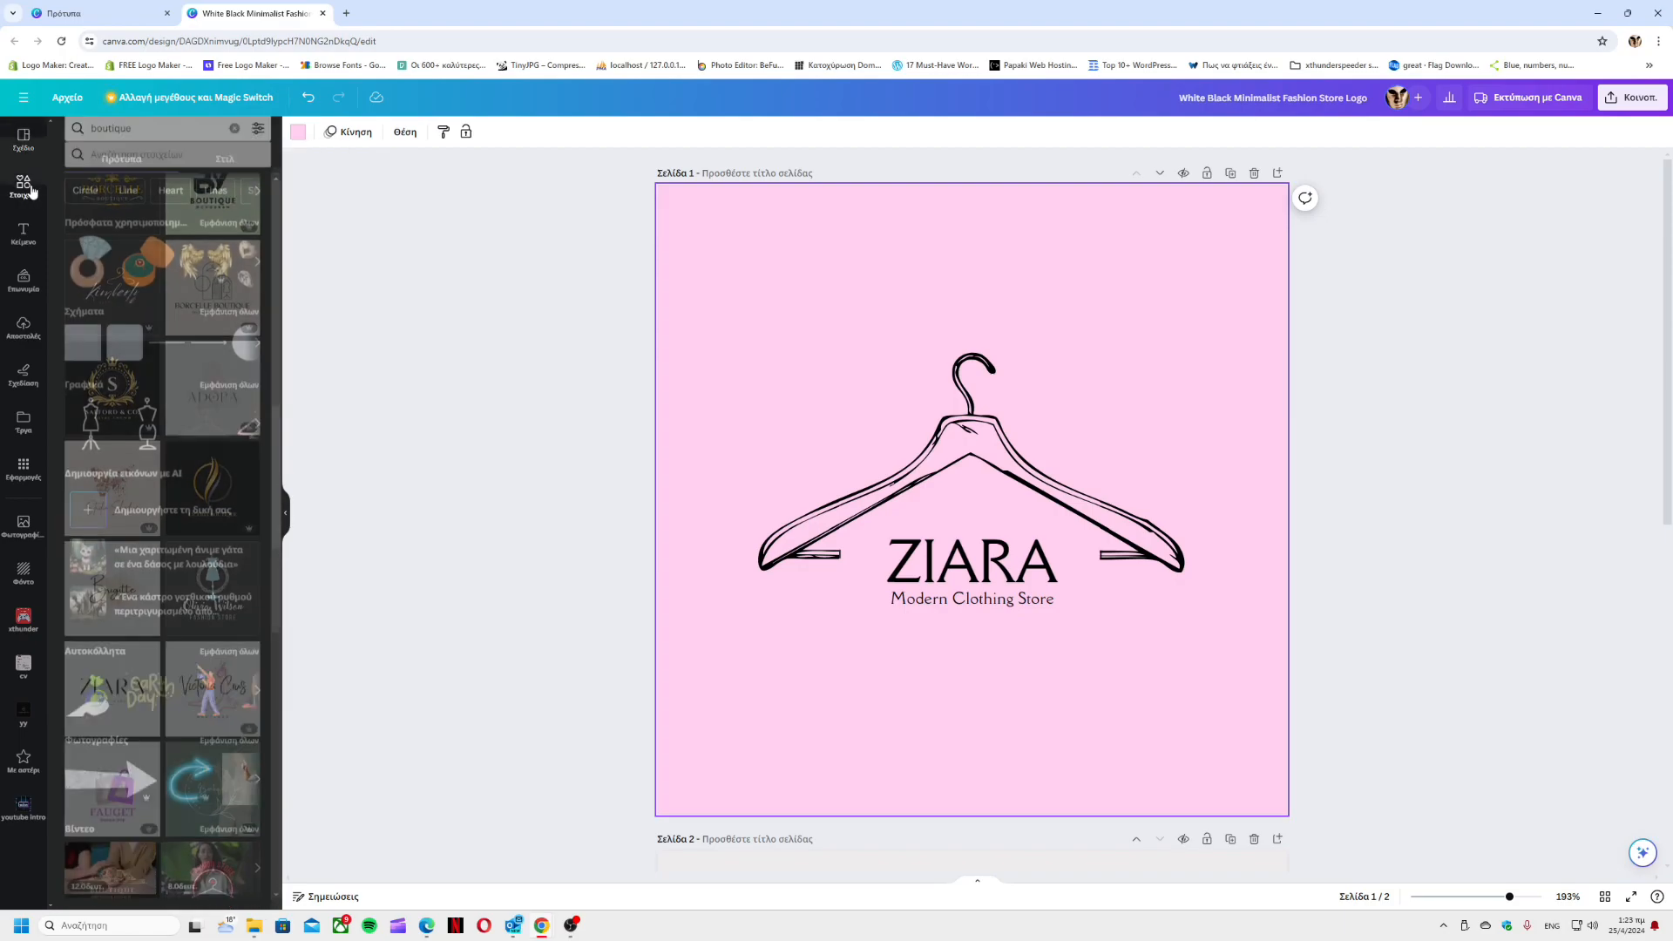
{"action": "left_click", "coordinate": [131, 140]}
{"action": "right_click", "coordinate": [133, 141]}
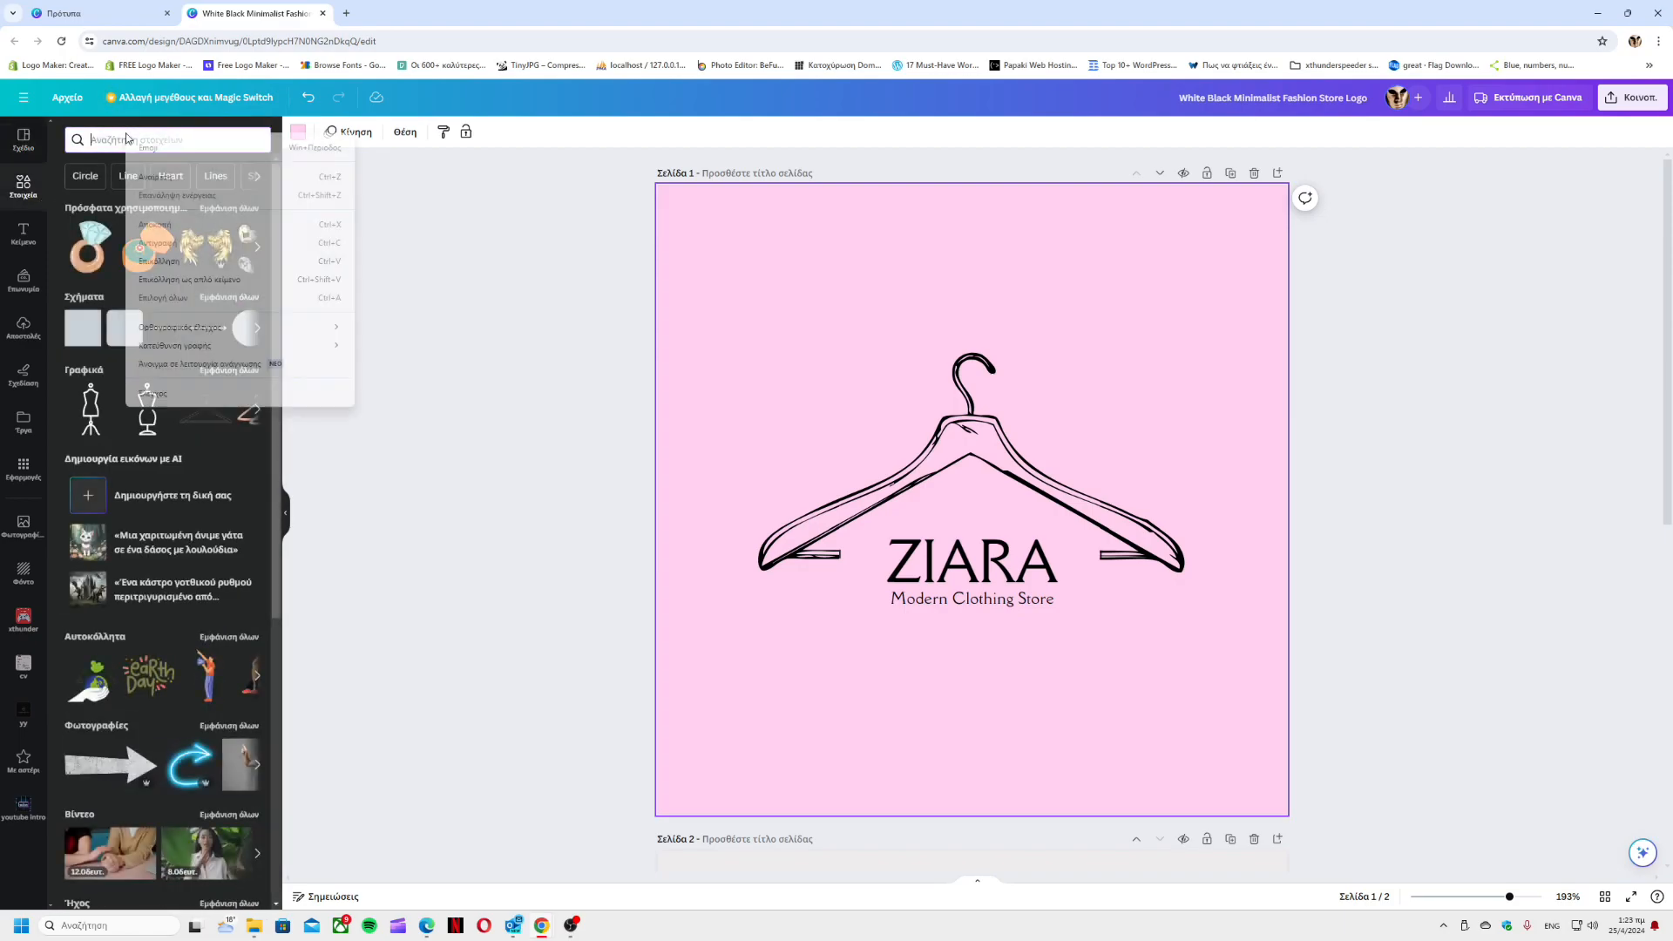
{"action": "left_click", "coordinate": [186, 263]}
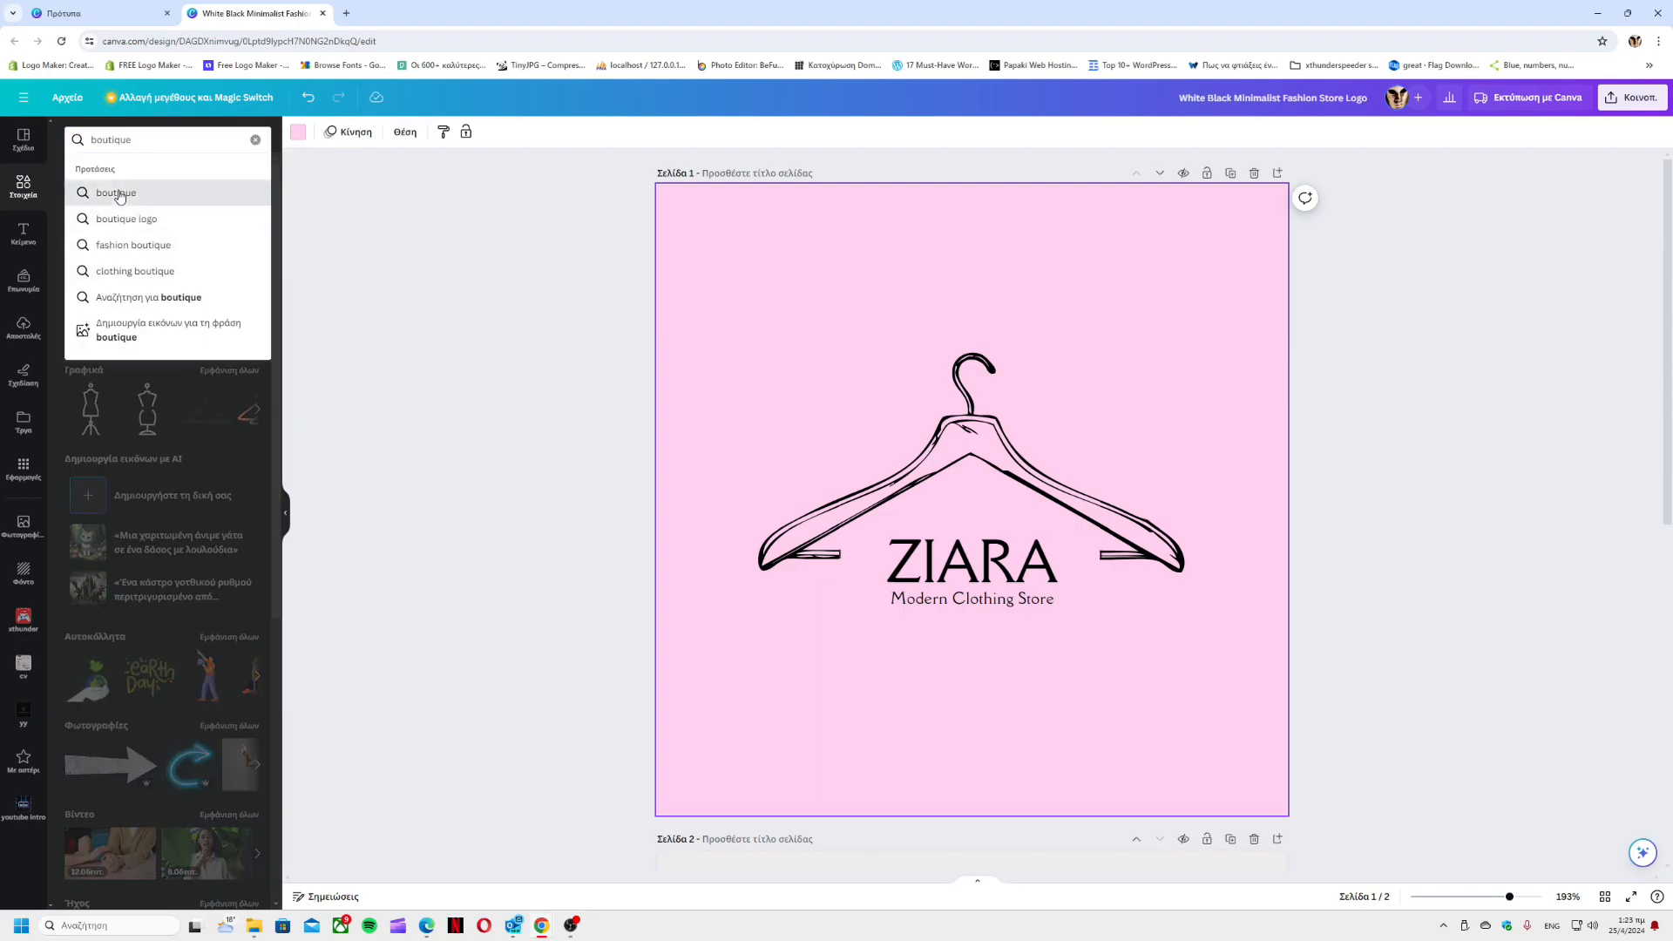
{"action": "left_click", "coordinate": [121, 194]}
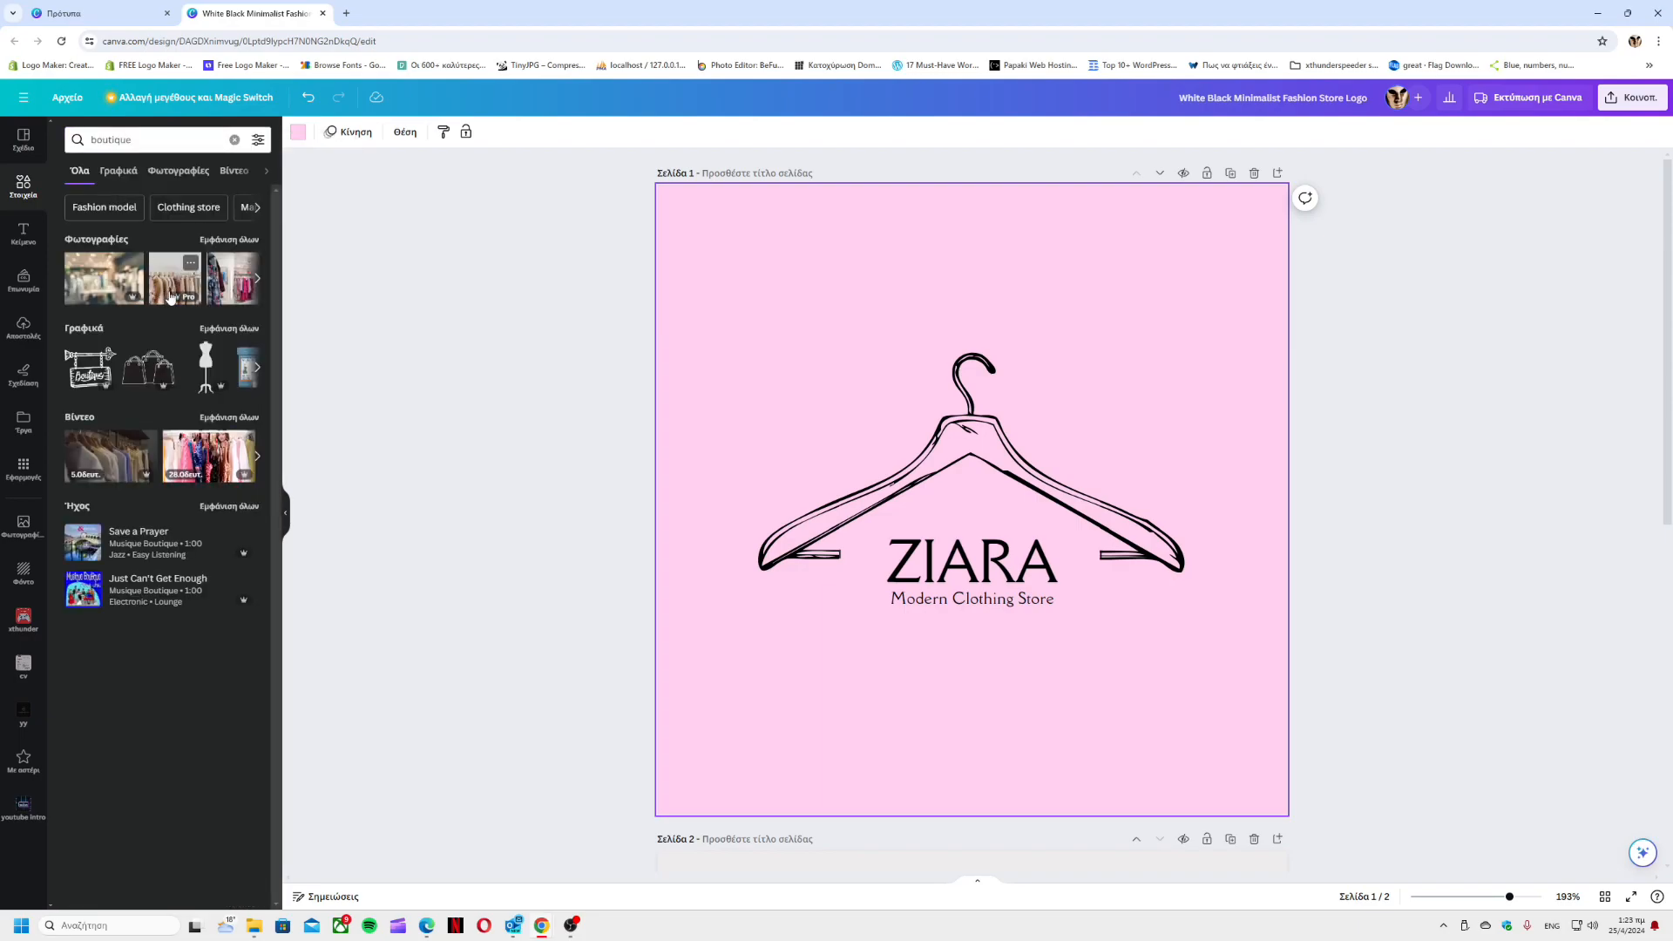
- Browse the boutique element results by graphics, photos, videos and shapes, and return to the graphics
{"action": "left_click", "coordinate": [120, 172]}
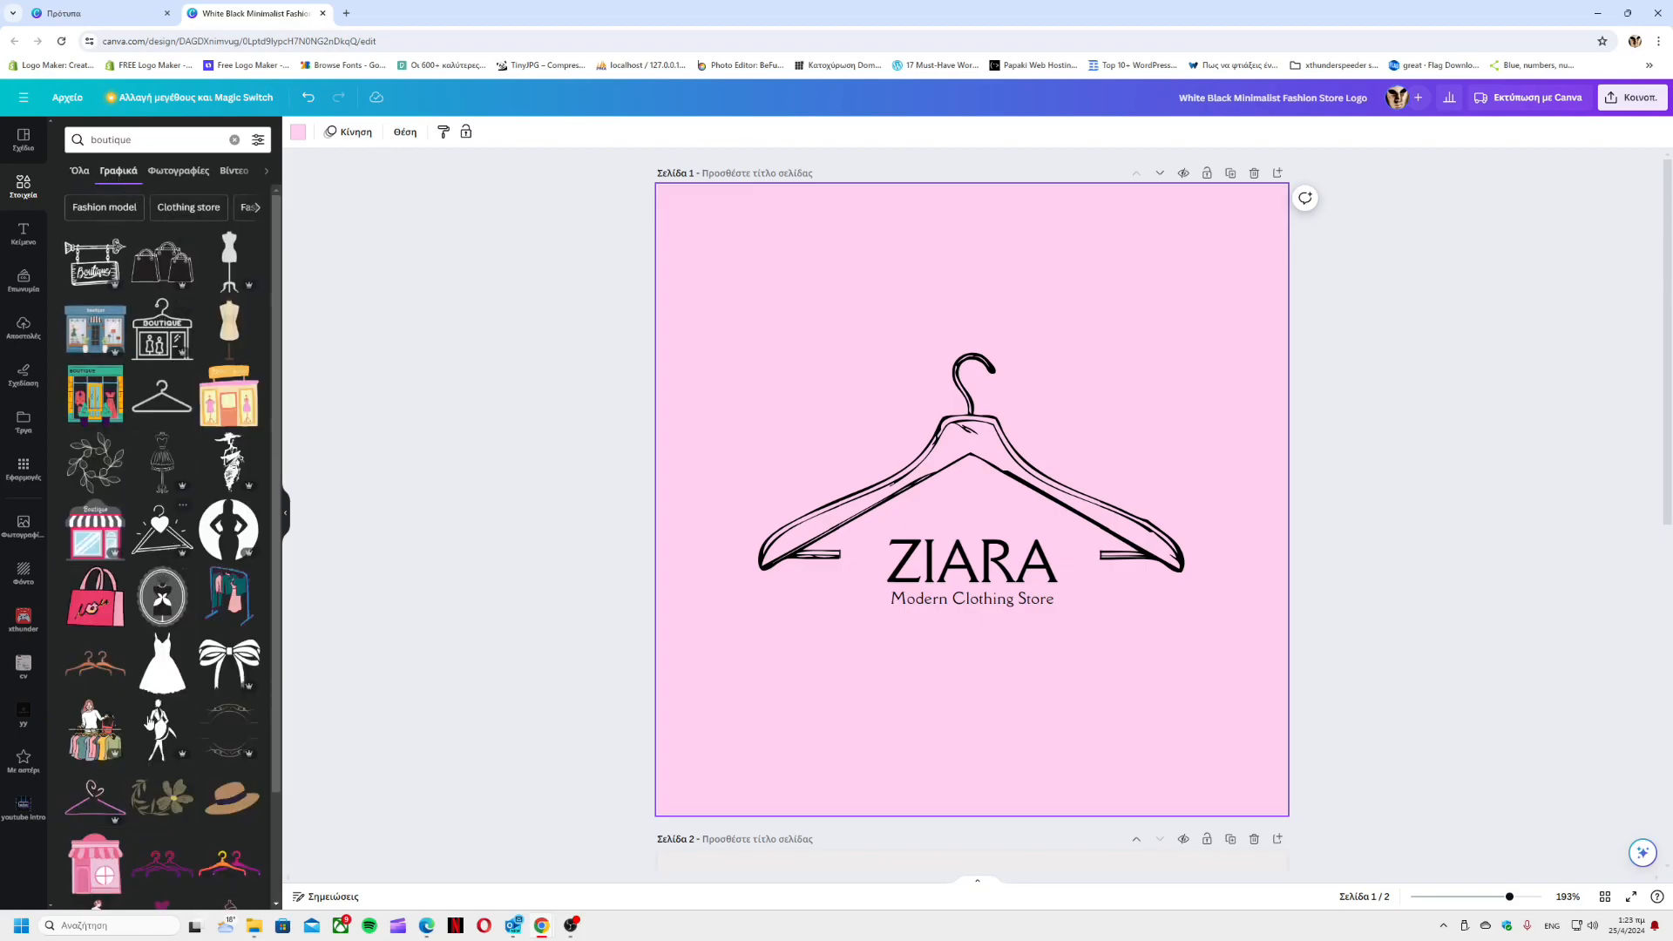
{"action": "left_click", "coordinate": [175, 177]}
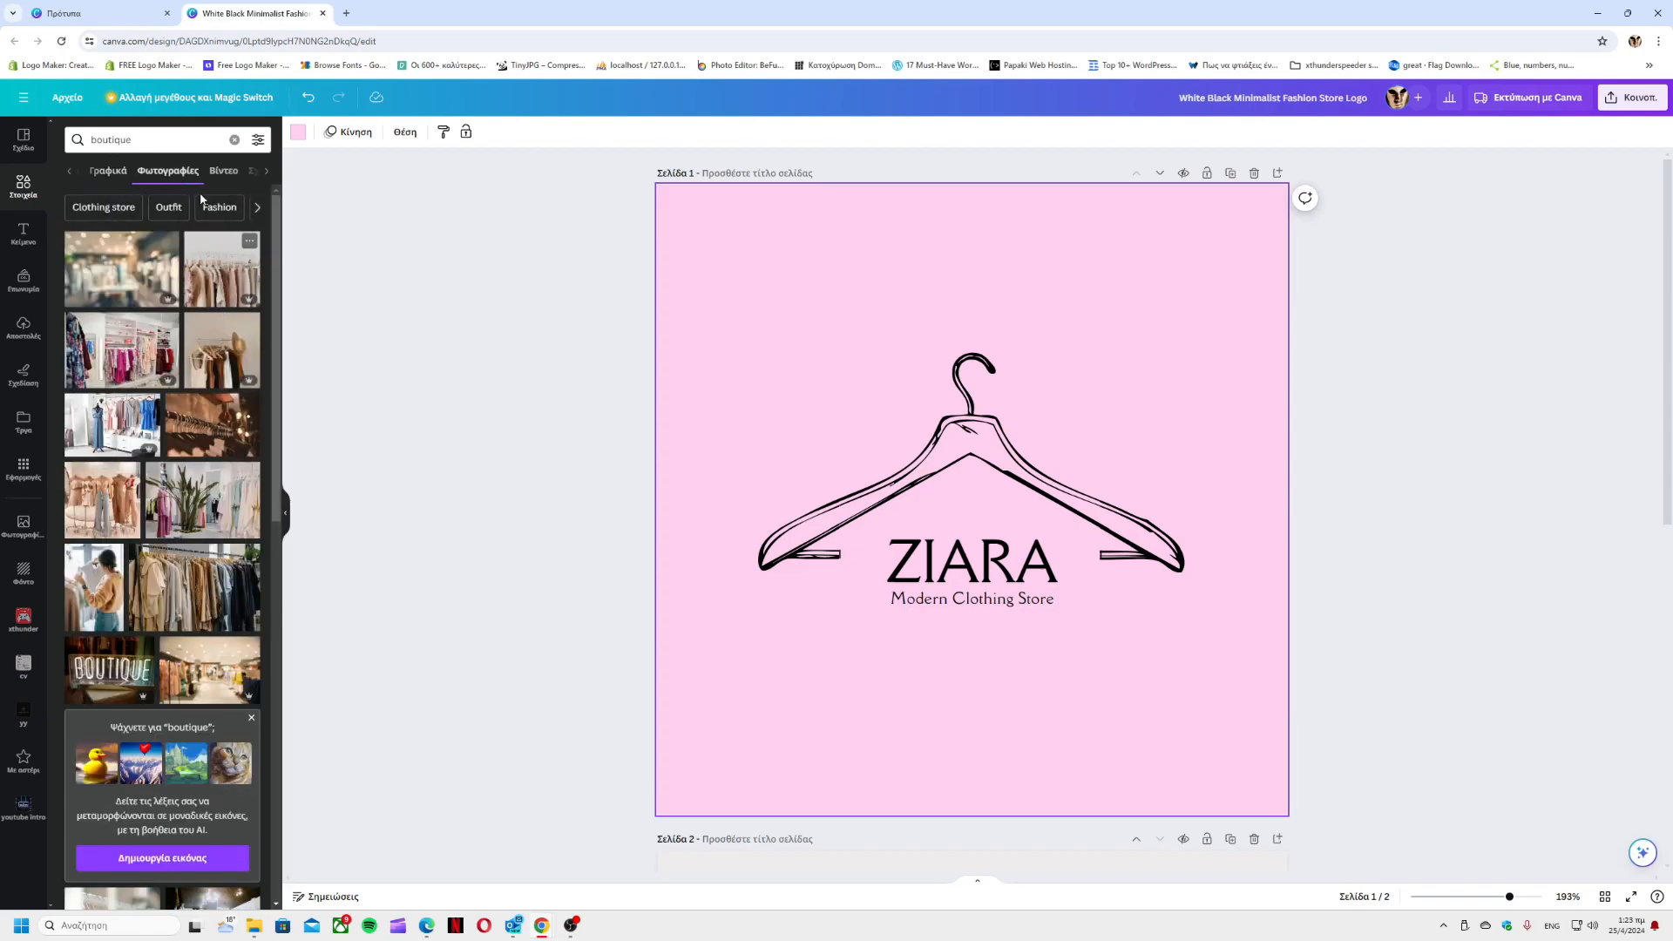
{"action": "left_click", "coordinate": [219, 174]}
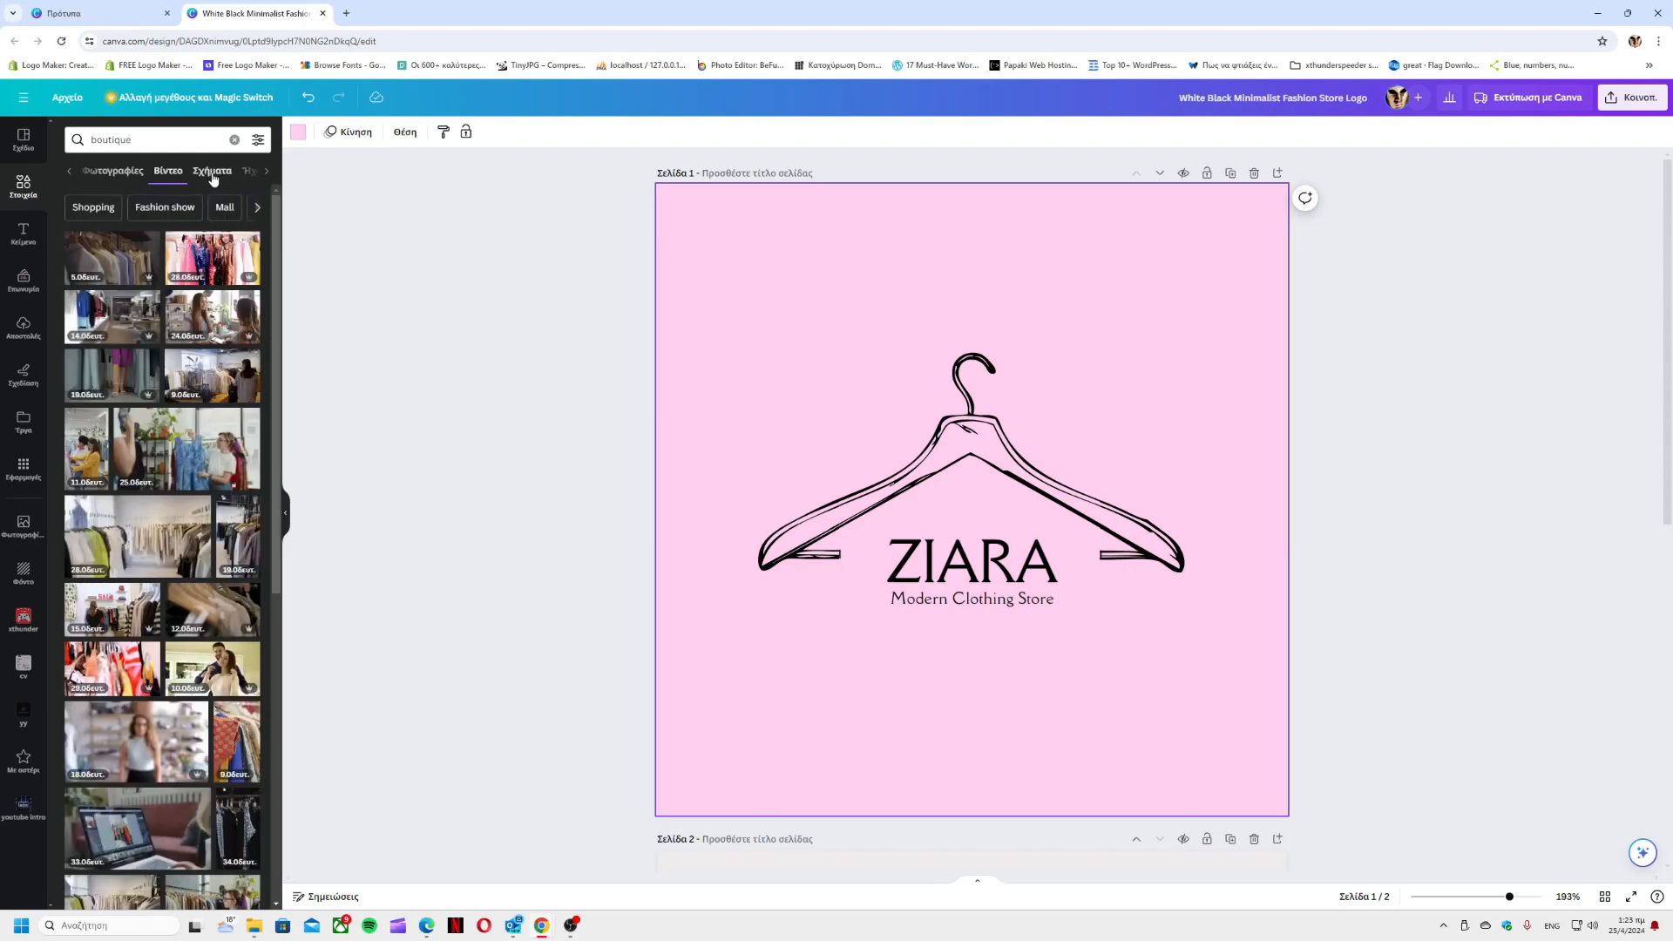
{"action": "left_click", "coordinate": [213, 174]}
{"action": "left_click", "coordinate": [70, 173]}
{"action": "left_click", "coordinate": [70, 174]}
{"action": "left_click", "coordinate": [118, 175]}
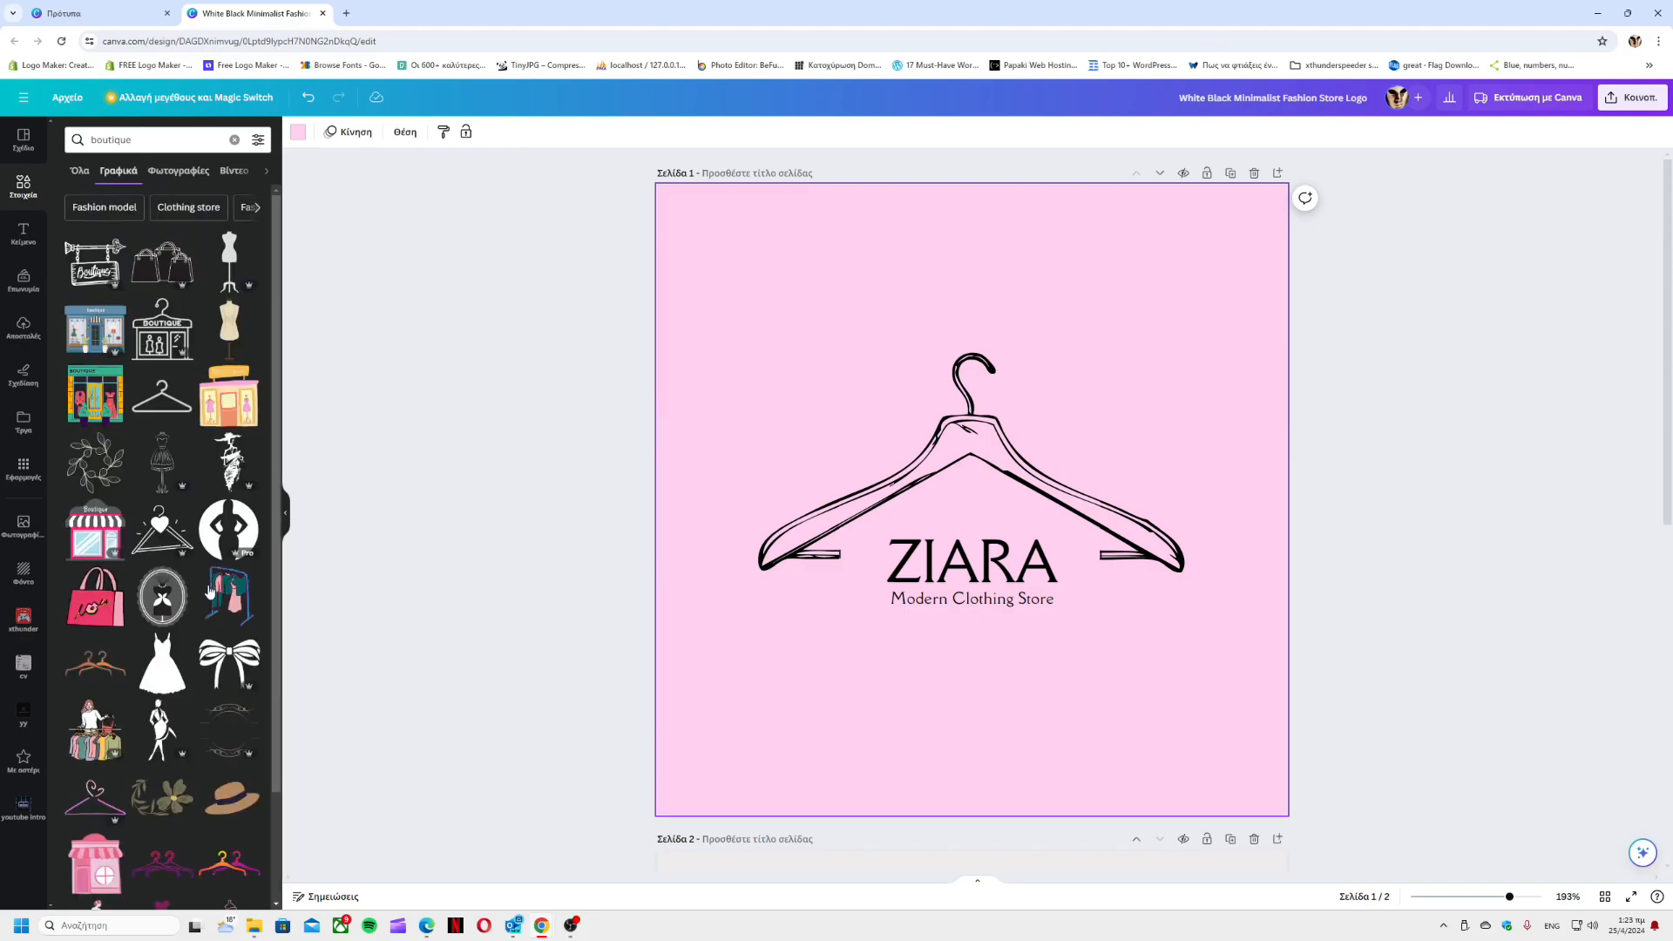
{"action": "scroll", "coordinate": [1194, 645], "scroll_direction": "down", "scroll_amount": 3}
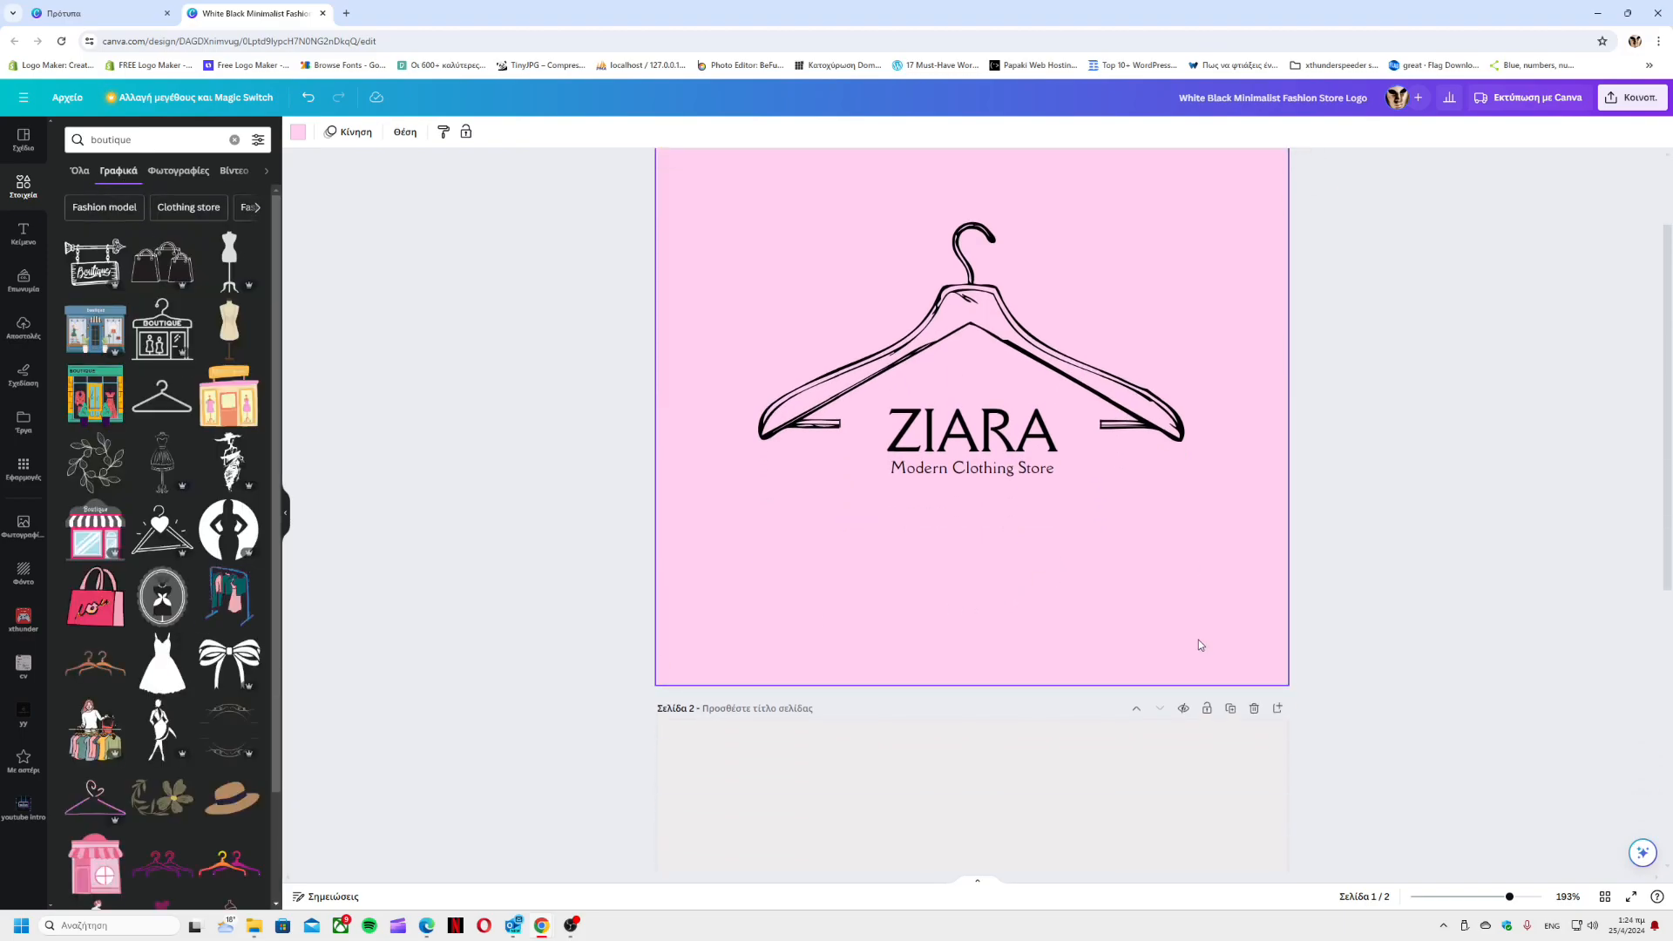
{"action": "scroll", "coordinate": [1139, 560], "scroll_direction": "up", "scroll_amount": 2}
{"action": "scroll", "coordinate": [1140, 559], "scroll_direction": "down", "scroll_amount": 2}
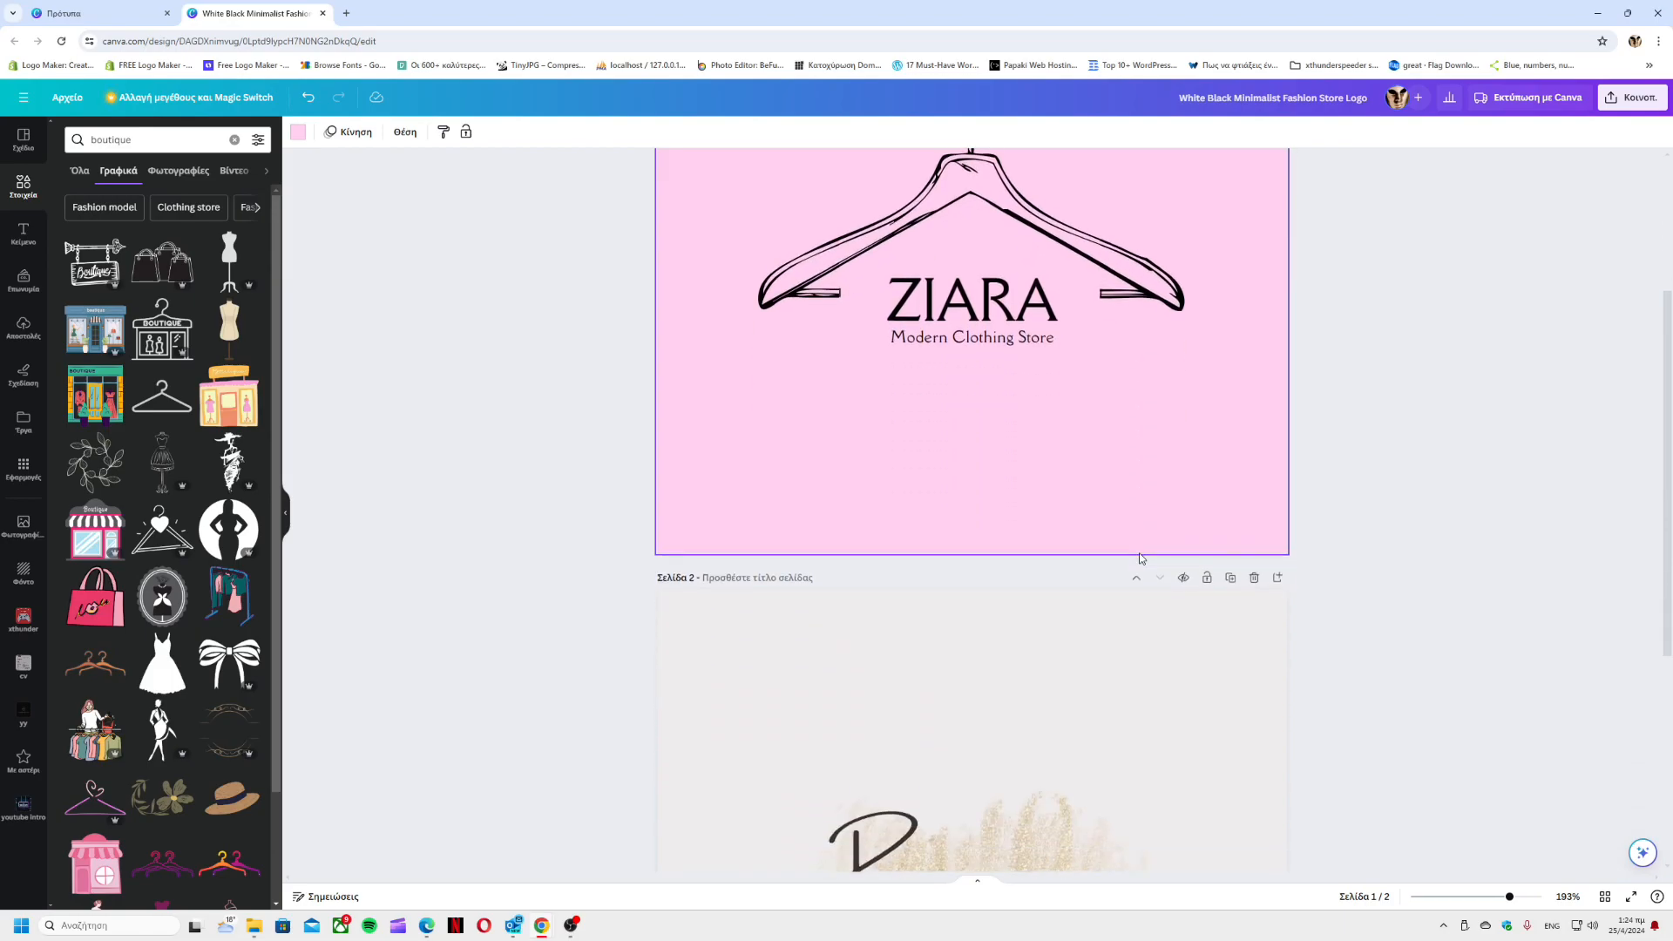
{"action": "scroll", "coordinate": [1124, 540], "scroll_direction": "up", "scroll_amount": 3}
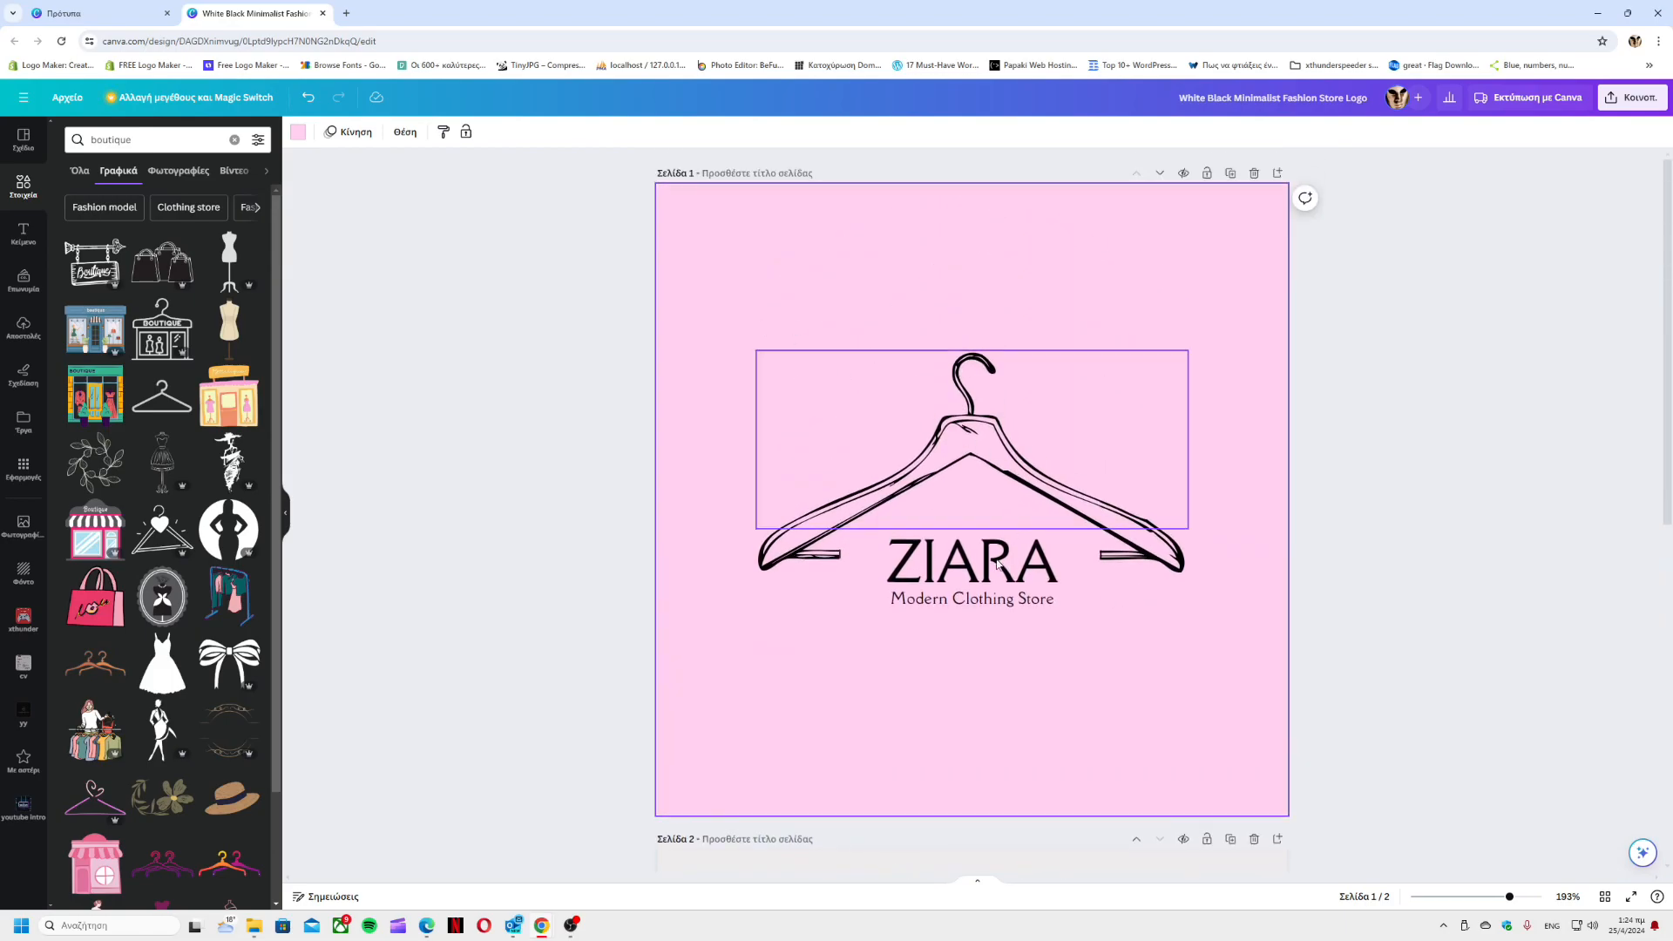
- Replace the script title "Brigitte" on page 2 with "Ziara"
{"action": "scroll", "coordinate": [1176, 597], "scroll_direction": "down", "scroll_amount": 3}
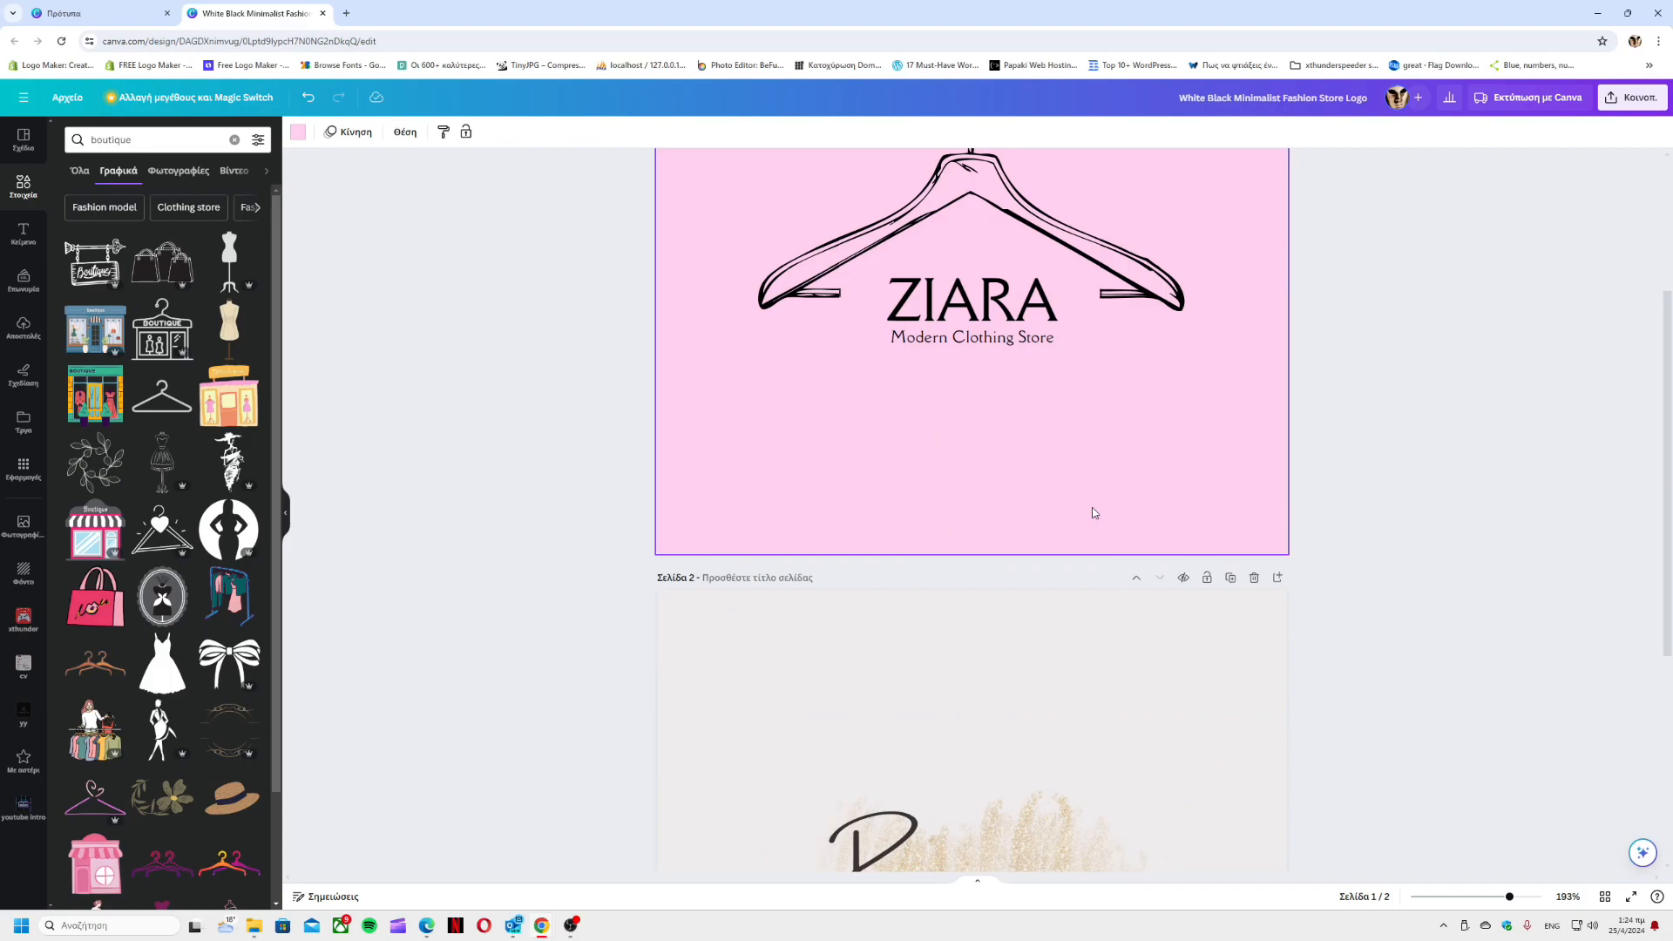
{"action": "scroll", "coordinate": [1094, 514], "scroll_direction": "down", "scroll_amount": 2}
{"action": "scroll", "coordinate": [1093, 514], "scroll_direction": "down", "scroll_amount": 2}
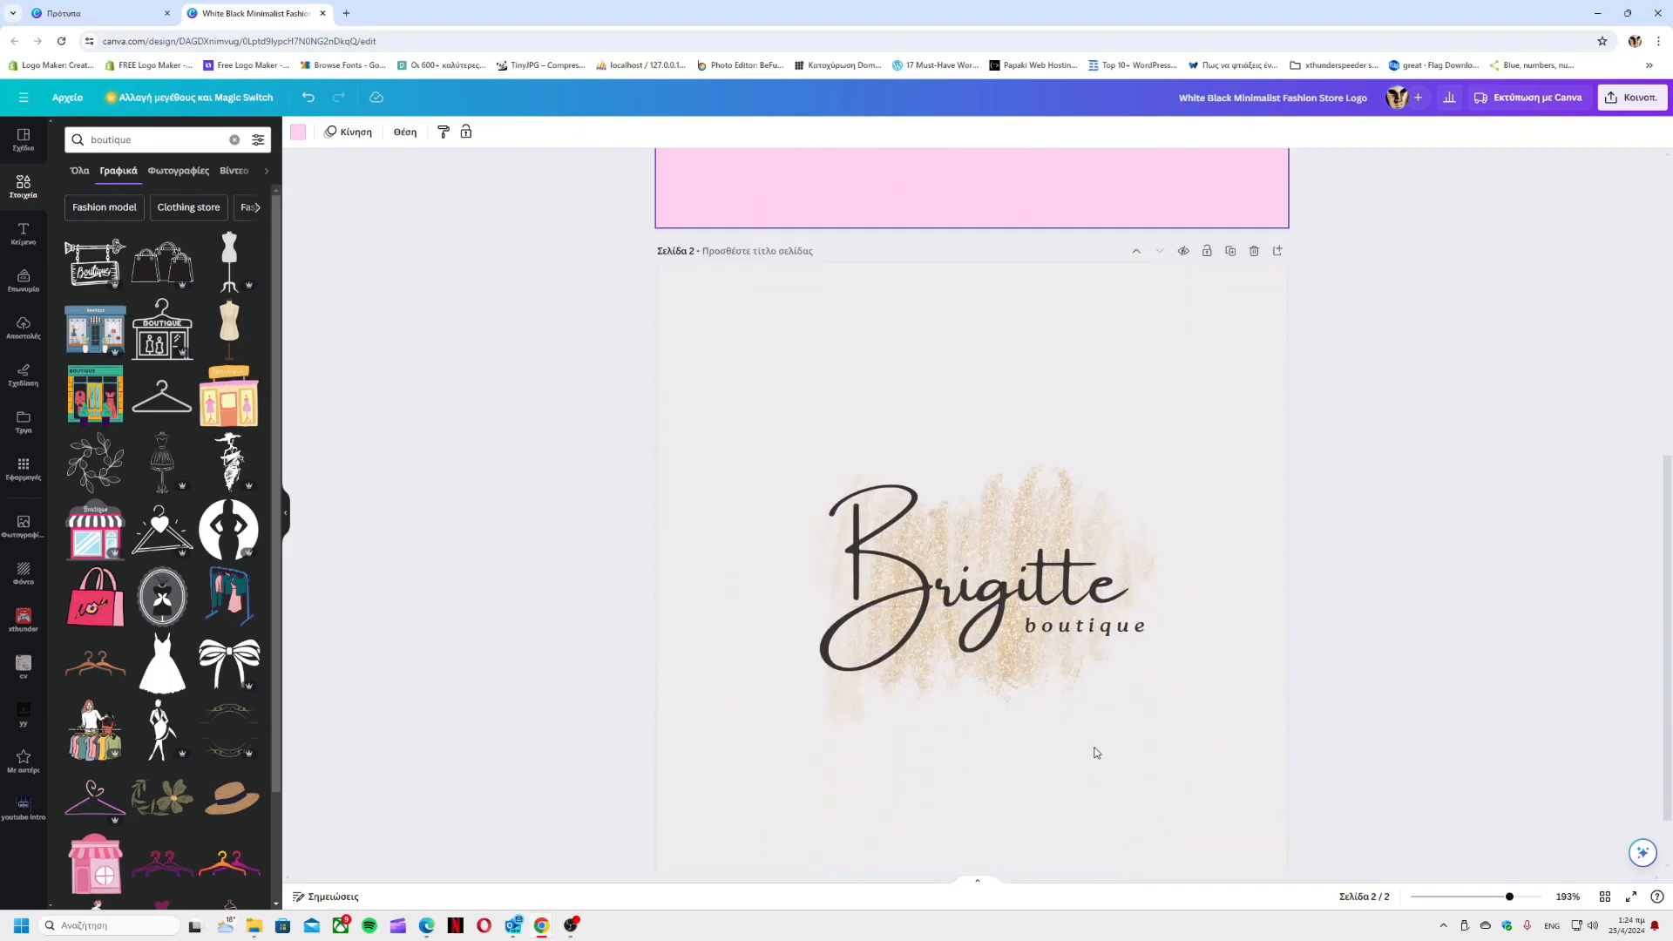
{"action": "left_click", "coordinate": [986, 597]}
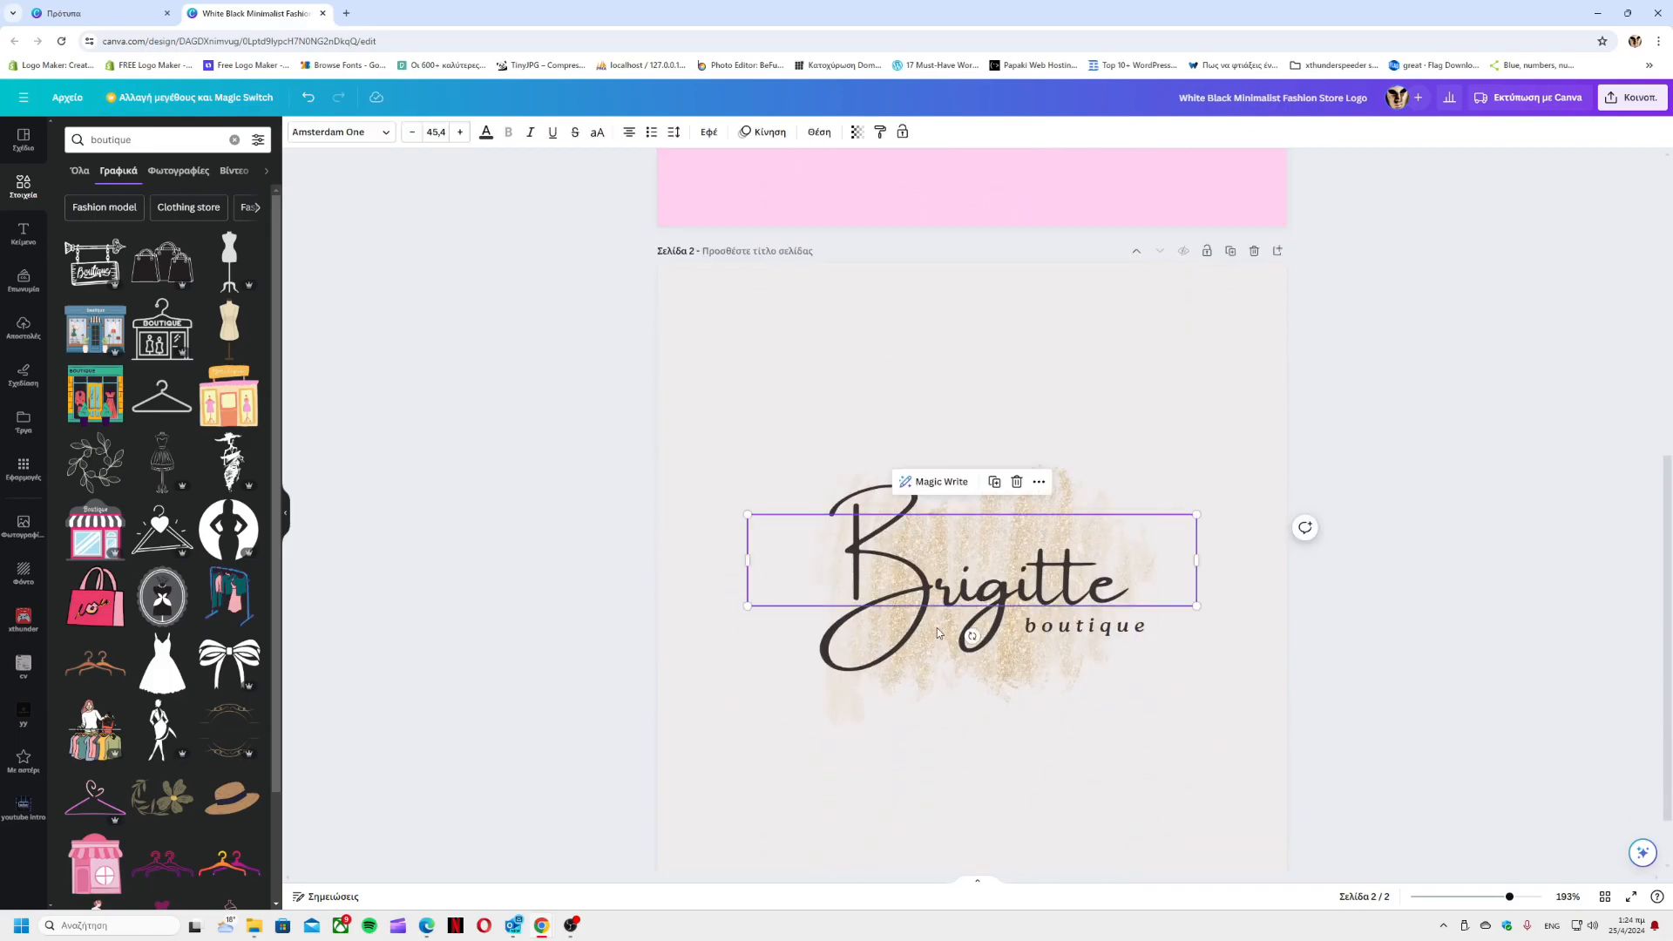
{"action": "double_click", "coordinate": [878, 653]}
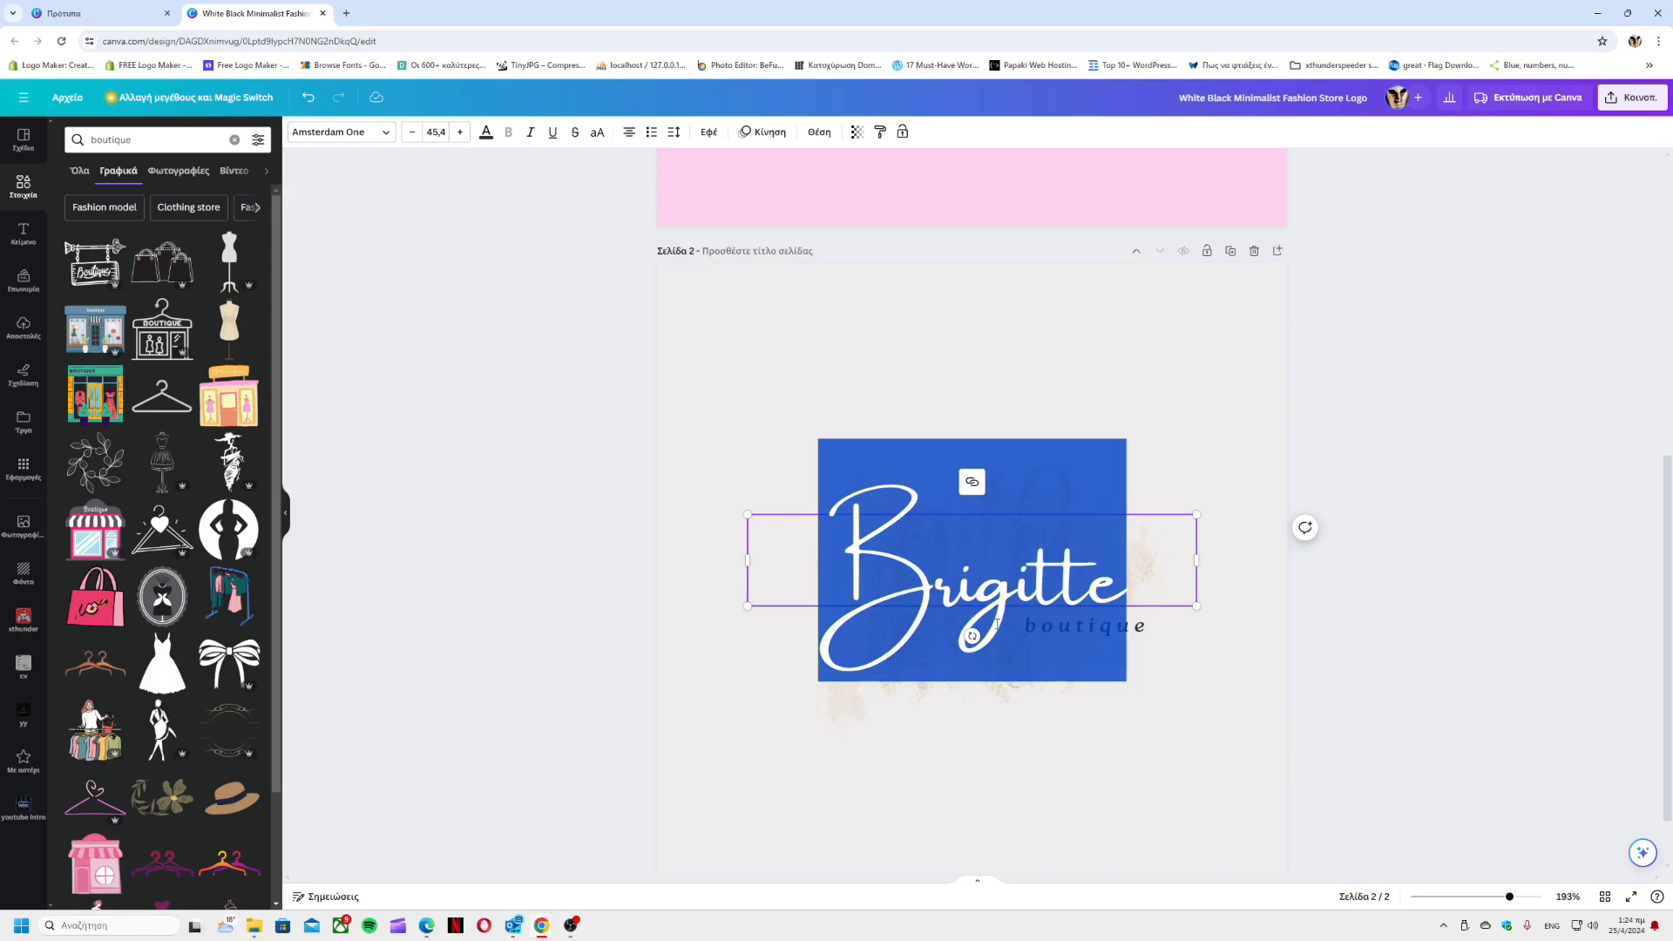
{"action": "key", "text": "BackSpace"}
{"action": "type", "text": "k"}
{"action": "key", "text": "BackSpace"}
{"action": "type", "text": "sd"}
{"action": "key", "text": "BackSpace"}
{"action": "key", "text": "BackSpace"}
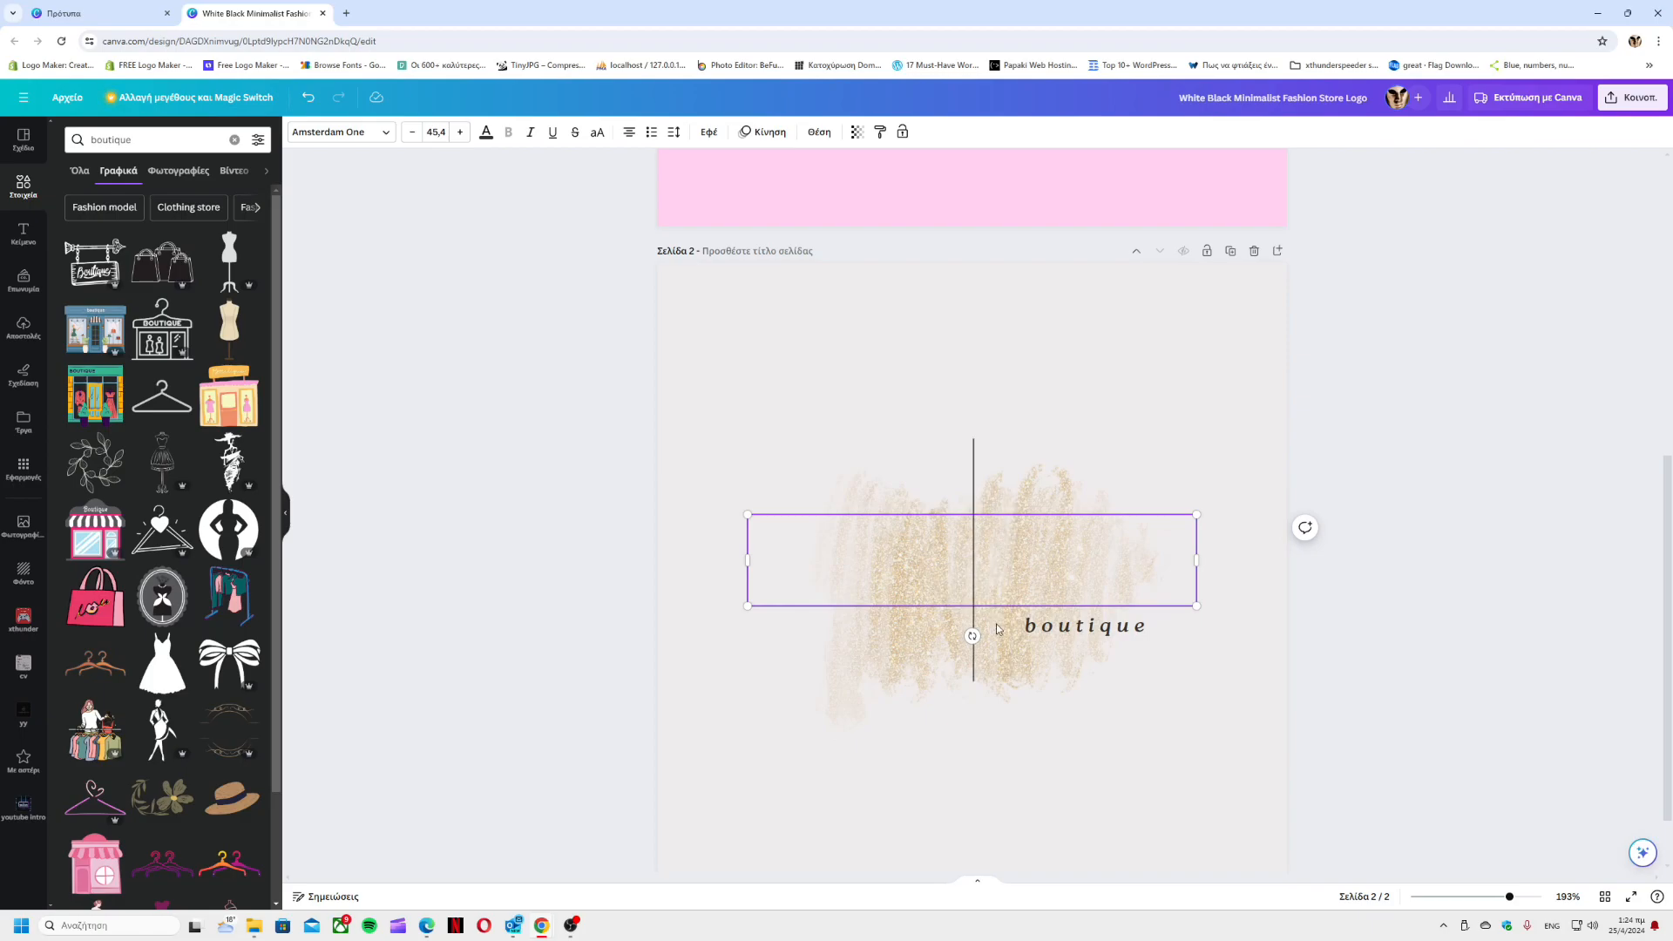
{"action": "type", "text": "Ziara"}
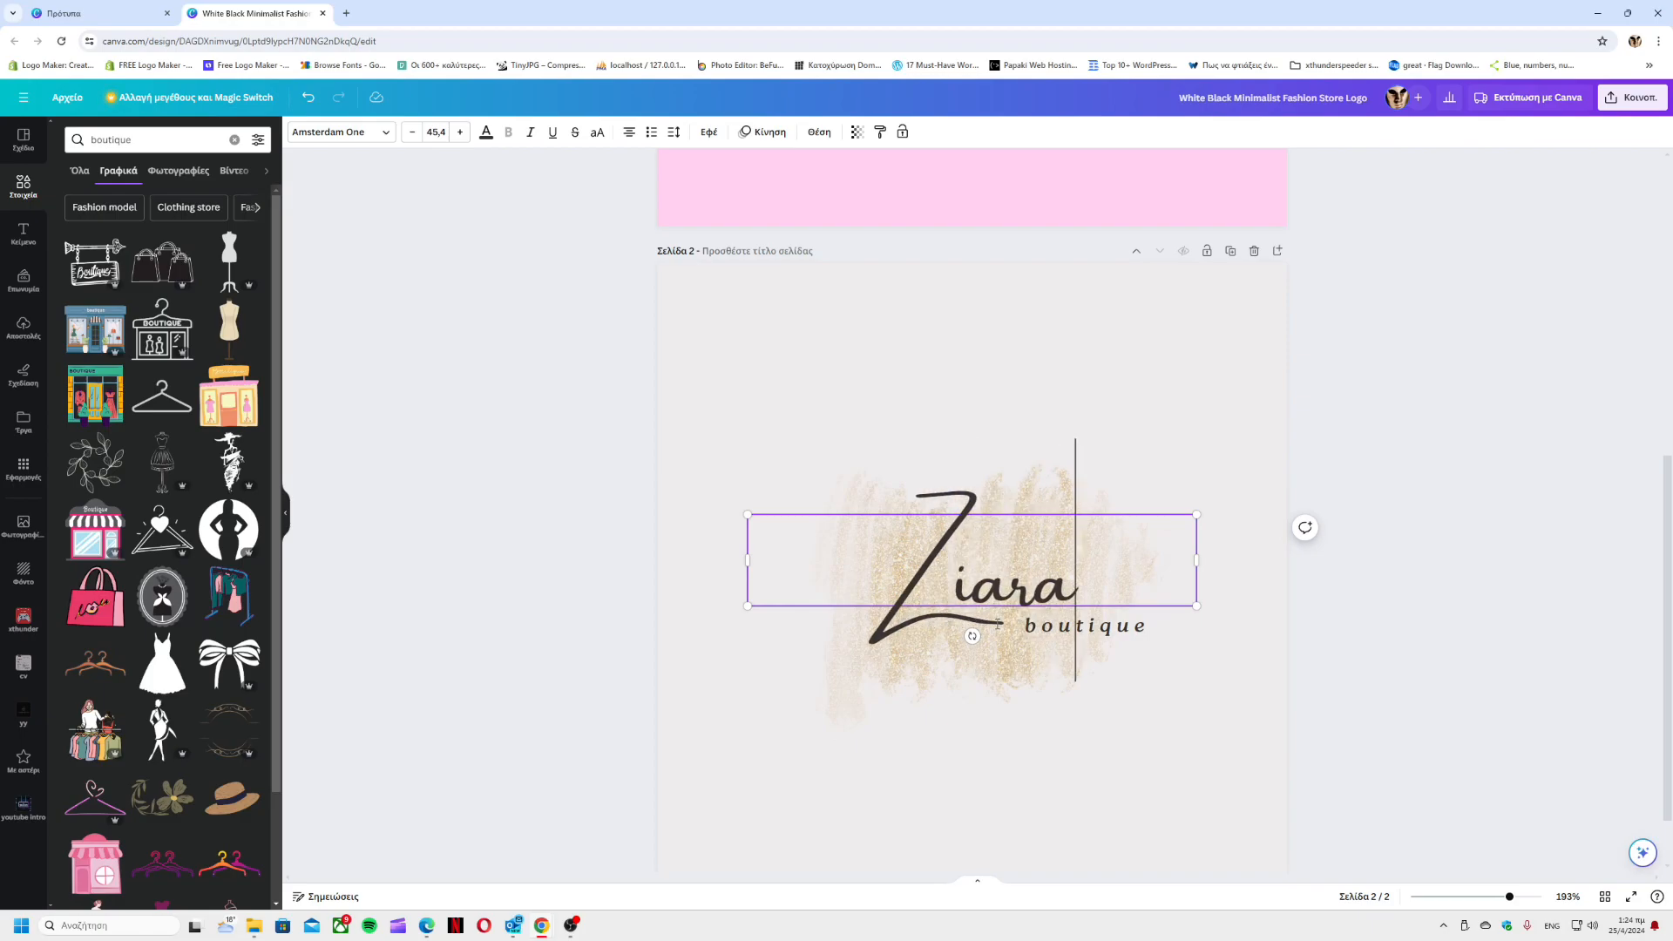
{"action": "left_click", "coordinate": [1224, 447]}
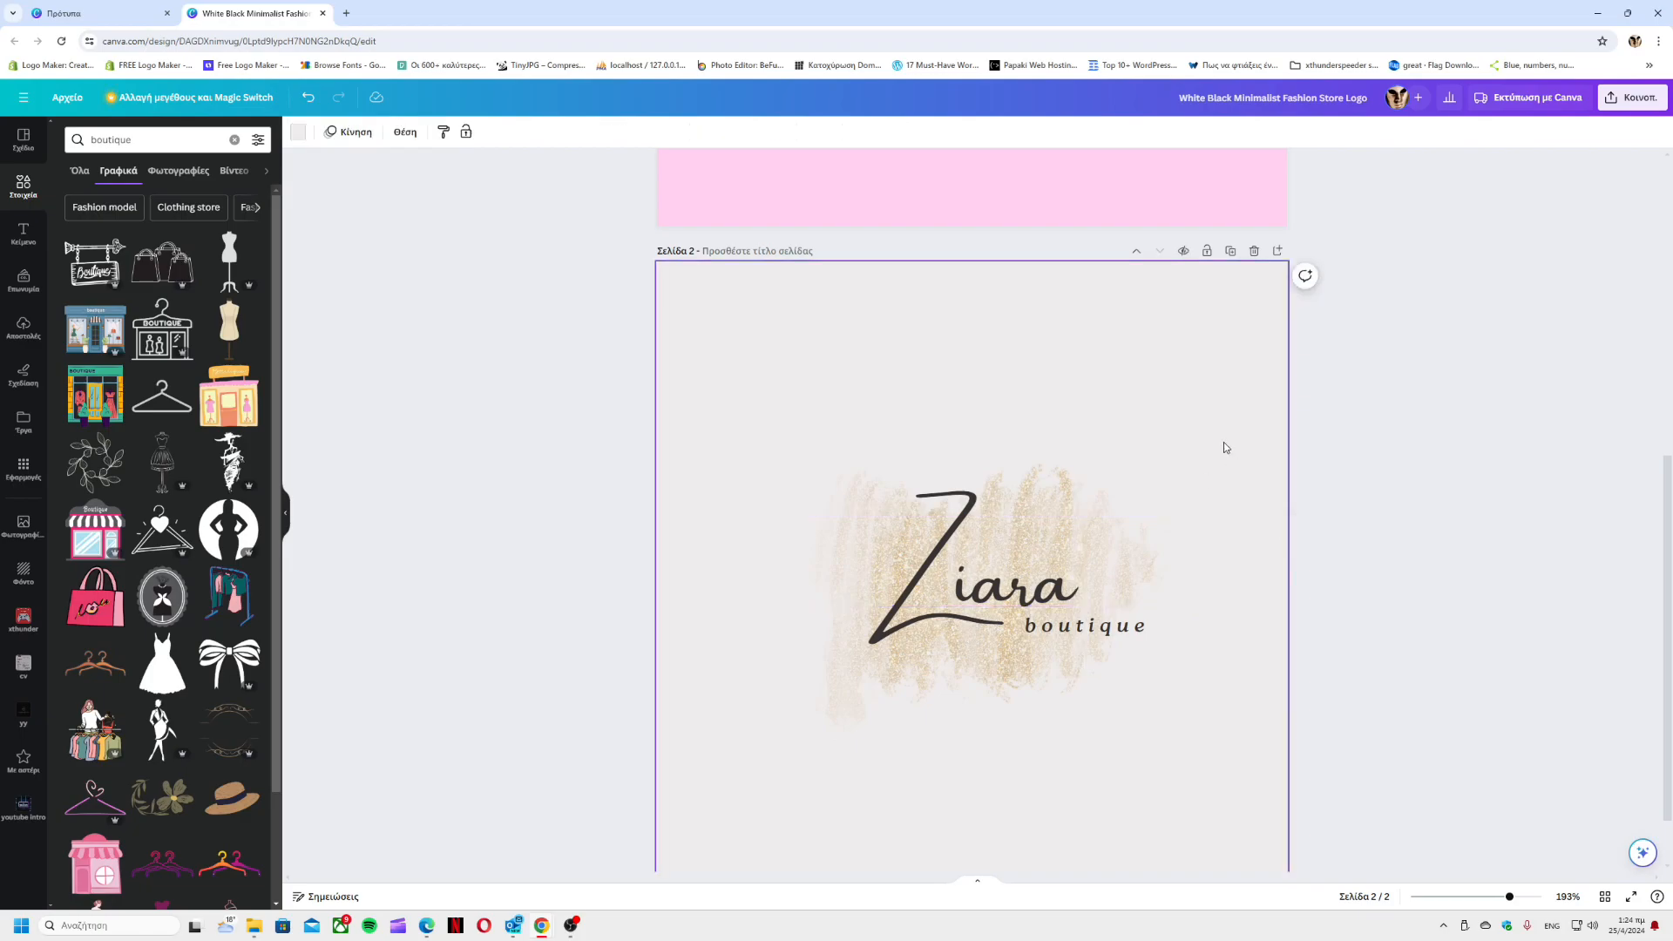
- Try a solid turquoise blue and a solid yellow background on page 2, and undo both colour changes
{"action": "scroll", "coordinate": [1305, 569], "scroll_direction": "down", "scroll_amount": 1}
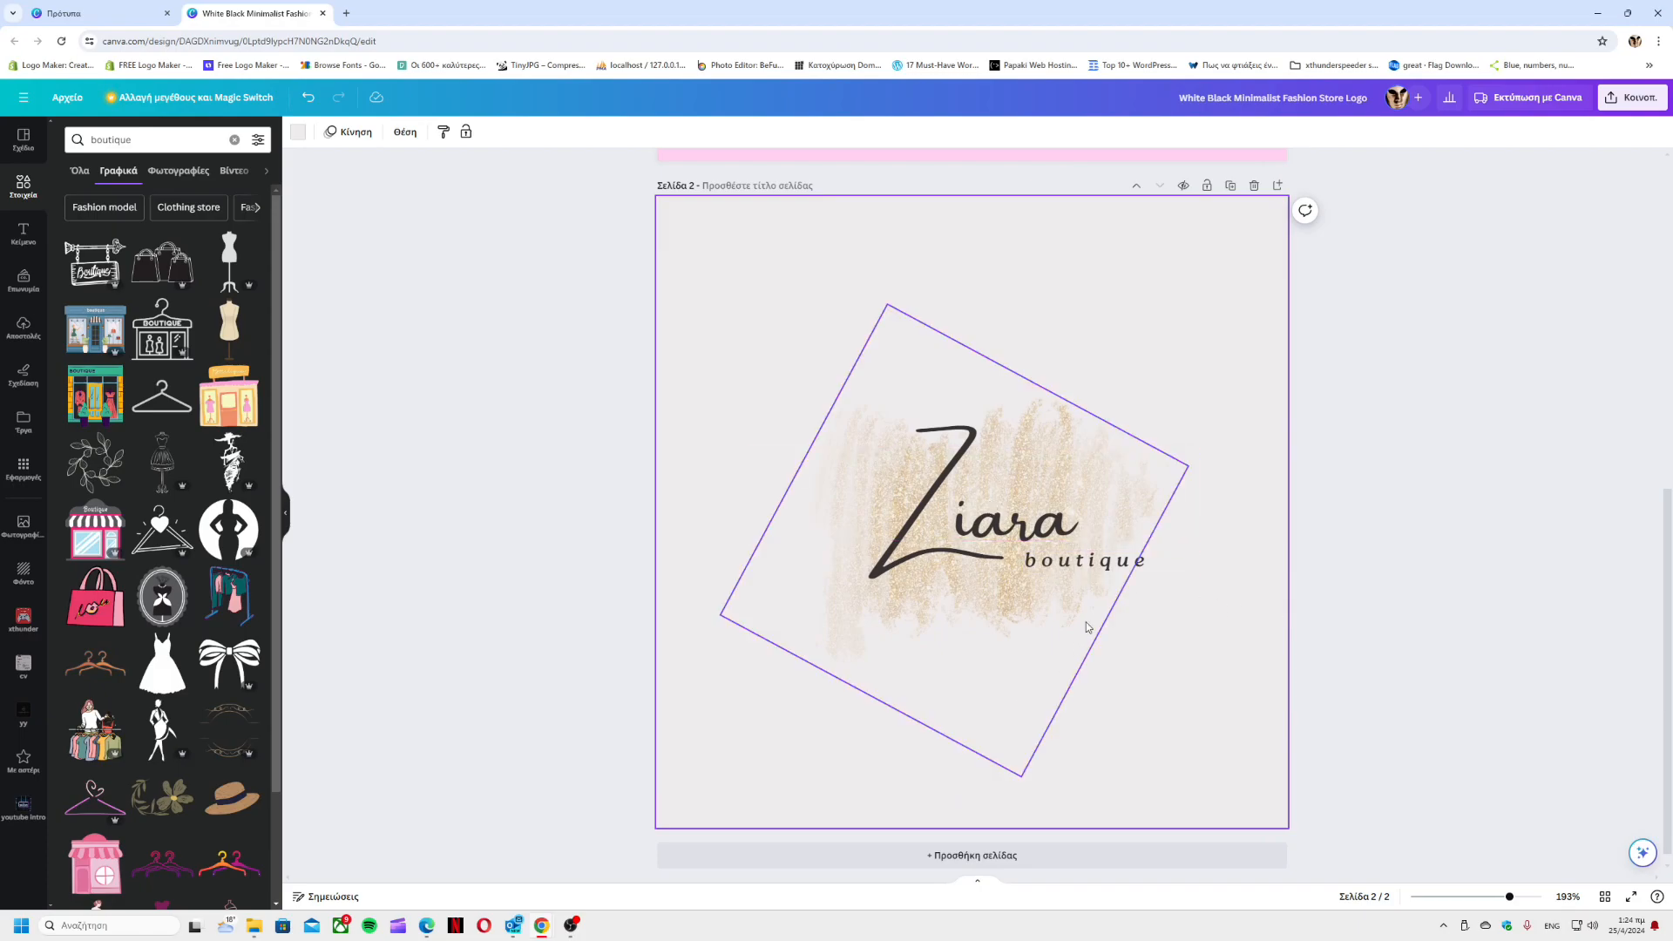
{"action": "scroll", "coordinate": [725, 367], "scroll_direction": "up", "scroll_amount": 1}
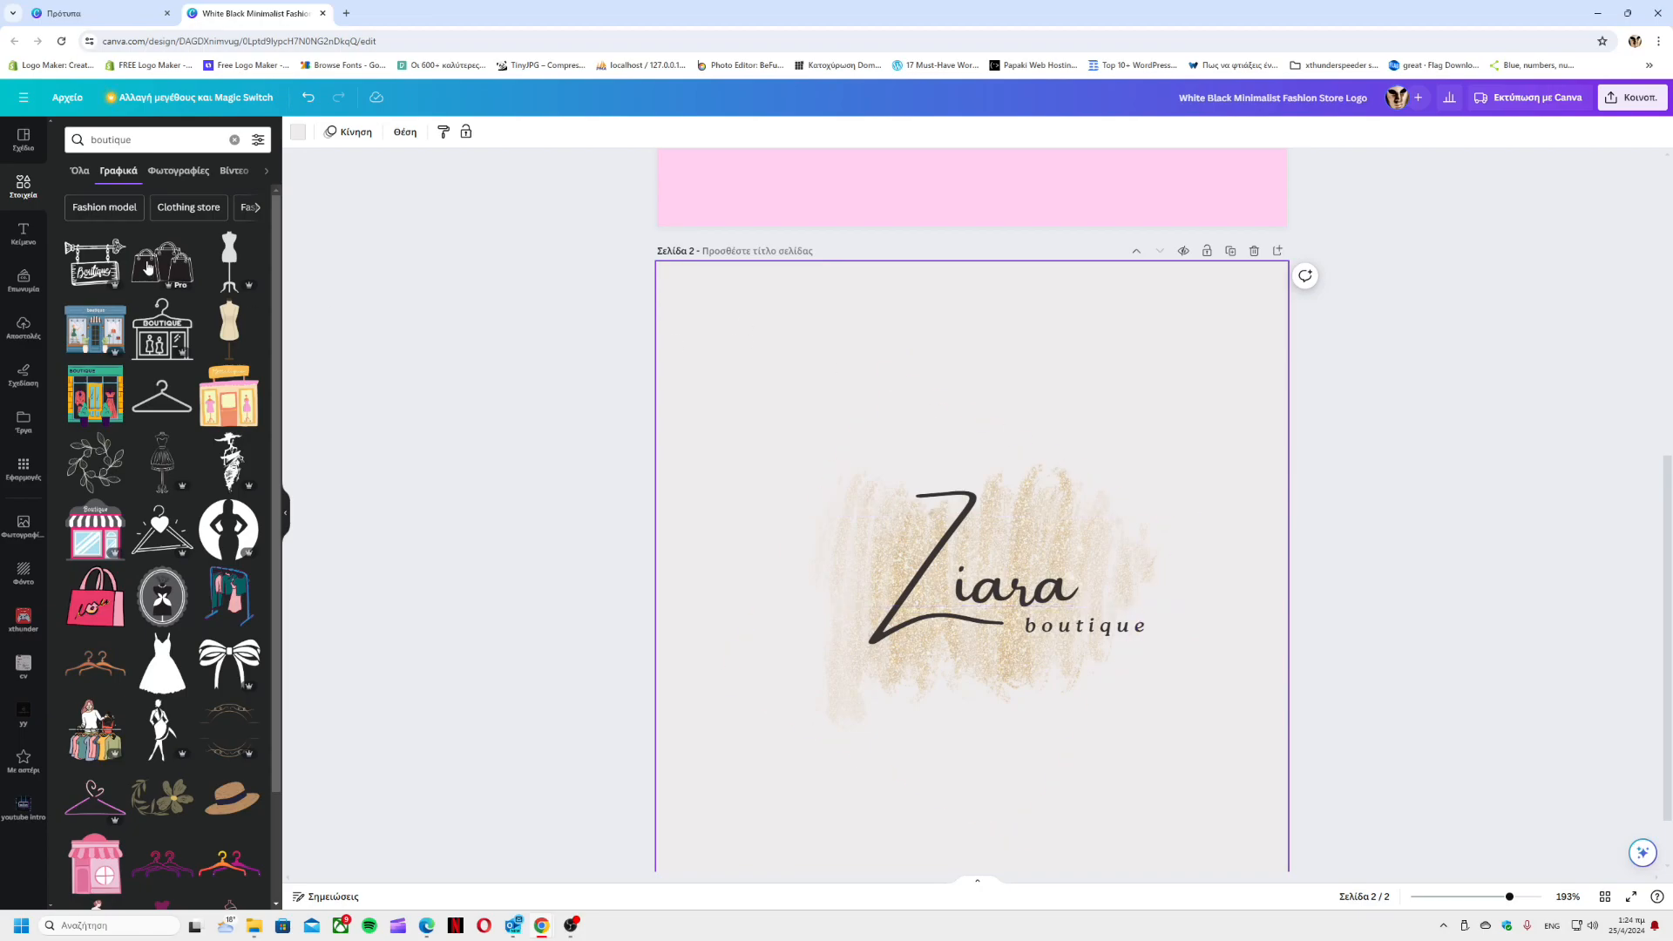
{"action": "left_click", "coordinate": [299, 132]}
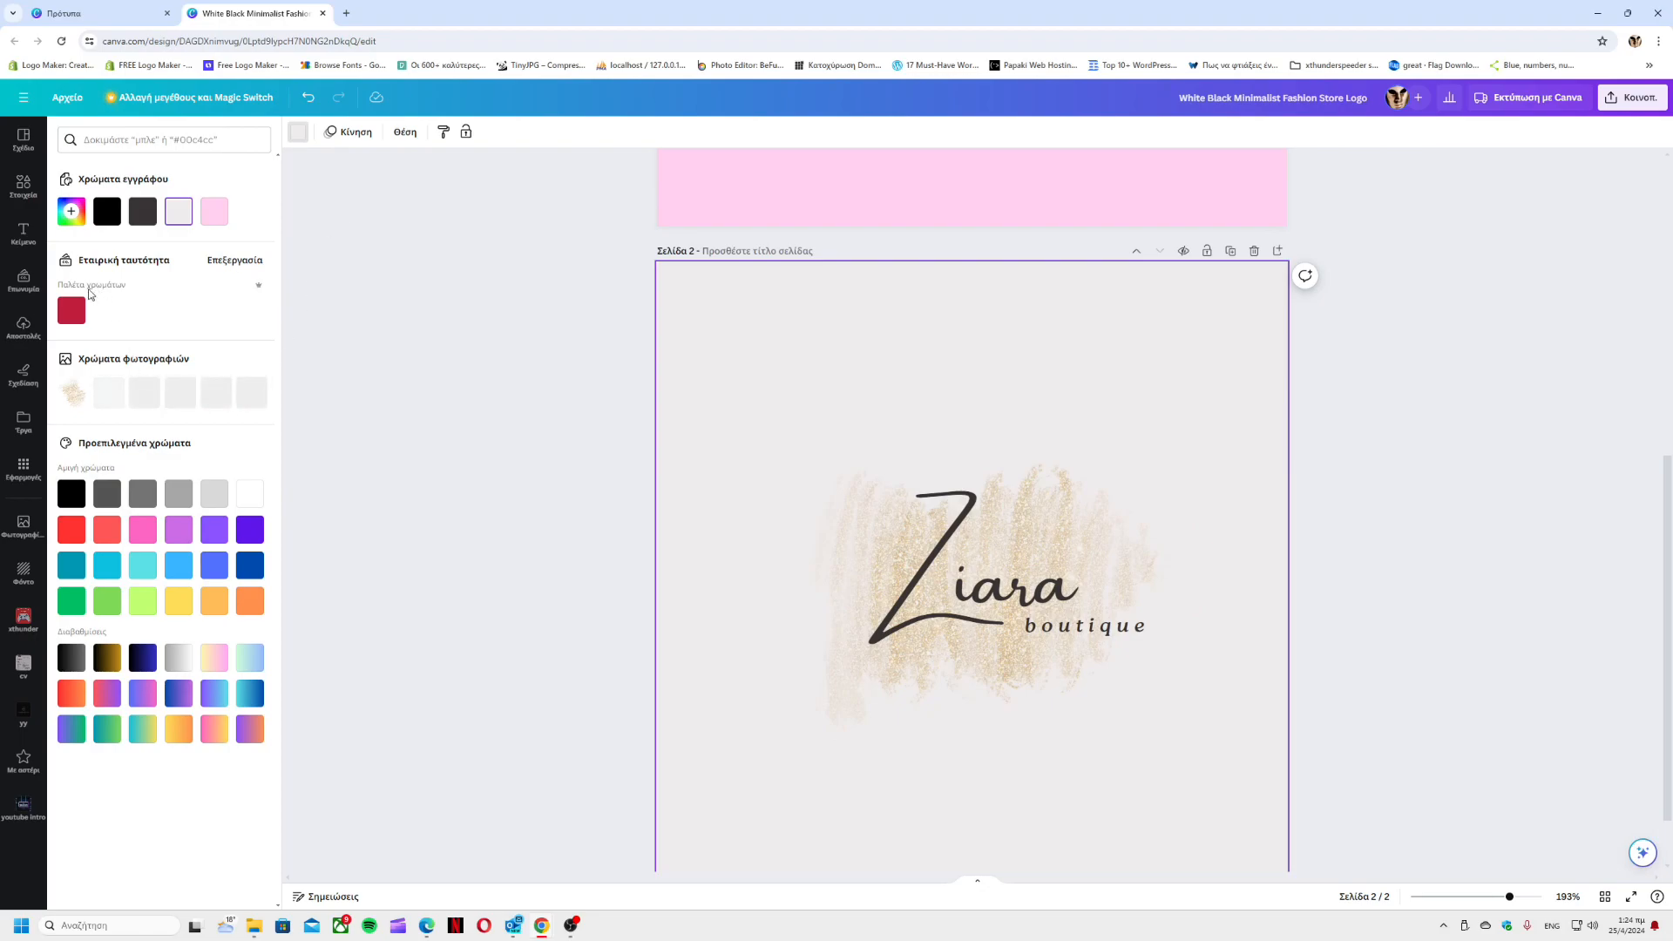
{"action": "left_click", "coordinate": [108, 575]}
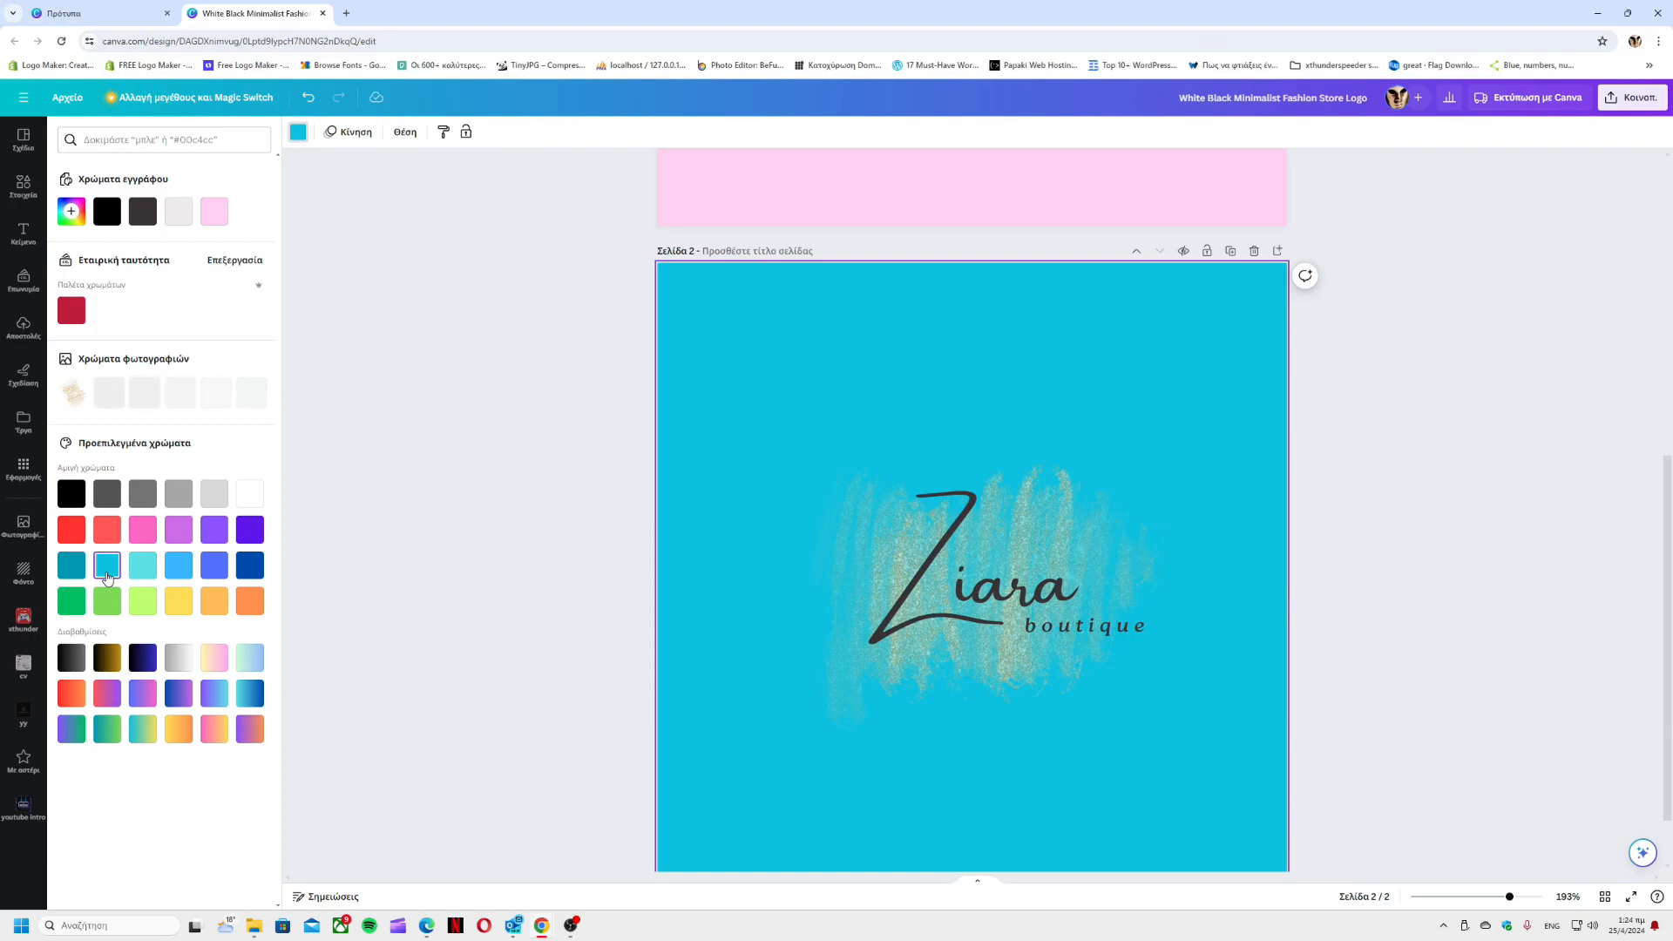
{"action": "left_click", "coordinate": [174, 610]}
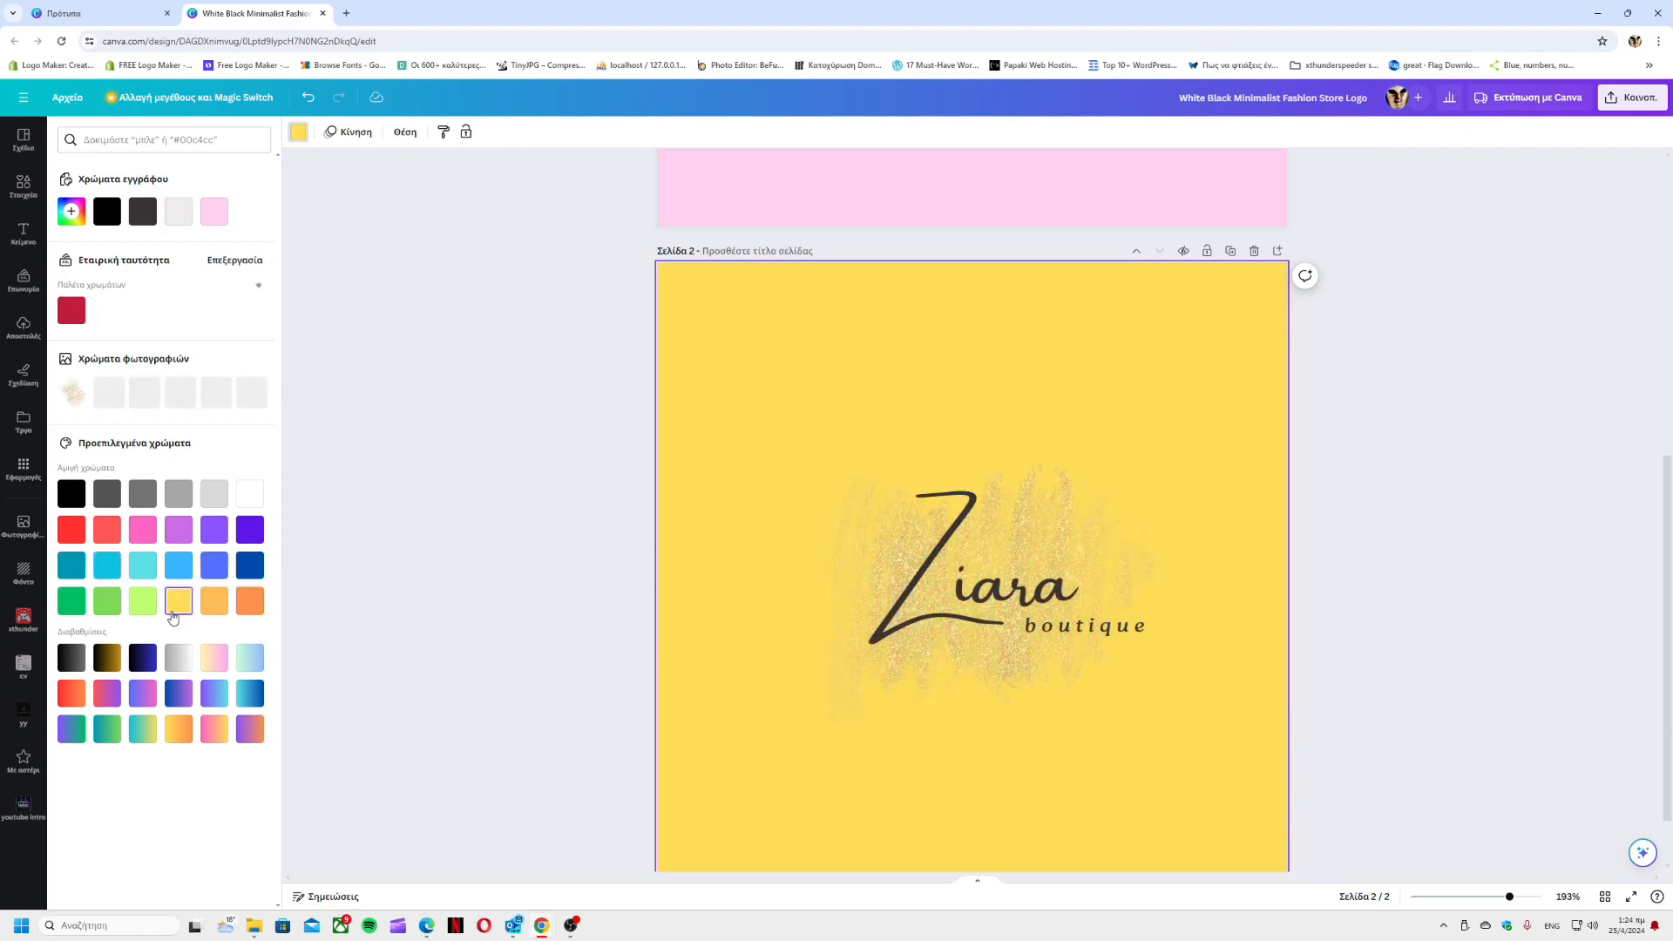
{"action": "left_click", "coordinate": [309, 99]}
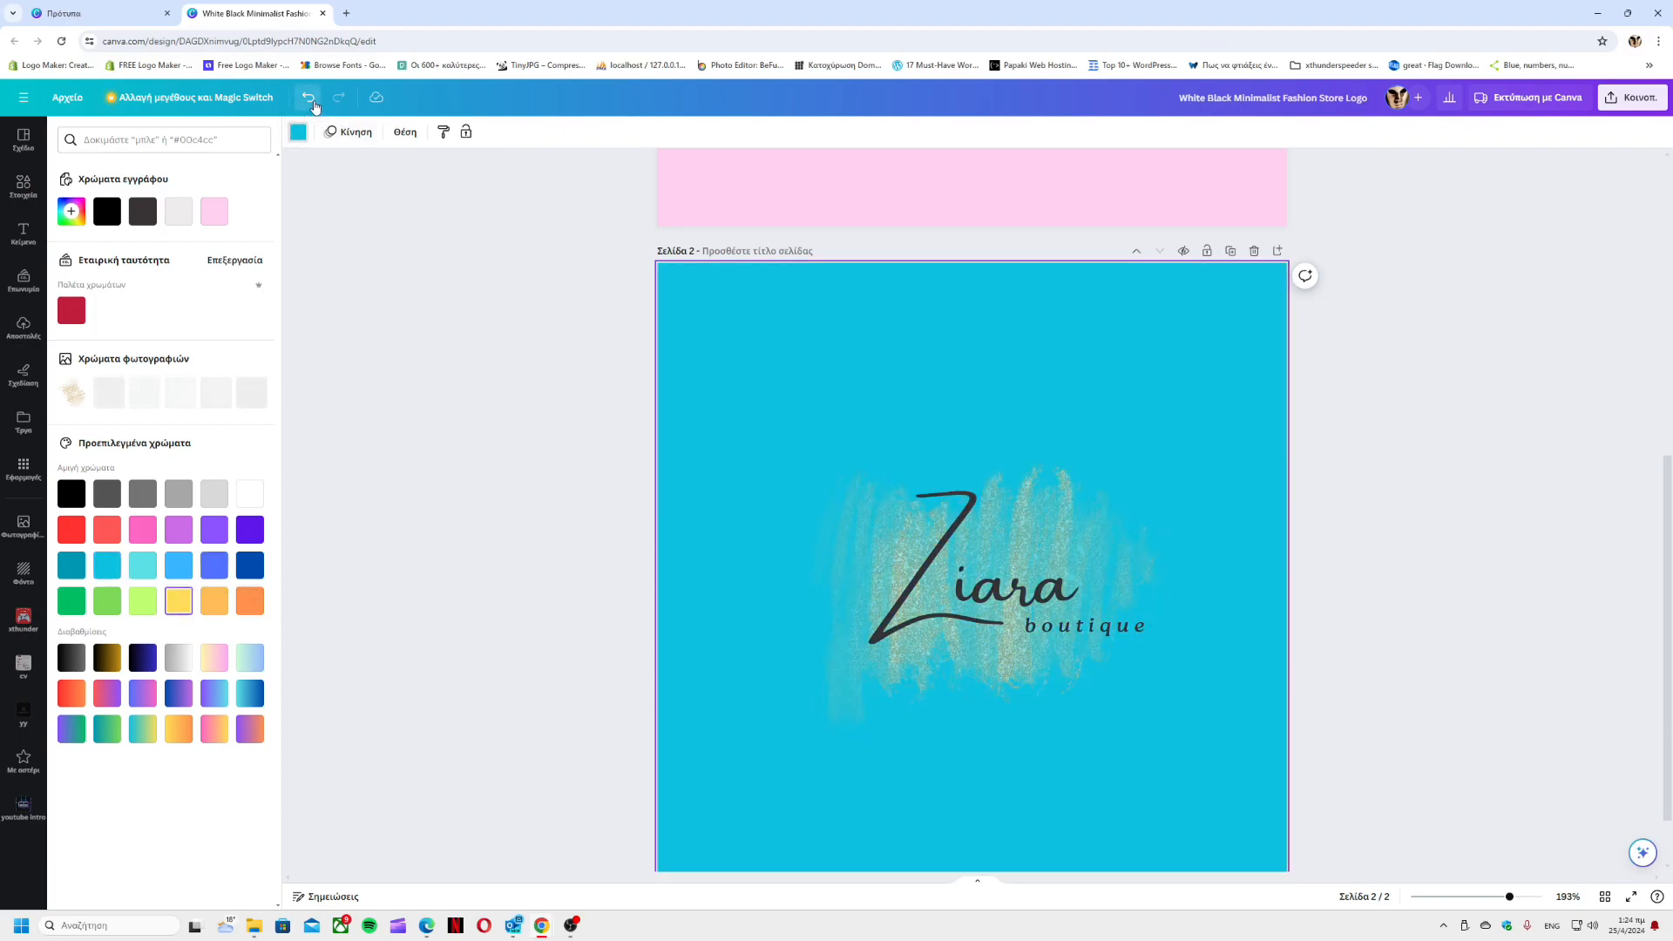
{"action": "left_click", "coordinate": [310, 99]}
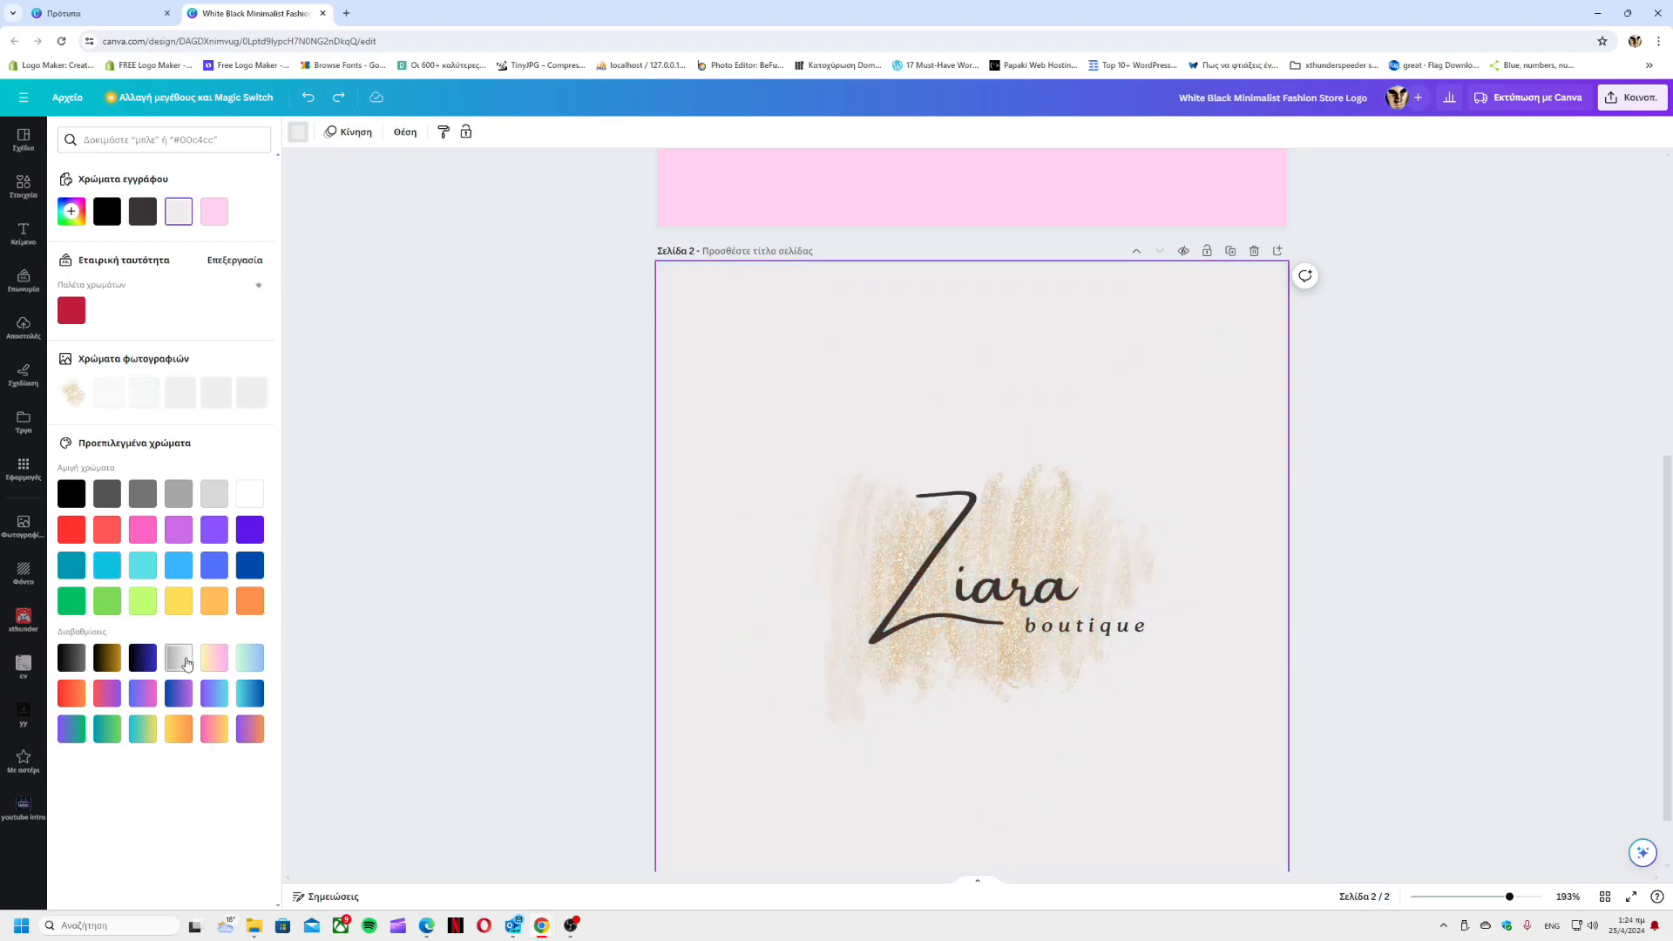
- Try grey-to-white, yellow-to-pink and green-to-blue gradient backgrounds on page 2, and undo all three changes
{"action": "left_click", "coordinate": [185, 663]}
{"action": "scroll", "coordinate": [1553, 544], "scroll_direction": "down", "scroll_amount": 1}
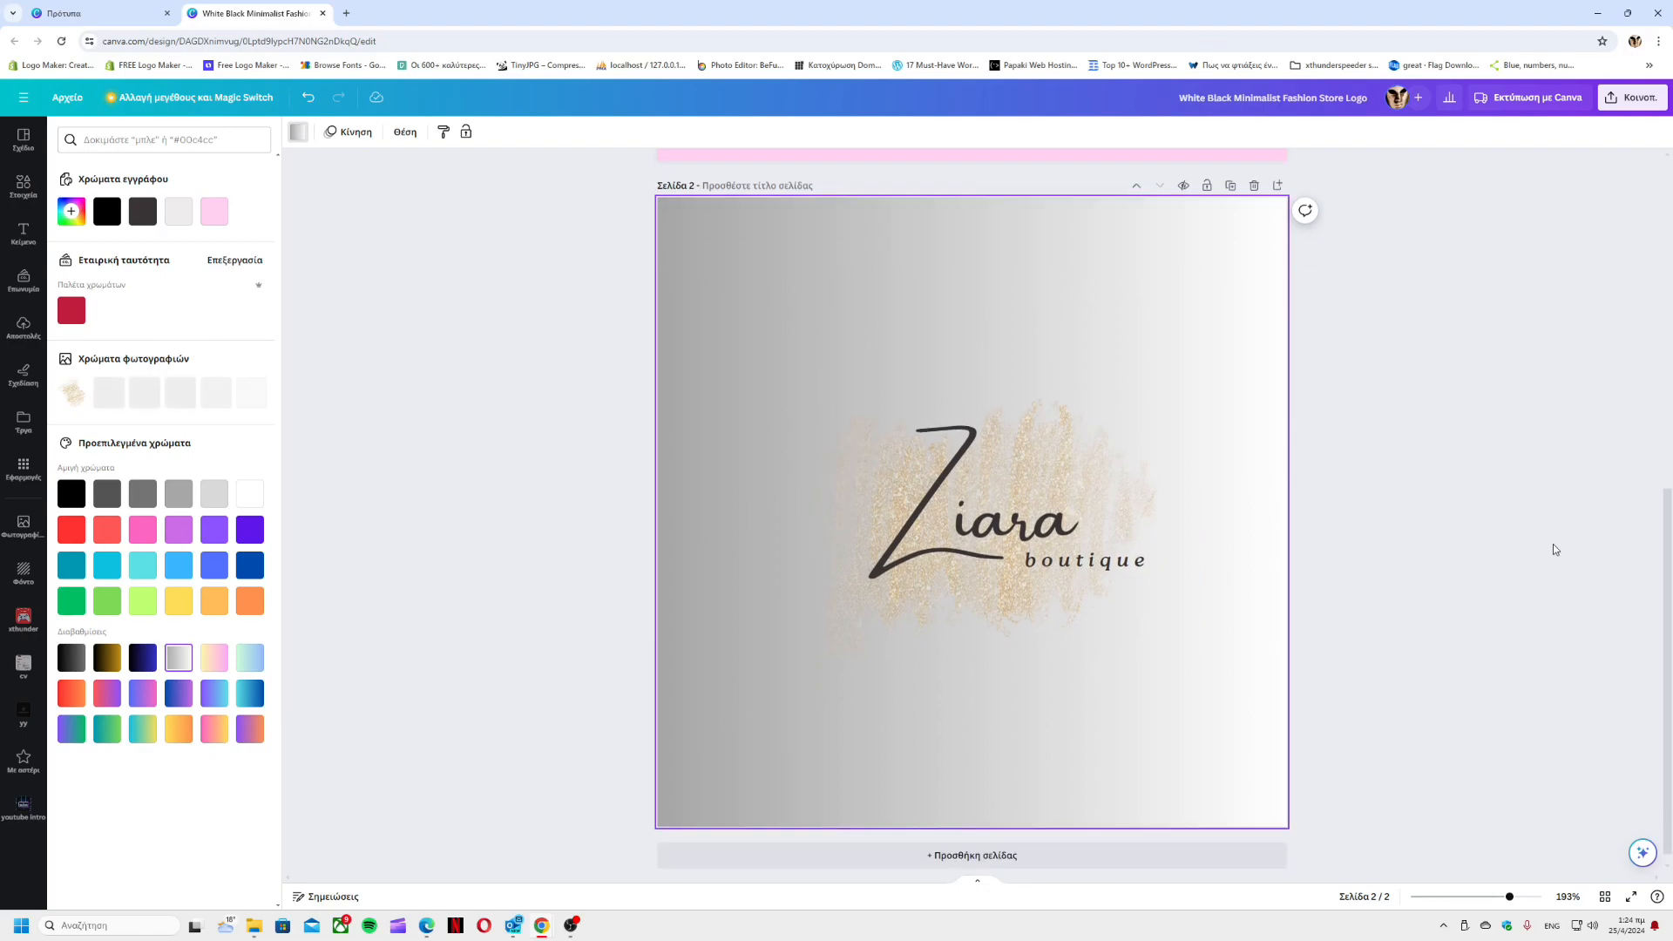
{"action": "scroll", "coordinate": [1553, 543], "scroll_direction": "down", "scroll_amount": 1}
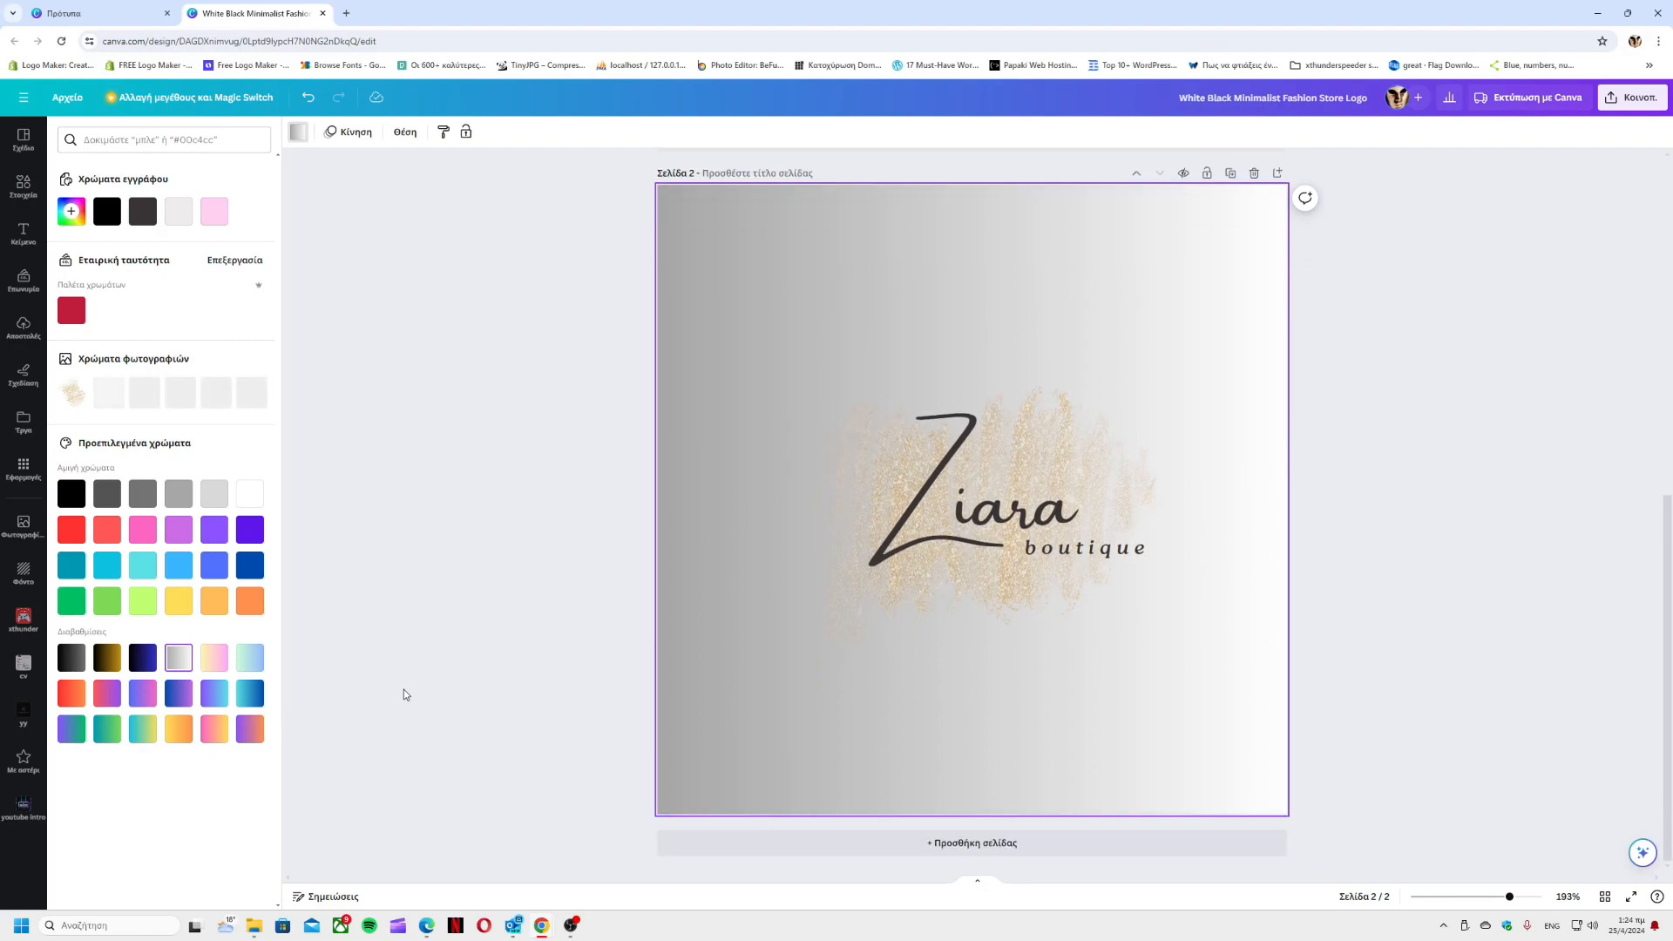
{"action": "left_click", "coordinate": [225, 667]}
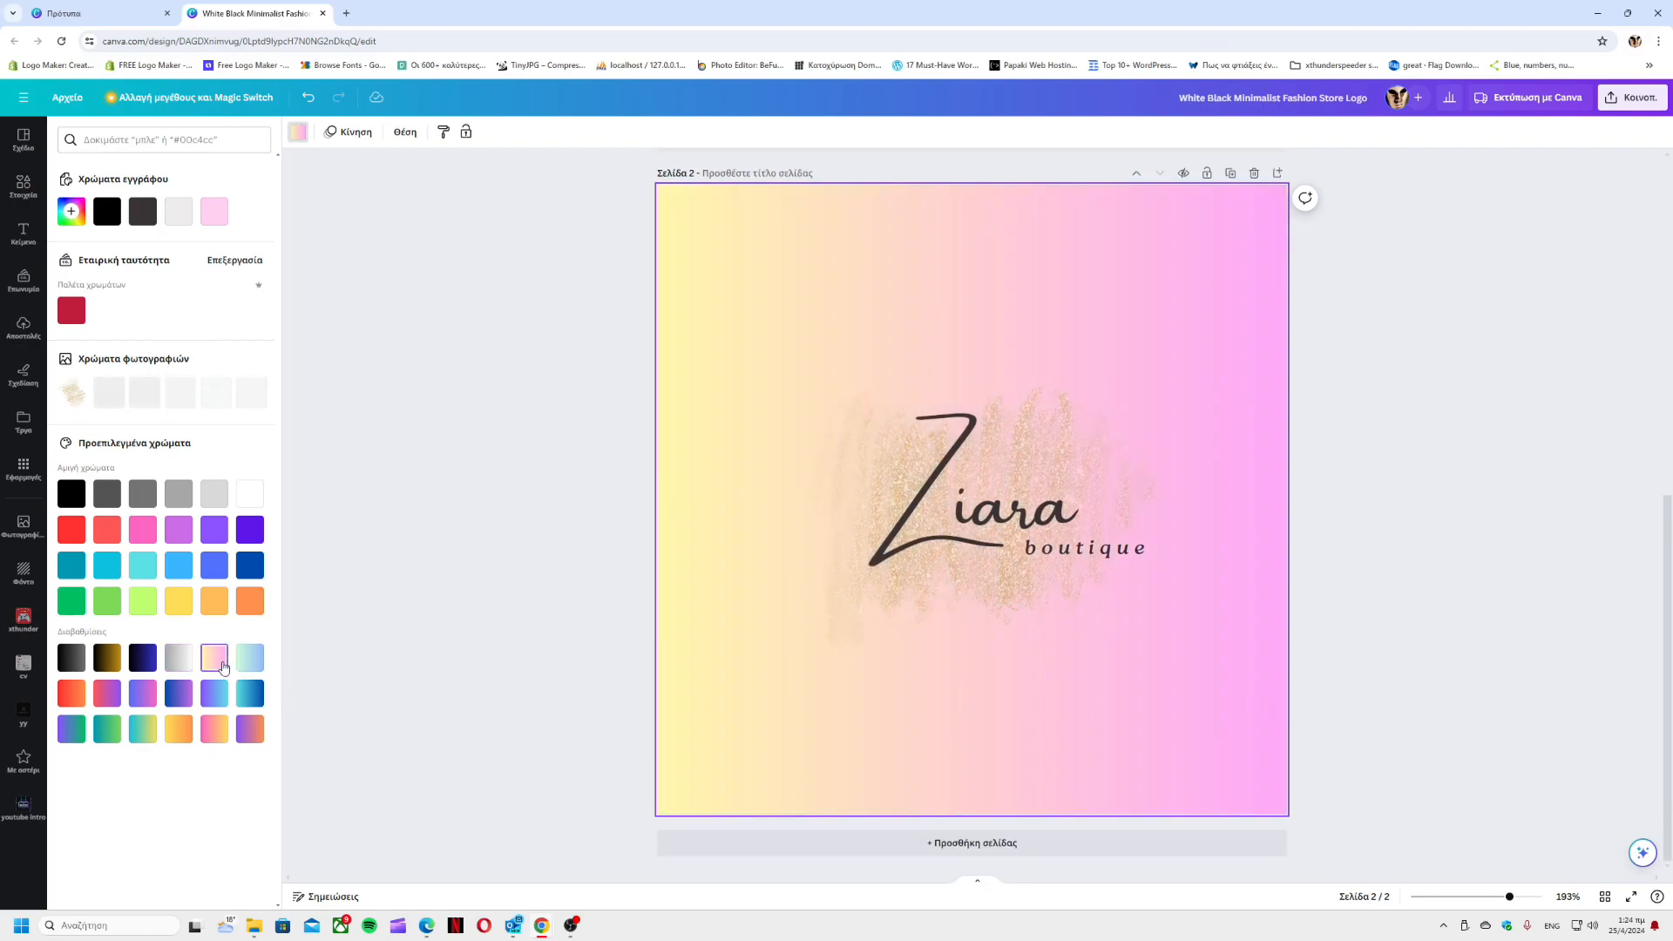
{"action": "scroll", "coordinate": [1101, 547], "scroll_direction": "up", "scroll_amount": 4}
{"action": "scroll", "coordinate": [1100, 547], "scroll_direction": "down", "scroll_amount": 4}
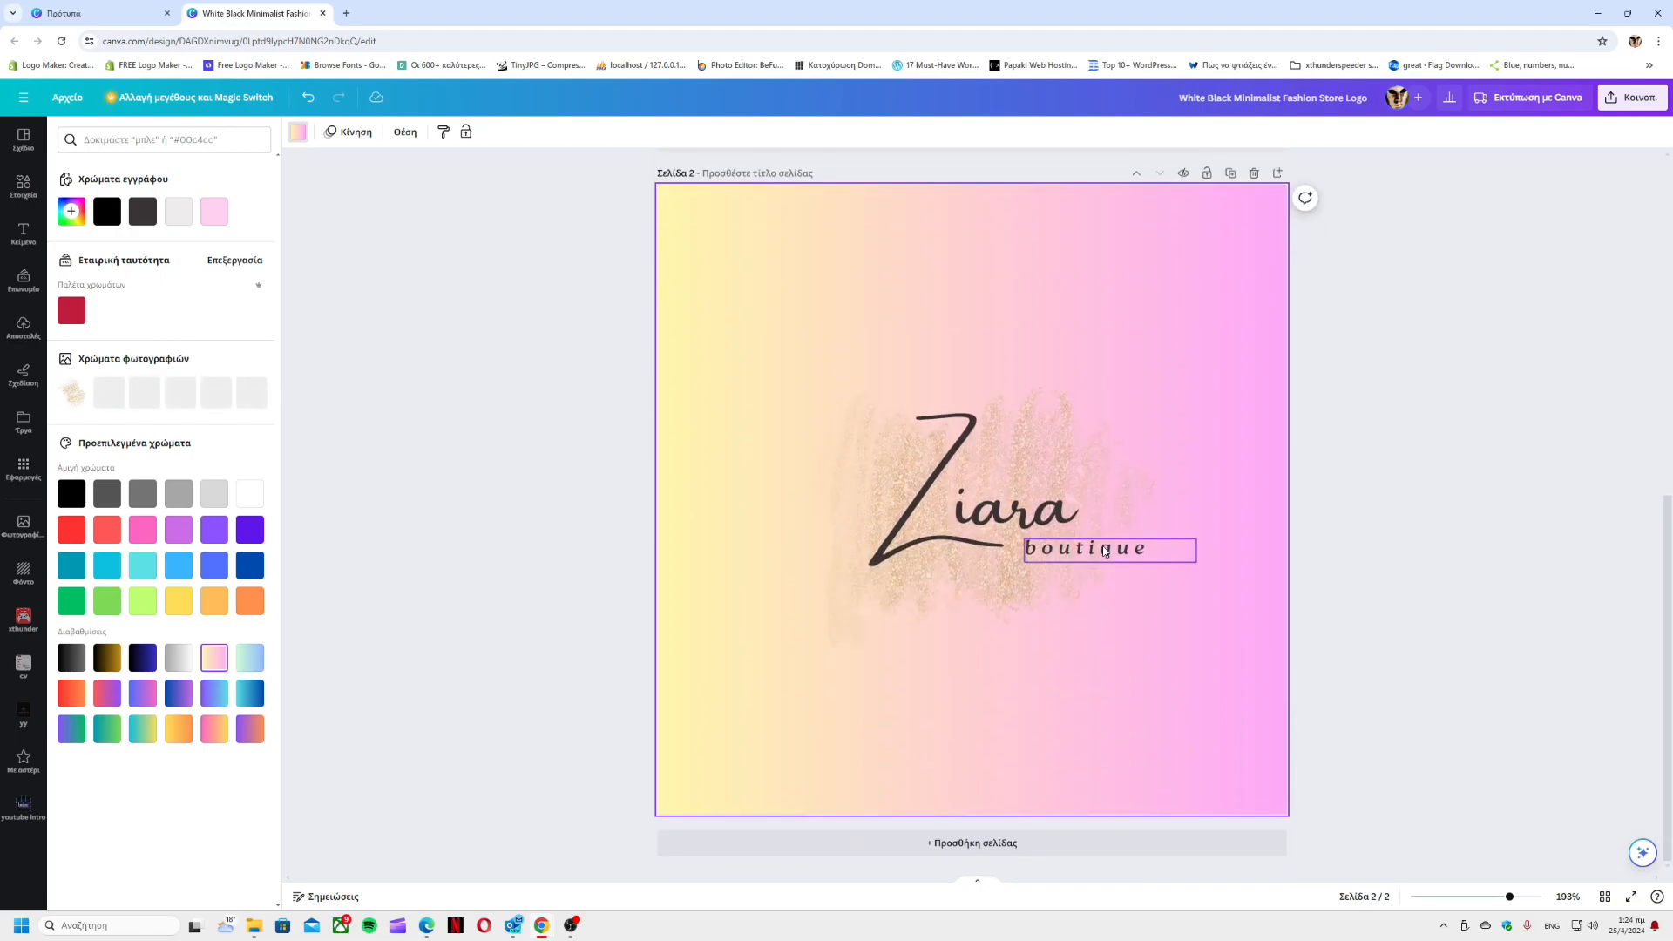
{"action": "left_click", "coordinate": [252, 664]}
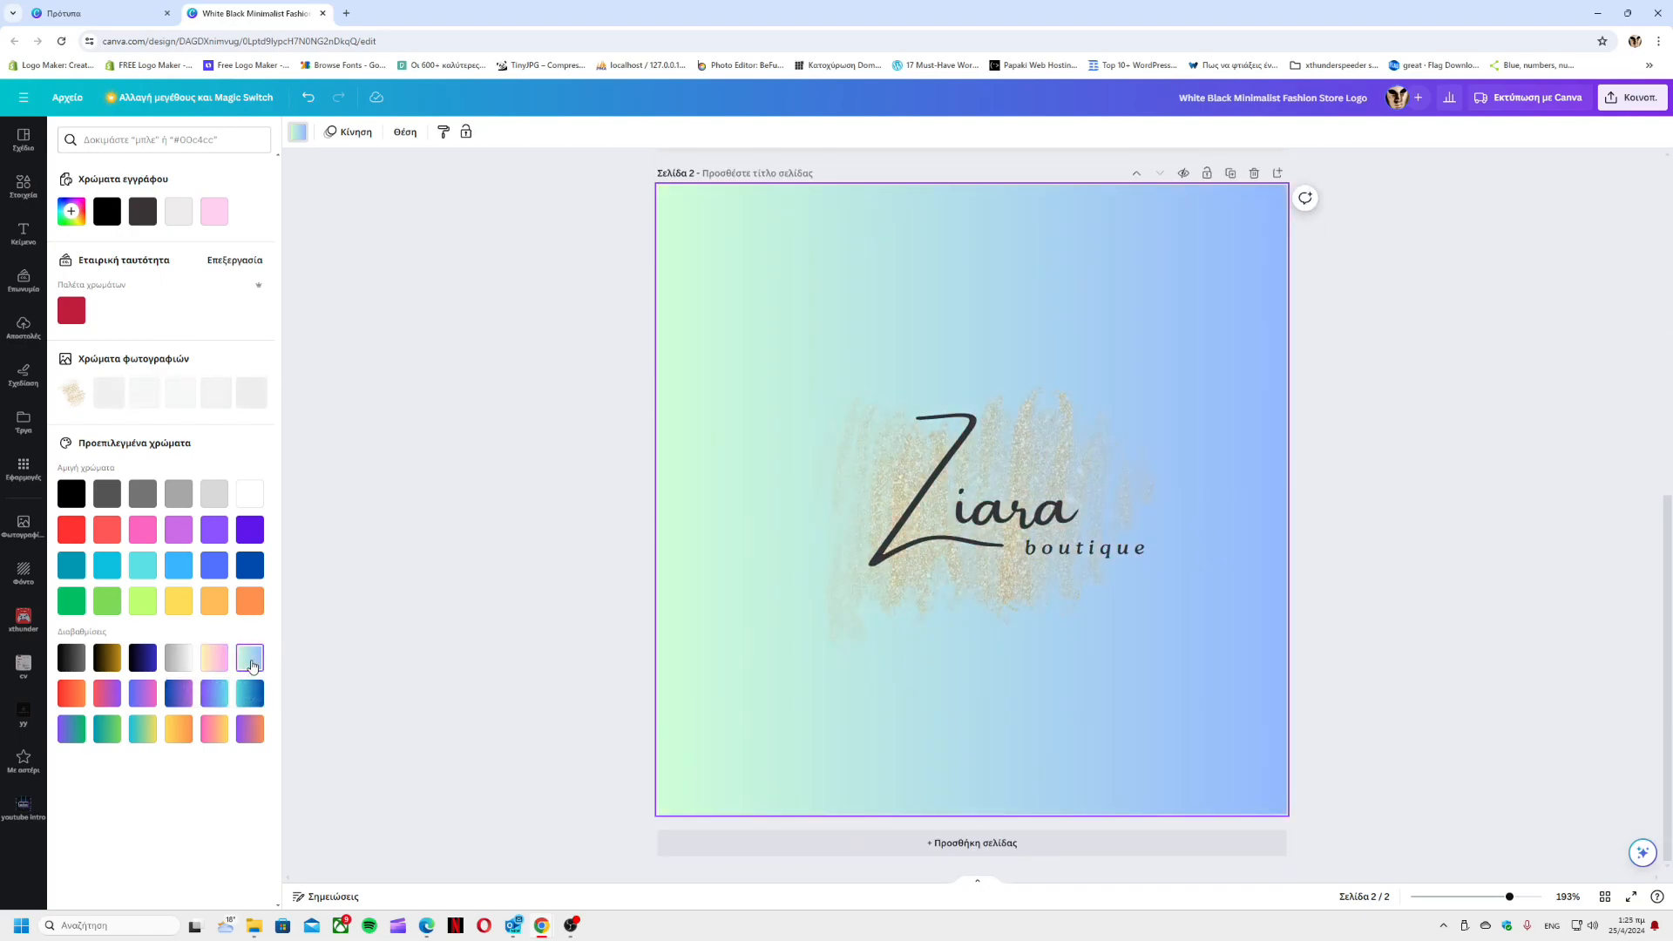
{"action": "left_click", "coordinate": [307, 97]}
{"action": "left_click", "coordinate": [307, 97]}
{"action": "left_click", "coordinate": [308, 97]}
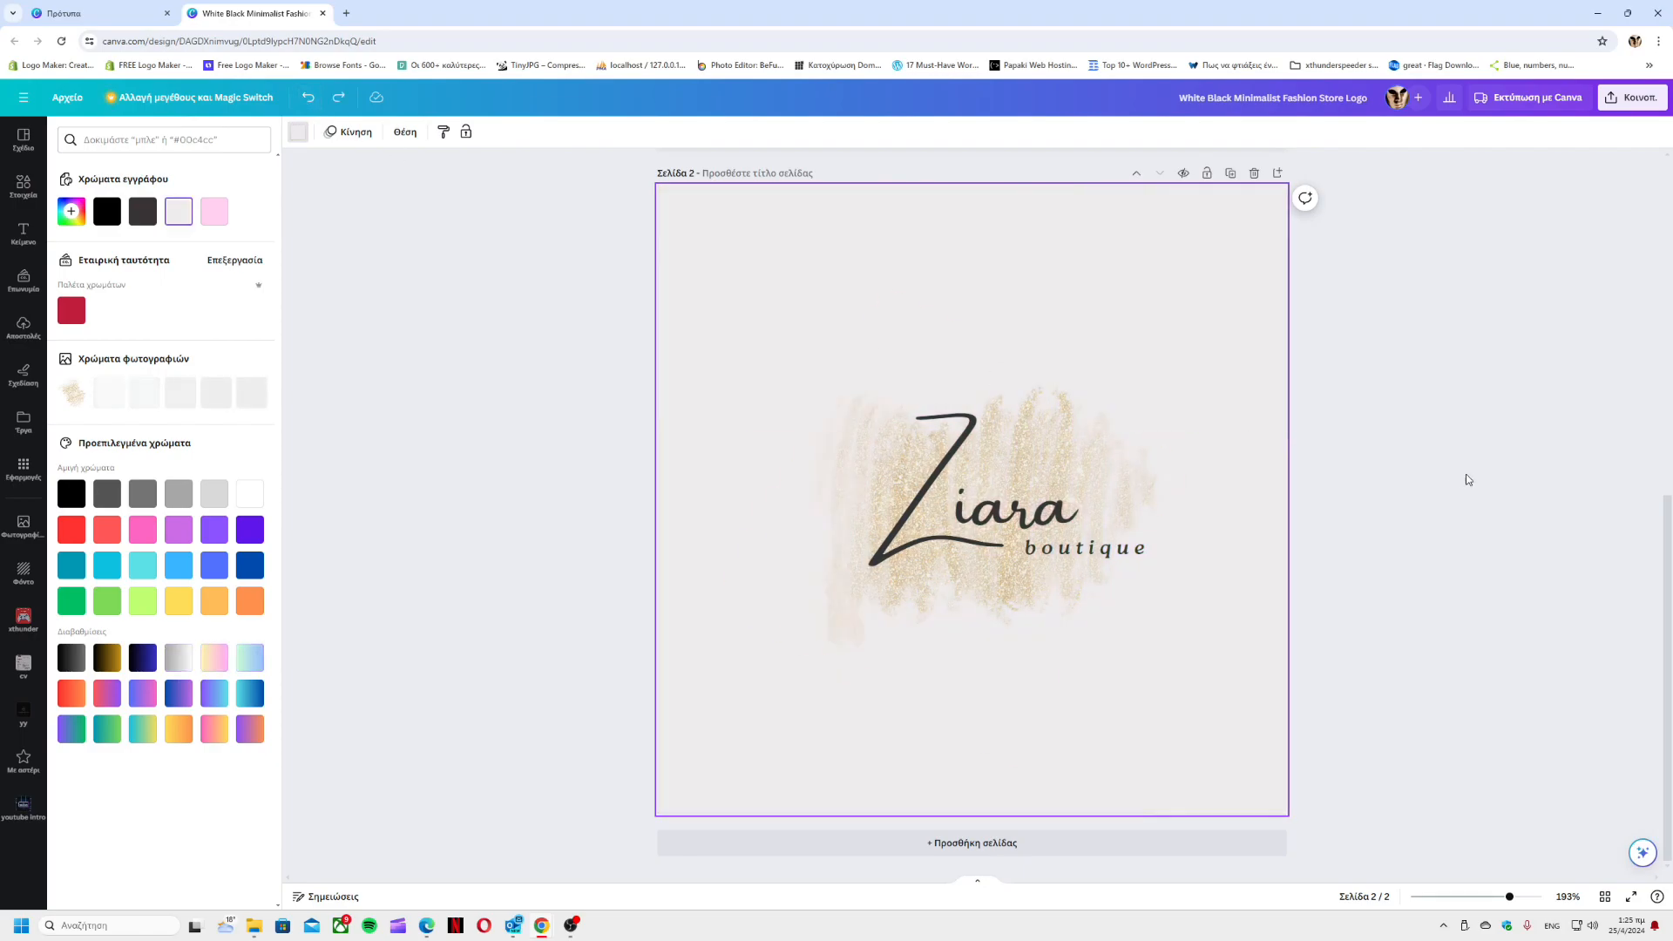
- Compare the two finished logo pages and add a new blank page after page 2
{"action": "left_click", "coordinate": [1499, 480]}
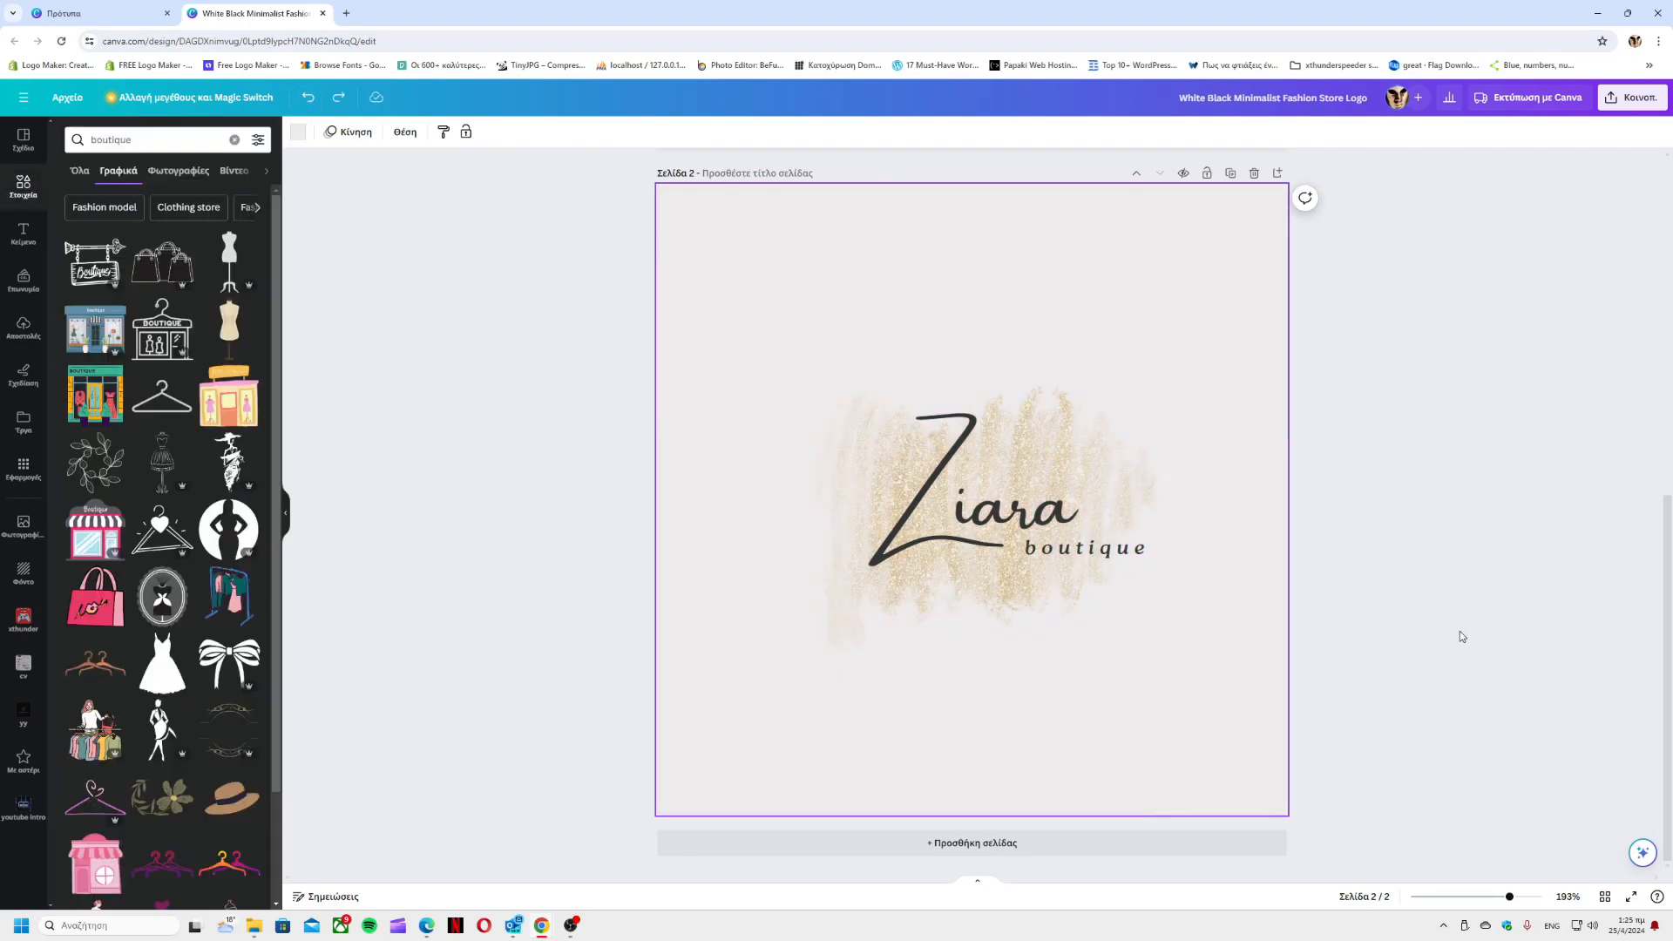
{"action": "scroll", "coordinate": [1460, 633], "scroll_direction": "up", "scroll_amount": 7}
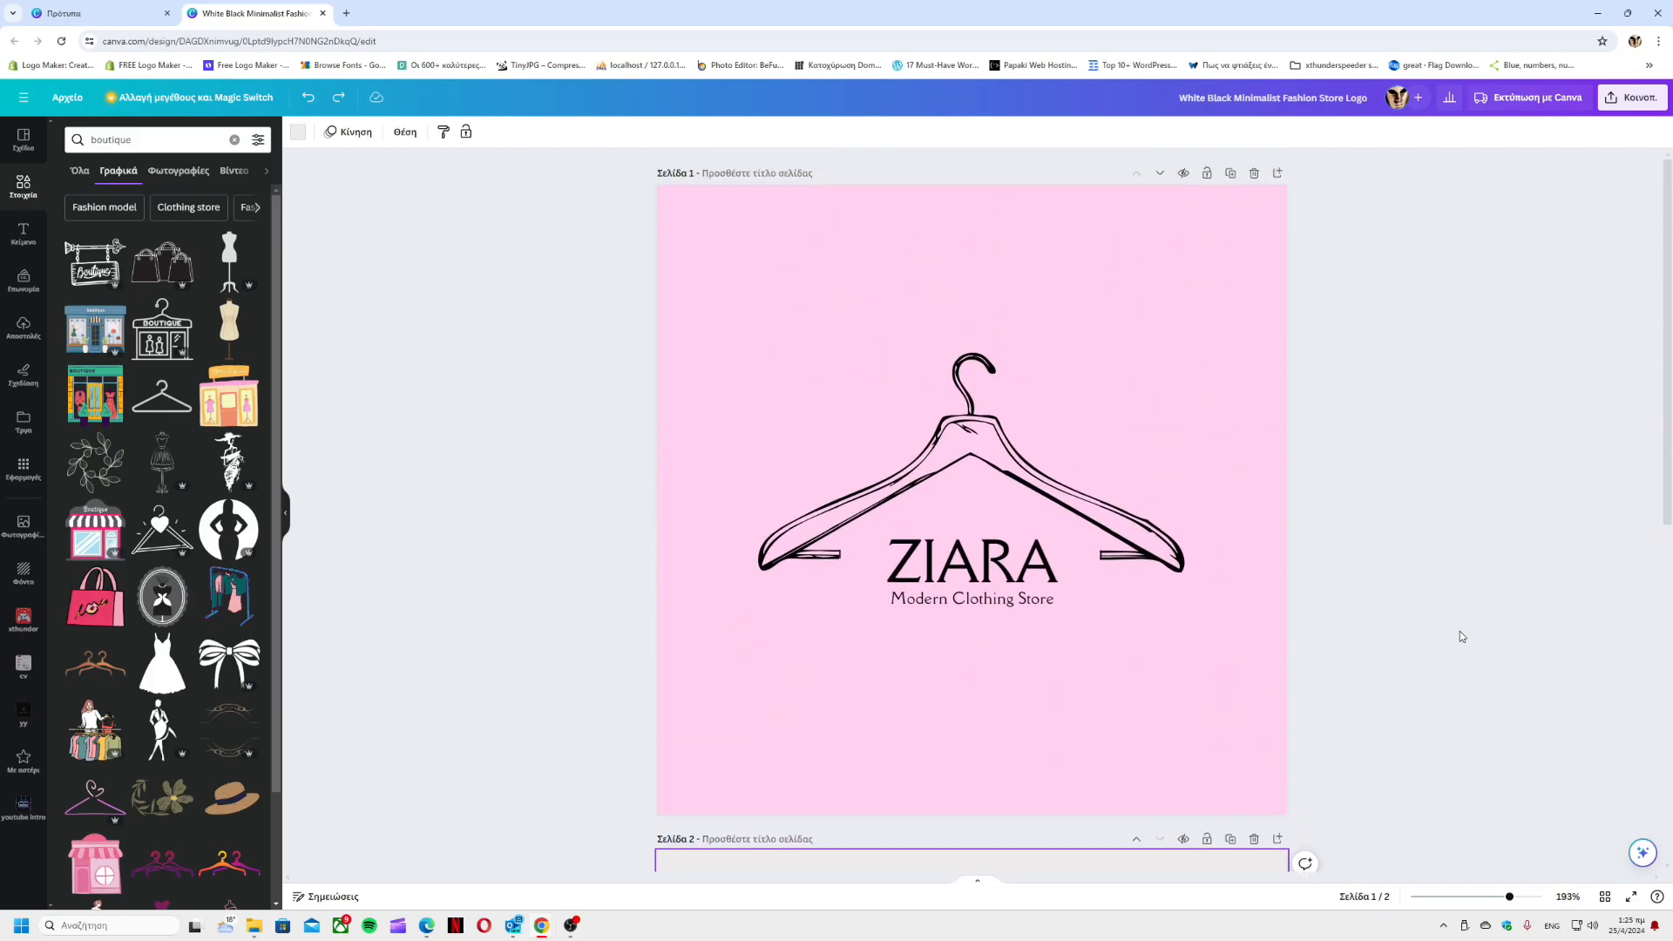
{"action": "scroll", "coordinate": [1460, 636], "scroll_direction": "down", "scroll_amount": 7}
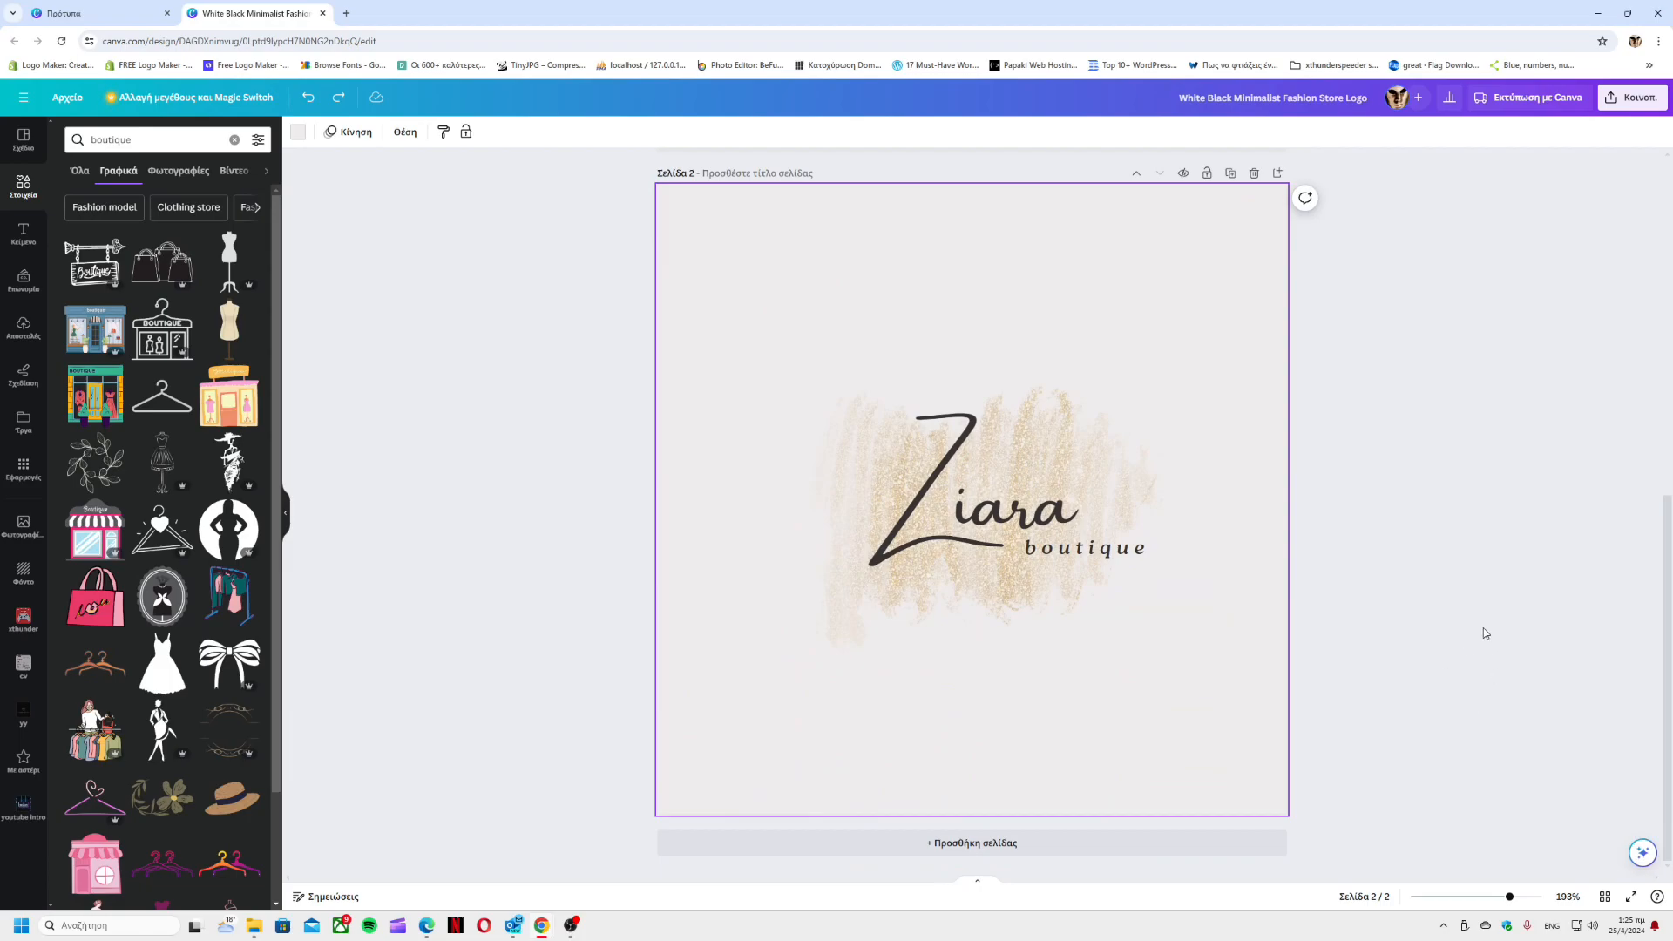
{"action": "scroll", "coordinate": [1483, 627], "scroll_direction": "up", "scroll_amount": 1}
{"action": "scroll", "coordinate": [1440, 546], "scroll_direction": "down", "scroll_amount": 1}
{"action": "left_click", "coordinate": [987, 850]}
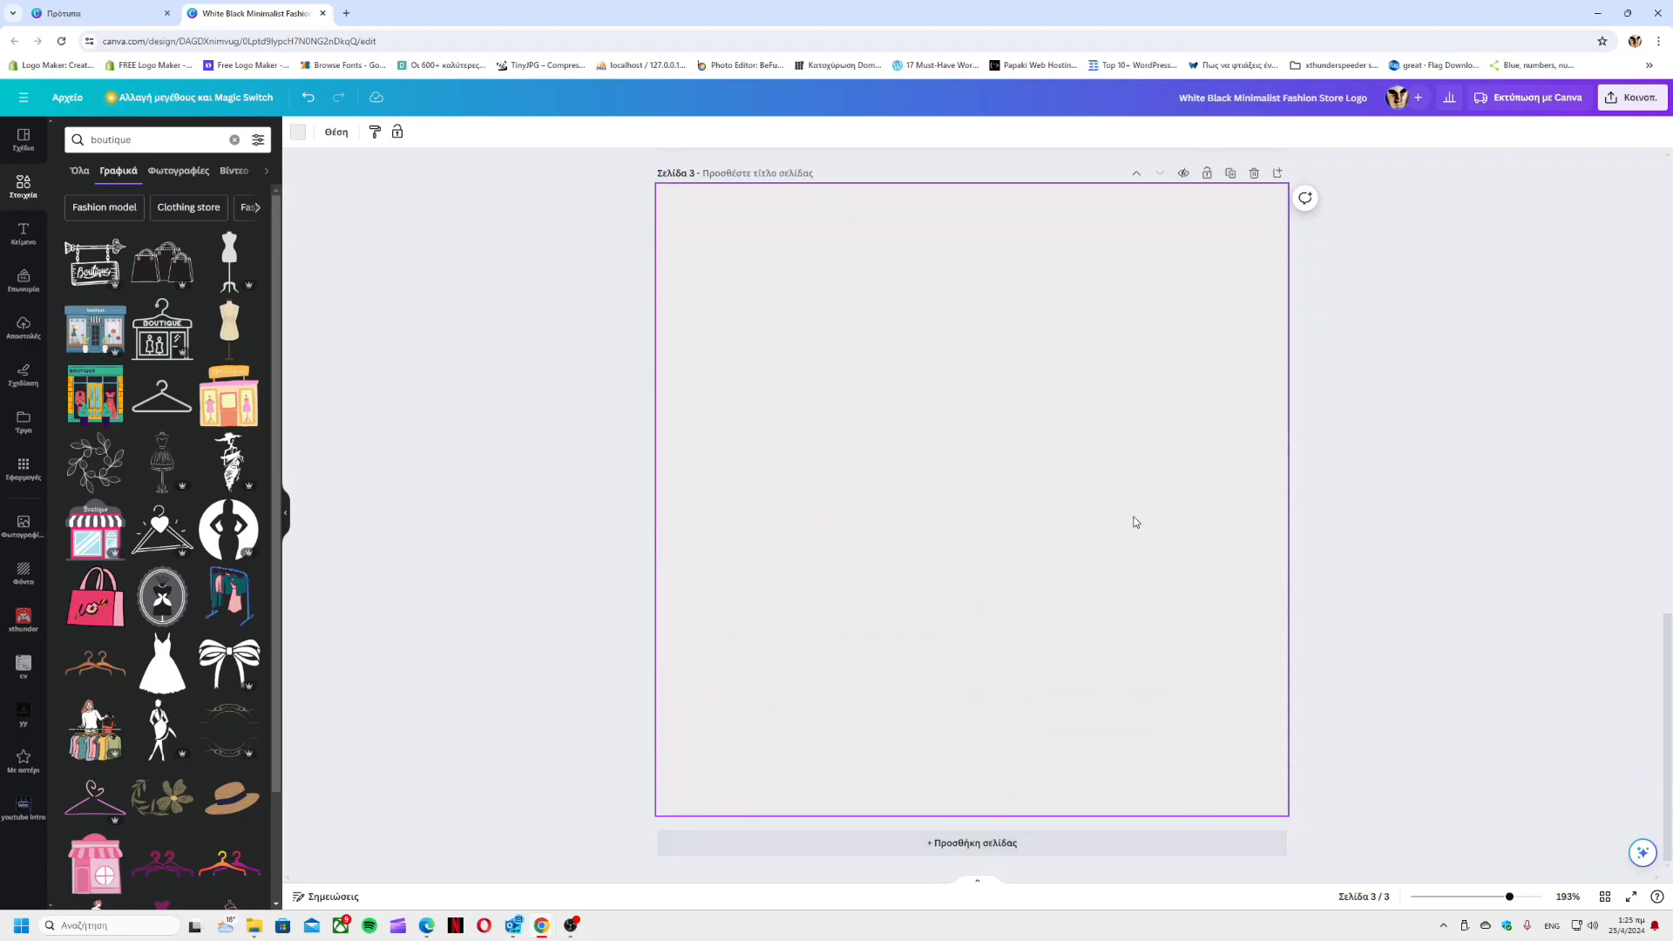
{"action": "scroll", "coordinate": [1130, 523], "scroll_direction": "up", "scroll_amount": 7}
{"action": "scroll", "coordinate": [1131, 520], "scroll_direction": "down", "scroll_amount": 6}
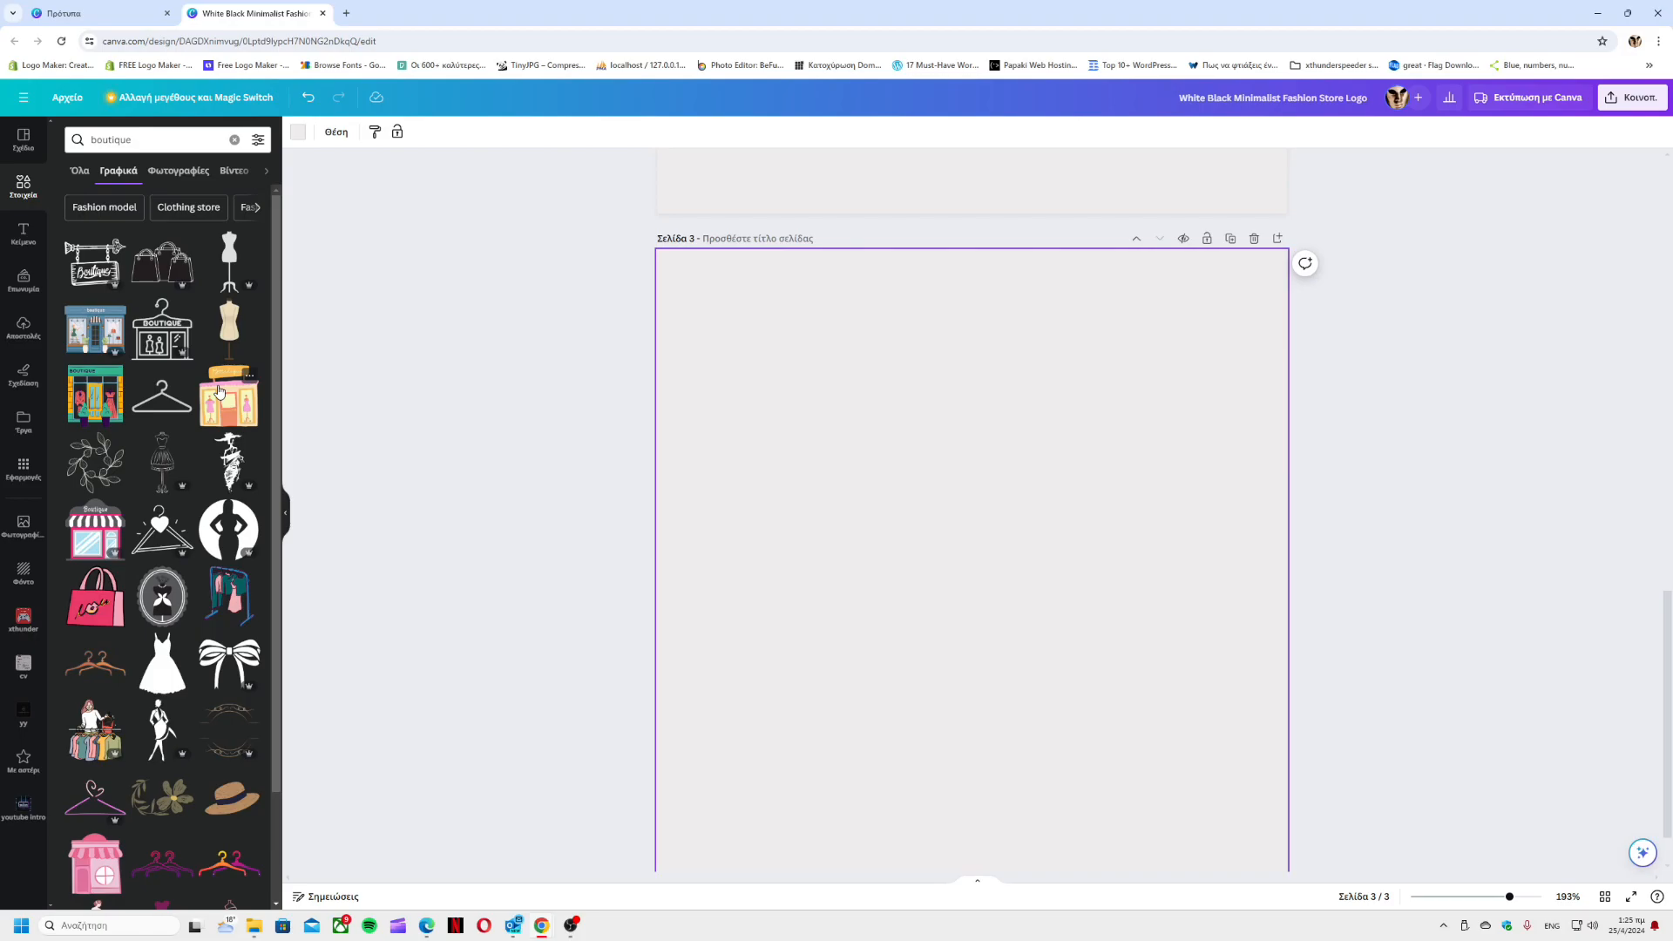
- Examine the boutique graphics results for elements suited to a logo on page 3
{"action": "scroll", "coordinate": [215, 468], "scroll_direction": "down", "scroll_amount": 3}
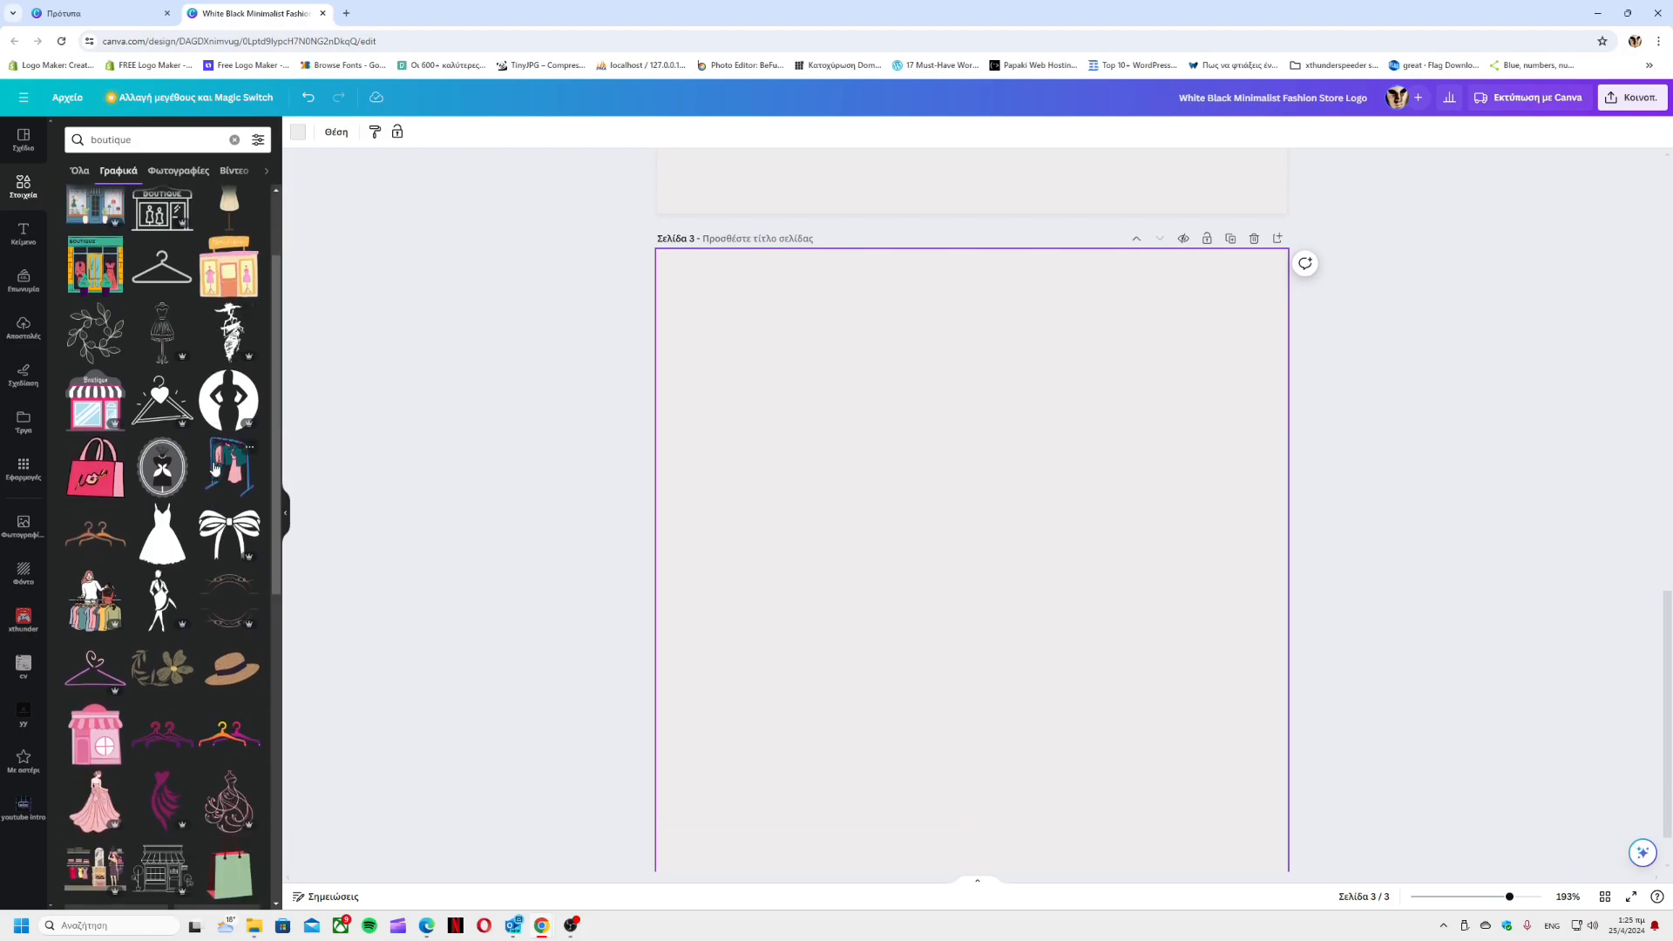
{"action": "scroll", "coordinate": [216, 469], "scroll_direction": "down", "scroll_amount": 4}
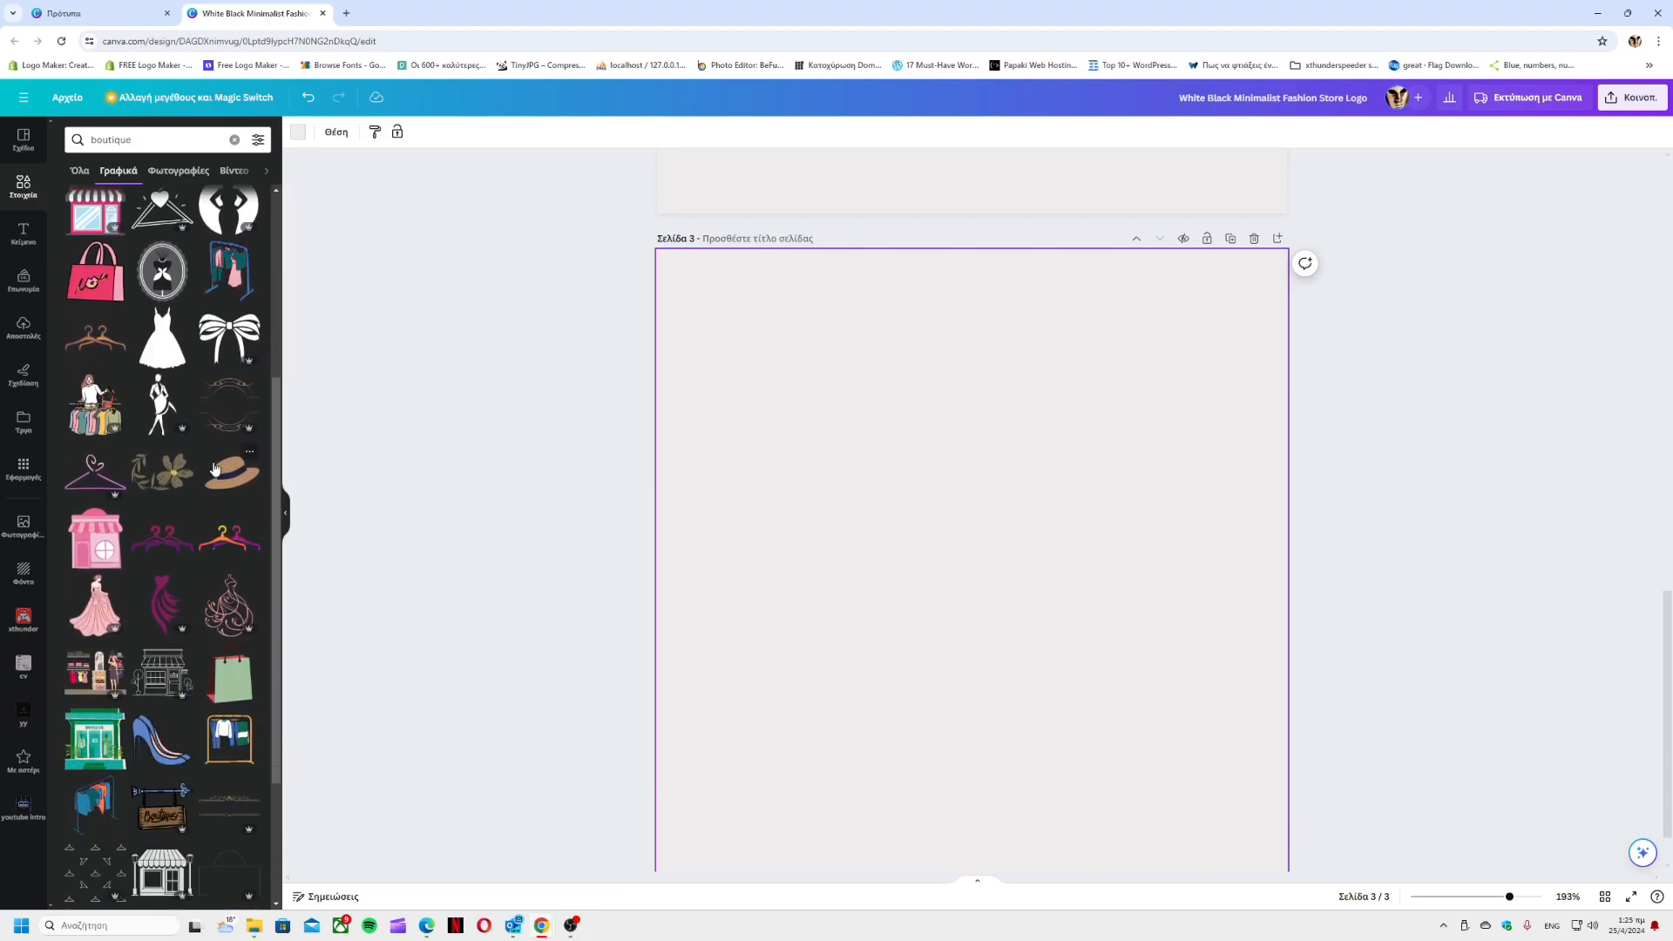
{"action": "scroll", "coordinate": [215, 469], "scroll_direction": "down", "scroll_amount": 4}
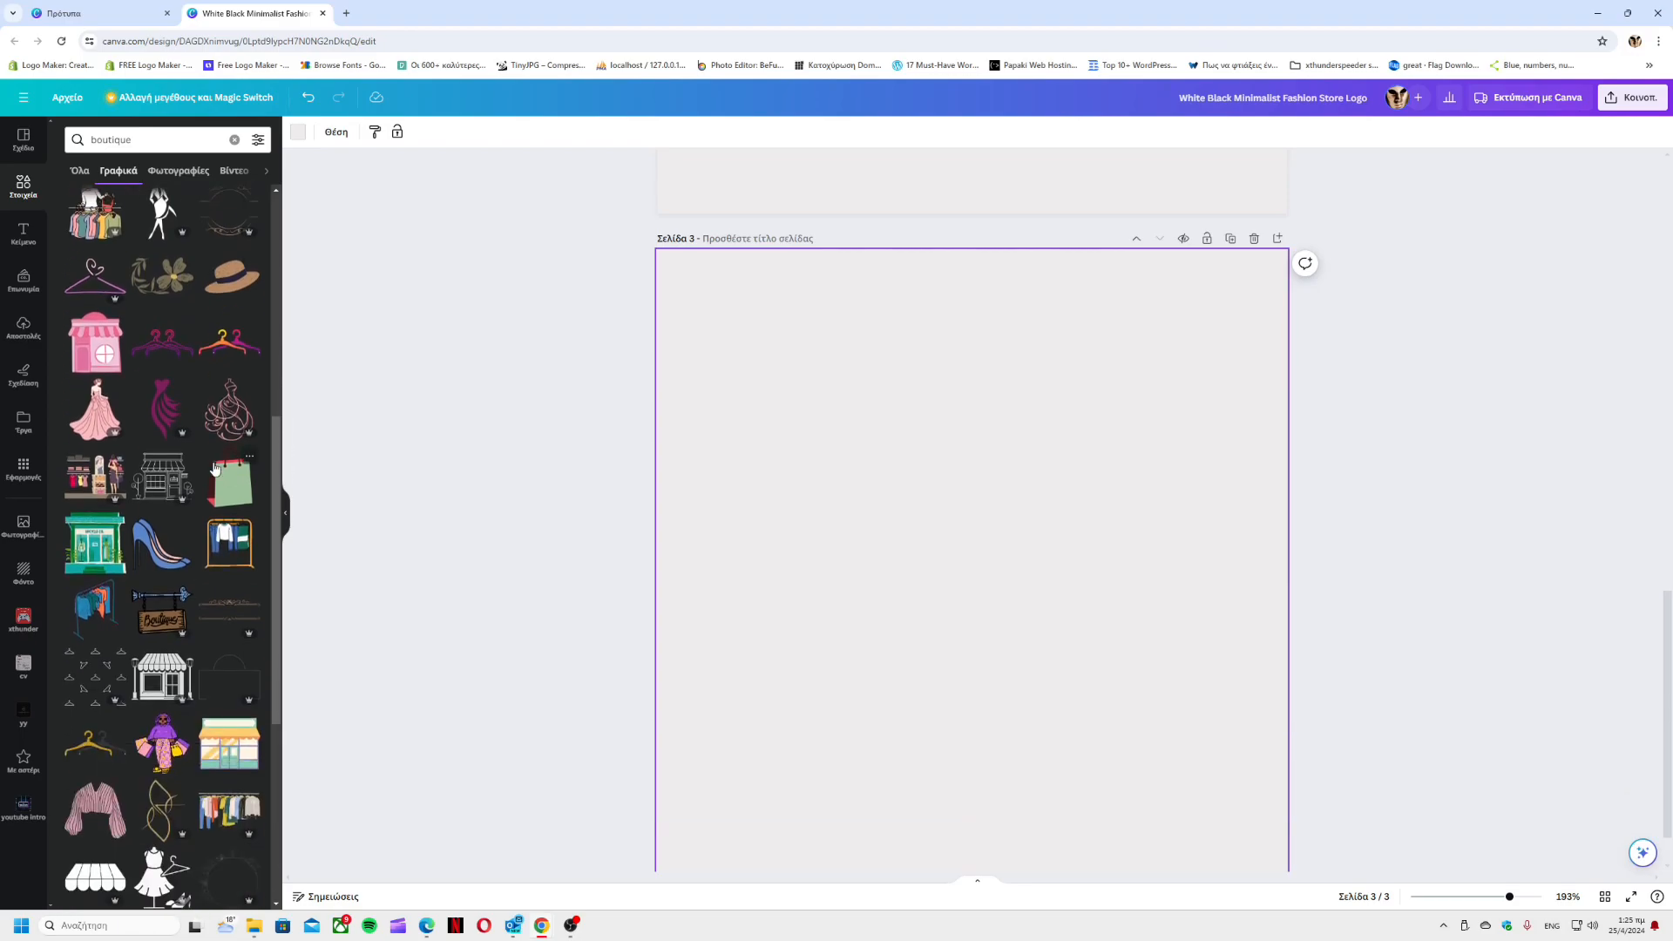
{"action": "scroll", "coordinate": [215, 469], "scroll_direction": "down", "scroll_amount": 7}
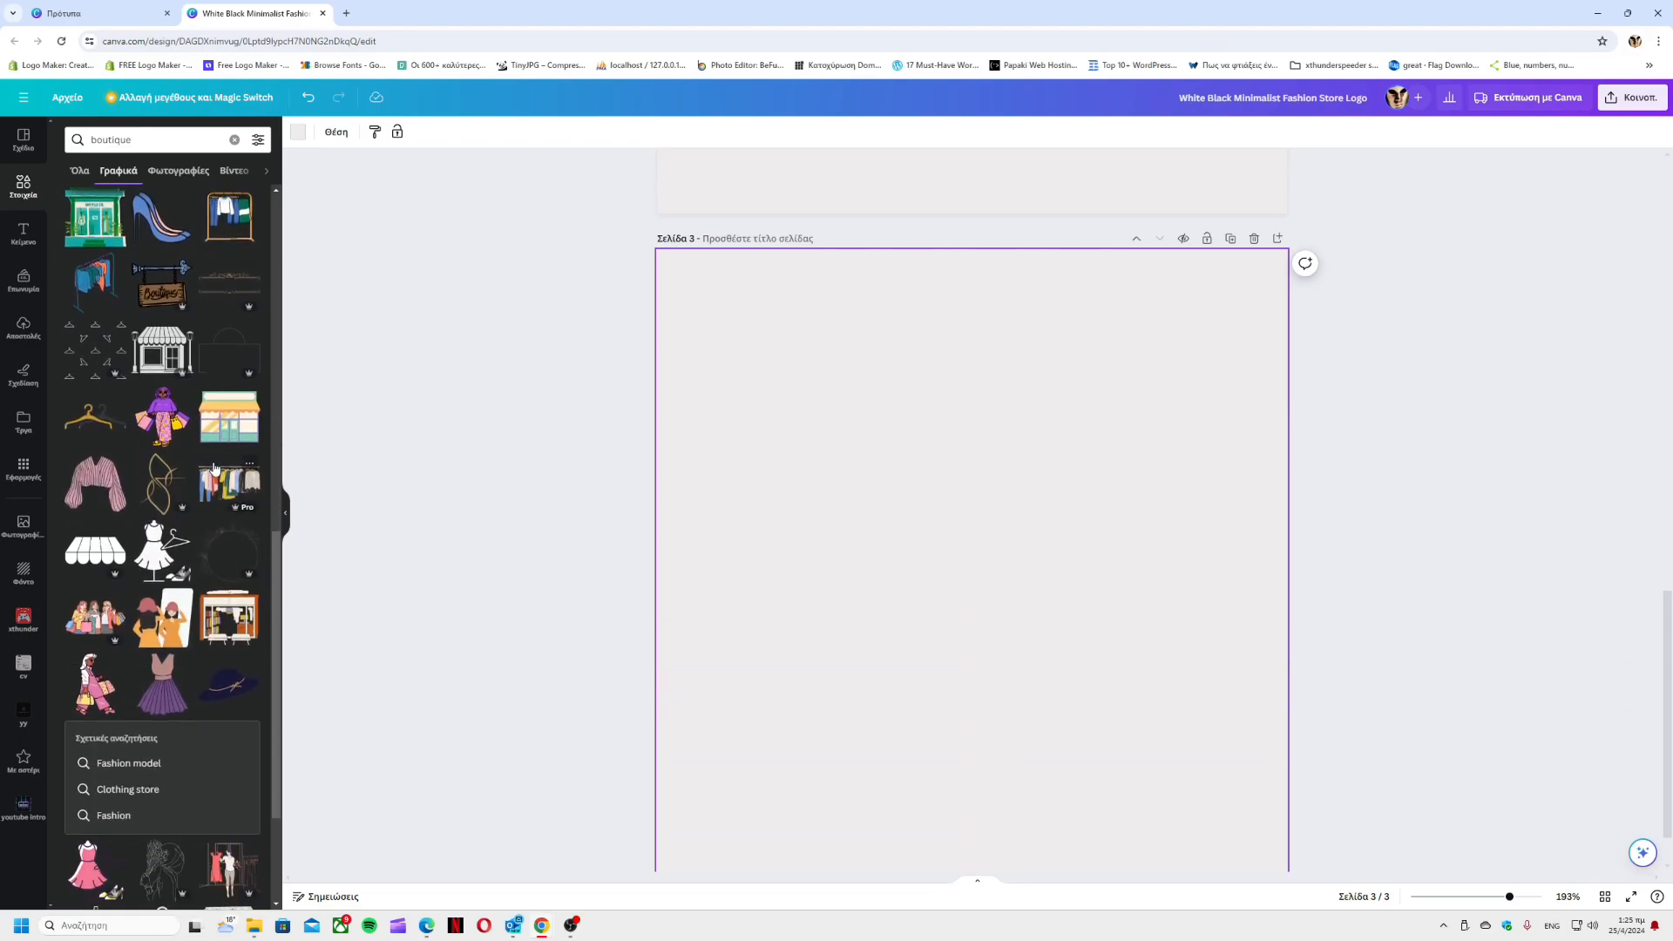
{"action": "scroll", "coordinate": [214, 467], "scroll_direction": "down", "scroll_amount": 11}
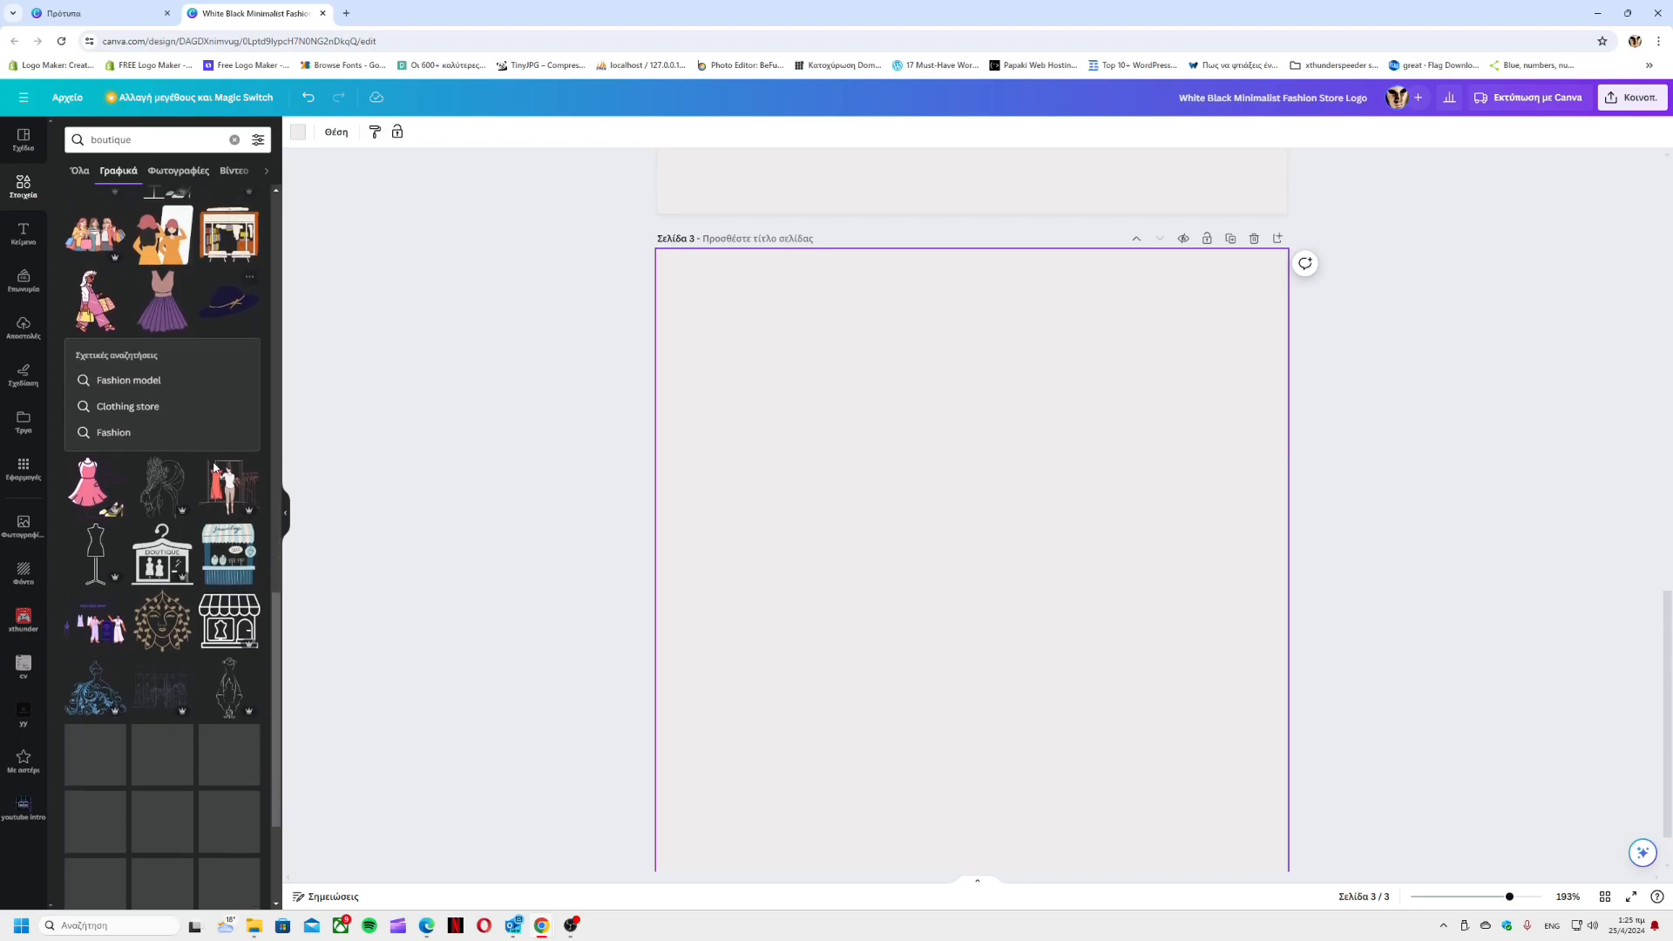
{"action": "scroll", "coordinate": [158, 494], "scroll_direction": "down", "scroll_amount": 4}
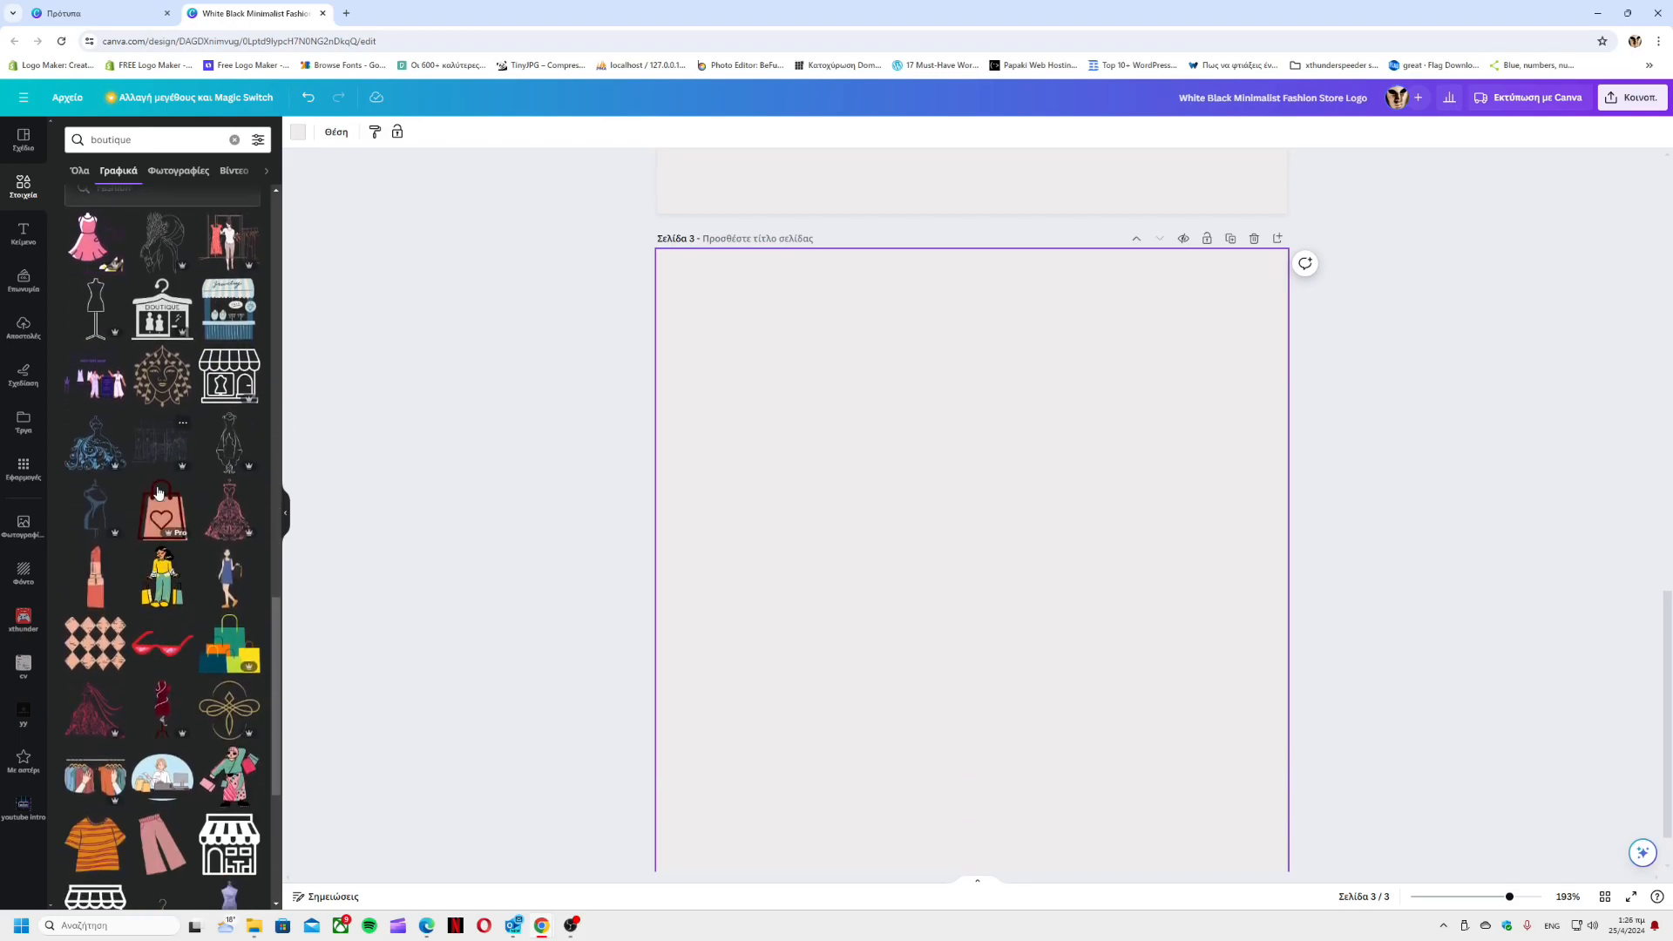
{"action": "scroll", "coordinate": [158, 495], "scroll_direction": "down", "scroll_amount": 9}
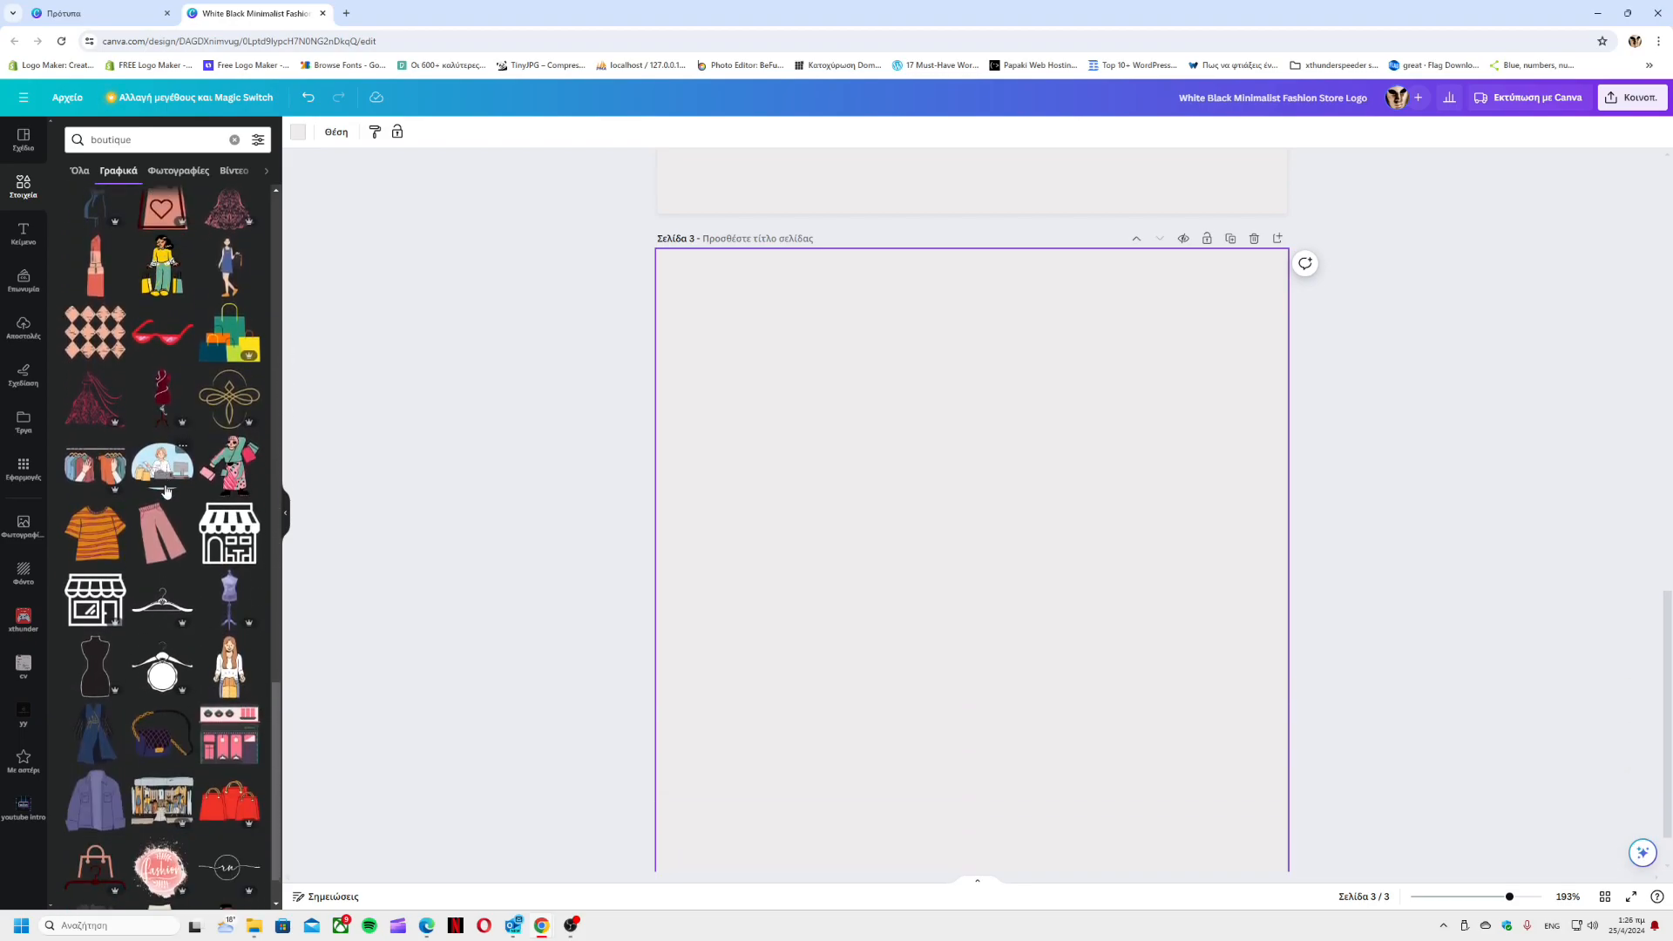
{"action": "scroll", "coordinate": [166, 492], "scroll_direction": "down", "scroll_amount": 4}
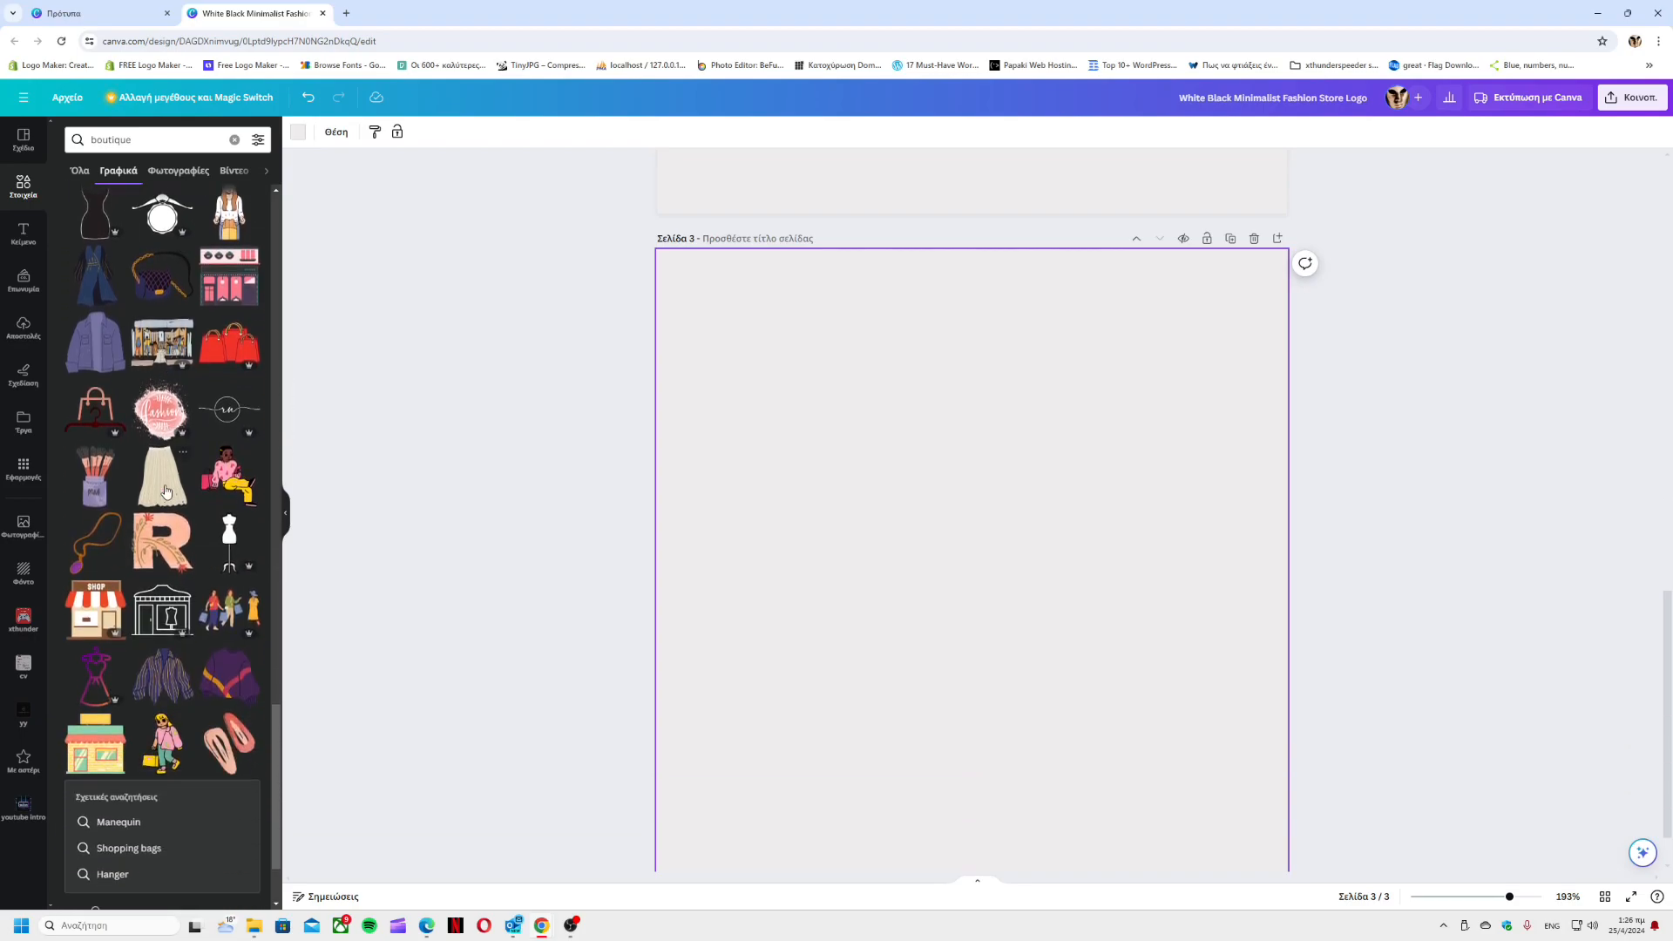
{"action": "scroll", "coordinate": [165, 491], "scroll_direction": "down", "scroll_amount": 10}
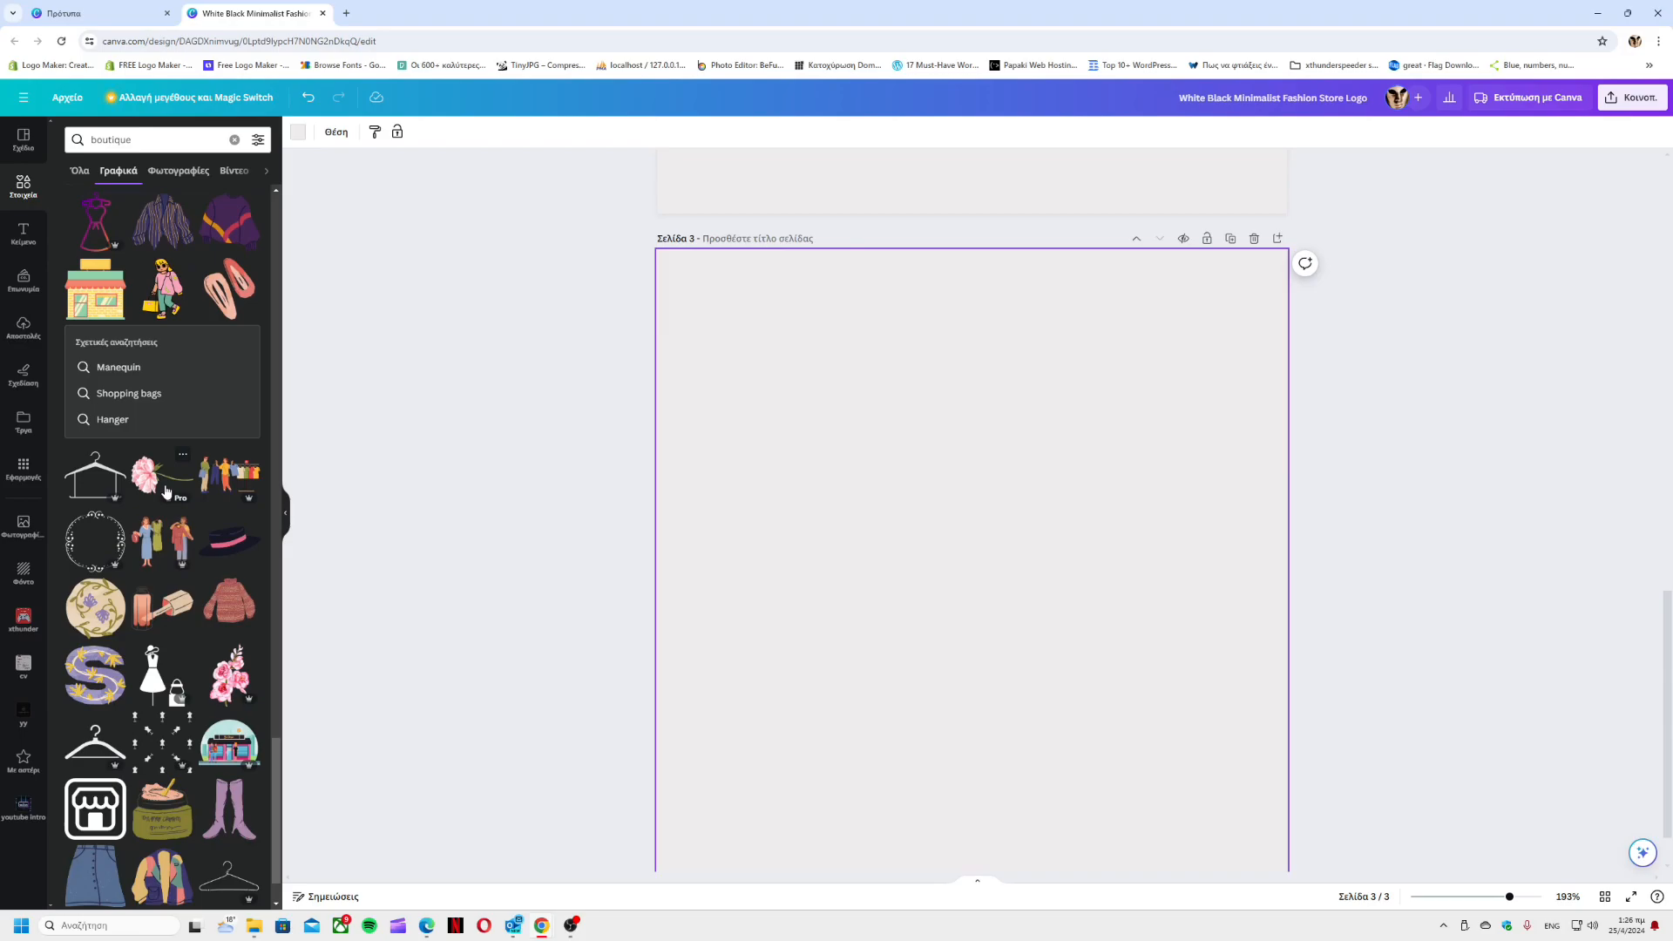
{"action": "scroll", "coordinate": [167, 490], "scroll_direction": "down", "scroll_amount": 1}
{"action": "scroll", "coordinate": [167, 490], "scroll_direction": "up", "scroll_amount": 8}
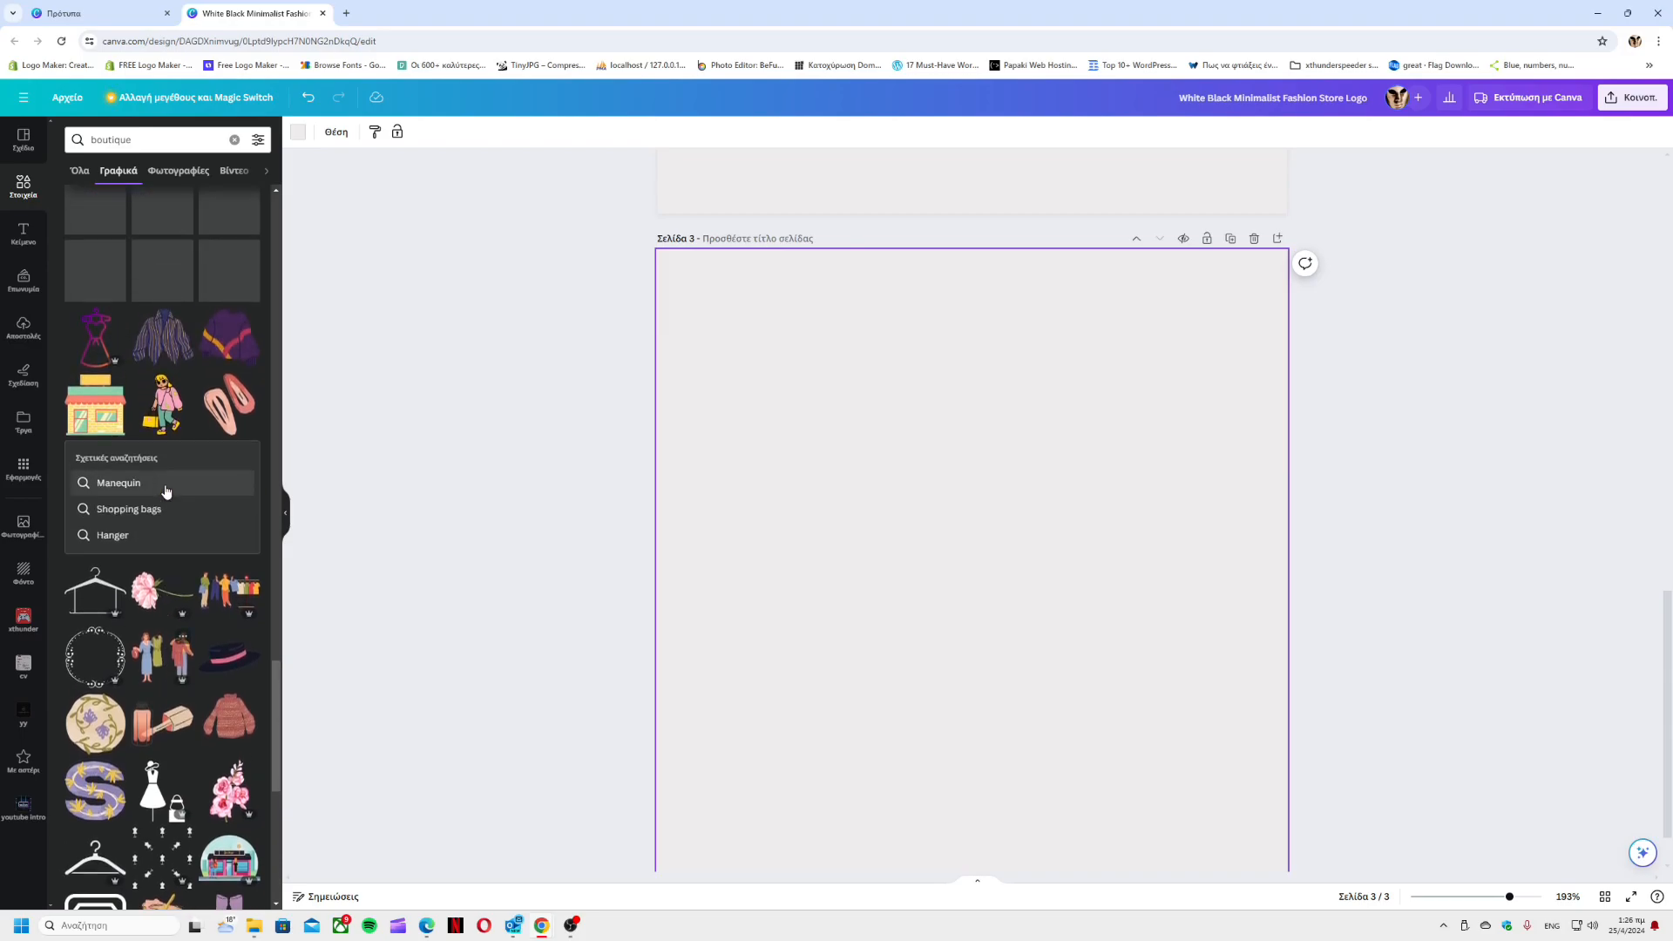
{"action": "scroll", "coordinate": [167, 490], "scroll_direction": "up", "scroll_amount": 8}
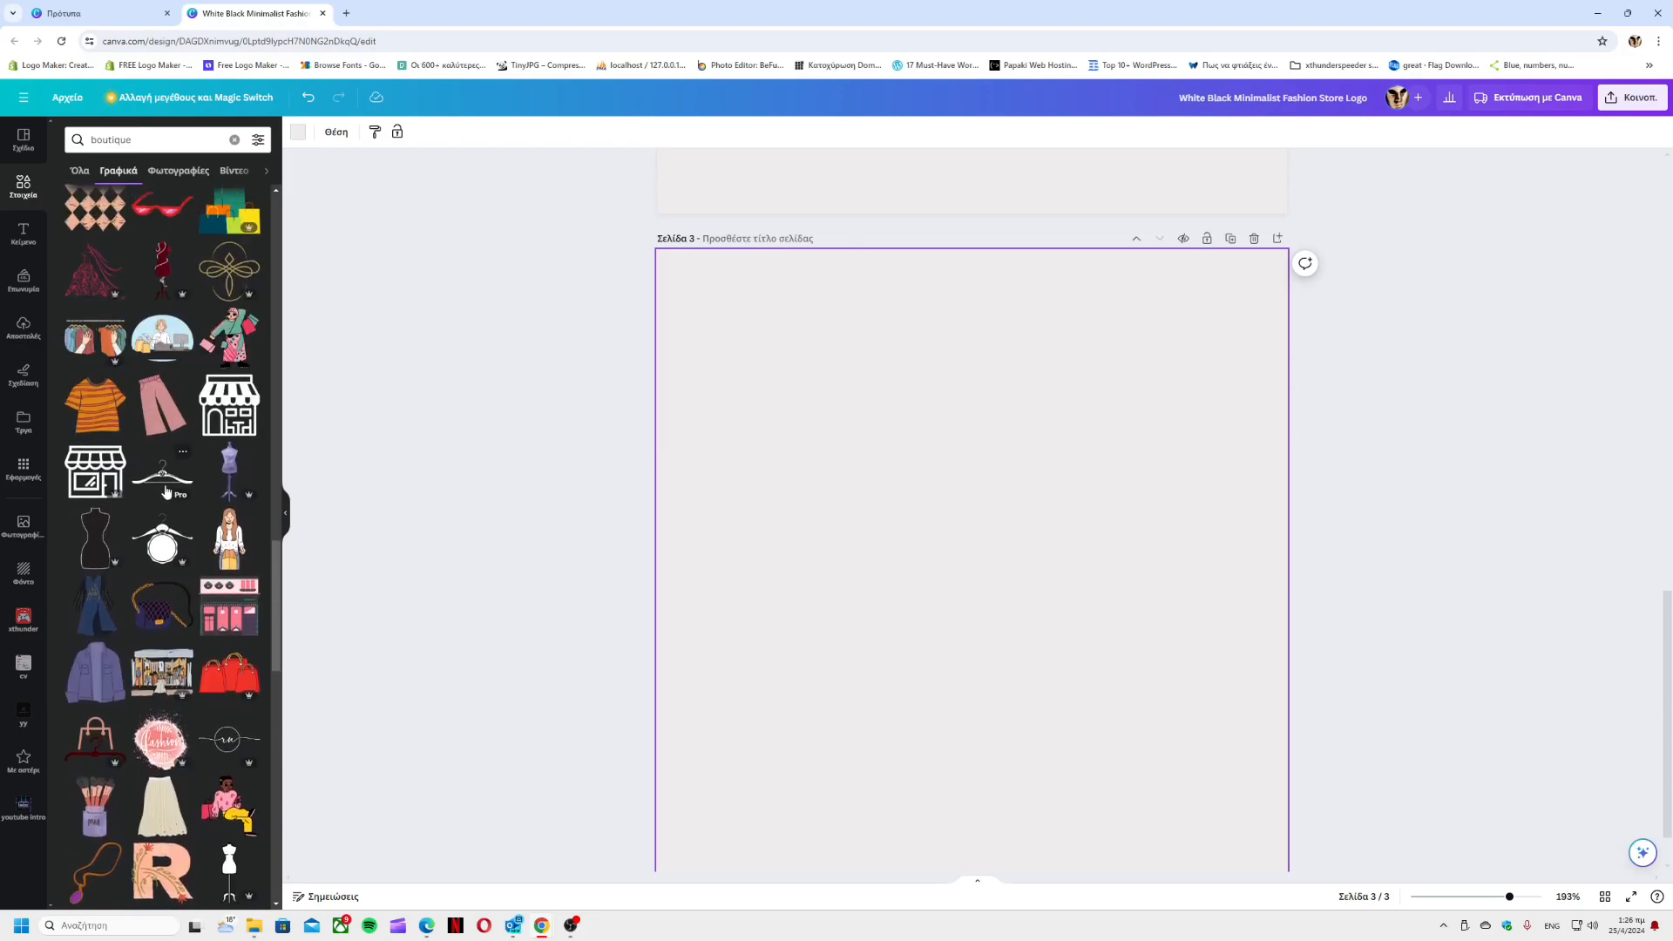
{"action": "scroll", "coordinate": [167, 491], "scroll_direction": "up", "scroll_amount": 8}
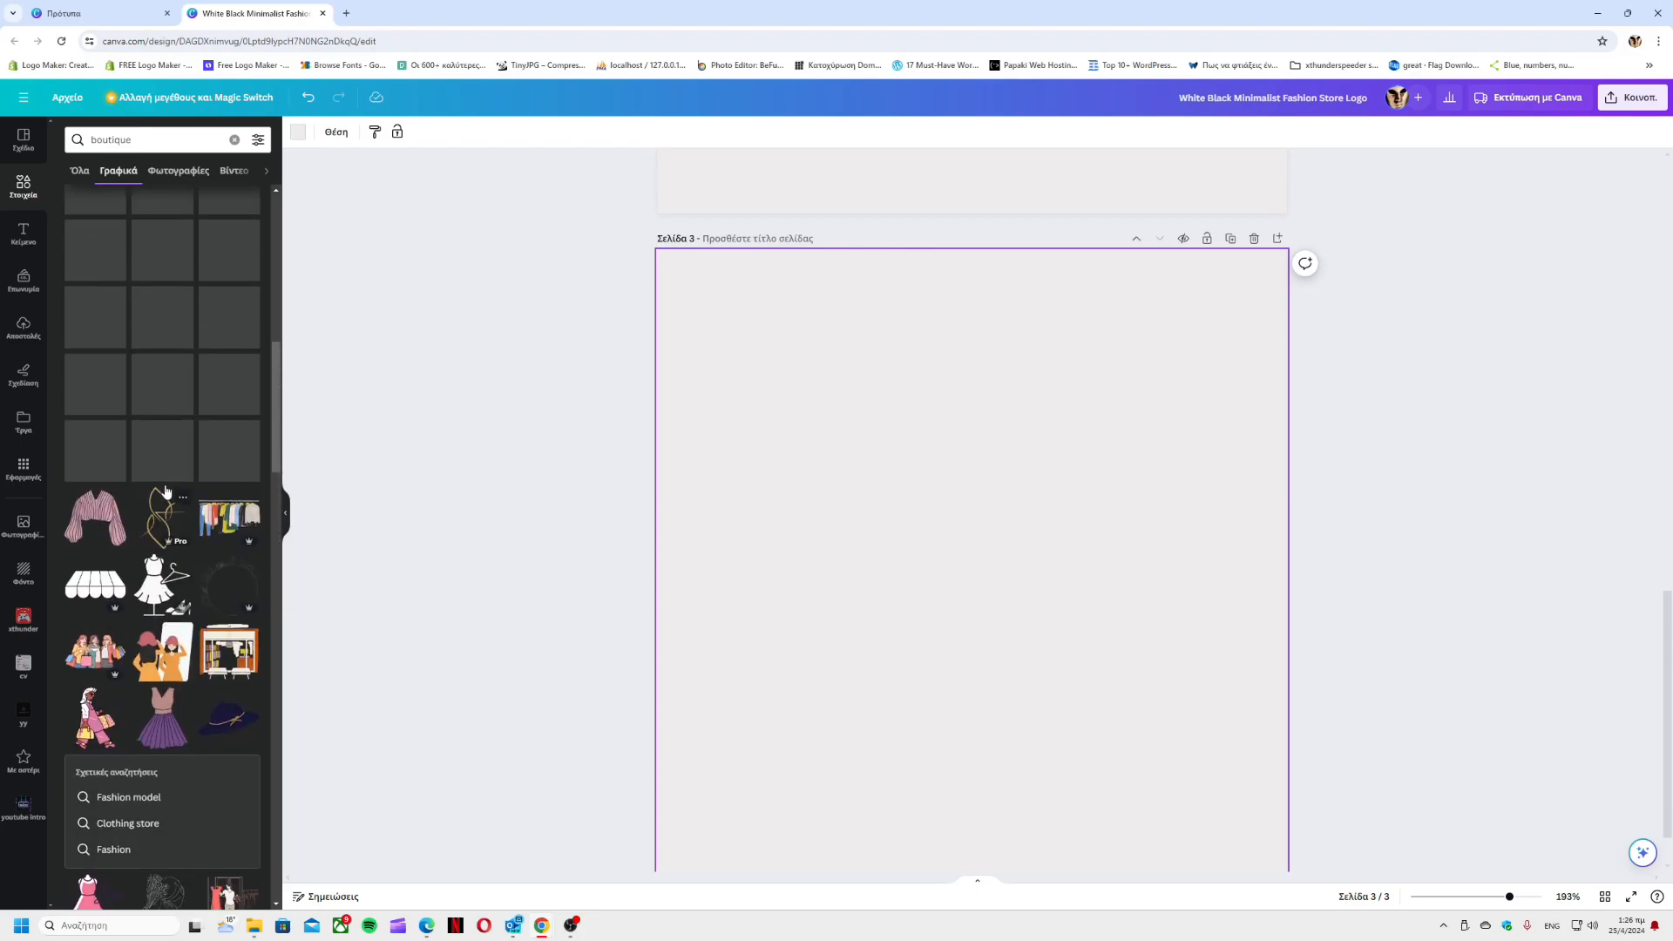
{"action": "scroll", "coordinate": [167, 490], "scroll_direction": "up", "scroll_amount": 5}
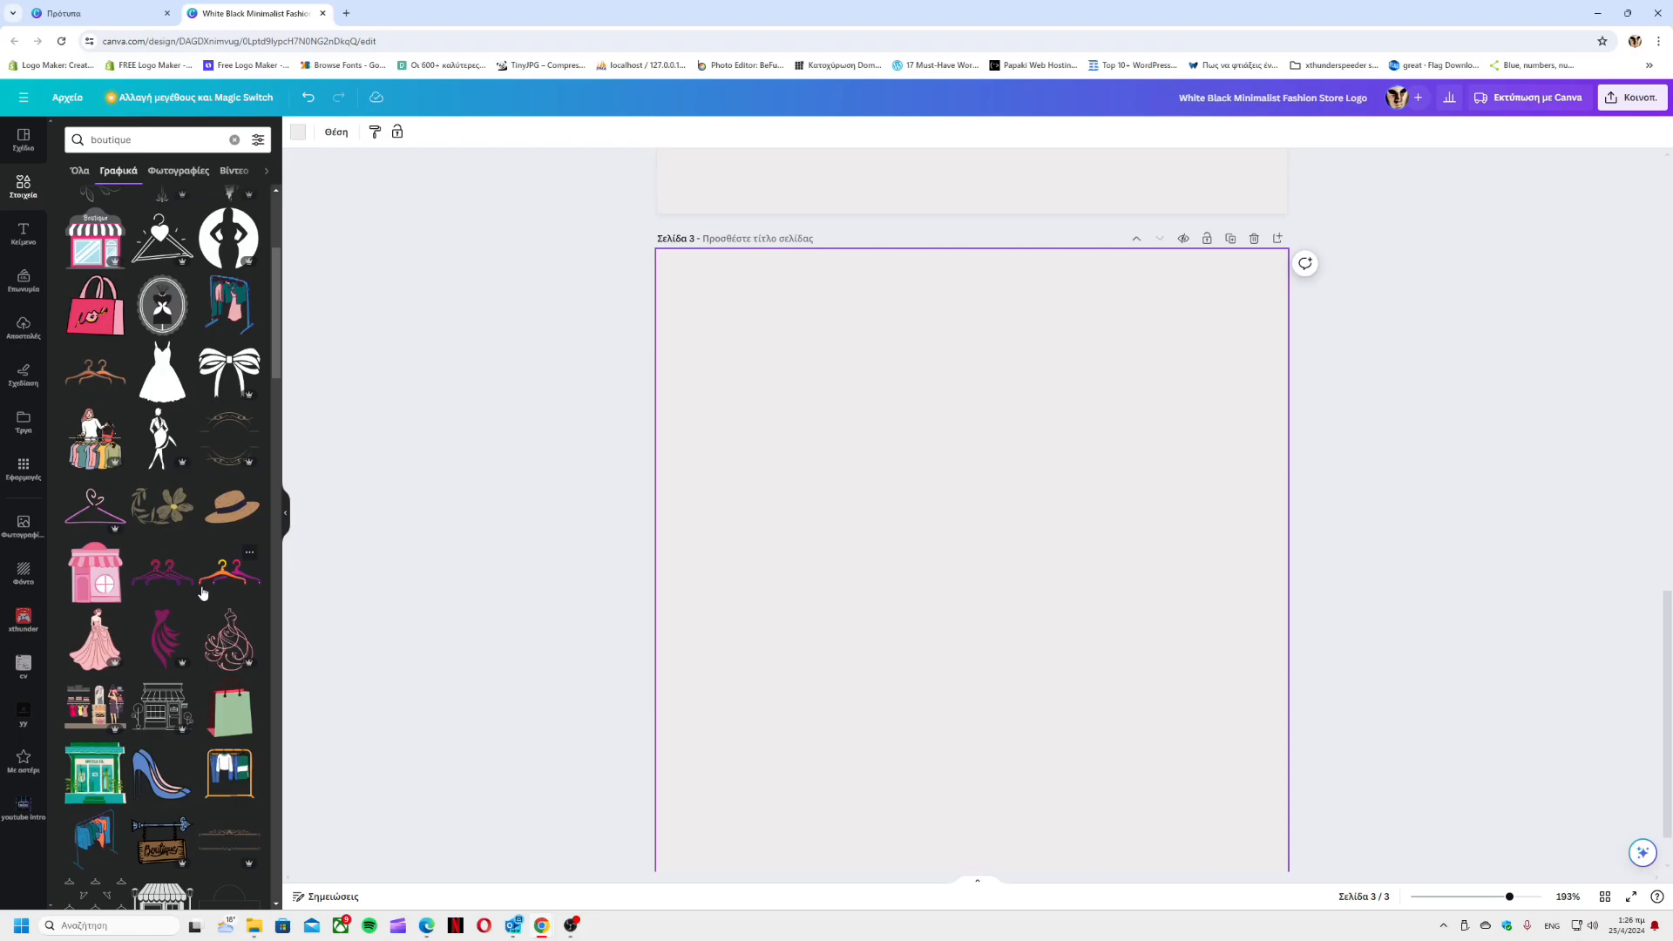
{"action": "scroll", "coordinate": [203, 594], "scroll_direction": "up", "scroll_amount": 2}
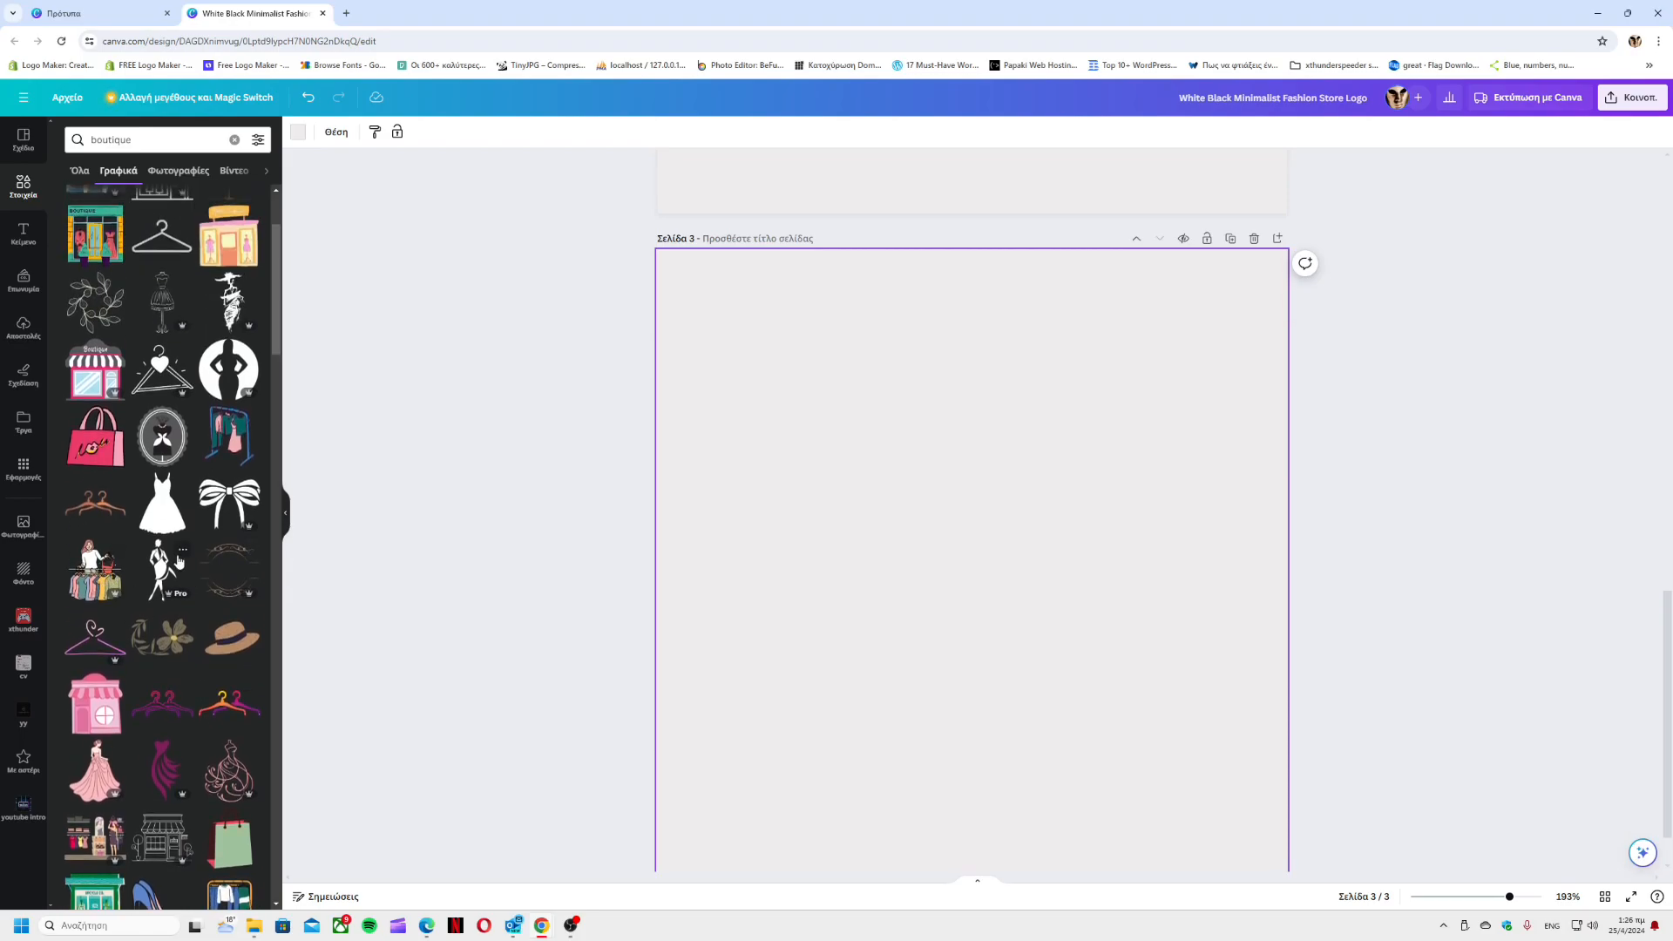
{"action": "scroll", "coordinate": [178, 561], "scroll_direction": "up", "scroll_amount": 2}
{"action": "scroll", "coordinate": [179, 560], "scroll_direction": "up", "scroll_amount": 1}
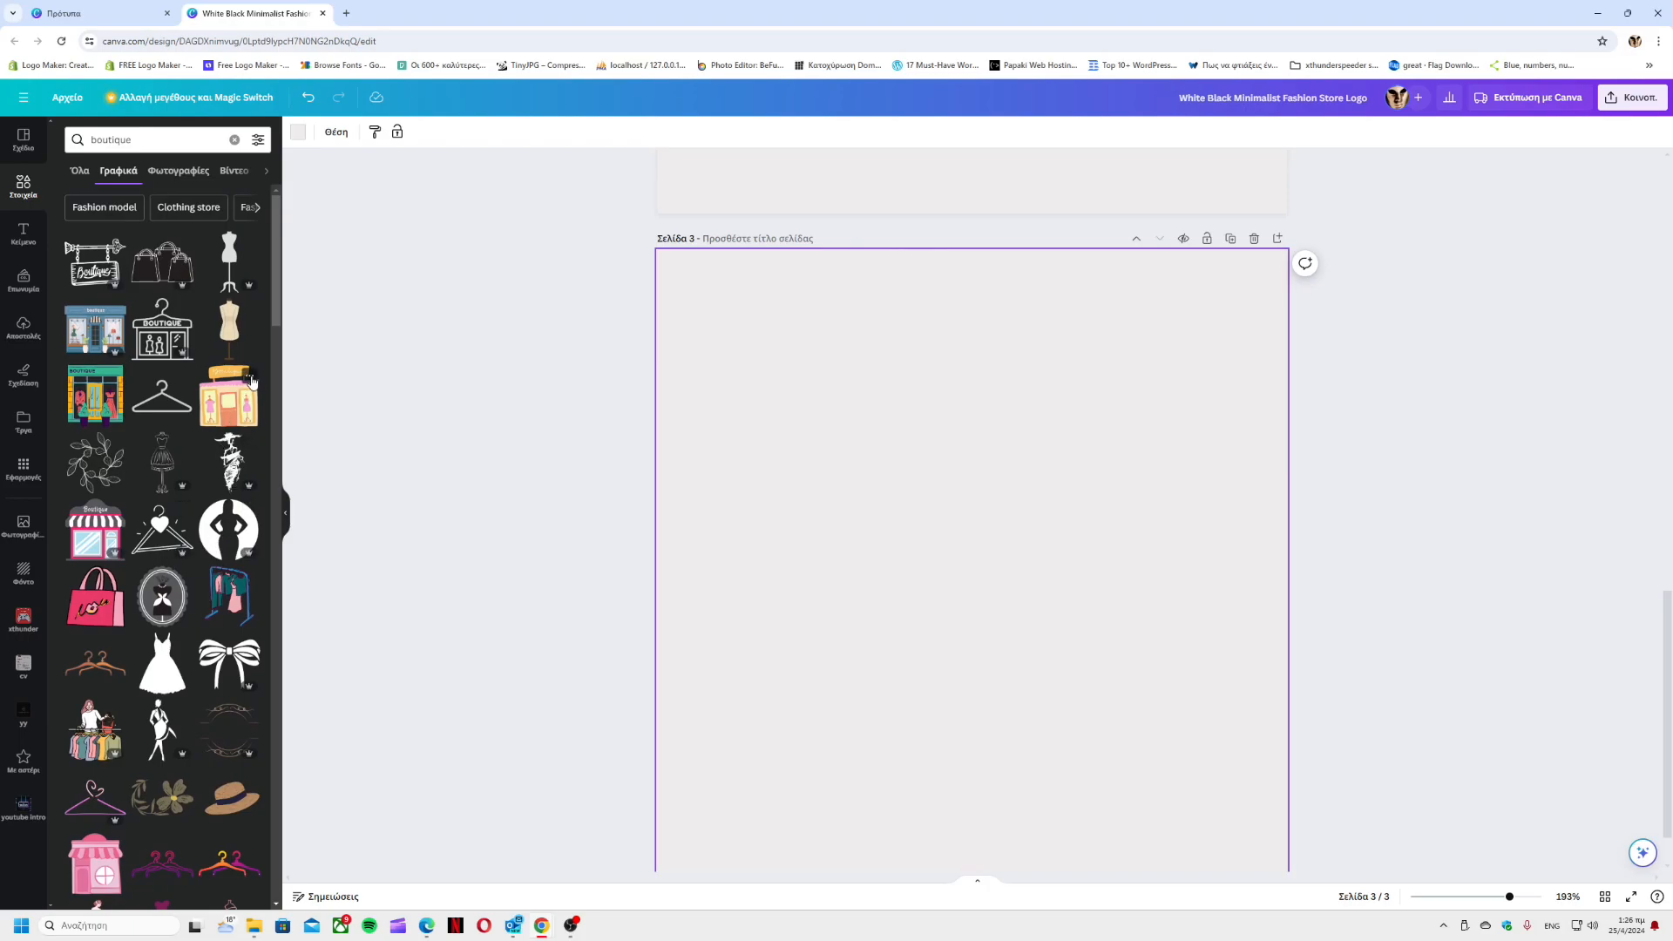
- Try the black woman-in-hat sketch and the woman with a clothes rail illustration on page 3, and remove both
{"action": "left_click", "coordinate": [235, 473]}
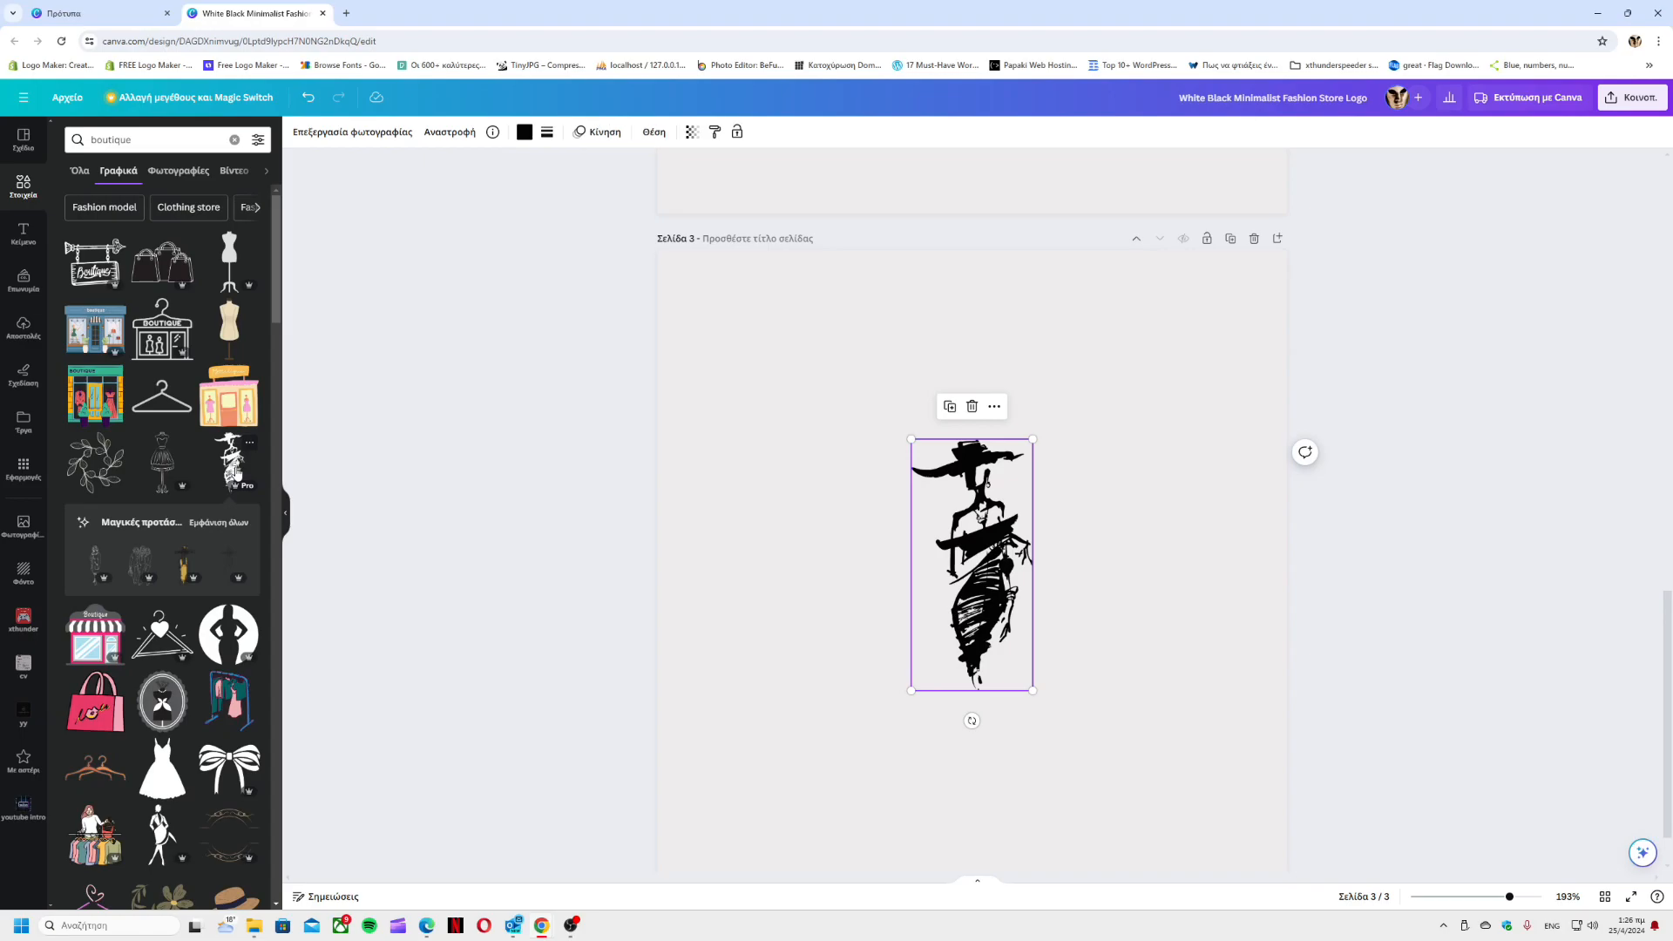
{"action": "left_click", "coordinate": [308, 100]}
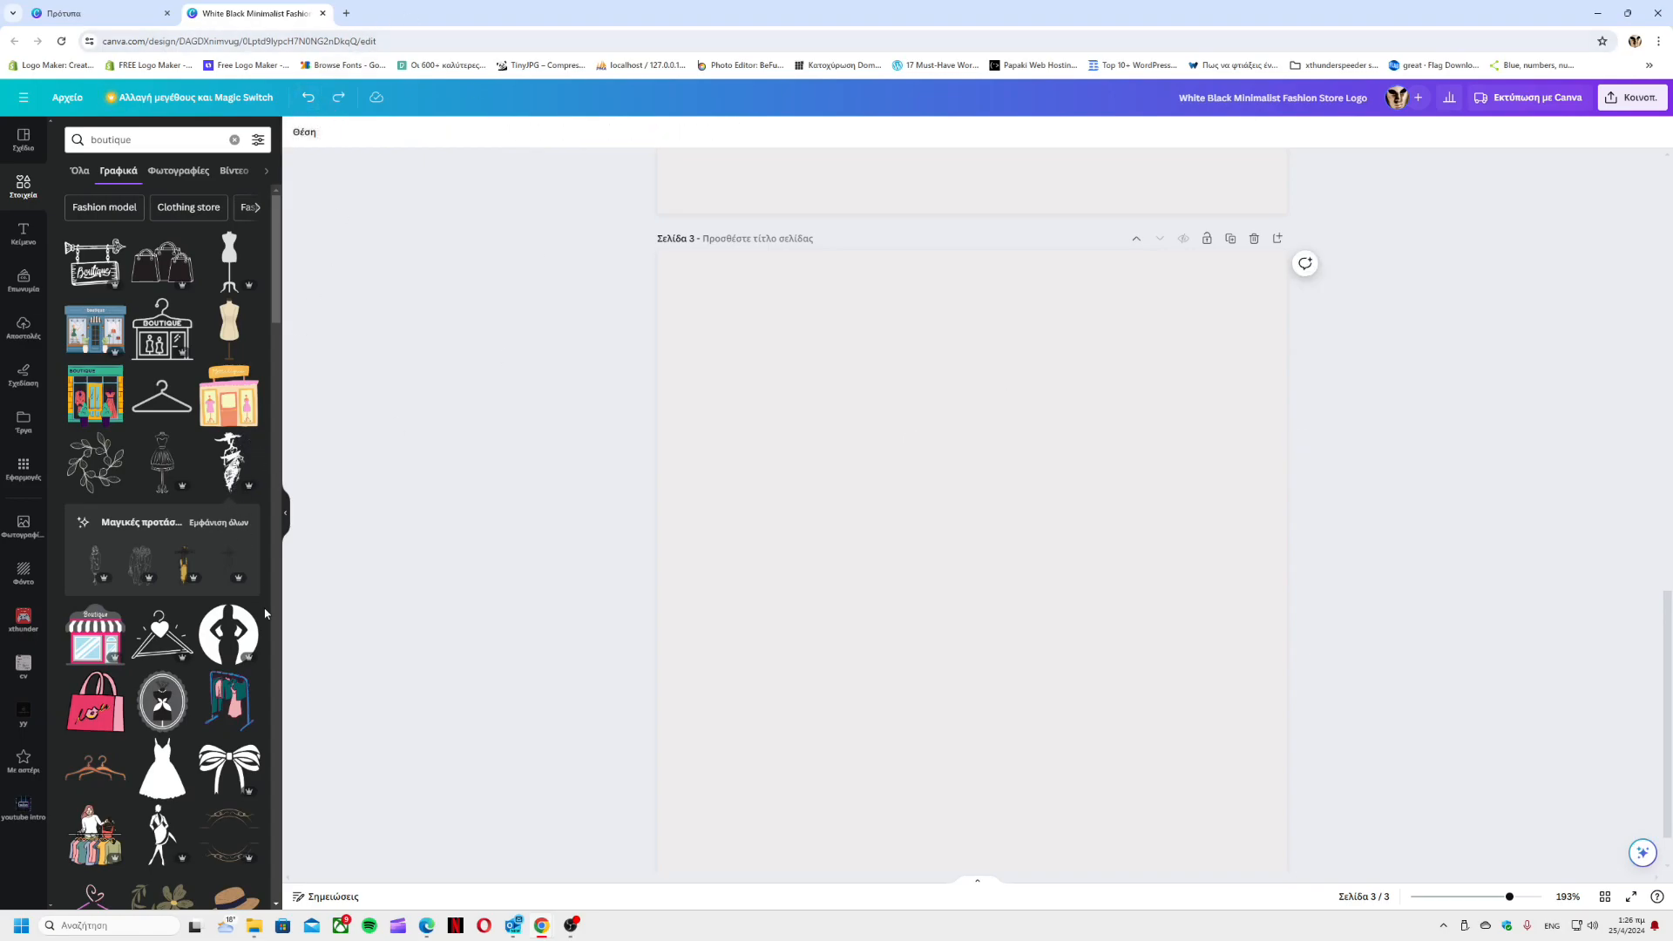
{"action": "scroll", "coordinate": [171, 649], "scroll_direction": "down", "scroll_amount": 1}
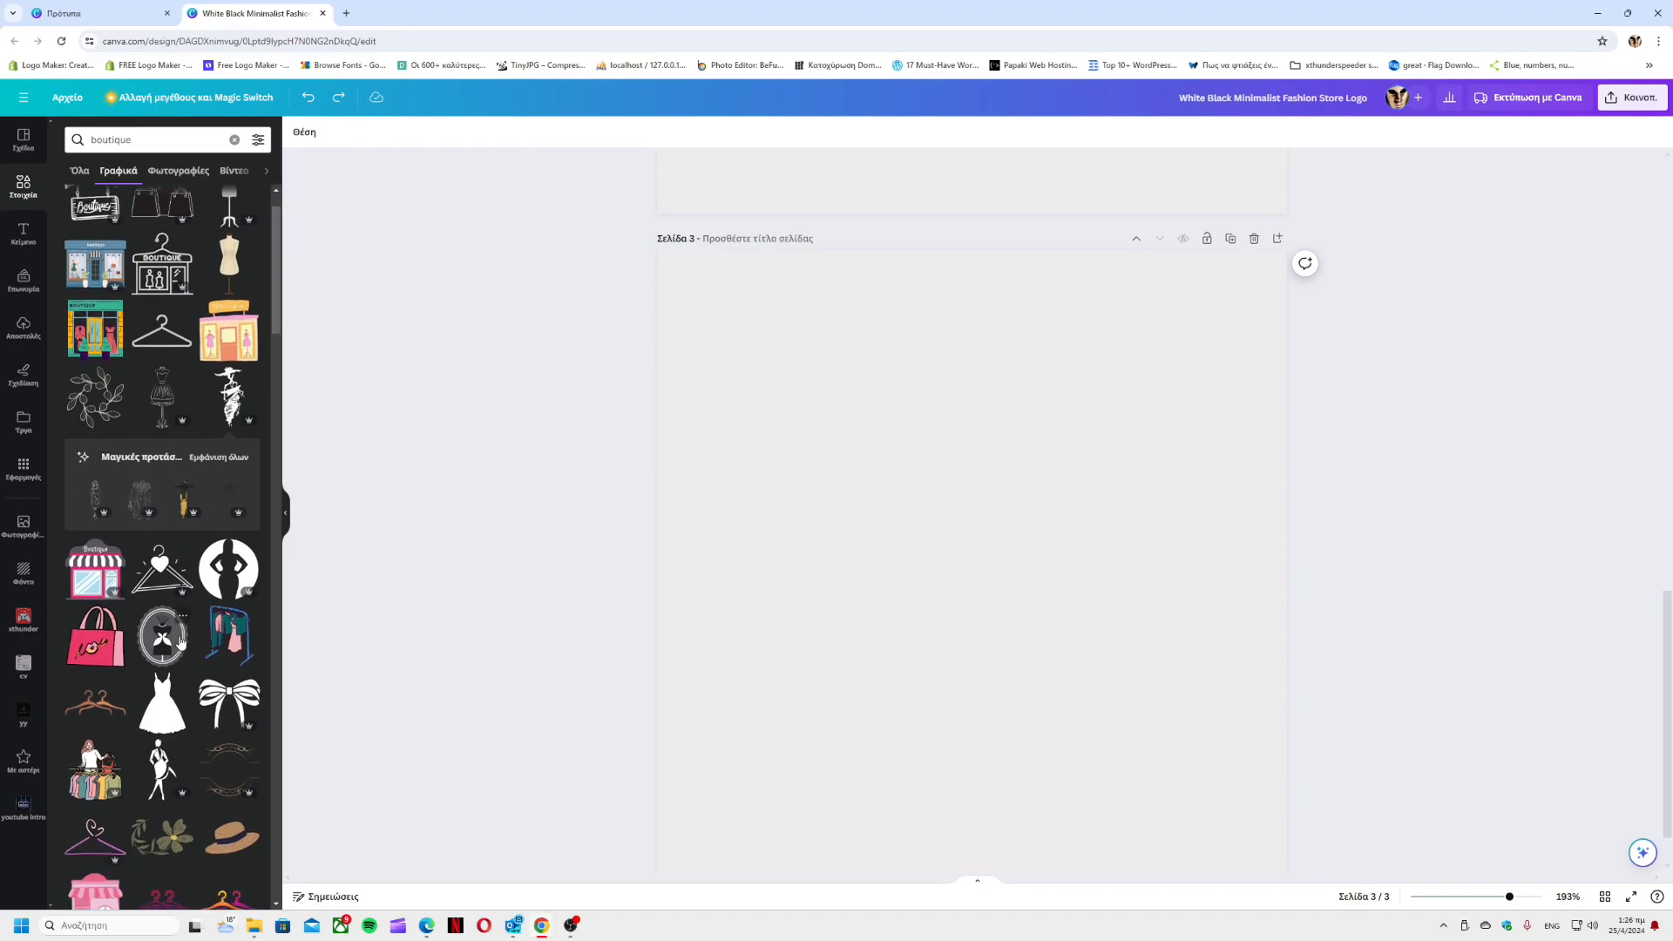
{"action": "scroll", "coordinate": [202, 645], "scroll_direction": "down", "scroll_amount": 1}
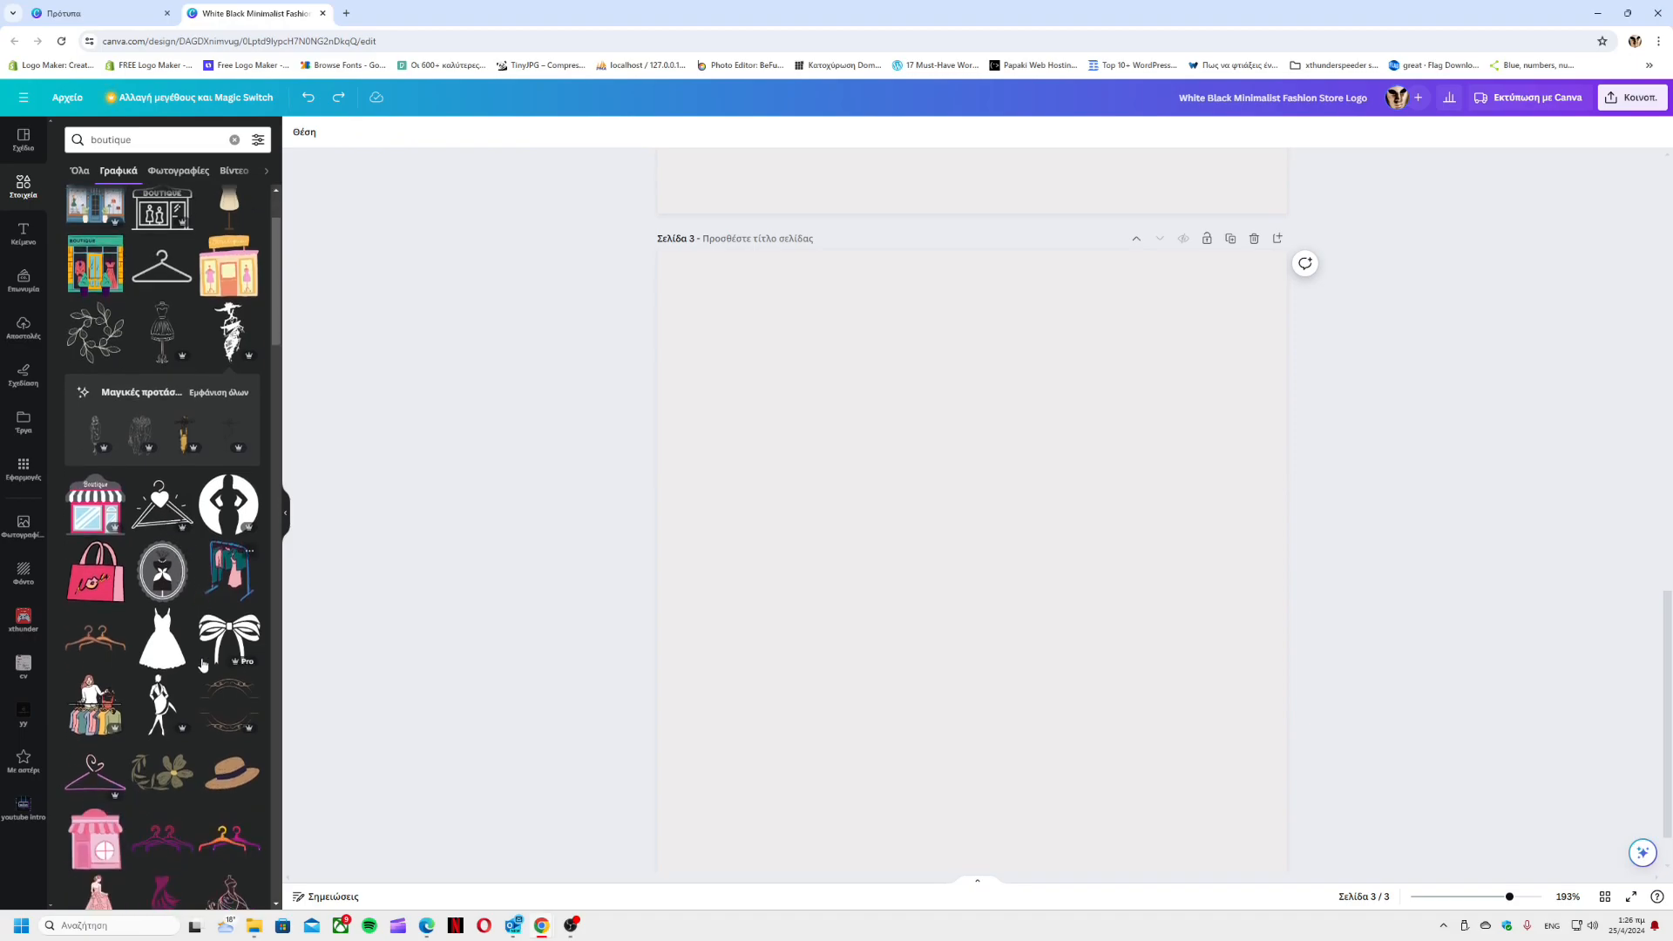
{"action": "left_click", "coordinate": [98, 720]}
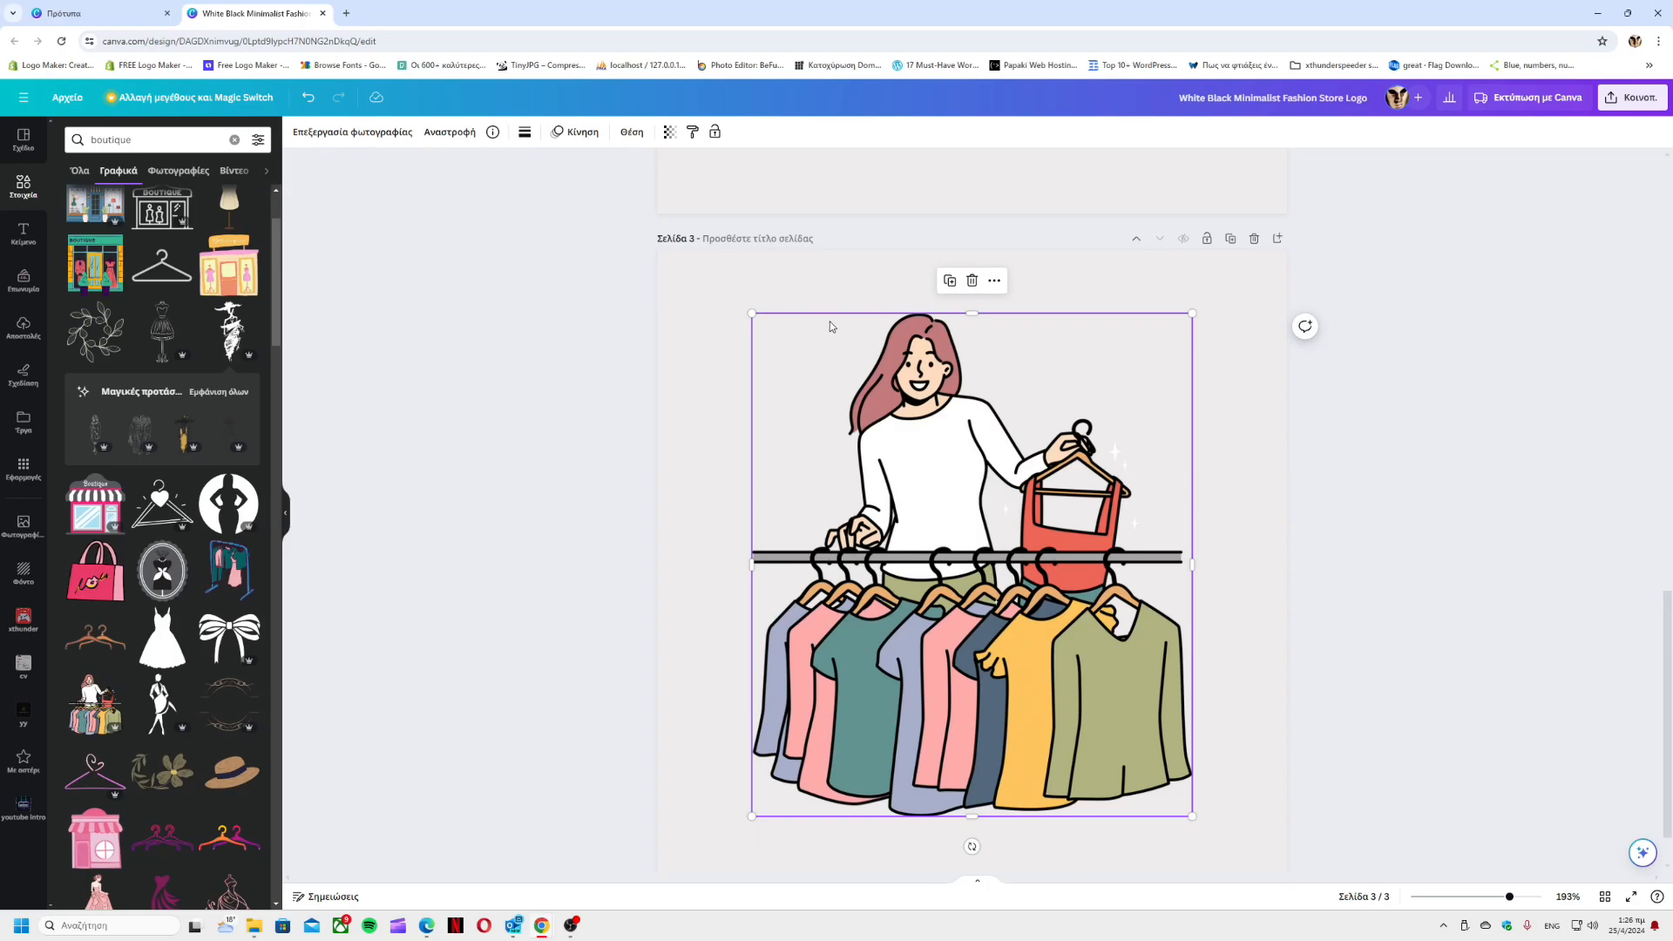
{"action": "left_click", "coordinate": [972, 281]}
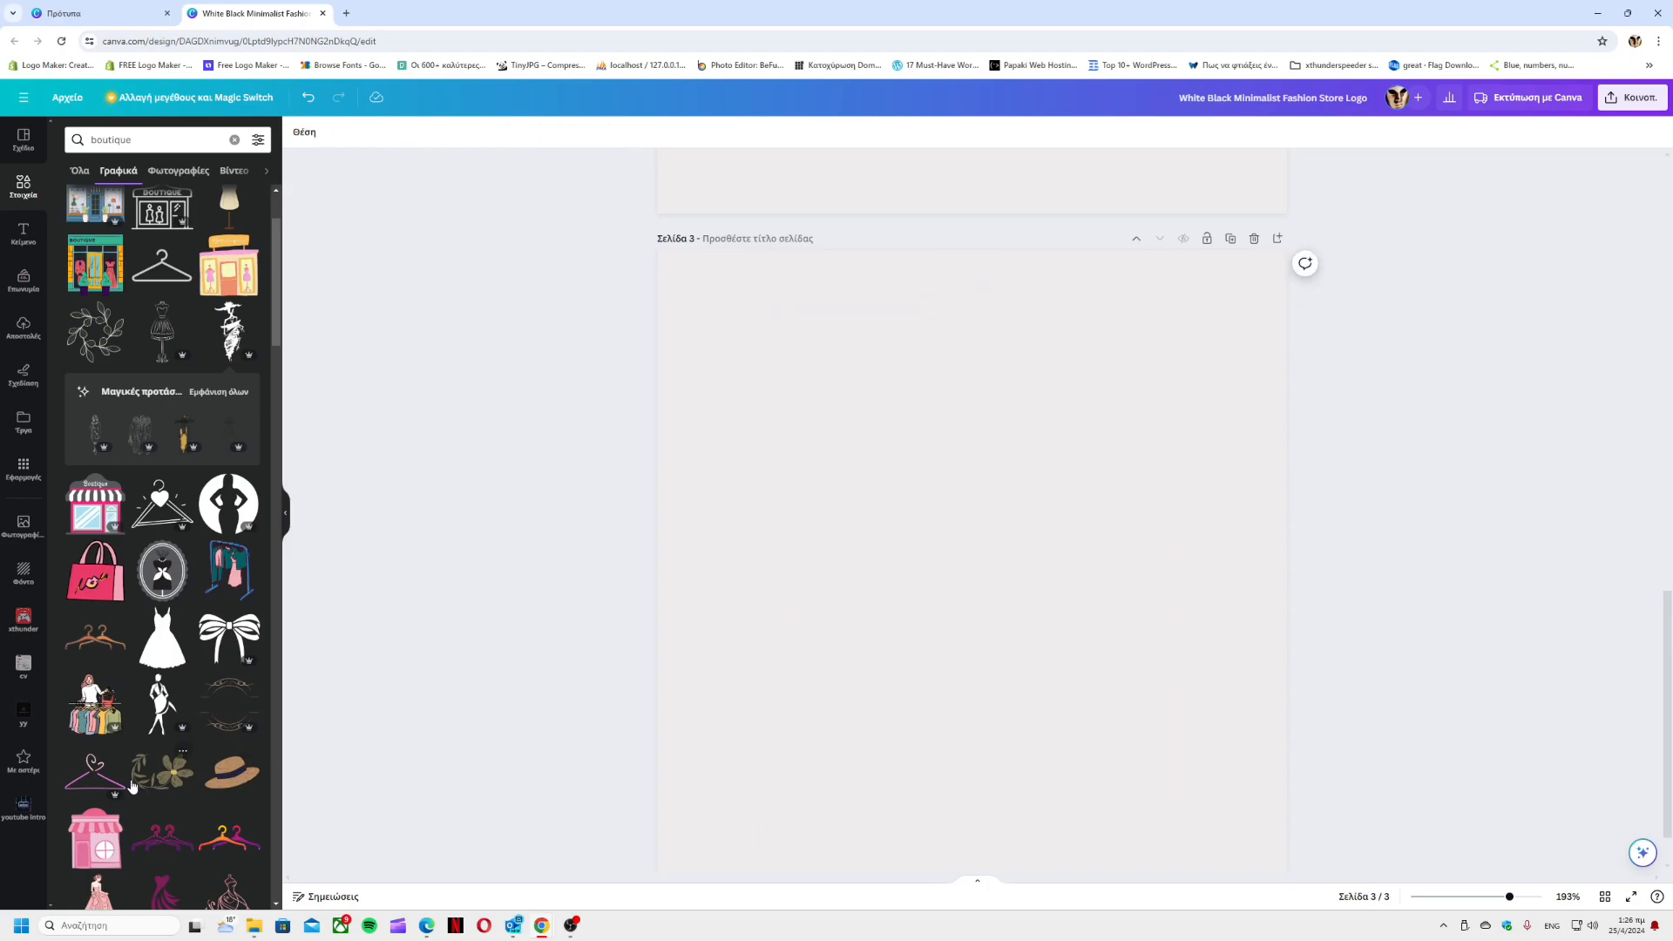
- Add the pink and purple hanger graphic with a heart-shaped hook to page 3
{"action": "left_click", "coordinate": [83, 784]}
{"action": "left_click", "coordinate": [1157, 493]}
{"action": "left_click", "coordinate": [1002, 601]}
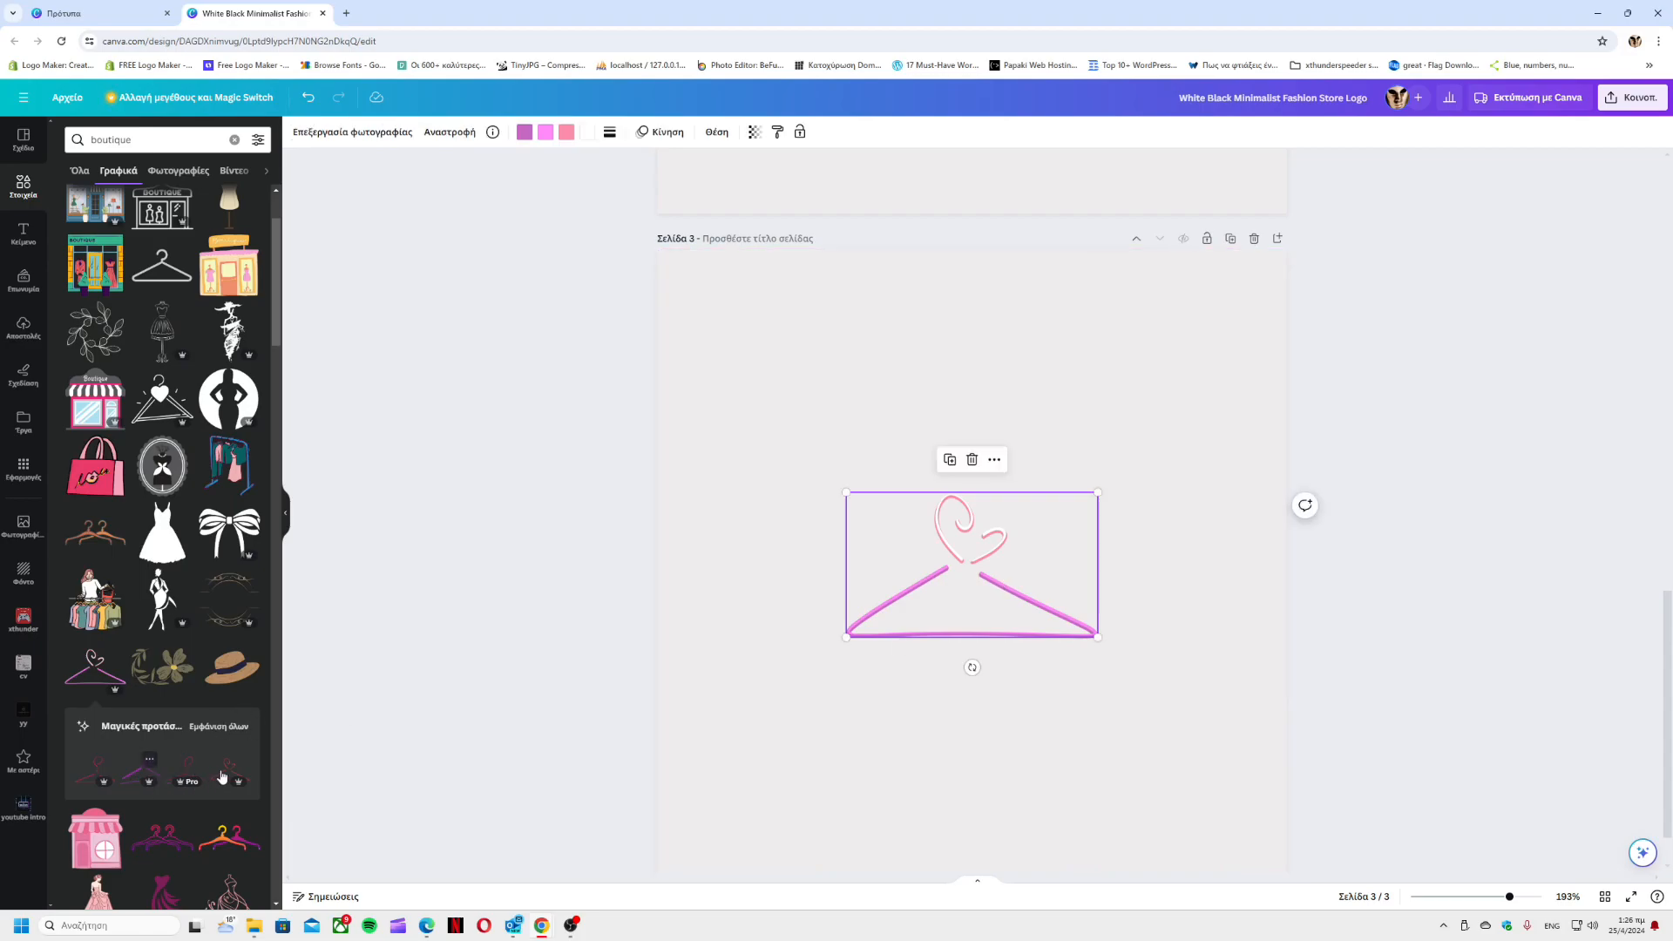
- Try the orange clothes rack and the woman in orange at a mirror on page 3, and delete both graphics
{"action": "scroll", "coordinate": [236, 773], "scroll_direction": "down", "scroll_amount": 2}
{"action": "scroll", "coordinate": [236, 774], "scroll_direction": "down", "scroll_amount": 2}
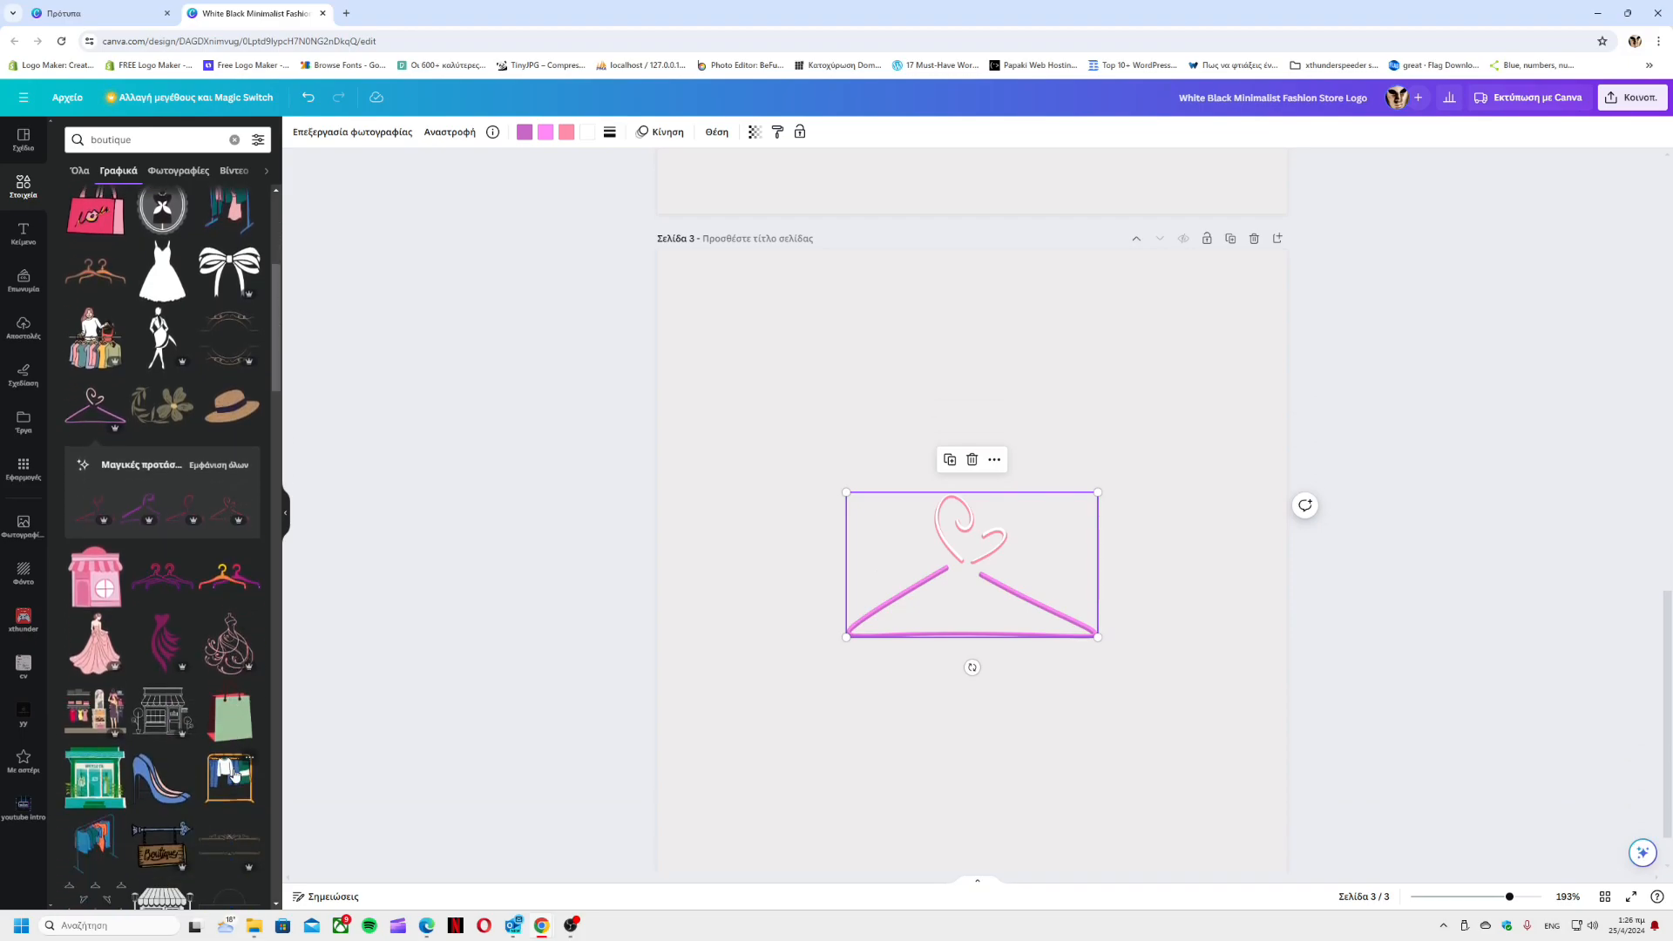
{"action": "scroll", "coordinate": [235, 774], "scroll_direction": "down", "scroll_amount": 2}
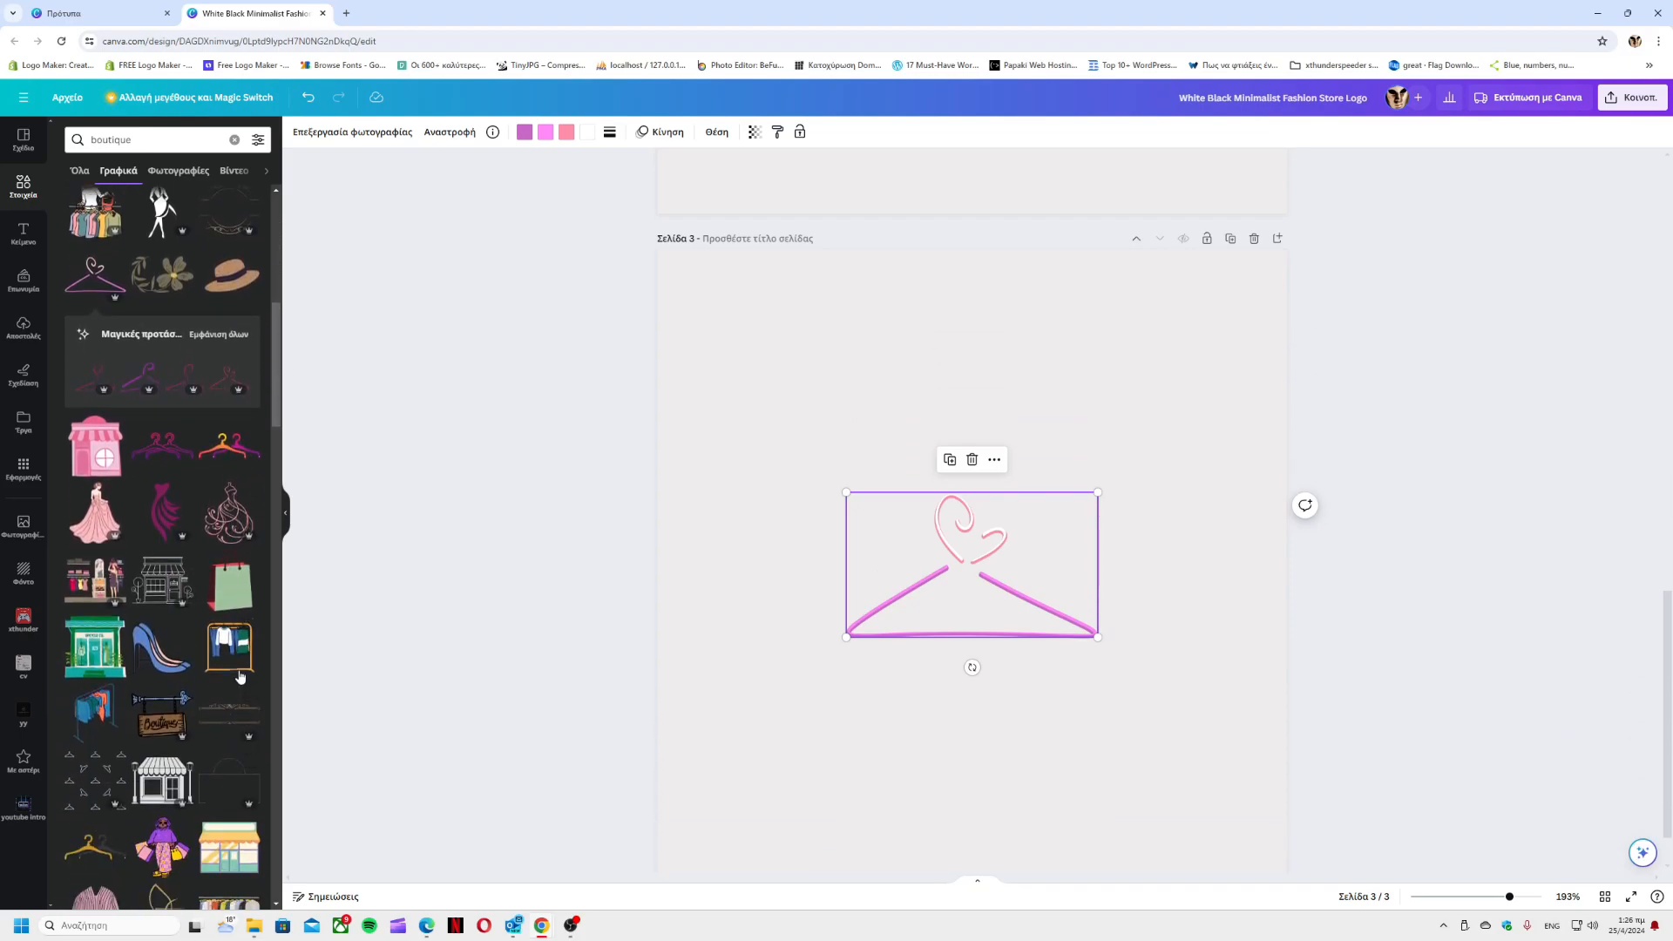
{"action": "left_click", "coordinate": [231, 649]}
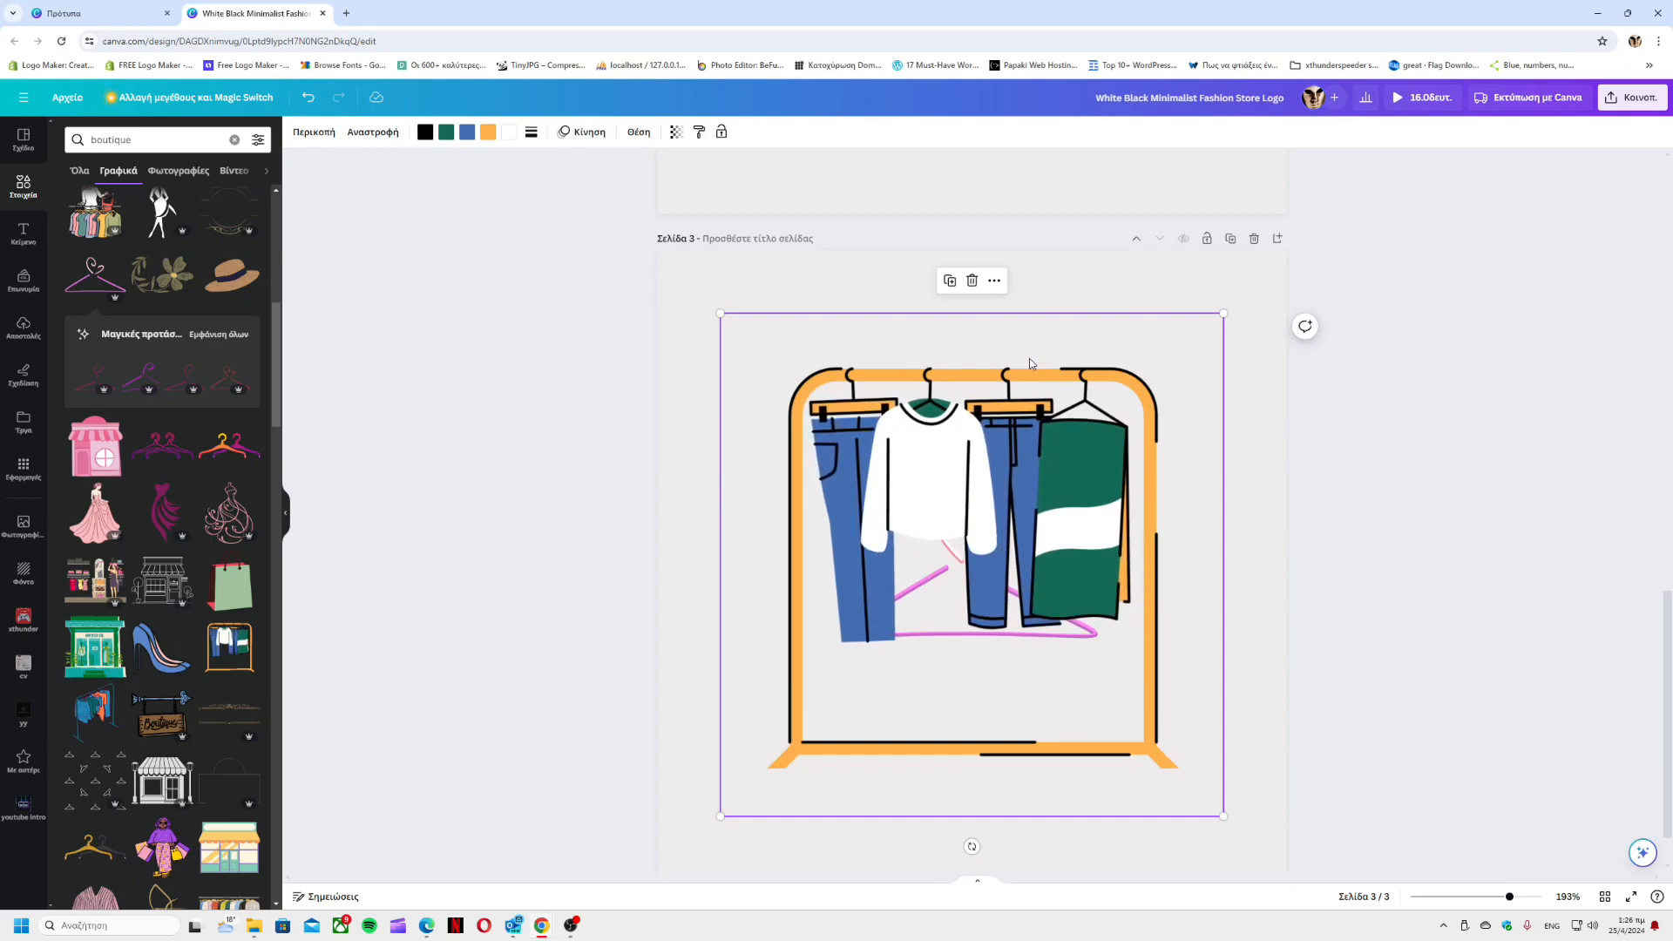
{"action": "left_click", "coordinate": [974, 281]}
{"action": "scroll", "coordinate": [176, 710], "scroll_direction": "down", "scroll_amount": 2}
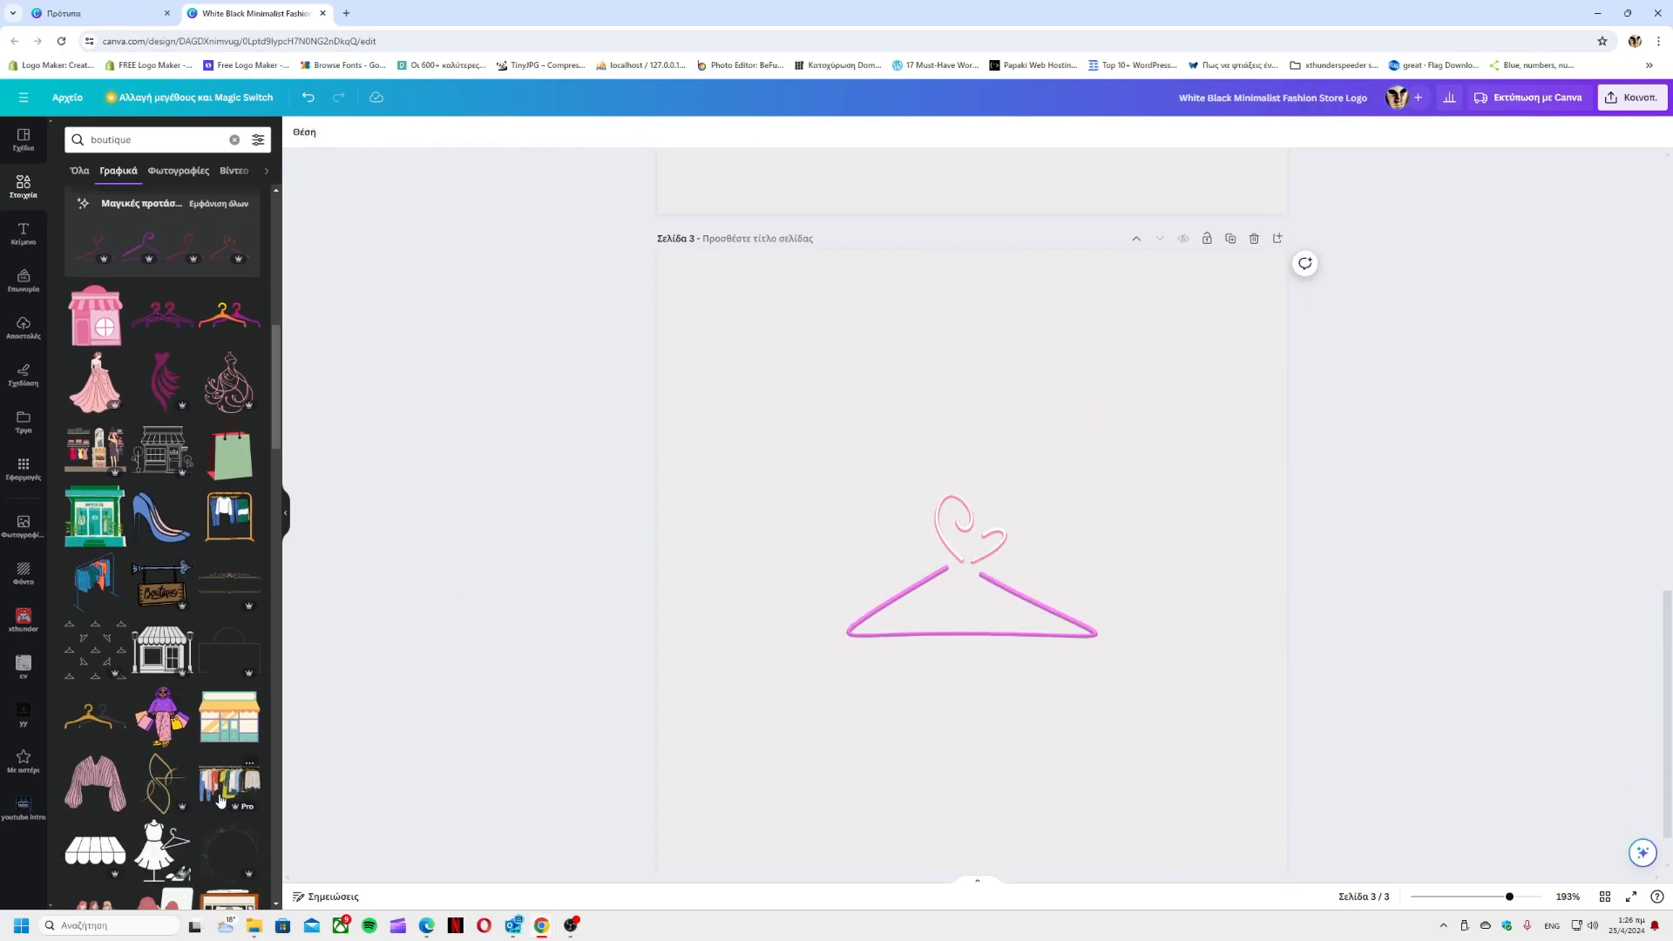
{"action": "scroll", "coordinate": [218, 810], "scroll_direction": "down", "scroll_amount": 1}
{"action": "scroll", "coordinate": [223, 828], "scroll_direction": "down", "scroll_amount": 2}
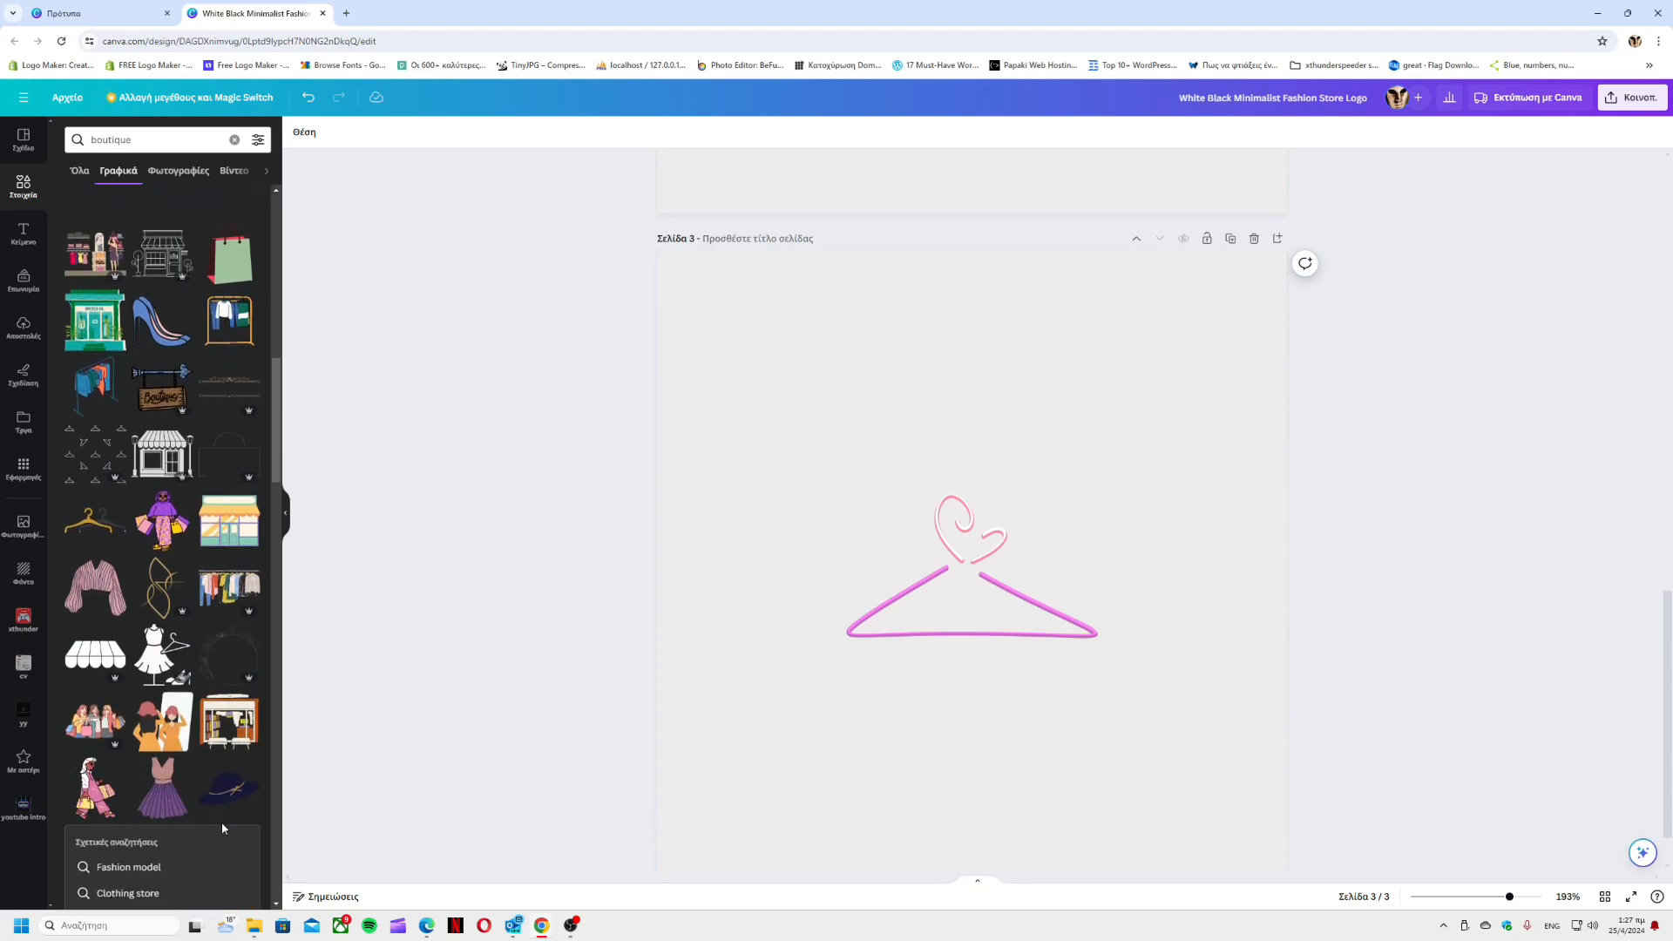
{"action": "left_click", "coordinate": [176, 727]}
{"action": "left_click", "coordinate": [971, 411]}
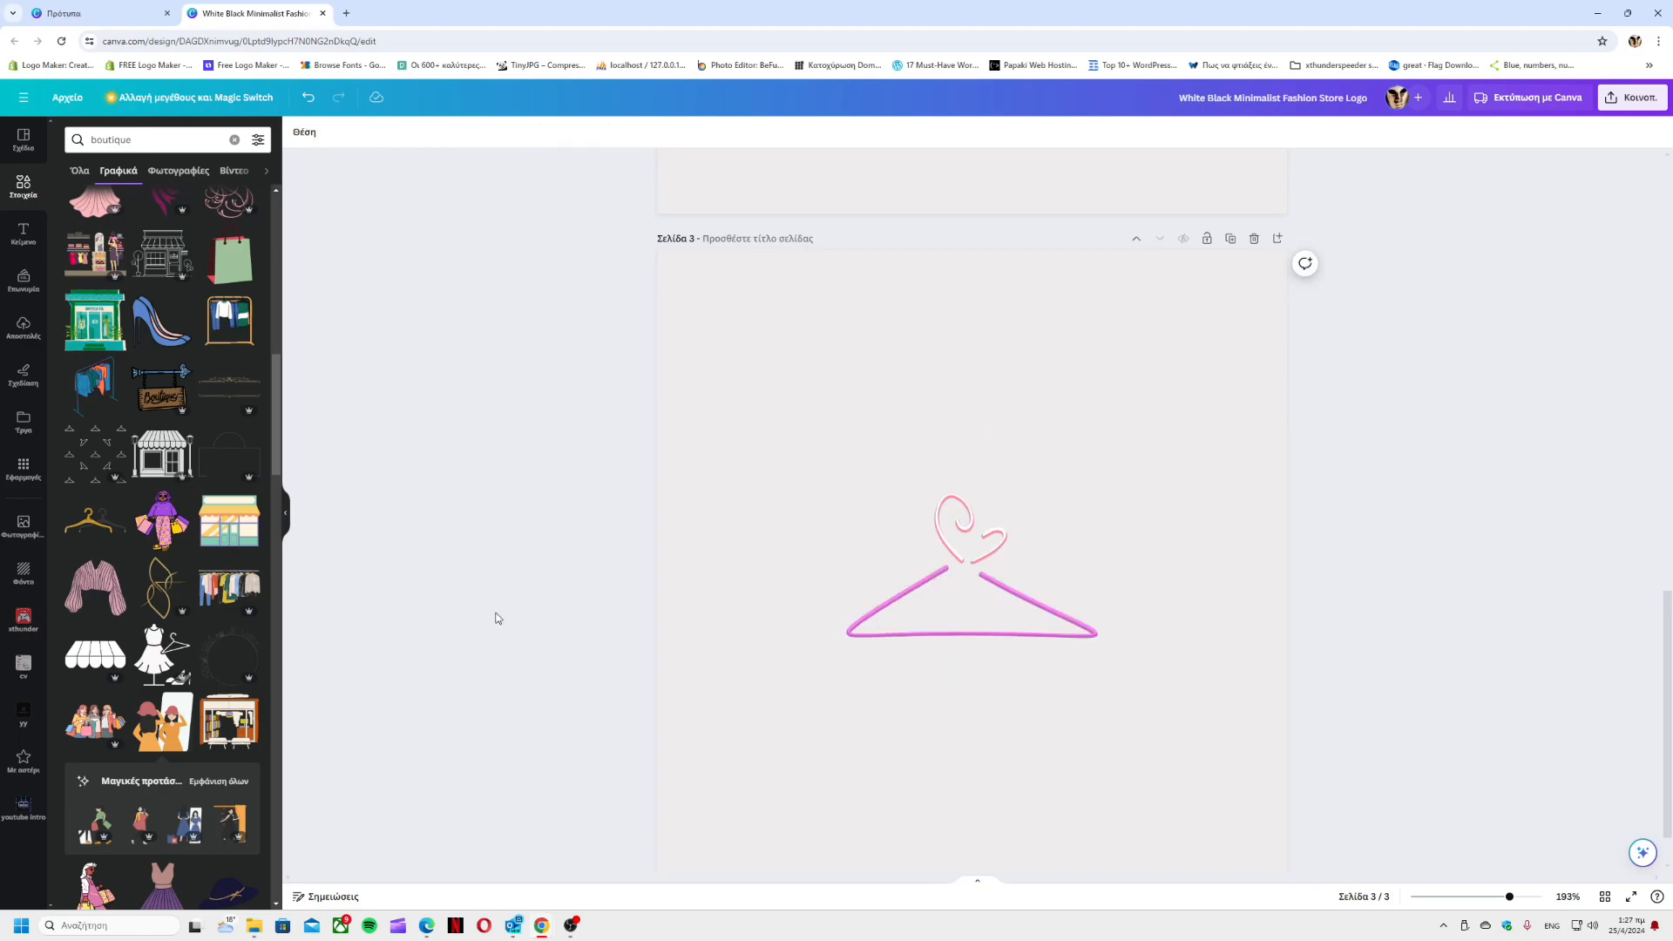
- Add the pink dress graphic with a hanger and yellow heels to page 3
{"action": "scroll", "coordinate": [214, 819], "scroll_direction": "down", "scroll_amount": 2}
{"action": "scroll", "coordinate": [234, 831], "scroll_direction": "down", "scroll_amount": 3}
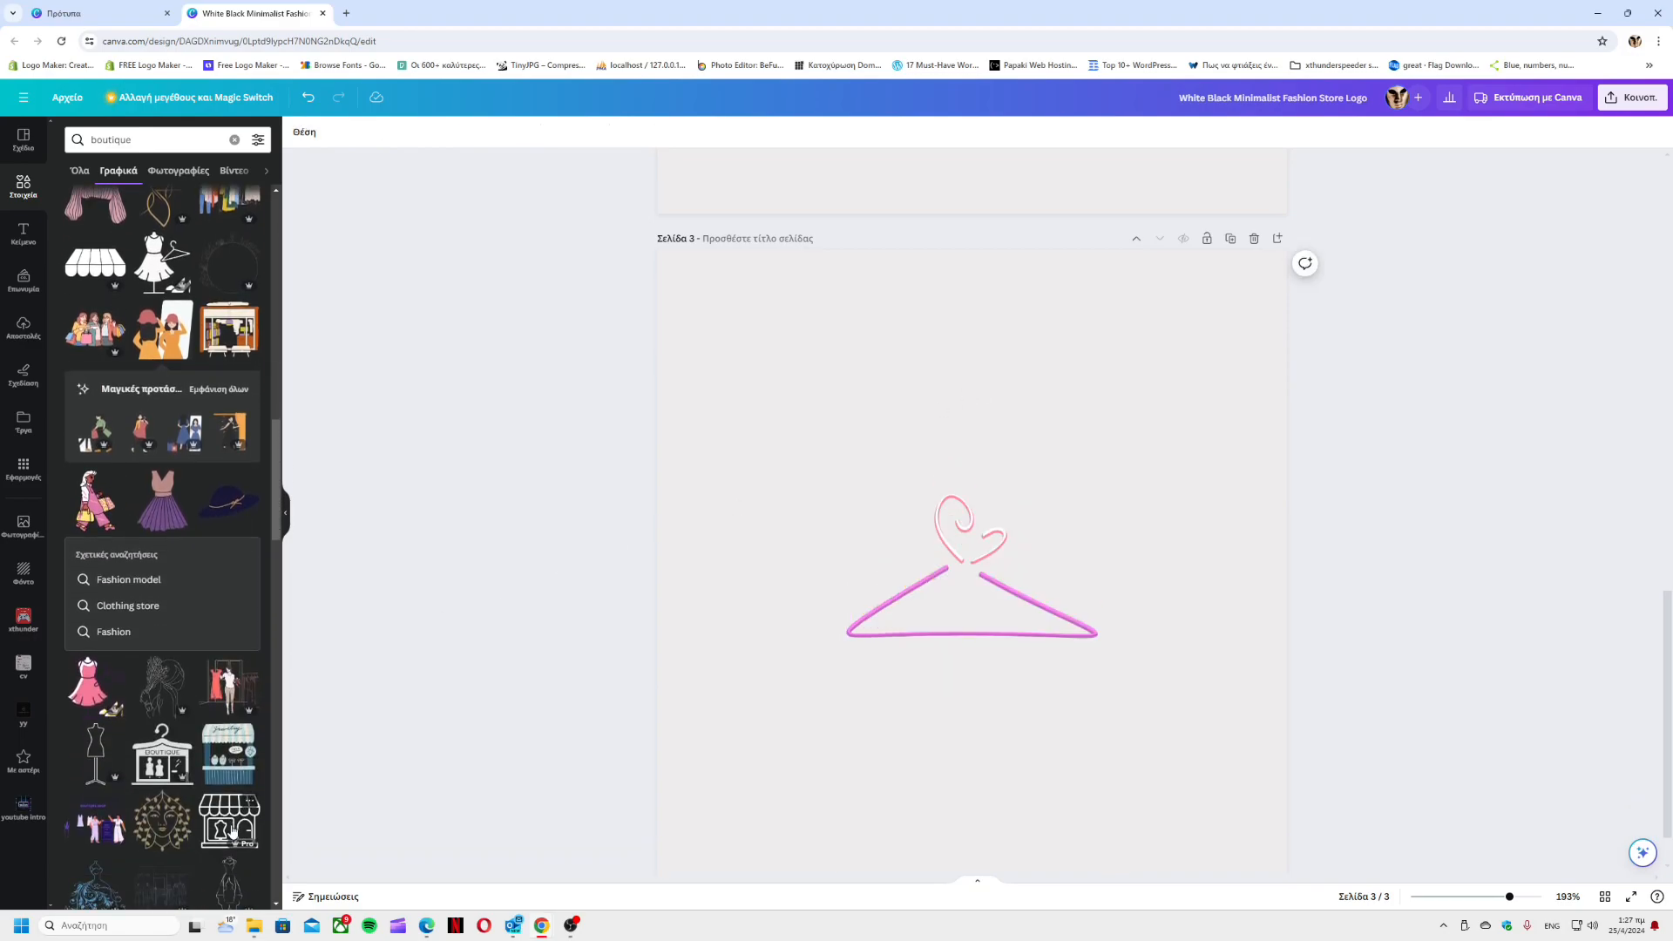
{"action": "left_click", "coordinate": [88, 684]}
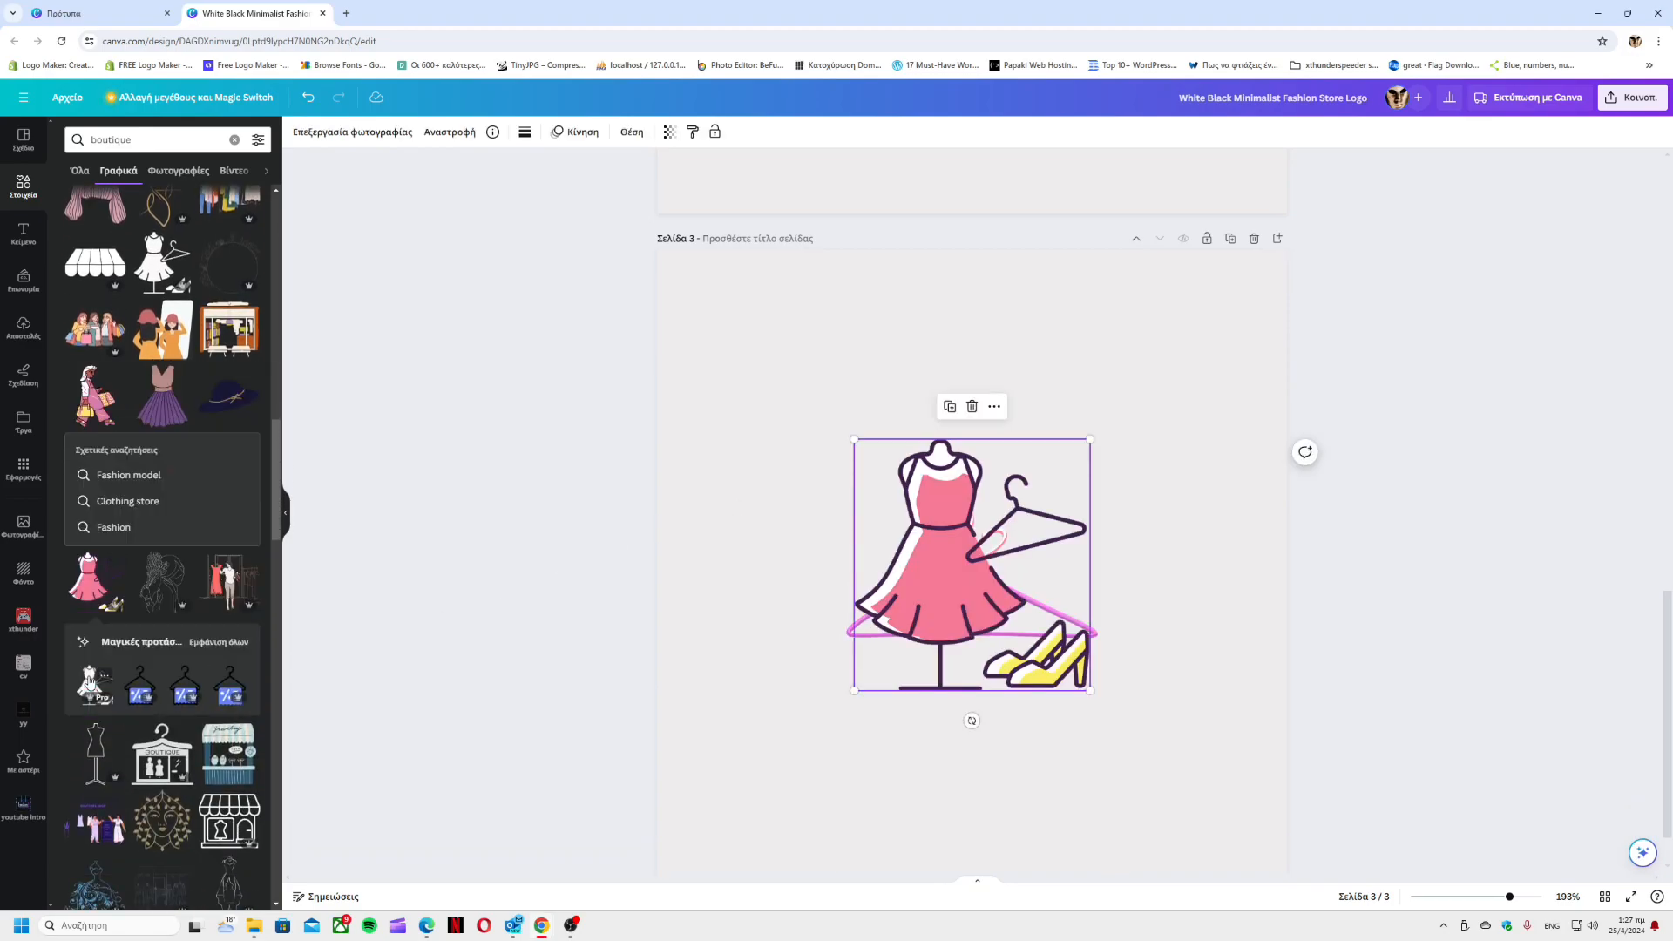
- Delete the pink dress graphic from page 3, and try and remove the black boutique storefront graphic with the hanger roof
{"action": "left_click", "coordinate": [972, 406]}
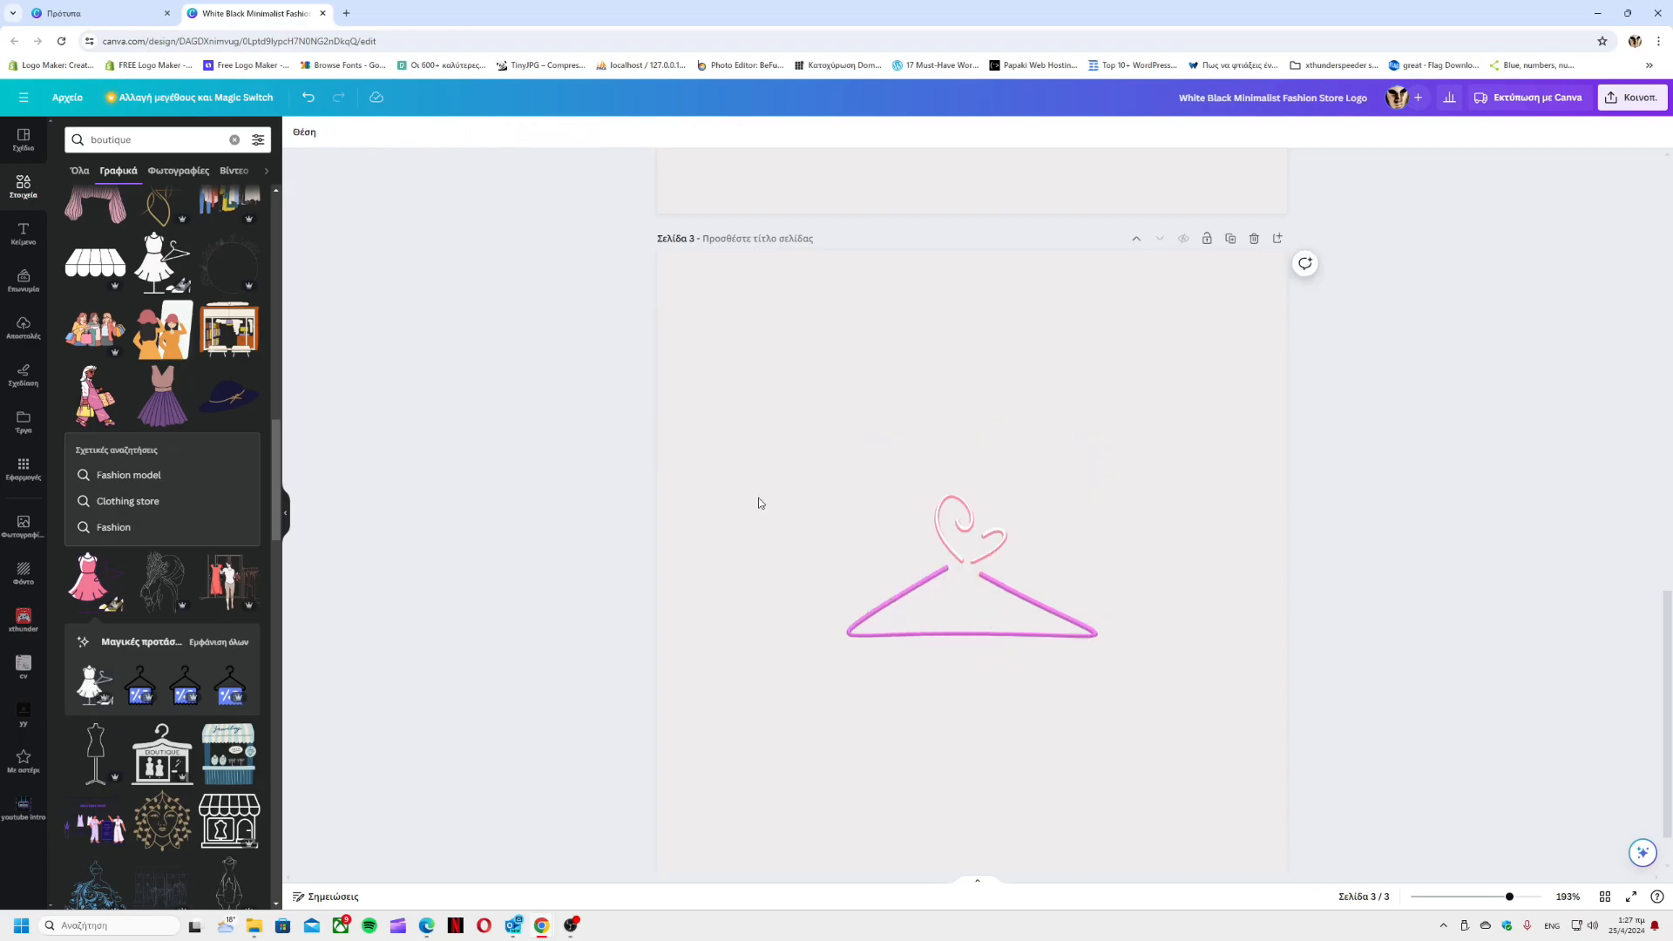
{"action": "left_click", "coordinate": [164, 760]}
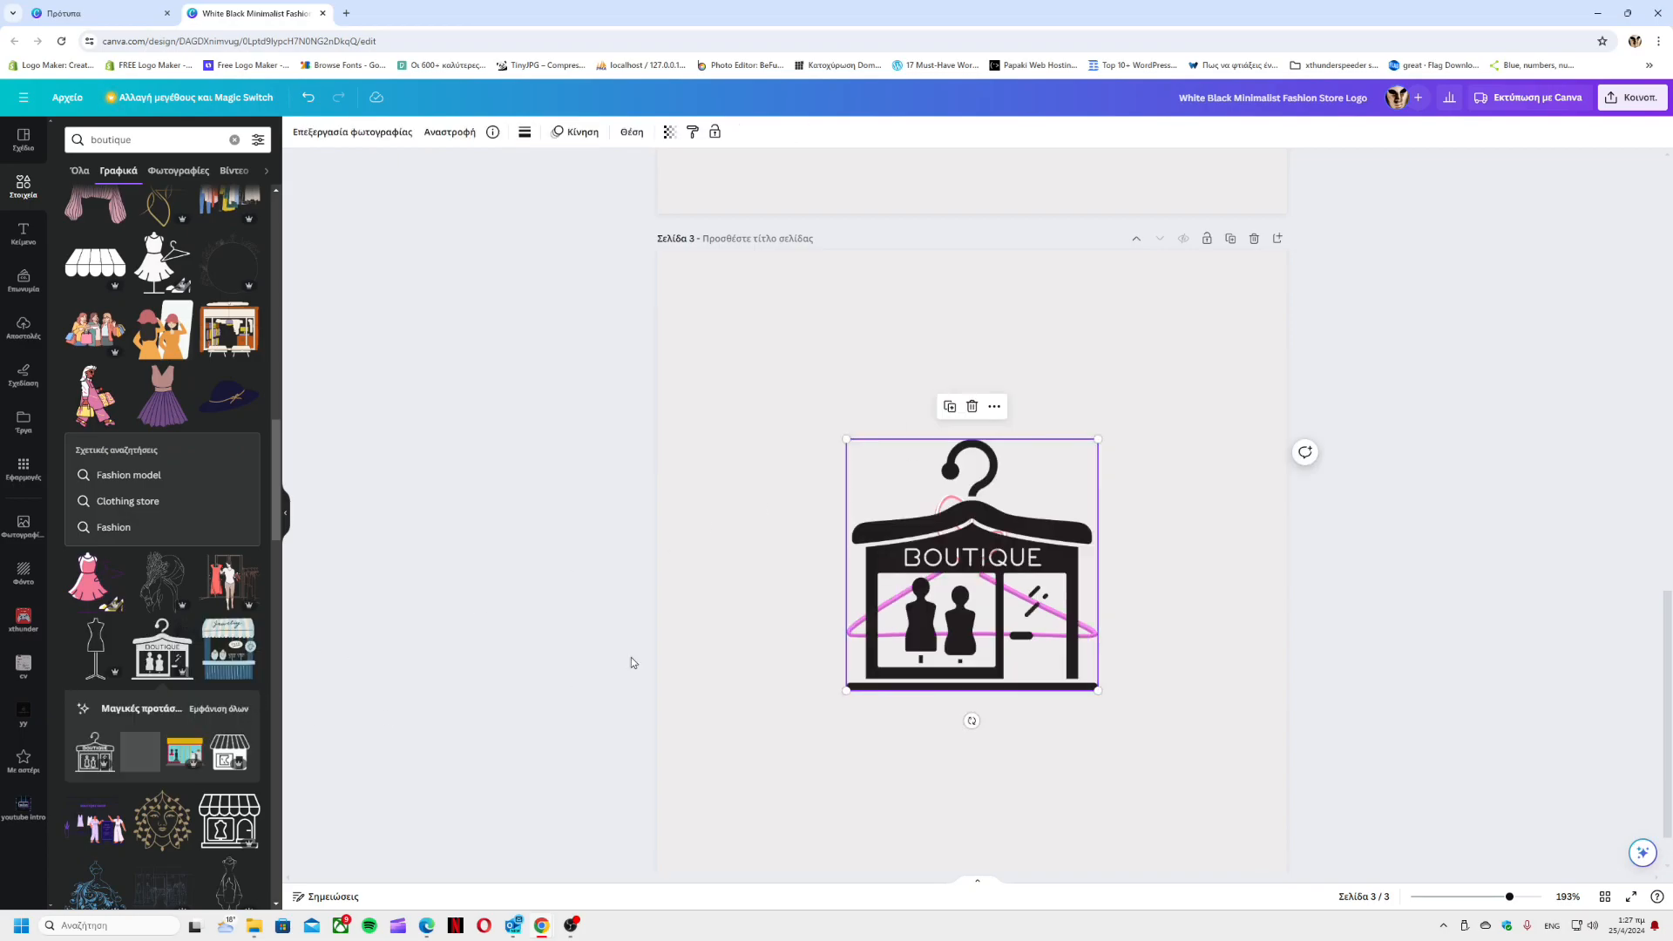
{"action": "left_click", "coordinate": [972, 406]}
{"action": "scroll", "coordinate": [247, 743], "scroll_direction": "down", "scroll_amount": 2}
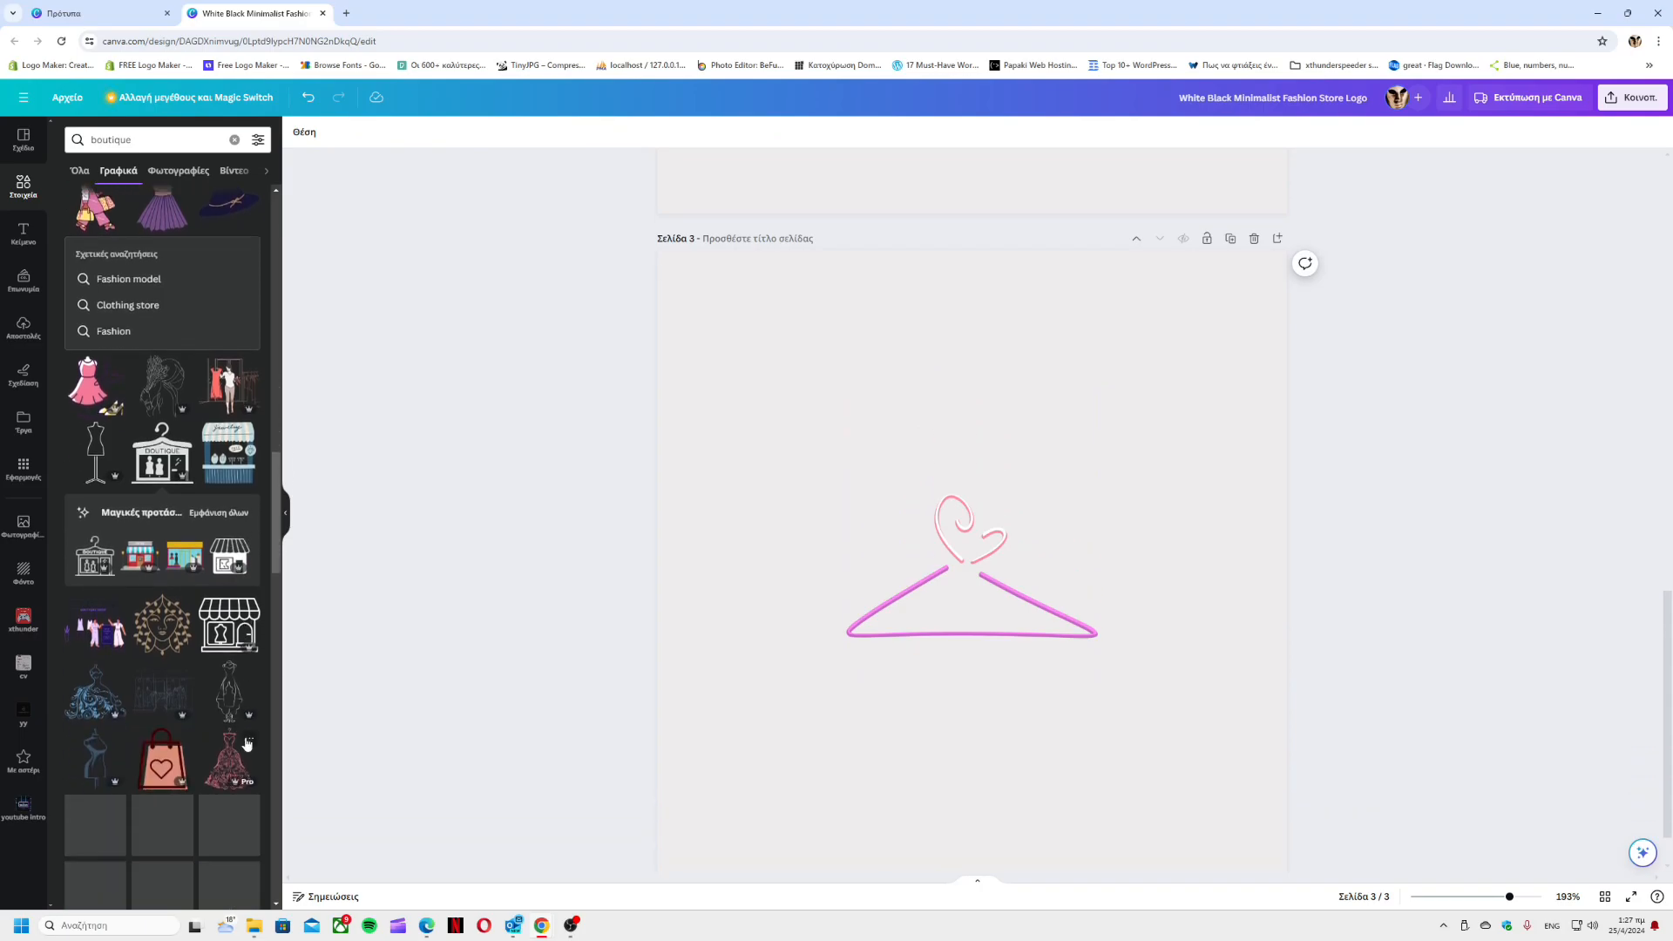
{"action": "scroll", "coordinate": [236, 888], "scroll_direction": "down", "scroll_amount": 2}
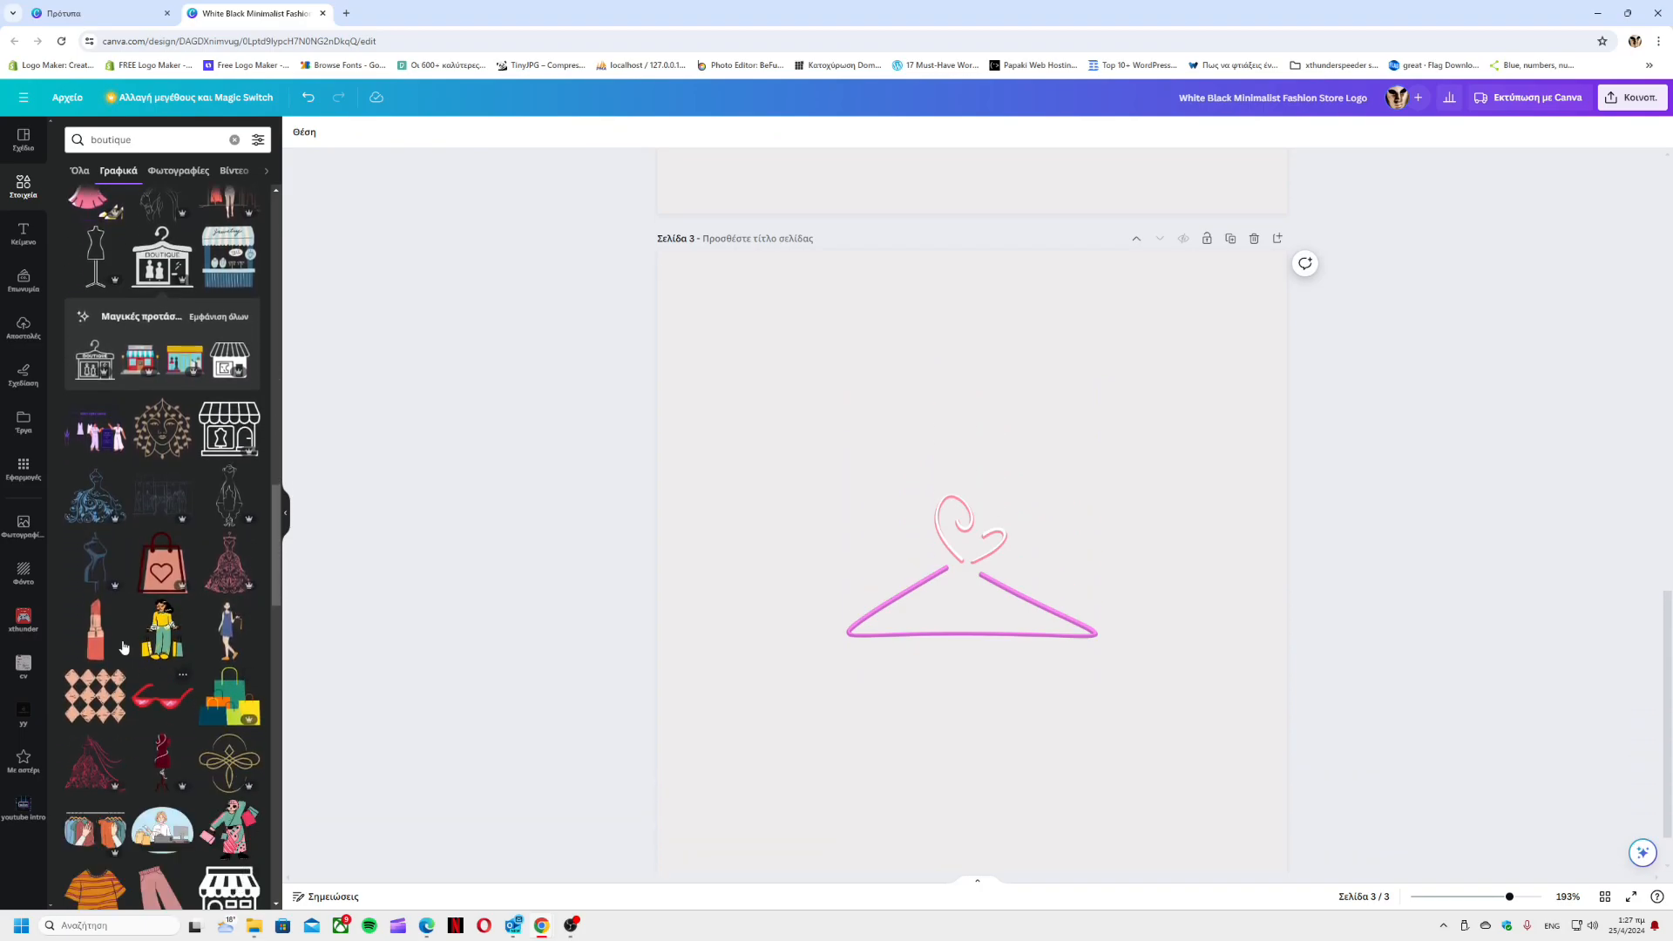
- Search the graphics library for "fashion"
{"action": "left_click", "coordinate": [131, 140]}
{"action": "key", "text": "BackSpace"}
{"action": "type", "text": "fac"}
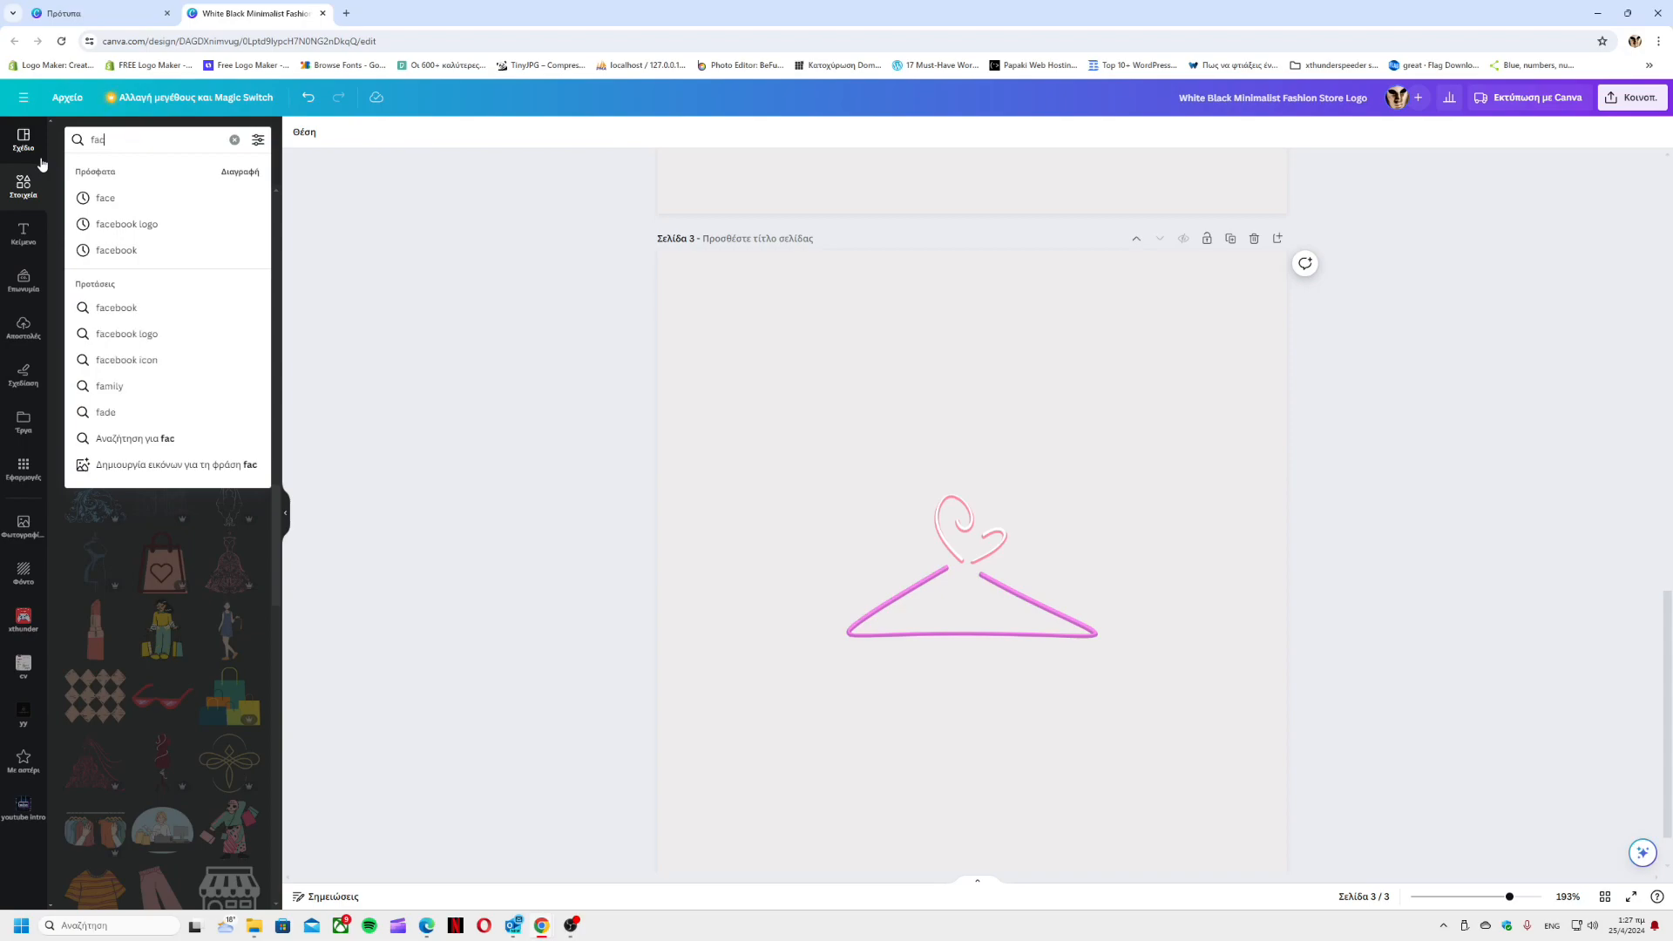
{"action": "type", "text": "i"}
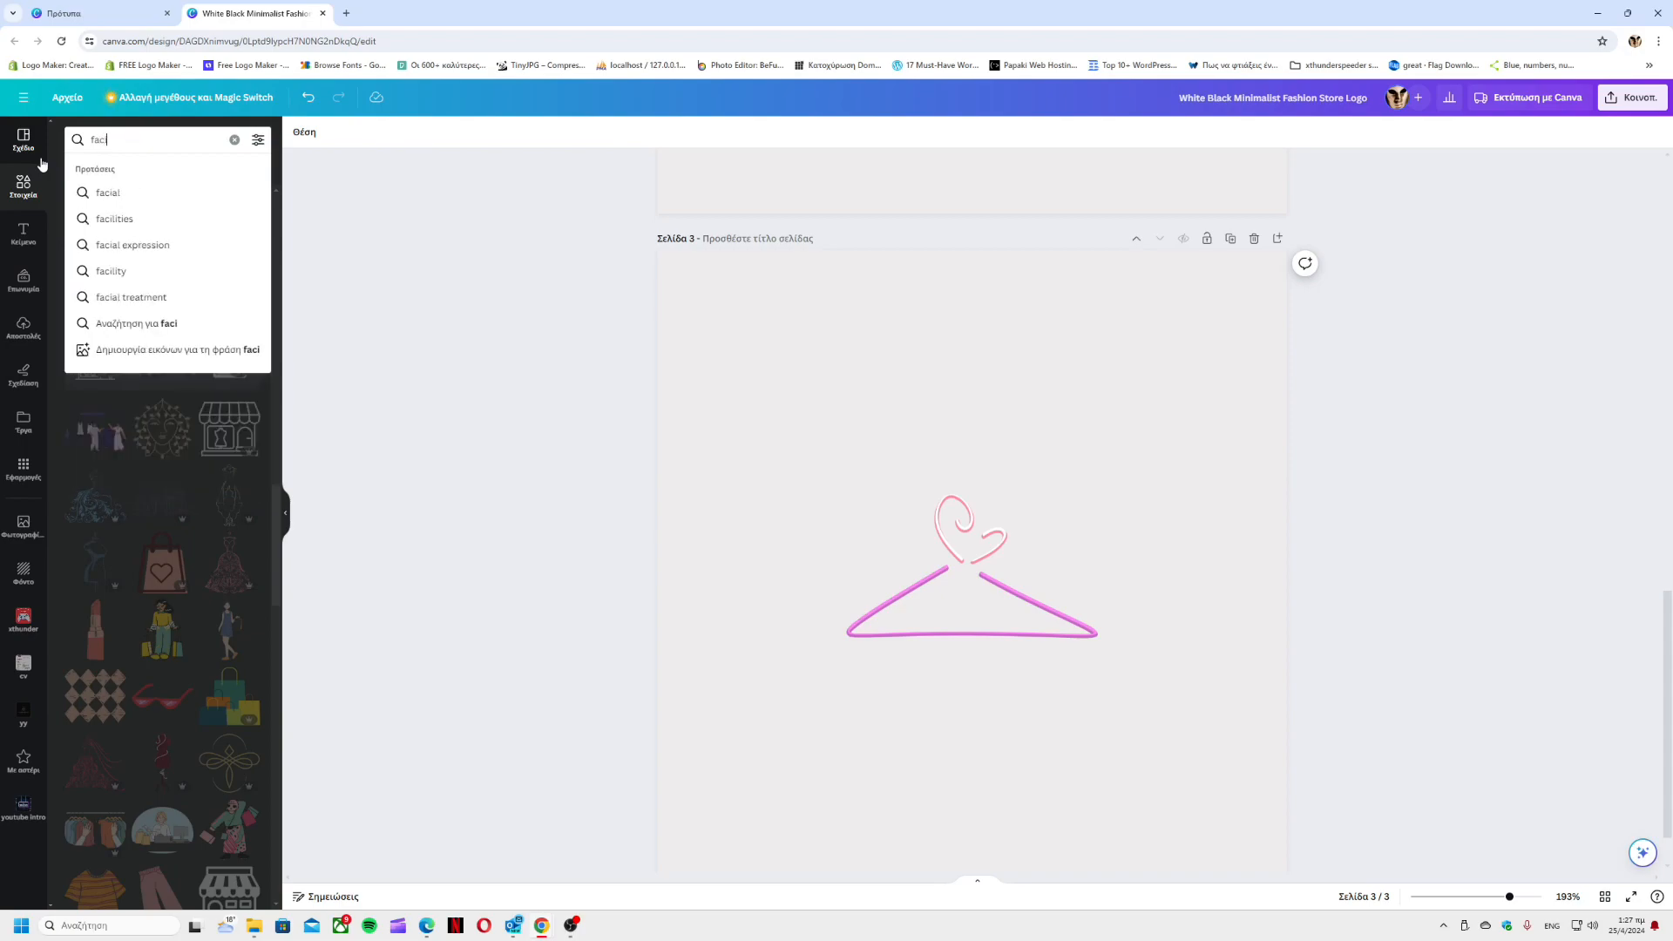
{"action": "key", "text": "BackSpace"}
{"action": "key", "text": "BackSpace"}
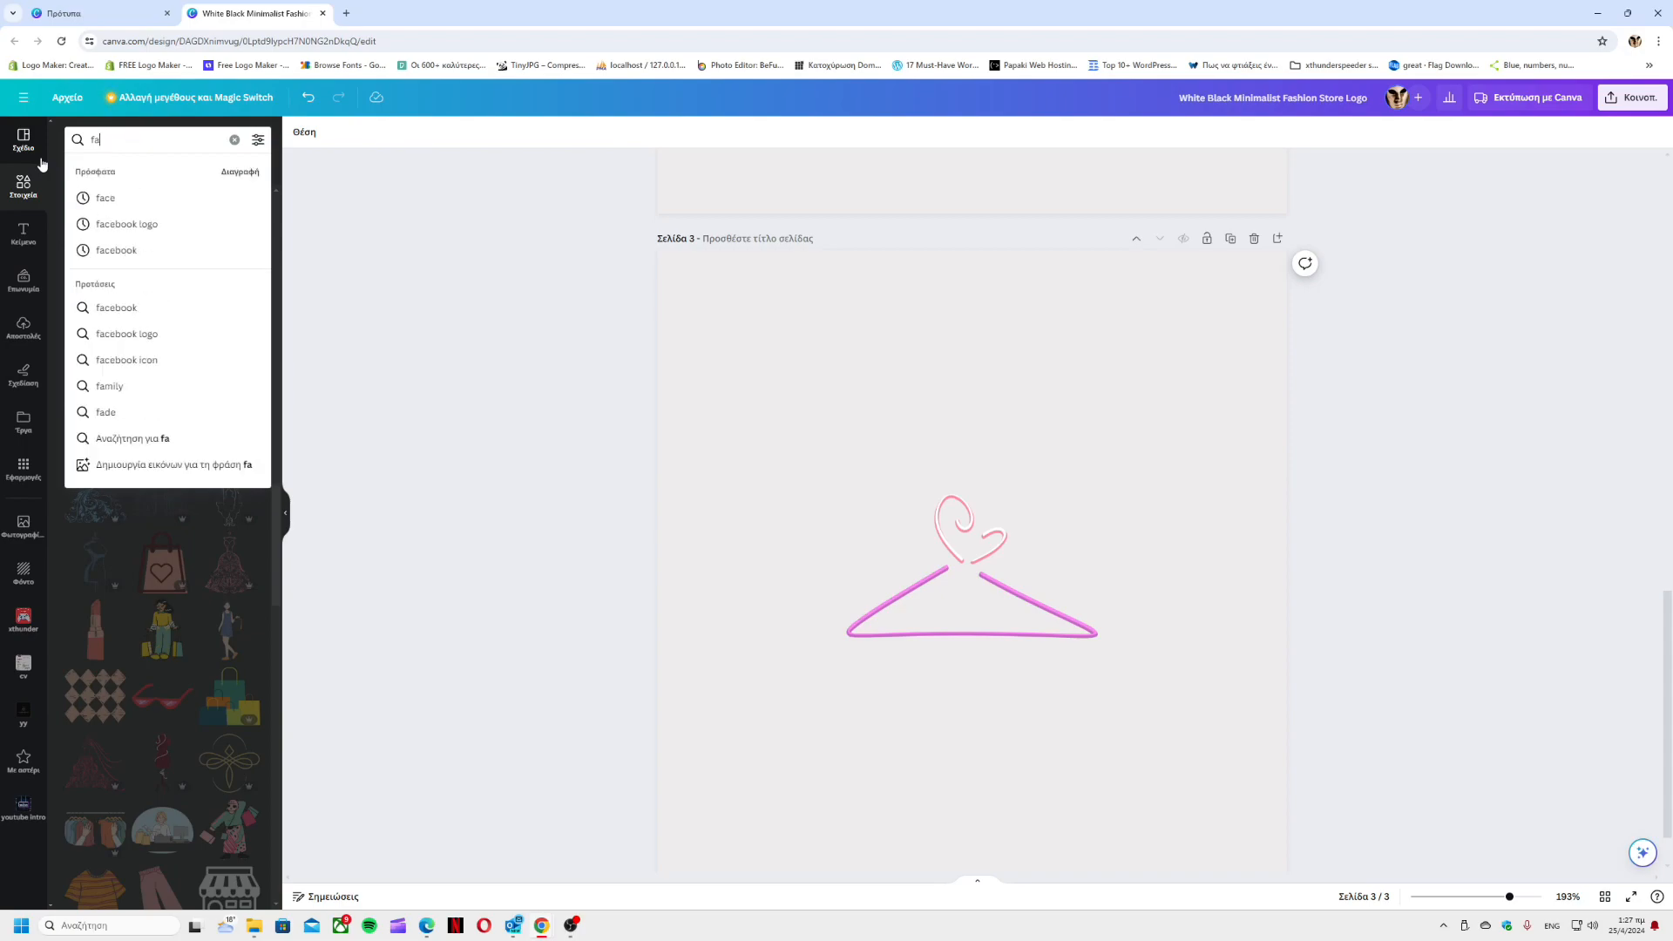
{"action": "type", "text": "sion"}
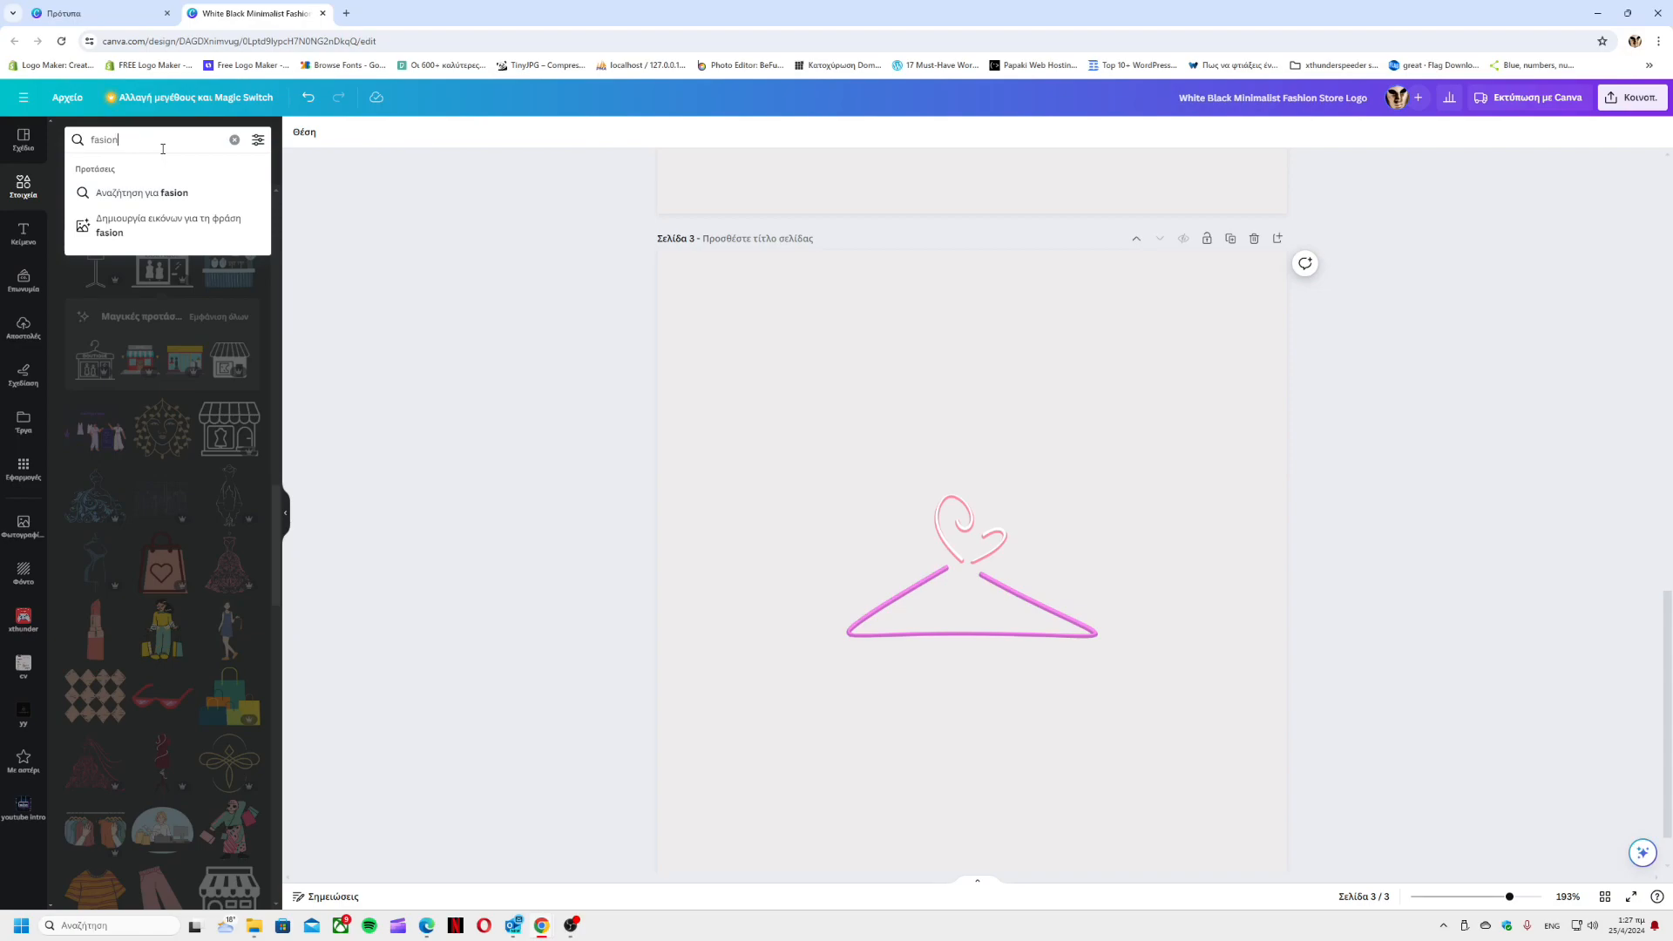
{"action": "key", "text": "BackSpace"}
{"action": "key", "text": "BackSpace"}
{"action": "key", "text": "BackSpace"}
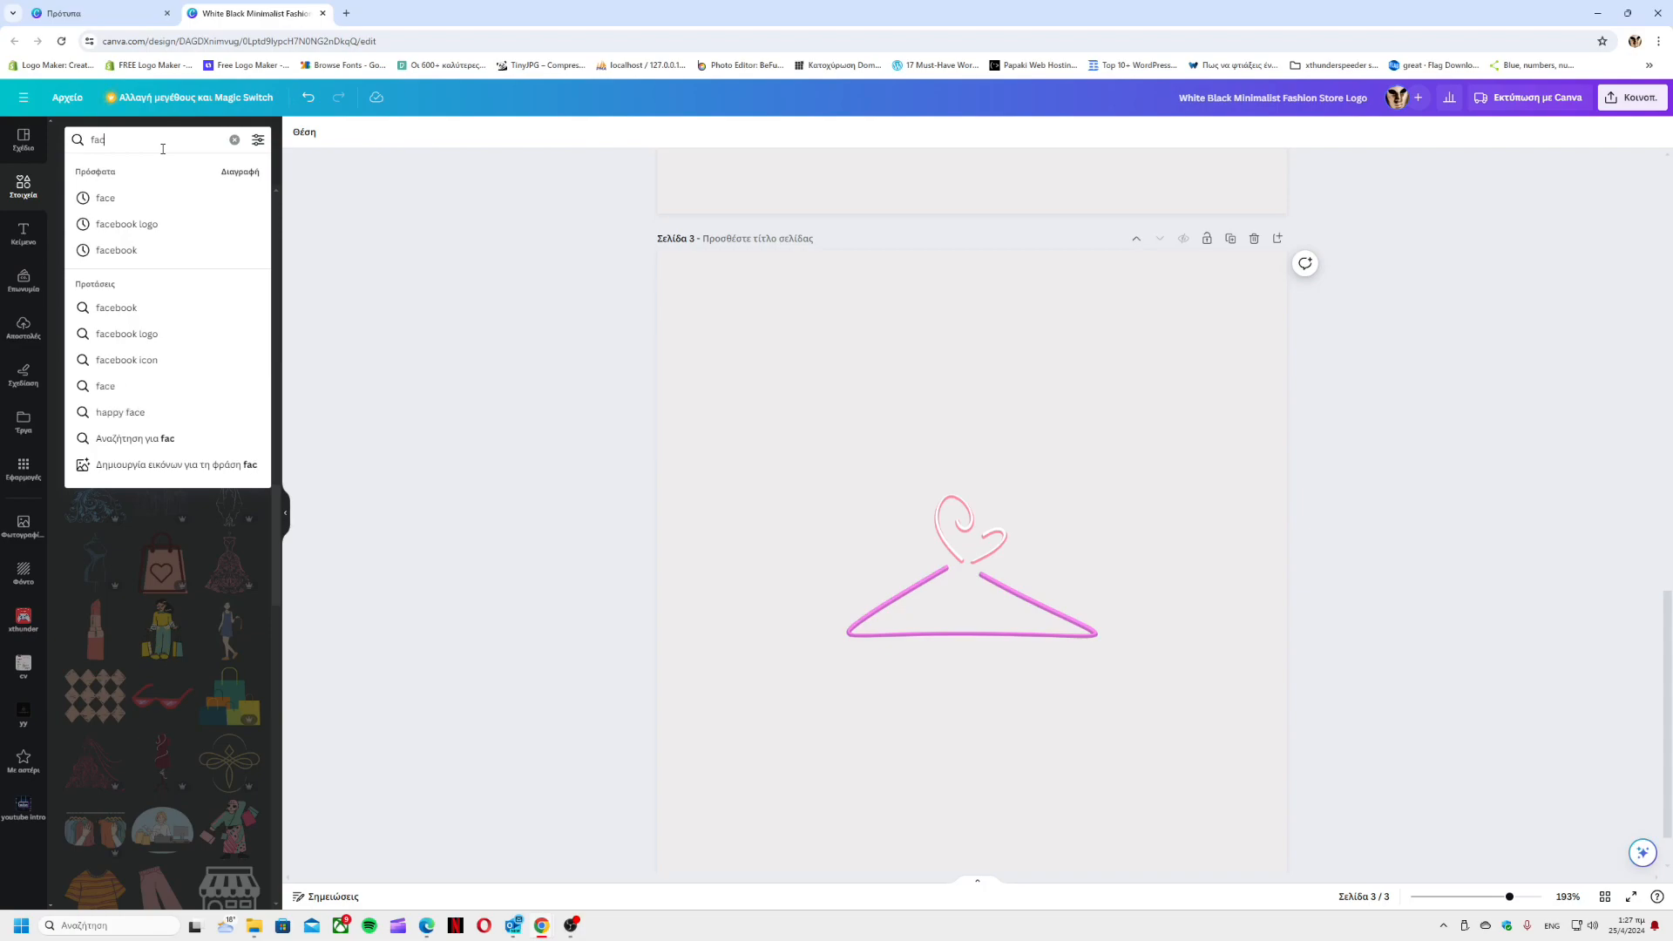
{"action": "type", "text": "s"}
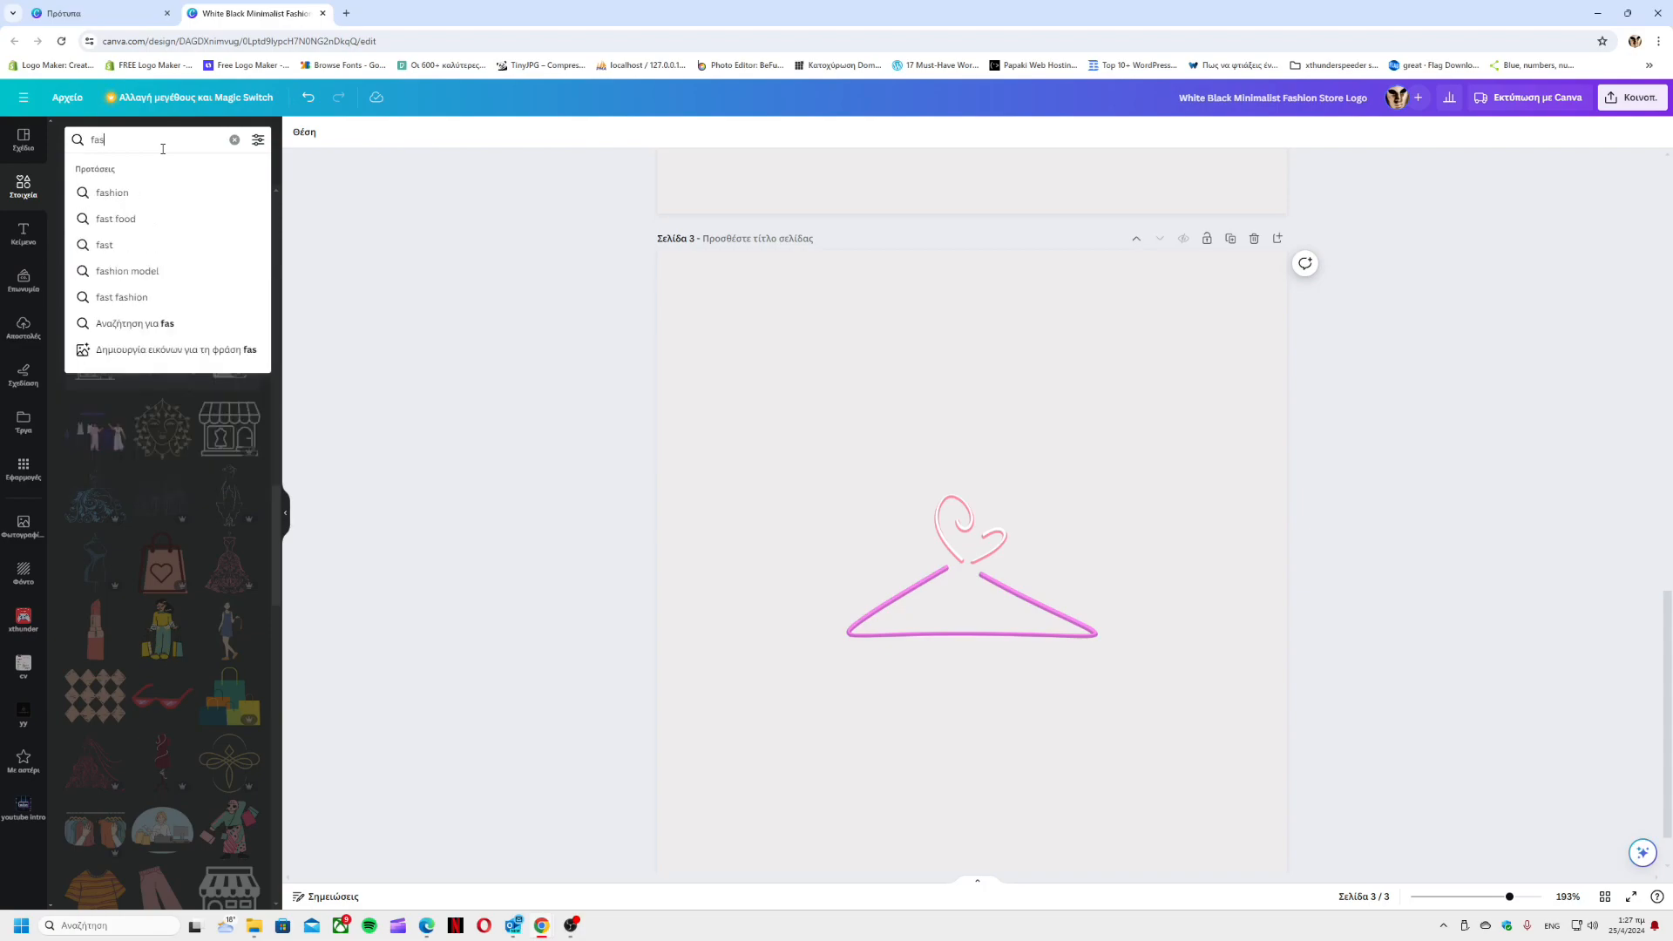
{"action": "left_click", "coordinate": [105, 194]}
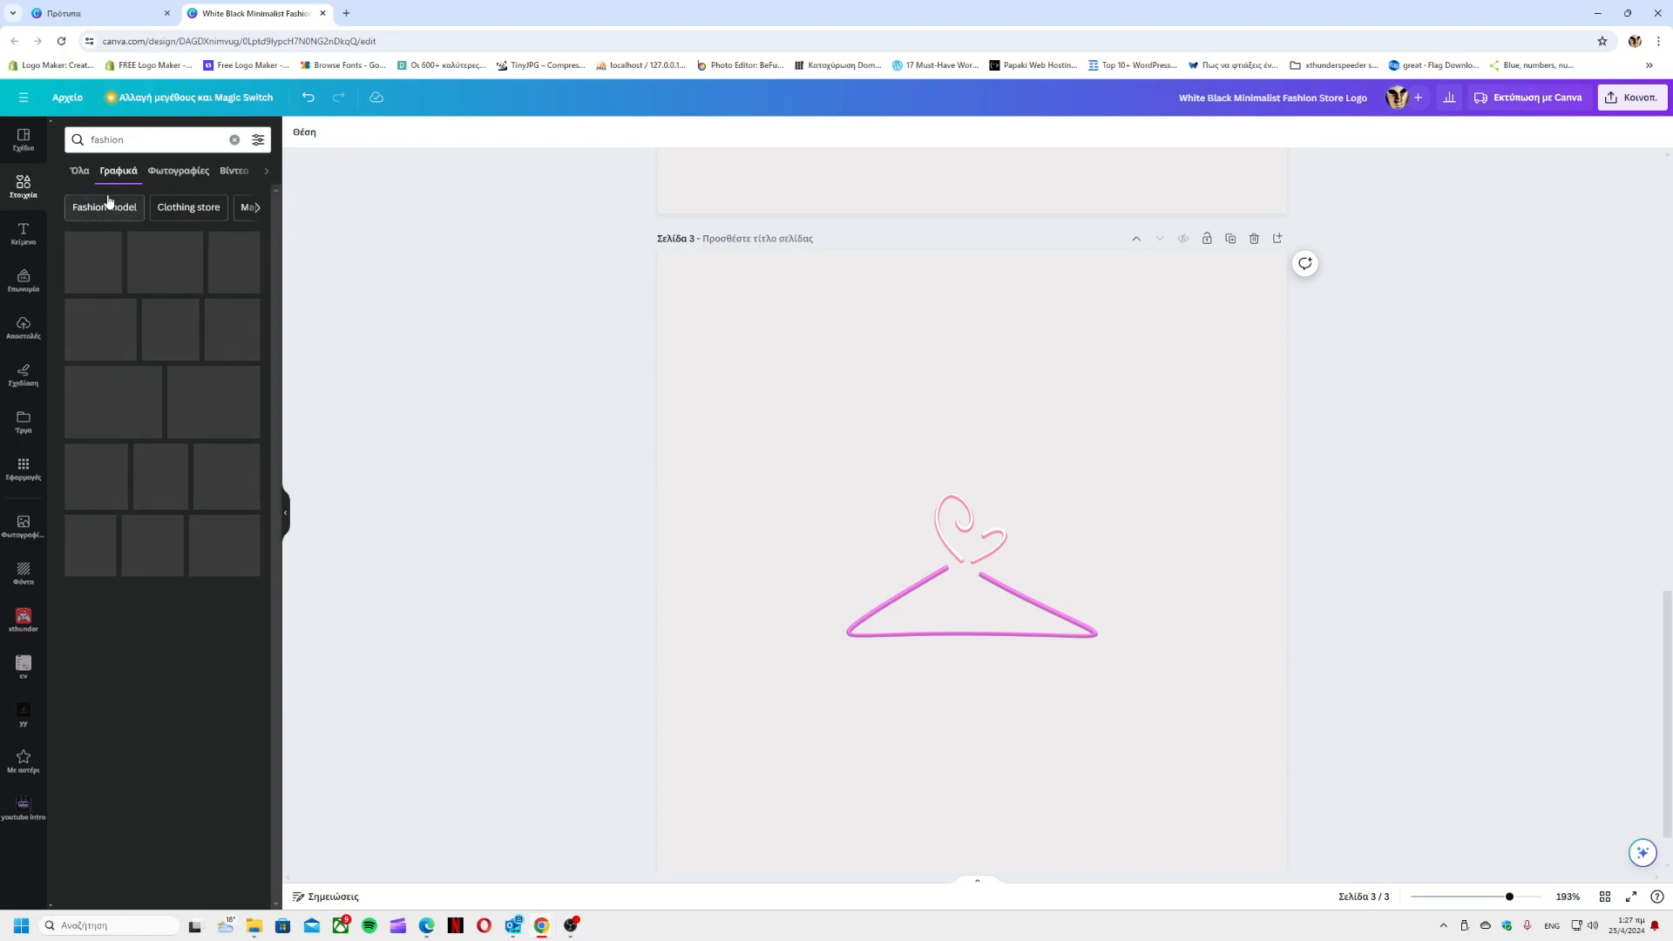
- Replace the heart-hook hanger on page 3 with the black-and-white clothes rail sketch and the colourful dress rack graphic
{"action": "left_click", "coordinate": [1031, 501]}
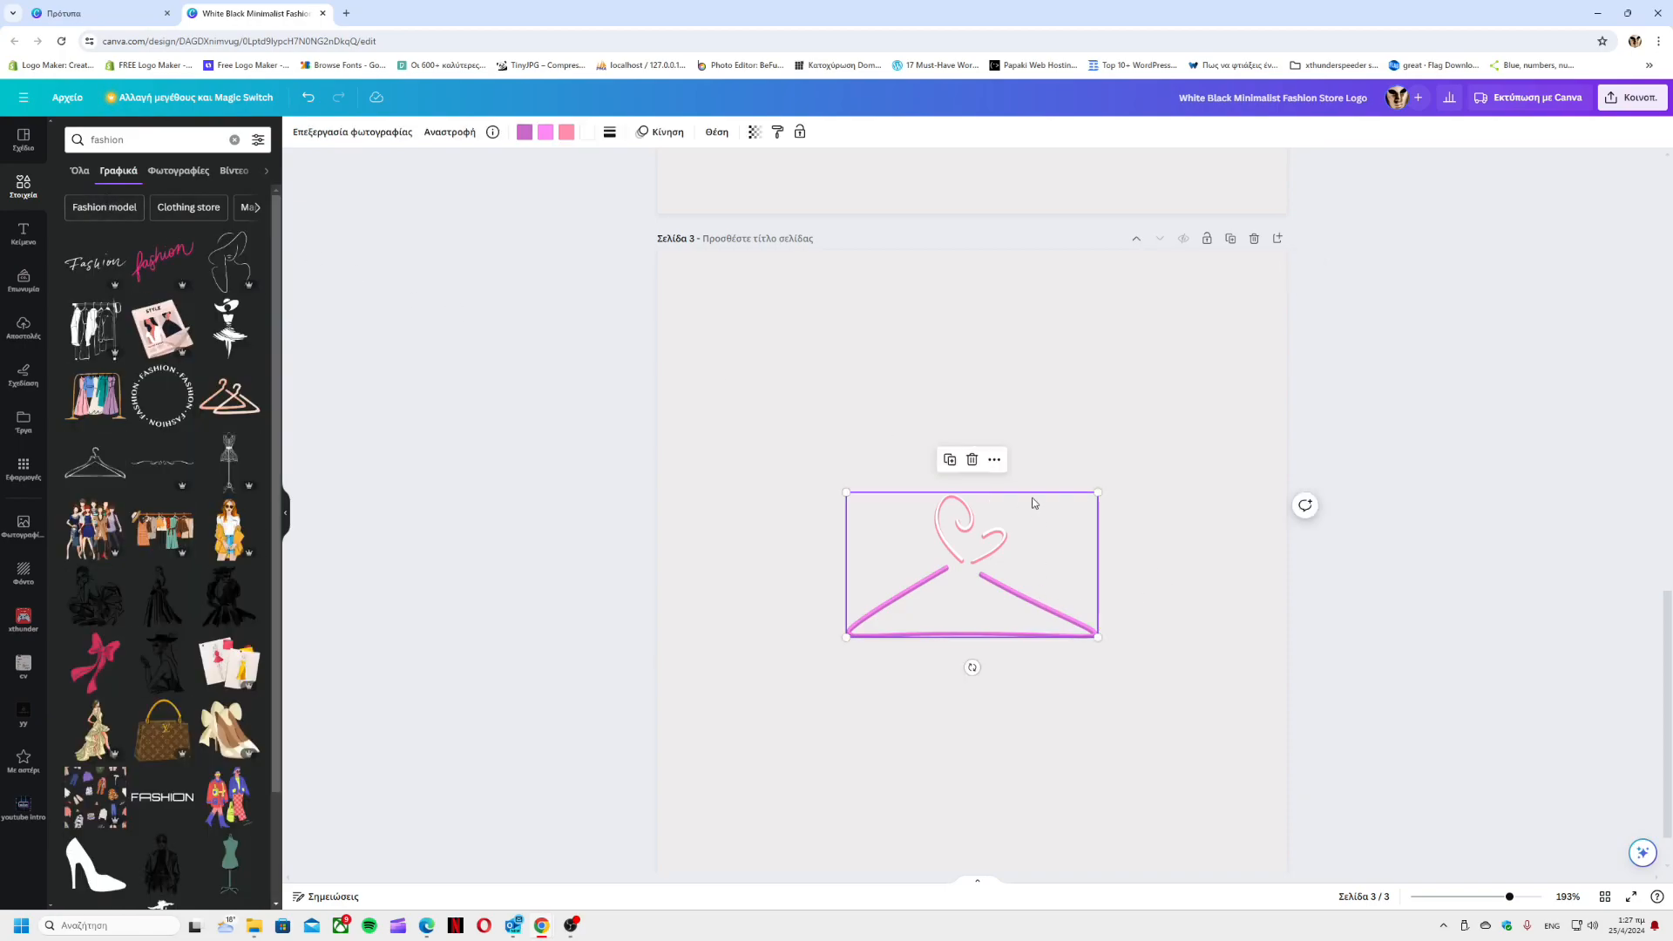
{"action": "left_click", "coordinate": [975, 459]}
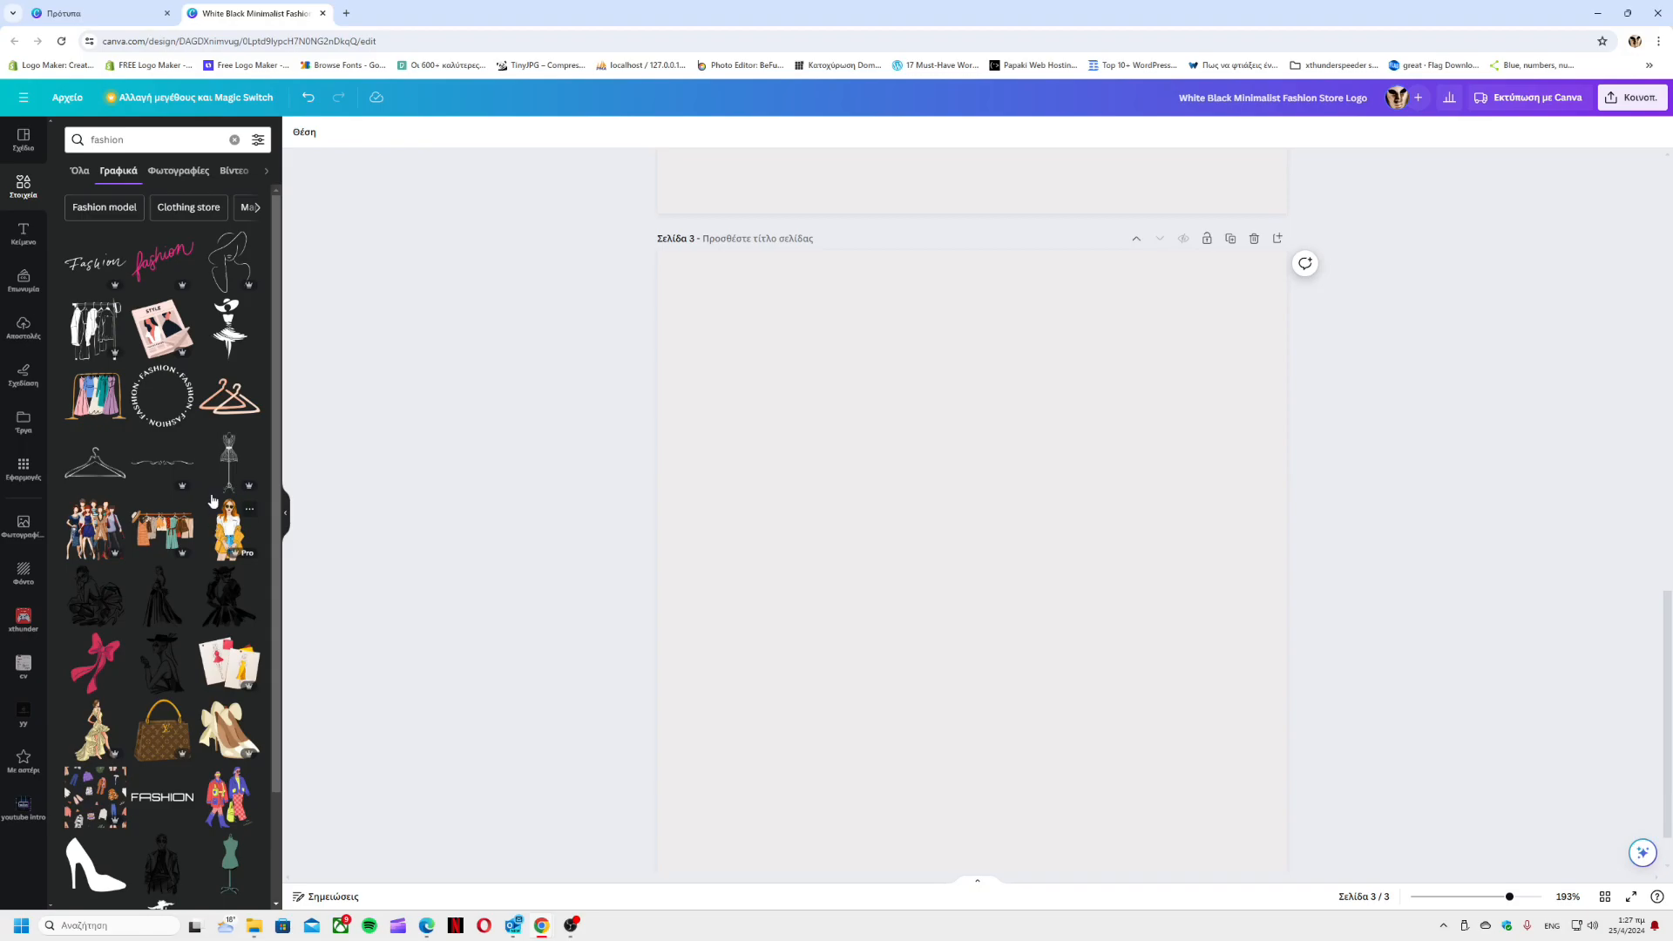
{"action": "left_click", "coordinate": [96, 330]}
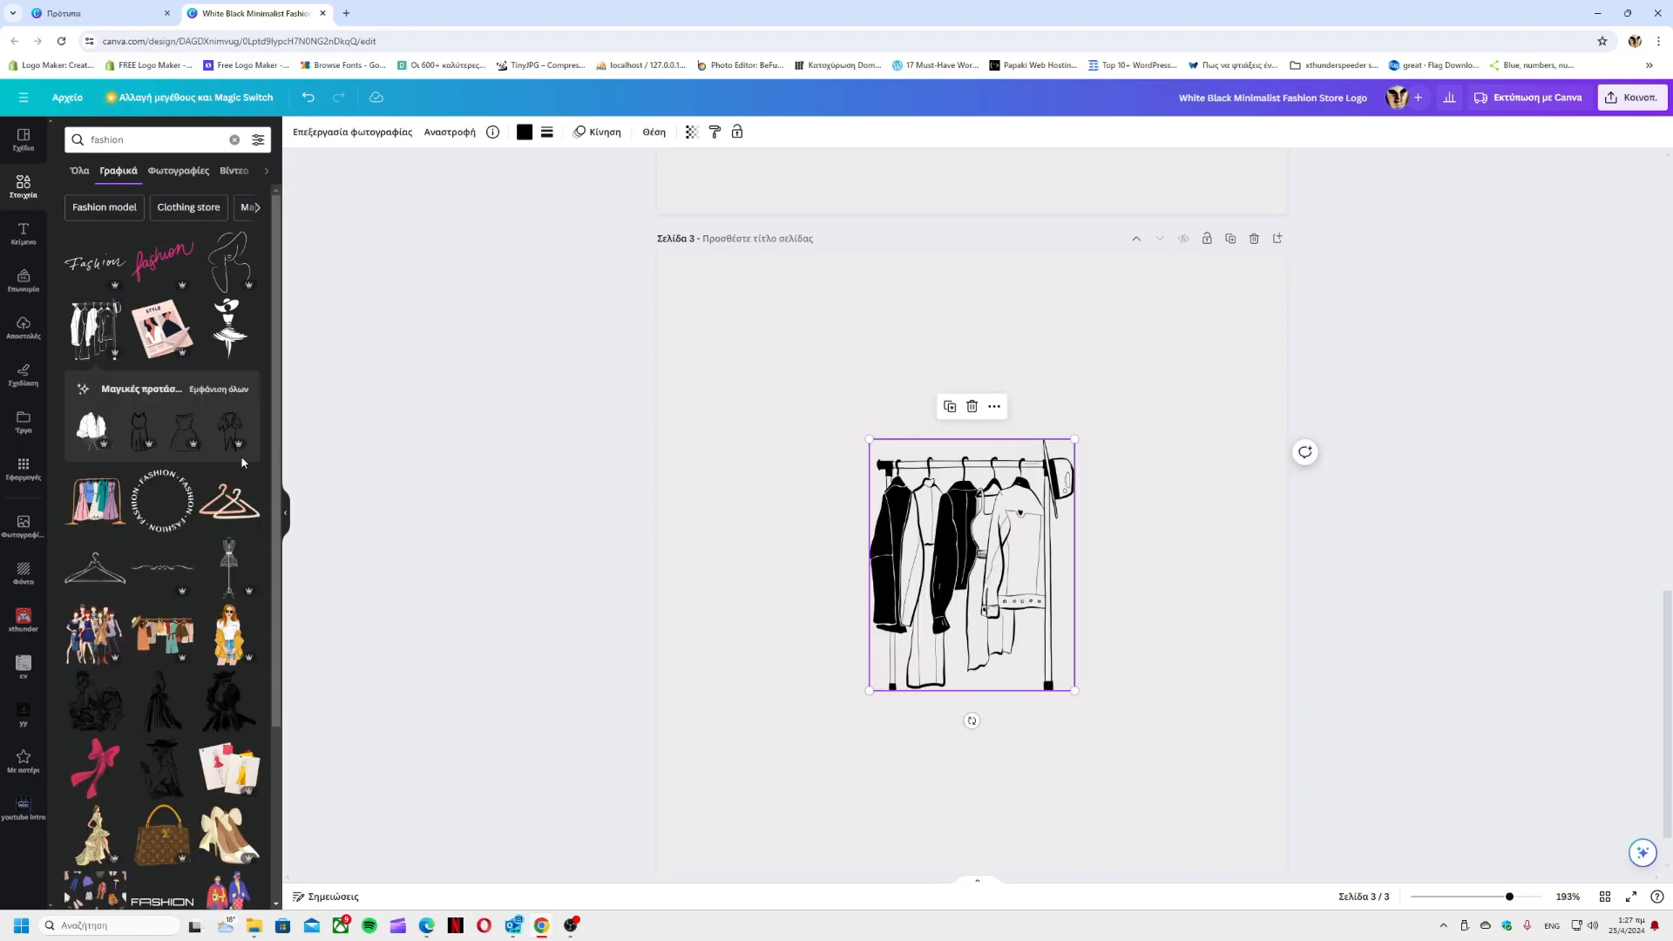
{"action": "left_click", "coordinate": [106, 516]}
- Move the two clothes racks apart on page 3 and delete the black-and-white one
{"action": "left_click_drag", "start_coordinate": [724, 605], "coordinate": [675, 851]}
{"action": "left_click_drag", "start_coordinate": [1002, 527], "coordinate": [1003, 394]}
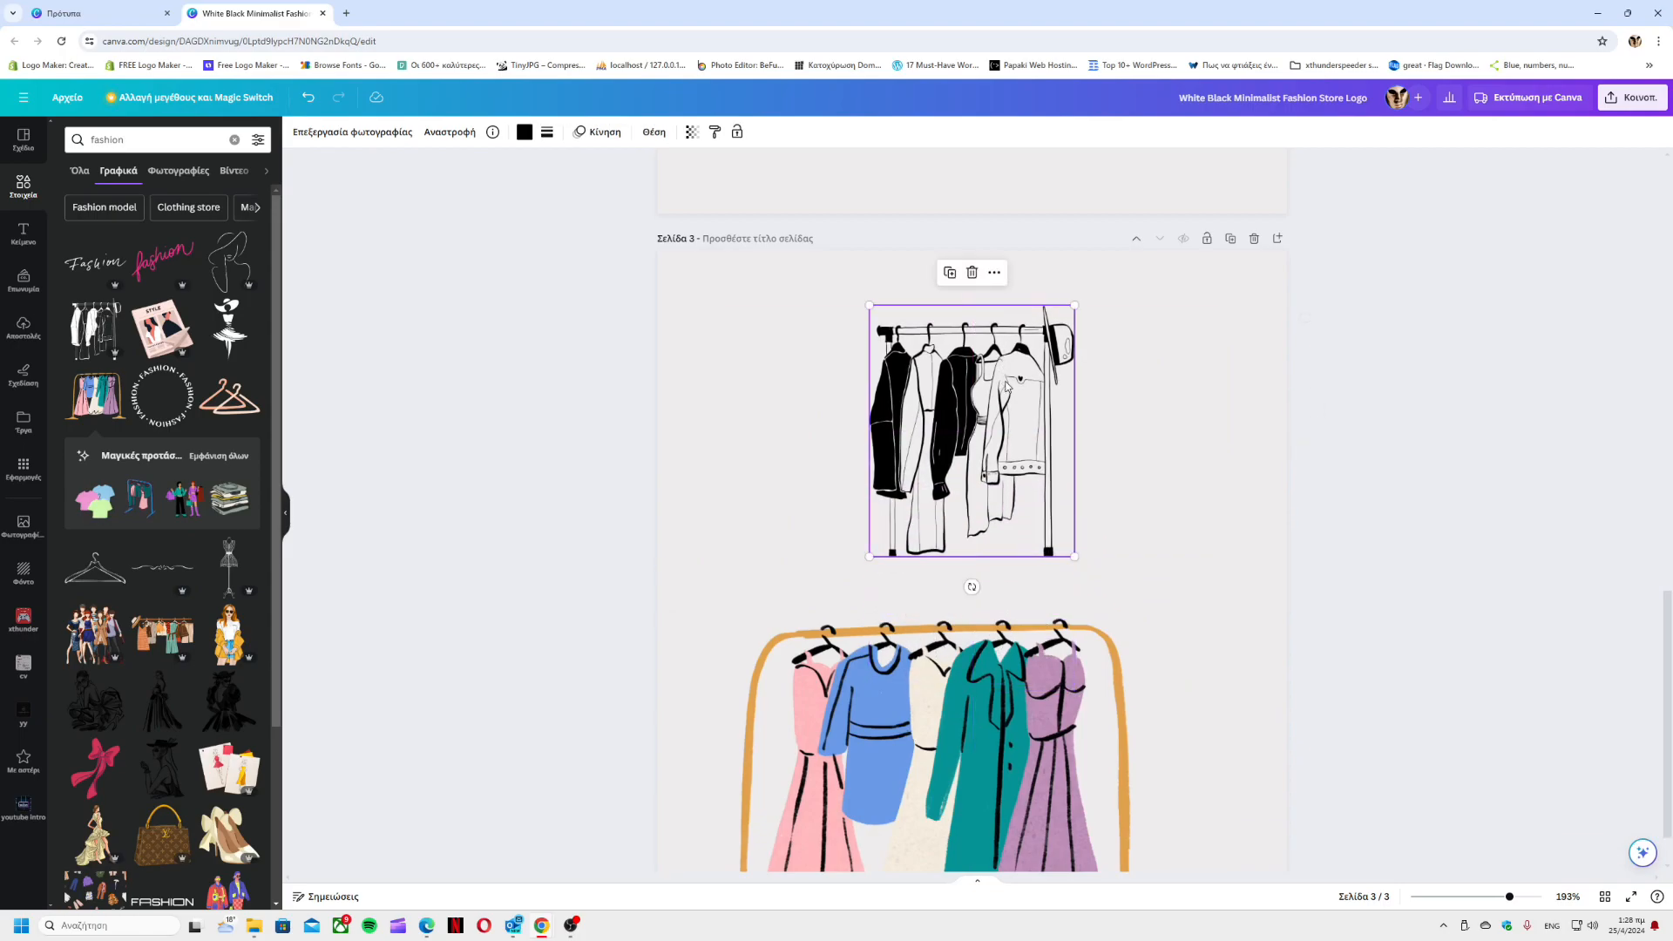
{"action": "left_click", "coordinate": [974, 272]}
- Shrink the colourful dress rack to roughly half its size and centre it on page 3
{"action": "left_click", "coordinate": [975, 793]}
{"action": "left_click_drag", "start_coordinate": [1016, 507], "coordinate": [1006, 487]}
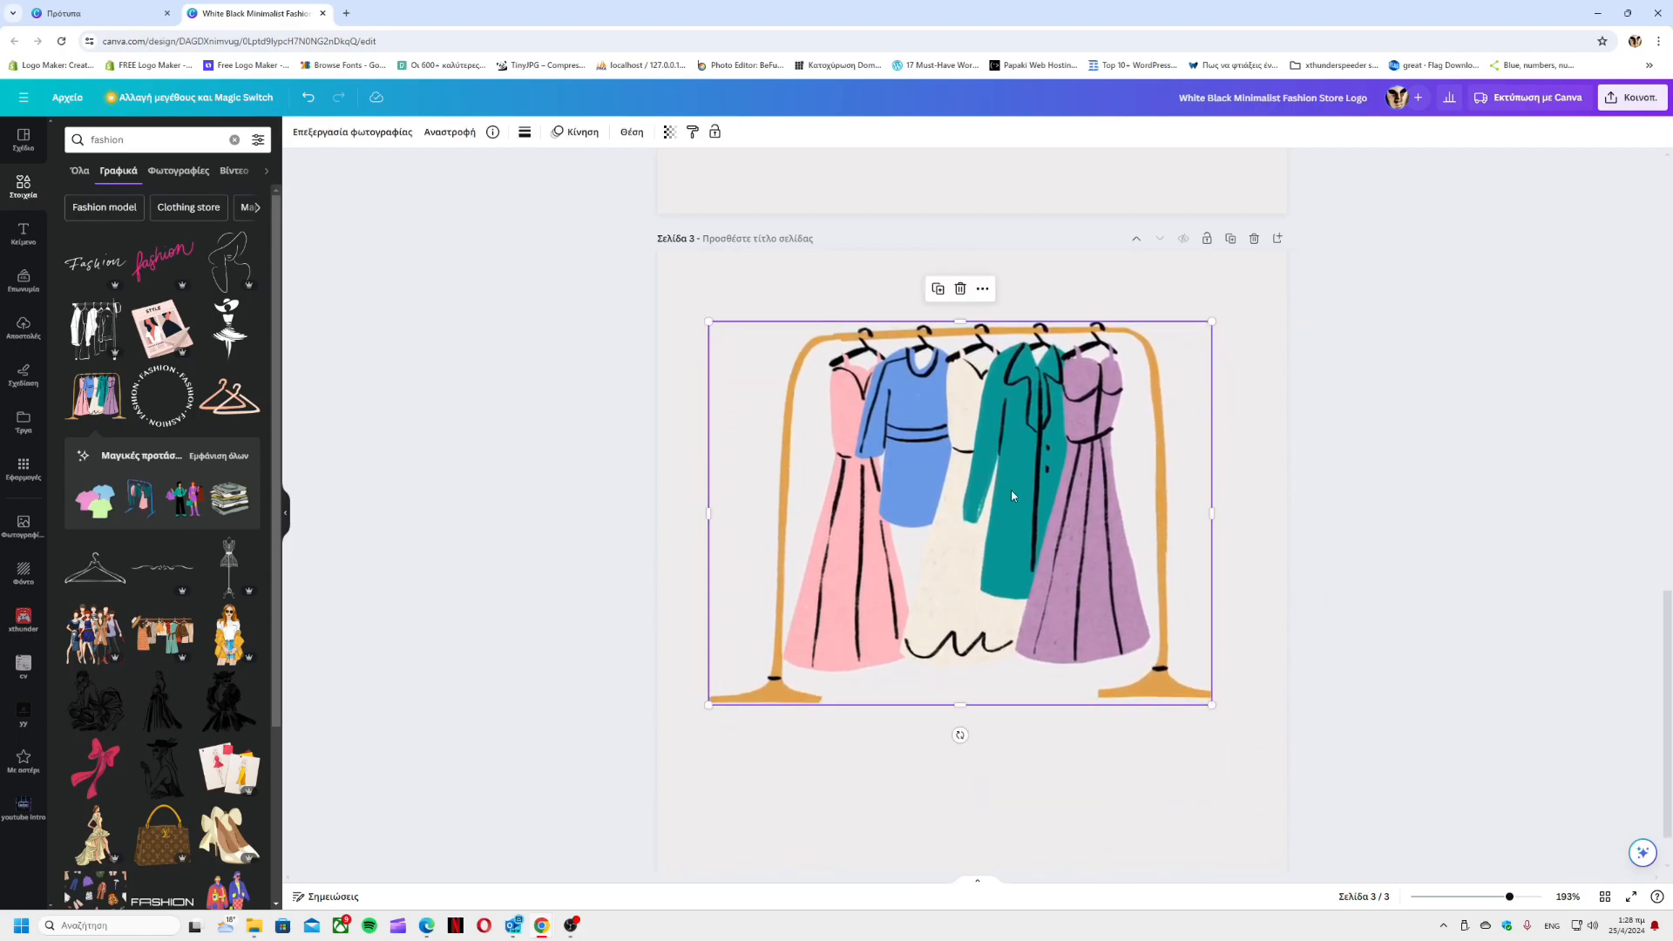
{"action": "left_click_drag", "start_coordinate": [708, 702], "coordinate": [940, 527]}
{"action": "left_click_drag", "start_coordinate": [1051, 467], "coordinate": [955, 596]}
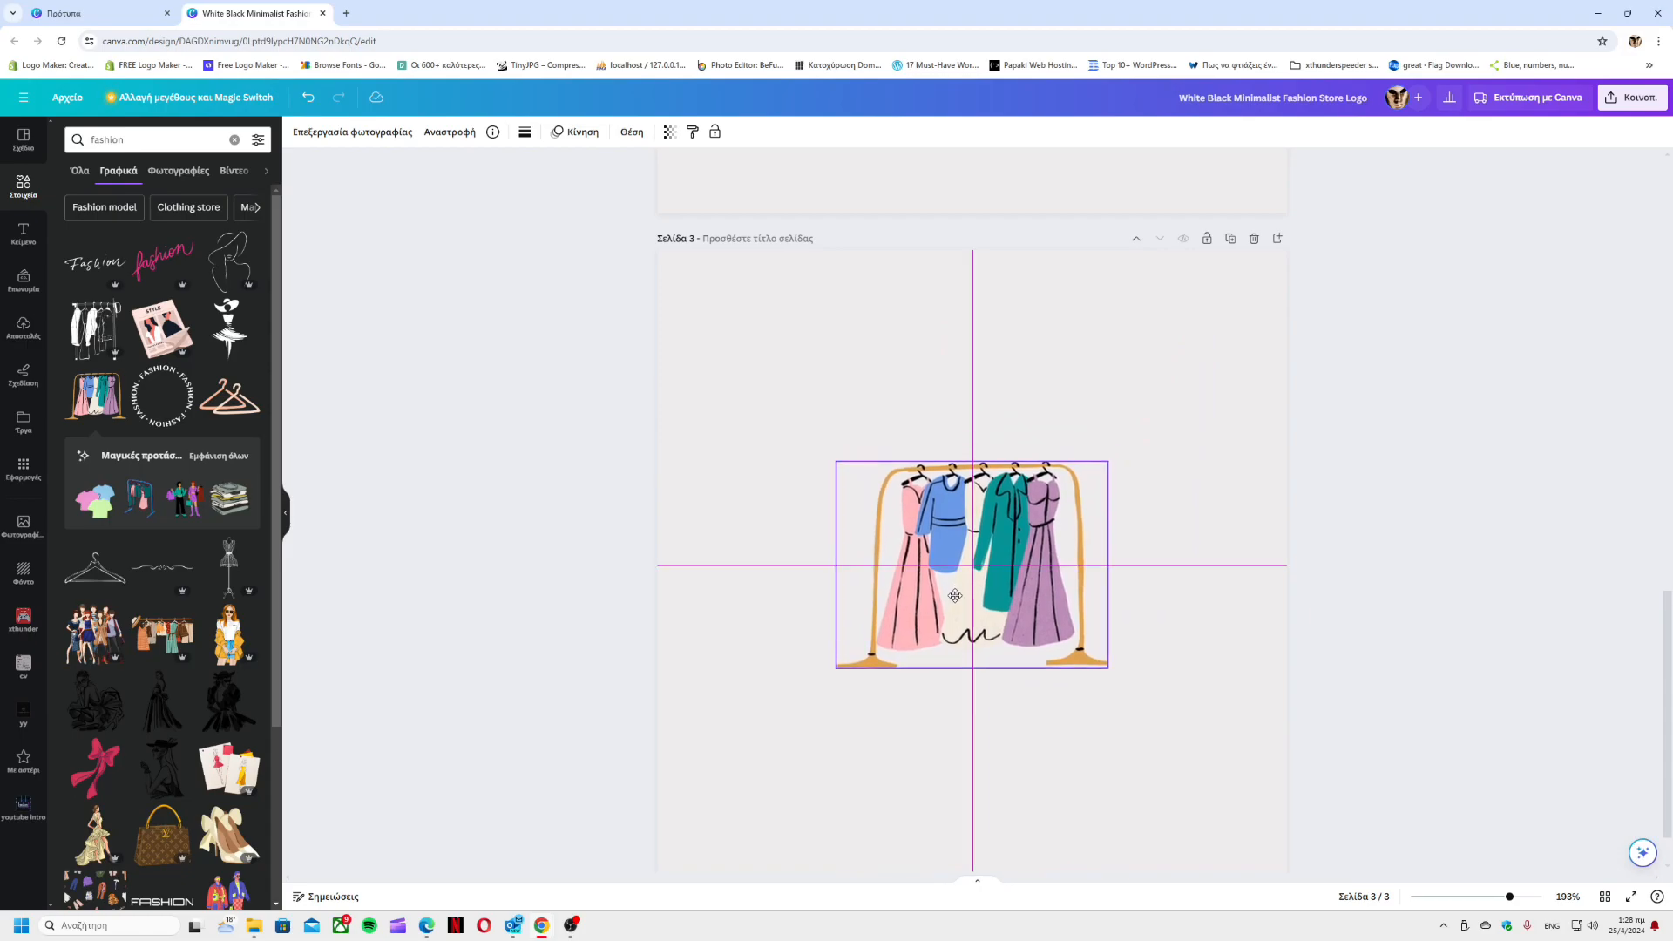
{"action": "left_click_drag", "start_coordinate": [955, 596], "coordinate": [955, 596]}
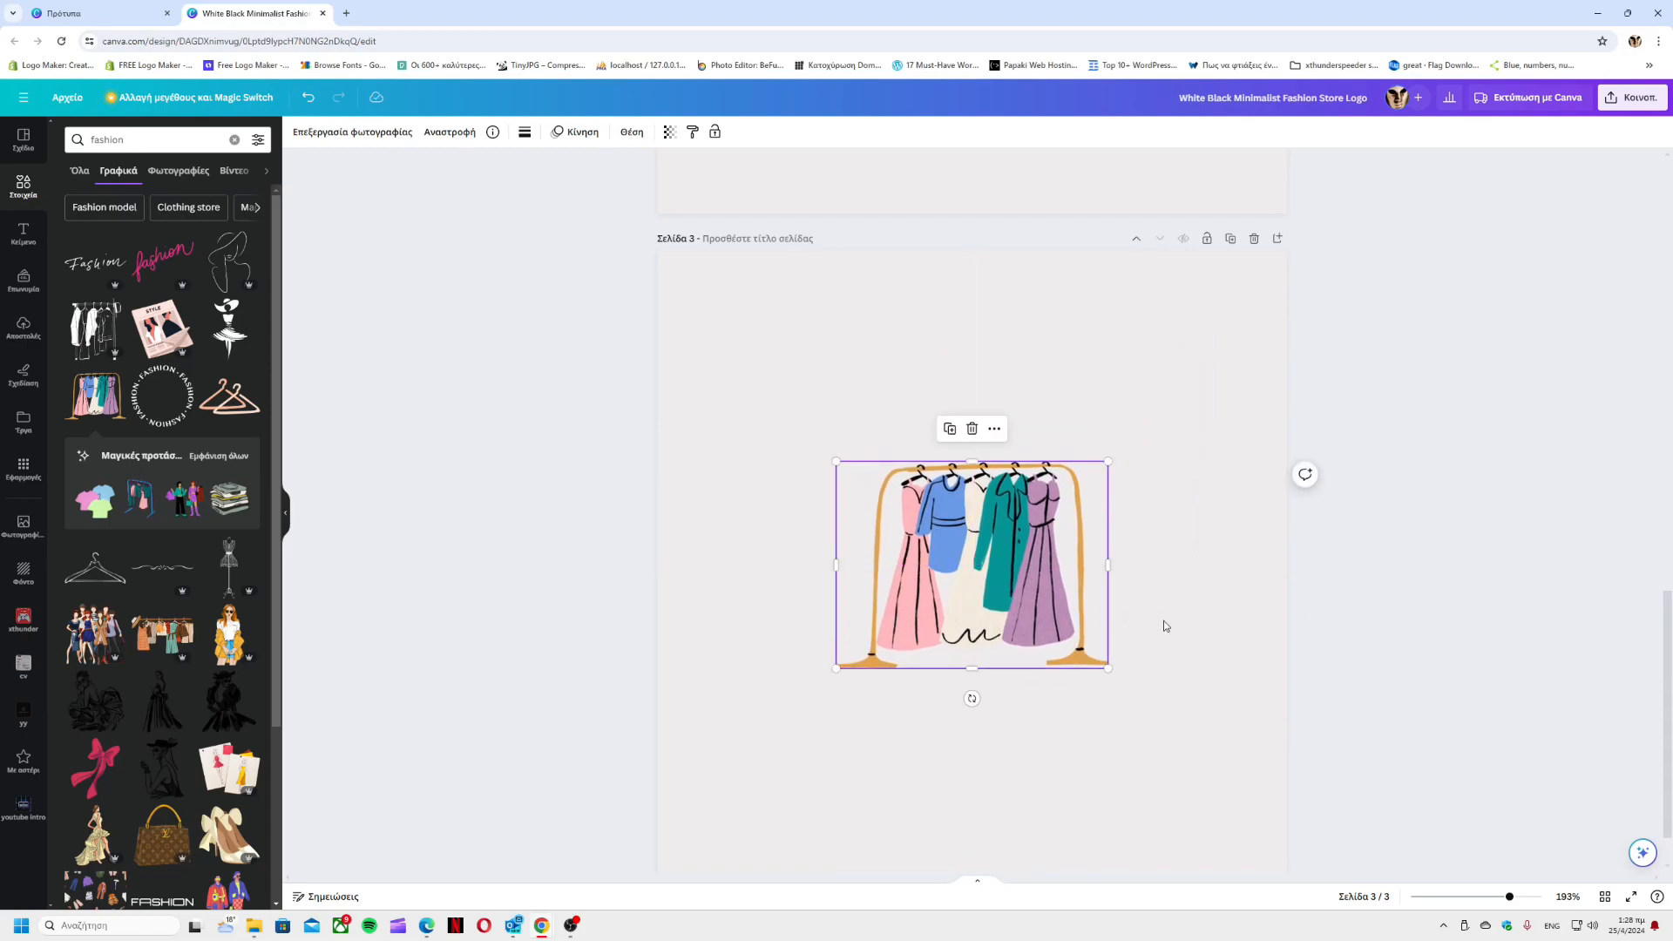
{"action": "left_click", "coordinate": [1215, 647]}
- Copy the word "Ziara" from the logo text on page 2
{"action": "scroll", "coordinate": [1213, 647], "scroll_direction": "down", "scroll_amount": 1}
{"action": "scroll", "coordinate": [1212, 646], "scroll_direction": "up", "scroll_amount": 6}
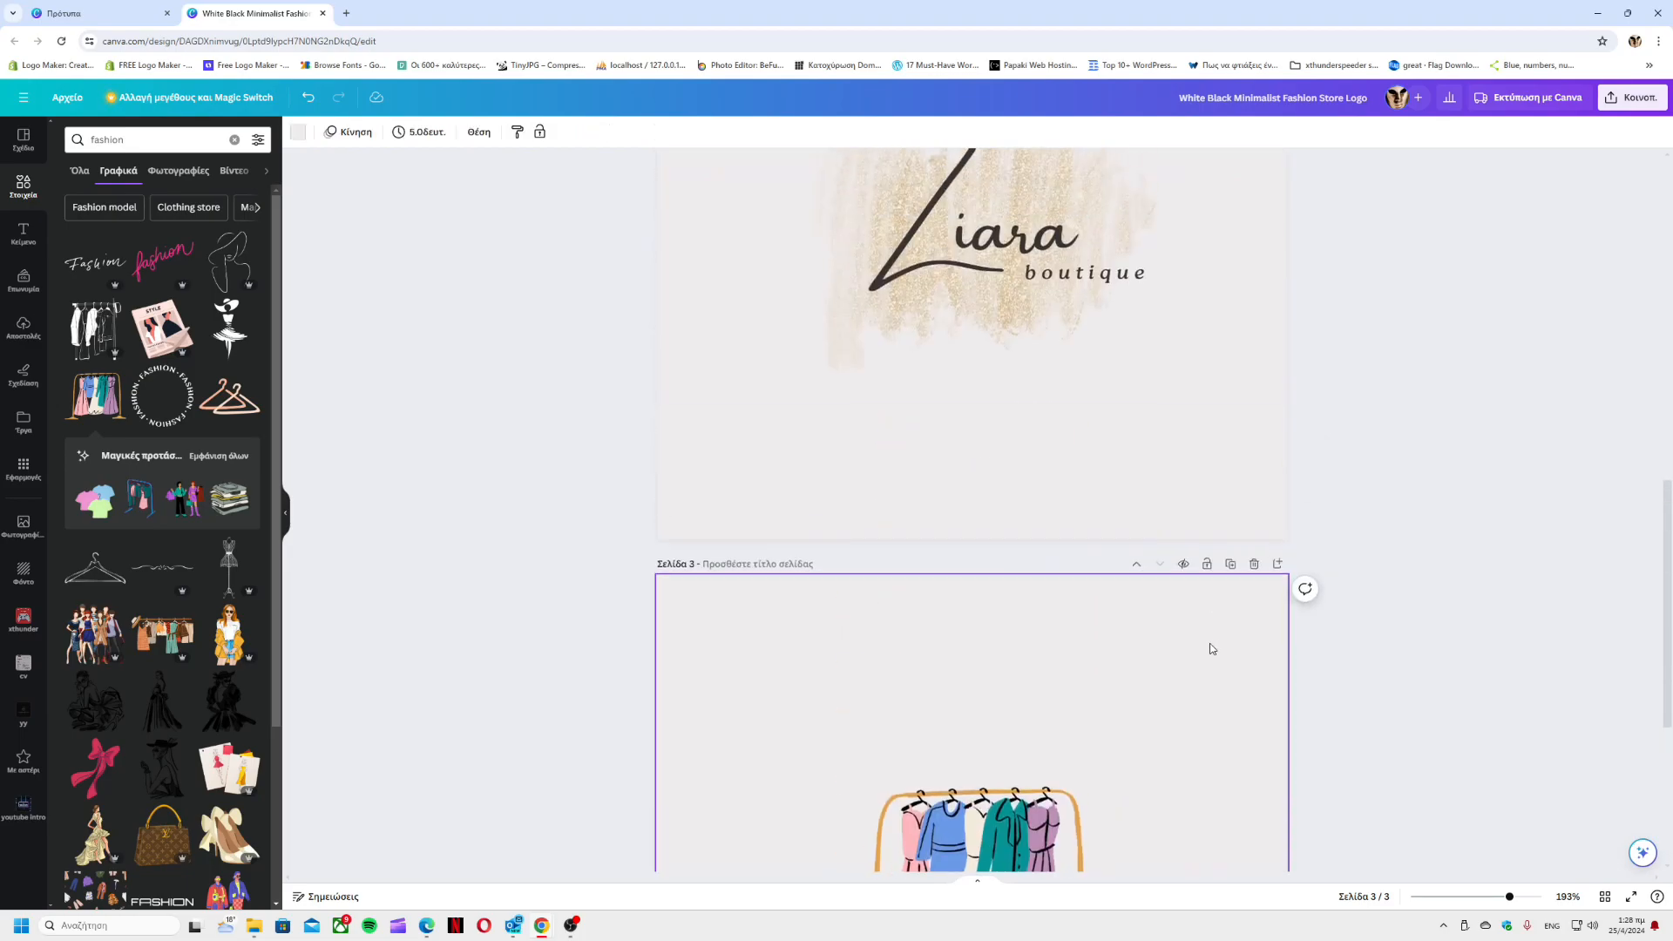
{"action": "left_click", "coordinate": [947, 464]}
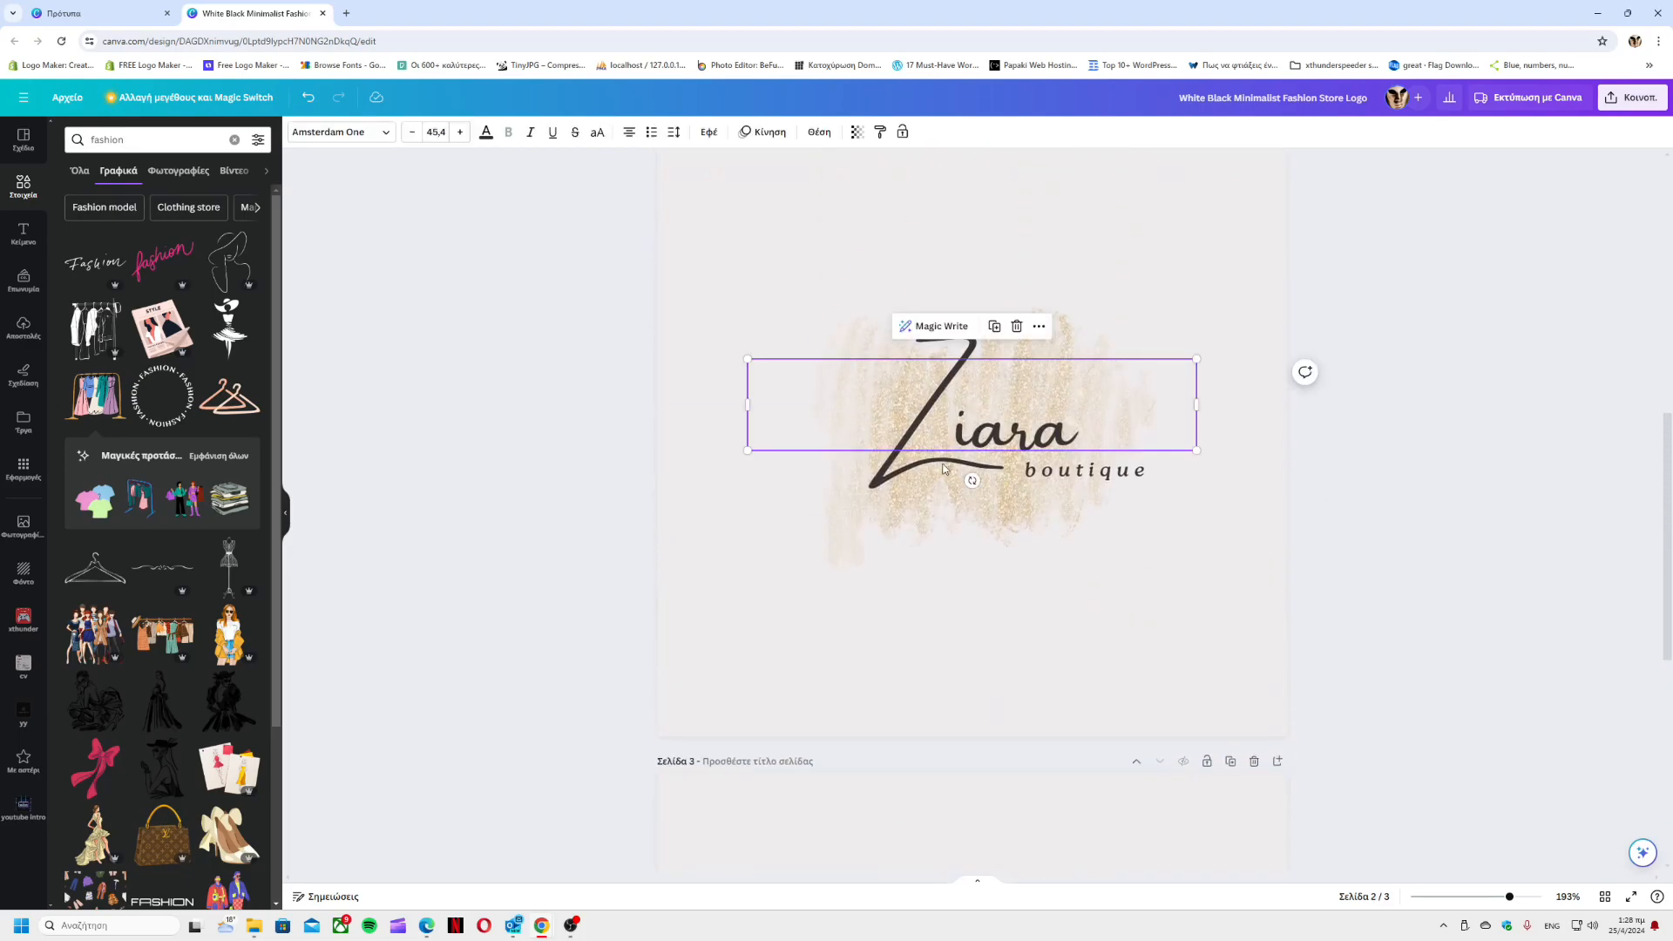
{"action": "double_click", "coordinate": [965, 433]}
{"action": "right_click", "coordinate": [962, 434]}
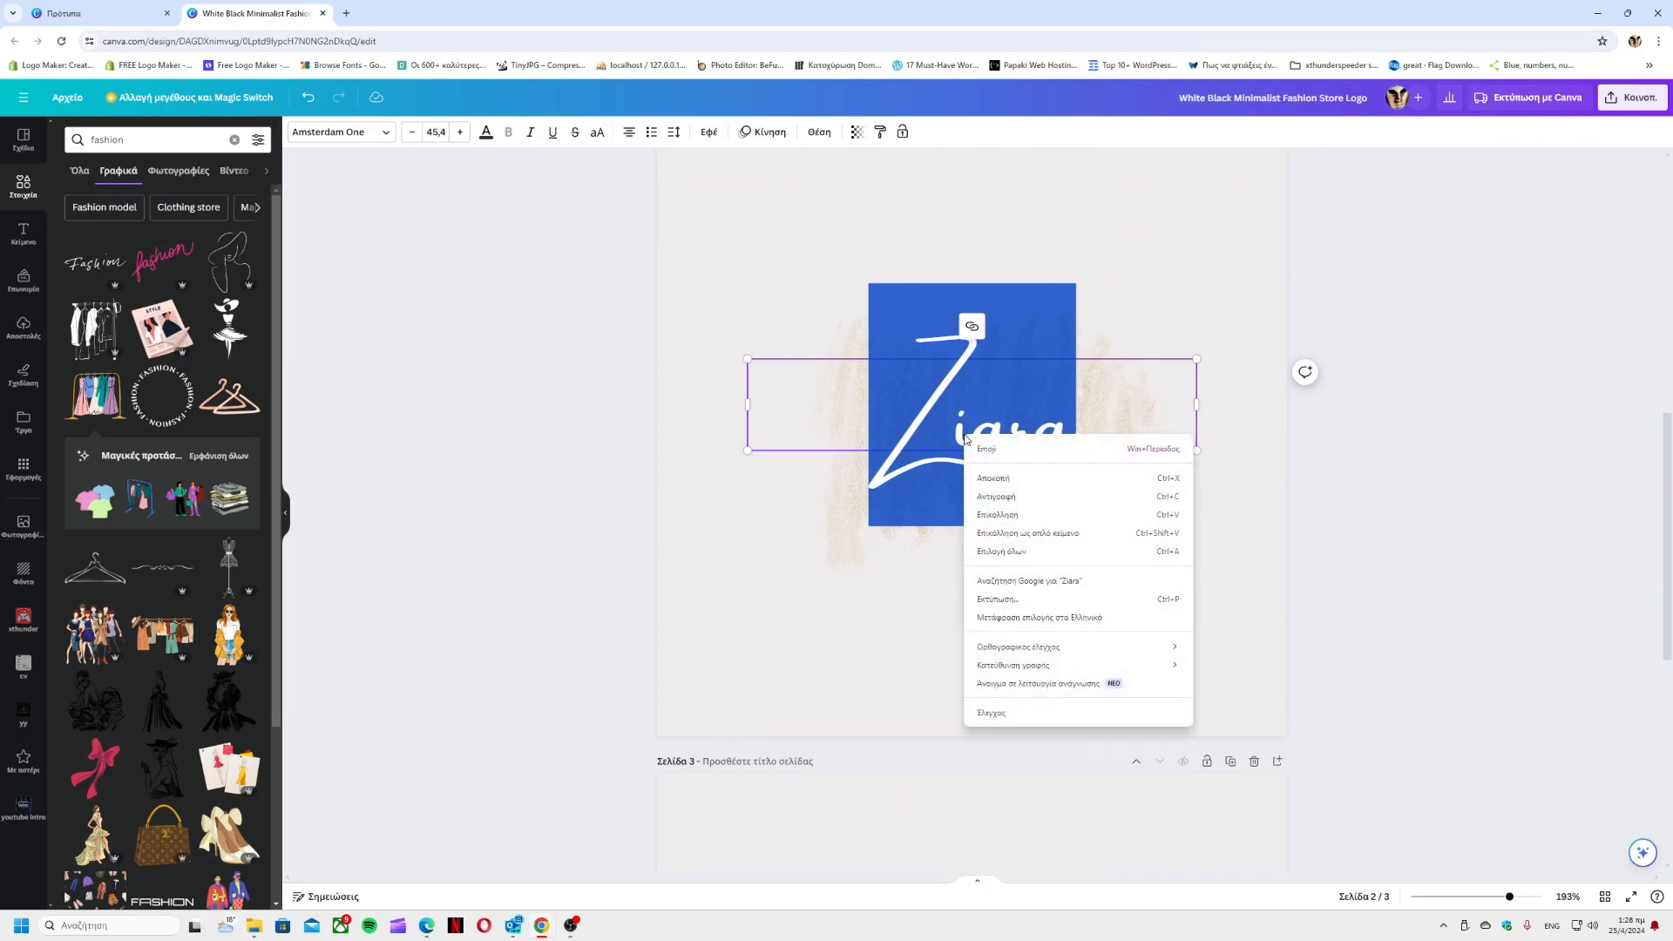
{"action": "left_click", "coordinate": [1003, 497]}
- Add a body text box to page 3, replace its placeholder with the copied "Ziara", and place it centred below the dress rack
{"action": "scroll", "coordinate": [1050, 608], "scroll_direction": "down", "scroll_amount": 6}
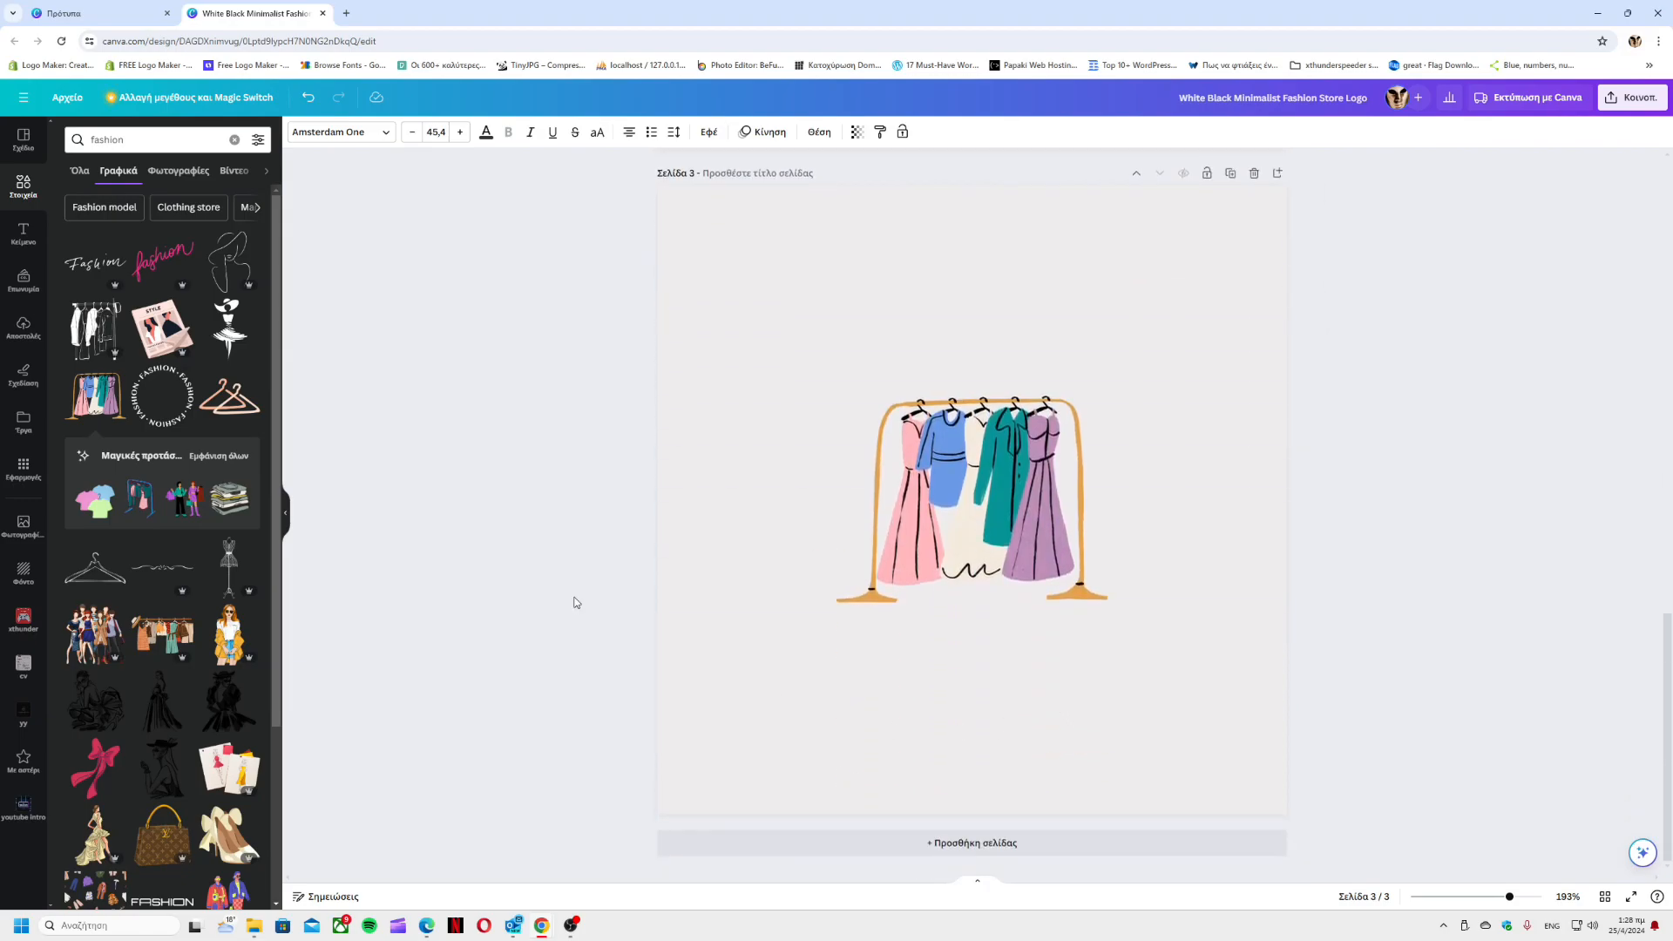
{"action": "left_click", "coordinate": [28, 242]}
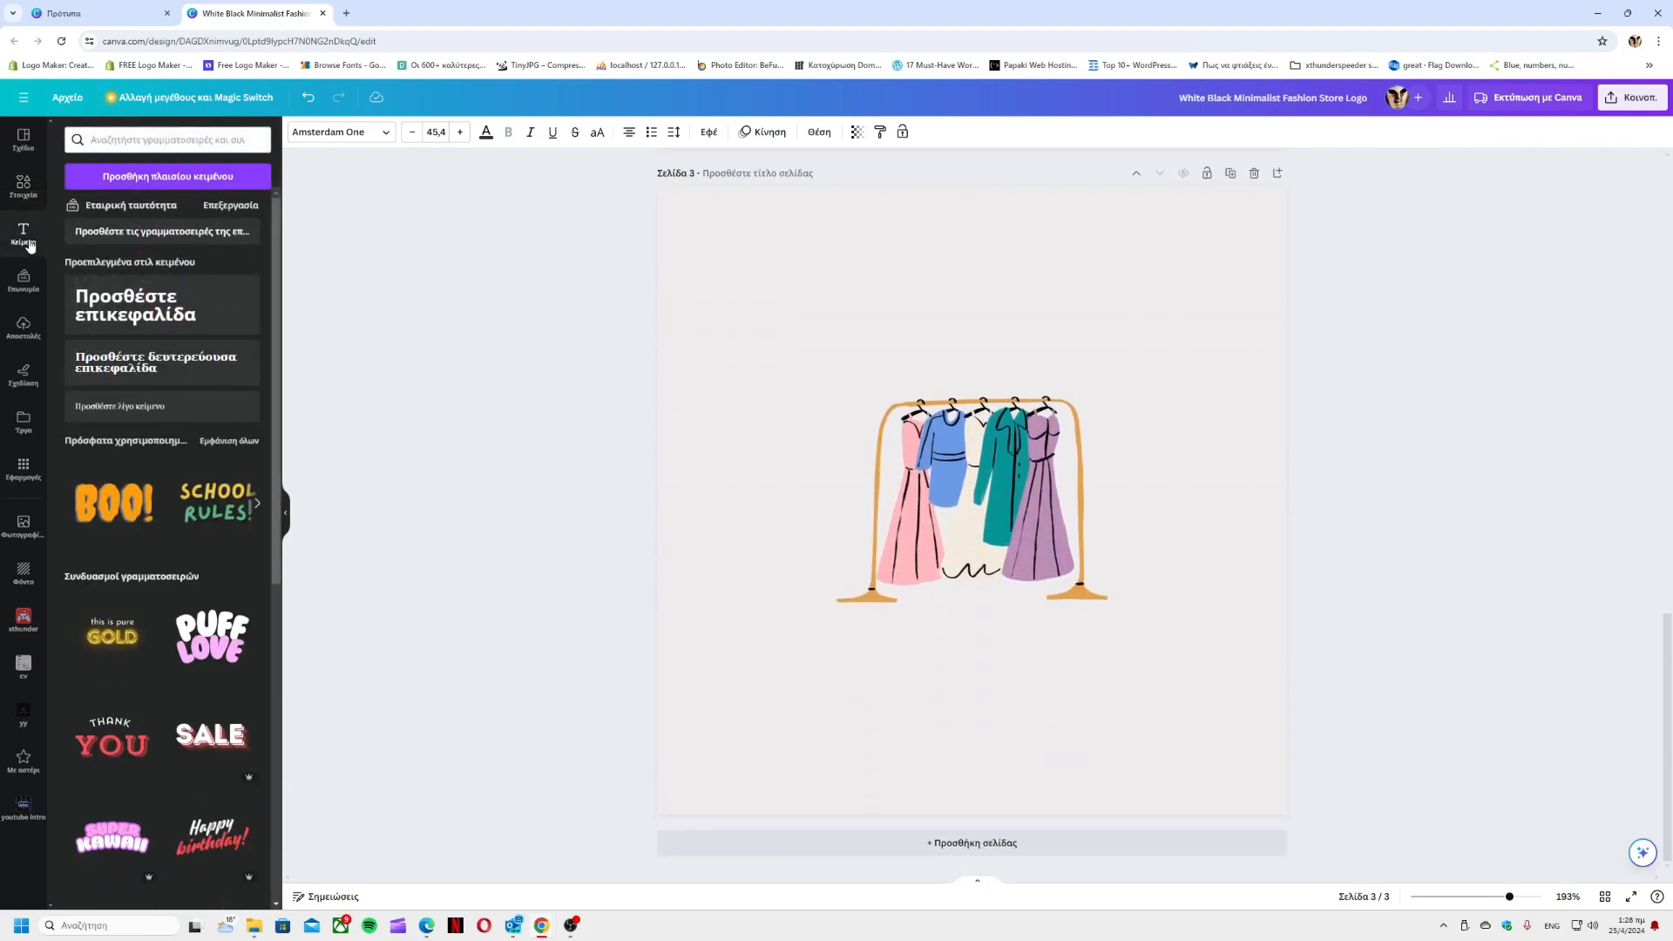
{"action": "left_click", "coordinate": [122, 406]}
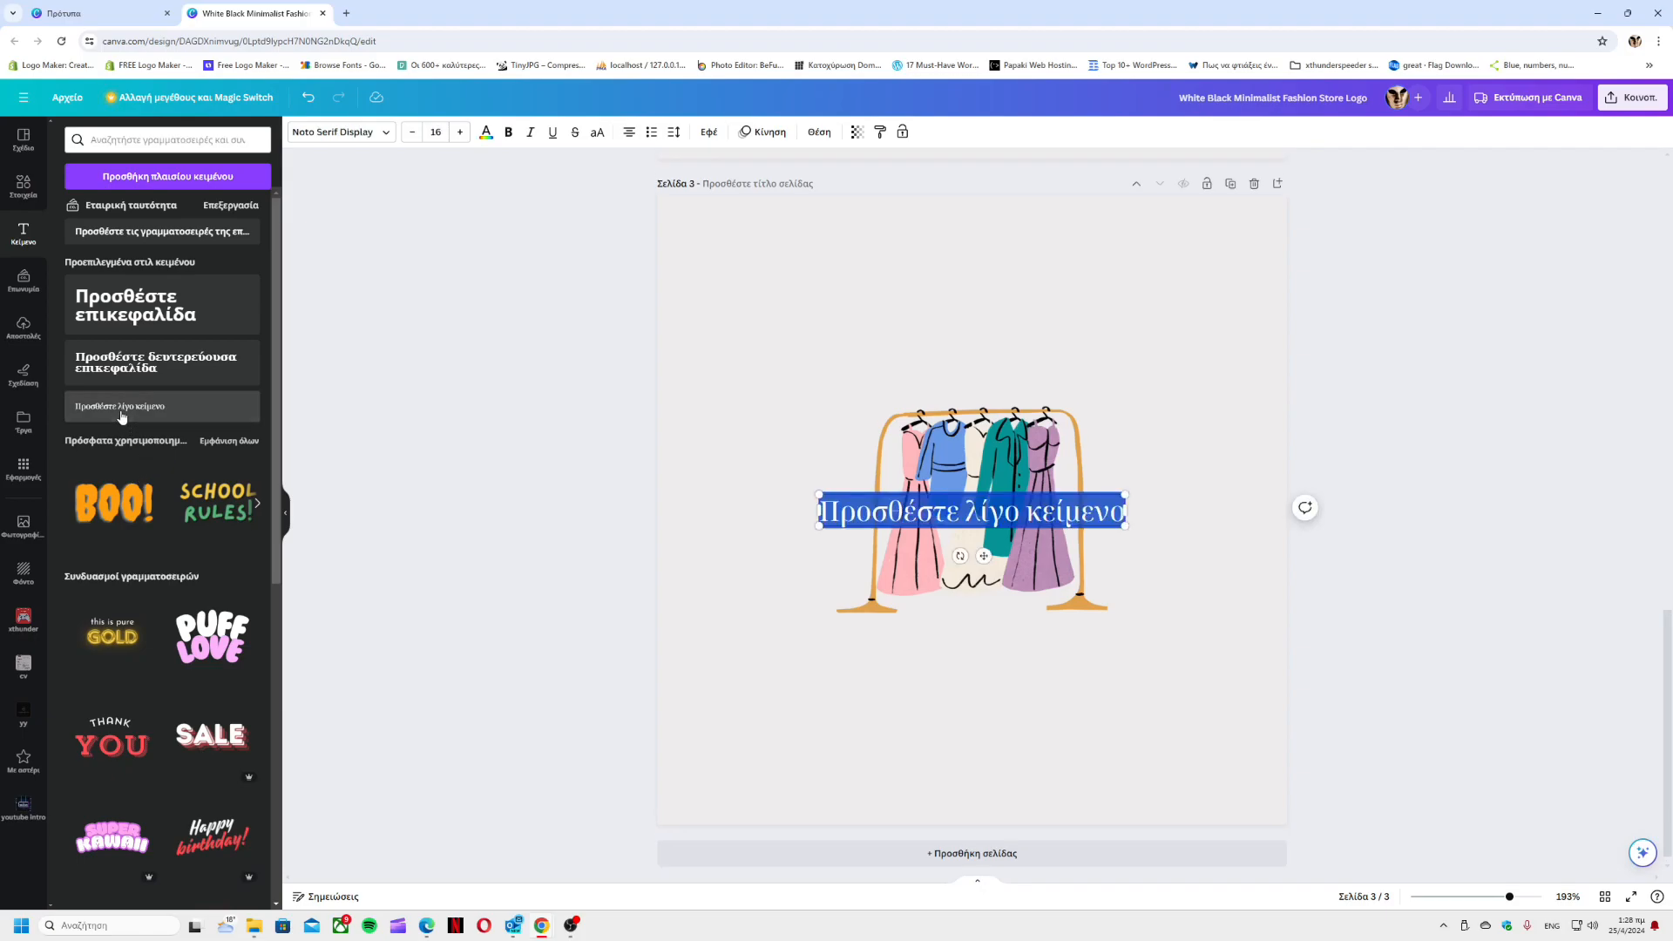
{"action": "triple_click", "coordinate": [958, 512]}
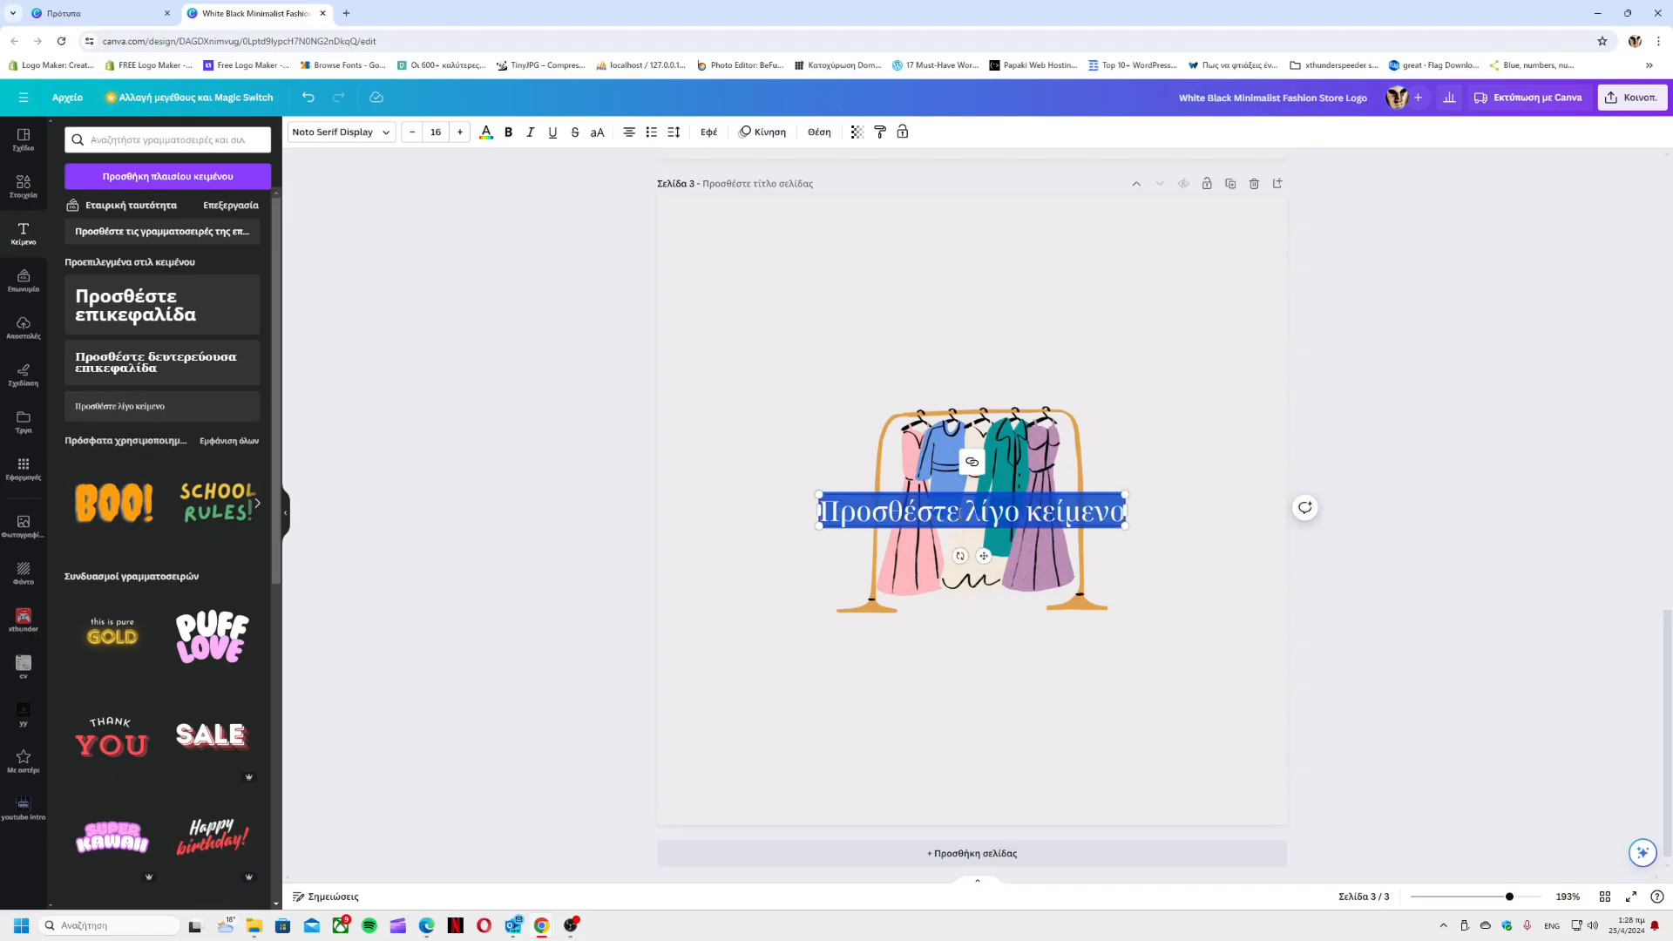
{"action": "right_click", "coordinate": [959, 514]}
{"action": "left_click", "coordinate": [1008, 593]}
{"action": "left_click", "coordinate": [1148, 528]}
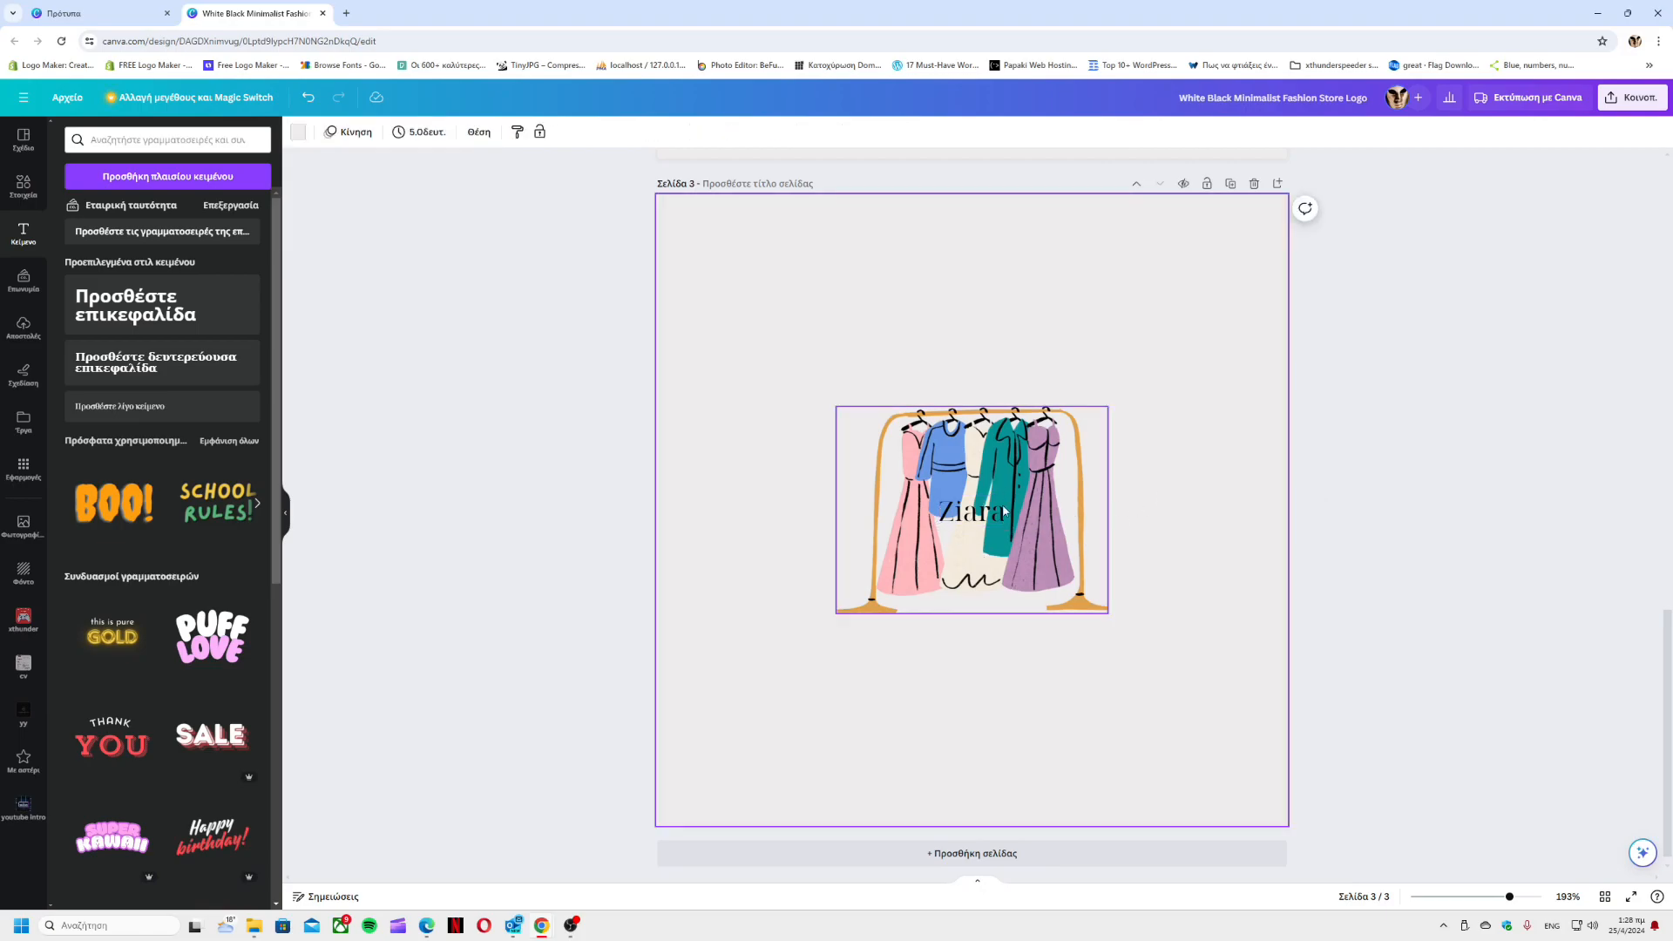
{"action": "left_click_drag", "start_coordinate": [957, 512], "coordinate": [966, 654]}
- Try the AC Compacta font on the "Ziara" text on page 3
{"action": "left_click", "coordinate": [977, 655]}
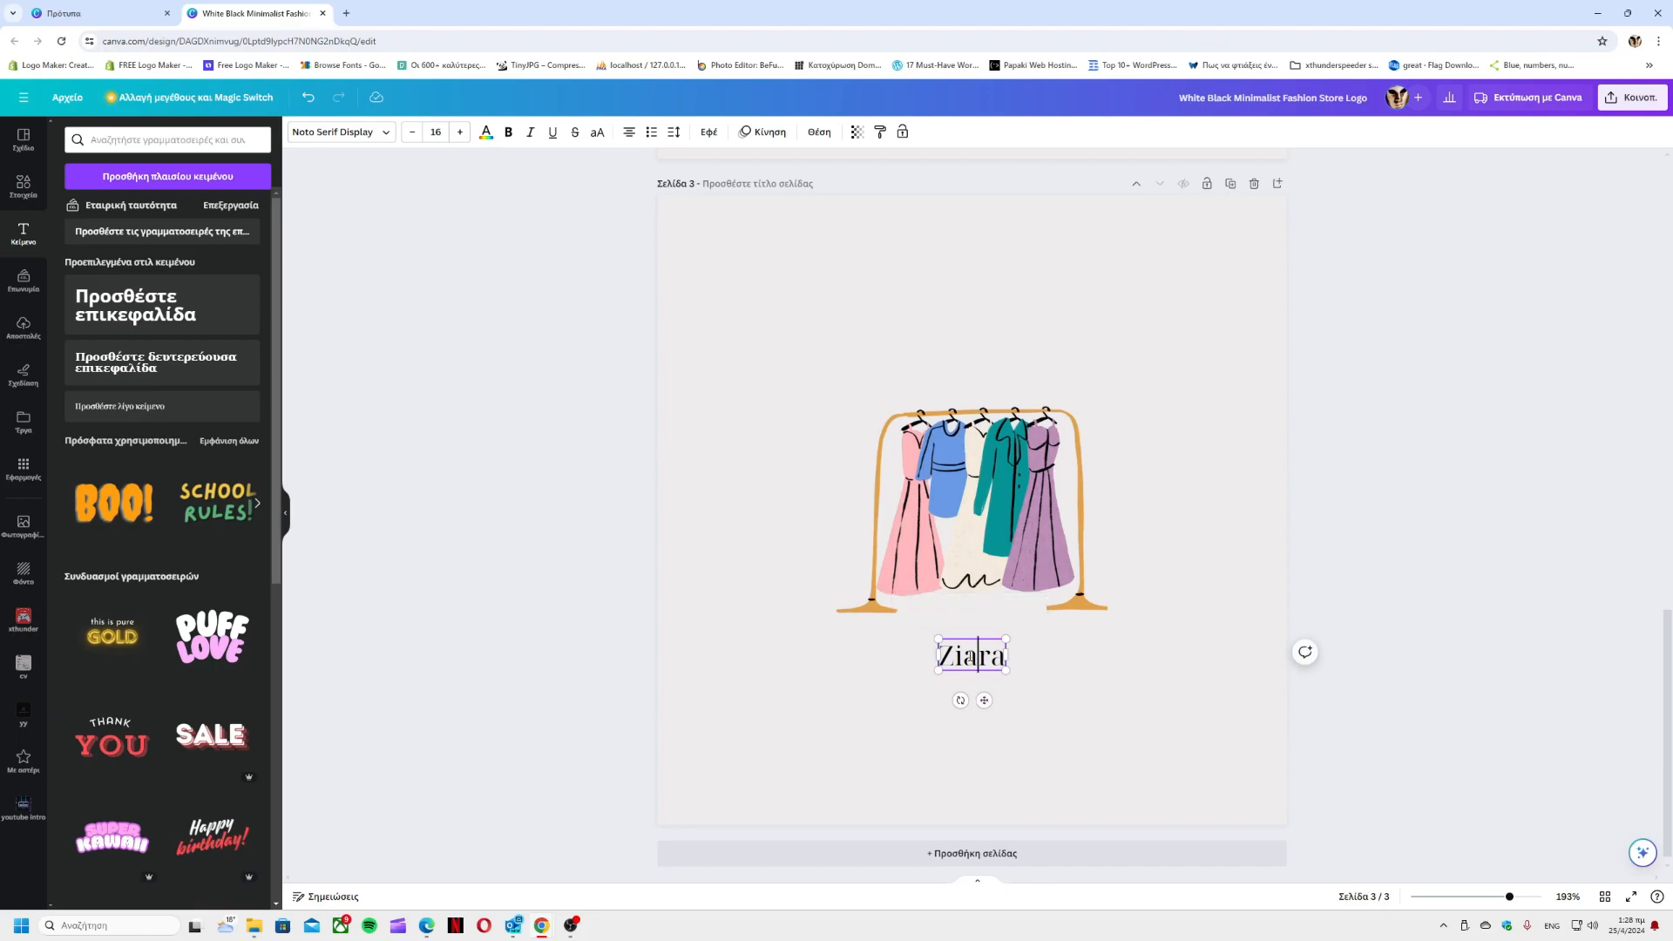
{"action": "double_click", "coordinate": [978, 655]}
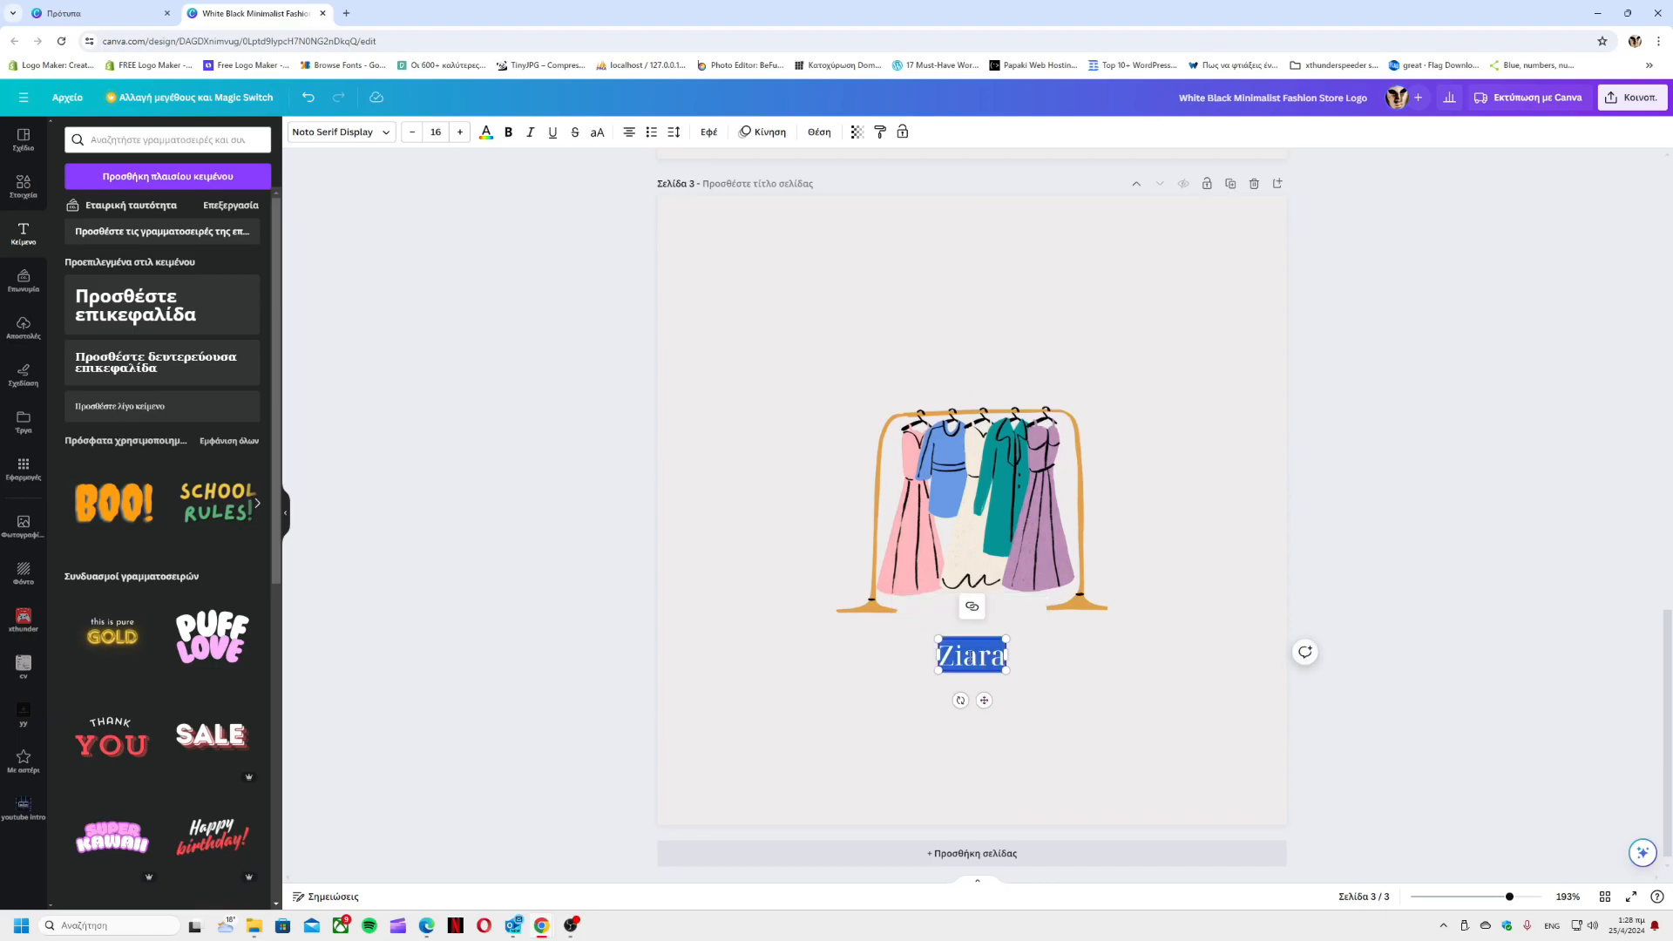
{"action": "left_click", "coordinate": [383, 132]}
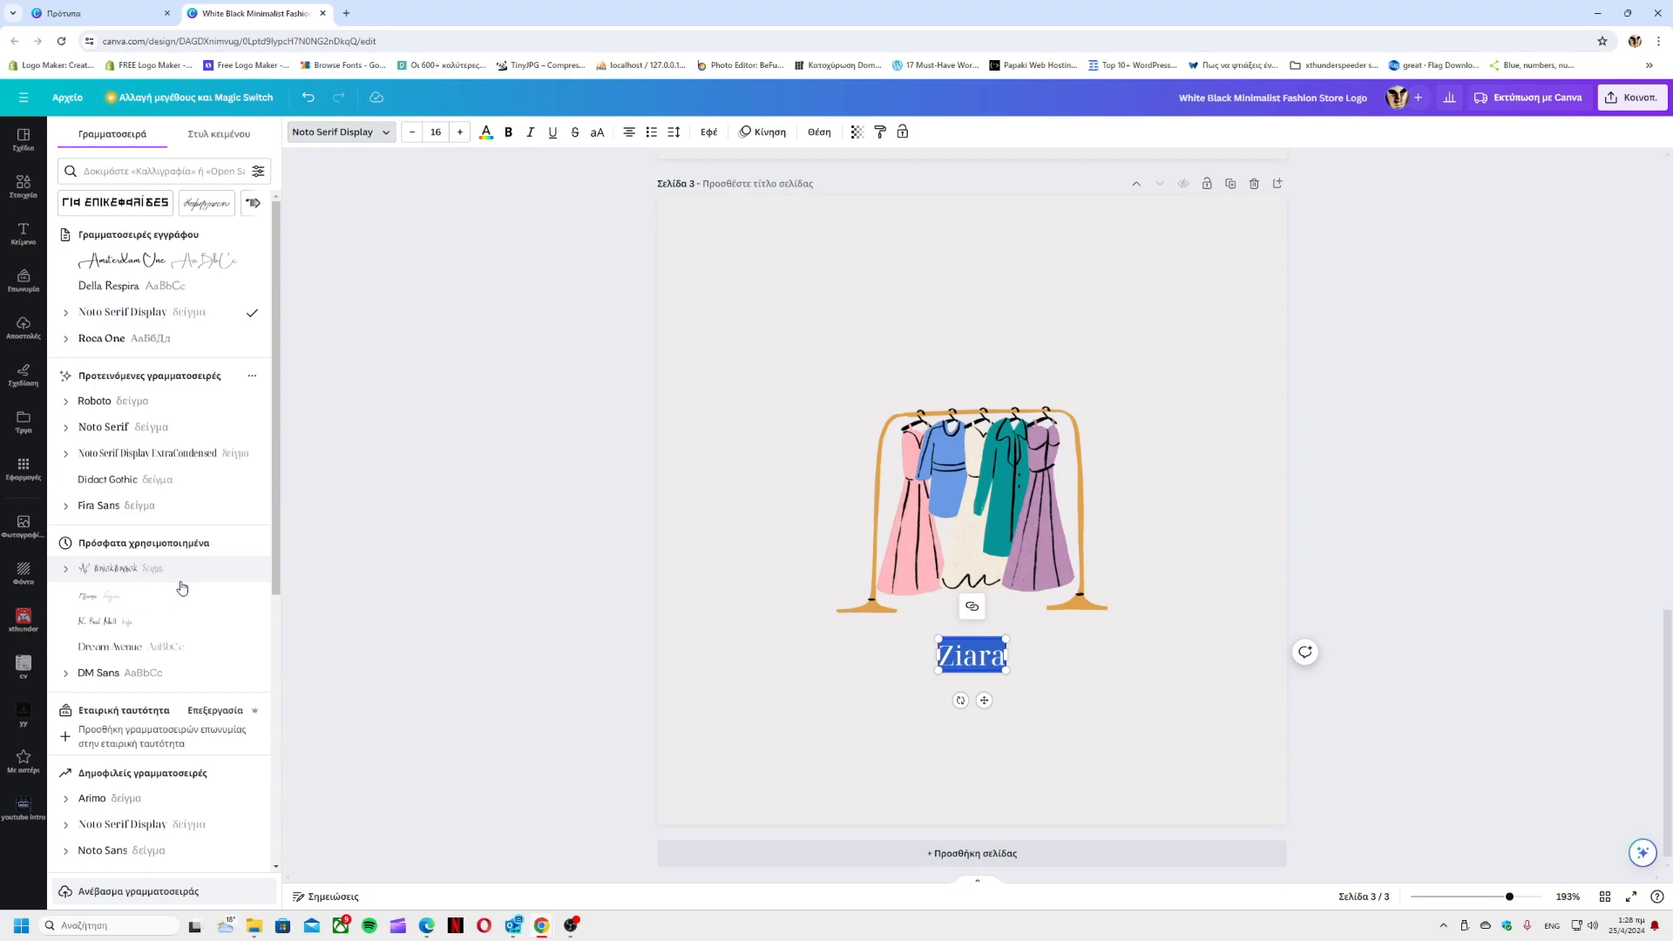
{"action": "scroll", "coordinate": [182, 588], "scroll_direction": "down", "scroll_amount": 5}
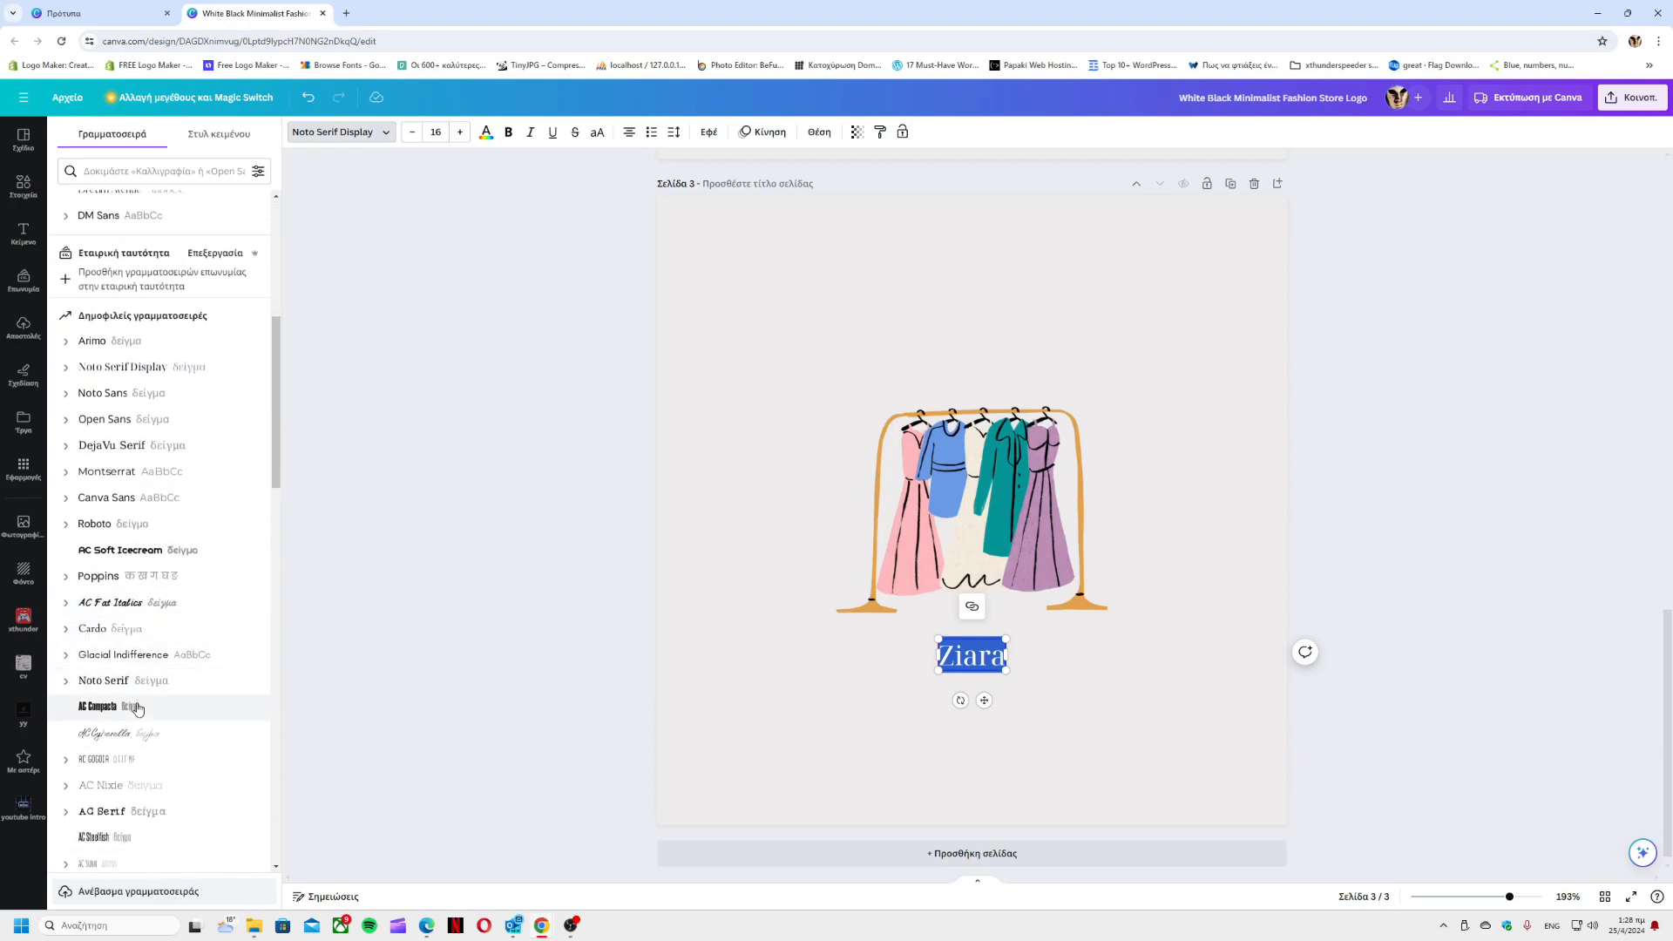
{"action": "left_click", "coordinate": [131, 706]}
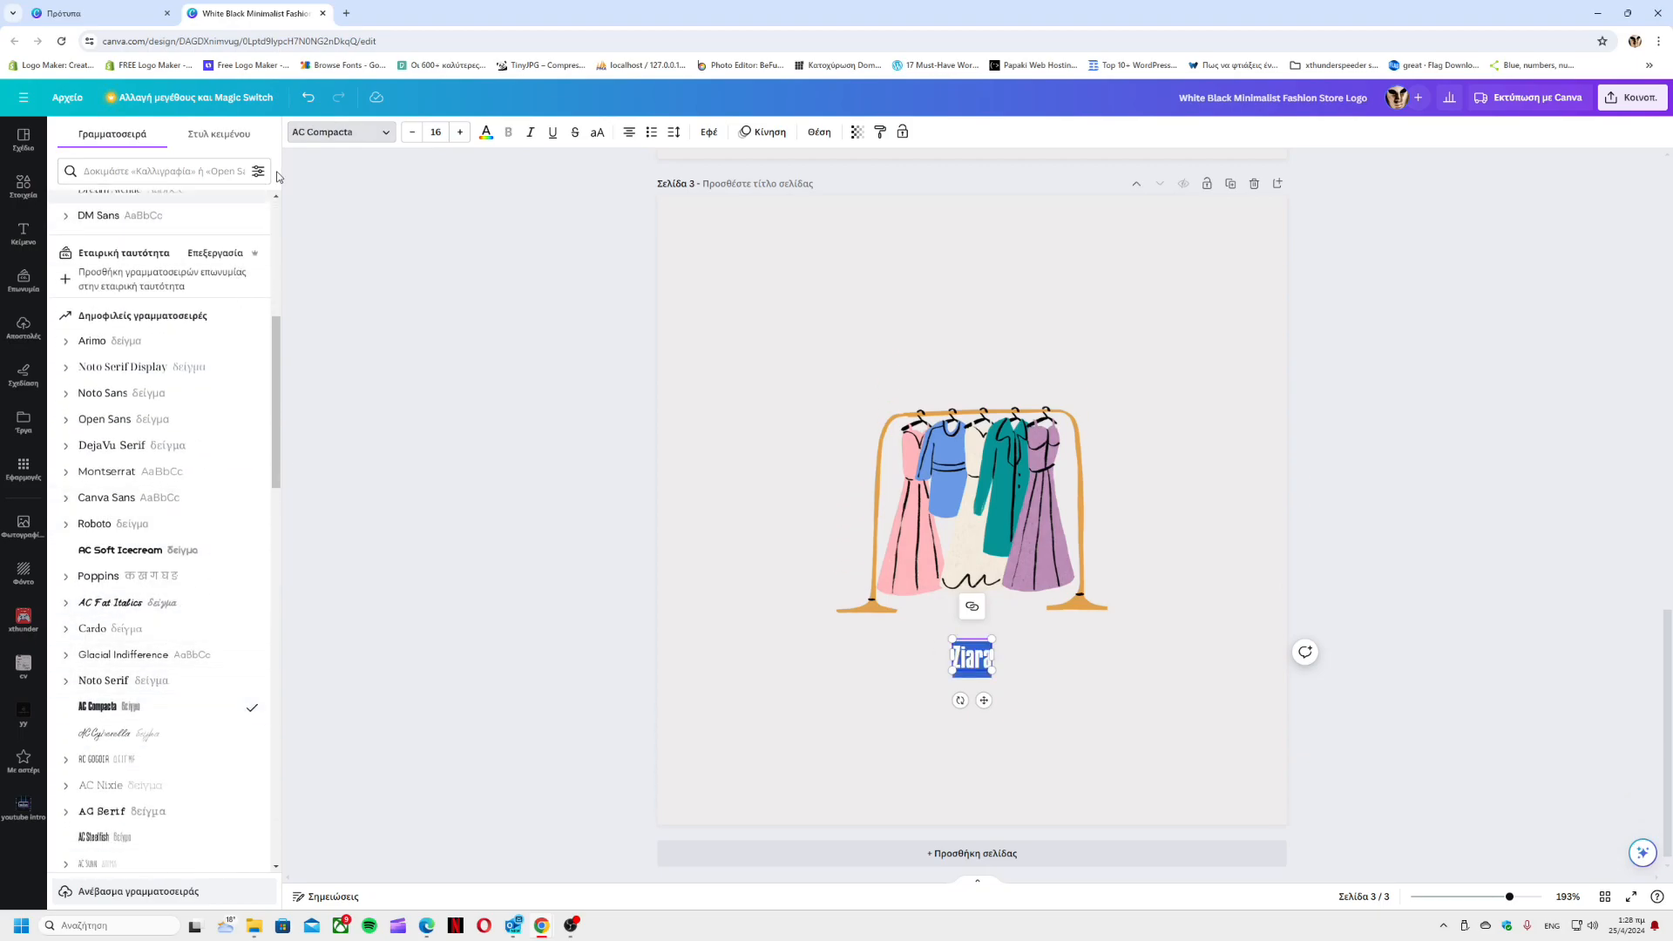
- Set the font of the "Ziara" text on page 3 to AC Feel Free
{"action": "left_click", "coordinate": [383, 132]}
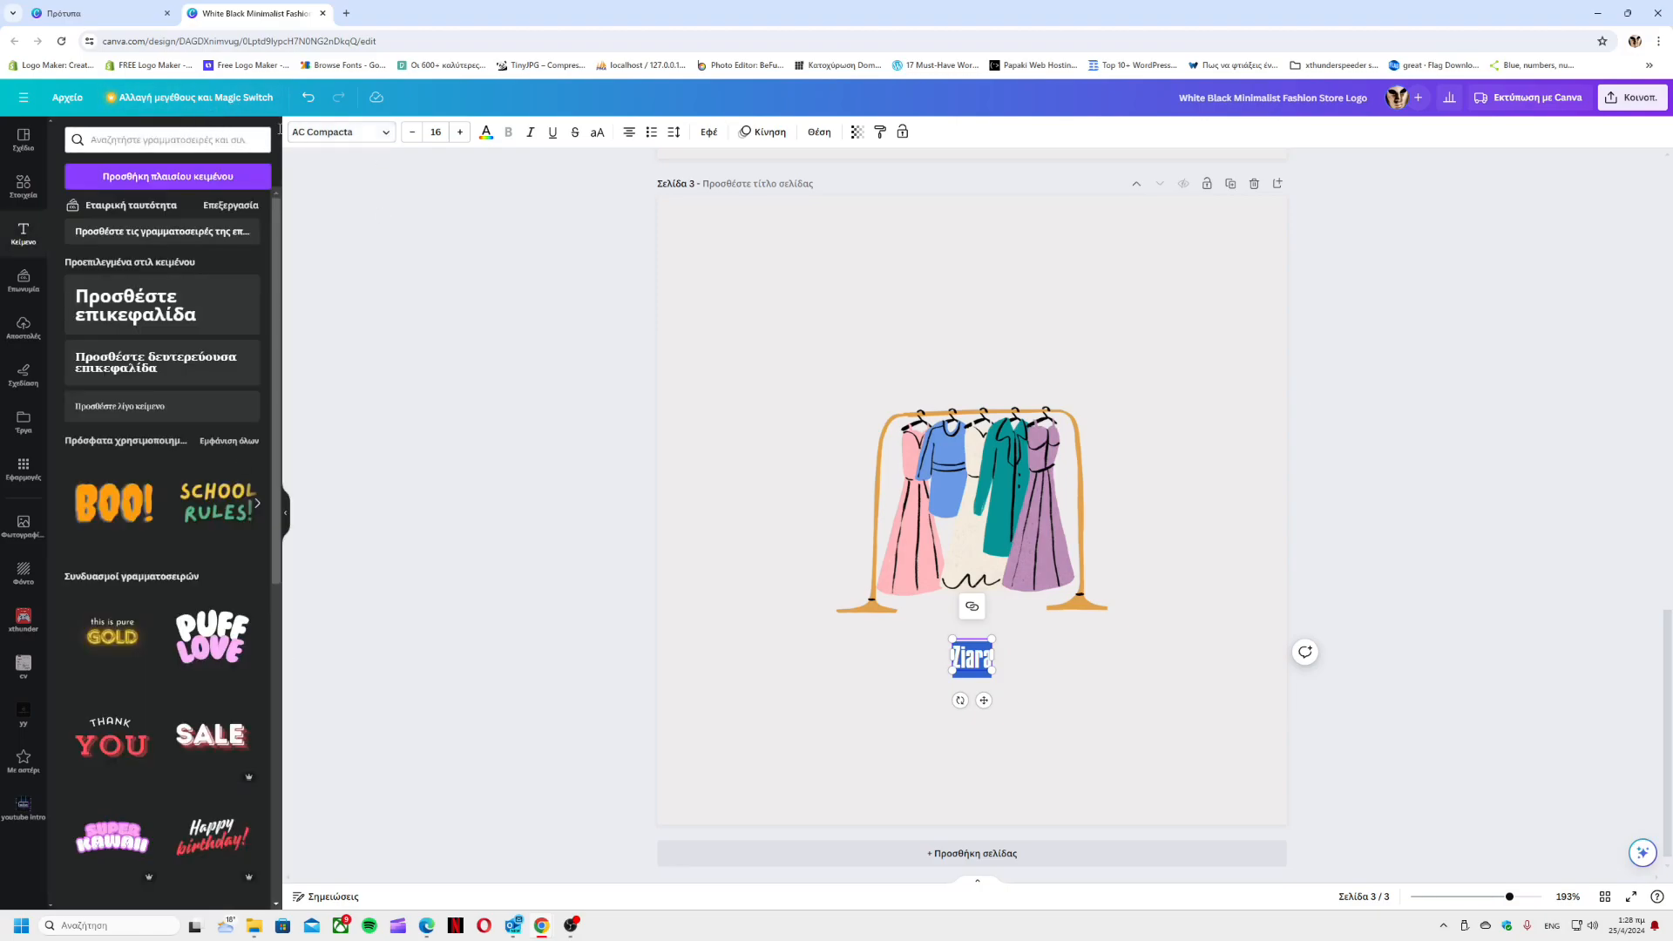
{"action": "left_click", "coordinate": [350, 132]}
{"action": "scroll", "coordinate": [156, 630], "scroll_direction": "down", "scroll_amount": 15}
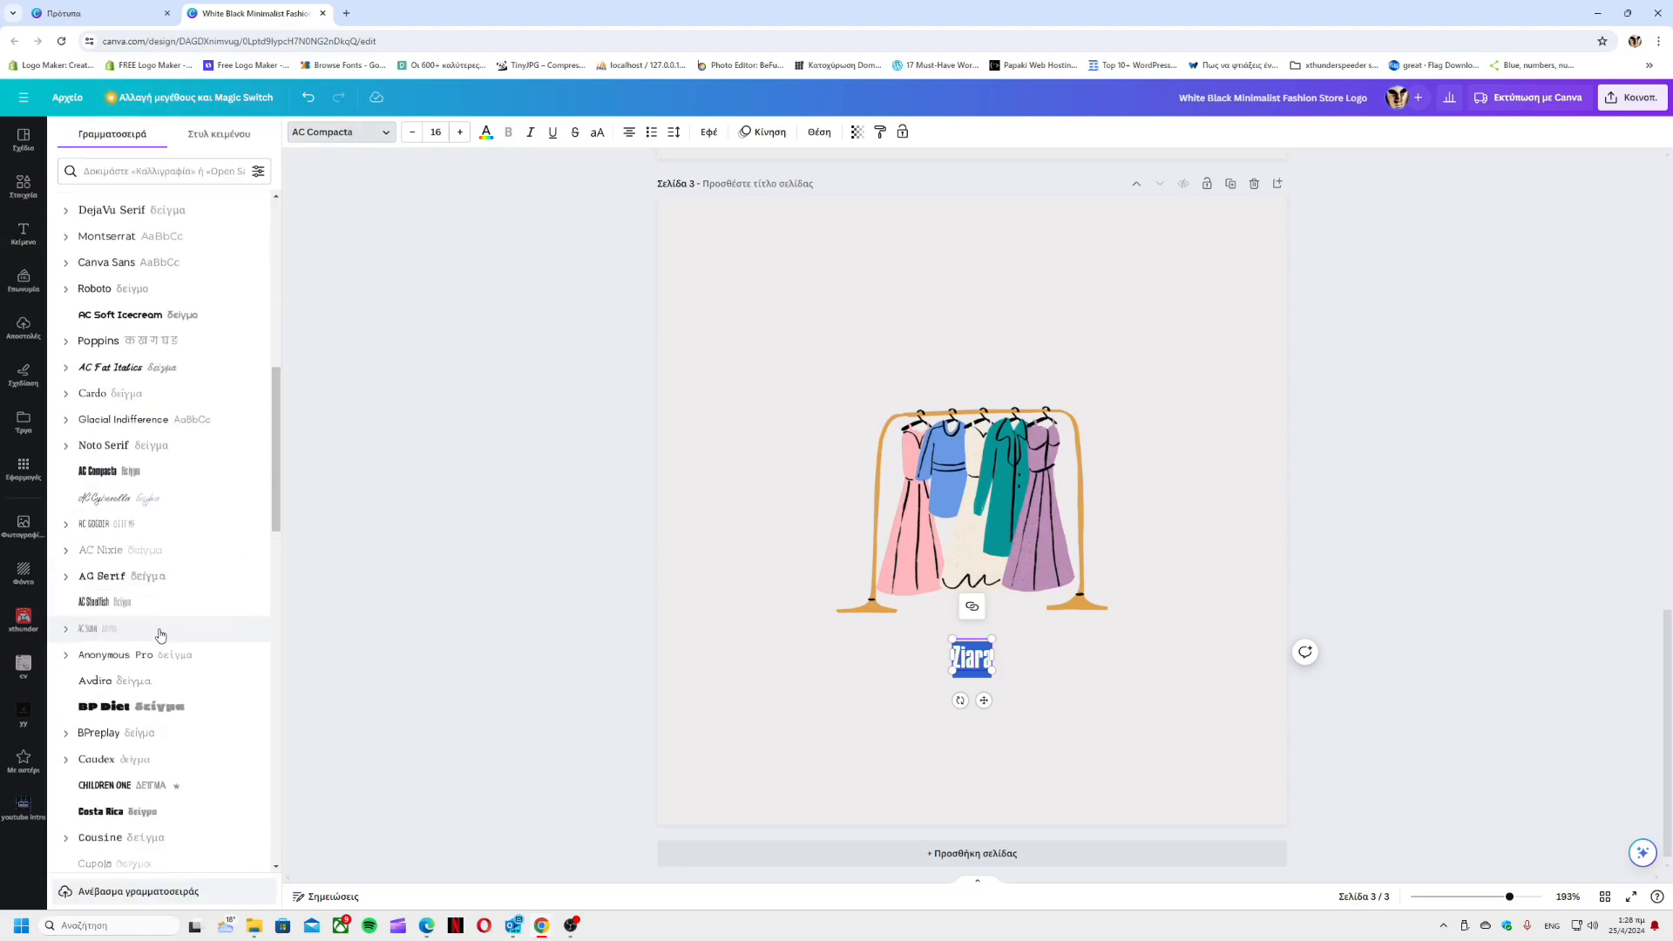
{"action": "scroll", "coordinate": [165, 634], "scroll_direction": "down", "scroll_amount": 4}
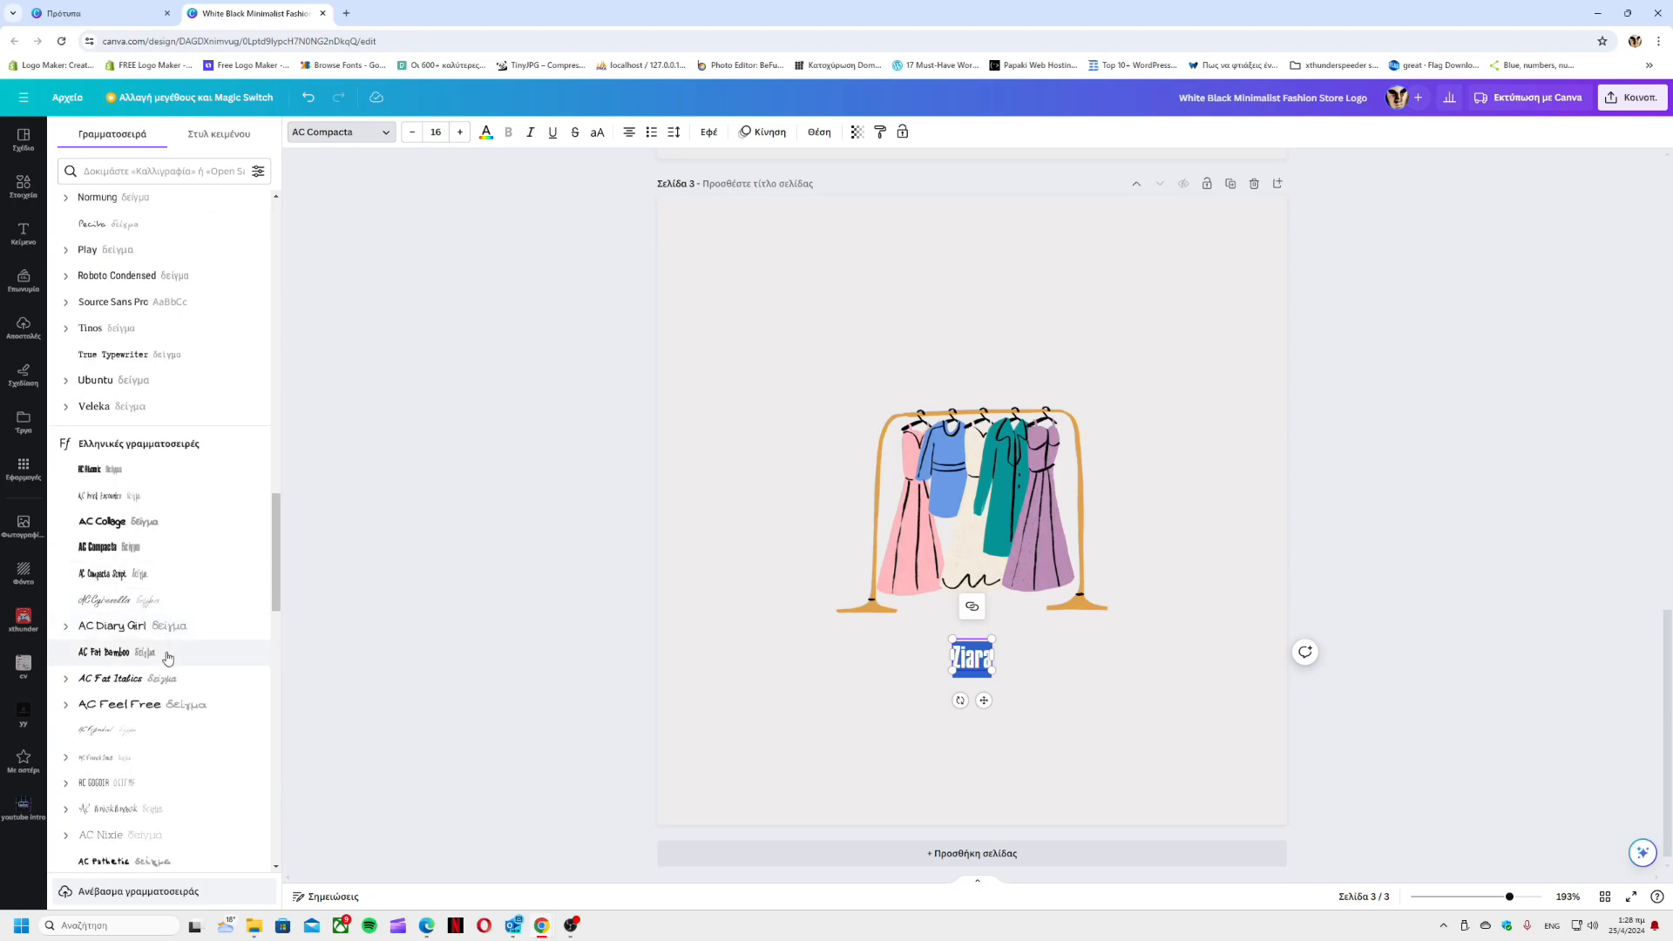
{"action": "left_click", "coordinate": [159, 713]}
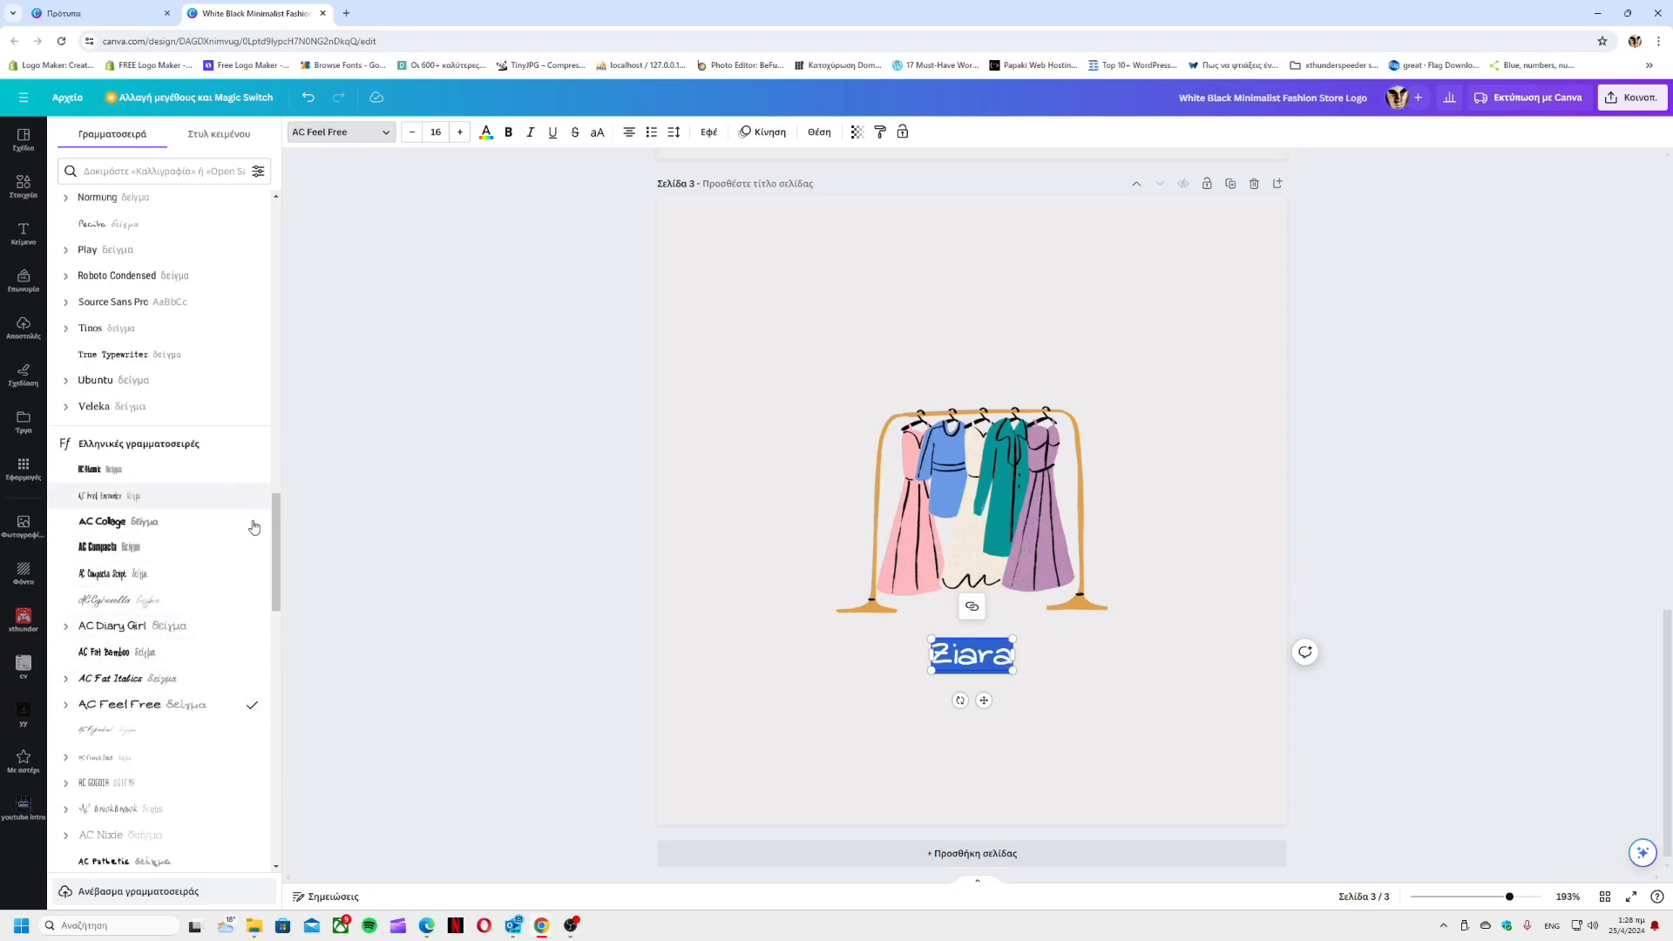
- Try the Anonymous Pro, Arimo, Amsterdam One, Della Respira and Roca One fonts on the "Ziara" text on page 3
{"action": "left_click_drag", "start_coordinate": [276, 546], "coordinate": [286, 202]}
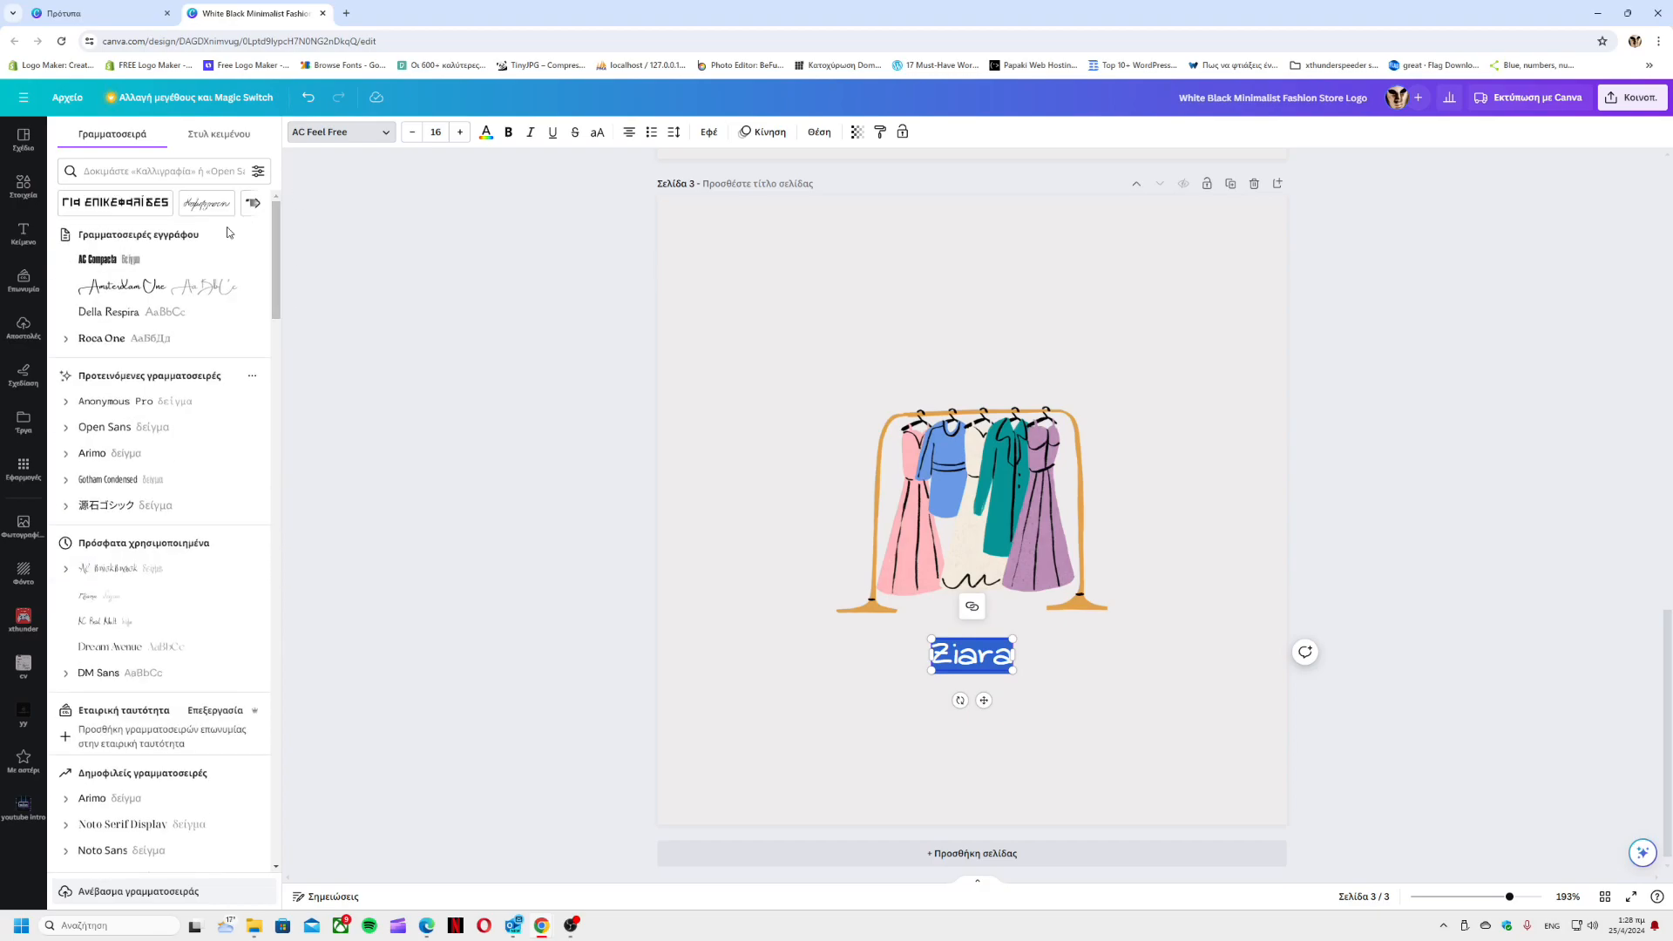
{"action": "left_click", "coordinate": [160, 402]}
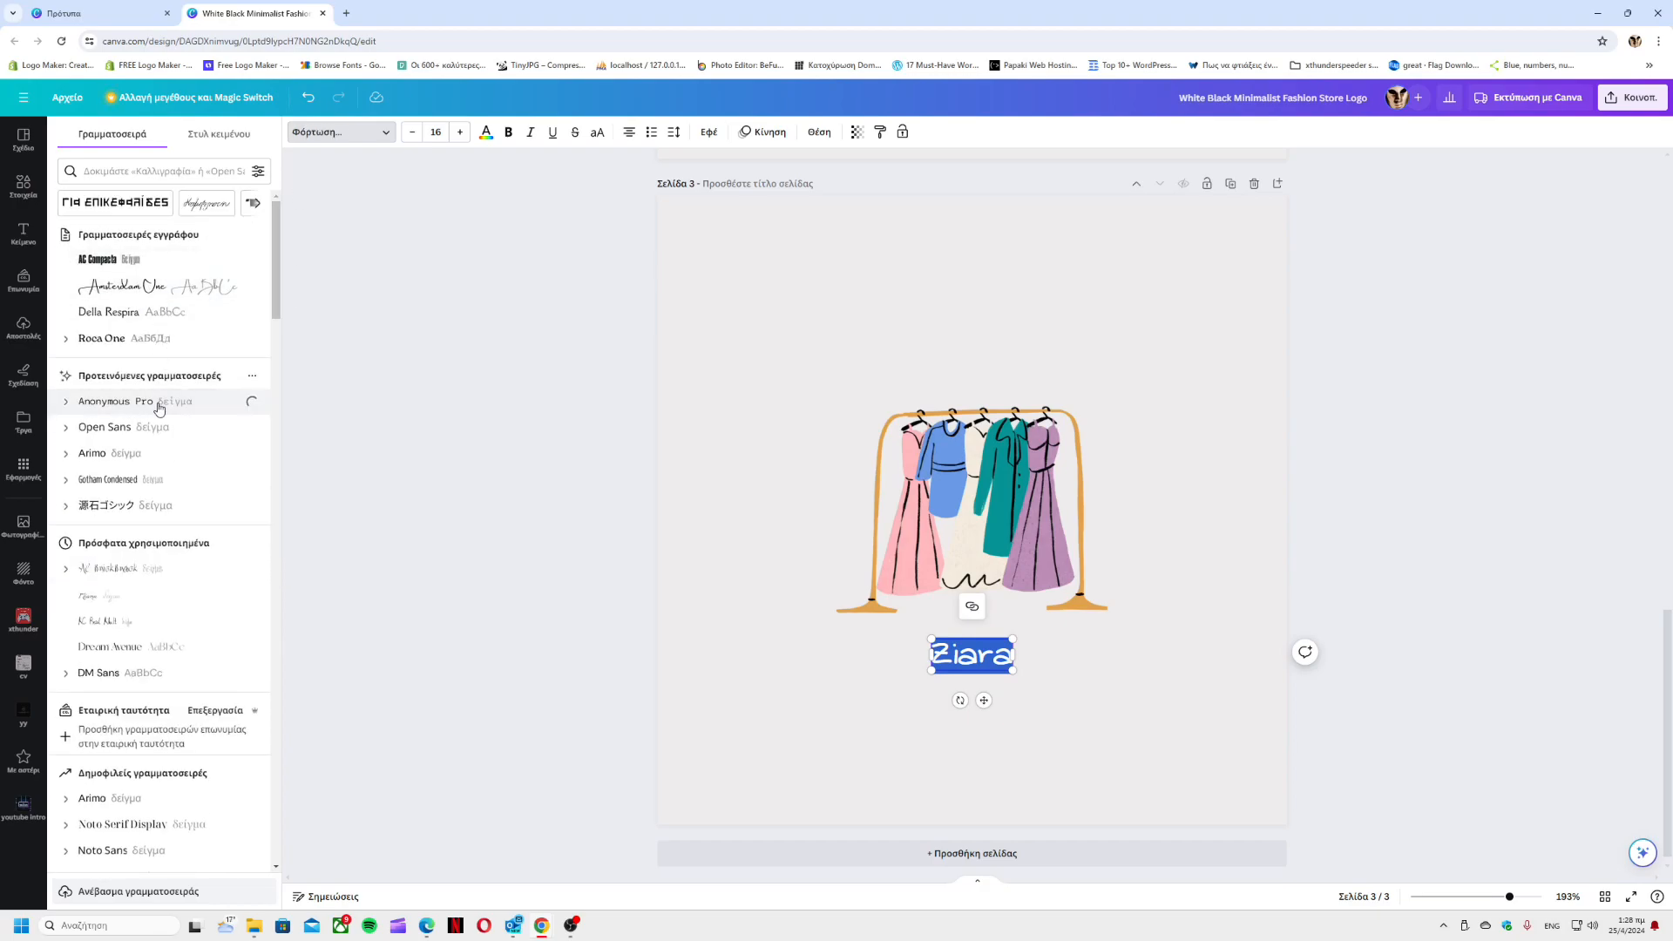
{"action": "left_click", "coordinate": [137, 464]}
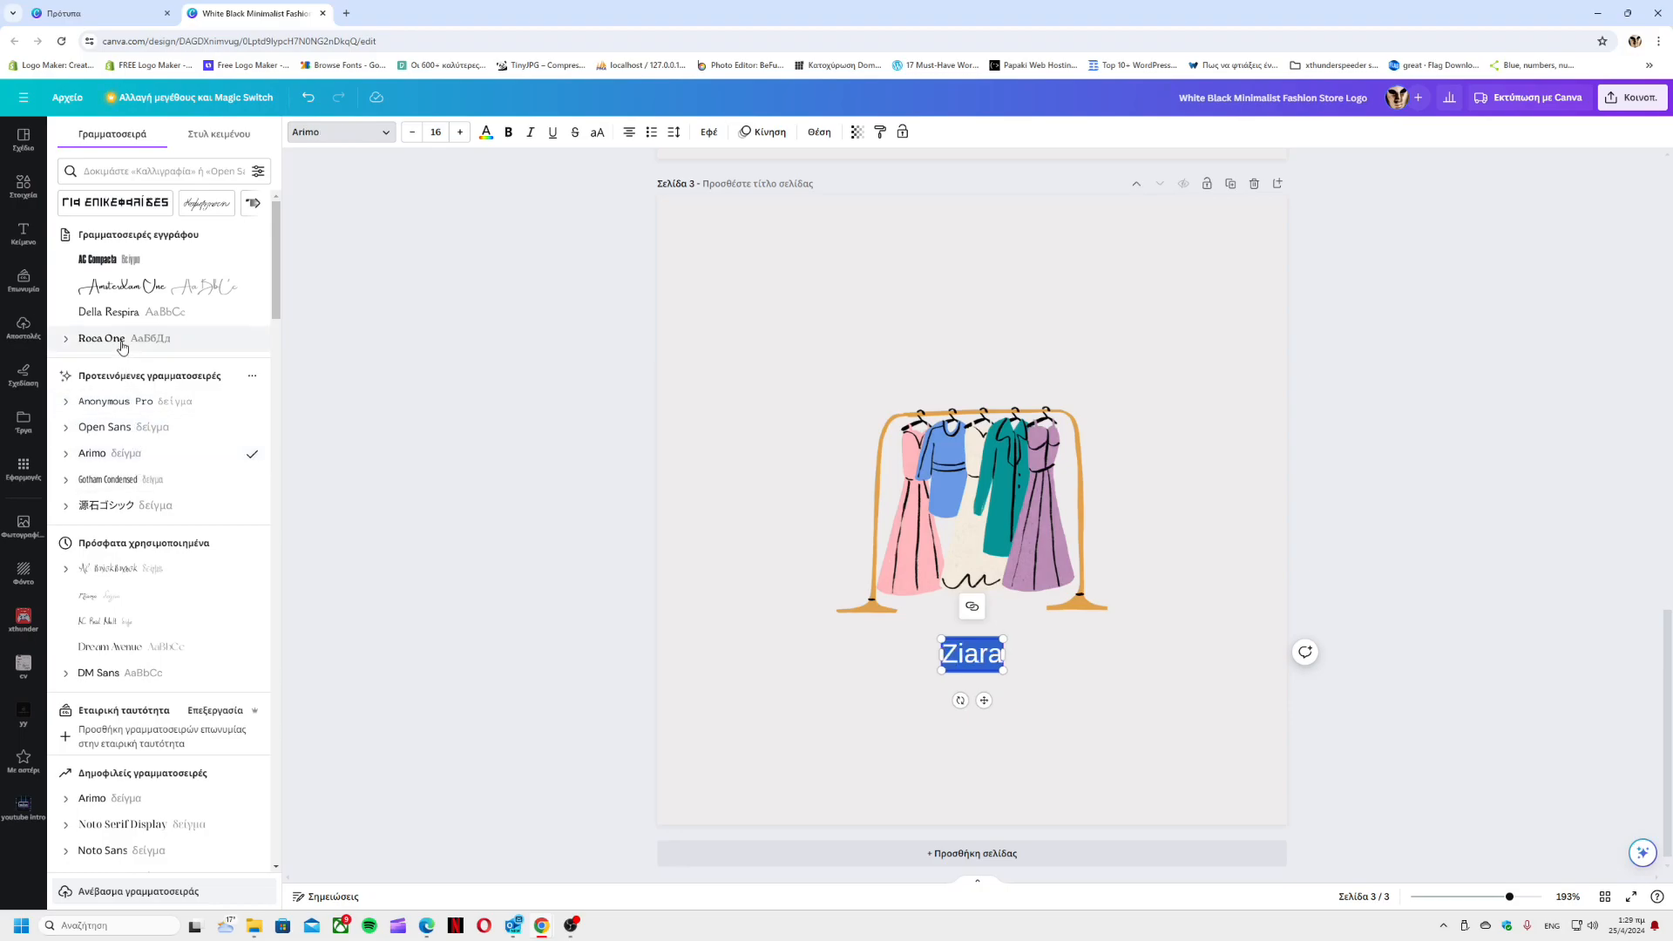
{"action": "left_click", "coordinate": [131, 289]}
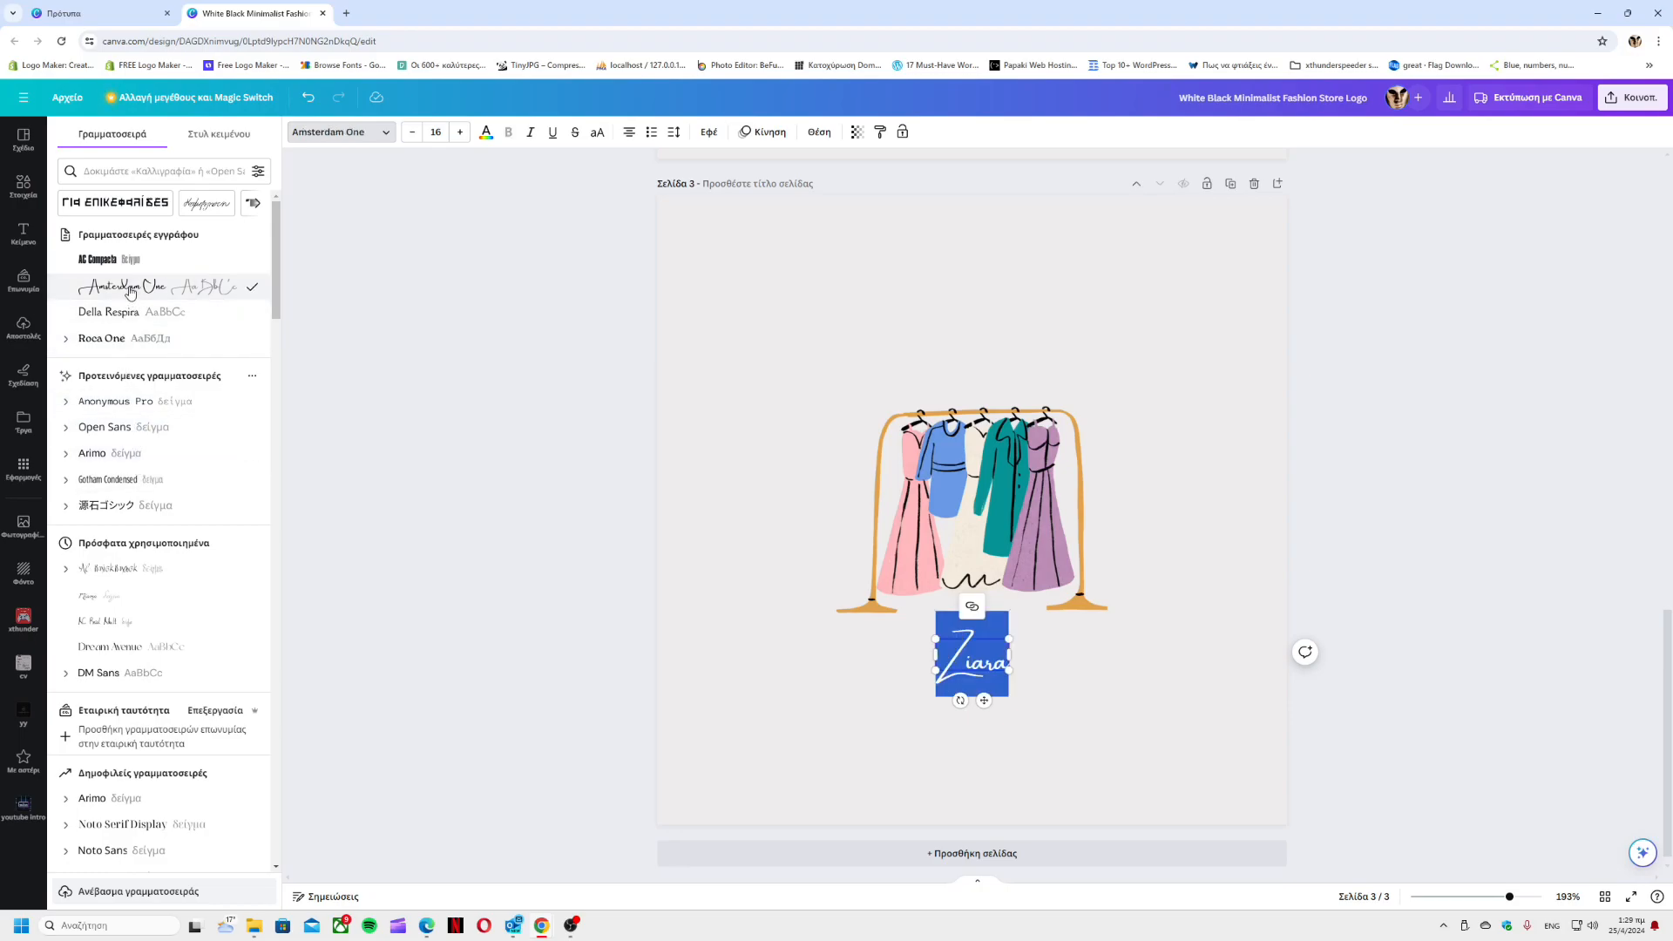
{"action": "left_click", "coordinate": [121, 313]}
{"action": "left_click", "coordinate": [122, 340]}
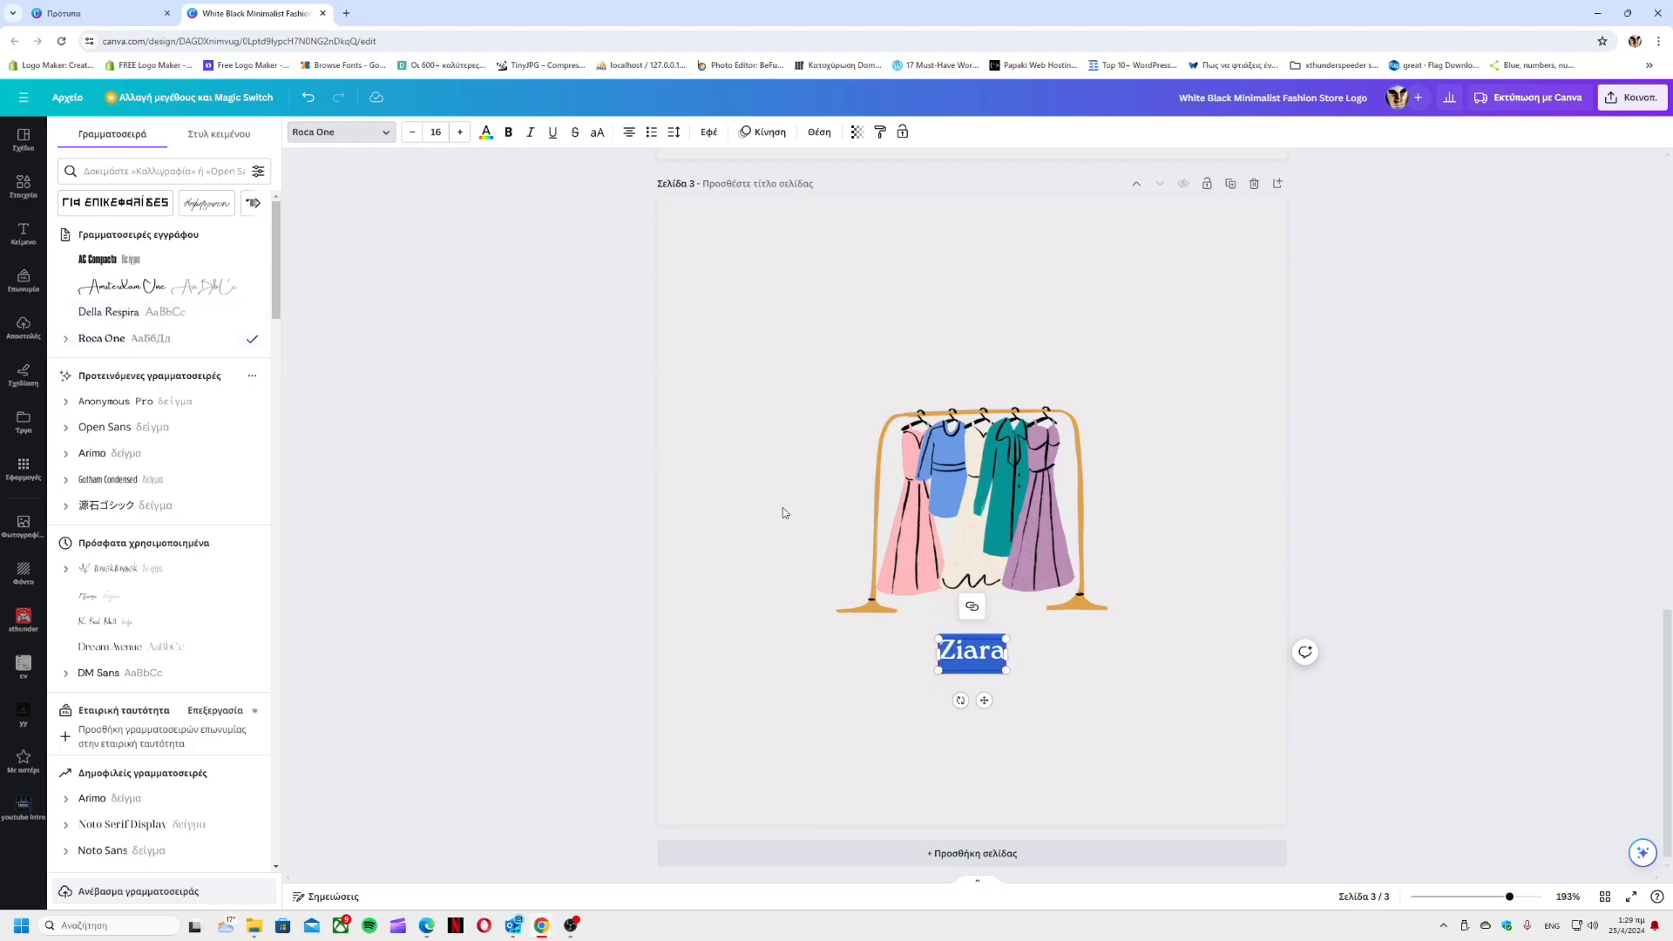
- Set the font size of the "Ziara" text on page 3 to 24
{"action": "left_click", "coordinate": [435, 131]}
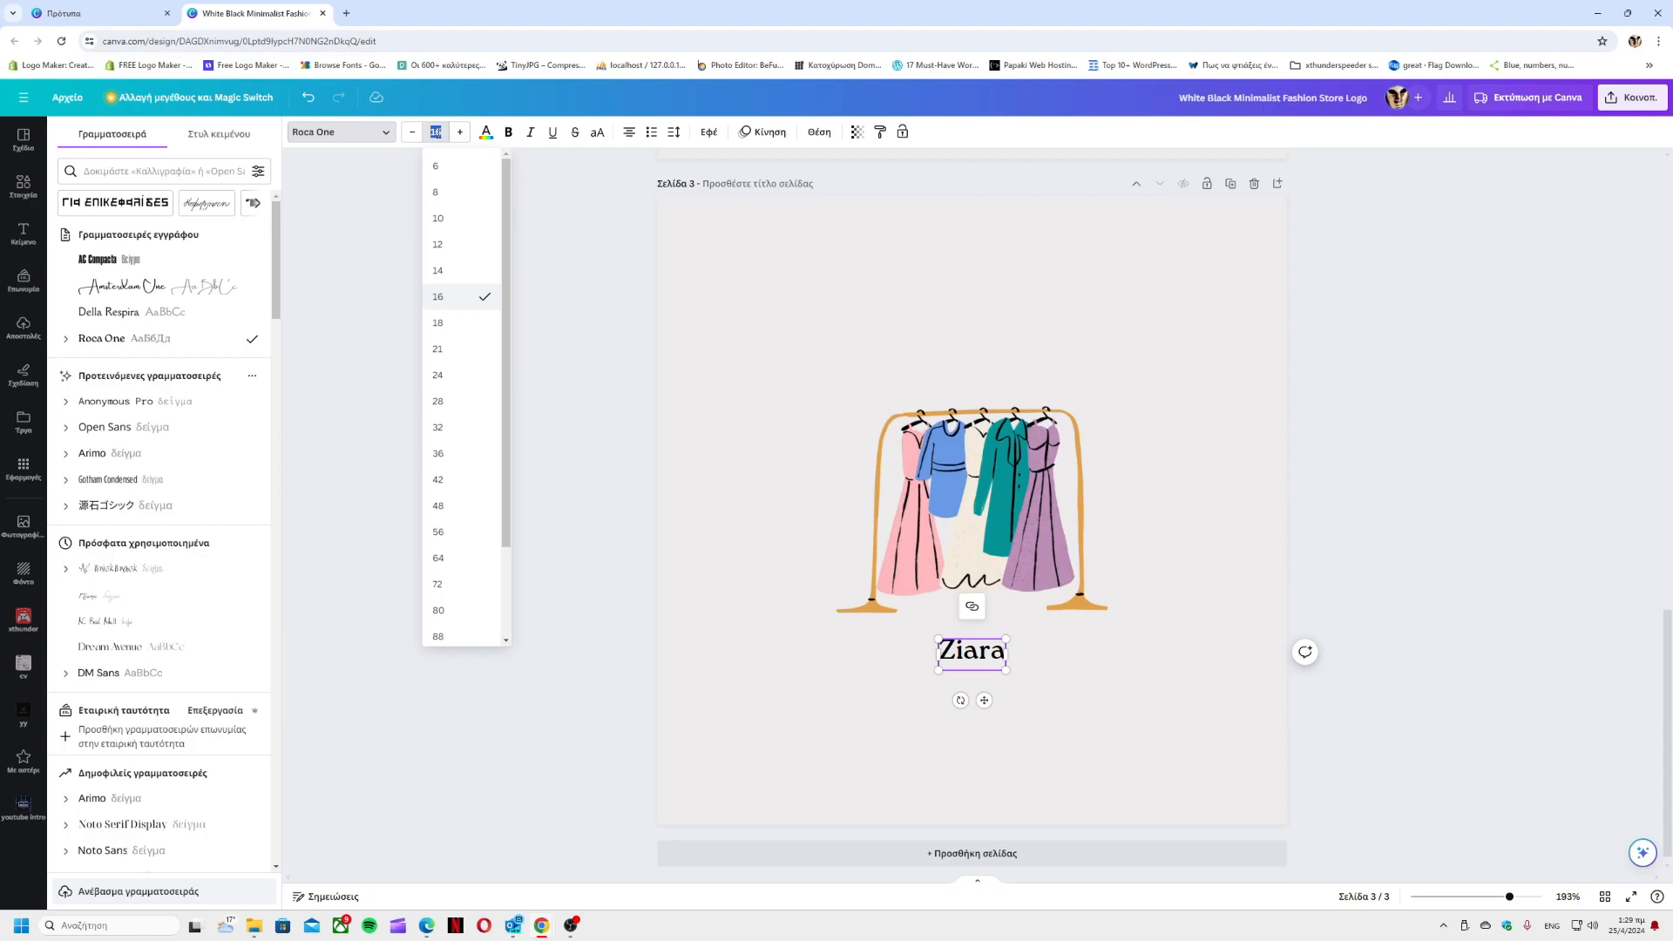
{"action": "left_click", "coordinate": [440, 375]}
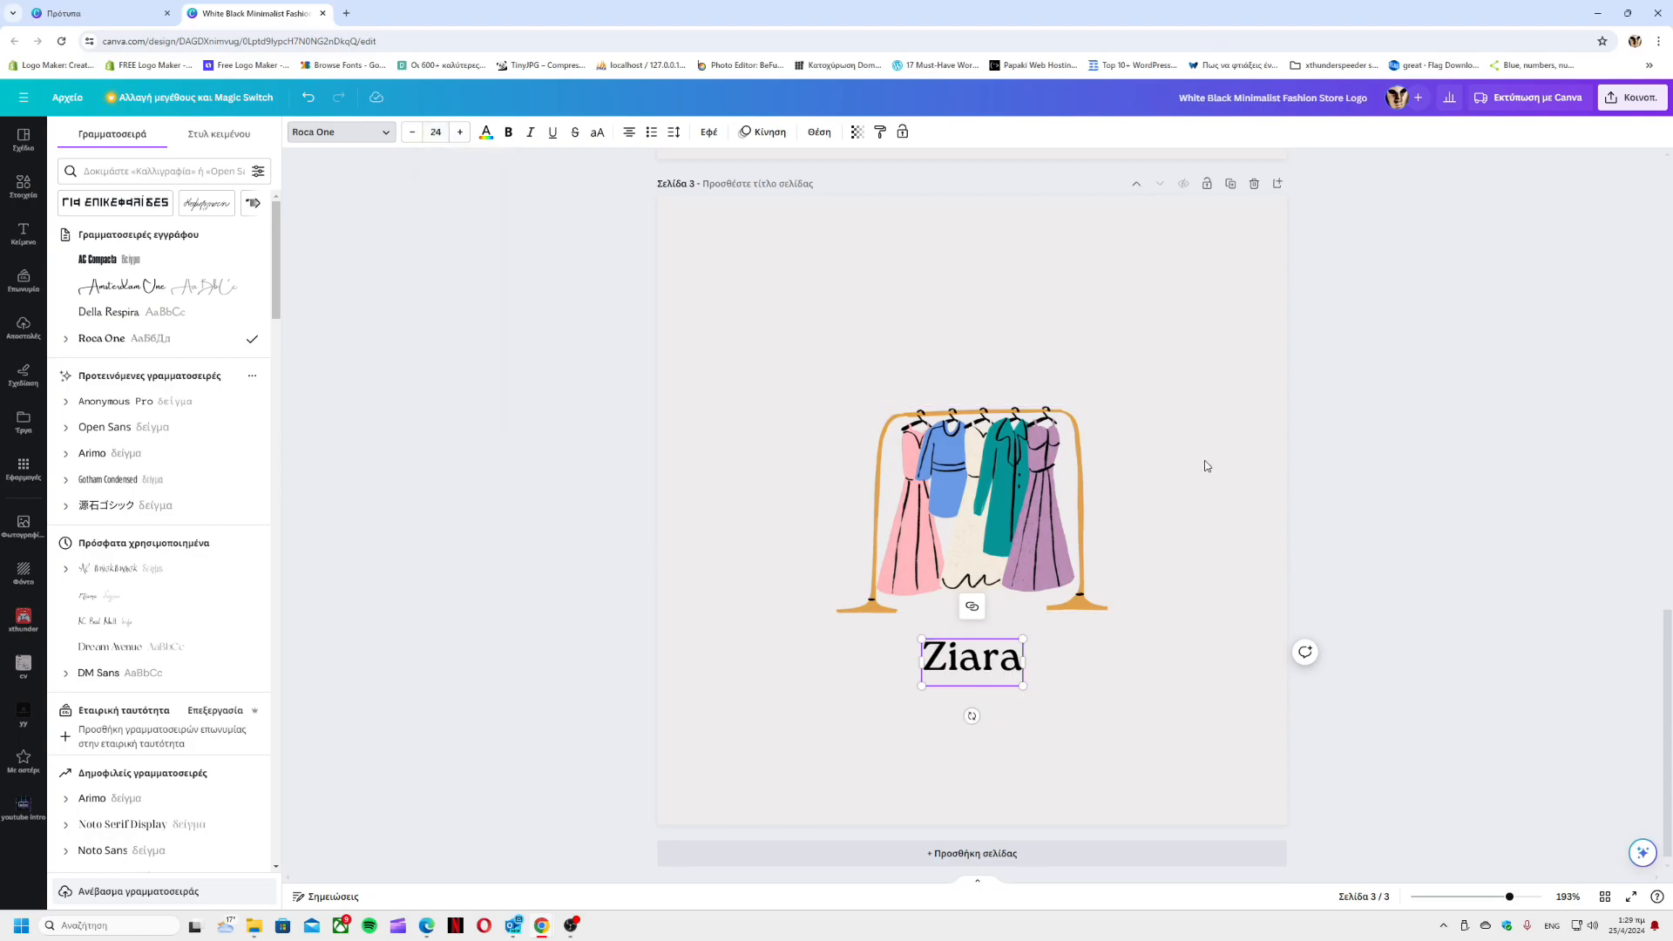
- Compare suggested fonts on the enlarged "Ziara" text, including Arimo and Anonymous Pro
{"action": "left_click", "coordinate": [132, 433]}
{"action": "left_click", "coordinate": [122, 454]}
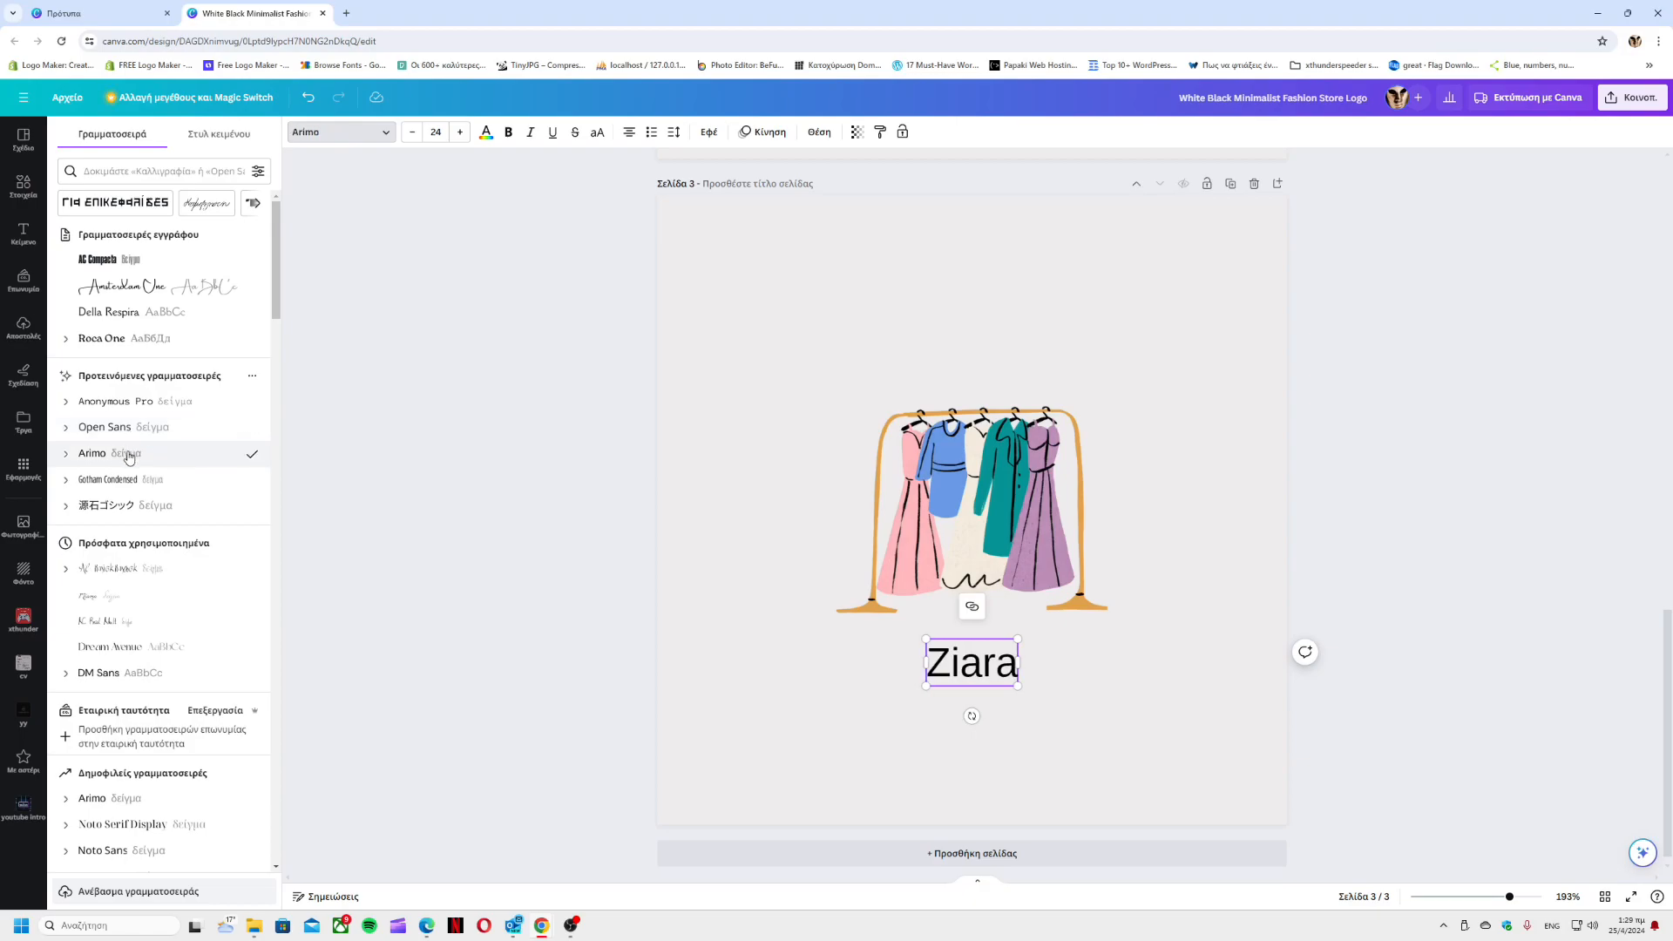
{"action": "left_click", "coordinate": [126, 482]}
{"action": "left_click", "coordinate": [130, 515]}
{"action": "left_click", "coordinate": [133, 403]}
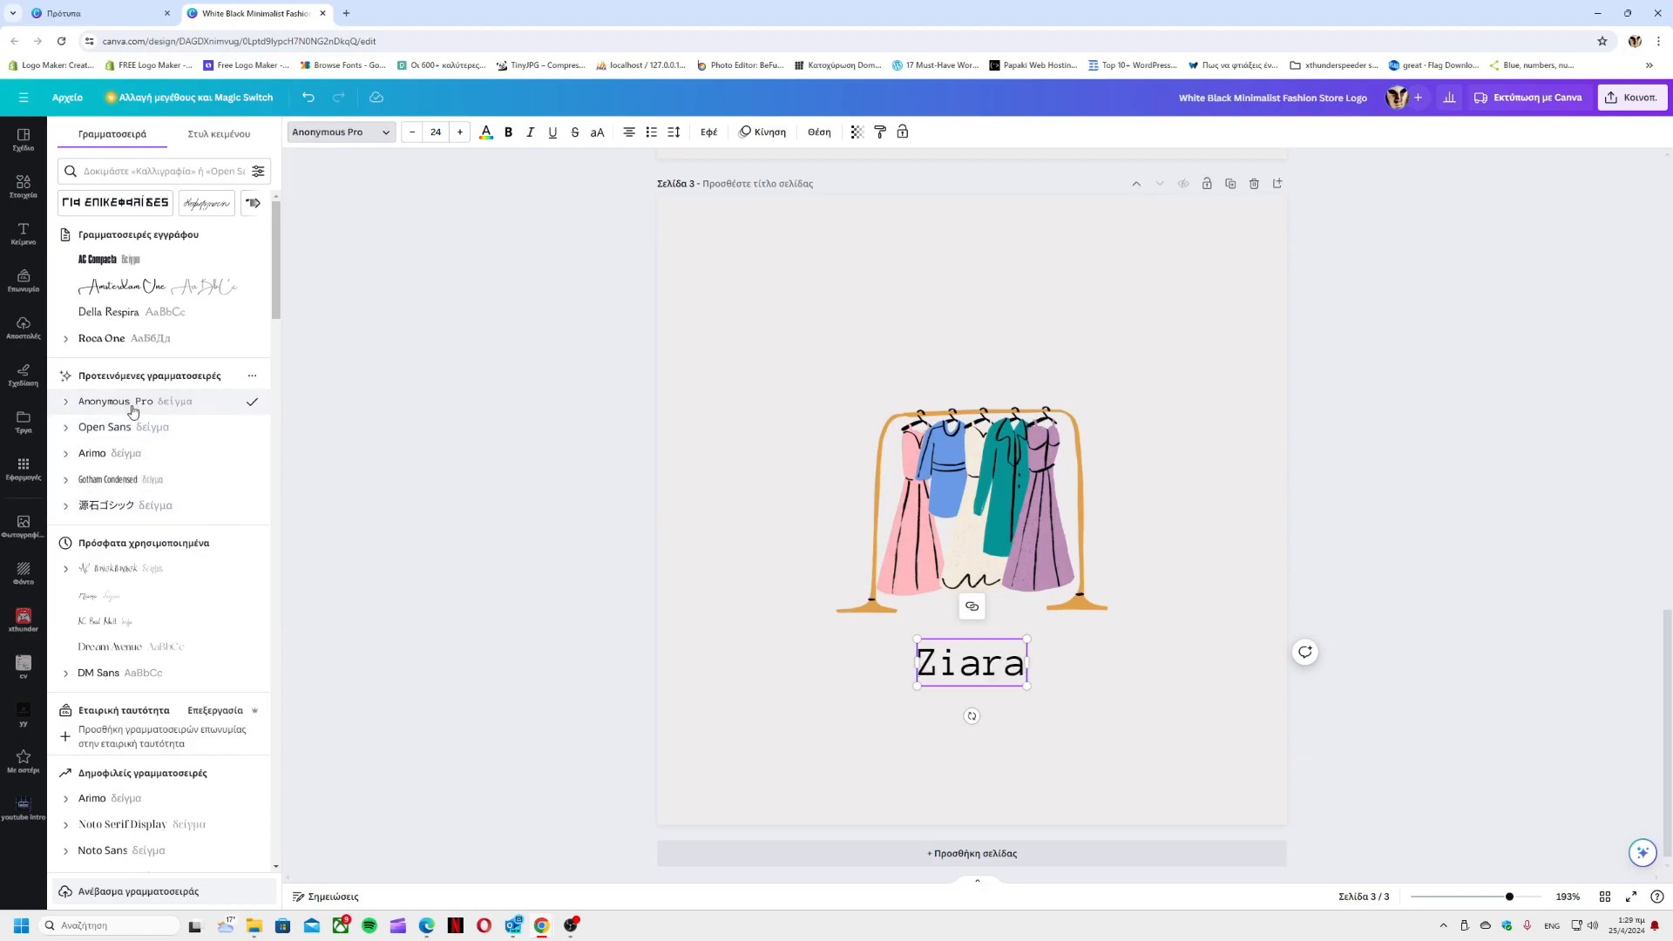
- Set the font of the "Ziara" text on page 3 to Janmeid
{"action": "scroll", "coordinate": [129, 663], "scroll_direction": "down", "scroll_amount": 2}
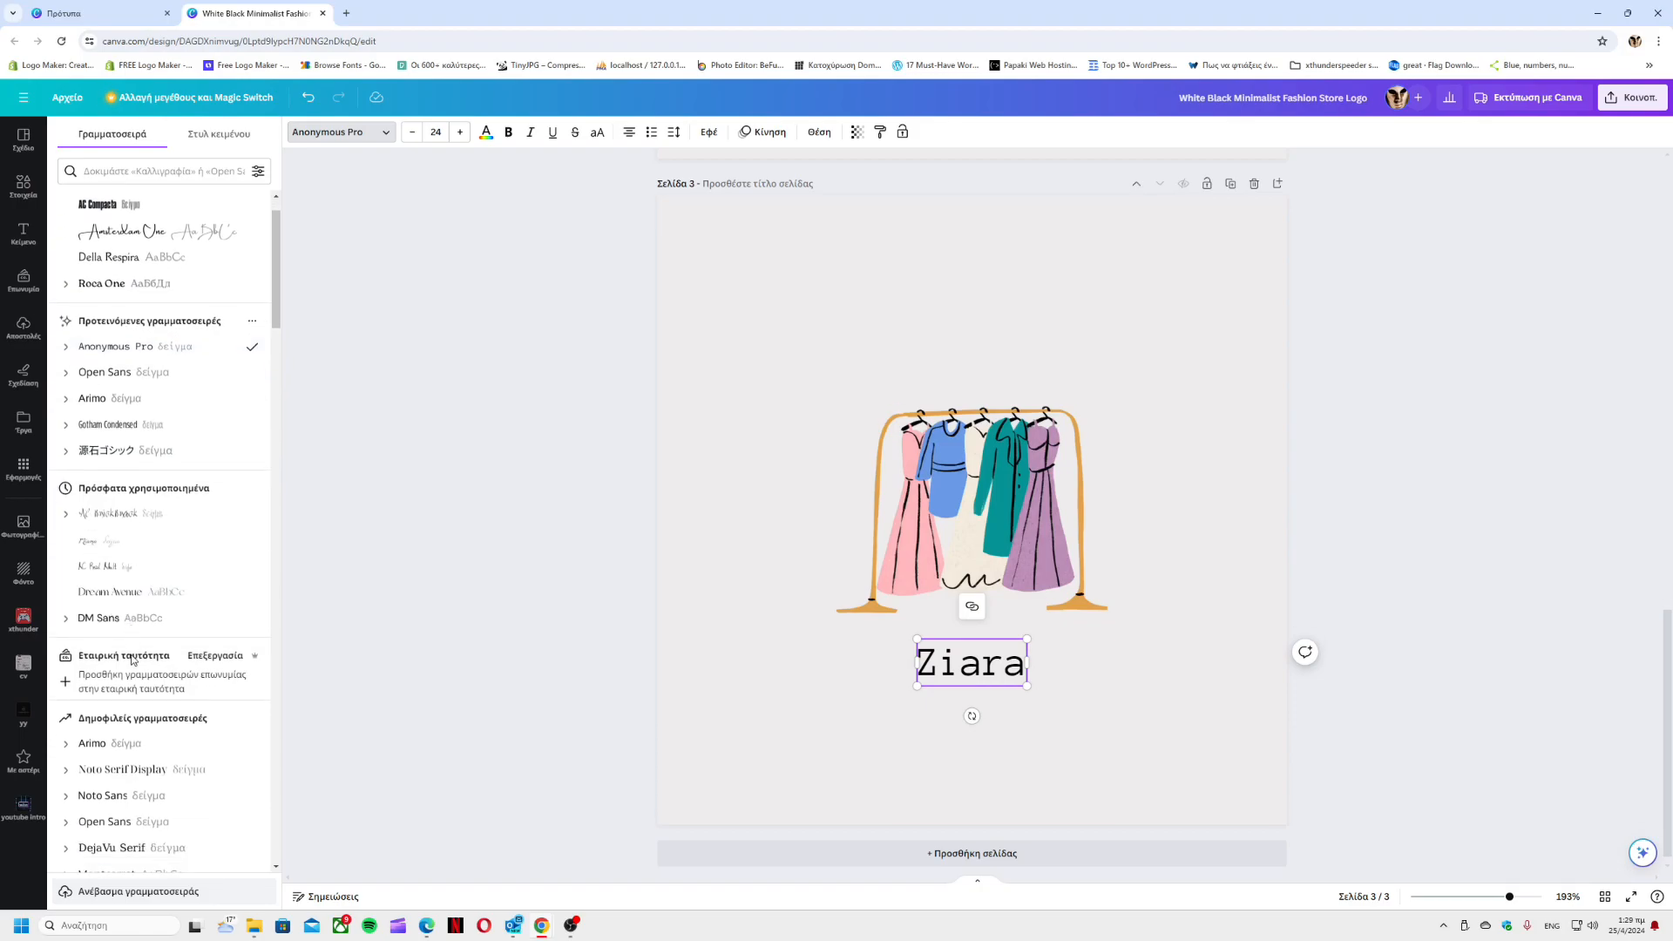
{"action": "left_click", "coordinate": [128, 677]}
{"action": "scroll", "coordinate": [135, 720], "scroll_direction": "down", "scroll_amount": 5}
{"action": "scroll", "coordinate": [139, 719], "scroll_direction": "down", "scroll_amount": 9}
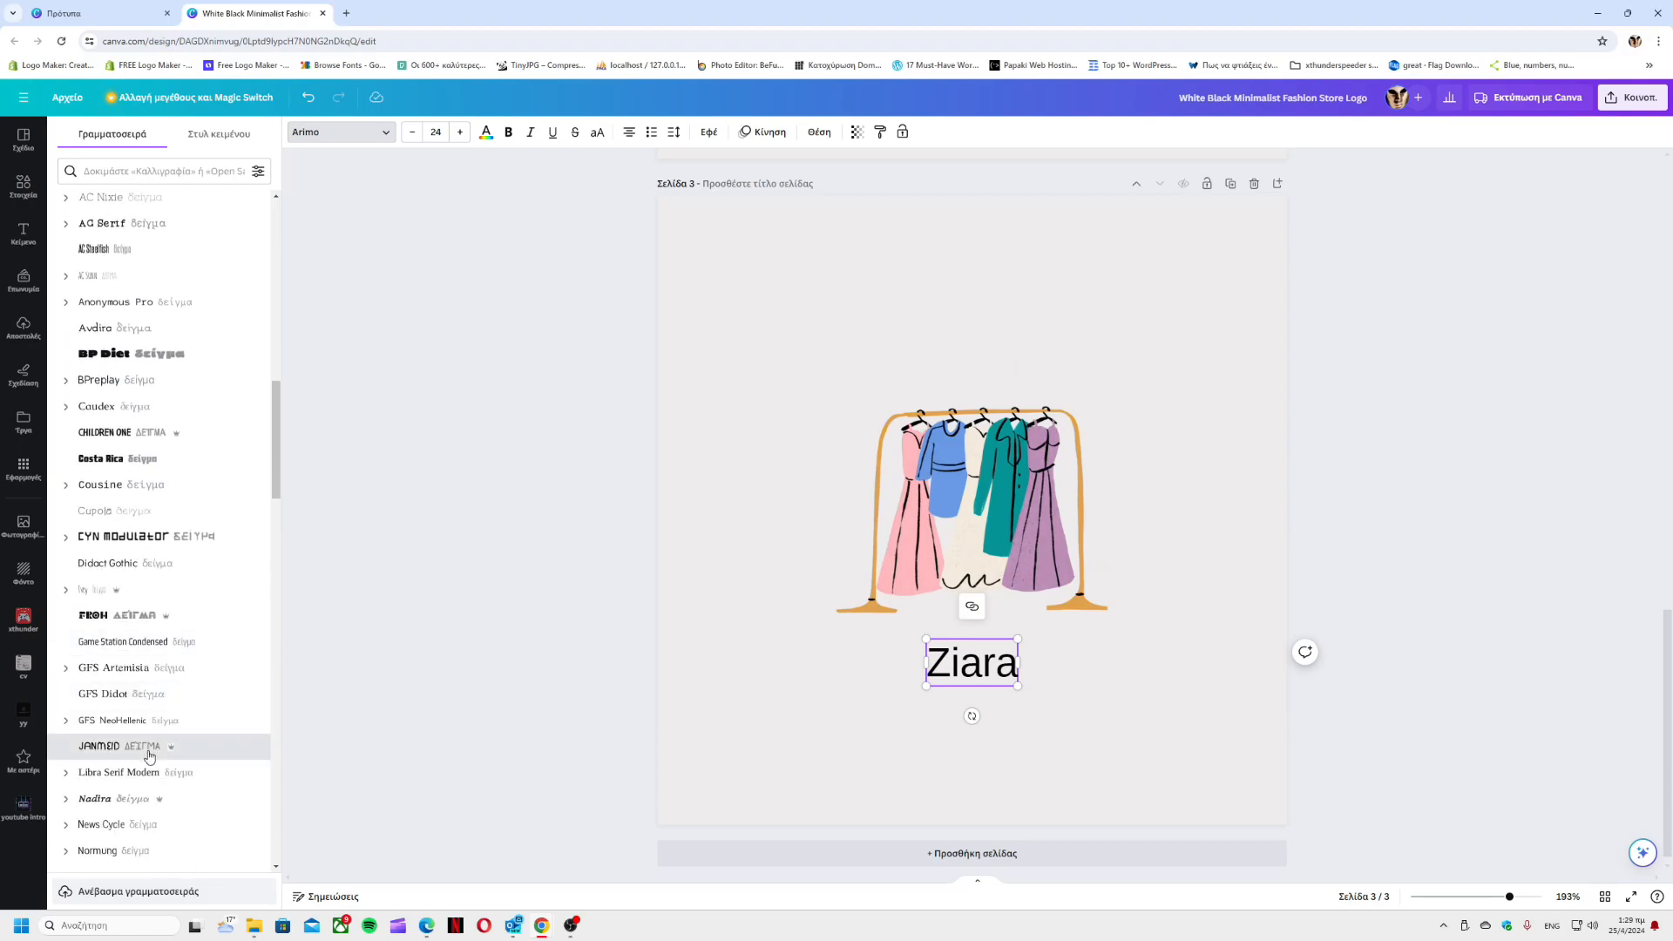
{"action": "left_click", "coordinate": [183, 747]}
{"action": "left_click", "coordinate": [1246, 632]}
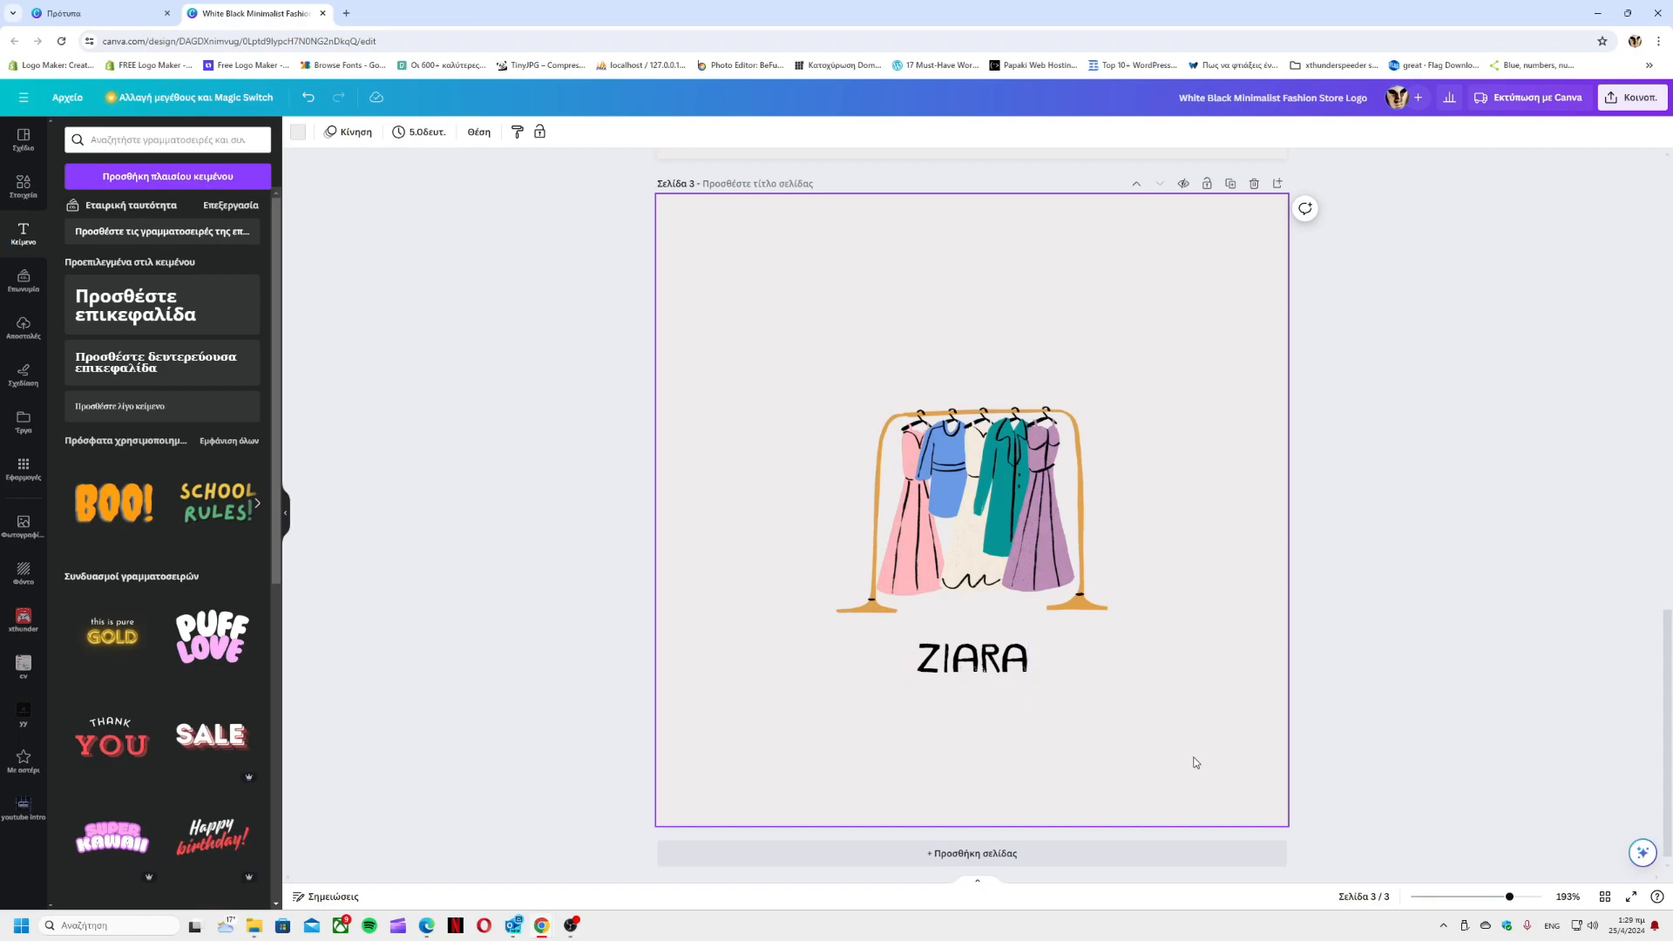
- Increase the font size of the "ZIARA" text on page 3 to 28
{"action": "left_click", "coordinate": [991, 667]}
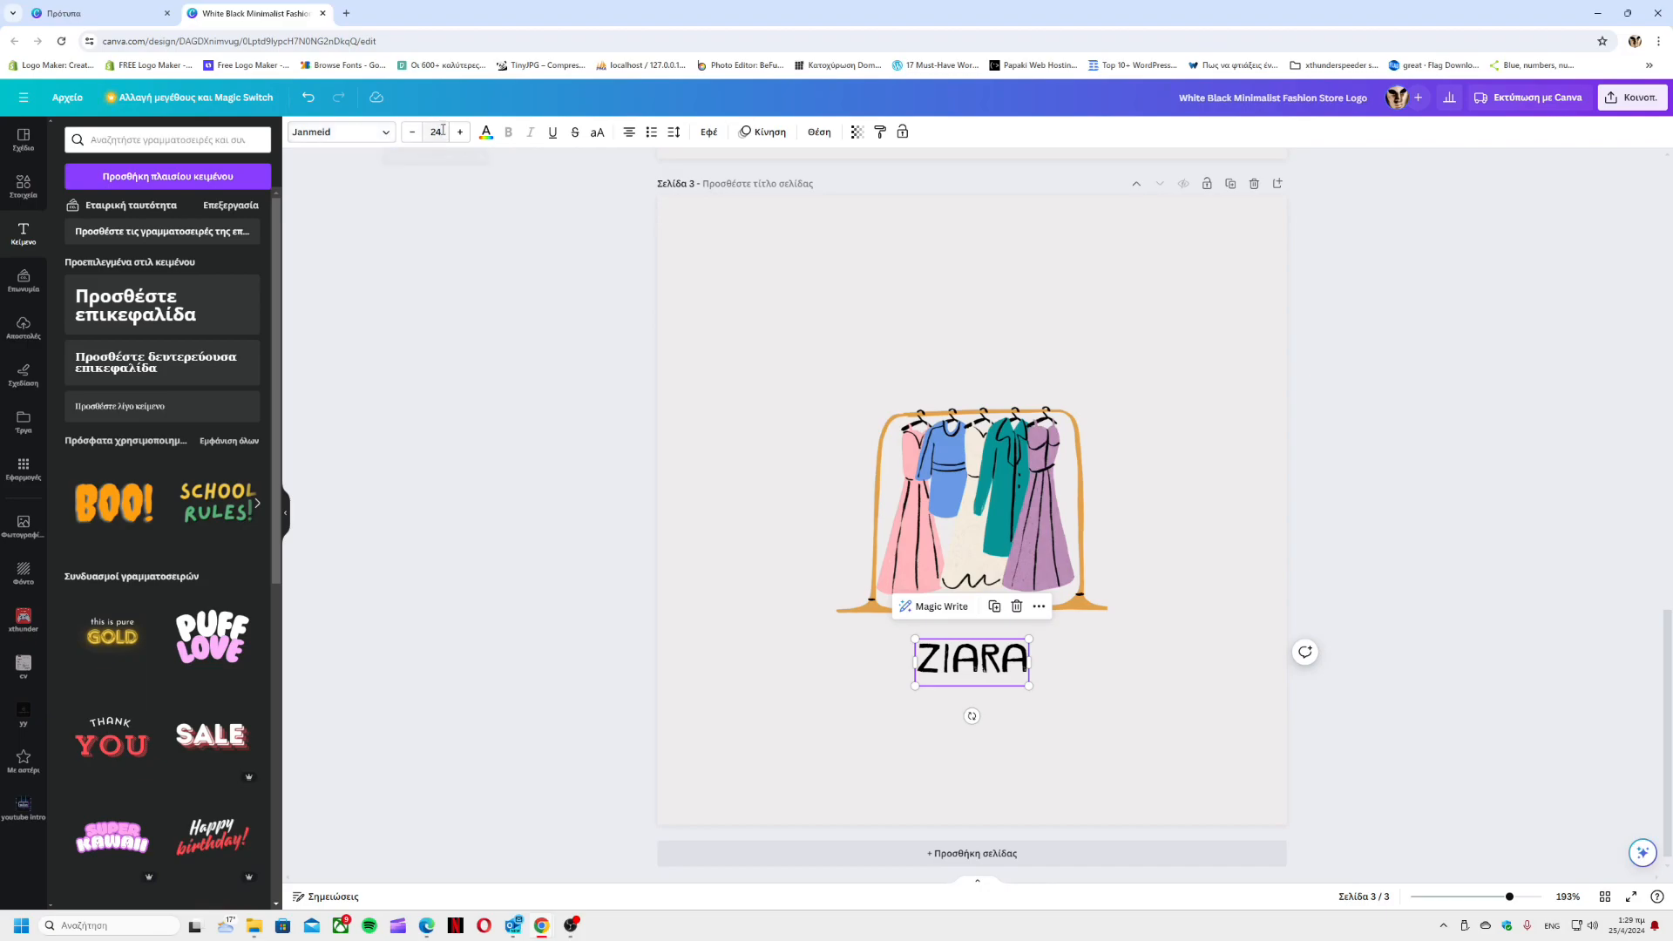
{"action": "left_click", "coordinate": [461, 133]}
{"action": "left_click", "coordinate": [460, 132]}
{"action": "left_click", "coordinate": [460, 132]}
{"action": "left_click", "coordinate": [460, 132]}
{"action": "left_click", "coordinate": [1087, 692]}
- Move the dress rack graphic and the "ZIARA" text higher on page 3, keeping both horizontally centred with the text below the rack
{"action": "mouse_move", "coordinate": [982, 670]}
{"action": "left_mouse_down"}
{"action": "mouse_move", "coordinate": [997, 669]}
{"action": "mouse_move", "coordinate": [979, 669]}
{"action": "left_mouse_up"}
{"action": "left_click", "coordinate": [995, 504]}
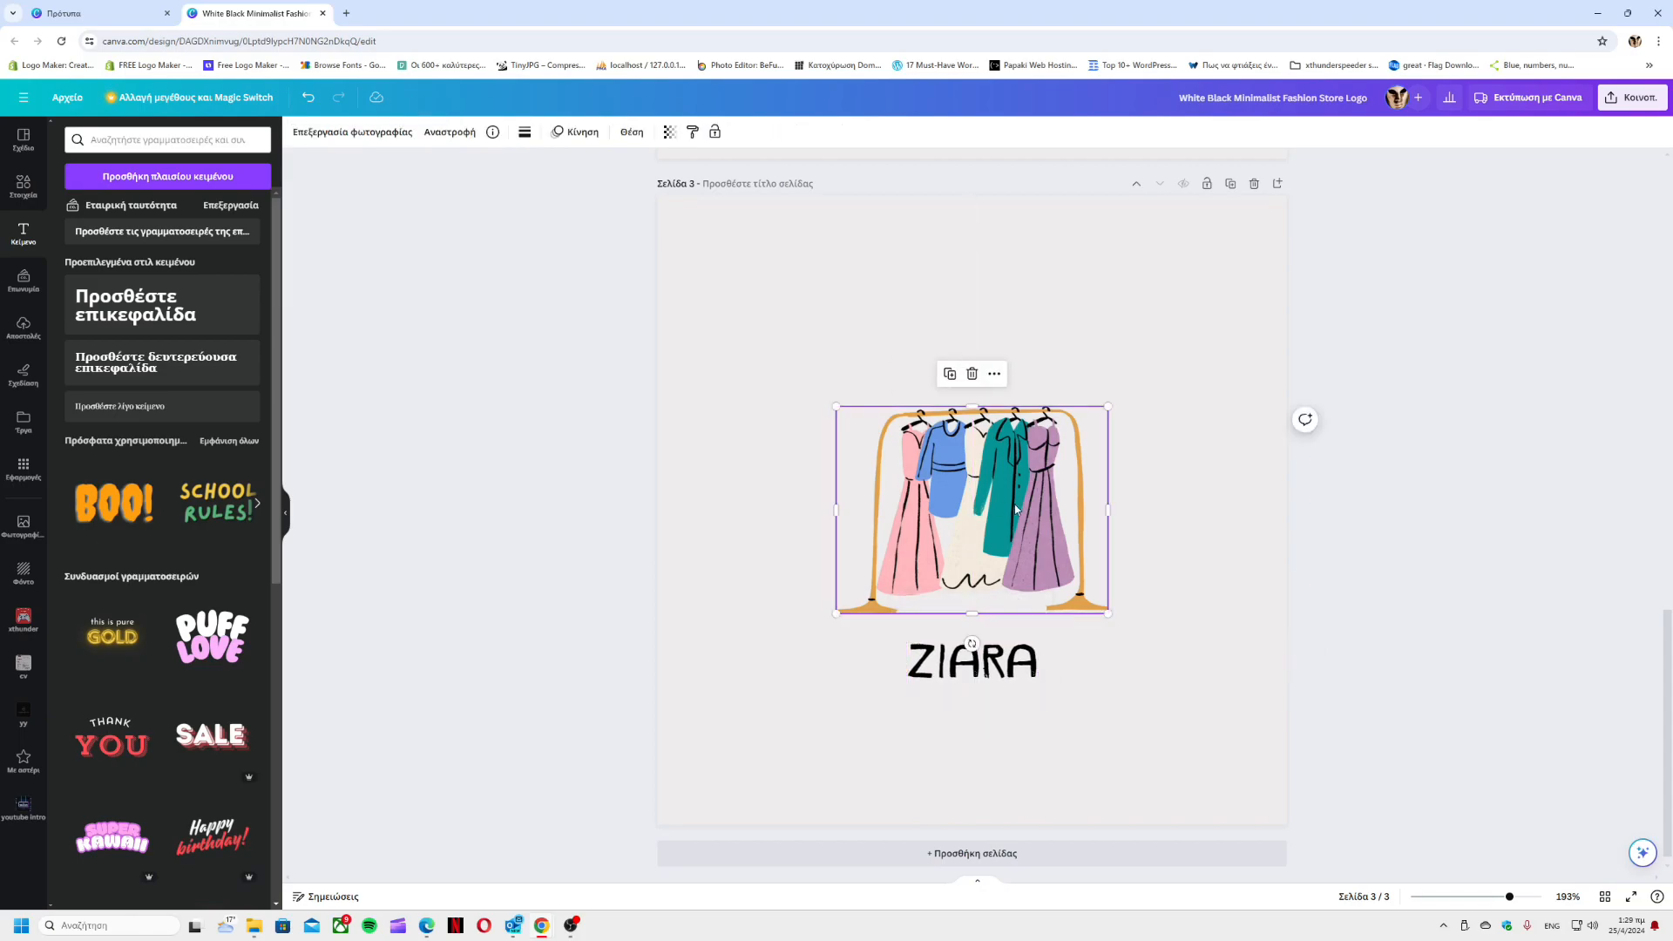
{"action": "left_click_drag", "start_coordinate": [995, 504], "coordinate": [994, 453]}
{"action": "left_click_drag", "start_coordinate": [989, 667], "coordinate": [988, 612]}
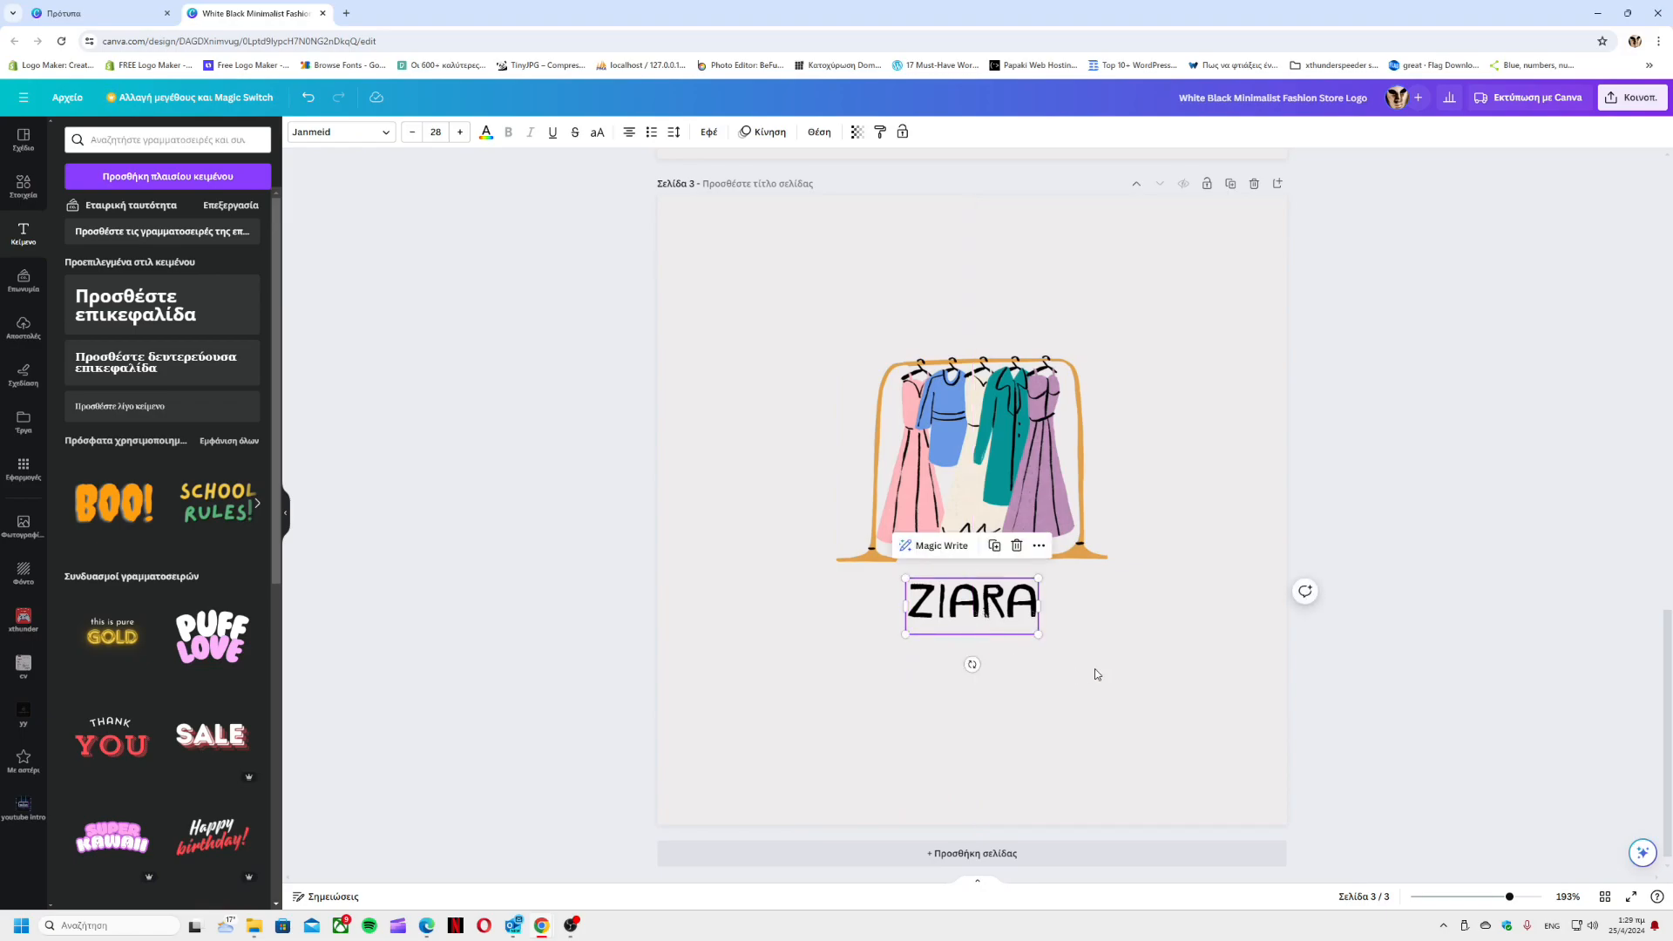
- Colour the "ZIARA" text on page 3 with the default pink #FF66C4
{"action": "double_click", "coordinate": [992, 619]}
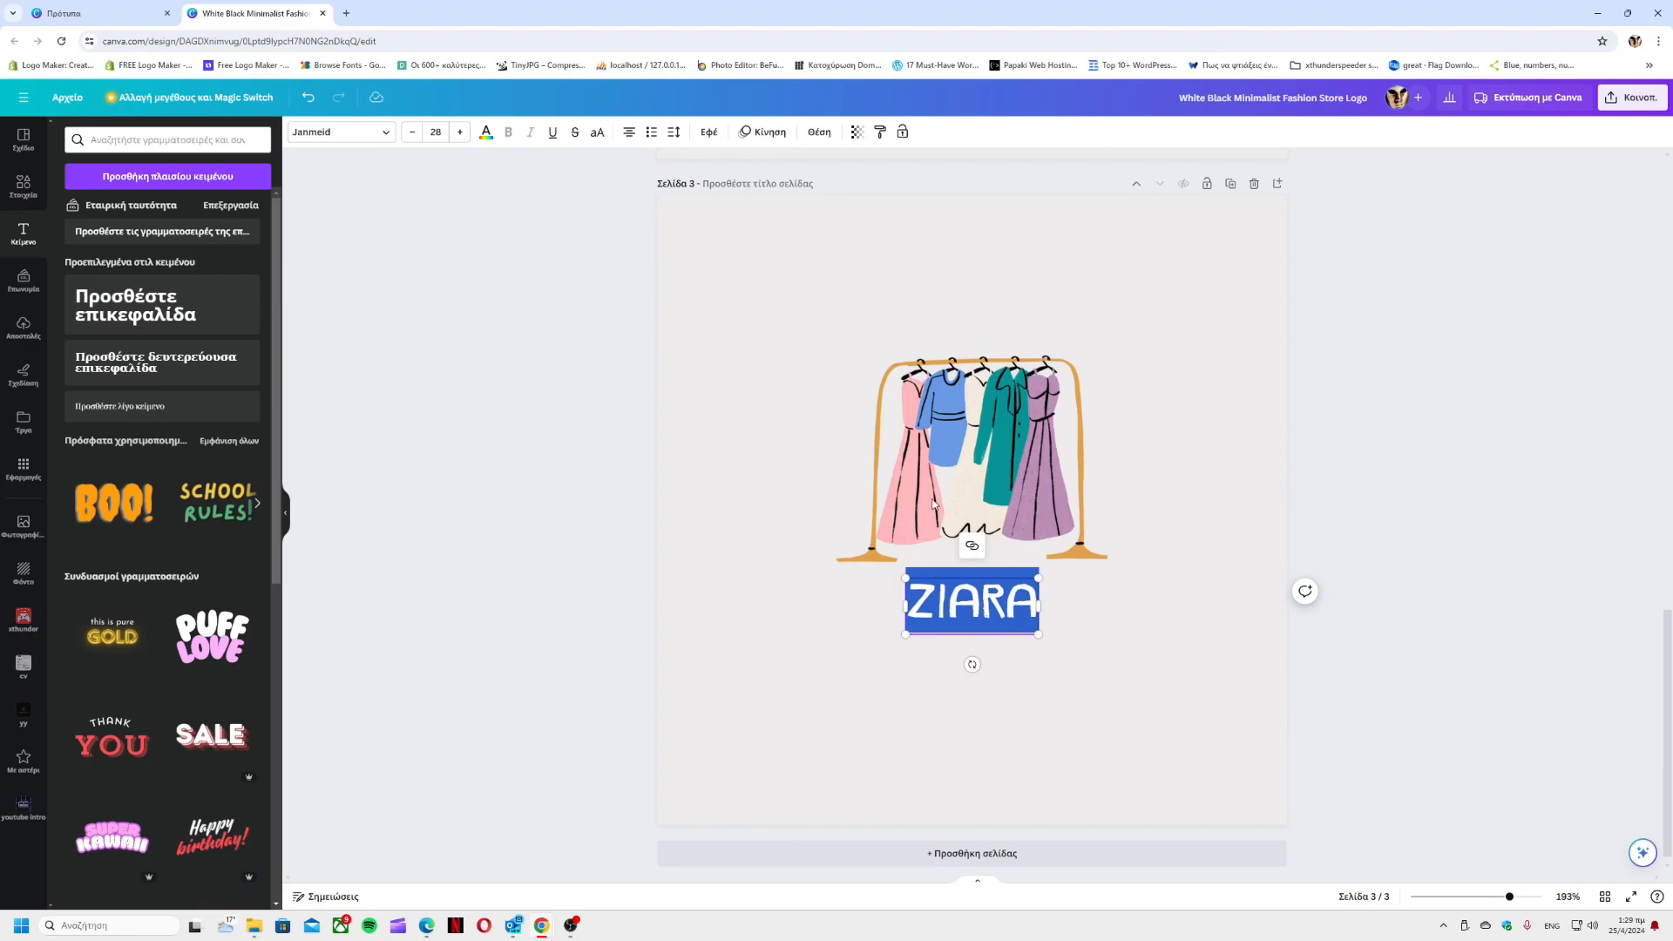
{"action": "left_click", "coordinate": [488, 133]}
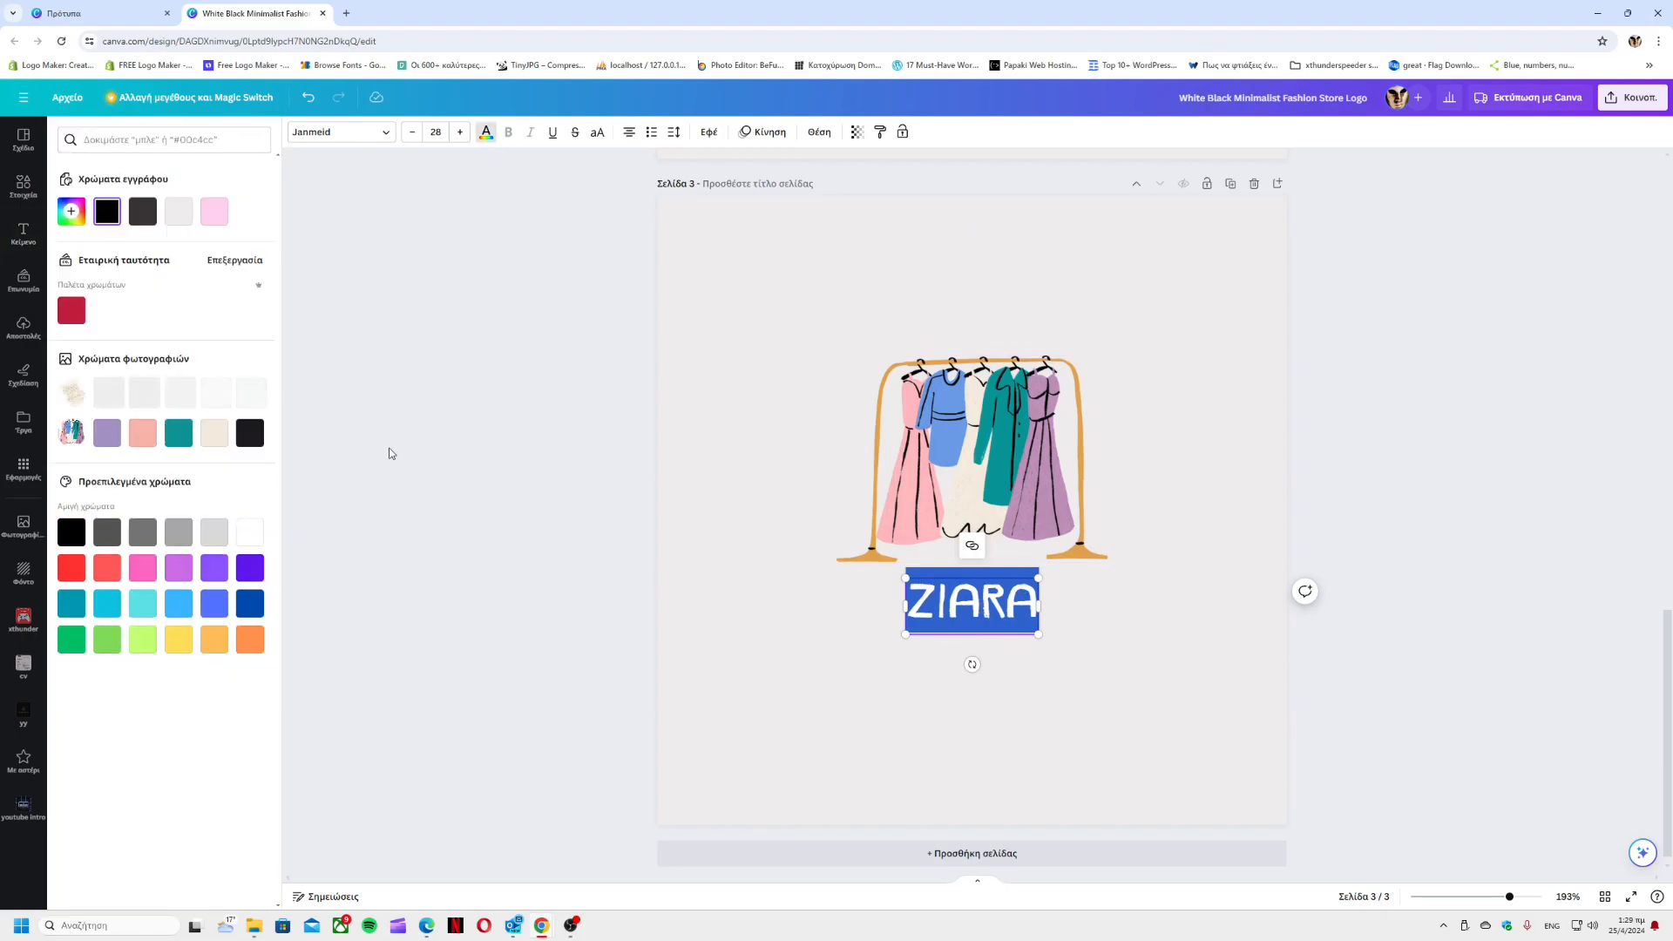
{"action": "left_click", "coordinate": [143, 568]}
{"action": "left_click", "coordinate": [1142, 659]}
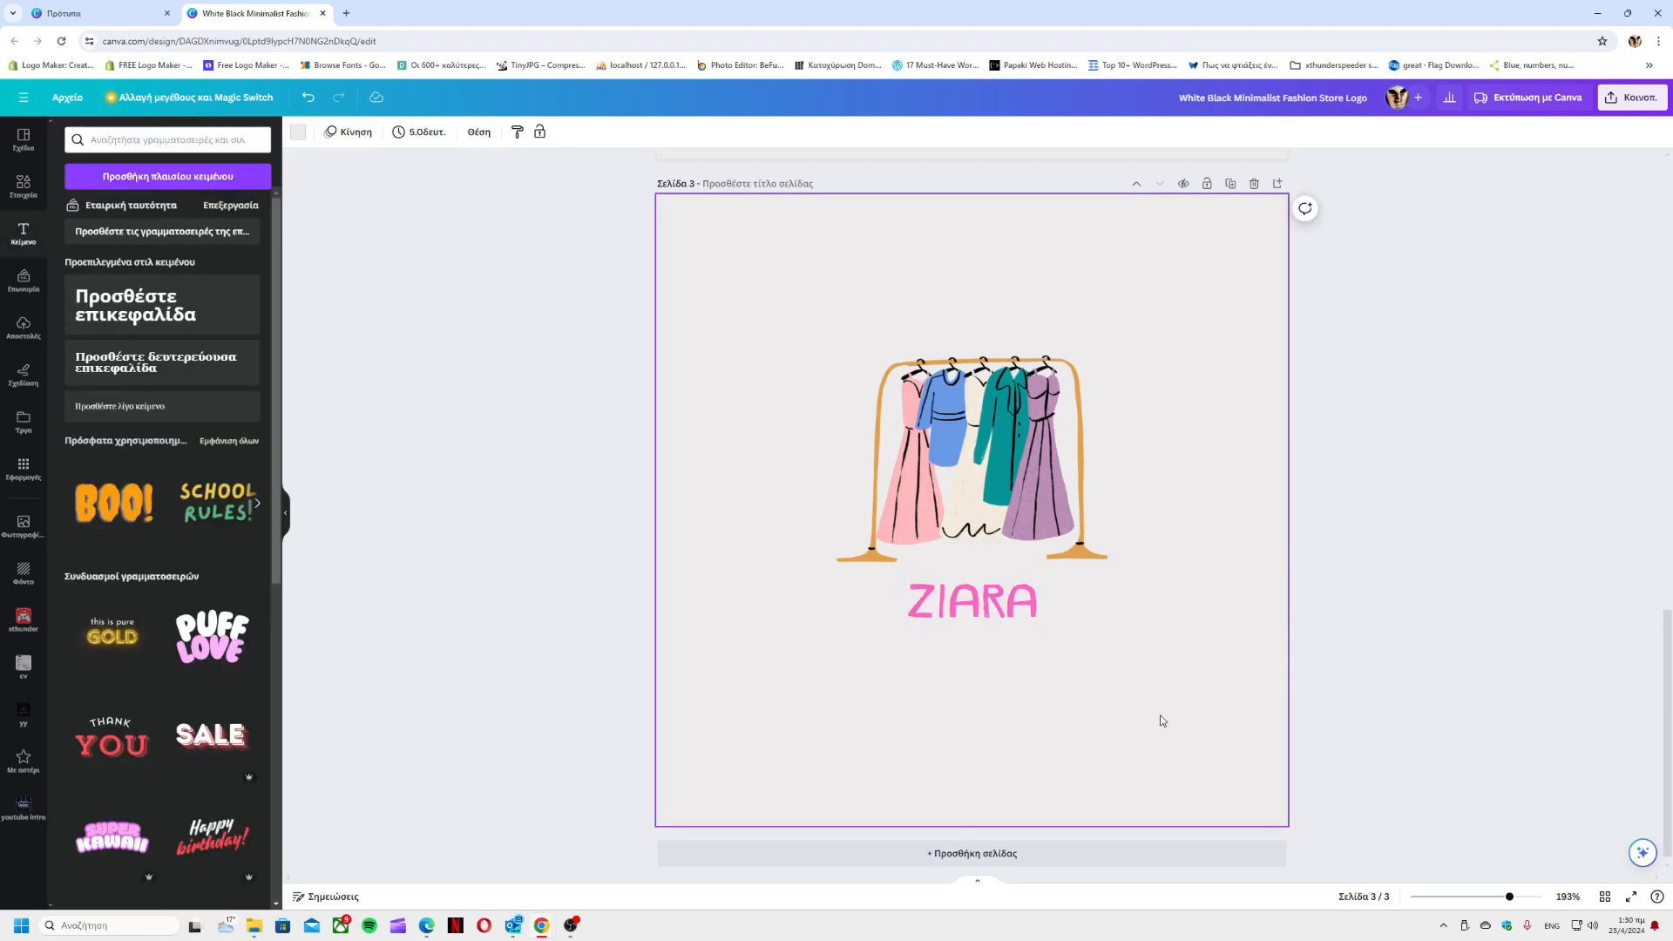
- Darken the "ZIARA" text on page 3 to the custom magenta #BD418D
{"action": "left_click", "coordinate": [997, 616]}
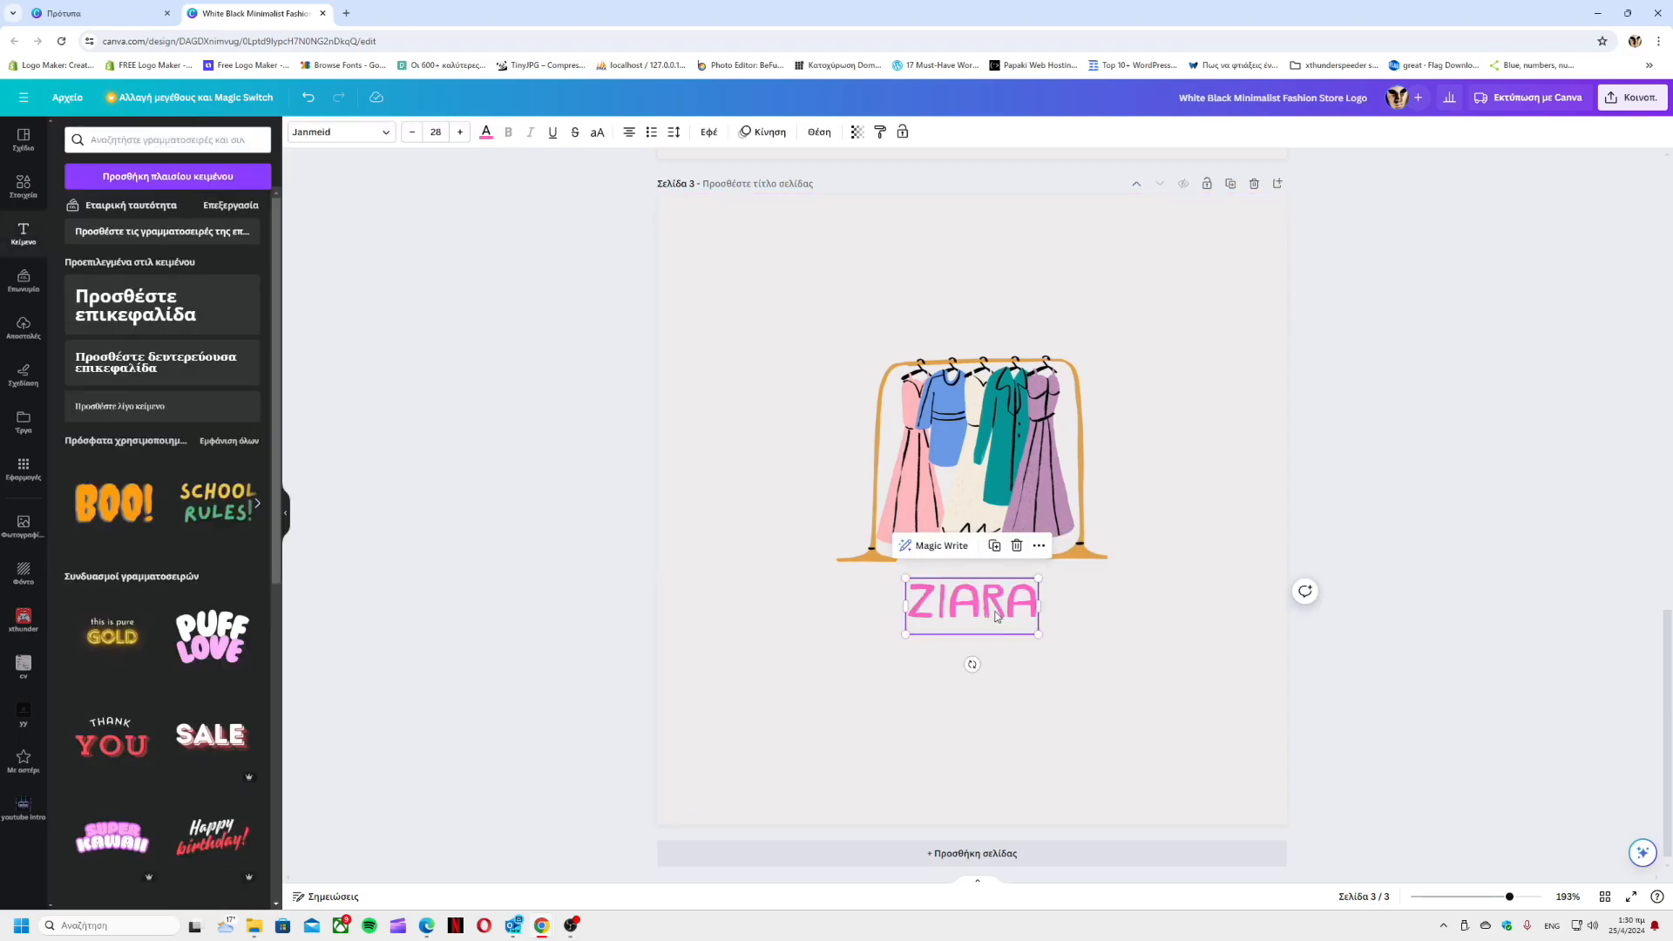
{"action": "double_click", "coordinate": [997, 616]}
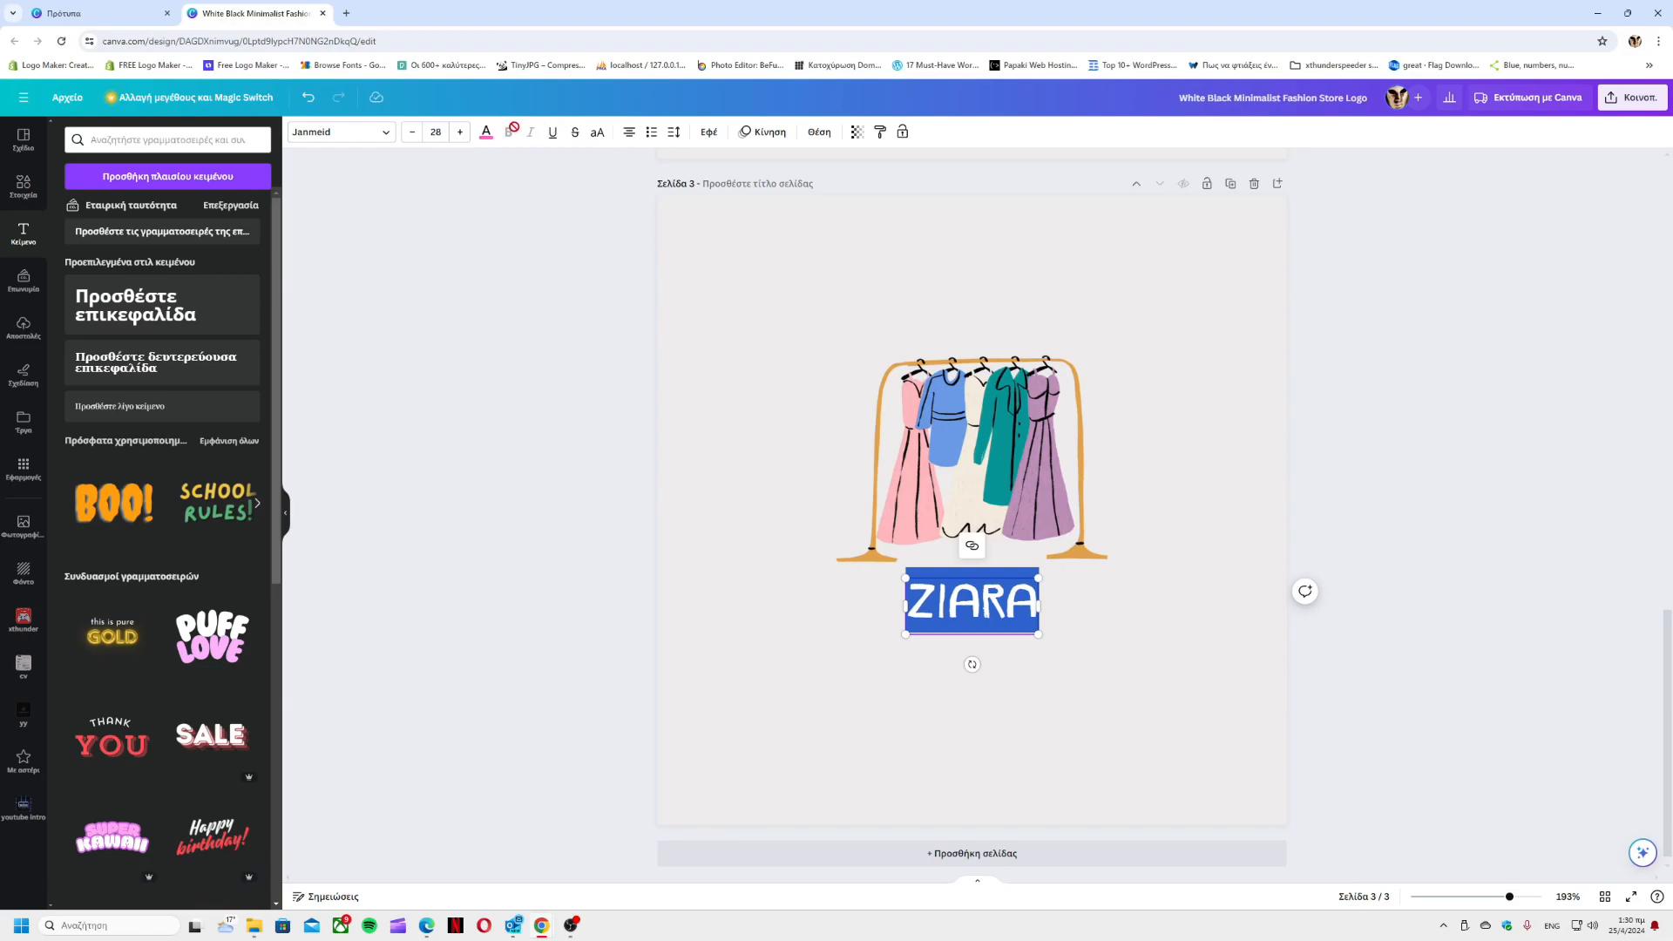
{"action": "left_click", "coordinate": [486, 132]}
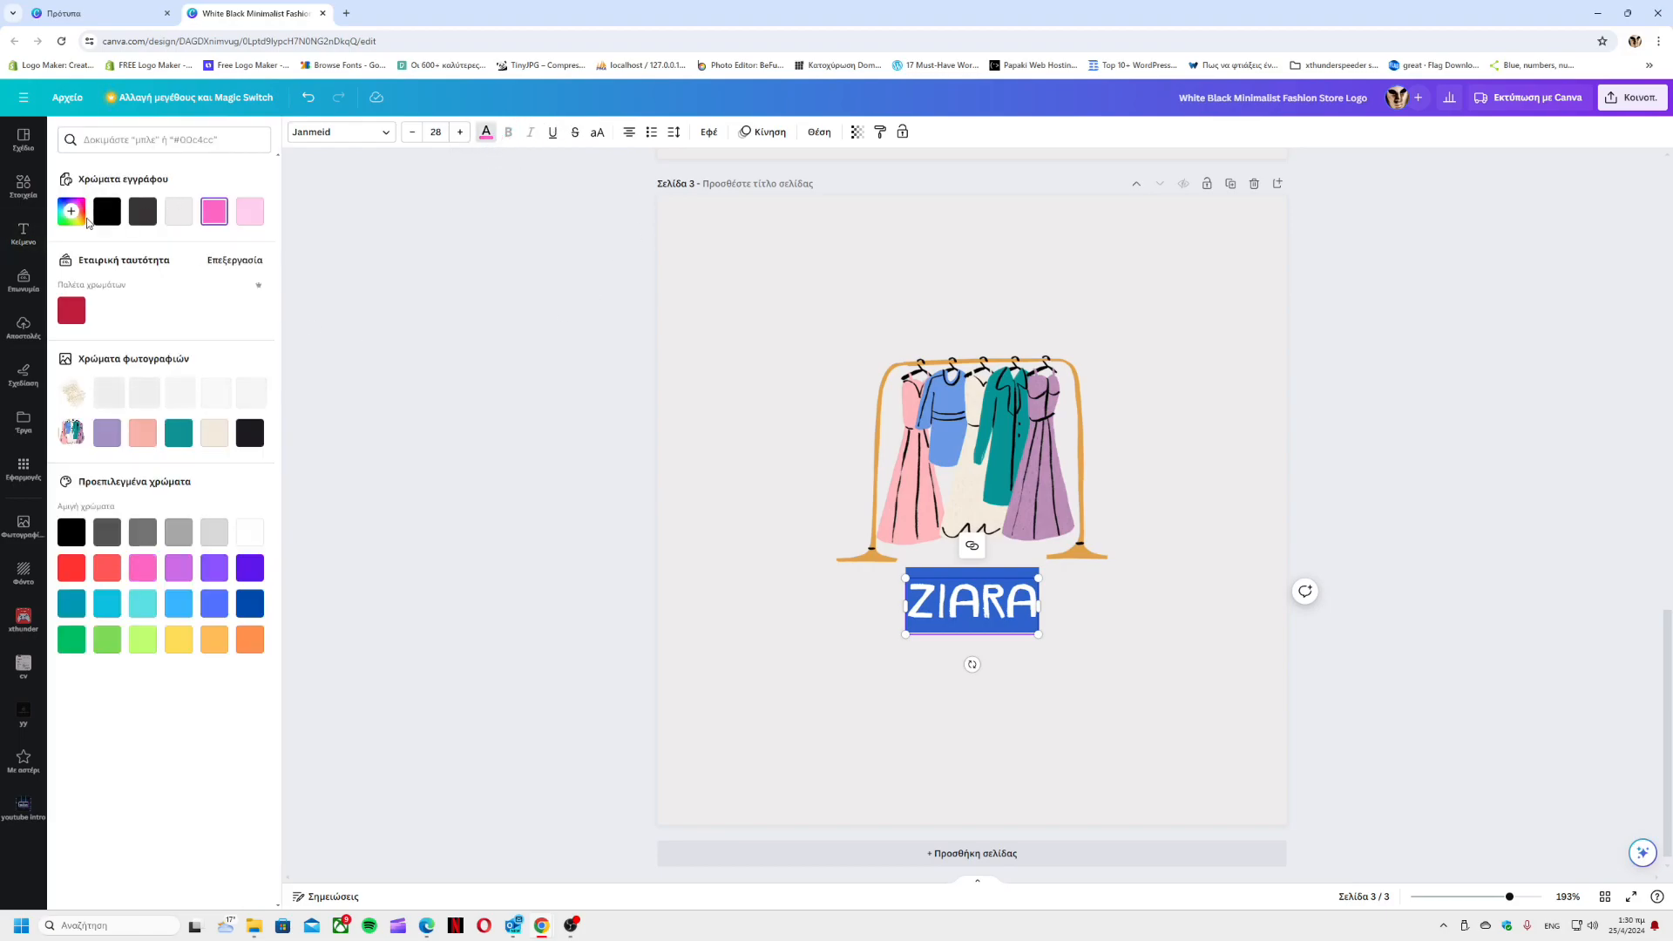
{"action": "left_click", "coordinate": [84, 217]}
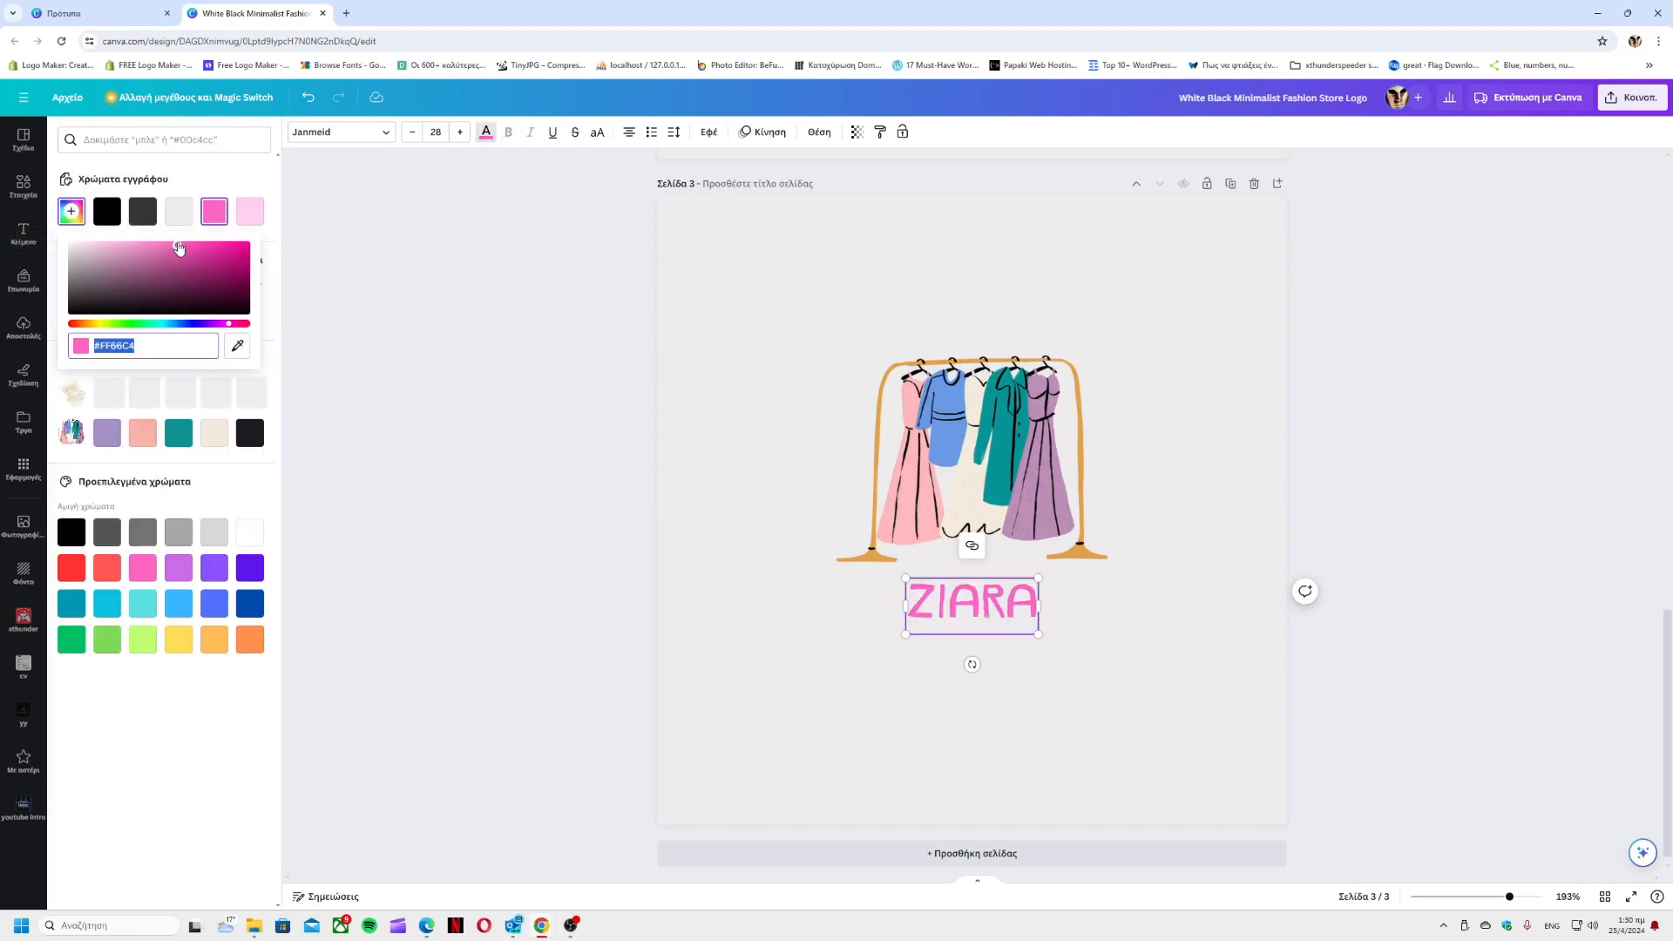
{"action": "mouse_move", "coordinate": [179, 248]}
{"action": "left_mouse_down"}
{"action": "mouse_move", "coordinate": [255, 285]}
{"action": "mouse_move", "coordinate": [187, 259]}
{"action": "left_mouse_up"}
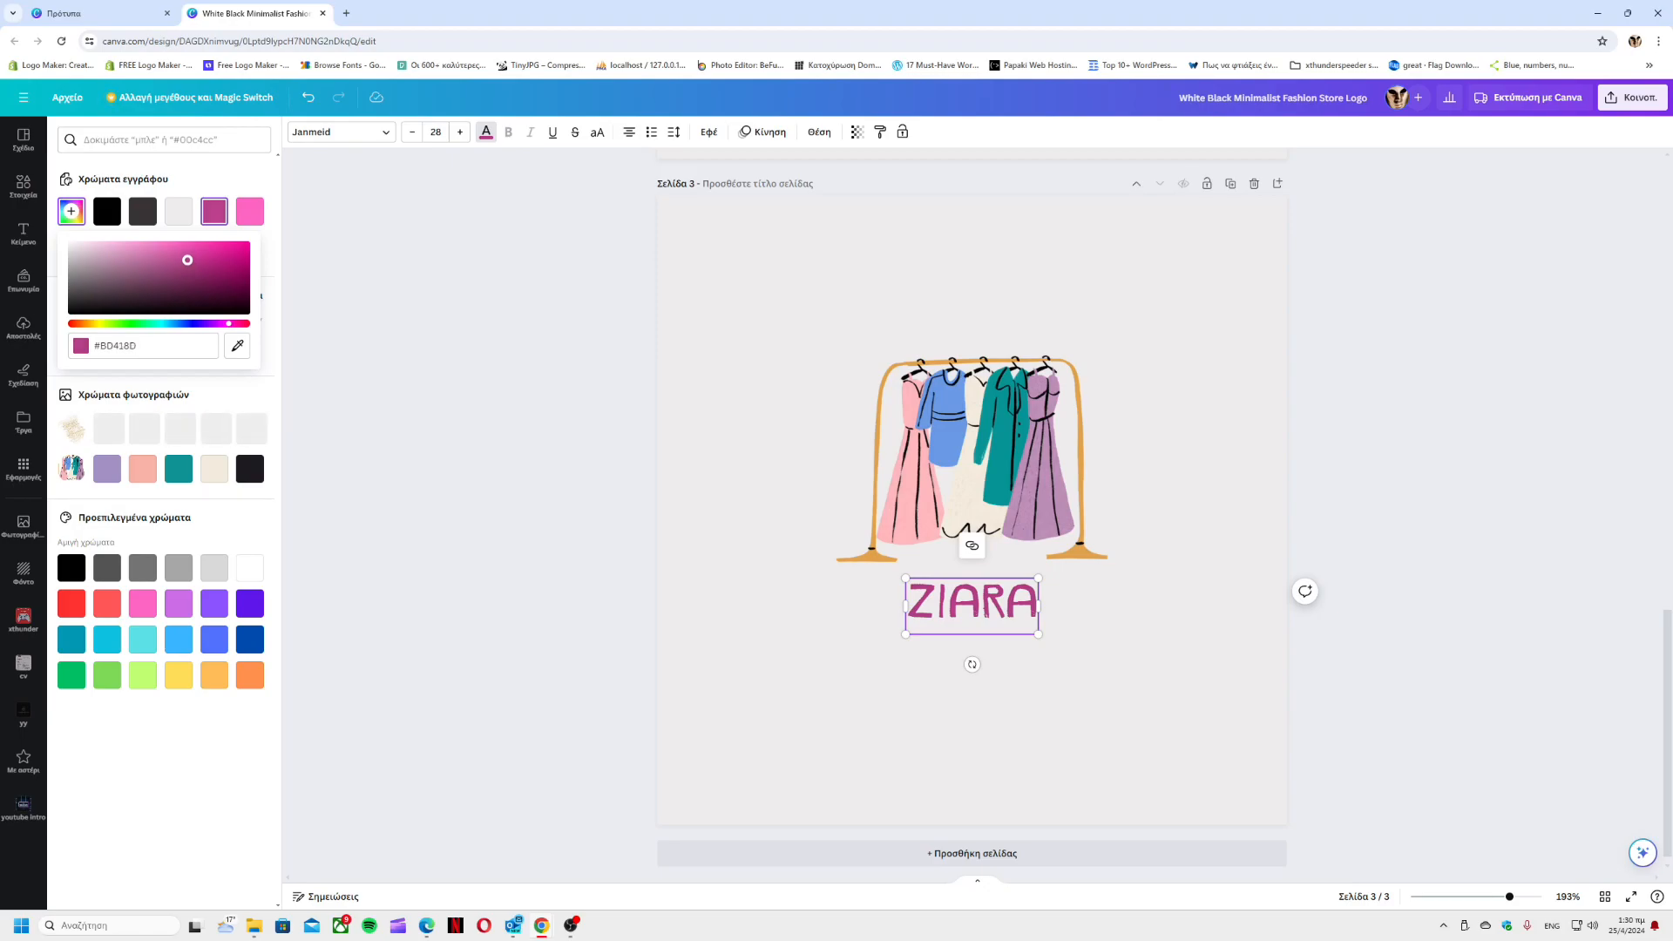
{"action": "left_click", "coordinate": [1181, 721]}
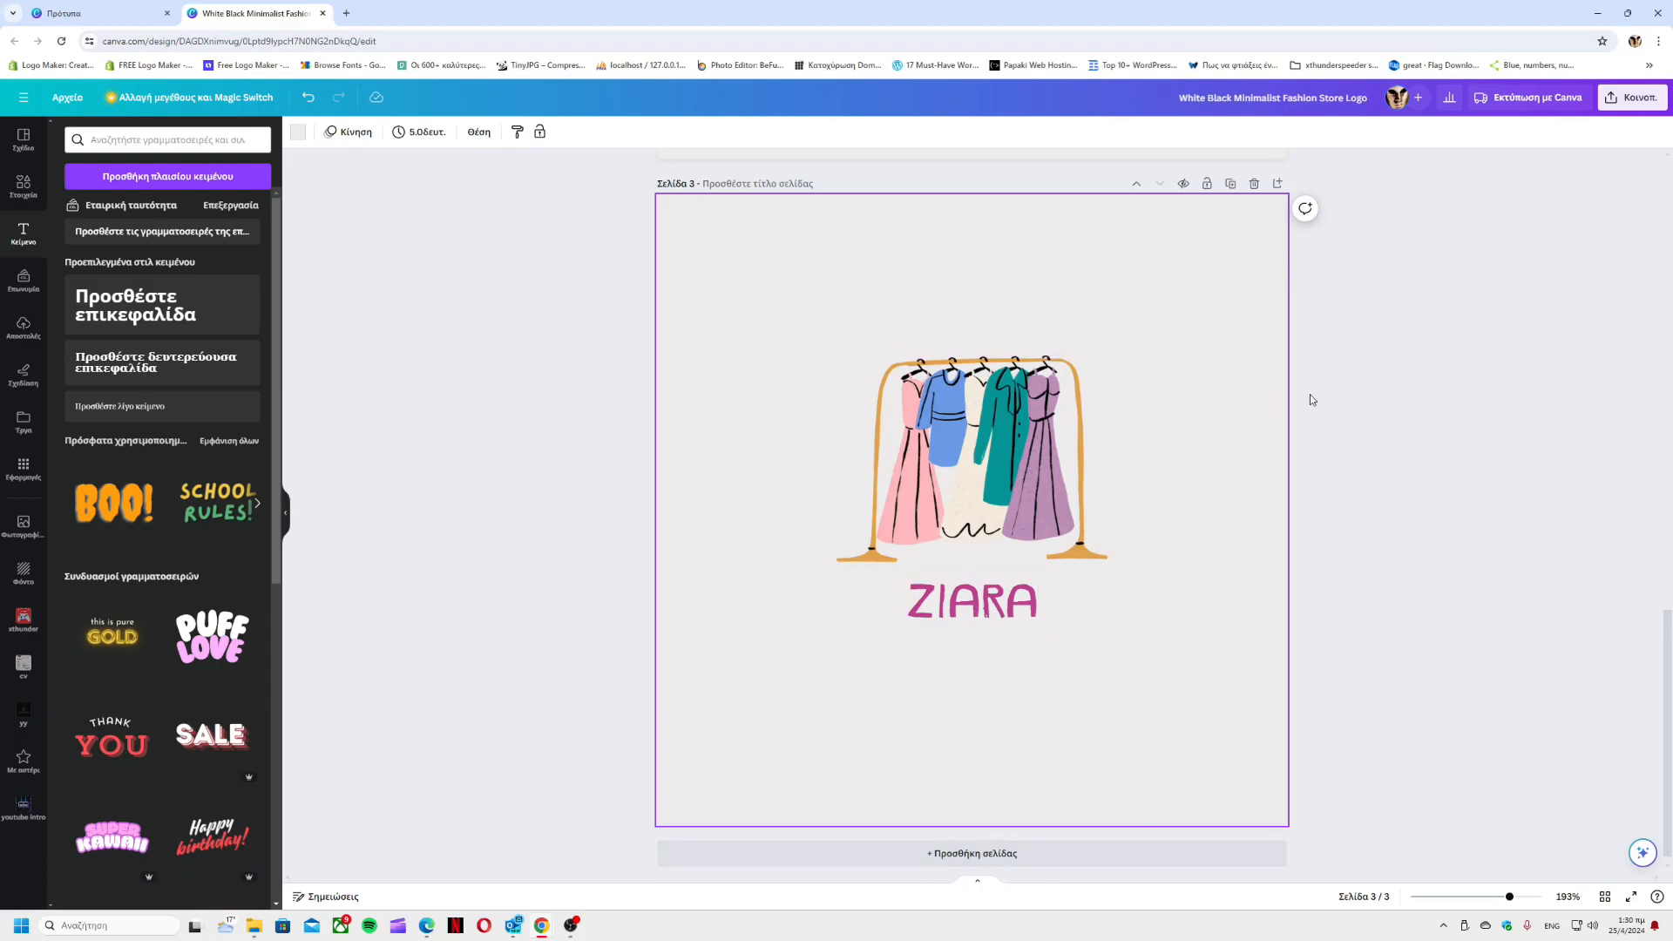
{"action": "scroll", "coordinate": [1310, 400], "scroll_direction": "up", "scroll_amount": 6}
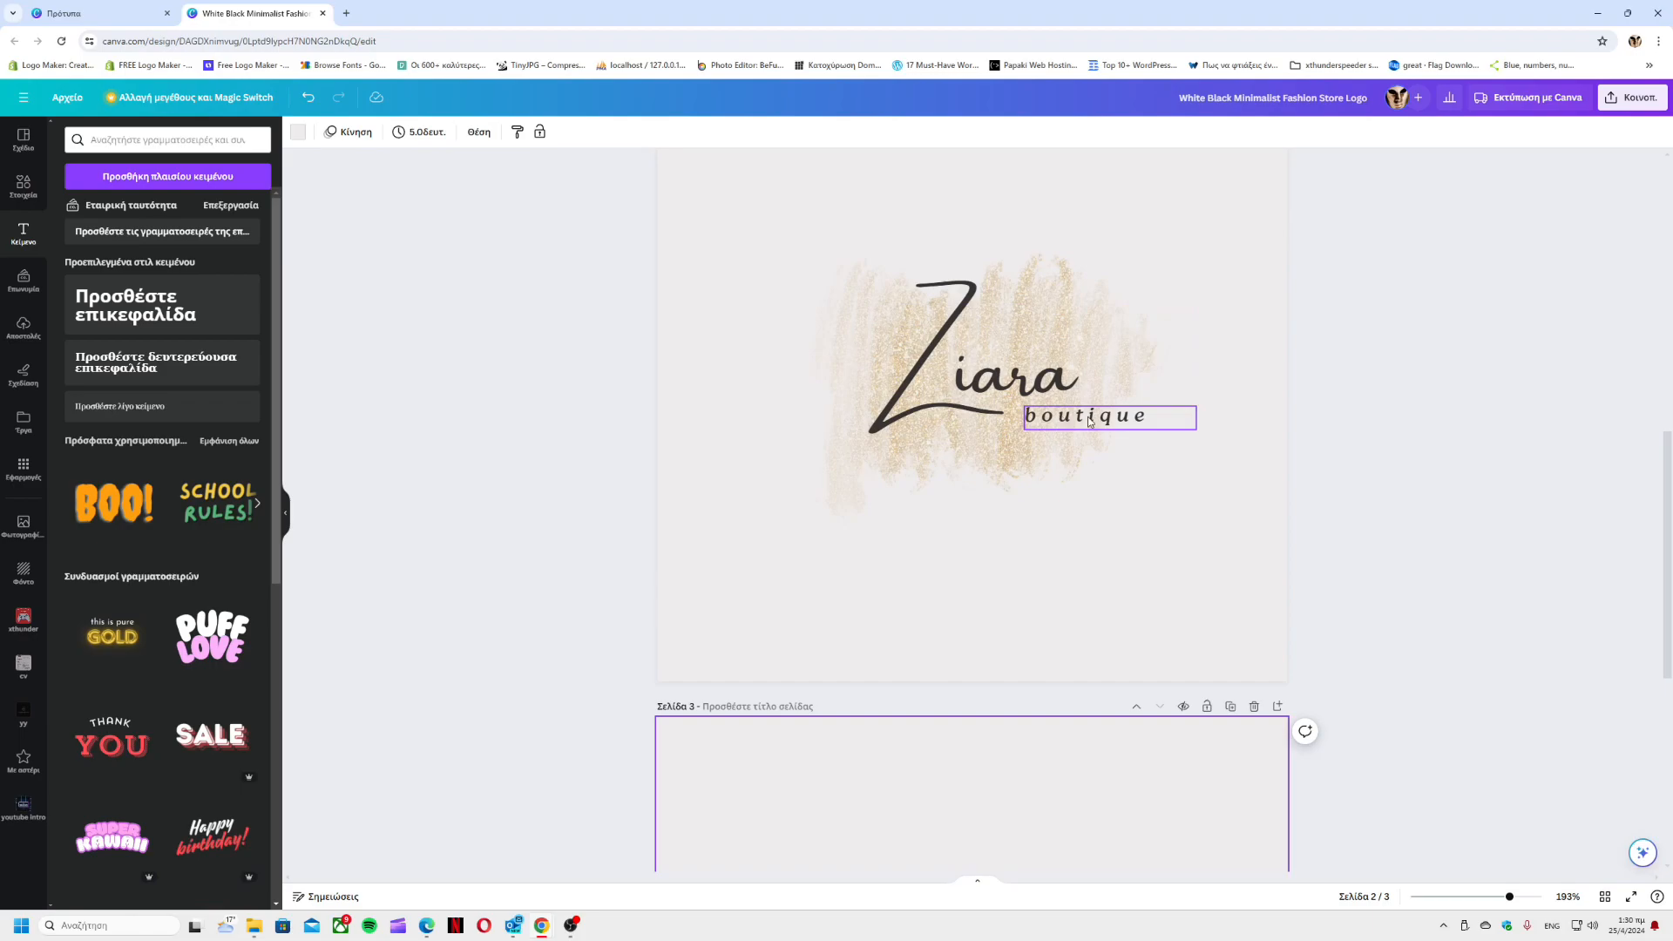
{"action": "scroll", "coordinate": [1131, 495], "scroll_direction": "down", "scroll_amount": 5}
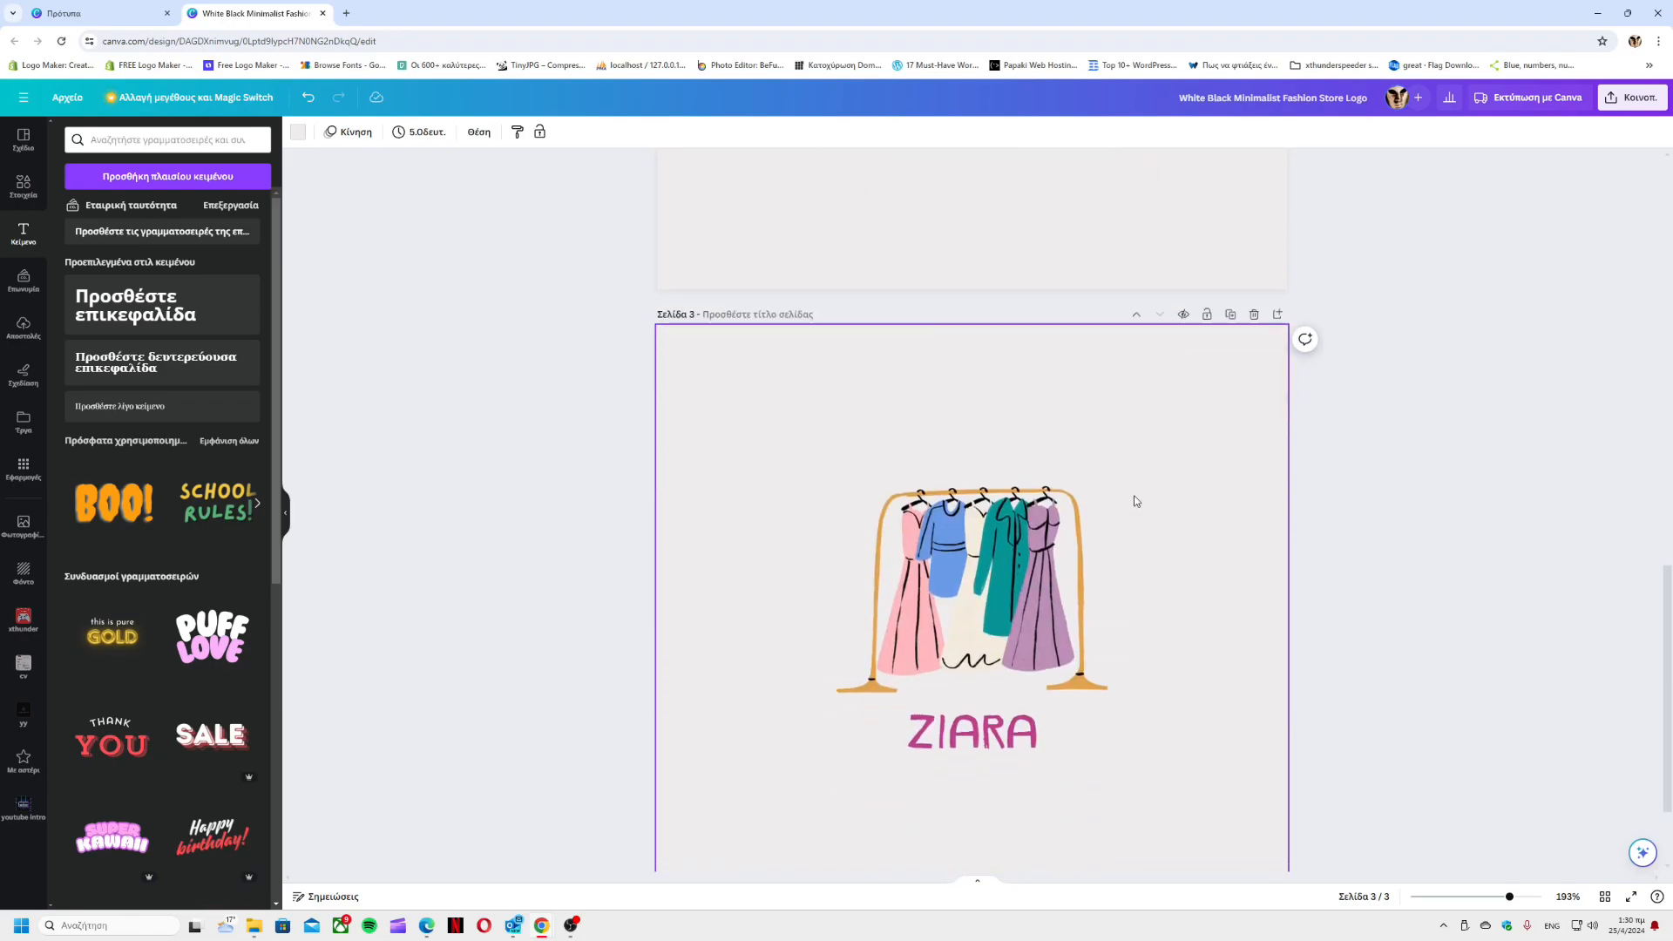
{"action": "left_click", "coordinate": [23, 186]}
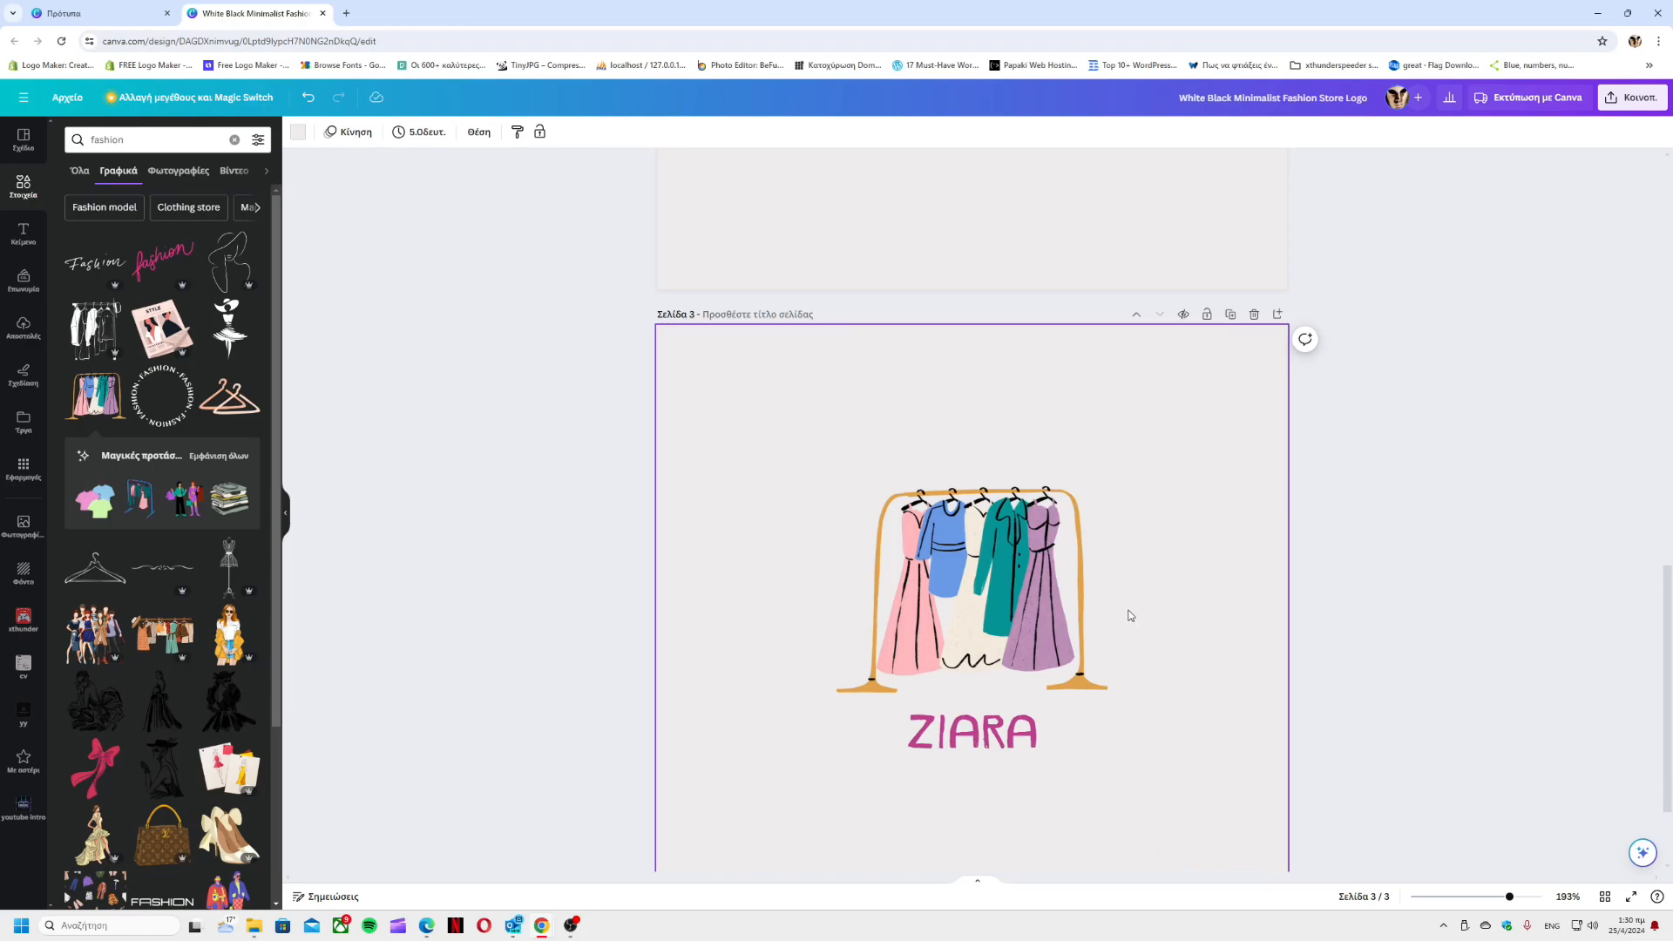
{"action": "scroll", "coordinate": [1127, 615], "scroll_direction": "down", "scroll_amount": 1}
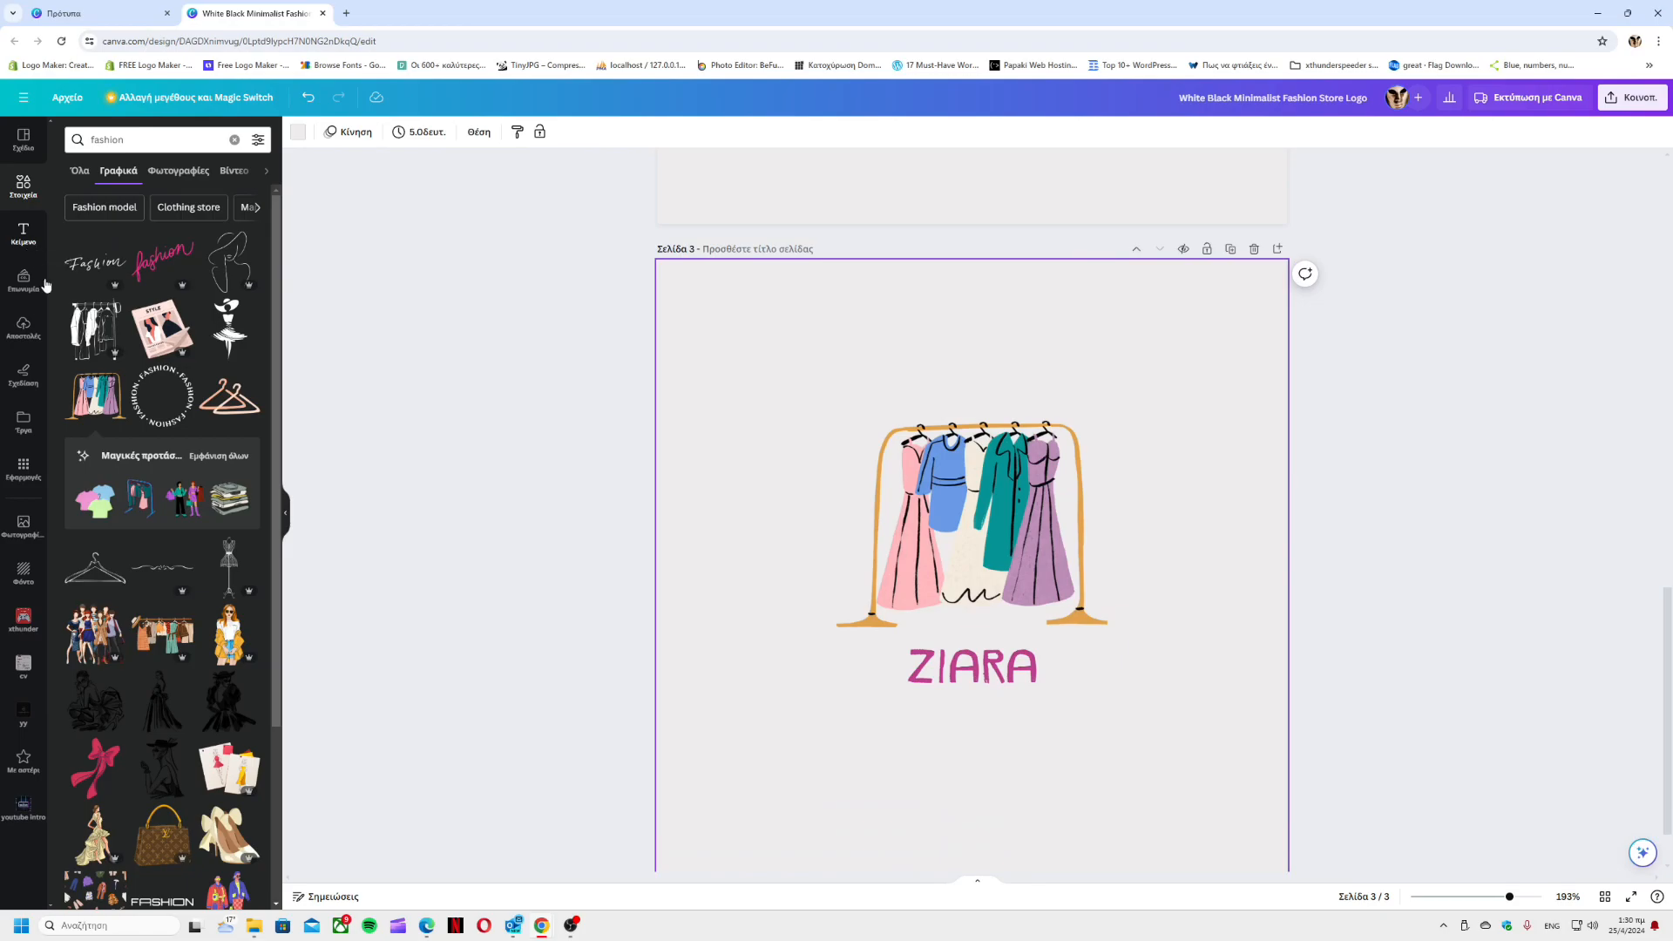
- Add a body text box to page 3 and replace its placeholder with "Fashion Trends"
{"action": "left_click", "coordinate": [23, 233]}
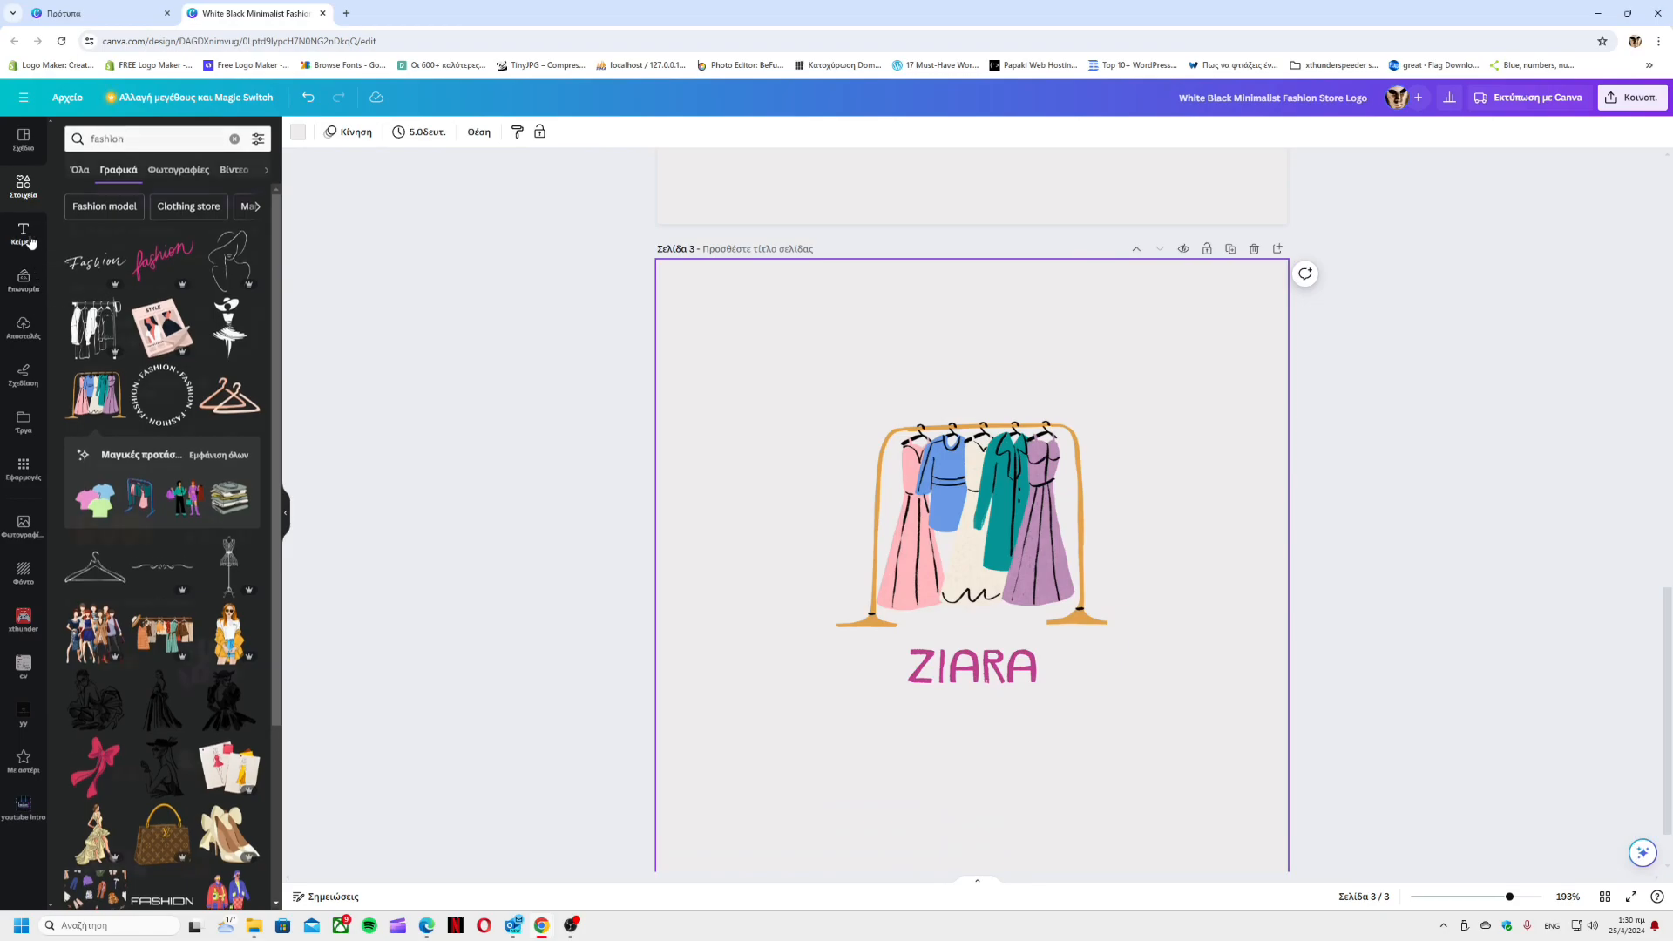
{"action": "left_click", "coordinate": [153, 407]}
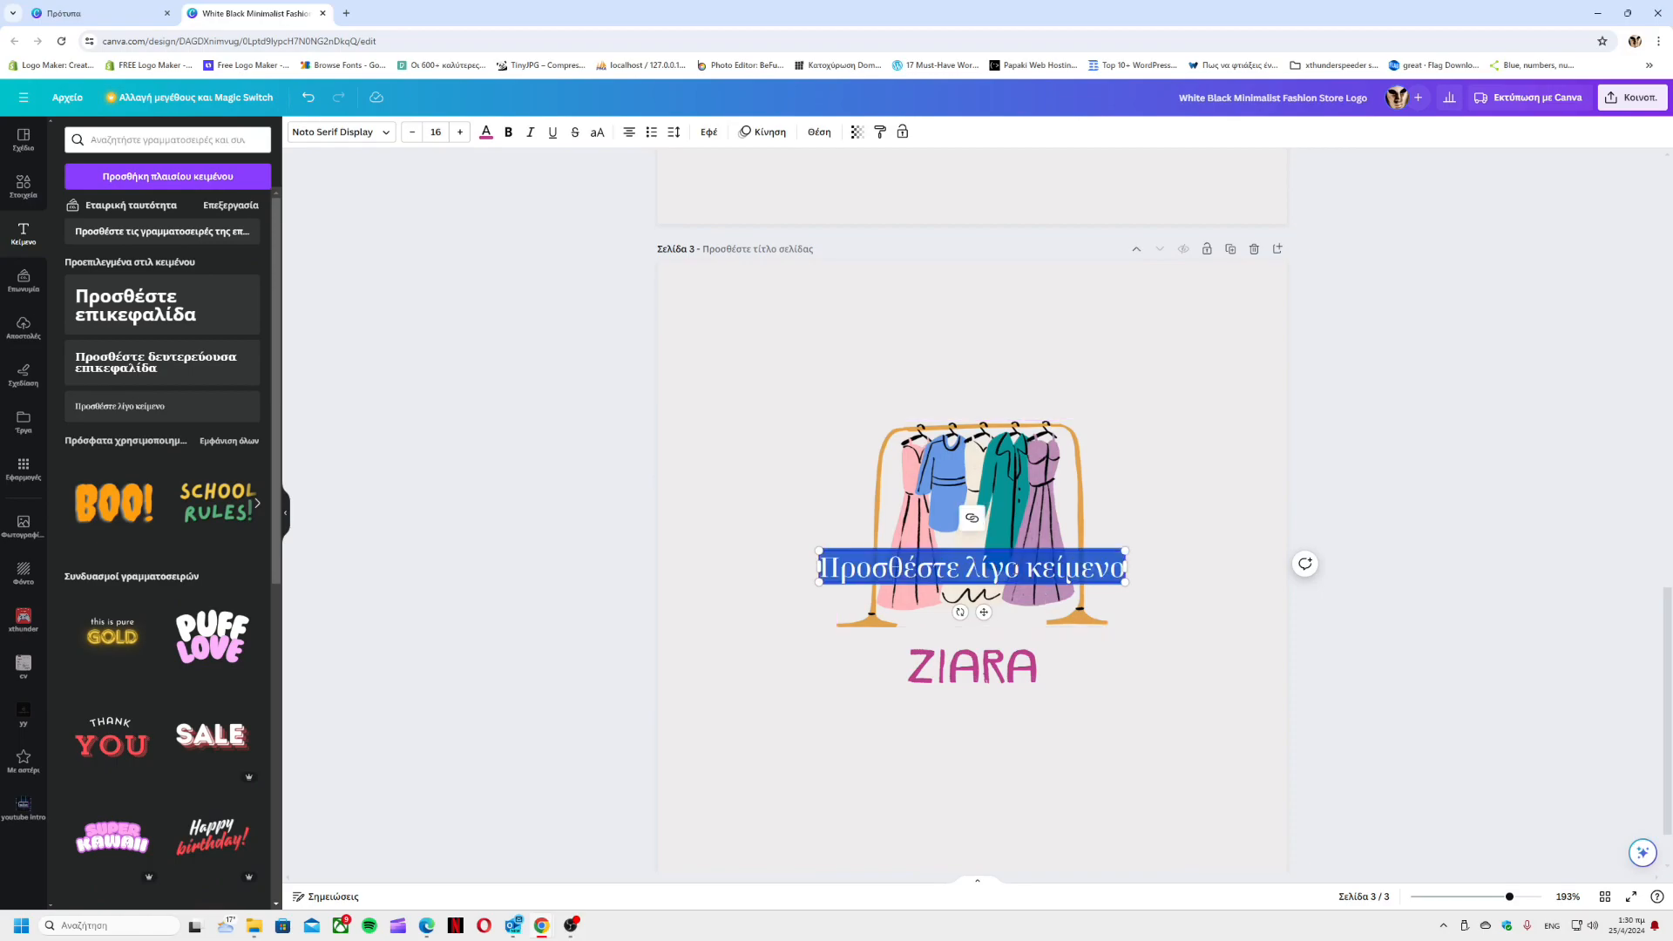
{"action": "key", "text": "BackSpace"}
{"action": "type", "text": "Fa"}
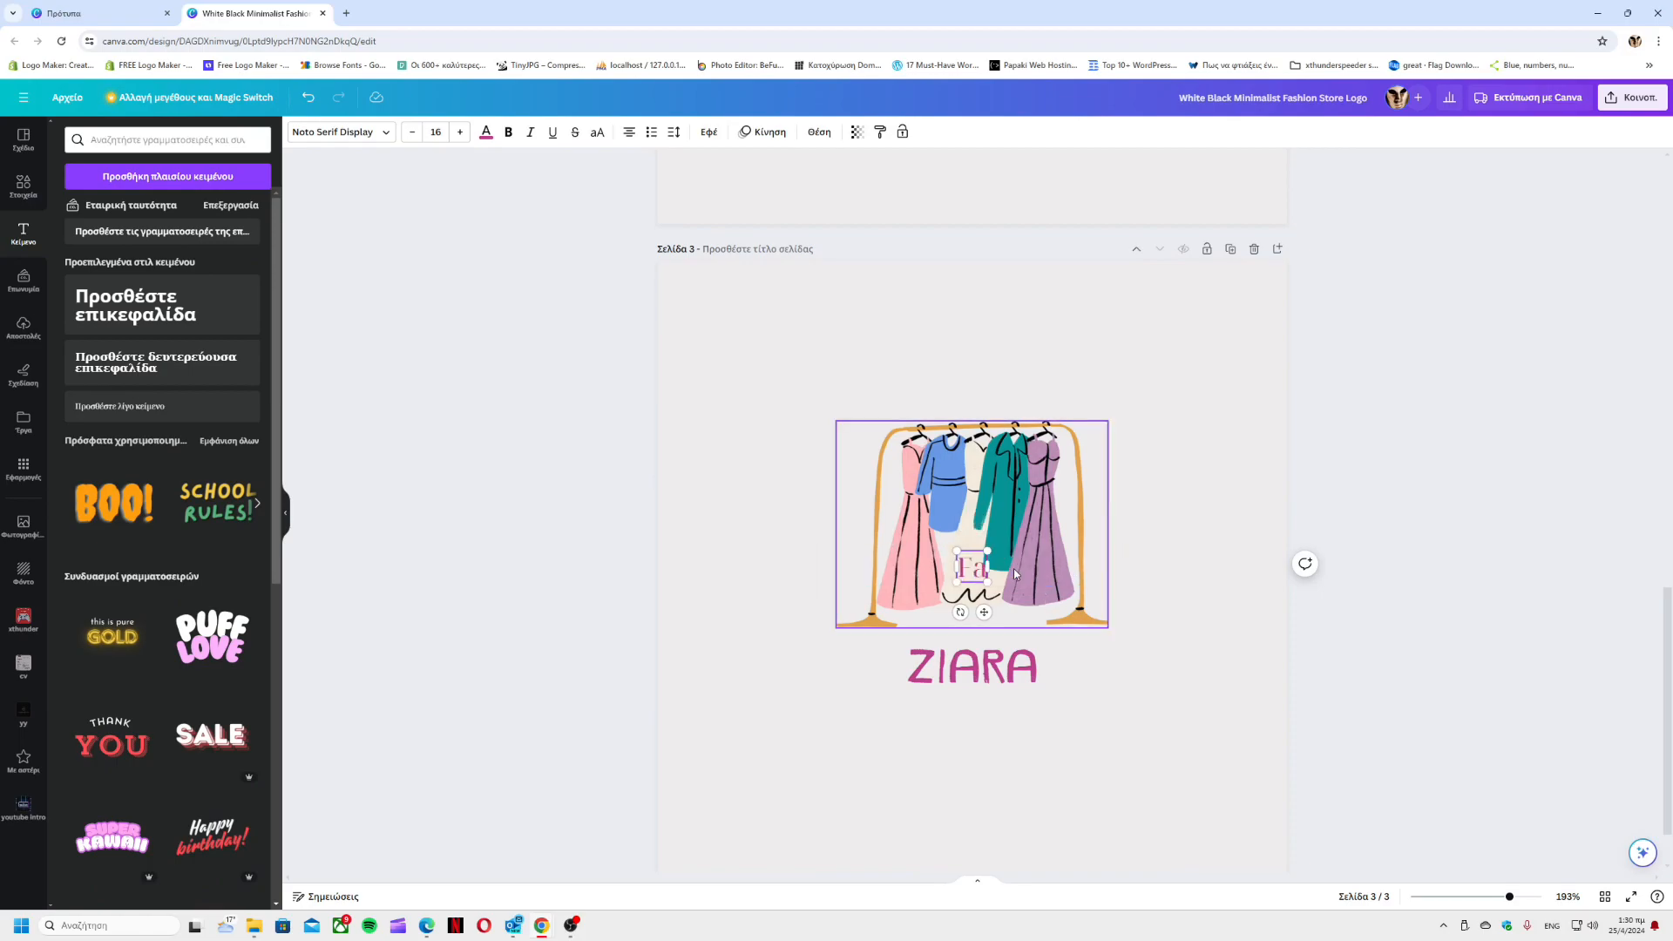
{"action": "type", "text": "shion"}
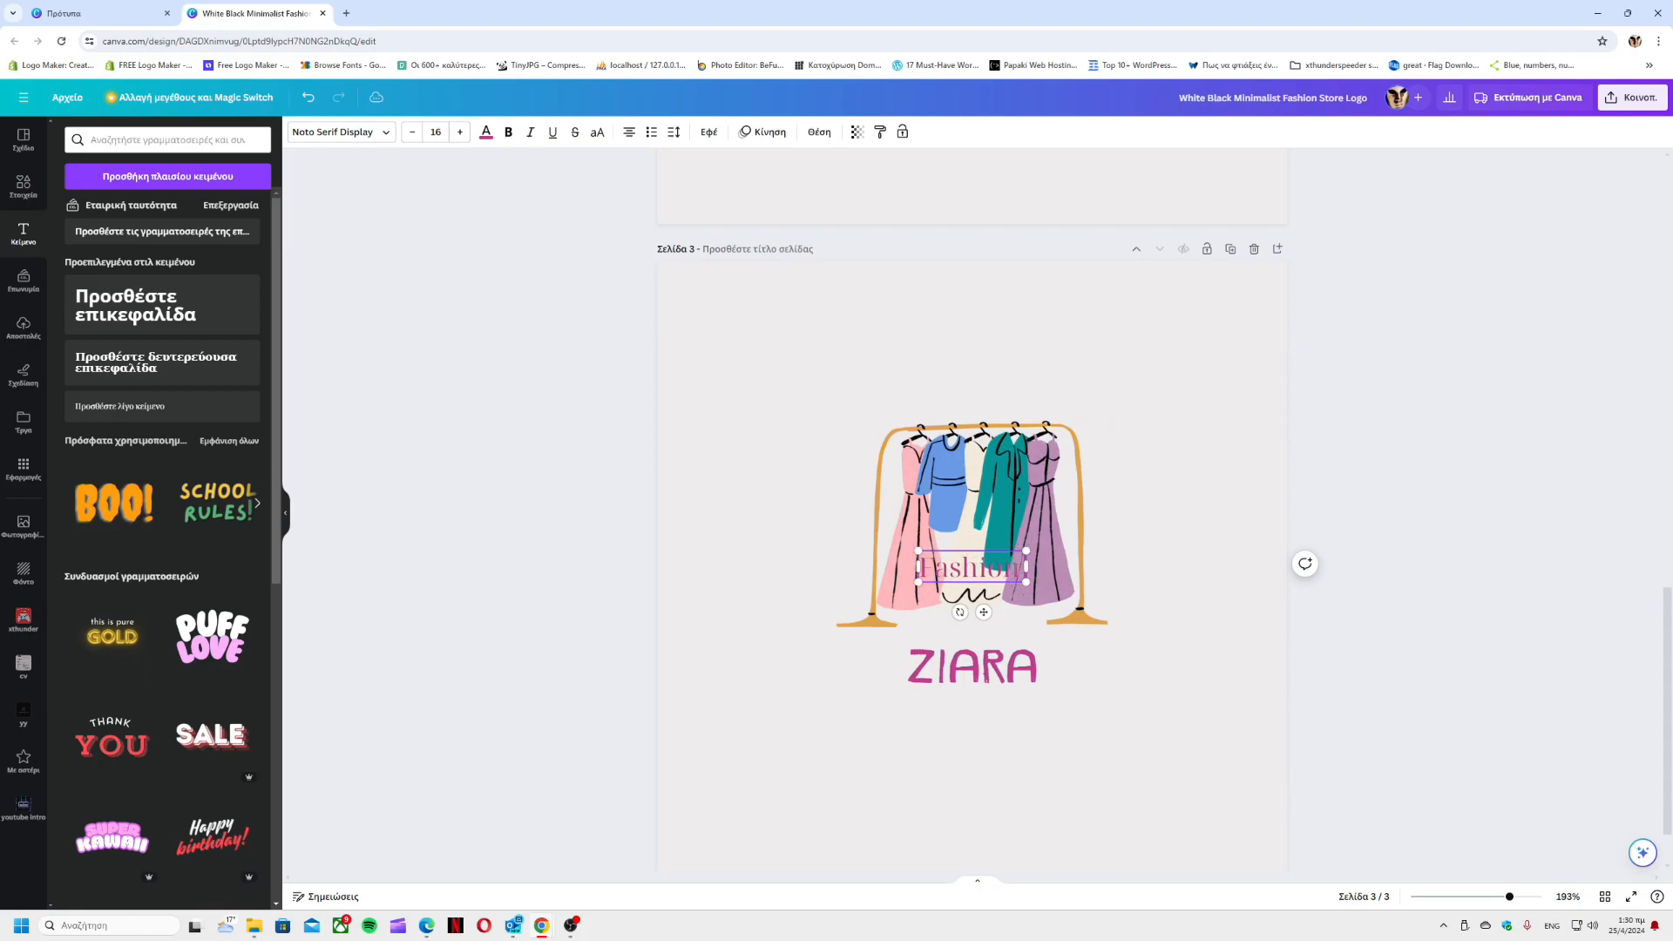
{"action": "type", "text": " Trends"}
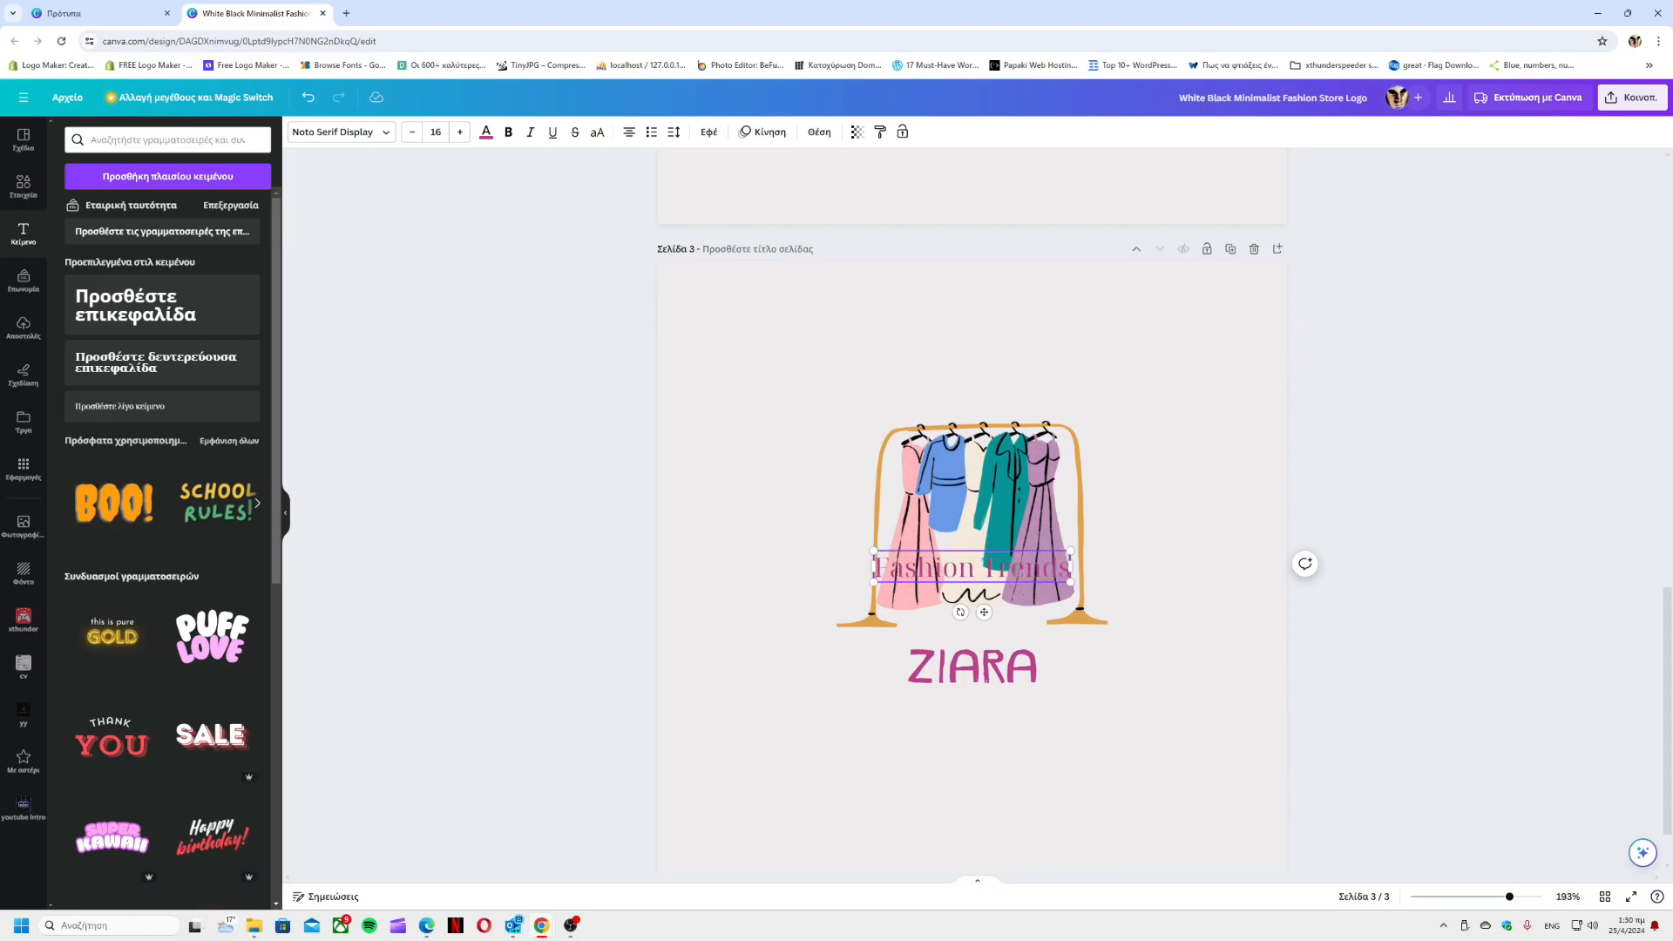
- Move the "Fashion Trends" text off the dress rack and place it centred just below "ZIARA"
{"action": "left_click", "coordinate": [1186, 533]}
{"action": "left_click", "coordinate": [986, 577]}
{"action": "left_click_drag", "start_coordinate": [985, 579], "coordinate": [984, 732]}
- Copy the text style of "ZIARA" on page 3 and apply it to the "Fashion Trends" text
{"action": "left_click", "coordinate": [974, 666]}
{"action": "left_click", "coordinate": [974, 667]}
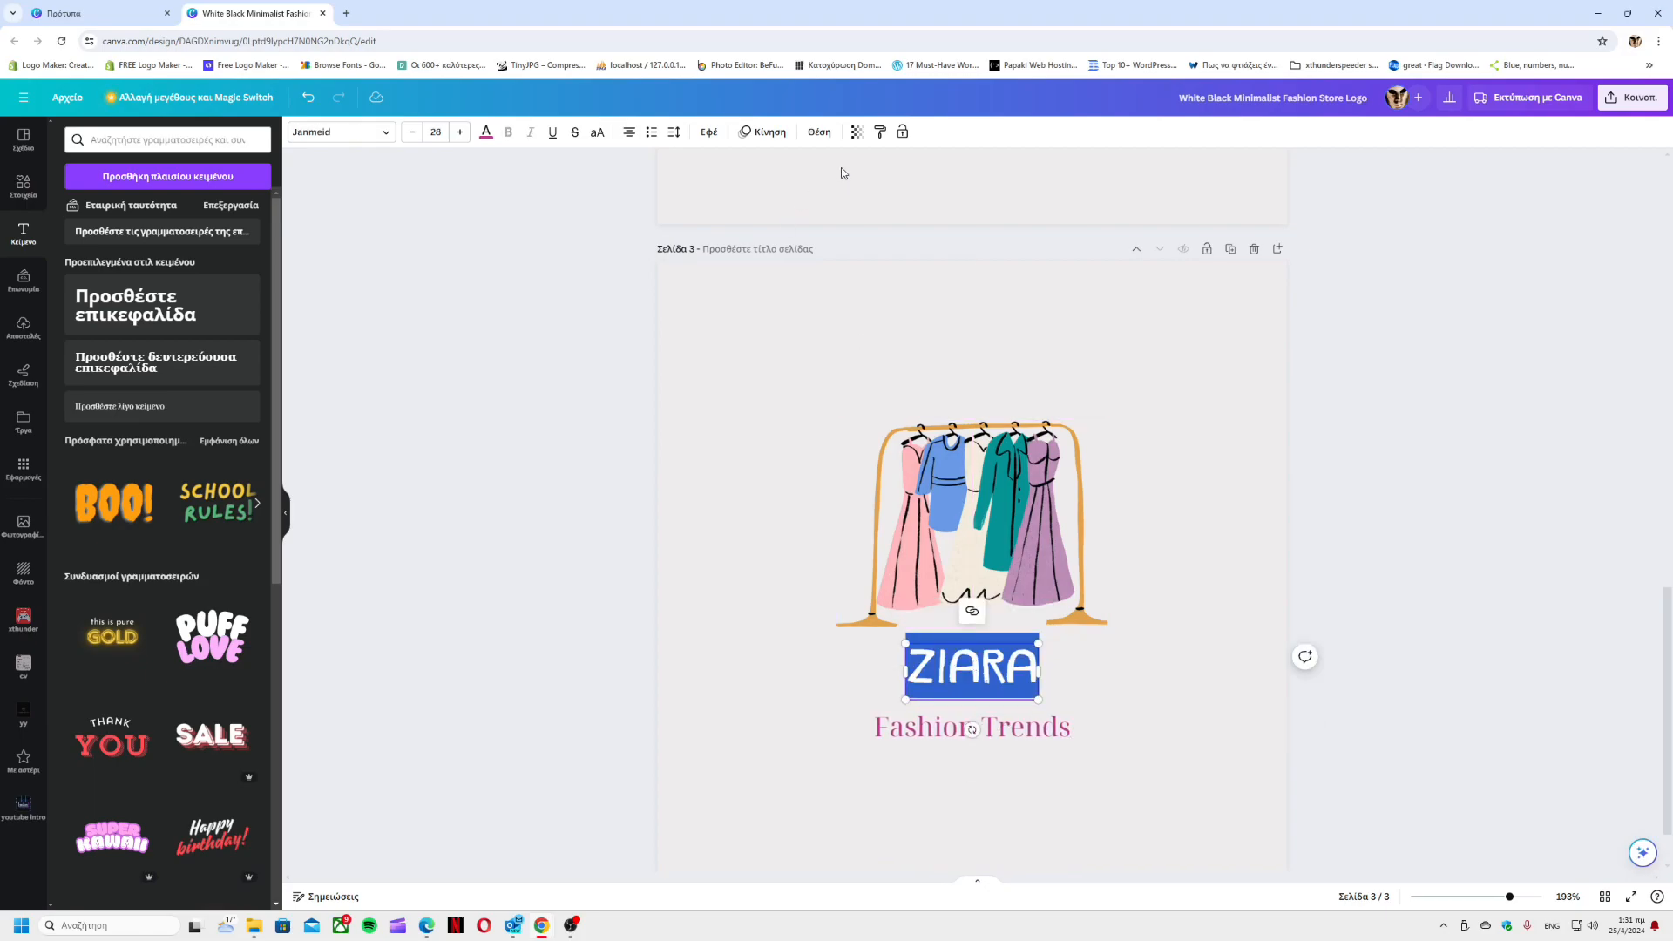
{"action": "left_click", "coordinate": [881, 135]}
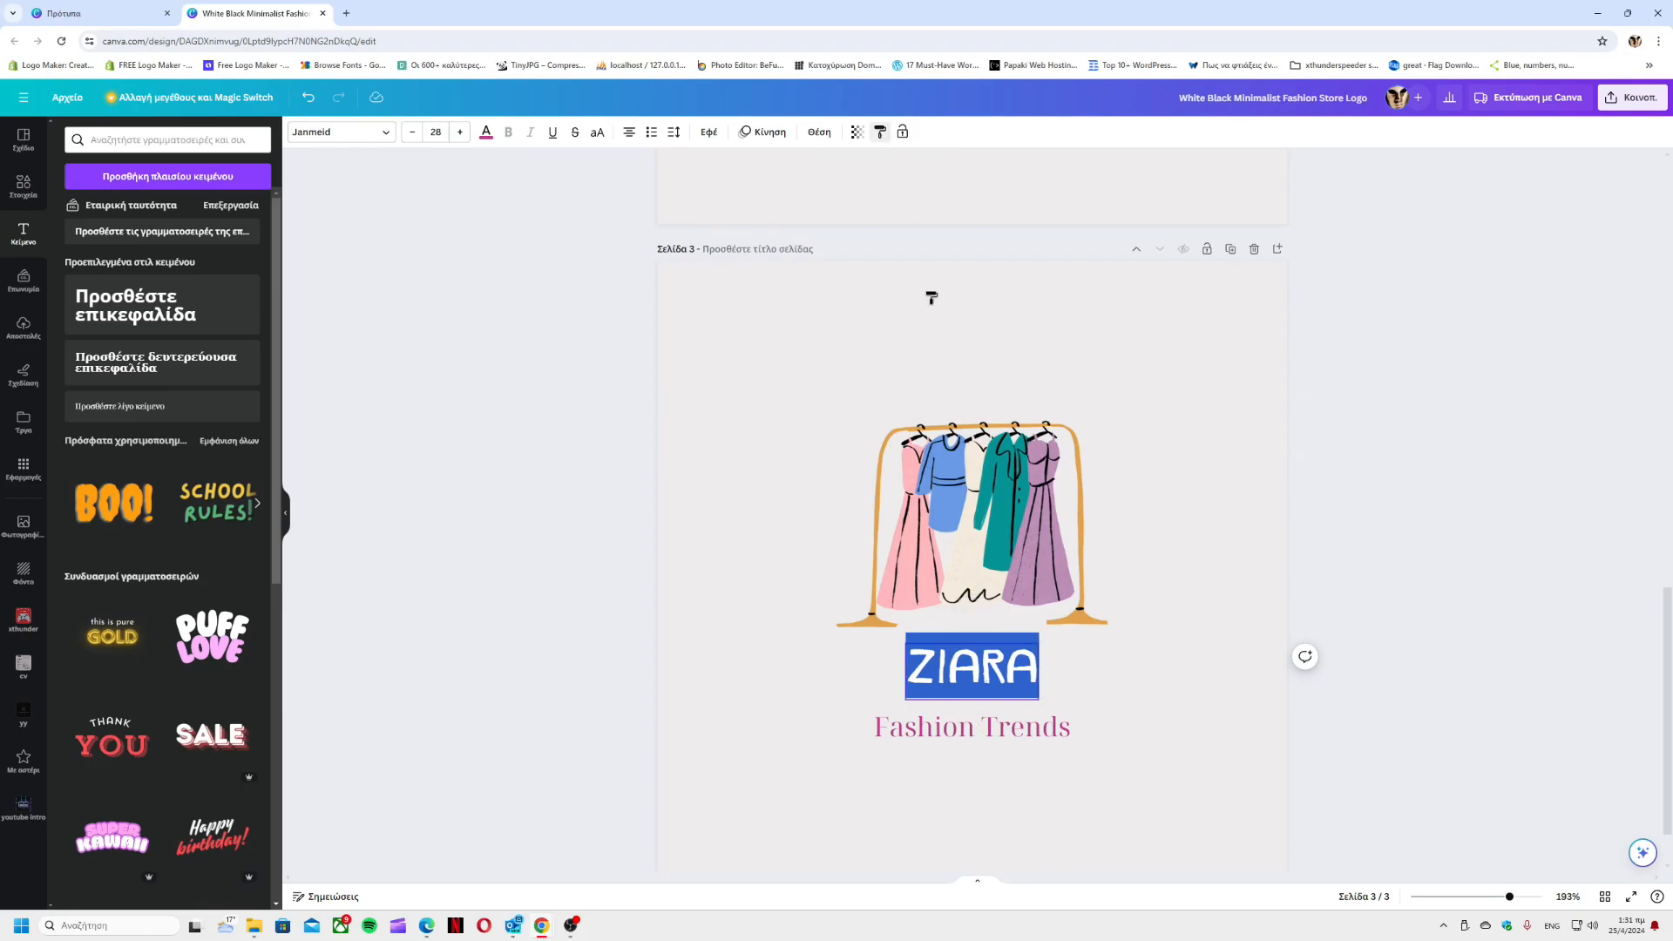
{"action": "left_click", "coordinate": [1008, 736]}
{"action": "left_click", "coordinate": [1155, 654]}
- Reduce the font size of the "Fashion Trends" text on page 3 to 13
{"action": "left_click", "coordinate": [971, 736]}
{"action": "left_click", "coordinate": [971, 736]}
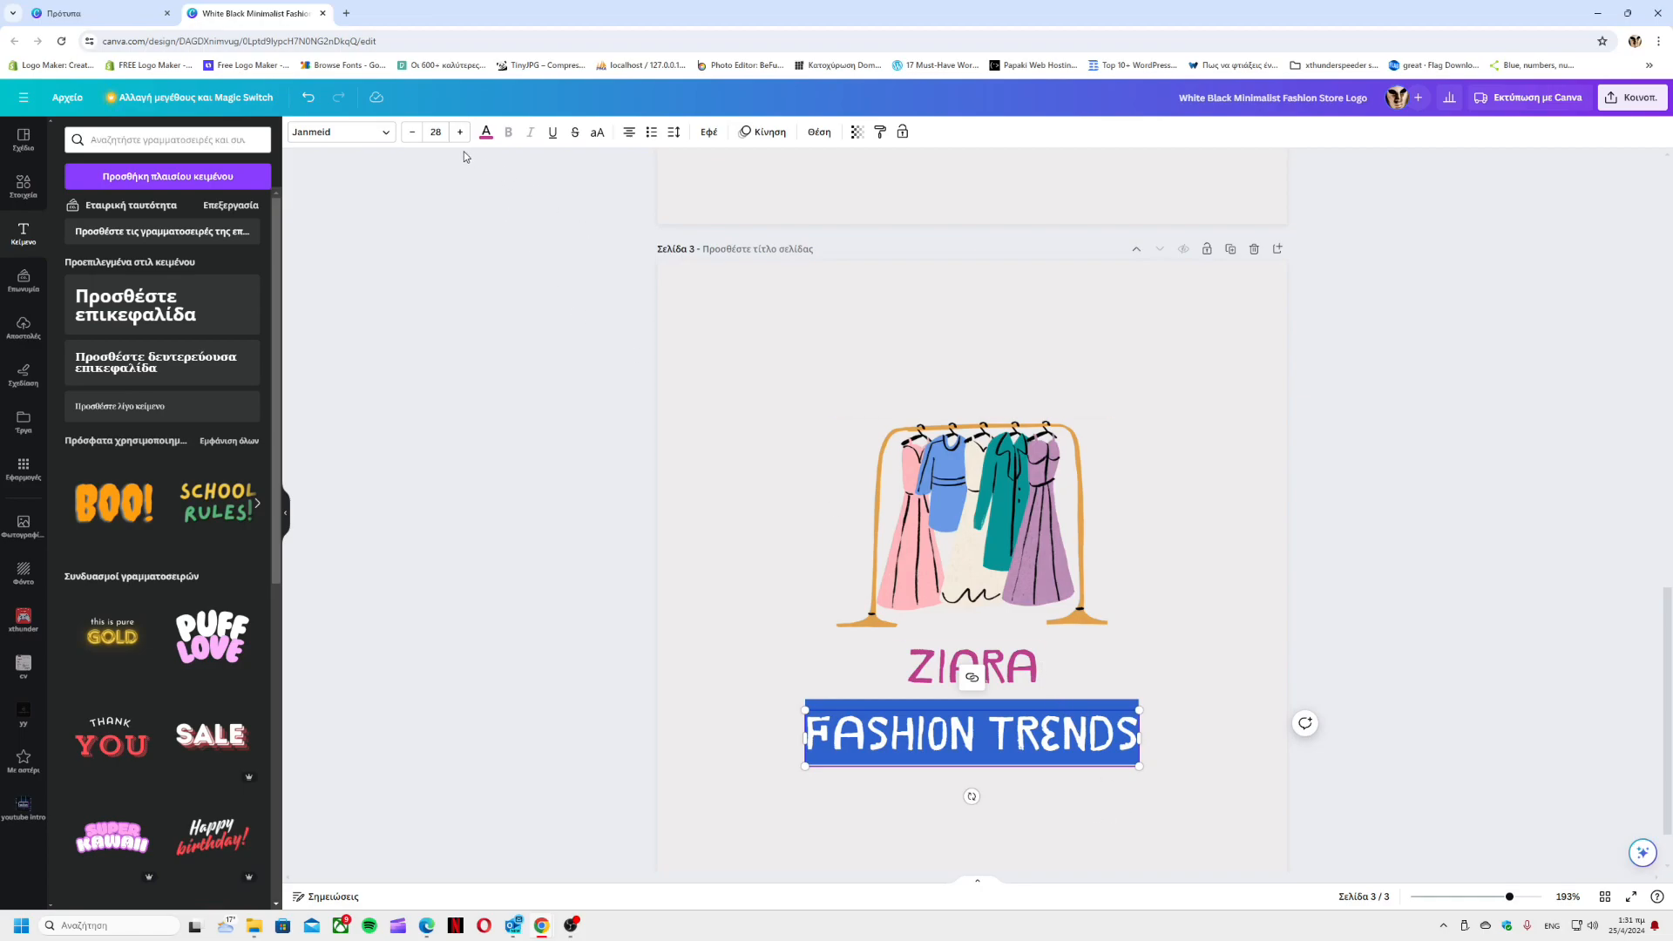
{"action": "left_click", "coordinate": [413, 132]}
{"action": "left_click", "coordinate": [413, 132]}
{"action": "left_click", "coordinate": [412, 132]}
{"action": "left_click", "coordinate": [412, 132]}
{"action": "double_click", "coordinate": [413, 133]}
{"action": "double_click", "coordinate": [413, 133]}
{"action": "double_click", "coordinate": [412, 132]}
{"action": "double_click", "coordinate": [412, 132]}
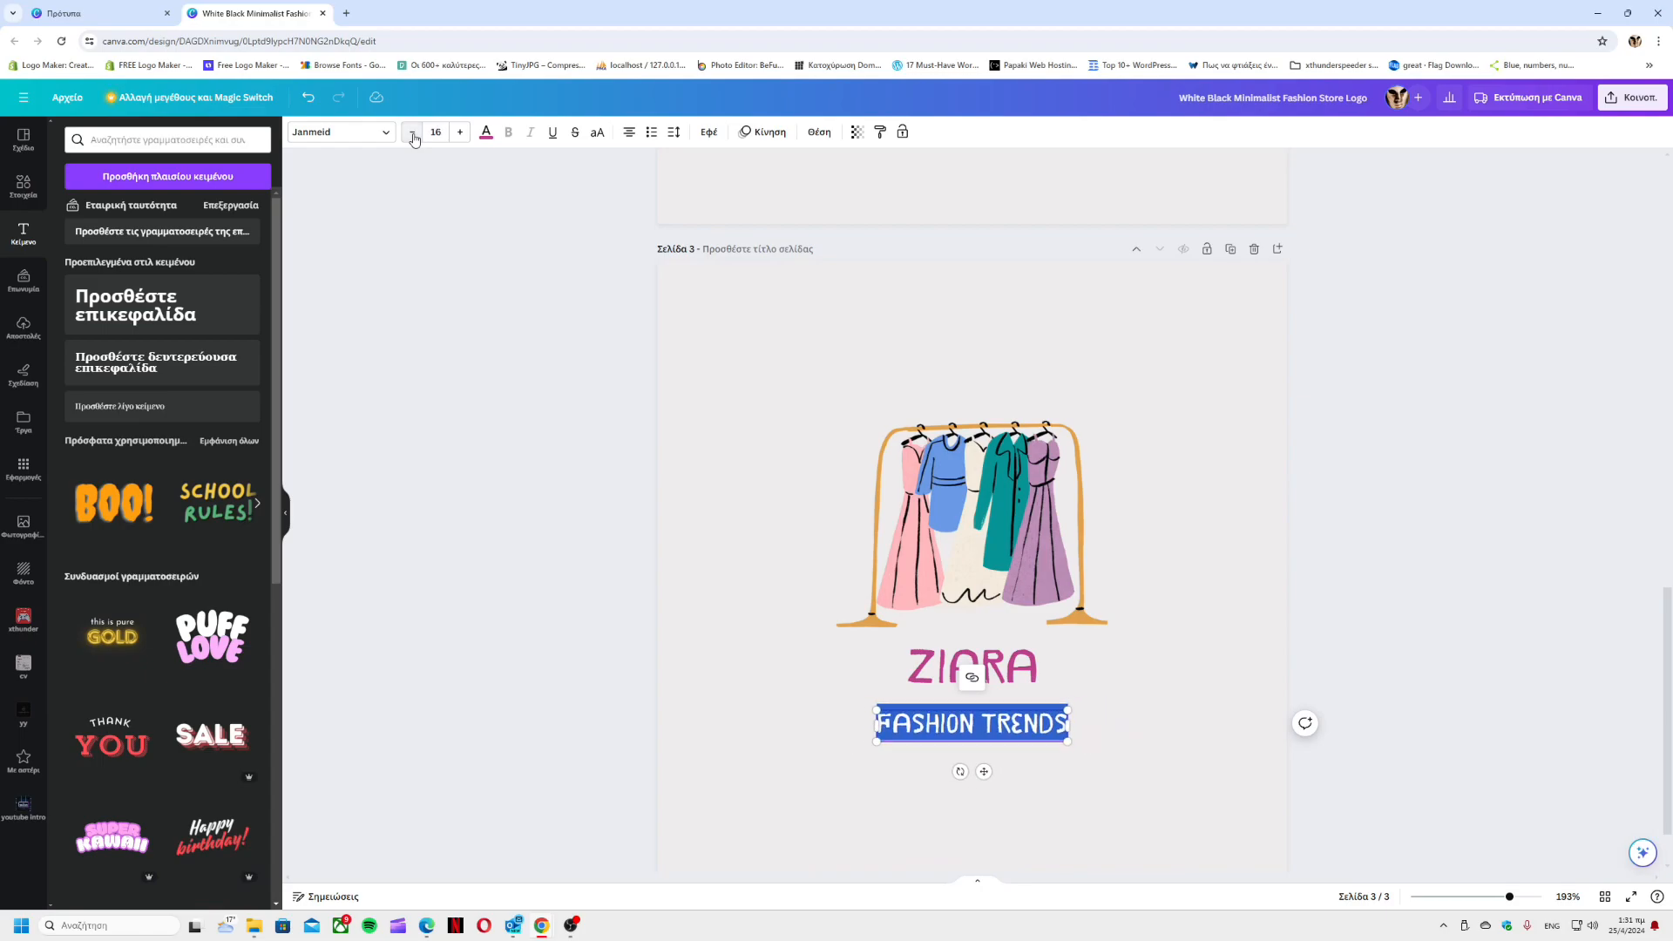
{"action": "left_click", "coordinate": [412, 132]}
{"action": "double_click", "coordinate": [413, 133]}
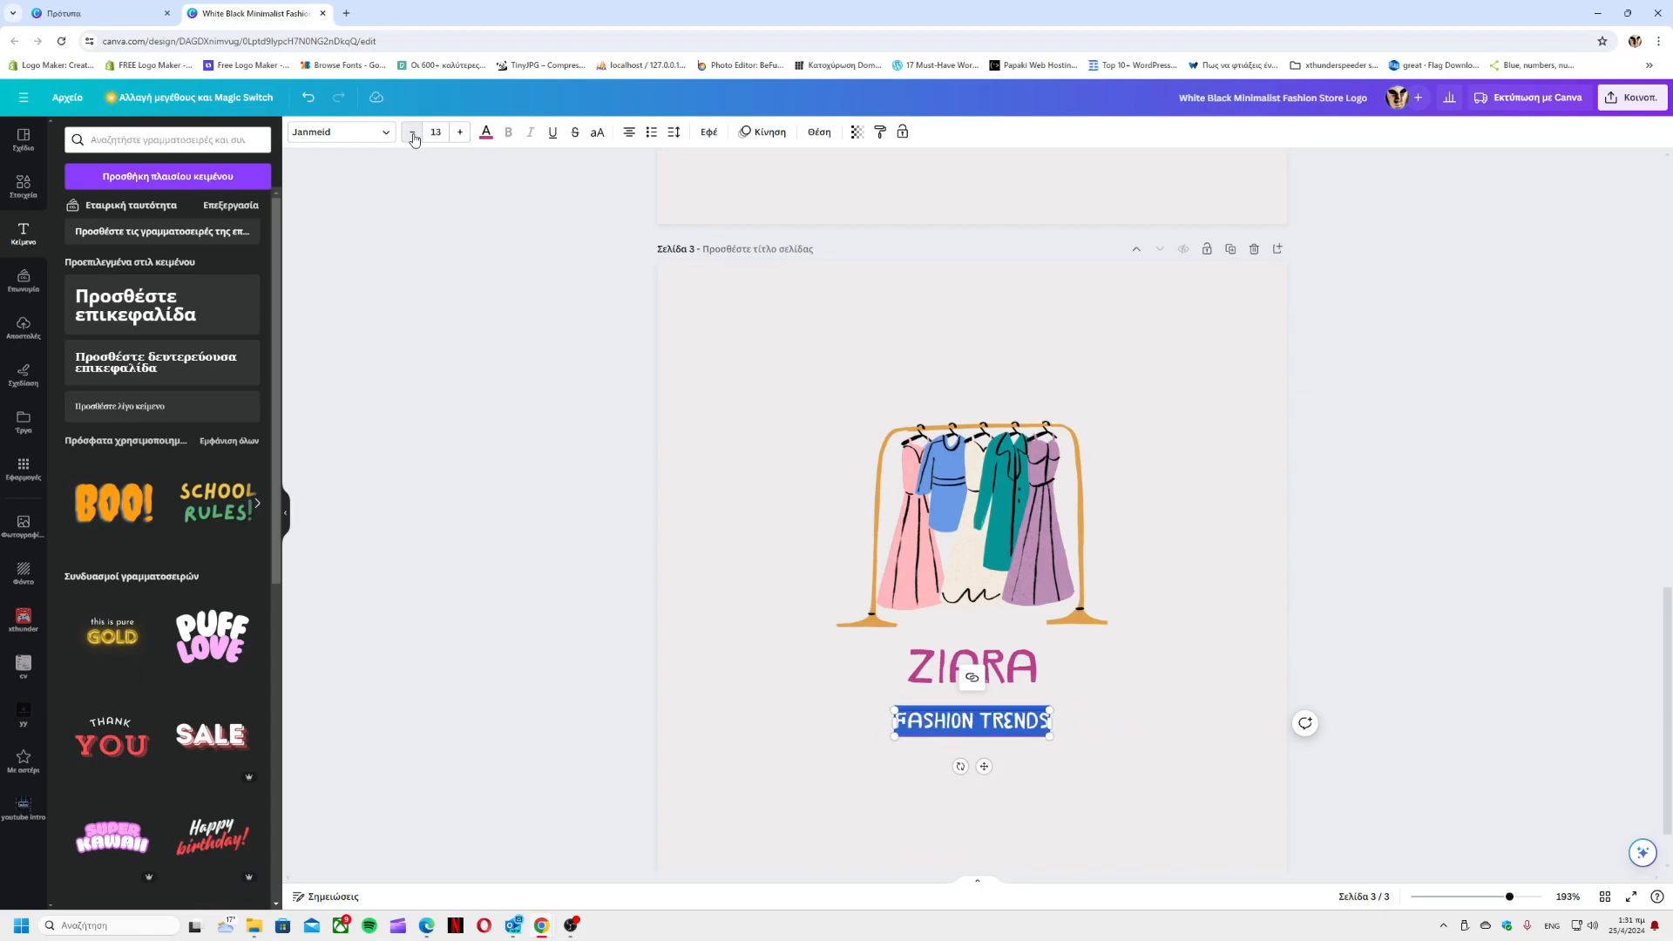
{"action": "left_click", "coordinate": [1180, 760]}
- Change the font of the "Fashion Trends" text to Normung
{"action": "left_click", "coordinate": [1006, 728]}
{"action": "triple_click", "coordinate": [1002, 724]}
{"action": "left_click", "coordinate": [290, 132]}
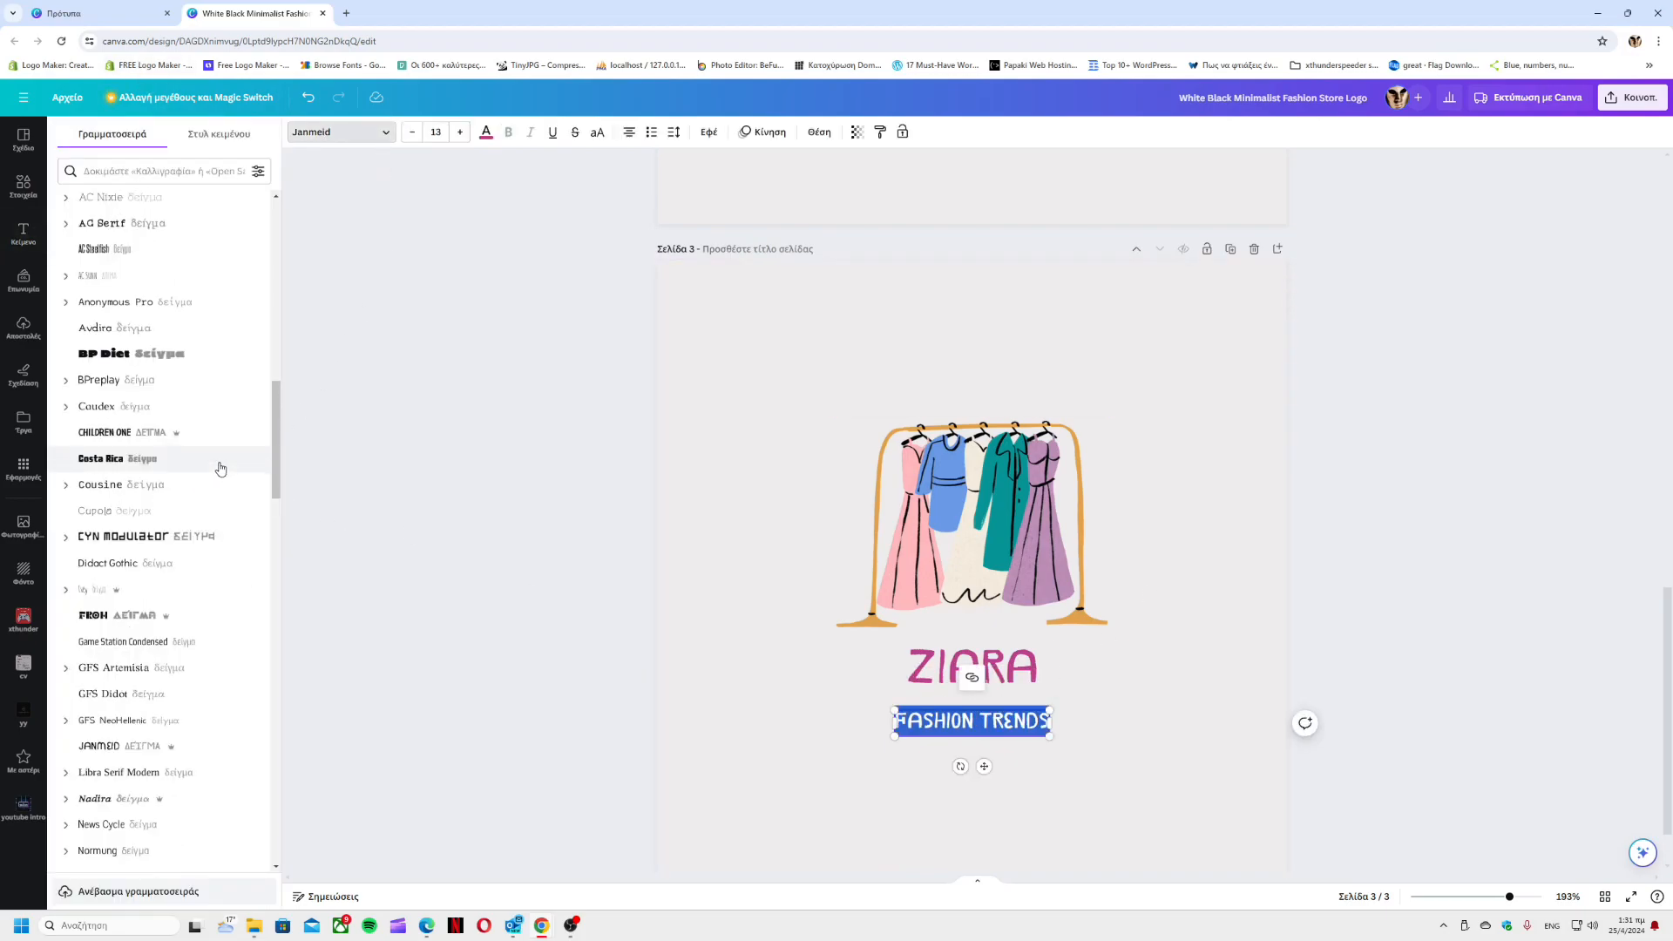
{"action": "scroll", "coordinate": [194, 648], "scroll_direction": "down", "scroll_amount": 1}
{"action": "scroll", "coordinate": [194, 648], "scroll_direction": "down", "scroll_amount": 3}
{"action": "left_click", "coordinate": [153, 590]}
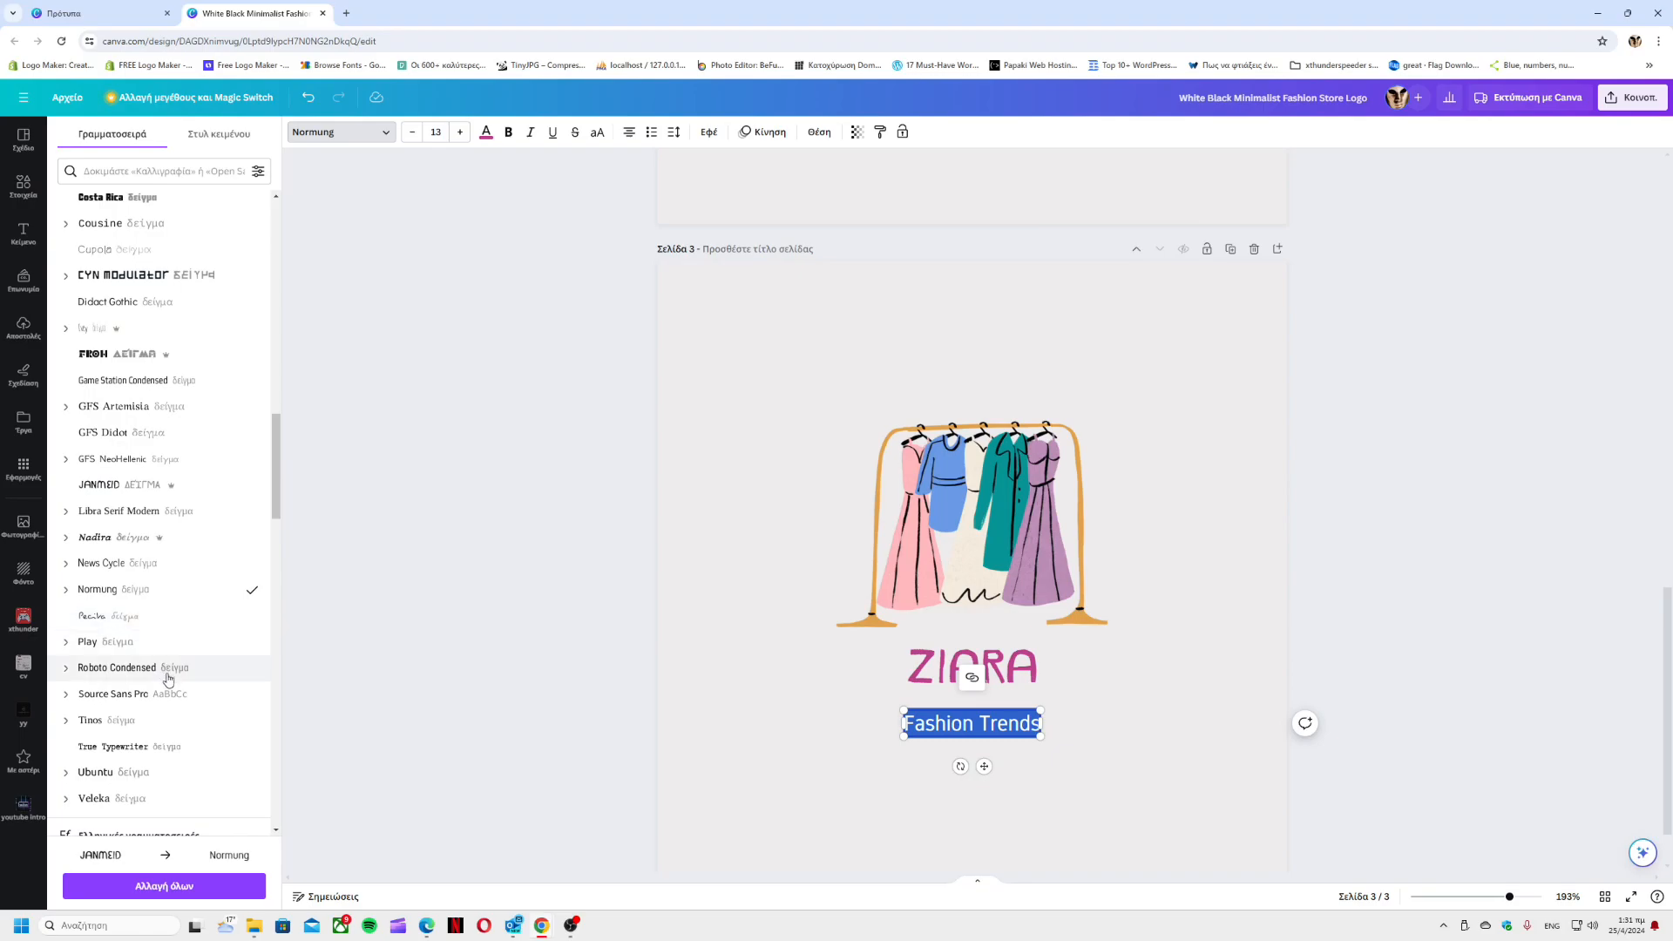
- Switch the "Fashion Trends" text to the Fira Sans font from the Greek fonts
{"action": "scroll", "coordinate": [167, 675], "scroll_direction": "down", "scroll_amount": 2}
{"action": "scroll", "coordinate": [170, 684], "scroll_direction": "down", "scroll_amount": 3}
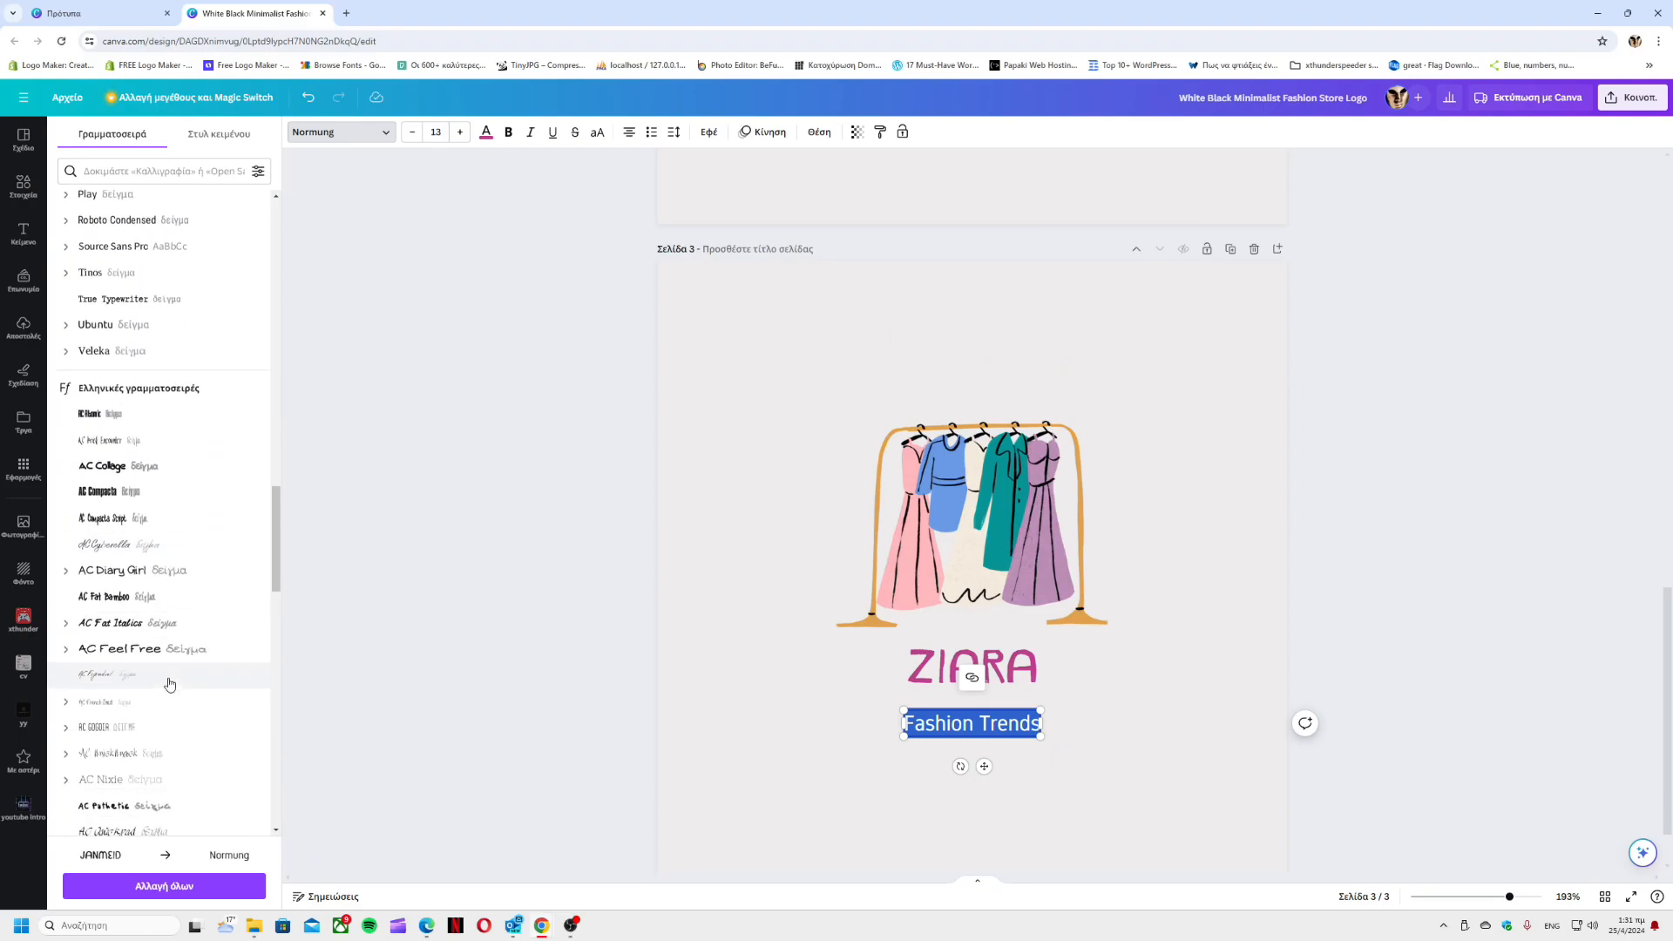
{"action": "scroll", "coordinate": [174, 682], "scroll_direction": "down", "scroll_amount": 2}
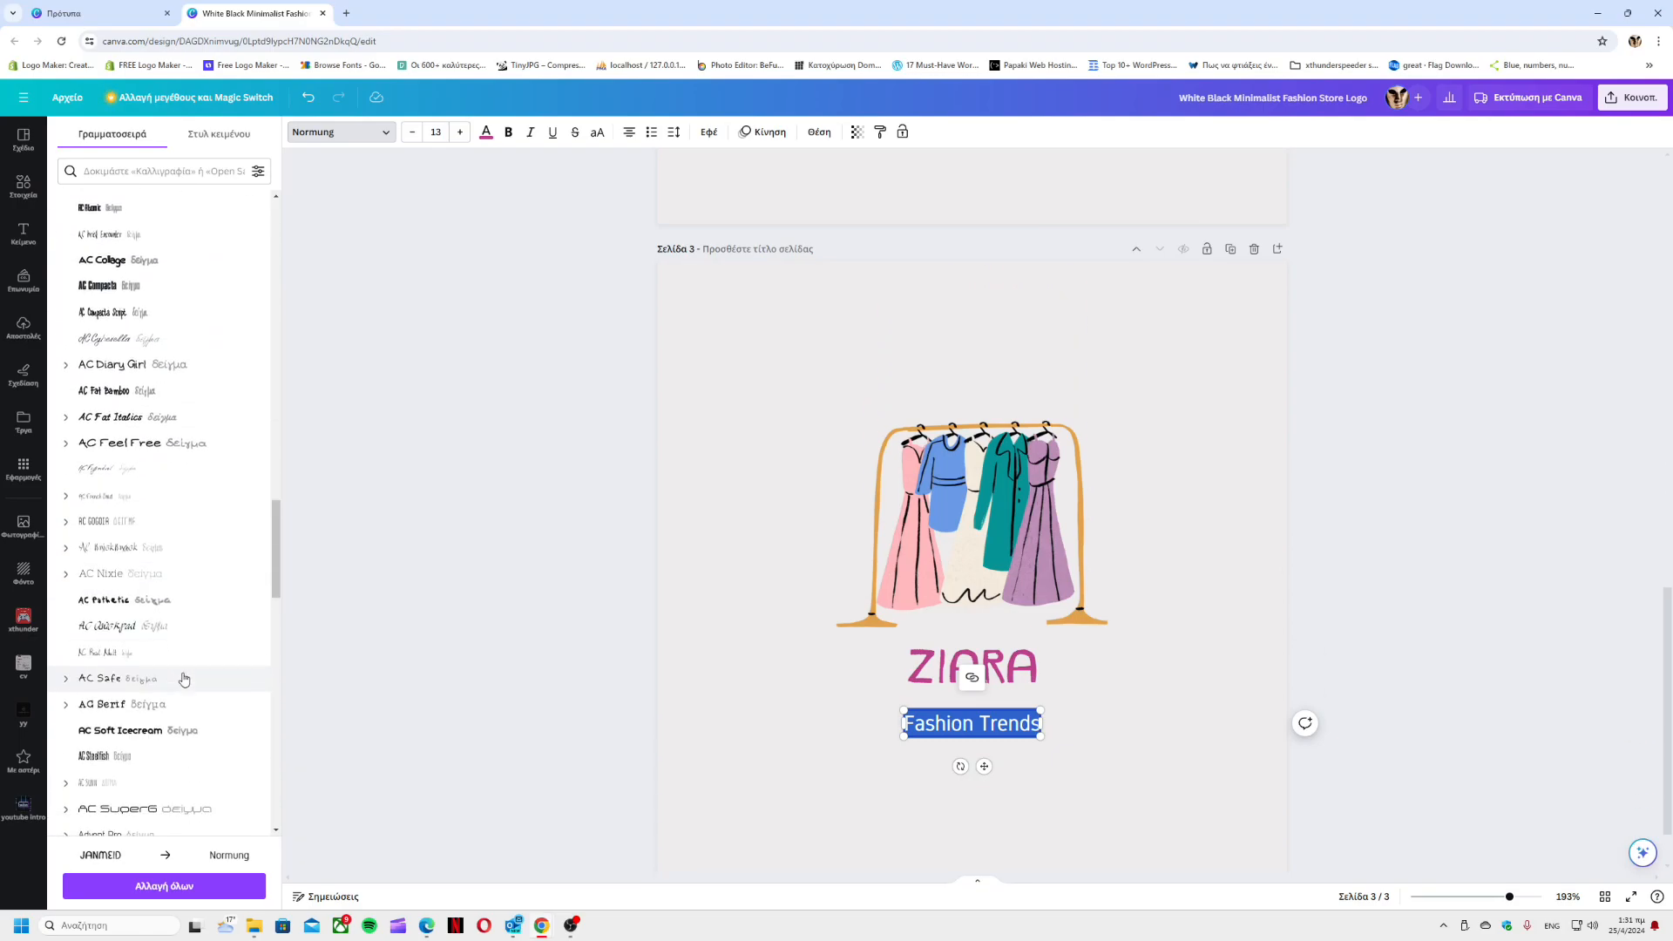
{"action": "scroll", "coordinate": [184, 679], "scroll_direction": "down", "scroll_amount": 4}
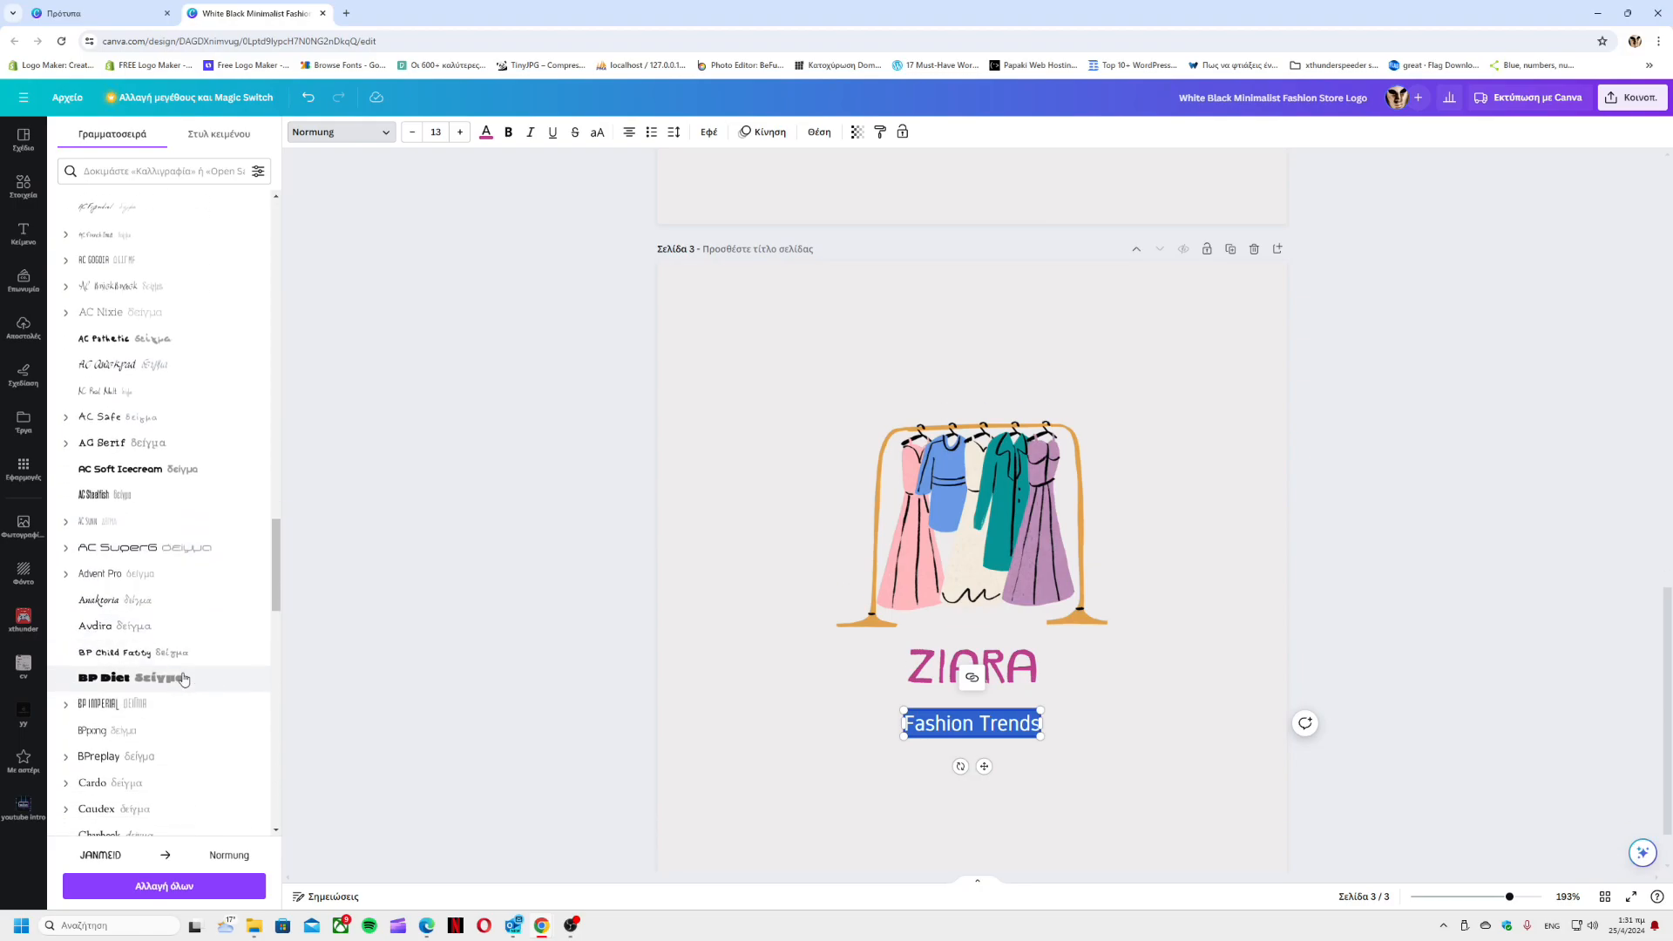
{"action": "scroll", "coordinate": [184, 679], "scroll_direction": "down", "scroll_amount": 3}
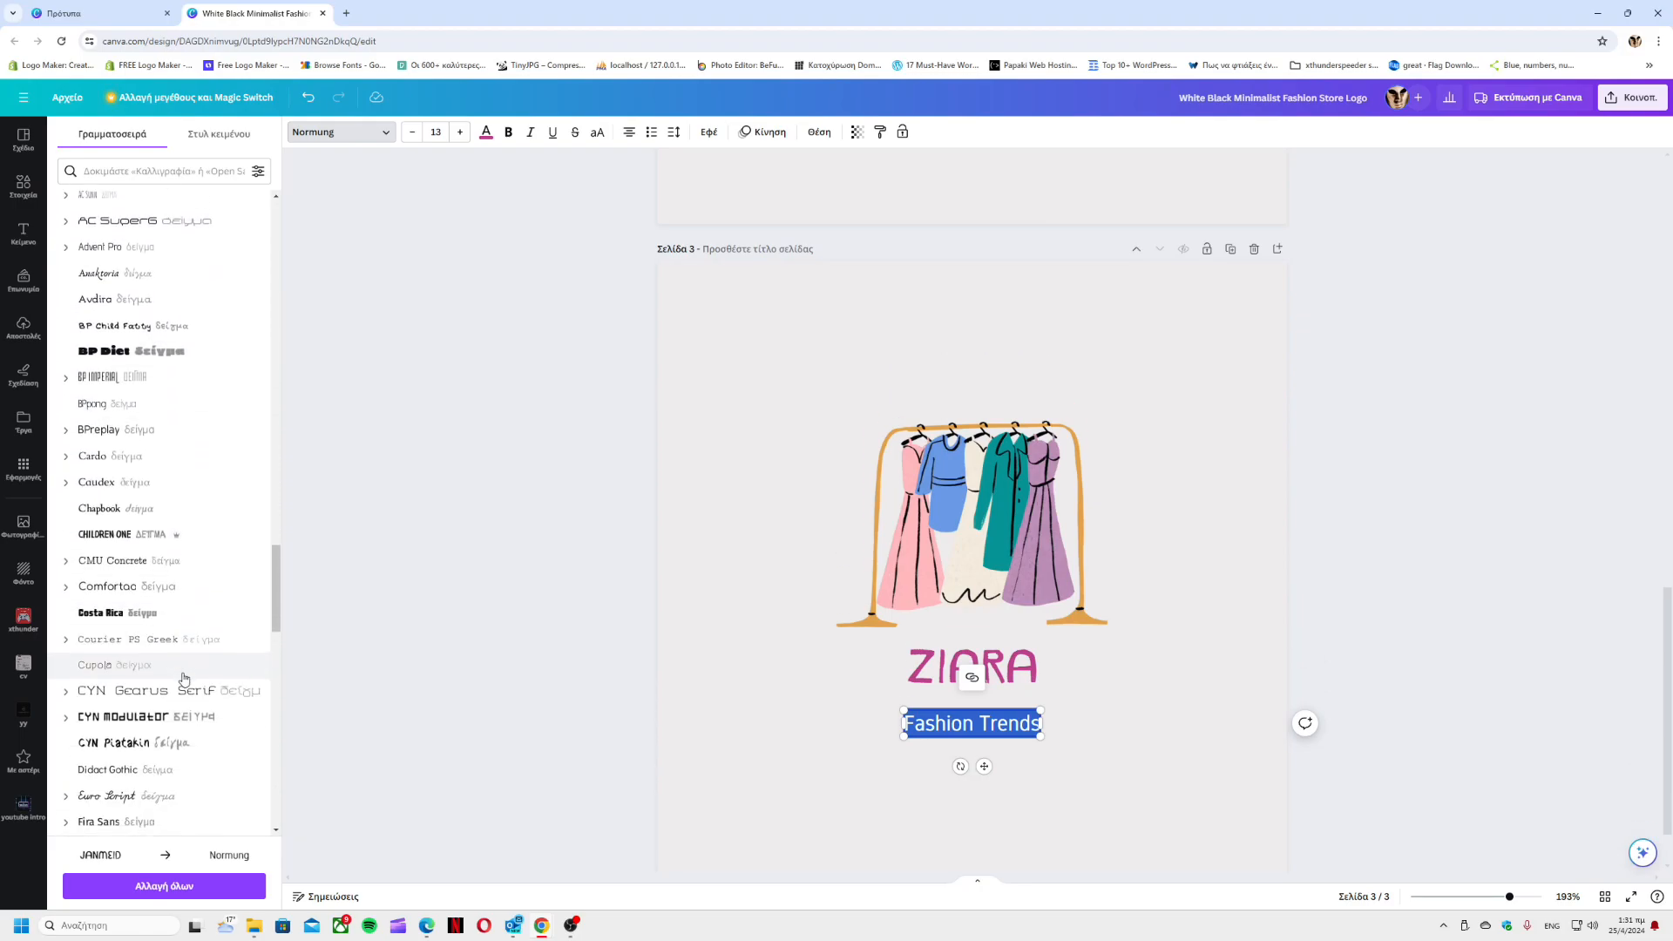
{"action": "scroll", "coordinate": [183, 679], "scroll_direction": "down", "scroll_amount": 2}
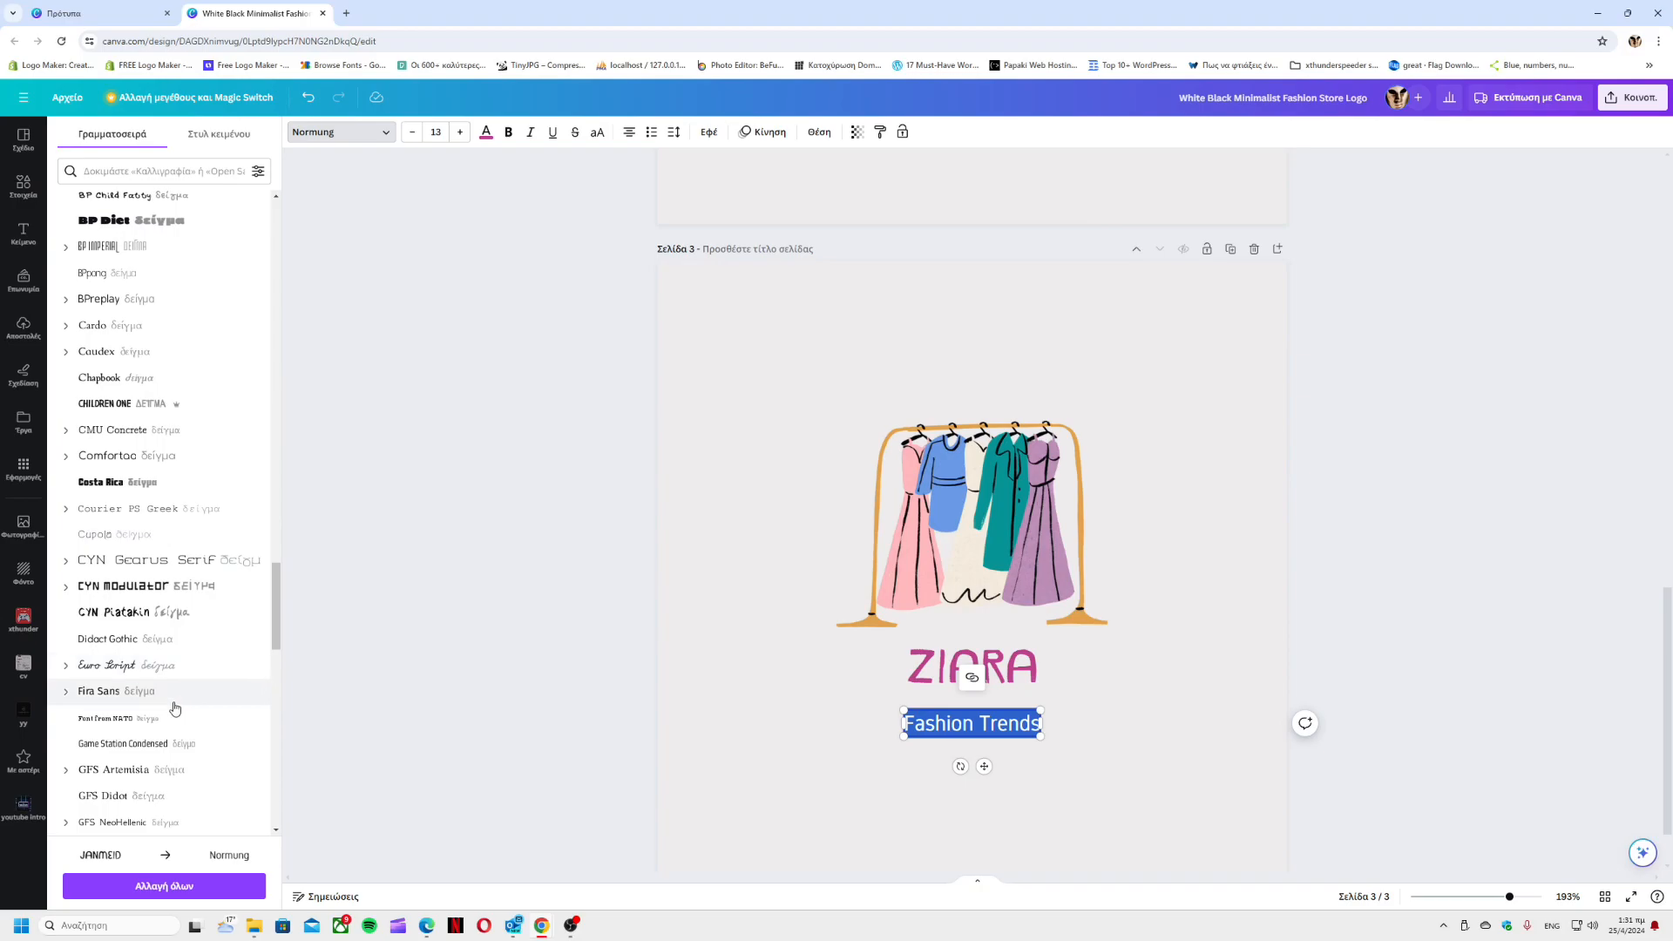
{"action": "left_click", "coordinate": [173, 700]}
{"action": "left_click", "coordinate": [1206, 724]}
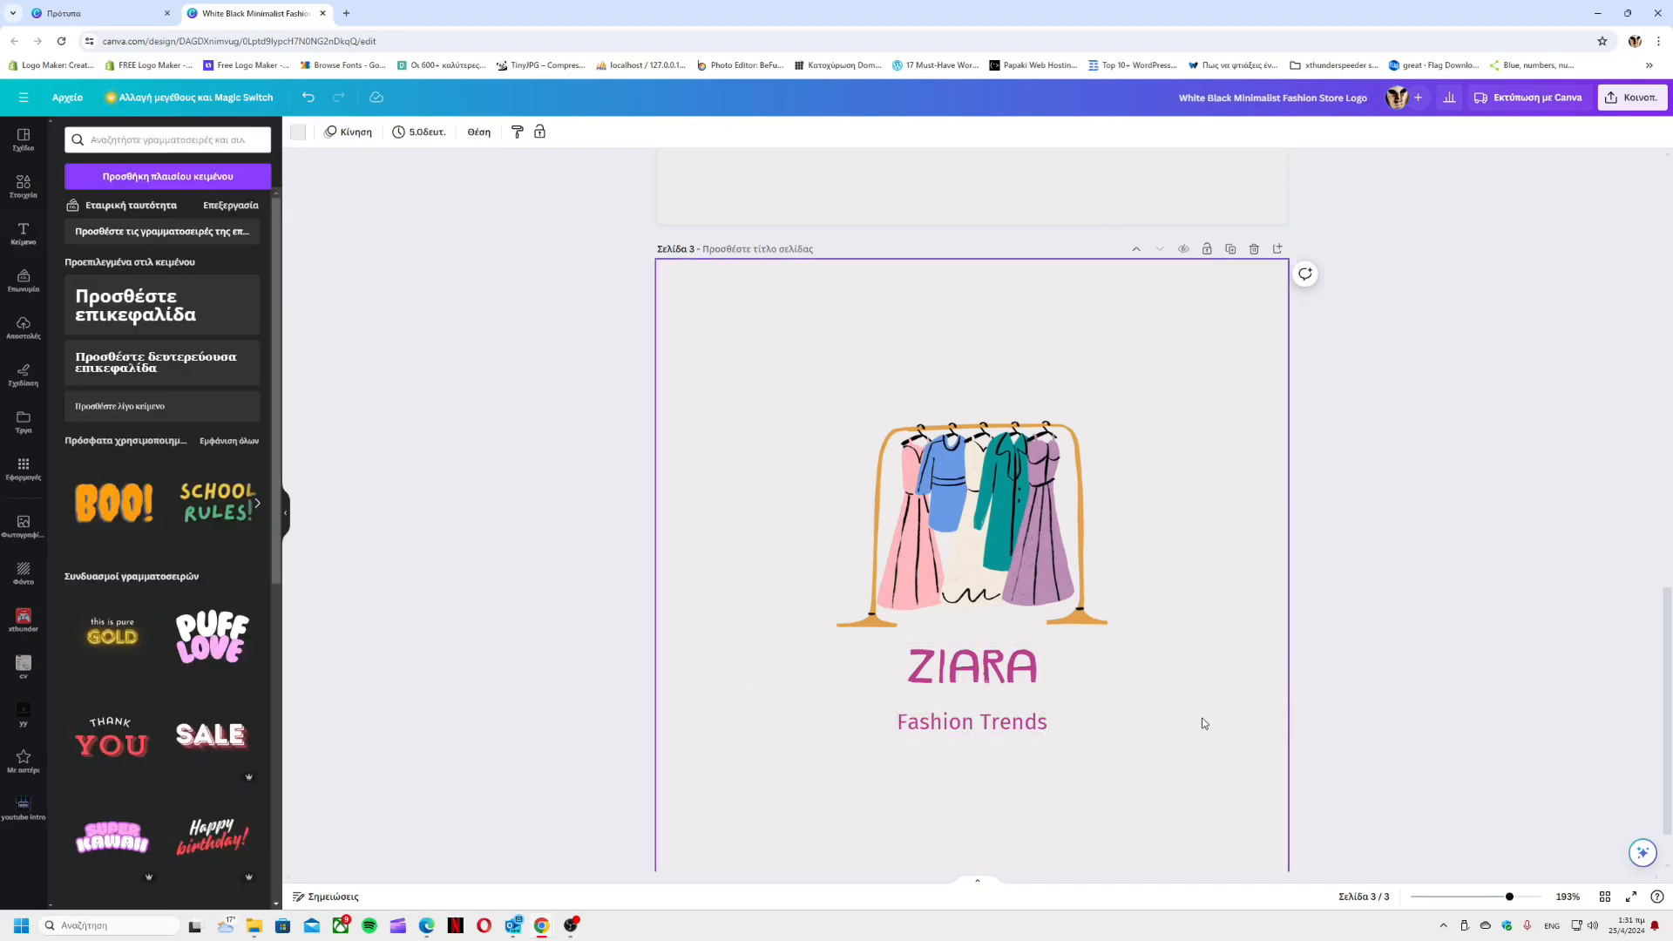
- Set the "Fashion Trends" text in the Acid Bold font
{"action": "left_click", "coordinate": [972, 730]}
{"action": "left_click", "coordinate": [971, 730]}
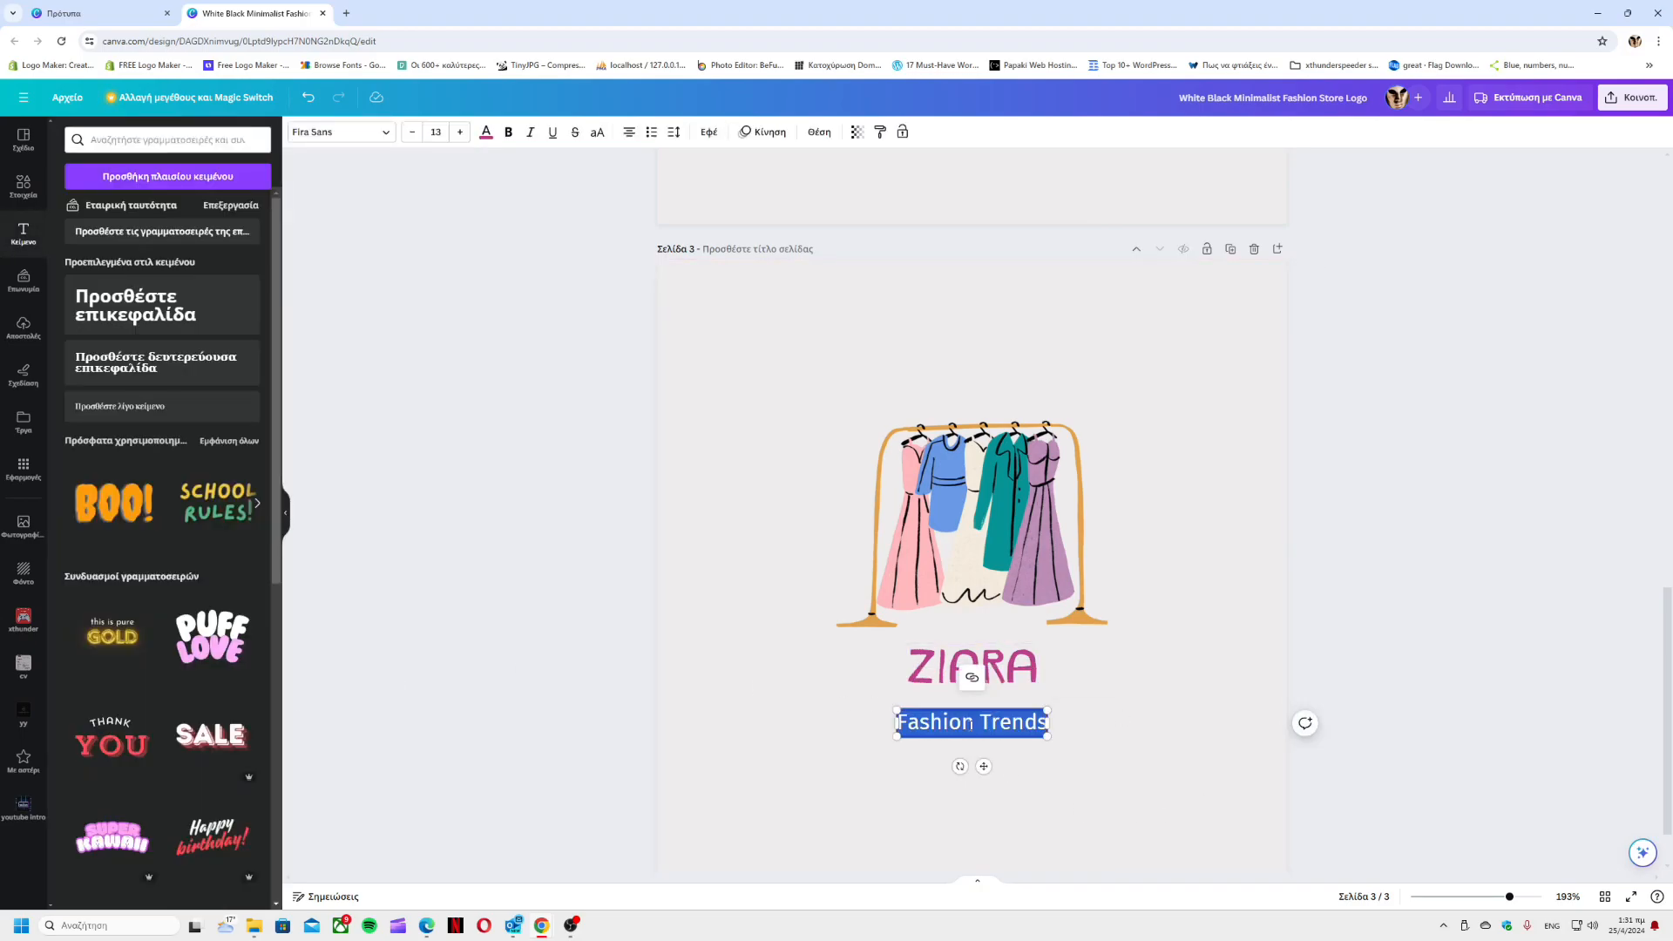
{"action": "left_click", "coordinate": [366, 132]}
{"action": "scroll", "coordinate": [260, 616], "scroll_direction": "down", "scroll_amount": 5}
{"action": "scroll", "coordinate": [260, 616], "scroll_direction": "down", "scroll_amount": 6}
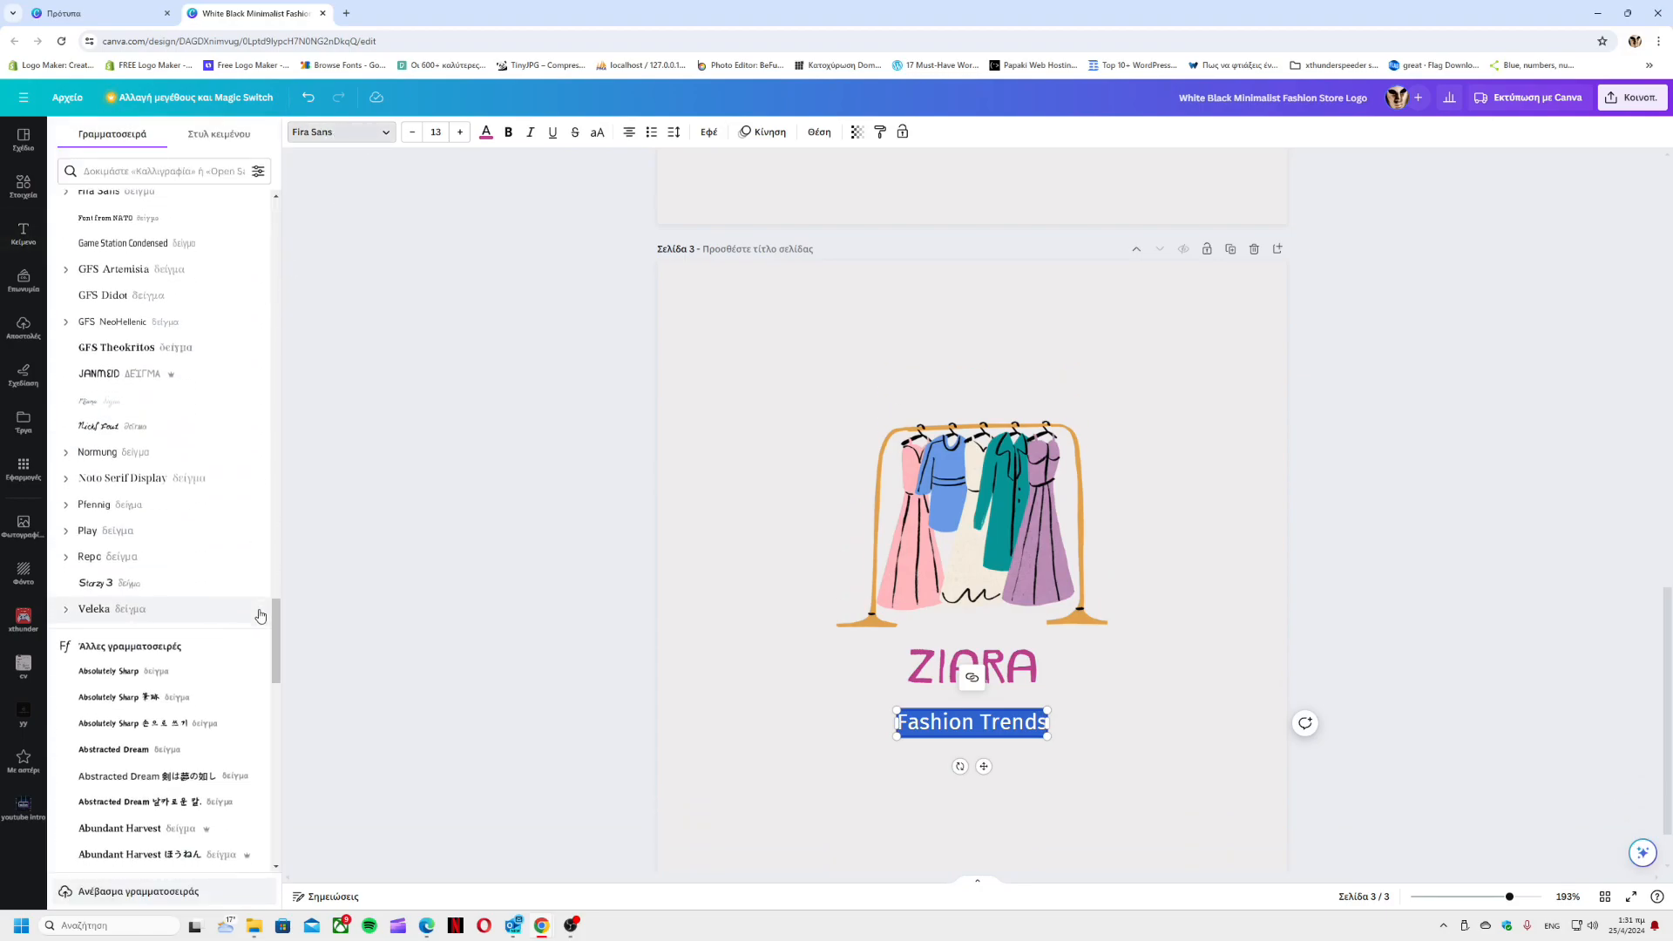
{"action": "scroll", "coordinate": [260, 616], "scroll_direction": "down", "scroll_amount": 2}
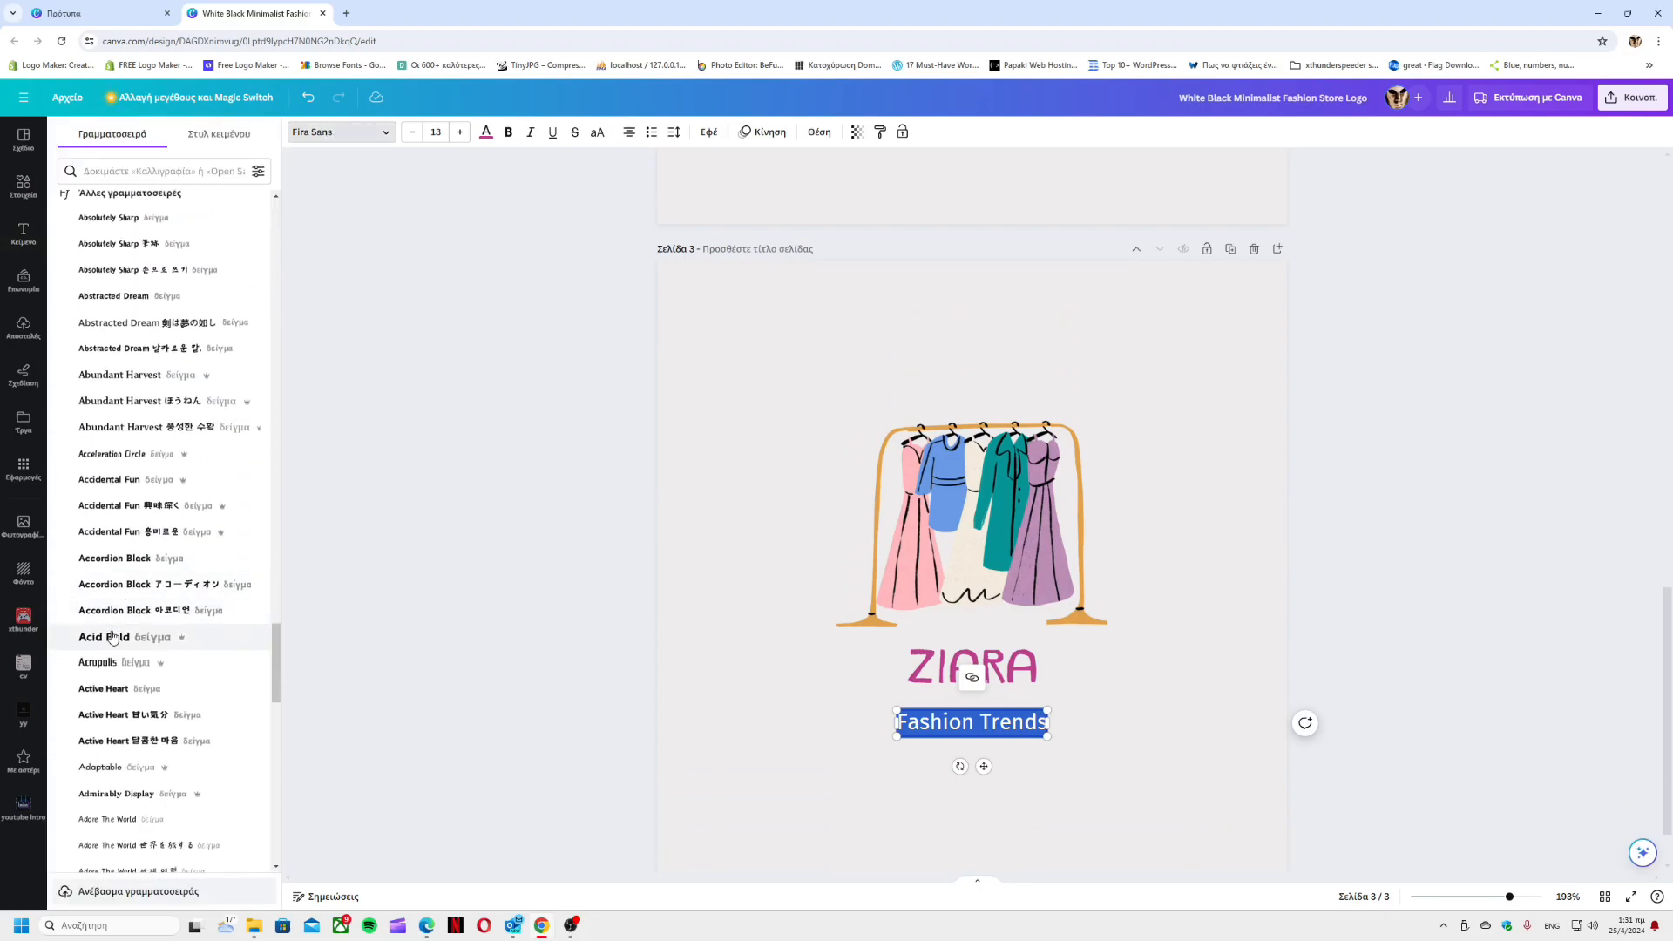
{"action": "left_click", "coordinate": [1181, 687]}
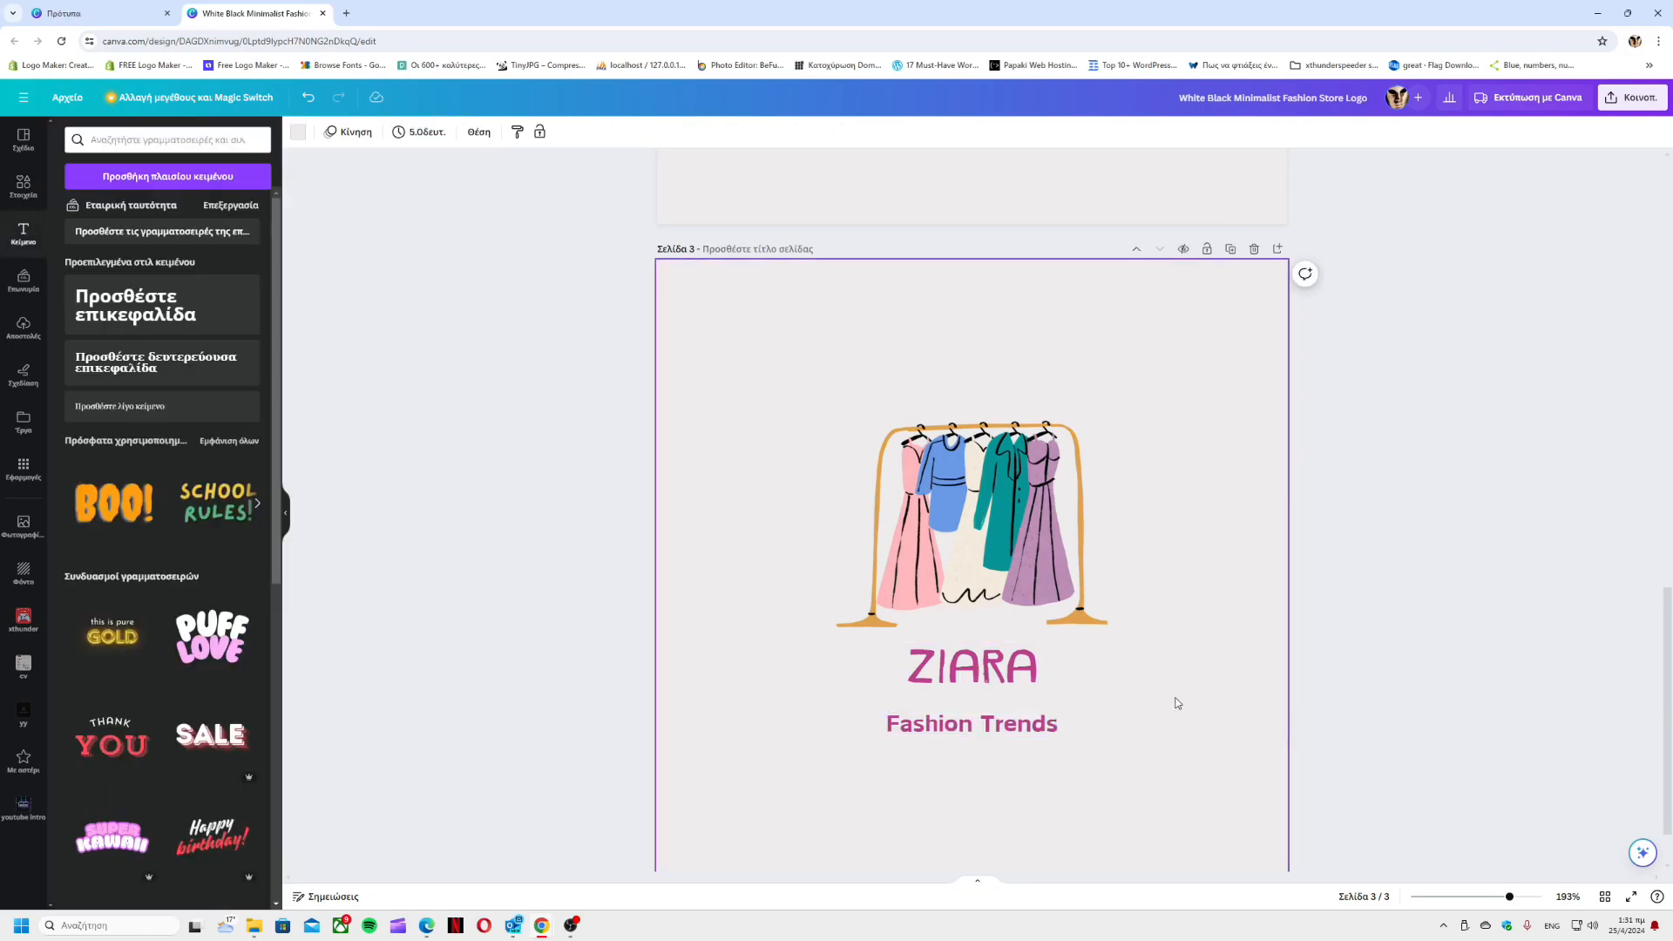
- Recolour the "Fashion Trends" text with the dark grey from the document colours
{"action": "double_click", "coordinate": [973, 727]}
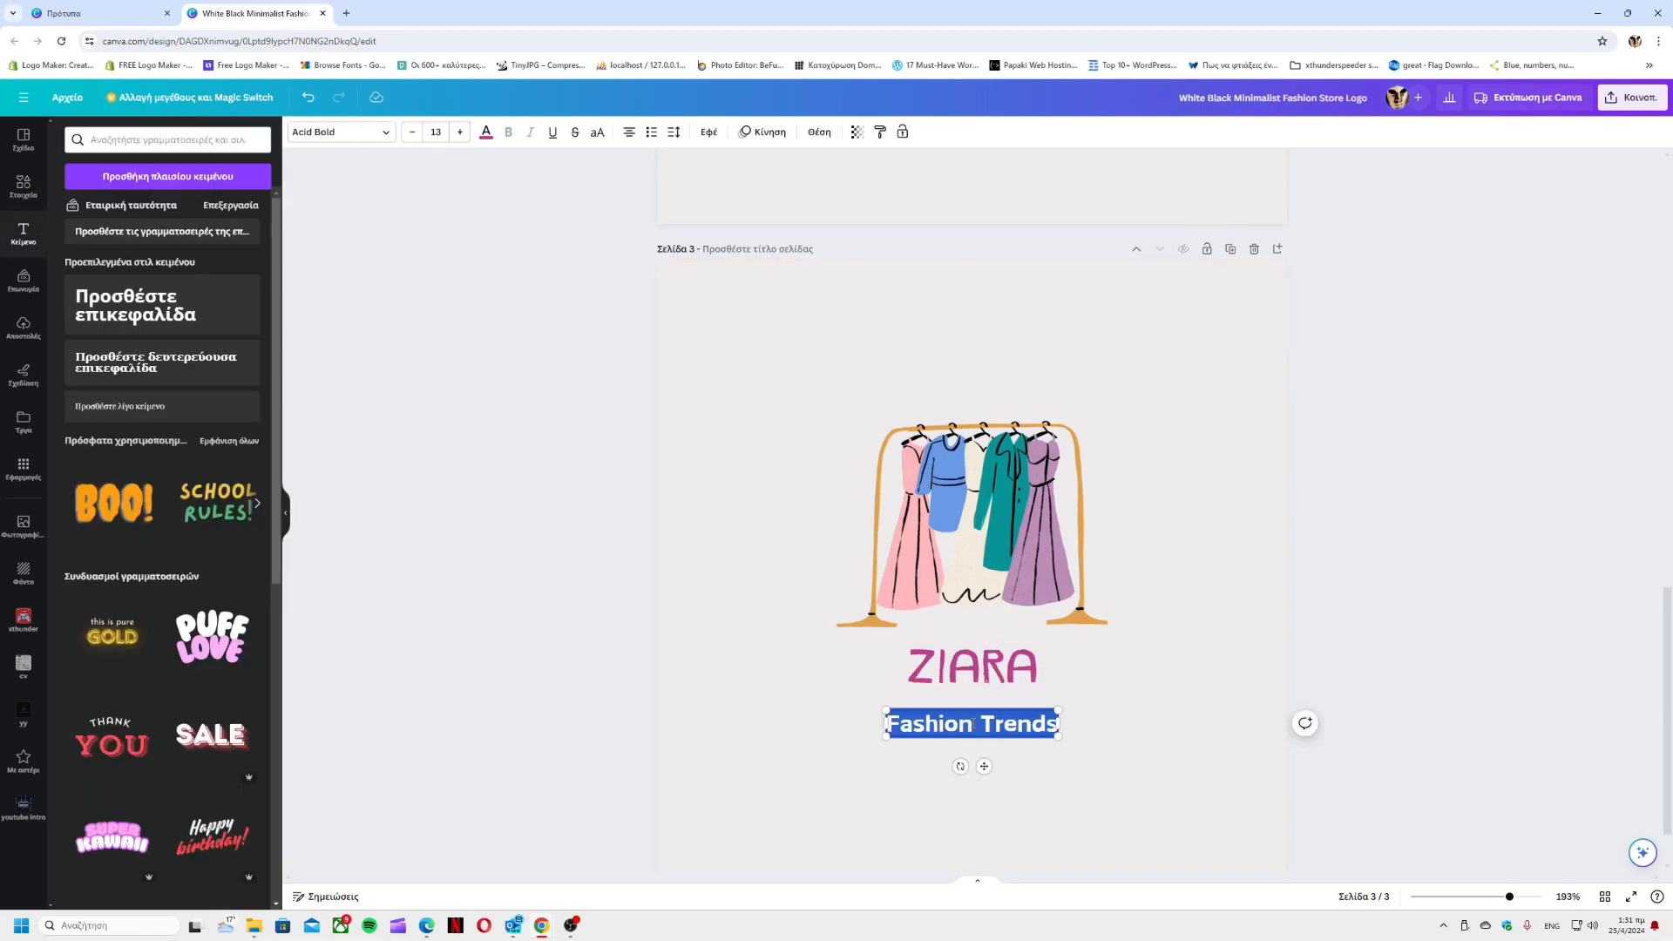
{"action": "left_click", "coordinate": [486, 133]}
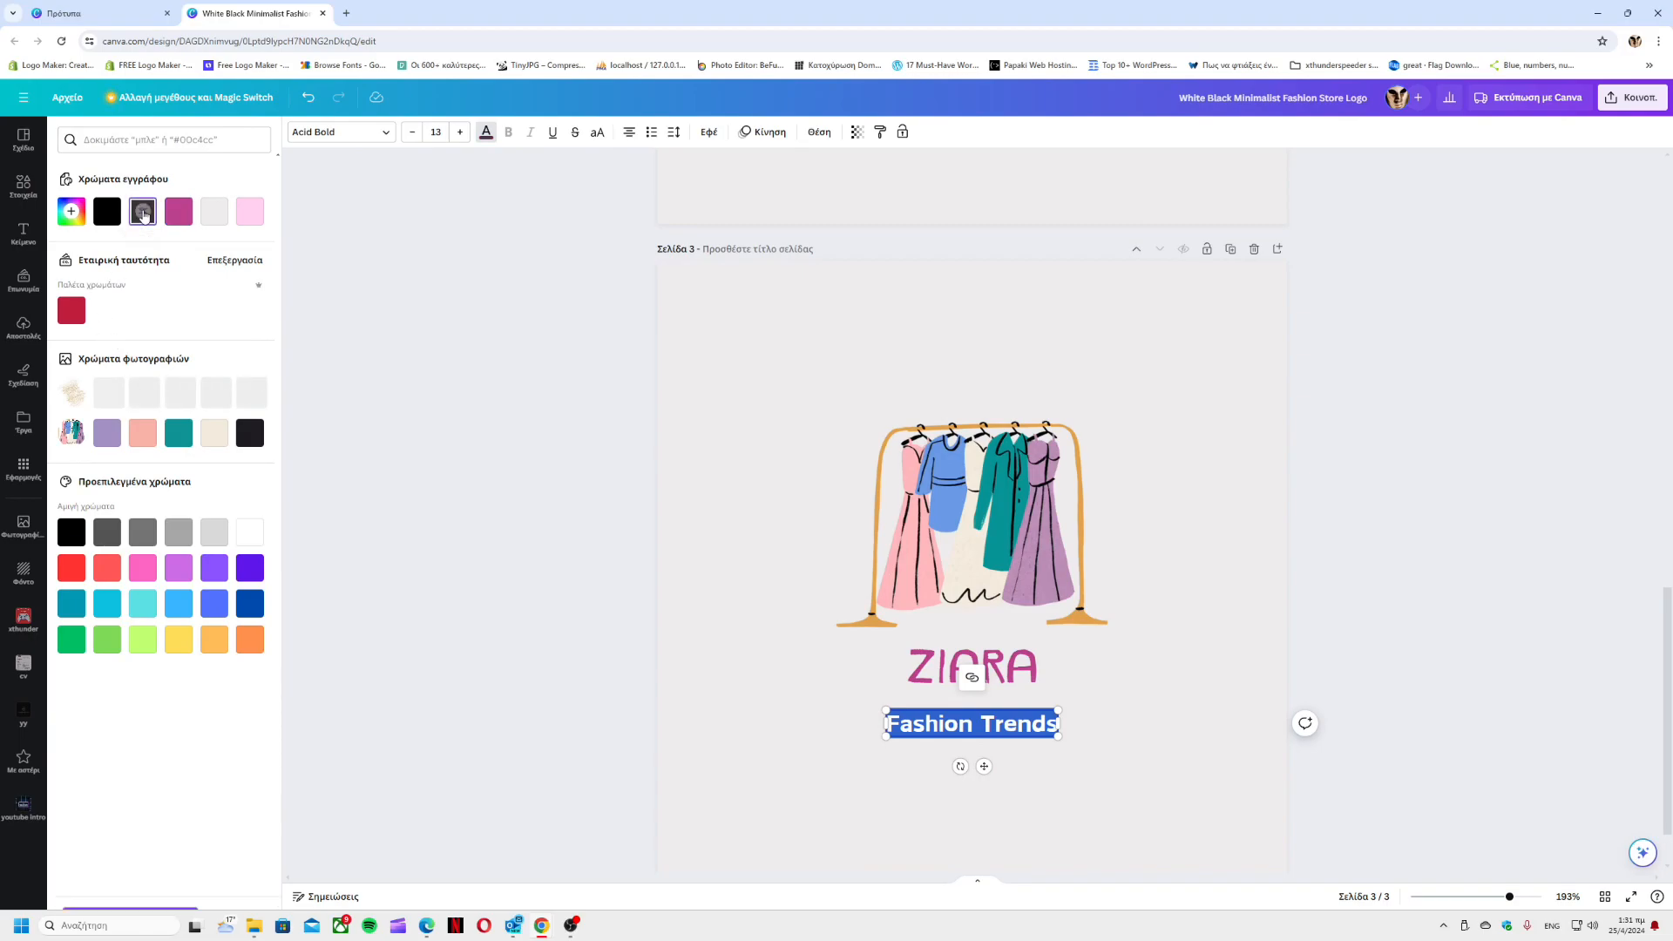
{"action": "left_click", "coordinate": [1133, 715]}
- Set the font size of the "Fashion Trends" text to 12
{"action": "left_click", "coordinate": [993, 730]}
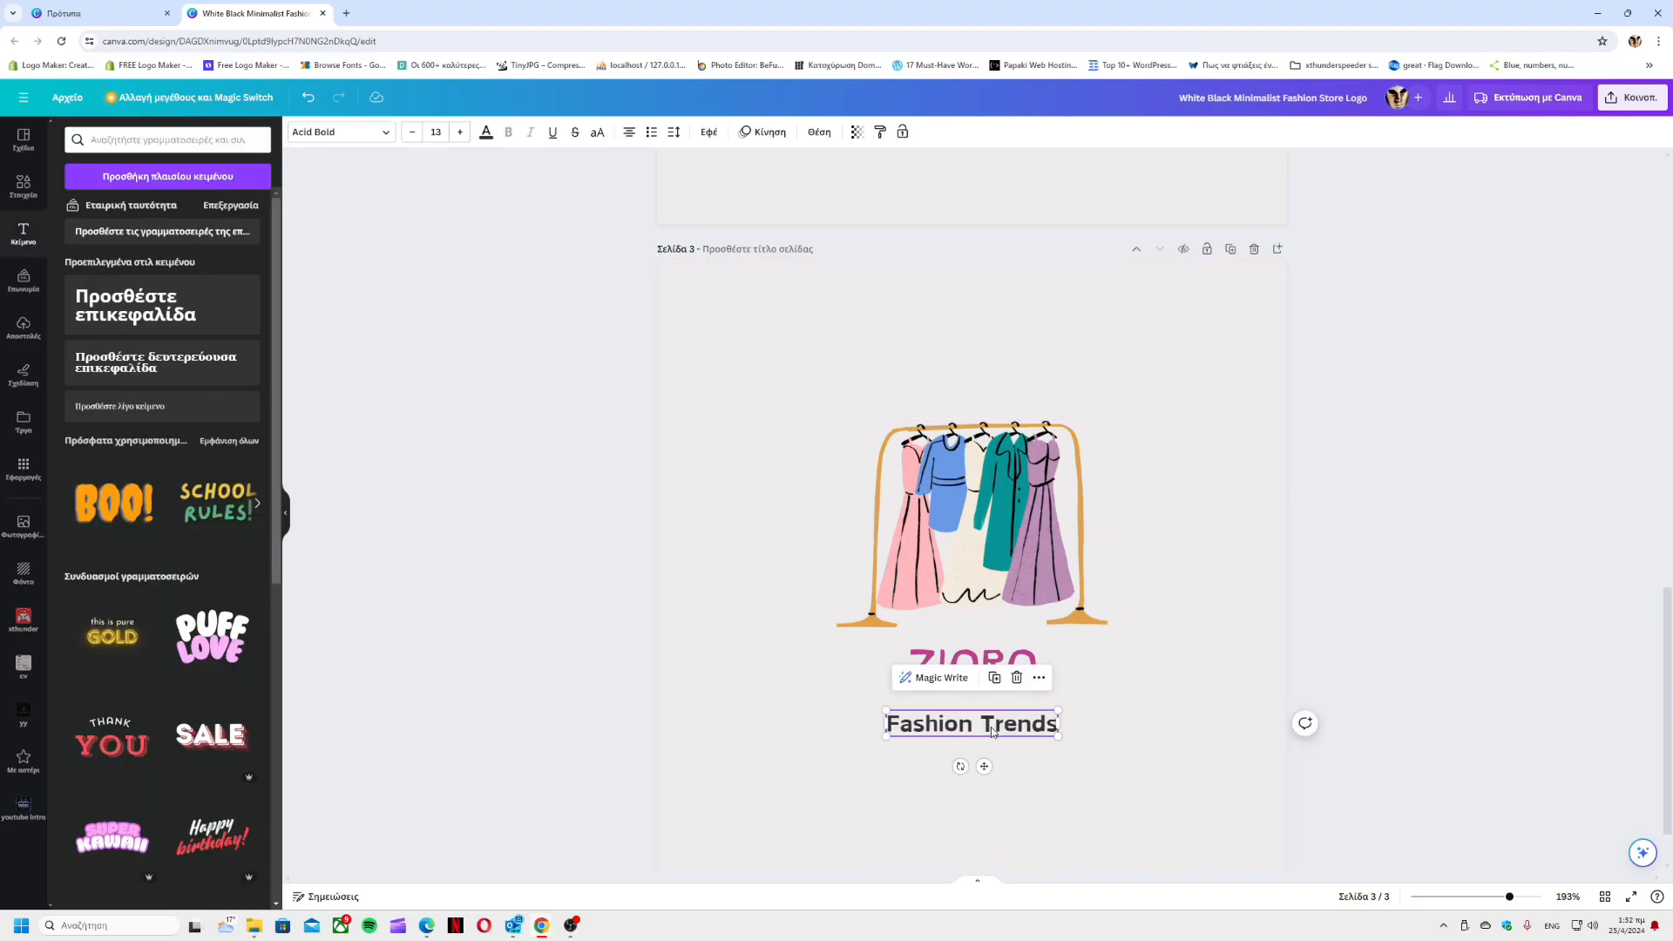
{"action": "left_click", "coordinate": [991, 730]}
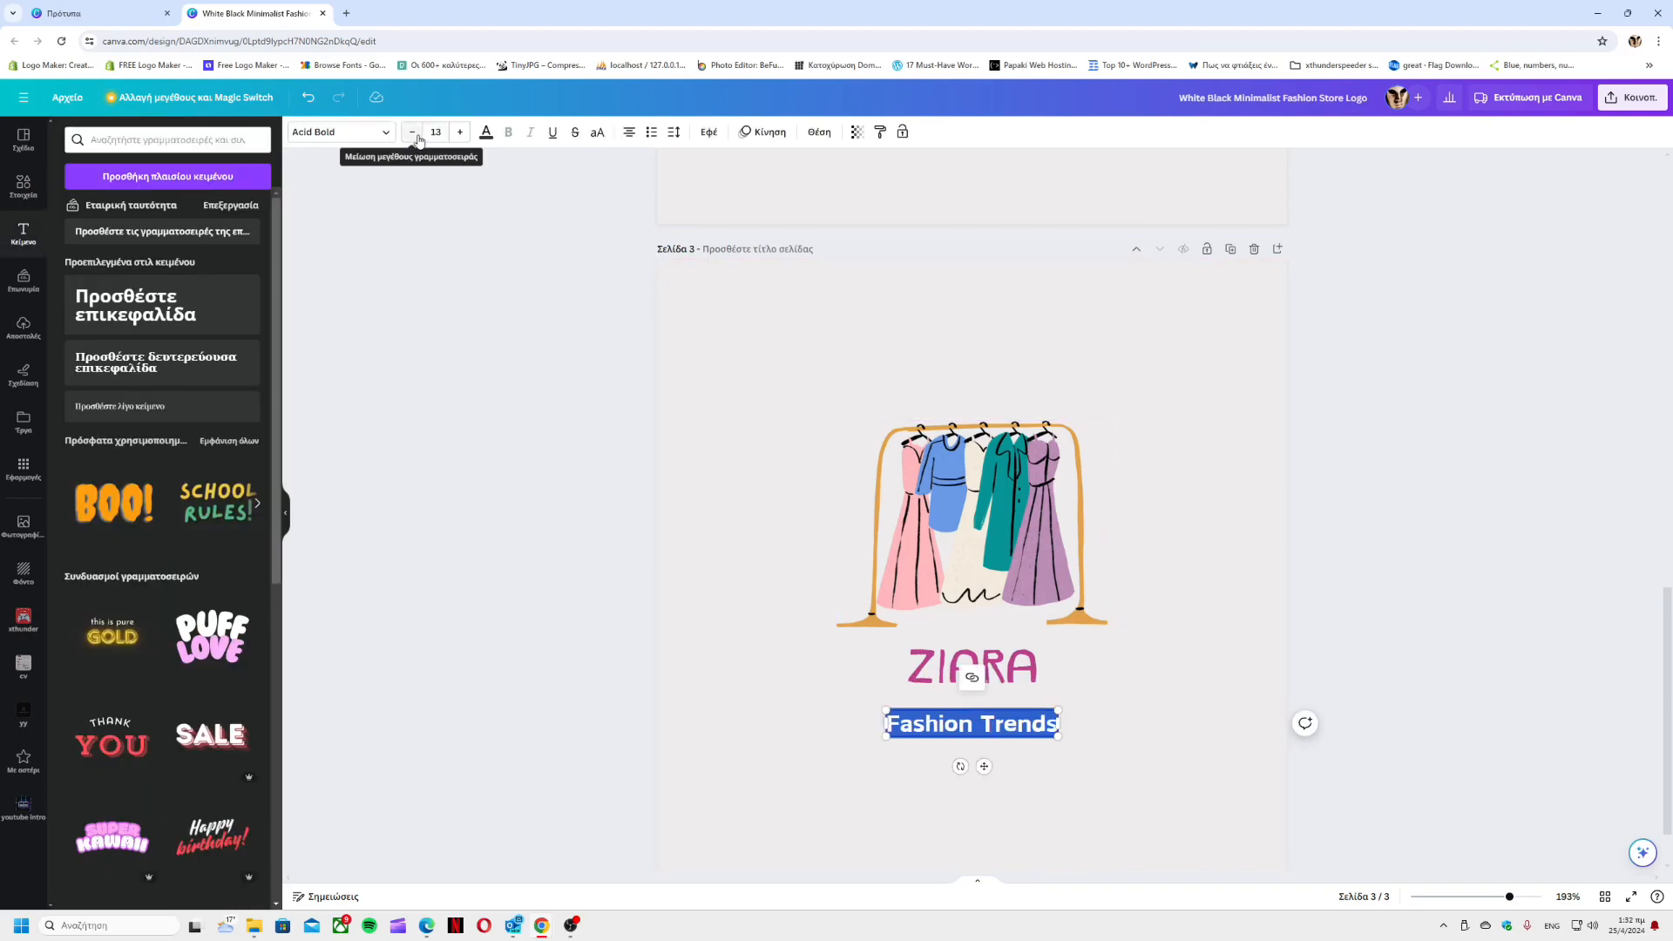
{"action": "left_click", "coordinate": [412, 132]}
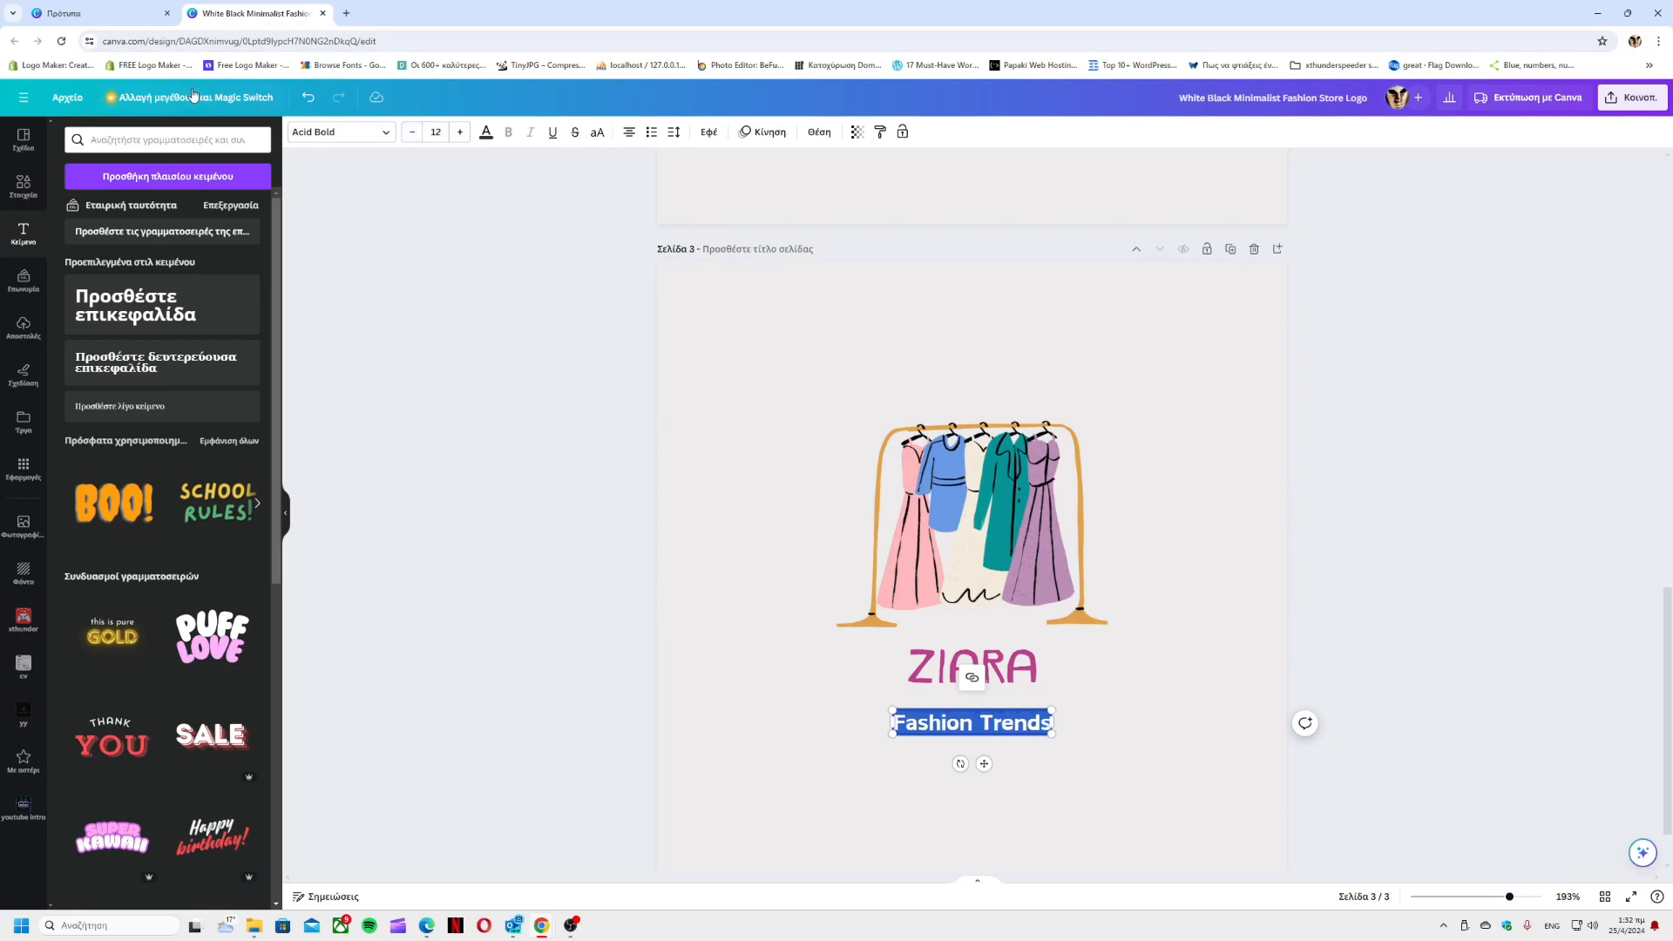
- Try the Ananias font on the "Fashion Trends" text
{"action": "left_click", "coordinate": [340, 131]}
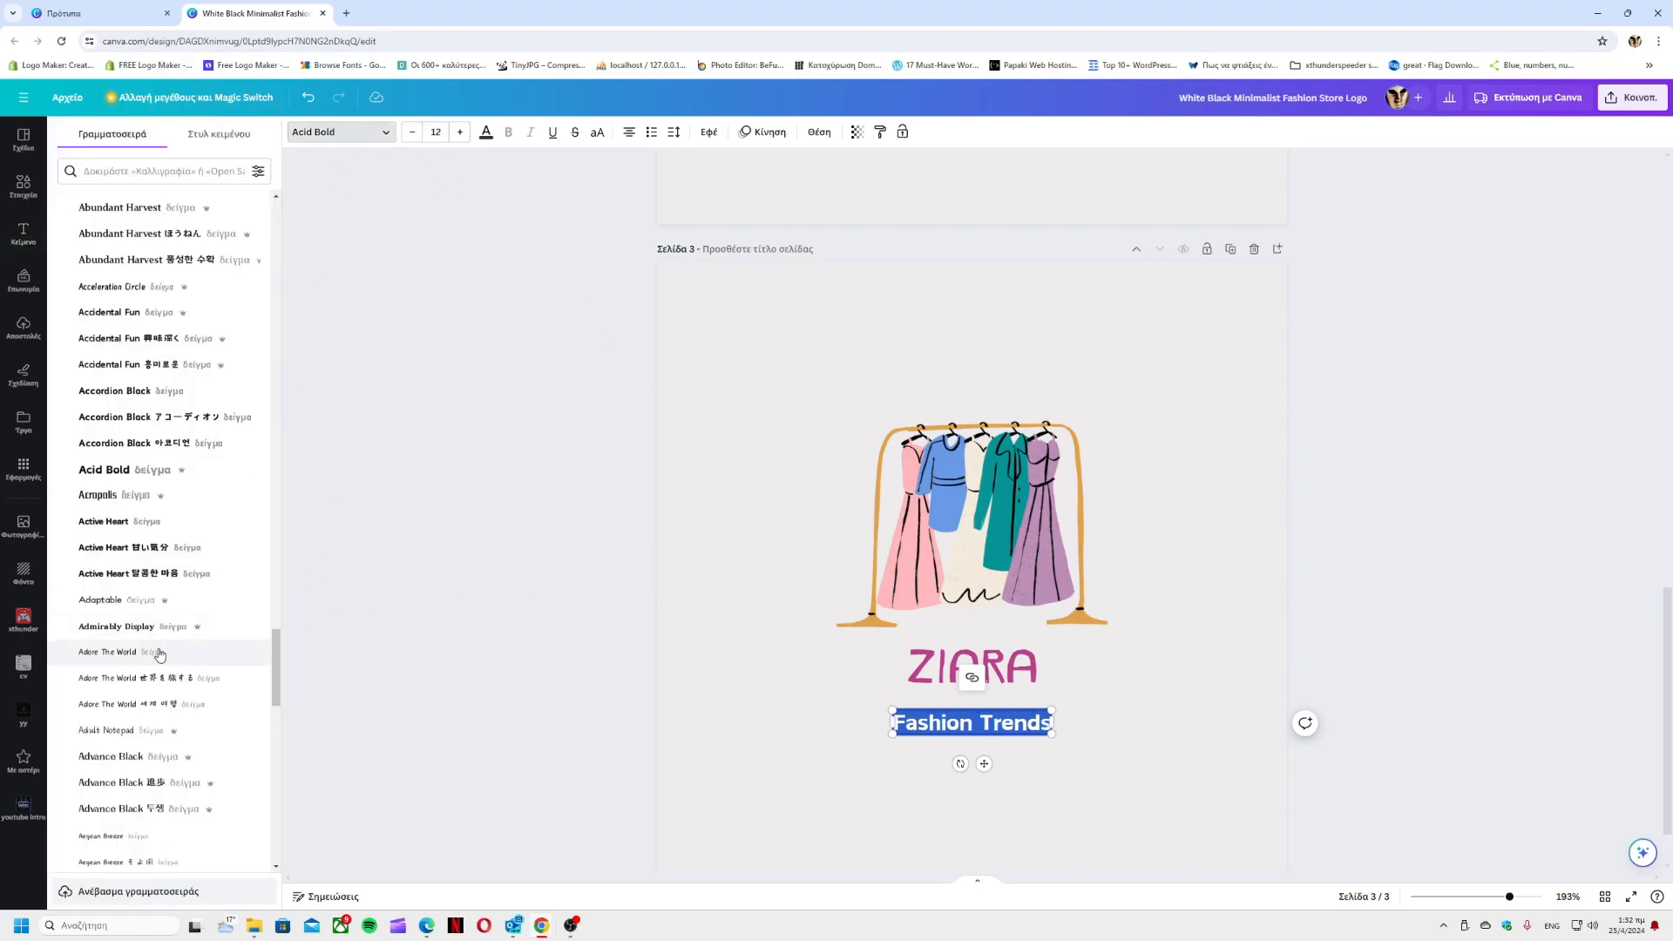
{"action": "scroll", "coordinate": [158, 654], "scroll_direction": "down", "scroll_amount": 4}
{"action": "scroll", "coordinate": [166, 660], "scroll_direction": "down", "scroll_amount": 2}
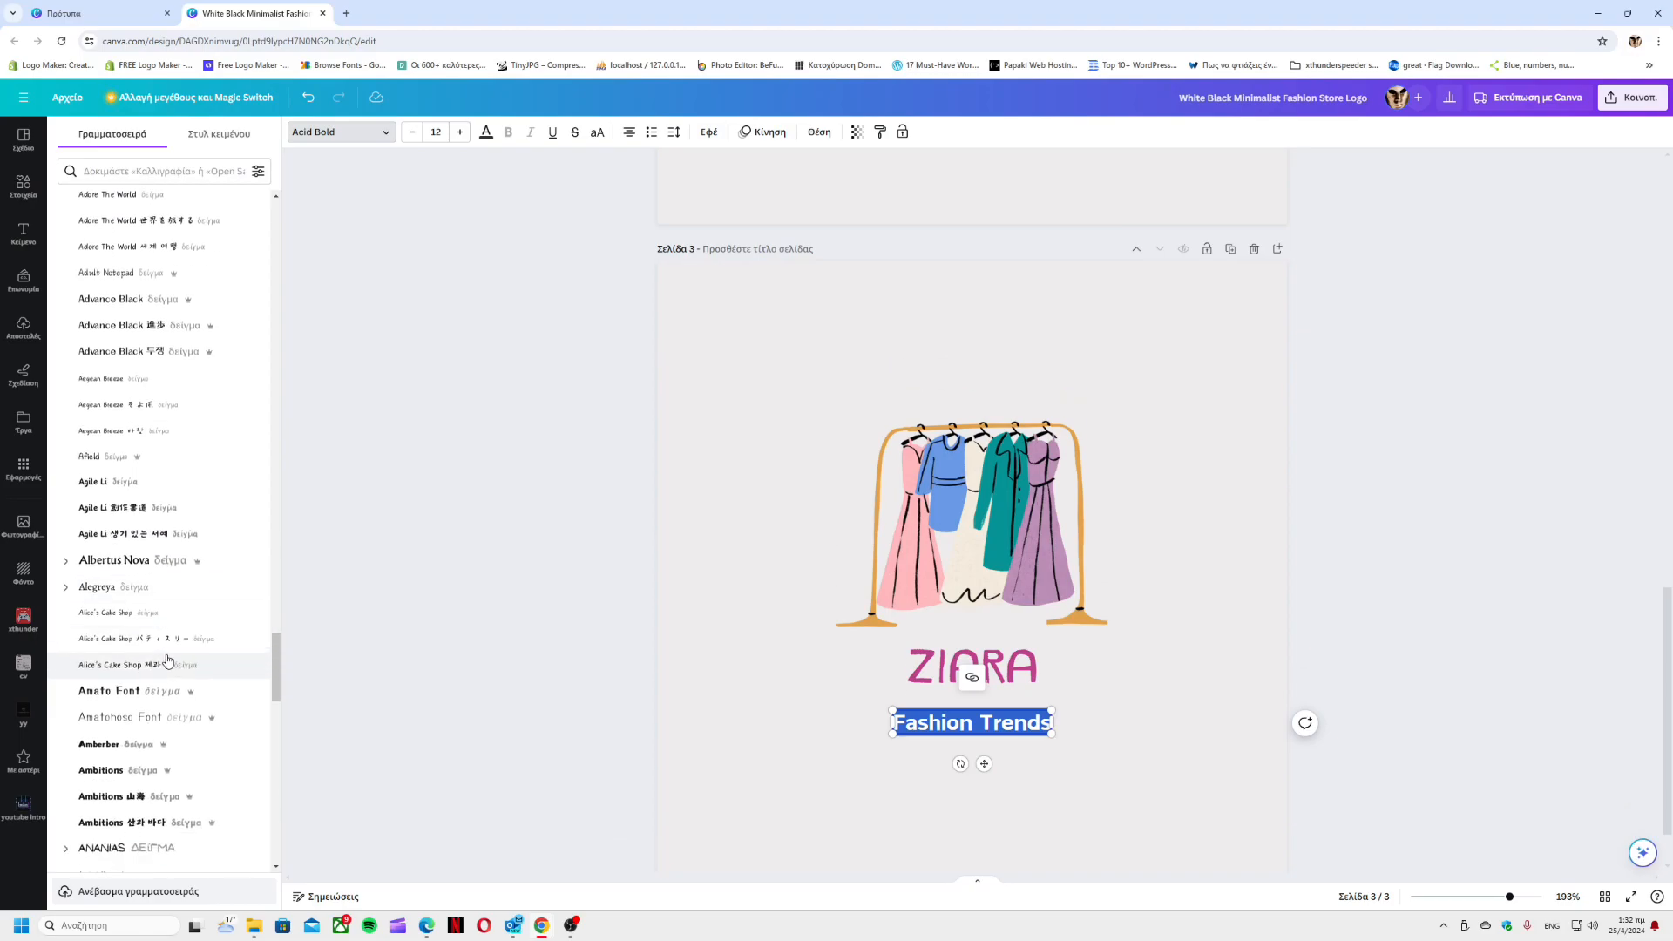
{"action": "scroll", "coordinate": [167, 660], "scroll_direction": "down", "scroll_amount": 3}
{"action": "left_click", "coordinate": [175, 657]}
{"action": "left_click", "coordinate": [1247, 710]}
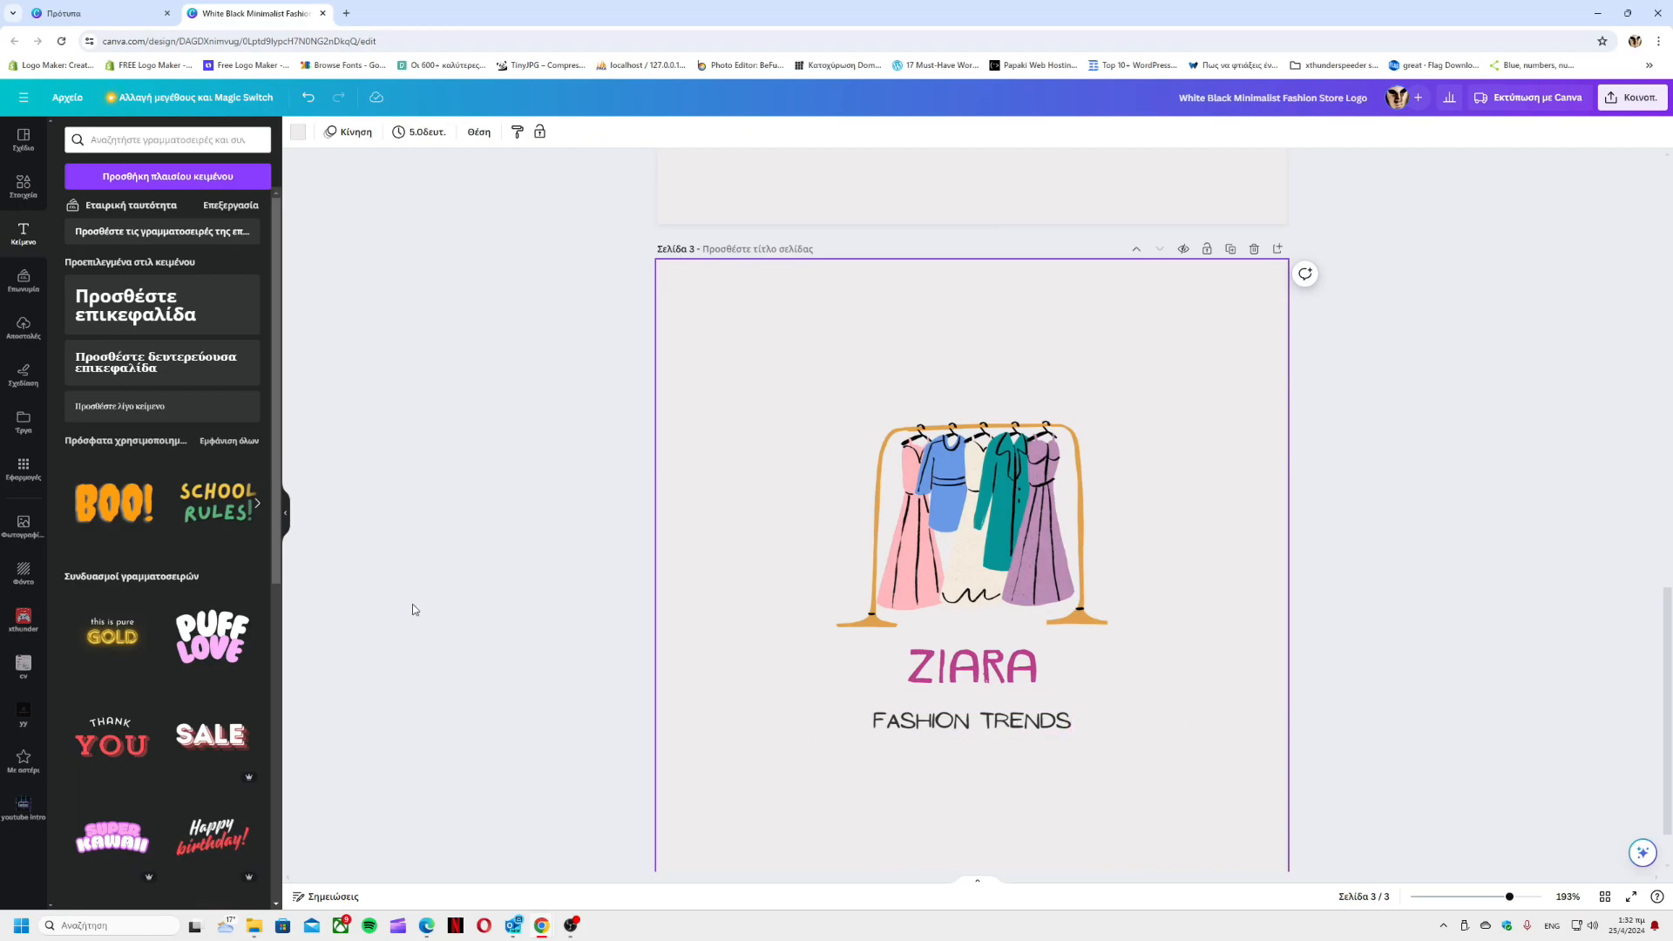
- Apply the Artful Black font to the "Fashion Trends" text below "ZIARA"
{"action": "double_click", "coordinate": [955, 724]}
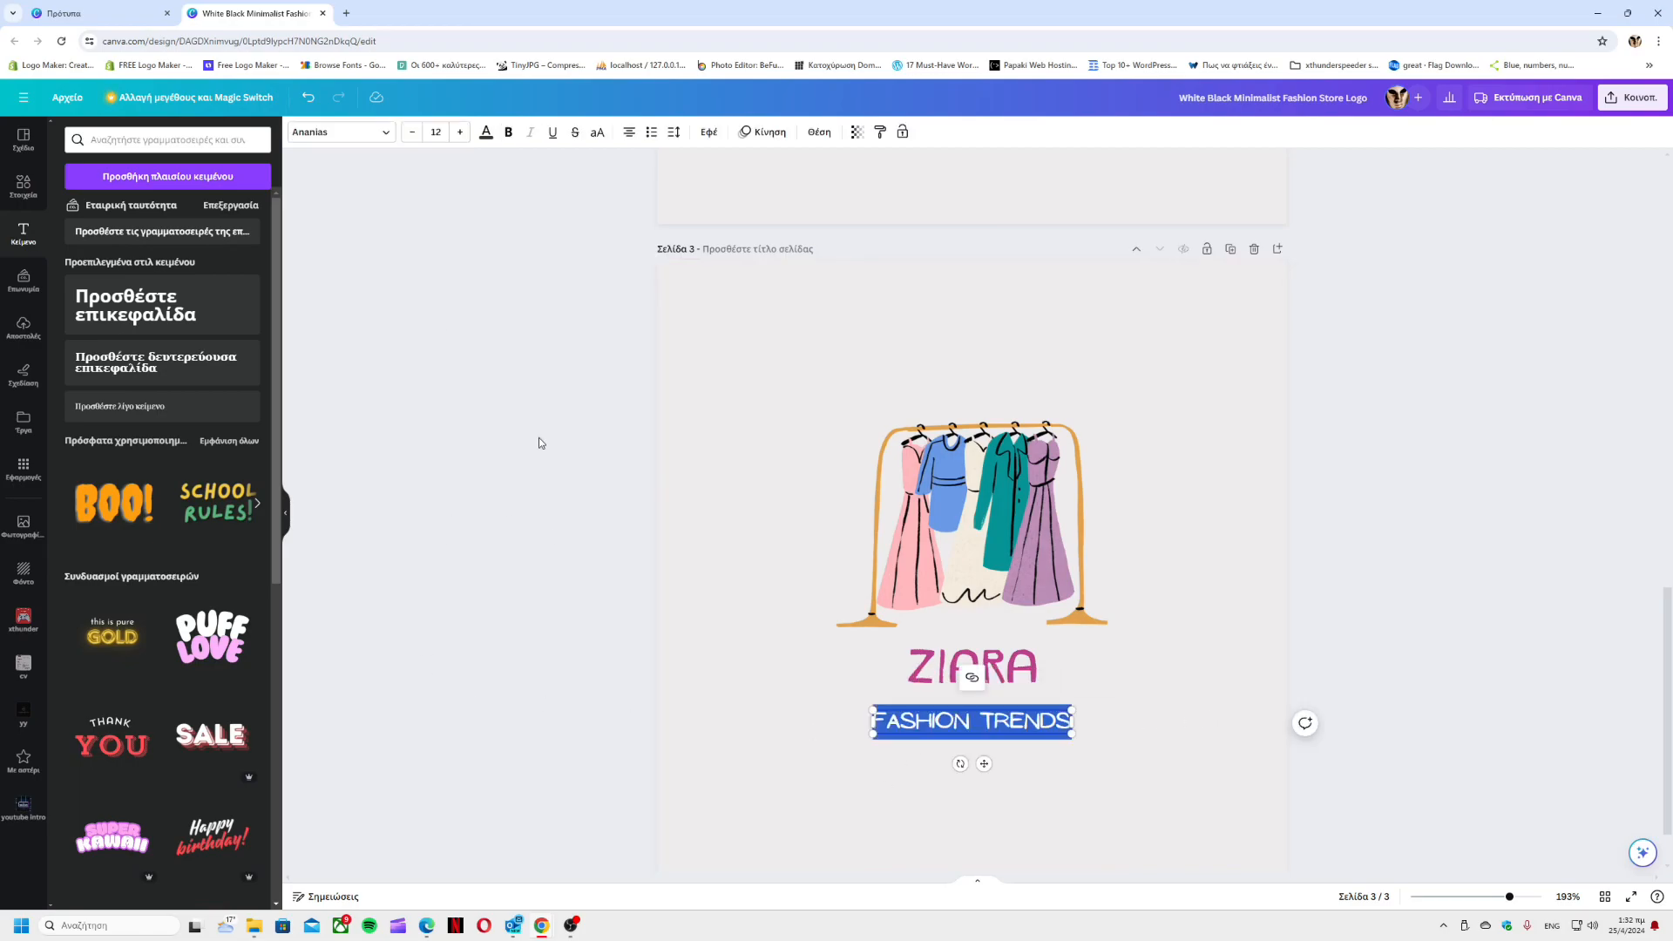
{"action": "left_click", "coordinate": [382, 137]}
{"action": "scroll", "coordinate": [217, 649], "scroll_direction": "down", "scroll_amount": 3}
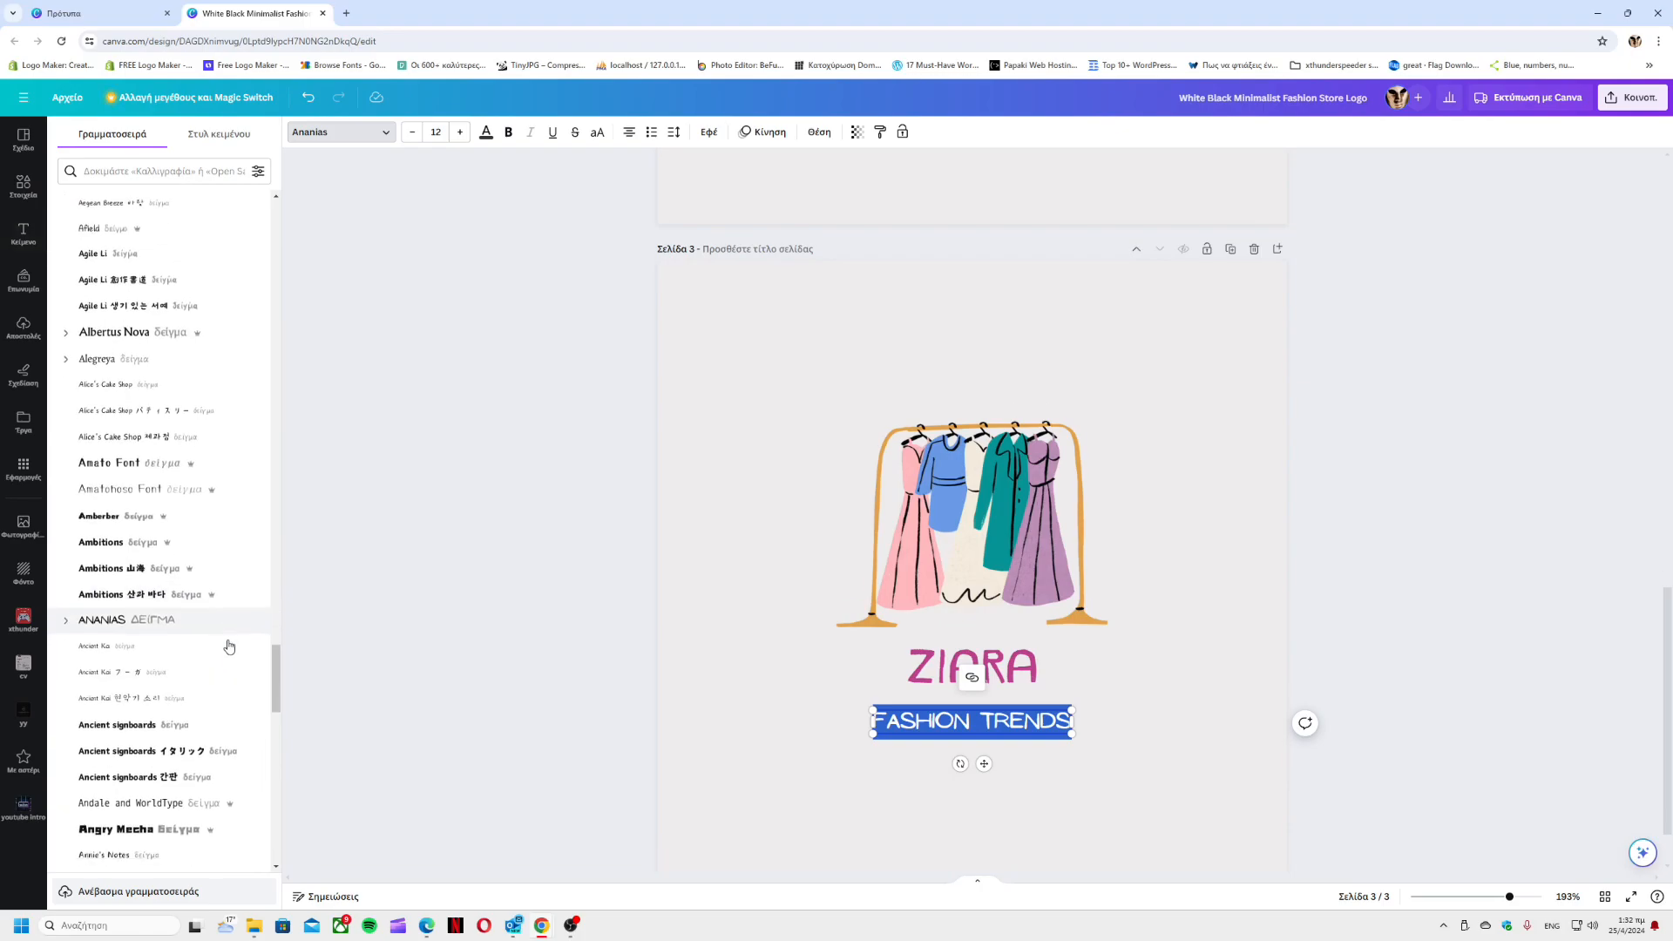
{"action": "scroll", "coordinate": [228, 645], "scroll_direction": "down", "scroll_amount": 2}
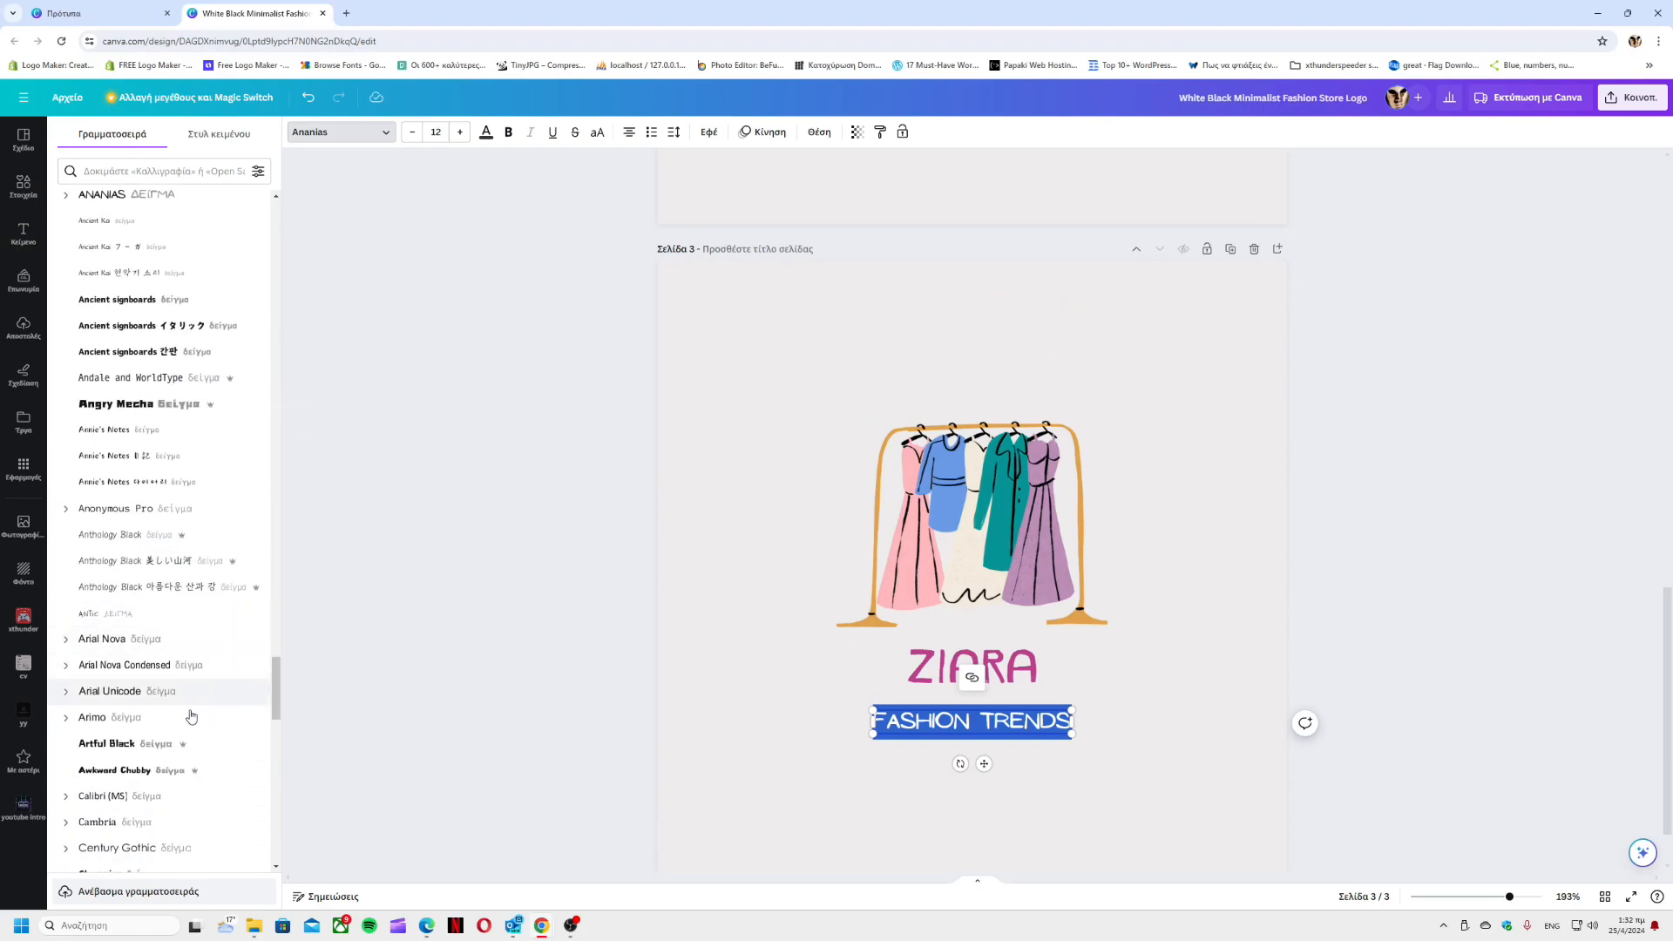
{"action": "left_click", "coordinate": [149, 743]}
{"action": "left_click", "coordinate": [1112, 693]}
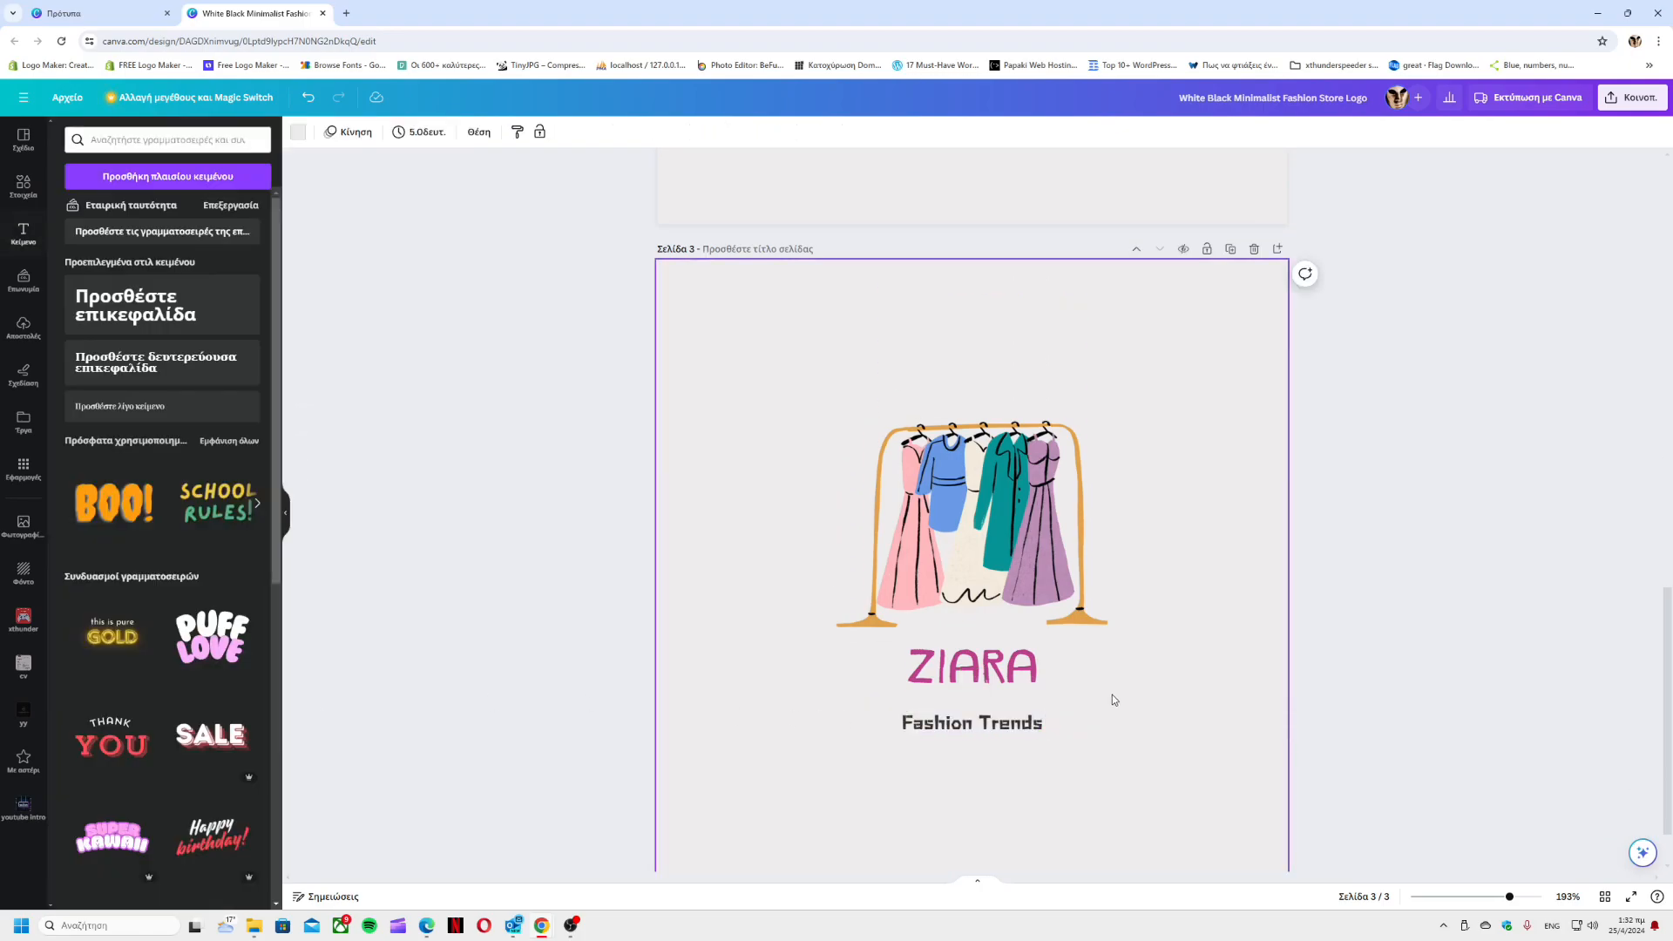
- Set the "Fashion Trends" font size to 13 and nudge the text slightly up towards "ZIARA", keeping it centred
{"action": "left_click", "coordinate": [1007, 736]}
{"action": "double_click", "coordinate": [1003, 721]}
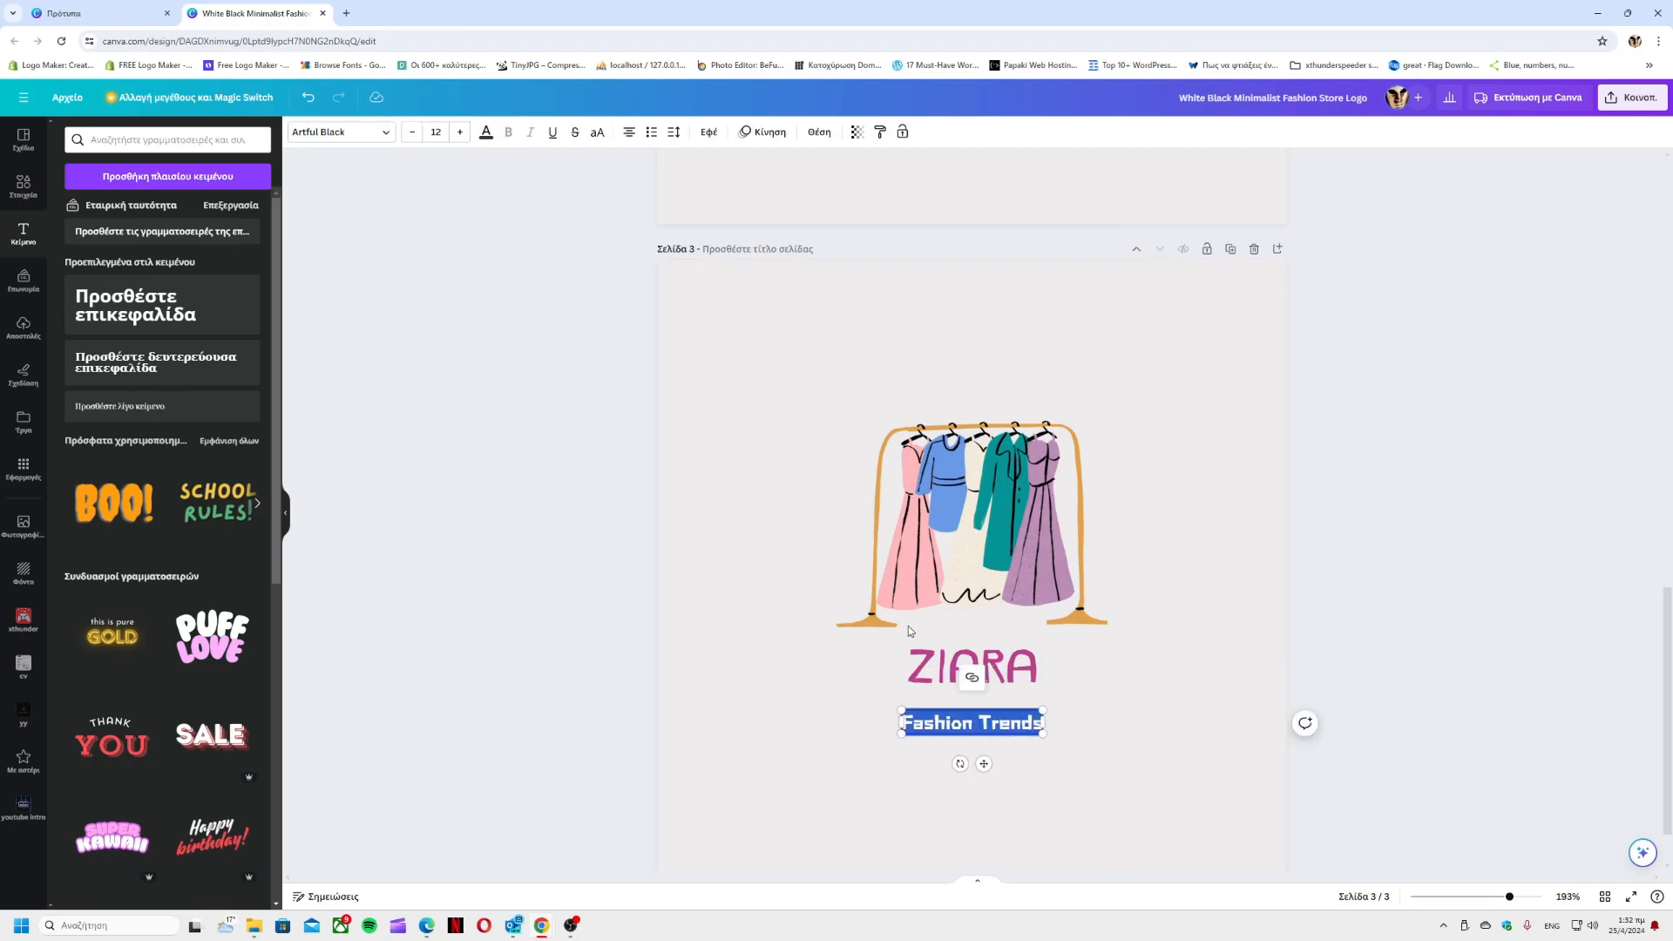
{"action": "left_click", "coordinate": [462, 132]}
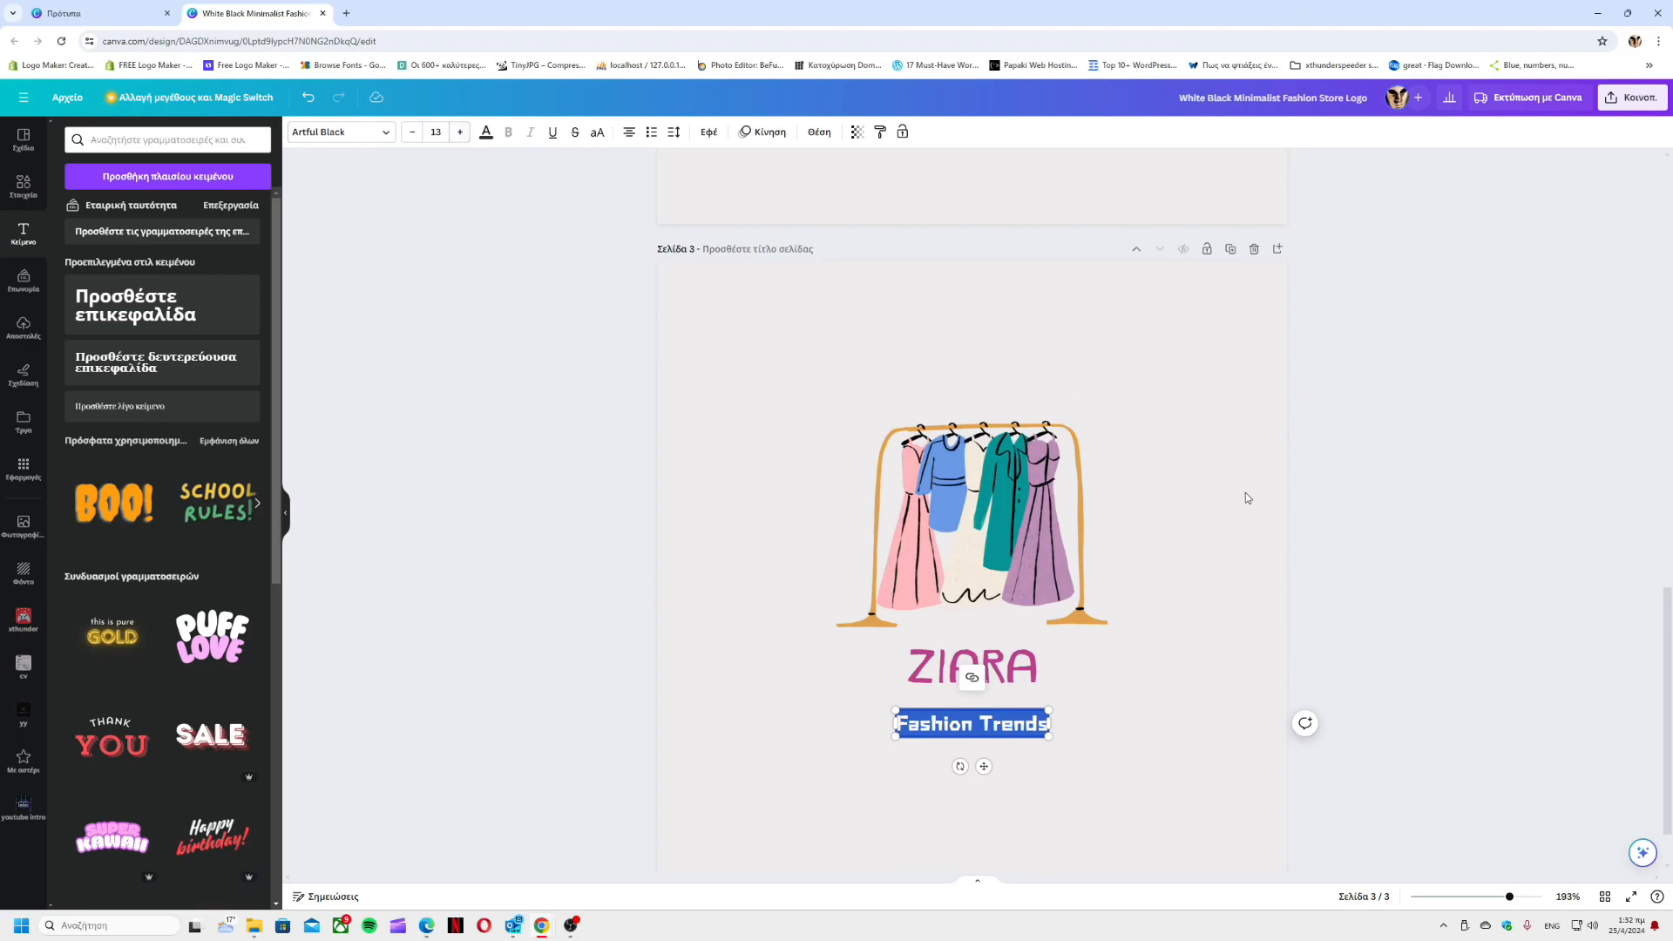
{"action": "left_click", "coordinate": [1015, 745]}
{"action": "left_click_drag", "start_coordinate": [977, 729], "coordinate": [971, 724]}
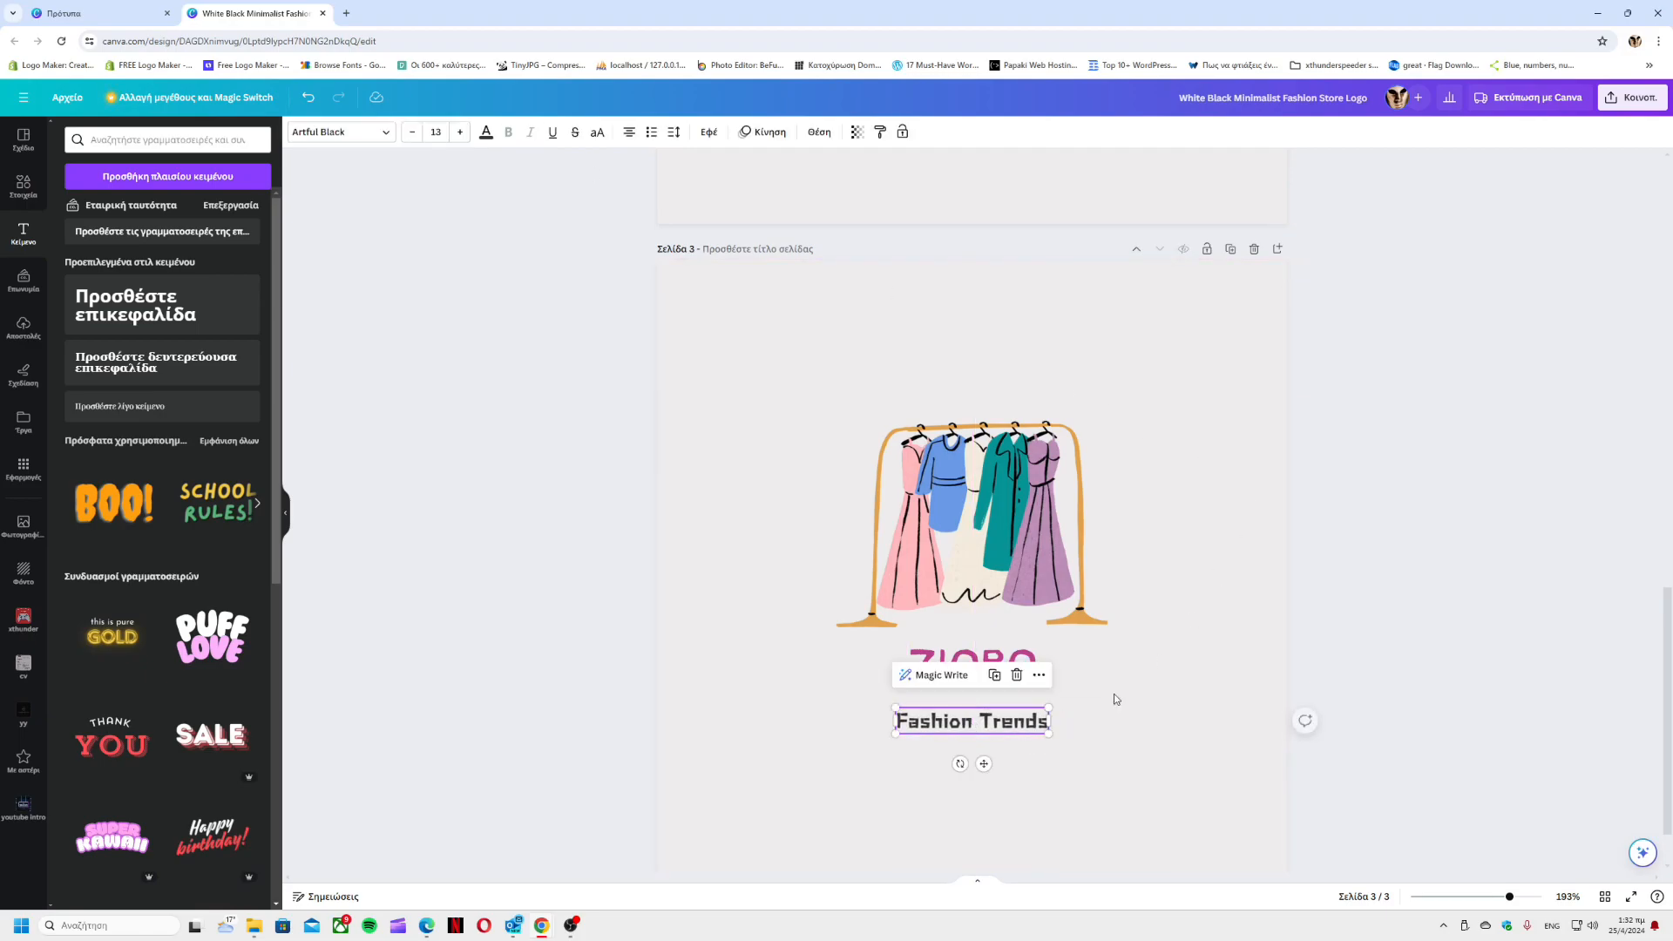
- Change the background of page 3 to the document's light pink #ffcfef
{"action": "left_click", "coordinate": [1168, 716]}
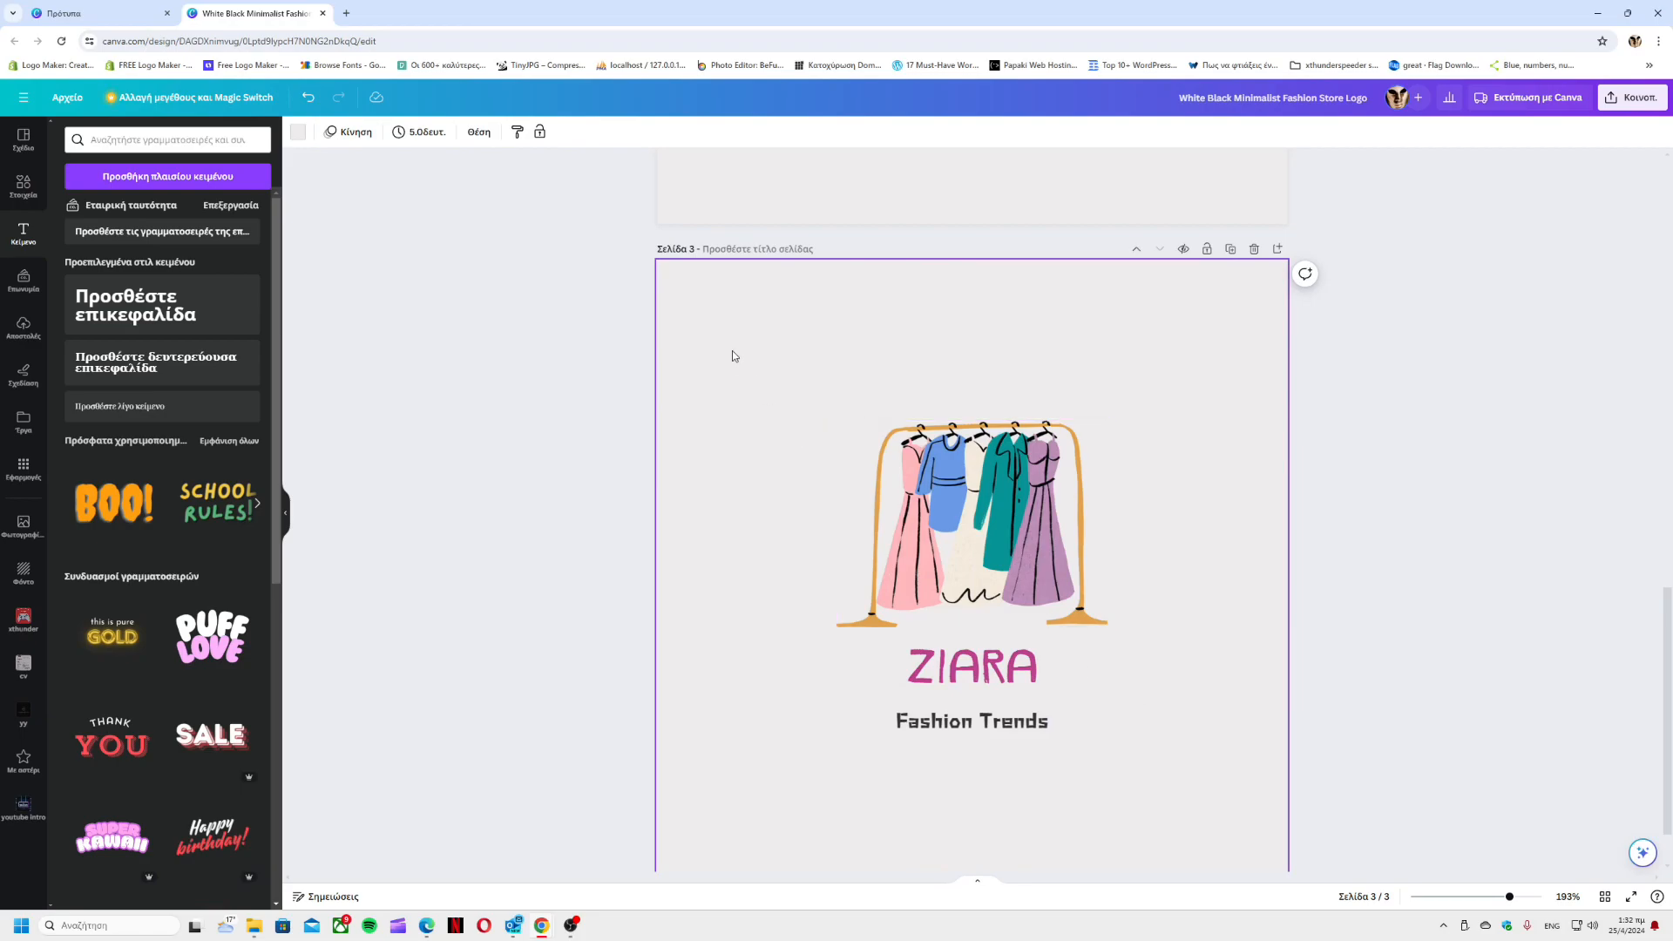
{"action": "left_click", "coordinate": [298, 132]}
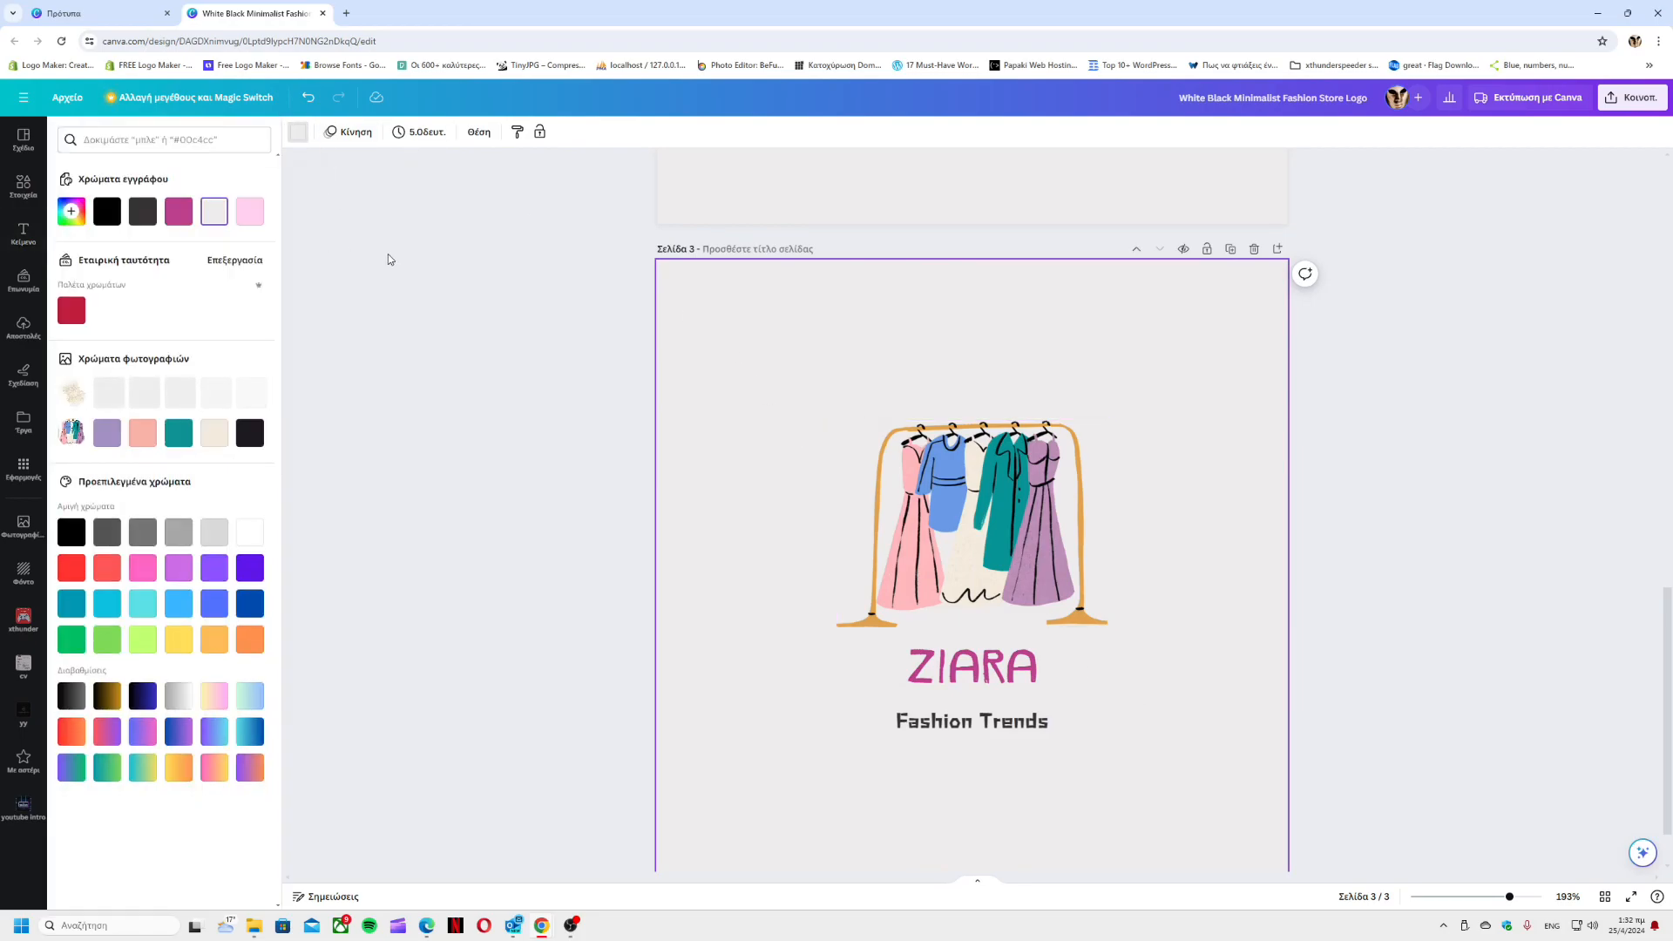
{"action": "left_click", "coordinate": [249, 213]}
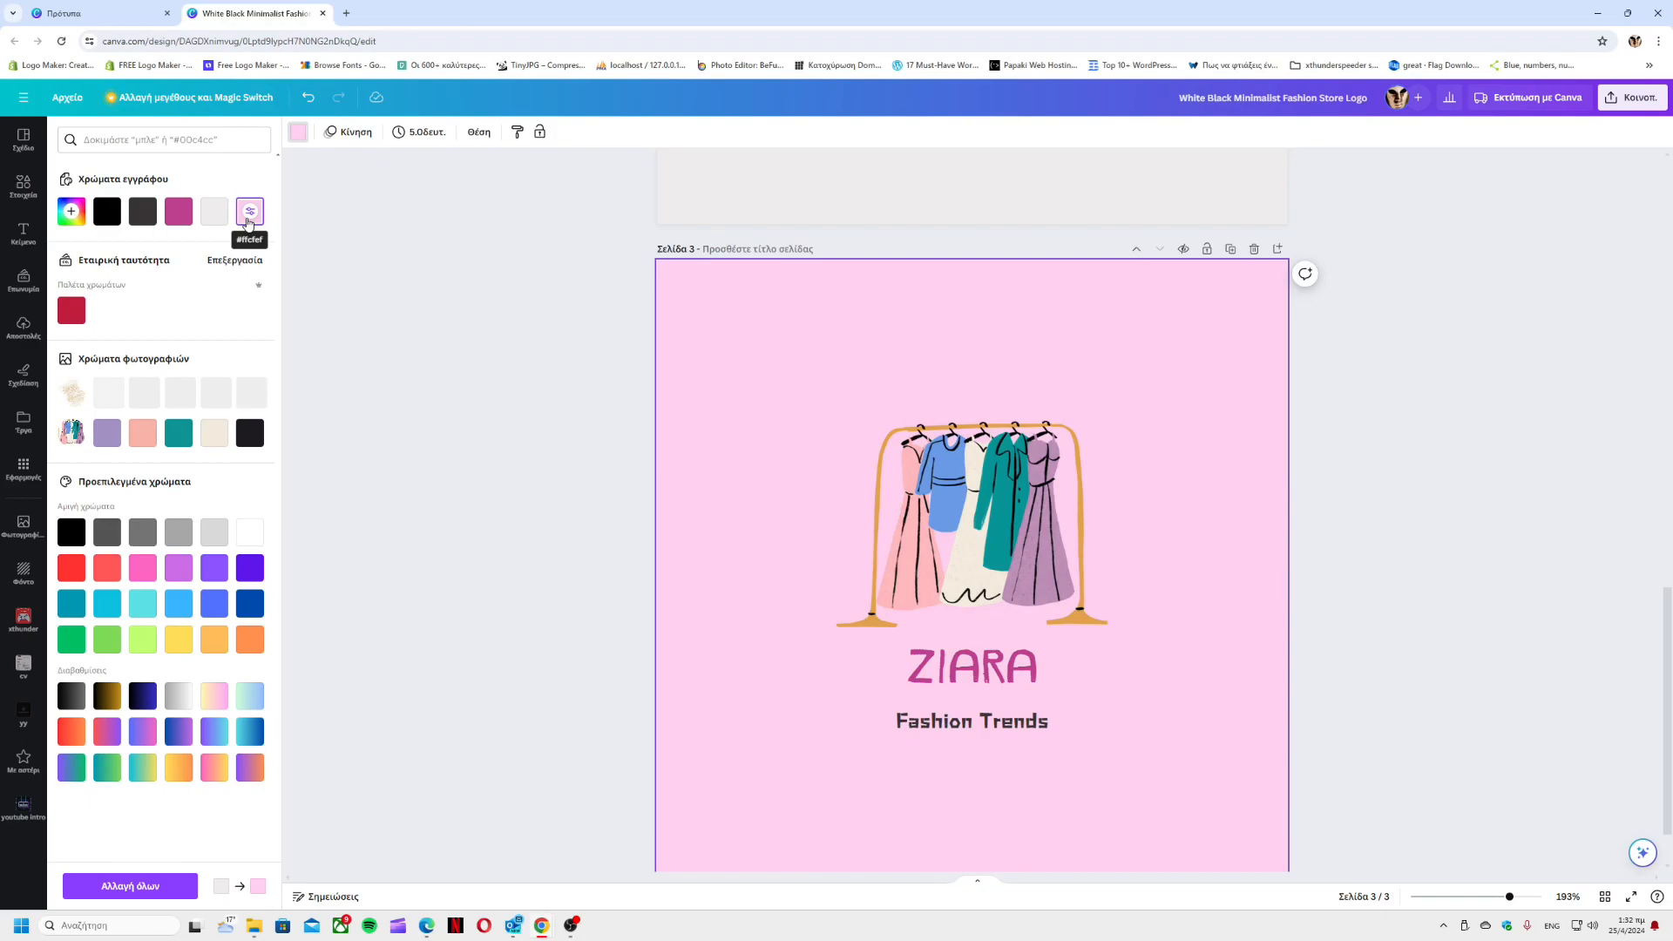
- Mute the page 3 background to a greyish pink, #E1CFDB, using a custom solid colour
{"action": "left_click", "coordinate": [249, 218]}
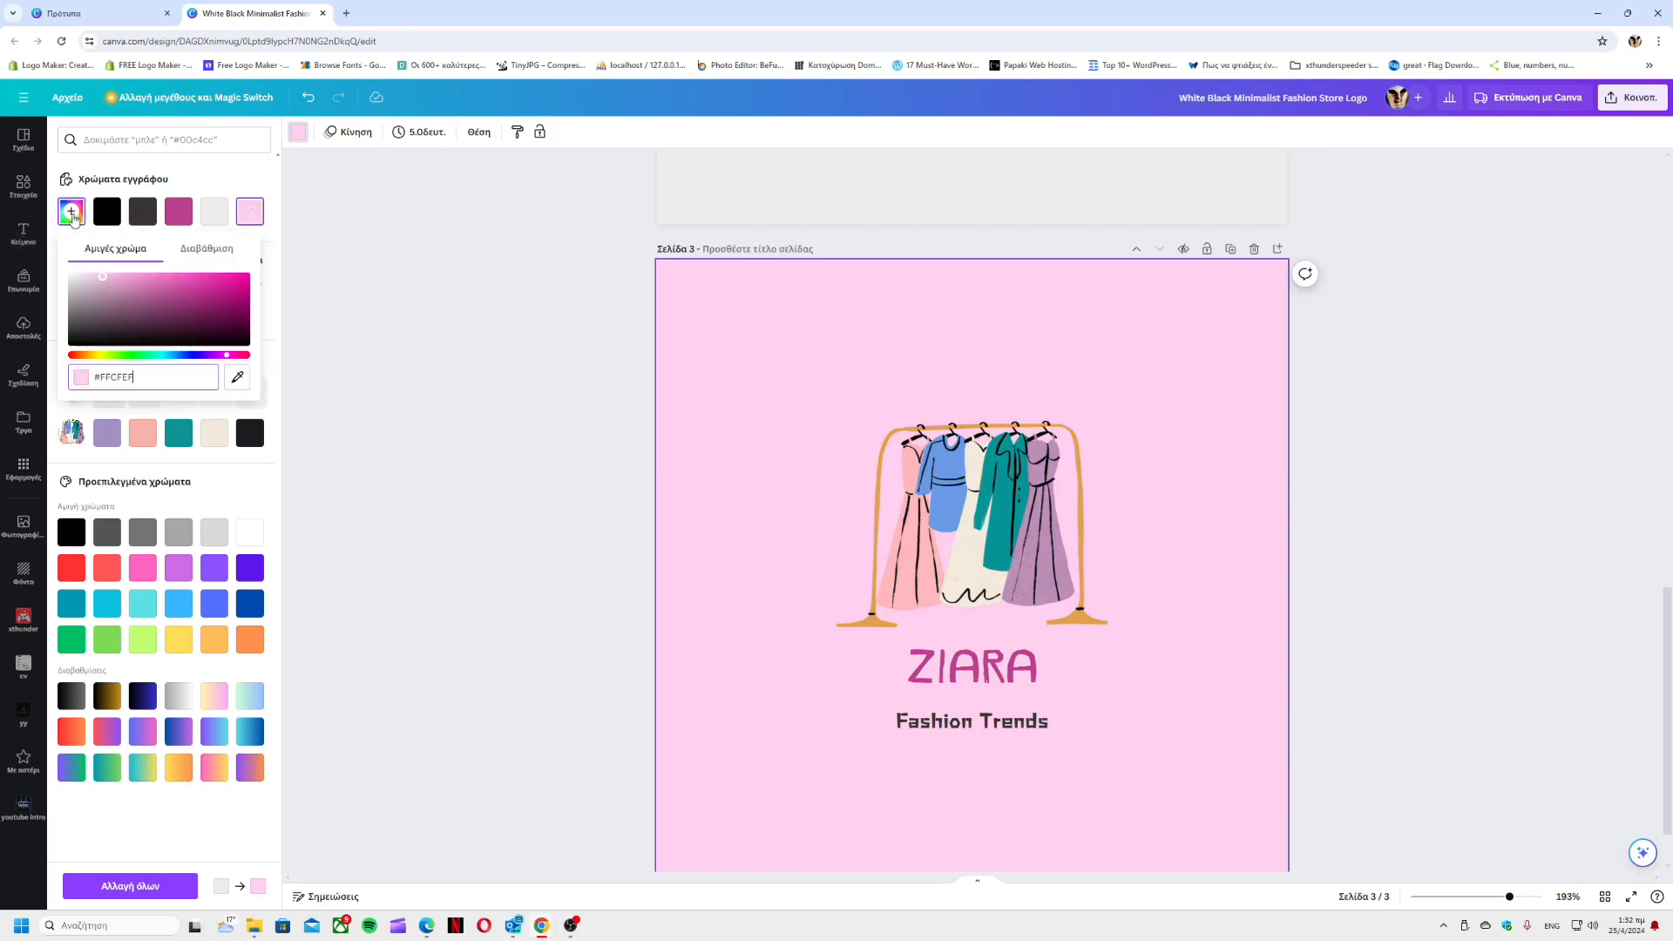
{"action": "left_click_drag", "start_coordinate": [103, 281], "coordinate": [83, 281]}
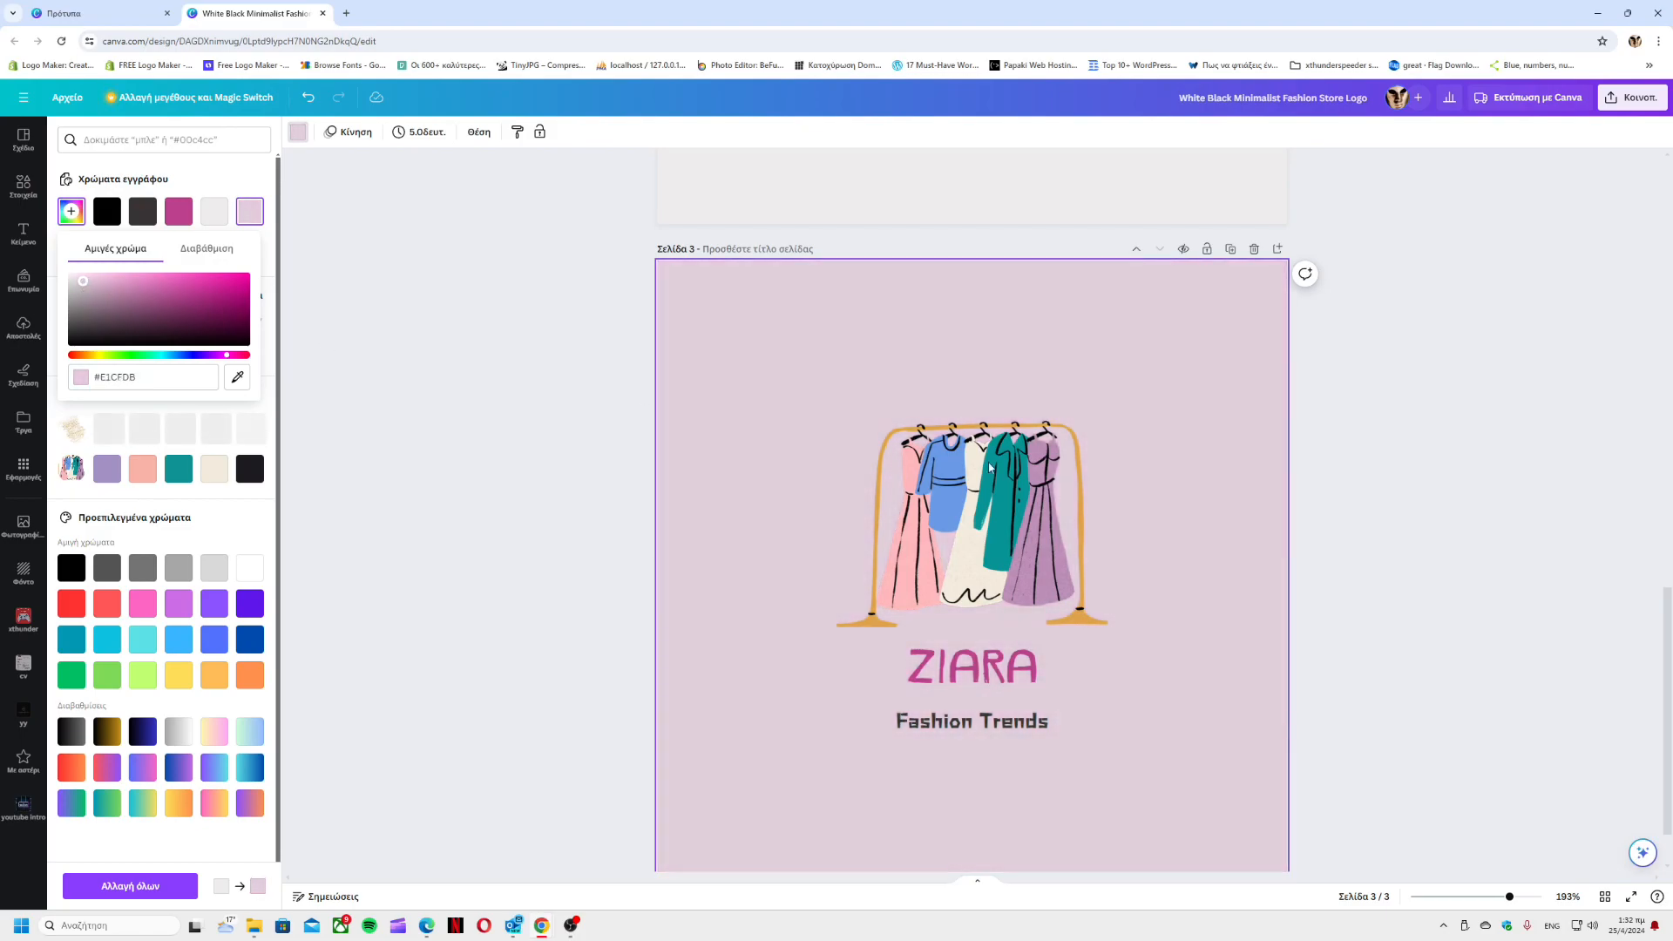
{"action": "left_click", "coordinate": [1222, 502]}
{"action": "scroll", "coordinate": [1574, 525], "scroll_direction": "down", "scroll_amount": 2}
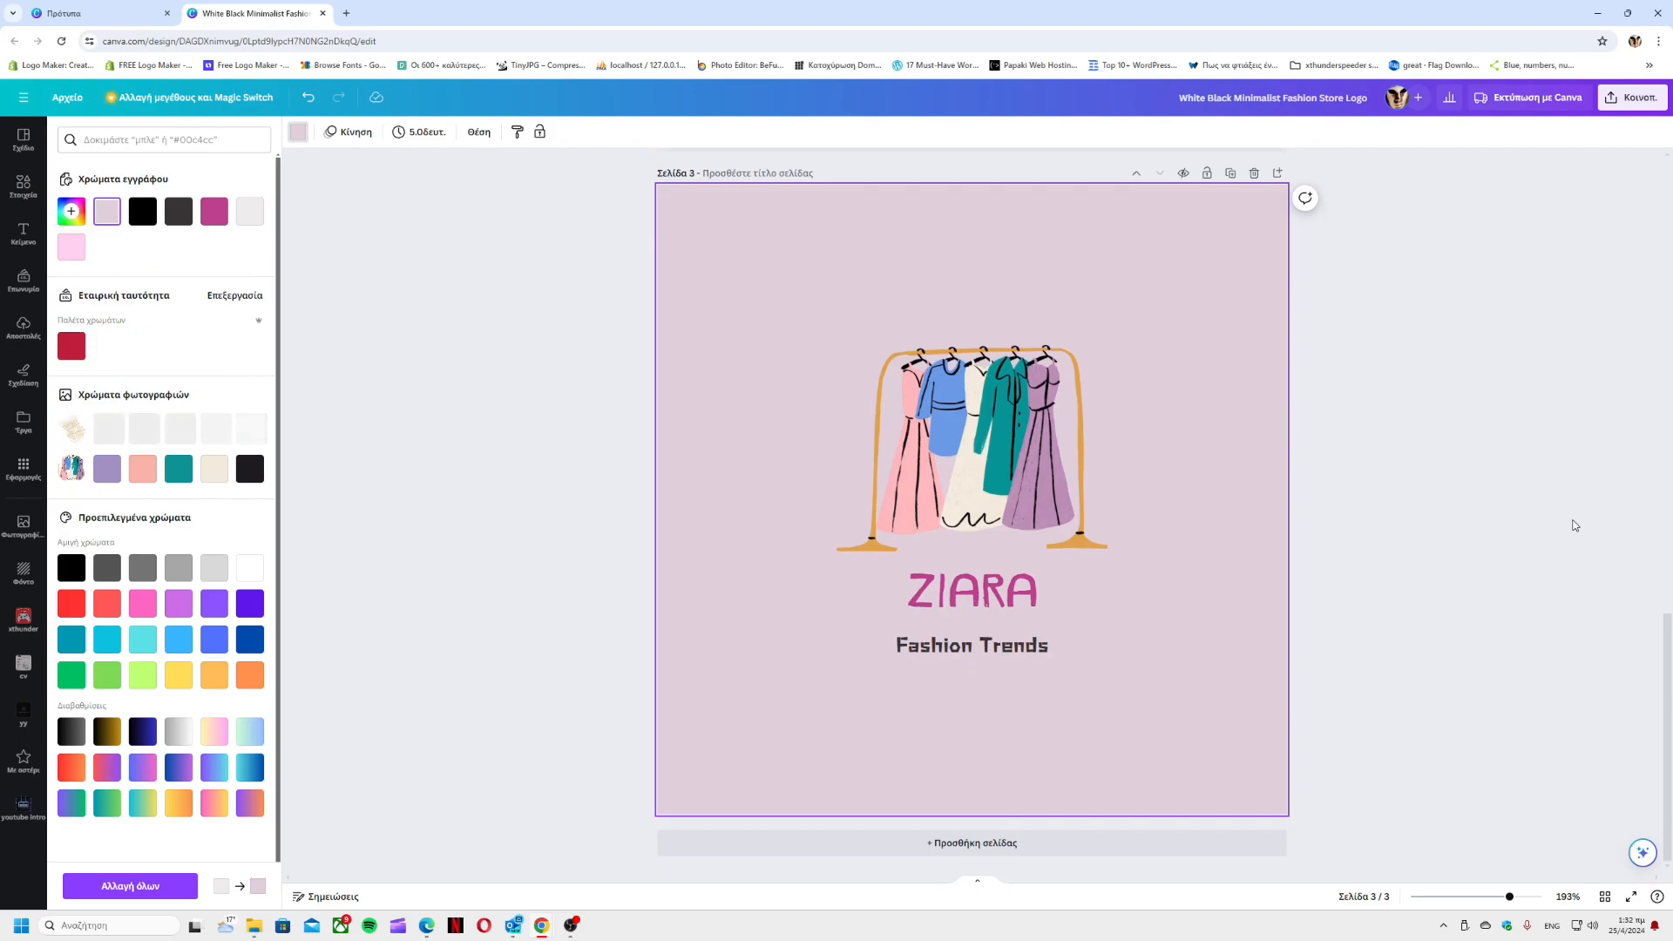
- Add a new blank page 4 after the dress-rack logo, and look back over the earlier logo pages
{"action": "scroll", "coordinate": [1138, 469], "scroll_direction": "up", "scroll_amount": 2}
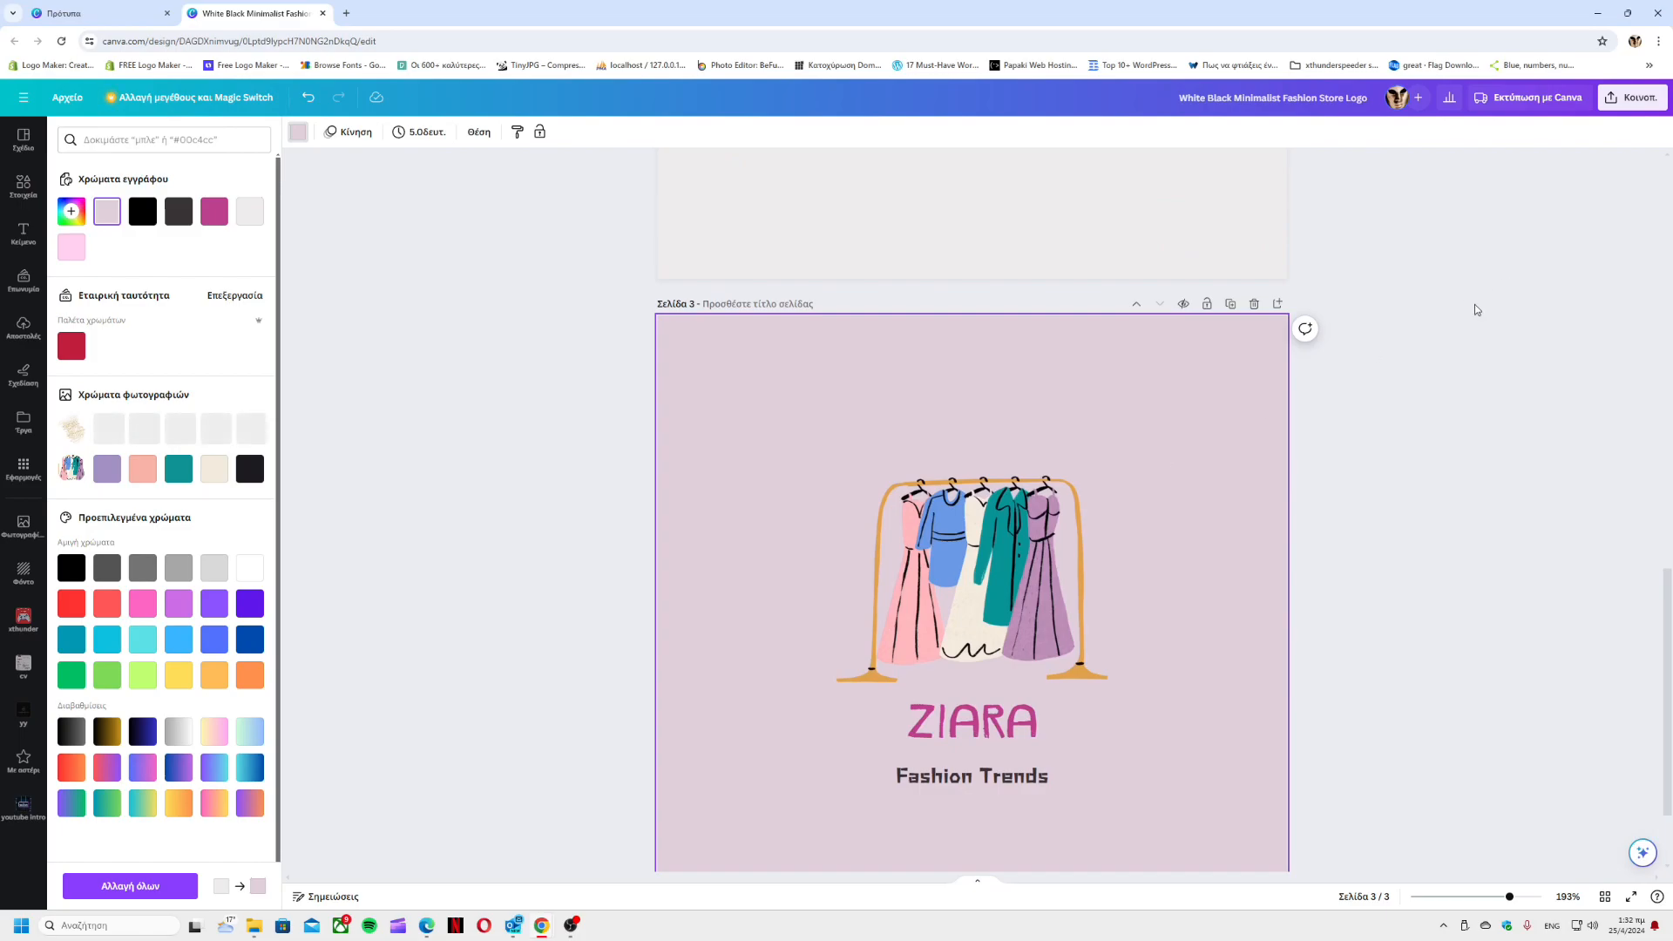
{"action": "scroll", "coordinate": [1228, 558], "scroll_direction": "down", "scroll_amount": 2}
{"action": "left_click", "coordinate": [973, 847]}
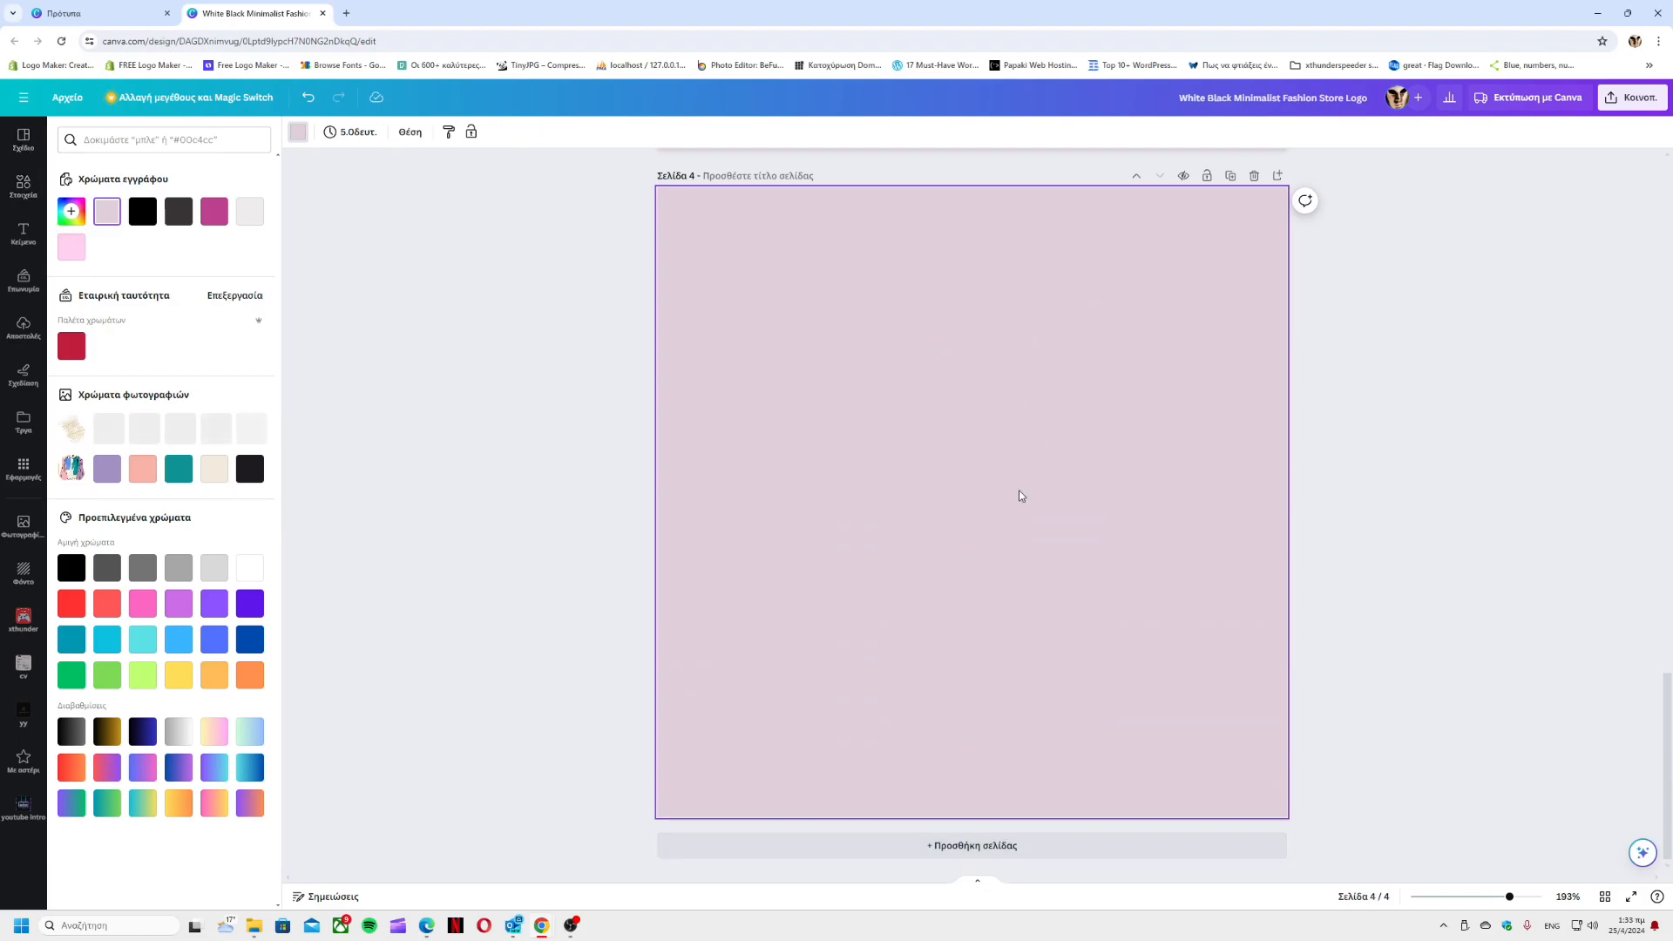
{"action": "scroll", "coordinate": [1015, 530], "scroll_direction": "up", "scroll_amount": 5}
{"action": "scroll", "coordinate": [1015, 531], "scroll_direction": "up", "scroll_amount": 10}
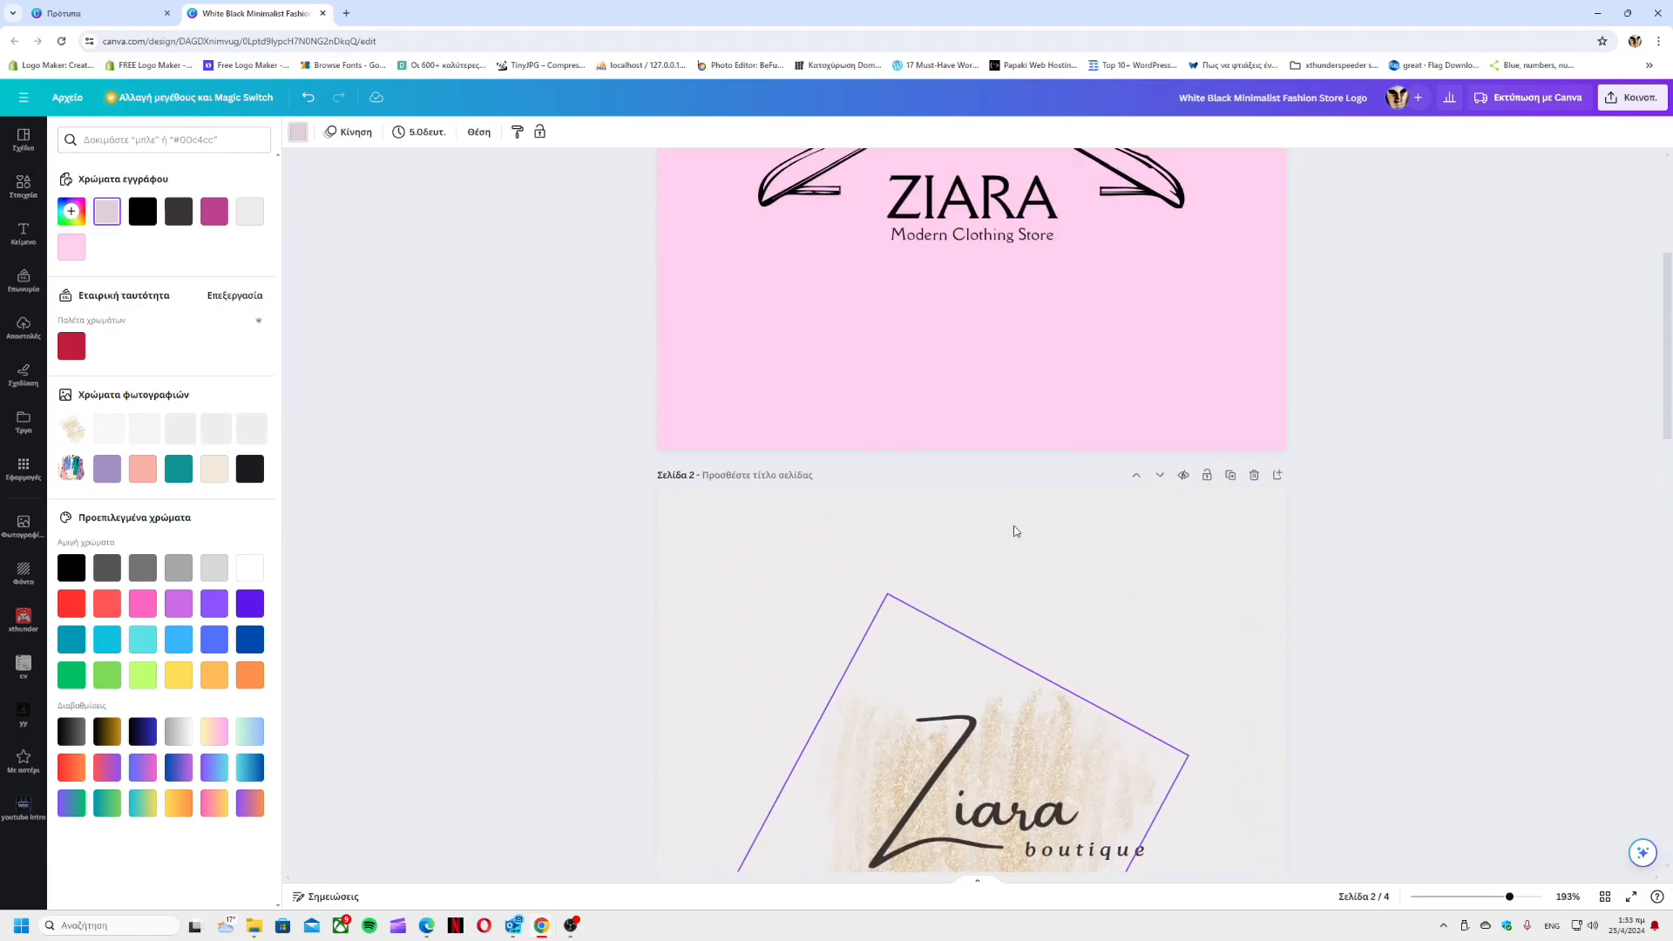
- Review the logo designs on pages 2 and 3 and go to the blank page 4
{"action": "scroll", "coordinate": [1015, 531], "scroll_direction": "down", "scroll_amount": 10}
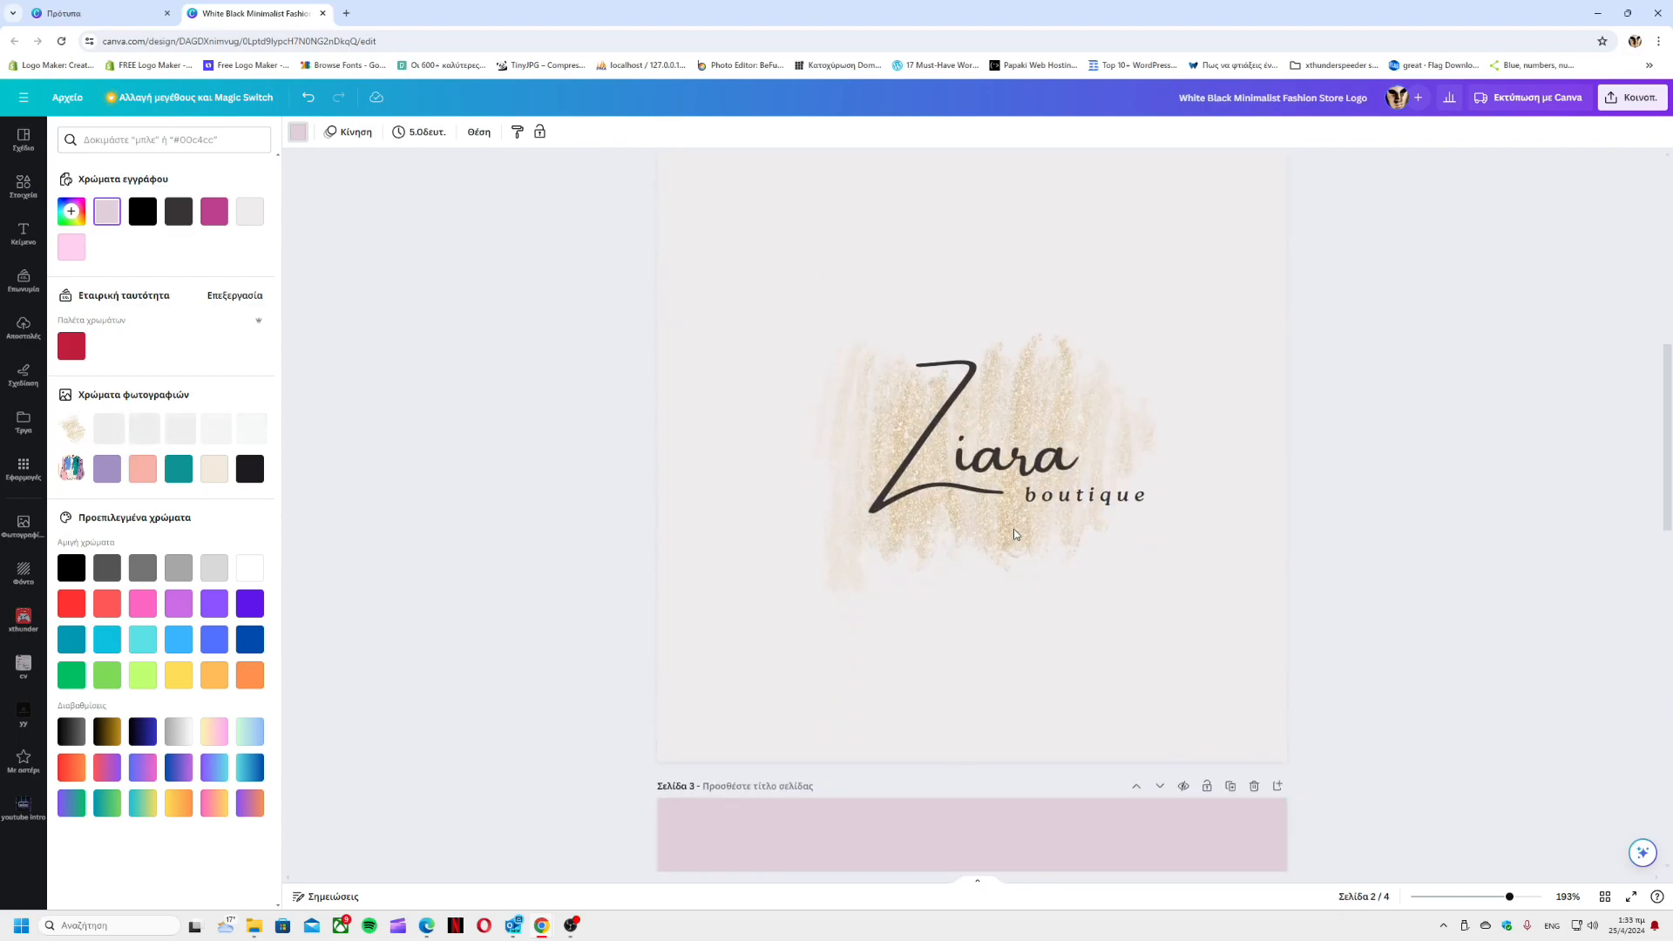
{"action": "scroll", "coordinate": [1013, 532], "scroll_direction": "down", "scroll_amount": 5}
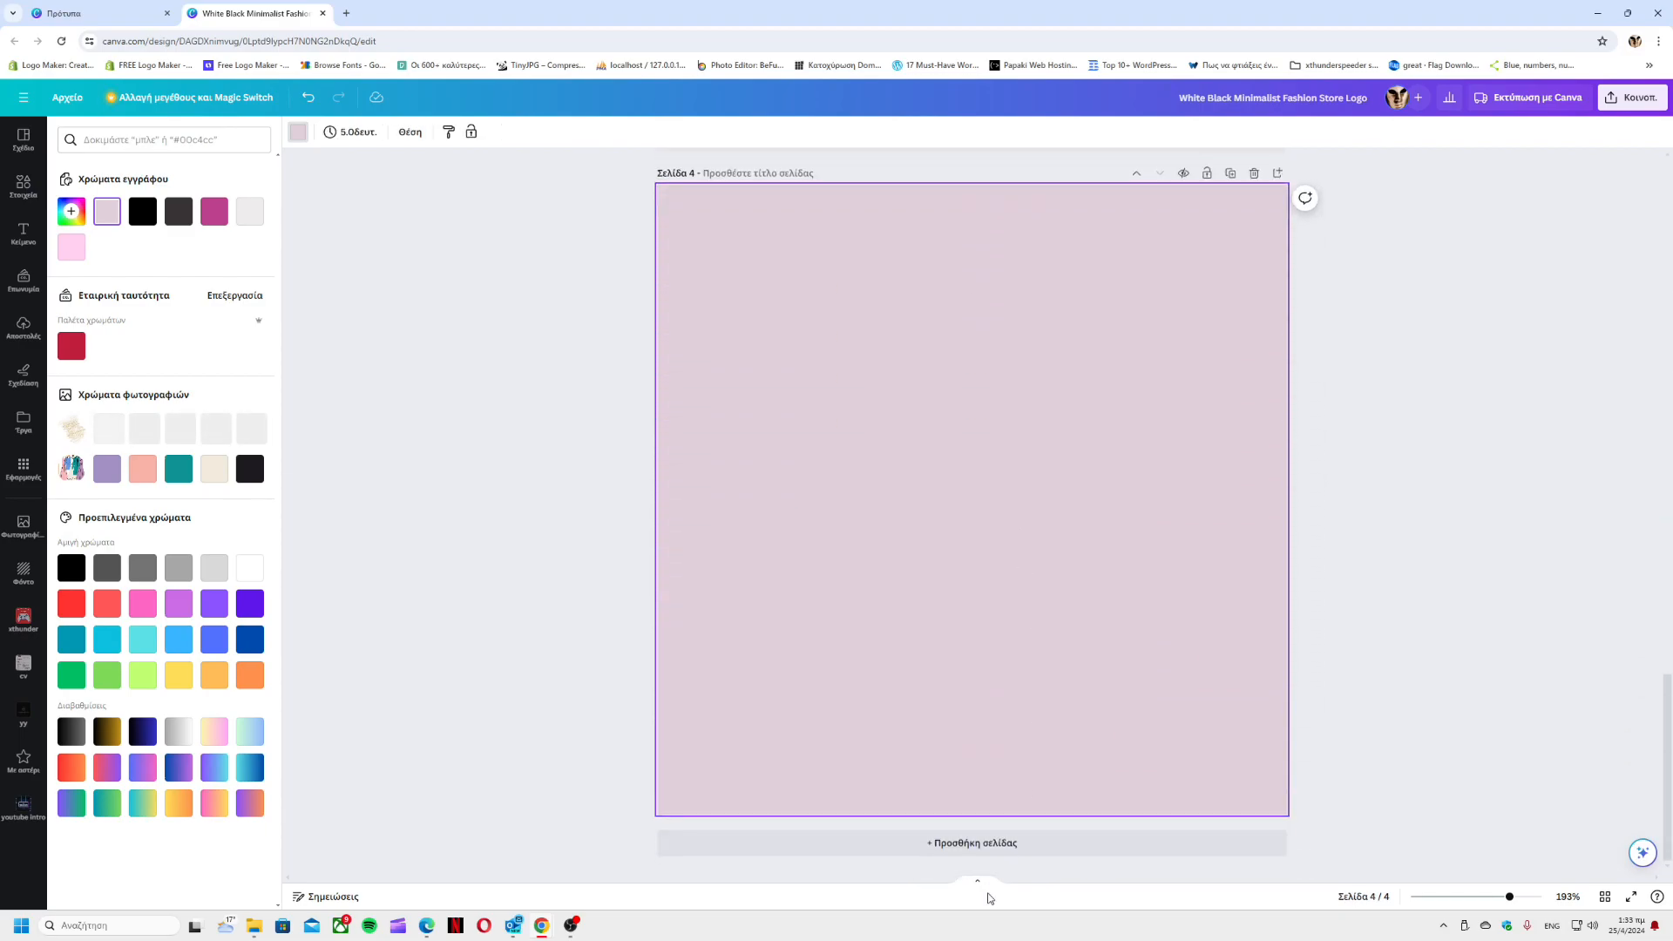
{"action": "scroll", "coordinate": [1090, 415], "scroll_direction": "up", "scroll_amount": 1}
{"action": "scroll", "coordinate": [1089, 416], "scroll_direction": "up", "scroll_amount": 6}
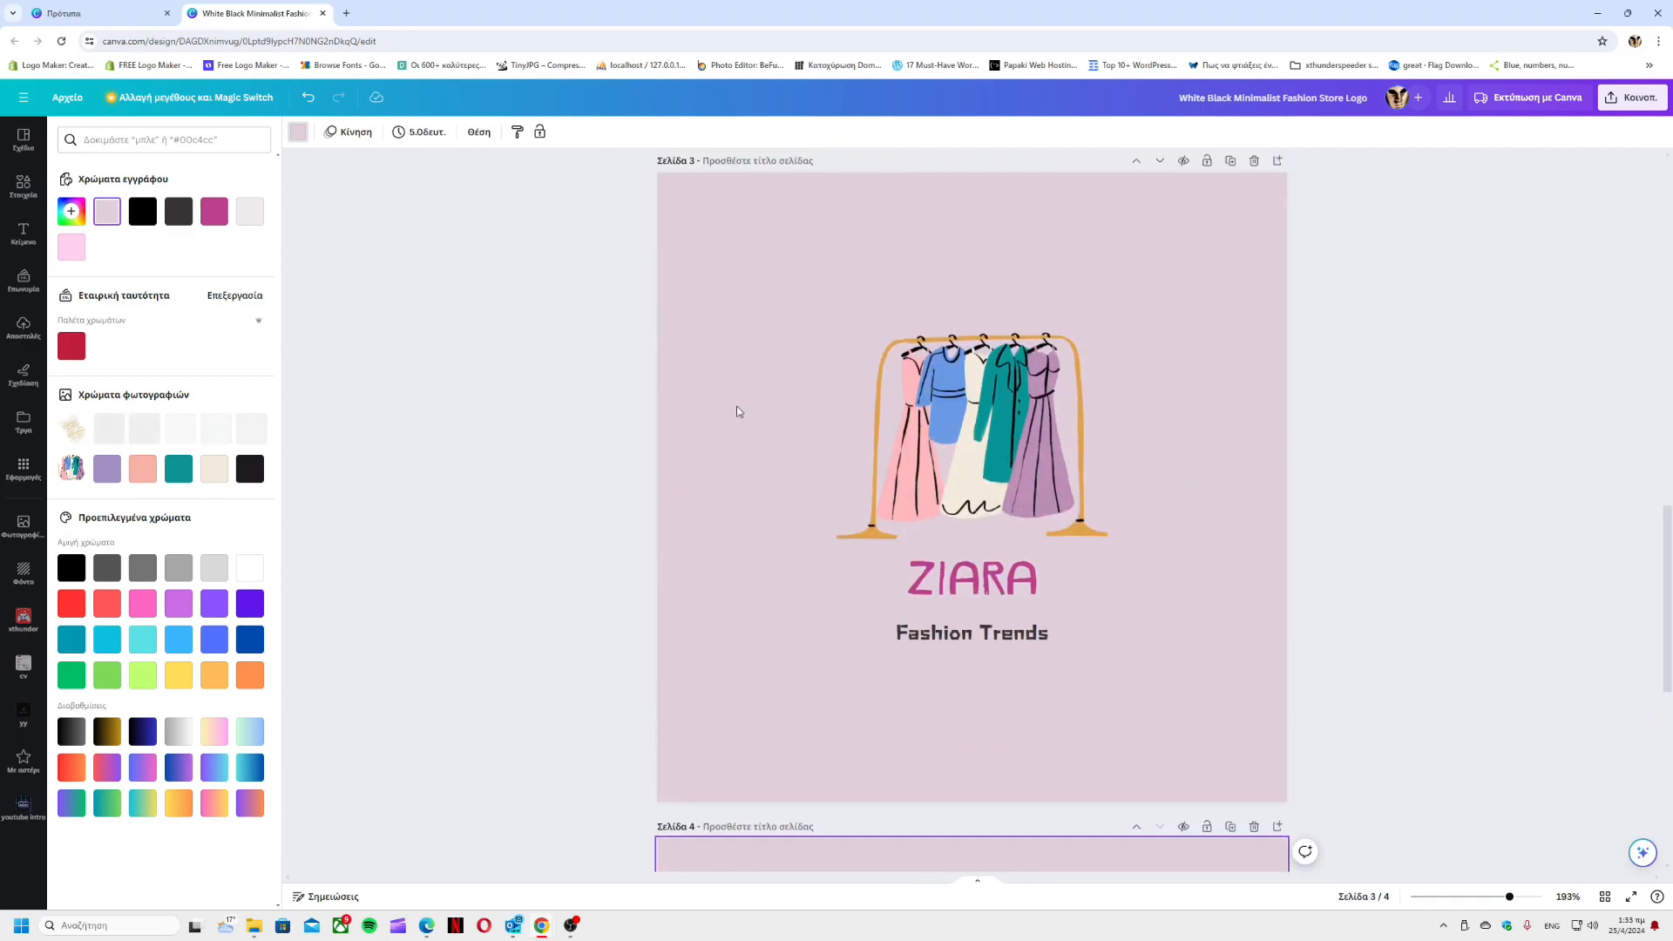
{"action": "scroll", "coordinate": [892, 593], "scroll_direction": "down", "scroll_amount": 5}
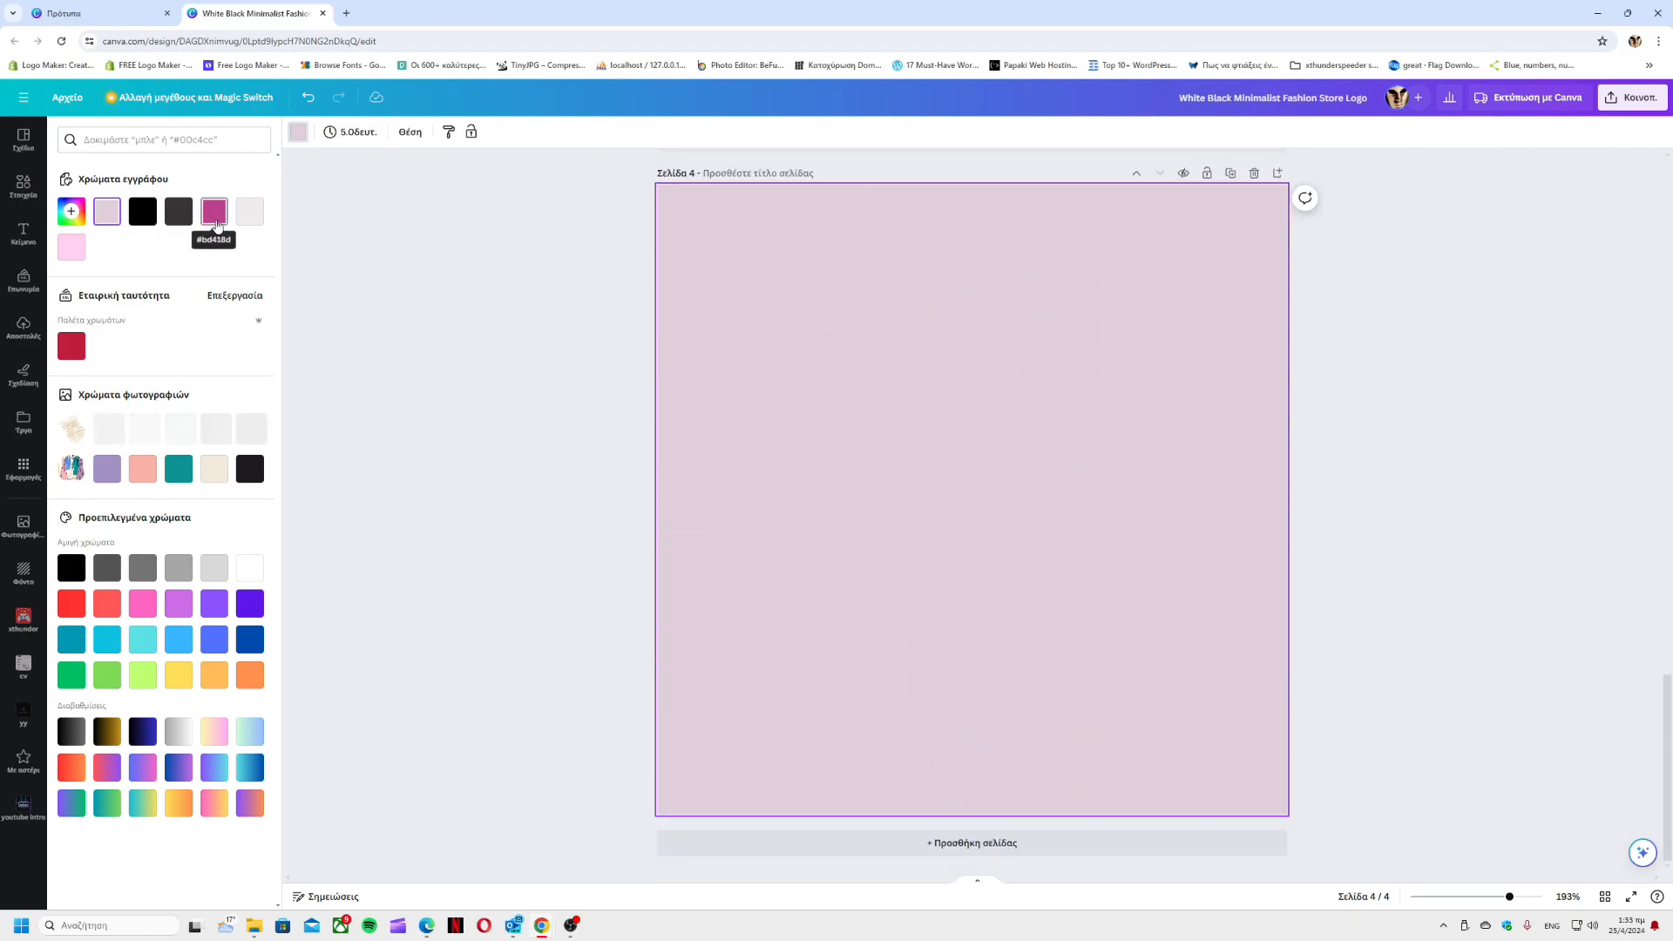
- Browse the graphic elements found for "fashion" and examine the available clothing illustrations
{"action": "left_click", "coordinate": [24, 234]}
{"action": "left_click", "coordinate": [23, 186]}
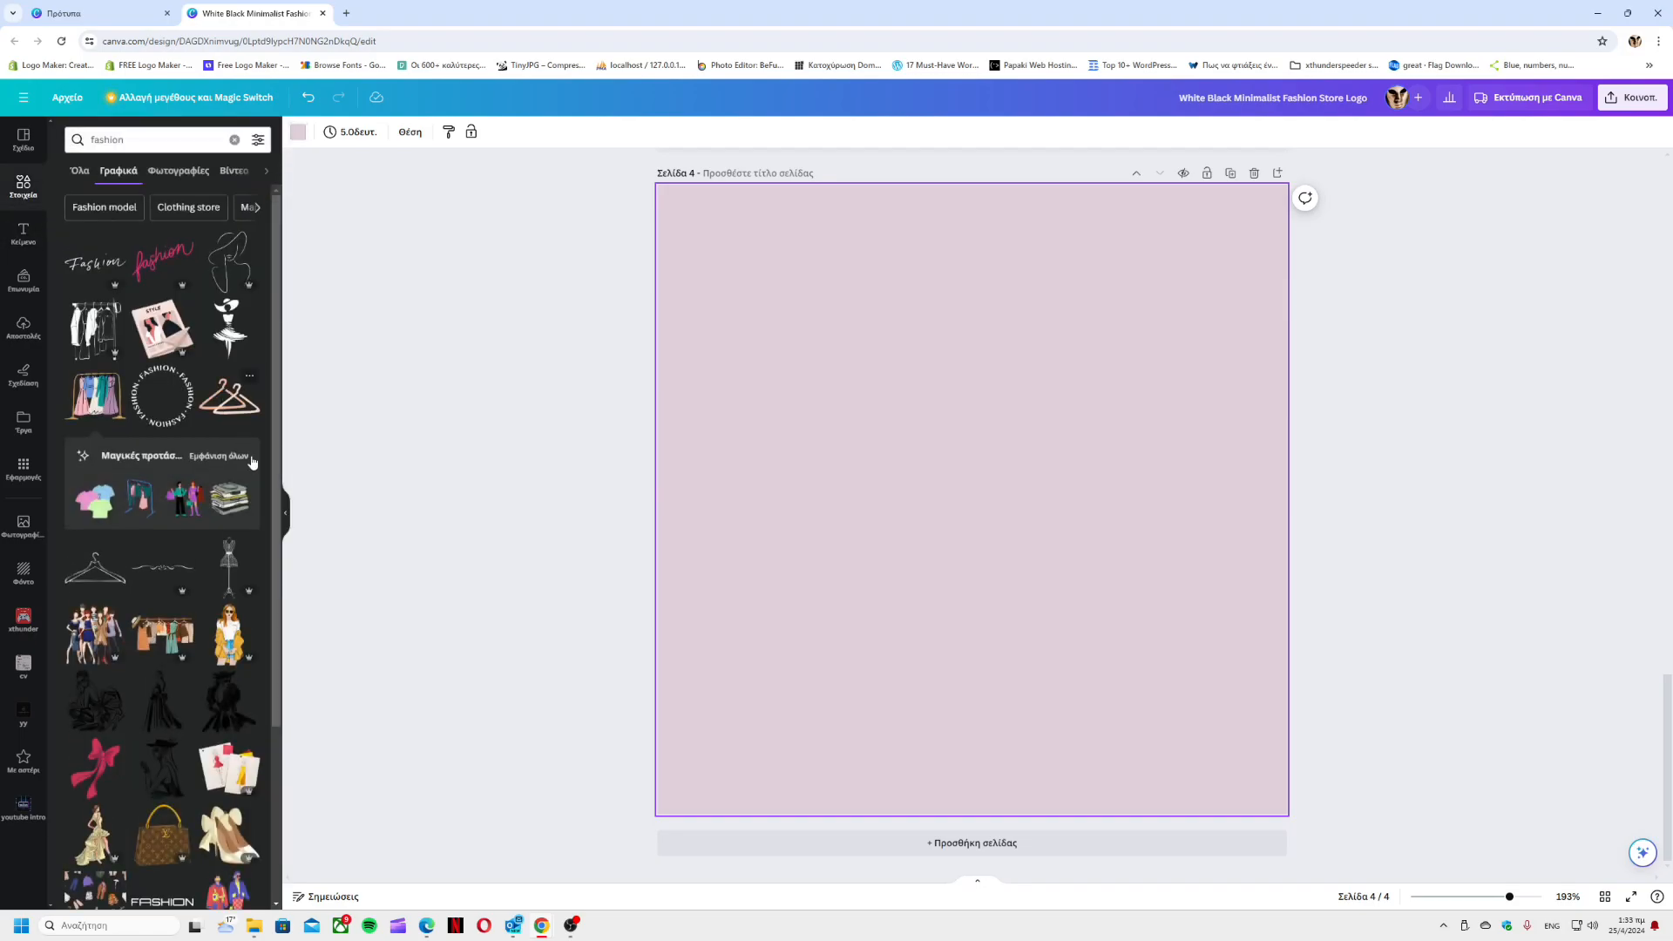
{"action": "scroll", "coordinate": [209, 688], "scroll_direction": "down", "scroll_amount": 3}
{"action": "scroll", "coordinate": [209, 693], "scroll_direction": "down", "scroll_amount": 7}
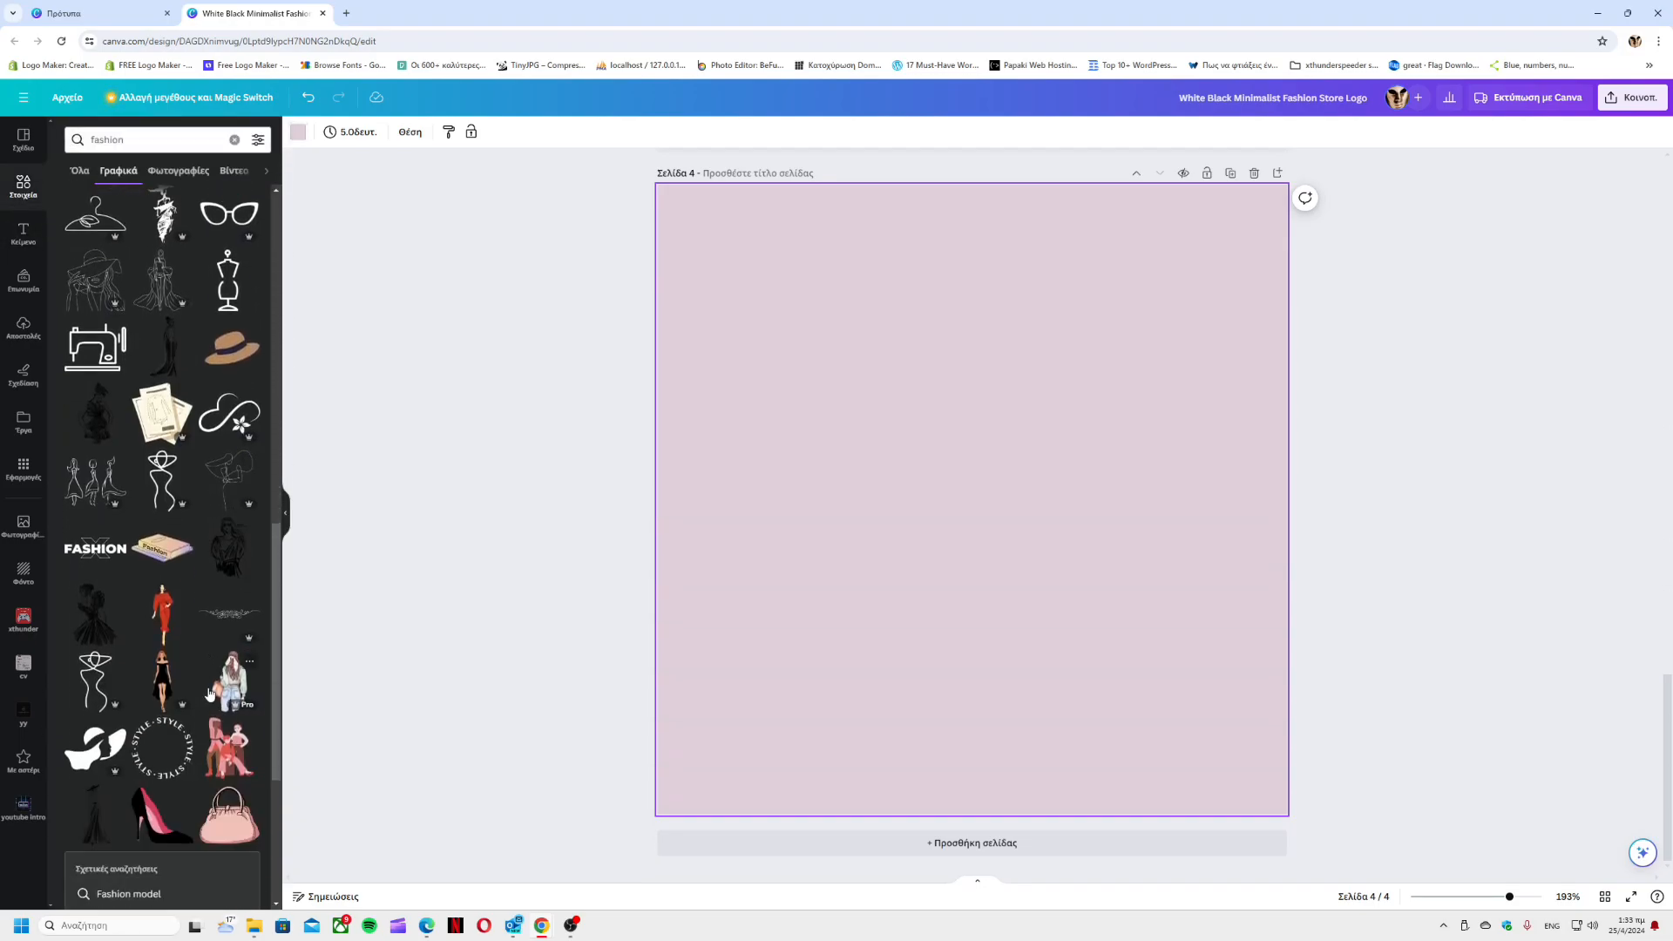
{"action": "scroll", "coordinate": [209, 693], "scroll_direction": "down", "scroll_amount": 4}
{"action": "scroll", "coordinate": [209, 694], "scroll_direction": "down", "scroll_amount": 2}
{"action": "scroll", "coordinate": [209, 694], "scroll_direction": "down", "scroll_amount": 2}
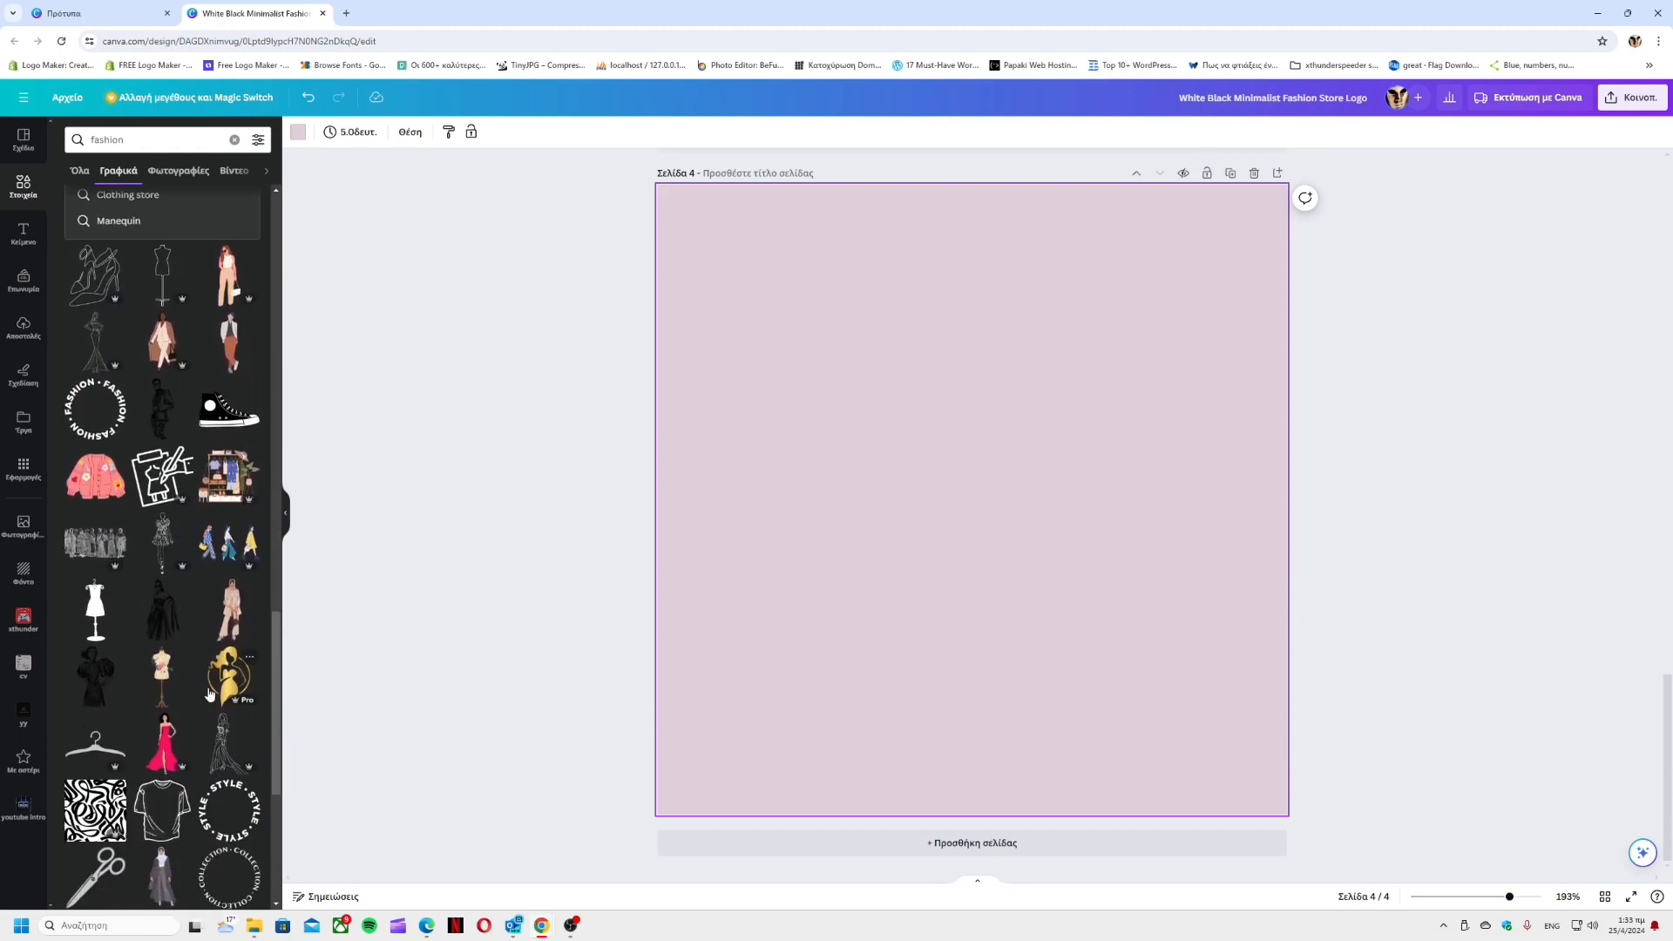
{"action": "scroll", "coordinate": [210, 694], "scroll_direction": "down", "scroll_amount": 2}
{"action": "scroll", "coordinate": [209, 694], "scroll_direction": "down", "scroll_amount": 2}
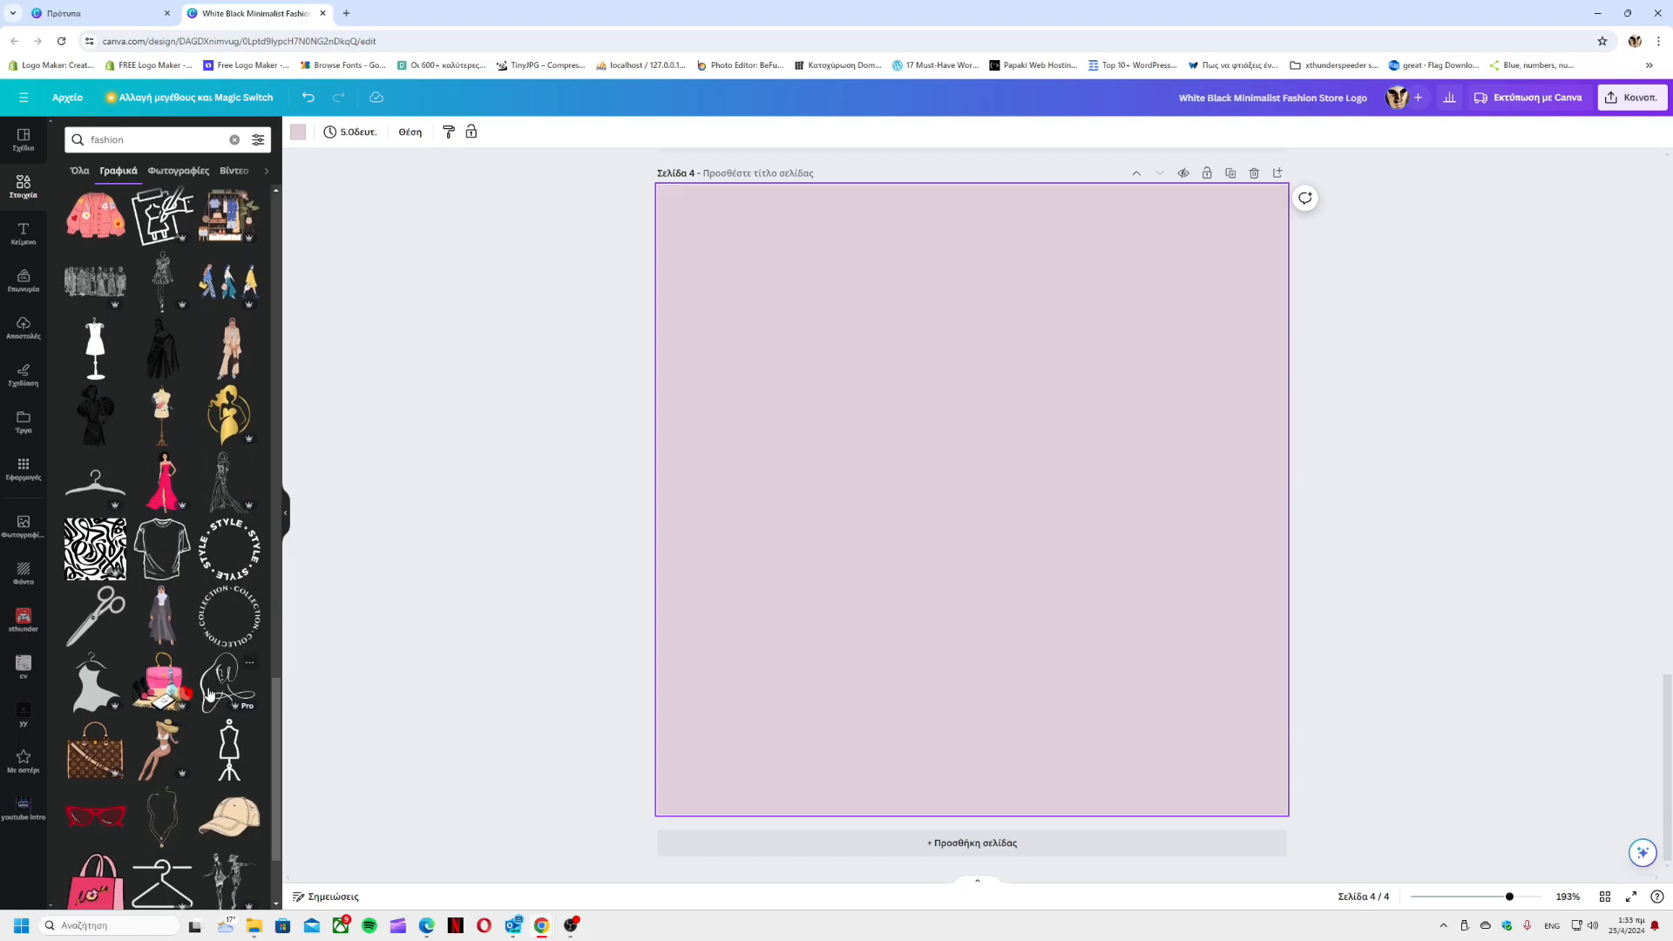
{"action": "scroll", "coordinate": [209, 694], "scroll_direction": "down", "scroll_amount": 5}
{"action": "scroll", "coordinate": [209, 694], "scroll_direction": "down", "scroll_amount": 10}
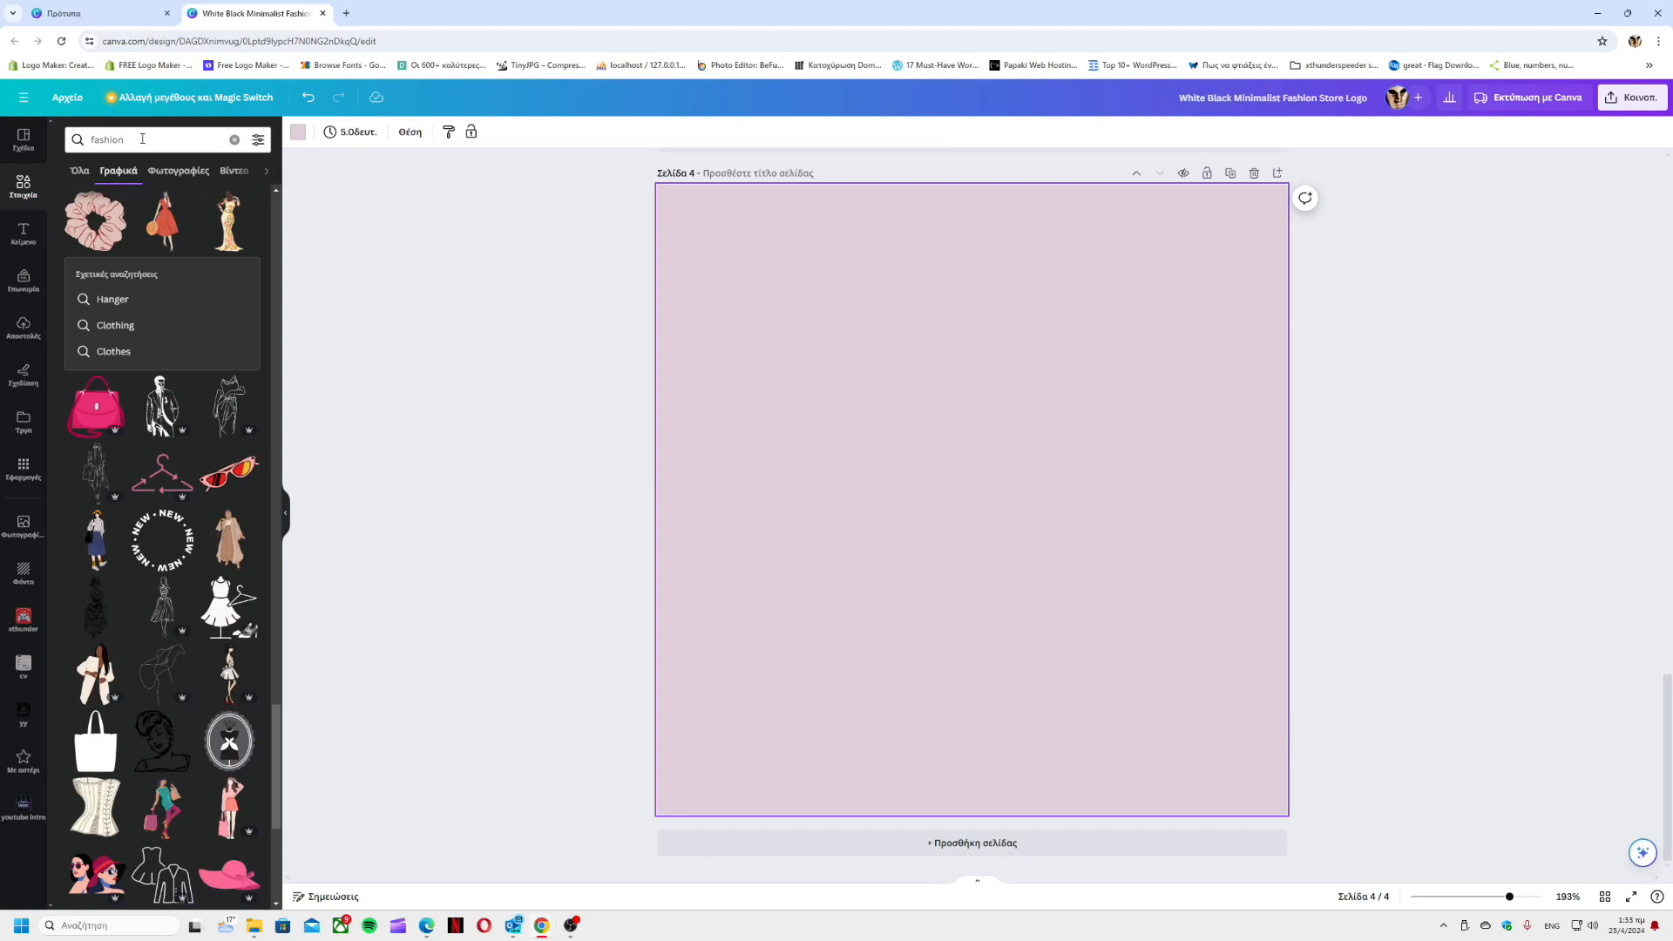
- Replace the graphics search term with the suggested "pharmacy logo"
{"action": "left_click", "coordinate": [142, 138]}
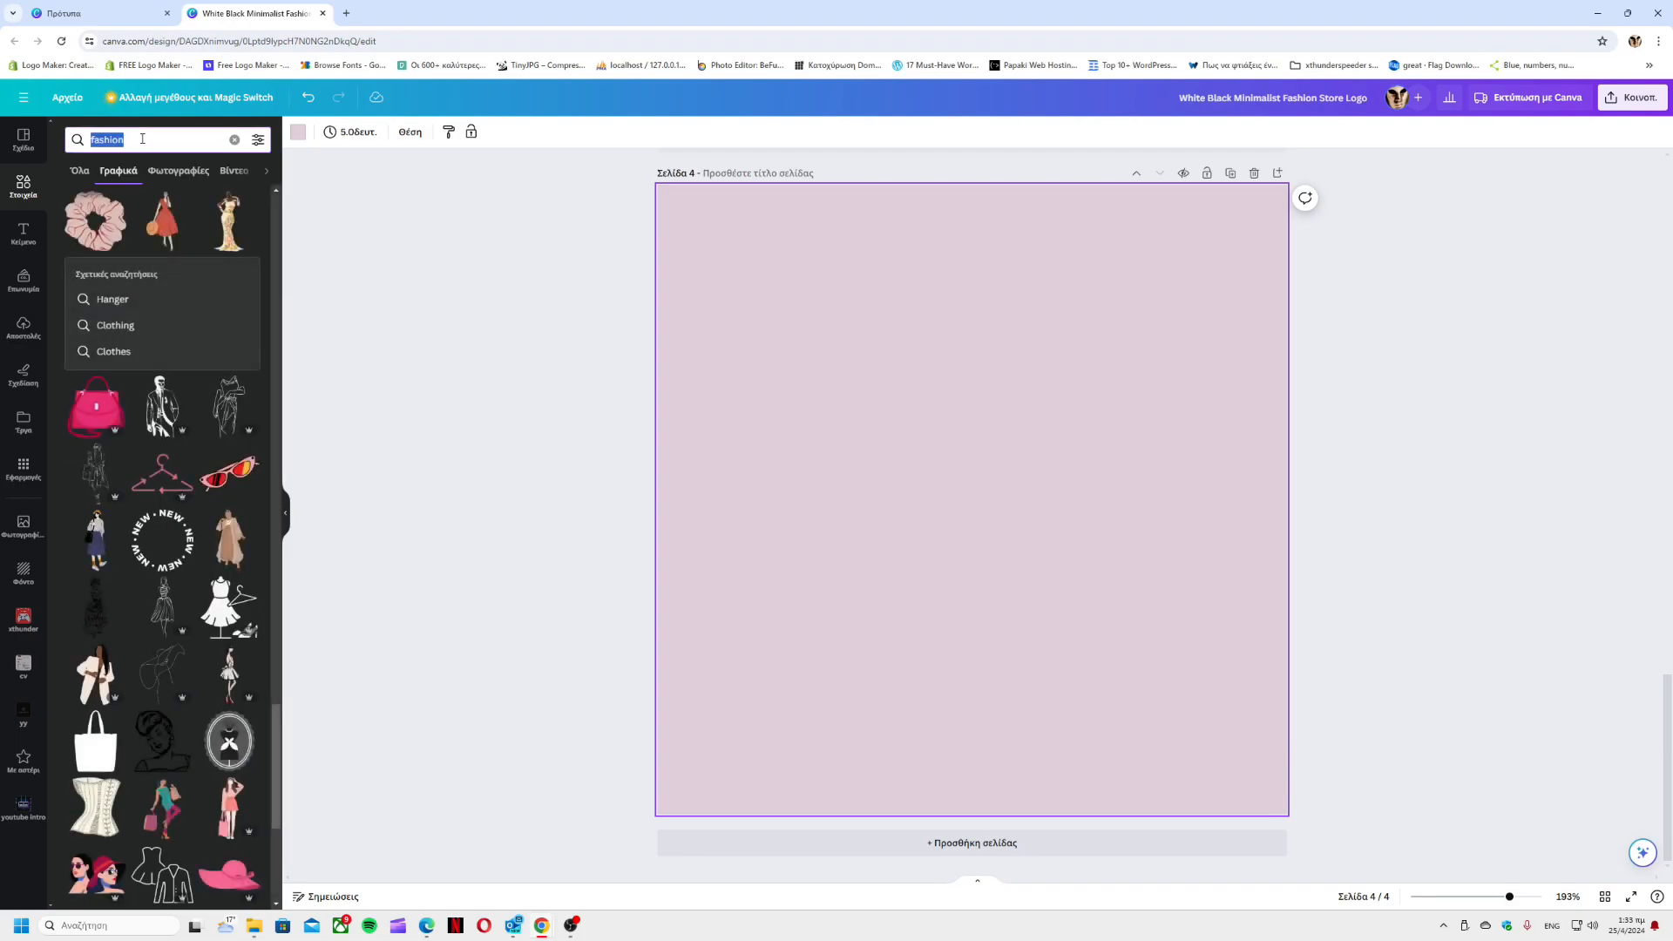
{"action": "key", "text": "BackSpace"}
{"action": "type", "text": "p"}
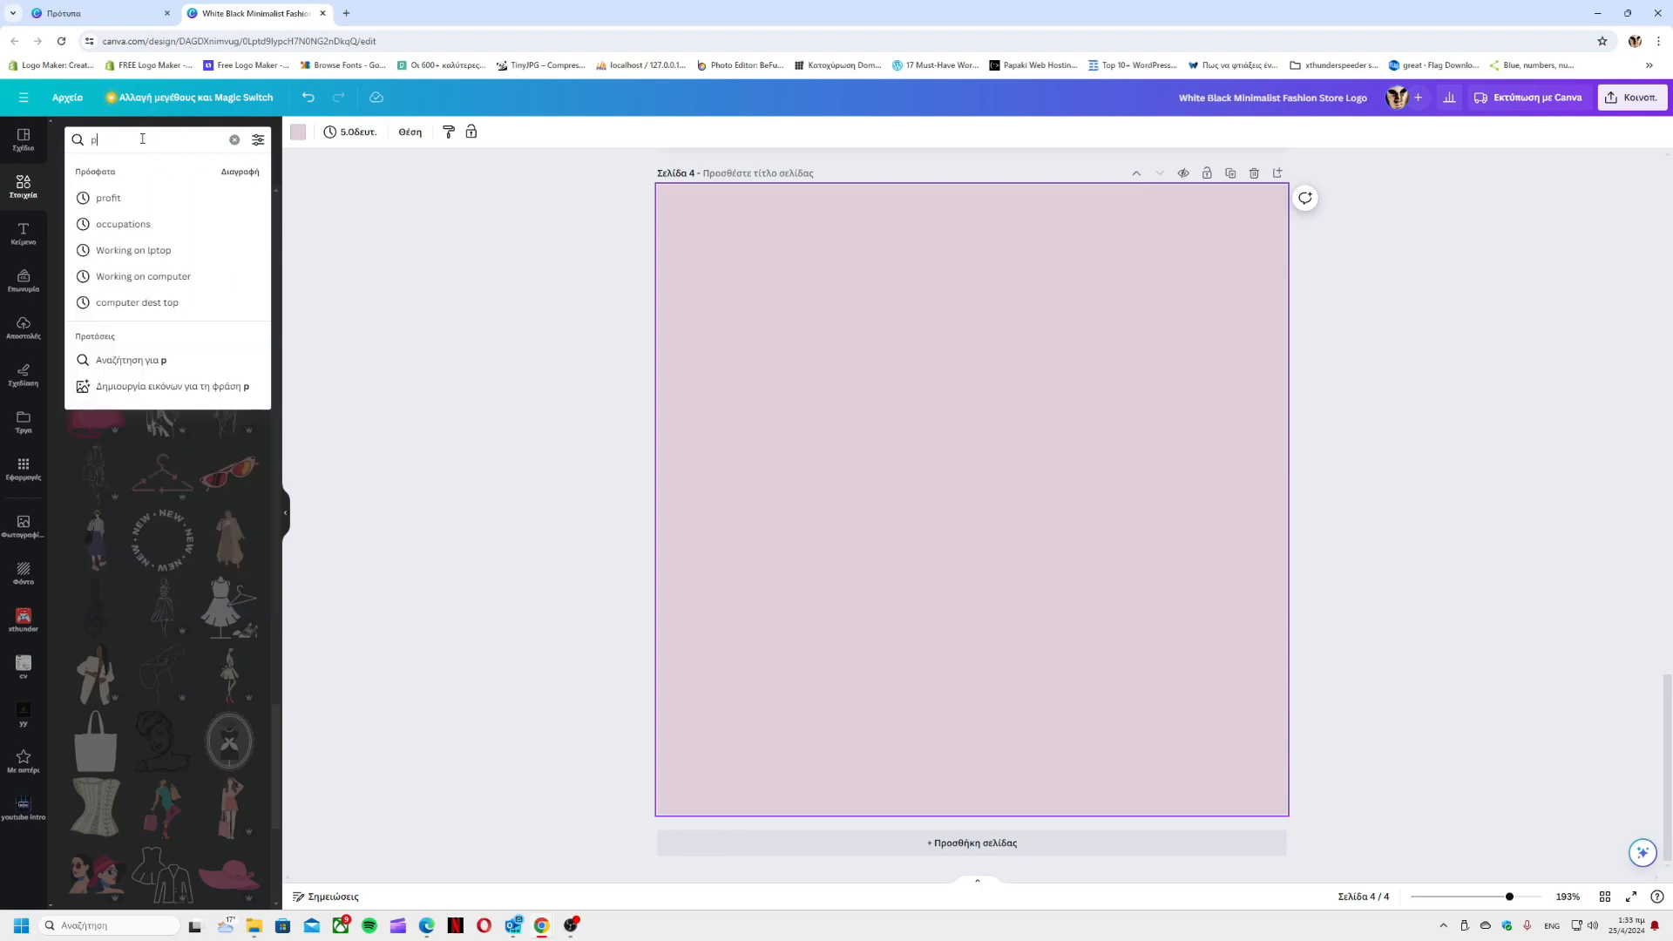
{"action": "type", "text": "harmacy"}
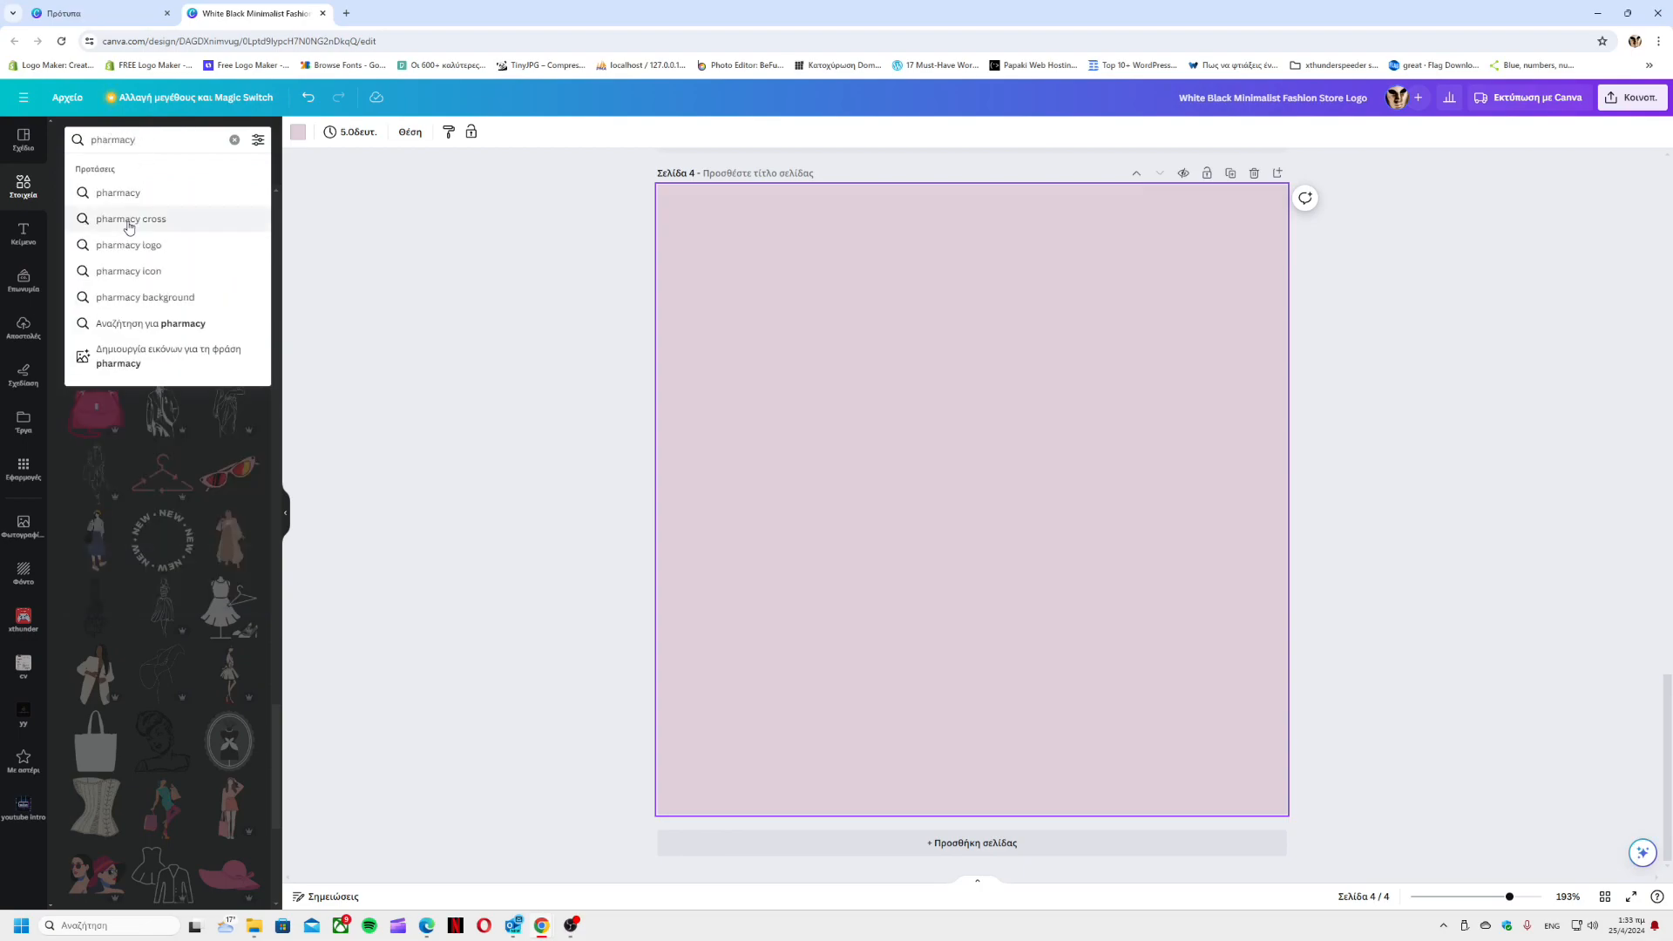
{"action": "left_click", "coordinate": [133, 243]}
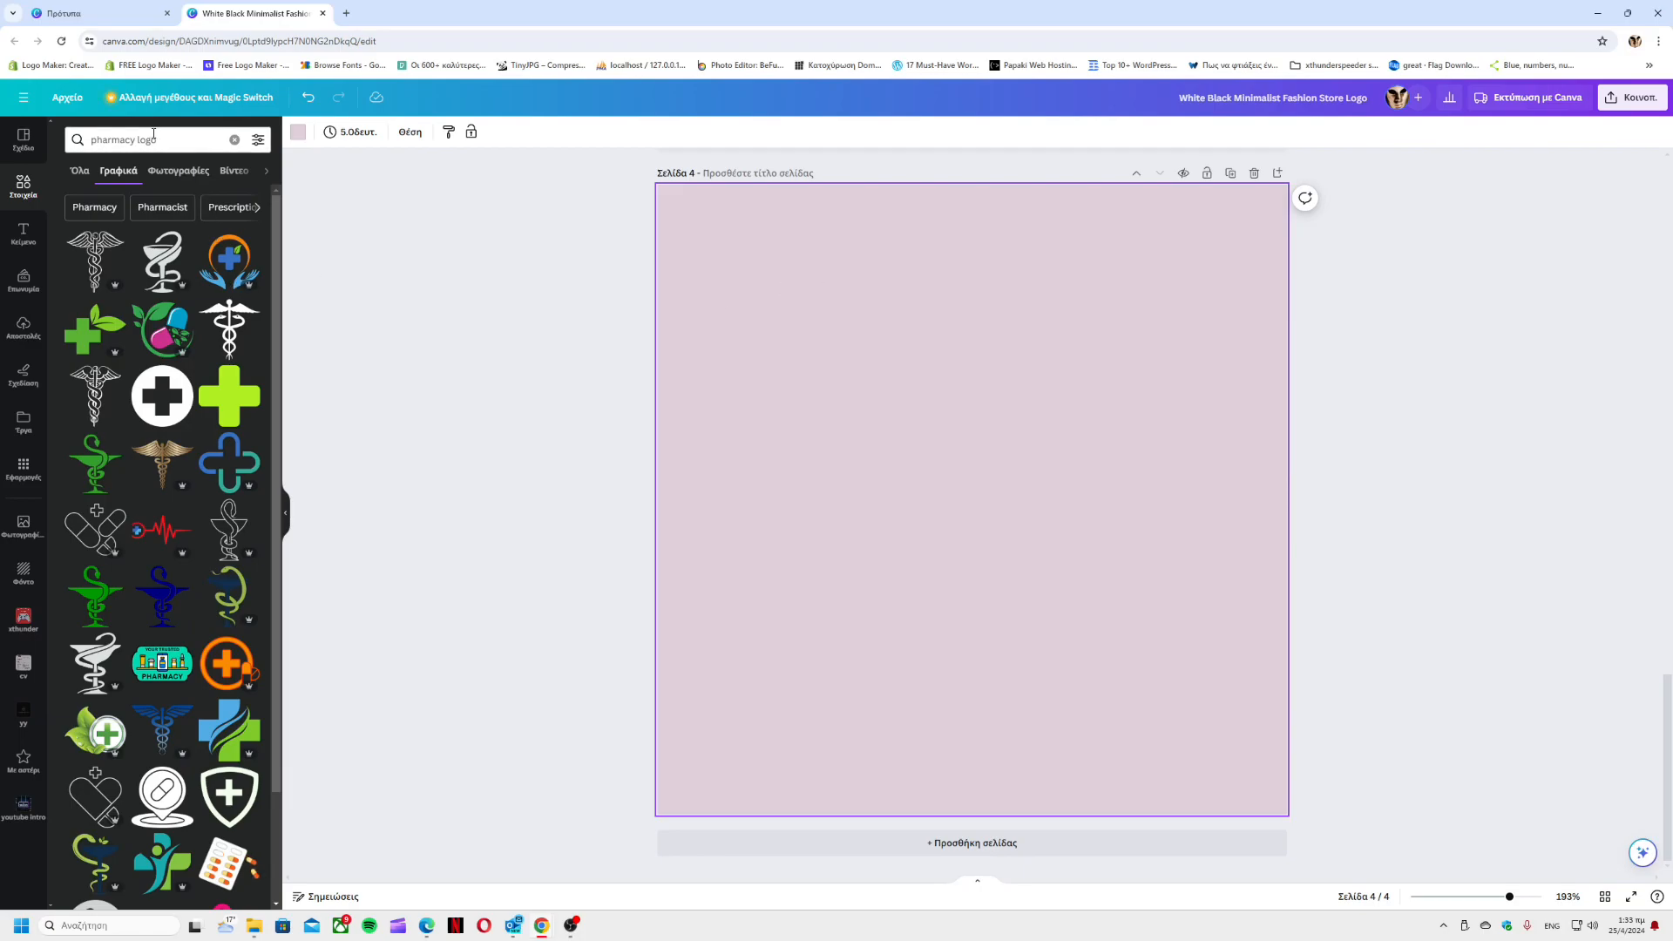
- Search the design templates for "pharmacy" in place of "boutique"
{"action": "left_click", "coordinate": [24, 137]}
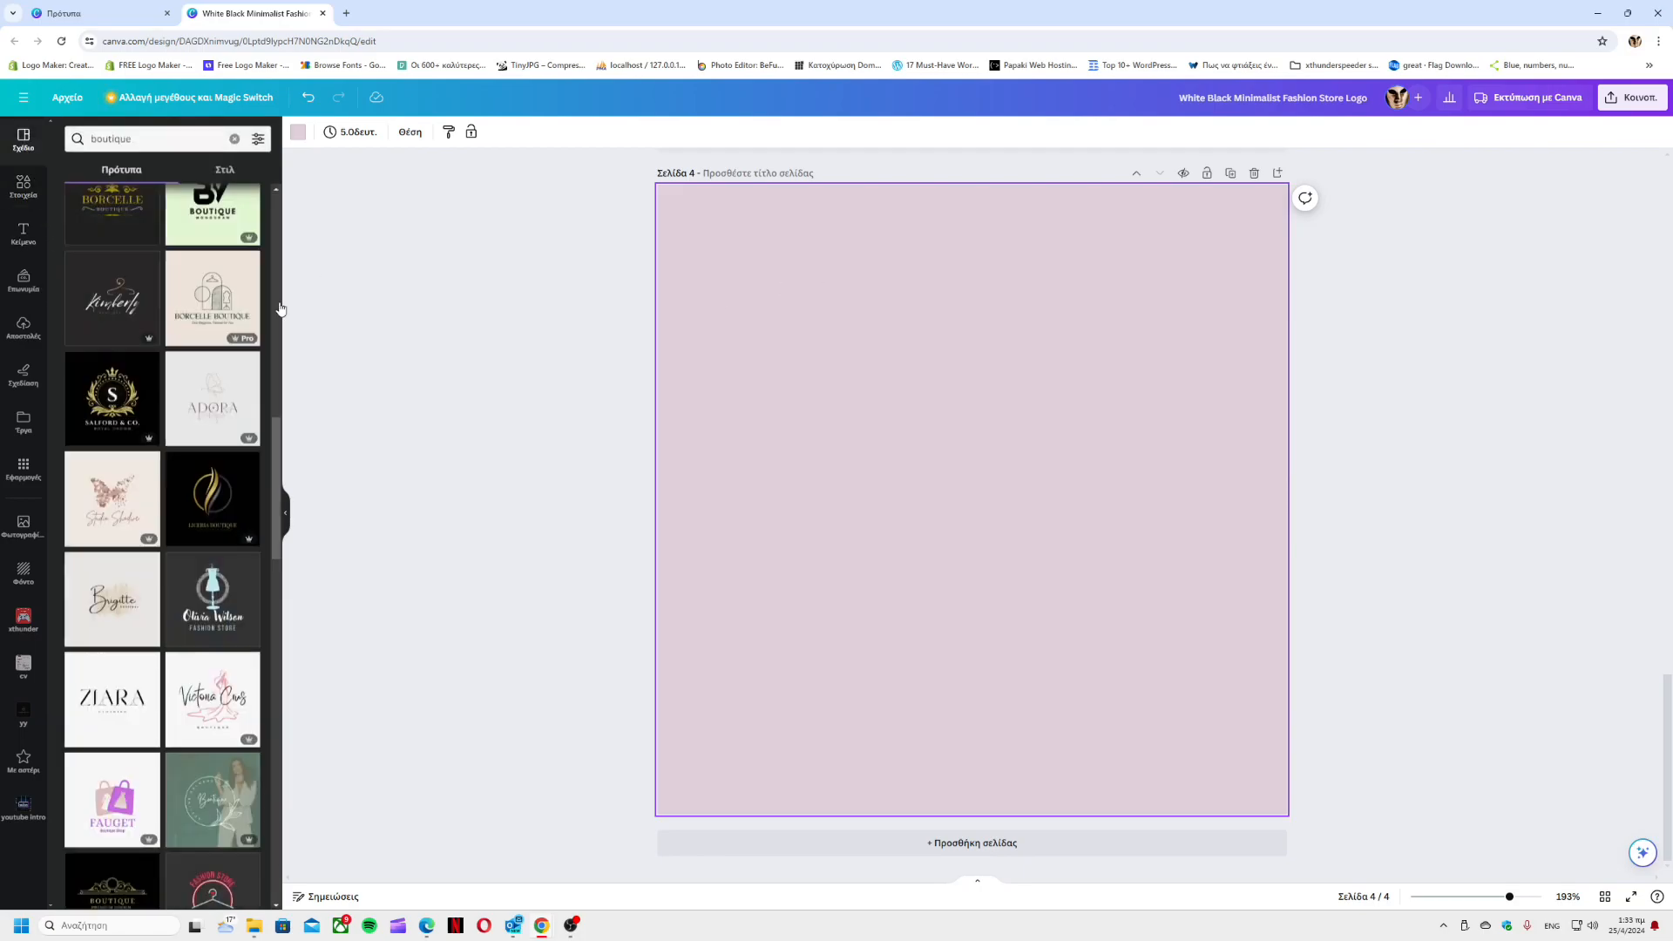
{"action": "left_click", "coordinate": [138, 139]}
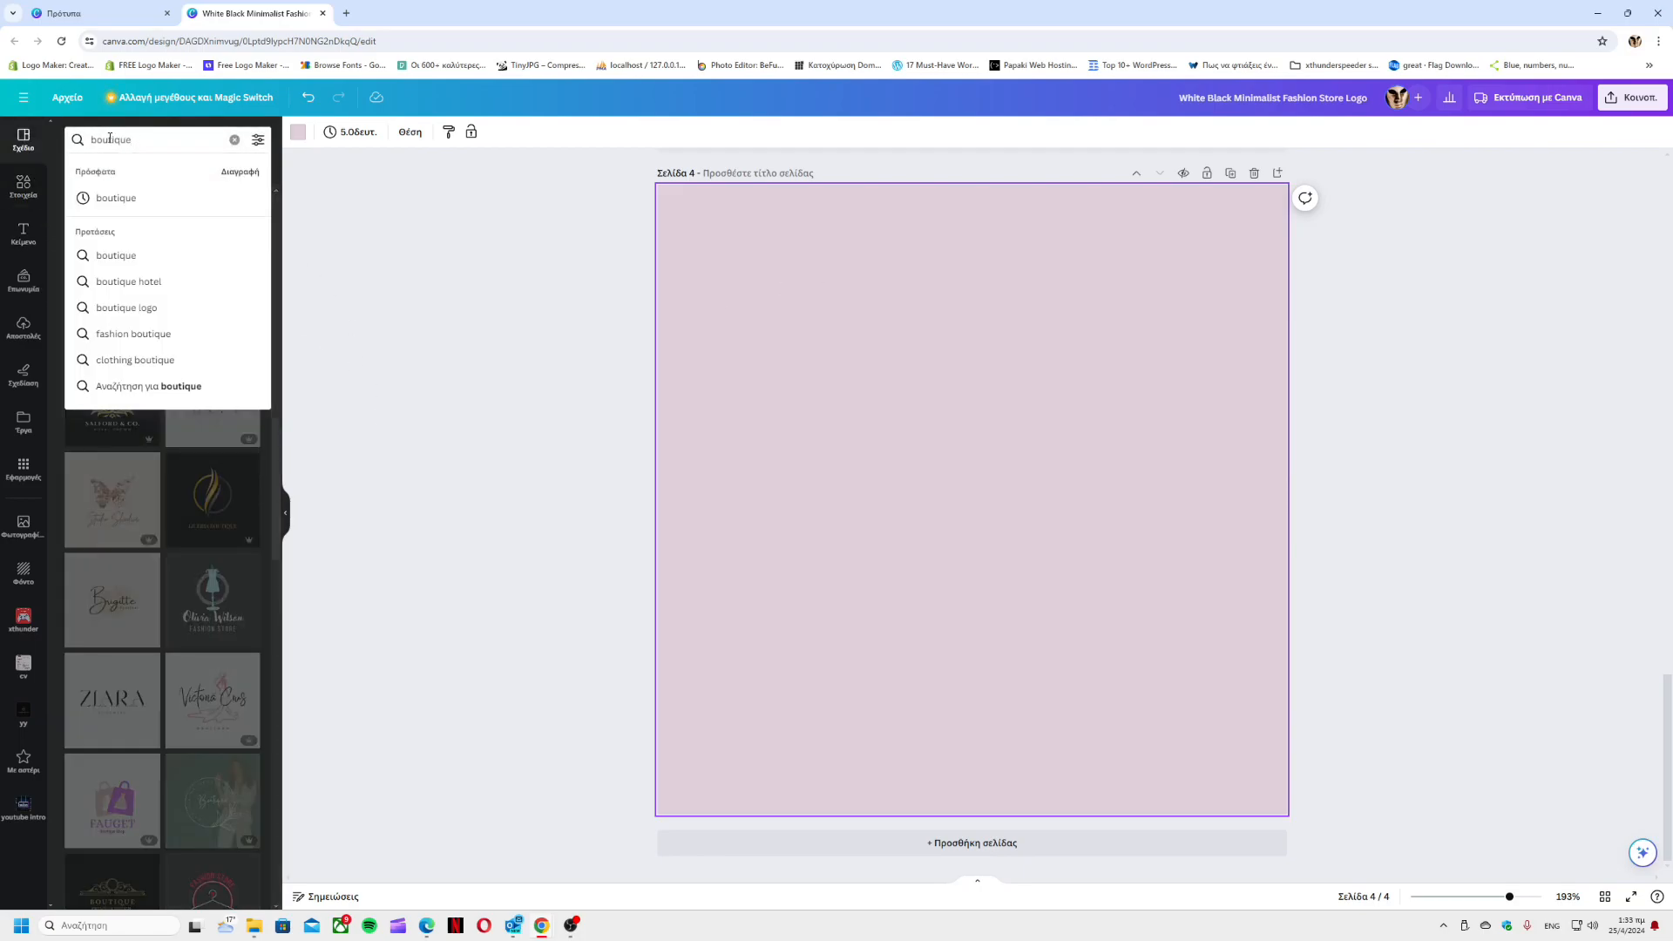
{"action": "double_click", "coordinate": [111, 139]}
{"action": "type", "text": "p"}
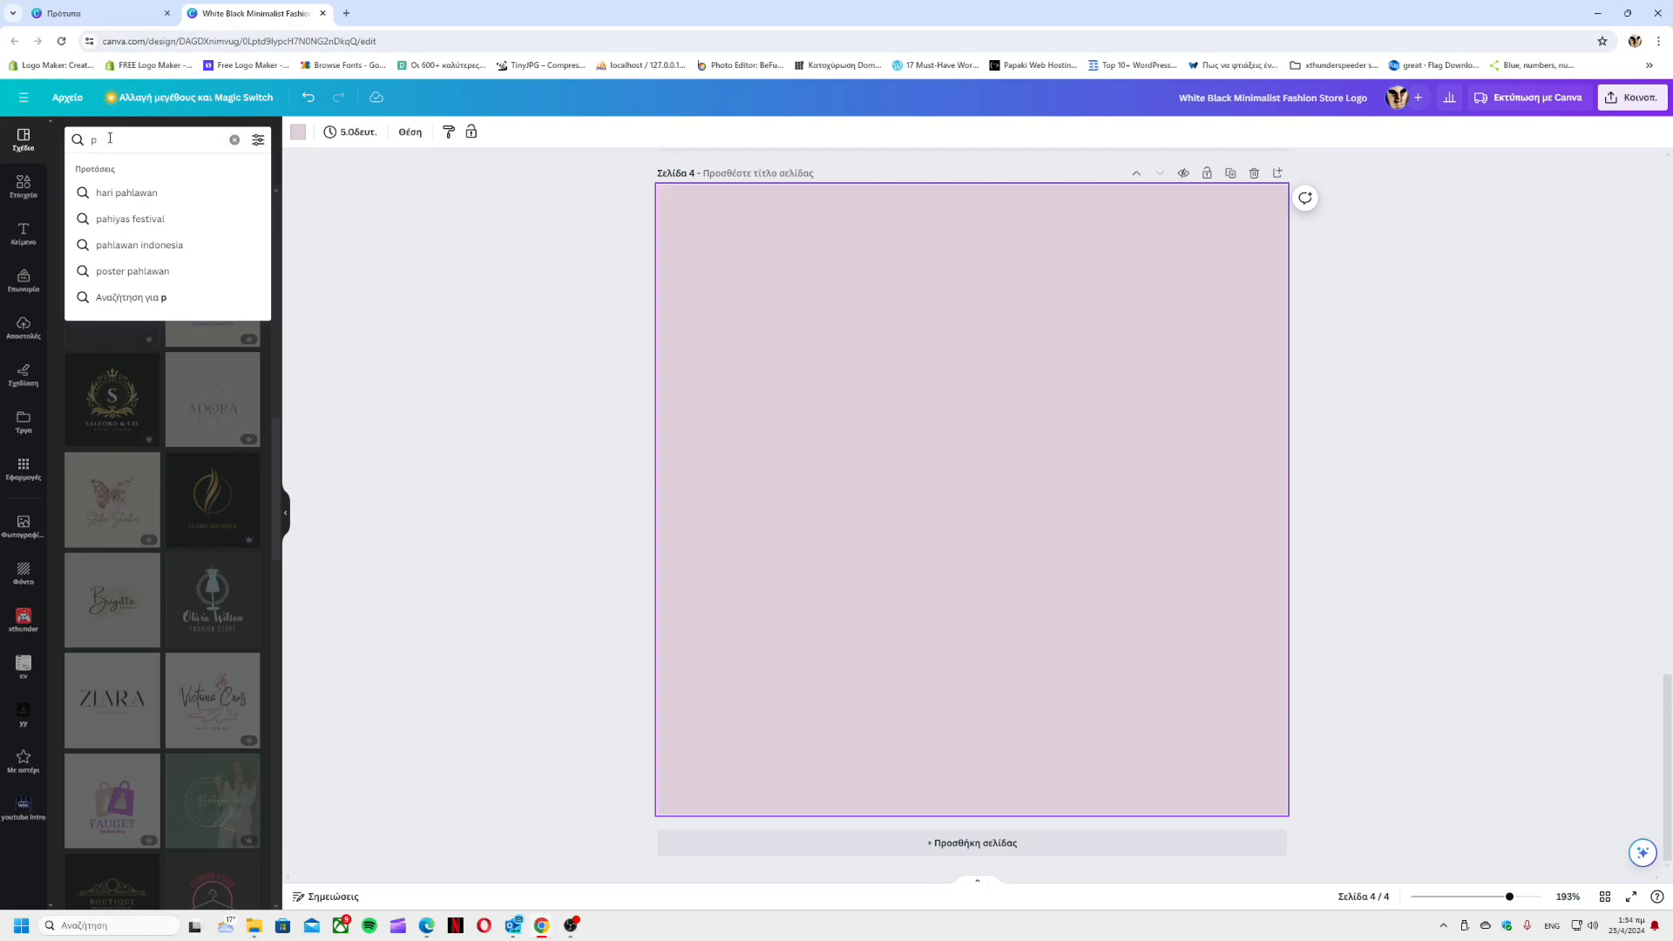
{"action": "type", "text": "ahharmacy"}
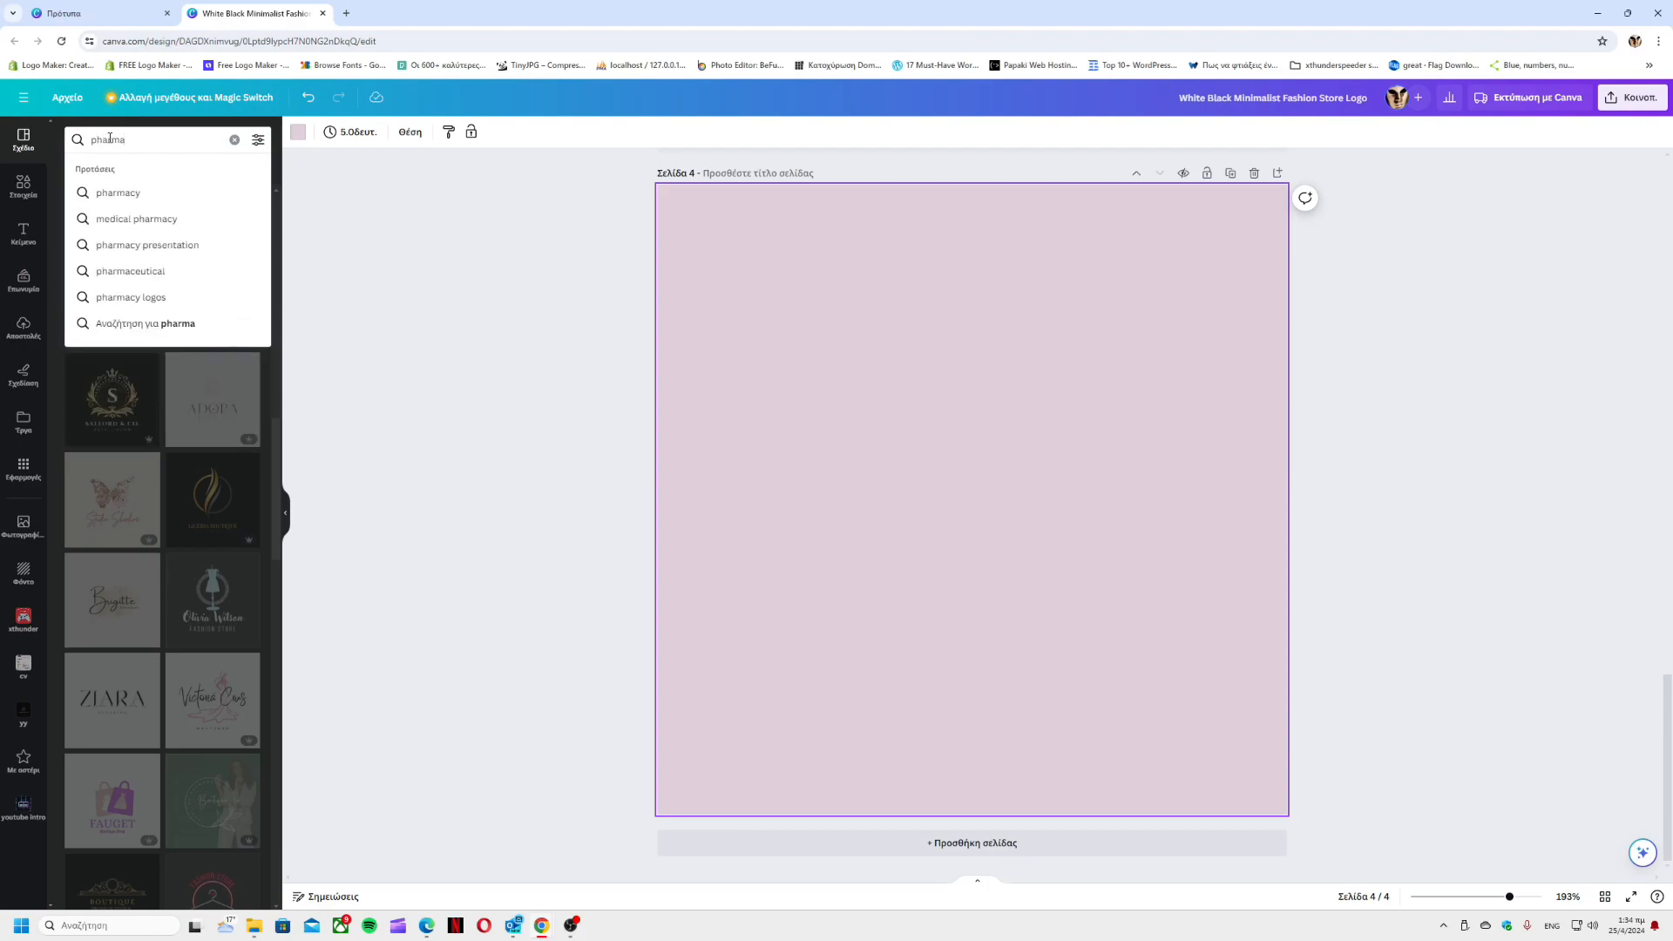
{"action": "left_click", "coordinate": [117, 193]}
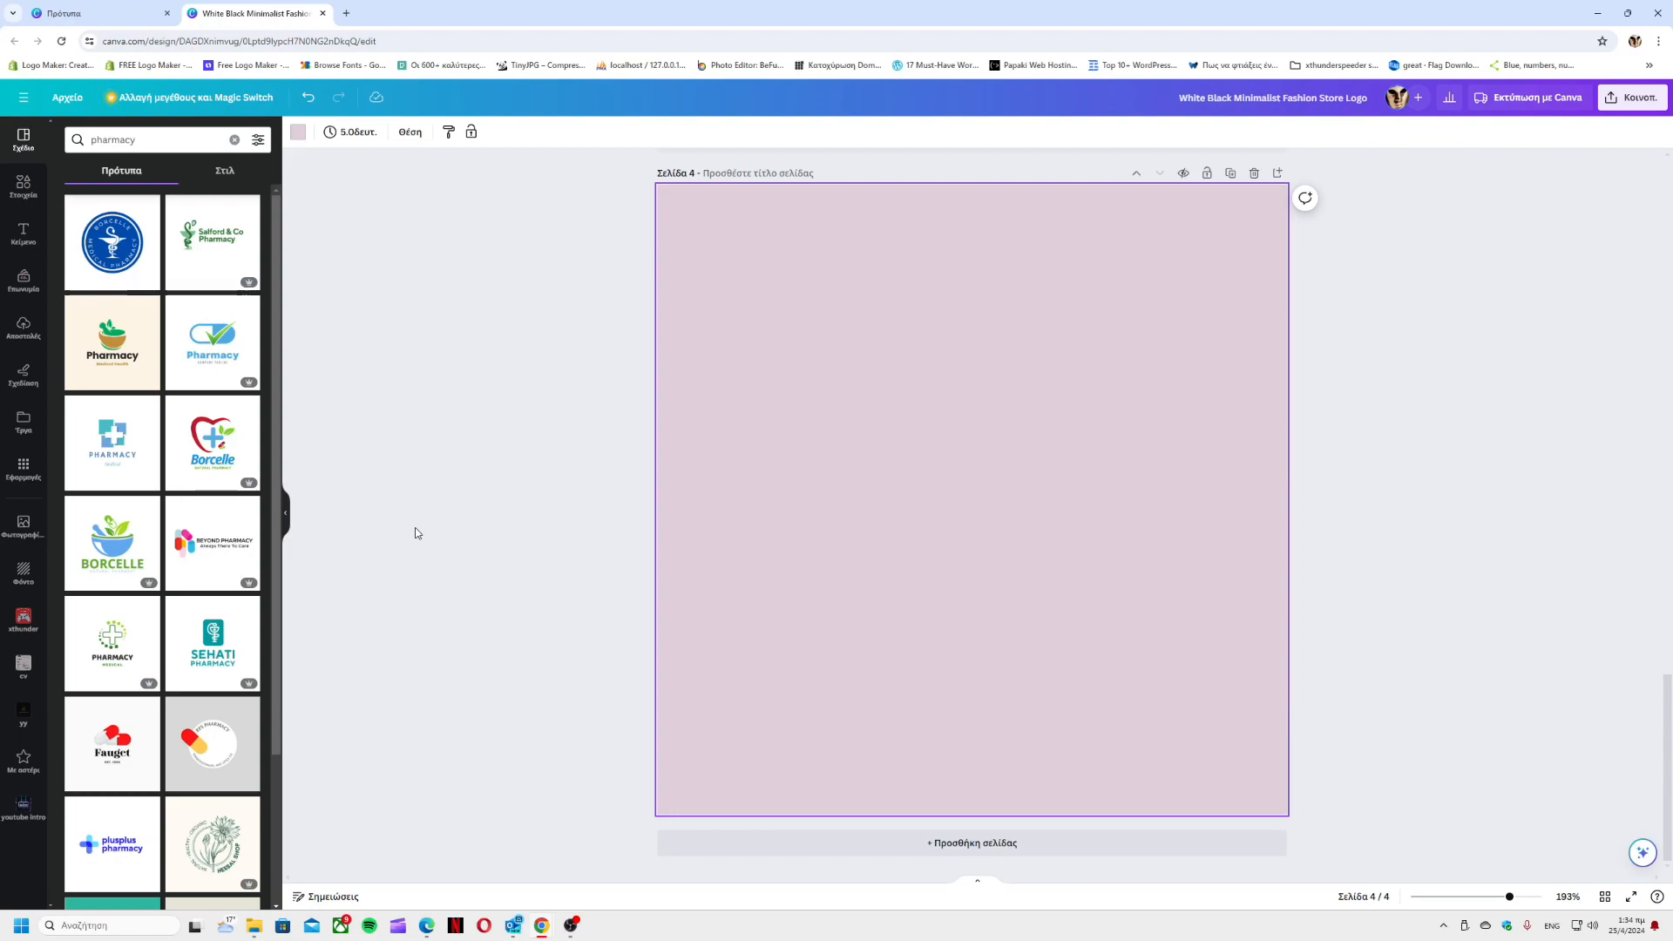
- Try the Green Blue Simple Pharmacy Check Logo template on page 4, and undo it
{"action": "left_click", "coordinate": [215, 363]}
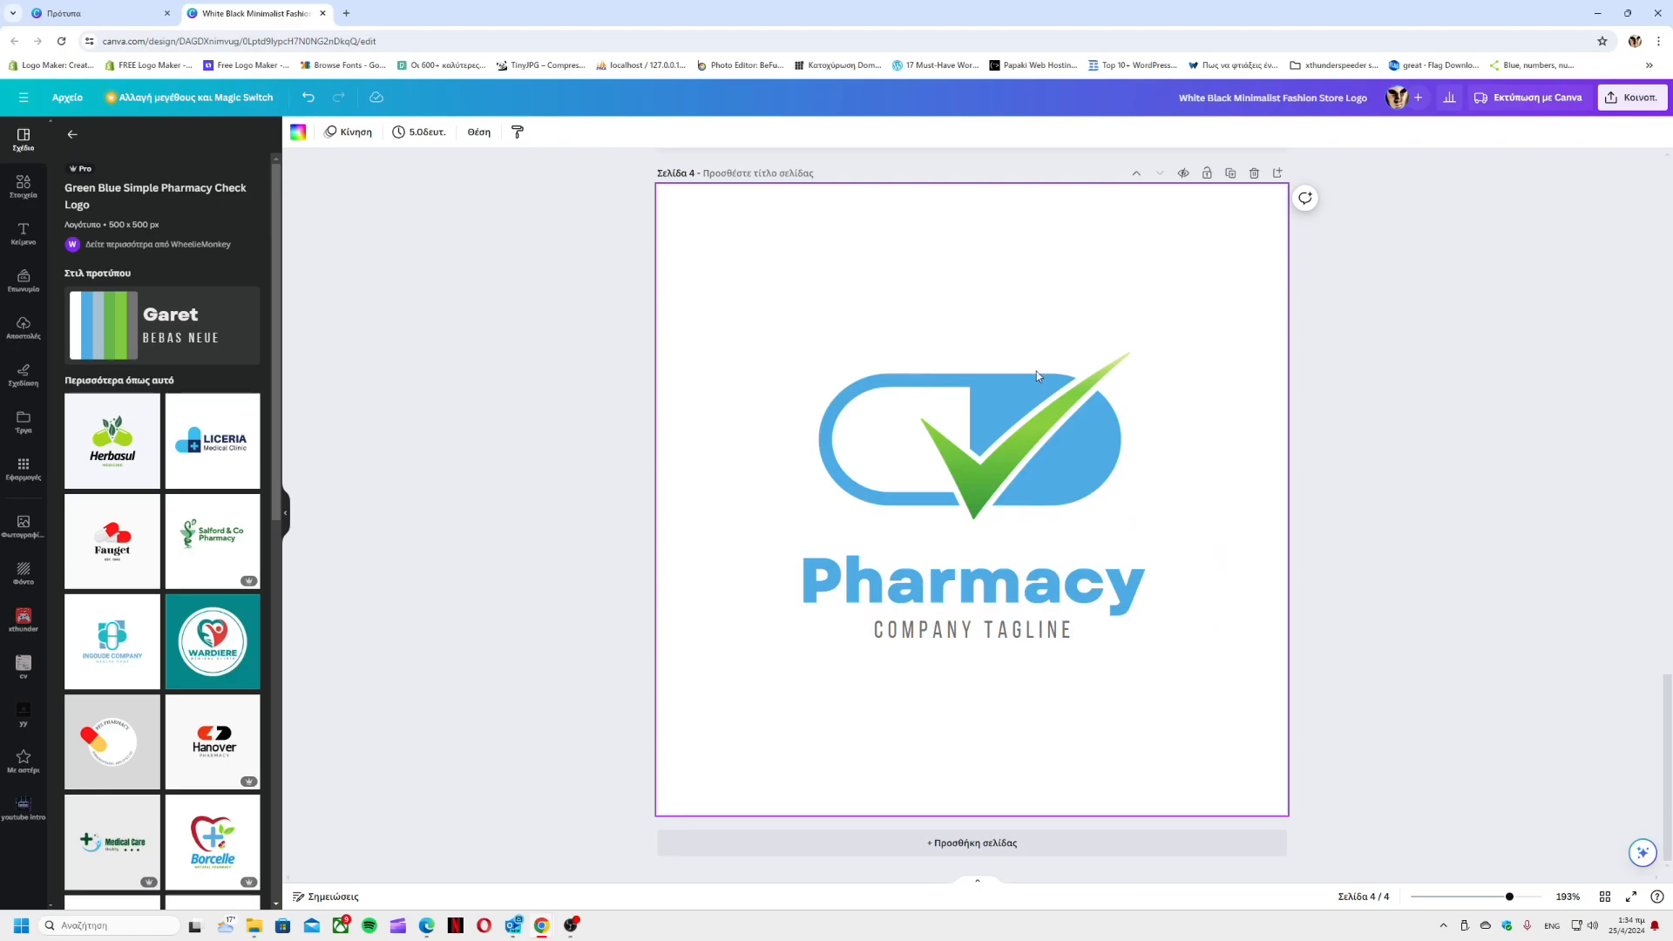
{"action": "left_click", "coordinate": [309, 98]}
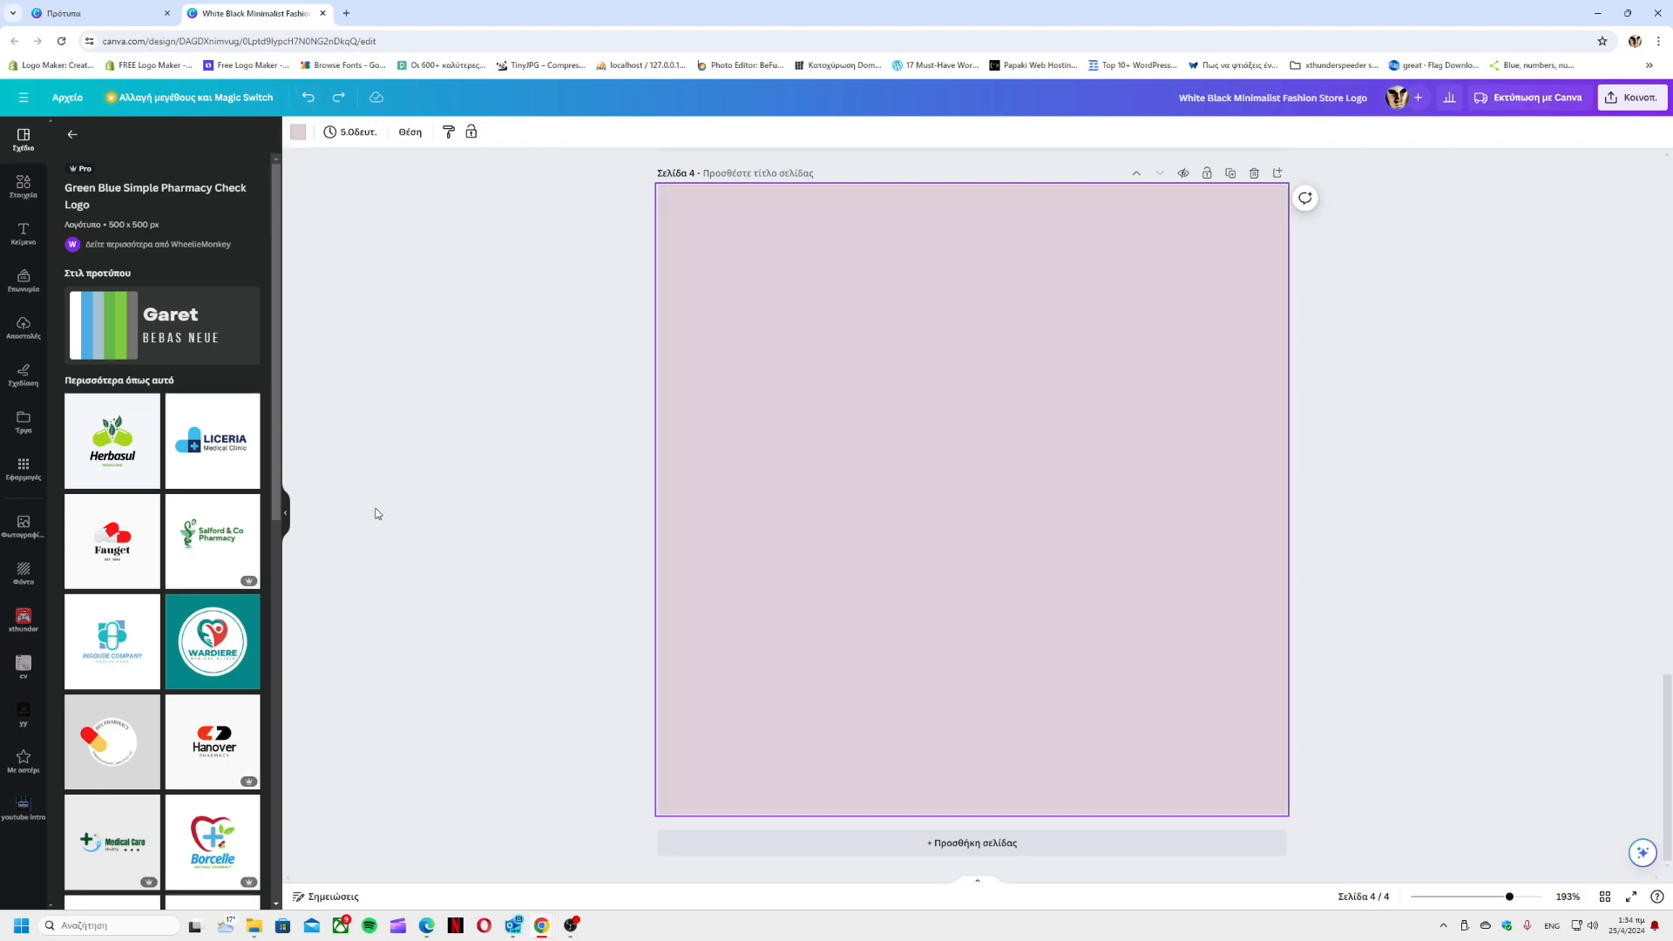
- Examine the templates similar to the Green Blue Simple Pharmacy Check Logo for other pharmacy designs
{"action": "scroll", "coordinate": [239, 550], "scroll_direction": "down", "scroll_amount": 4}
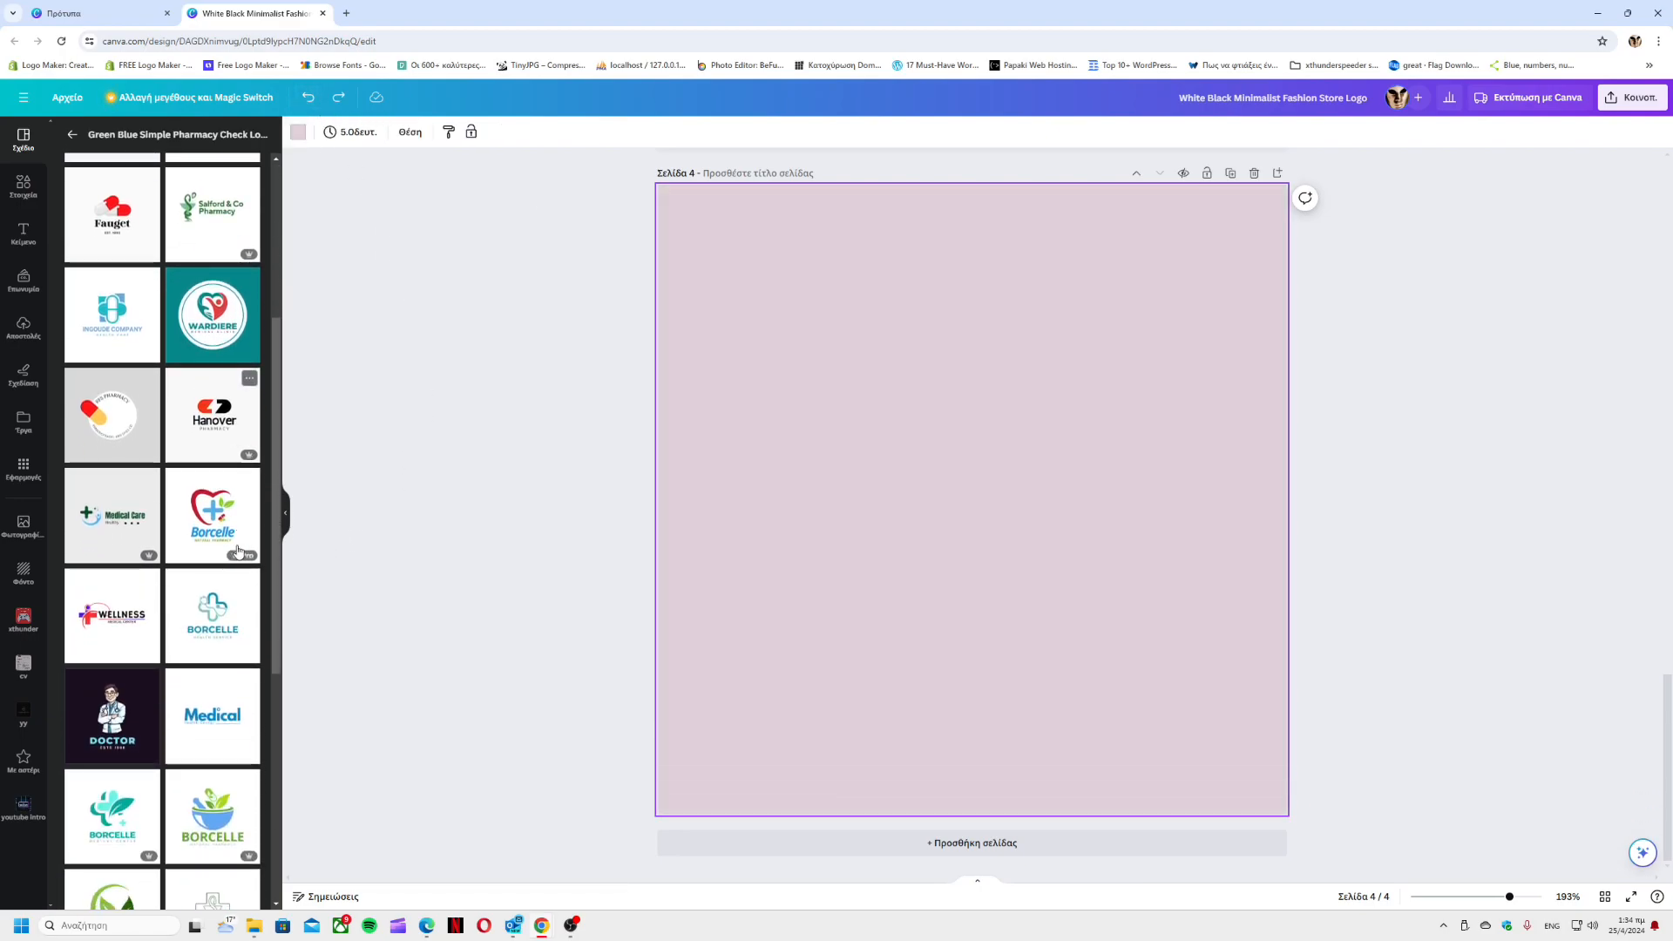
{"action": "scroll", "coordinate": [239, 551], "scroll_direction": "down", "scroll_amount": 4}
{"action": "scroll", "coordinate": [239, 551], "scroll_direction": "down", "scroll_amount": 2}
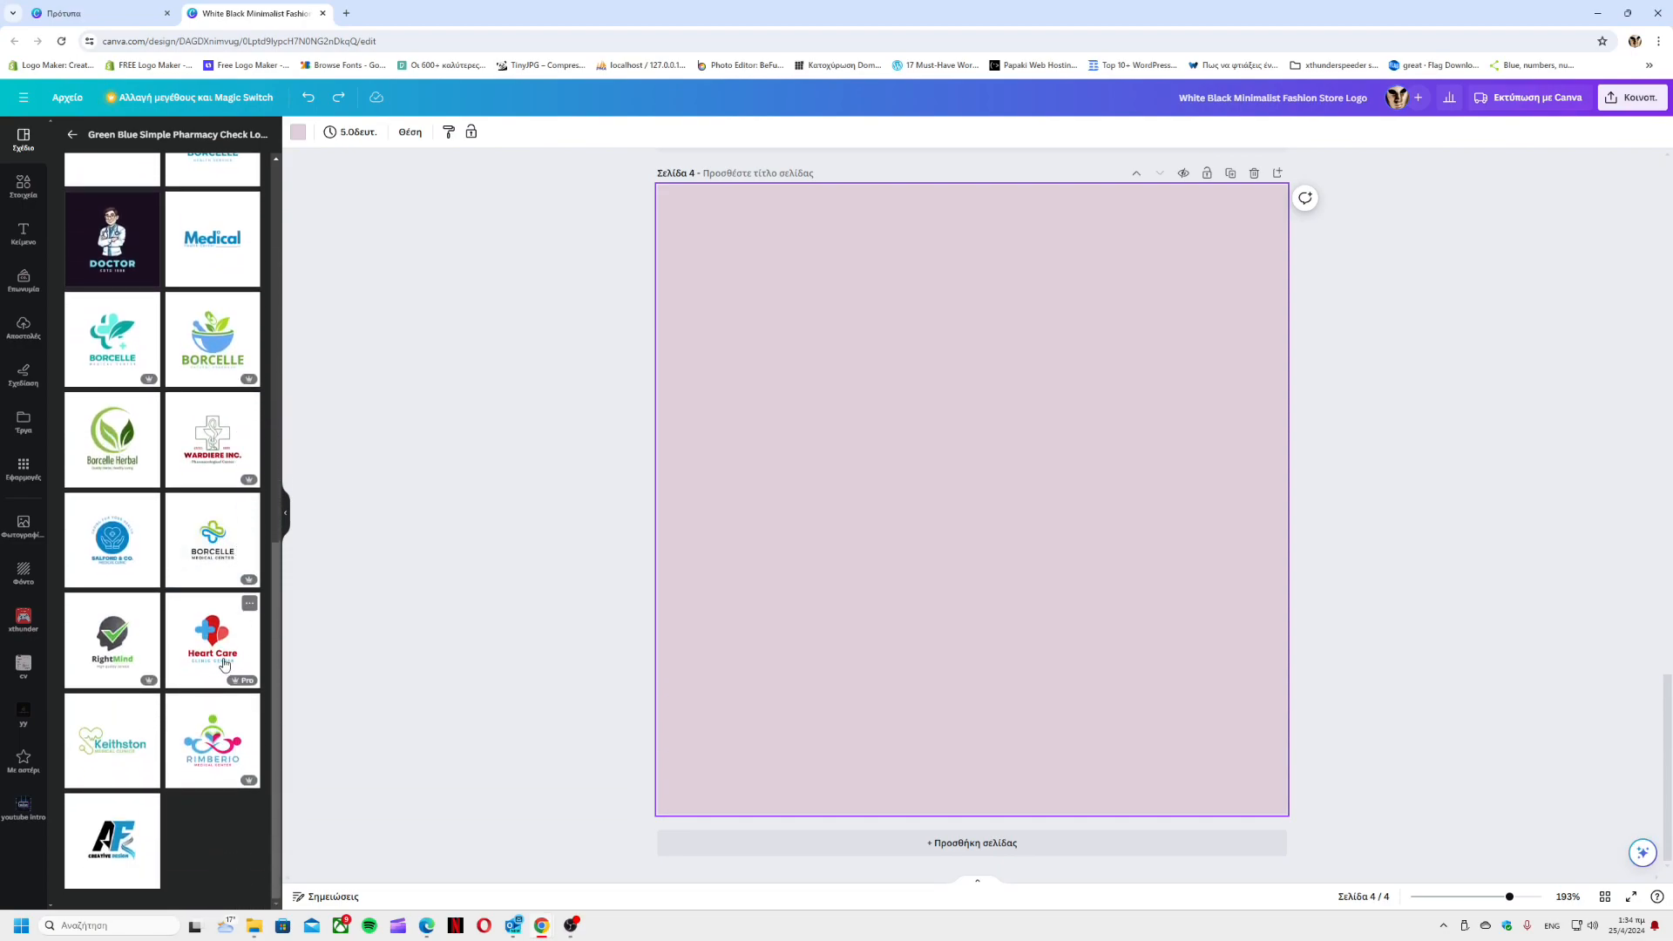
{"action": "scroll", "coordinate": [222, 609], "scroll_direction": "up", "scroll_amount": 7}
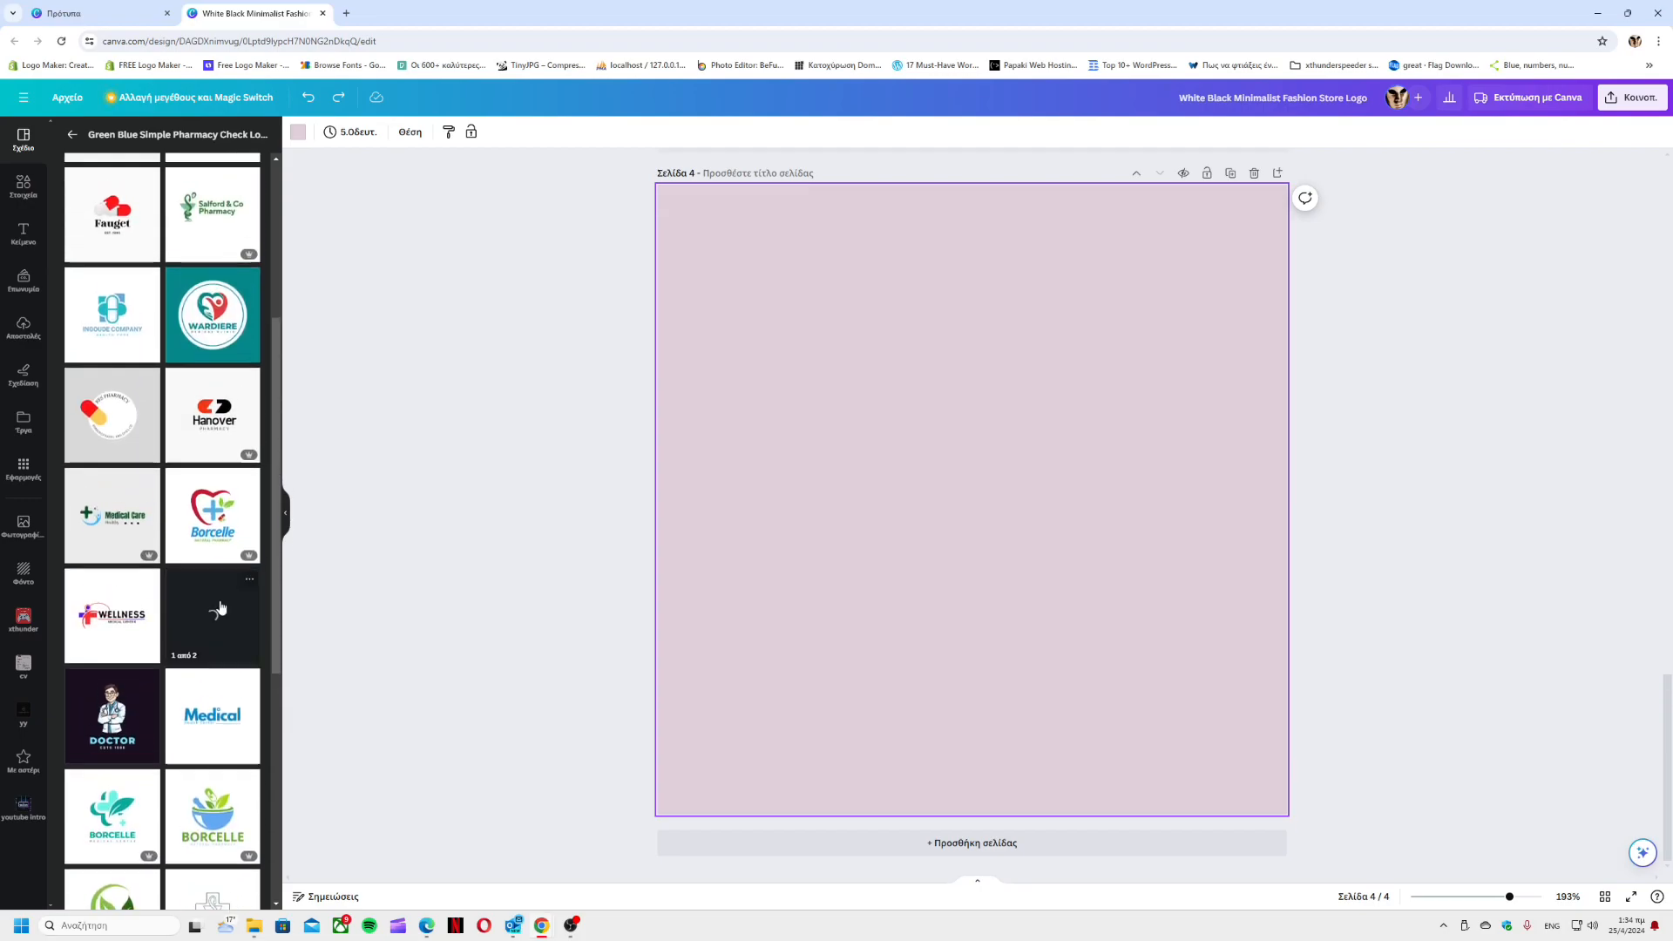
{"action": "scroll", "coordinate": [221, 609], "scroll_direction": "up", "scroll_amount": 2}
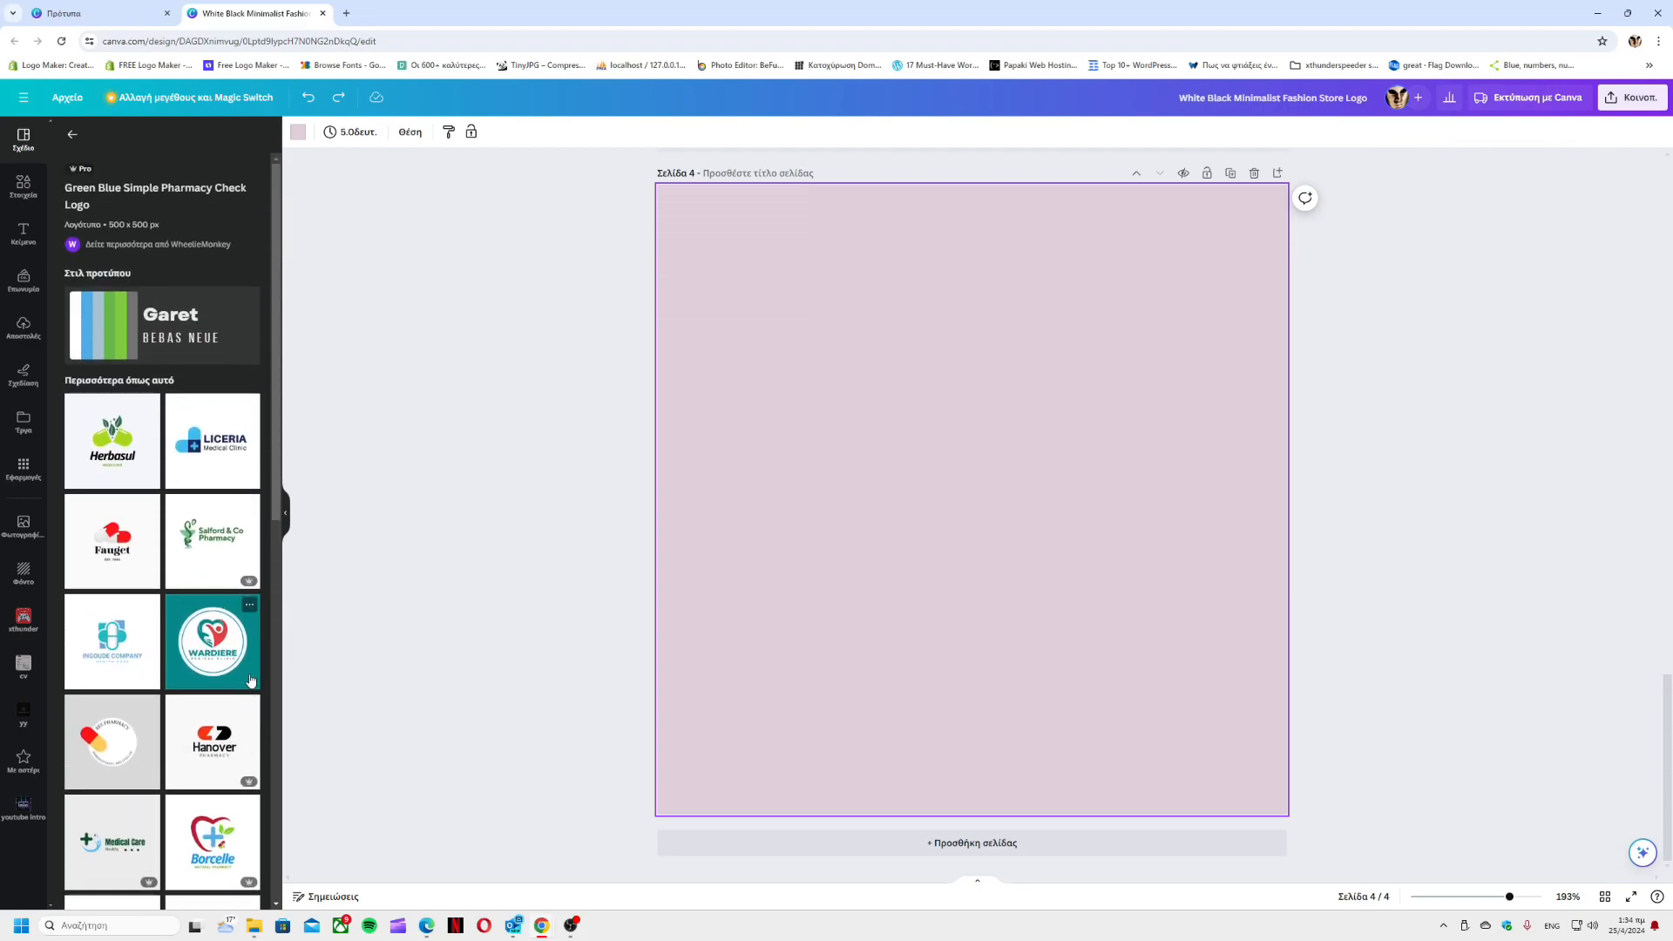
{"action": "scroll", "coordinate": [228, 669], "scroll_direction": "down", "scroll_amount": 3}
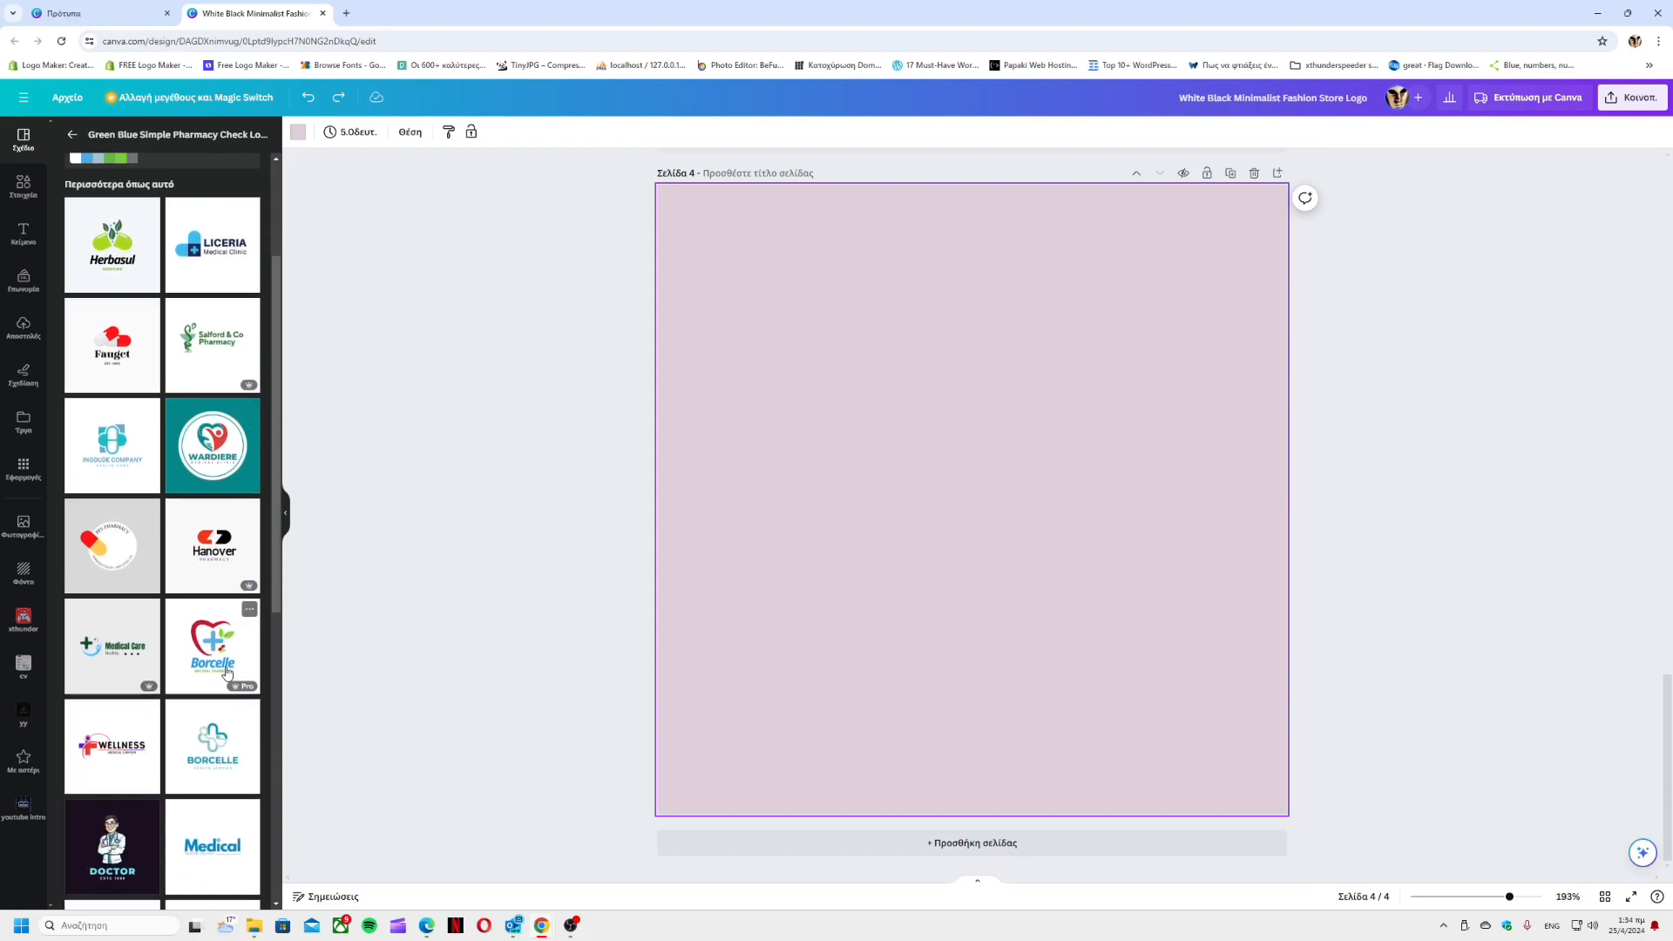
{"action": "scroll", "coordinate": [229, 671], "scroll_direction": "down", "scroll_amount": 2}
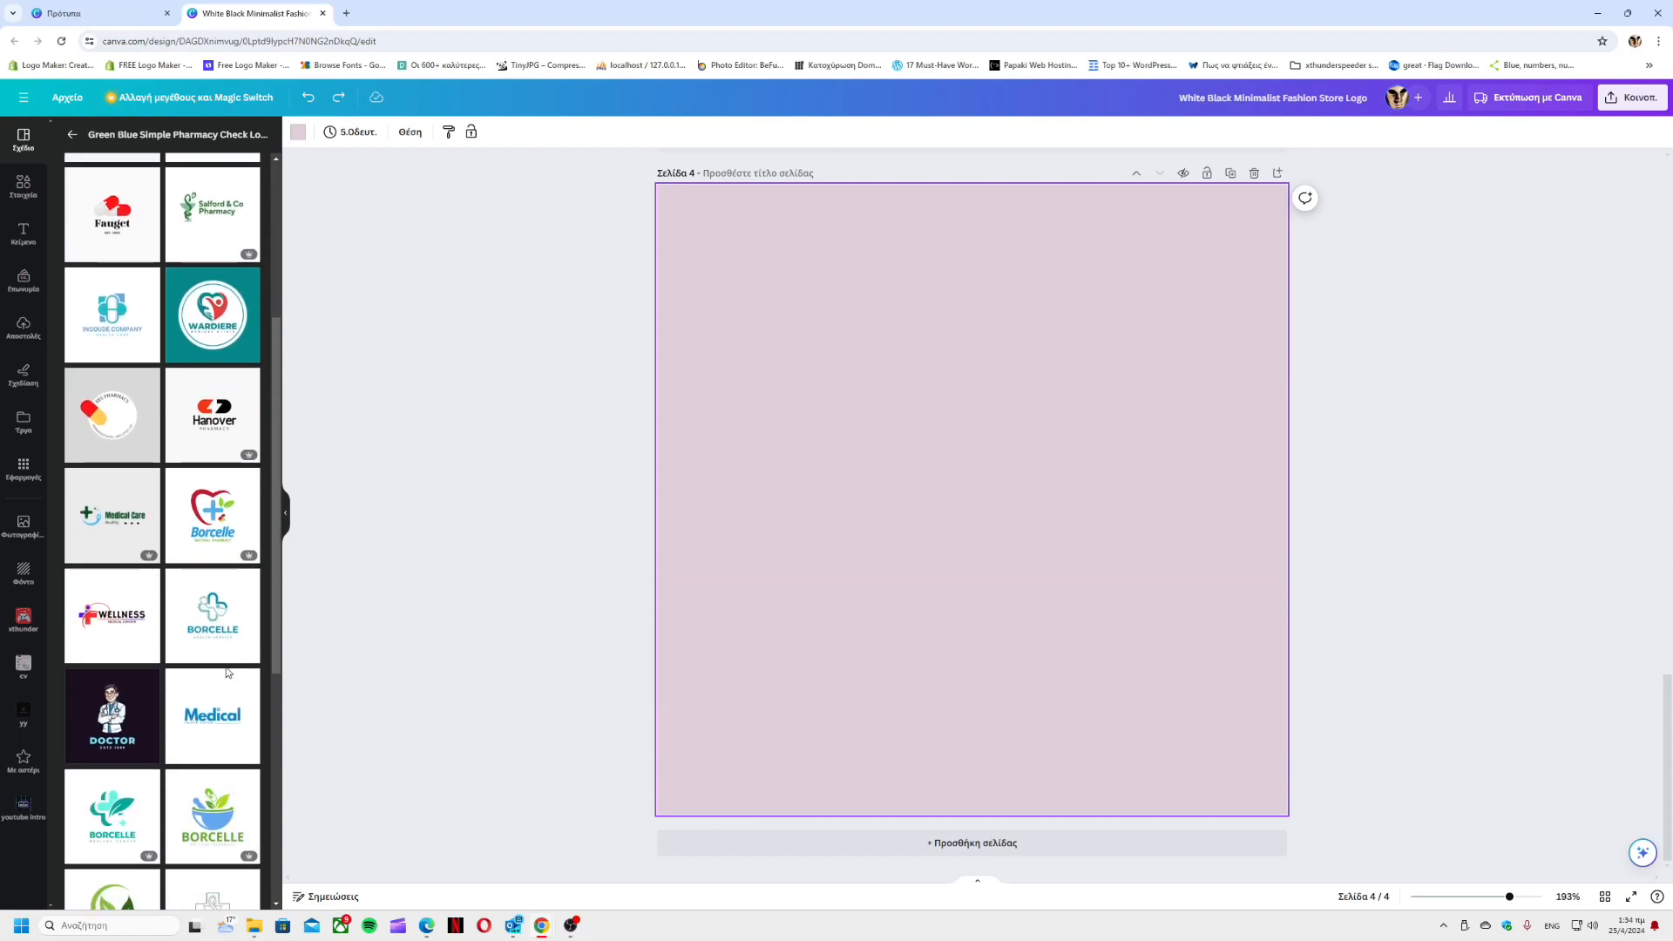
{"action": "scroll", "coordinate": [228, 672], "scroll_direction": "down", "scroll_amount": 7}
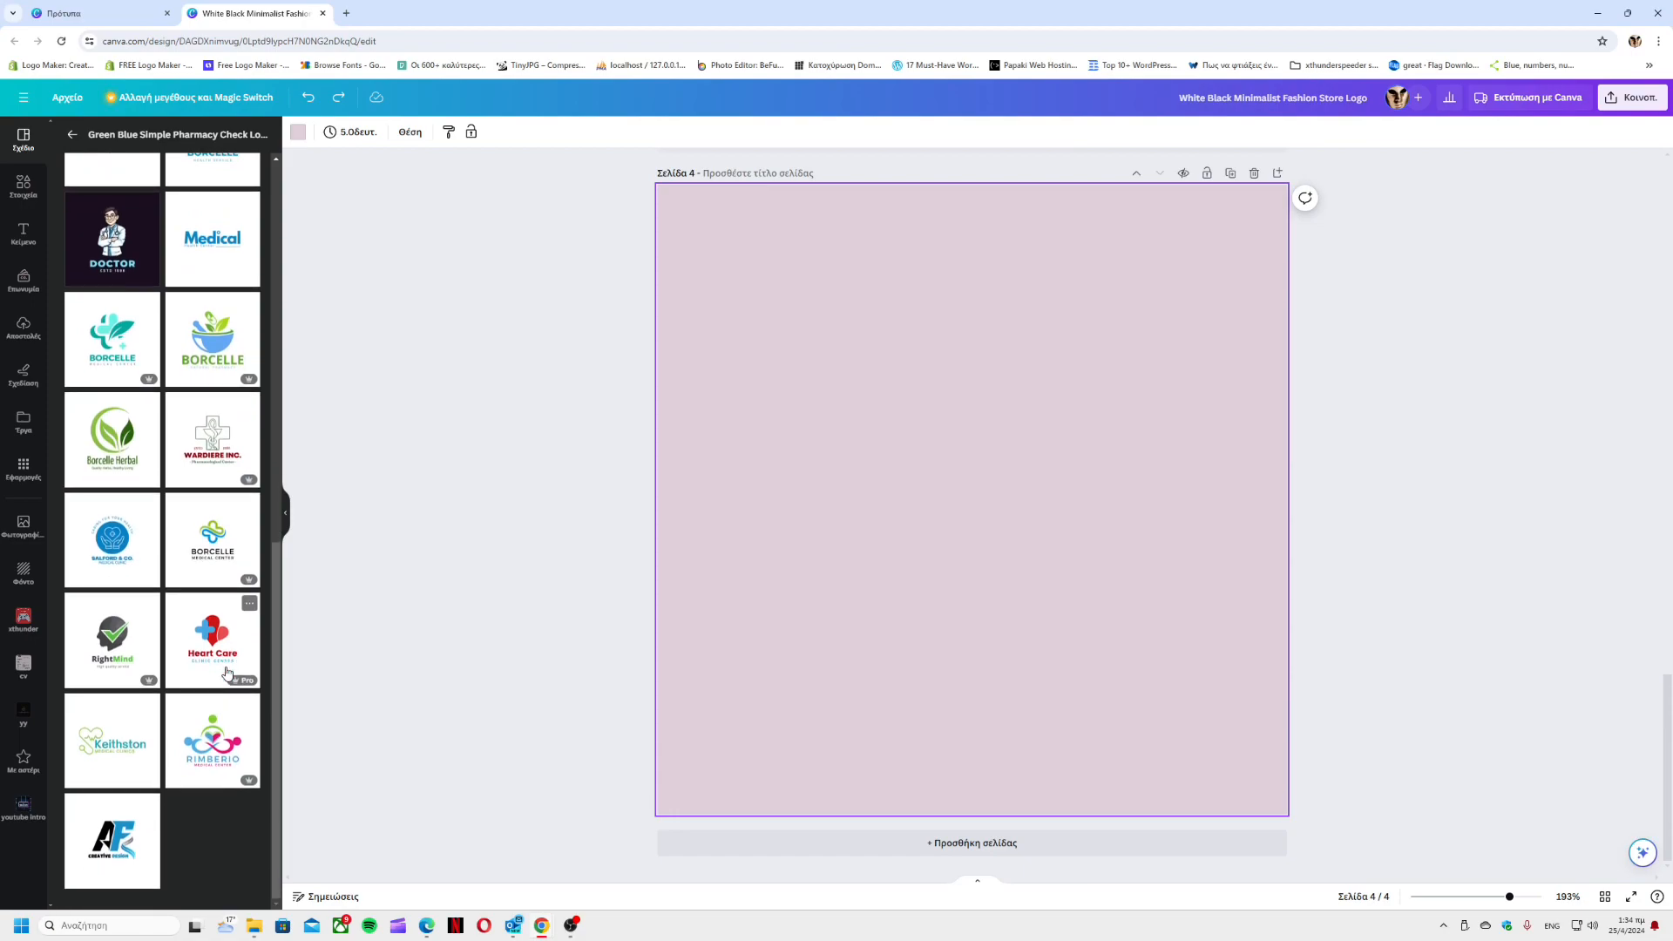
{"action": "scroll", "coordinate": [228, 672], "scroll_direction": "up", "scroll_amount": 9}
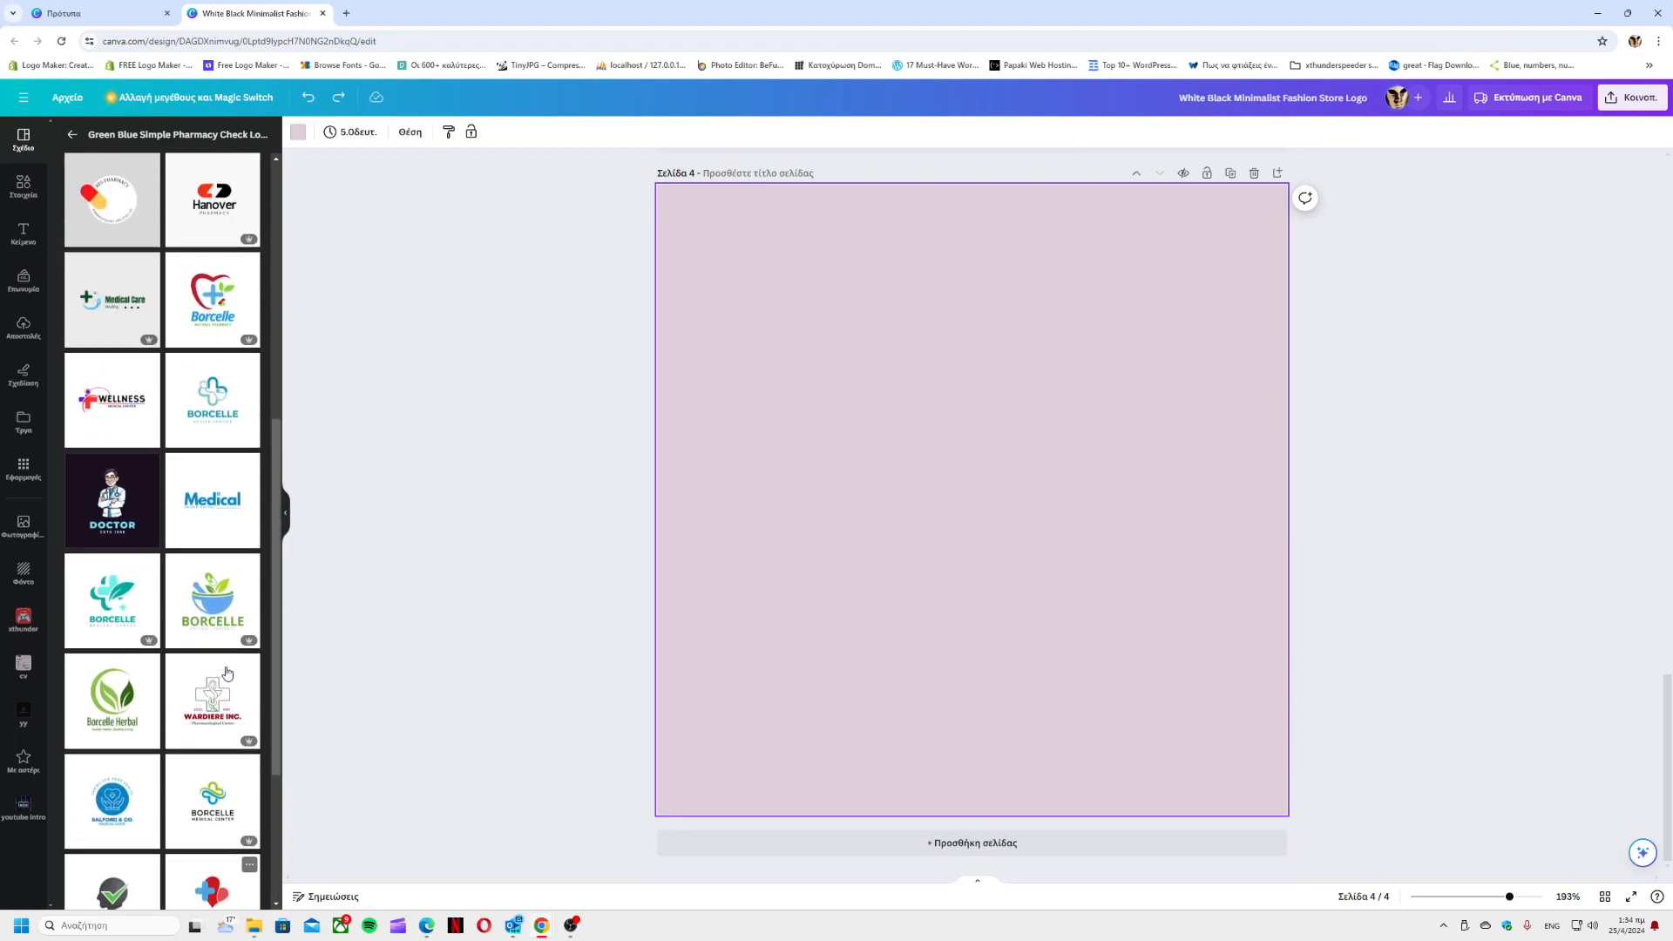
{"action": "scroll", "coordinate": [227, 672], "scroll_direction": "up", "scroll_amount": 3}
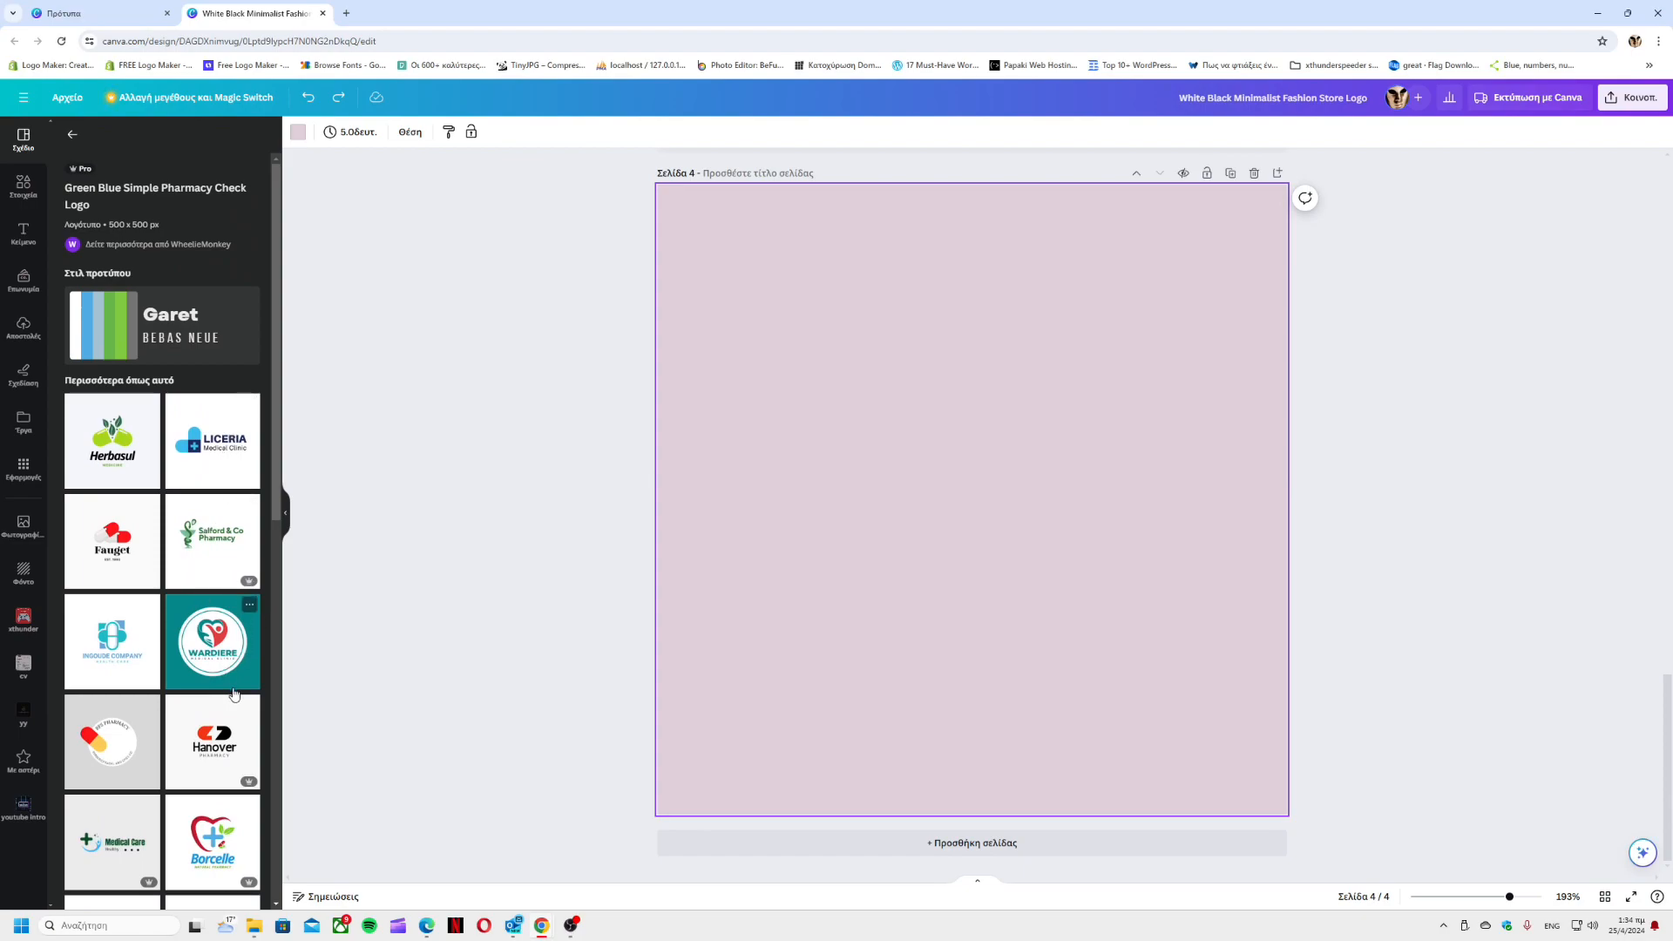
- Try the Green Modern Pharmacy Health Logo template with the Salford & Co design on page 4, and undo it
{"action": "left_click", "coordinate": [229, 580]}
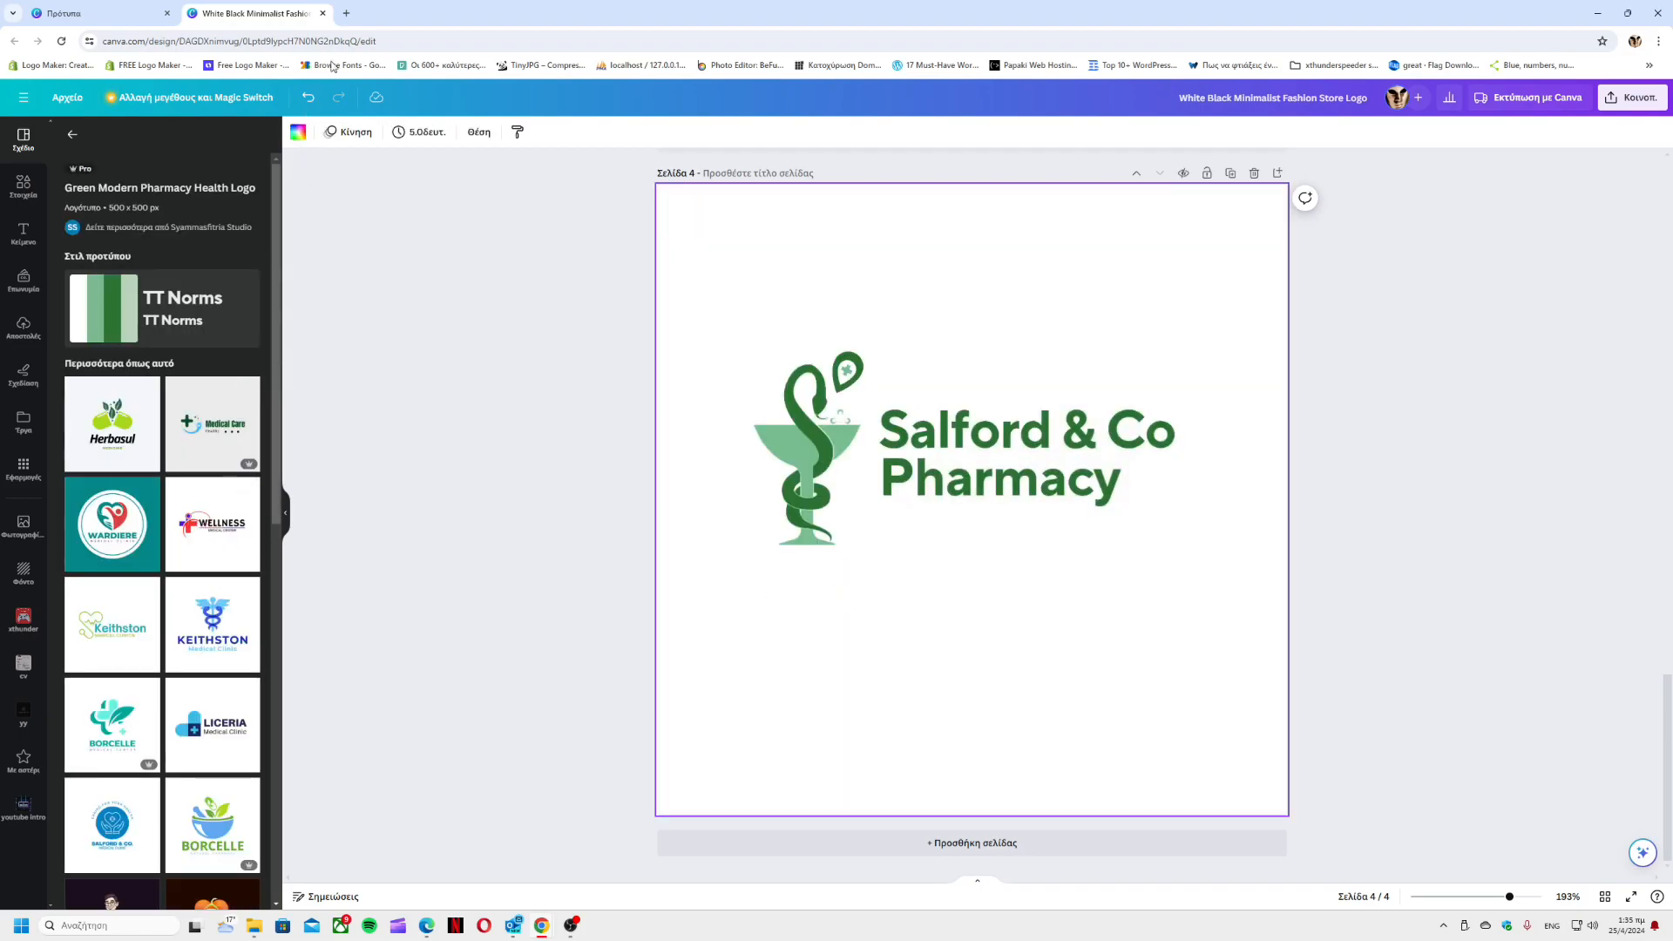
{"action": "left_click", "coordinate": [308, 97]}
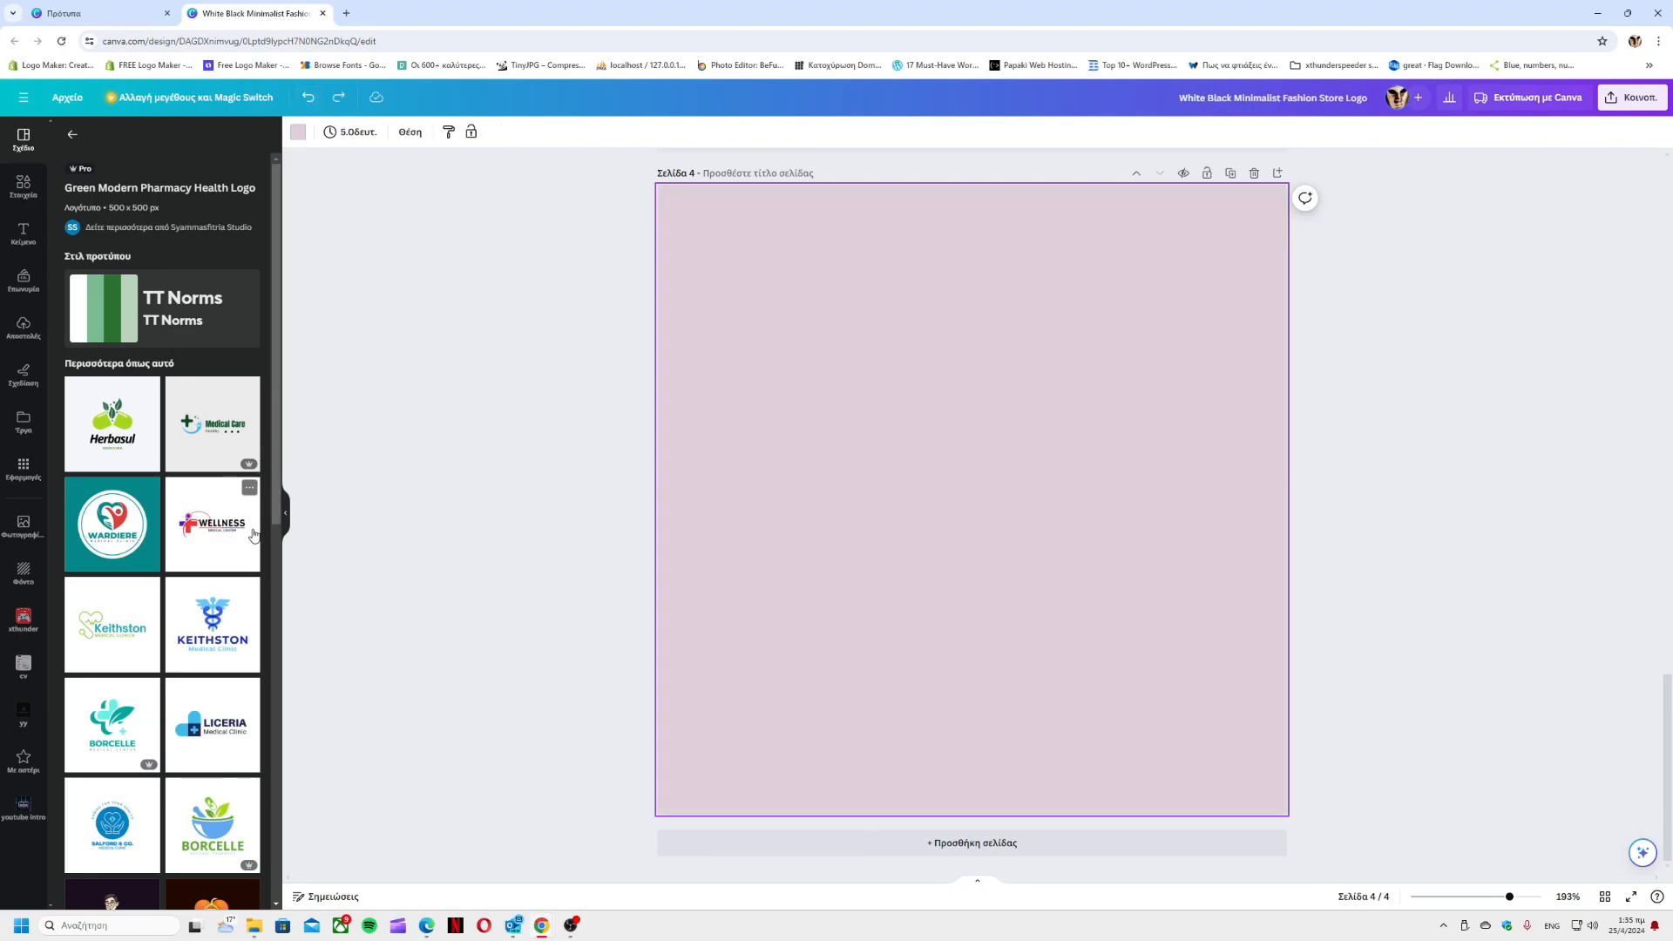
- Apply the white Keithston design of the Green Blue Minimalist Modern Medical Clinics Logo template to page 4
{"action": "left_click", "coordinate": [125, 636]}
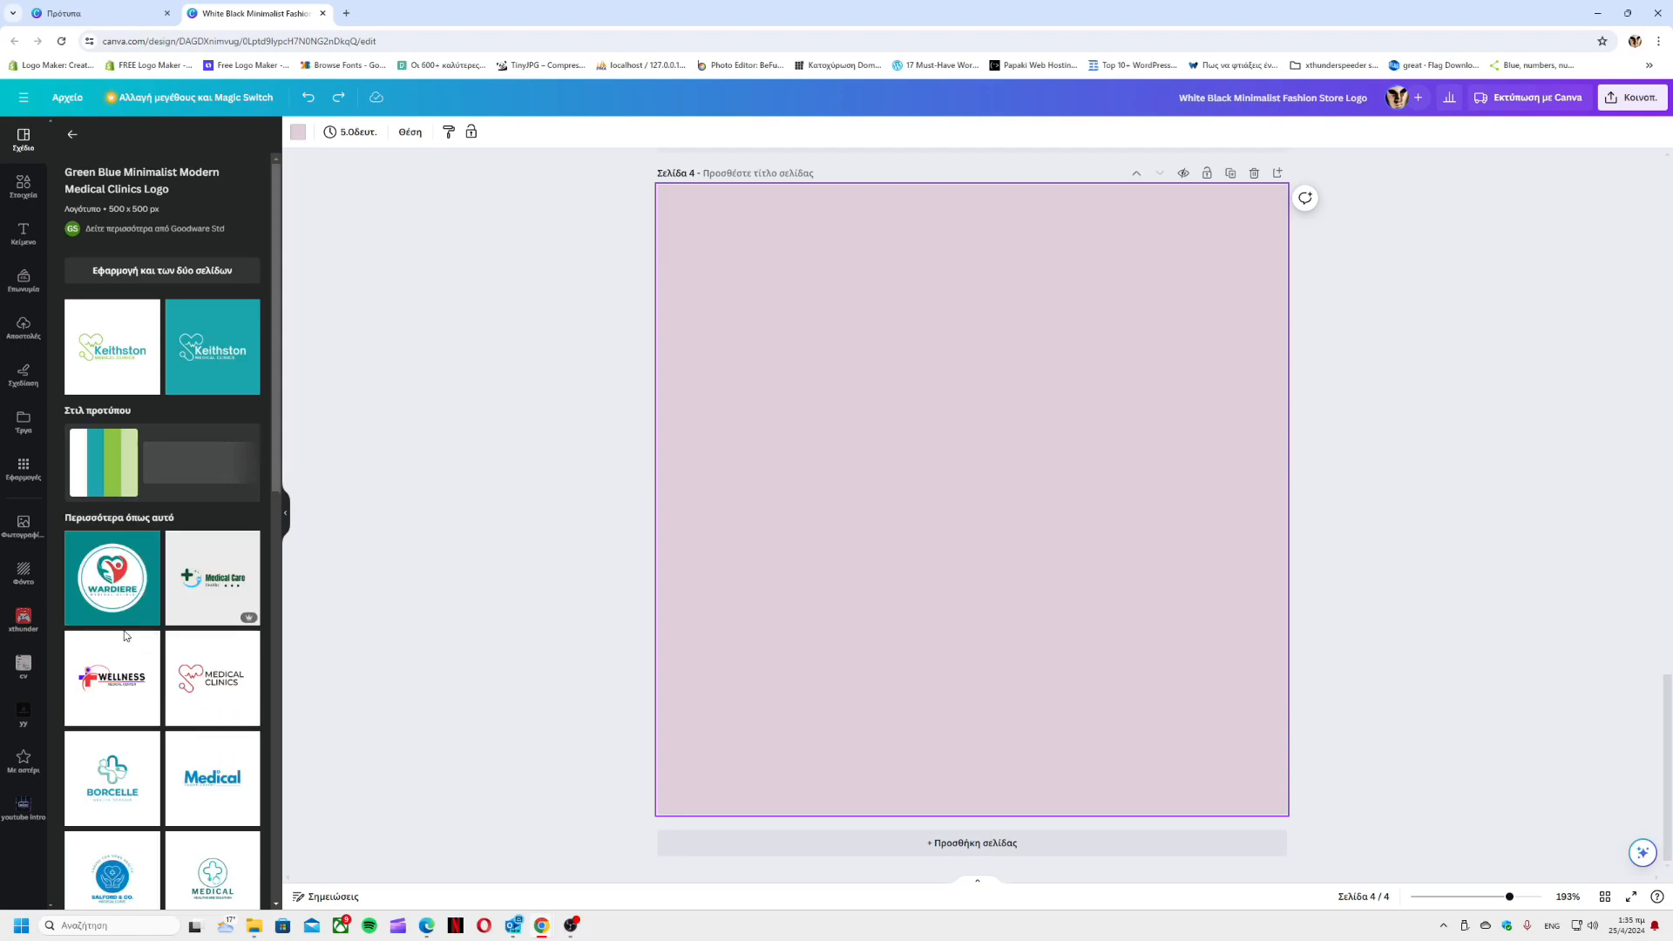
{"action": "scroll", "coordinate": [181, 634], "scroll_direction": "down", "scroll_amount": 2}
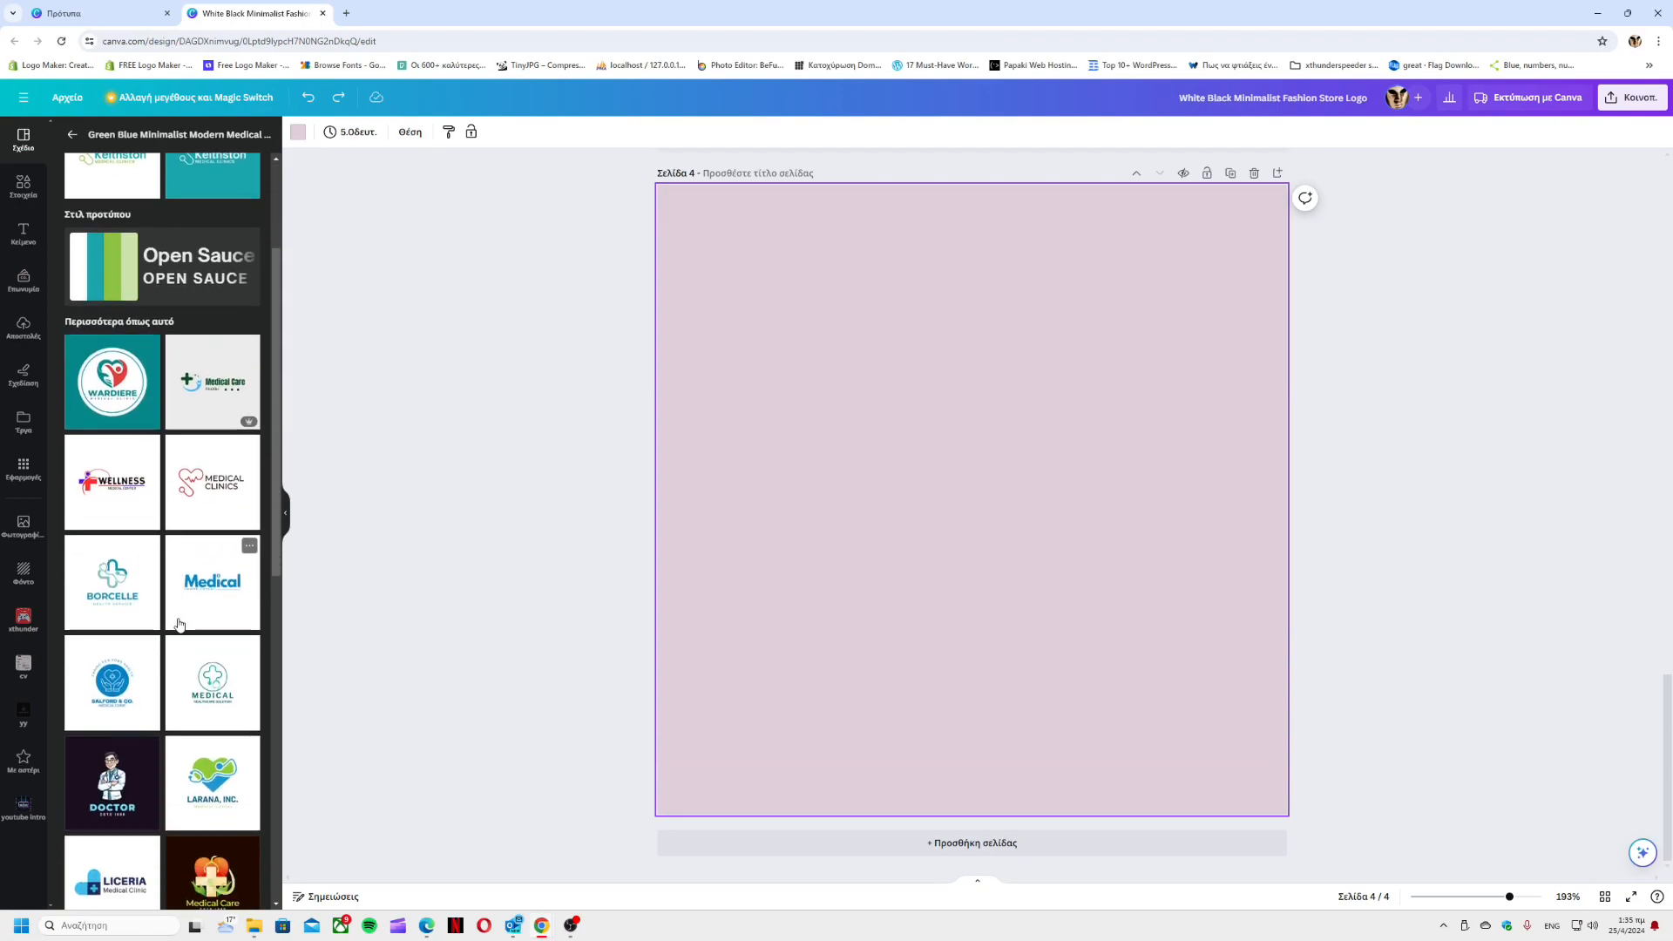
{"action": "scroll", "coordinate": [179, 624], "scroll_direction": "down", "scroll_amount": 4}
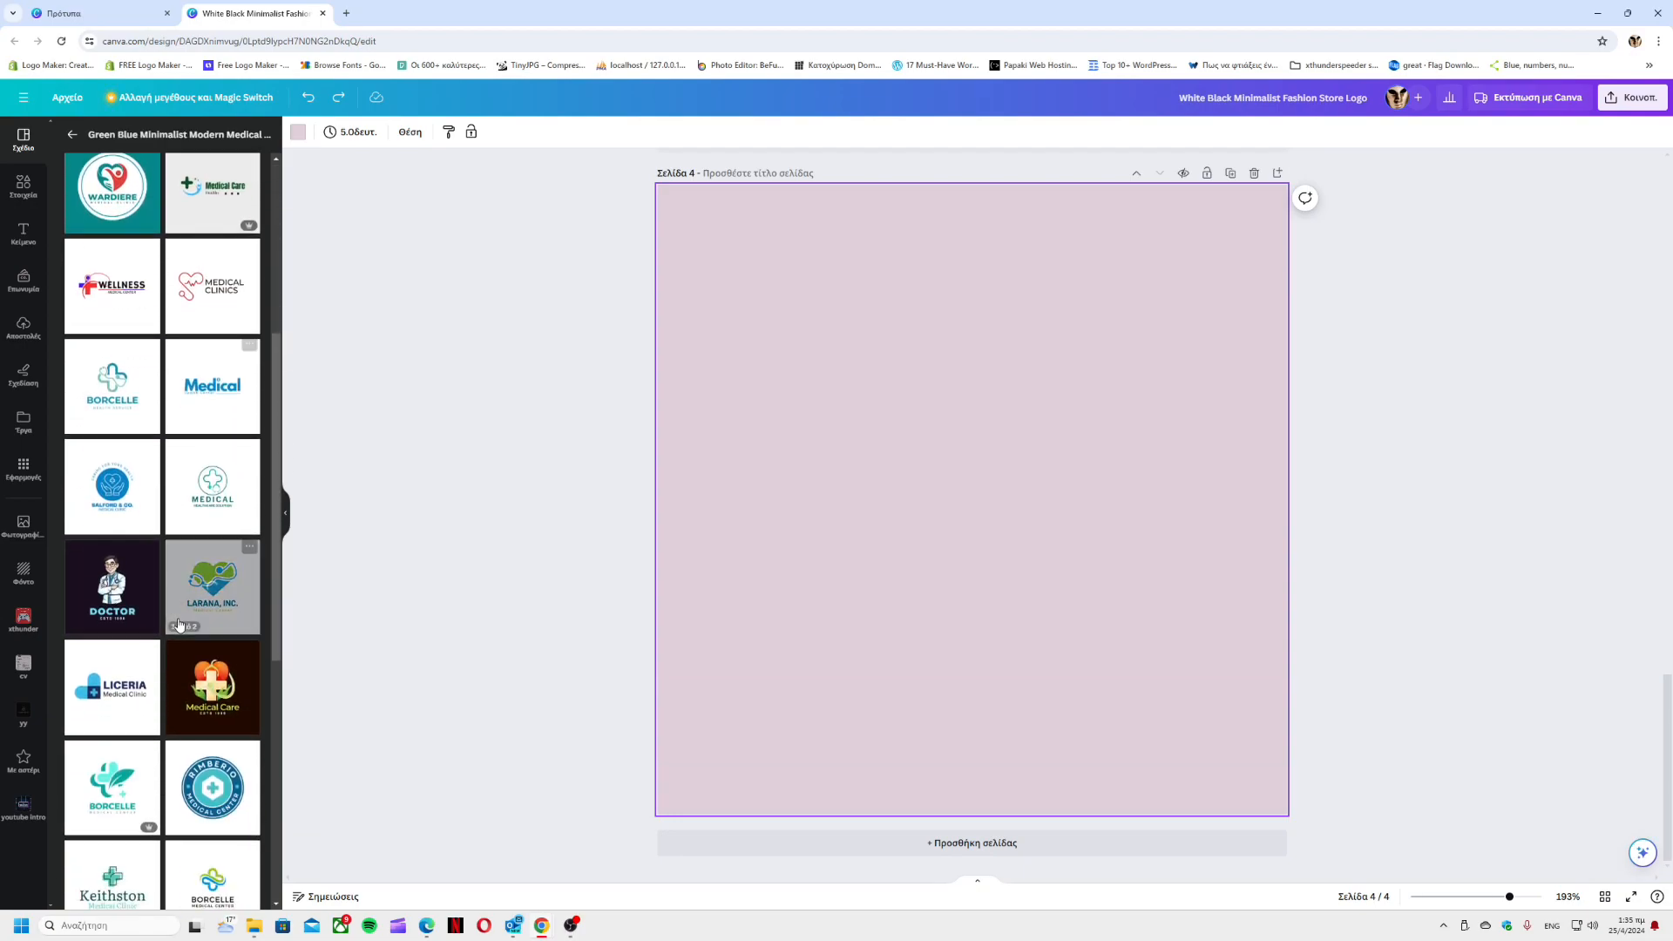
{"action": "scroll", "coordinate": [179, 624], "scroll_direction": "down", "scroll_amount": 2}
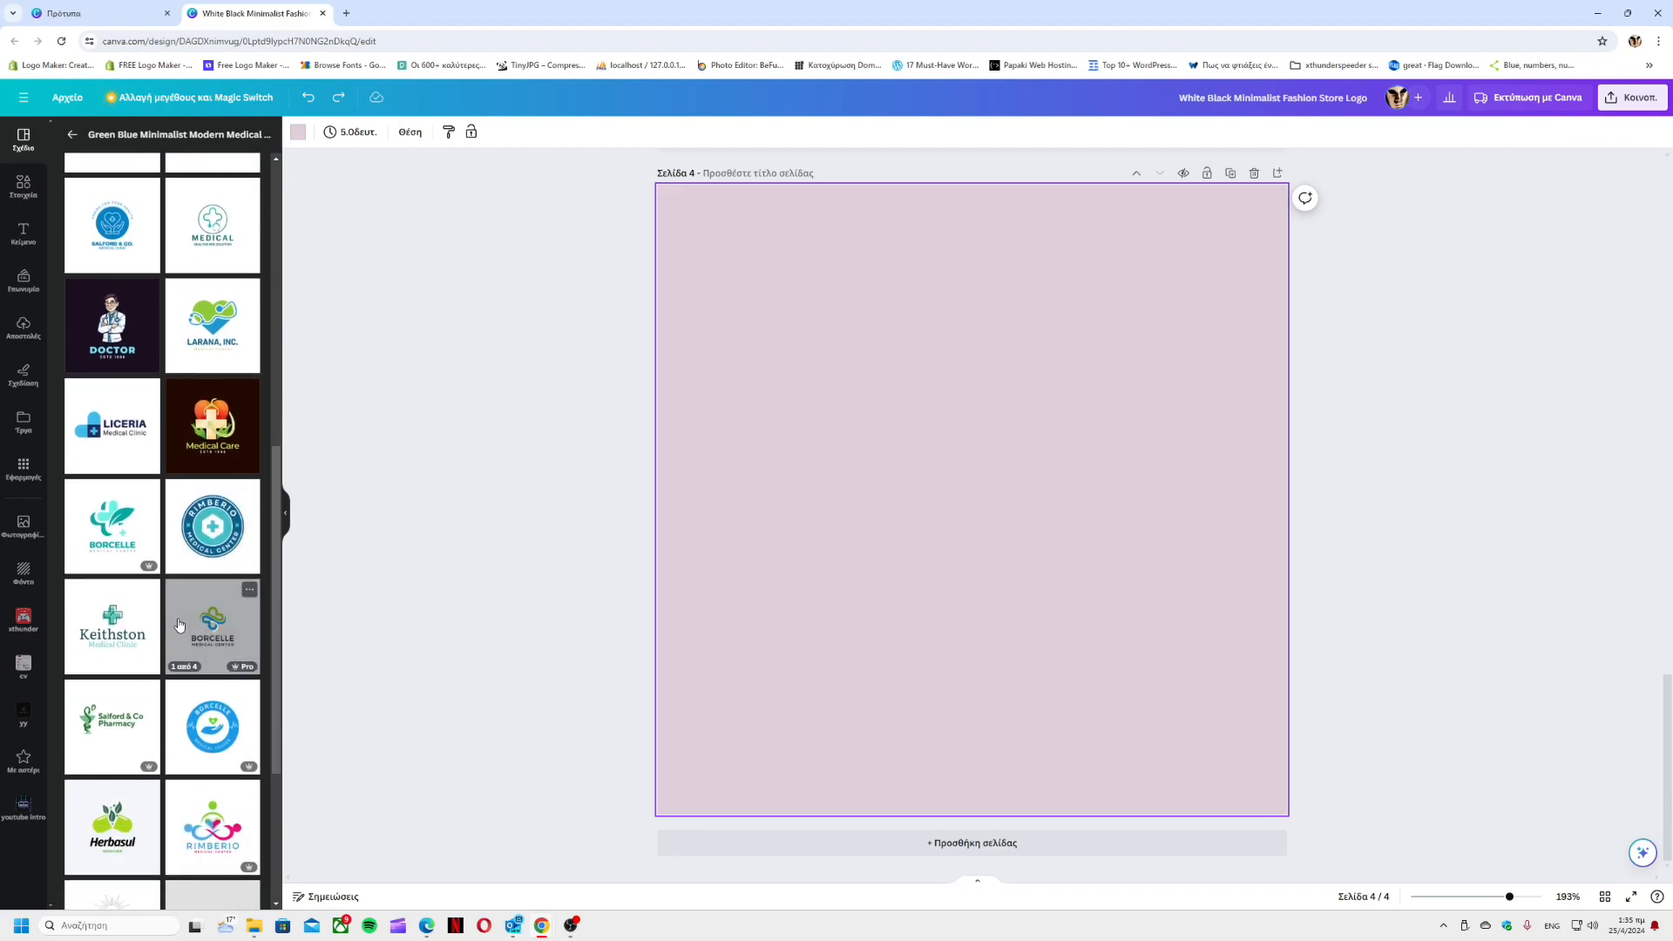
{"action": "scroll", "coordinate": [180, 624], "scroll_direction": "down", "scroll_amount": 3}
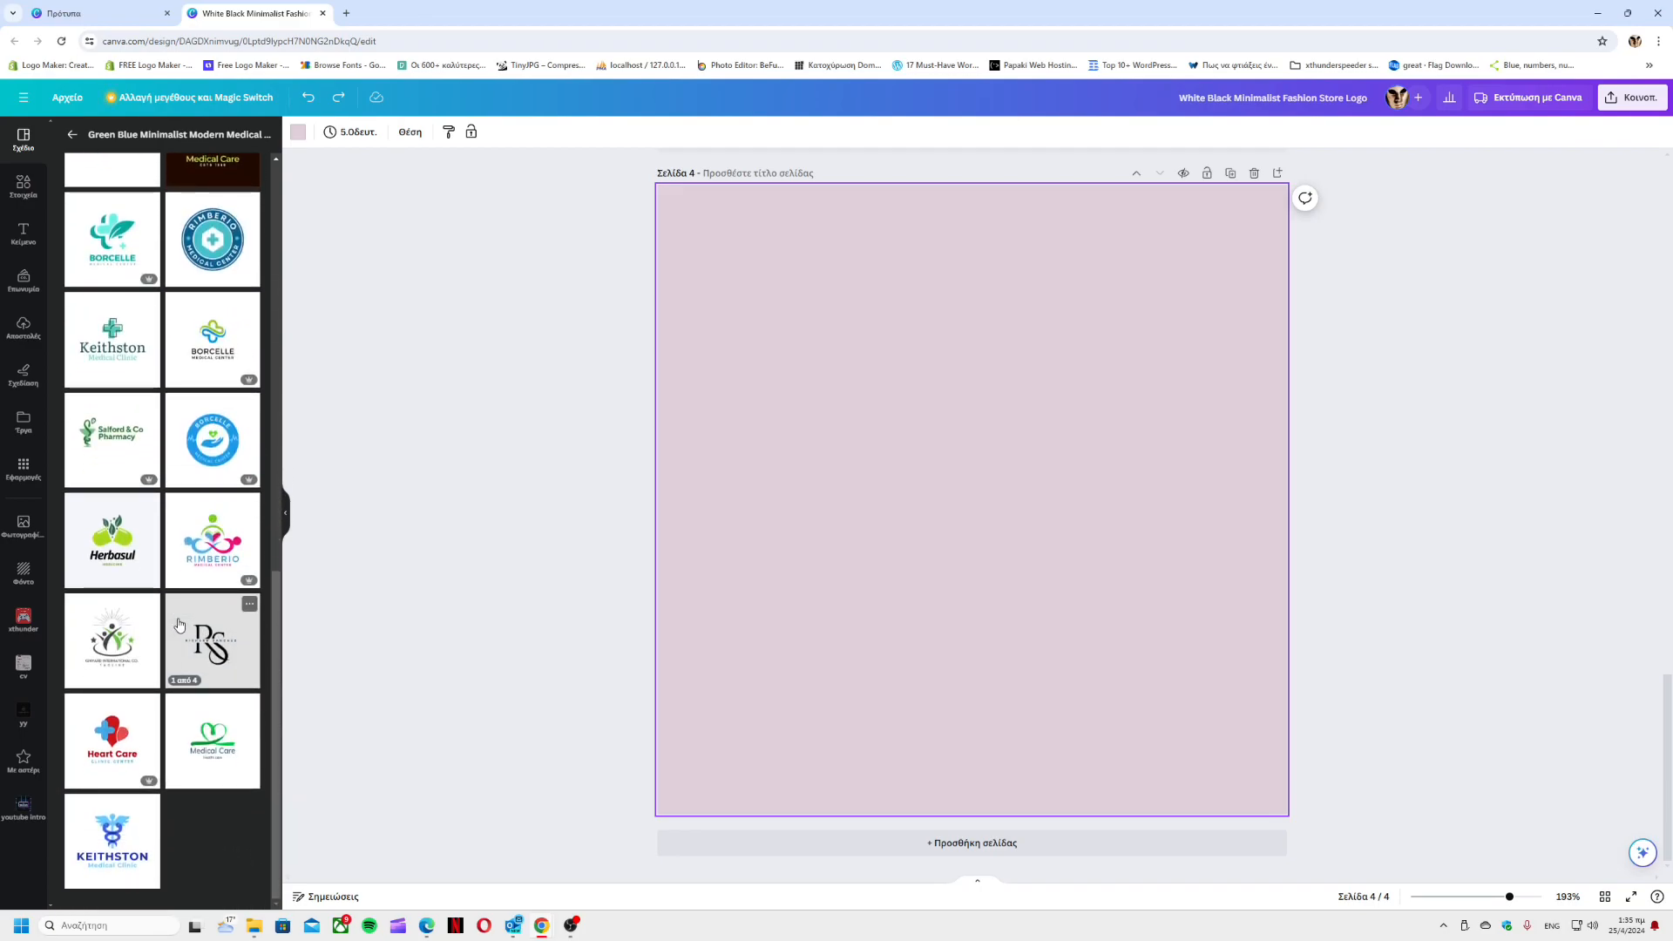
{"action": "scroll", "coordinate": [180, 624], "scroll_direction": "up", "scroll_amount": 7}
{"action": "scroll", "coordinate": [180, 624], "scroll_direction": "up", "scroll_amount": 3}
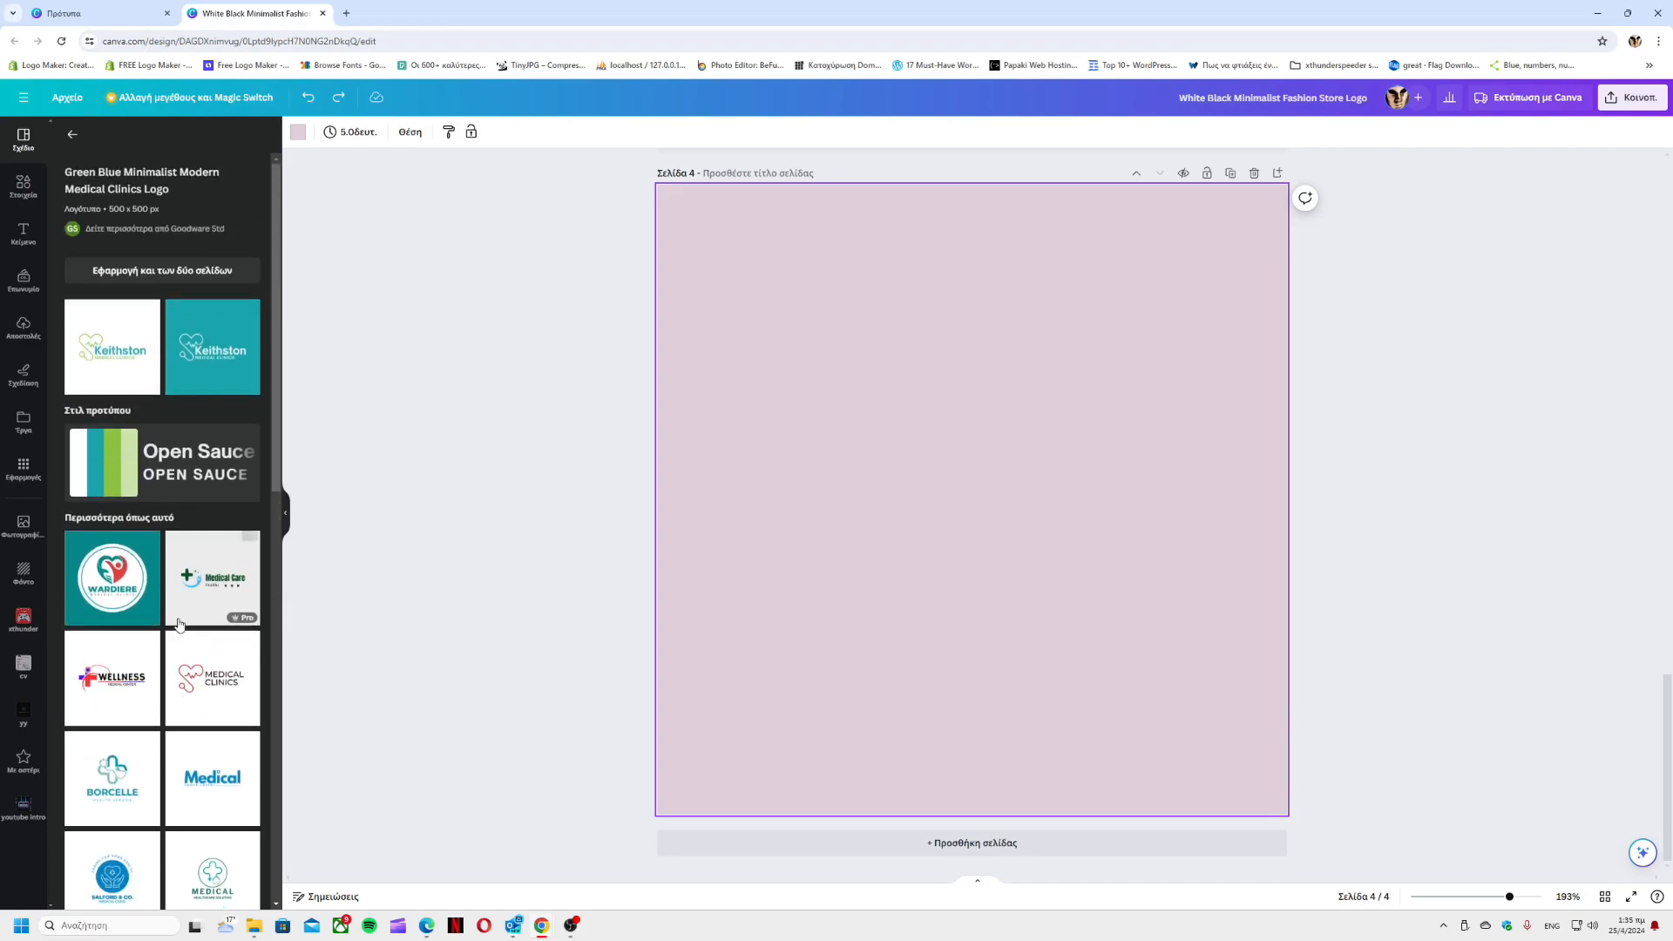
{"action": "left_click", "coordinate": [114, 360]}
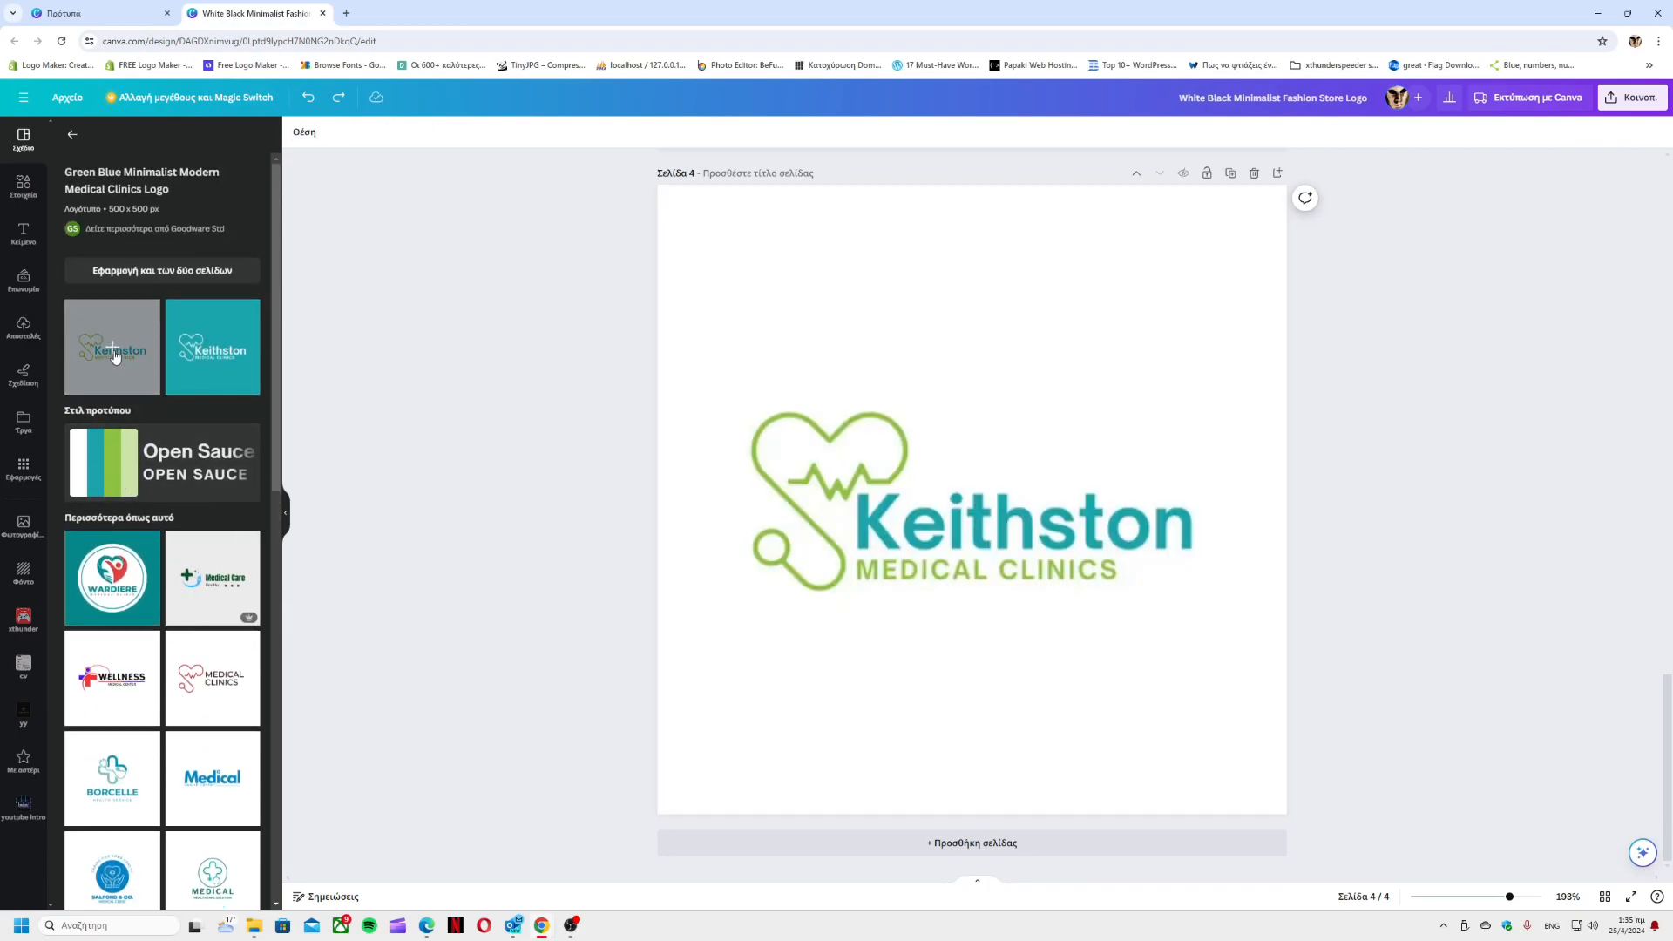
- Replace the "Keithston" name in the page 4 logo with "Pharmacynet"
{"action": "left_click", "coordinate": [1065, 541]}
{"action": "double_click", "coordinate": [1065, 541]}
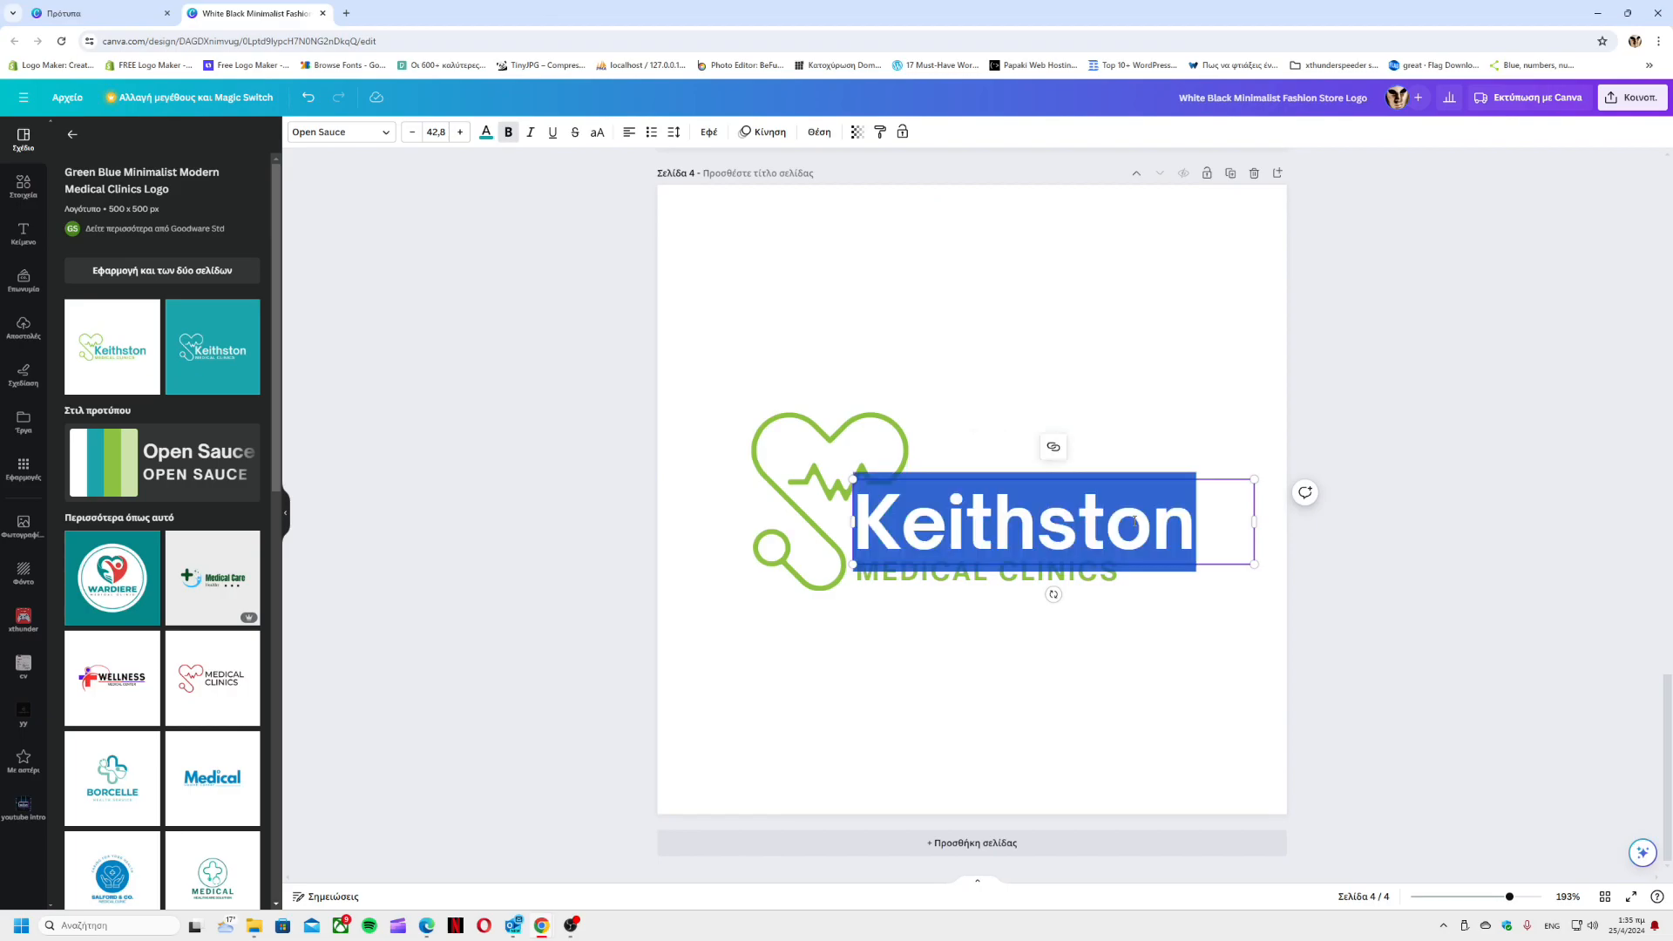
{"action": "key", "text": "BackSpace"}
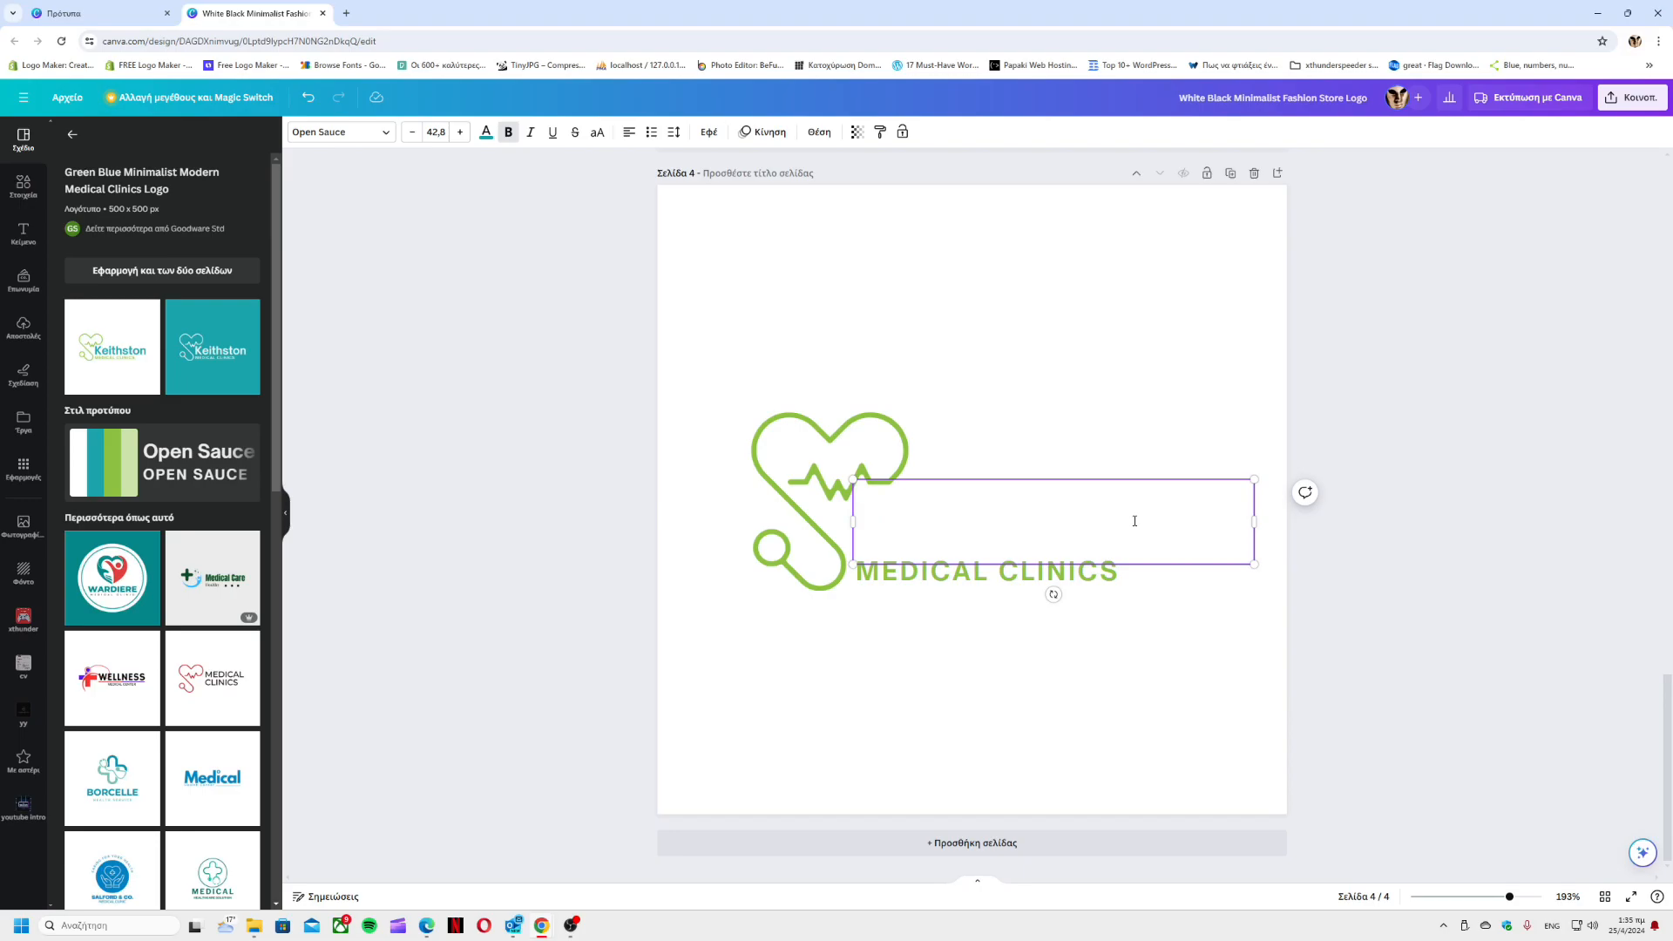
{"action": "type", "text": "Phar"}
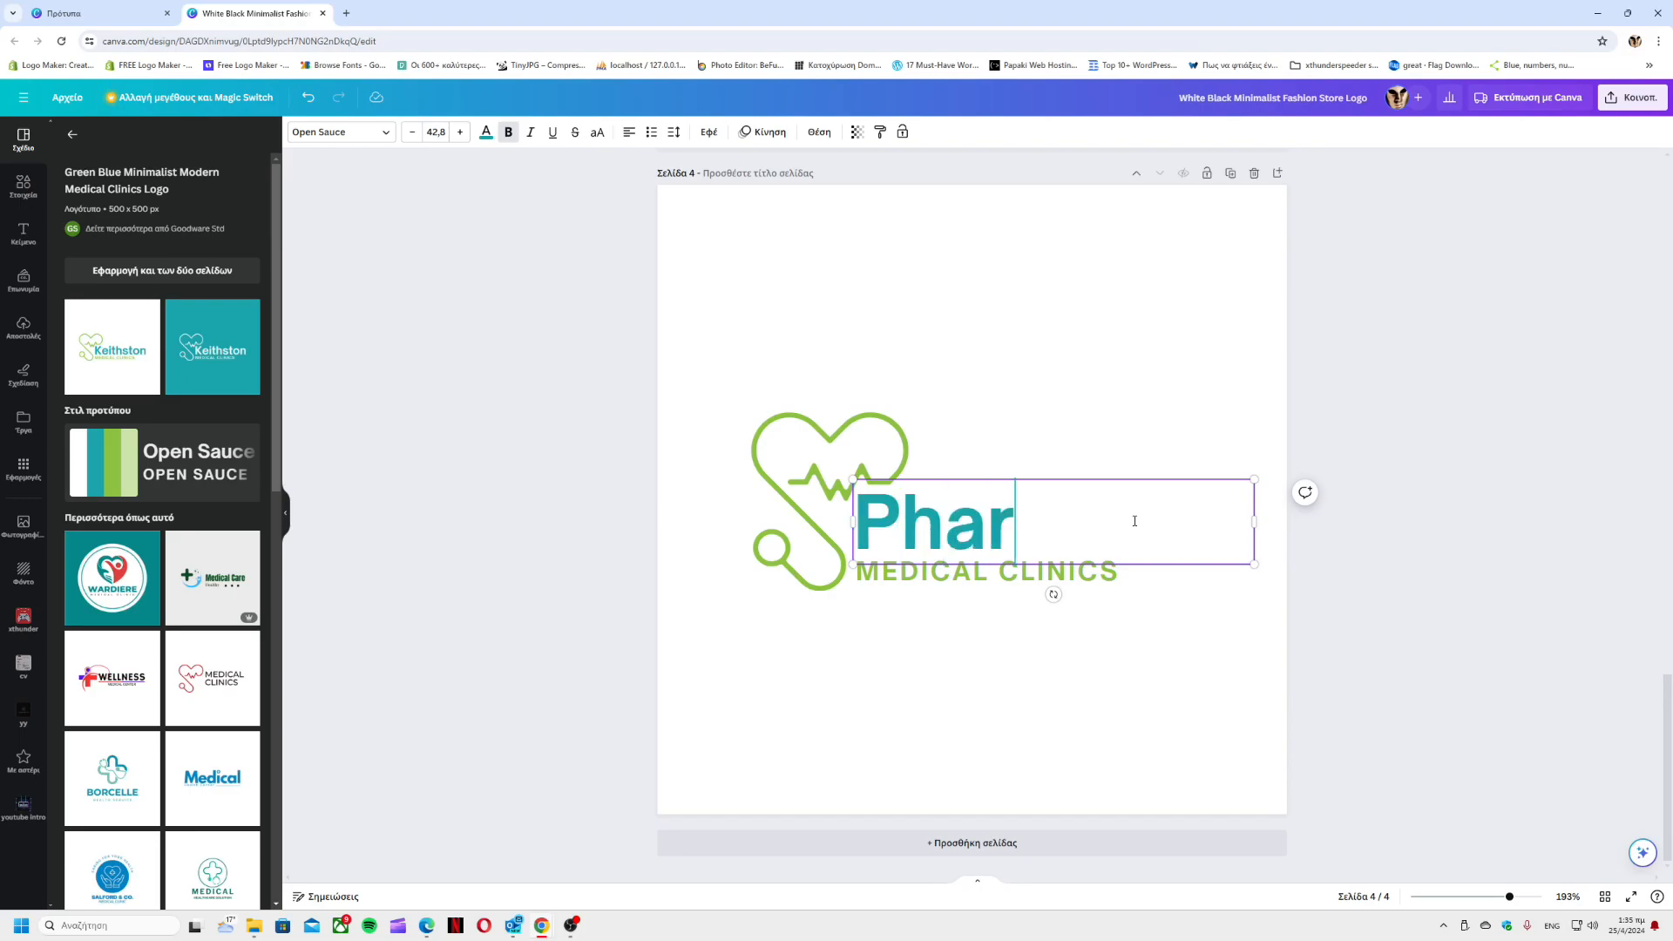
{"action": "type", "text": "ma"}
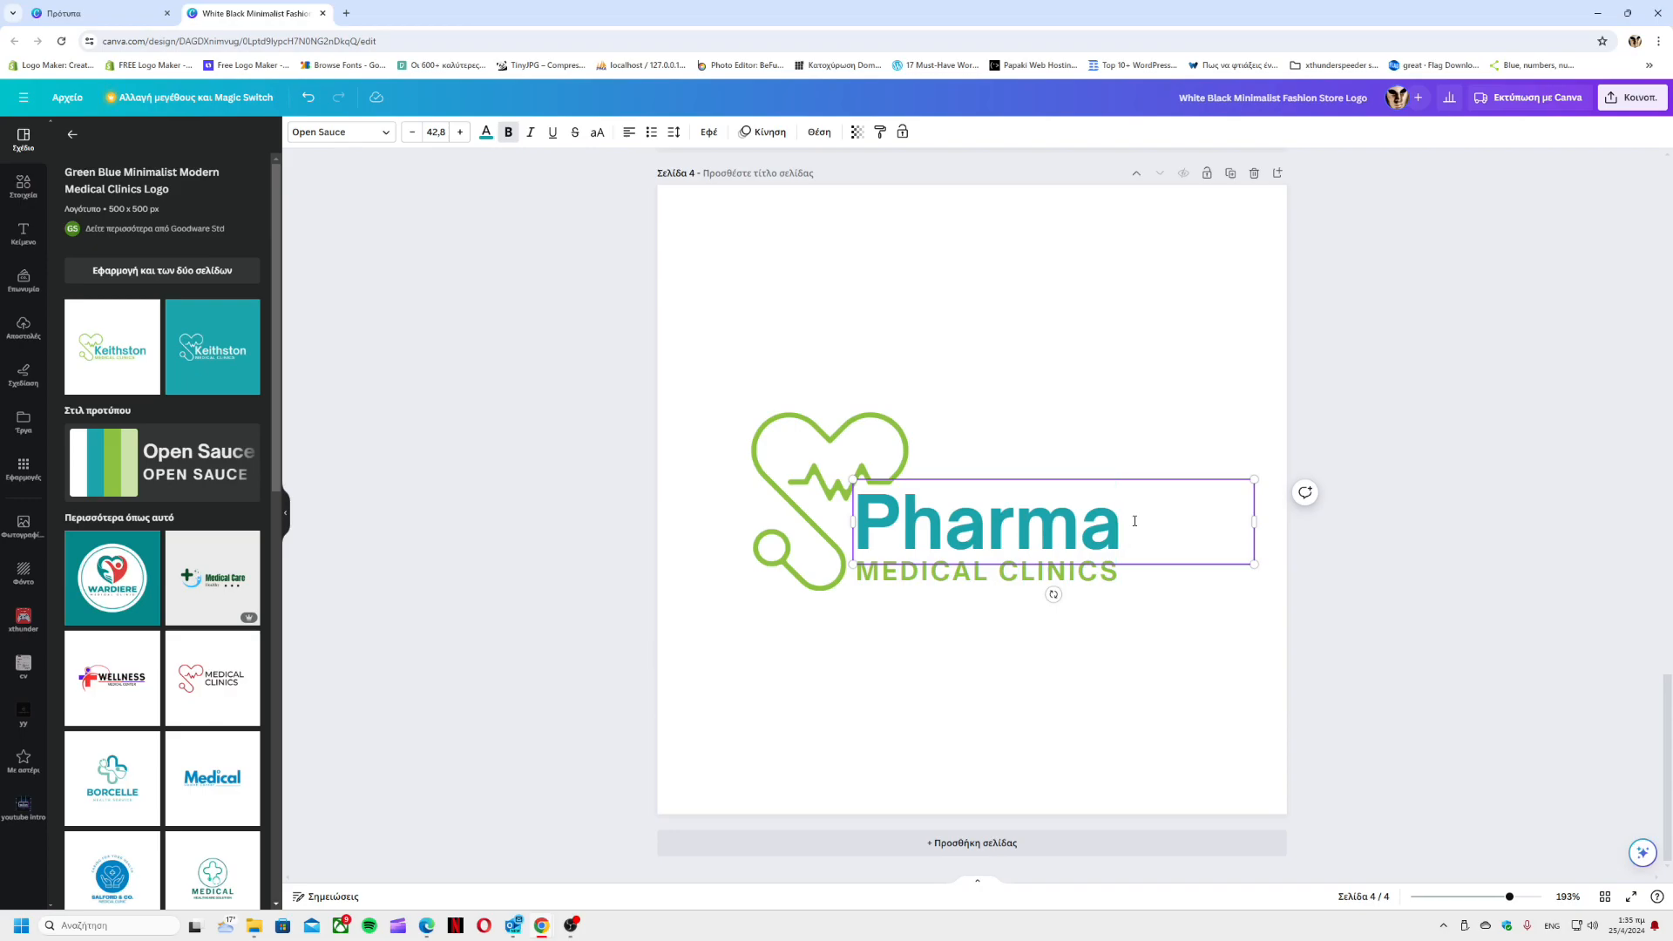
{"action": "type", "text": "cy"}
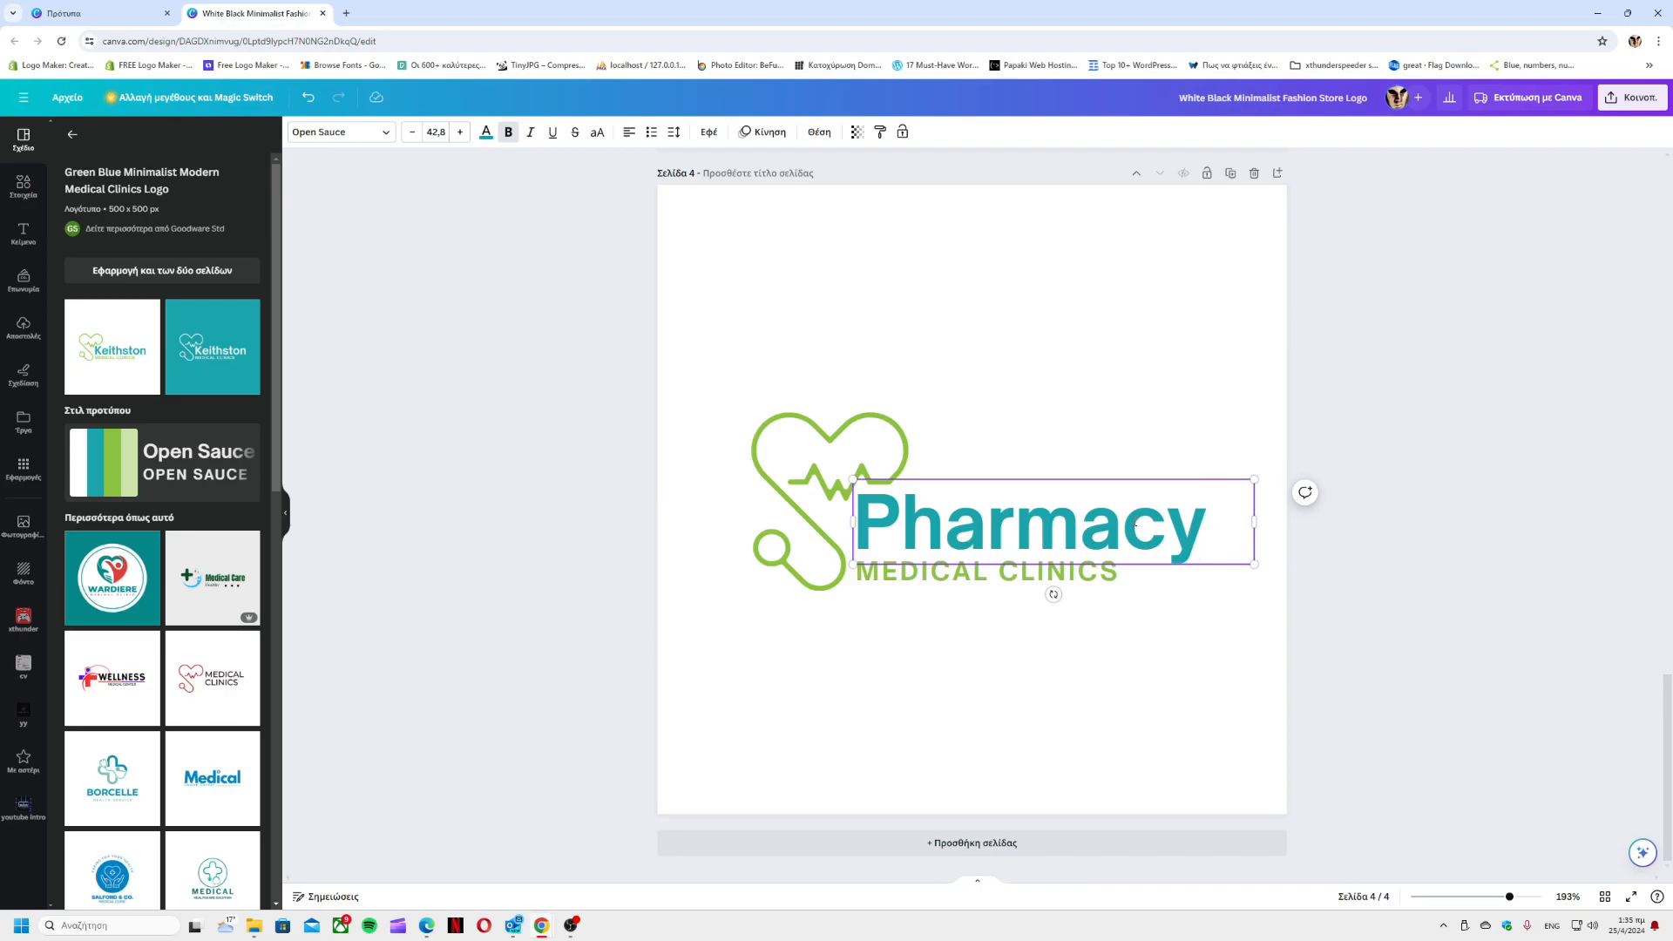
{"action": "type", "text": "net"}
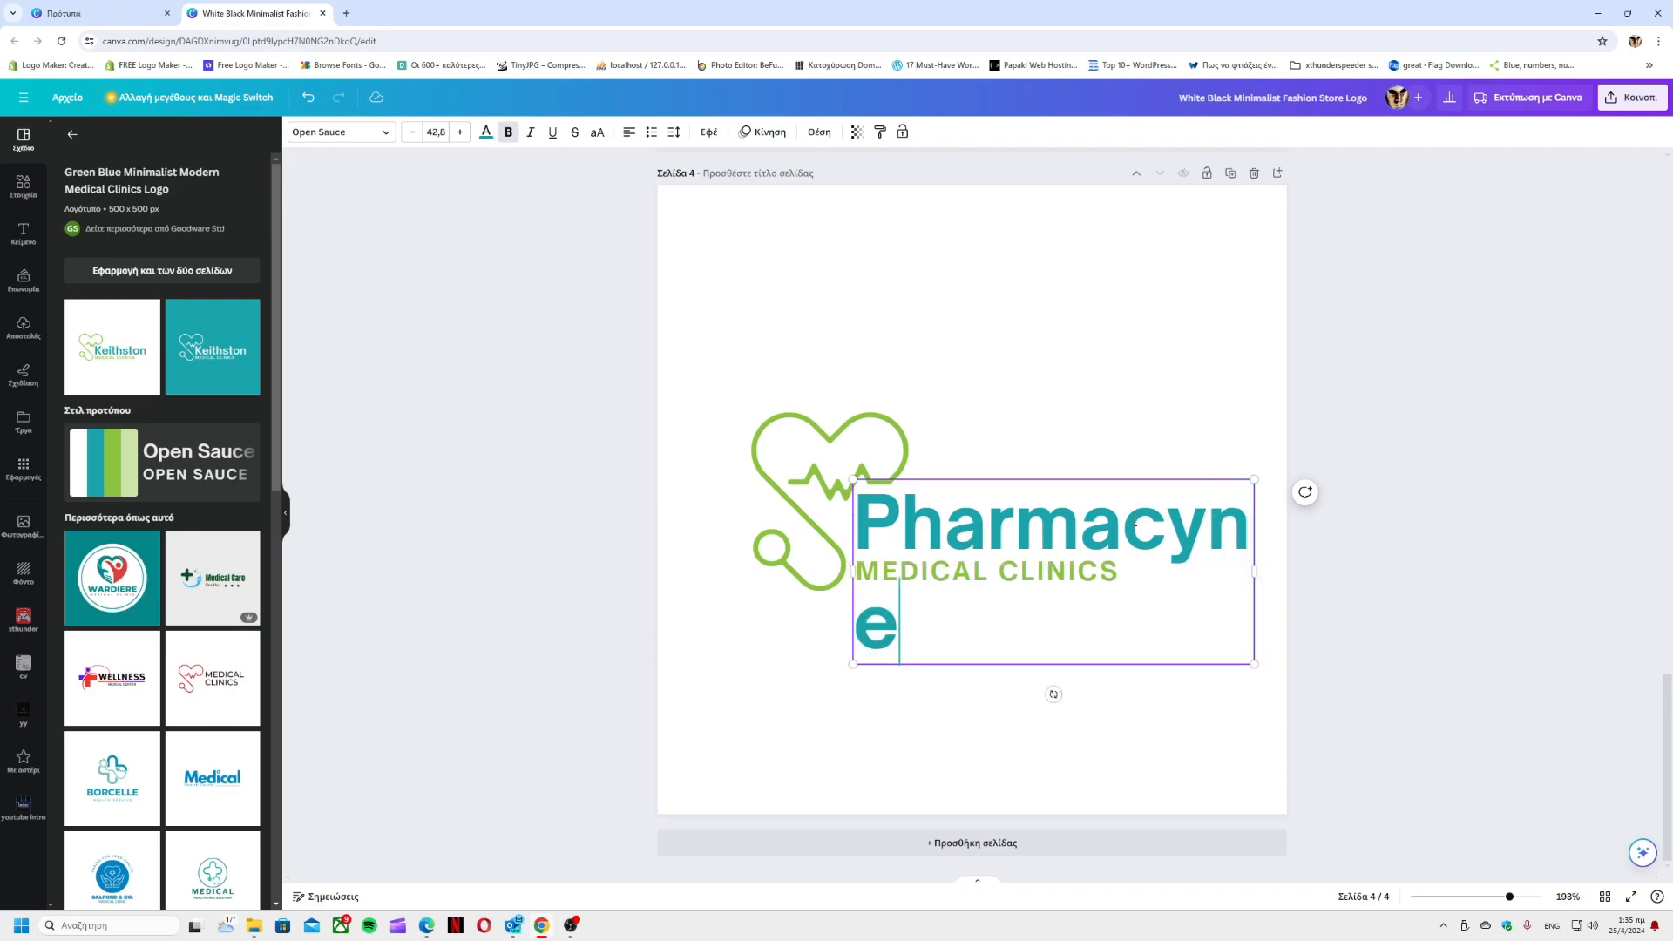
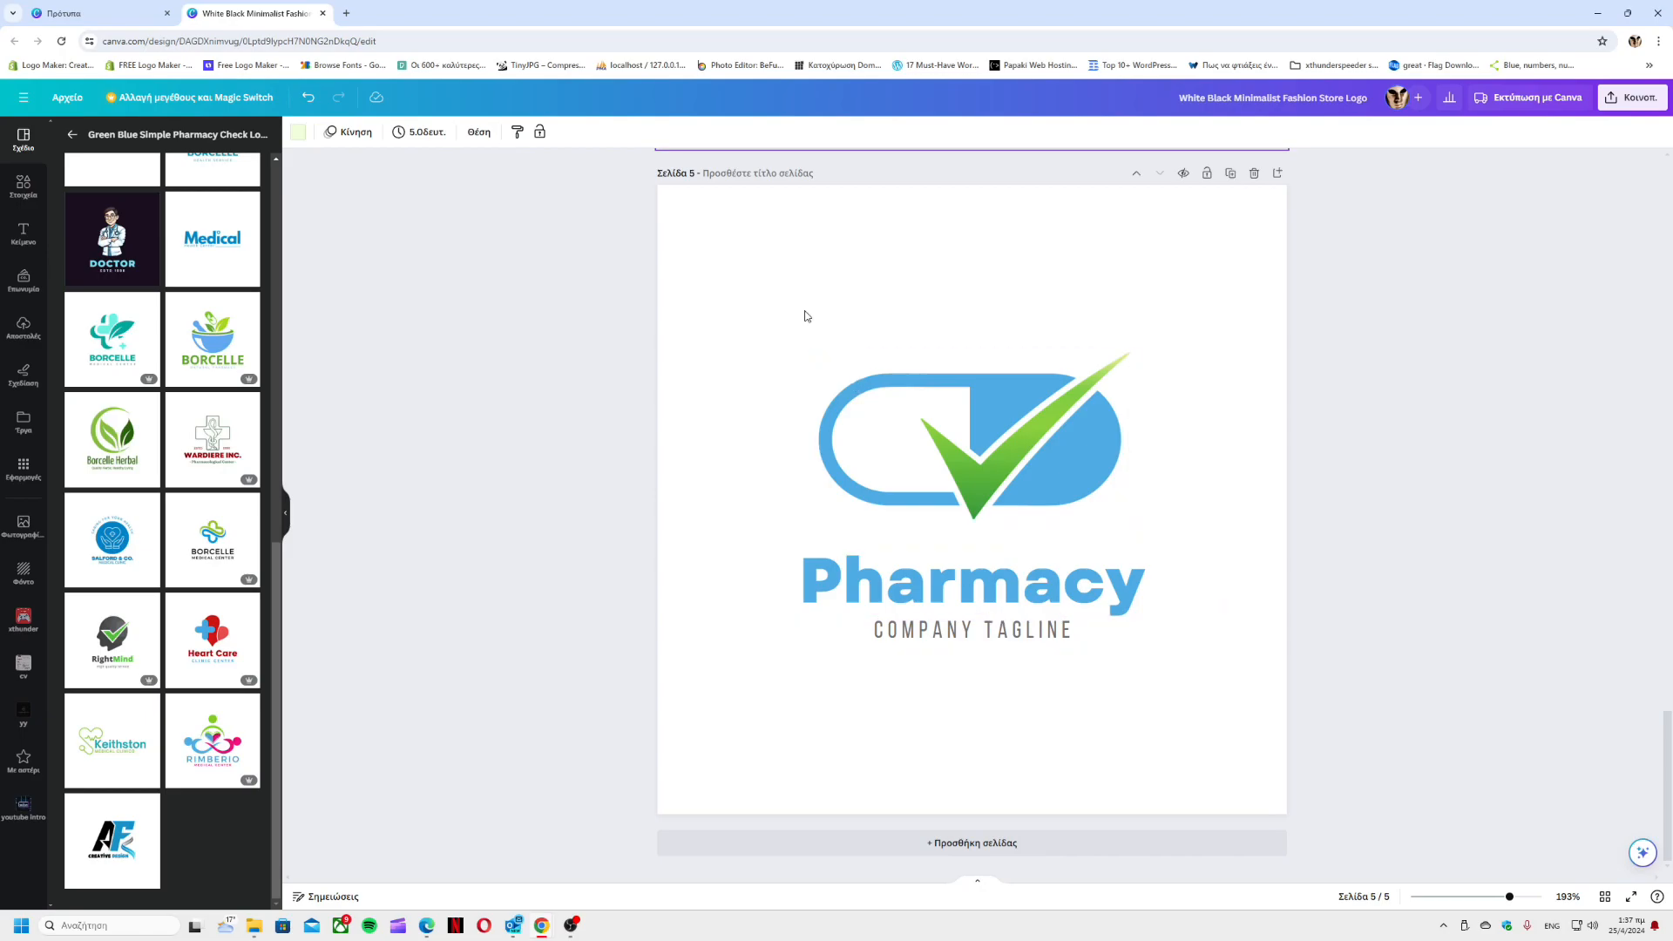
- Delete page 5 with the pill-and-checkmark Pharmacy logo and add a blank page after page 4
{"action": "left_click", "coordinate": [1254, 175]}
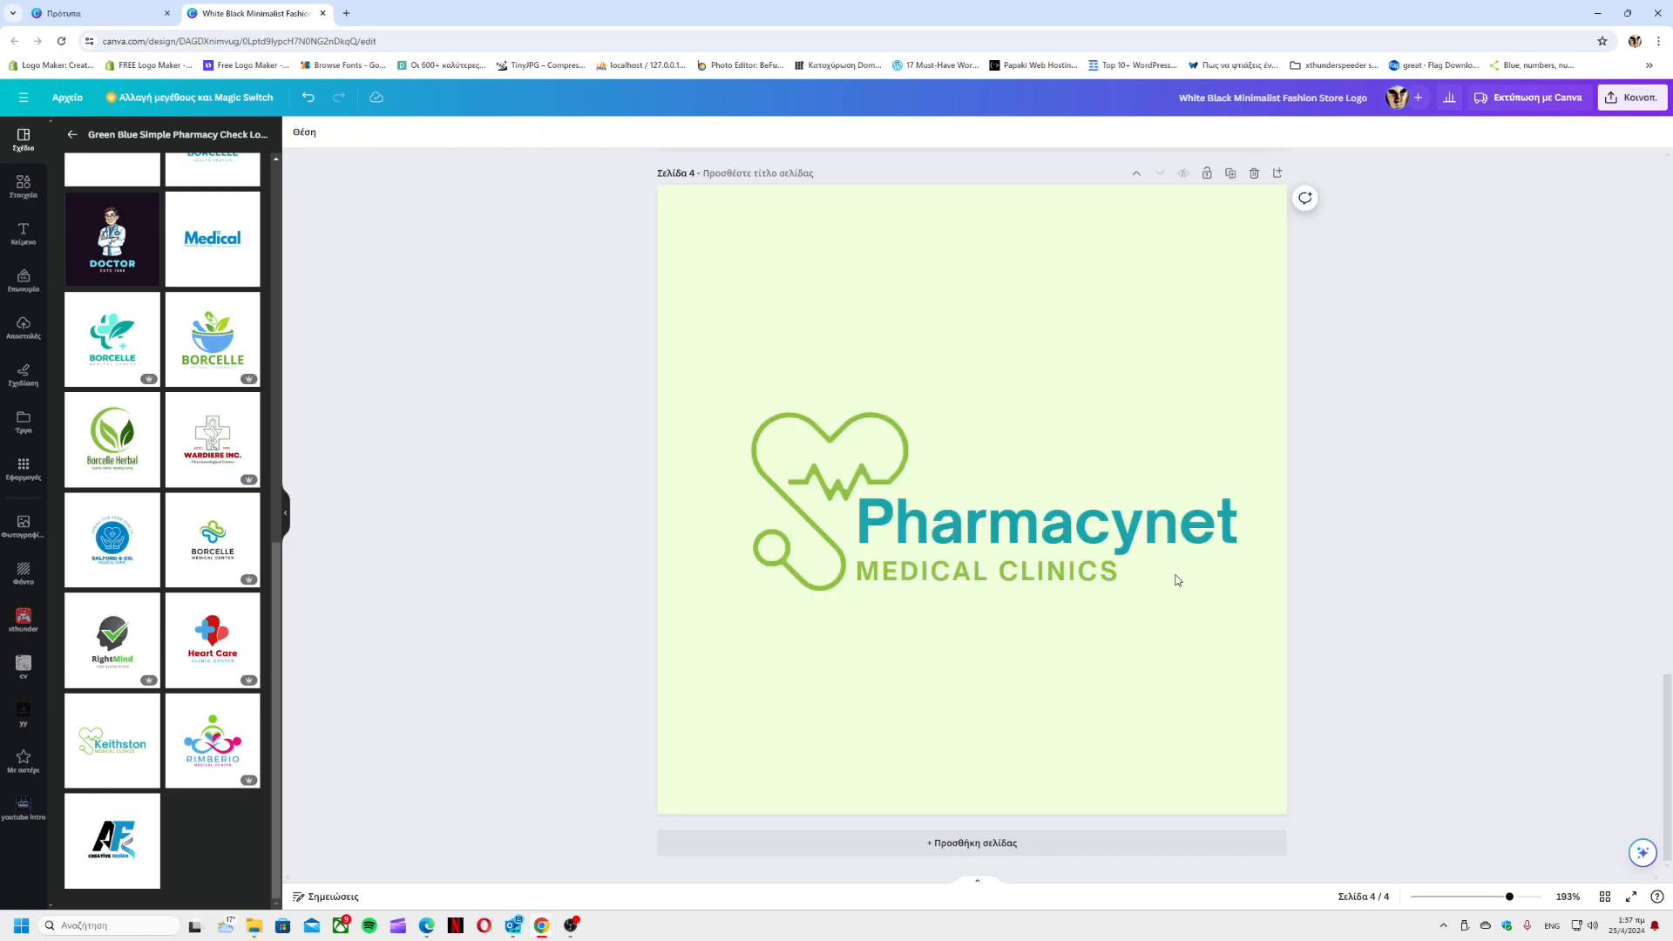
{"action": "scroll", "coordinate": [1062, 647], "scroll_direction": "up", "scroll_amount": 1}
{"action": "left_click", "coordinate": [969, 850]}
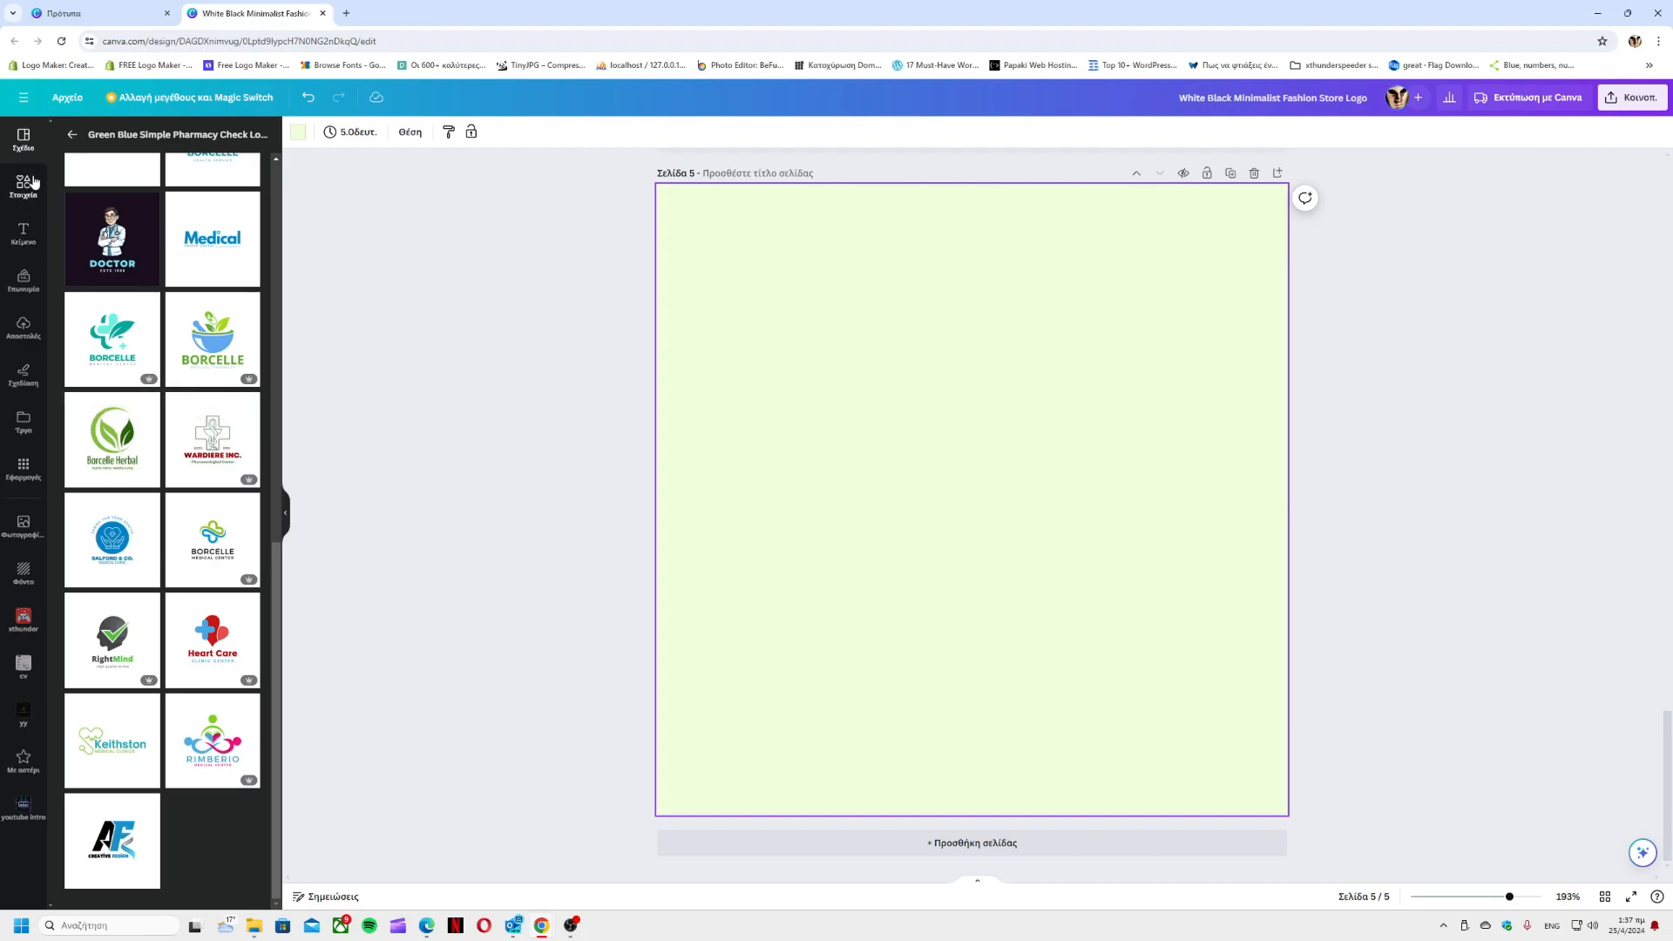
- Search the graphic elements for "pharmacy logo" and examine the results for a suitable pharmacy symbol
{"action": "left_click", "coordinate": [26, 237]}
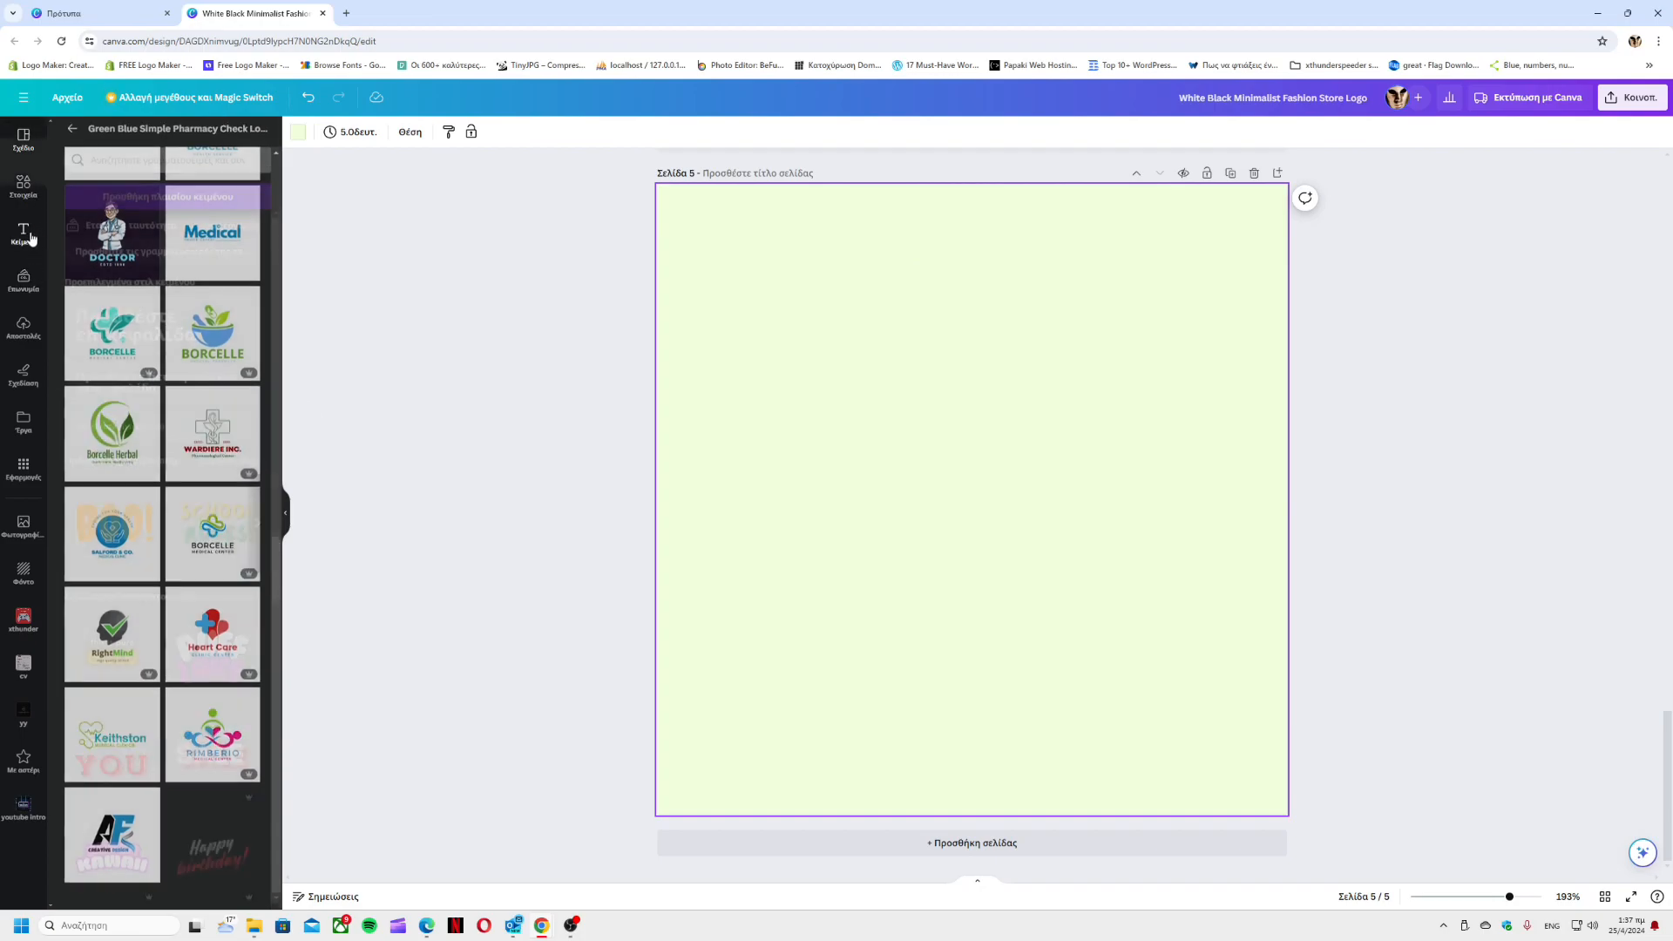
{"action": "left_click", "coordinate": [23, 202]}
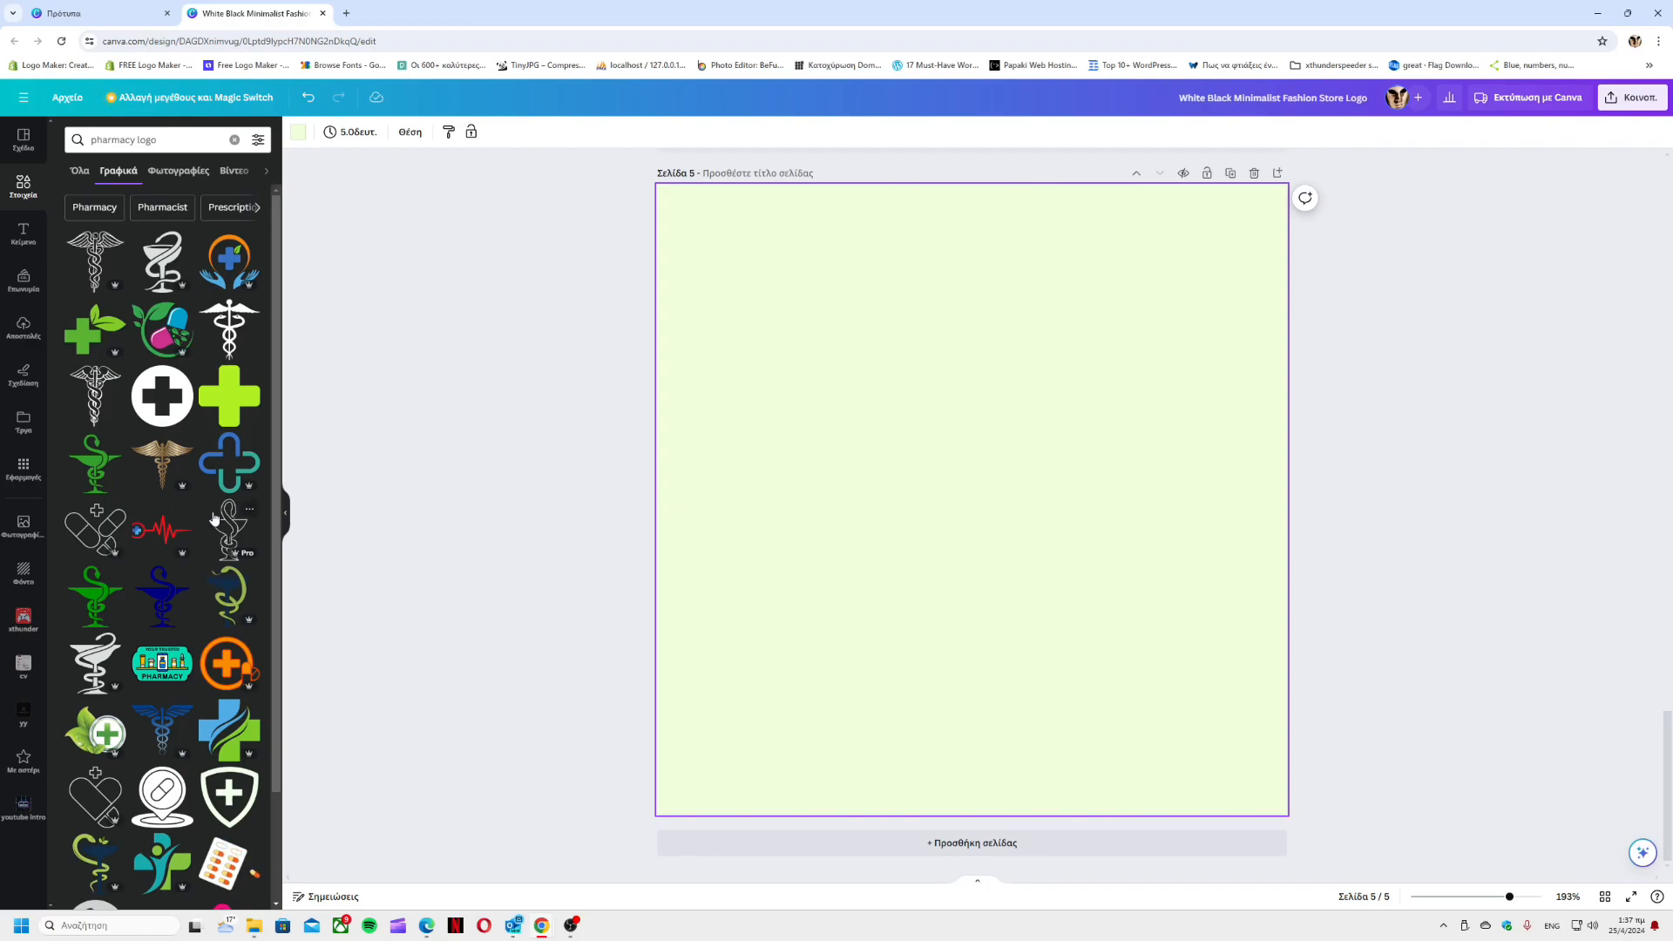
{"action": "scroll", "coordinate": [214, 518], "scroll_direction": "down", "scroll_amount": 5}
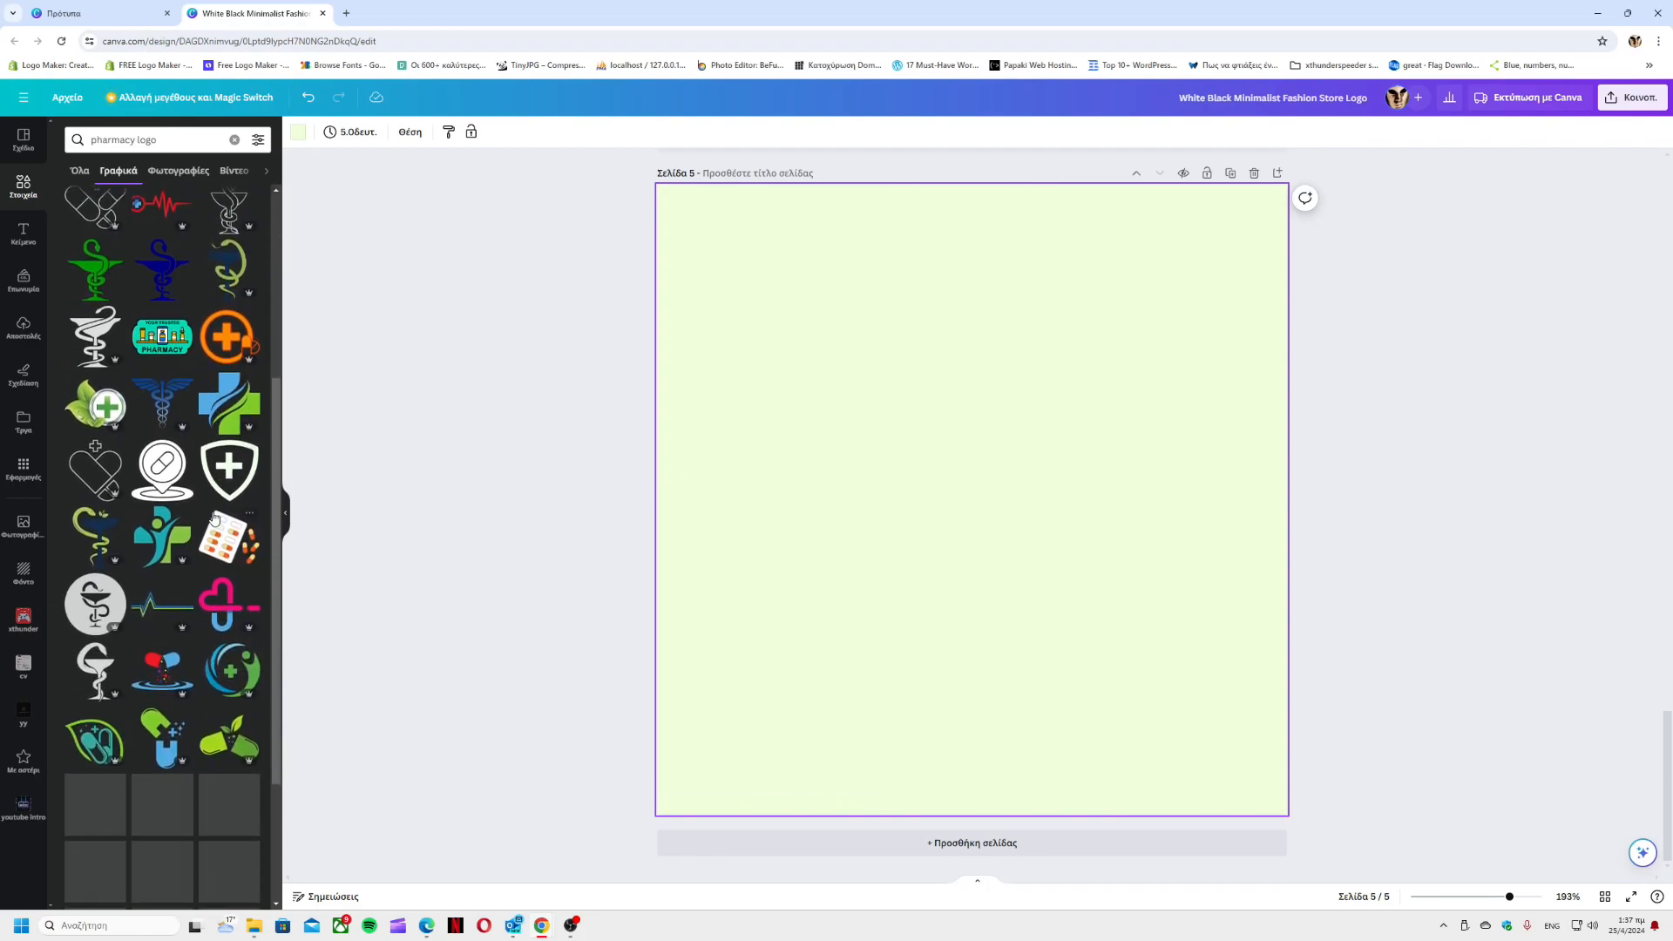
{"action": "scroll", "coordinate": [215, 518], "scroll_direction": "down", "scroll_amount": 2}
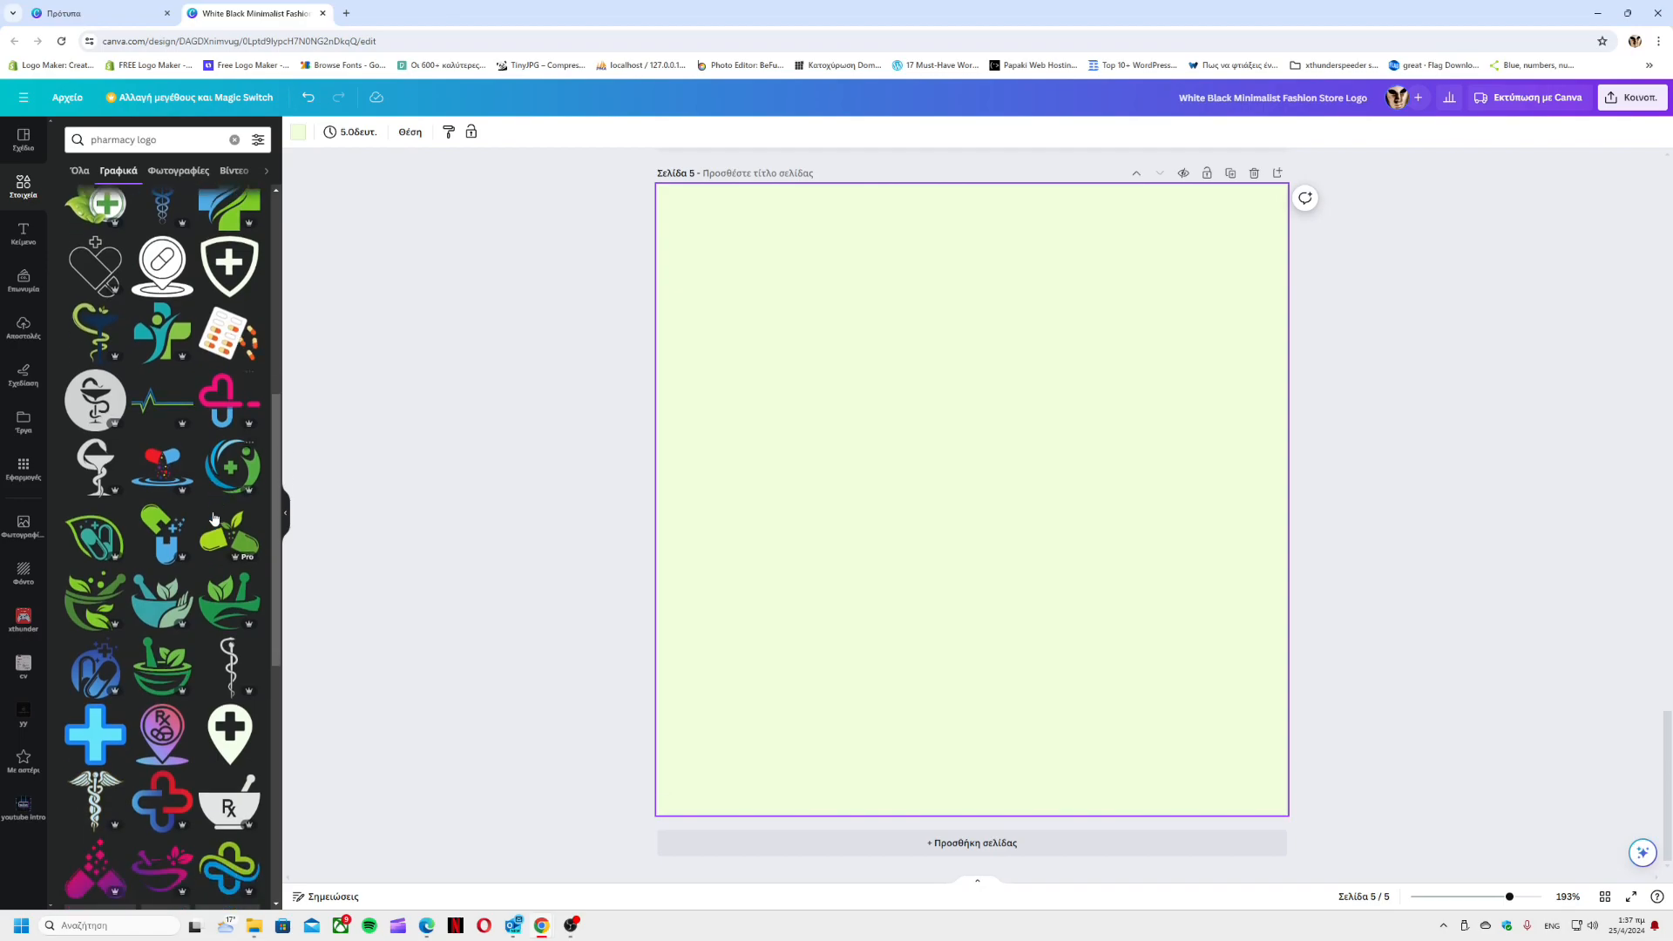
{"action": "scroll", "coordinate": [214, 519], "scroll_direction": "down", "scroll_amount": 2}
{"action": "scroll", "coordinate": [214, 518], "scroll_direction": "down", "scroll_amount": 2}
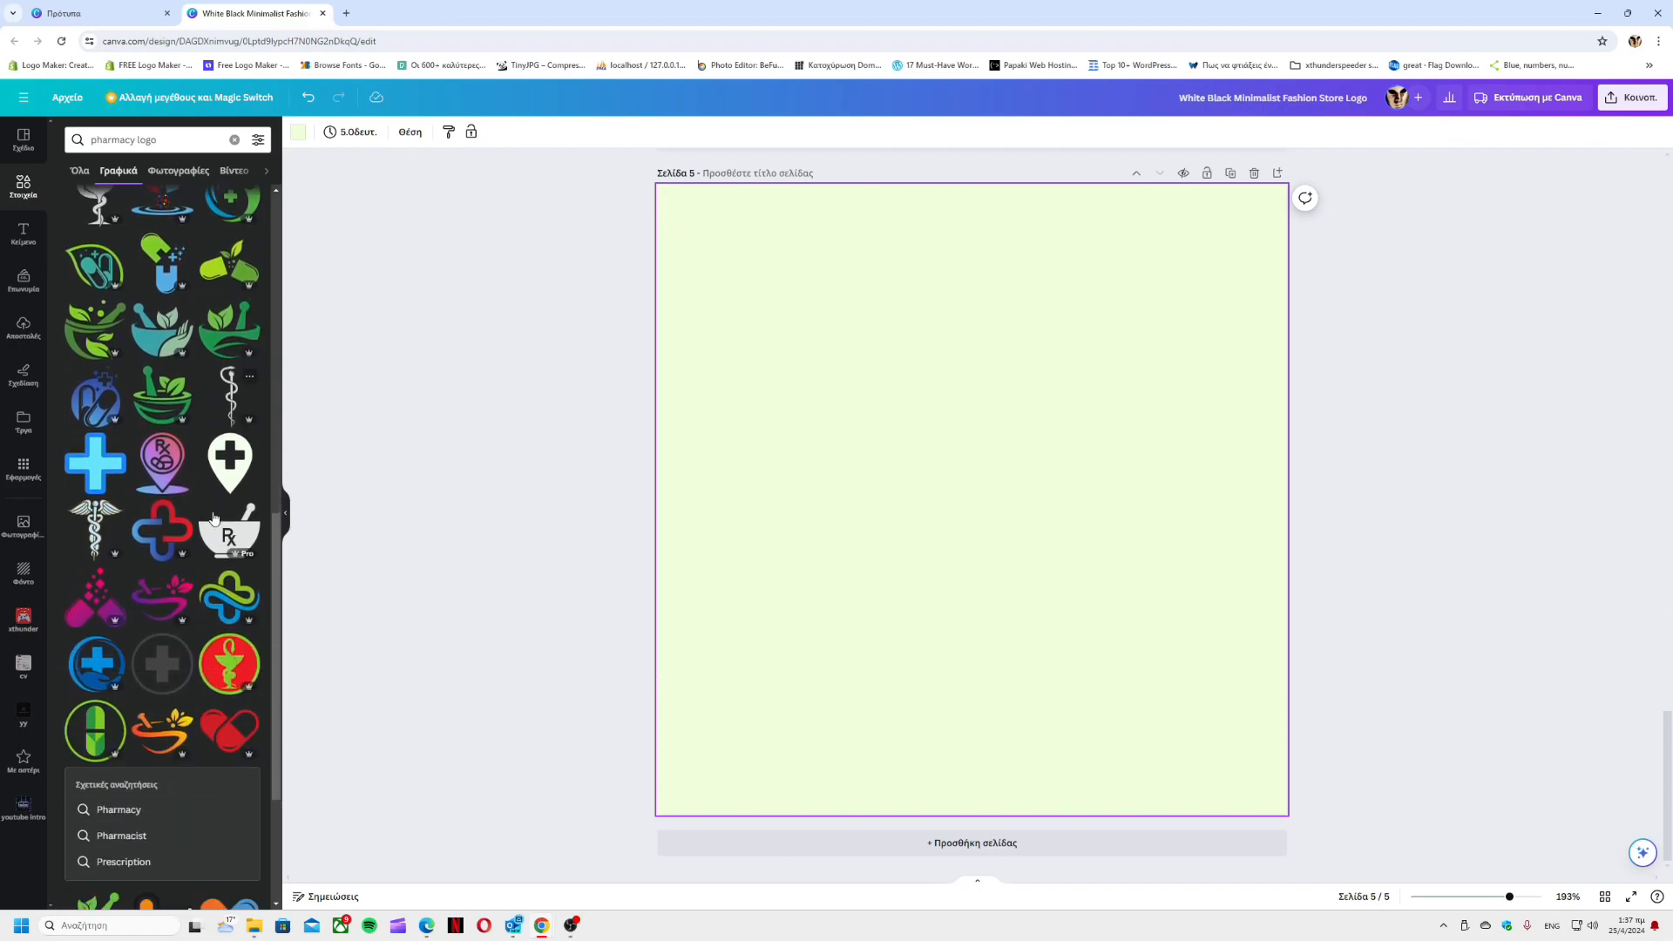
{"action": "scroll", "coordinate": [116, 485], "scroll_direction": "down", "scroll_amount": 4}
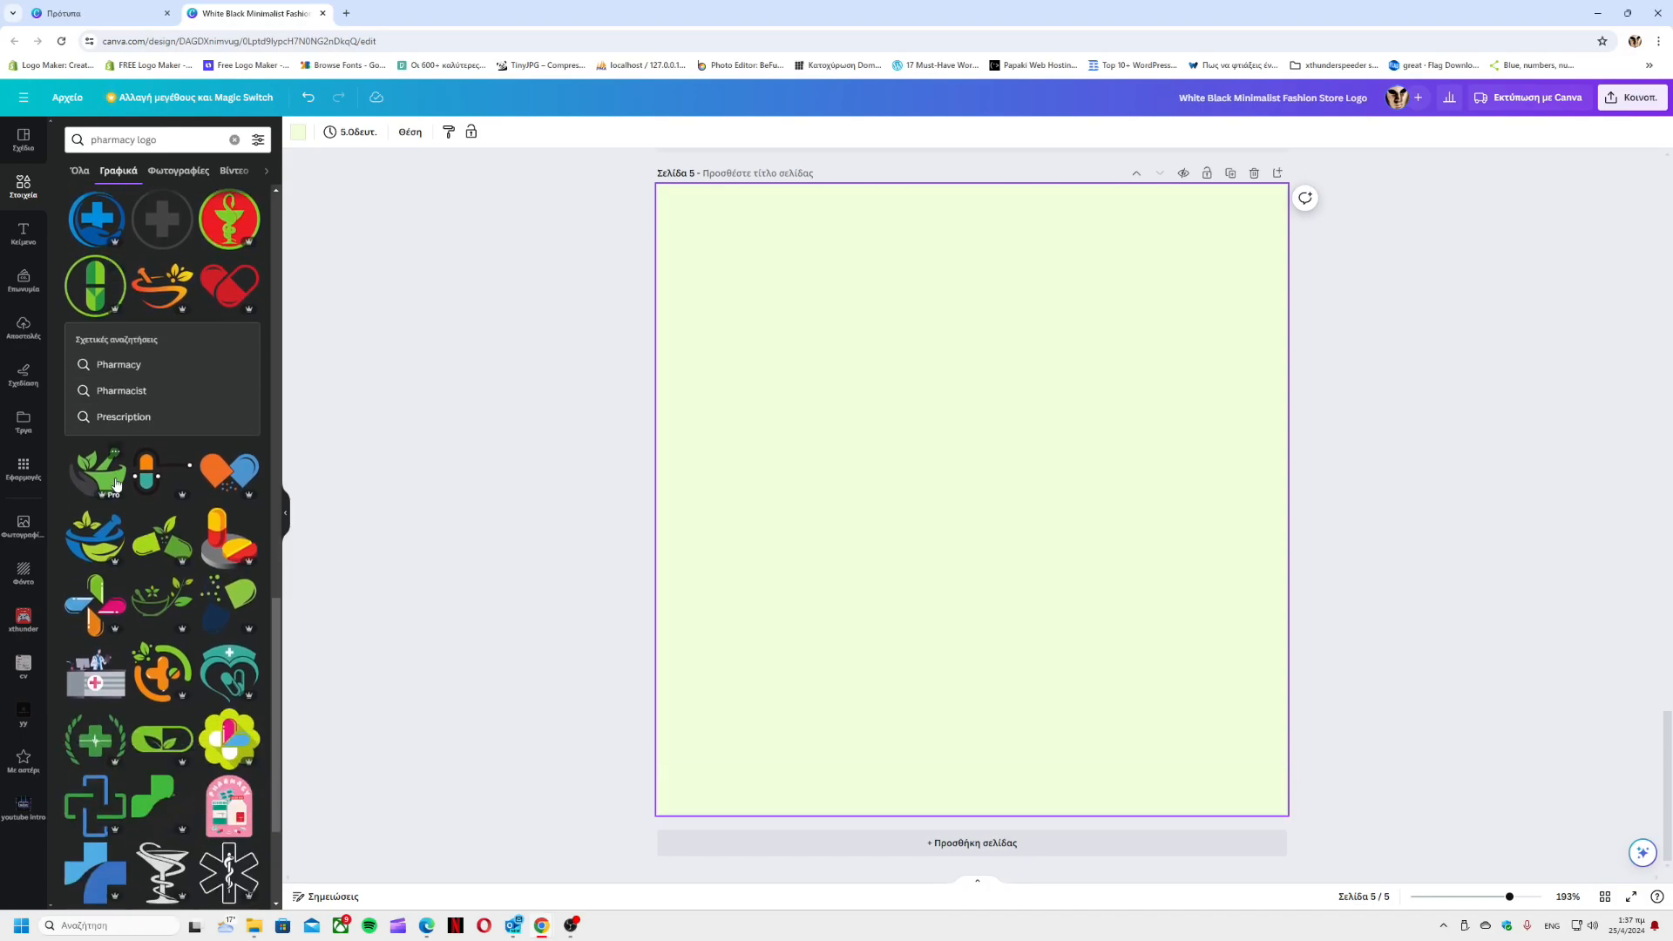
{"action": "scroll", "coordinate": [116, 484], "scroll_direction": "down", "scroll_amount": 2}
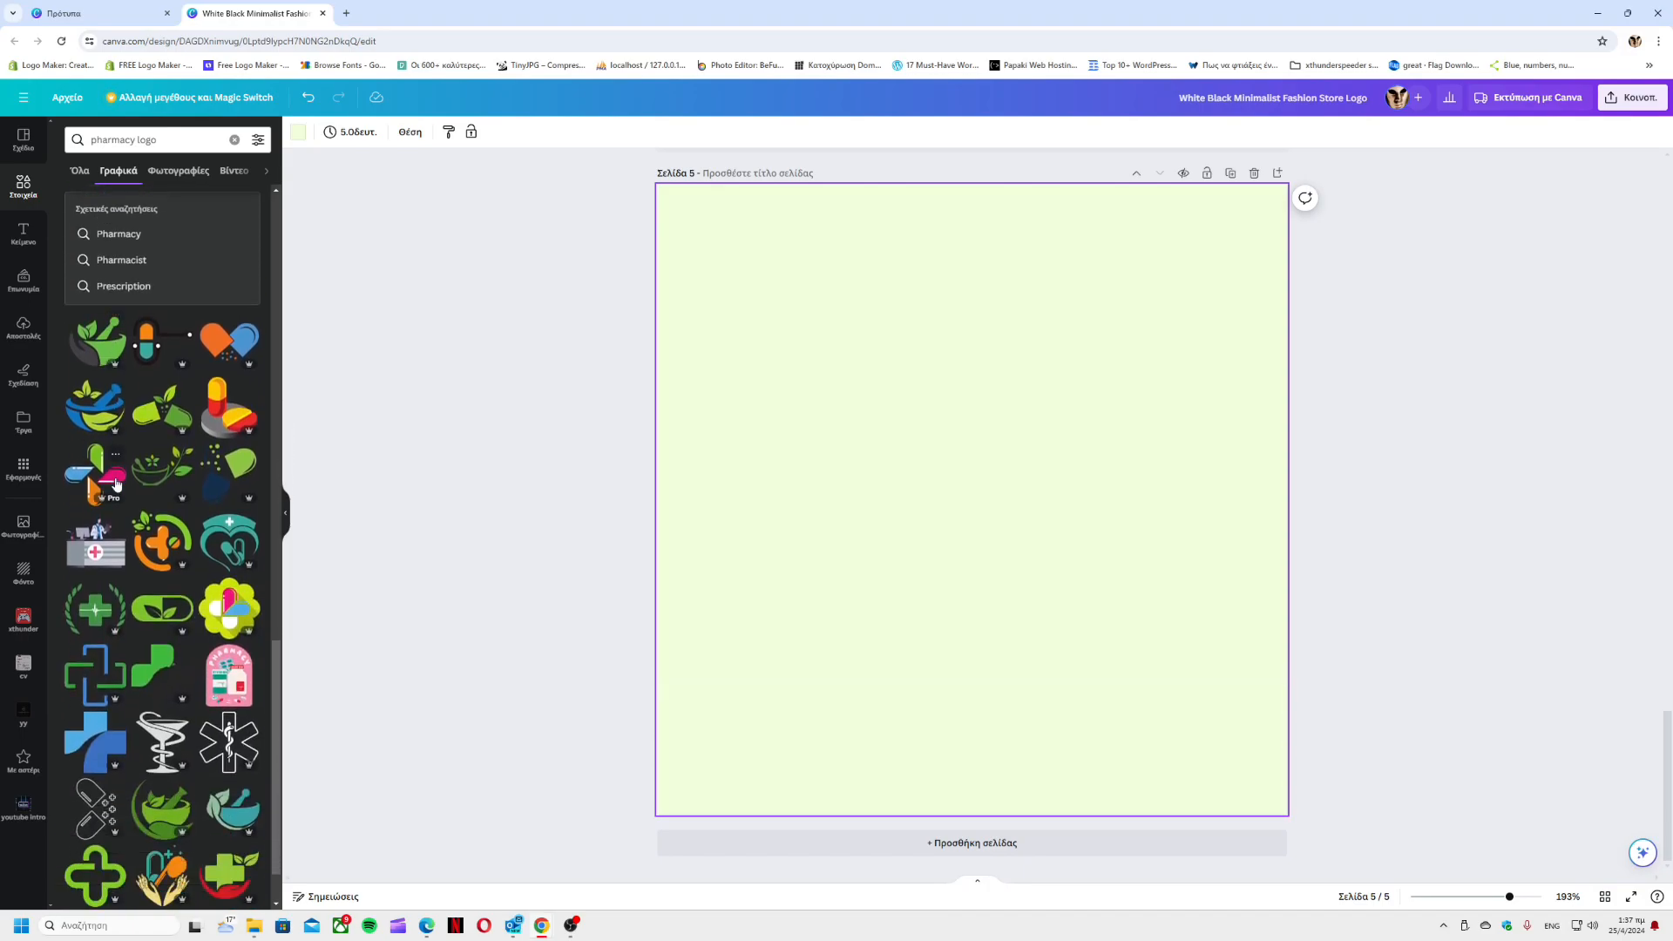
{"action": "scroll", "coordinate": [116, 485], "scroll_direction": "down", "scroll_amount": 1}
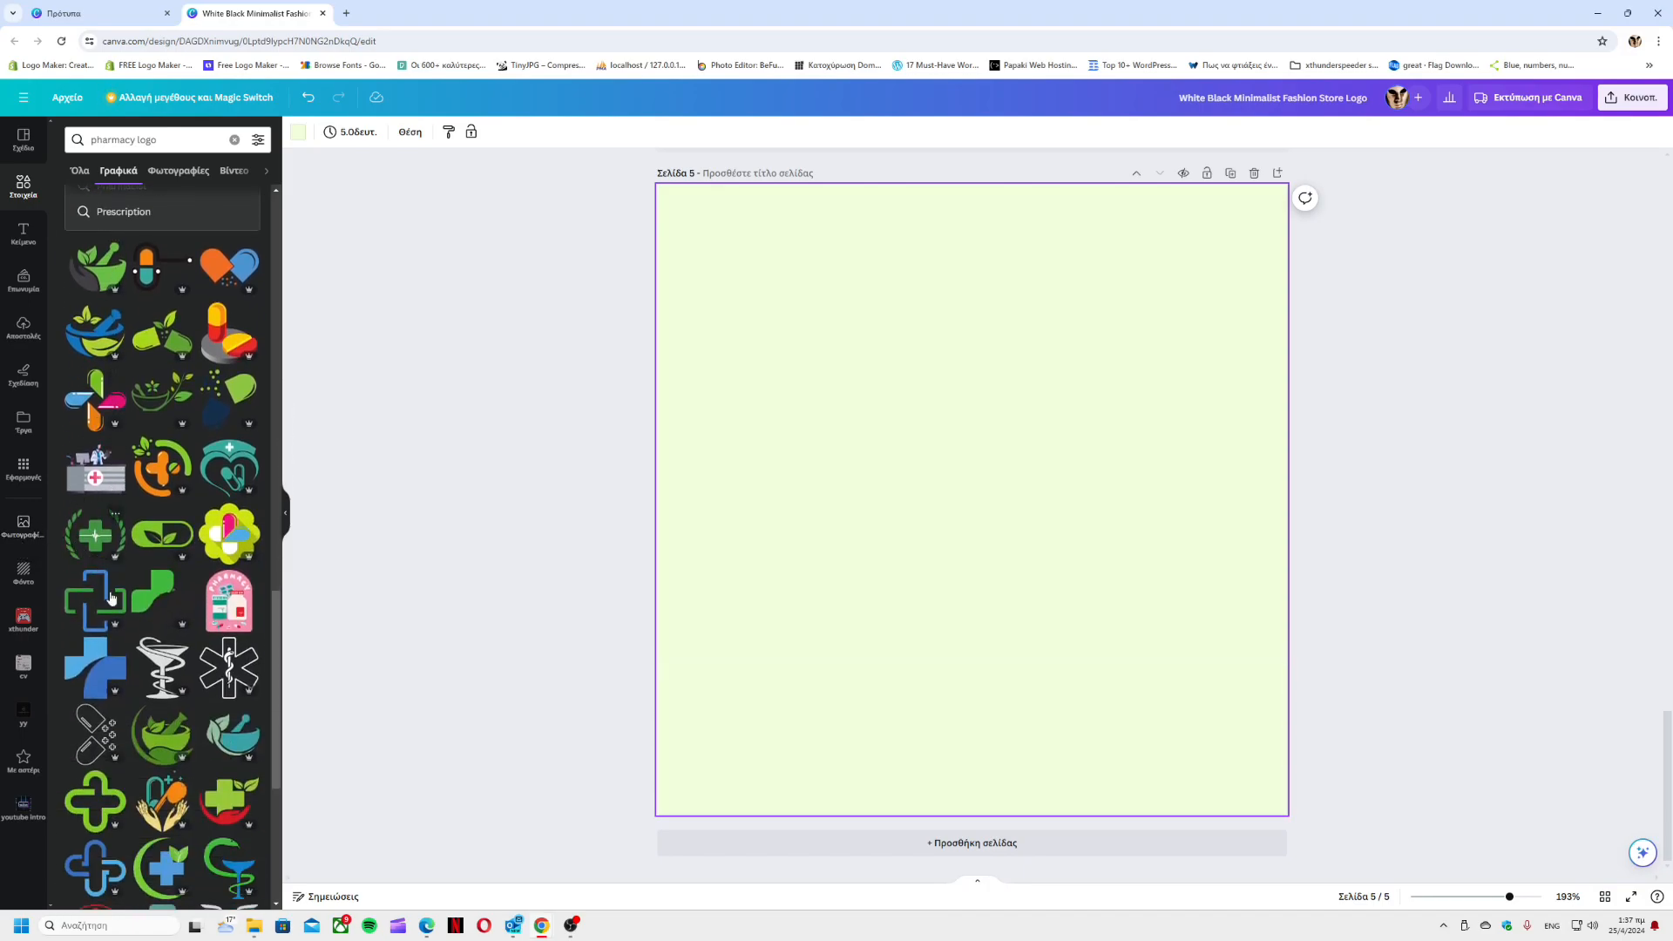
{"action": "scroll", "coordinate": [91, 605], "scroll_direction": "down", "scroll_amount": 3}
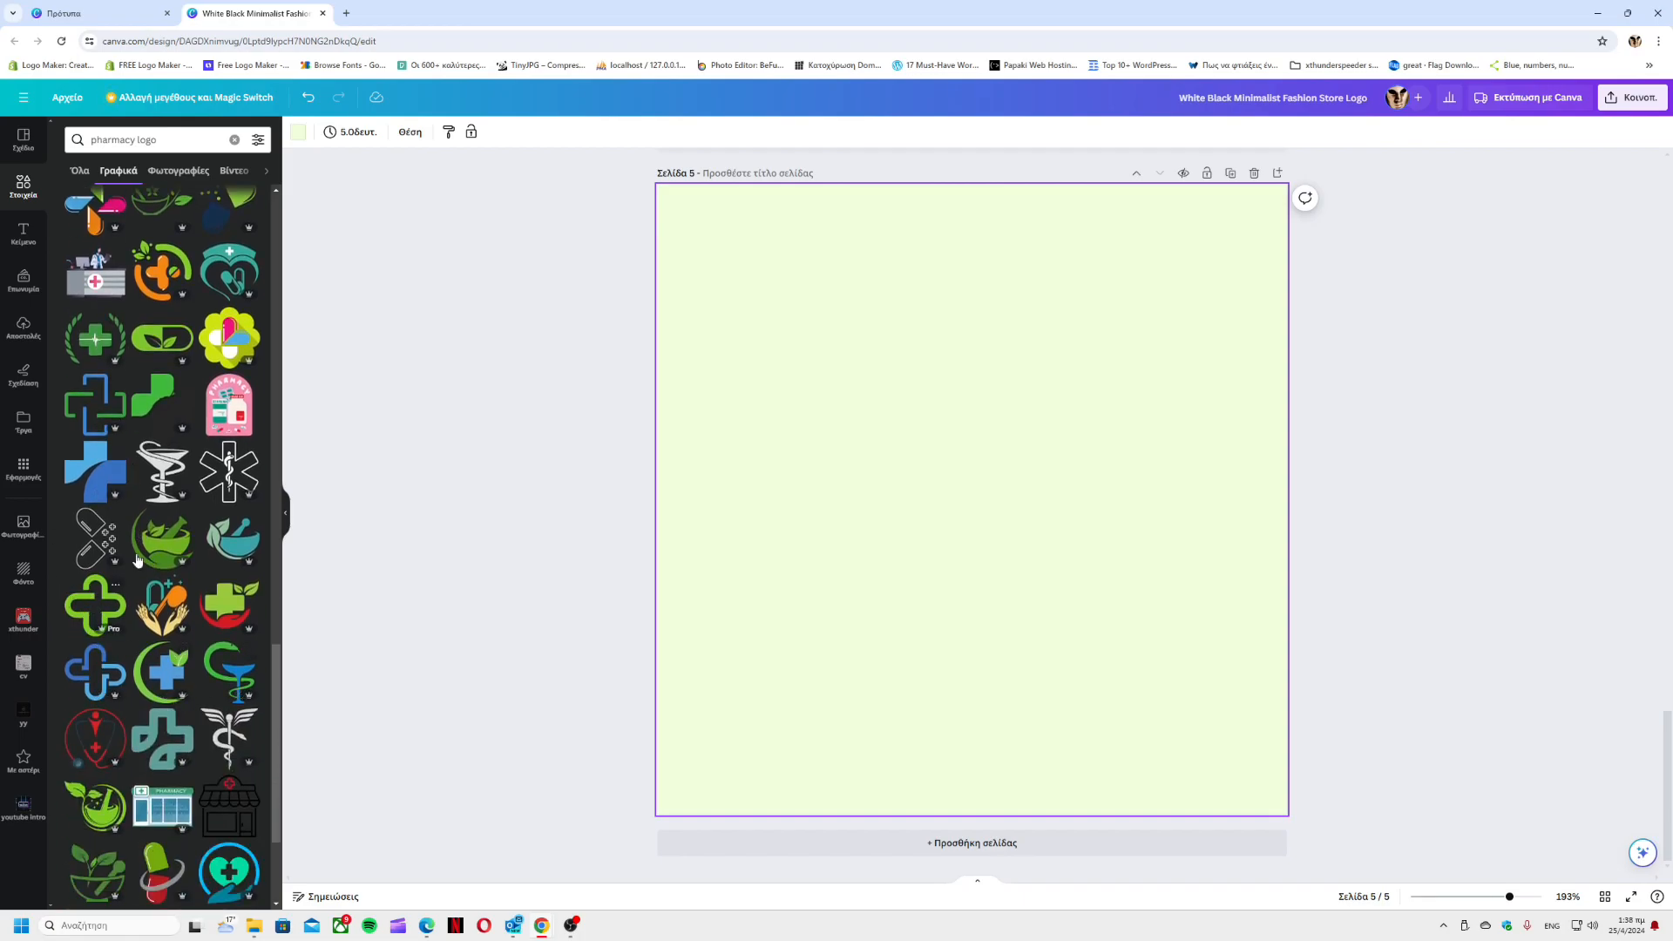
{"action": "scroll", "coordinate": [173, 533], "scroll_direction": "up", "scroll_amount": 5}
{"action": "scroll", "coordinate": [173, 534], "scroll_direction": "up", "scroll_amount": 5}
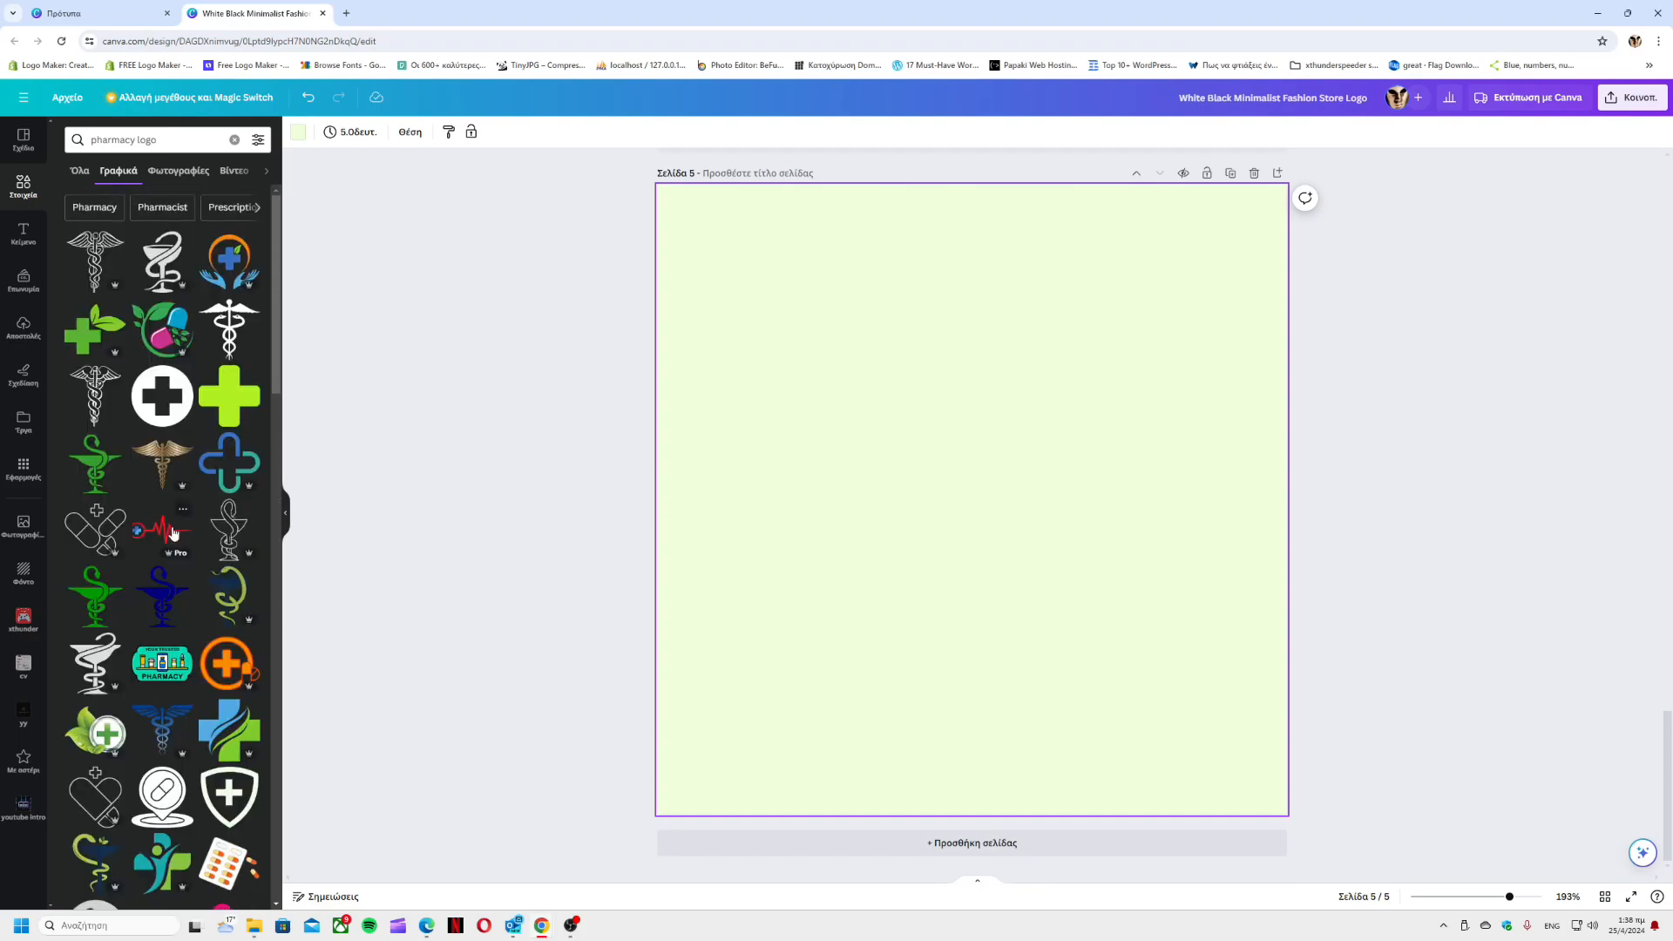
- Add the green cross with two leaves graphic to page 5 and move it up and right of the page's centre
{"action": "left_click", "coordinate": [90, 343]}
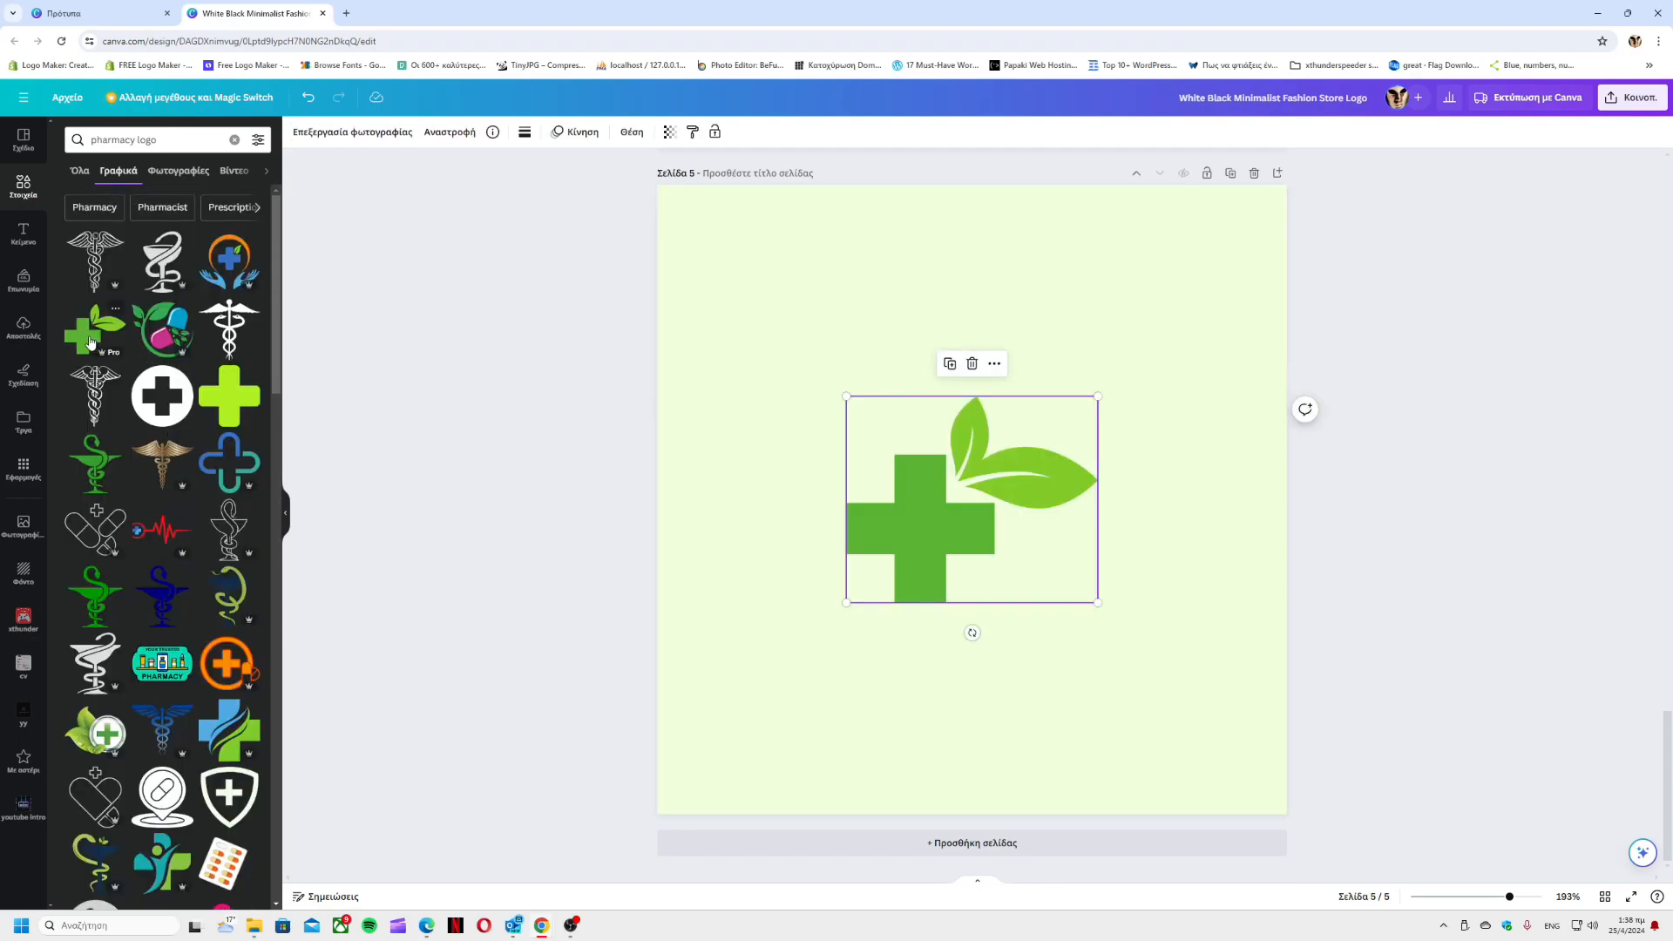
{"action": "left_click", "coordinate": [1022, 694]}
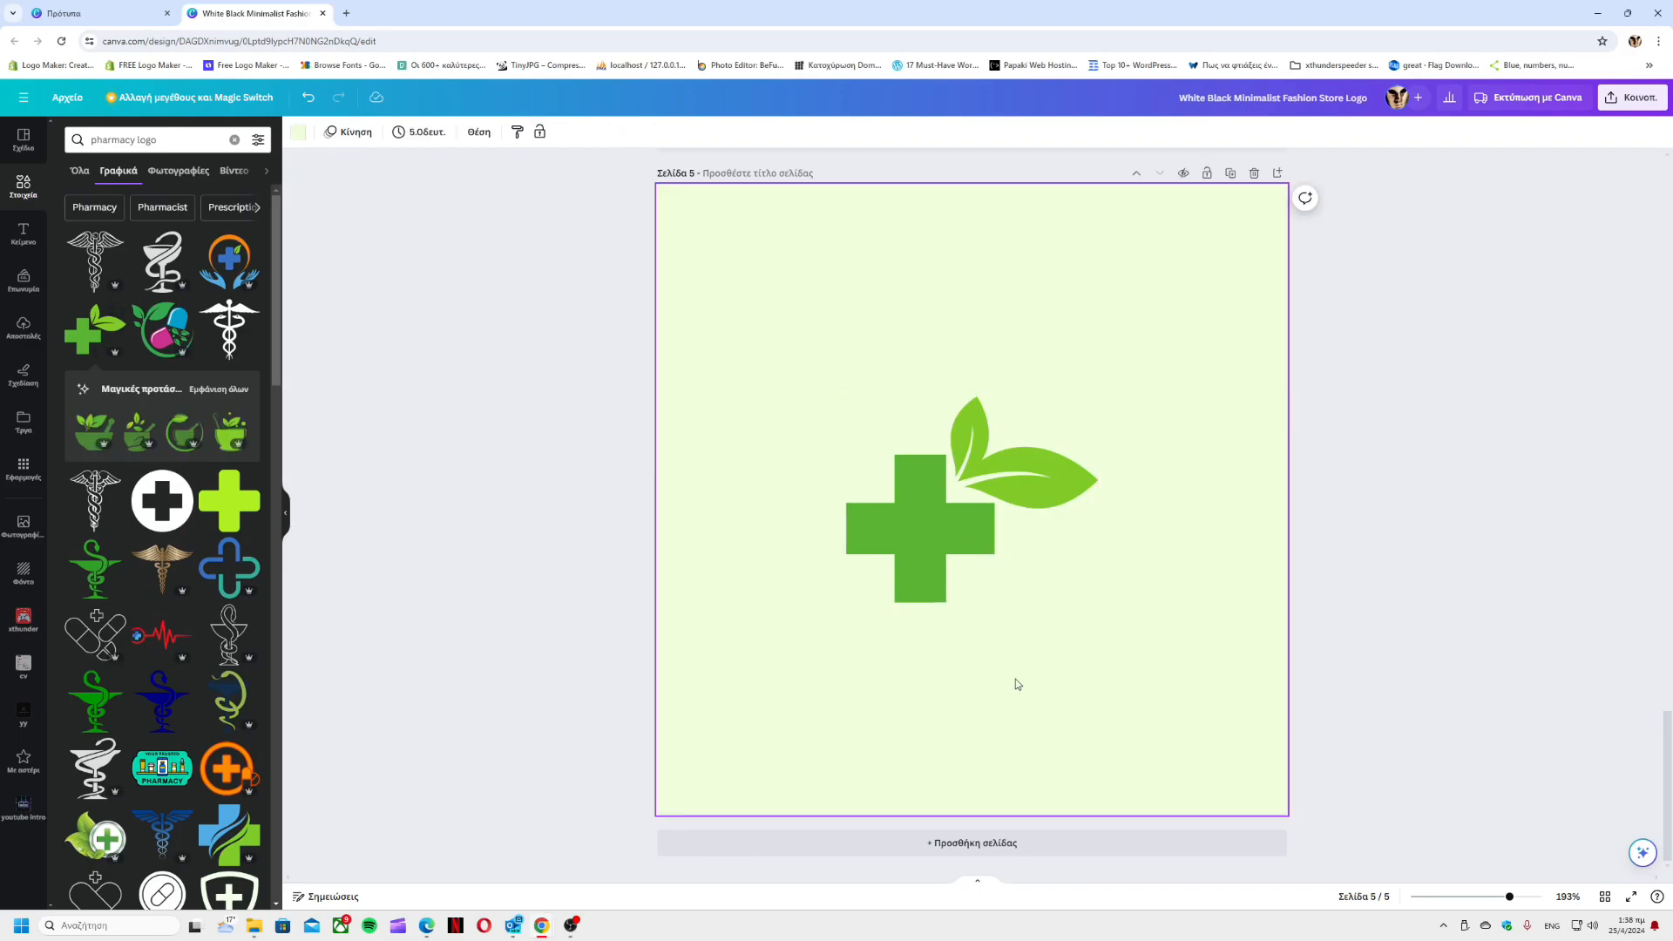
{"action": "left_click", "coordinate": [946, 519]}
{"action": "left_click_drag", "start_coordinate": [946, 519], "coordinate": [1077, 460]}
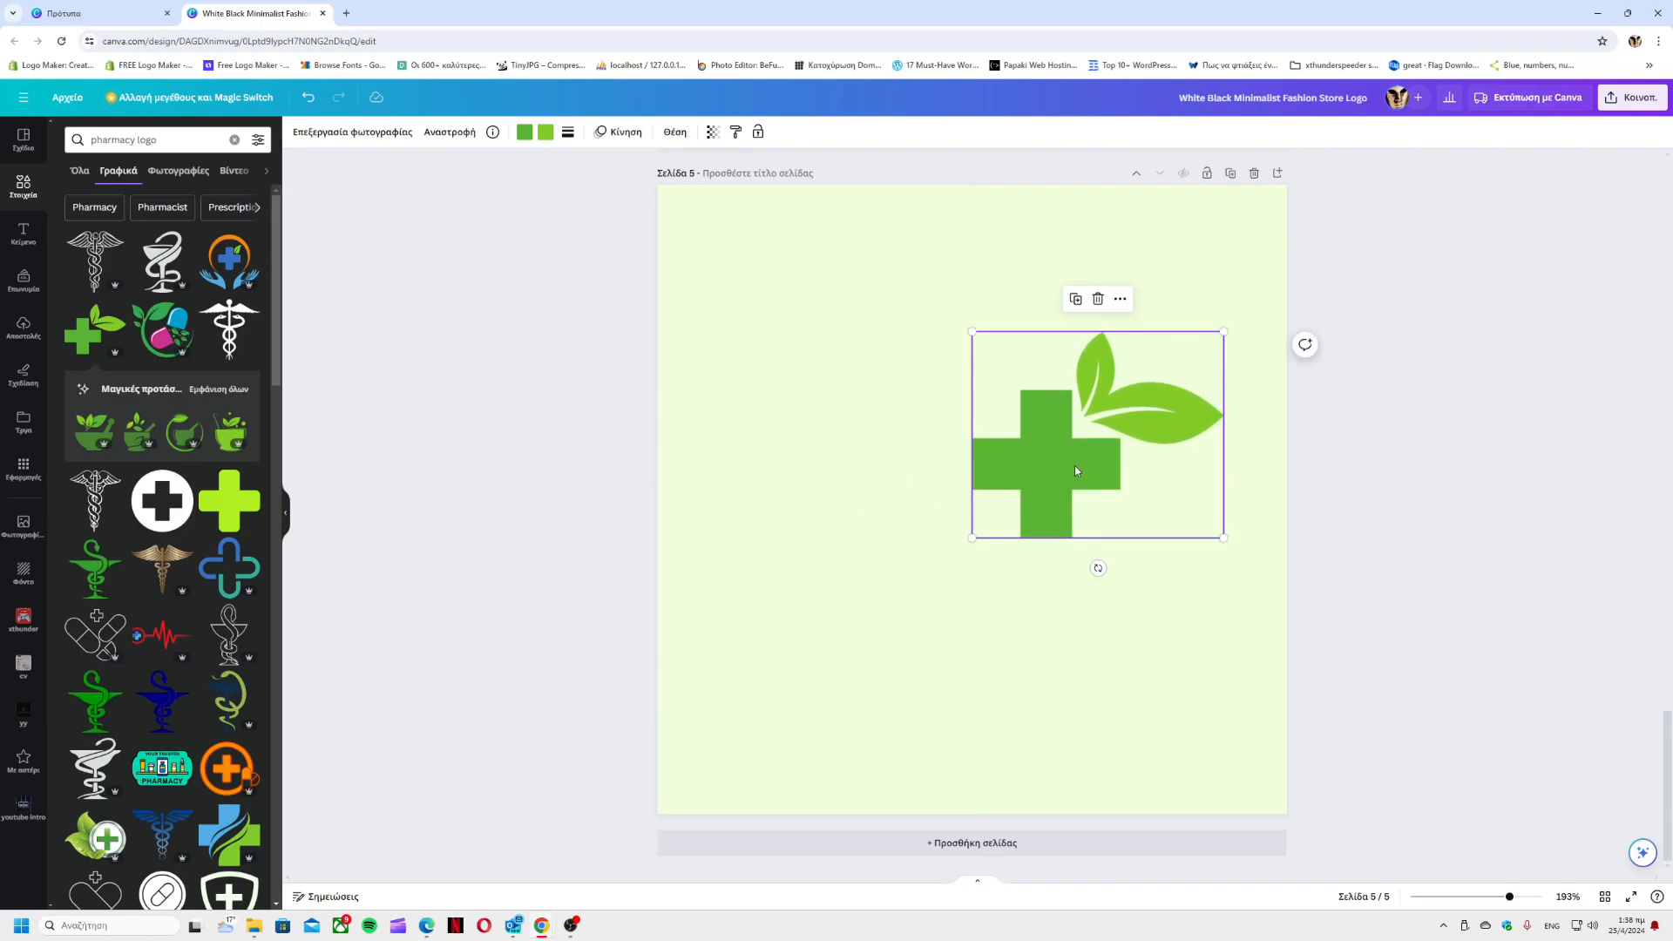
{"action": "left_click", "coordinate": [1050, 629]}
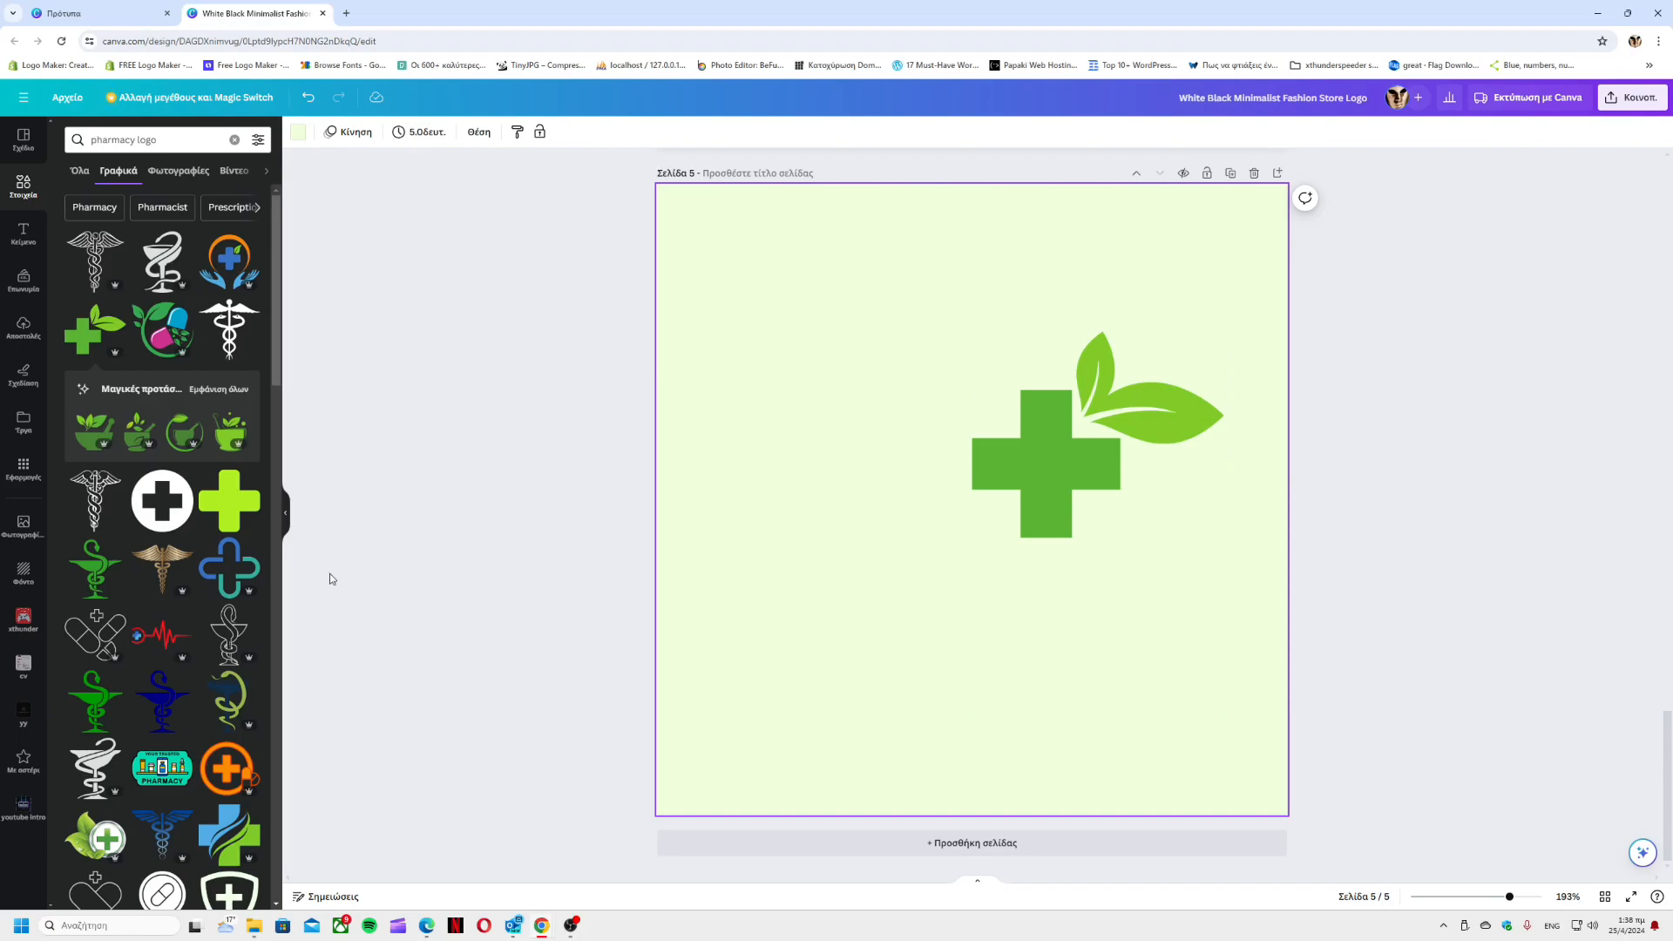
- Add a body text box to page 5 and replace its placeholder with "Pharmacynet"
{"action": "left_click", "coordinate": [24, 233]}
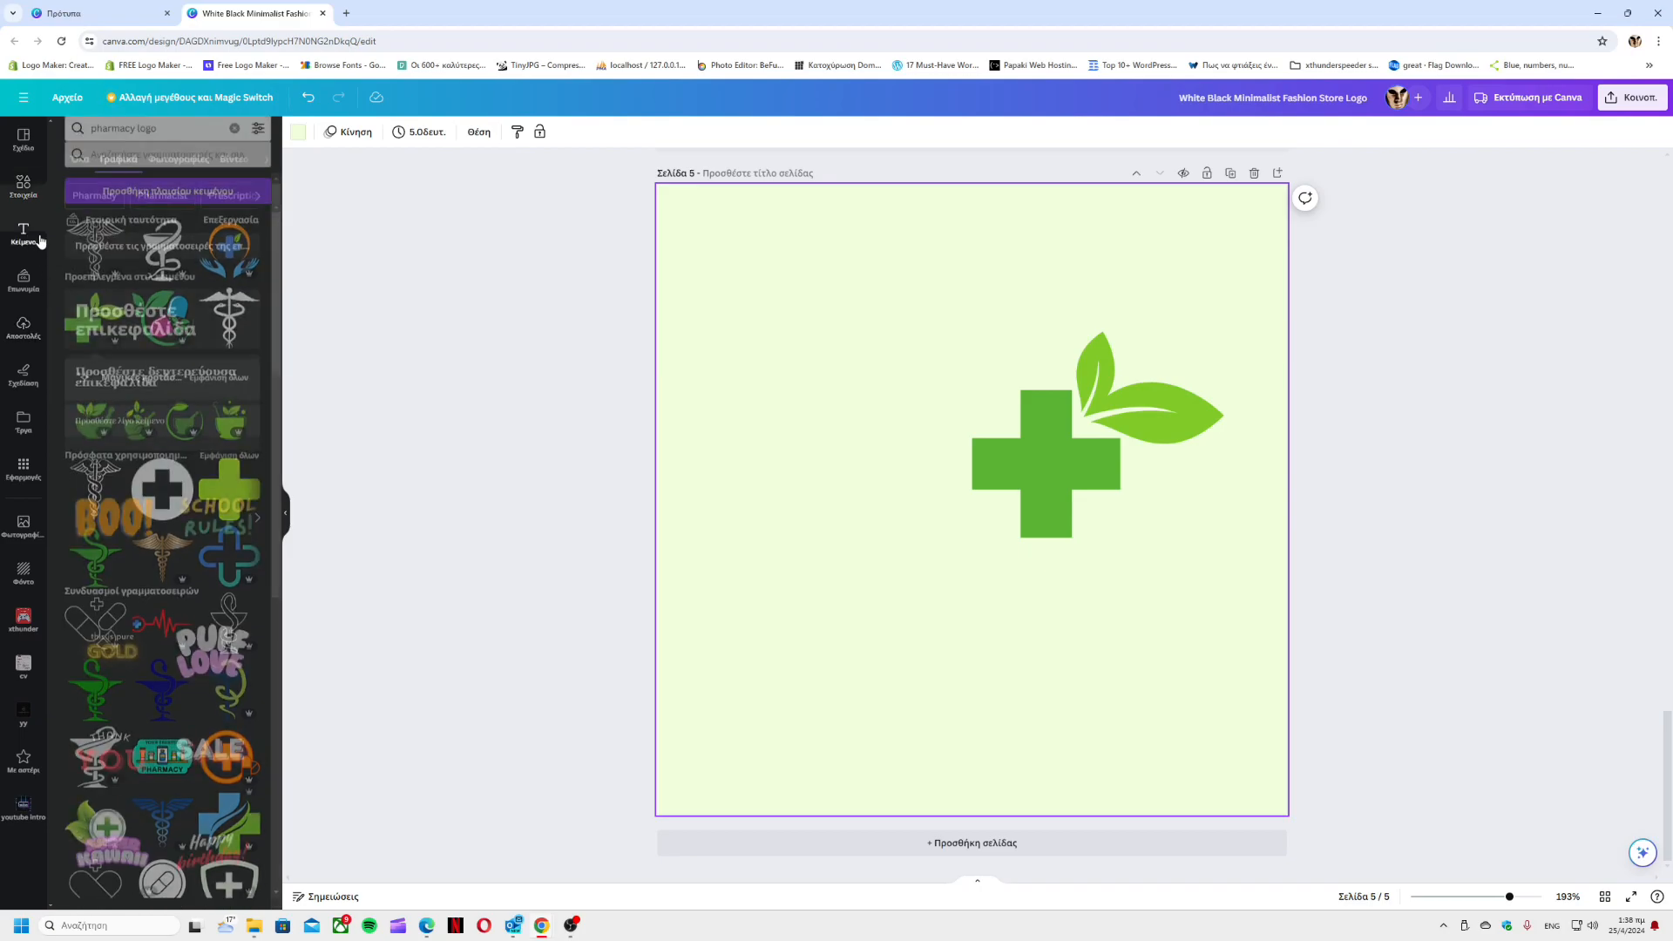
{"action": "left_click", "coordinate": [159, 407]}
{"action": "left_click", "coordinate": [907, 616]}
{"action": "double_click", "coordinate": [920, 508]}
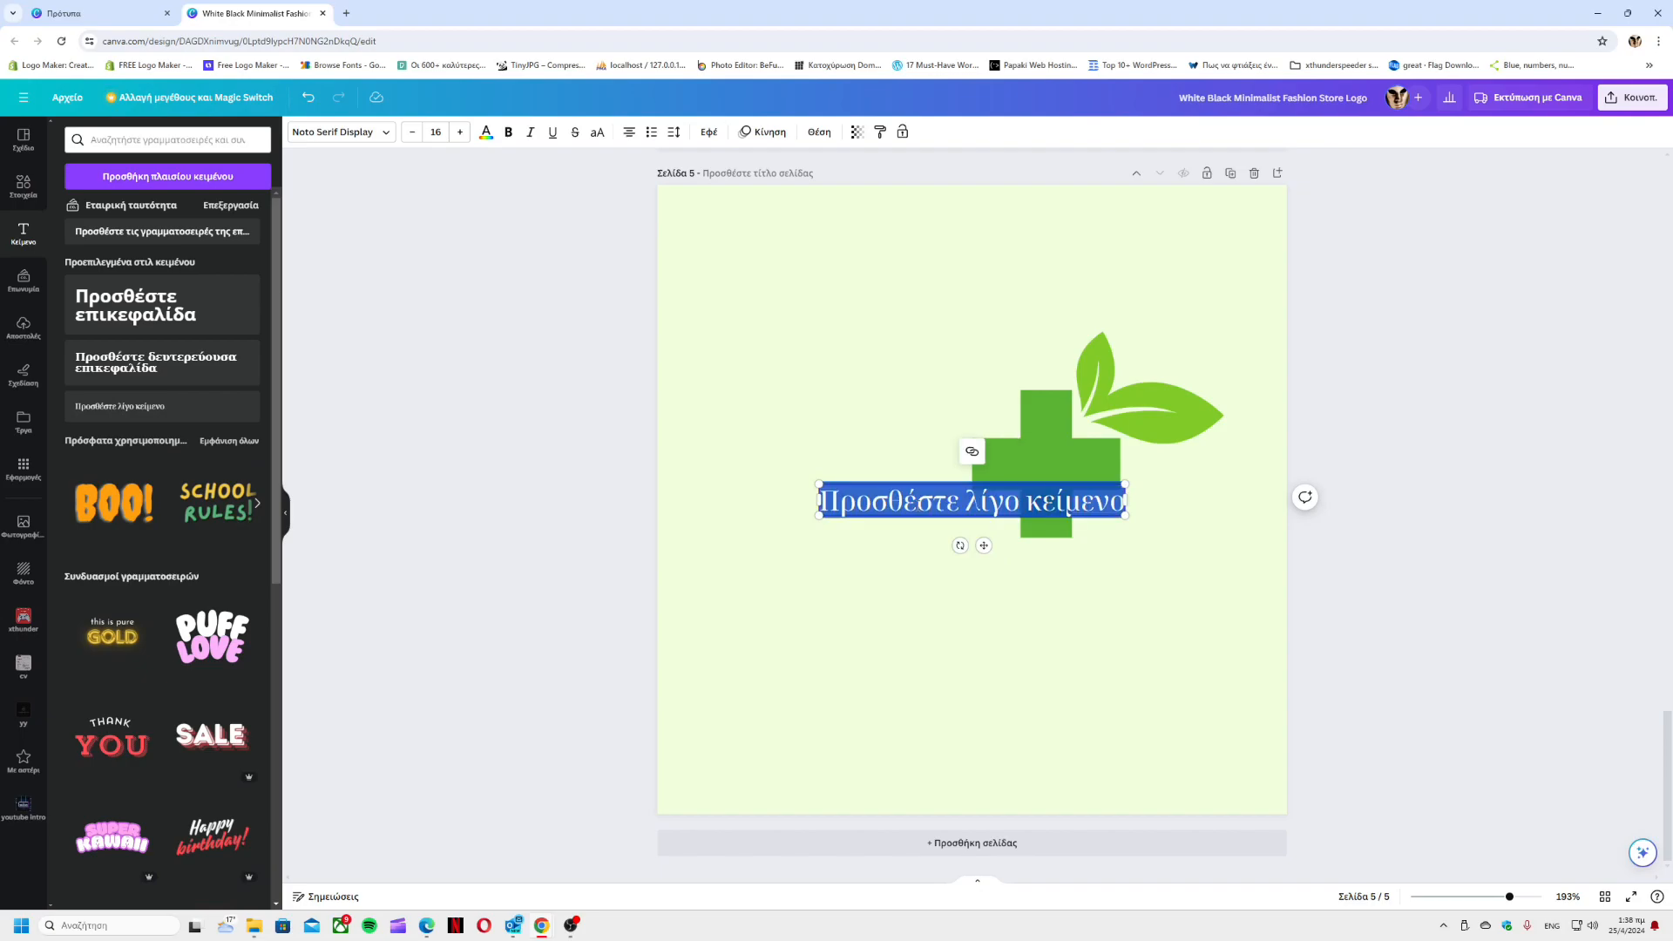
{"action": "type", "text": "d"}
{"action": "key", "text": "BackSpace"}
{"action": "type", "text": "P"}
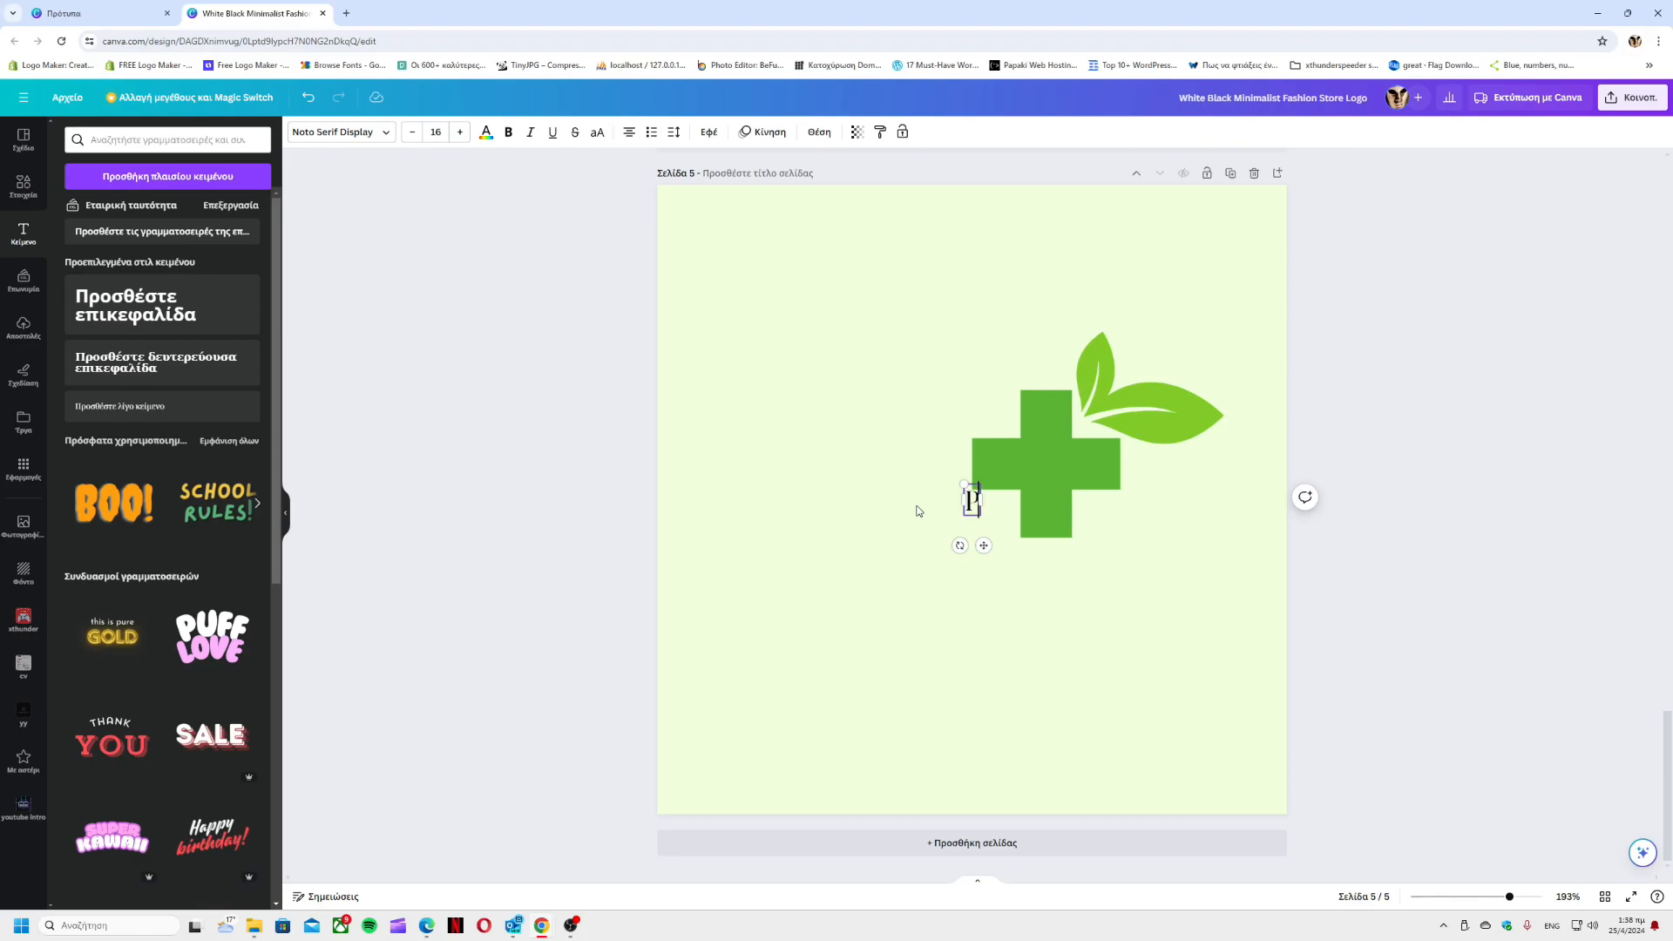
{"action": "type", "text": "harmacy"}
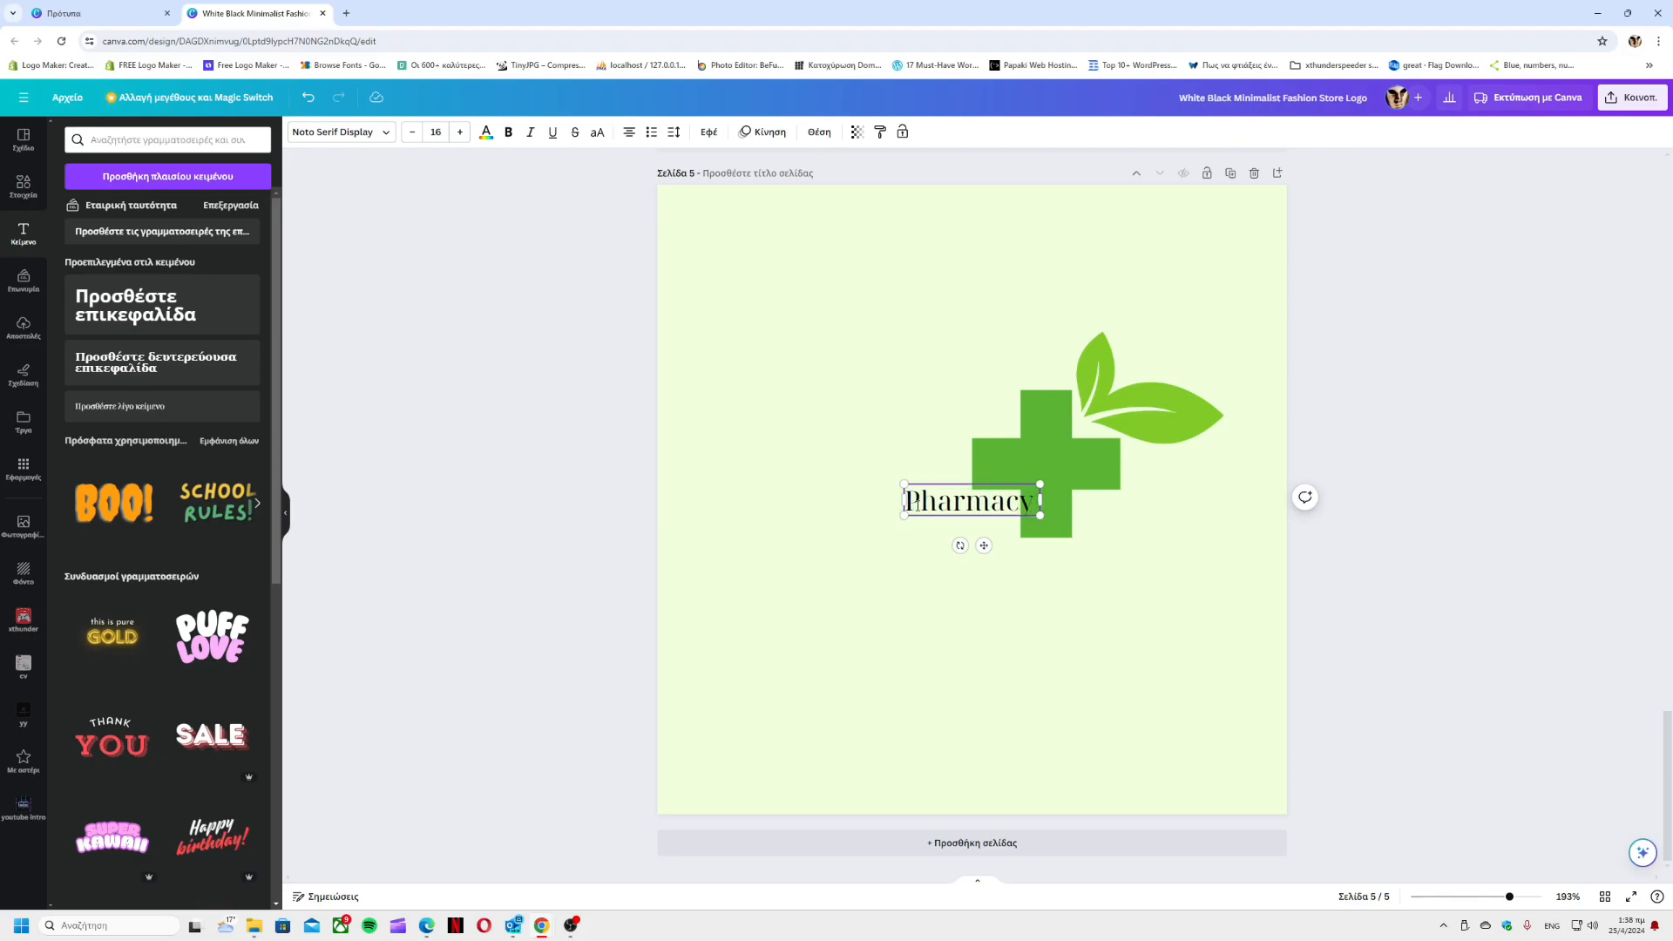
{"action": "key", "text": "BackSpace"}
{"action": "type", "text": "net"}
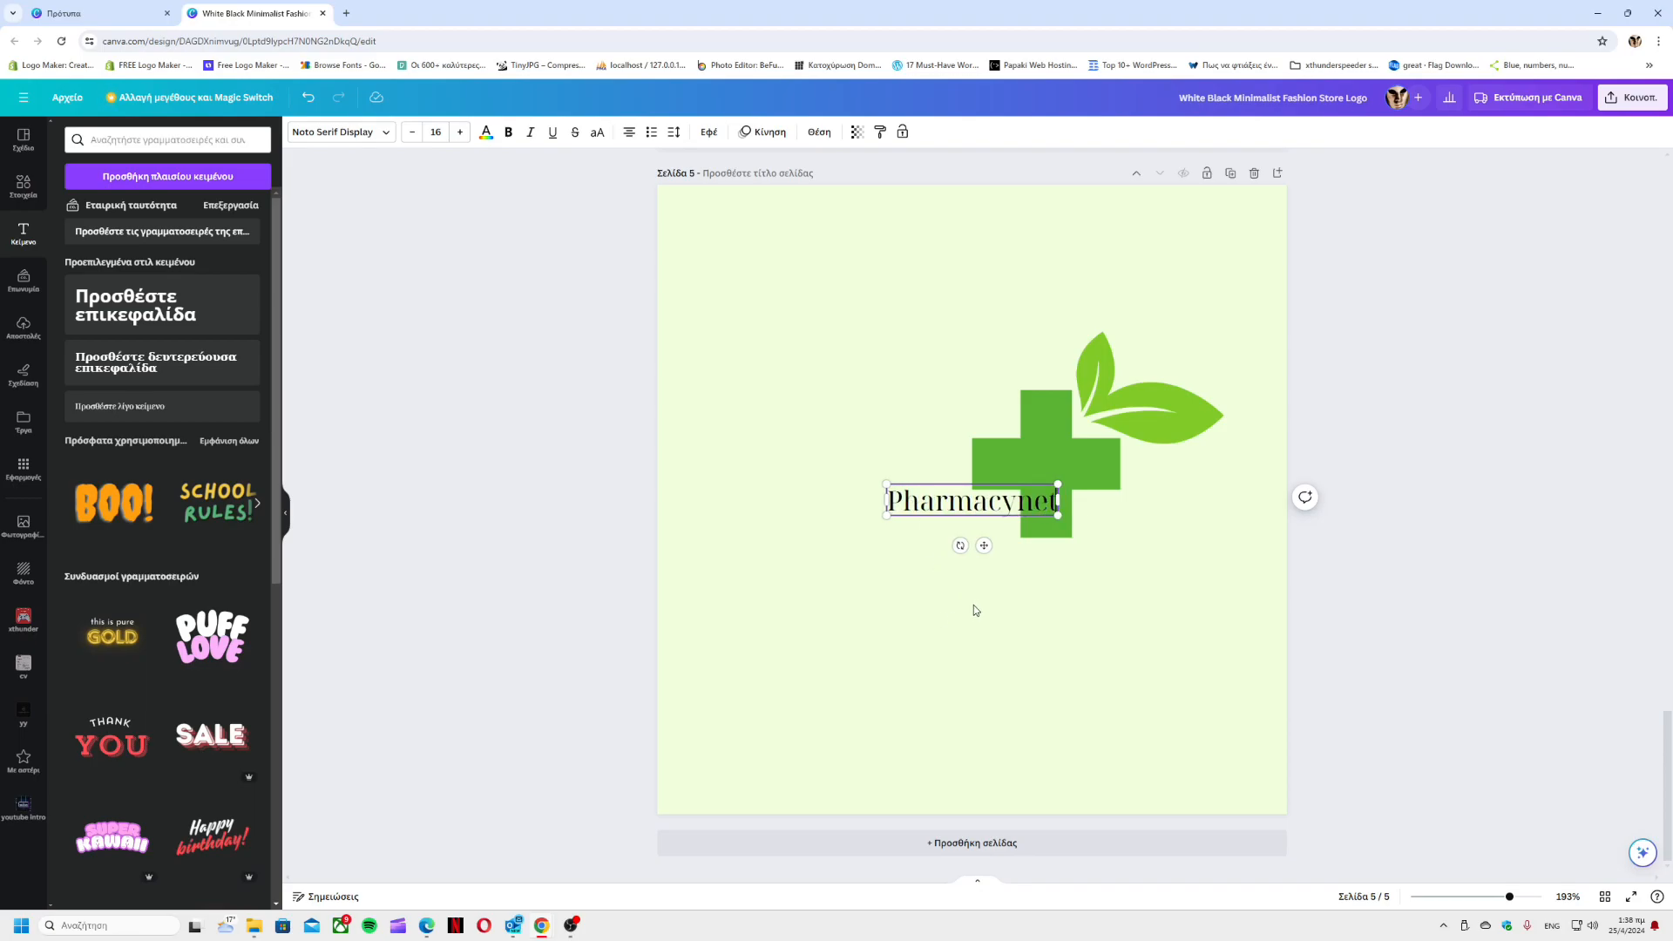
- Move the Pharmacynet text below the green cross, slightly left of the page's centre
{"action": "left_click", "coordinate": [1055, 620]}
{"action": "scroll", "coordinate": [1013, 498], "scroll_direction": "up", "scroll_amount": 10}
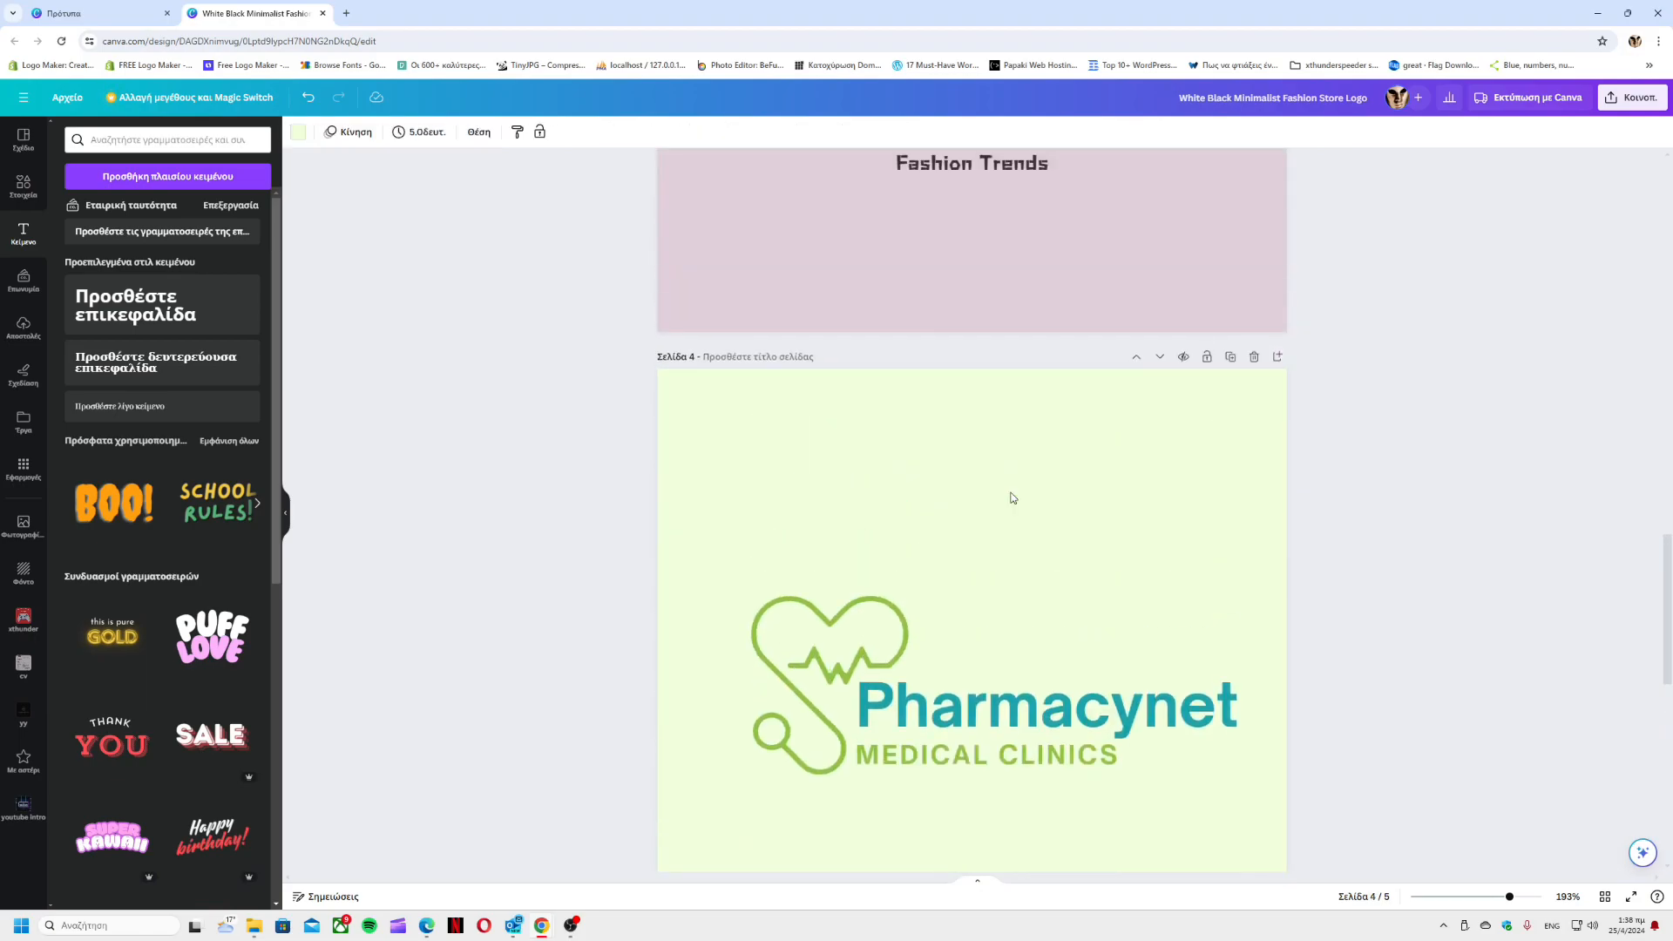
{"action": "scroll", "coordinate": [1012, 498], "scroll_direction": "down", "scroll_amount": 10}
{"action": "left_click", "coordinate": [1013, 498]}
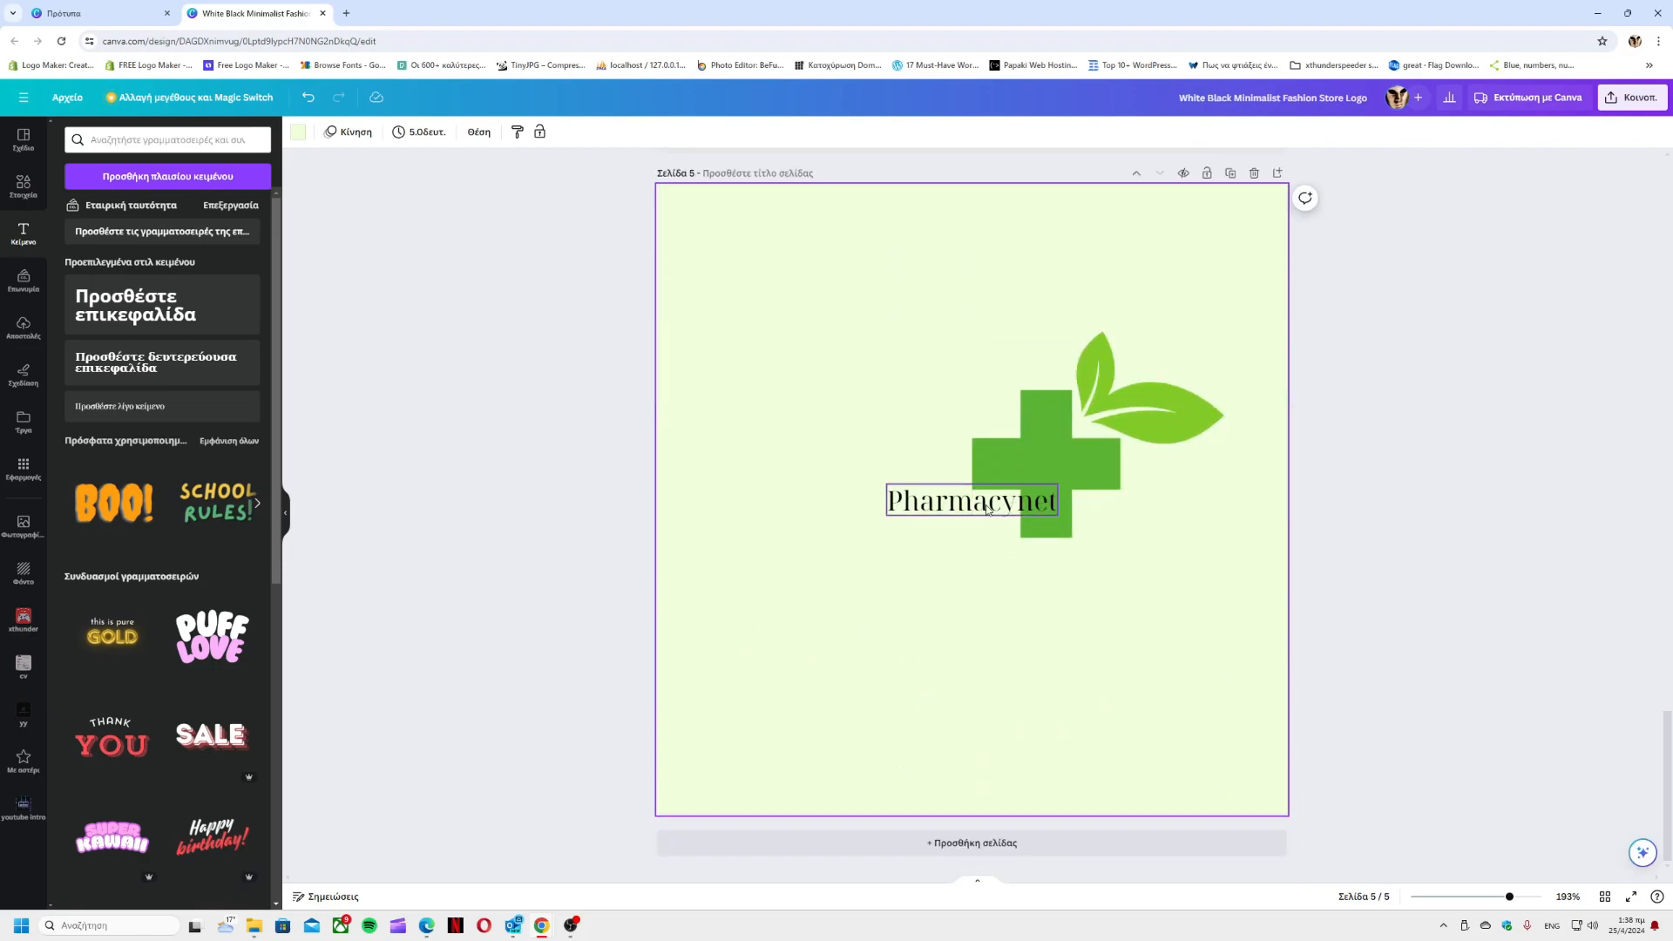
{"action": "left_click_drag", "start_coordinate": [978, 504], "coordinate": [932, 622]}
- Make the Pharmacynet text bold and italic and colour it the same darker green as the cross
{"action": "double_click", "coordinate": [948, 618]}
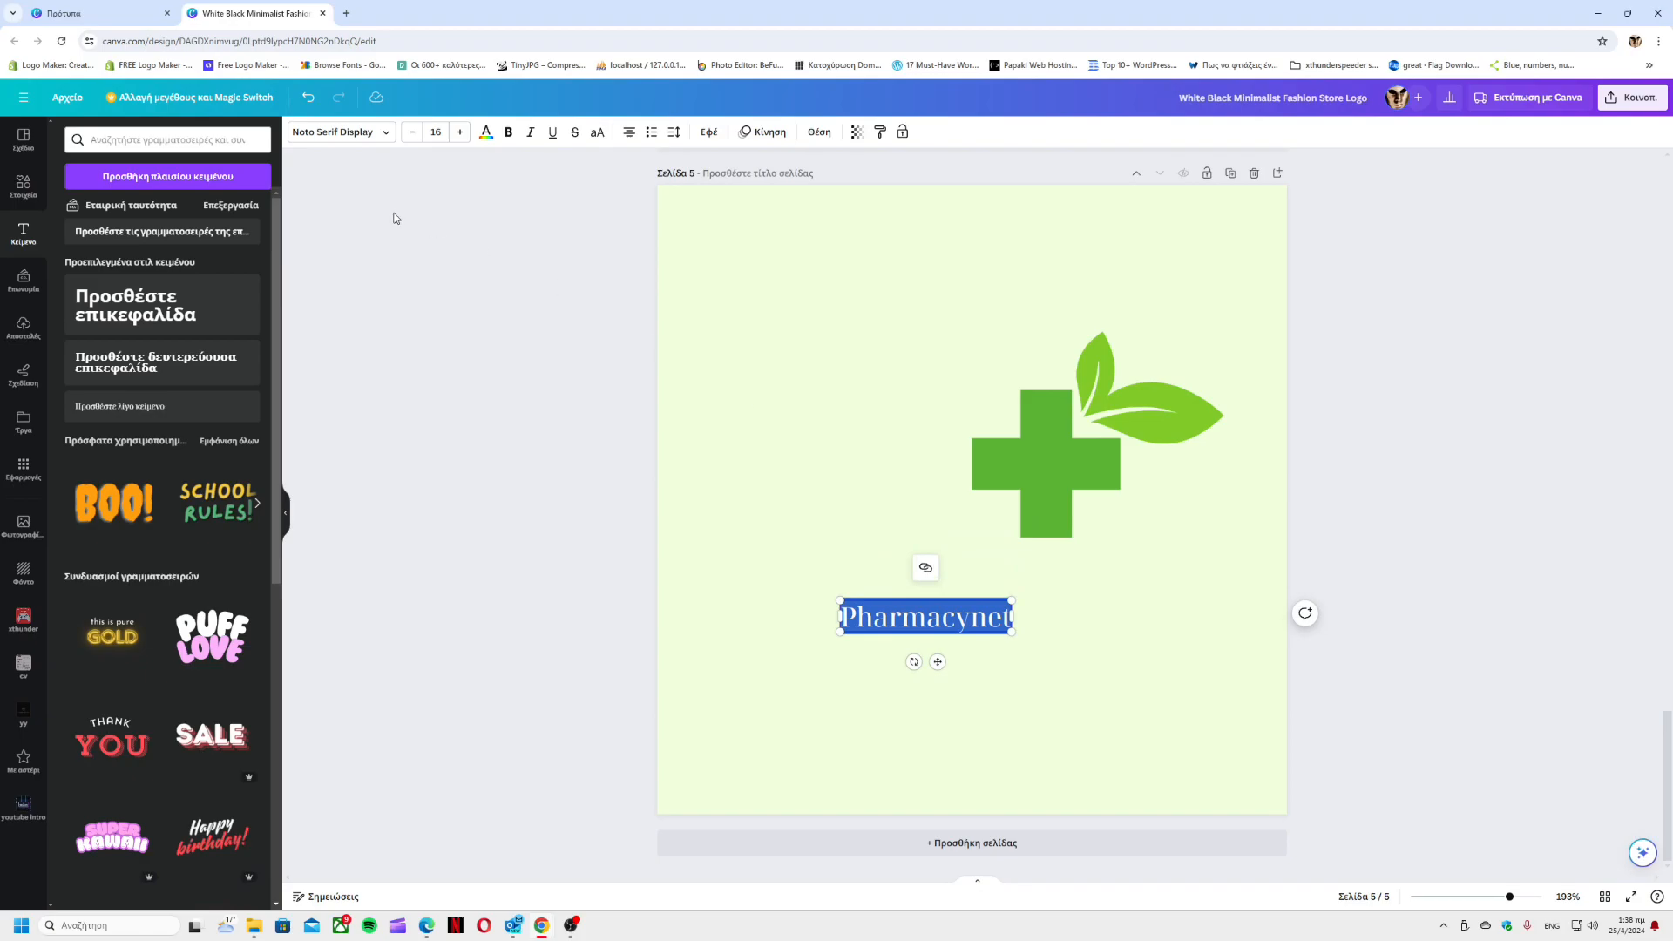
{"action": "left_click", "coordinate": [509, 133]}
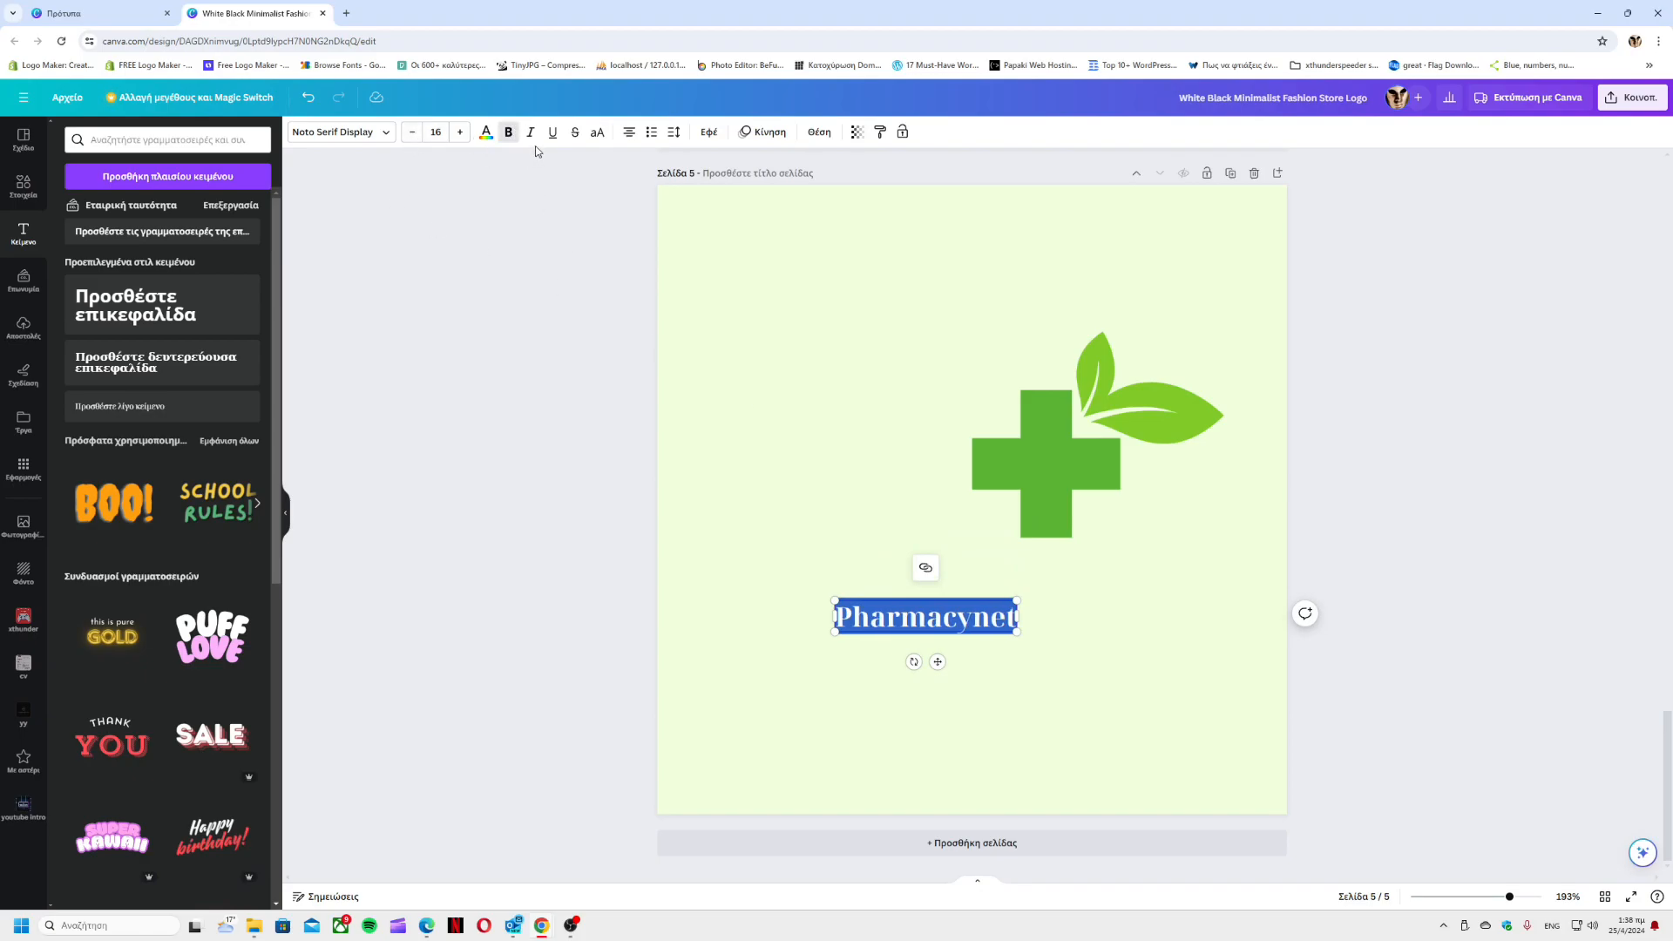
{"action": "left_click", "coordinate": [532, 133]}
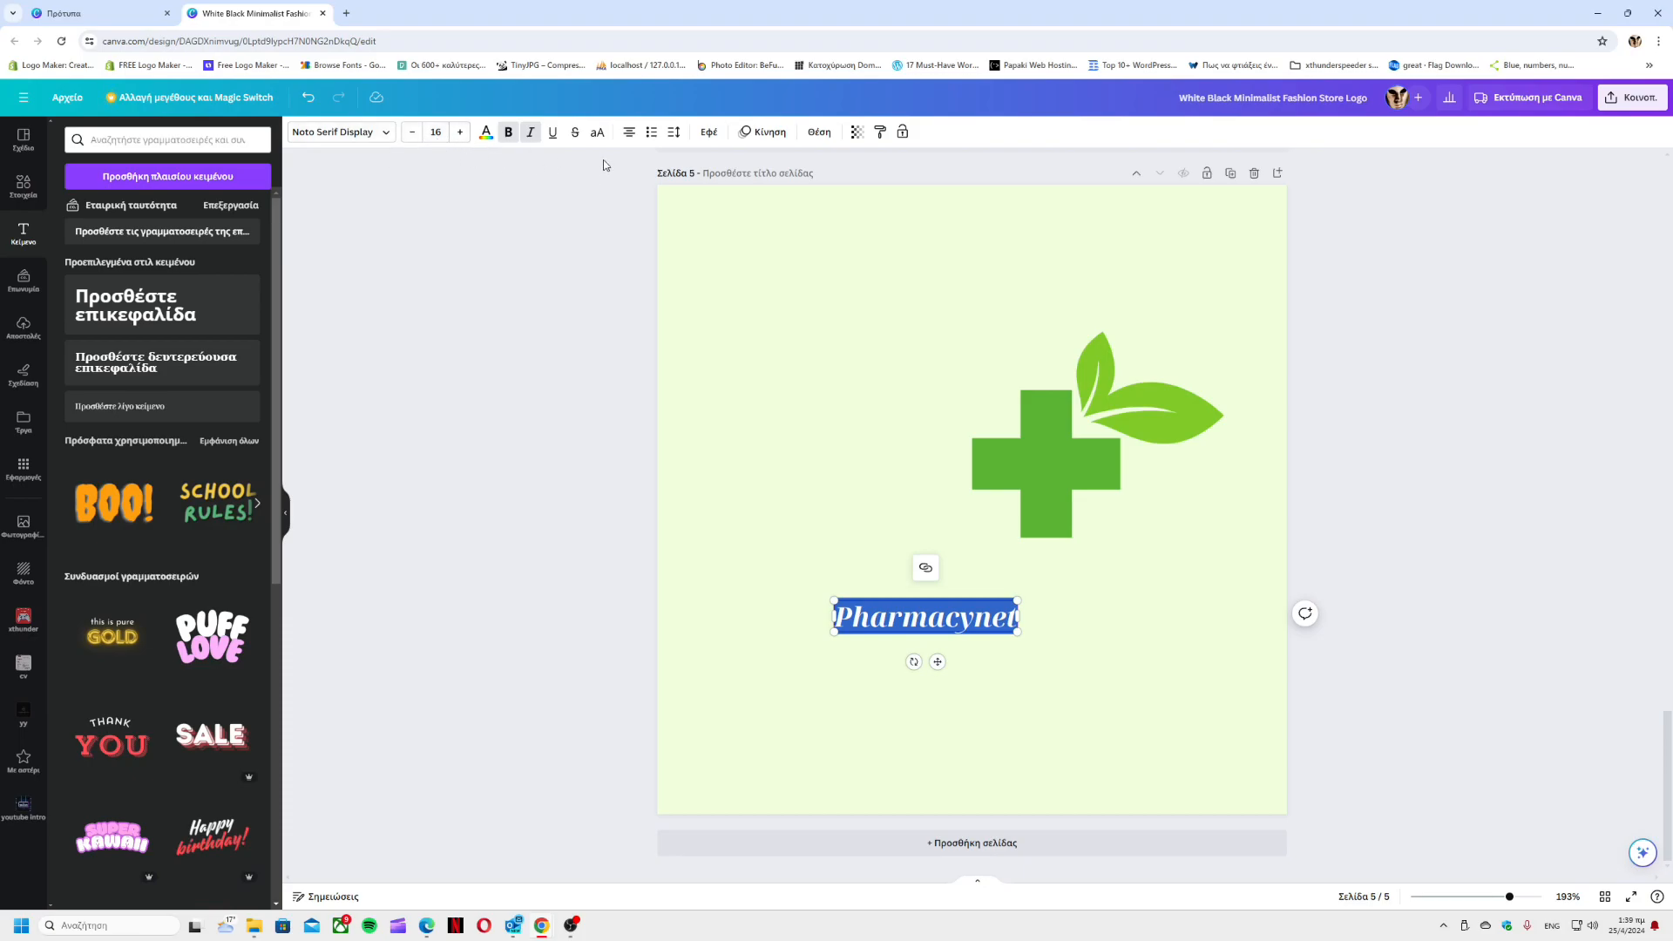
{"action": "left_click", "coordinate": [485, 132]}
{"action": "left_click", "coordinate": [214, 212]}
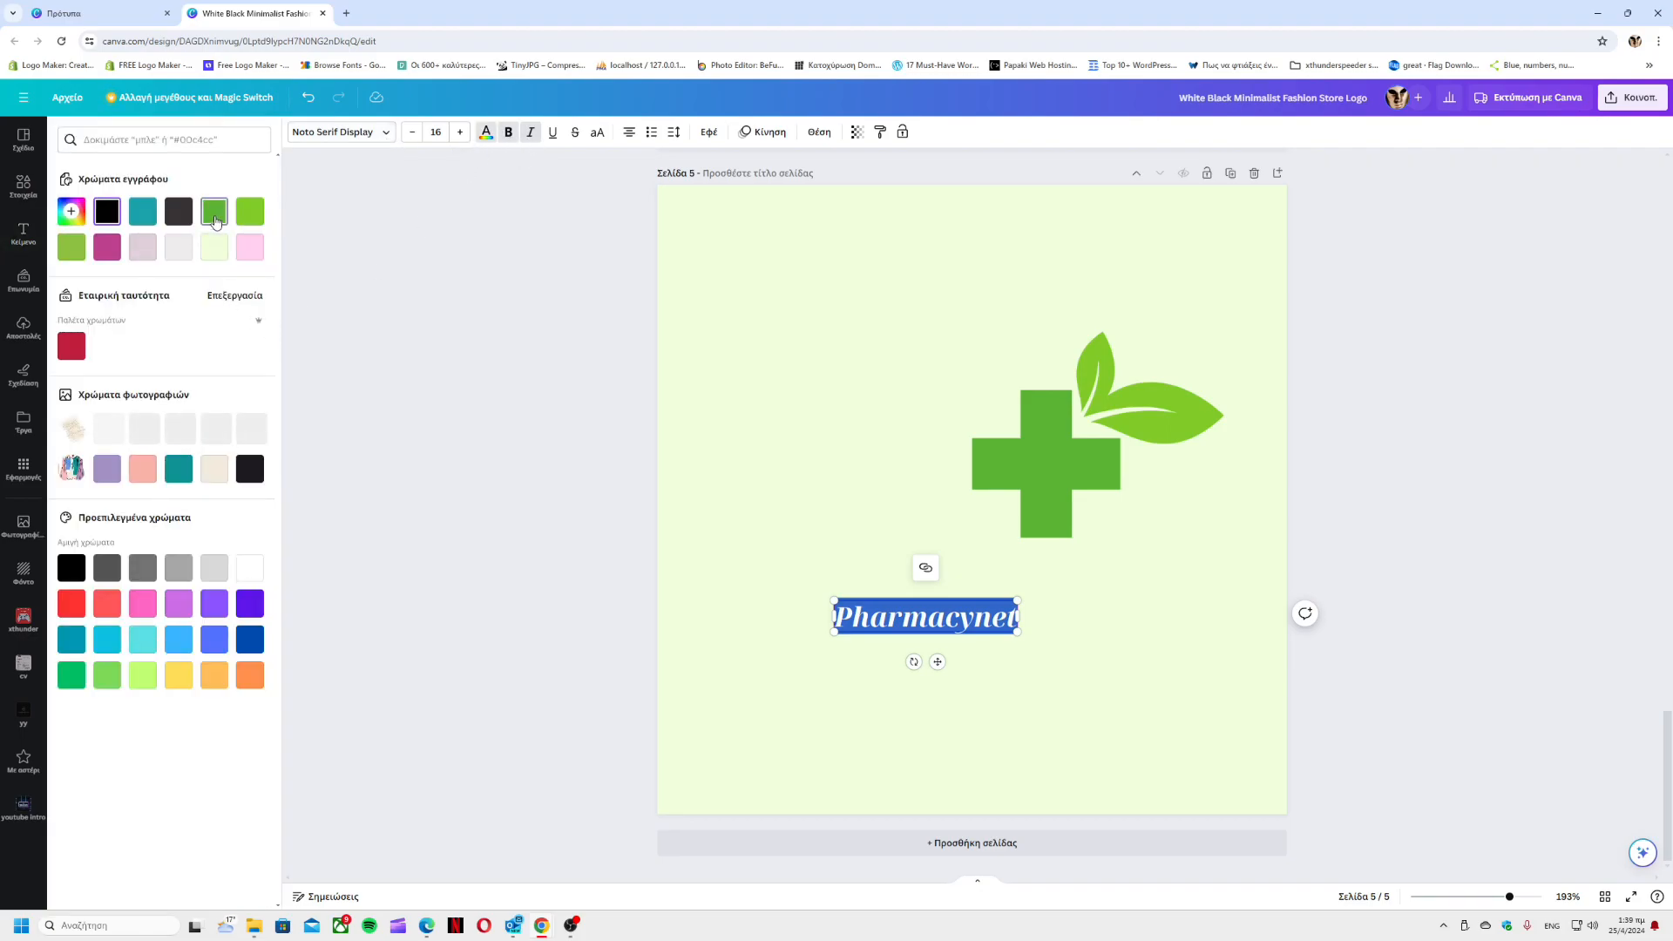
{"action": "left_click", "coordinate": [1149, 567]}
- Change the font of the Pharmacynet text to Open Sauce
{"action": "left_click", "coordinate": [979, 624]}
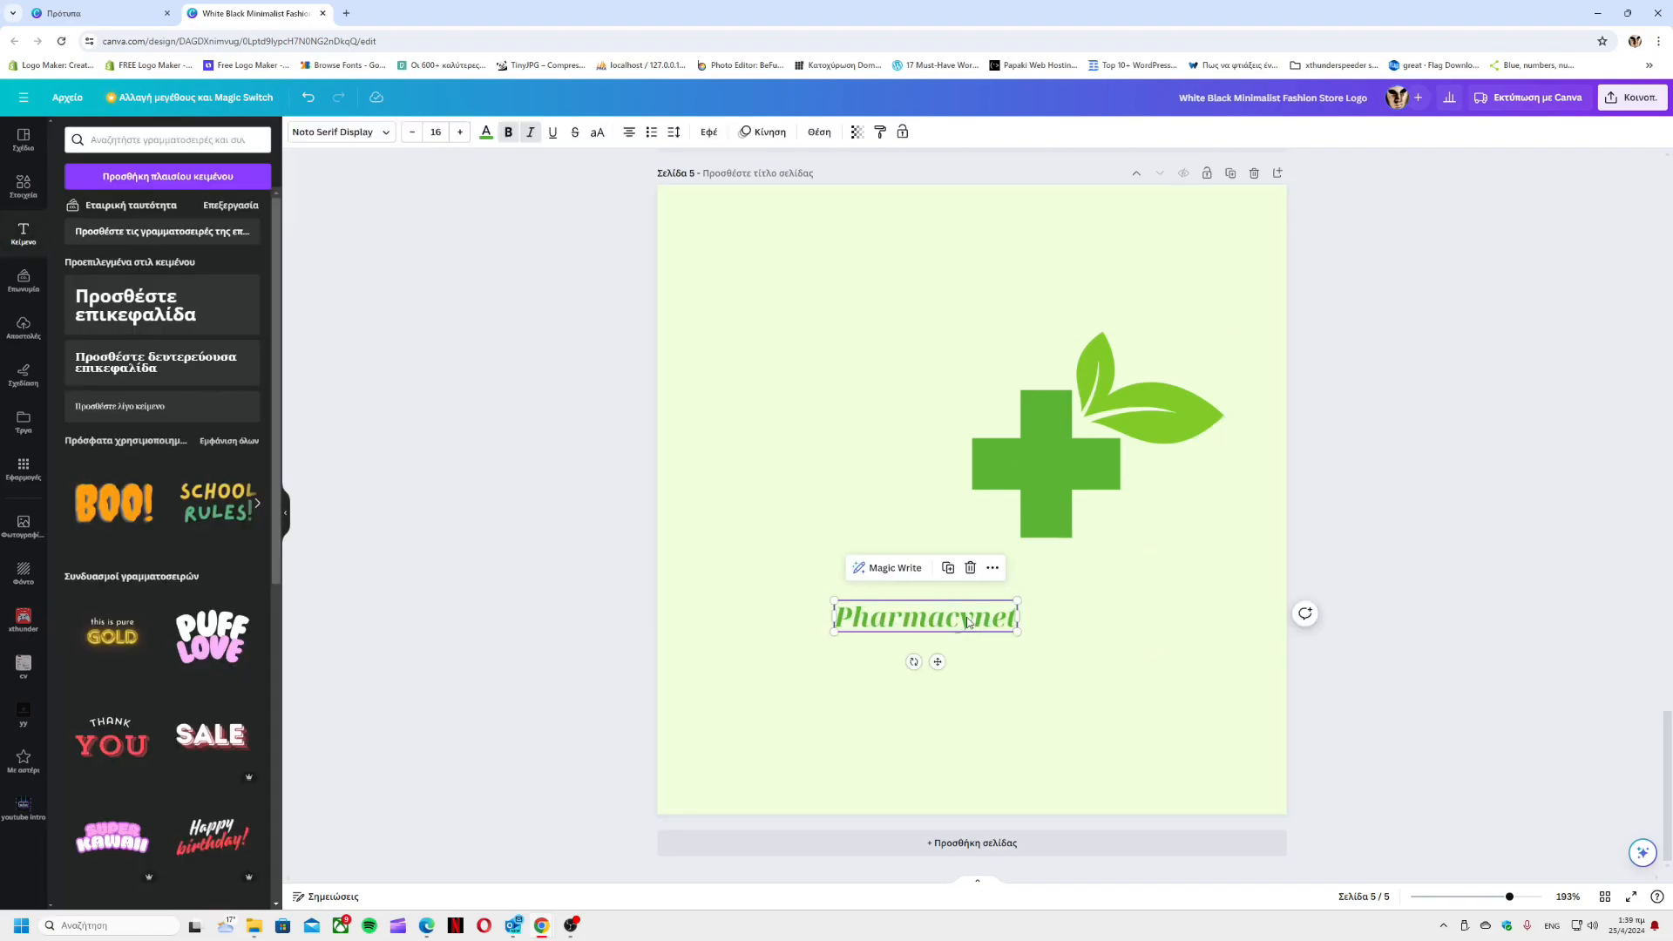
{"action": "double_click", "coordinate": [969, 623]}
{"action": "left_click", "coordinate": [380, 133]}
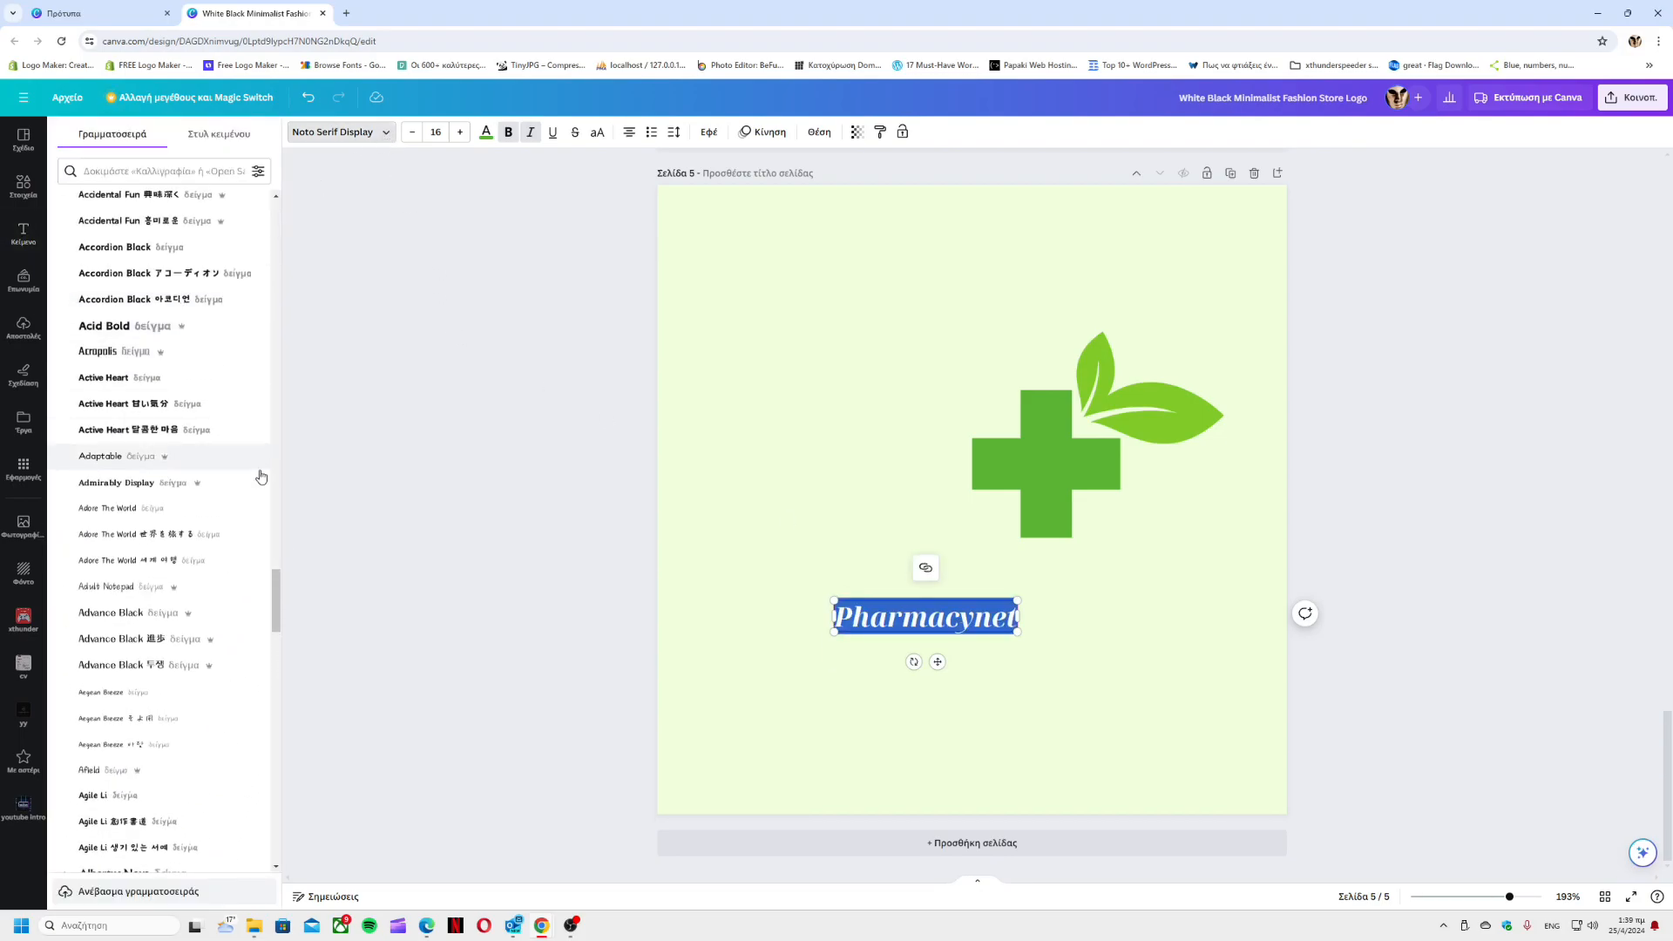
{"action": "left_click_drag", "start_coordinate": [276, 610], "coordinate": [290, 153]}
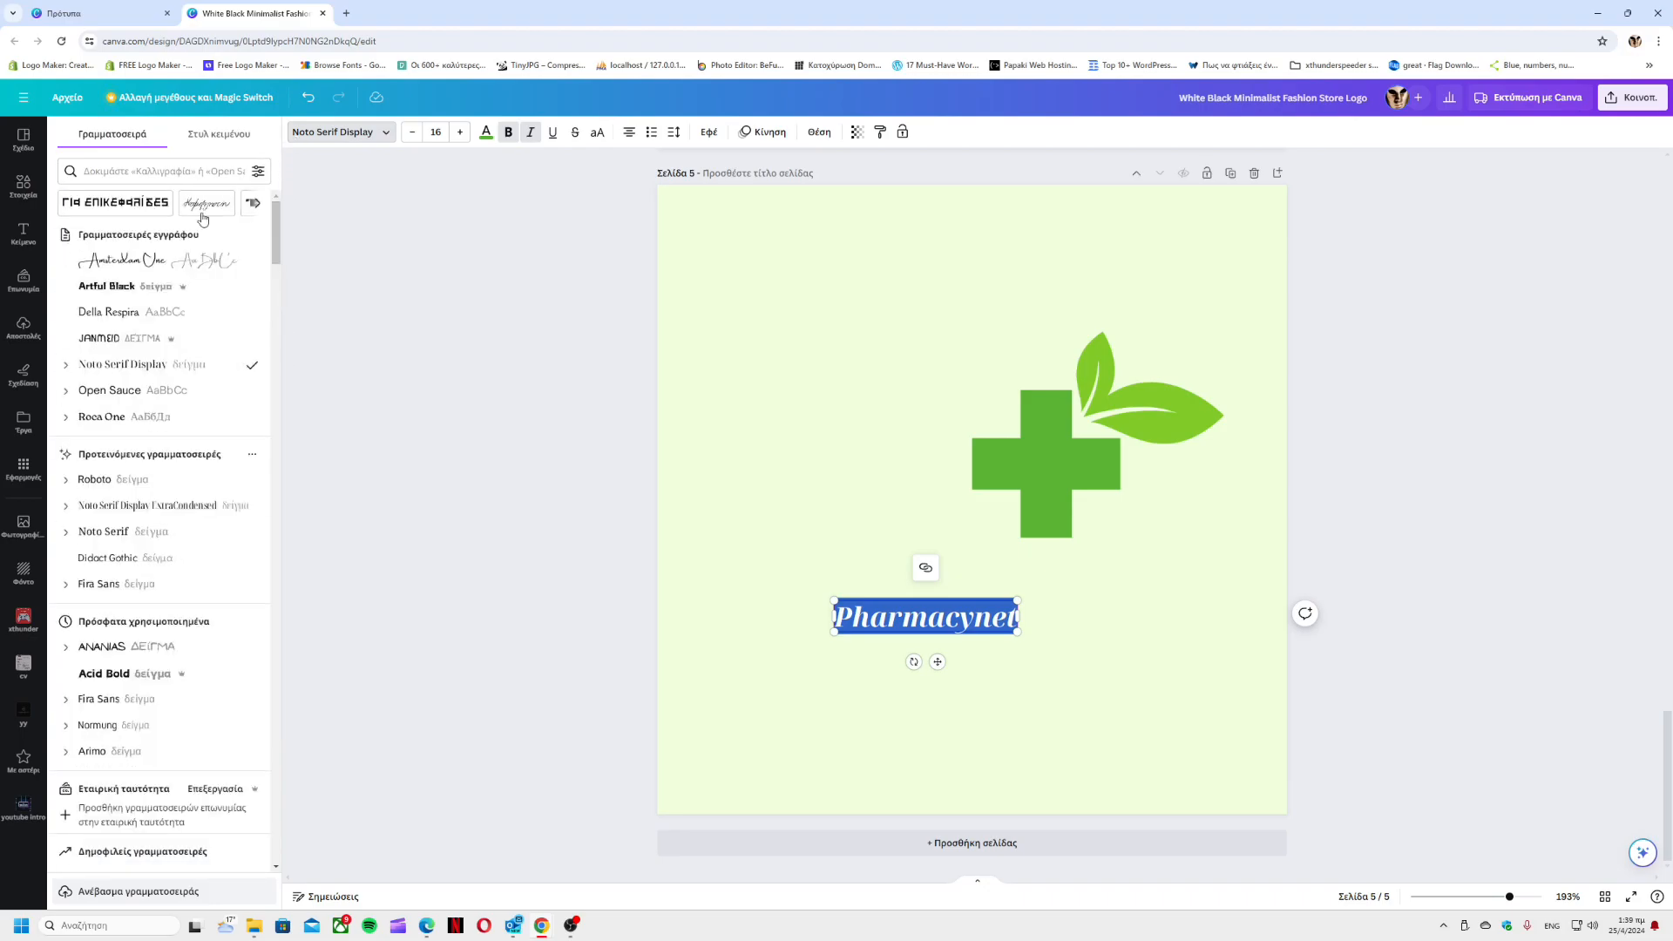
{"action": "left_click", "coordinate": [147, 390]}
{"action": "left_click", "coordinate": [1165, 675]}
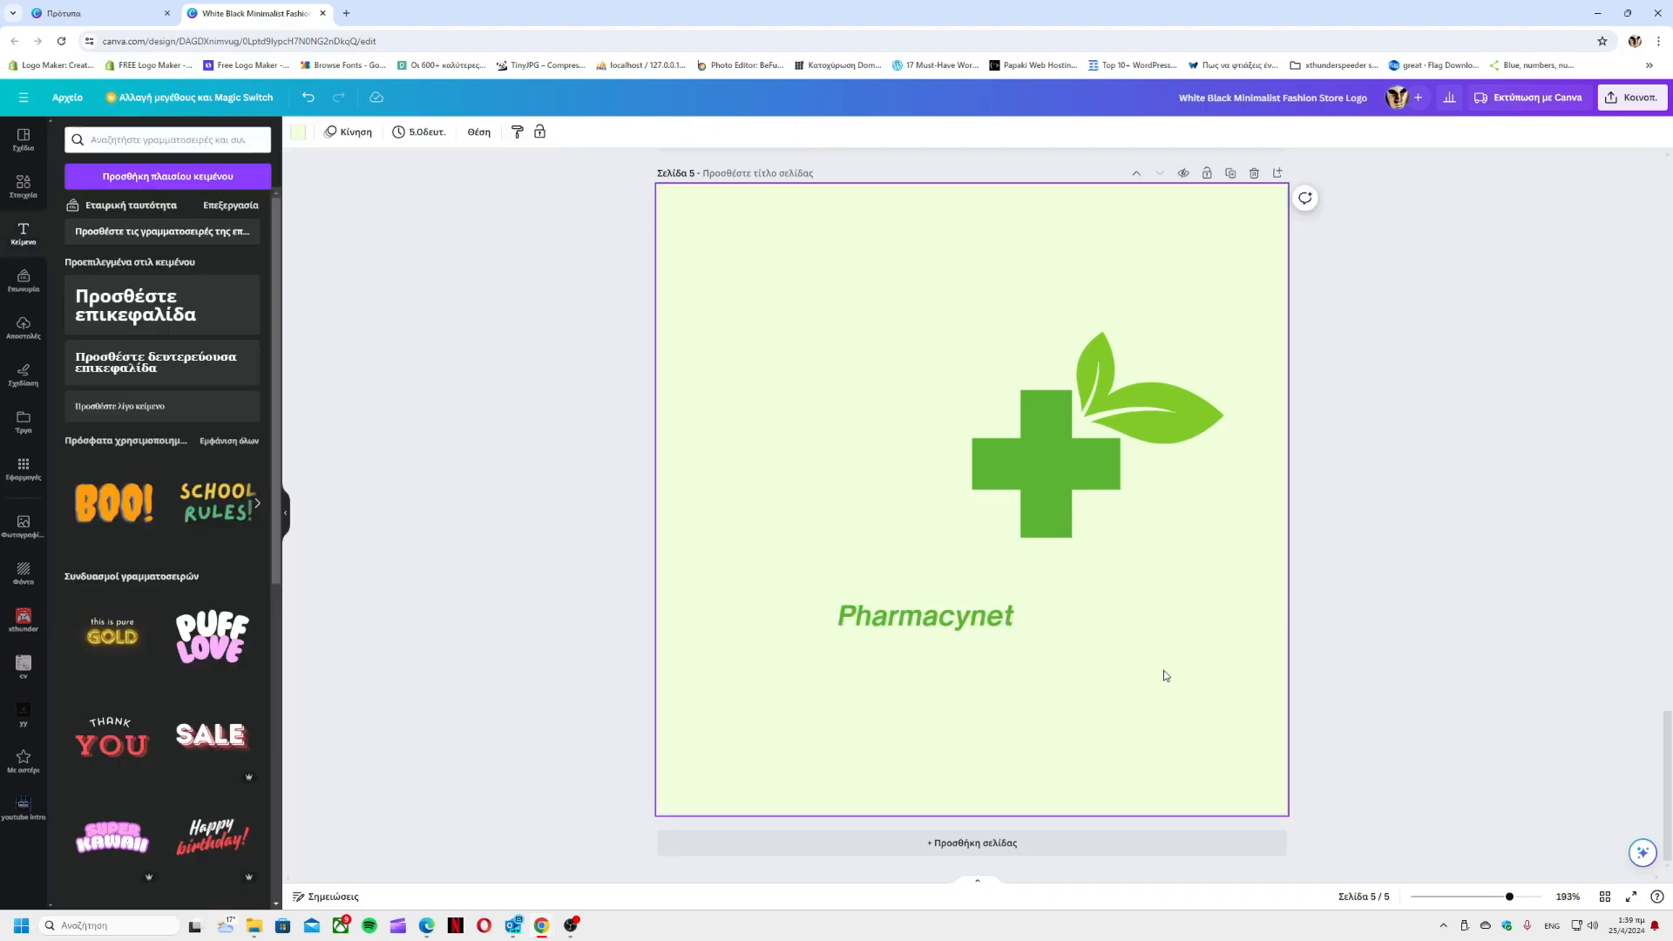
- Enlarge the Pharmacynet text by six font size increments
{"action": "left_click", "coordinate": [975, 629]}
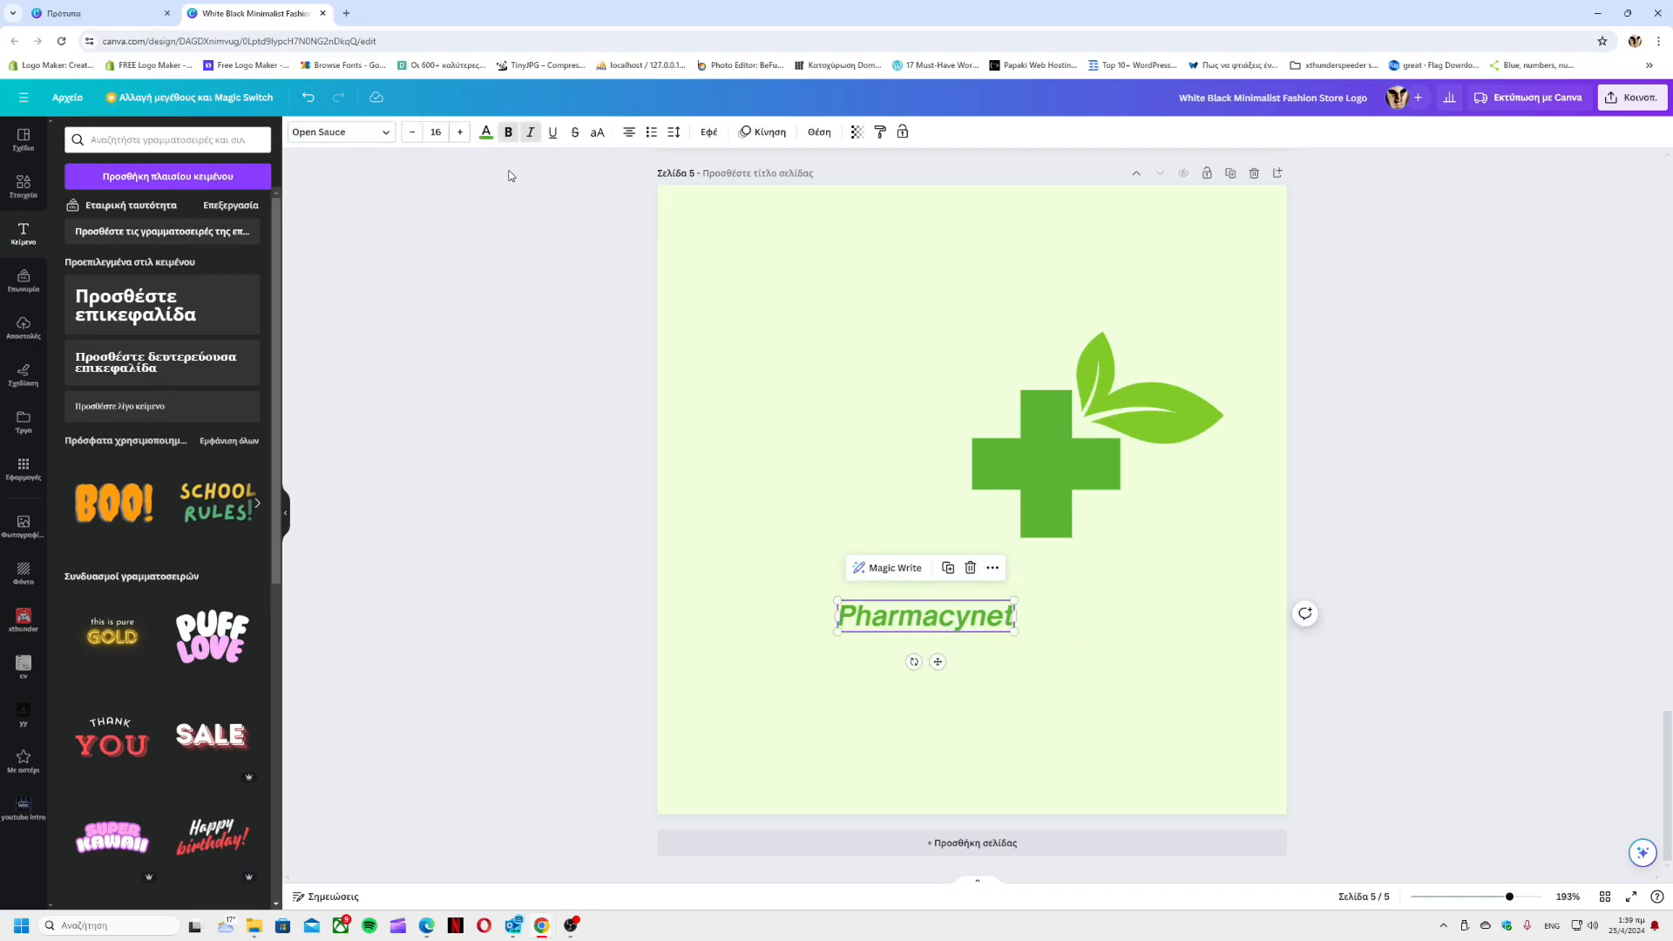
{"action": "left_click", "coordinate": [460, 134]}
{"action": "left_click", "coordinate": [458, 135]}
{"action": "left_click", "coordinate": [457, 135]}
{"action": "left_click", "coordinate": [457, 135]}
{"action": "left_click", "coordinate": [458, 135]}
{"action": "left_click", "coordinate": [458, 136]}
{"action": "left_click", "coordinate": [1183, 602]}
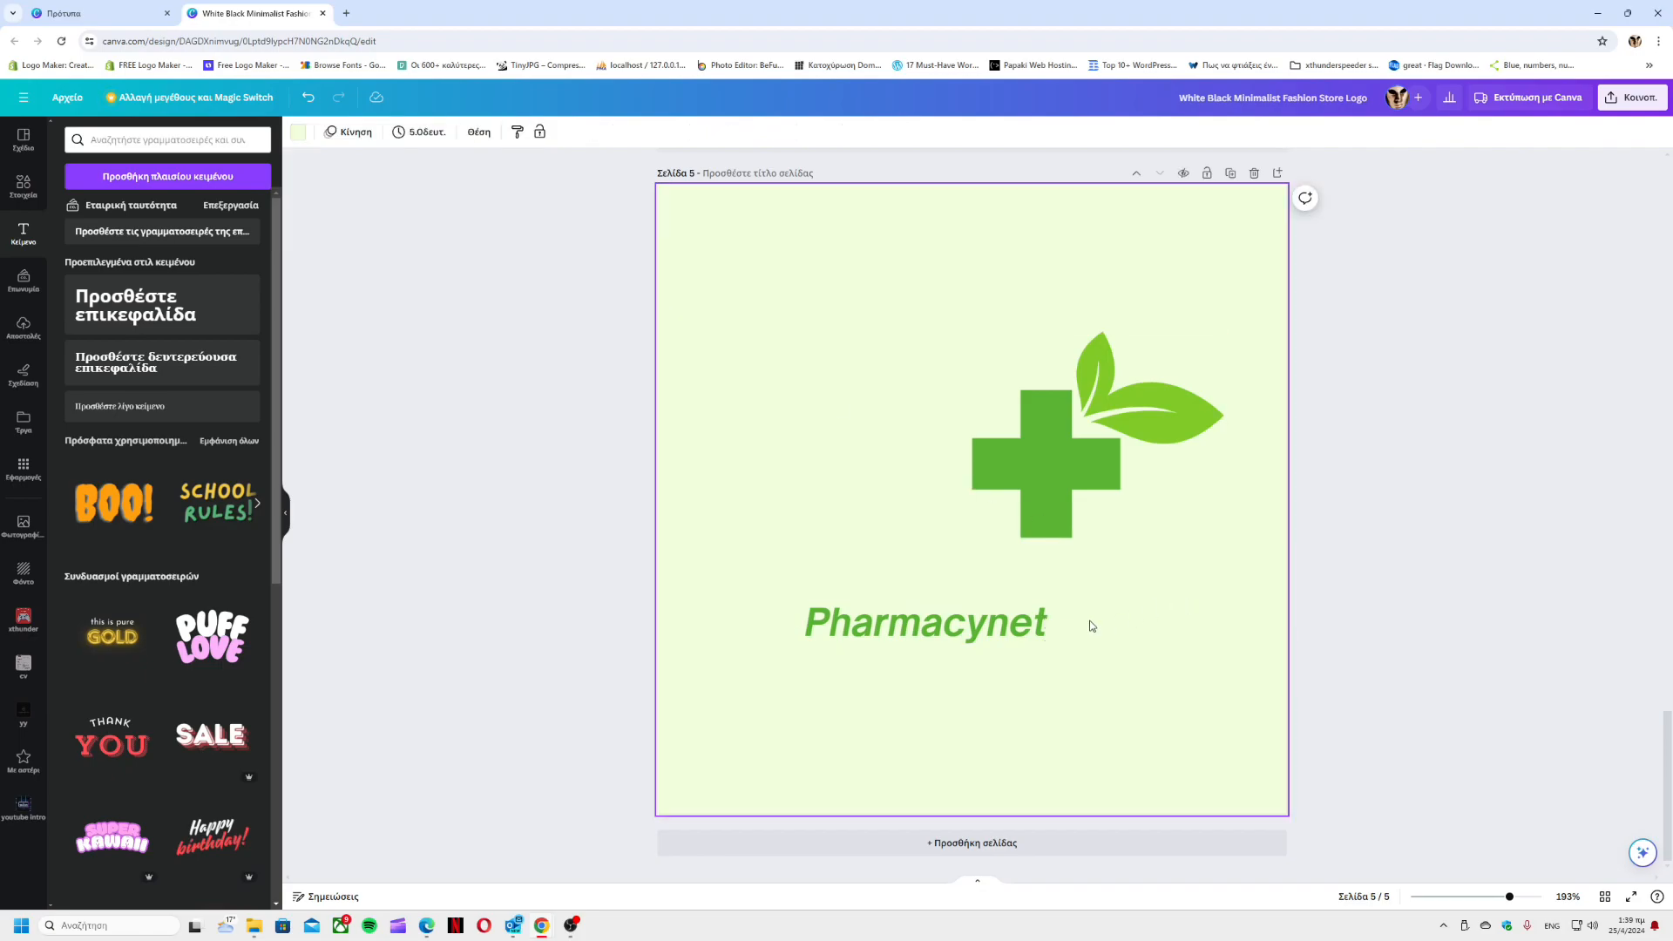
- Move the cross-and-leaves graphic slightly down and place the Pharmacynet text directly to its left
{"action": "left_click_drag", "start_coordinate": [1044, 423], "coordinate": [1042, 477]}
{"action": "left_click", "coordinate": [935, 629]}
{"action": "left_click_drag", "start_coordinate": [934, 629], "coordinate": [850, 522]}
{"action": "left_click", "coordinate": [926, 670]}
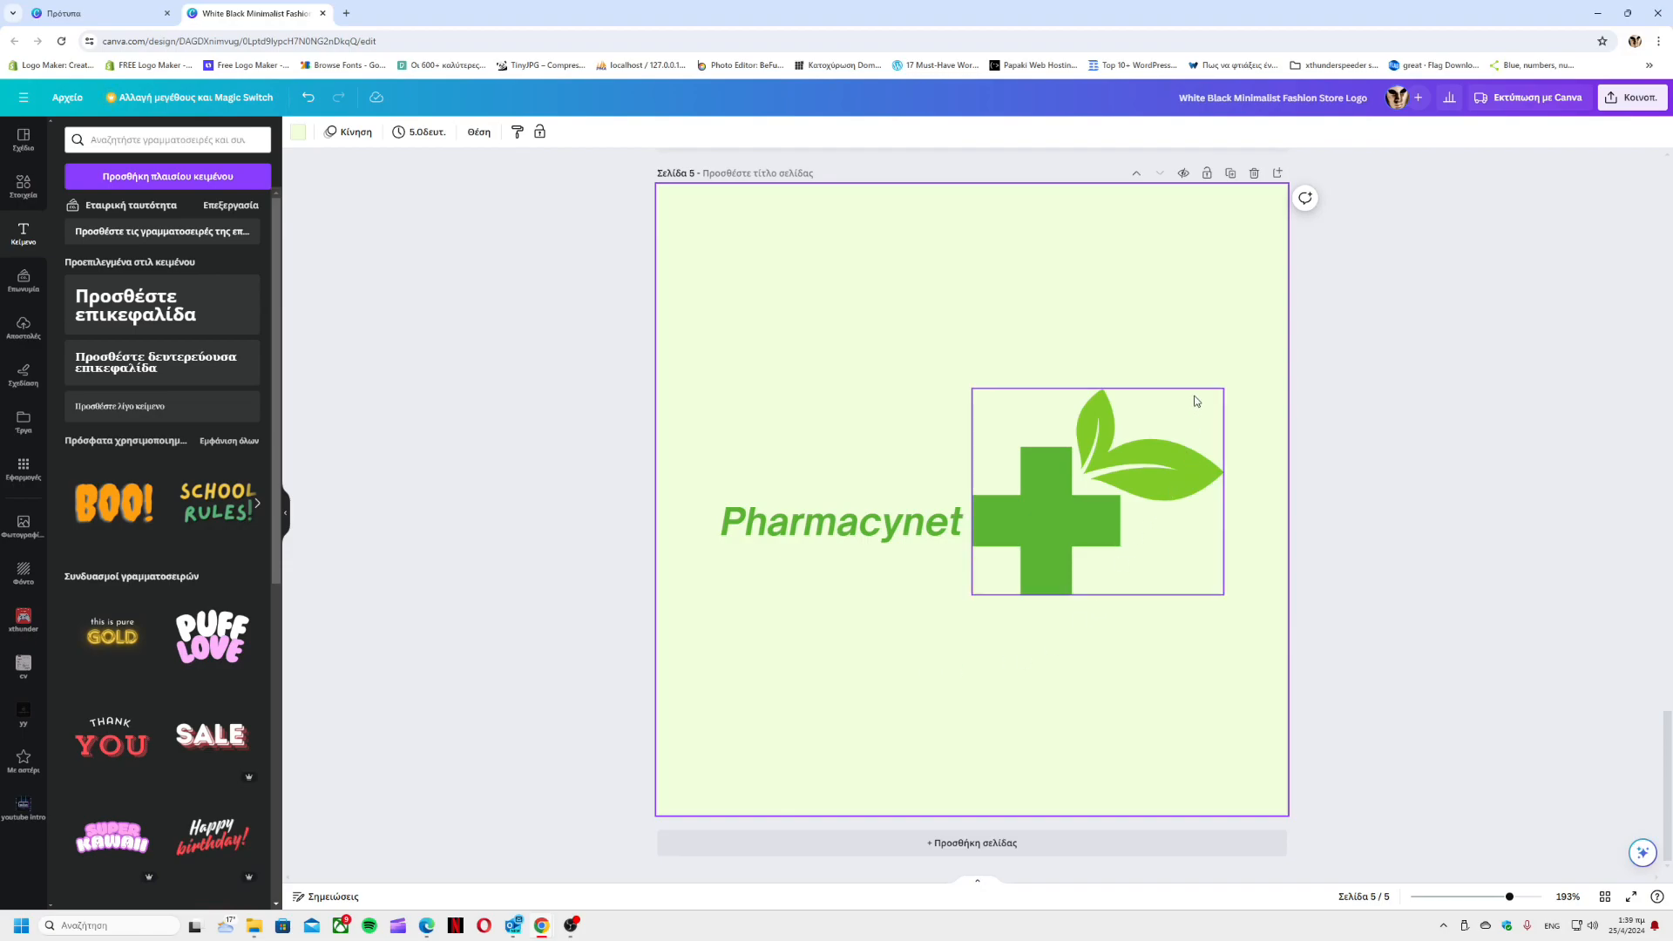
- Enlarge the cross-and-leaves graphic, shift it up, and set the Pharmacynet text against the cross's lower arm
{"action": "left_click", "coordinate": [1071, 508]}
{"action": "left_click_drag", "start_coordinate": [972, 388], "coordinate": [923, 347]}
{"action": "left_click_drag", "start_coordinate": [1022, 530], "coordinate": [1022, 487]}
{"action": "left_click_drag", "start_coordinate": [858, 536], "coordinate": [866, 540]}
{"action": "left_click", "coordinate": [1133, 690]}
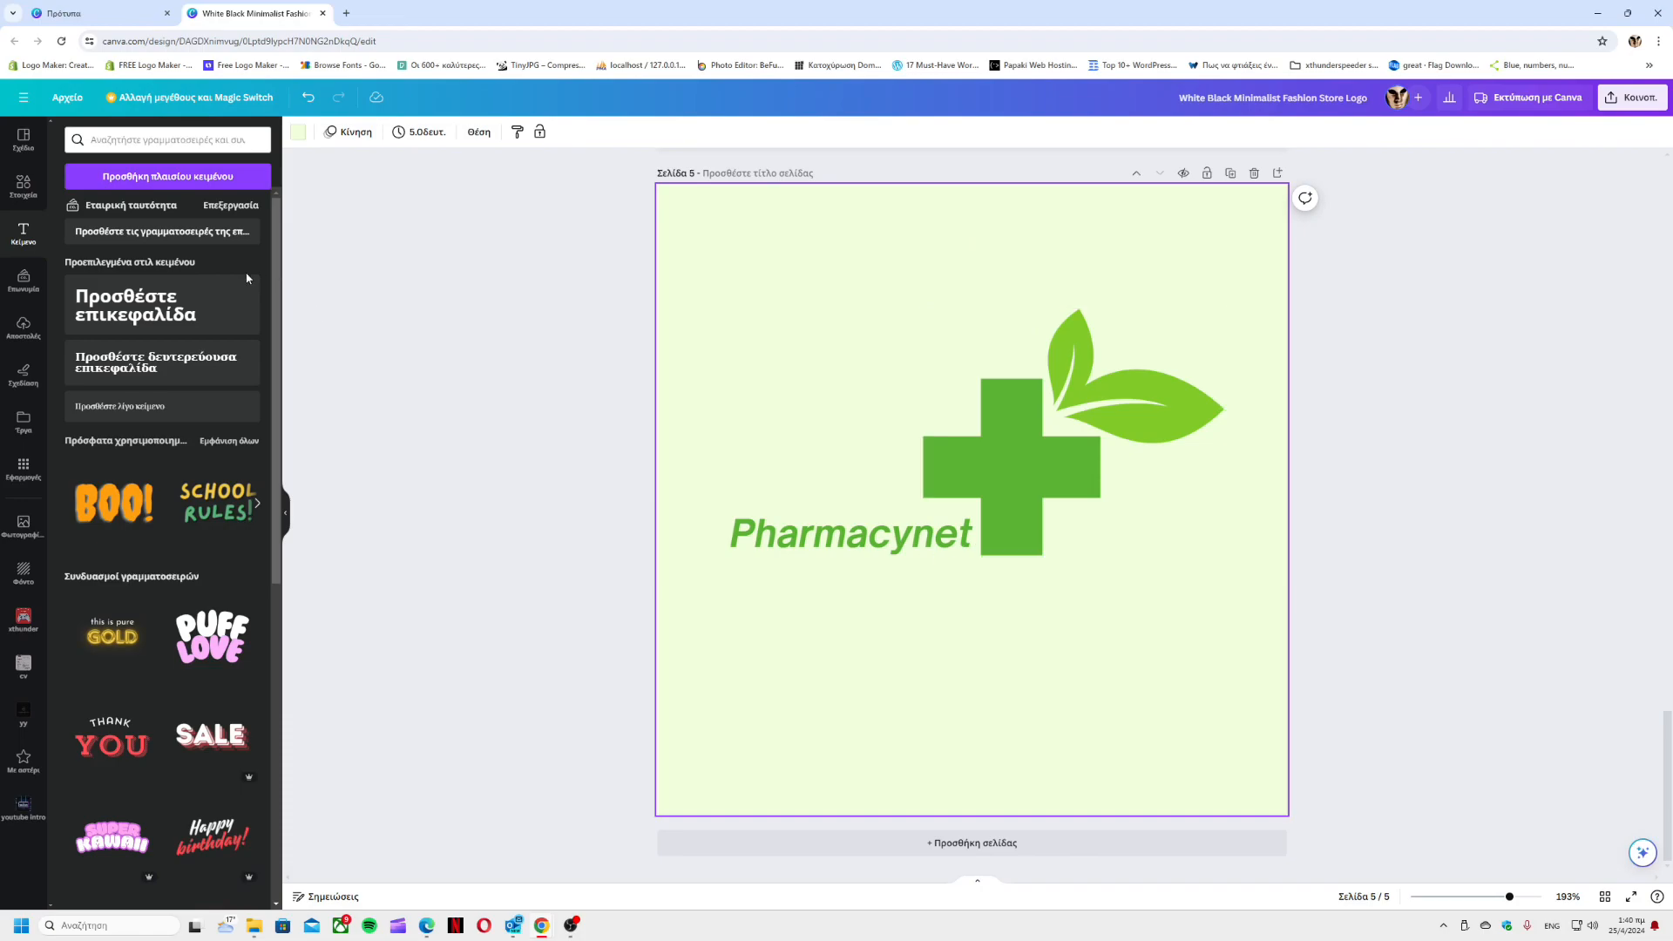
- Add the snake-and-staff graphic from the "pharmacy logo" results to page 5 and position it over the cross
{"action": "left_click", "coordinate": [23, 186]}
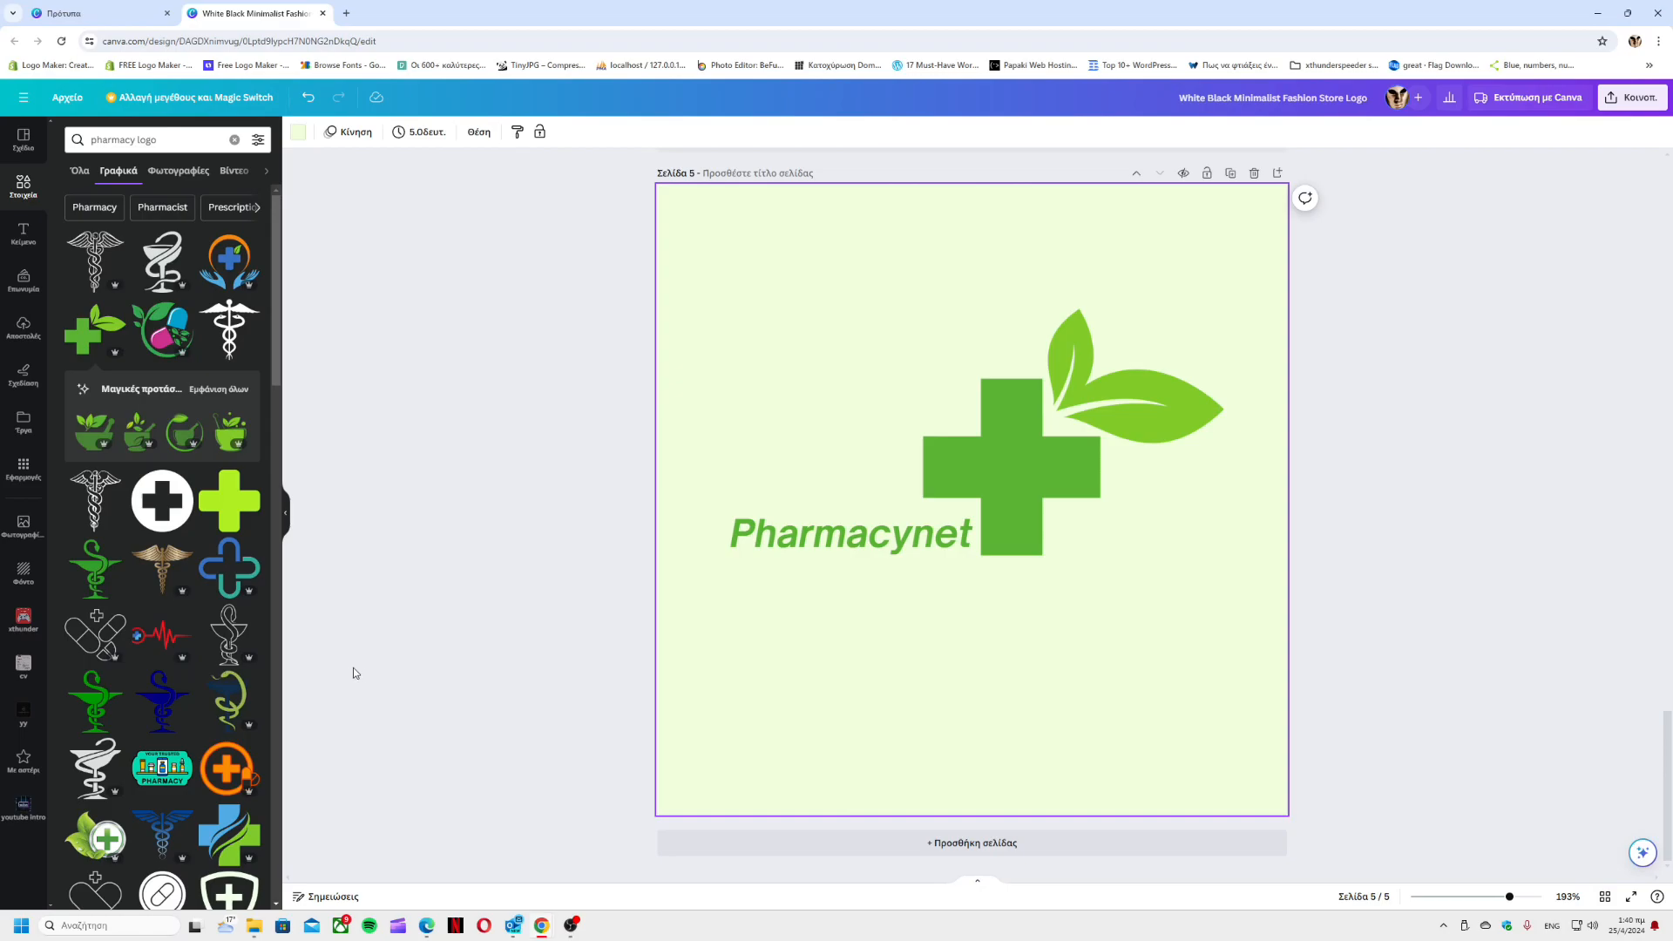
{"action": "scroll", "coordinate": [210, 682], "scroll_direction": "down", "scroll_amount": 5}
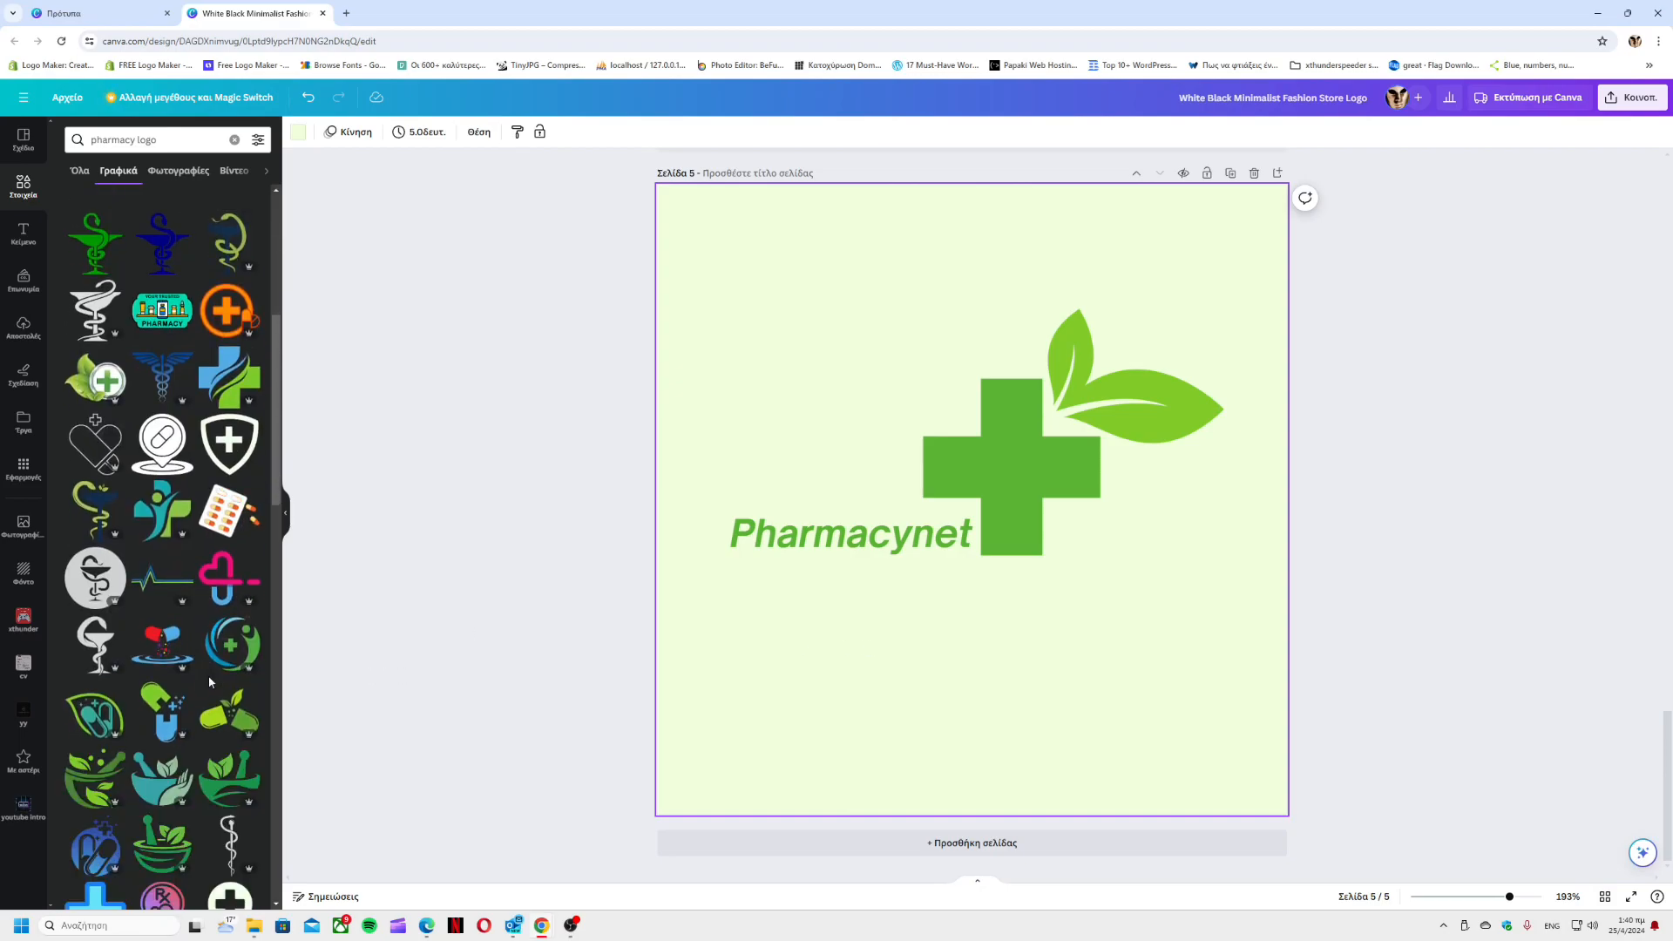
{"action": "scroll", "coordinate": [222, 776], "scroll_direction": "down", "scroll_amount": 3}
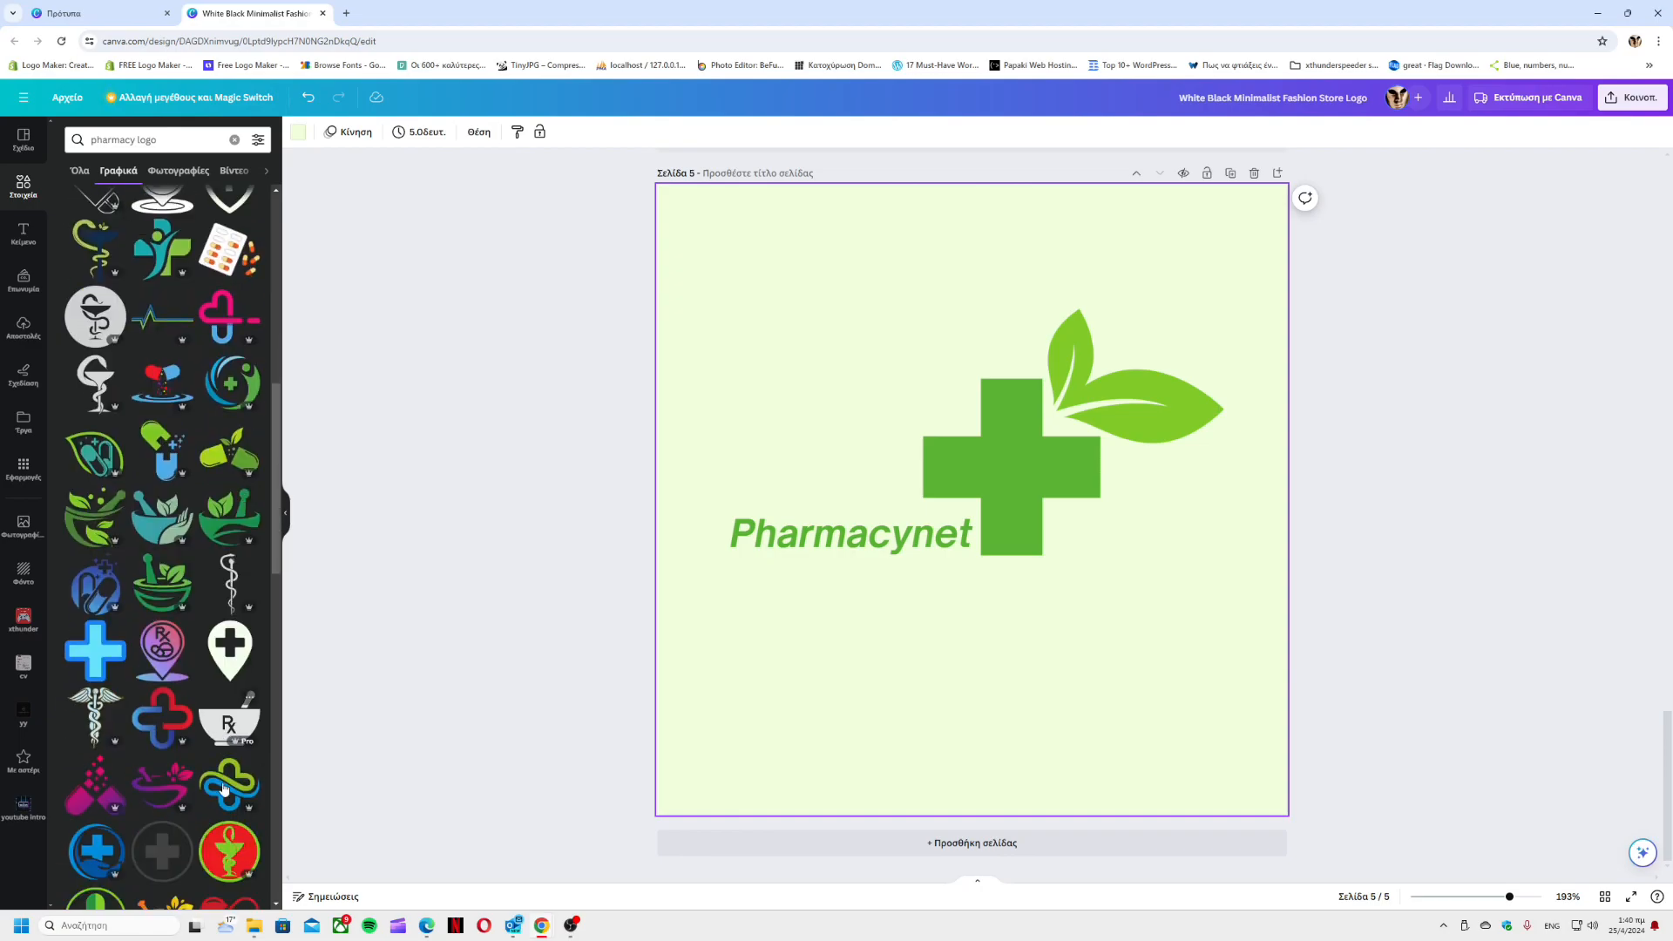
{"action": "left_click", "coordinate": [233, 593]}
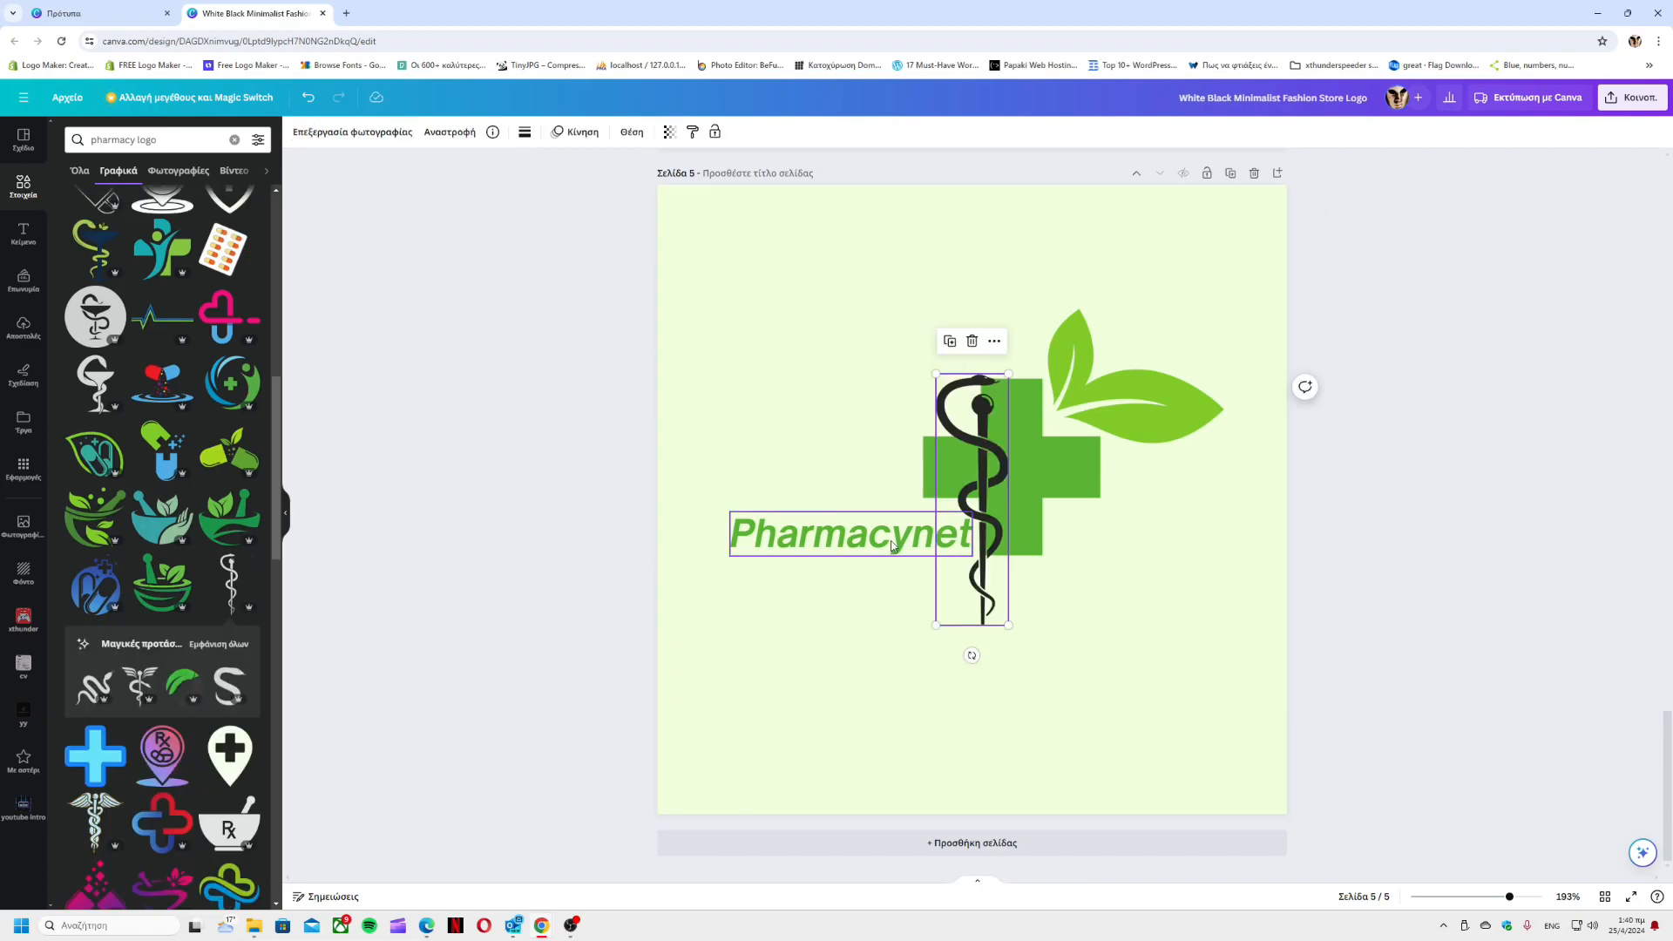
{"action": "left_click_drag", "start_coordinate": [990, 463], "coordinate": [1015, 423]}
{"action": "left_click_drag", "start_coordinate": [1015, 422], "coordinate": [1015, 427]}
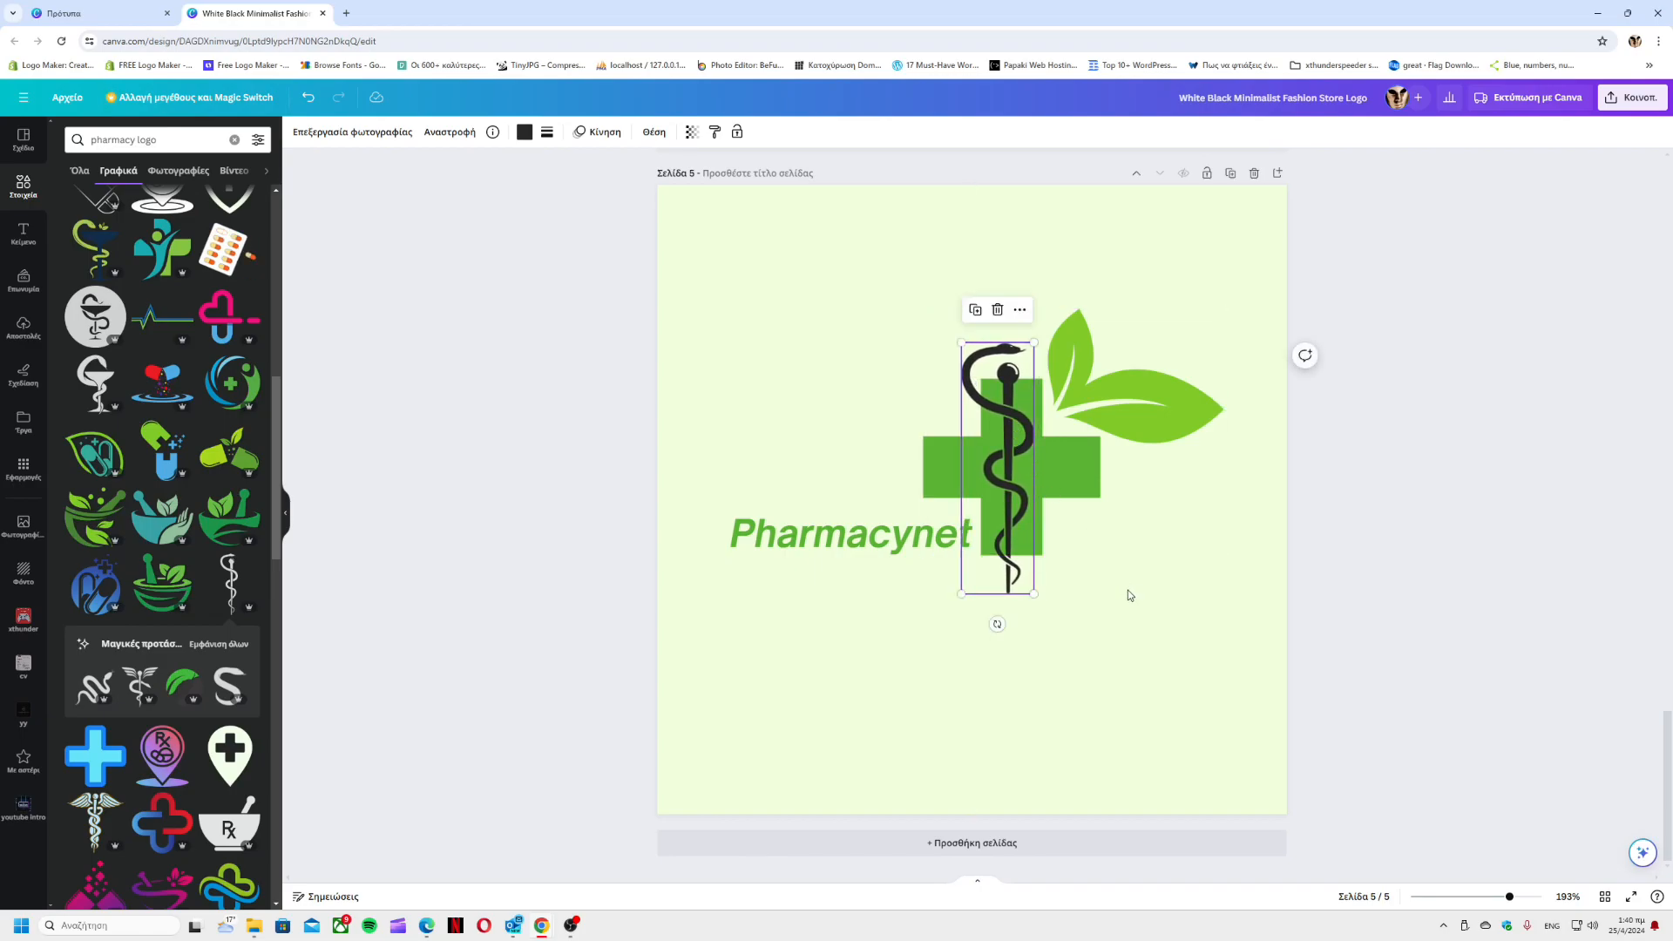
- Move the snake staff clear of the cross towards the page's upper left, and shift the Pharmacynet text and cross graphic slightly down
{"action": "left_click", "coordinate": [1128, 590]}
{"action": "left_click", "coordinate": [1010, 454]}
{"action": "left_click_drag", "start_coordinate": [1015, 454], "coordinate": [850, 312]}
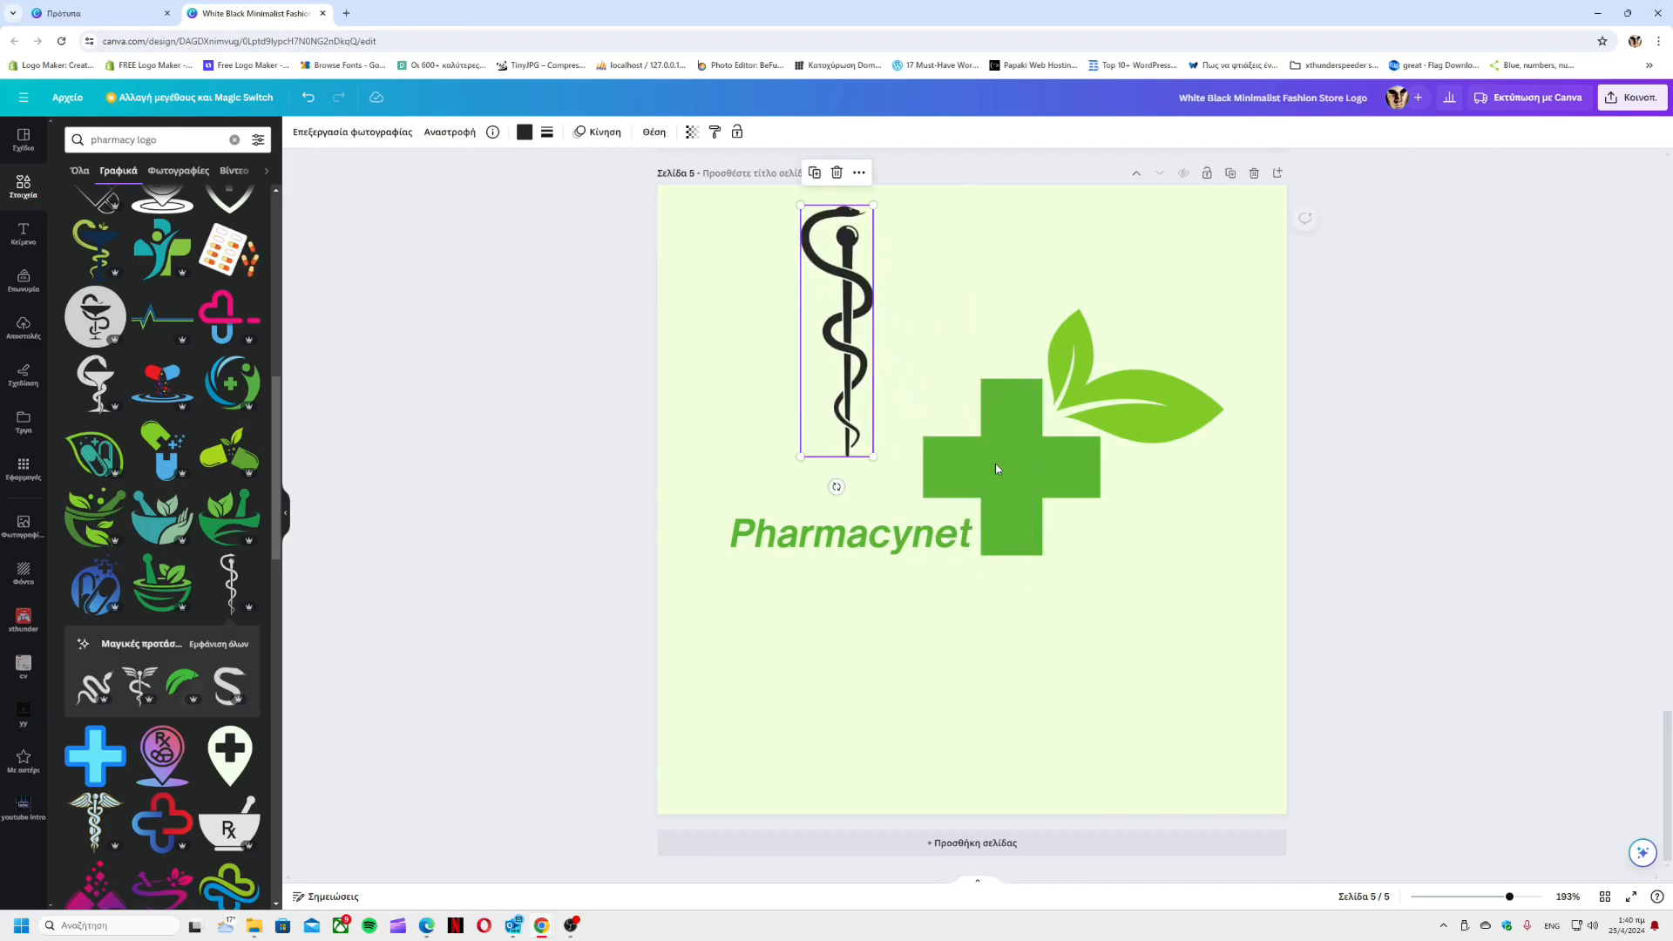
{"action": "left_click", "coordinate": [852, 549]}
{"action": "left_click_drag", "start_coordinate": [860, 545], "coordinate": [858, 564]}
{"action": "mouse_move", "coordinate": [1025, 469]}
{"action": "left_mouse_down"}
{"action": "mouse_move", "coordinate": [1000, 484]}
{"action": "mouse_move", "coordinate": [1017, 490]}
{"action": "left_mouse_up"}
{"action": "left_click", "coordinate": [1061, 628]}
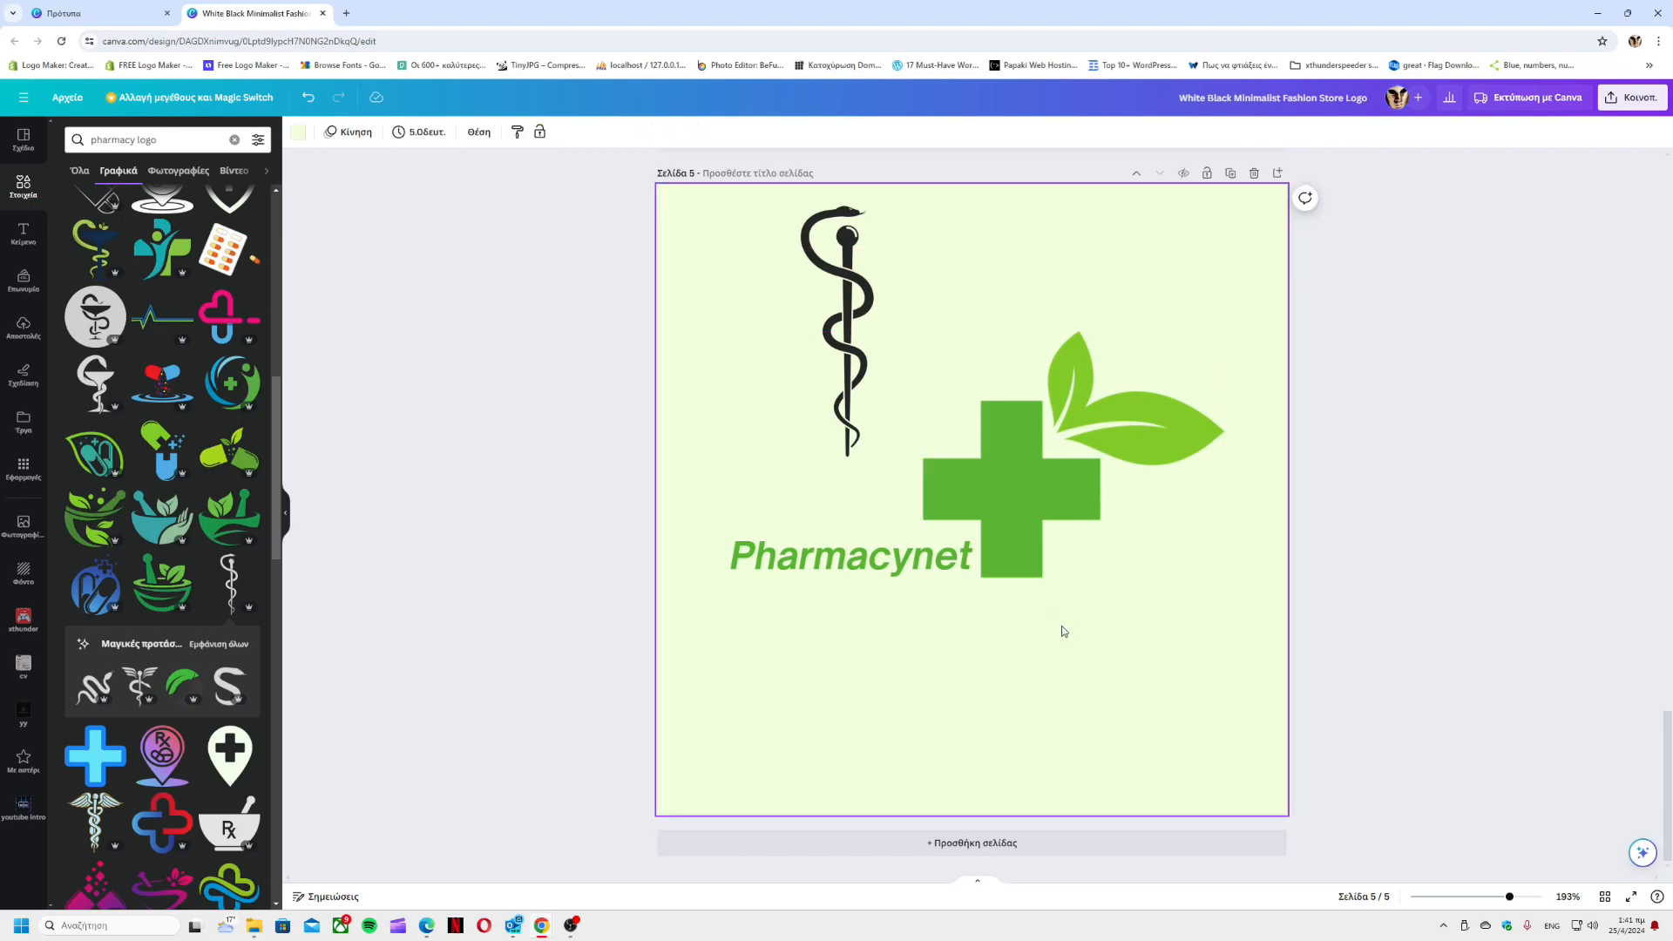
{"action": "left_click", "coordinate": [920, 567]}
{"action": "left_click_drag", "start_coordinate": [920, 567], "coordinate": [919, 566]}
{"action": "left_click", "coordinate": [1090, 635]}
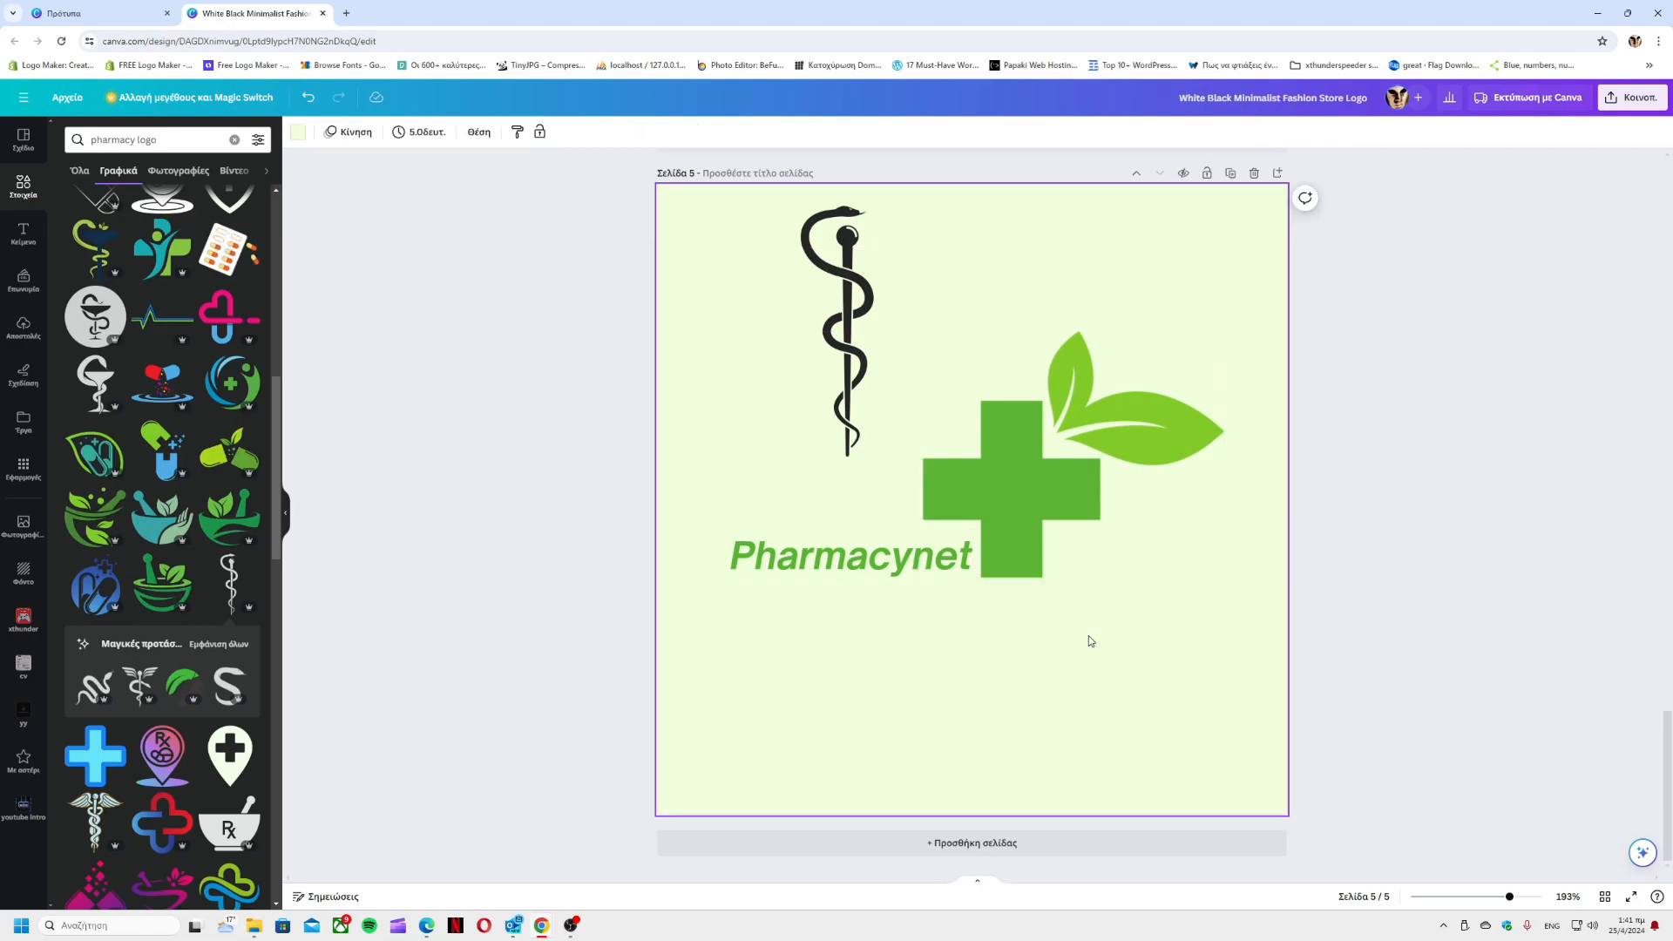
- Place the snake staff back over the green cross and fine-tune its position so the staff runs through the cross's middle
{"action": "left_click", "coordinate": [845, 334]}
{"action": "left_click_drag", "start_coordinate": [846, 334], "coordinate": [1000, 484]}
{"action": "left_click", "coordinate": [1187, 617]}
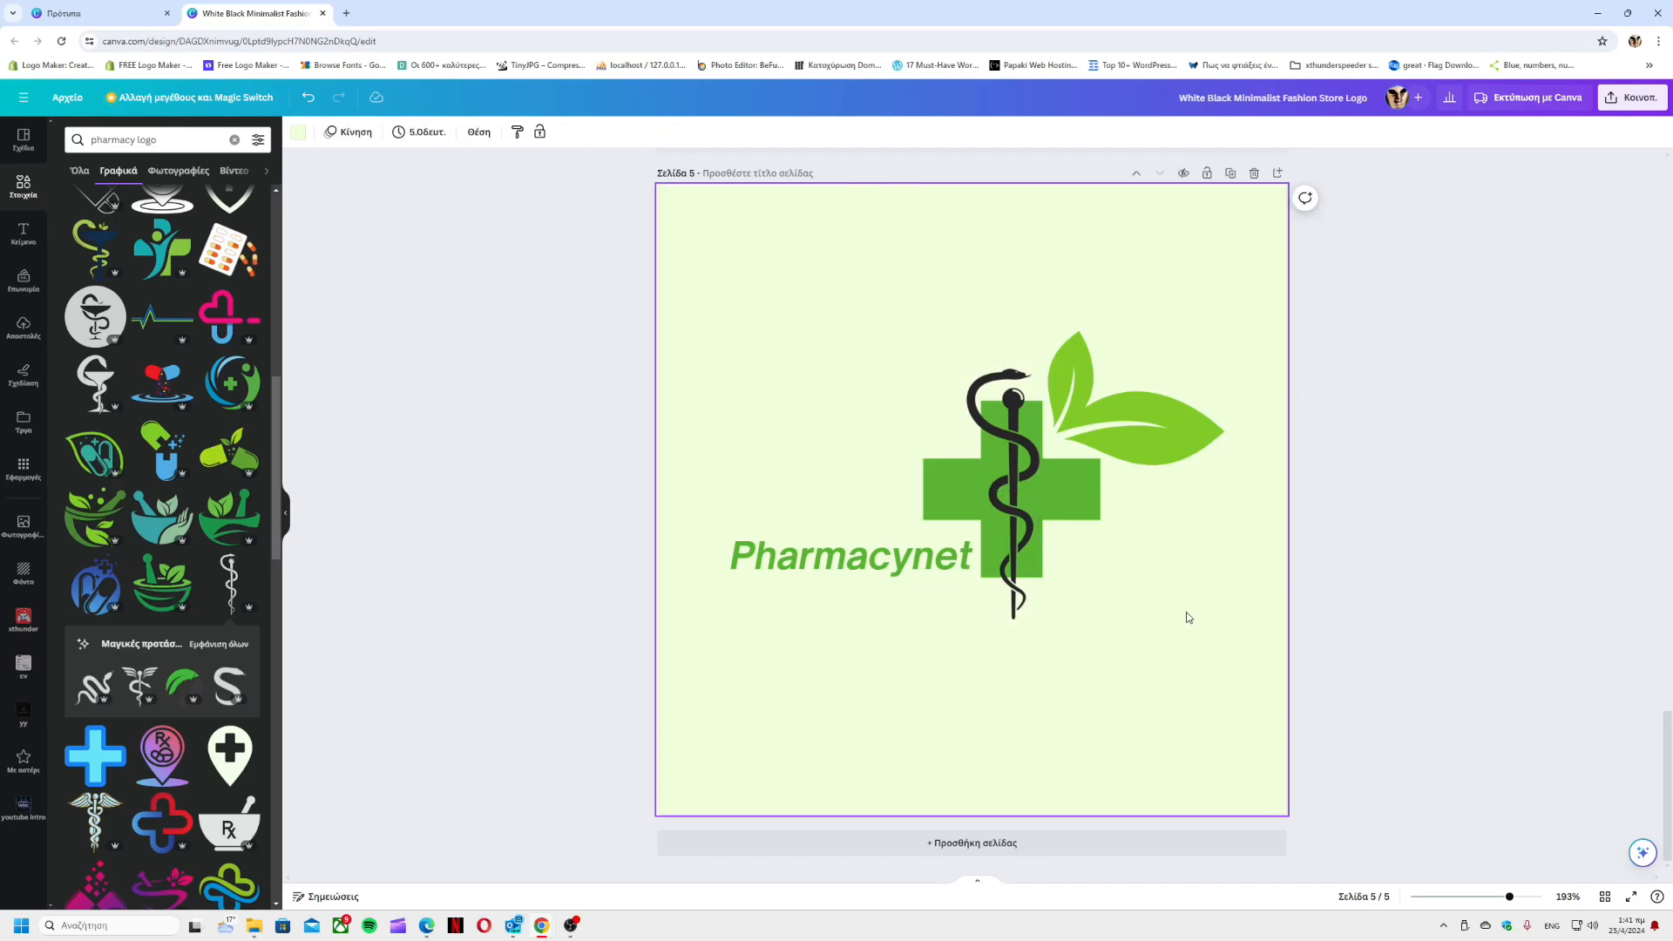
{"action": "left_click", "coordinate": [1022, 484]}
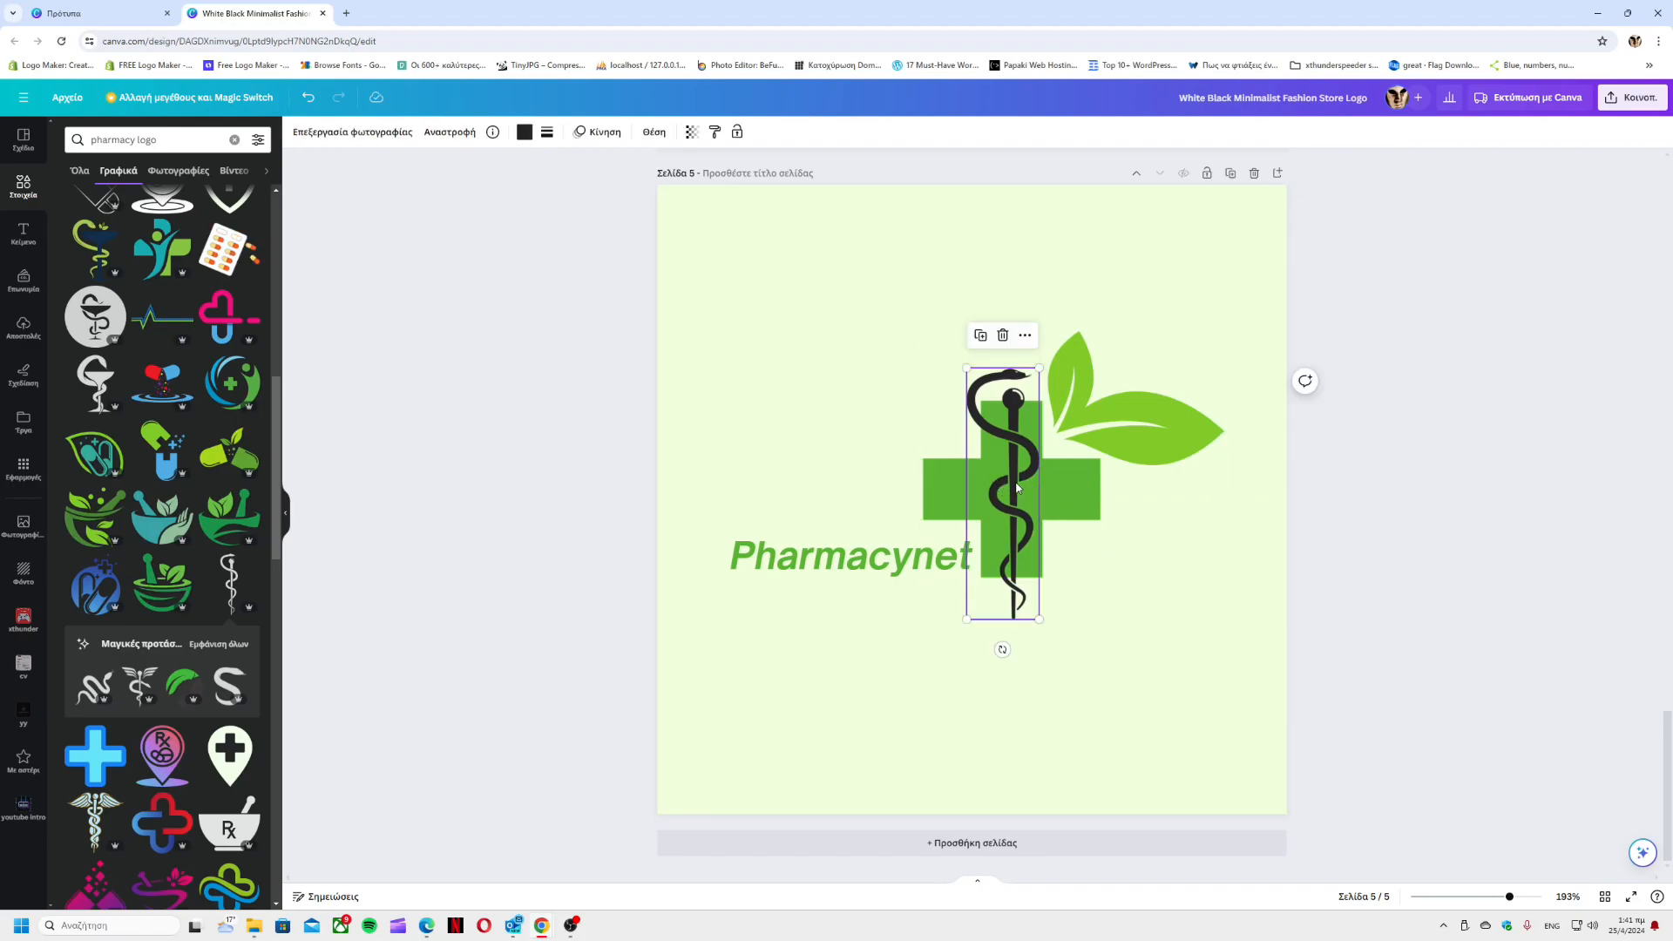
{"action": "left_click", "coordinate": [1014, 488]}
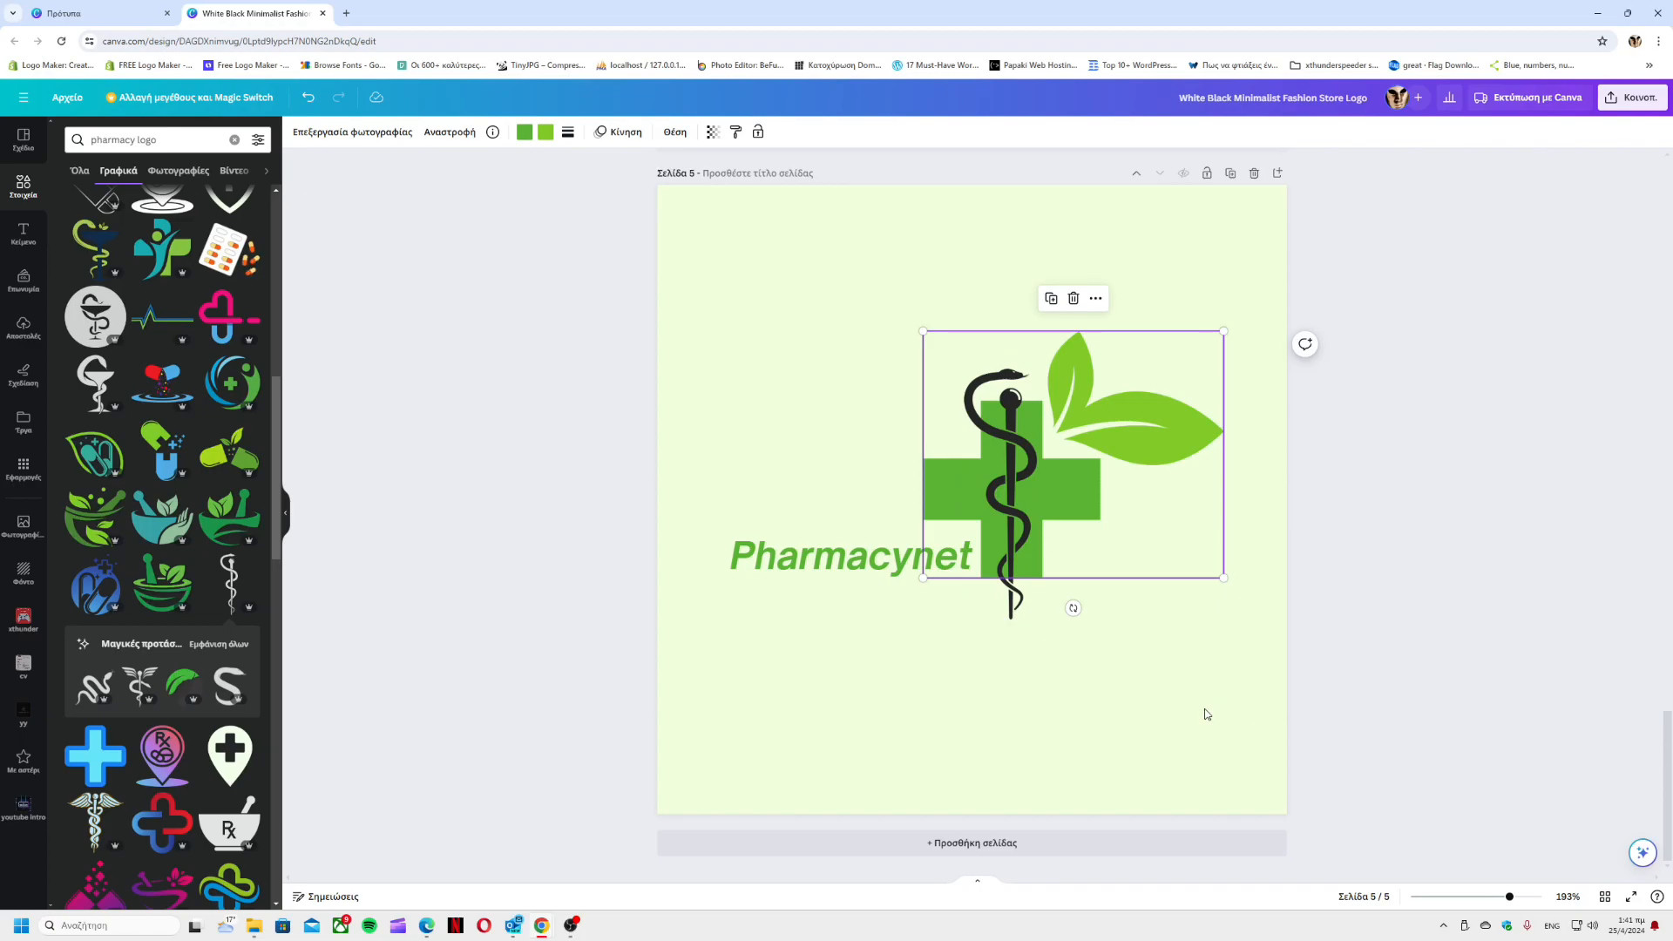
{"action": "left_click", "coordinate": [1207, 715]}
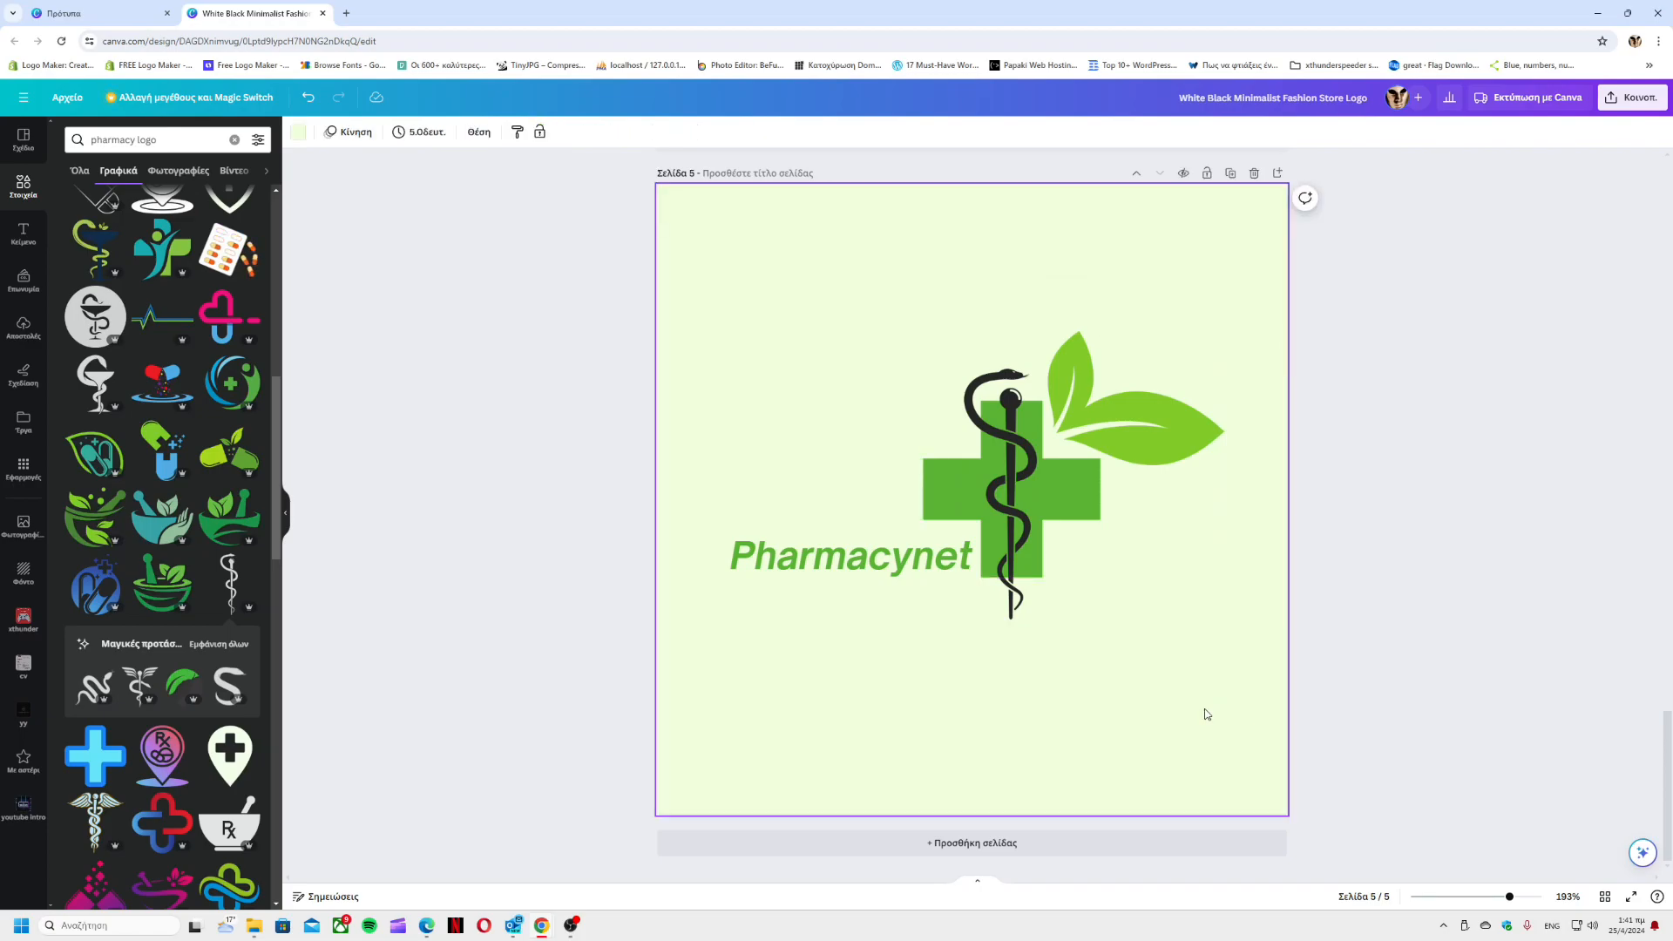
{"action": "left_click", "coordinate": [1015, 471]}
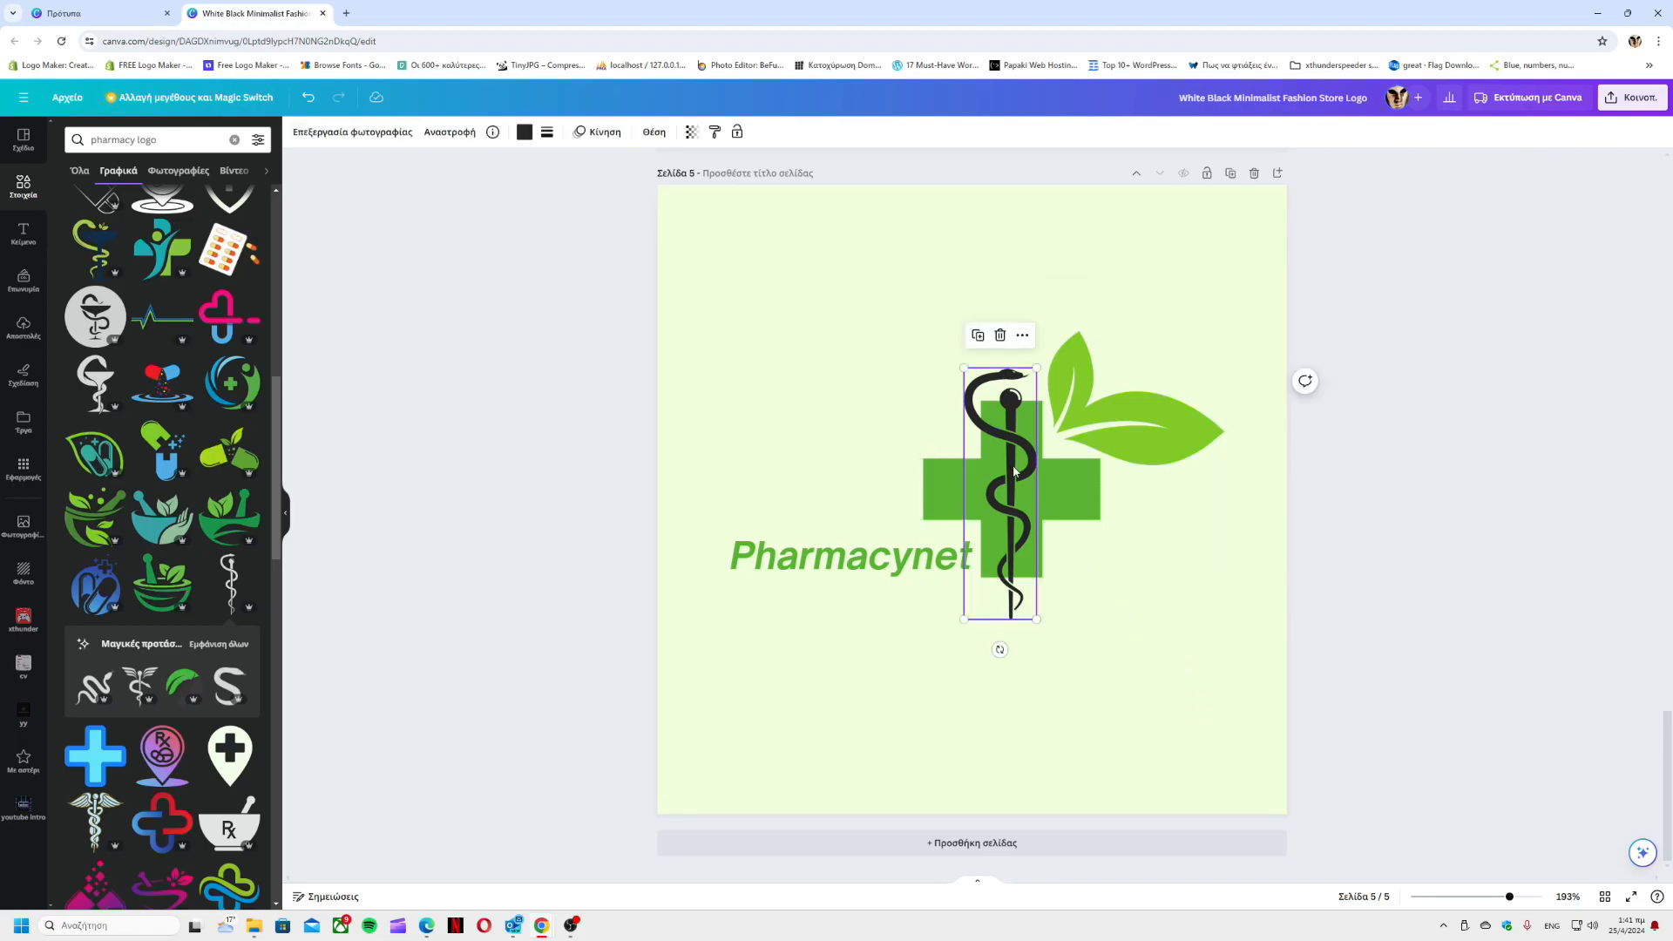
{"action": "left_click_drag", "start_coordinate": [1013, 470], "coordinate": [1013, 462]}
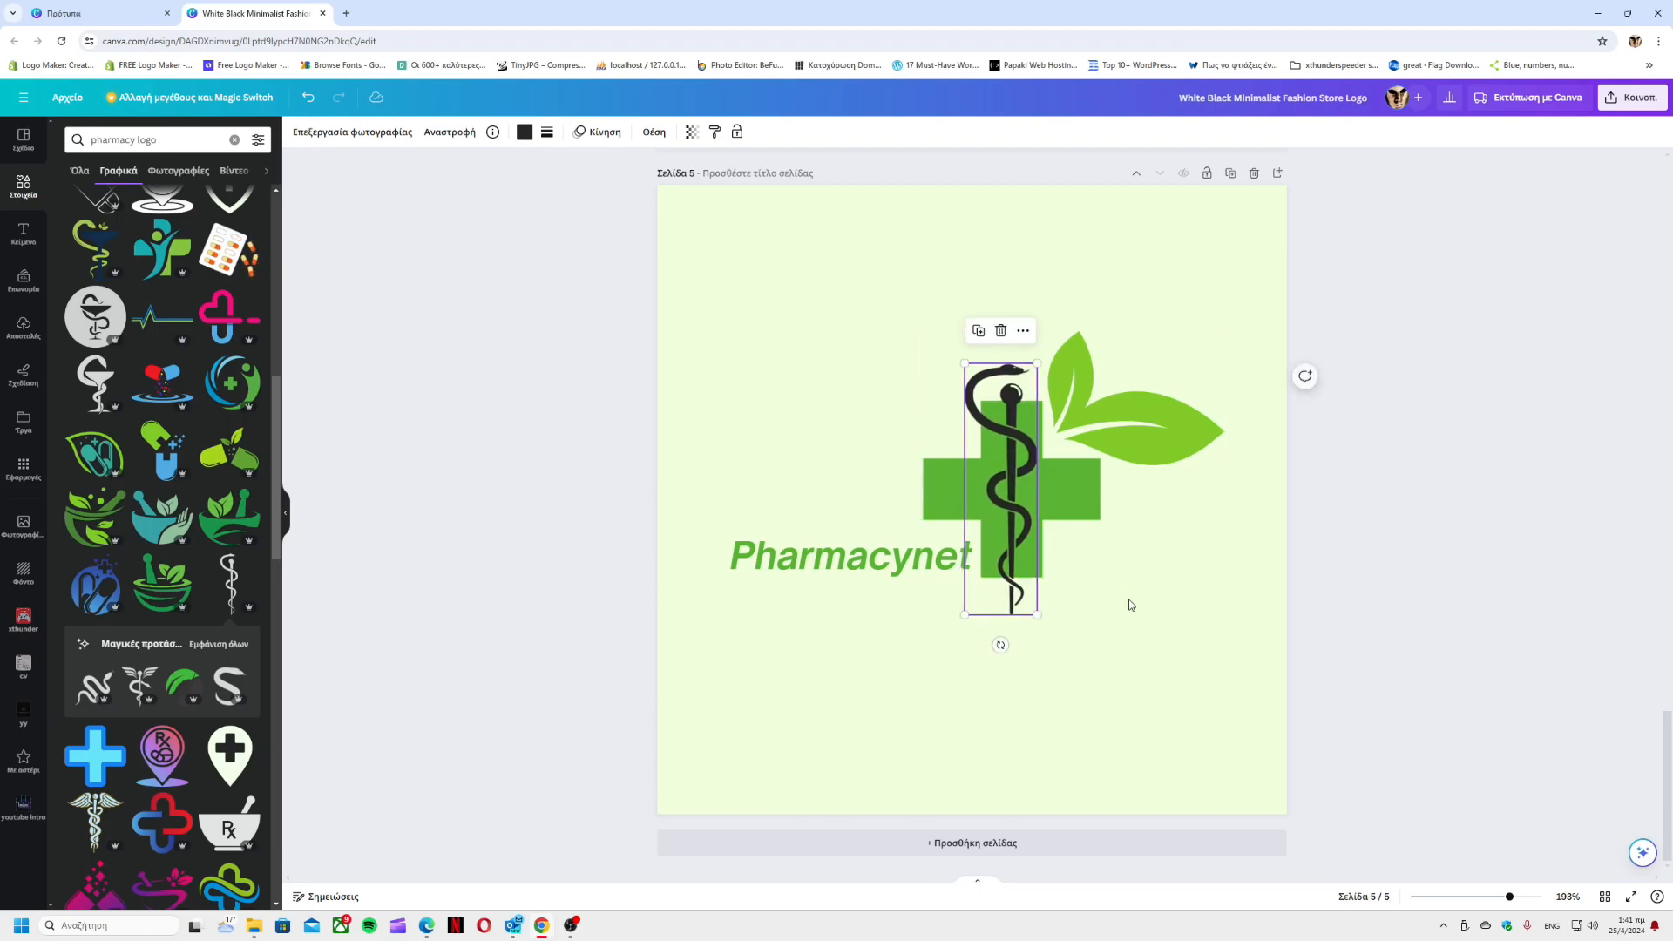
{"action": "left_click", "coordinate": [1159, 665]}
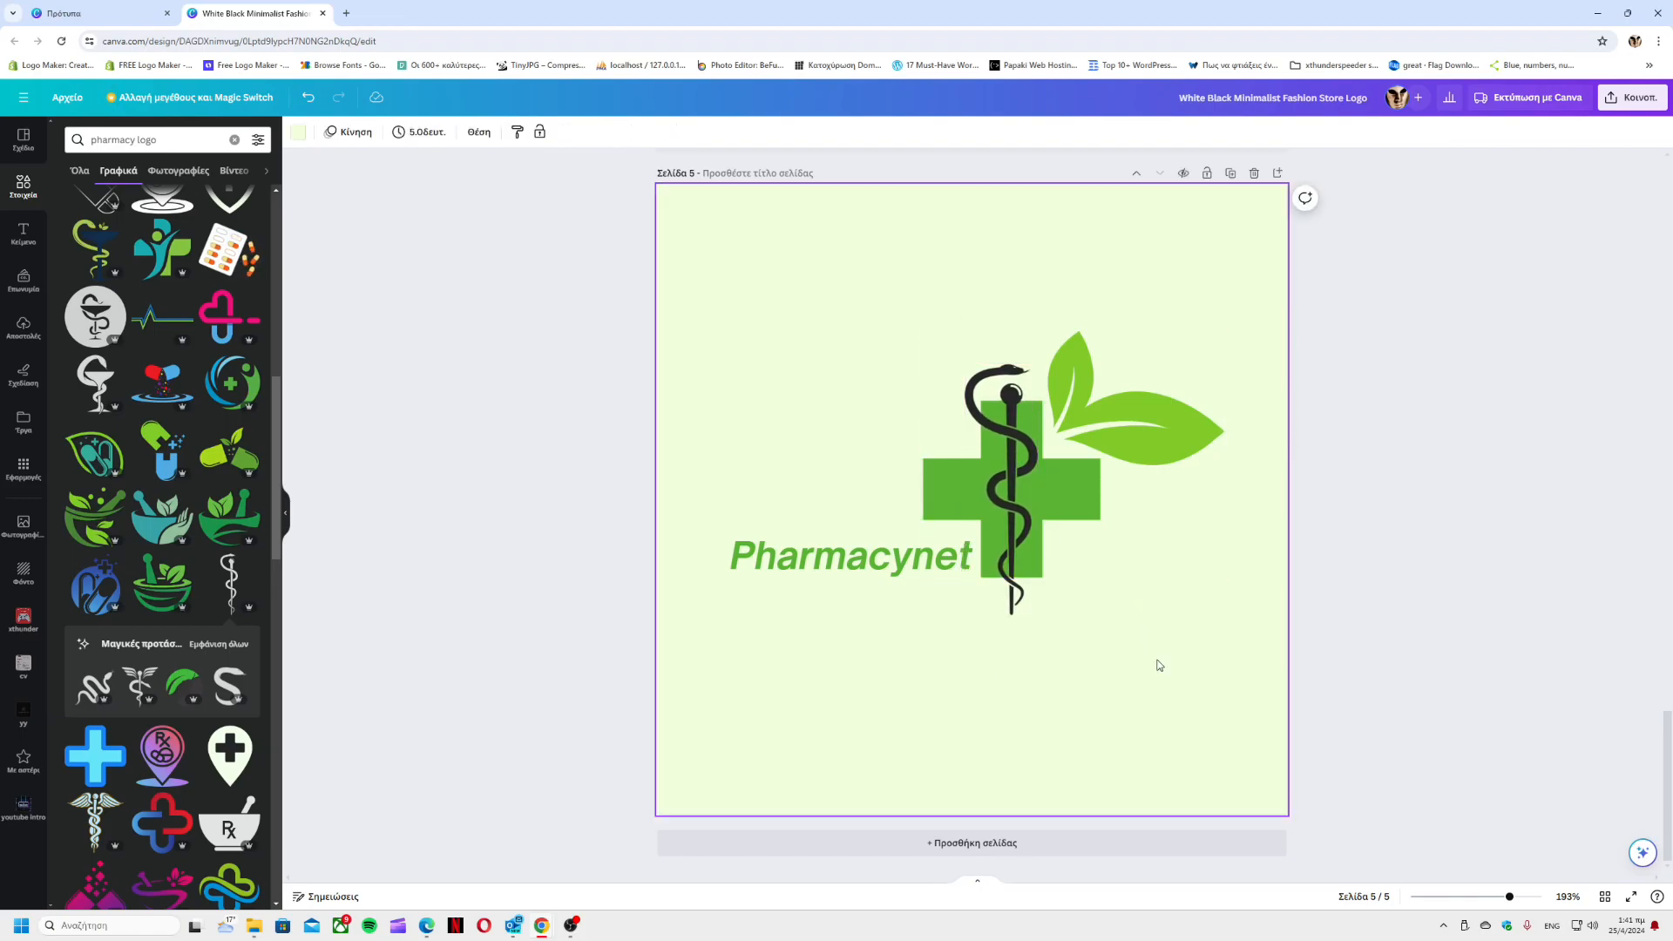
- Recolour the snake staff, trying the page's pale green background colour and then the light grey #efecec
{"action": "left_click", "coordinate": [1011, 455]}
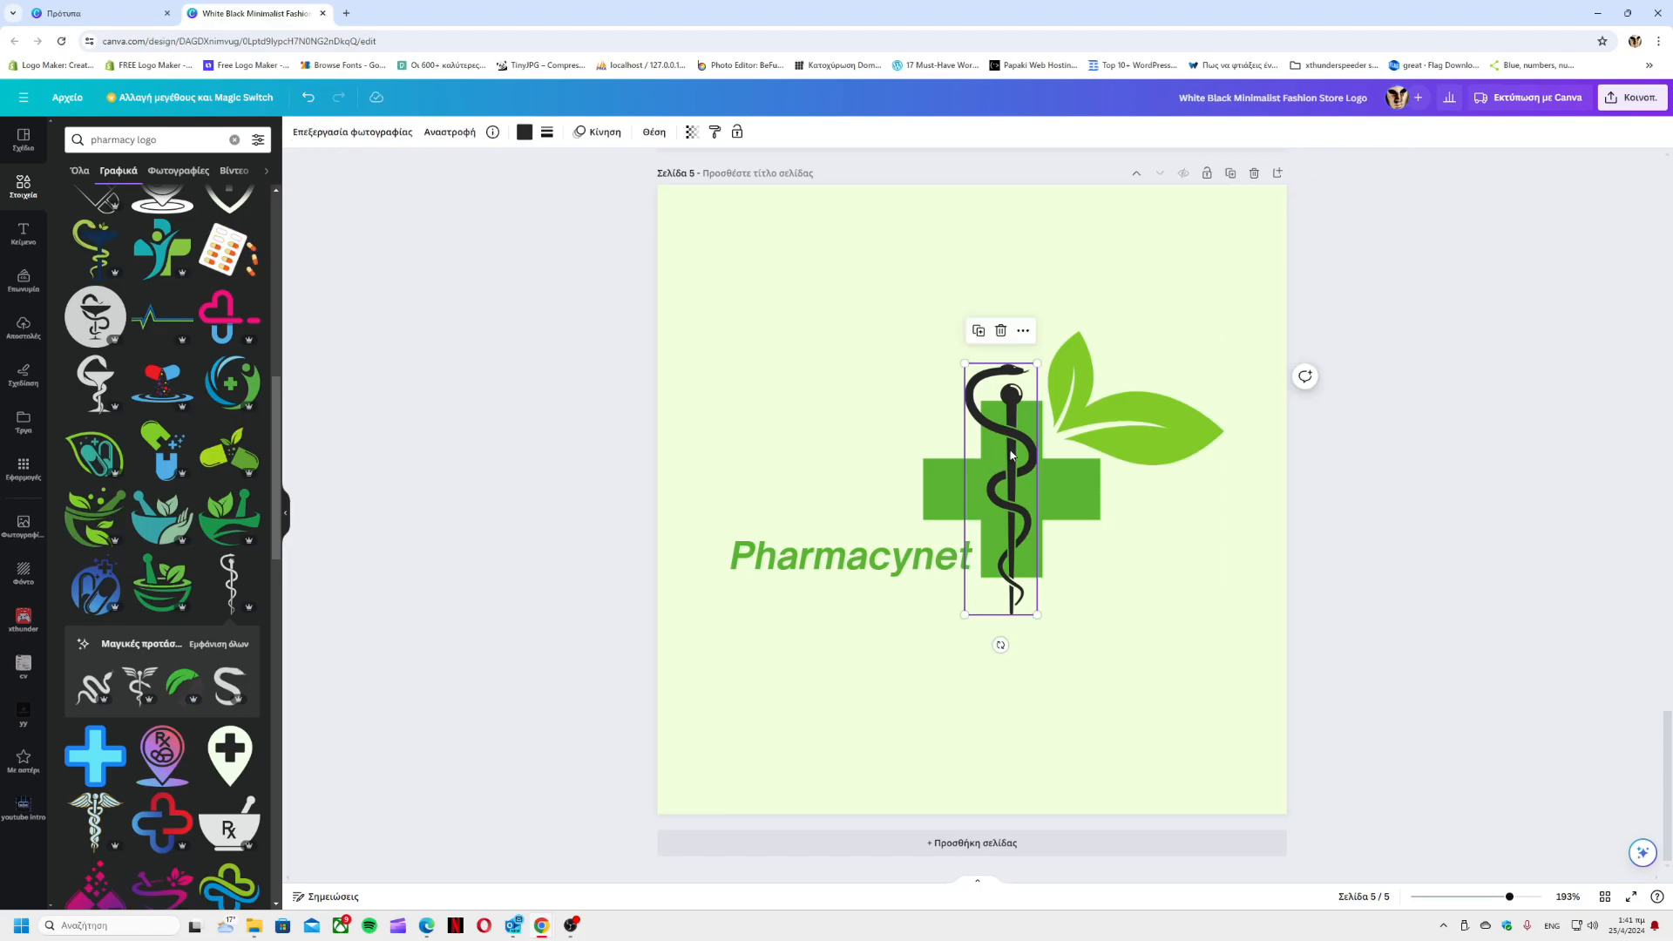
{"action": "left_click", "coordinate": [525, 133]}
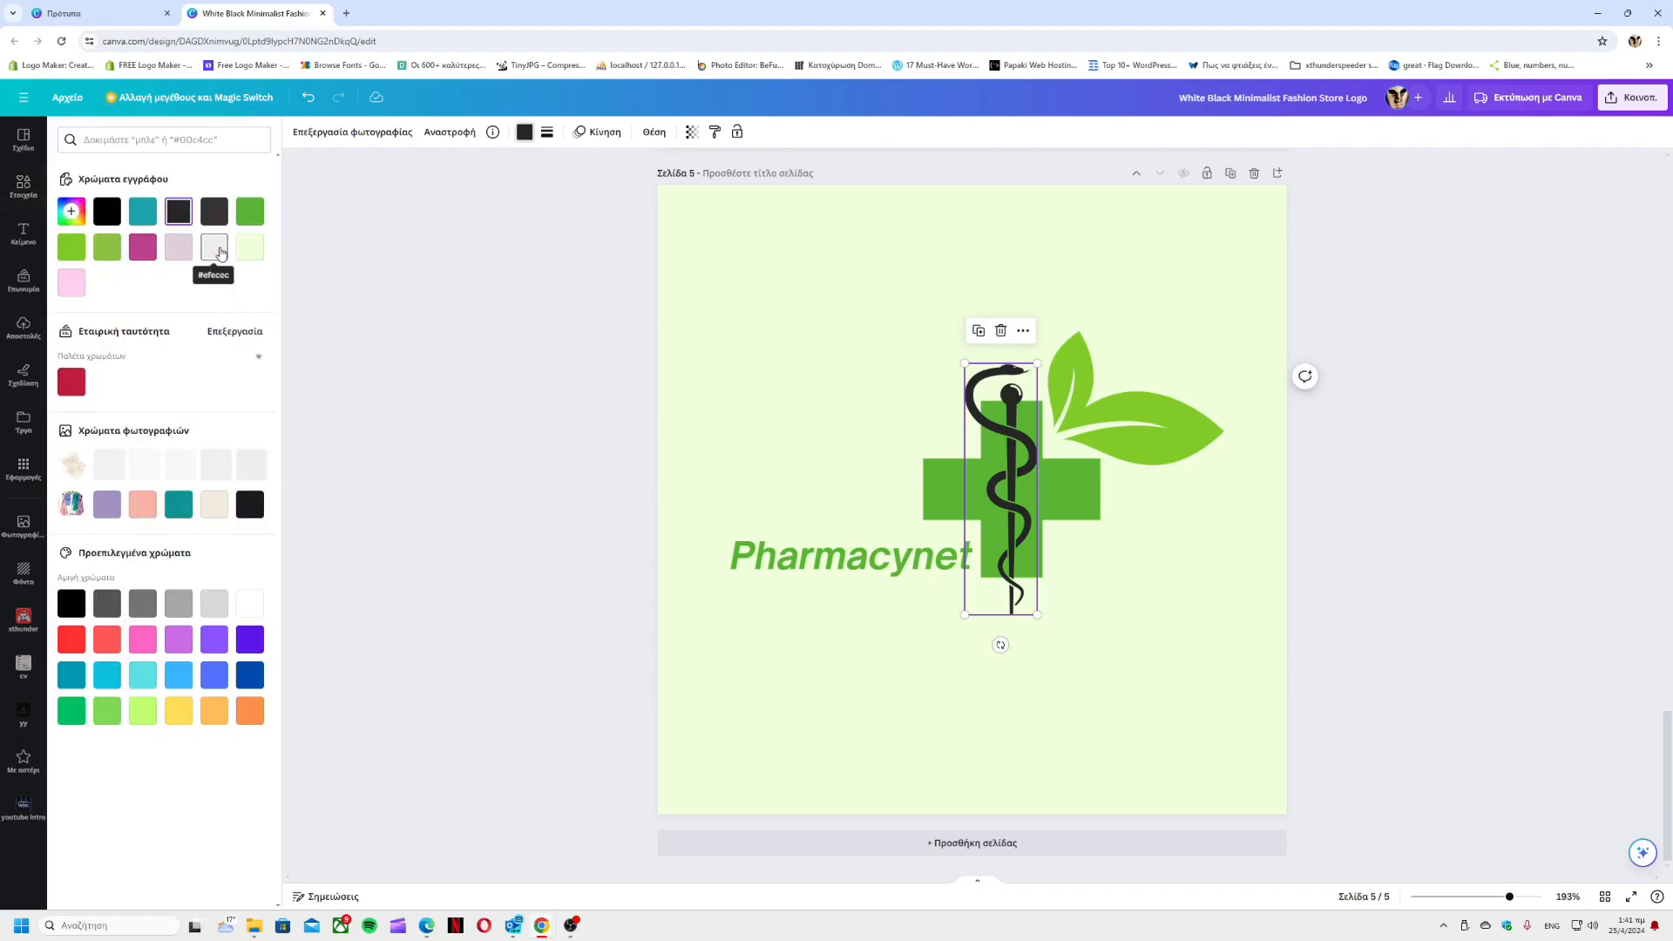
{"action": "left_click", "coordinate": [250, 248]}
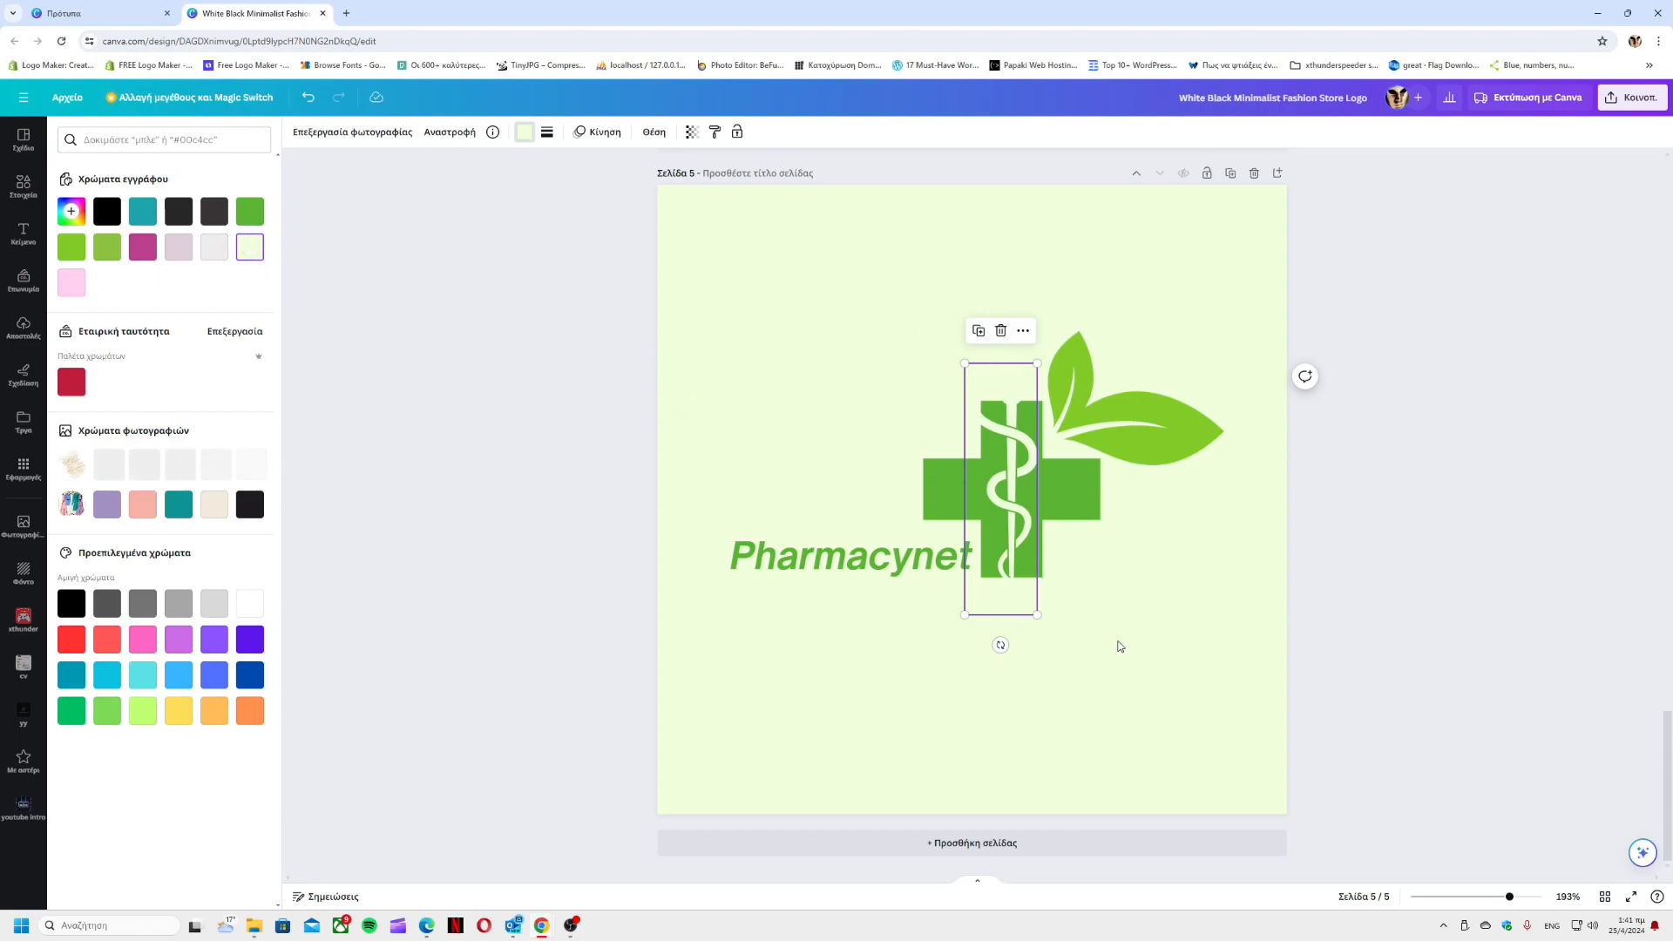
{"action": "left_click", "coordinate": [1148, 639]}
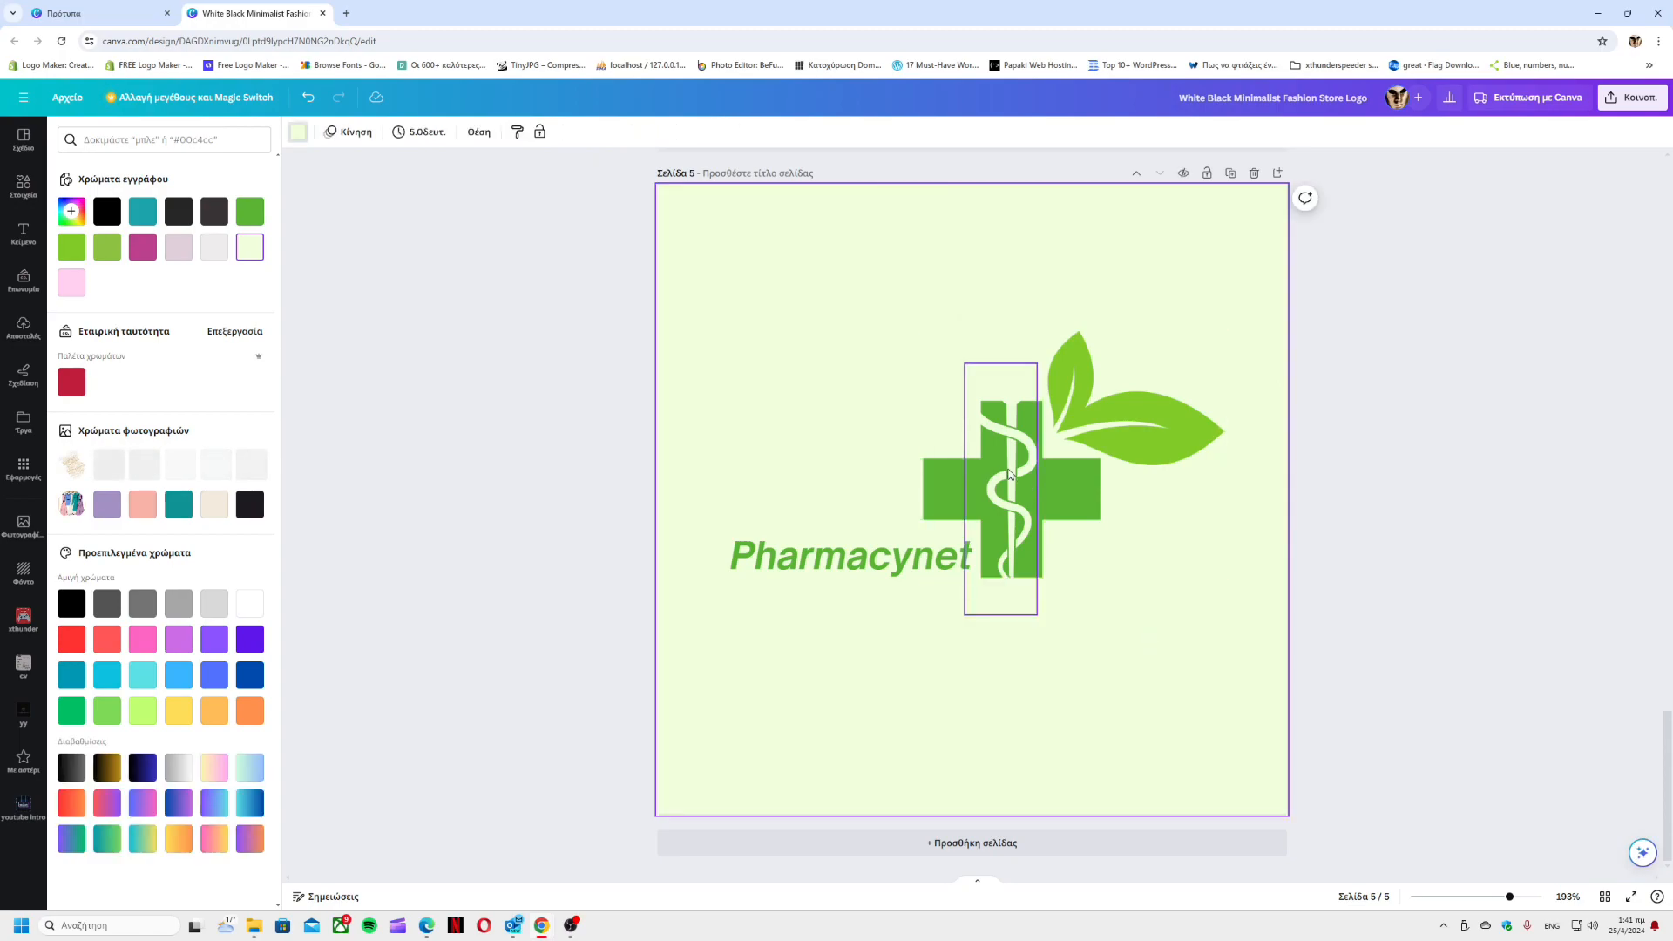
{"action": "left_click", "coordinate": [1011, 475]}
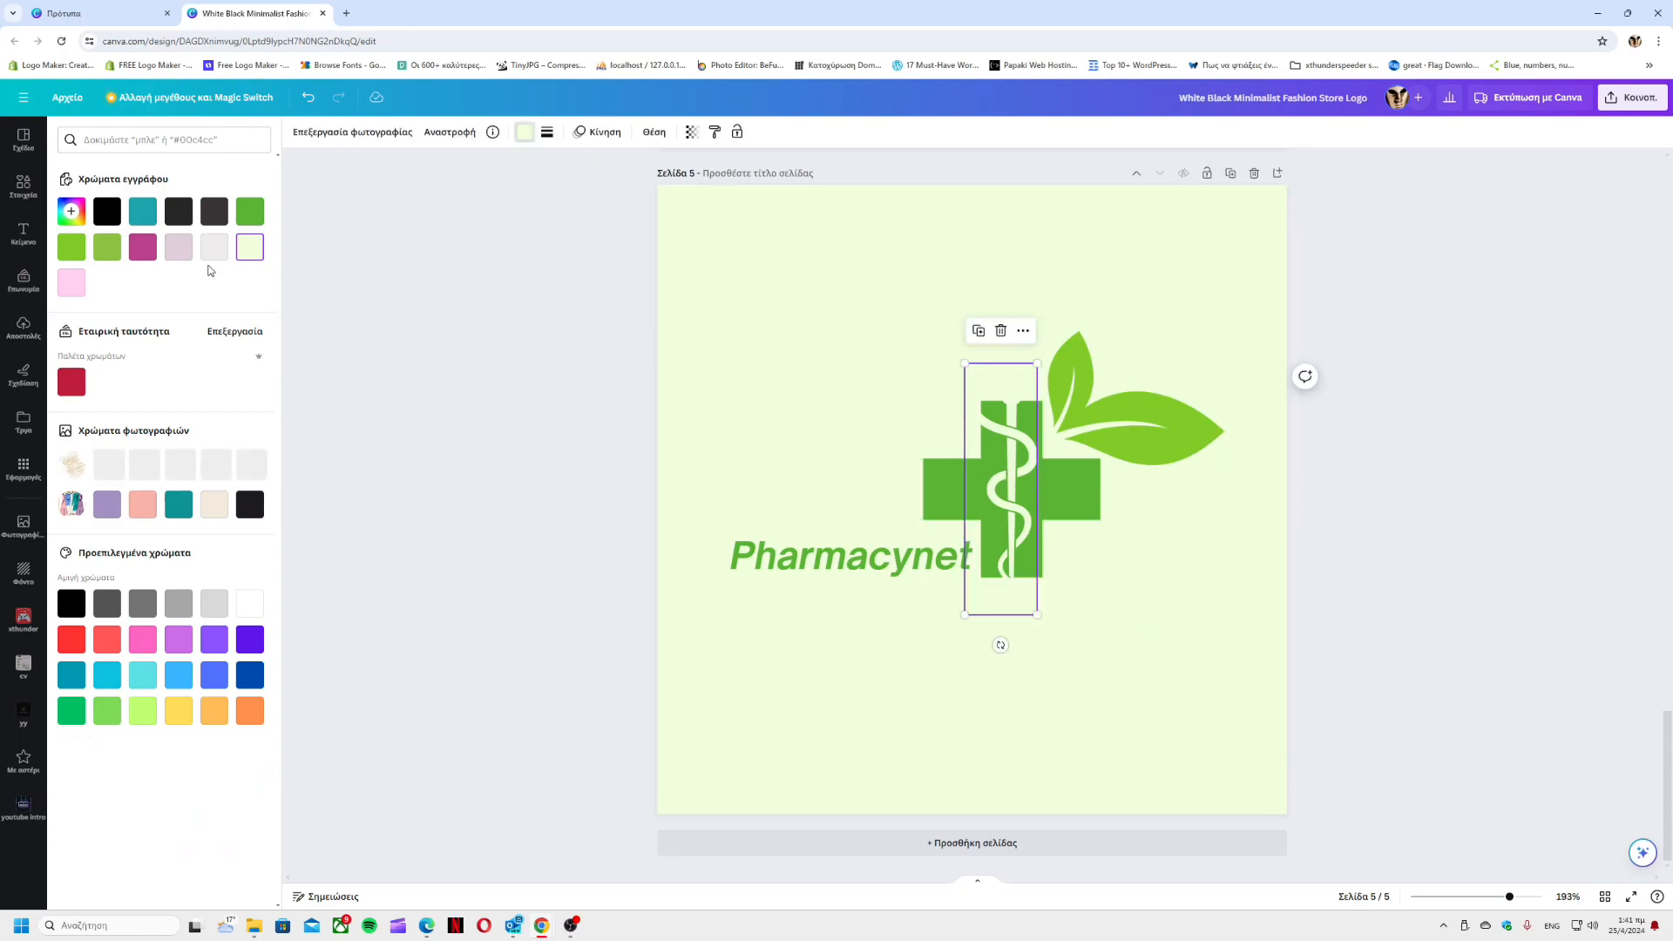
{"action": "left_click", "coordinate": [213, 253]}
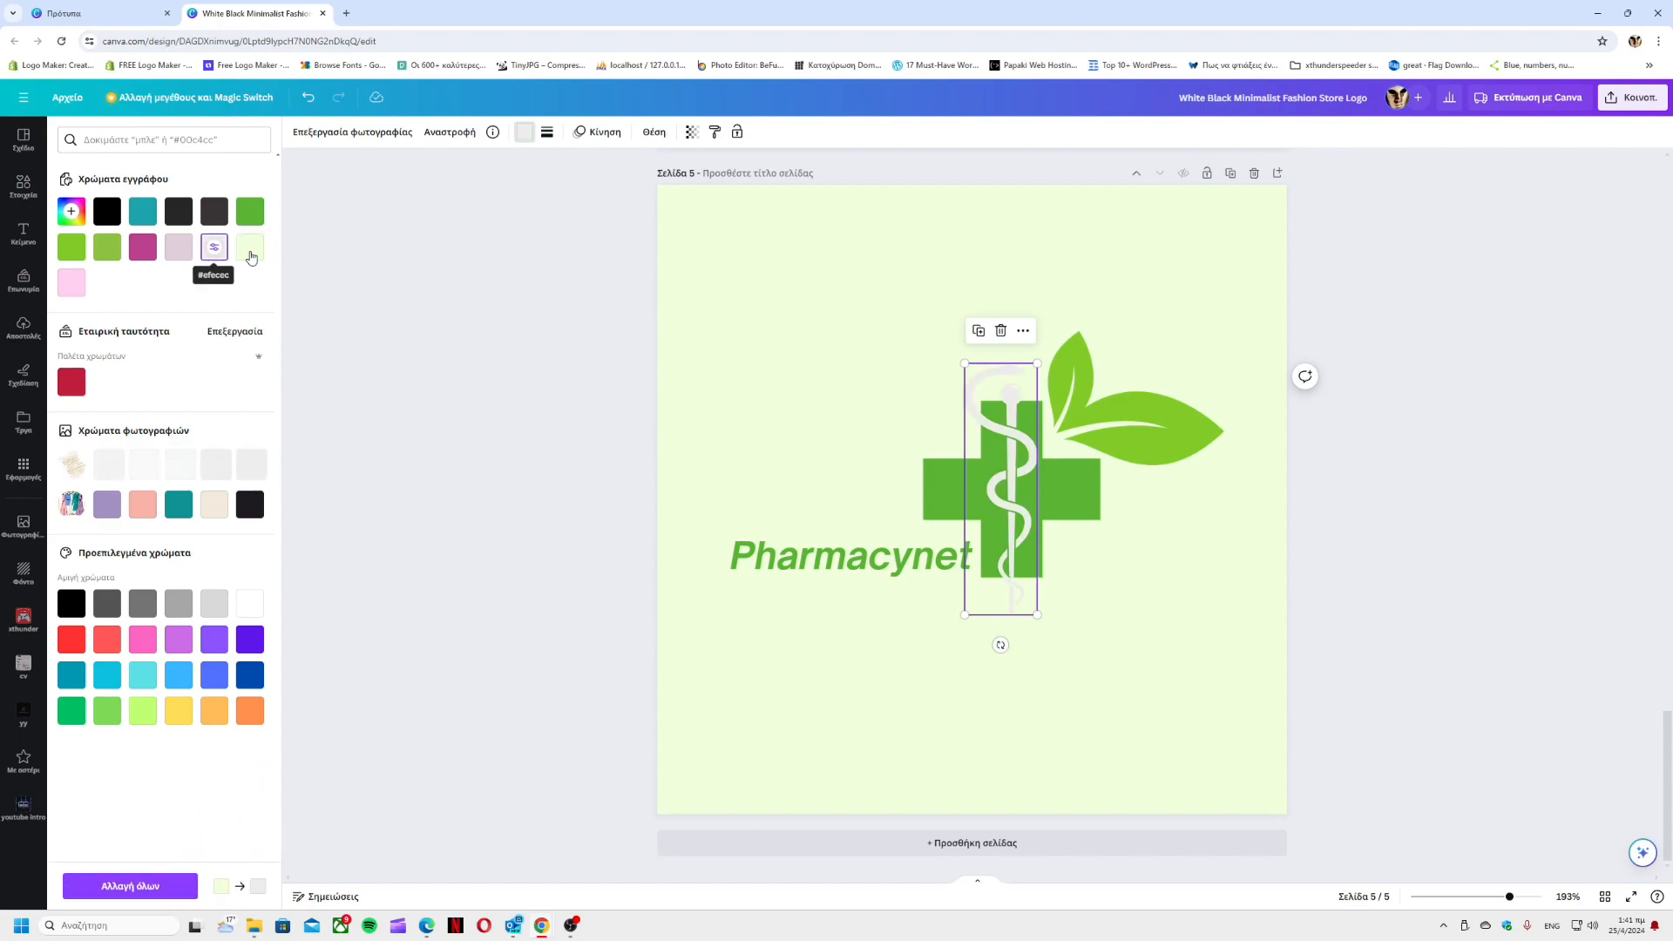
- Recolour the snake staff with the page's pale green background colour
{"action": "left_click", "coordinate": [250, 247]}
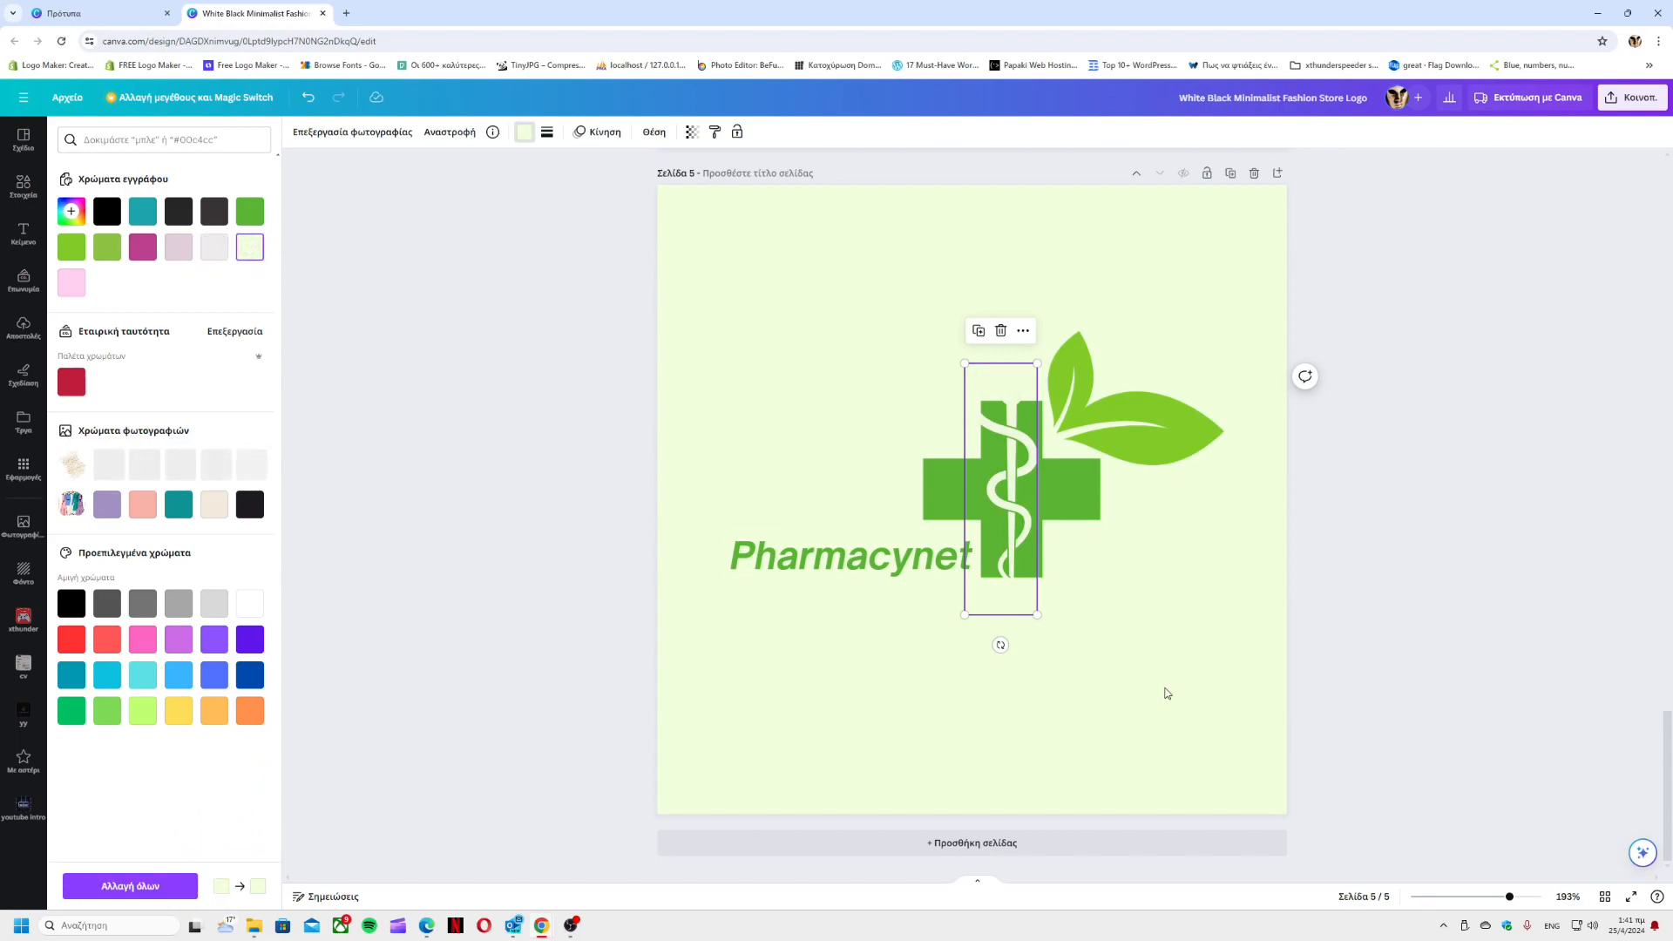
{"action": "left_click", "coordinate": [1167, 692]}
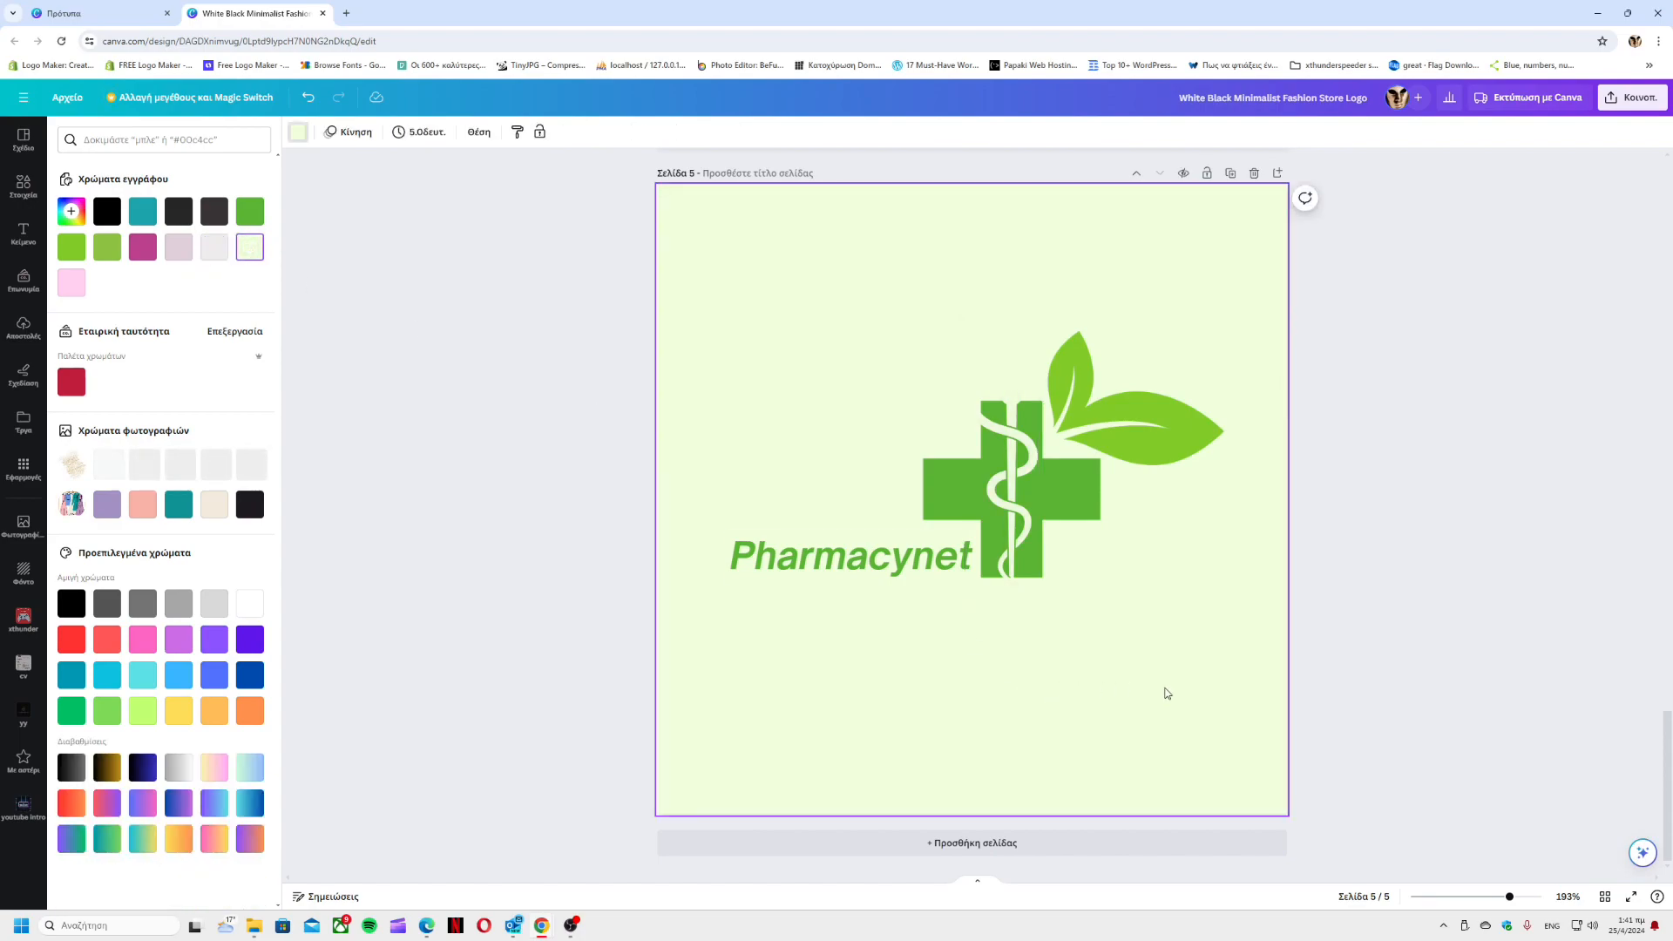
- Try a medium green and a light grey as page 5's background colour
{"action": "left_click", "coordinate": [301, 135]}
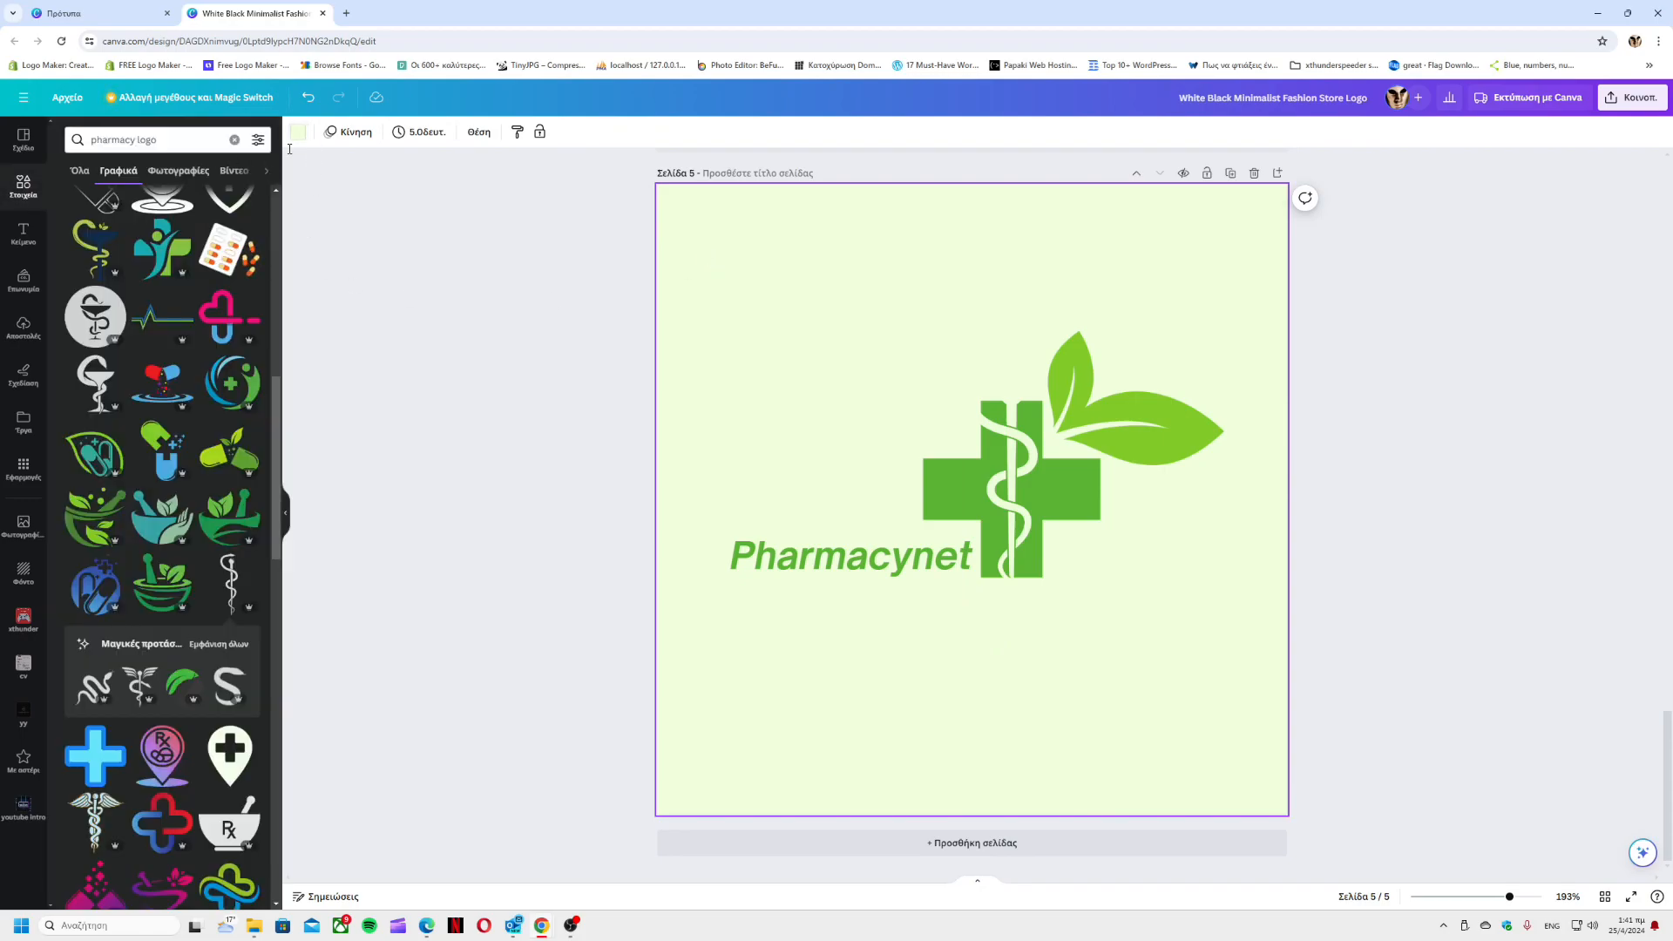
{"action": "left_click", "coordinate": [297, 135]}
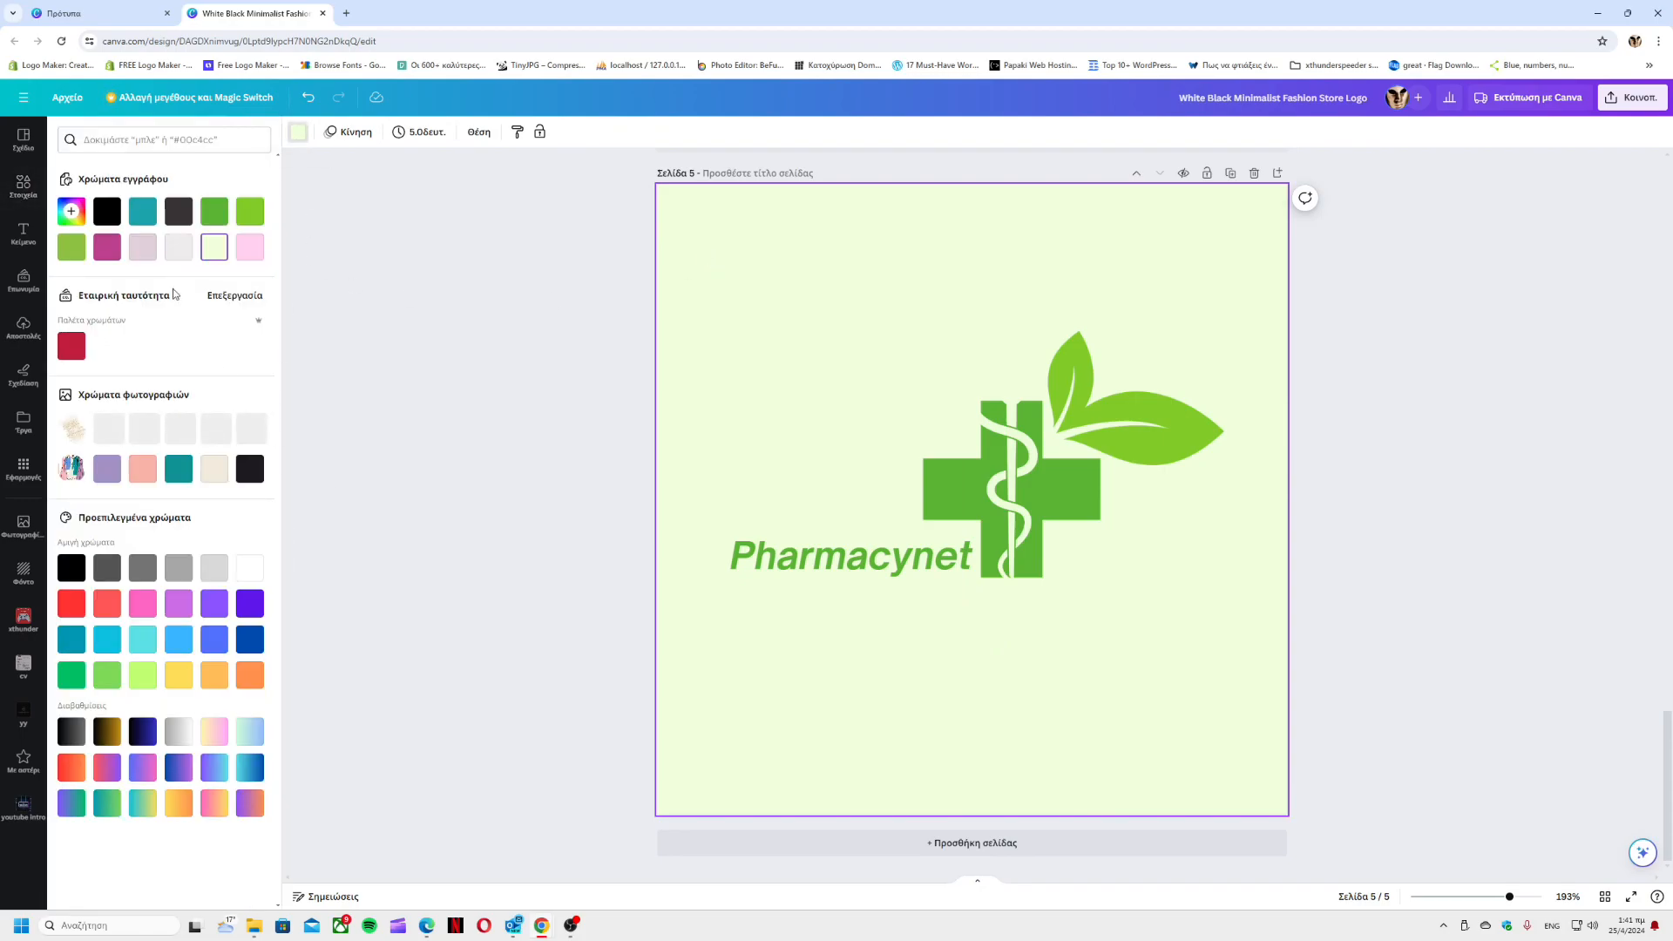
{"action": "left_click", "coordinate": [72, 249]}
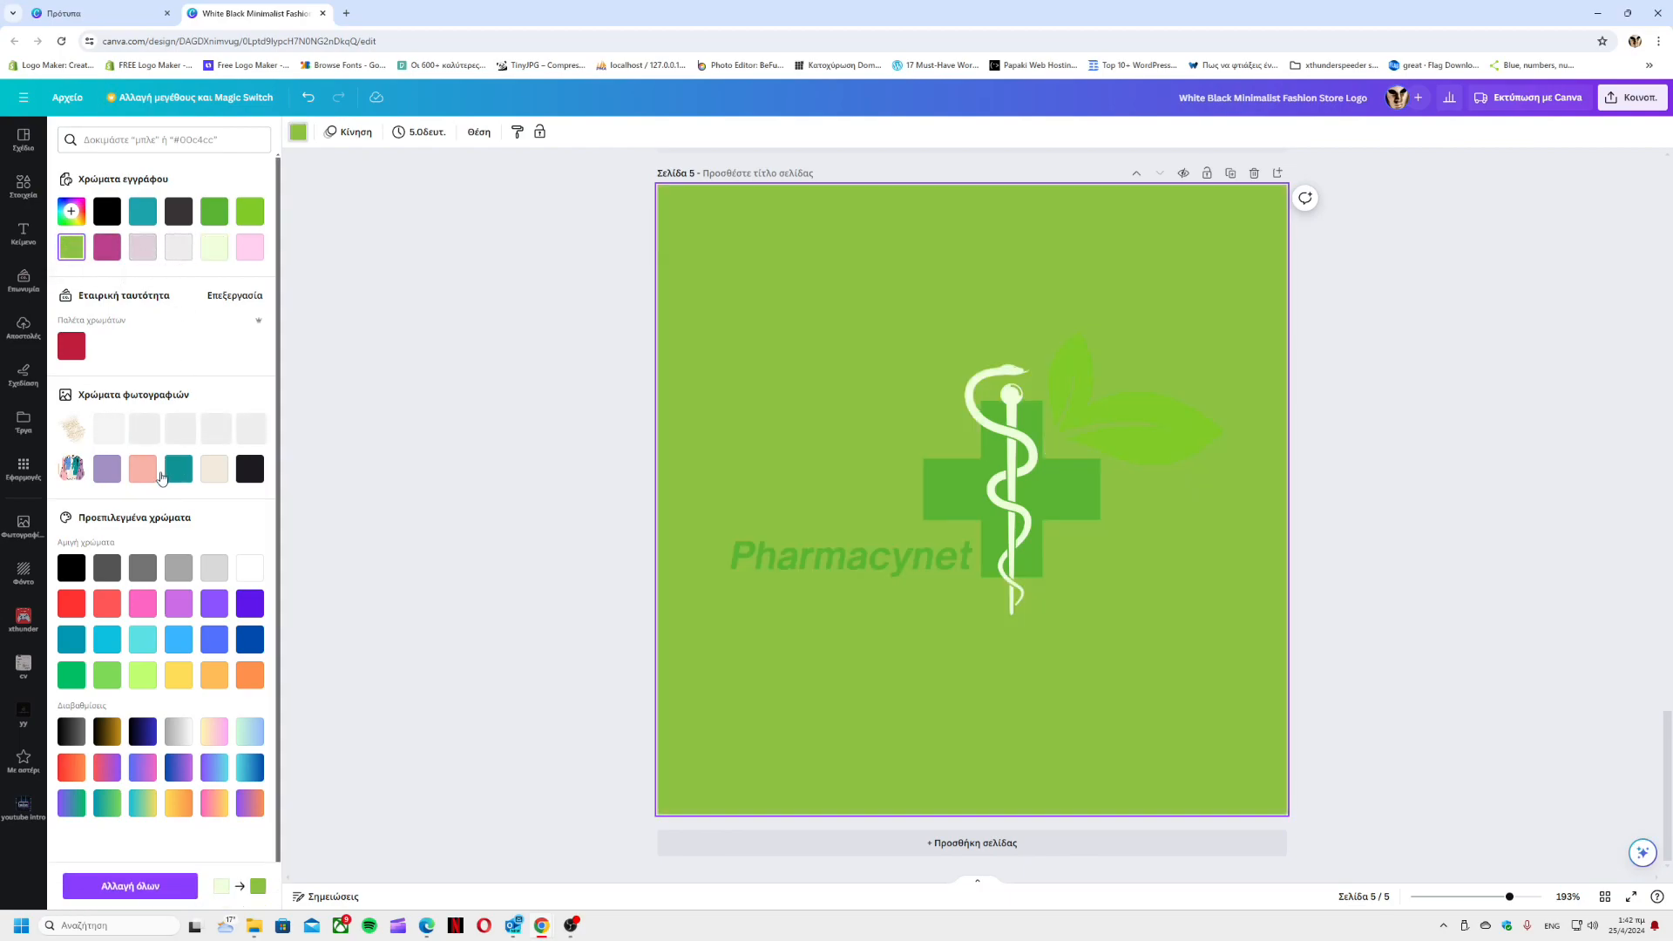
{"action": "left_click", "coordinate": [225, 573]}
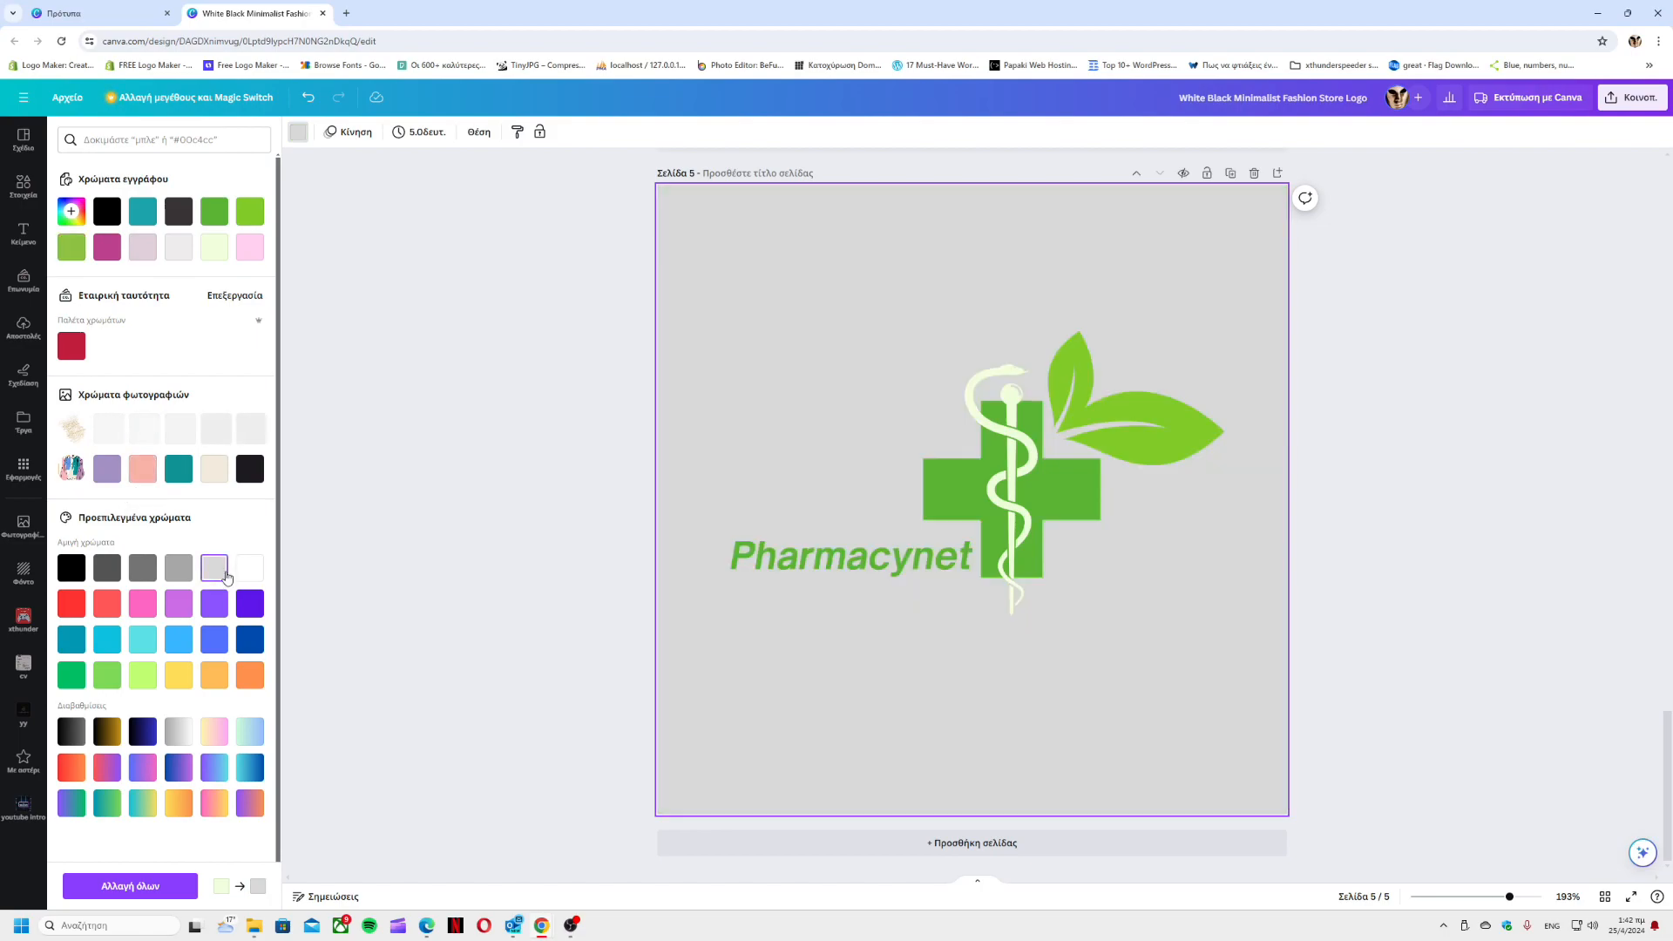
- Set page 5's background to the custom very dark green #0E291A
{"action": "left_click", "coordinate": [73, 213]}
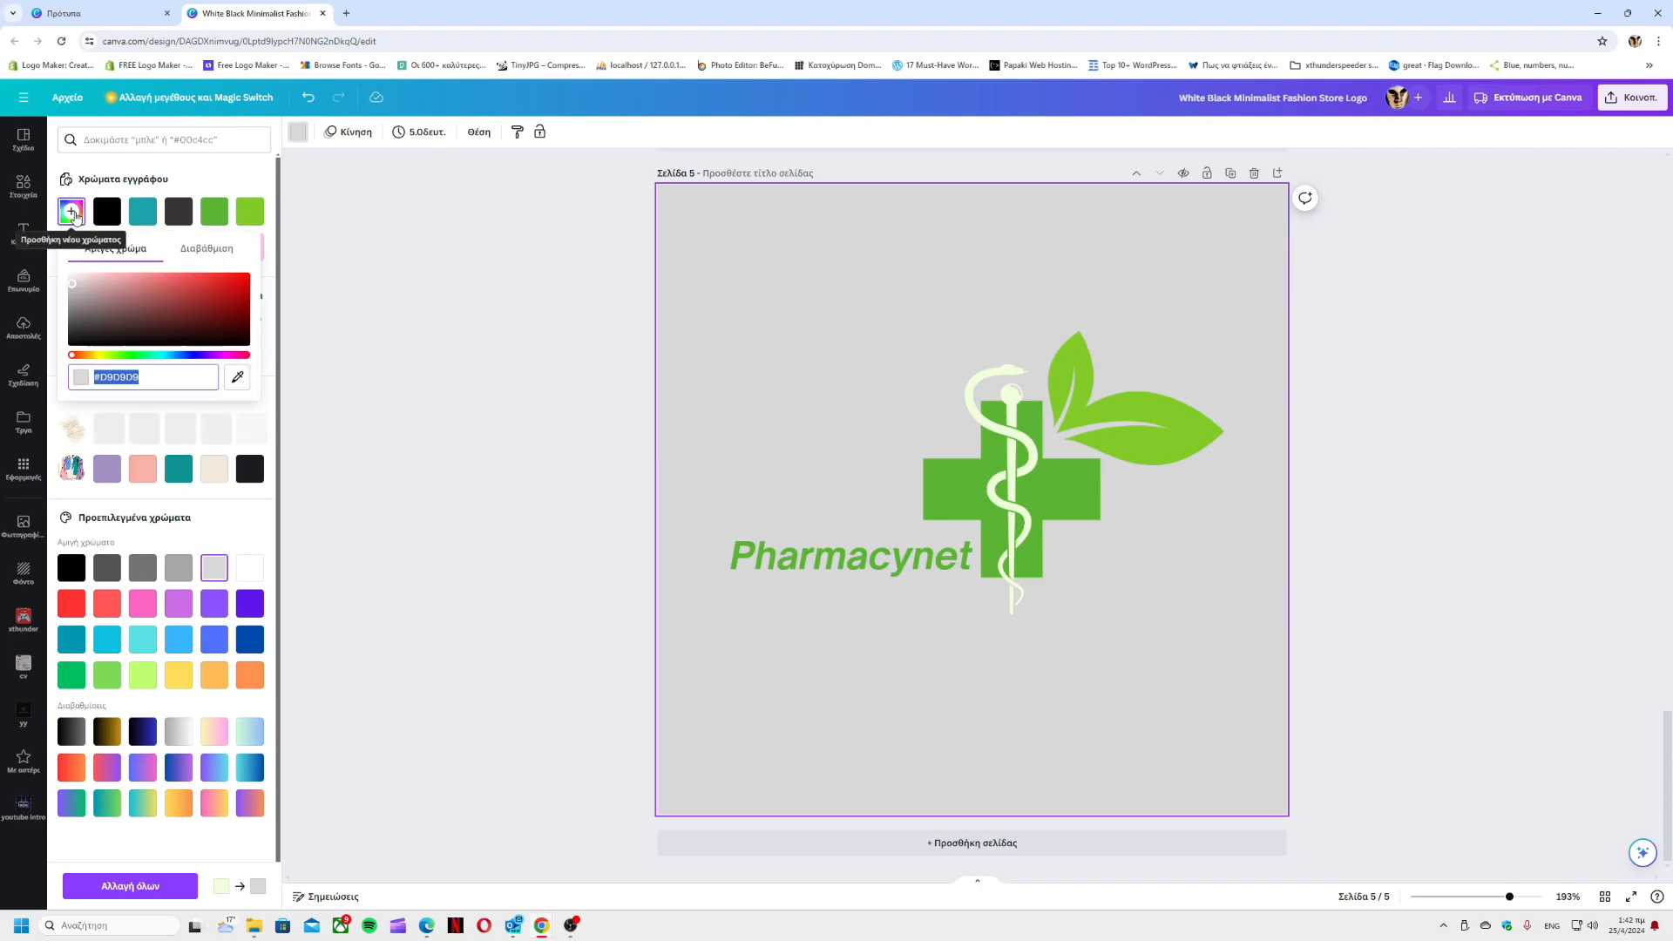
{"action": "left_click", "coordinate": [71, 283]}
{"action": "left_click_drag", "start_coordinate": [72, 283], "coordinate": [186, 334]}
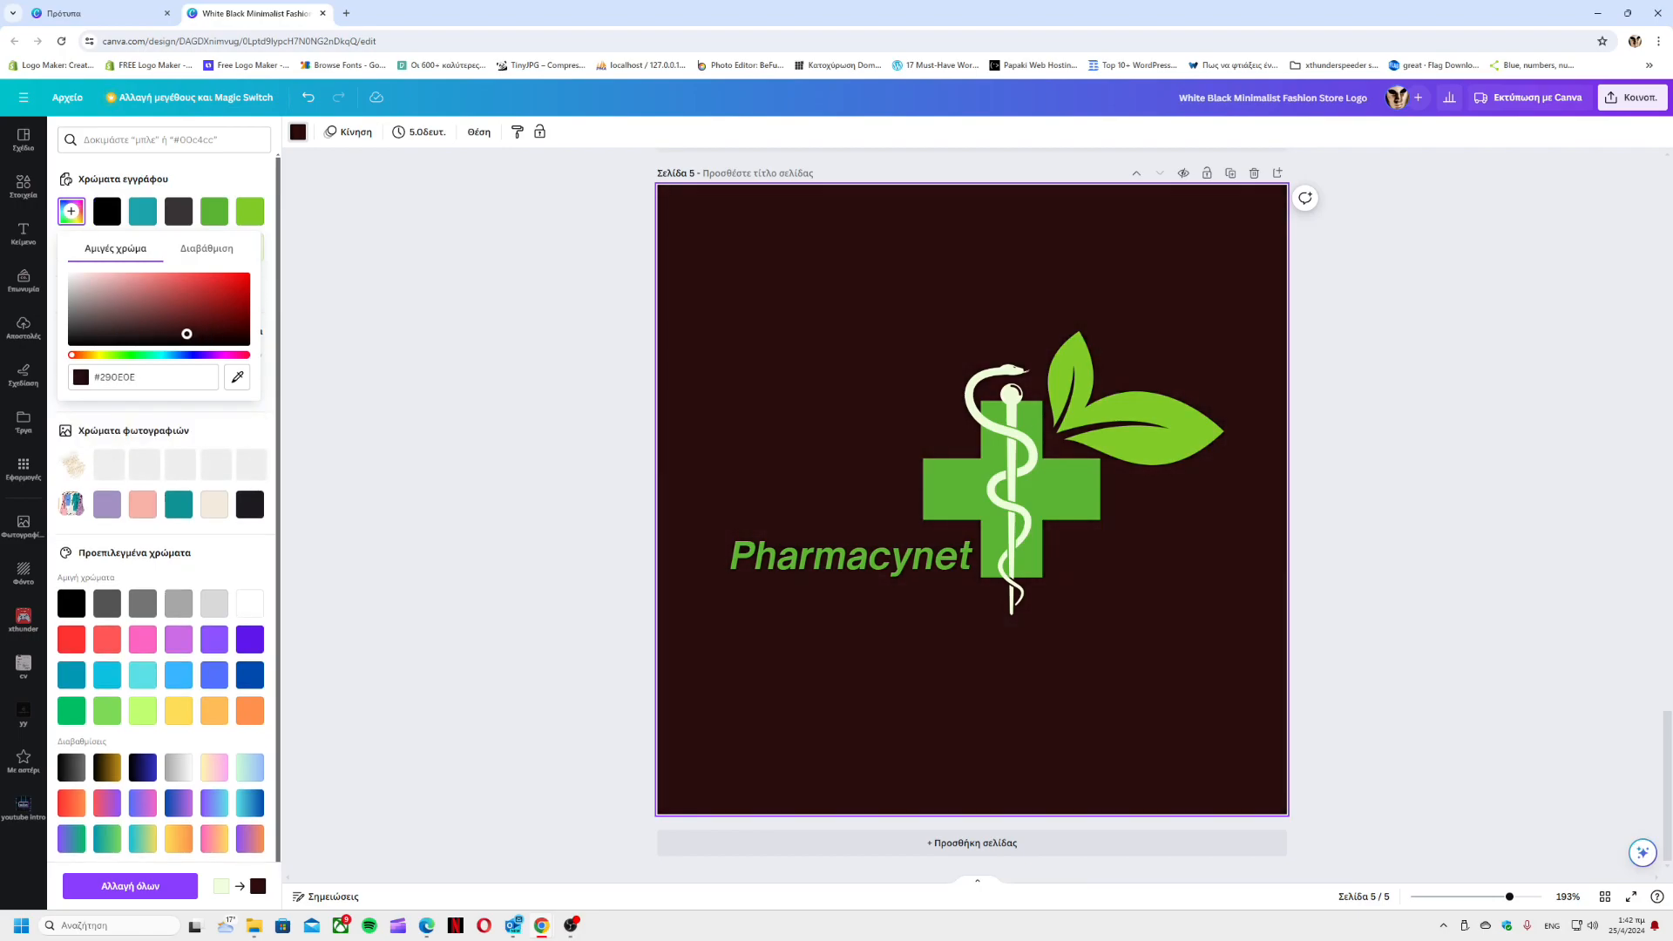
{"action": "left_click_drag", "start_coordinate": [72, 354], "coordinate": [143, 357]}
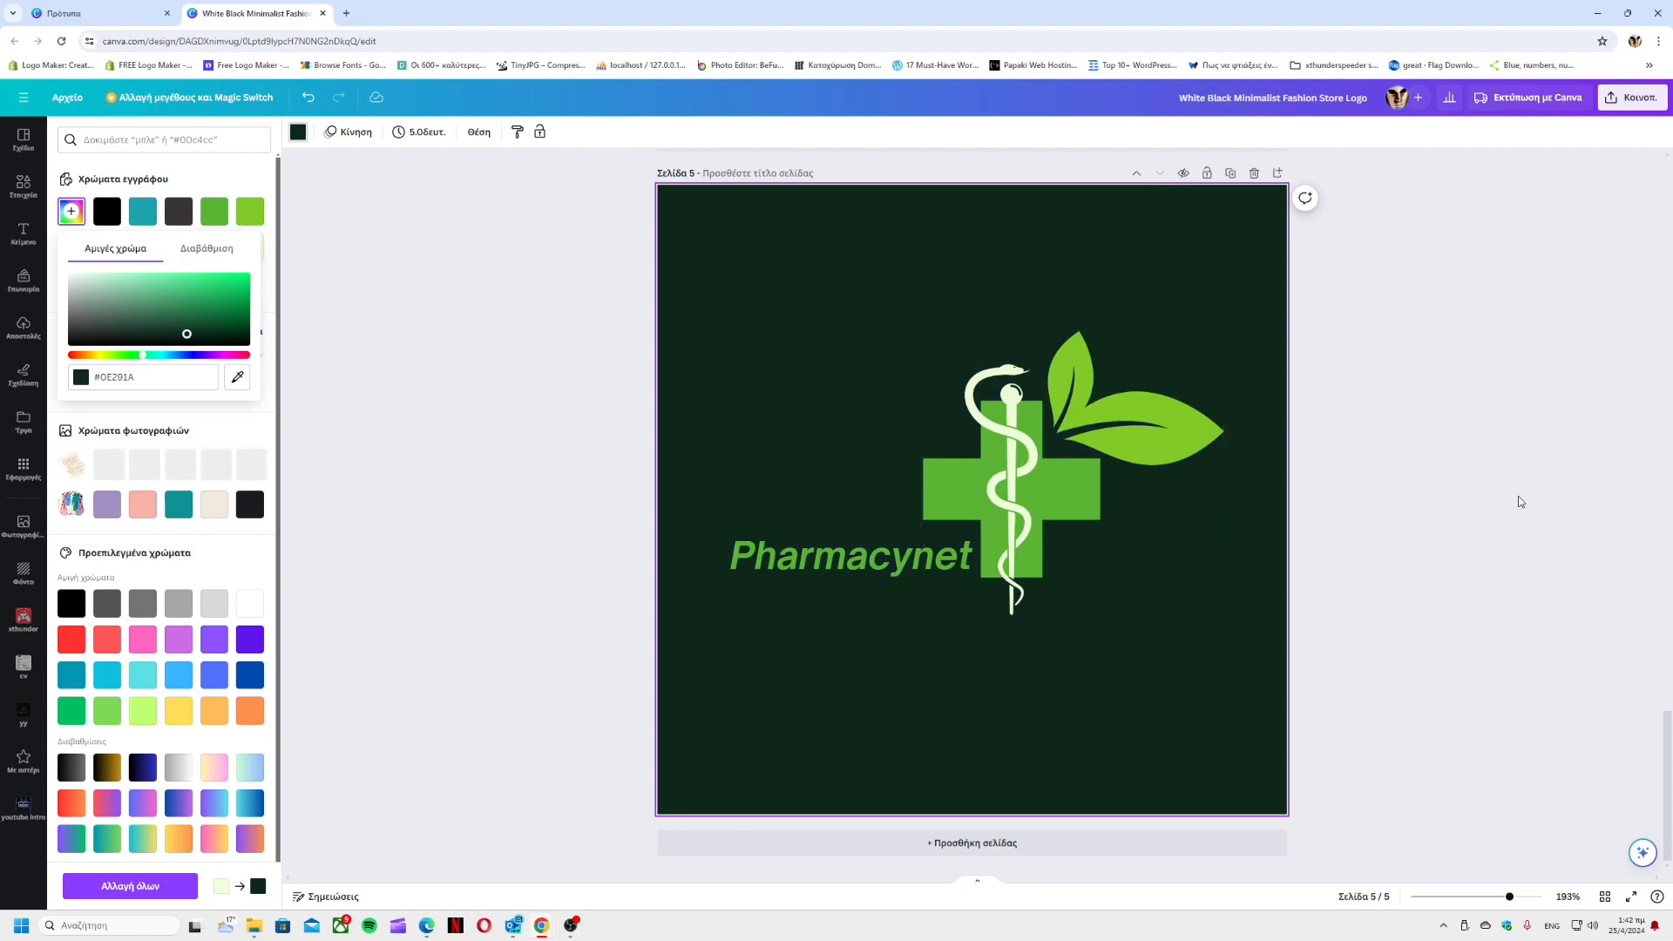
{"action": "left_click", "coordinate": [742, 302]}
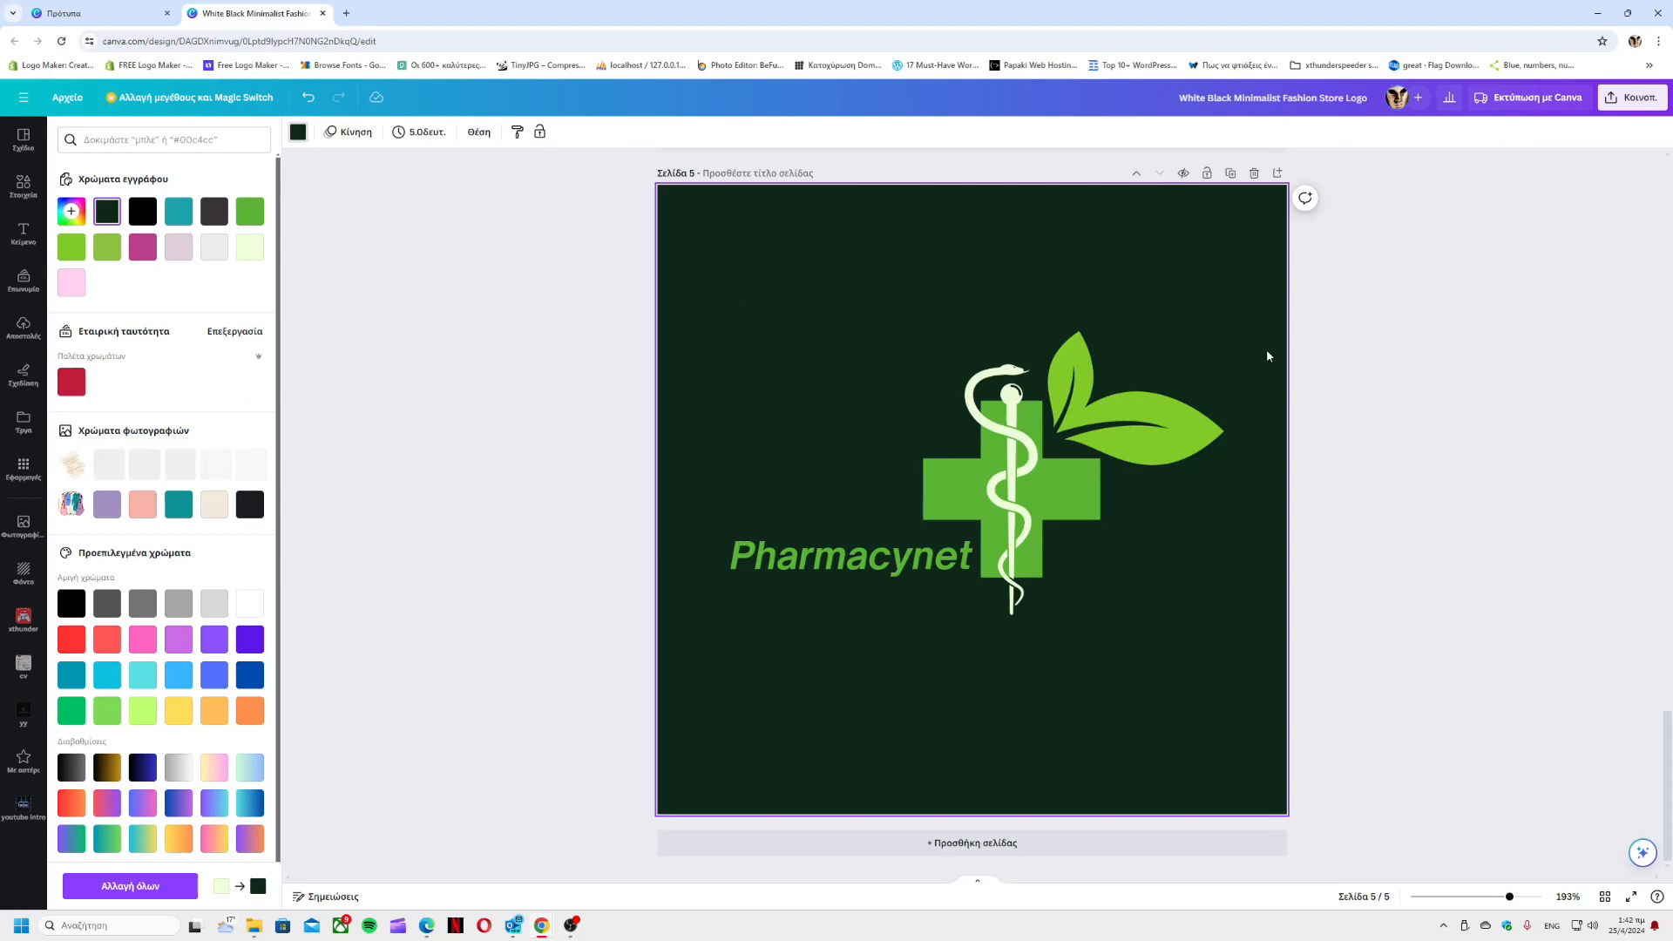
- Group the Pharmacynet text, green cross, leaves and snake staff on page 5 into one object
{"action": "scroll", "coordinate": [1268, 352], "scroll_direction": "up", "scroll_amount": 6}
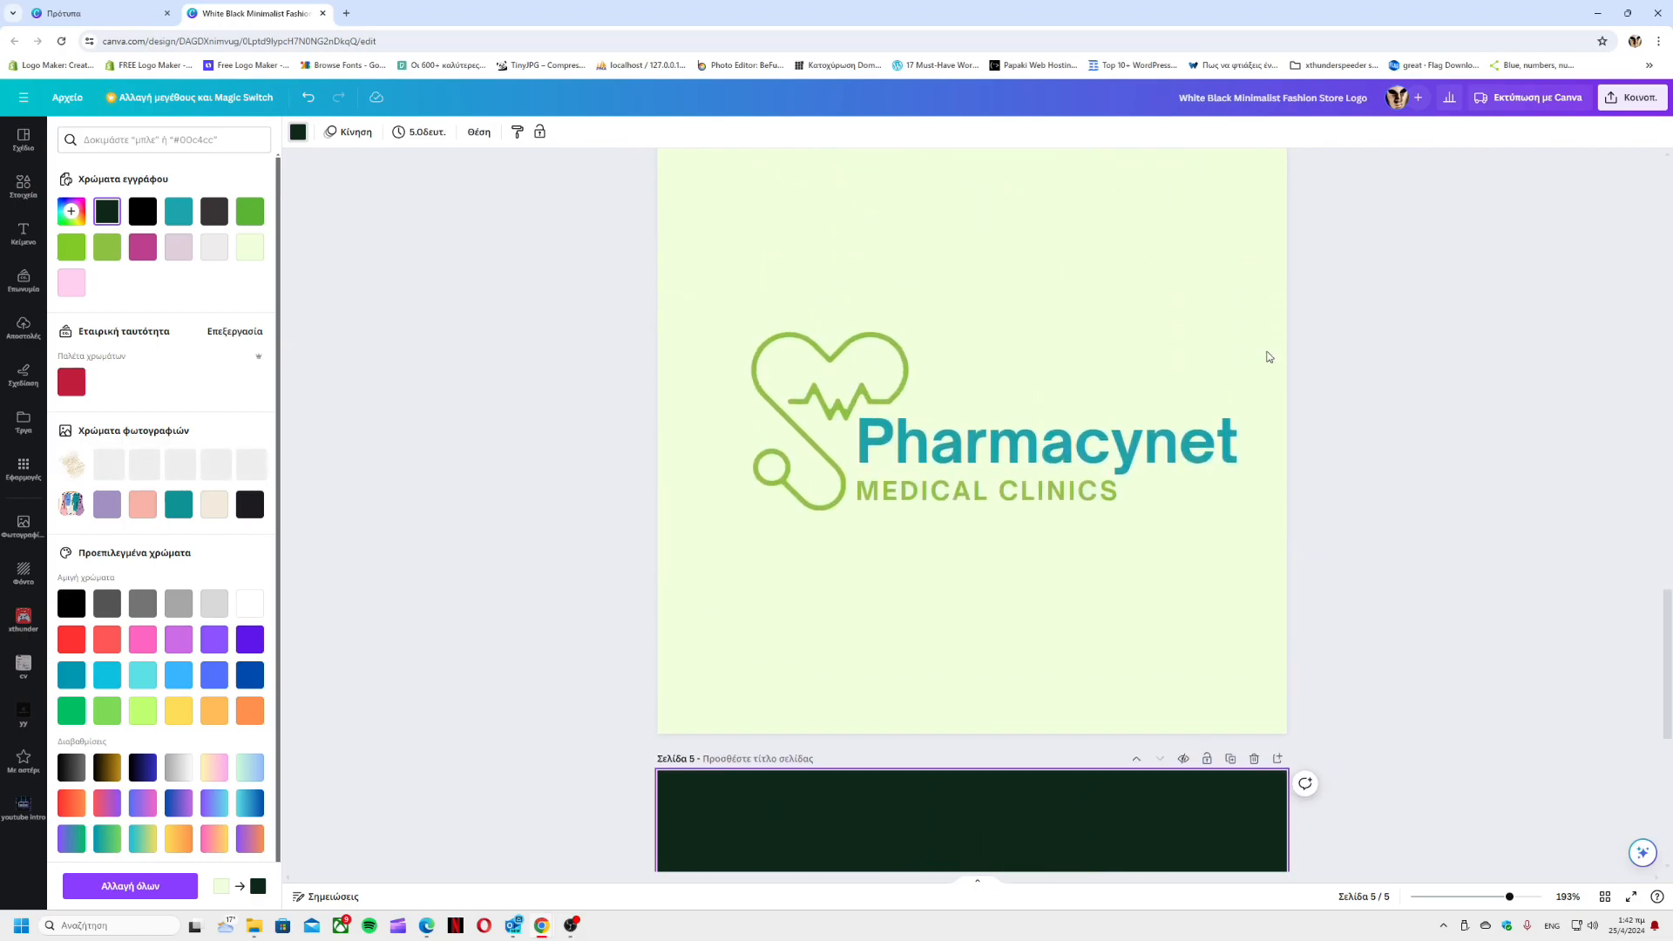
{"action": "scroll", "coordinate": [1268, 357], "scroll_direction": "up", "scroll_amount": 3}
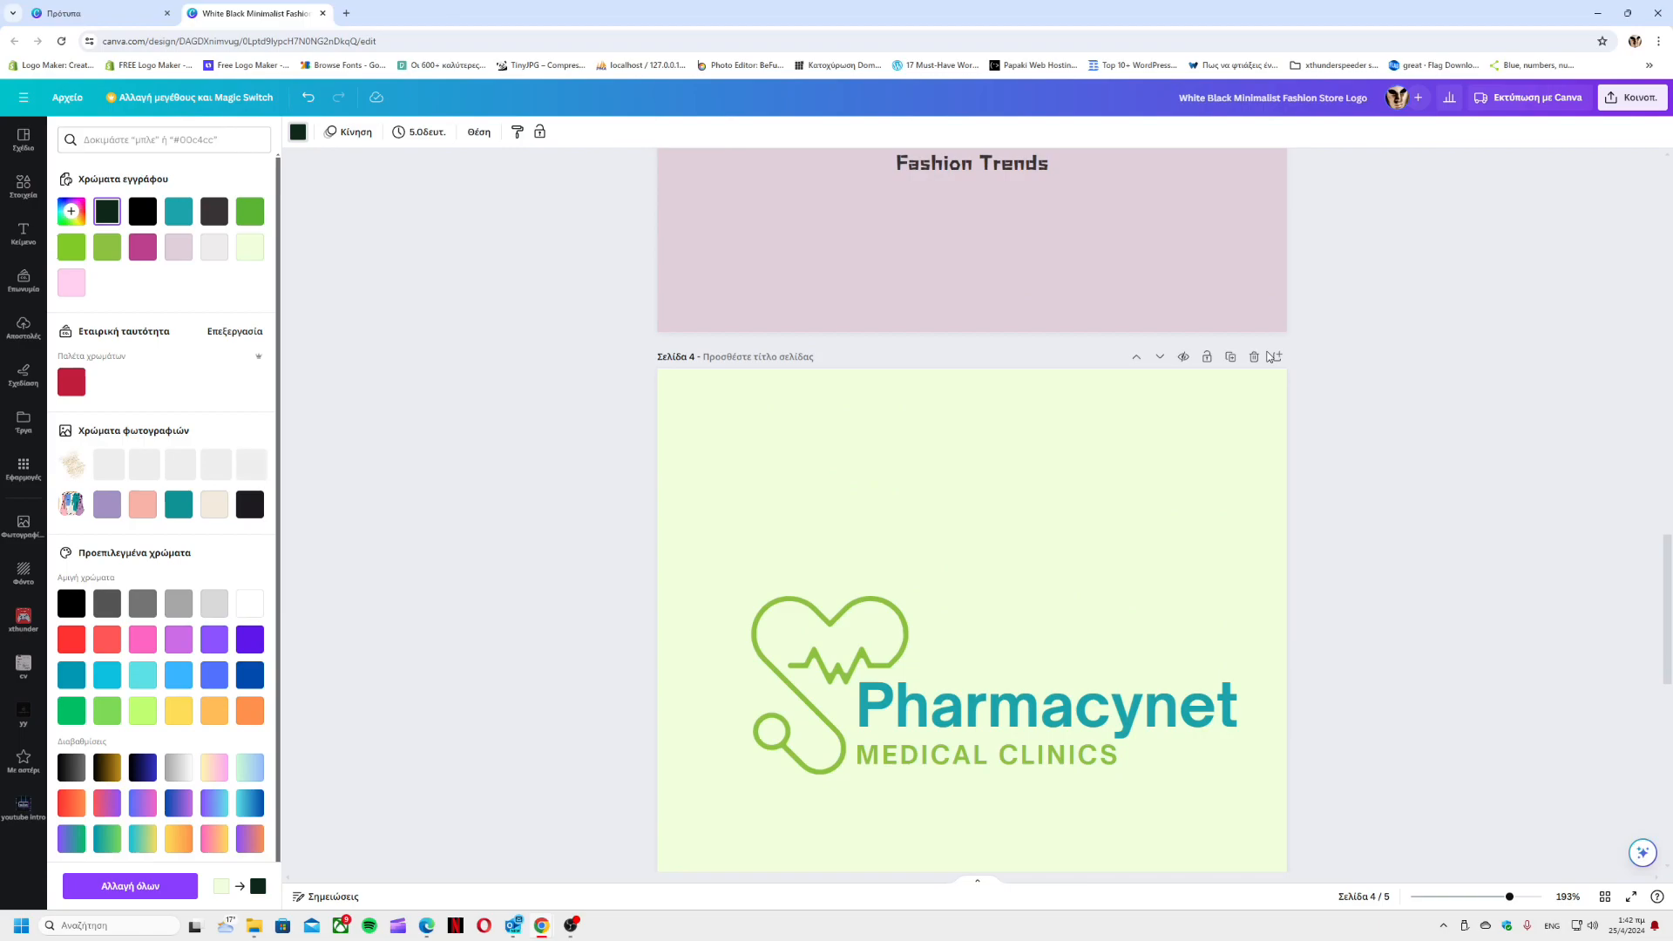
{"action": "scroll", "coordinate": [1269, 357], "scroll_direction": "down", "scroll_amount": 8}
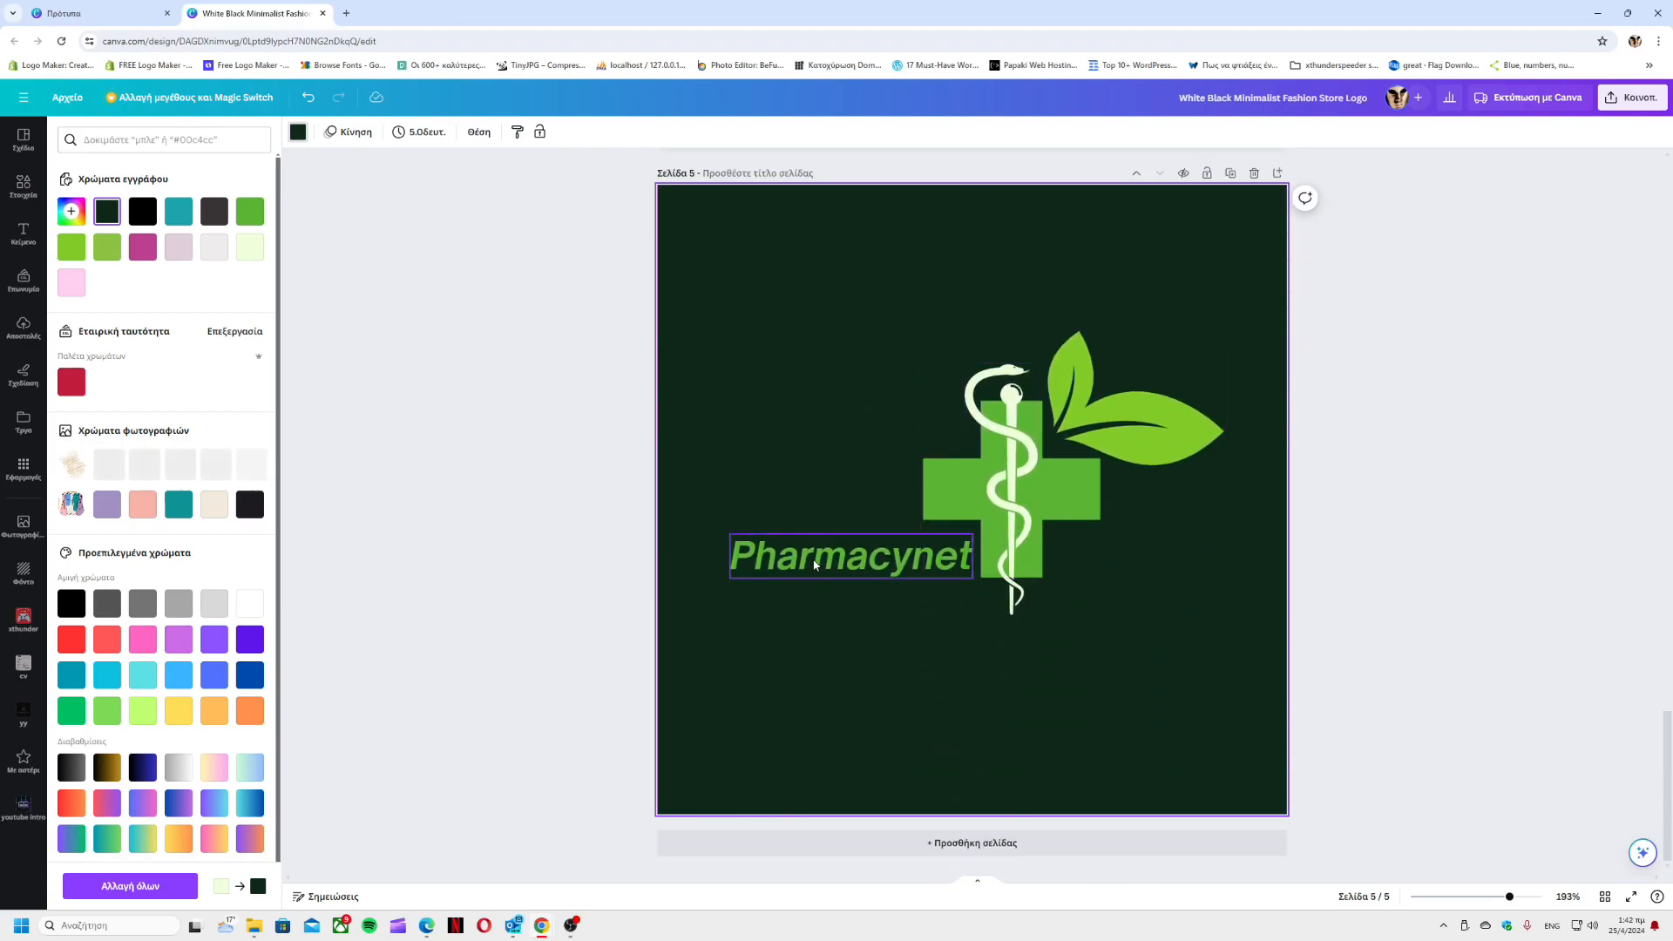
{"action": "left_click", "coordinate": [814, 566]}
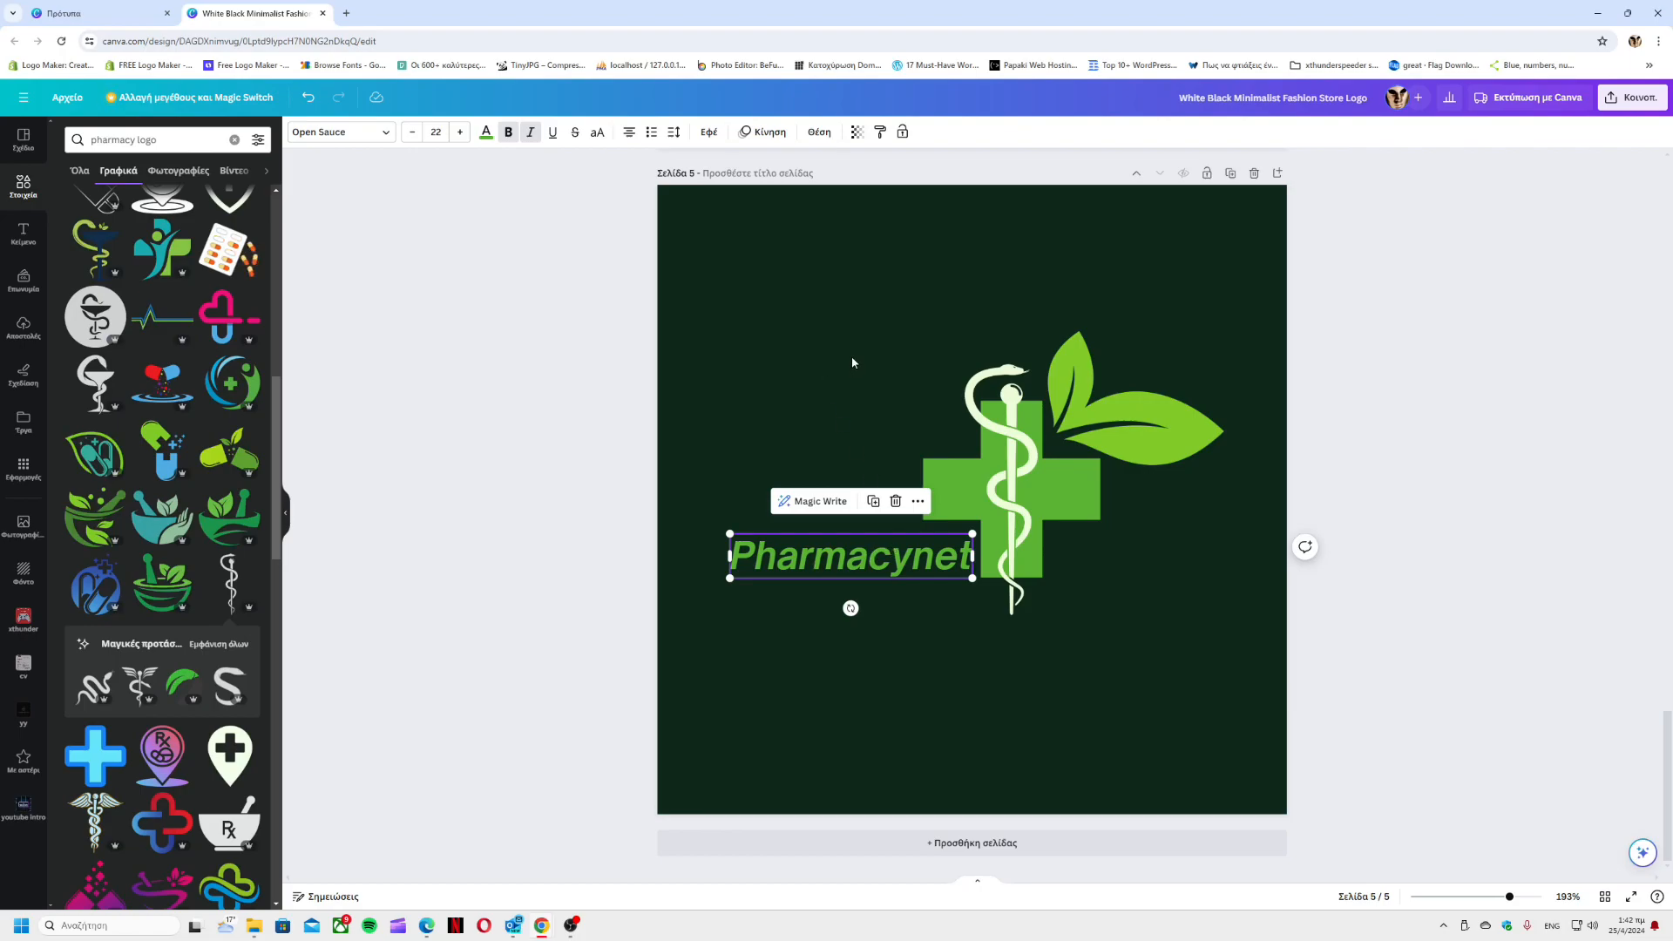
{"action": "left_click", "coordinate": [770, 326]}
{"action": "left_click_drag", "start_coordinate": [740, 298], "coordinate": [1243, 664]}
{"action": "left_click", "coordinate": [994, 299]}
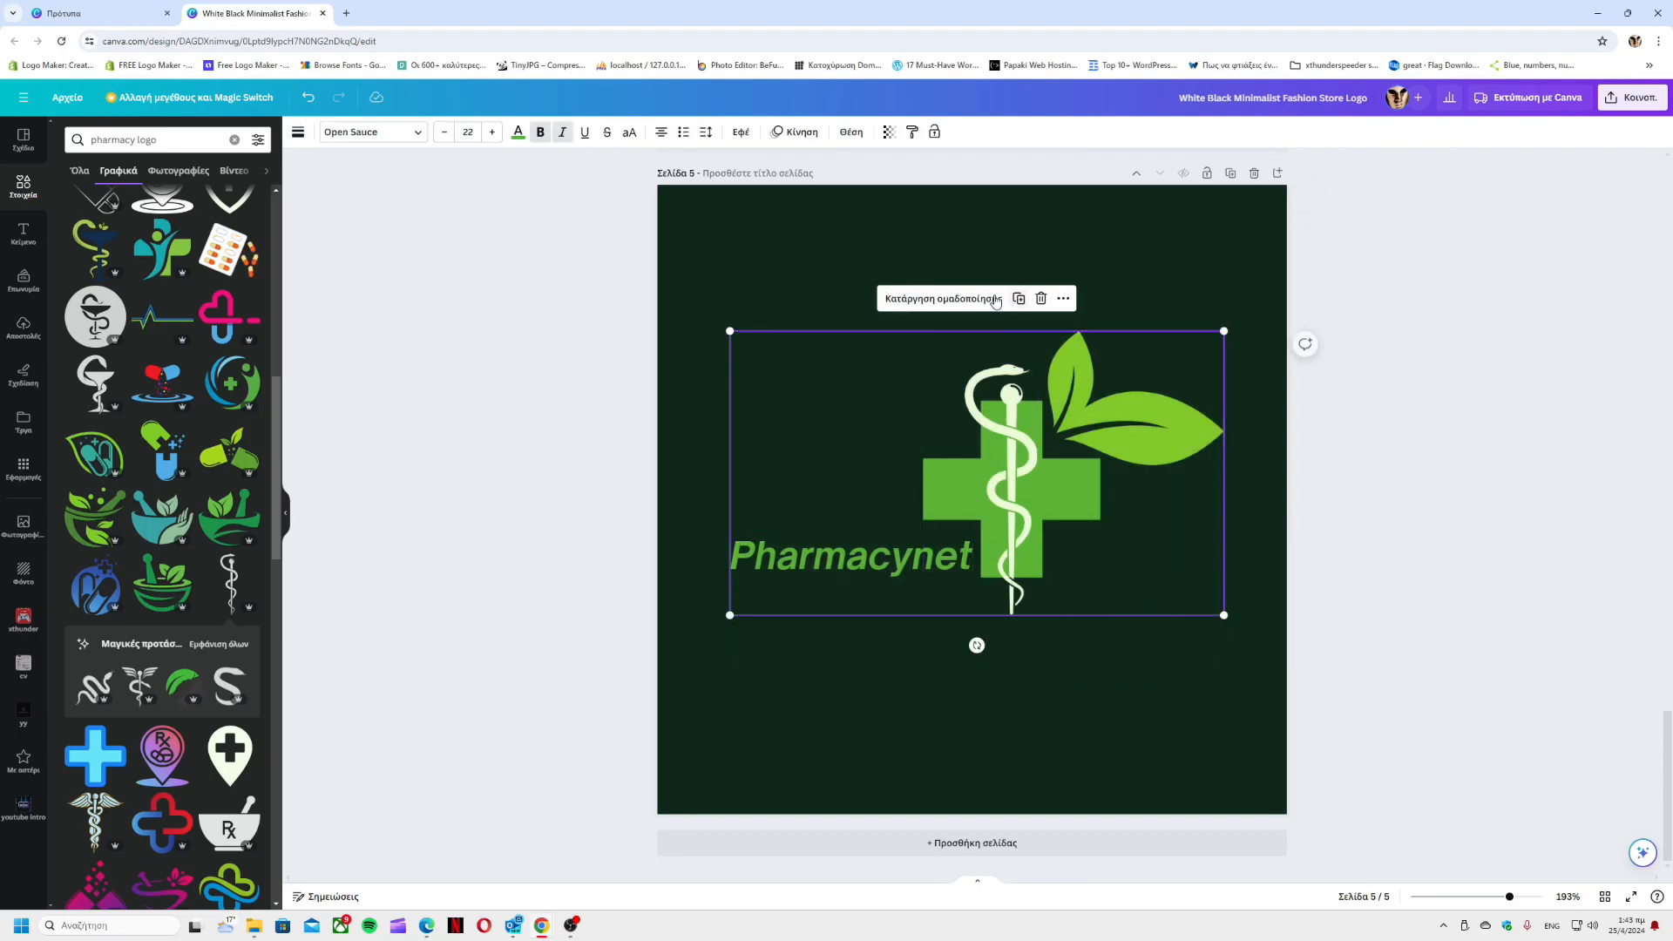
{"action": "left_click", "coordinate": [1143, 762]}
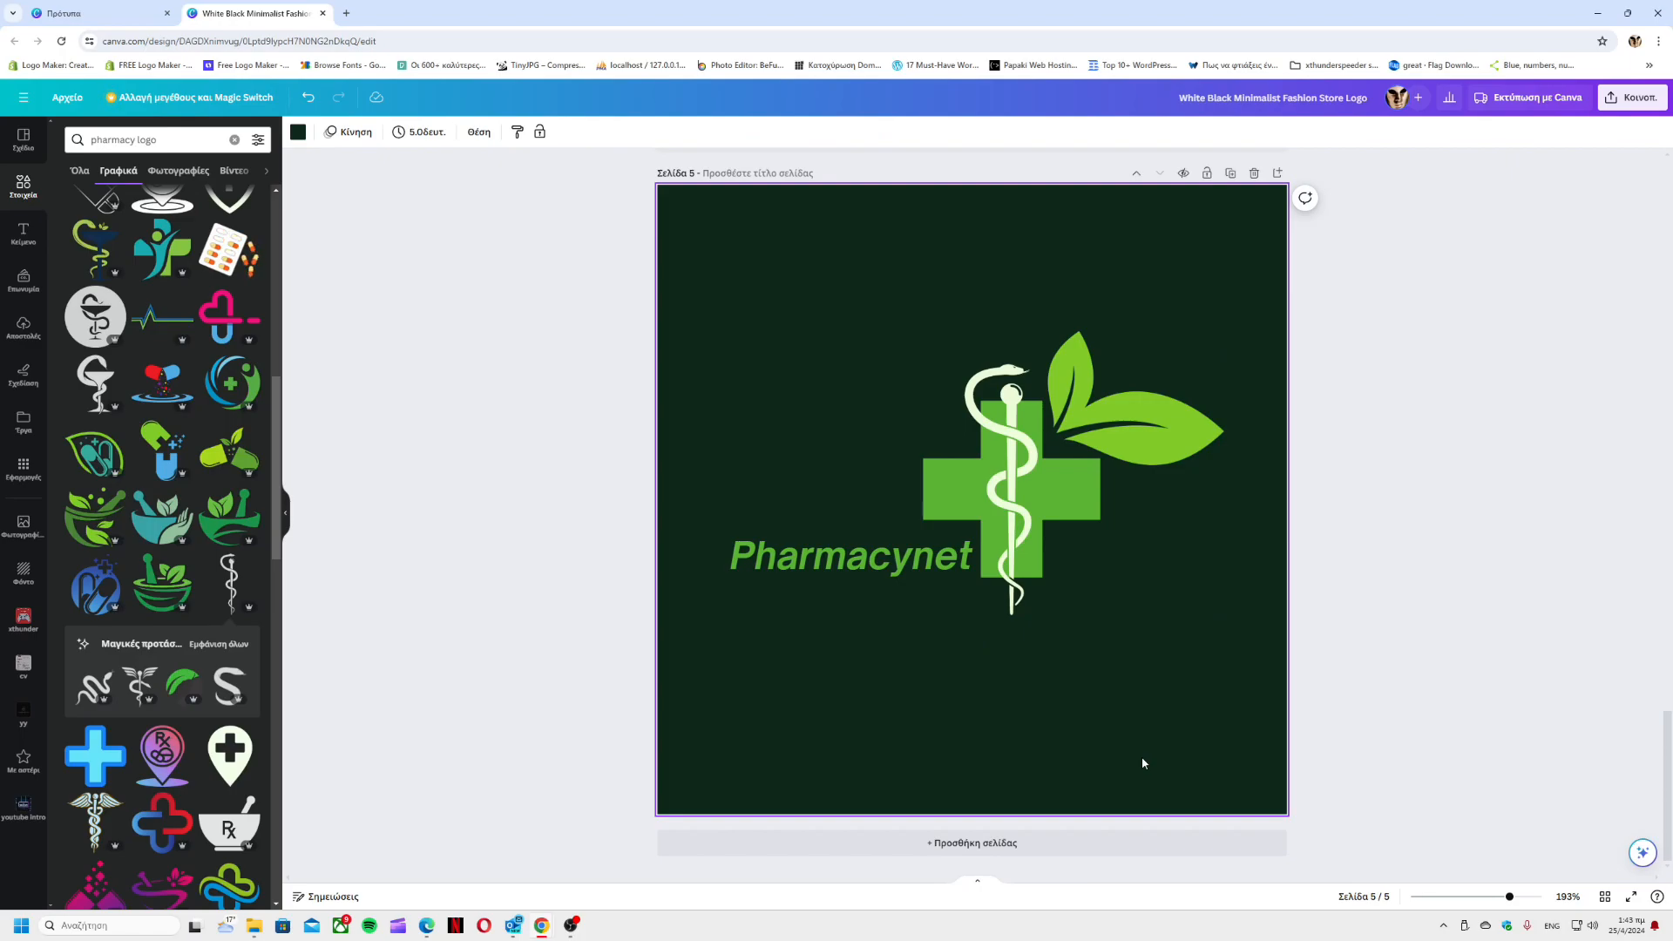
- Move the grouped Pharmacynet logo slightly down and to the left on page 5
{"action": "left_click", "coordinate": [1007, 508]}
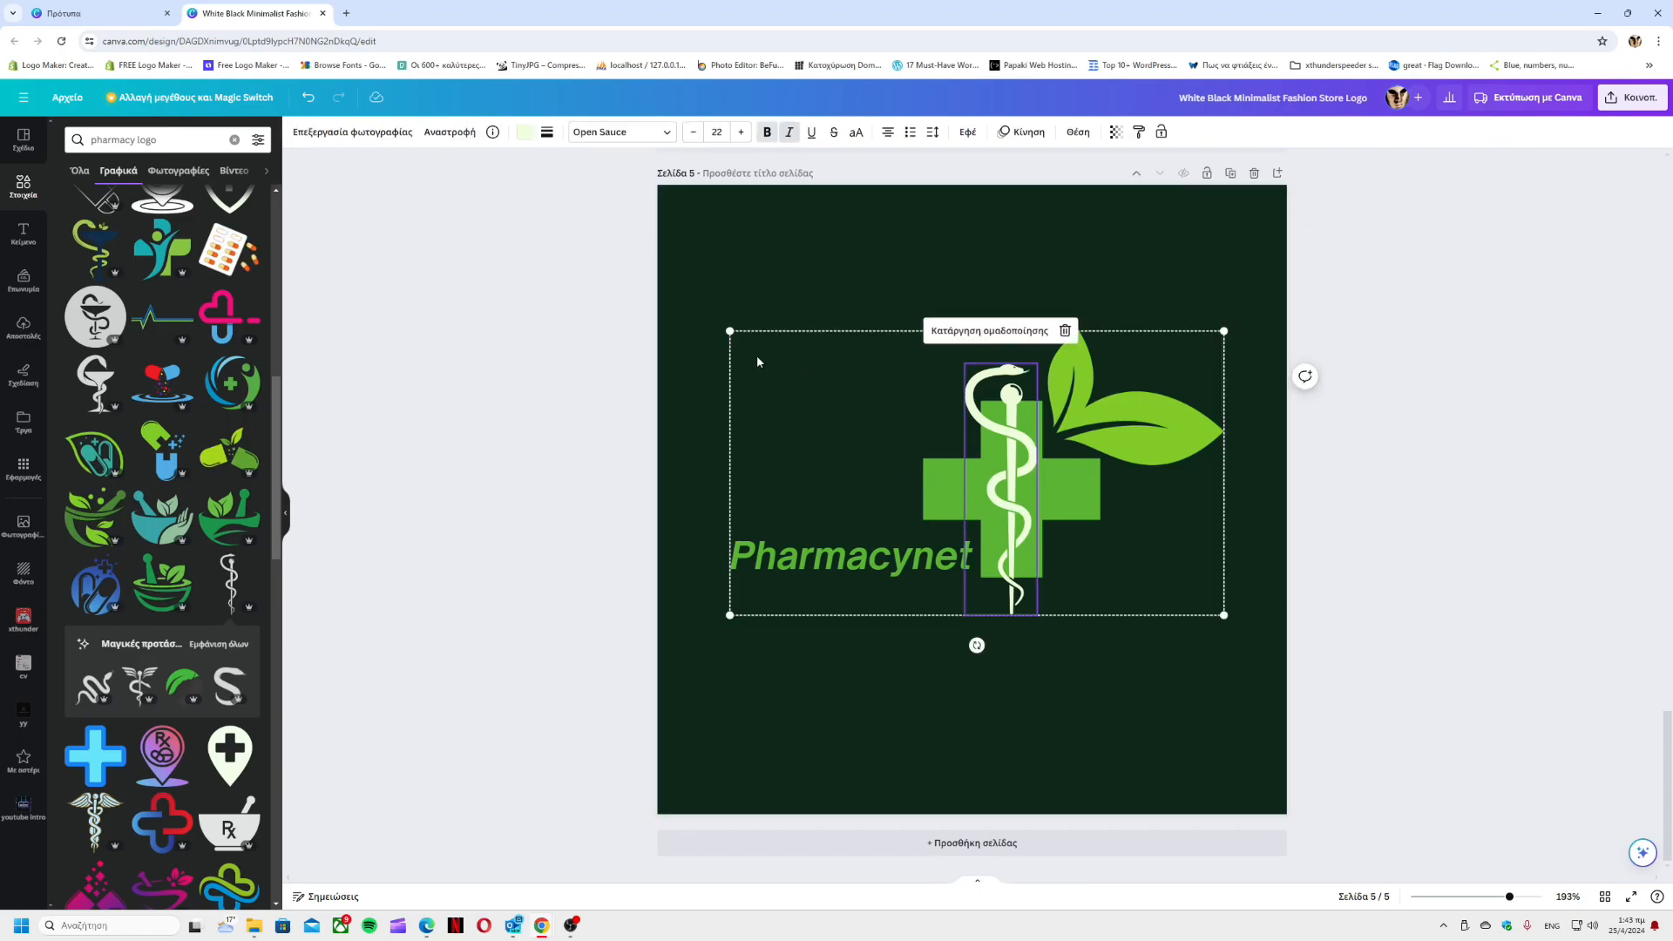
{"action": "mouse_move", "coordinate": [759, 354]}
{"action": "left_mouse_down"}
{"action": "mouse_move", "coordinate": [758, 378]}
{"action": "mouse_move", "coordinate": [775, 376]}
{"action": "mouse_move", "coordinate": [750, 371]}
{"action": "left_mouse_up"}
{"action": "left_click", "coordinate": [1112, 730]}
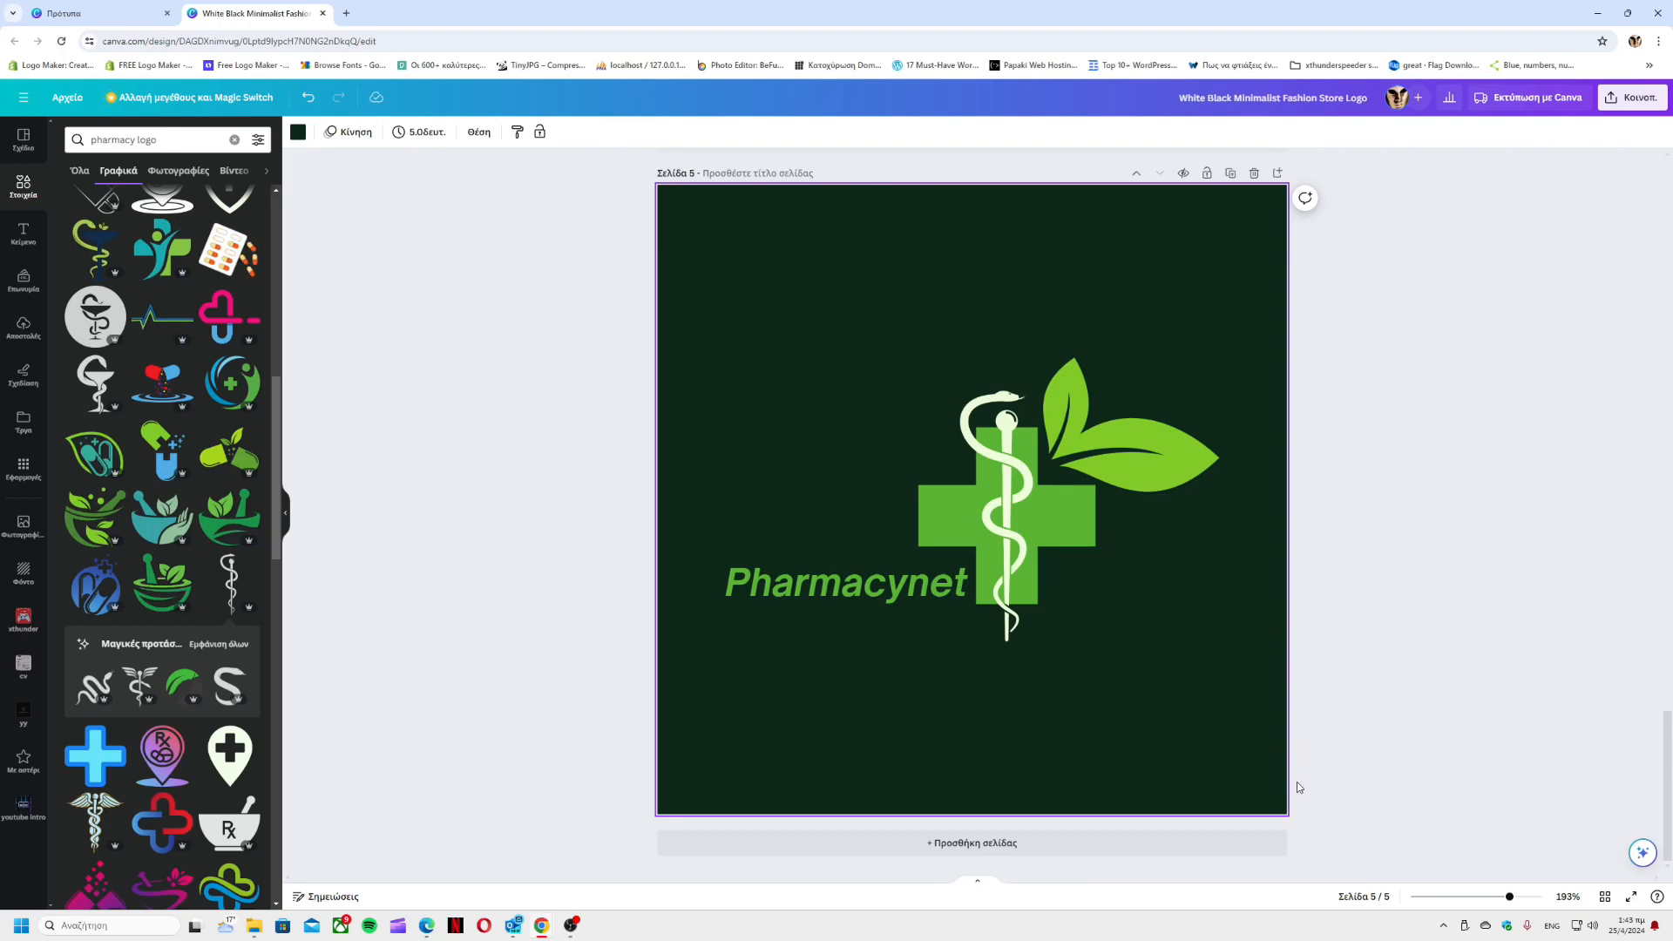
- Add page 6 and insert the light green outlined cross with rounded arms from the "pharmacy logo" graphics
{"action": "left_click", "coordinate": [997, 844]}
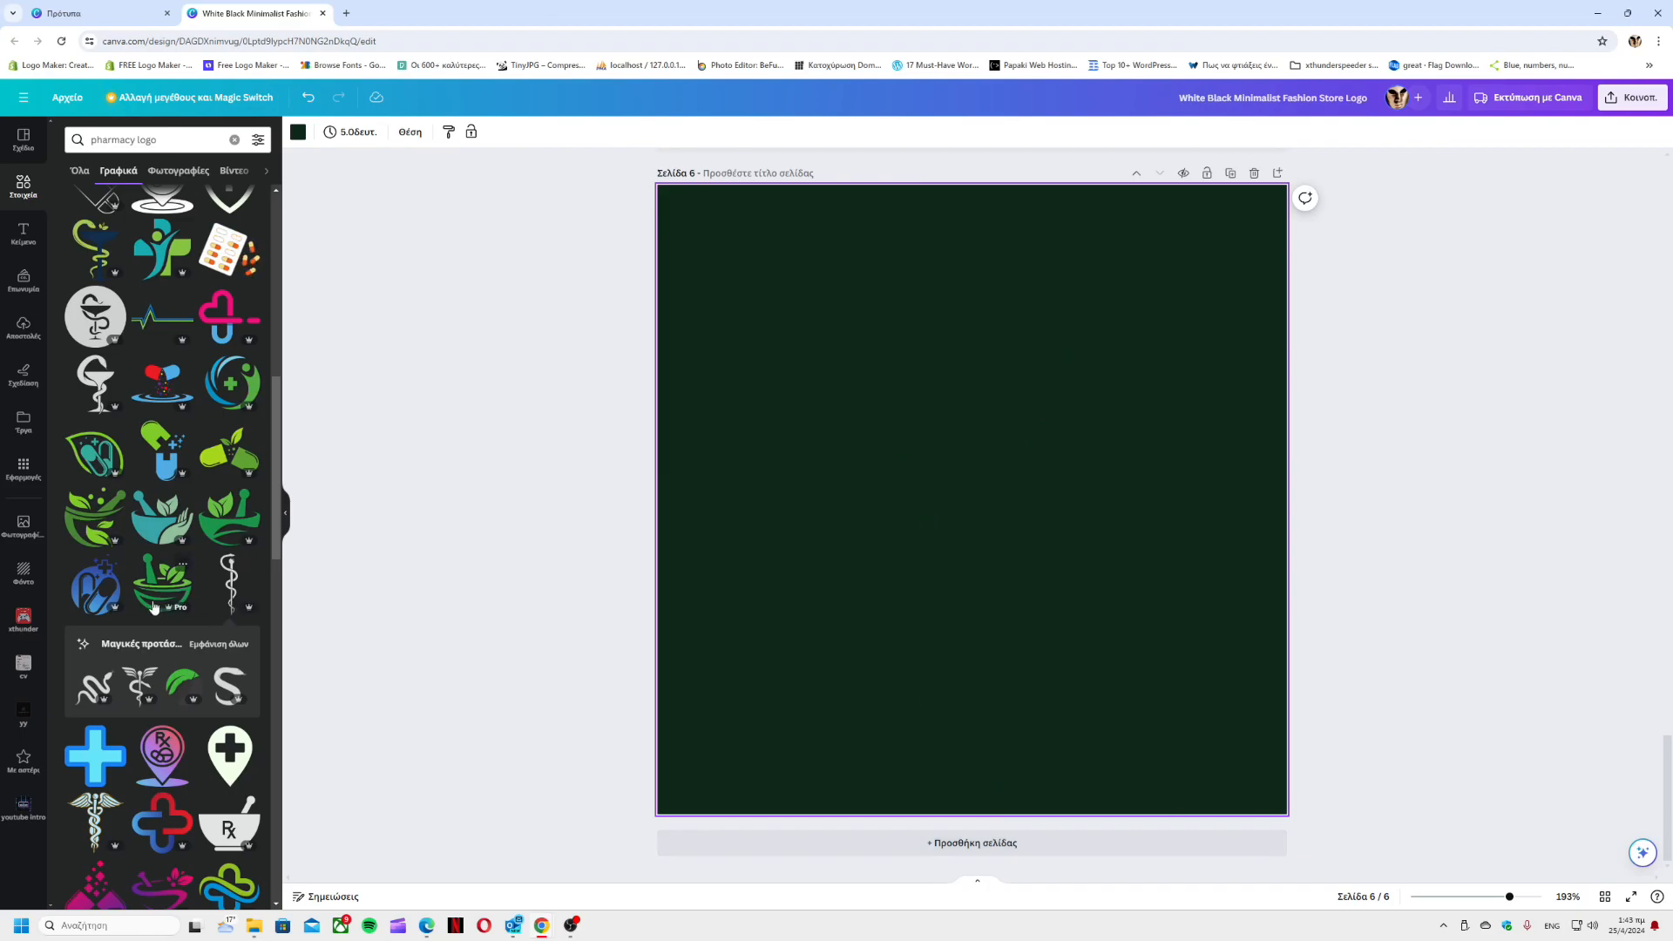
{"action": "scroll", "coordinate": [154, 608], "scroll_direction": "down", "scroll_amount": 3}
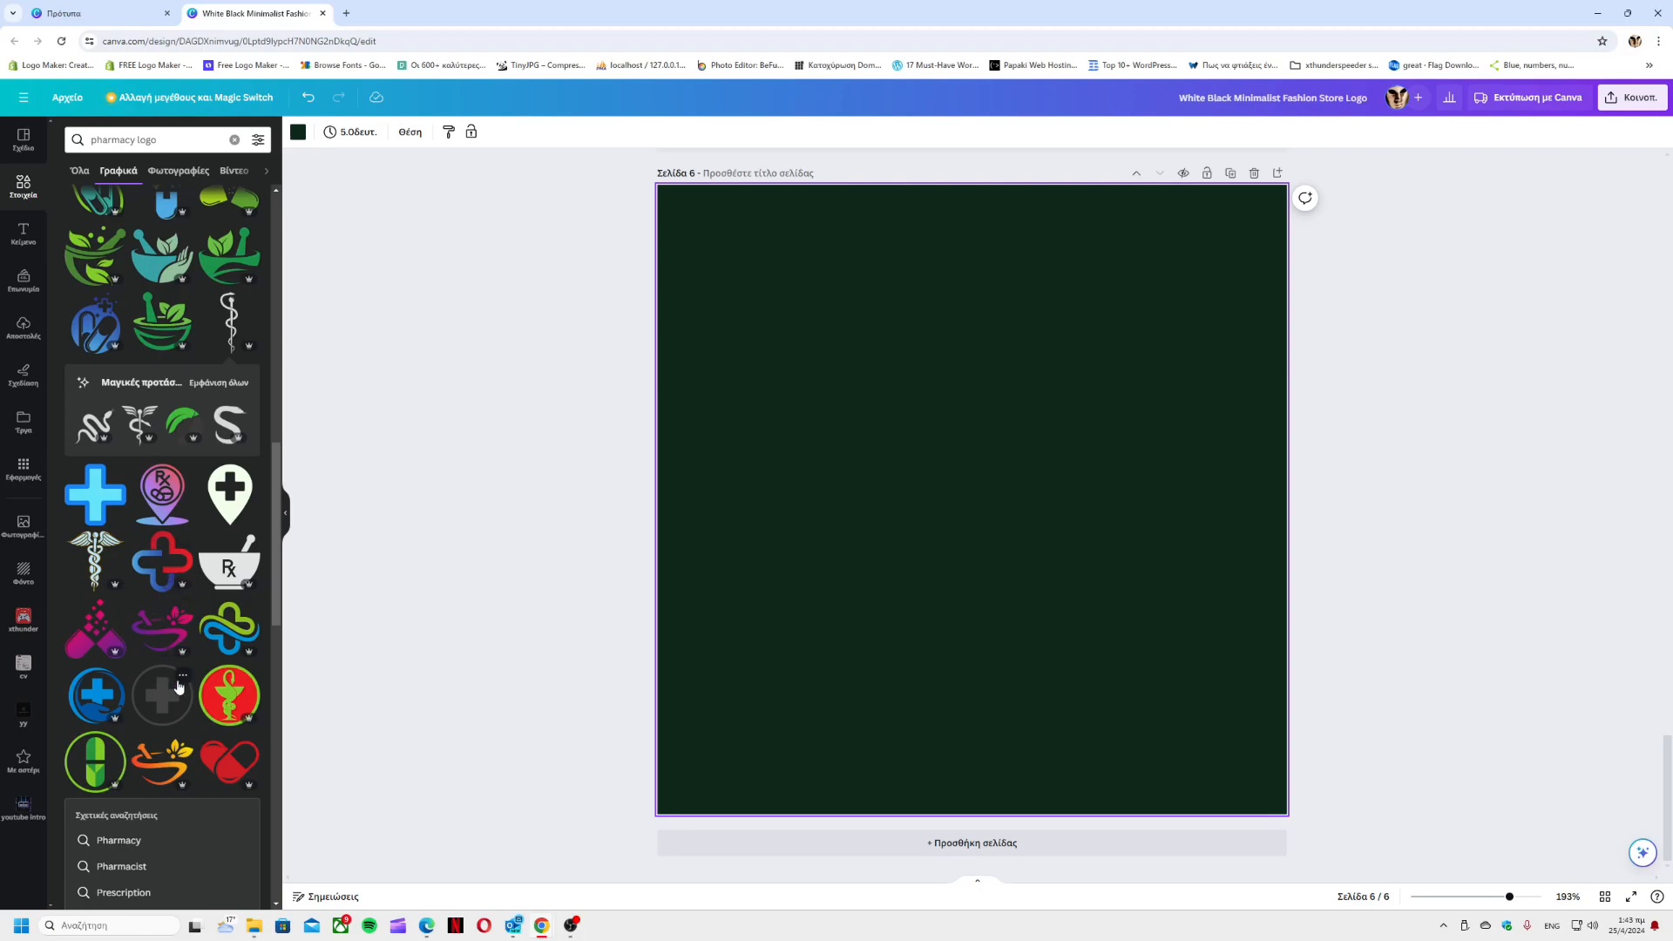
{"action": "scroll", "coordinate": [175, 687], "scroll_direction": "down", "scroll_amount": 5}
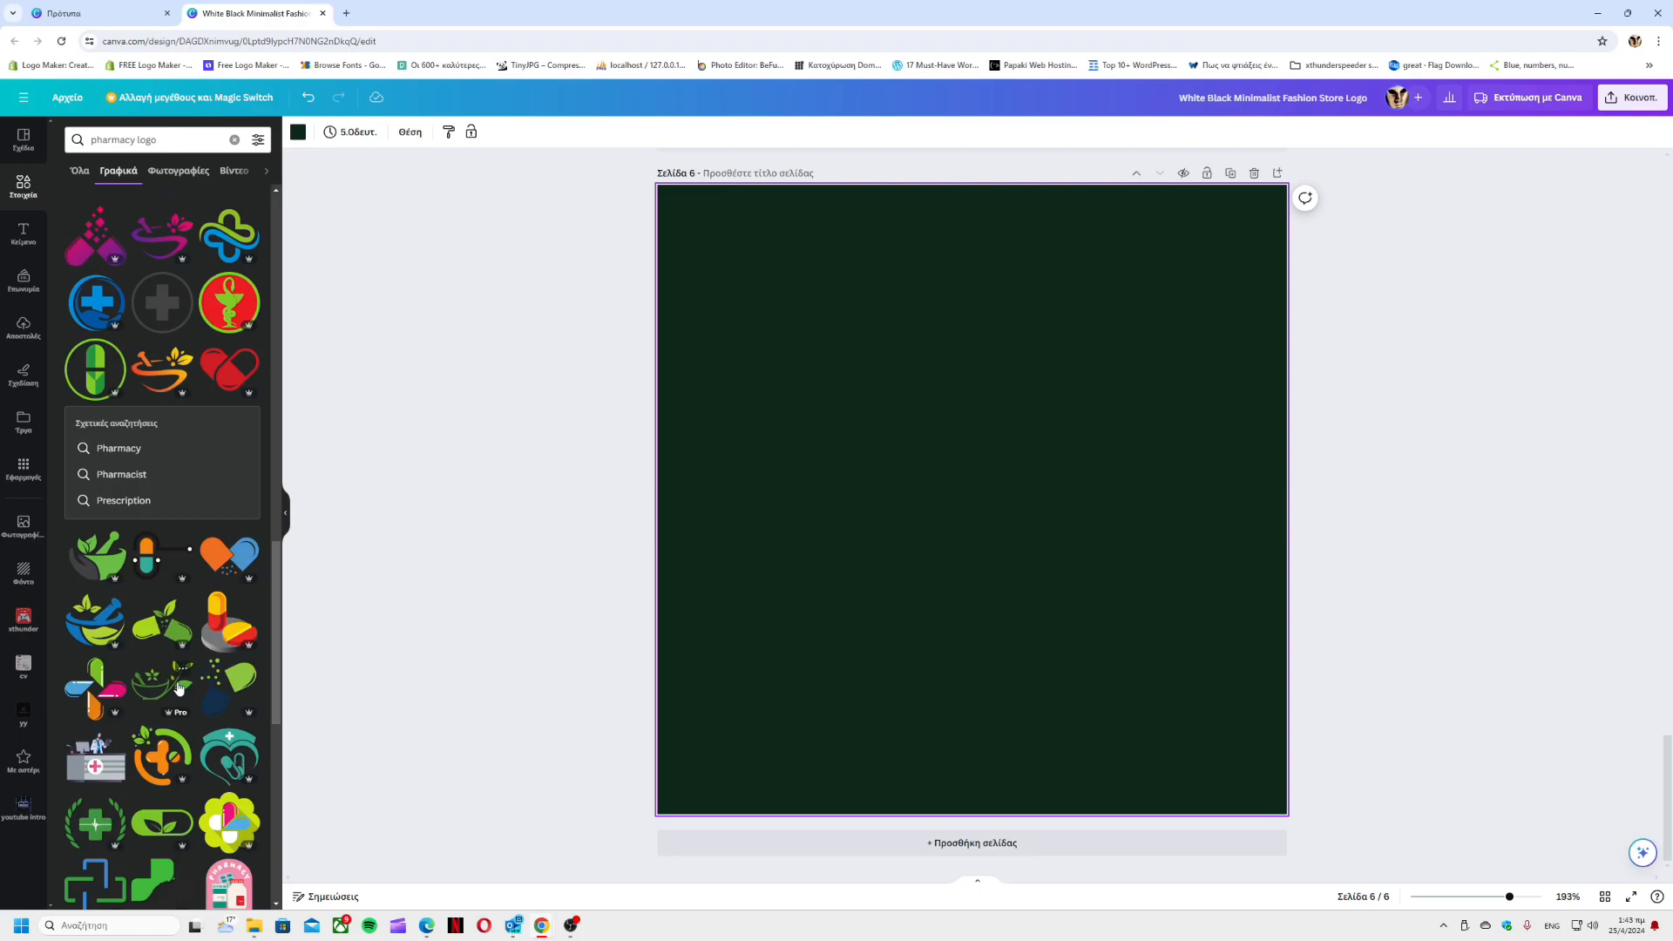
{"action": "scroll", "coordinate": [179, 688], "scroll_direction": "down", "scroll_amount": 3}
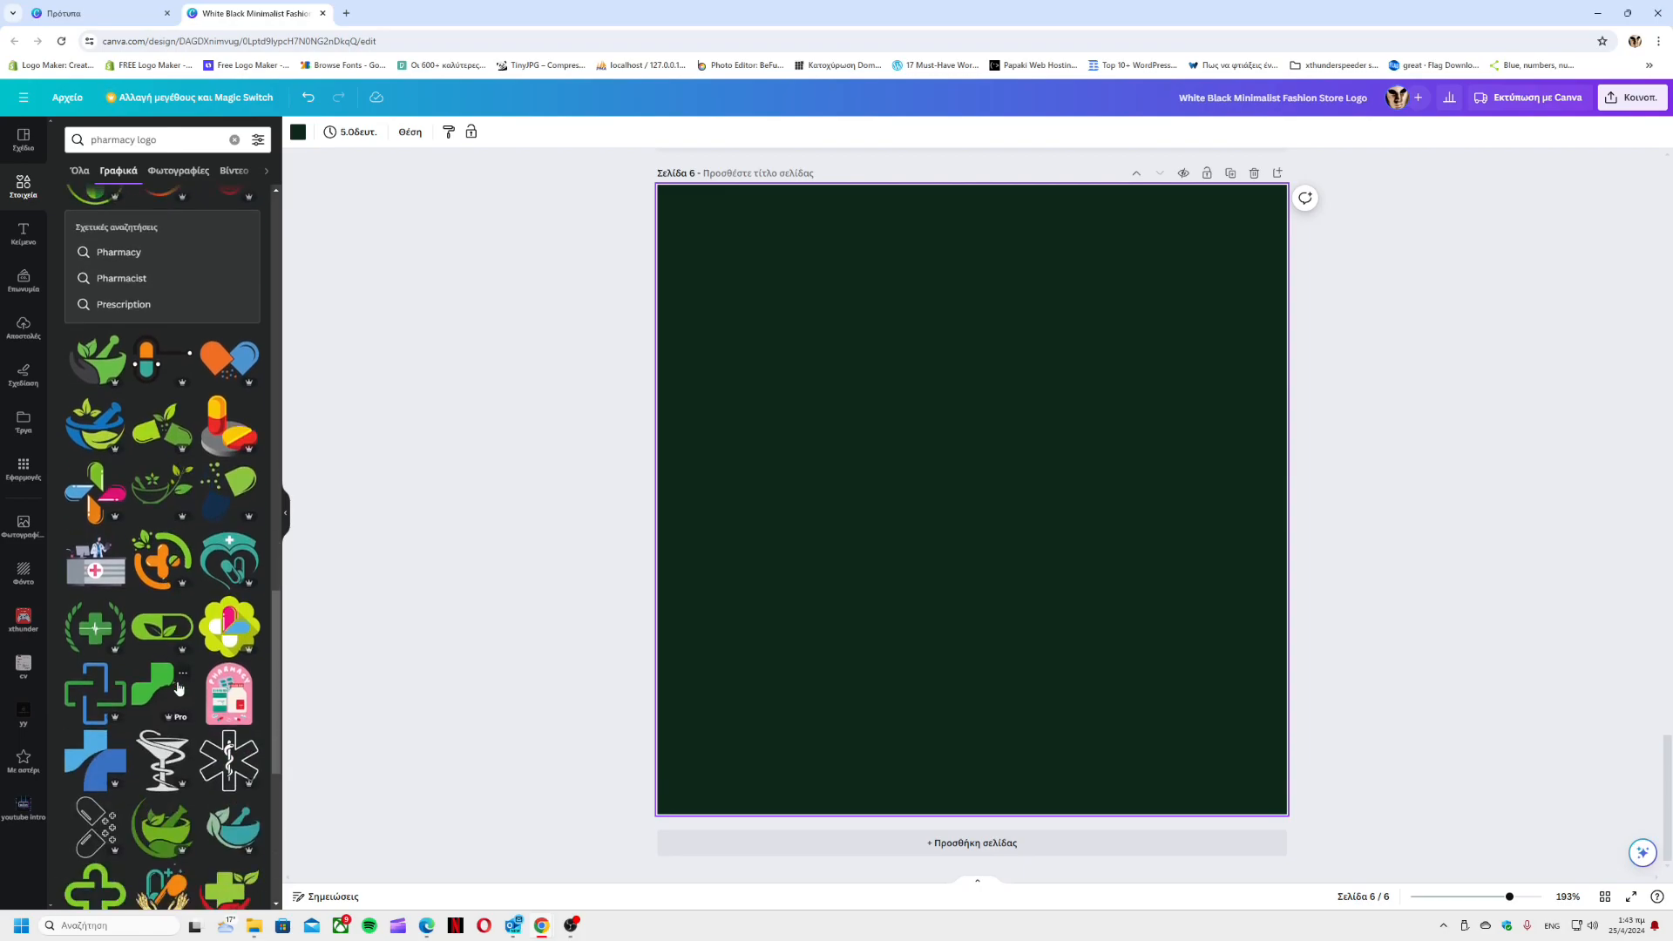
{"action": "scroll", "coordinate": [190, 669], "scroll_direction": "down", "scroll_amount": 4}
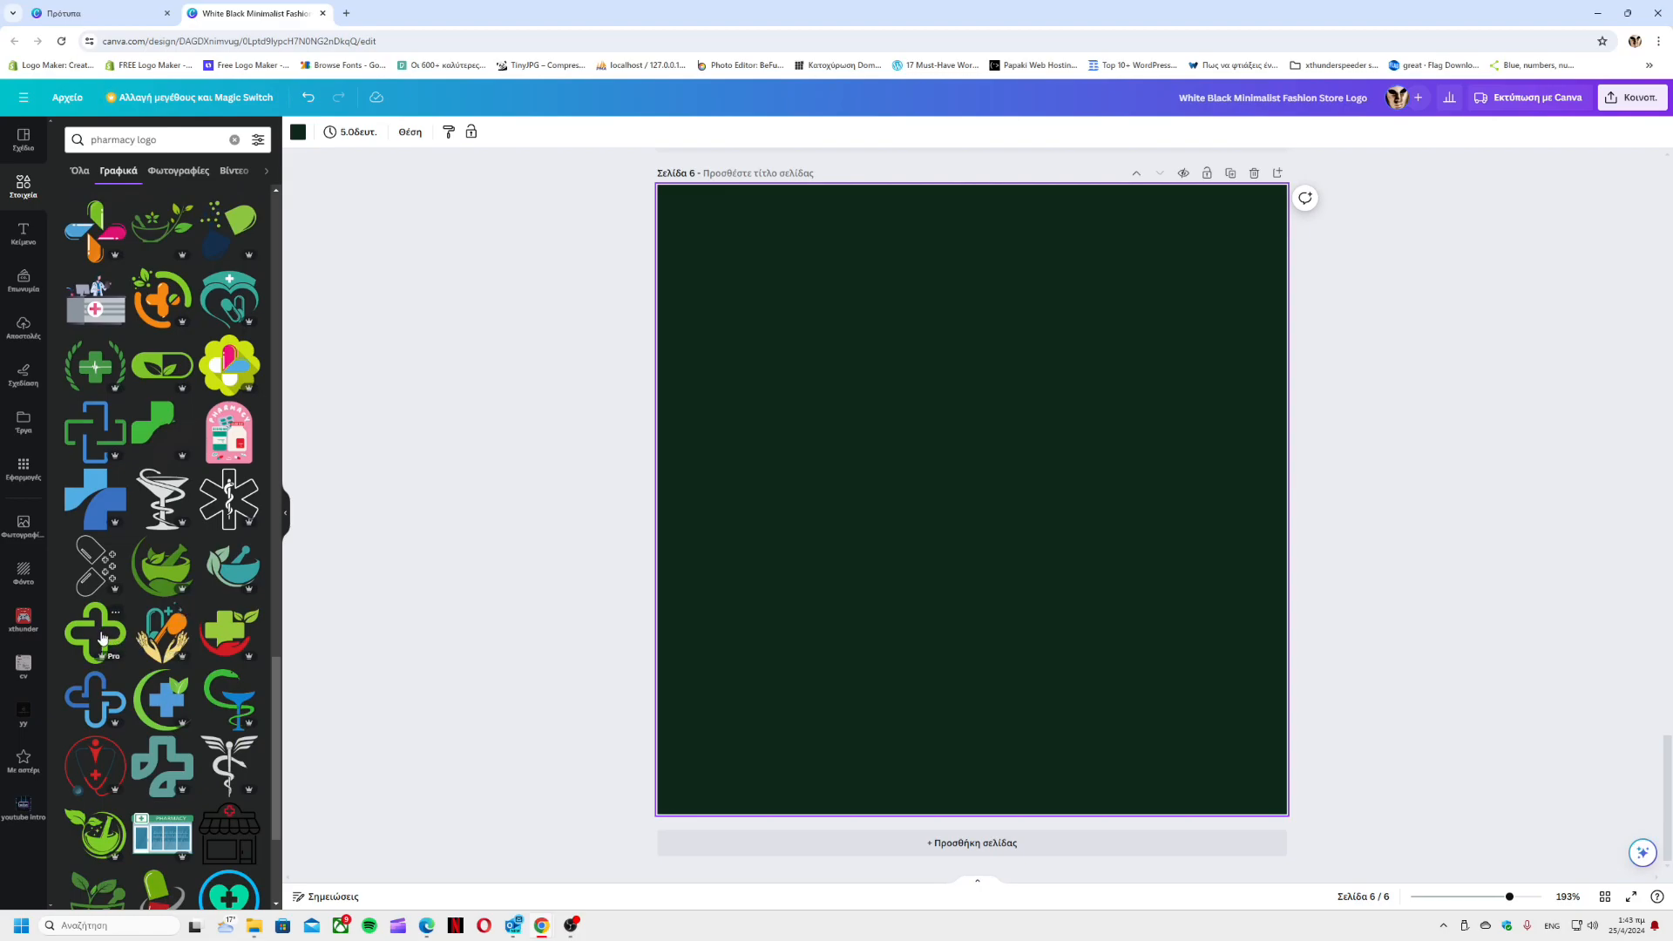
{"action": "scroll", "coordinate": [106, 639], "scroll_direction": "down", "scroll_amount": 2}
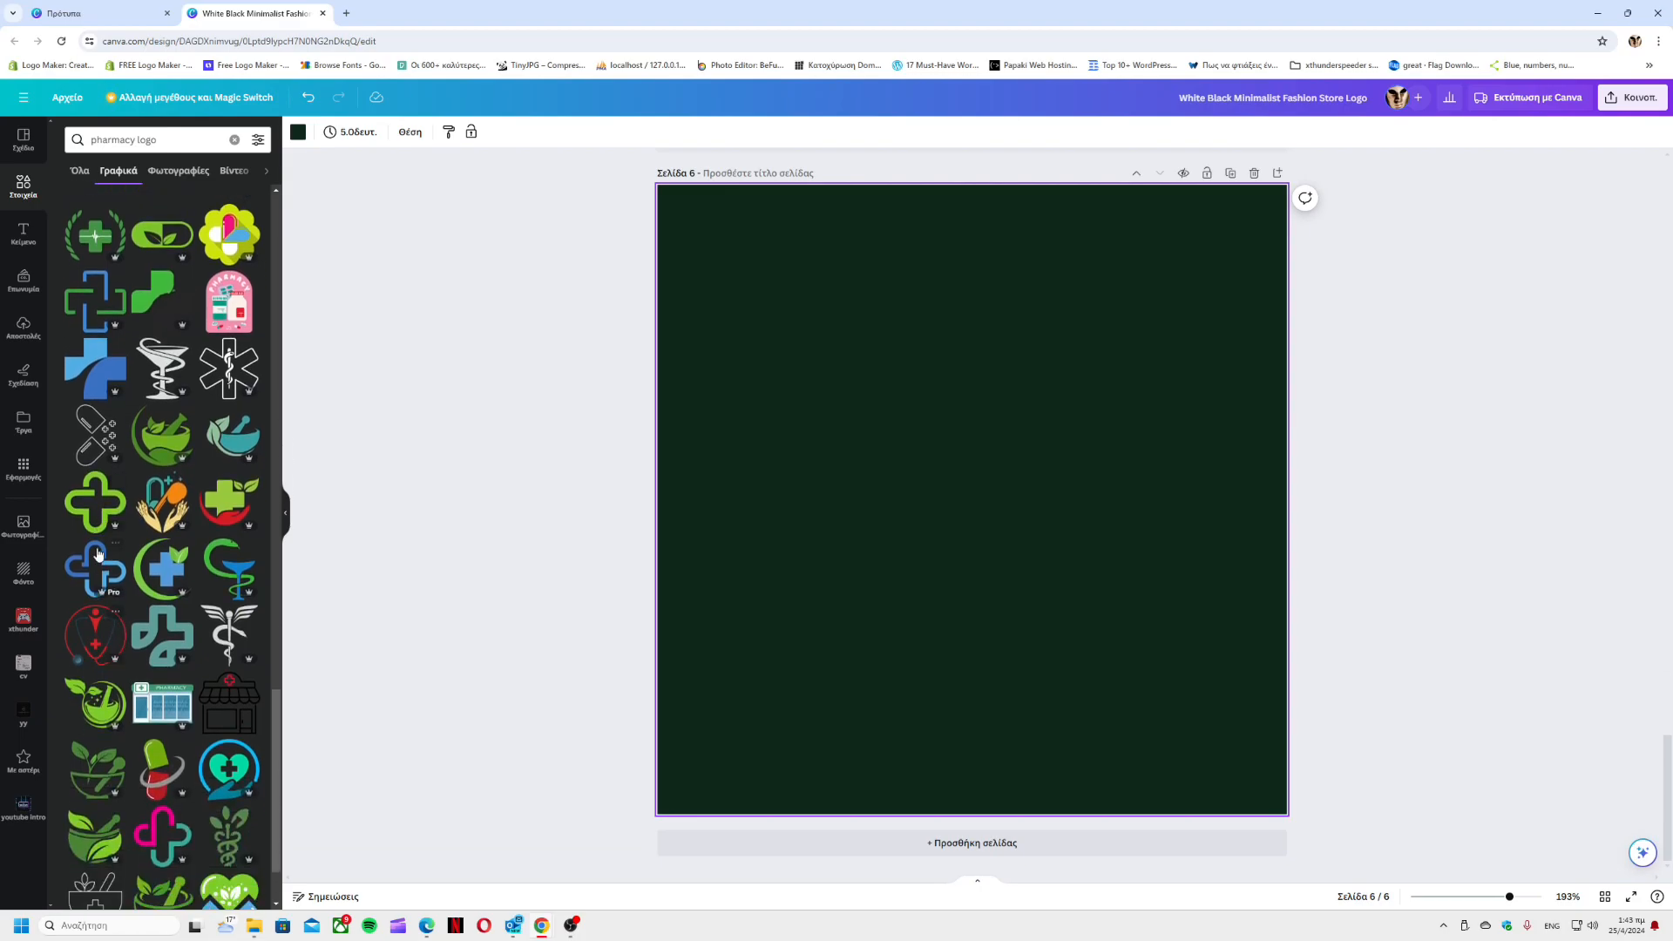
{"action": "scroll", "coordinate": [196, 601], "scroll_direction": "down", "scroll_amount": 2}
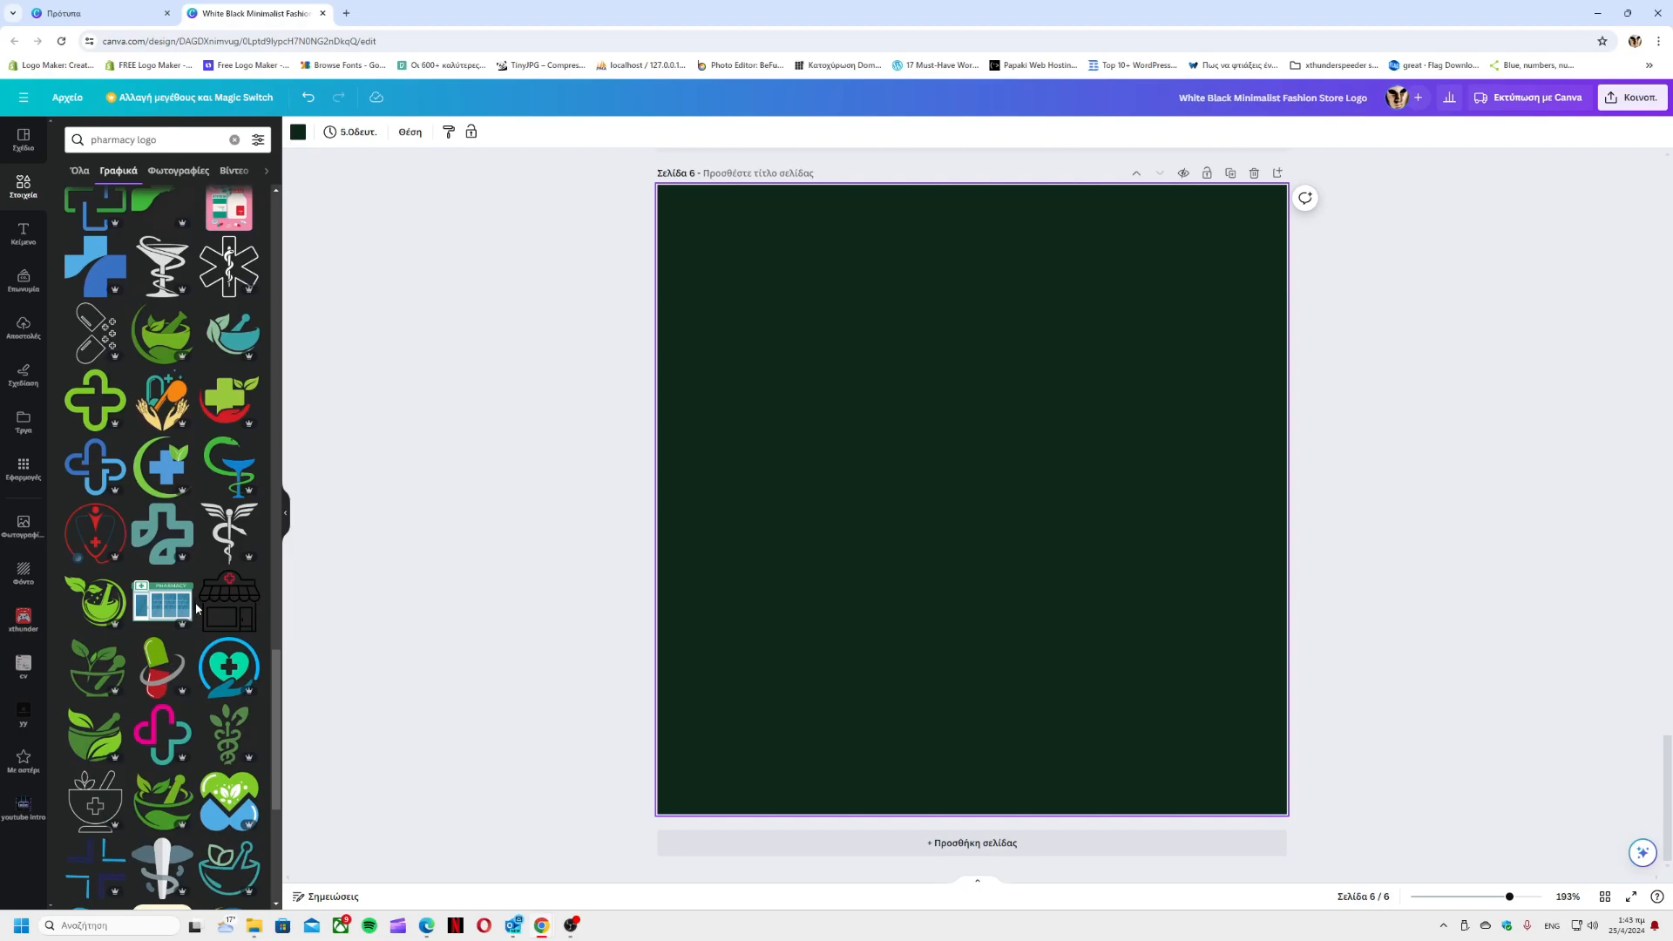
{"action": "scroll", "coordinate": [202, 662], "scroll_direction": "down", "scroll_amount": 3}
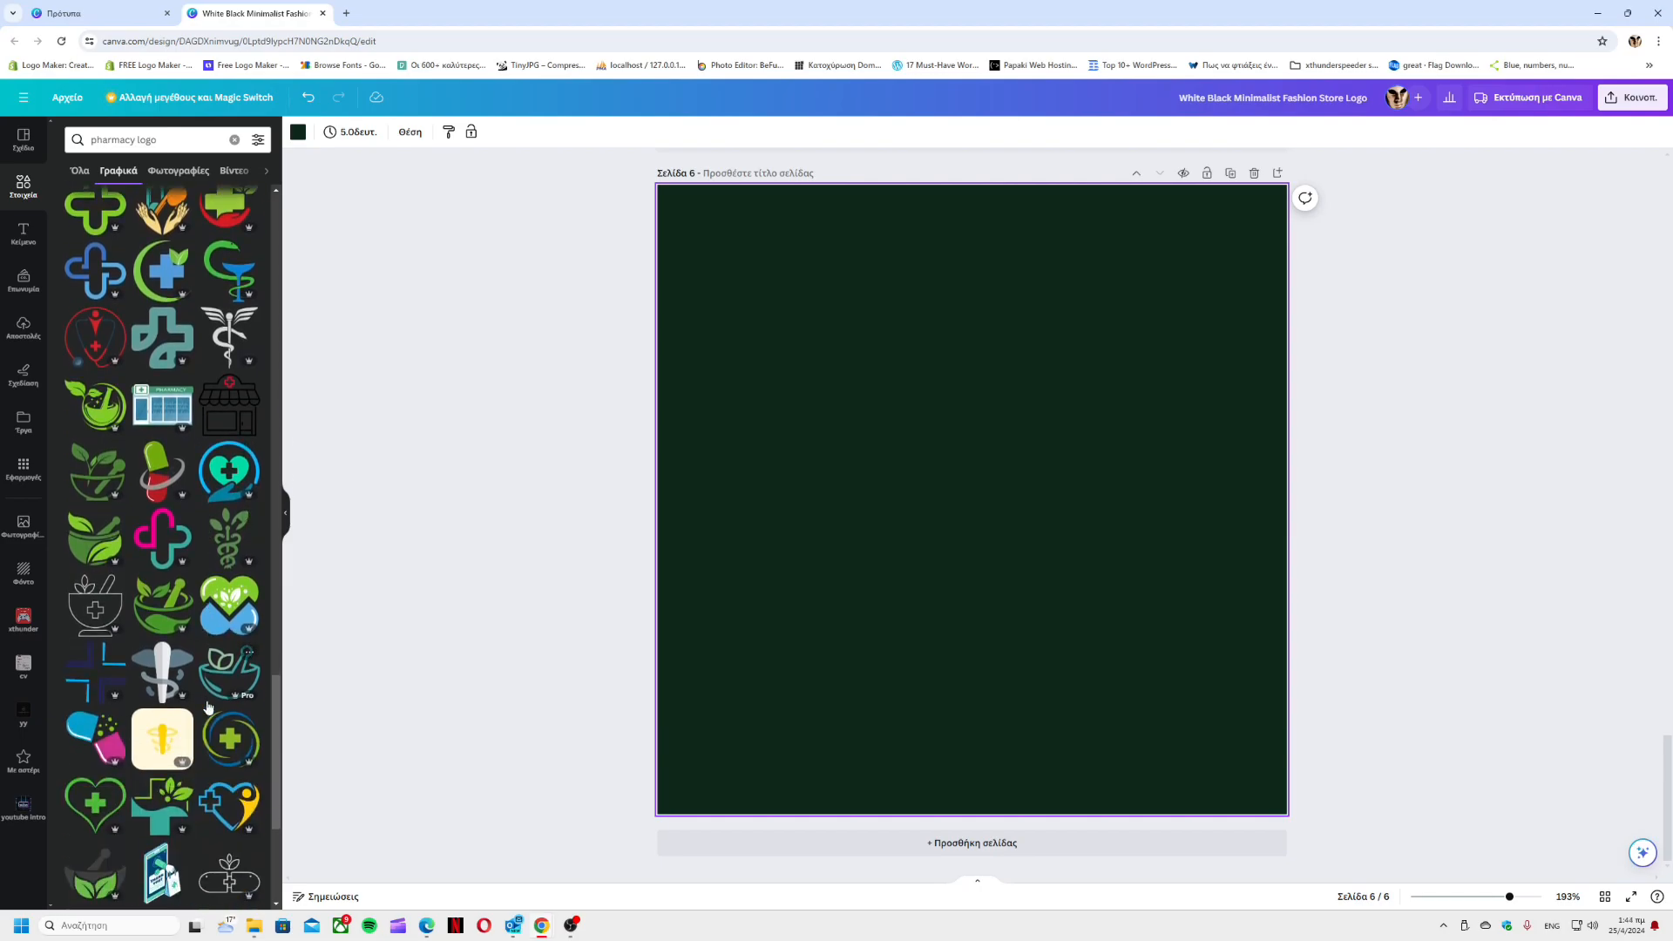
{"action": "scroll", "coordinate": [210, 708], "scroll_direction": "up", "scroll_amount": 4}
{"action": "left_click", "coordinate": [95, 475]}
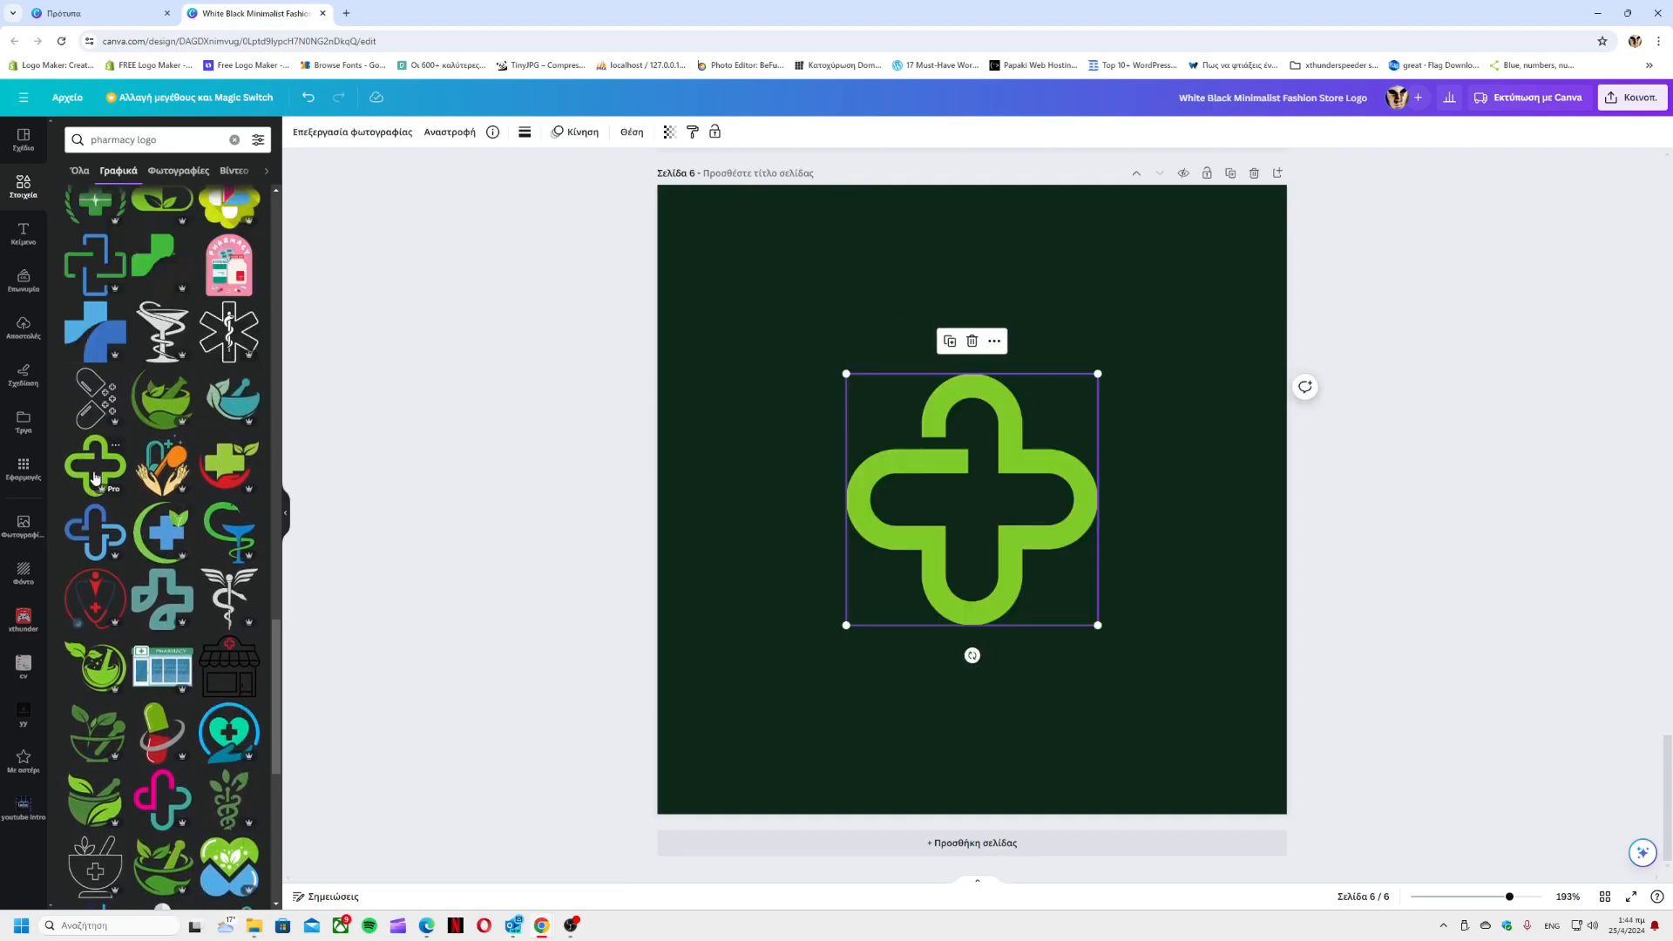
{"action": "mouse_move", "coordinate": [979, 534]}
{"action": "left_mouse_down"}
{"action": "mouse_move", "coordinate": [960, 478]}
{"action": "mouse_move", "coordinate": [974, 450]}
{"action": "mouse_move", "coordinate": [978, 534]}
{"action": "left_mouse_up"}
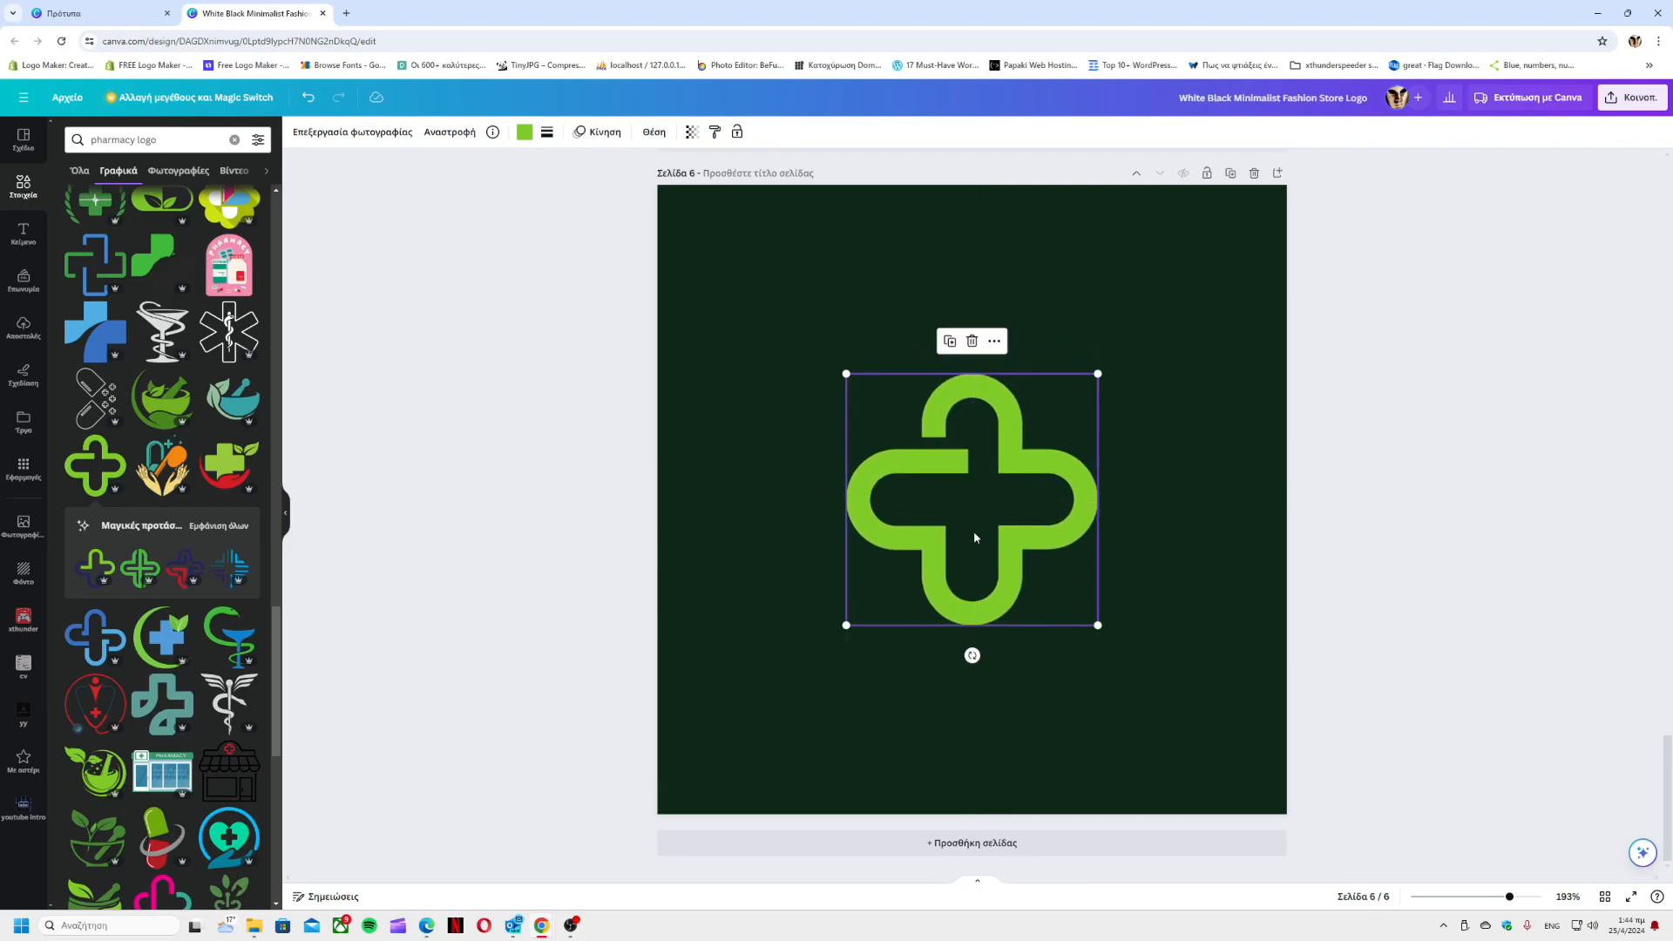
{"action": "left_click", "coordinate": [1193, 665]}
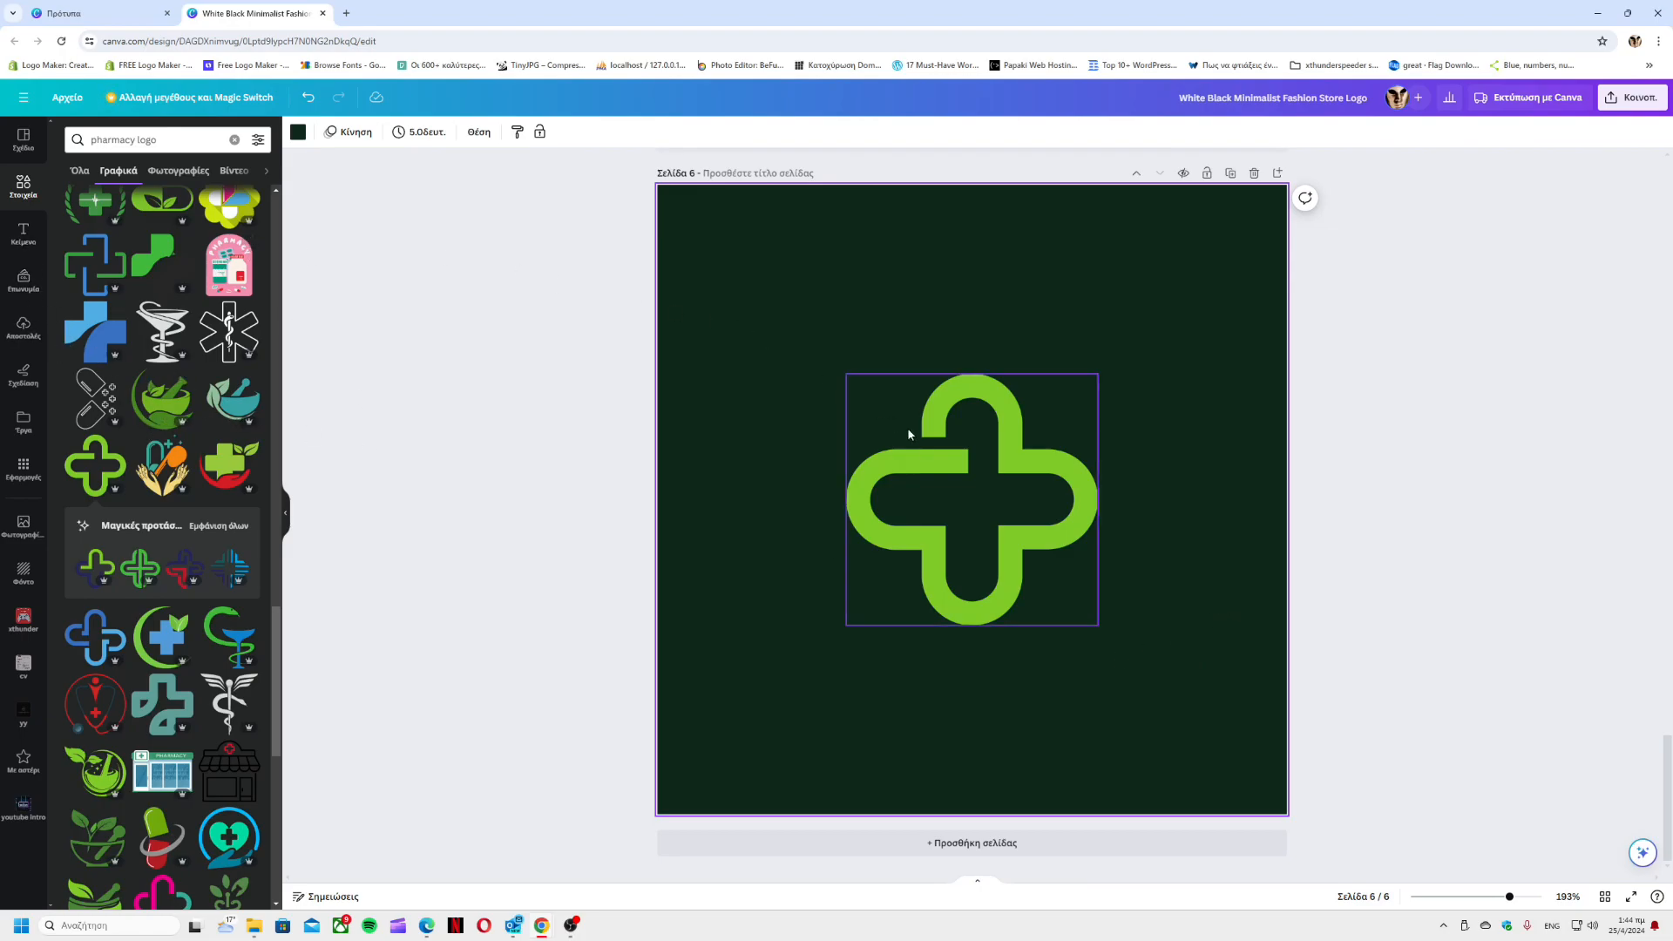
{"action": "left_click", "coordinate": [958, 506]}
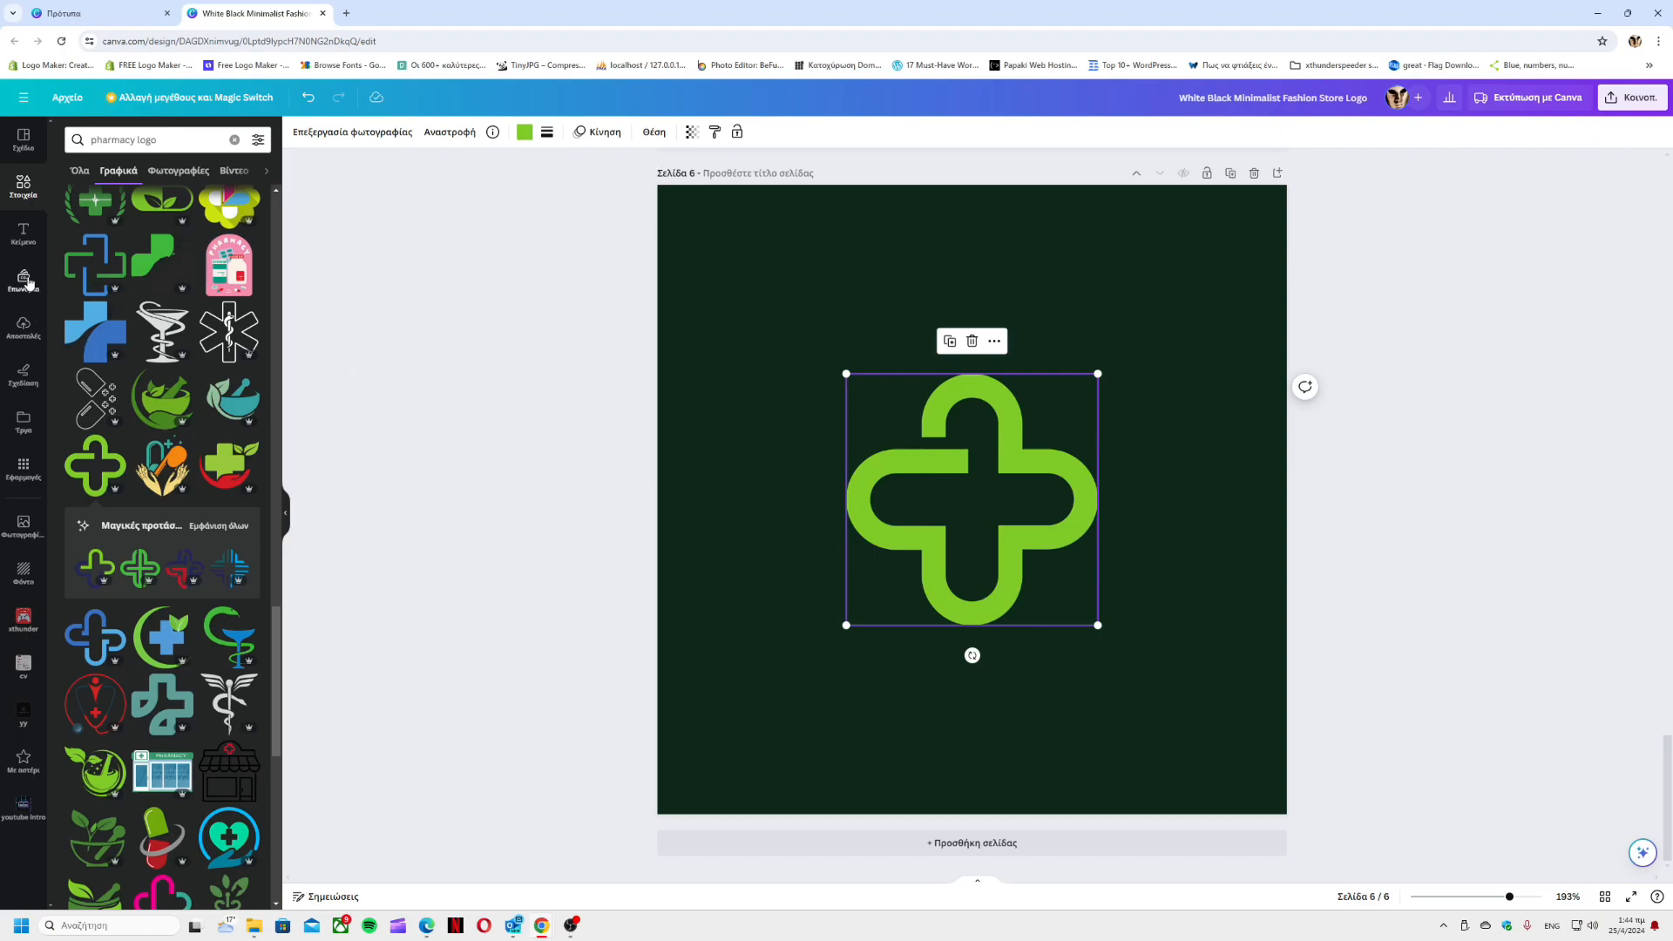
- Look over the text styles and the brand kit options, opening the brand logo upload and leaving it without choosing a file
{"action": "left_click", "coordinate": [30, 250]}
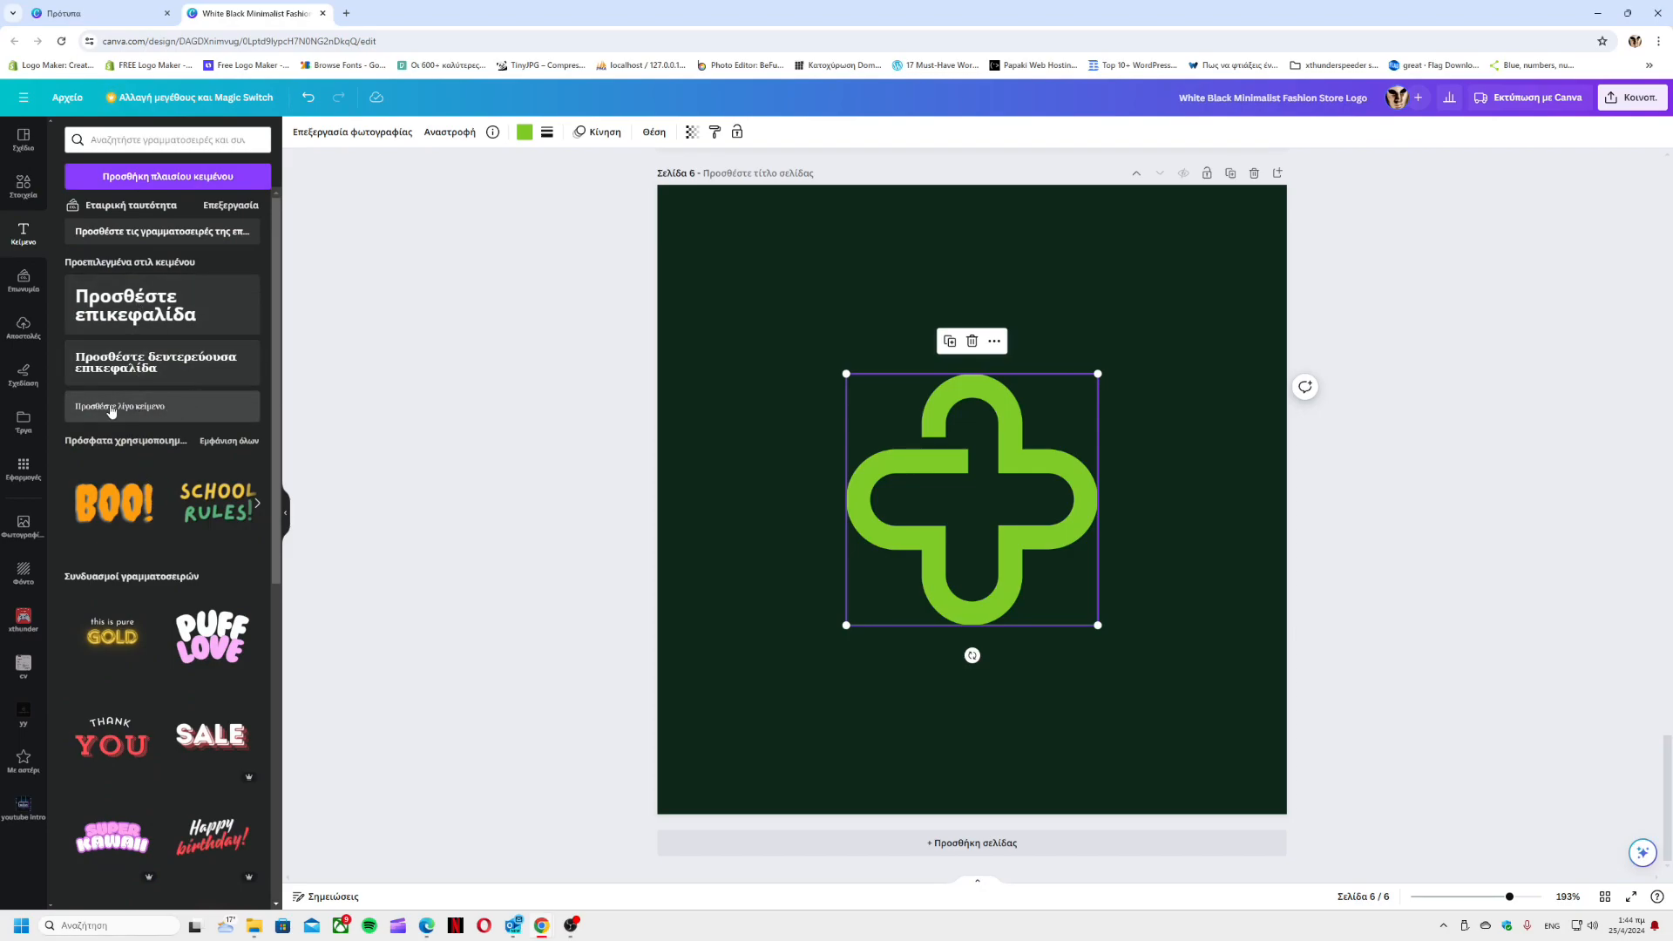
{"action": "left_click", "coordinate": [33, 295]}
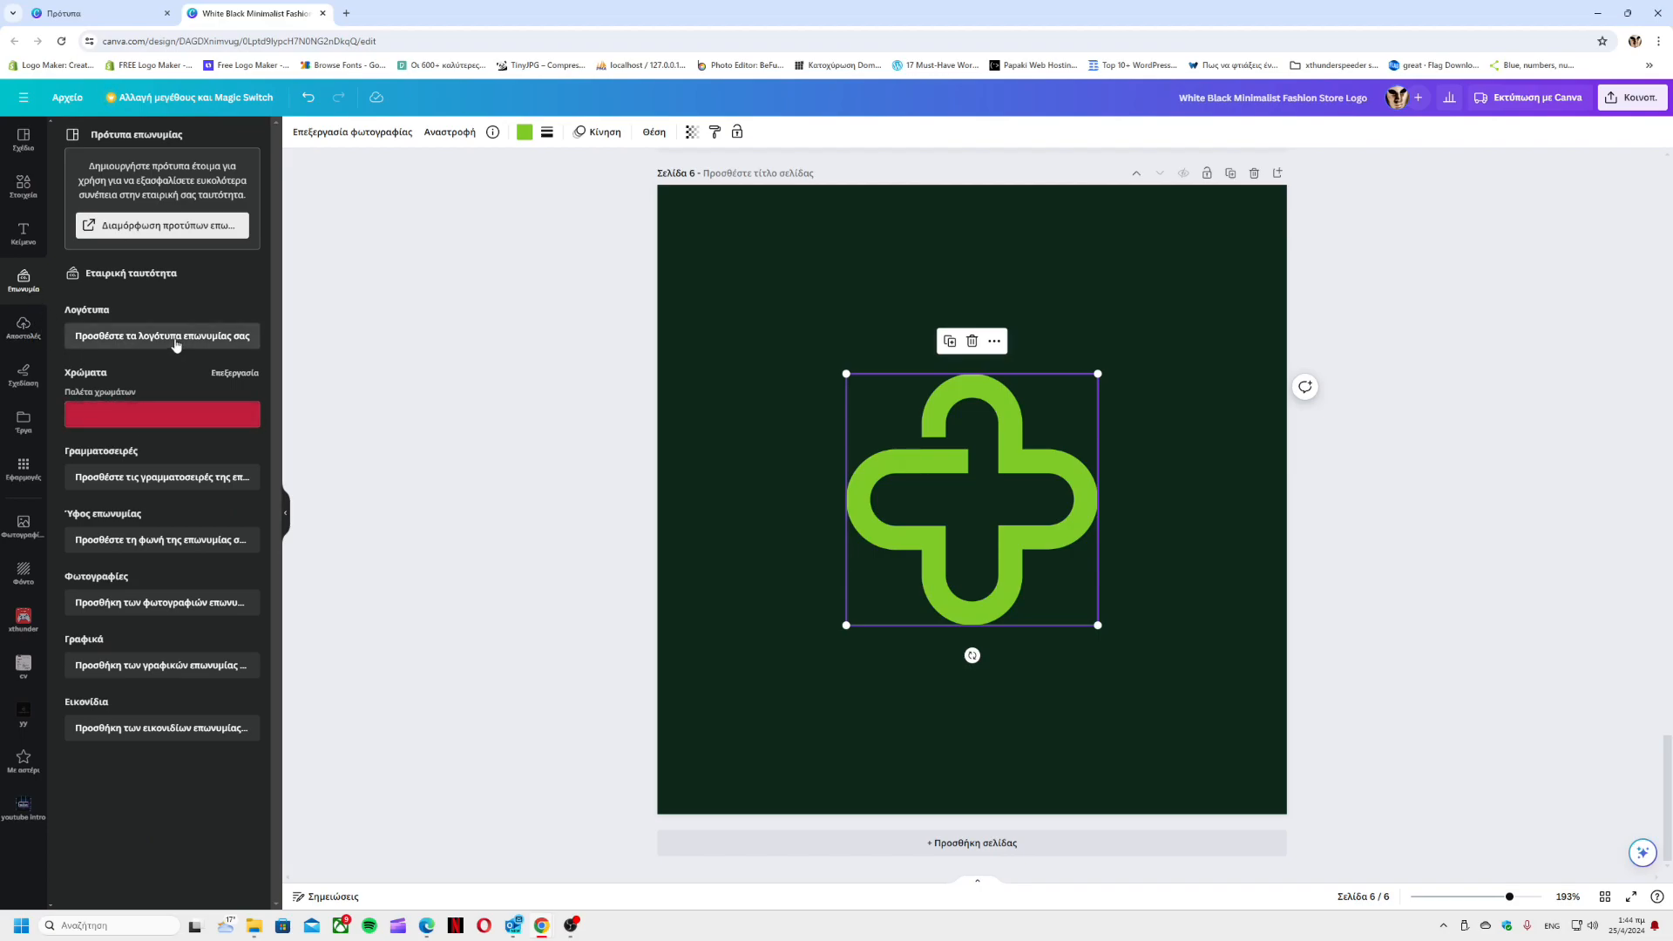
{"action": "left_click", "coordinate": [176, 338]}
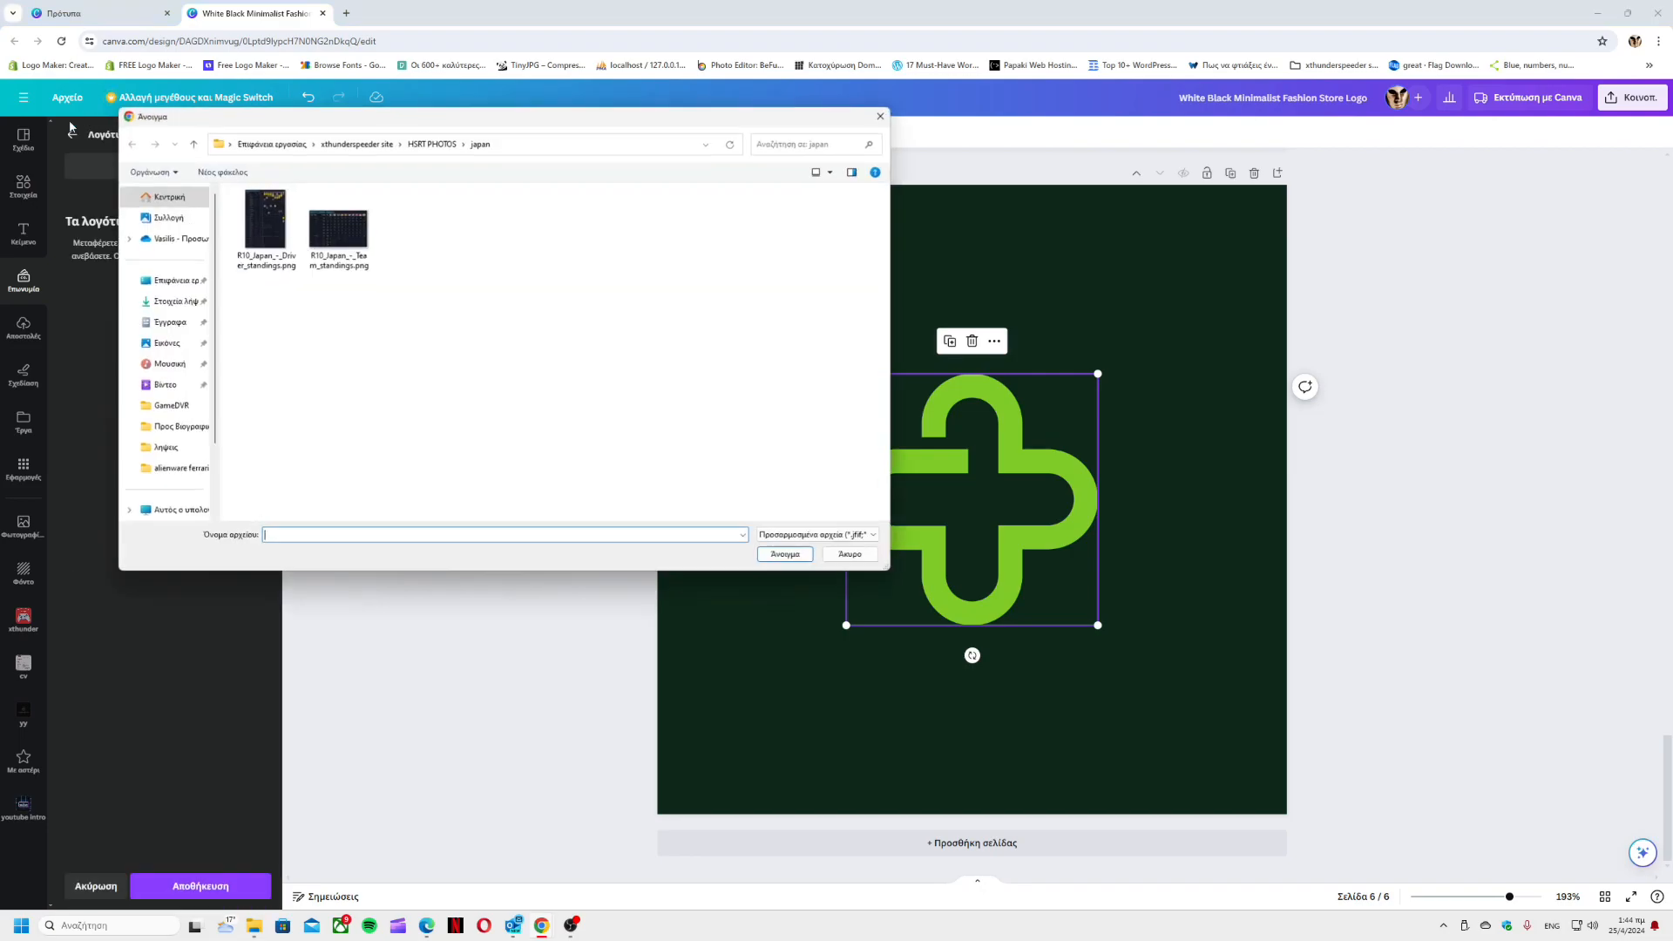
{"action": "left_click", "coordinate": [882, 116]}
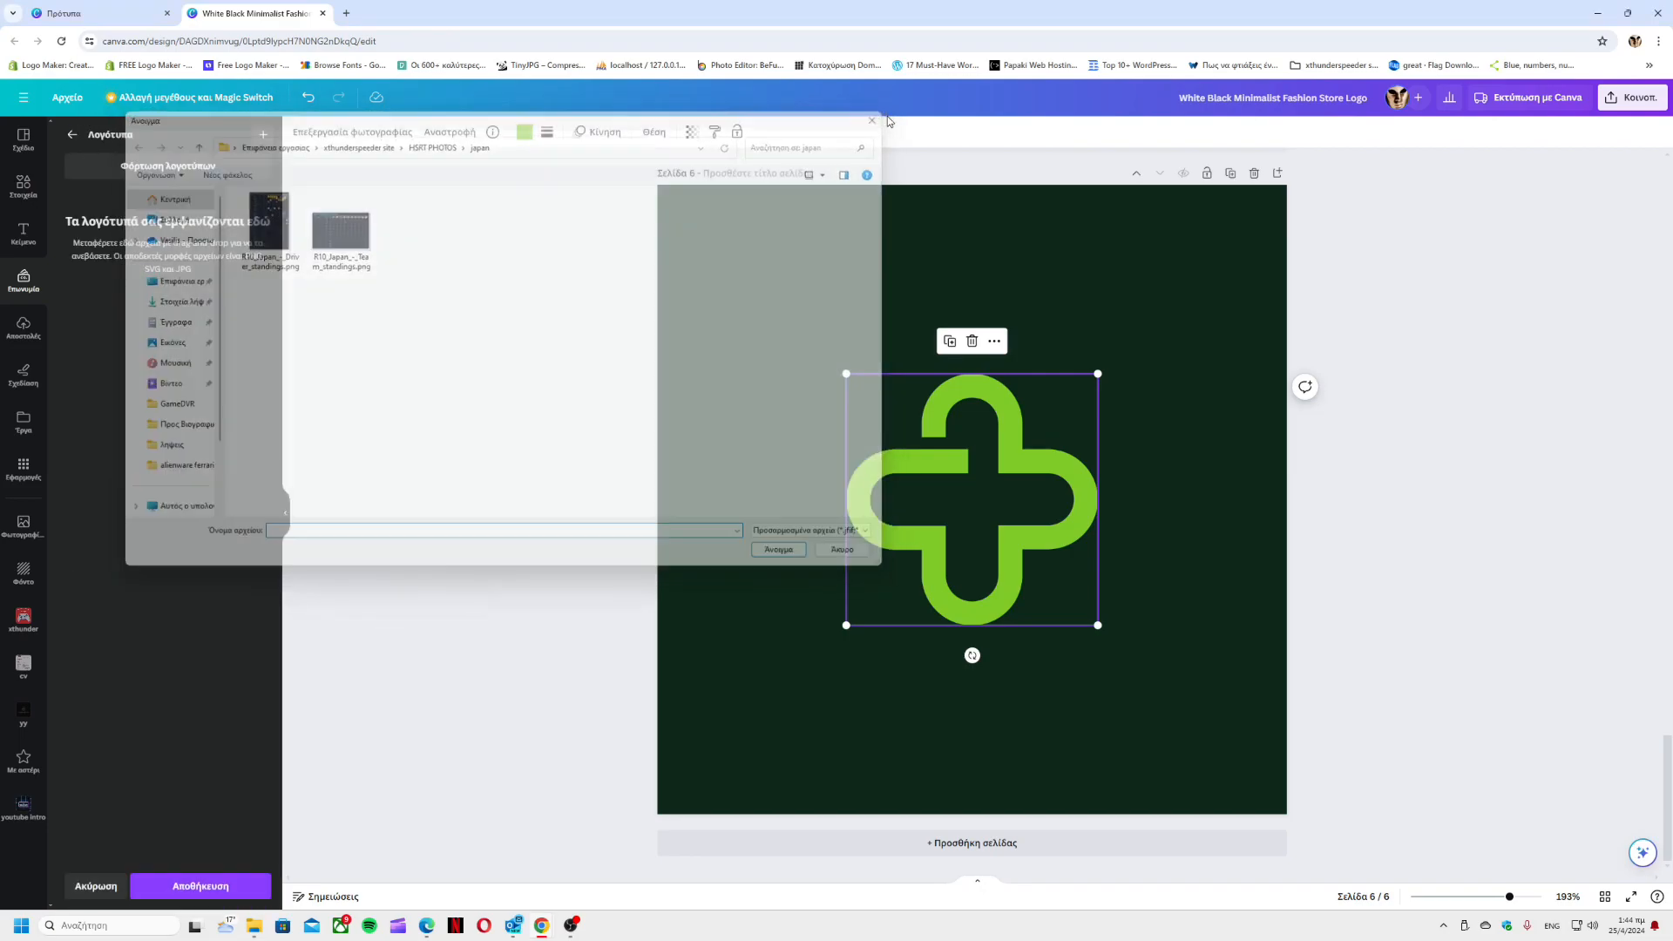
{"action": "left_click", "coordinate": [72, 134]}
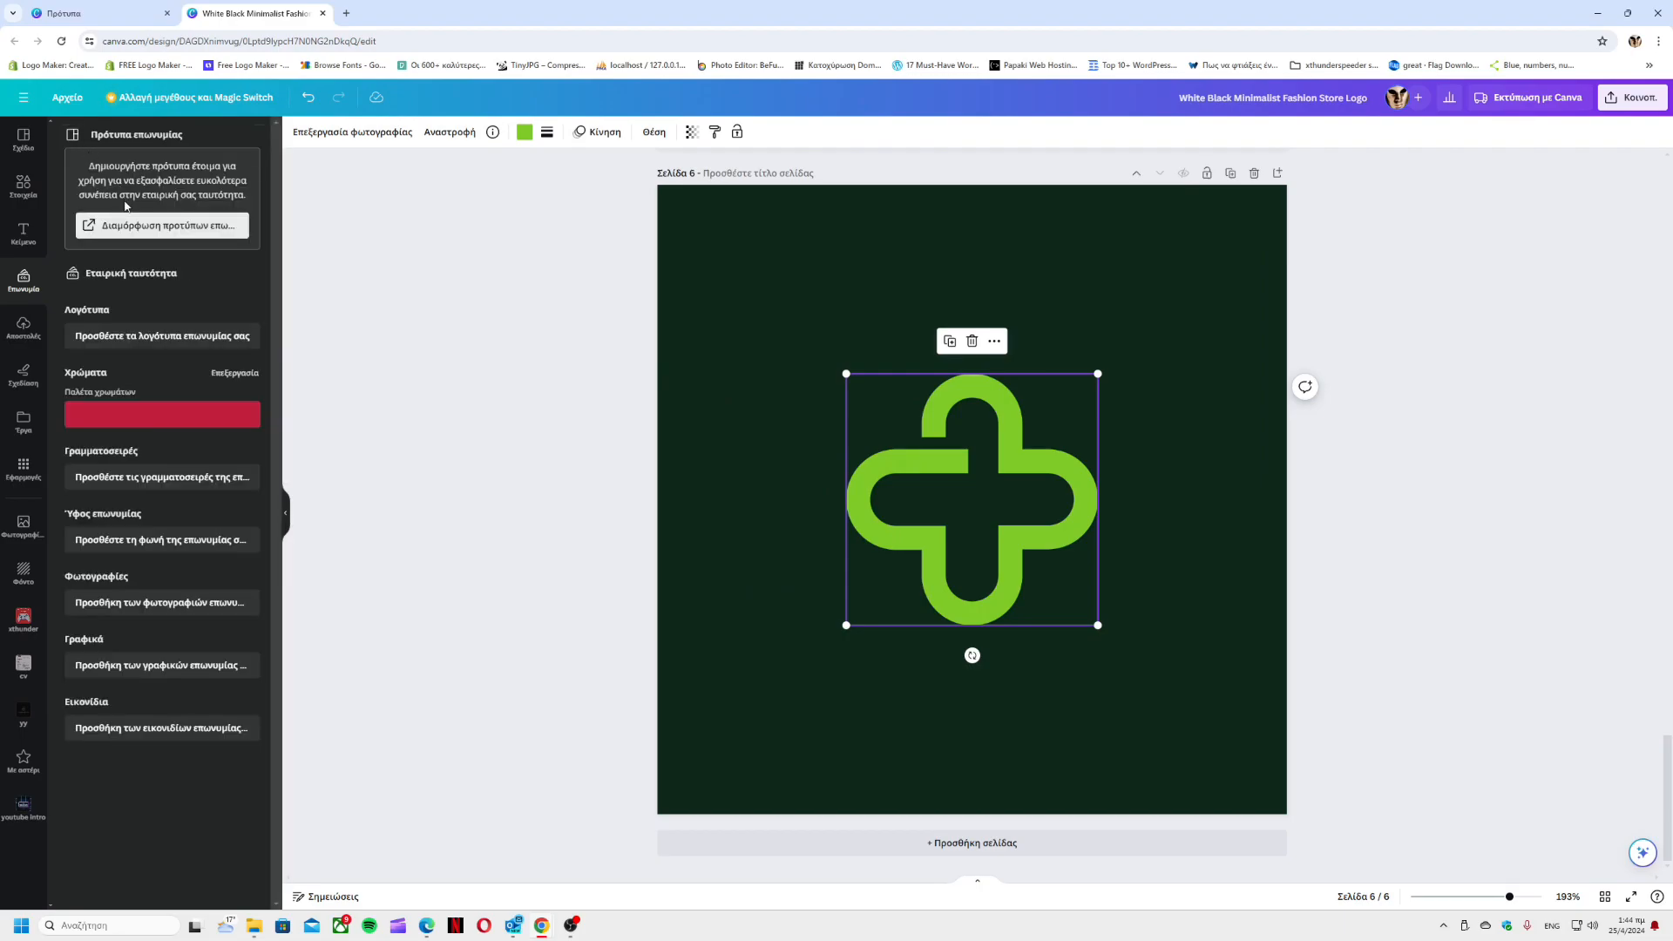
- Look over the brand voice settings in the brand kit and the animation options for the green cross
{"action": "mouse_move", "coordinate": [162, 418]}
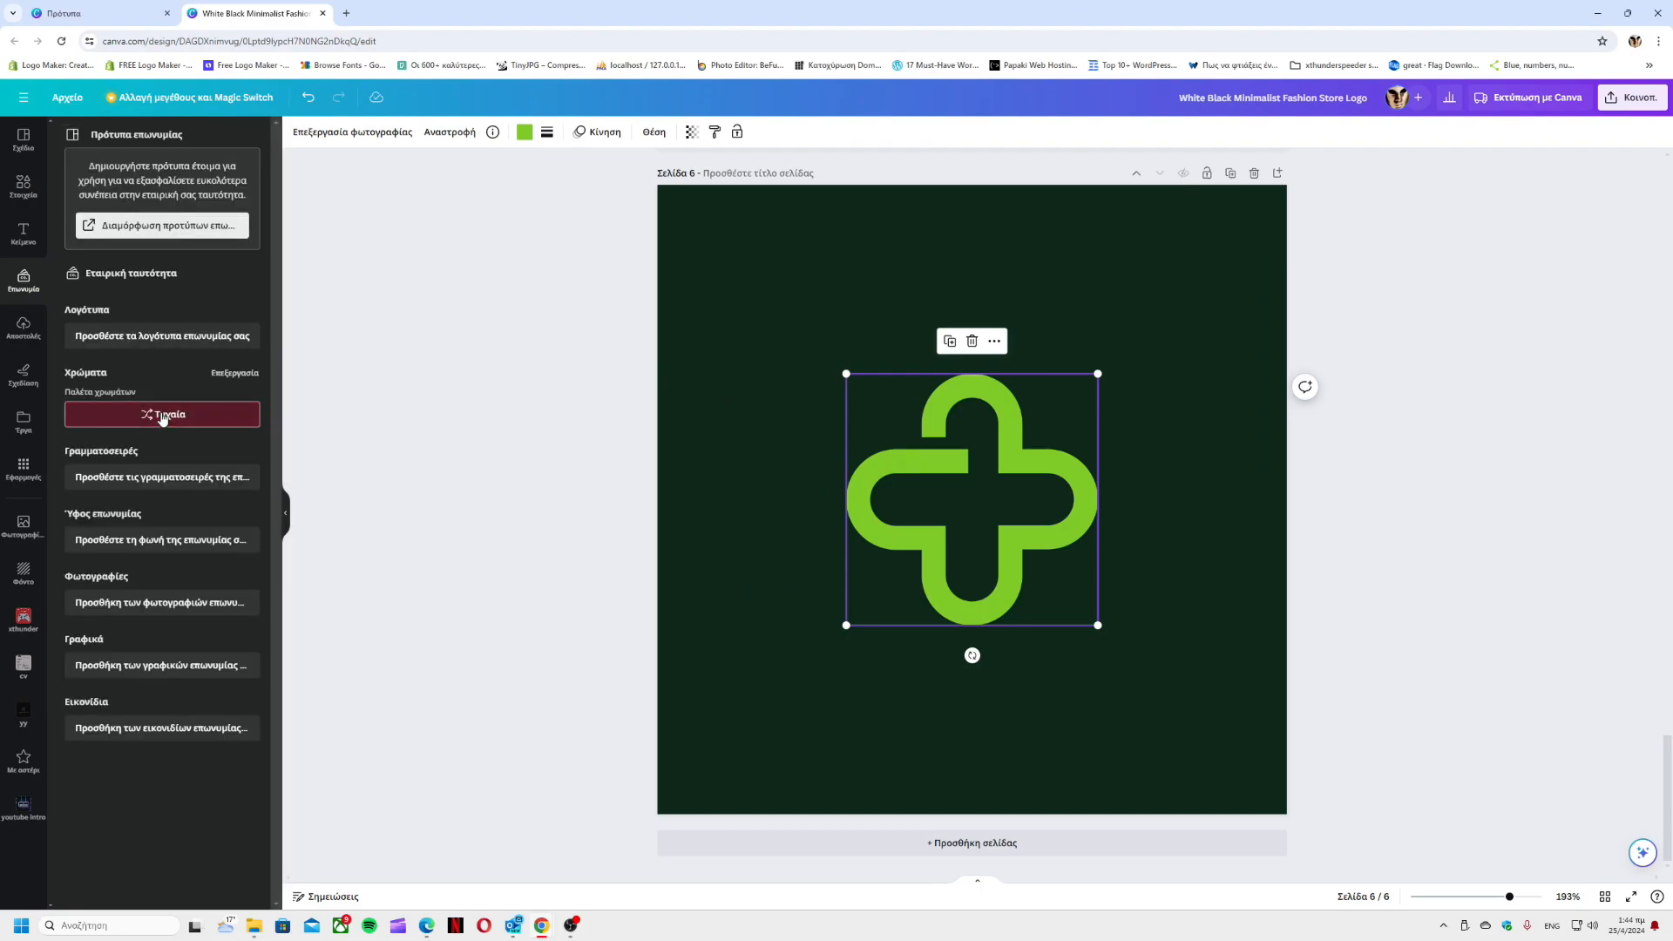
{"action": "left_click", "coordinate": [145, 546]}
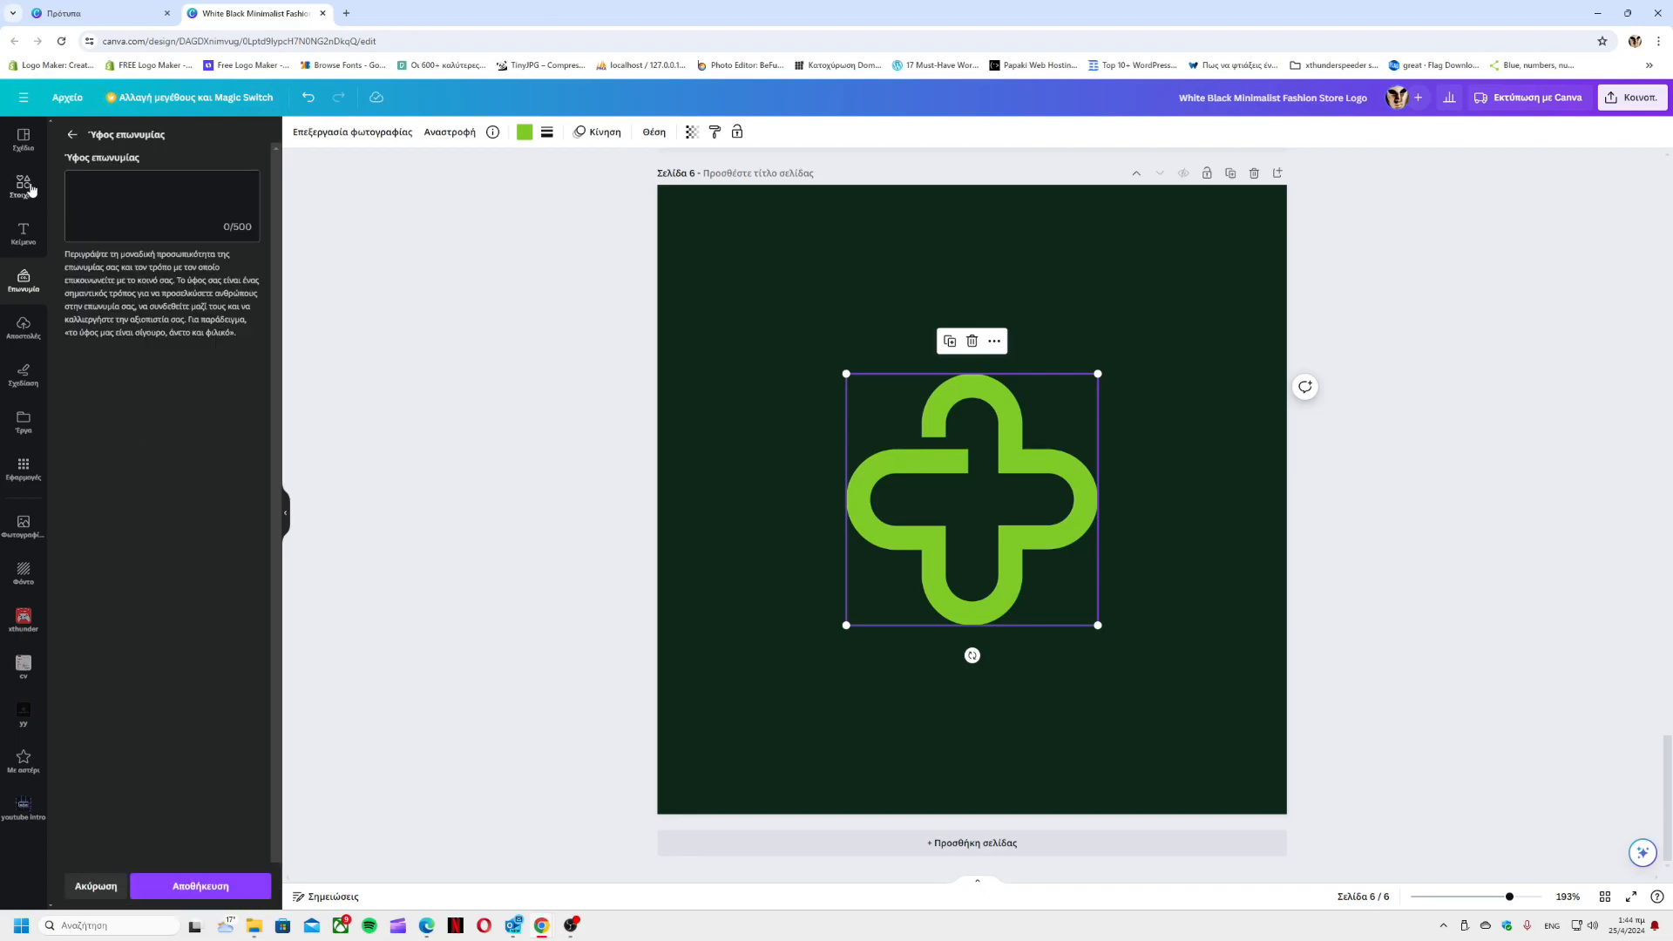
{"action": "left_click", "coordinate": [72, 134]}
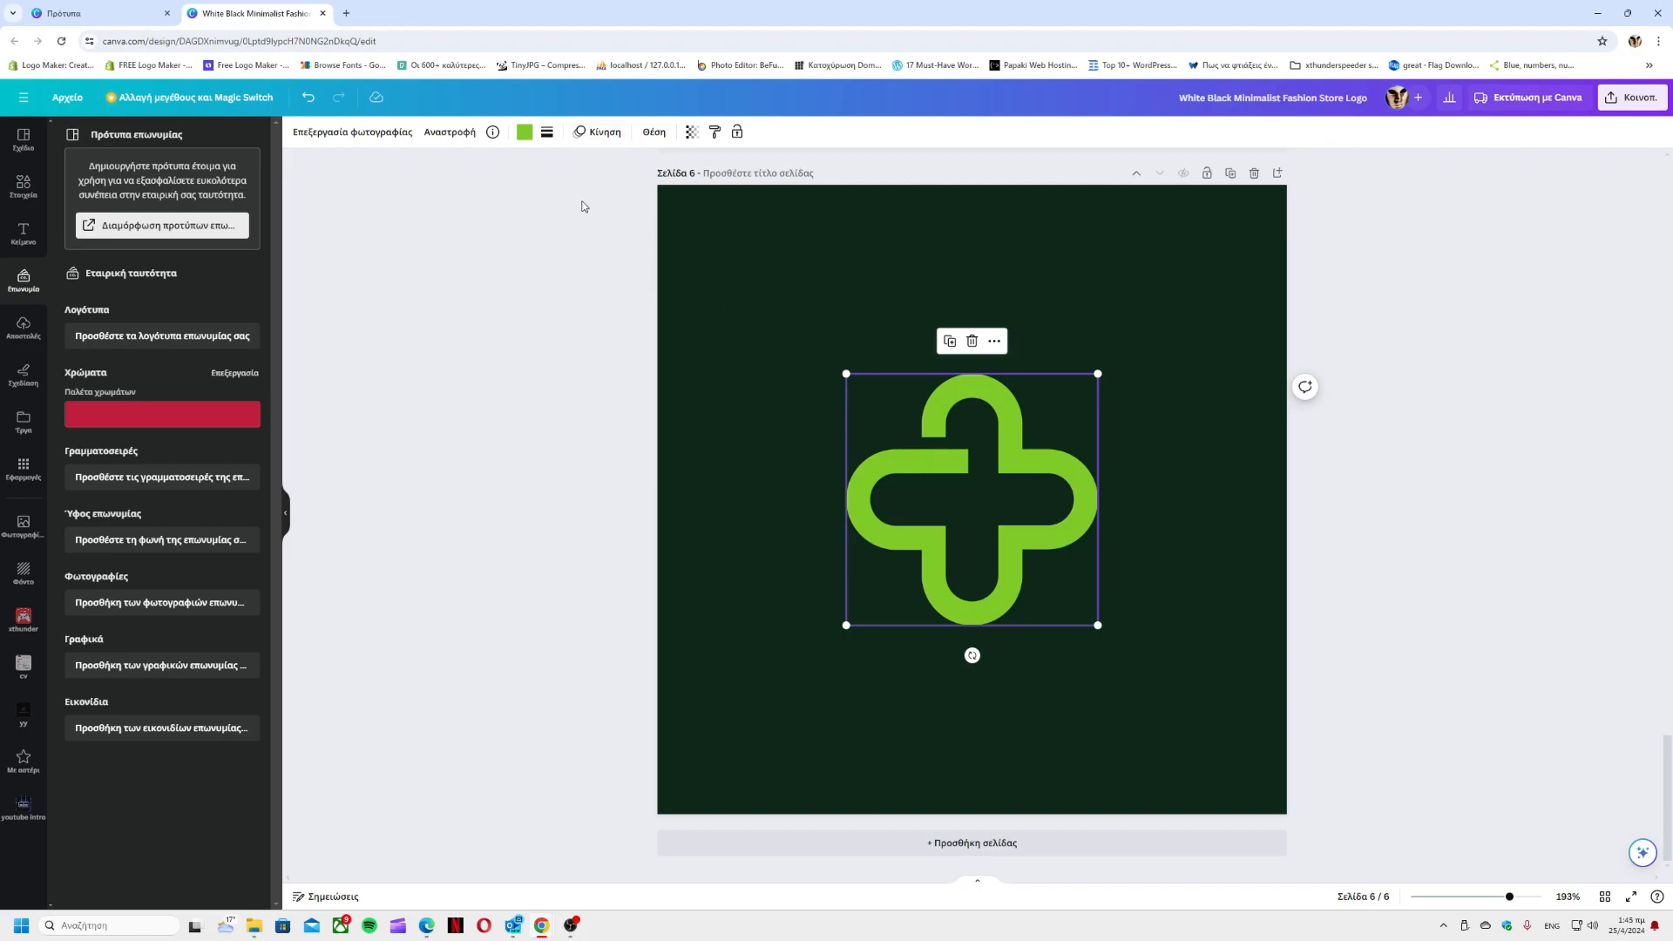
{"action": "left_click", "coordinate": [598, 132]}
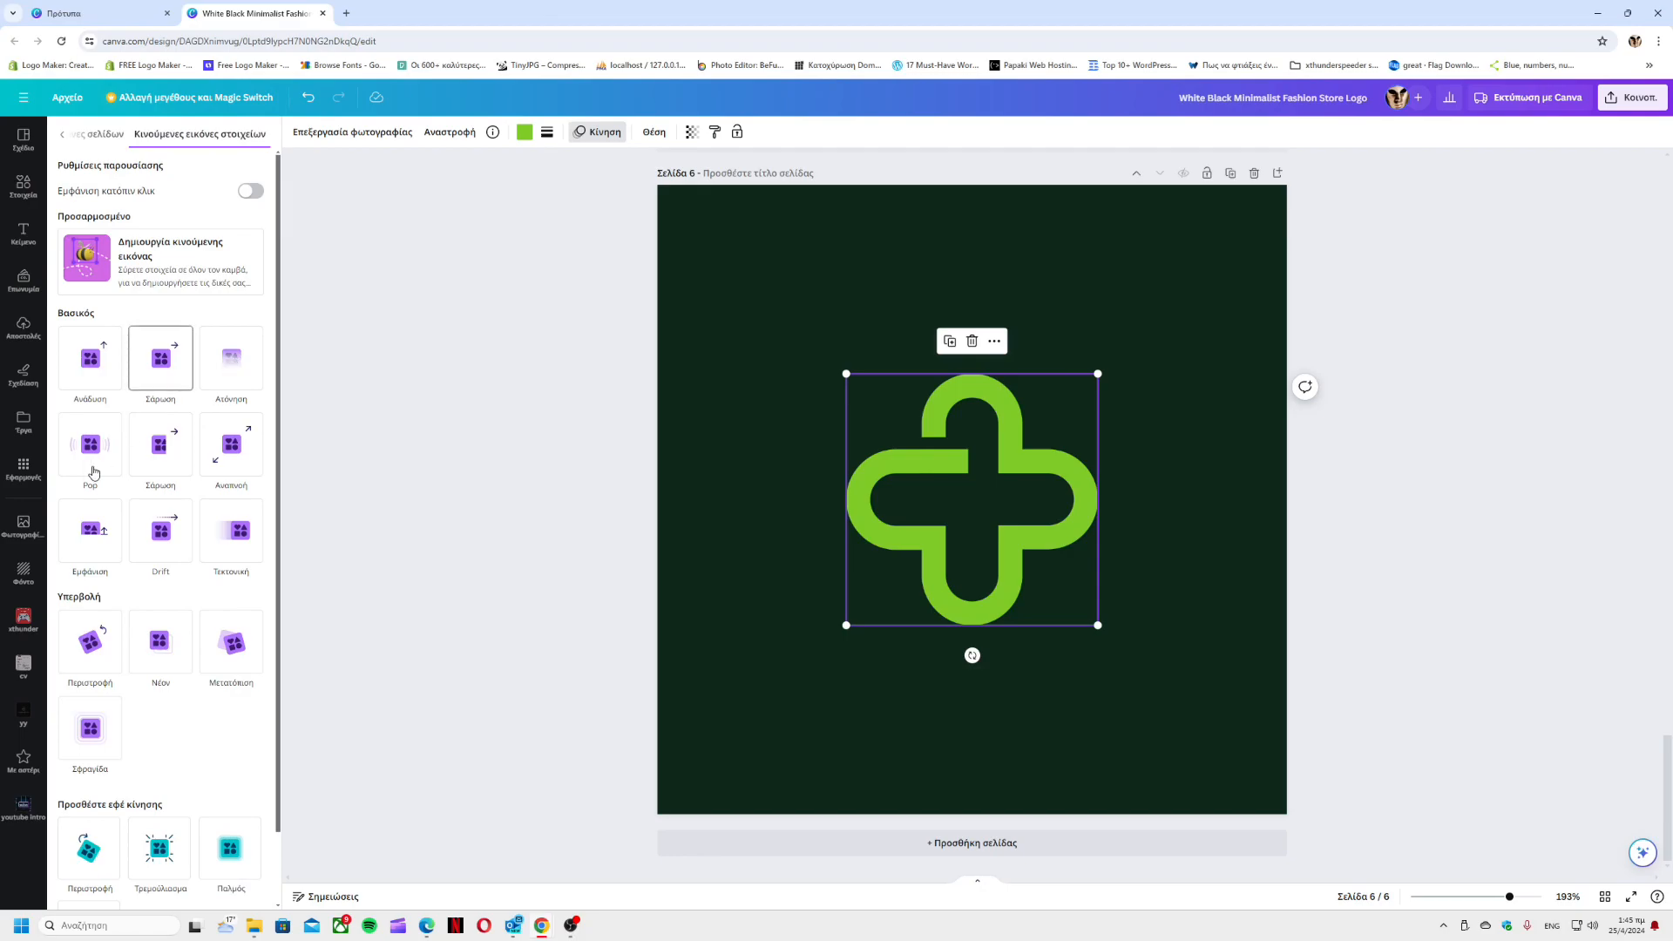
{"action": "left_click", "coordinate": [63, 137]}
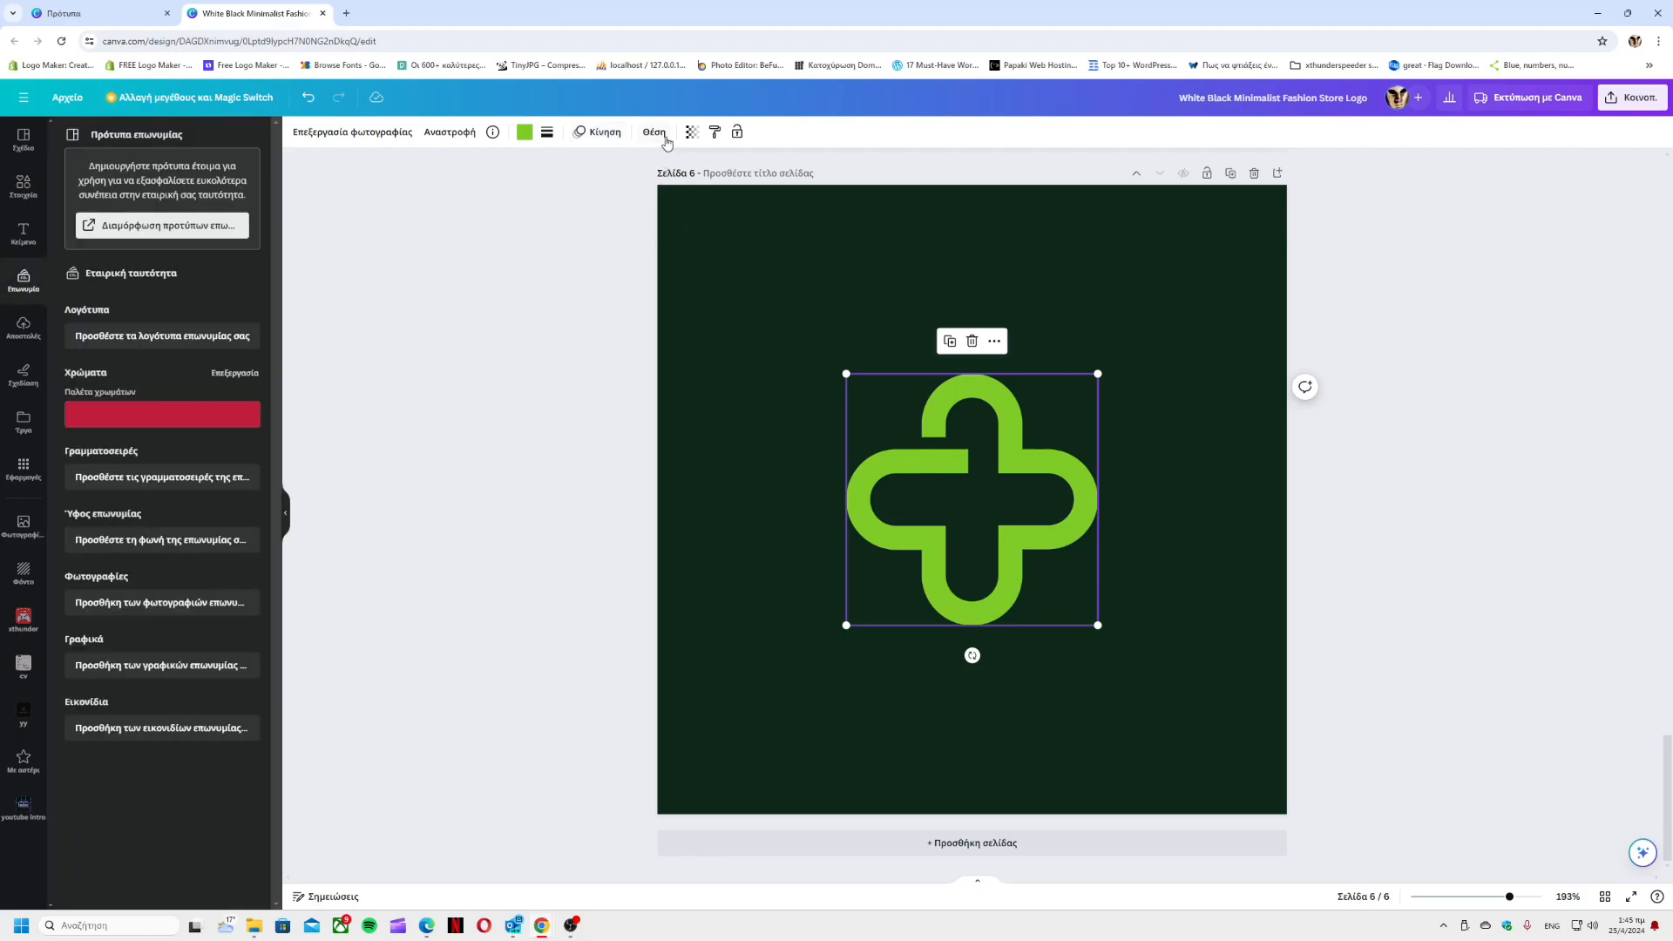
- Try the page alignments on the green cross: top, left, horizontal and vertical centre, then bottom and right
{"action": "left_click", "coordinate": [656, 133]}
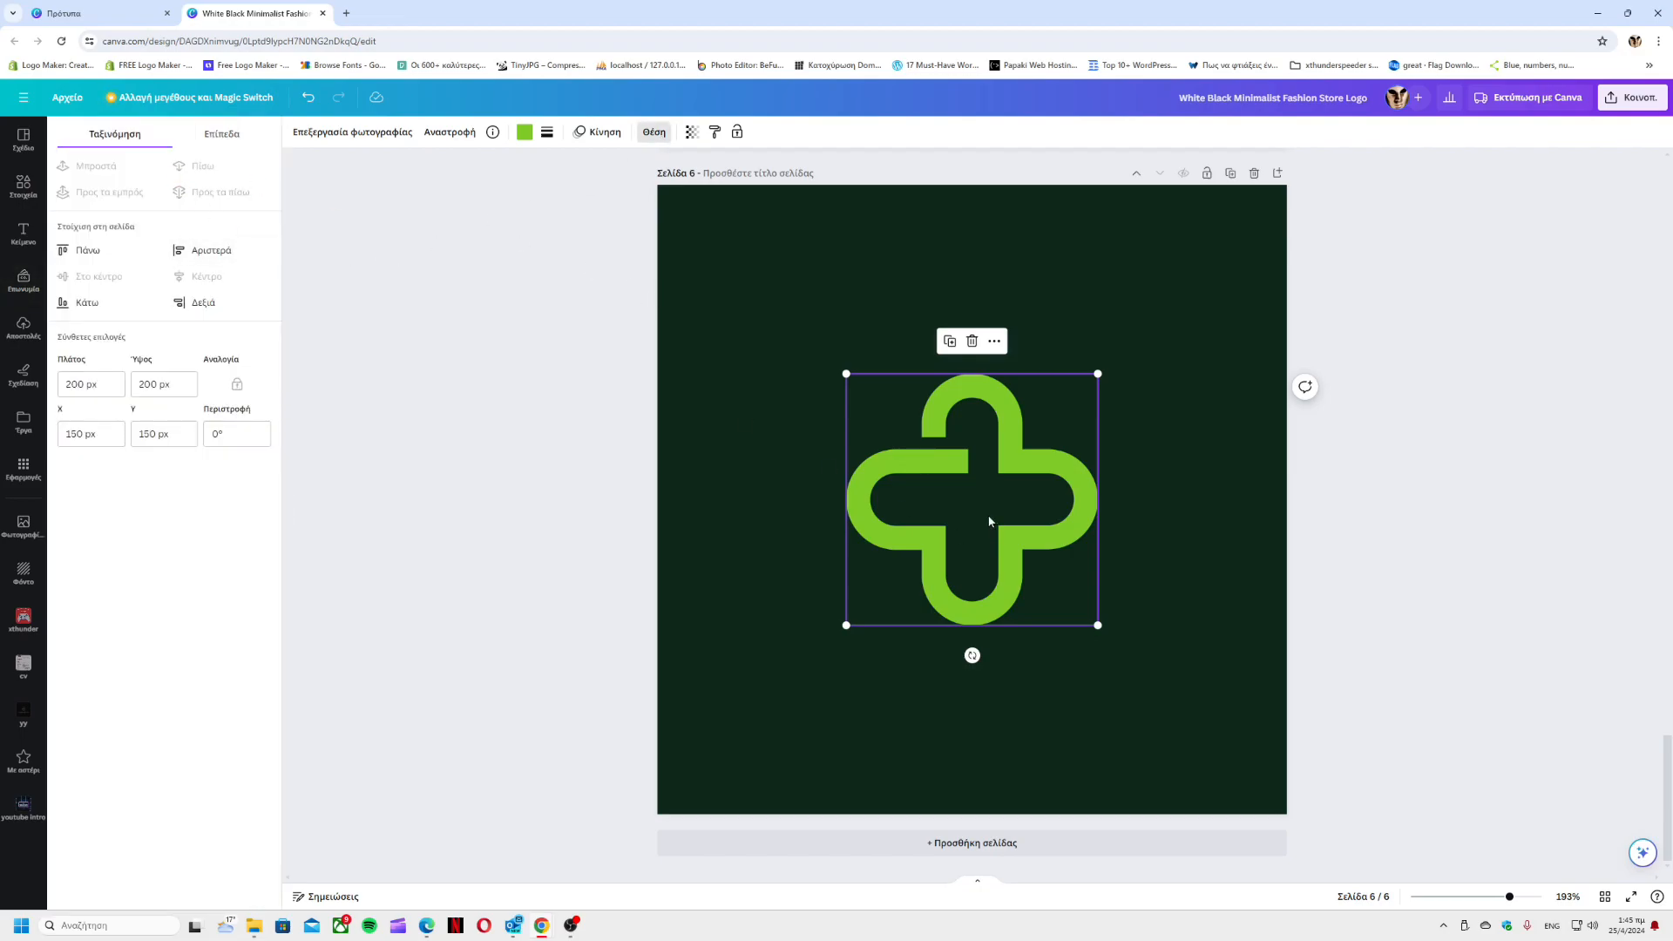
{"action": "left_click", "coordinate": [70, 251]}
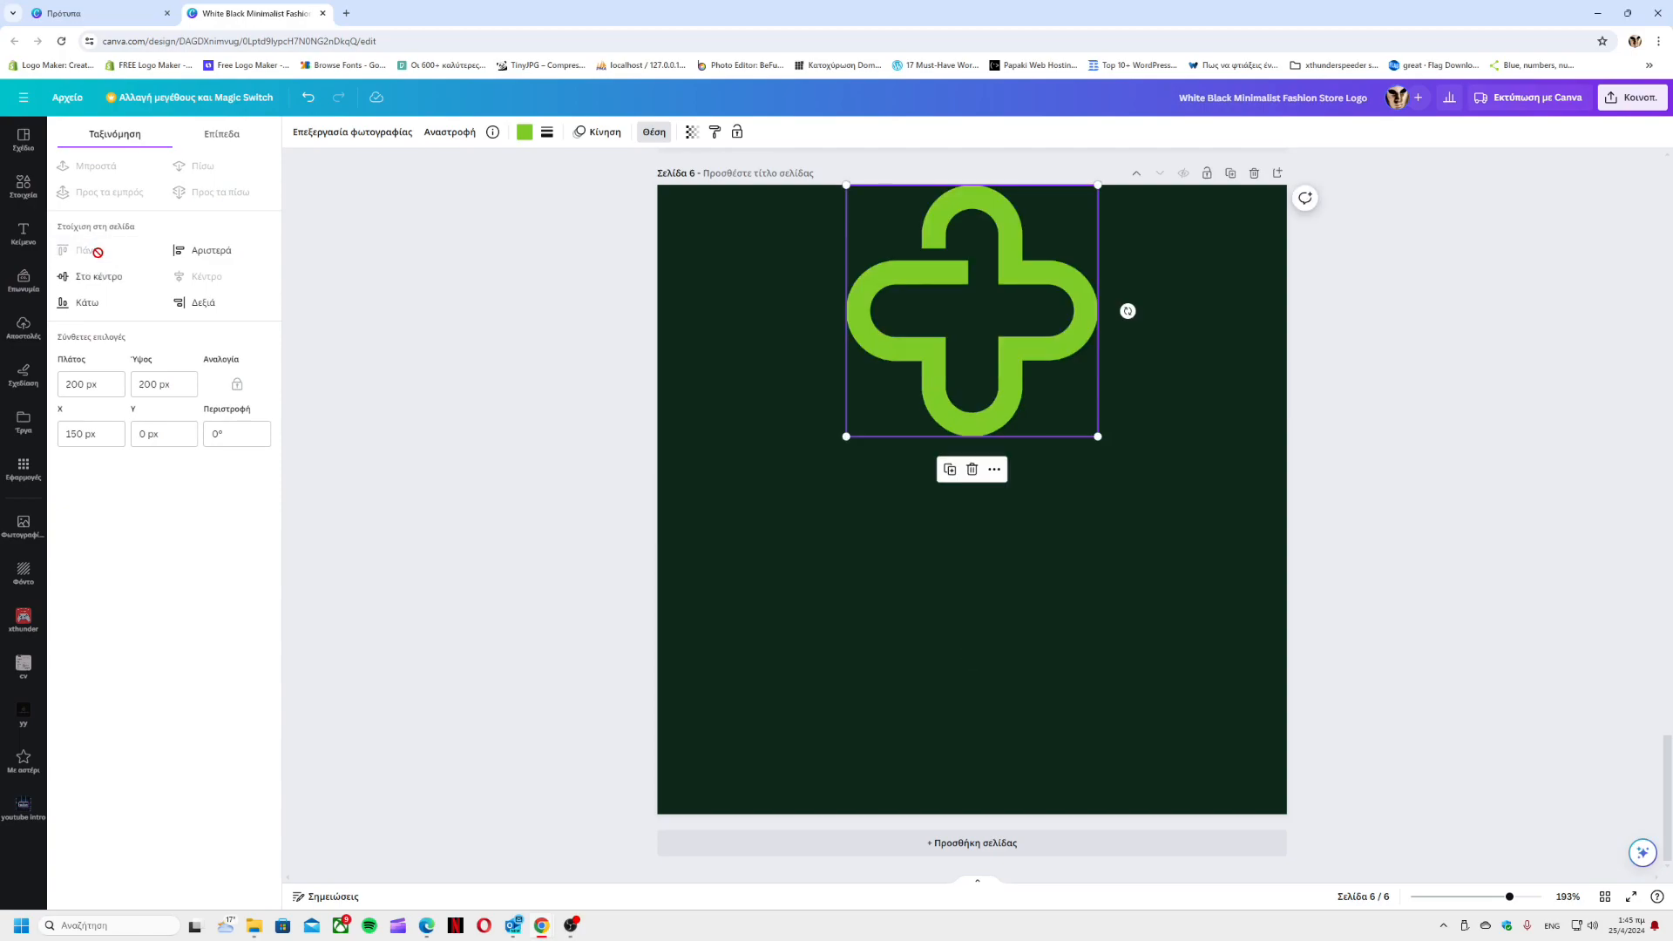
{"action": "left_click", "coordinate": [210, 253]}
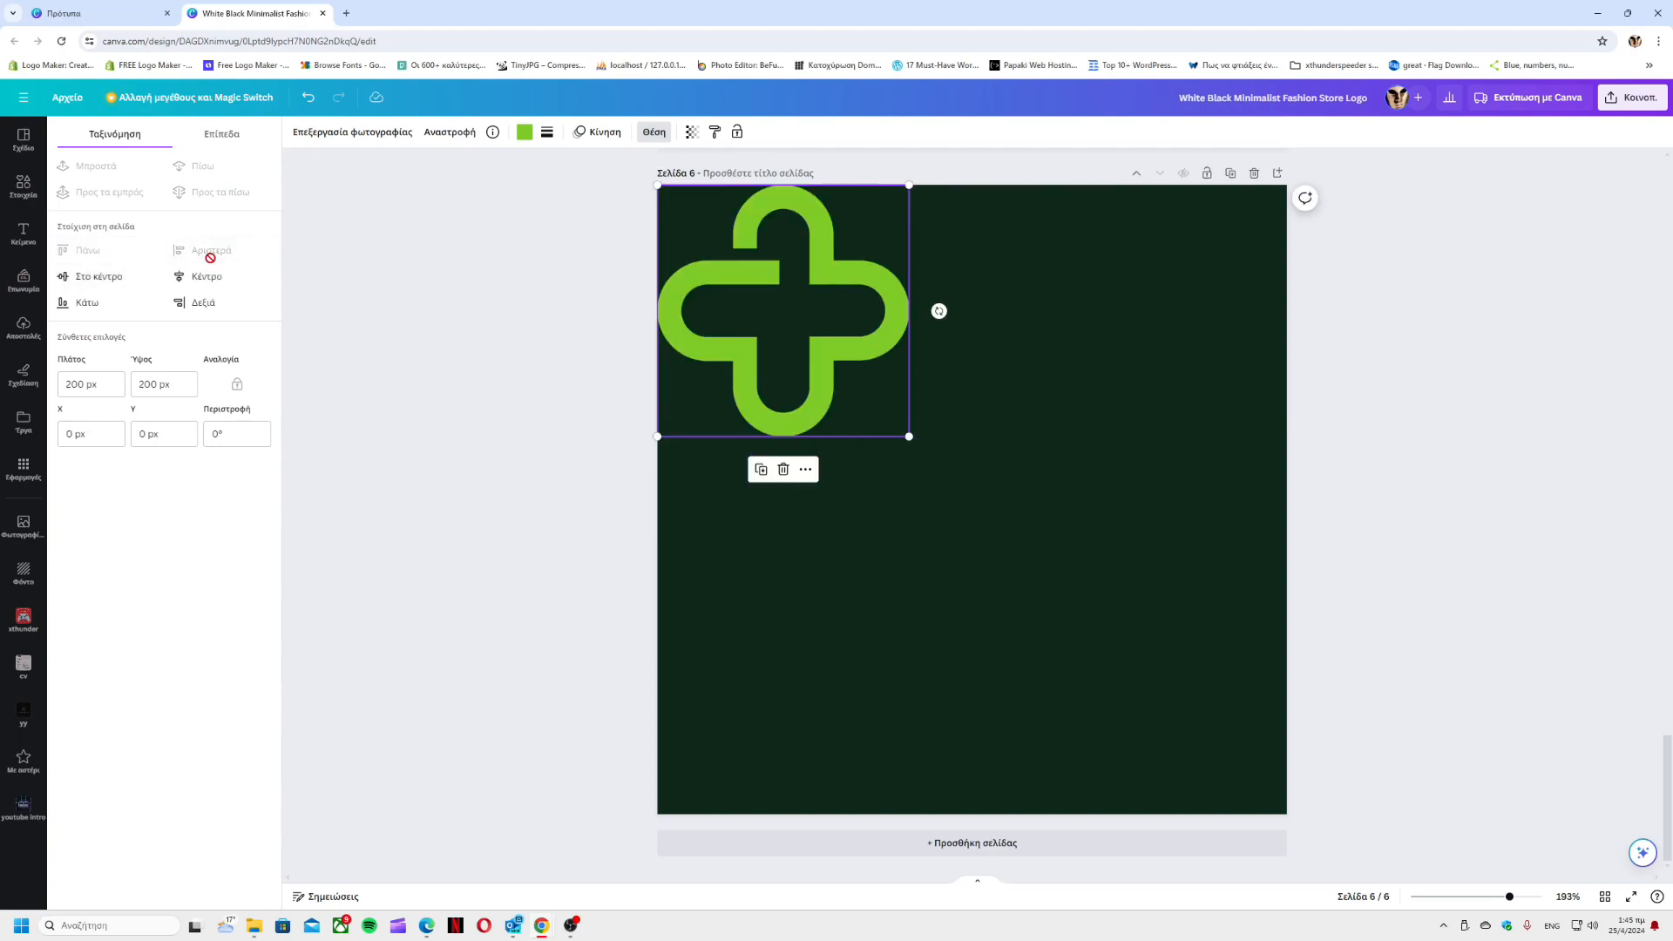
{"action": "left_click", "coordinate": [205, 277]}
{"action": "left_click", "coordinate": [105, 277]}
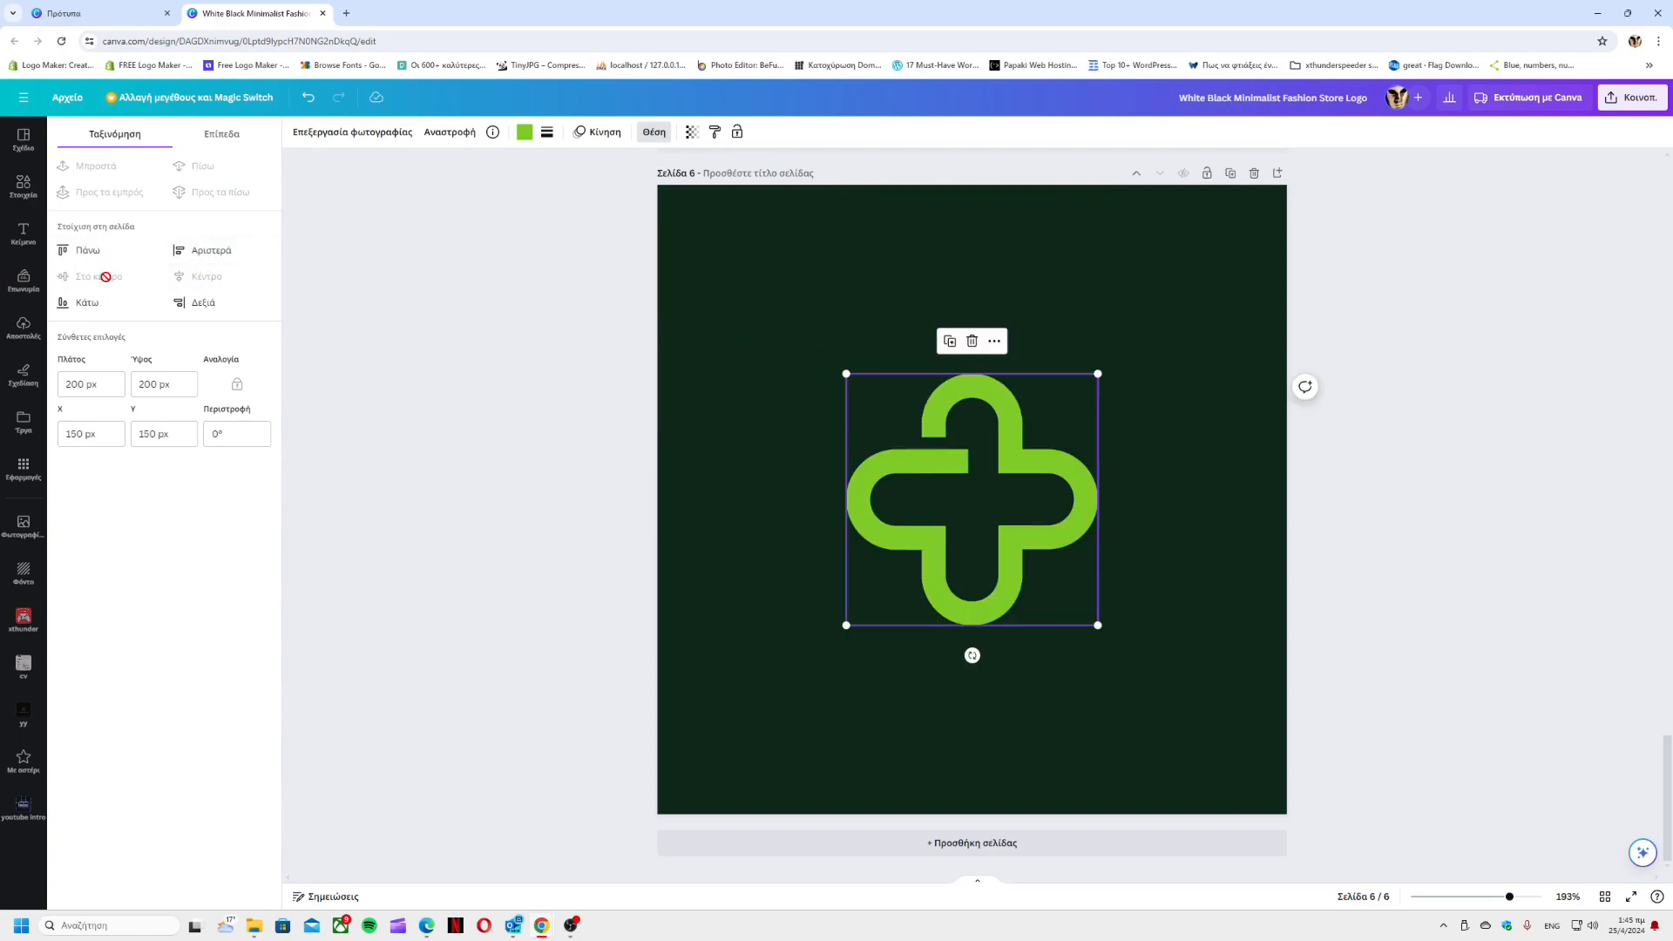
{"action": "left_click", "coordinate": [86, 303]}
{"action": "left_click", "coordinate": [200, 302]}
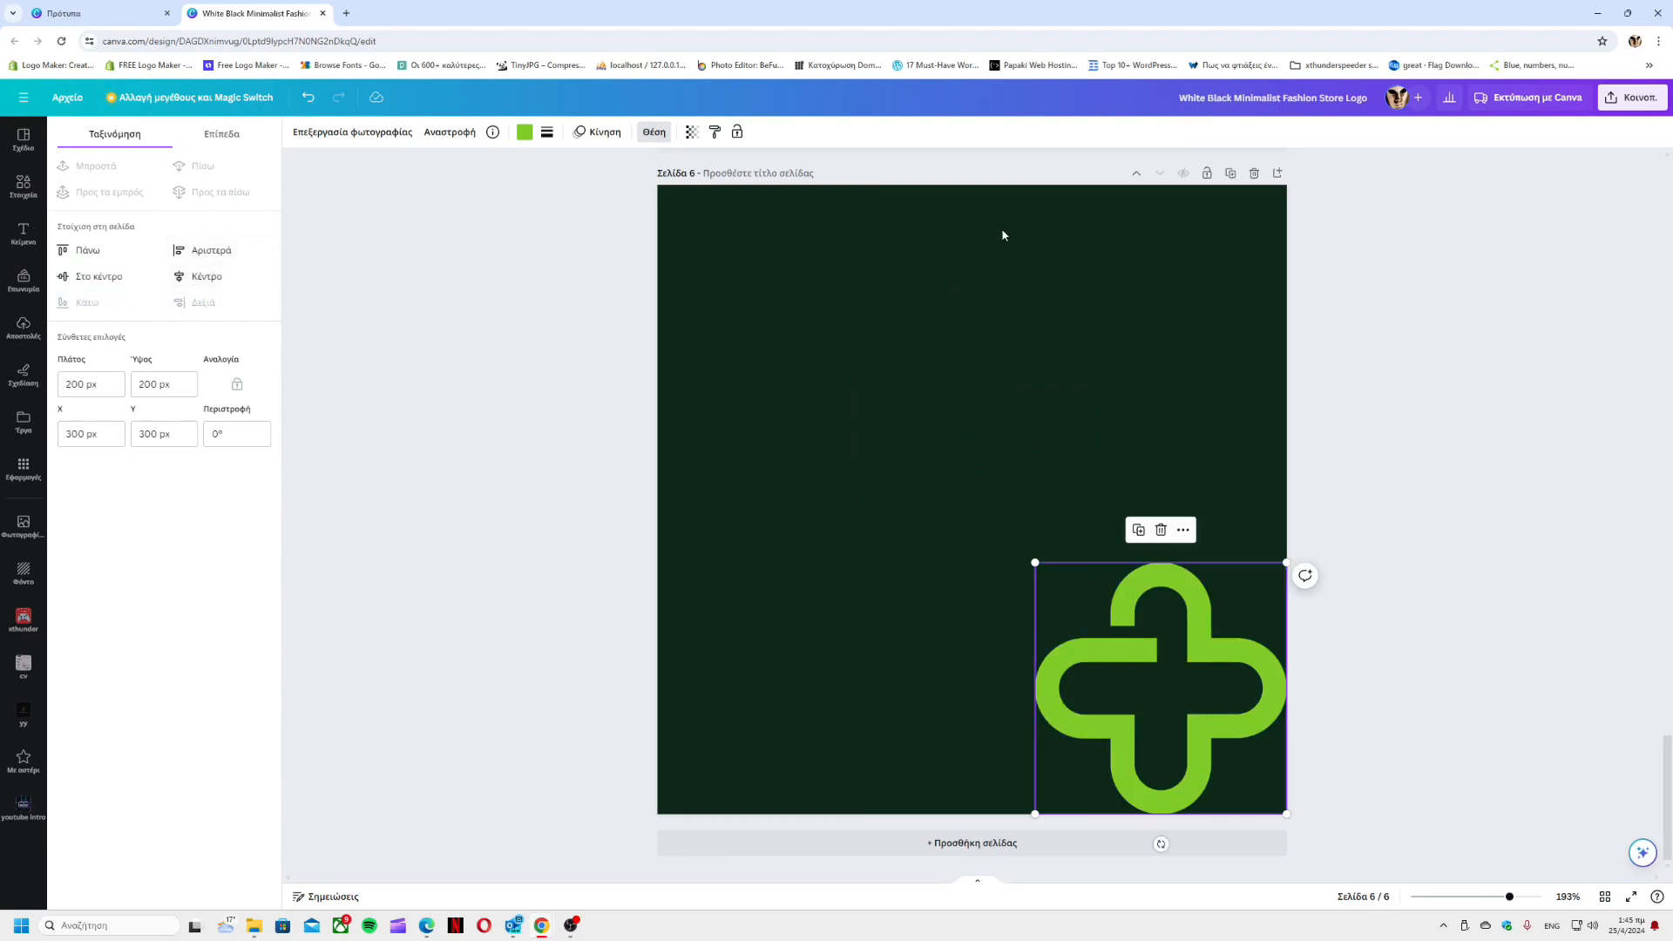
- Show the page's layers and the cross's context options, and move the cross to just above the centre of page 6
{"action": "left_click", "coordinate": [222, 134]}
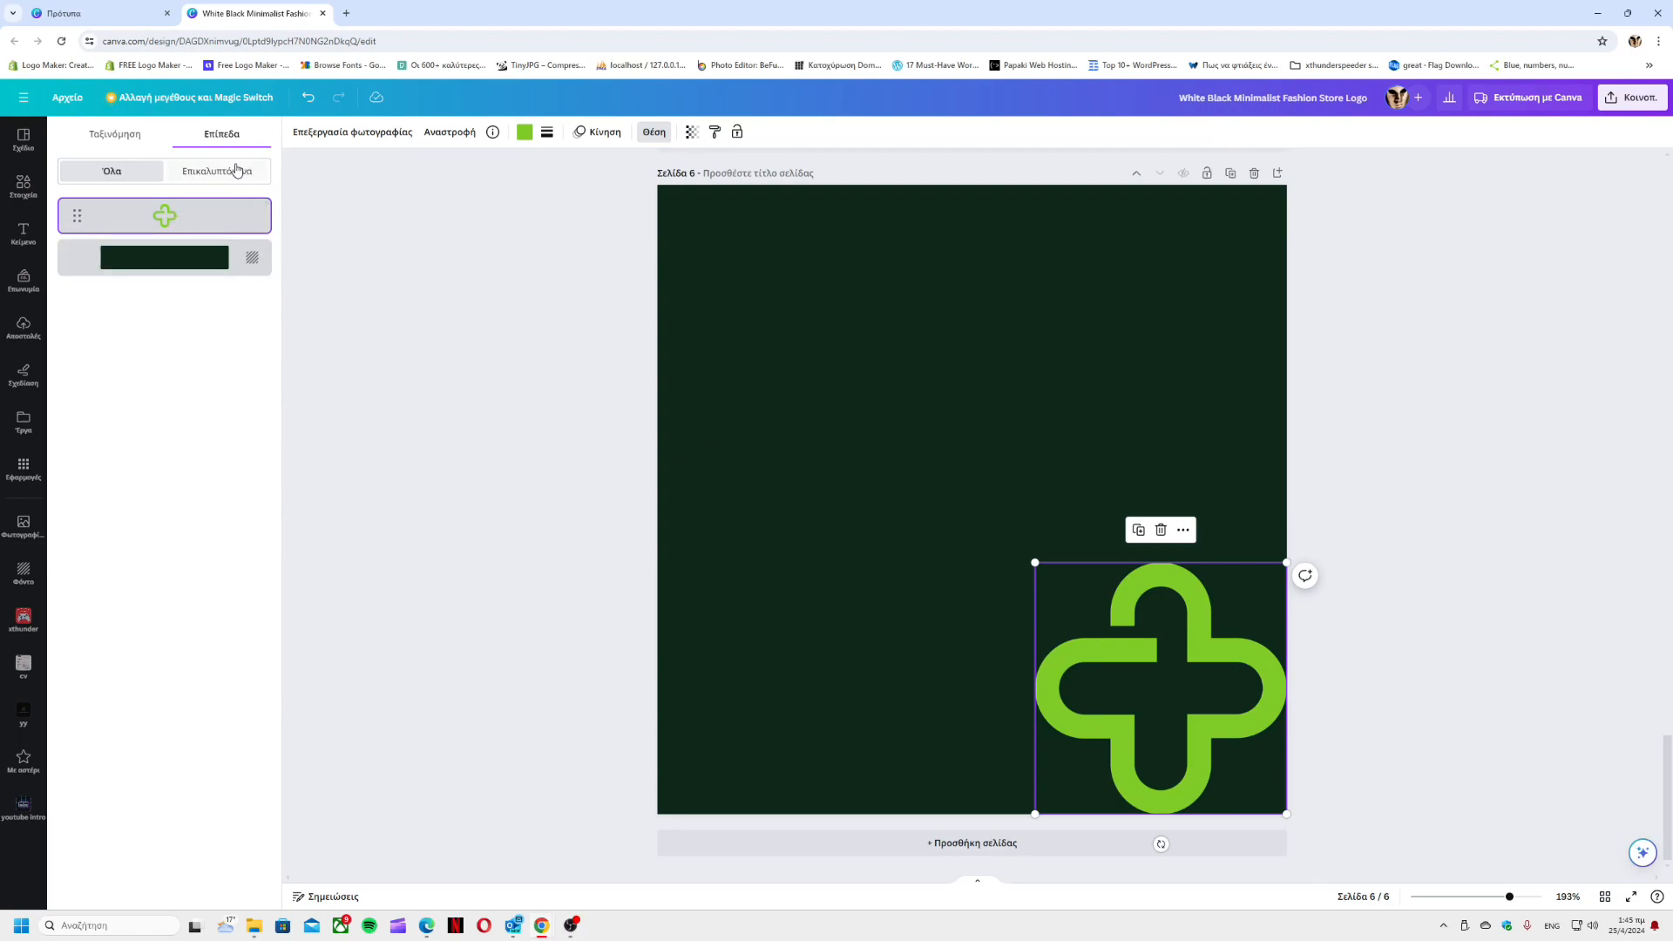
{"action": "right_click", "coordinate": [1112, 629]}
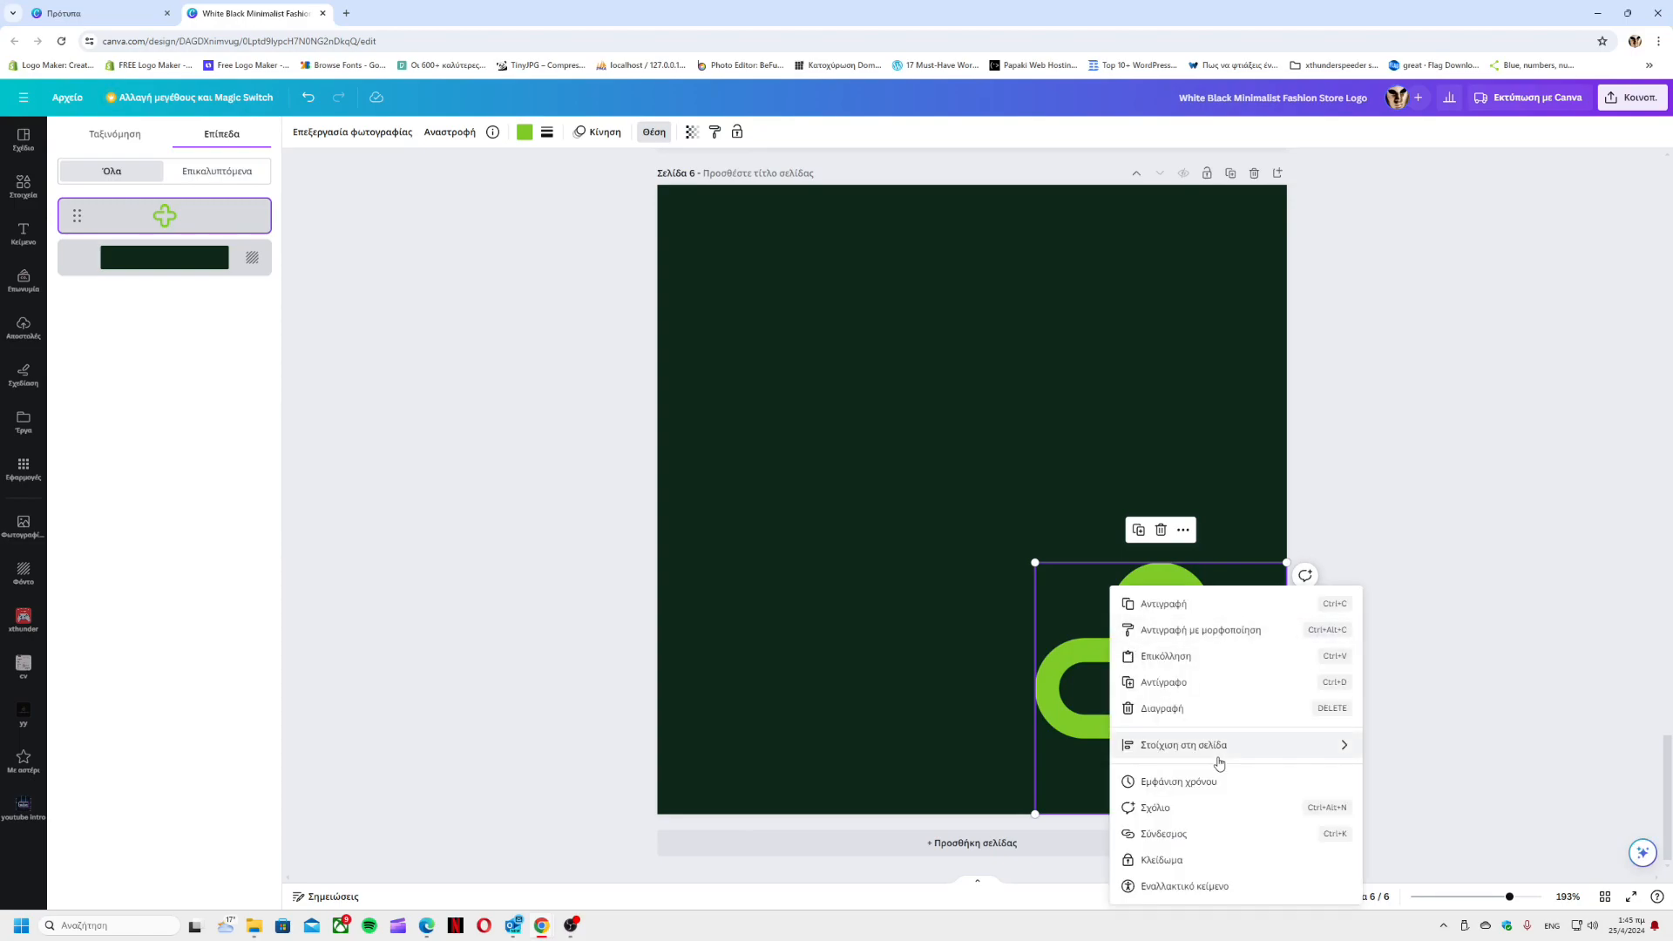
{"action": "mouse_move", "coordinate": [1219, 763]}
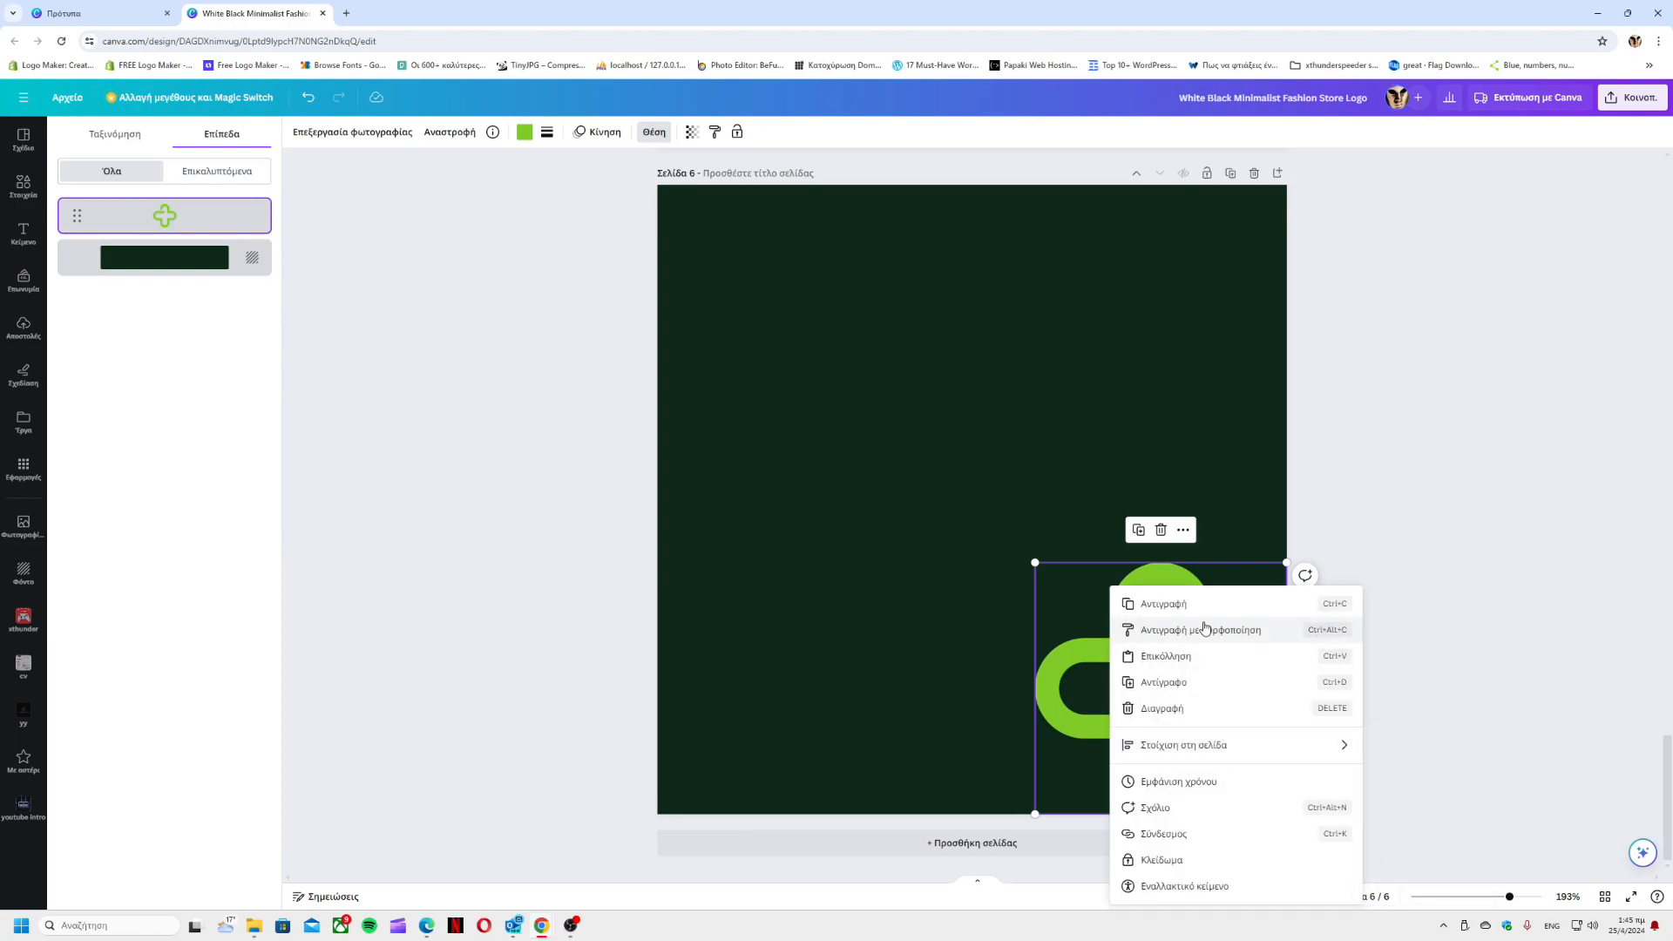
{"action": "left_click", "coordinate": [1150, 435]}
{"action": "left_click_drag", "start_coordinate": [1159, 676], "coordinate": [975, 480]}
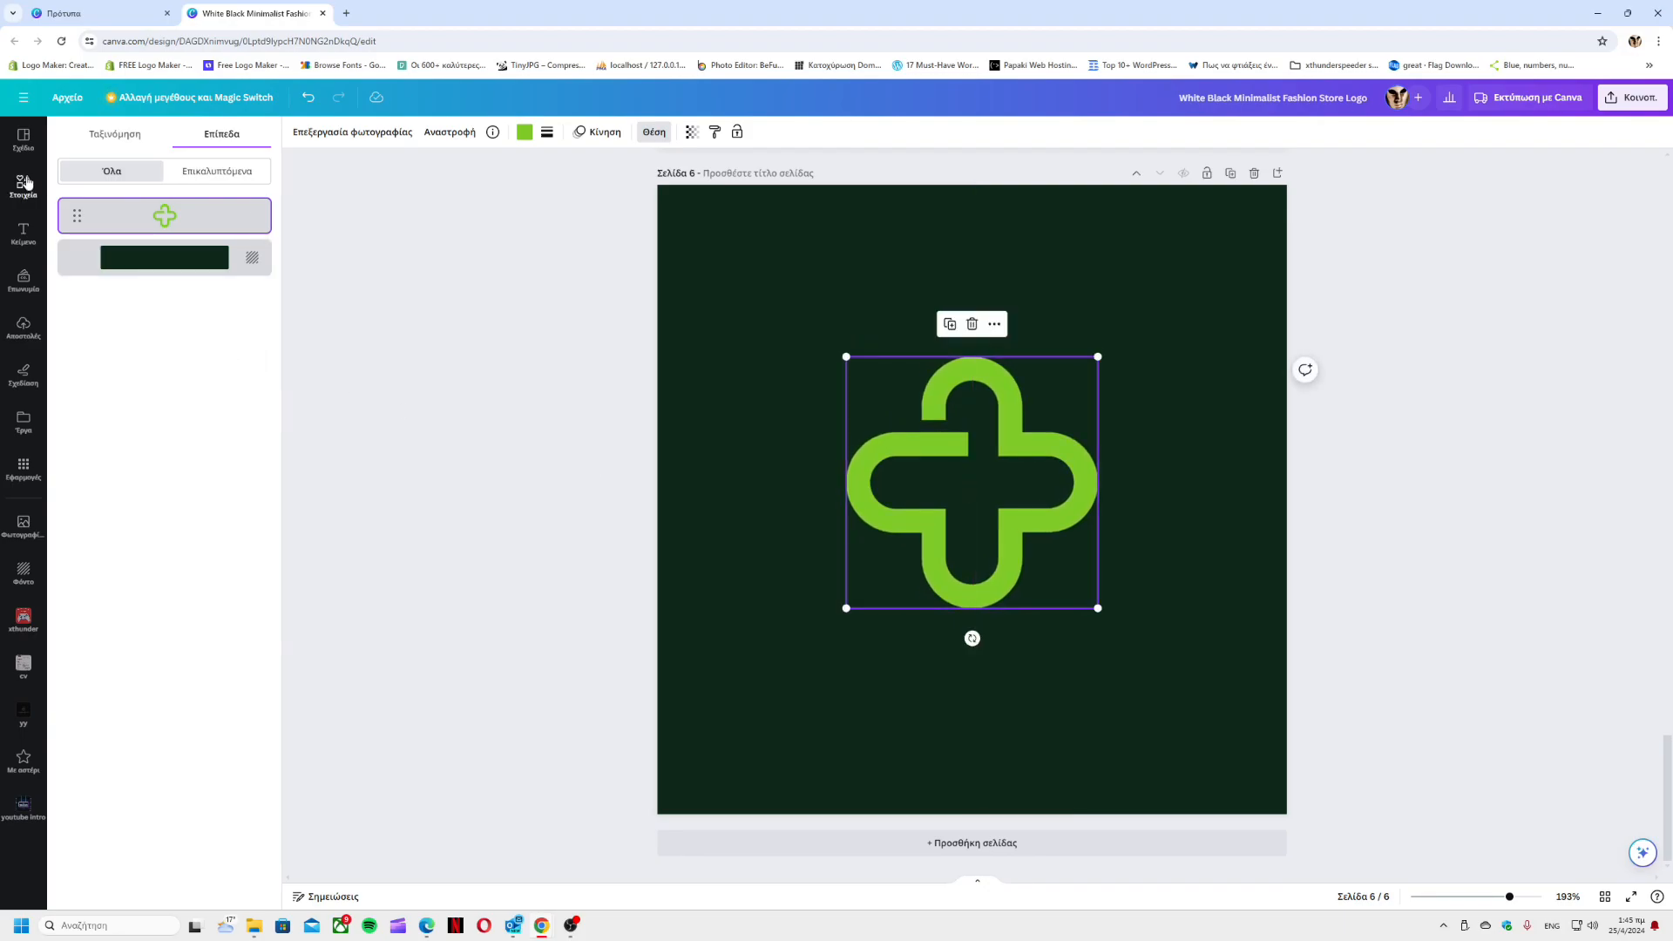
- Add a body text reading "Pharmacynet" directly below the green cross on page 6
{"action": "left_click", "coordinate": [23, 184]}
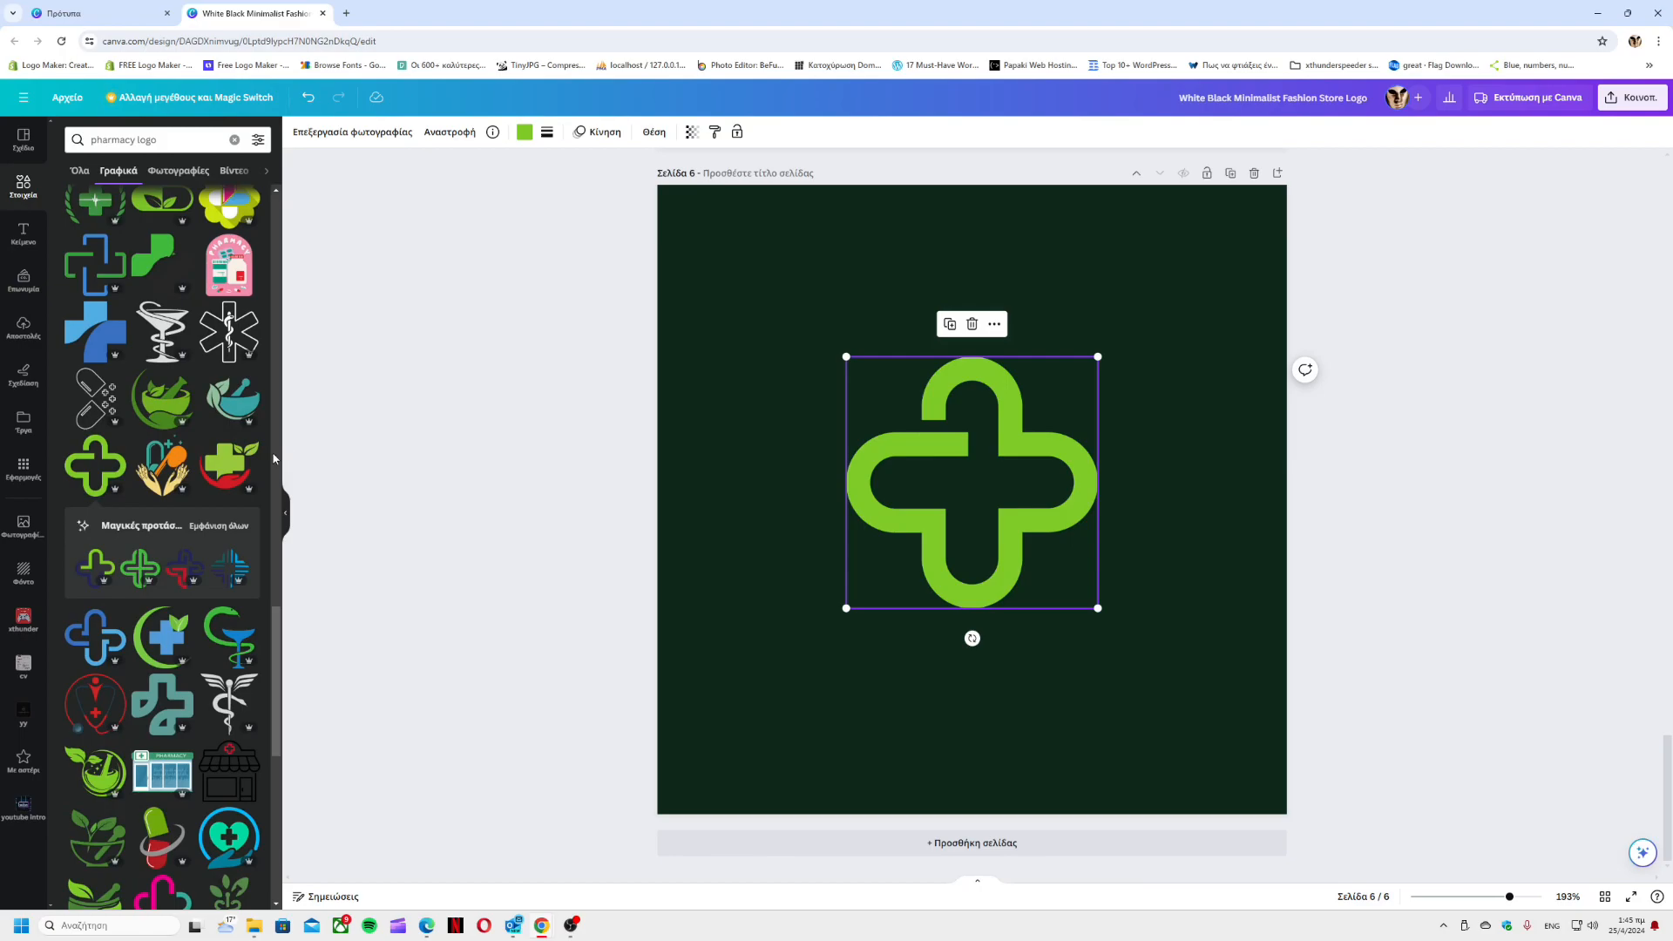
{"action": "left_click", "coordinate": [23, 232]}
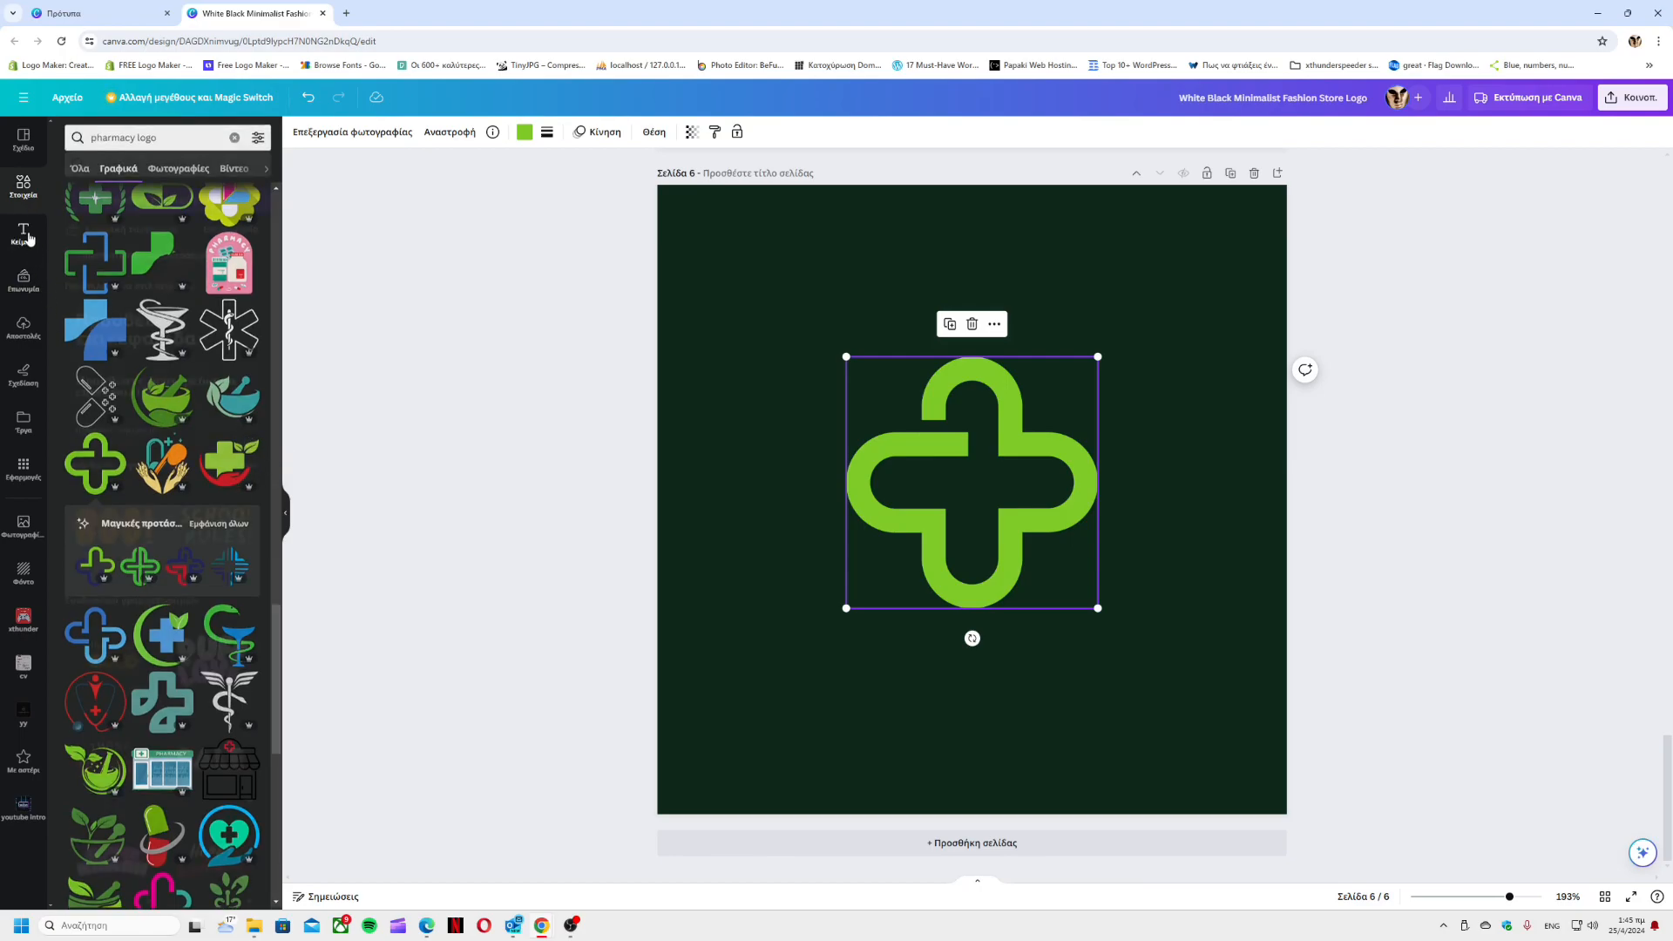
{"action": "left_click", "coordinate": [137, 409]}
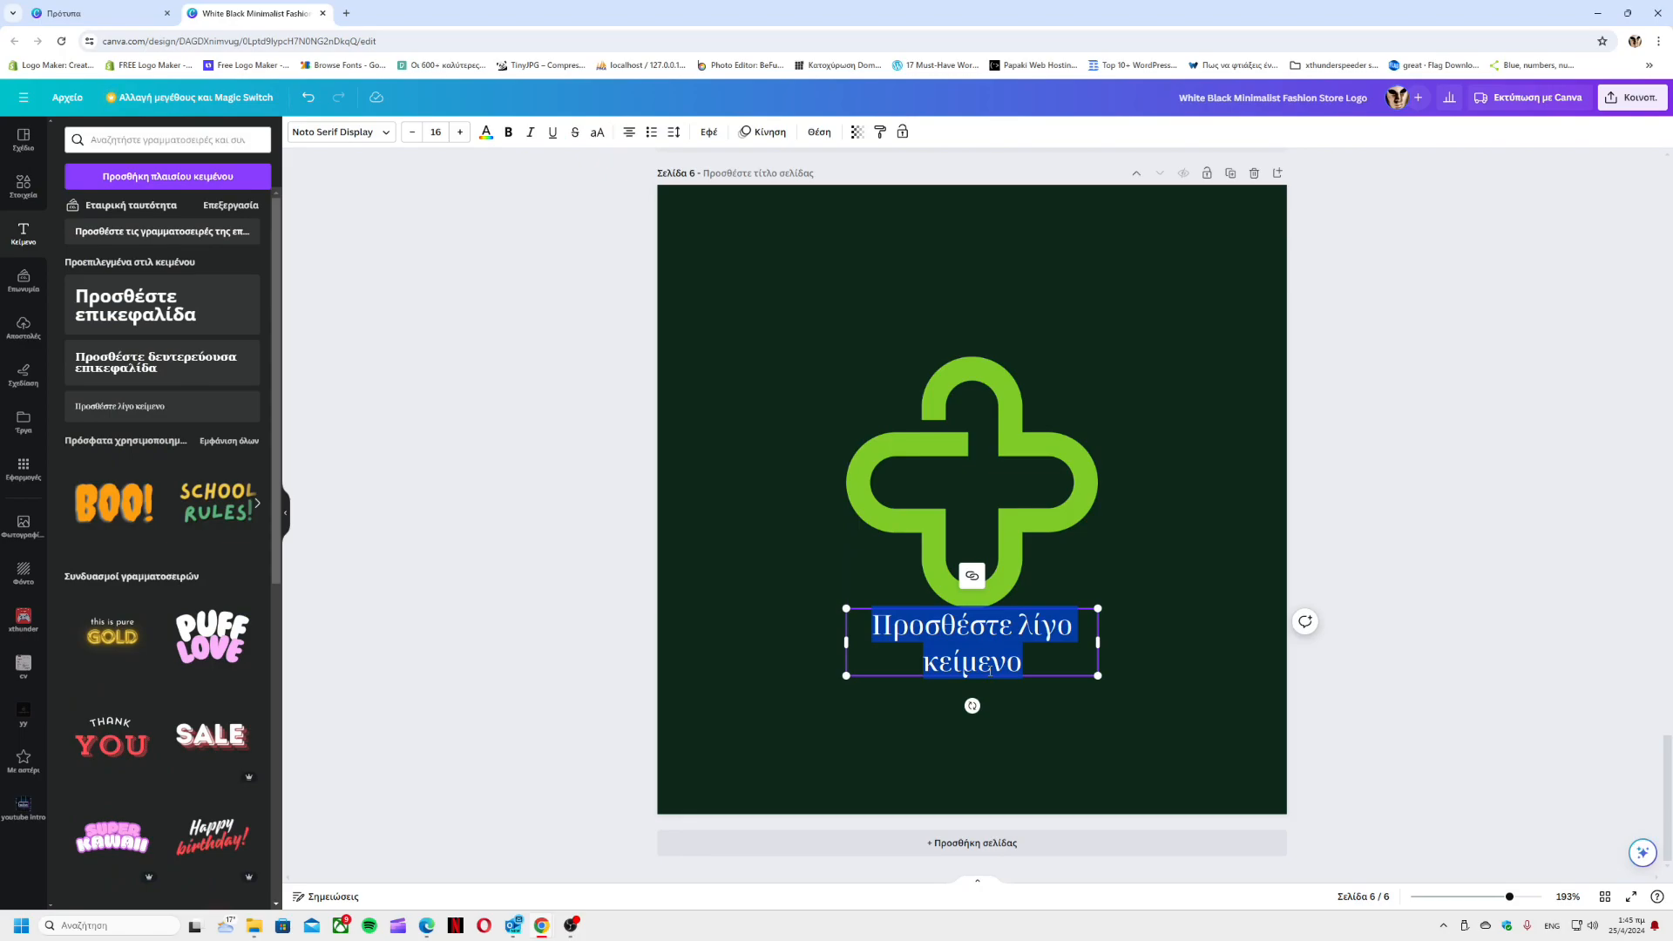
{"action": "key", "text": "BackSpace"}
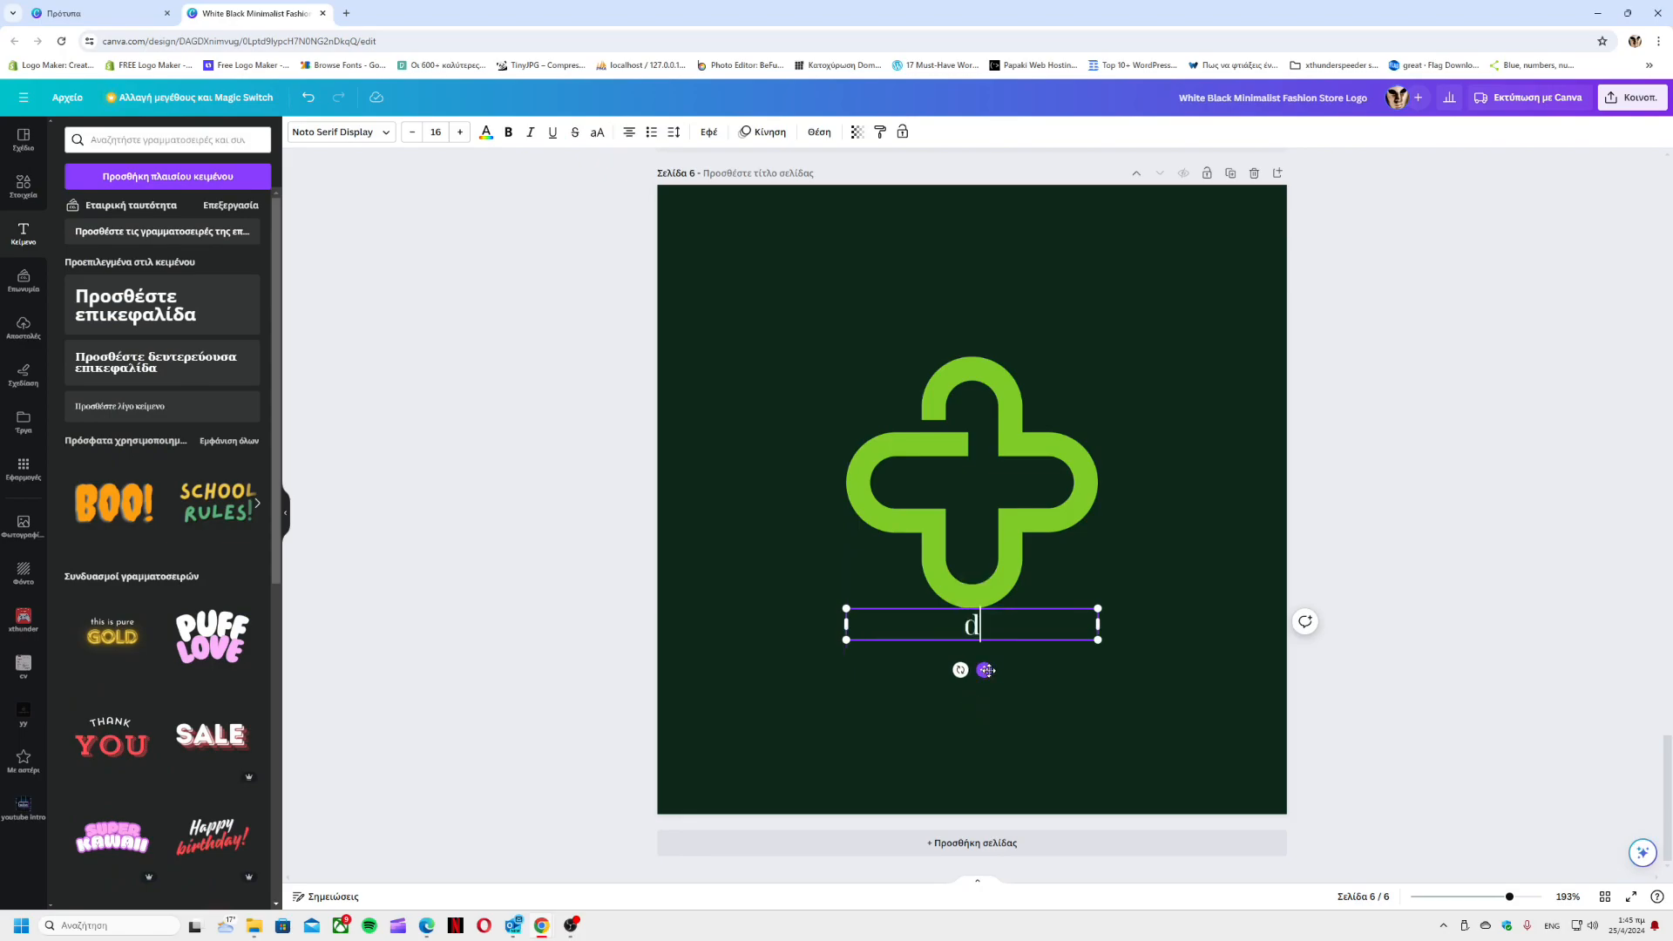
{"action": "type", "text": "PharmacyNet"}
{"action": "key", "text": "BackSpace"}
{"action": "key", "text": "BackSpace"}
{"action": "key", "text": "BackSpace"}
{"action": "type", "text": "N"}
{"action": "key", "text": "BackSpace"}
{"action": "type", "text": "net"}
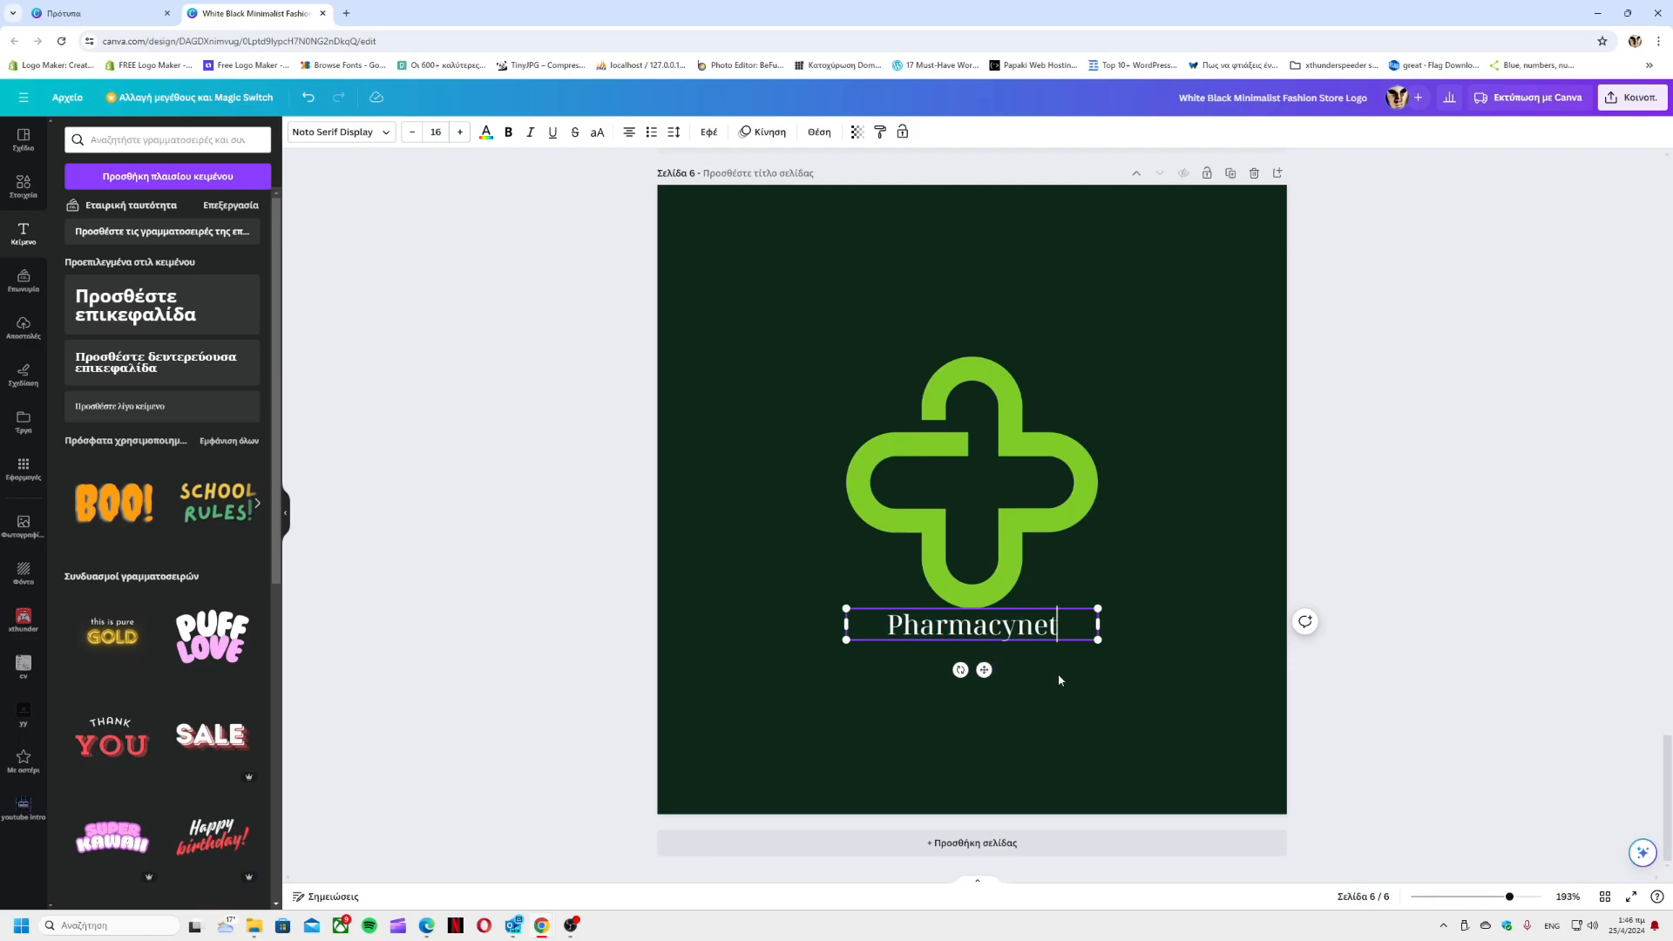
{"action": "left_click", "coordinate": [1143, 717]}
- Change the font of the Pharmacynet text below the cross to Angry Mecha
{"action": "left_click", "coordinate": [999, 634]}
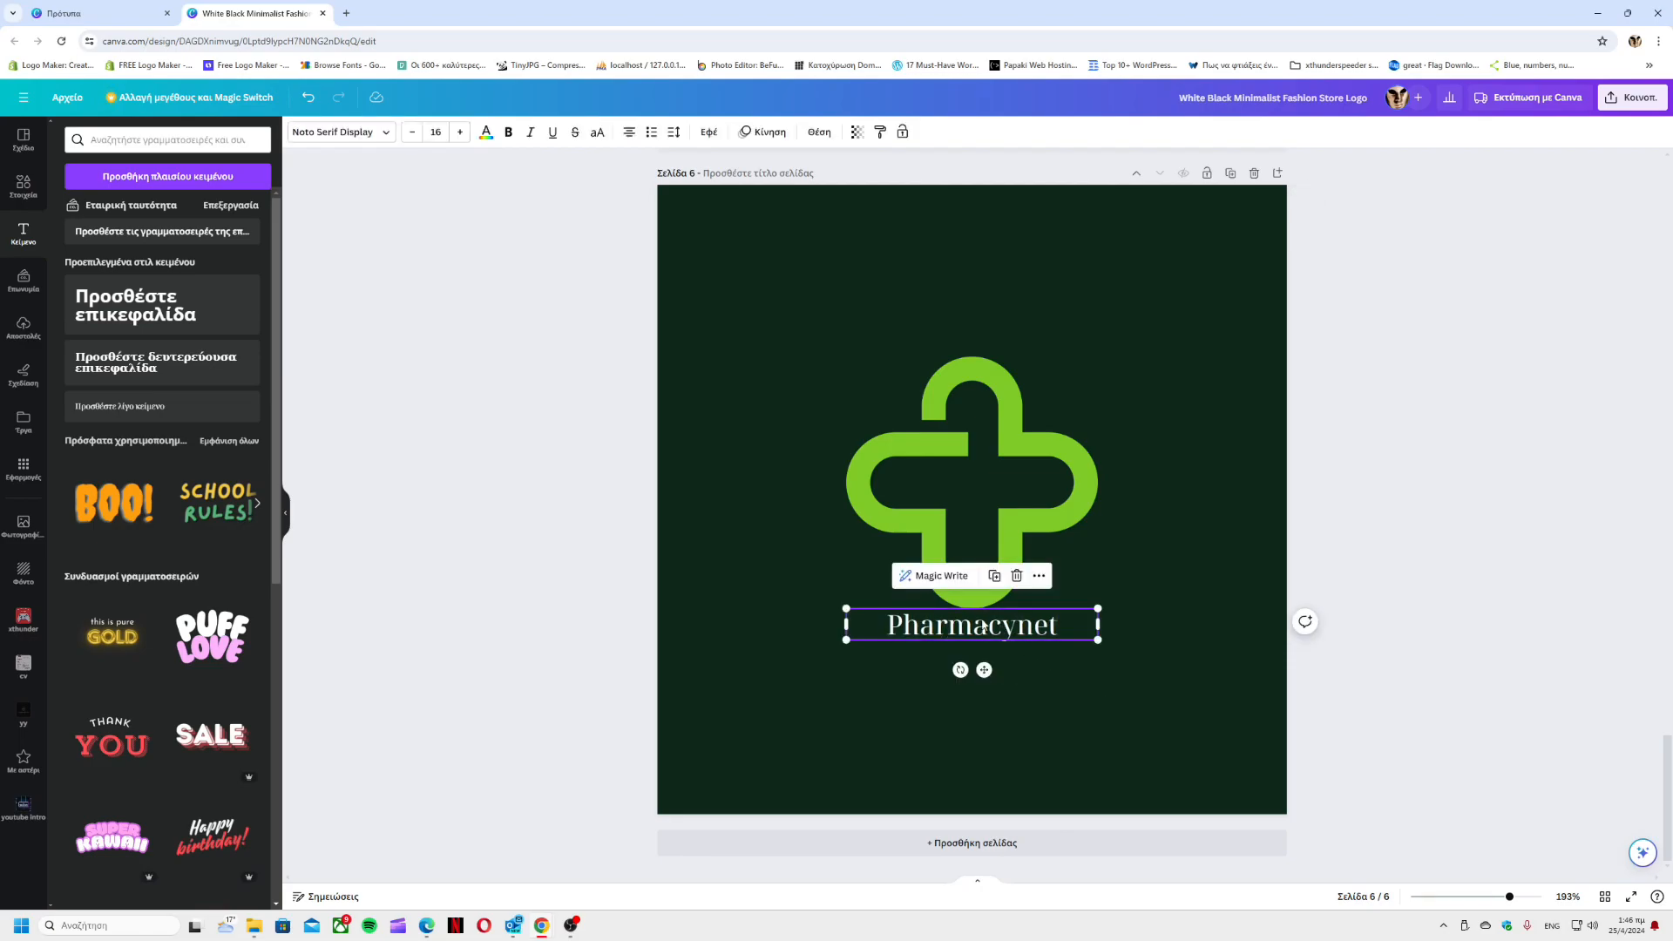
{"action": "double_click", "coordinate": [955, 637]}
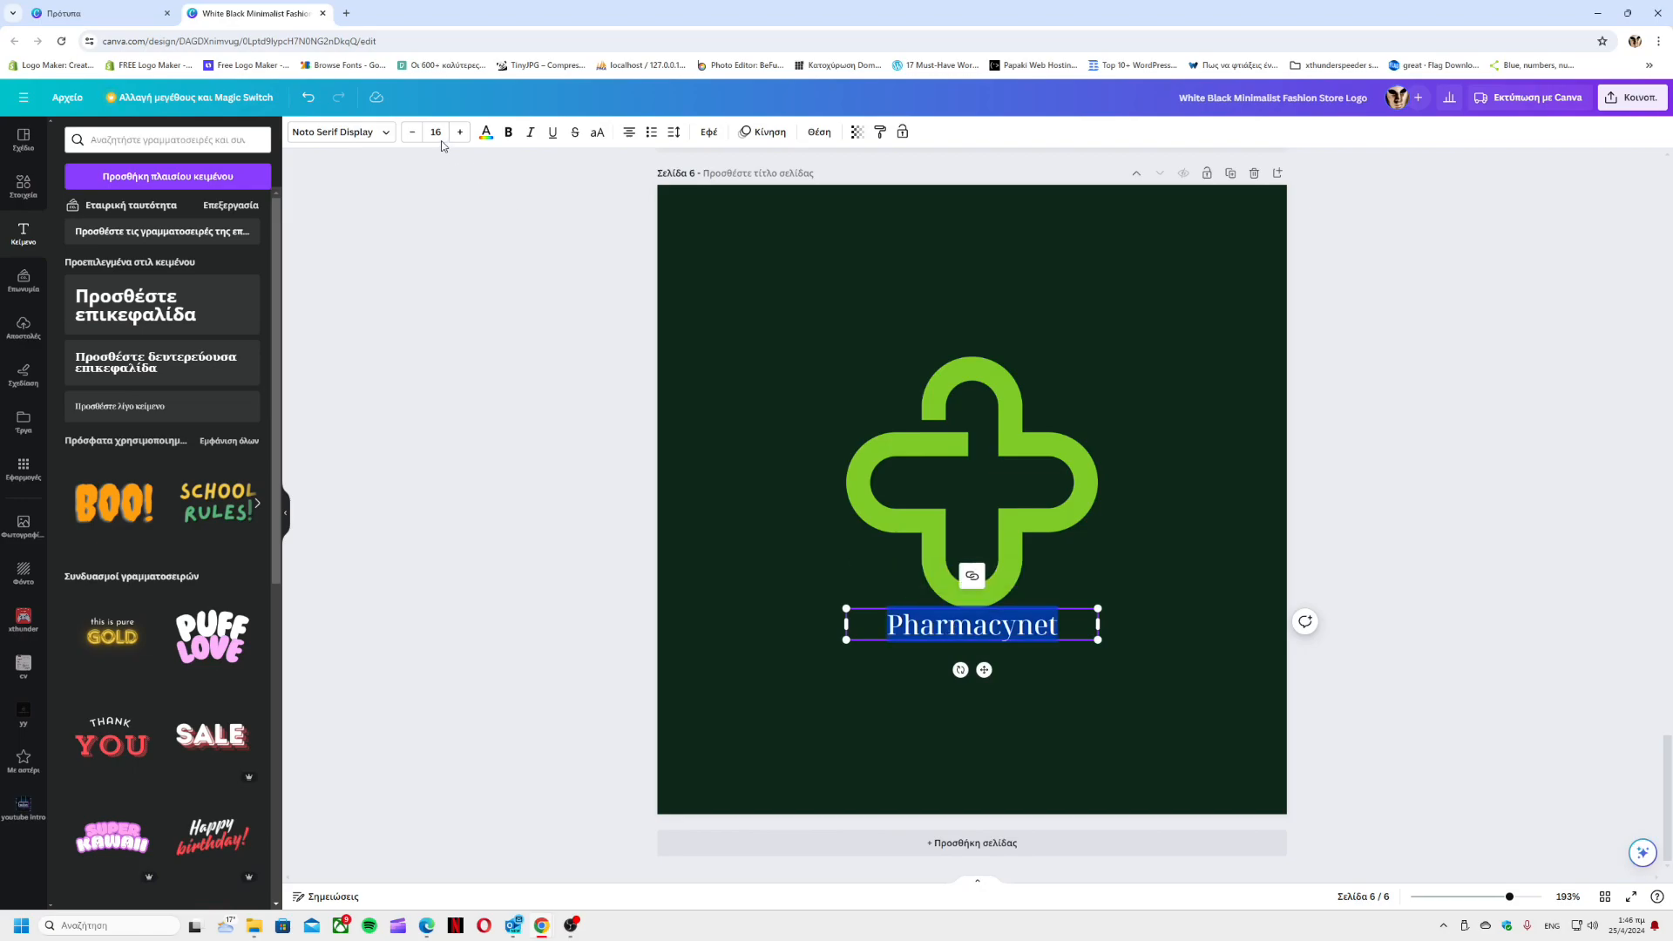
{"action": "left_click", "coordinate": [1266, 470]}
{"action": "left_click", "coordinate": [1011, 629]}
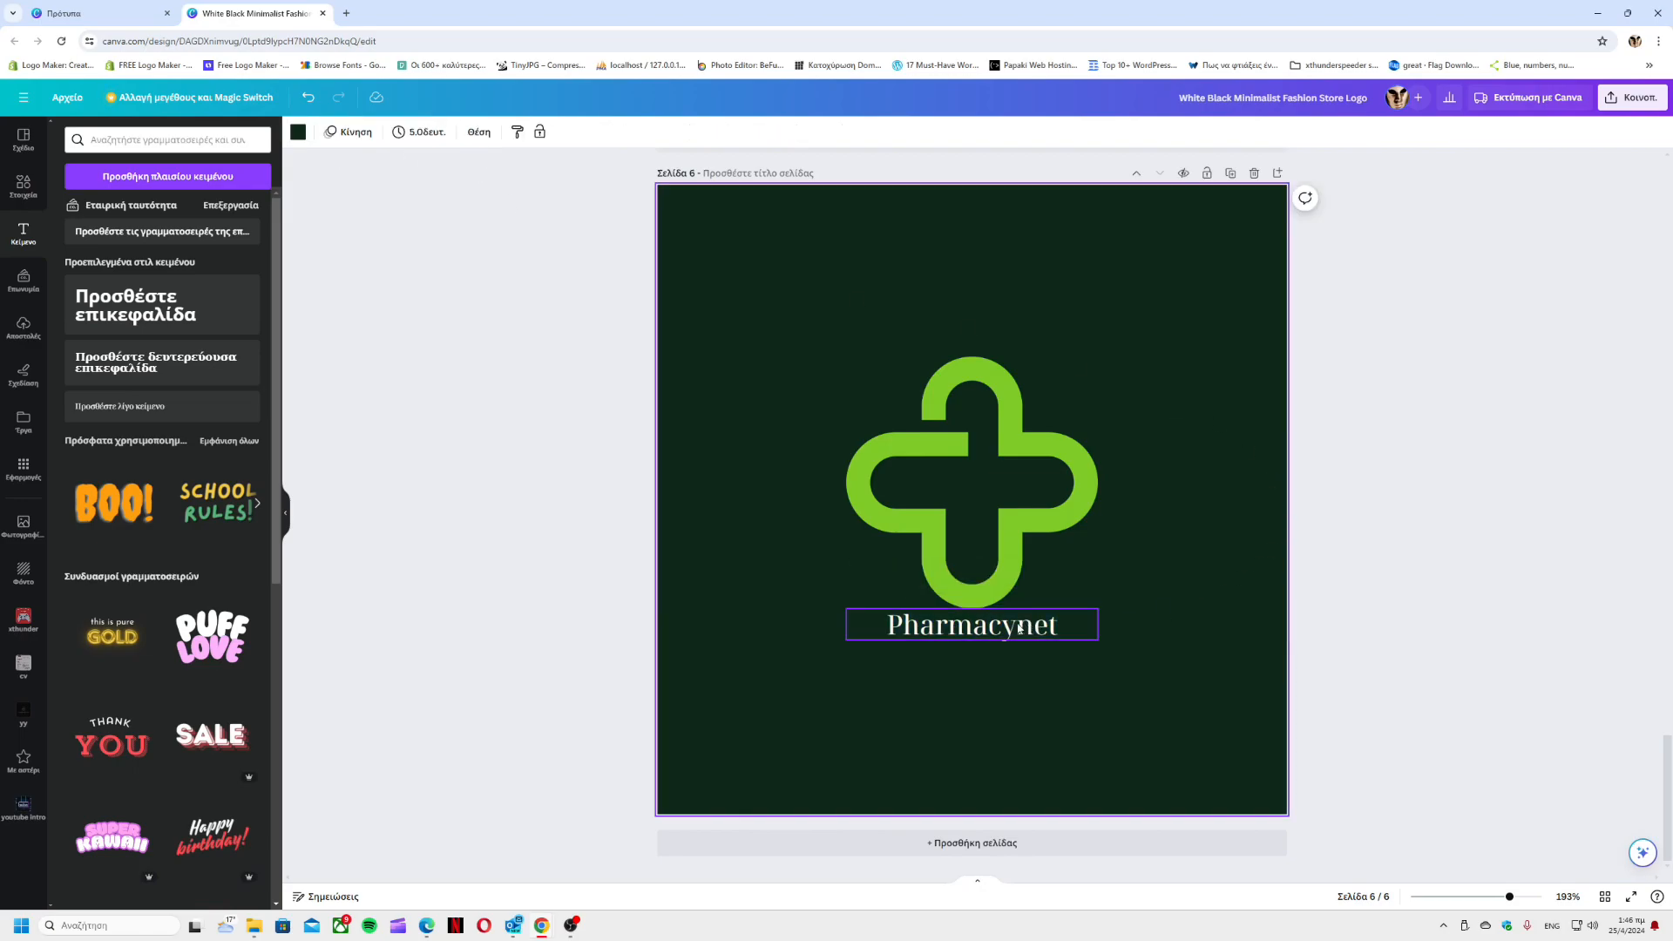
{"action": "left_click", "coordinate": [366, 132]}
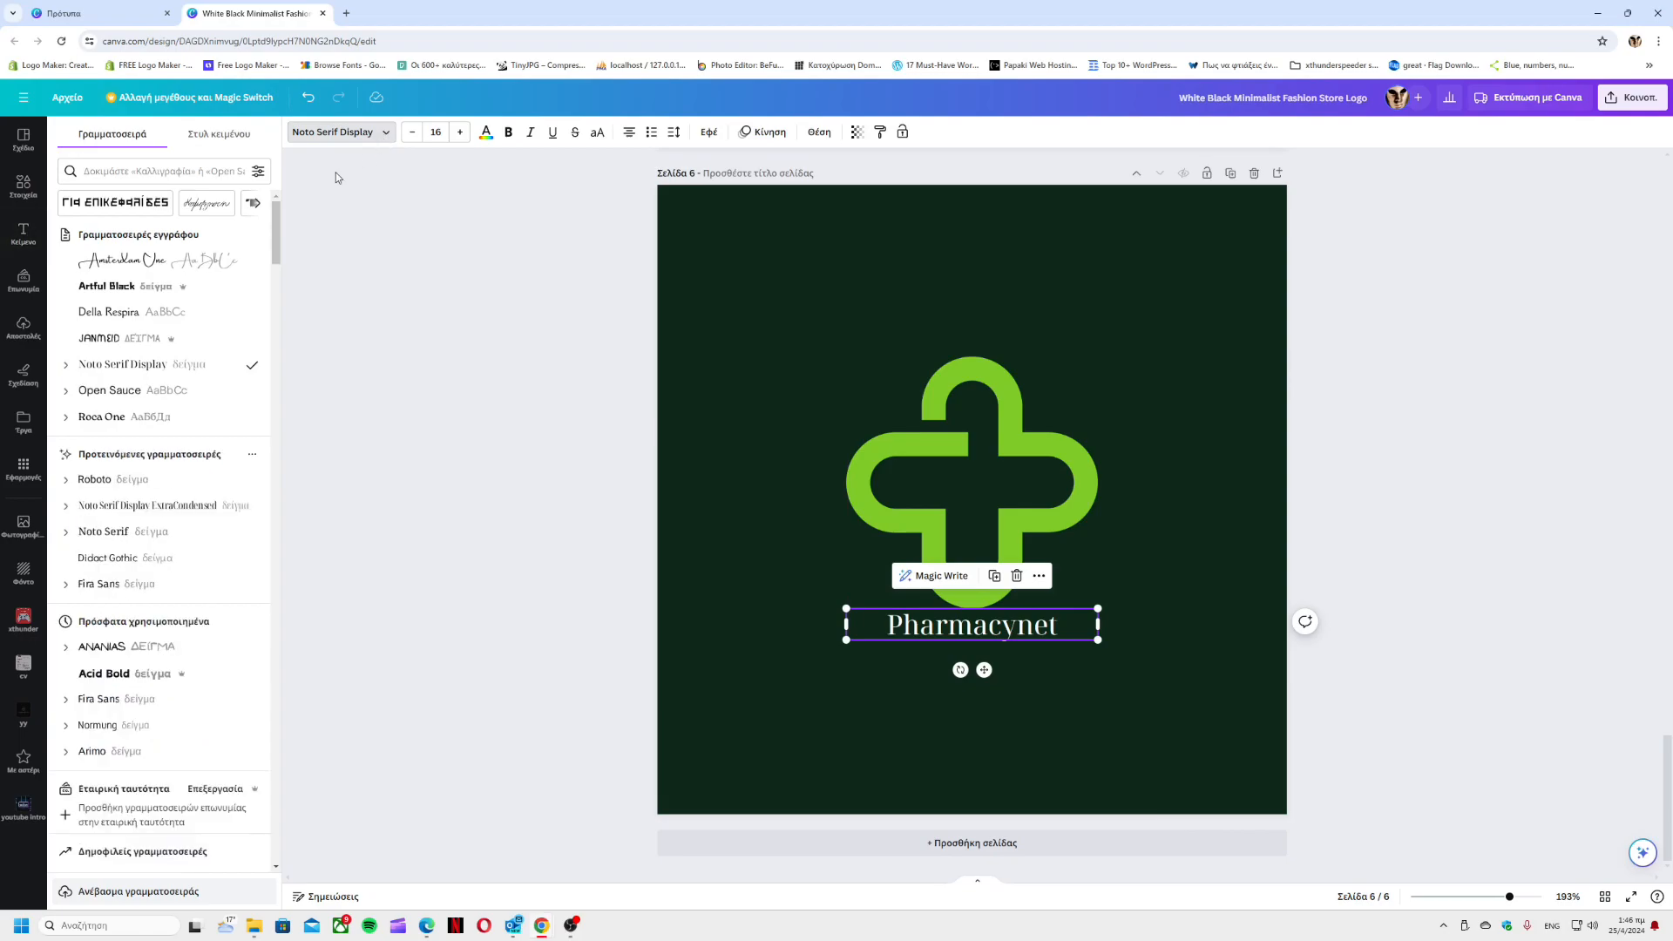
{"action": "scroll", "coordinate": [209, 523], "scroll_direction": "down", "scroll_amount": 15}
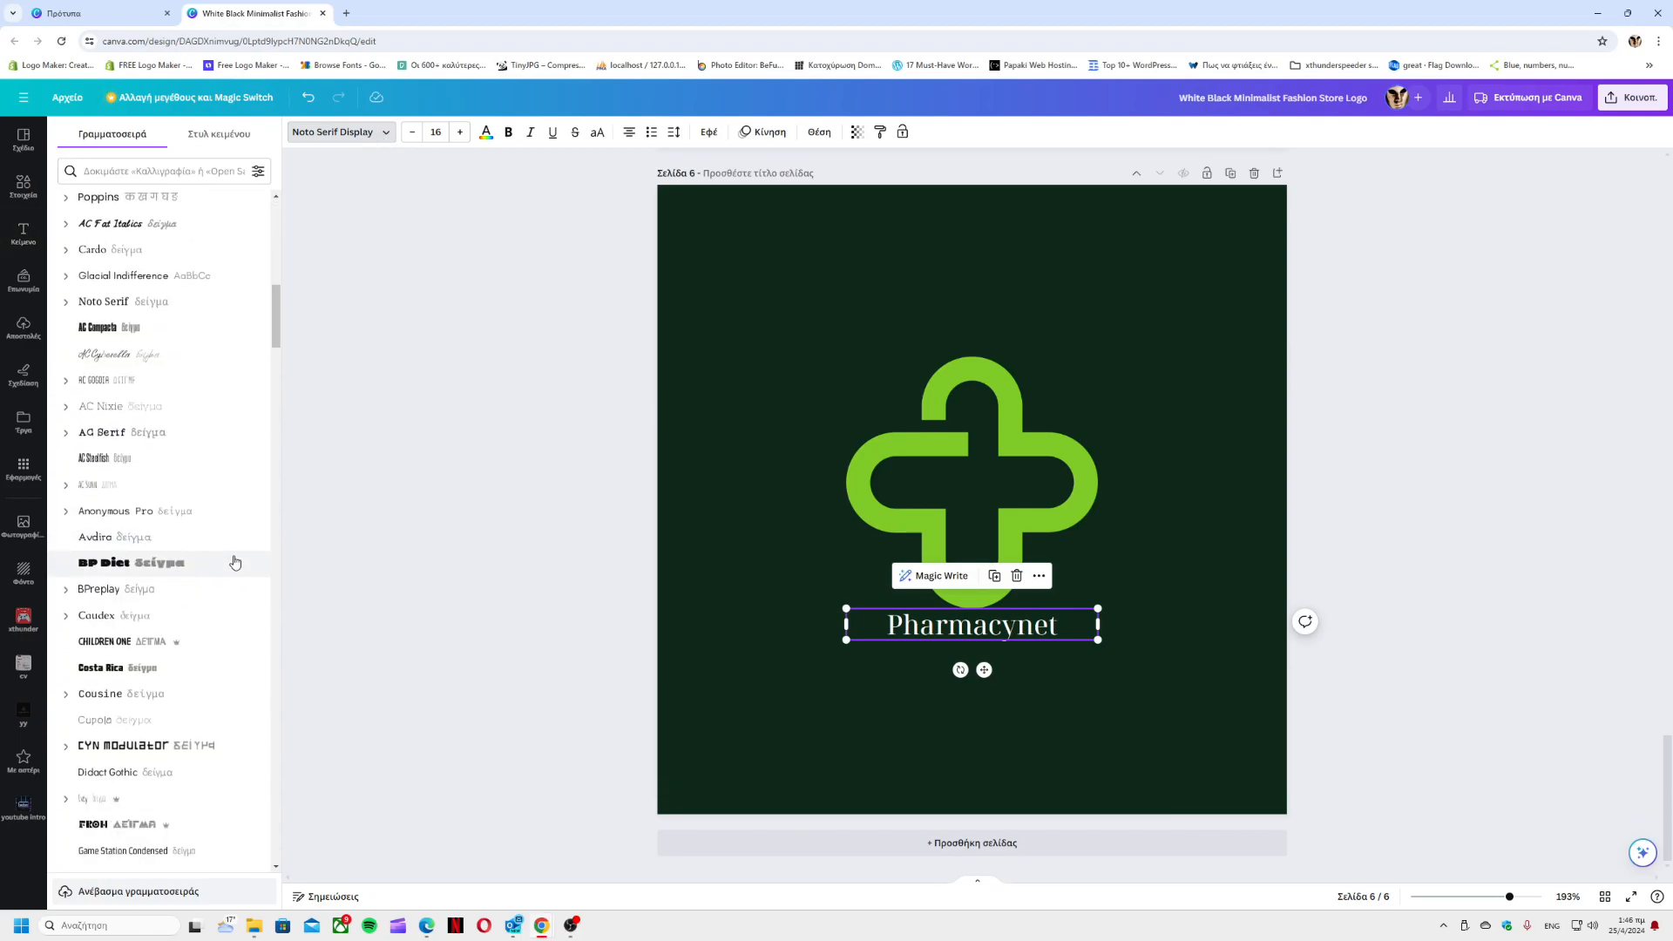
{"action": "scroll", "coordinate": [226, 582], "scroll_direction": "down", "scroll_amount": 10}
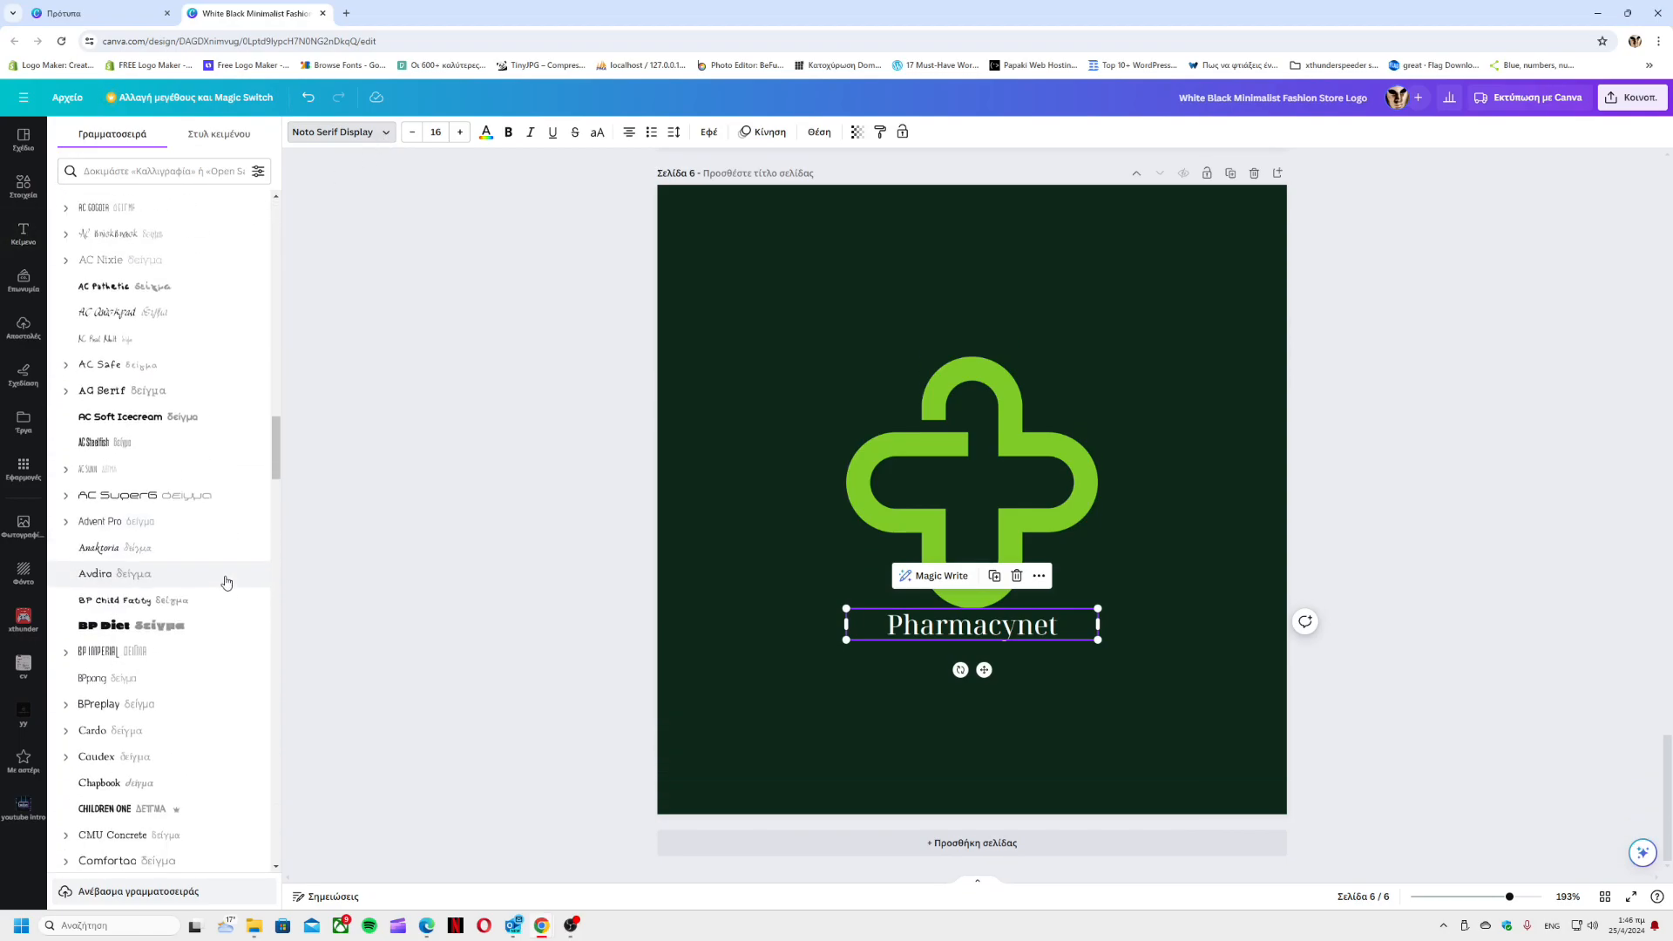
{"action": "scroll", "coordinate": [226, 582], "scroll_direction": "down", "scroll_amount": 8}
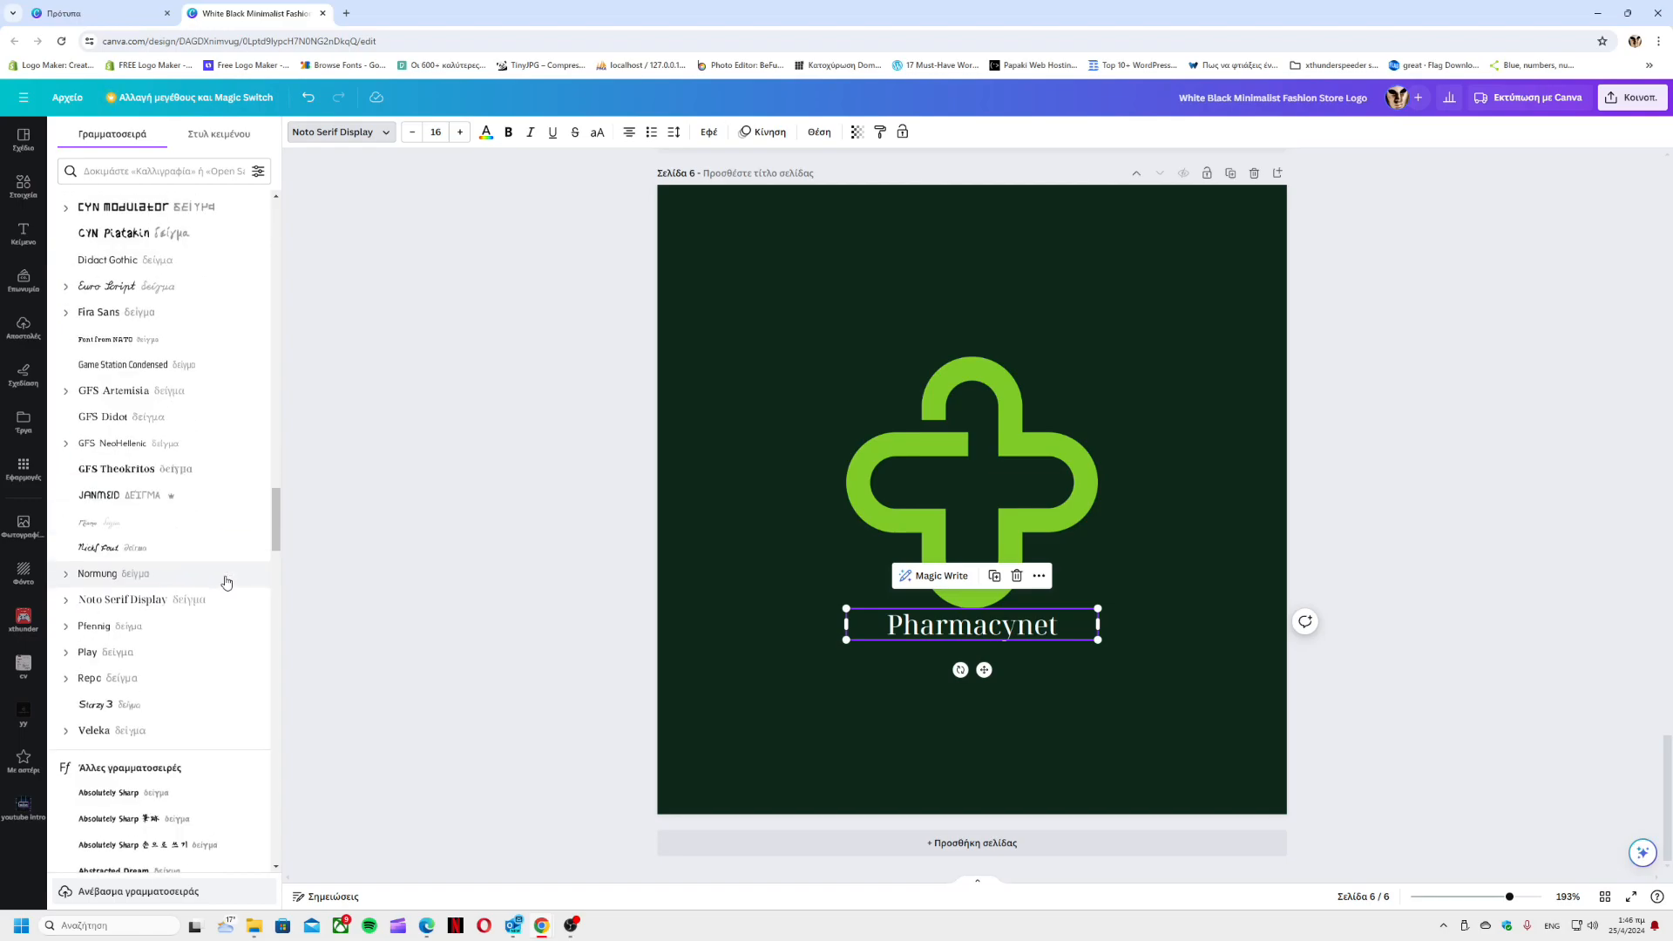
{"action": "scroll", "coordinate": [226, 582], "scroll_direction": "down", "scroll_amount": 7}
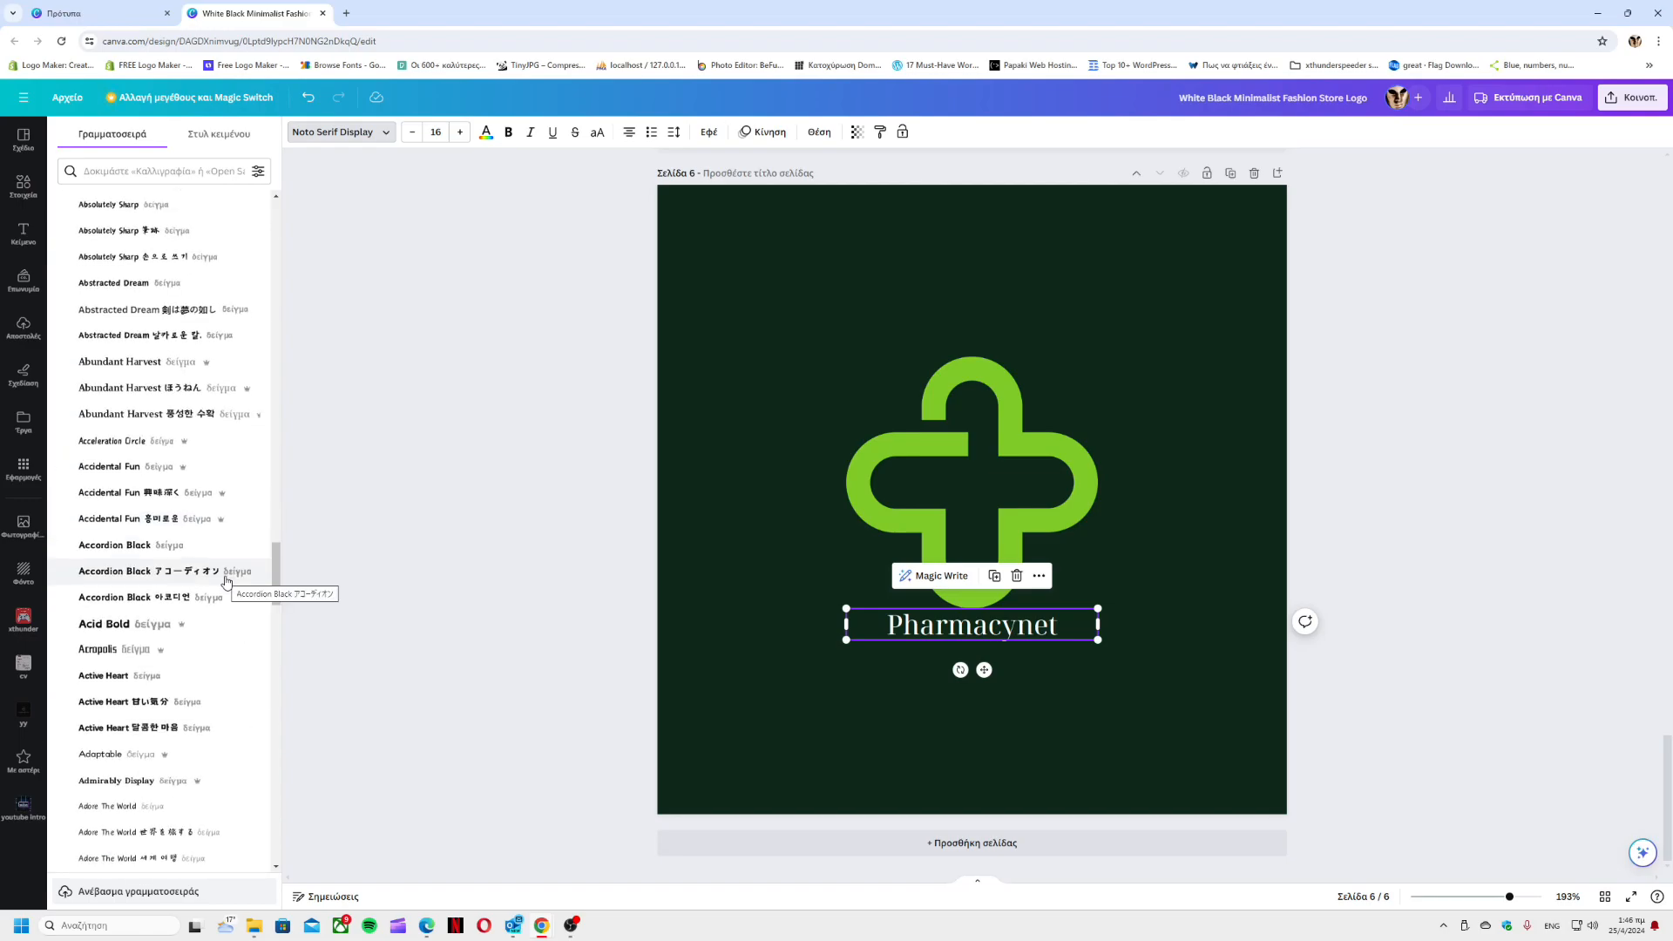
{"action": "scroll", "coordinate": [226, 582], "scroll_direction": "down", "scroll_amount": 4}
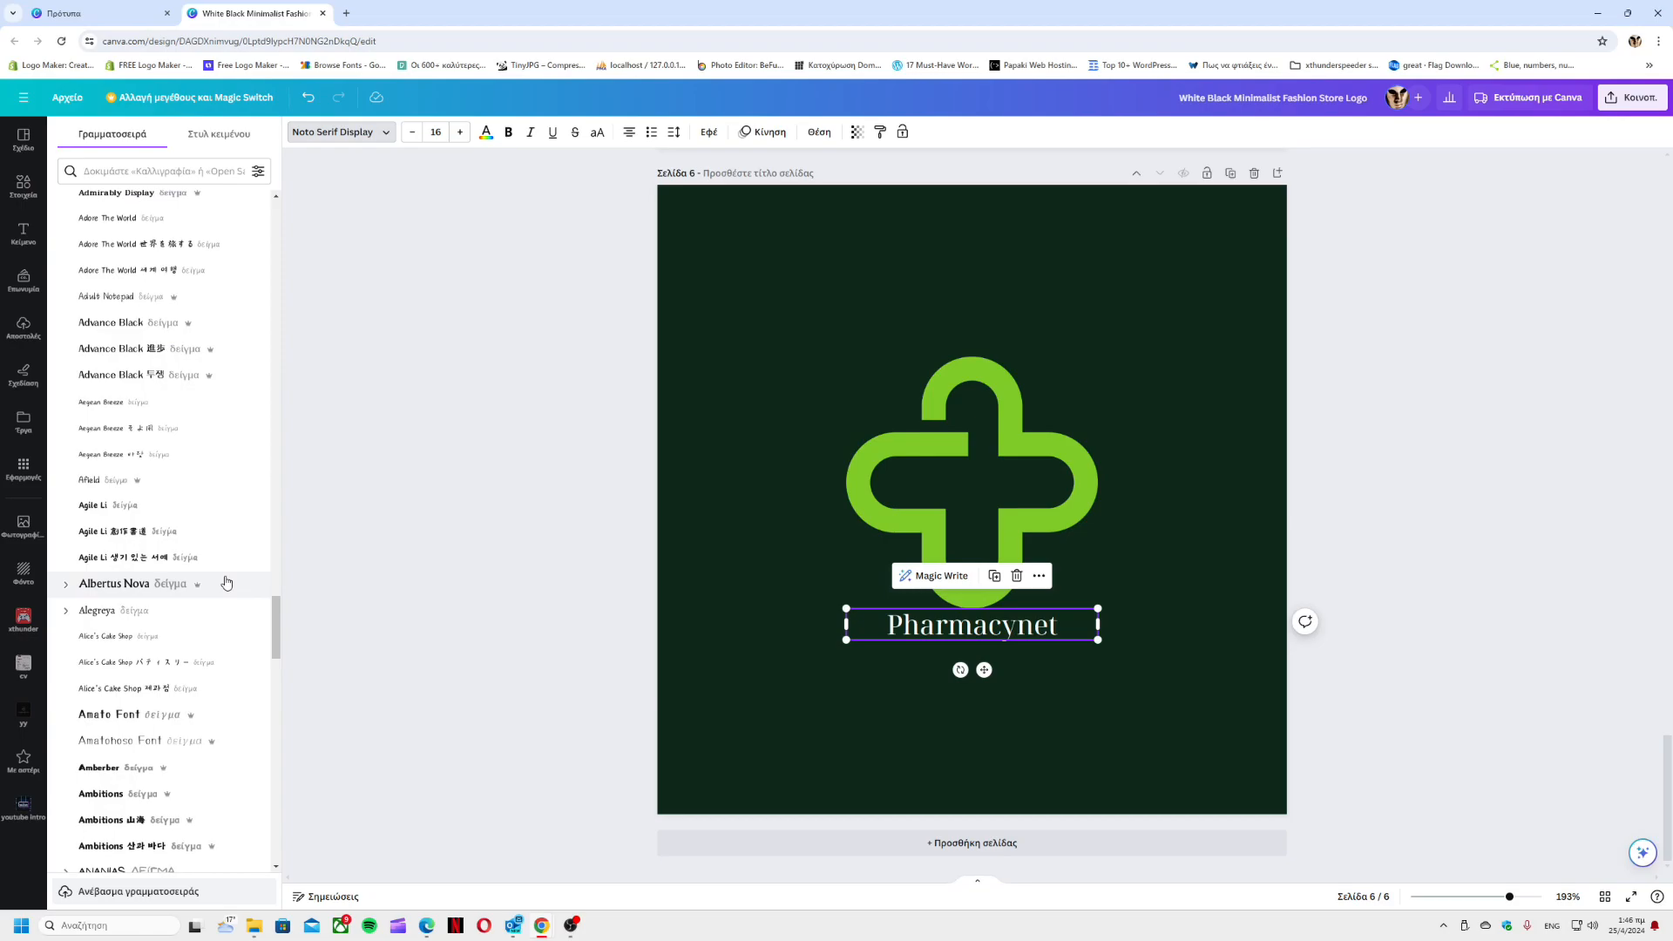
{"action": "scroll", "coordinate": [205, 609], "scroll_direction": "down", "scroll_amount": 3}
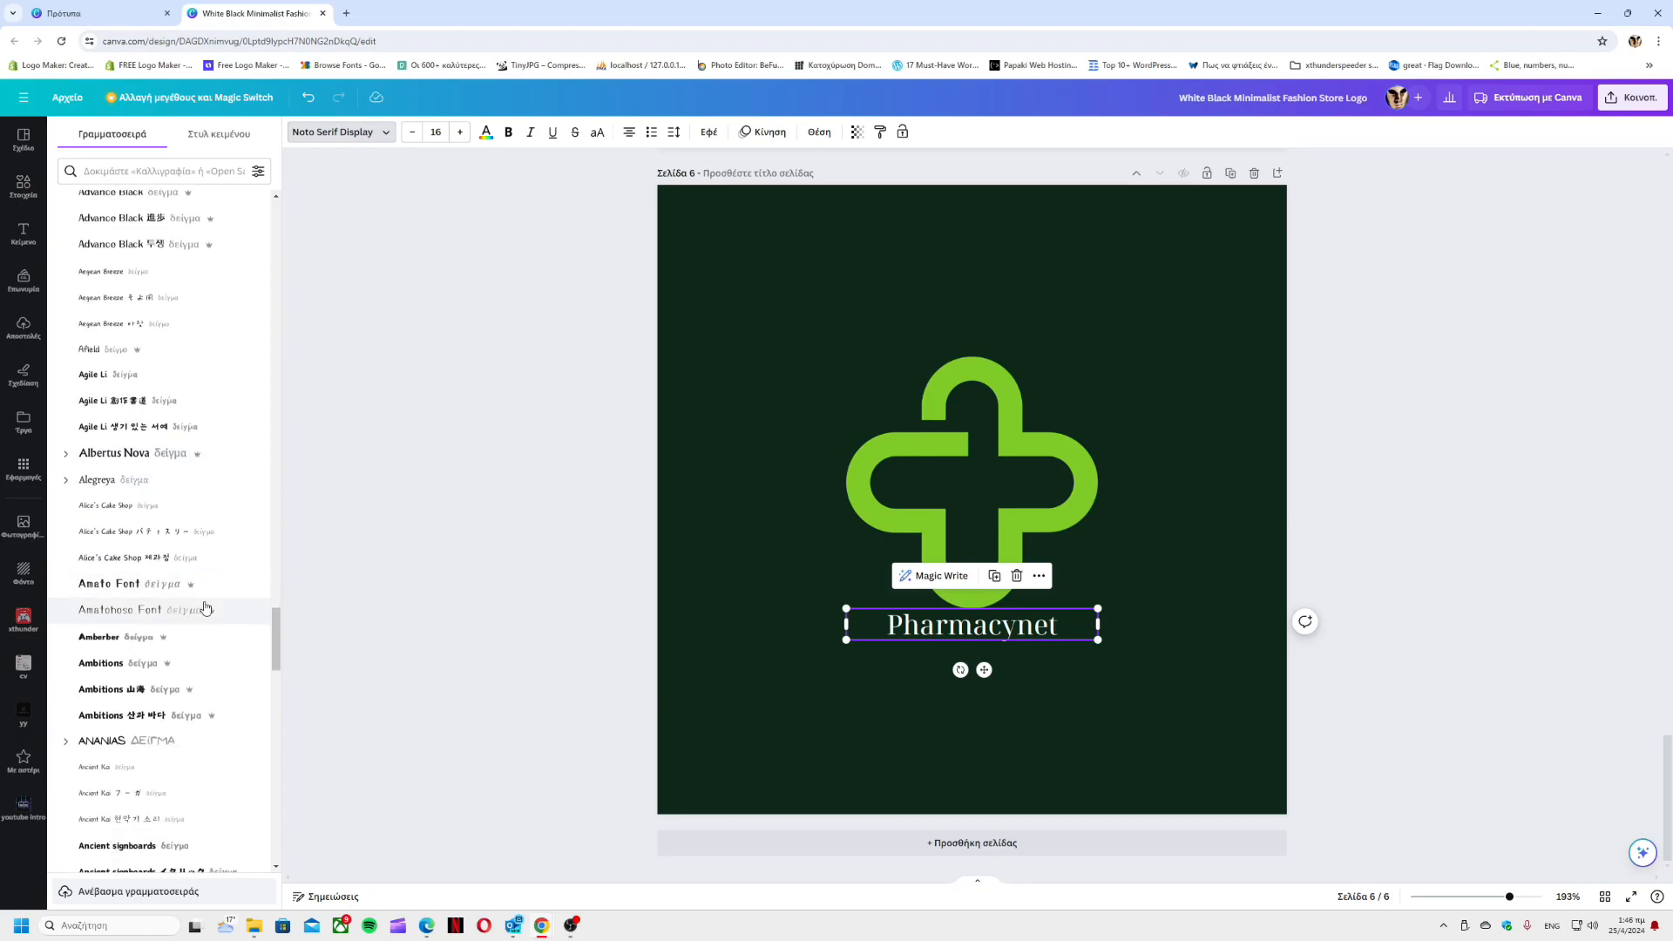
{"action": "scroll", "coordinate": [206, 609], "scroll_direction": "down", "scroll_amount": 3}
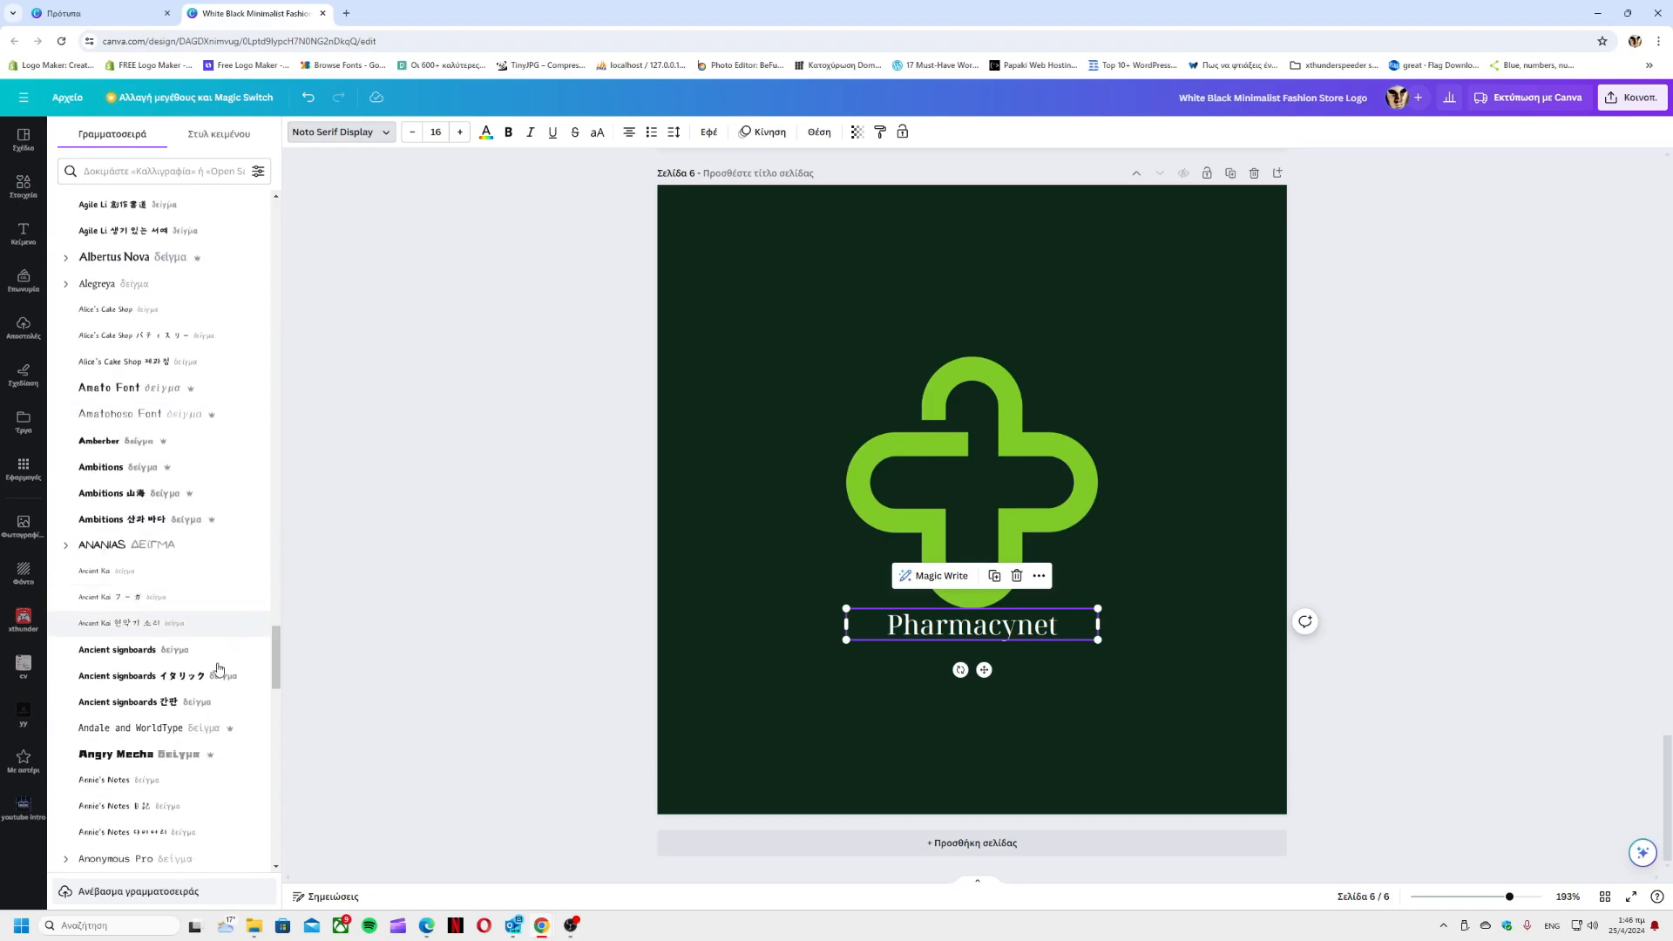
{"action": "left_click", "coordinate": [210, 751]}
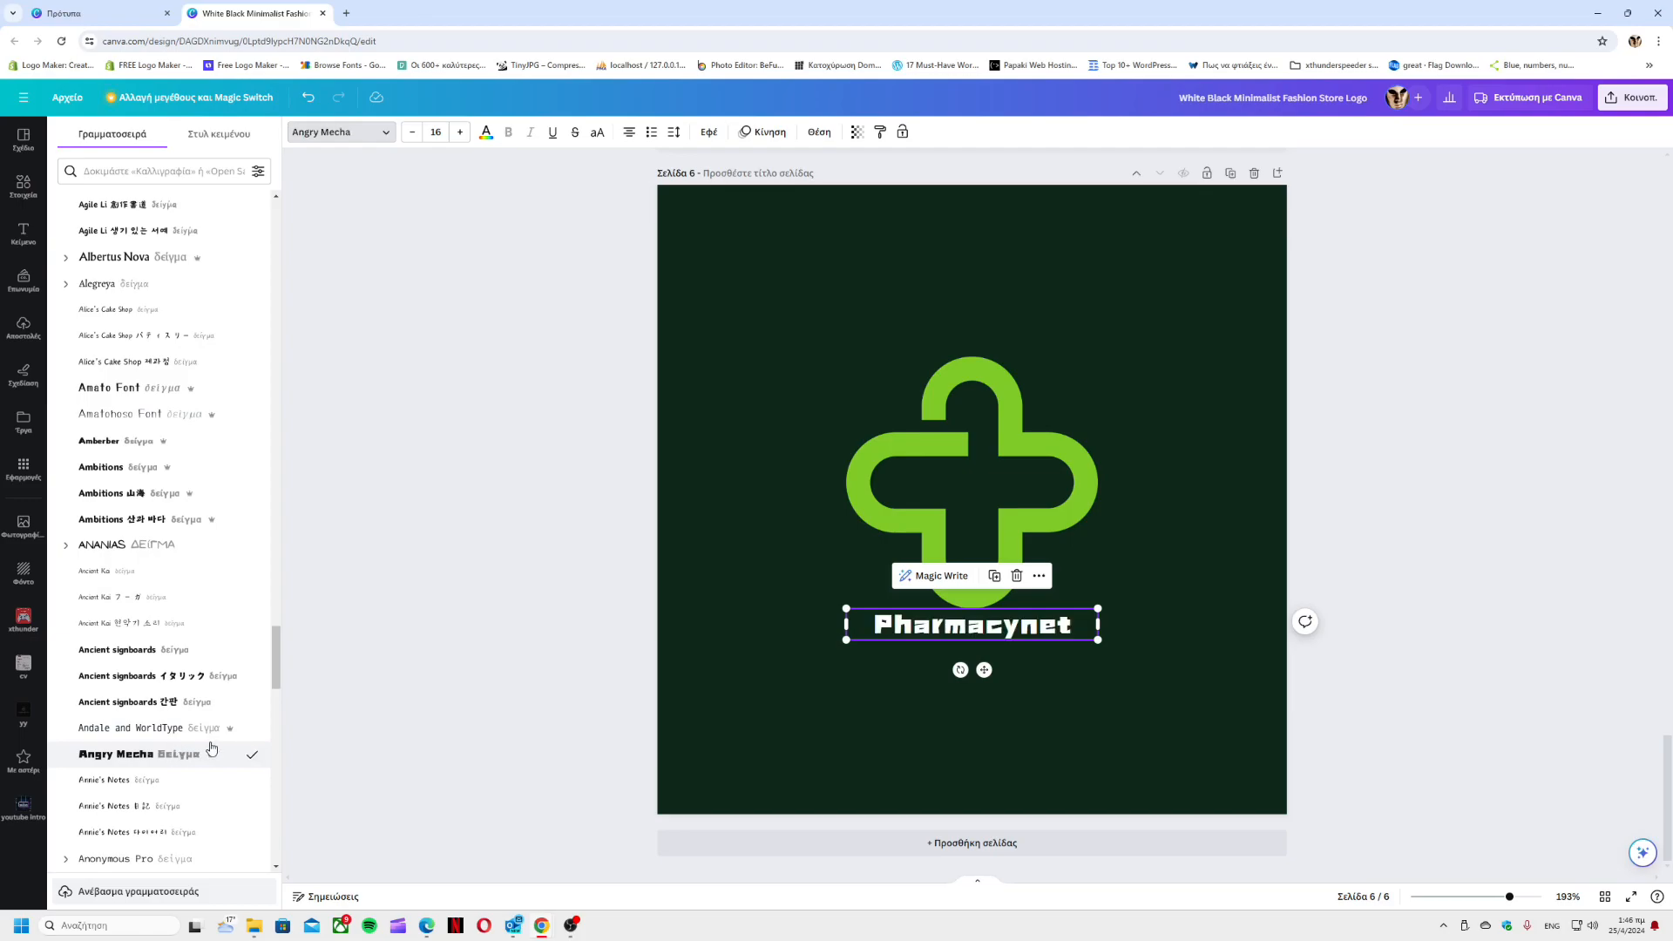
- Change the font of the Pharmacynet text below the cross on page 6 to Posterama
{"action": "left_click", "coordinate": [1234, 724]}
{"action": "left_click", "coordinate": [978, 635]}
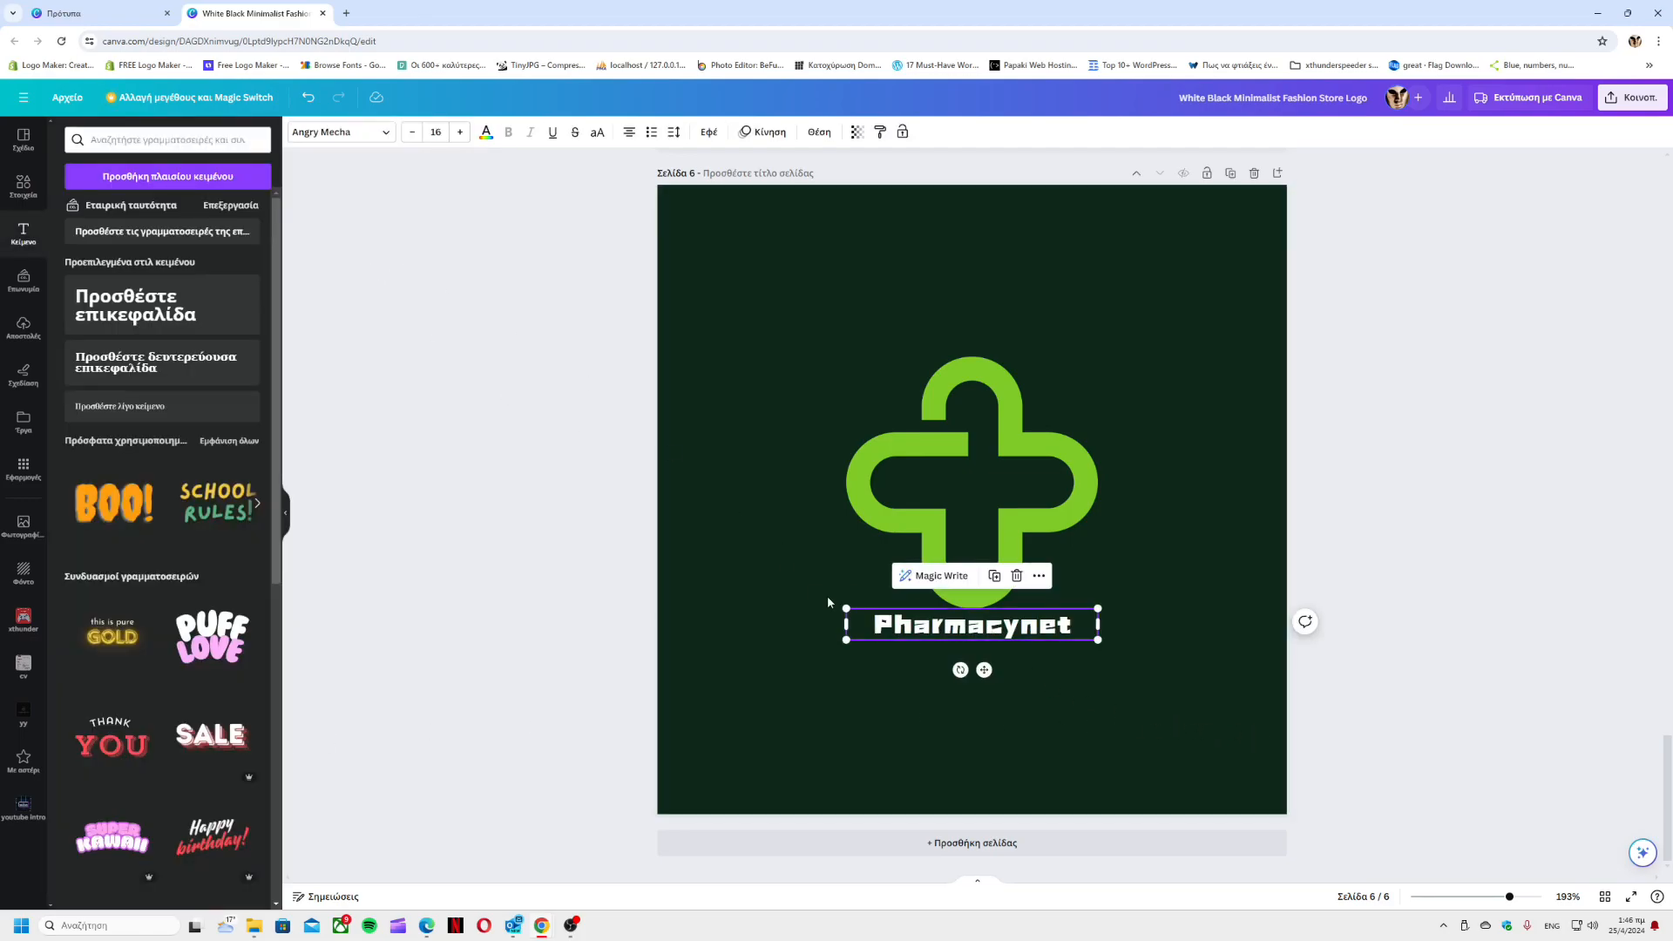
{"action": "double_click", "coordinate": [980, 625]}
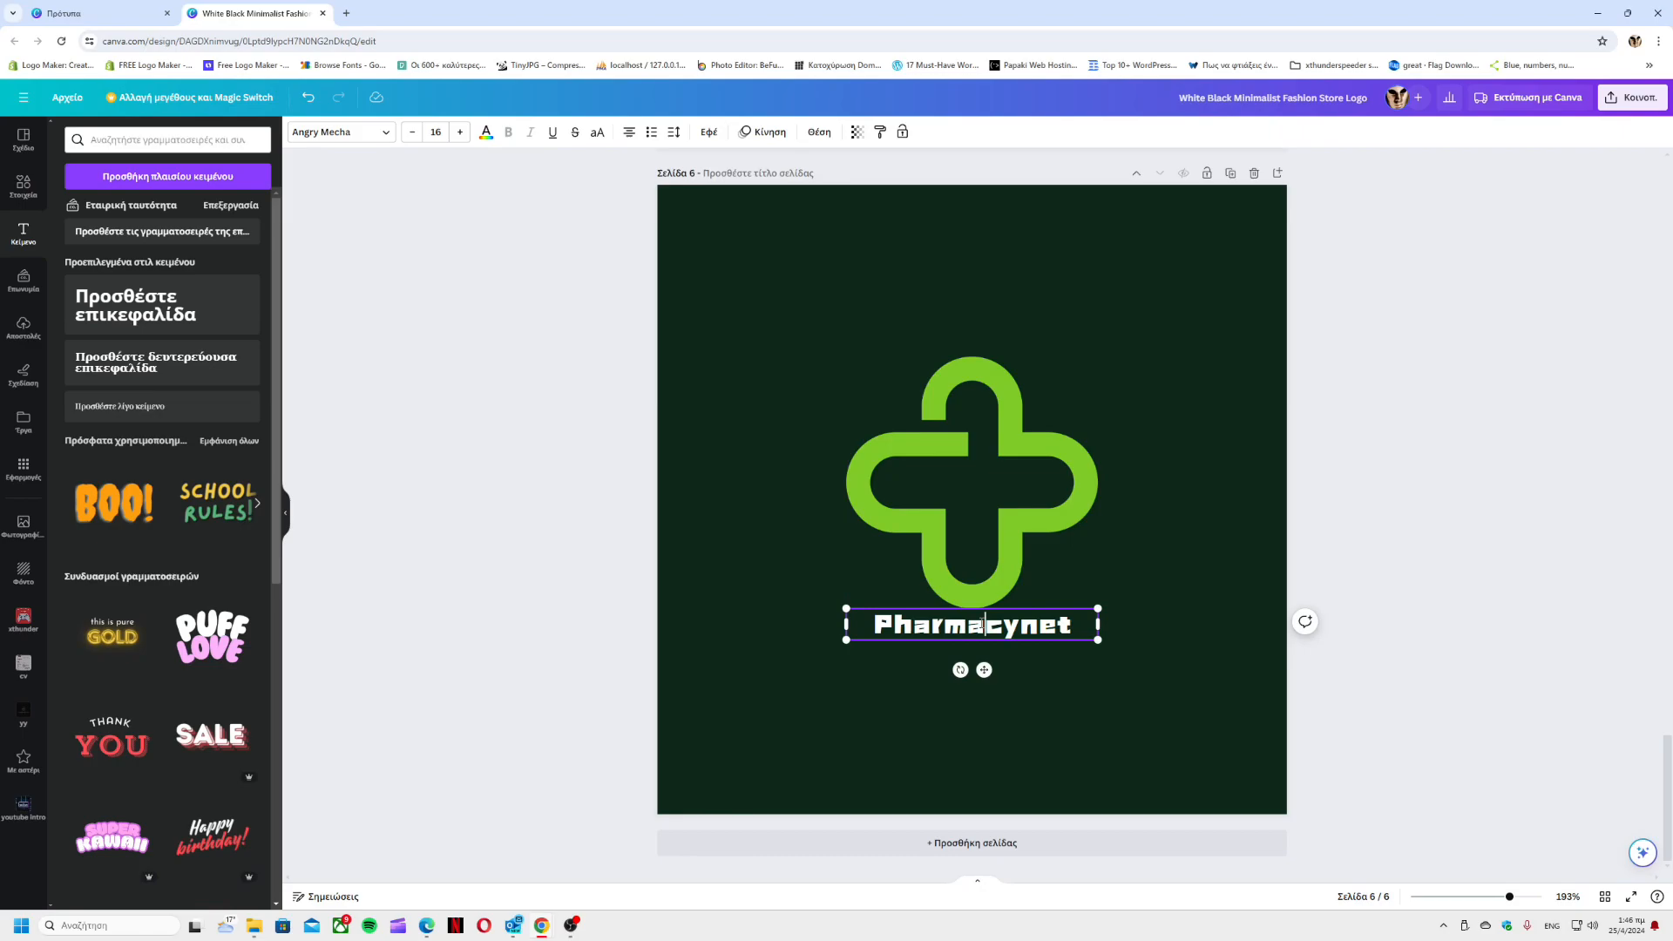
{"action": "left_click", "coordinate": [380, 136]}
{"action": "scroll", "coordinate": [244, 736], "scroll_direction": "down", "scroll_amount": 4}
{"action": "scroll", "coordinate": [238, 739], "scroll_direction": "down", "scroll_amount": 1}
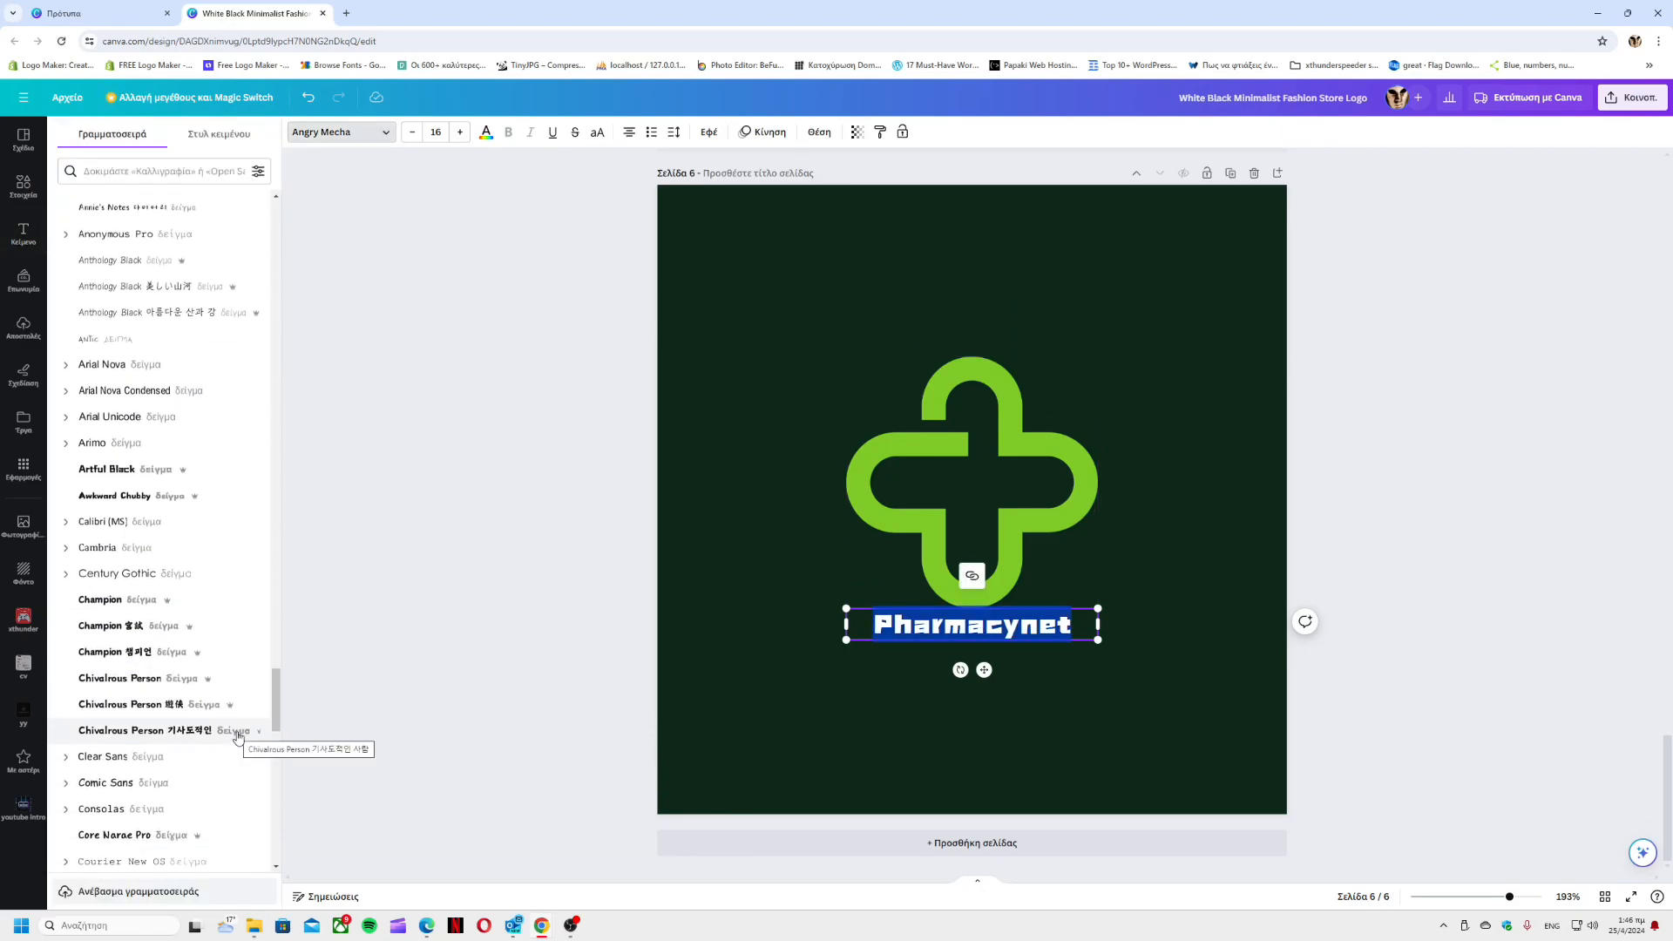
{"action": "scroll", "coordinate": [237, 738], "scroll_direction": "down", "scroll_amount": 2}
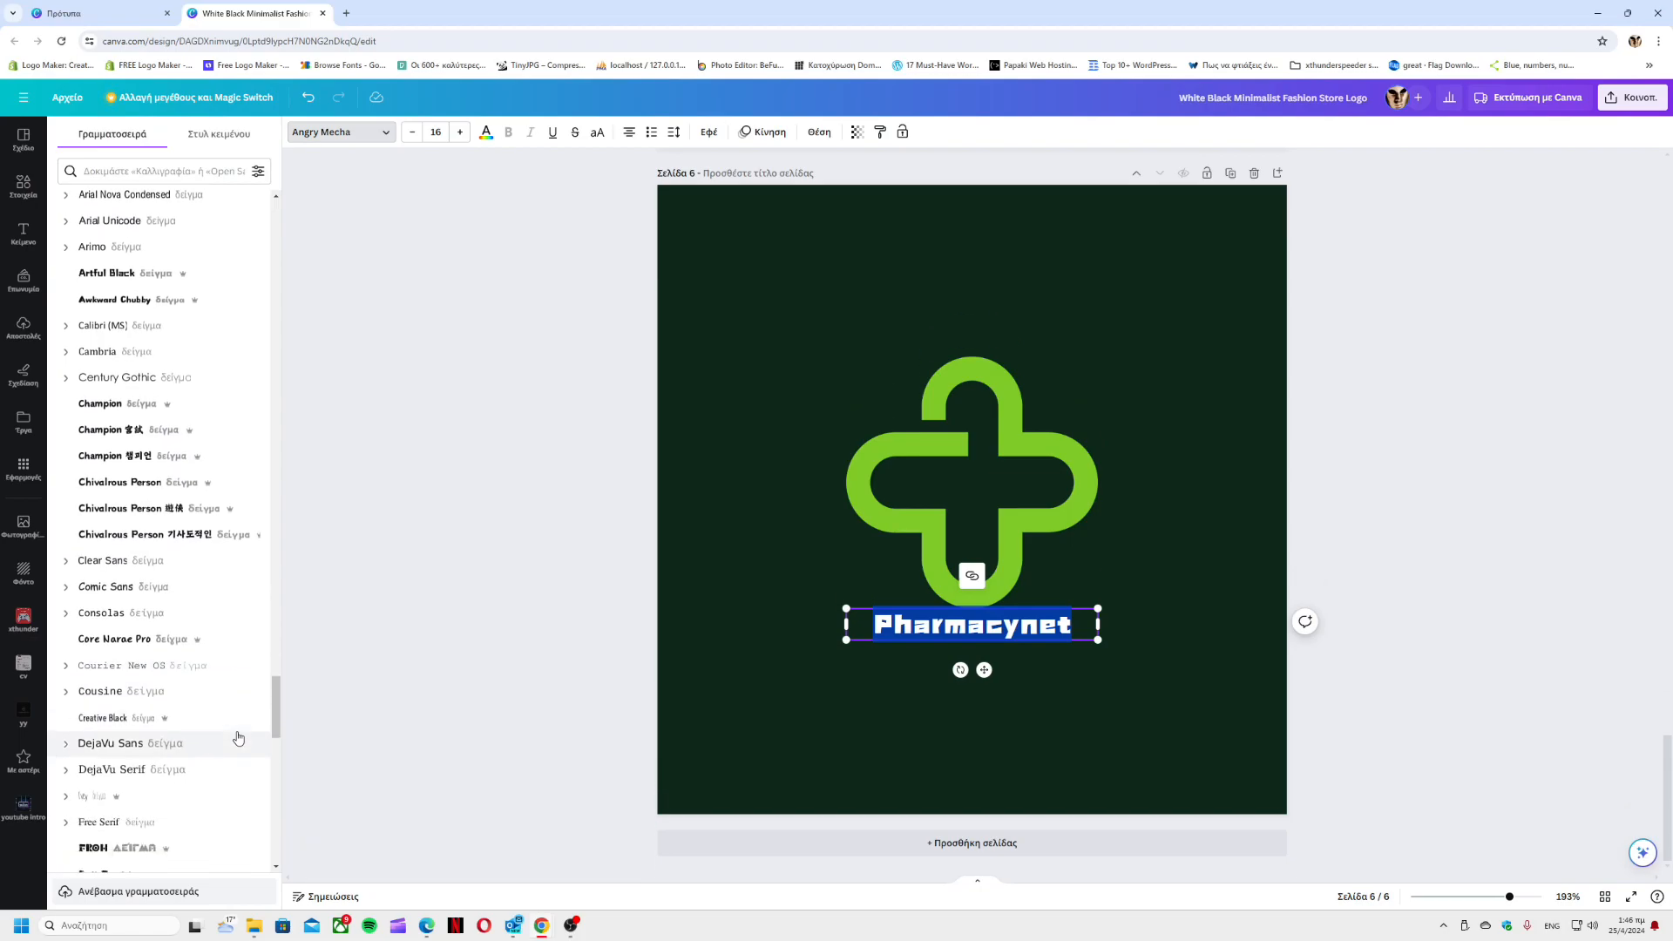
{"action": "scroll", "coordinate": [237, 738], "scroll_direction": "down", "scroll_amount": 2}
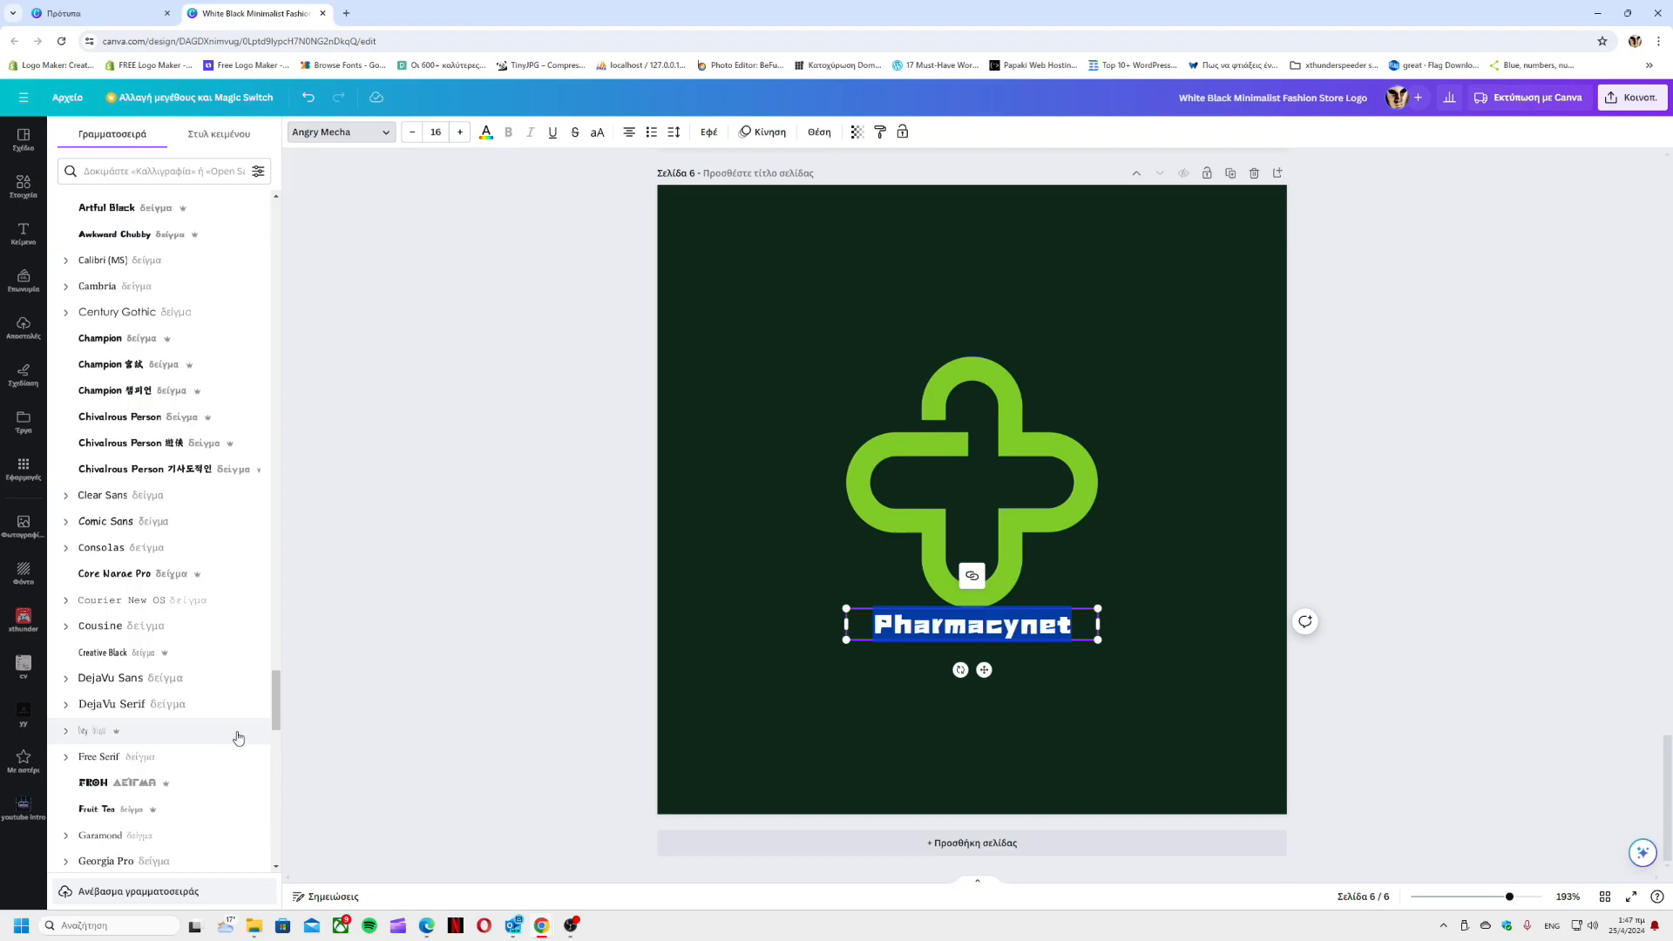
{"action": "scroll", "coordinate": [235, 732], "scroll_direction": "down", "scroll_amount": 3}
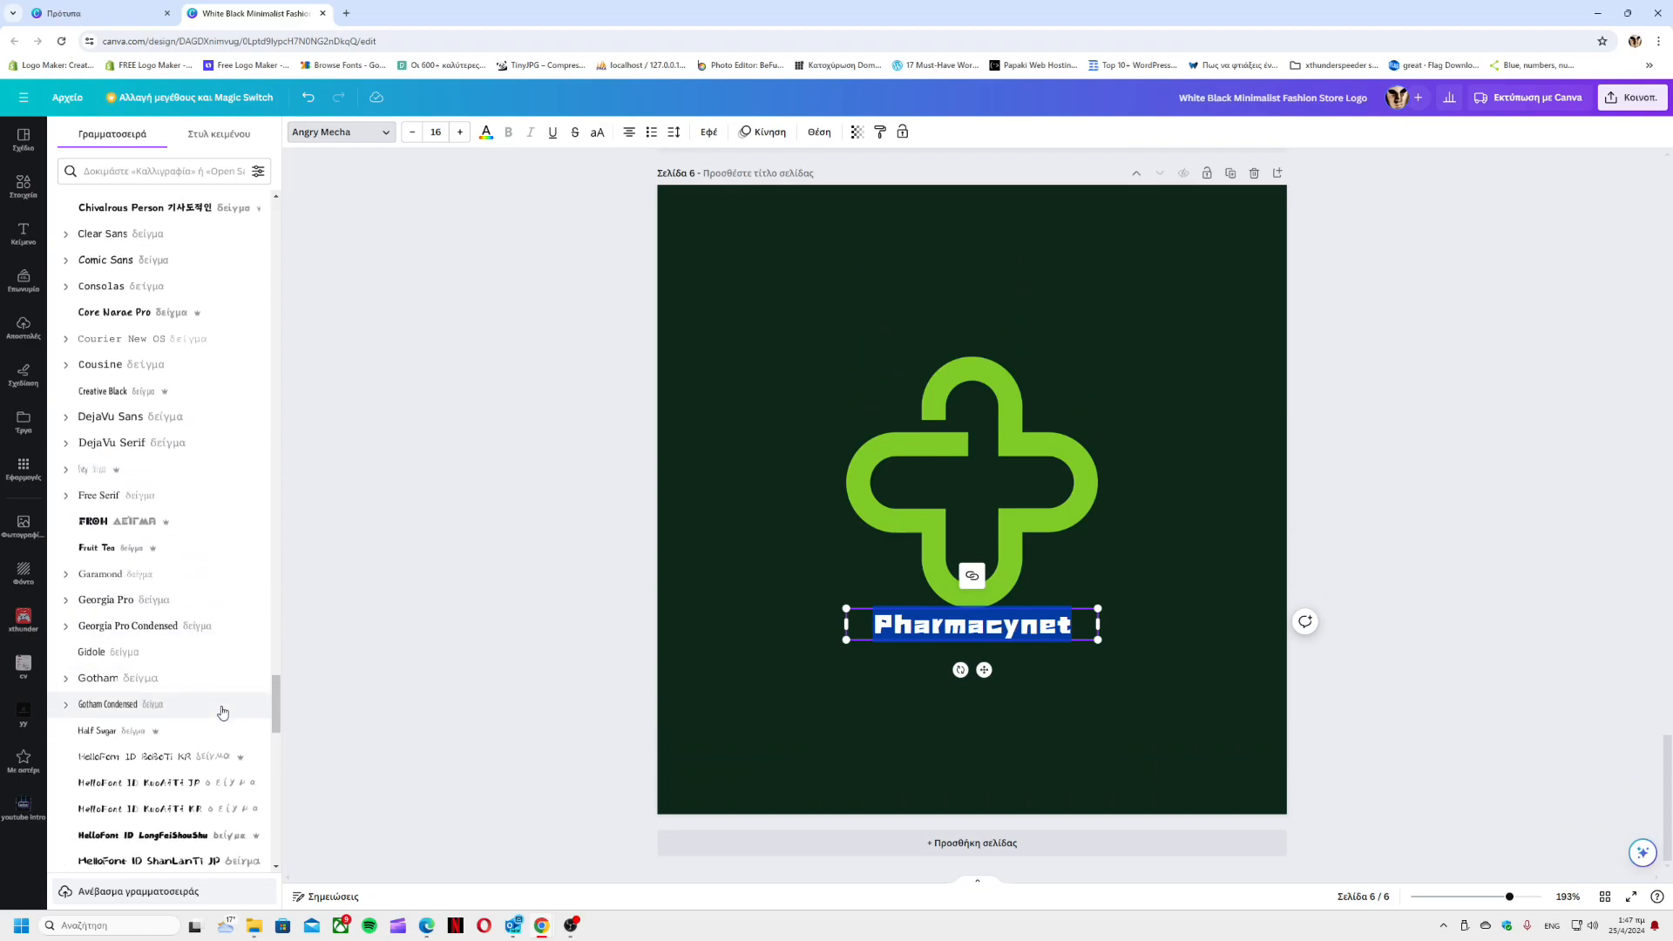
{"action": "scroll", "coordinate": [222, 713], "scroll_direction": "down", "scroll_amount": 3}
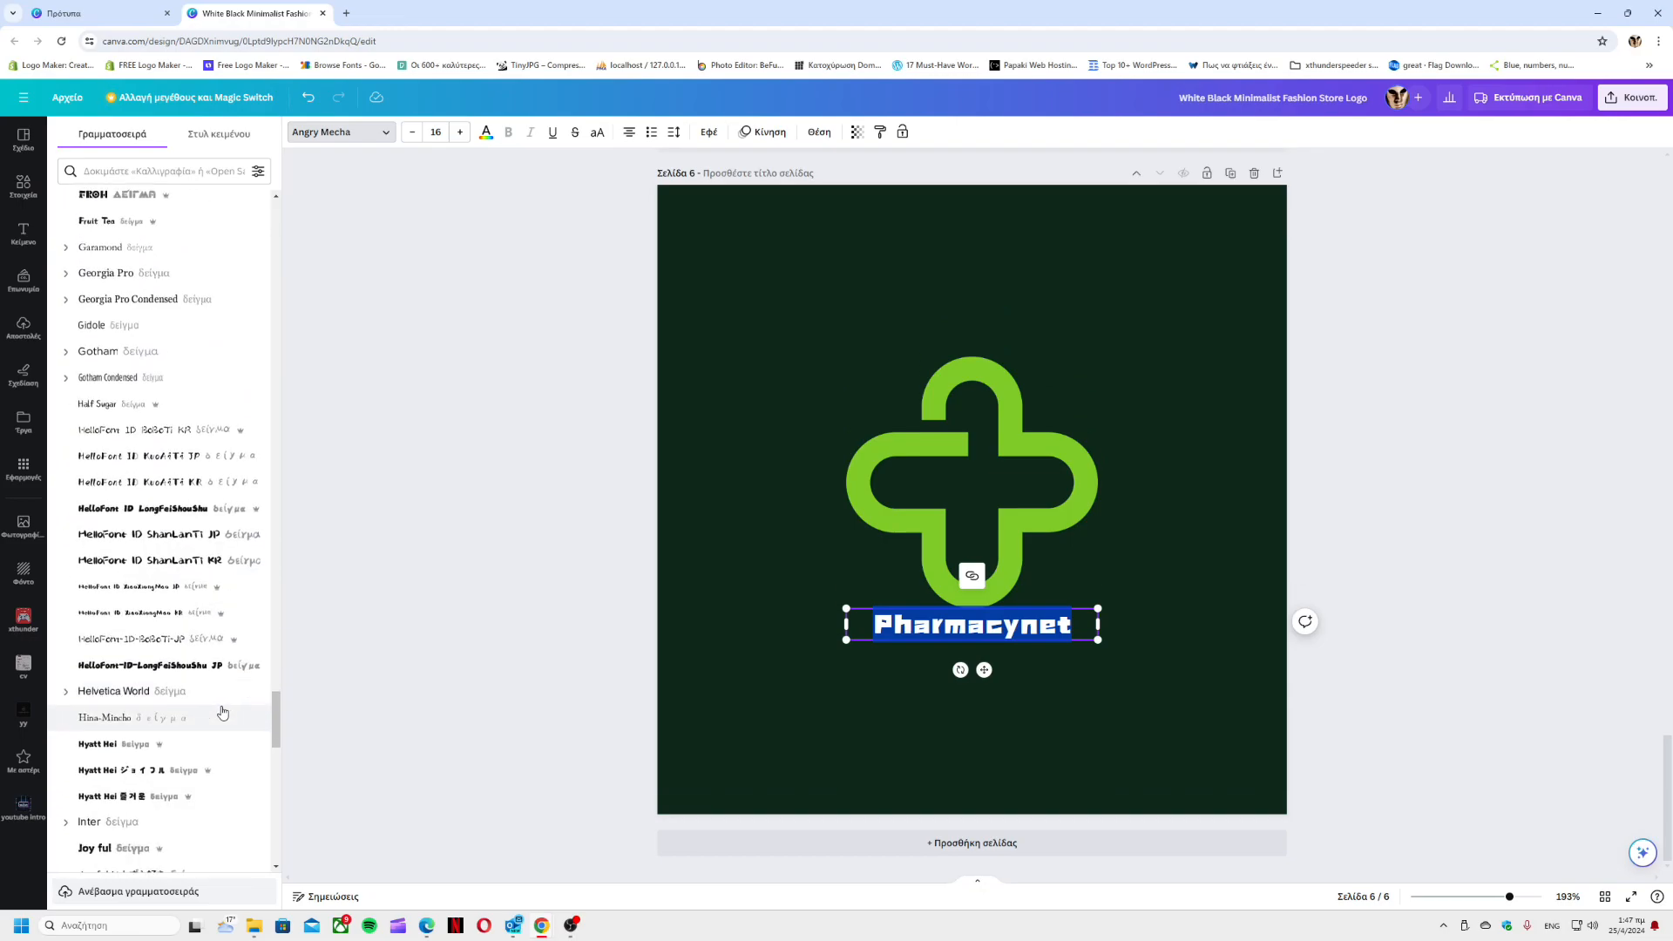
{"action": "scroll", "coordinate": [222, 712], "scroll_direction": "down", "scroll_amount": 4}
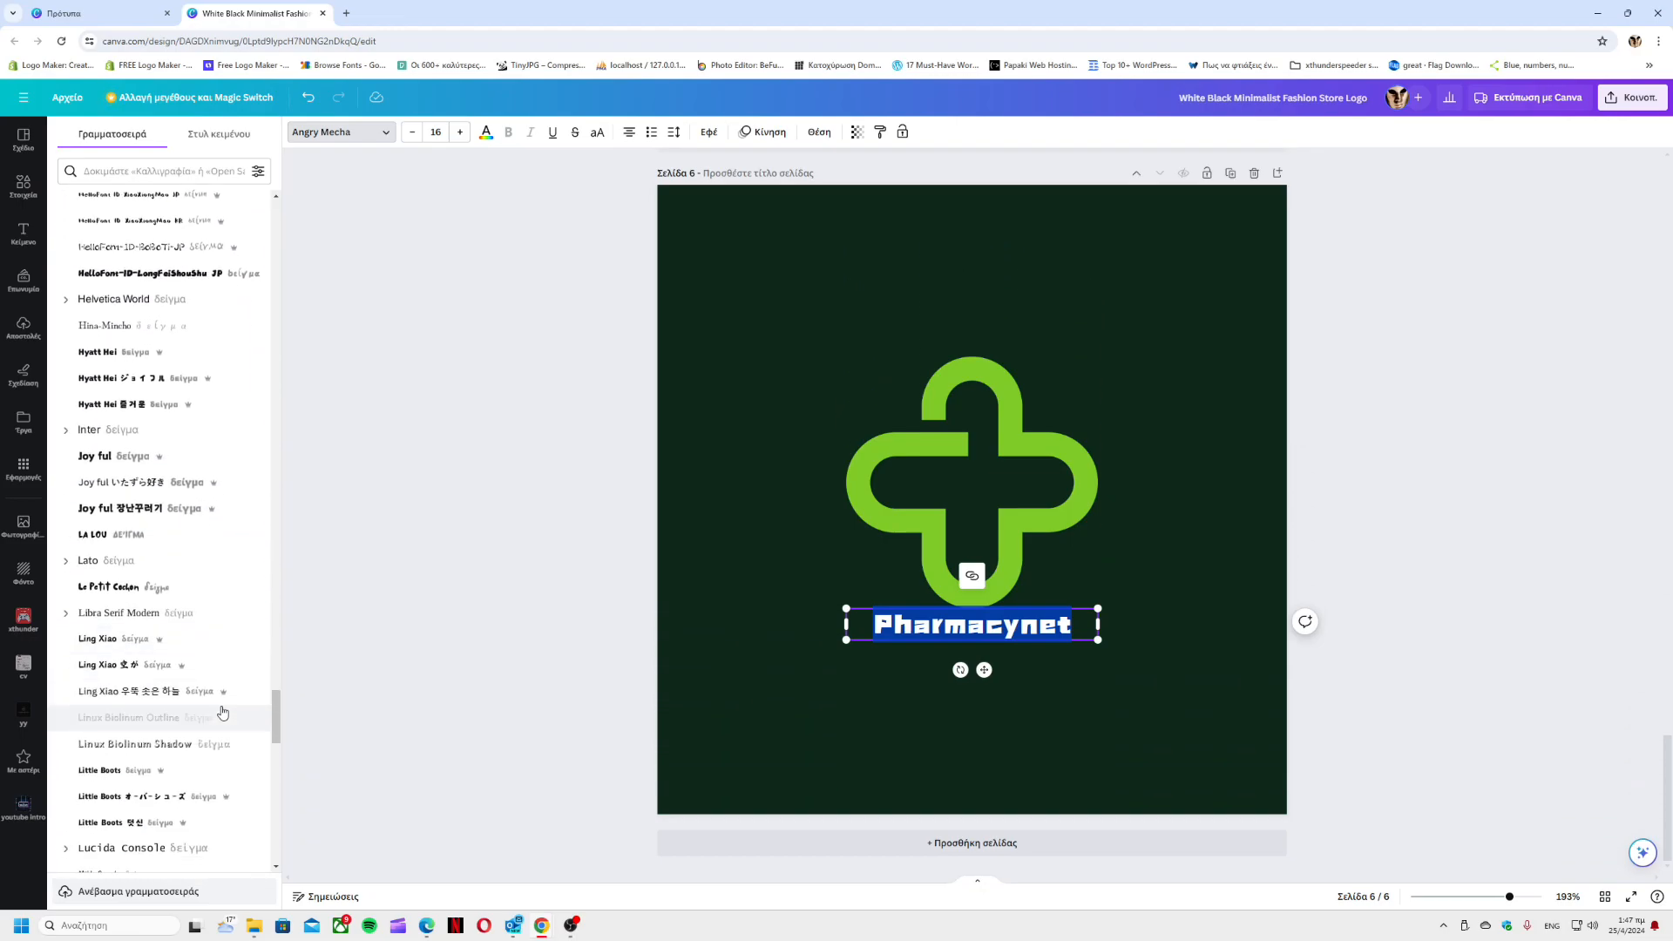
{"action": "scroll", "coordinate": [223, 713], "scroll_direction": "down", "scroll_amount": 3}
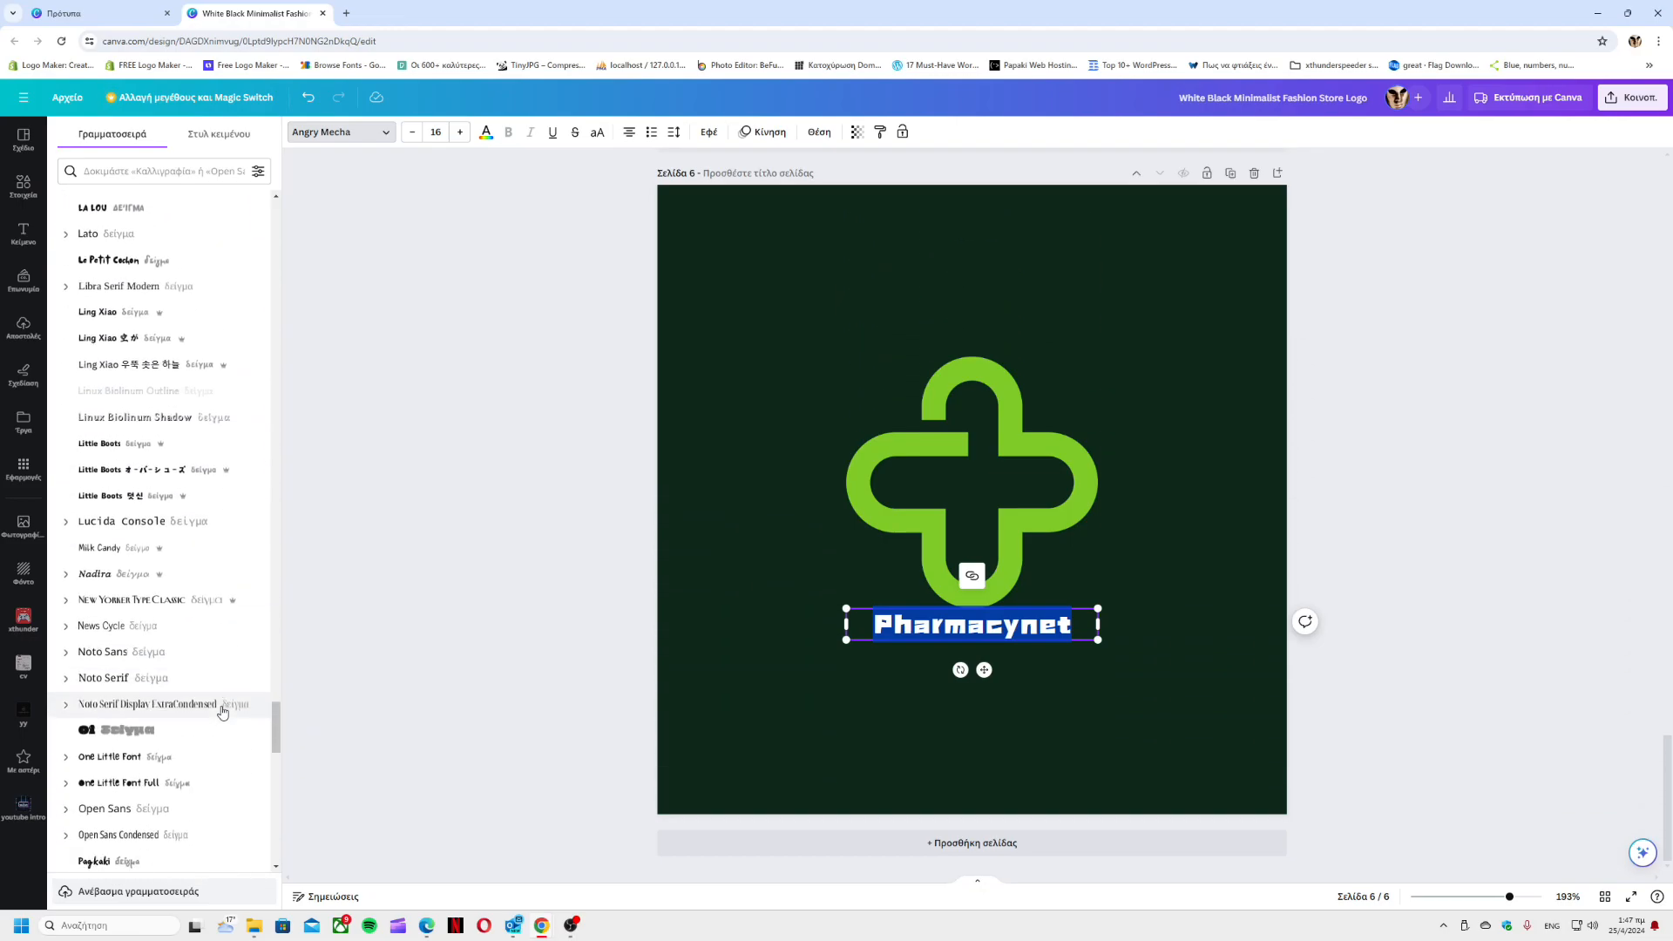
{"action": "scroll", "coordinate": [223, 713], "scroll_direction": "down", "scroll_amount": 3}
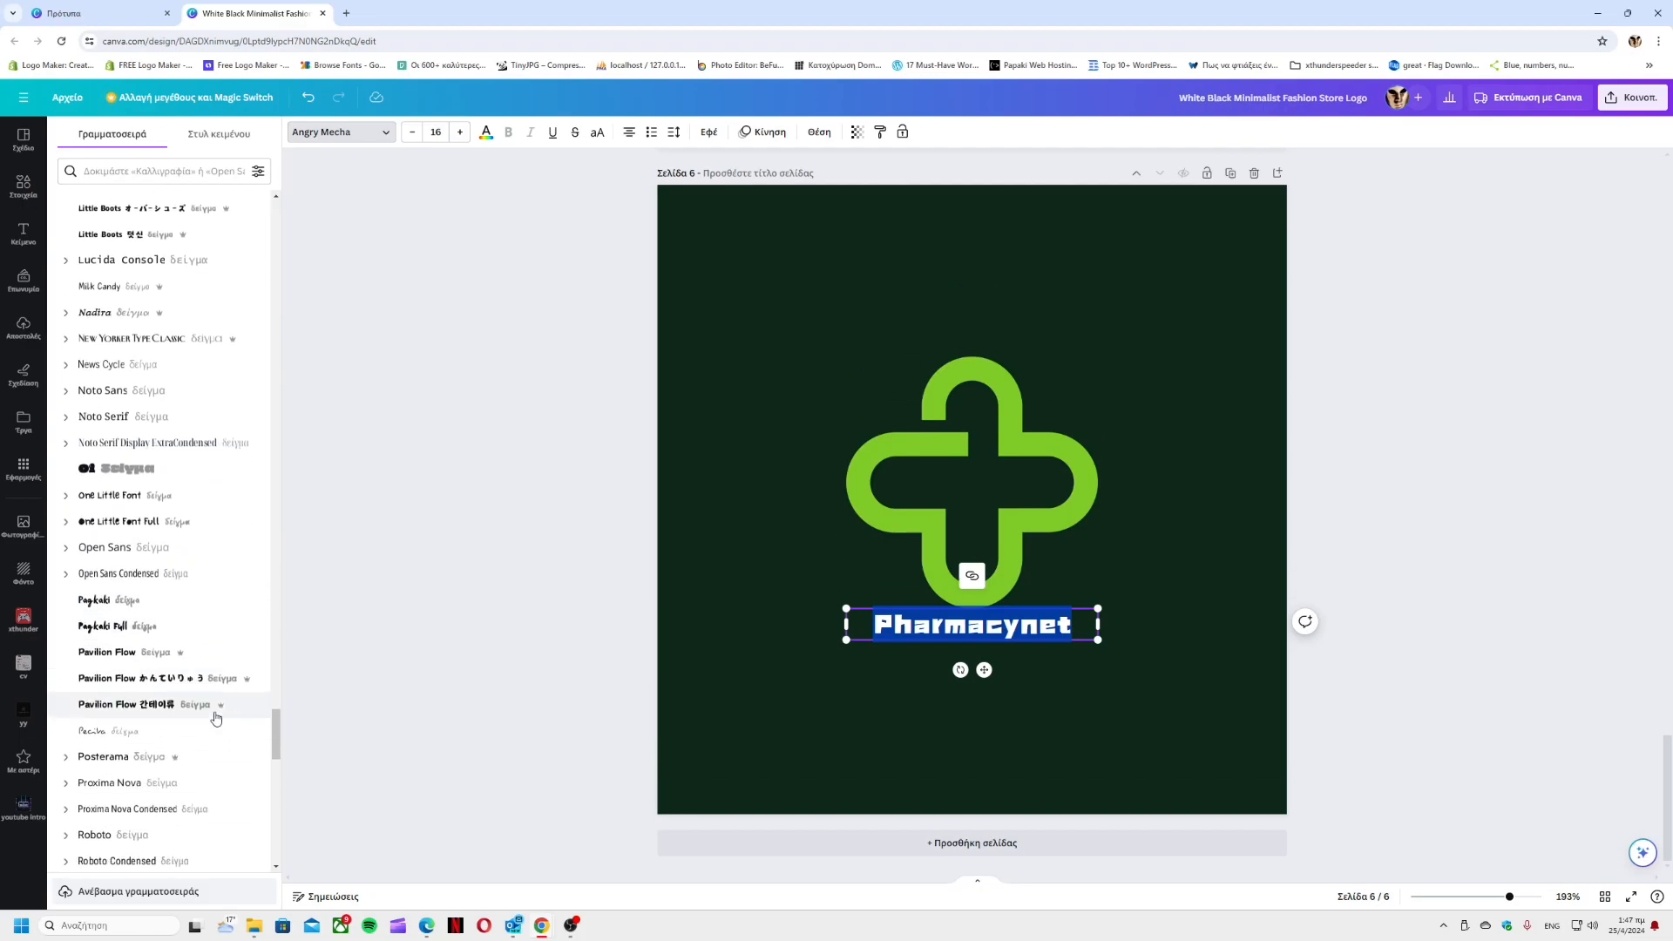
{"action": "left_click", "coordinate": [144, 765]}
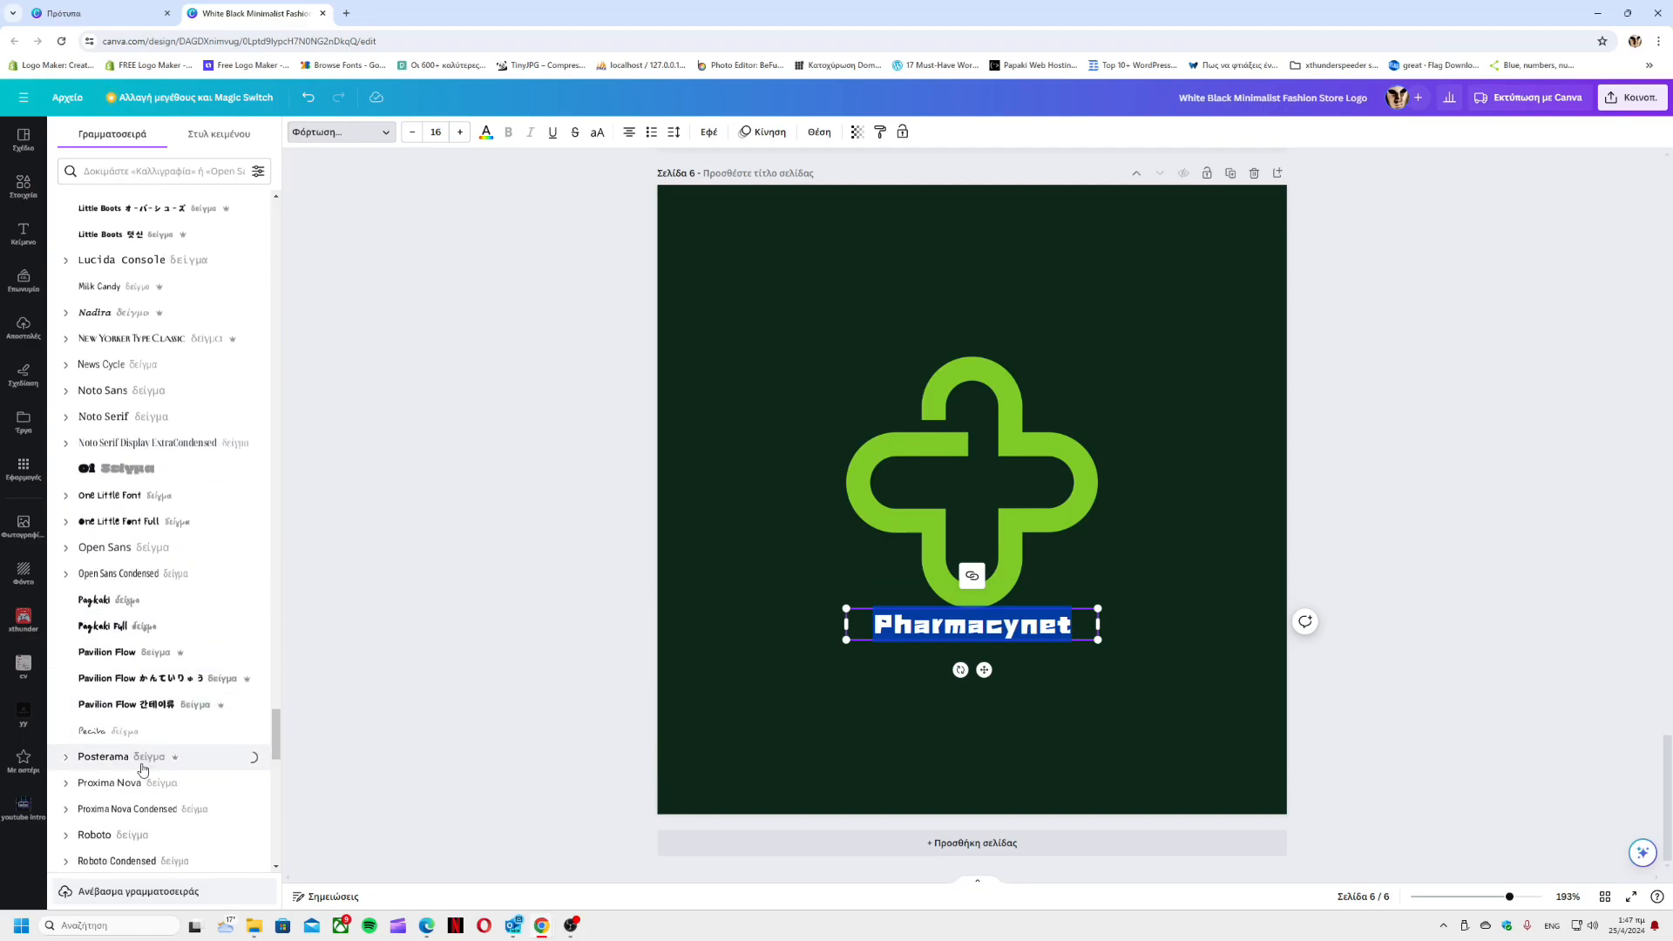
{"action": "left_click", "coordinate": [1023, 772]}
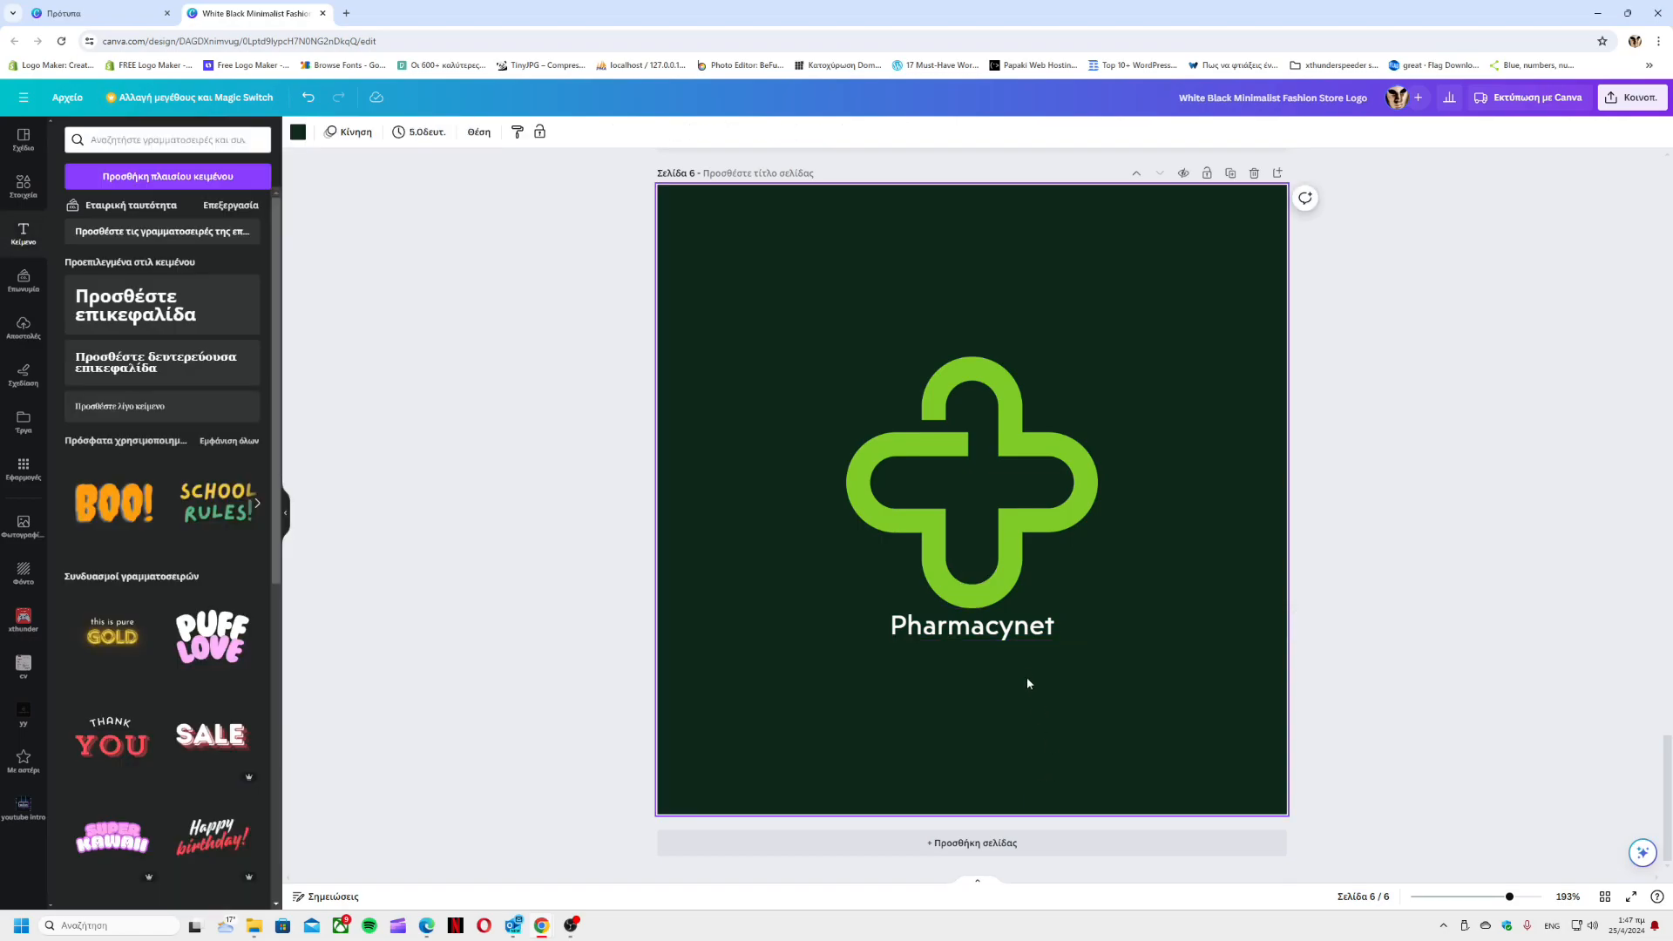
{"action": "left_click", "coordinate": [1002, 639]}
{"action": "left_click", "coordinate": [1063, 819]}
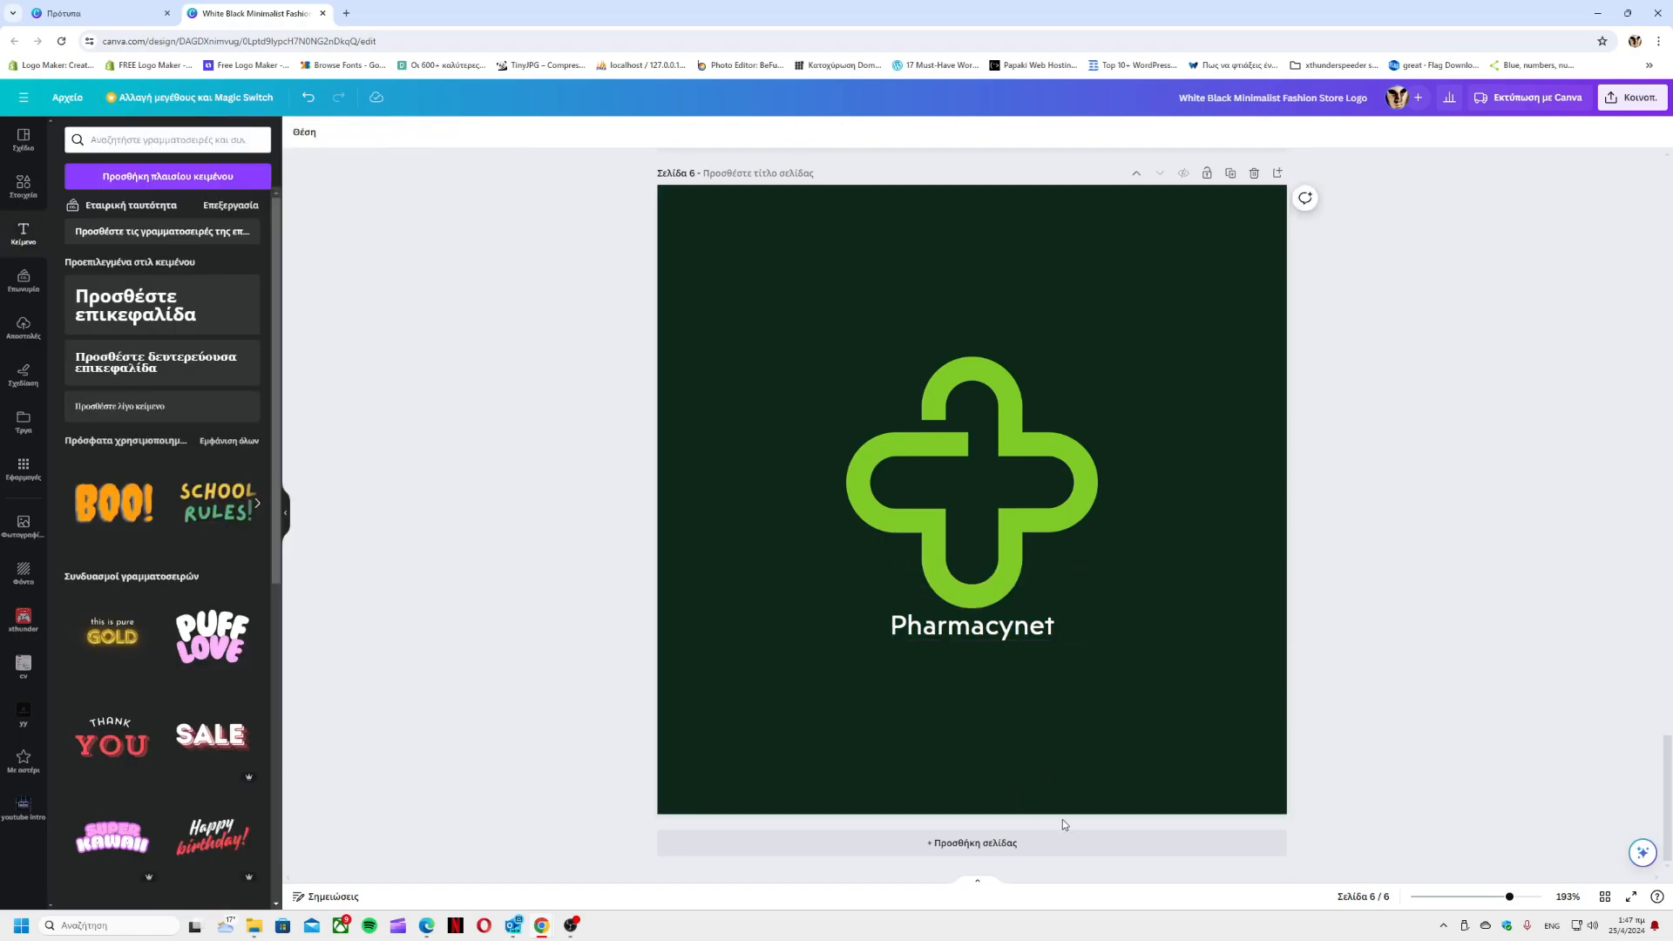
- Increase the font size of the Pharmacynet text on page 6 to 19
{"action": "left_click", "coordinate": [982, 632]}
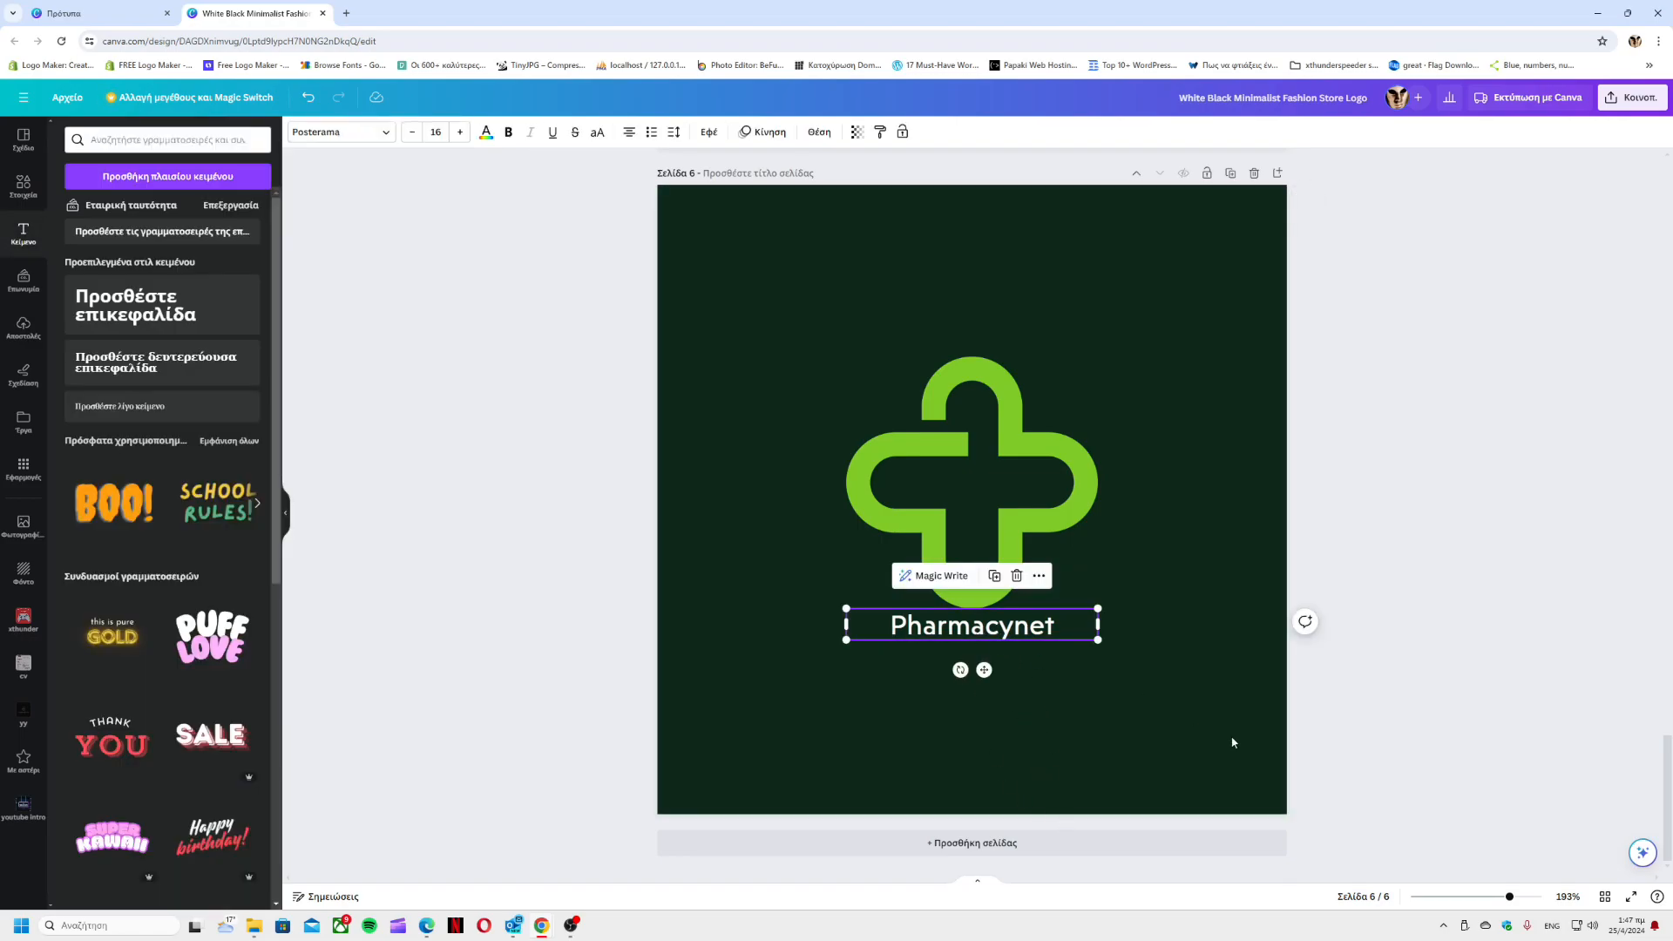
{"action": "left_click", "coordinate": [1233, 743]}
{"action": "left_click", "coordinate": [979, 633]}
{"action": "double_click", "coordinate": [978, 628]}
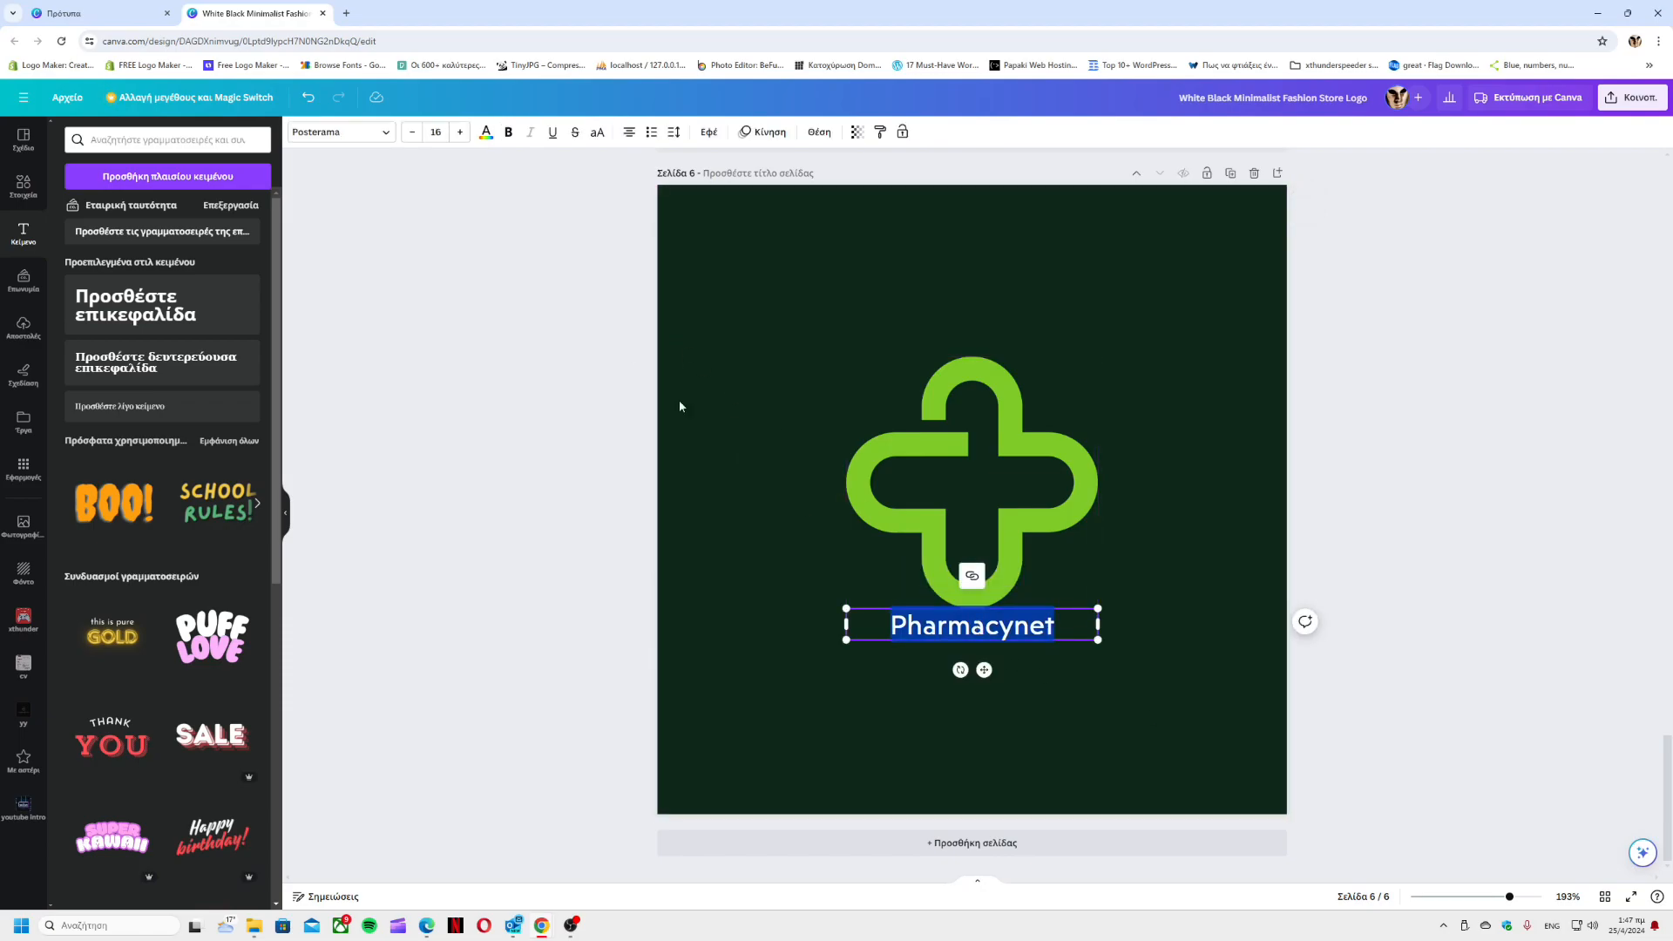
{"action": "left_click", "coordinate": [462, 133]}
{"action": "left_click", "coordinate": [462, 133]}
{"action": "left_click", "coordinate": [462, 133]}
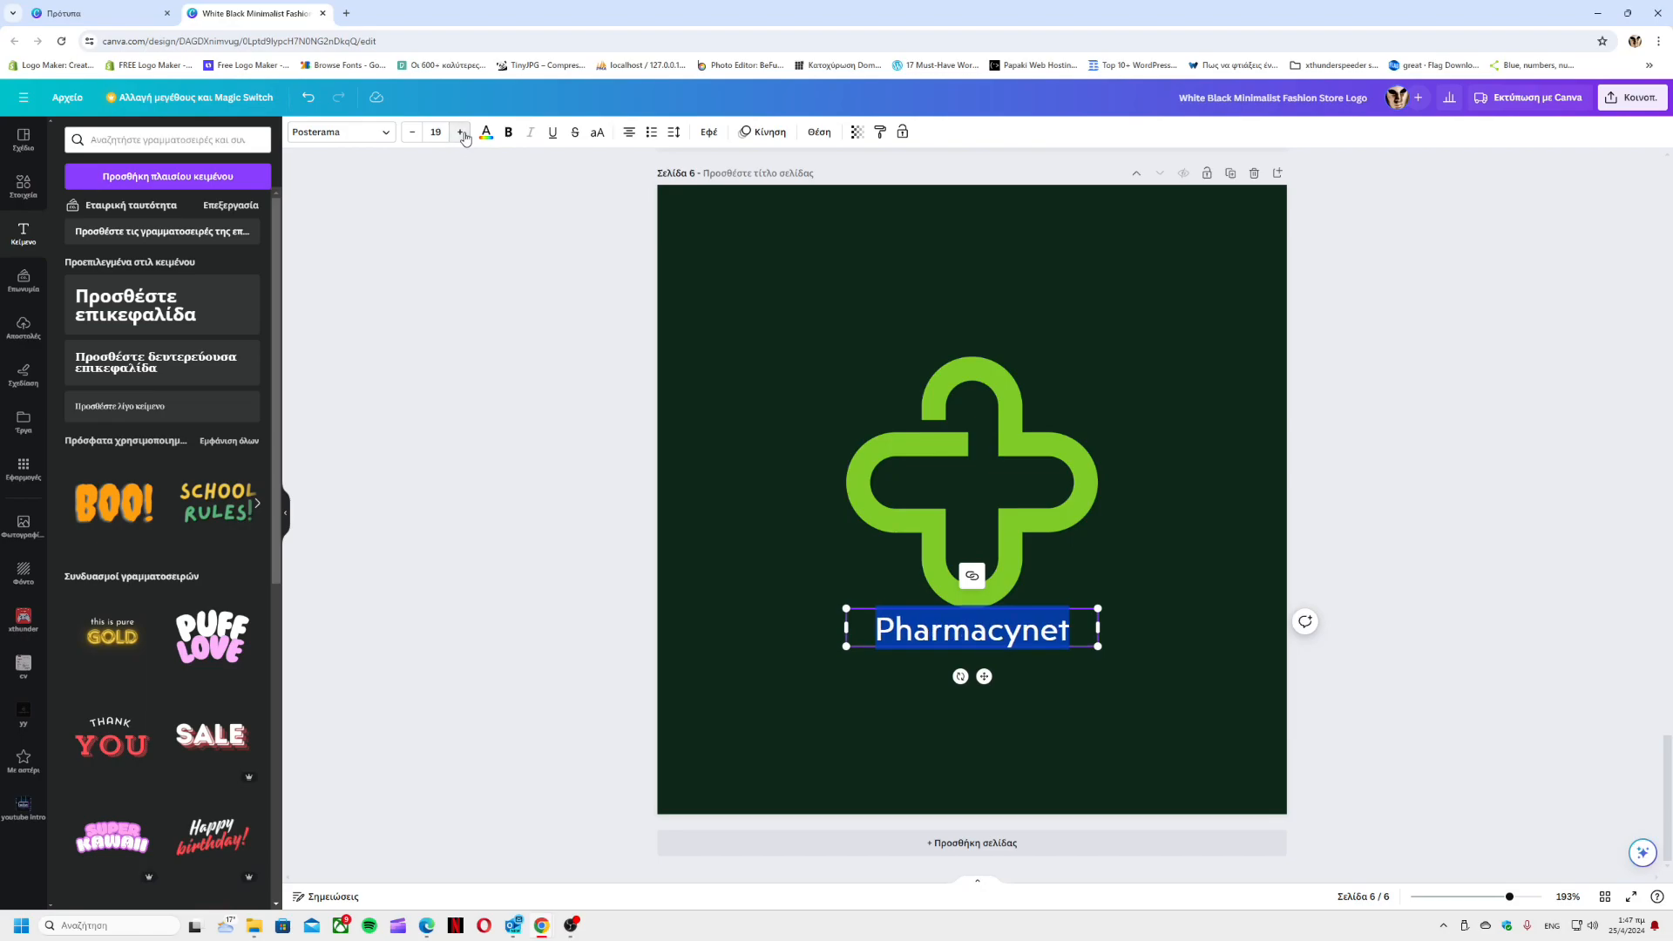
{"action": "left_click", "coordinate": [1167, 519]}
- Move the Pharmacynet text slightly lower and centre the green cross on page 6, just above the text
{"action": "left_click", "coordinate": [1006, 635]}
{"action": "left_click_drag", "start_coordinate": [1007, 636], "coordinate": [1007, 658]}
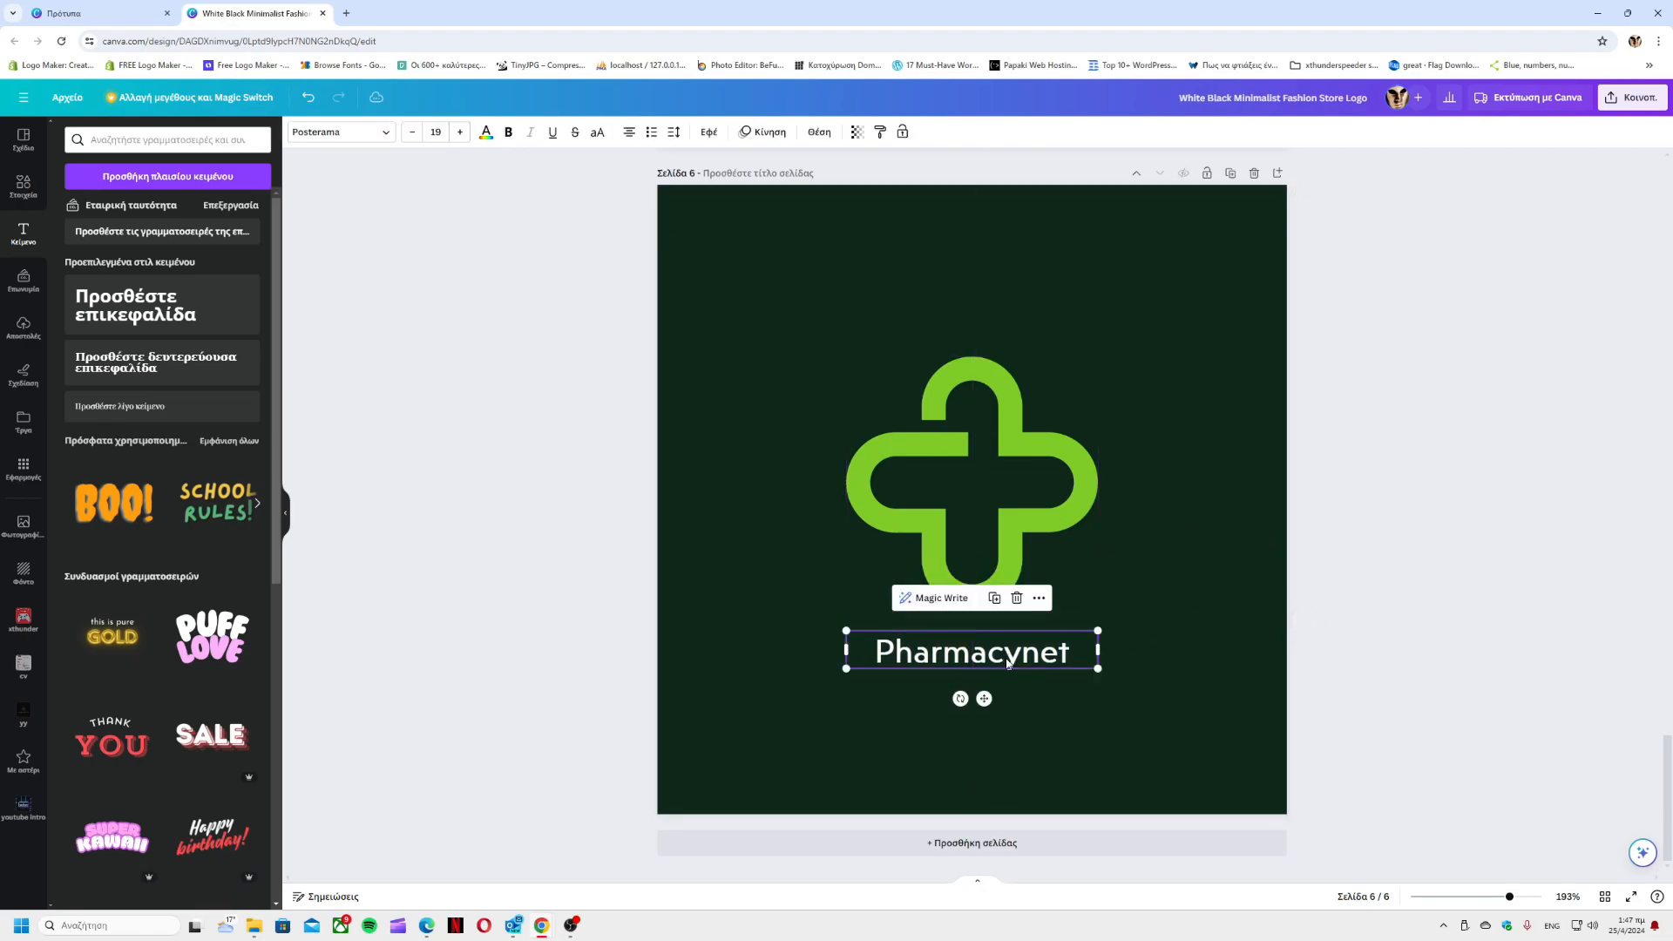
{"action": "left_click", "coordinate": [1000, 518]}
{"action": "mouse_move", "coordinate": [999, 518]}
{"action": "left_mouse_down"}
{"action": "mouse_move", "coordinate": [999, 470]}
{"action": "mouse_move", "coordinate": [998, 538]}
{"action": "mouse_move", "coordinate": [1000, 522]}
{"action": "left_mouse_up"}
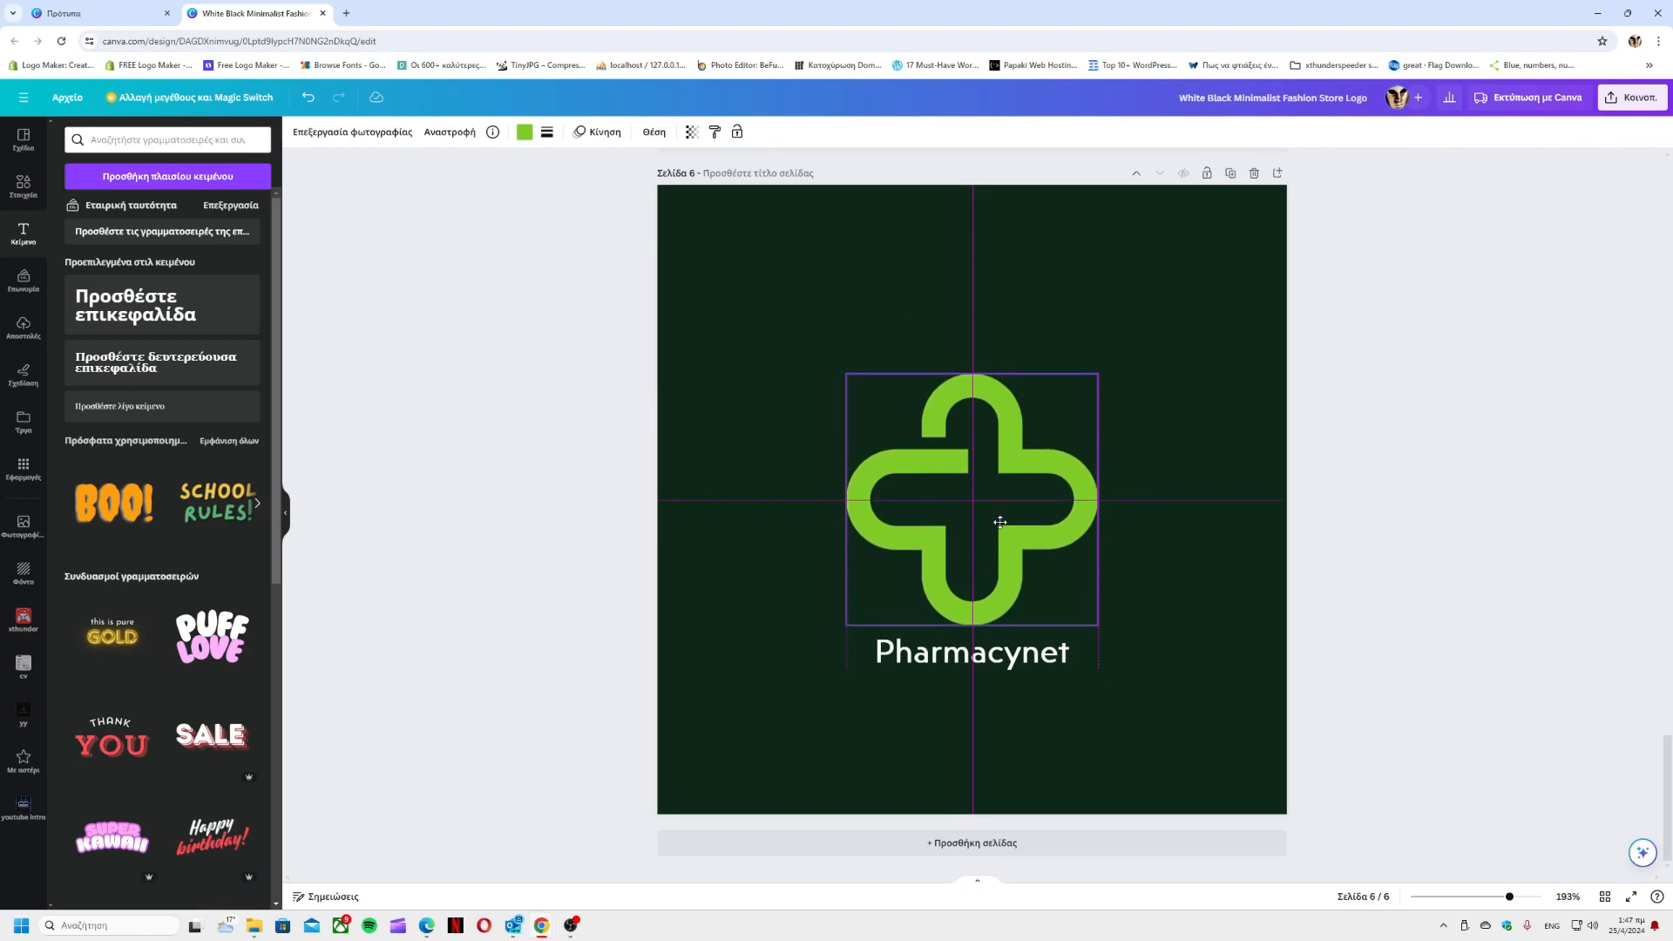
{"action": "left_click_drag", "start_coordinate": [1000, 522], "coordinate": [1000, 522]}
{"action": "left_click", "coordinate": [1057, 735]}
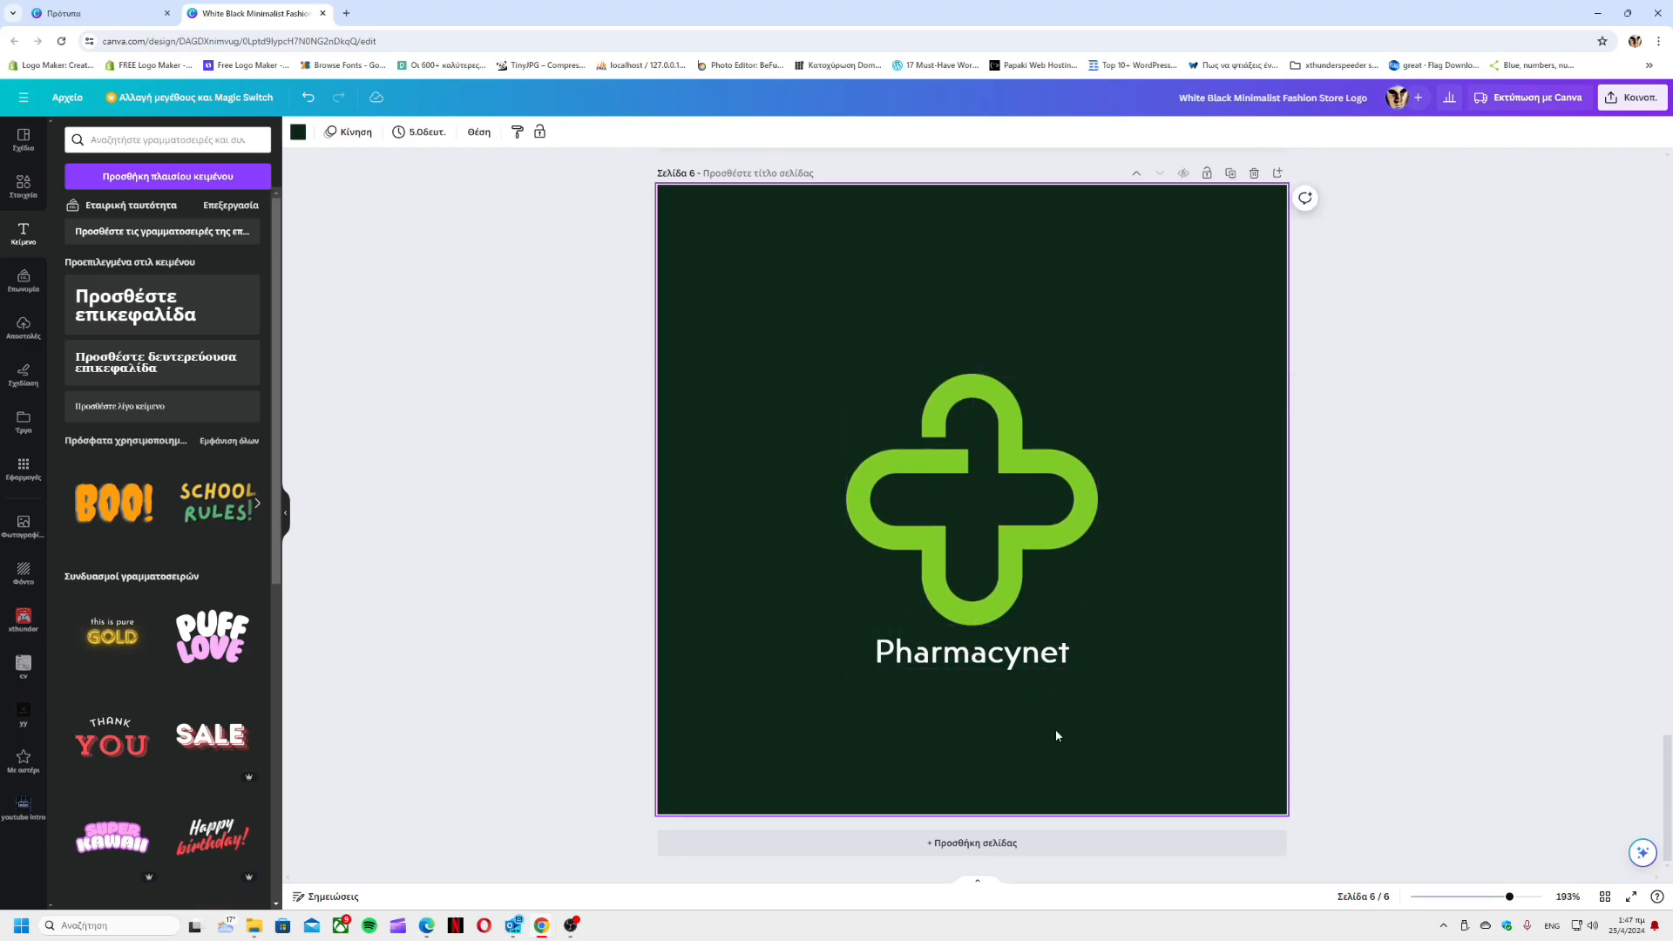
{"action": "left_click", "coordinate": [1016, 658]}
{"action": "left_click_drag", "start_coordinate": [1016, 659], "coordinate": [1014, 653]}
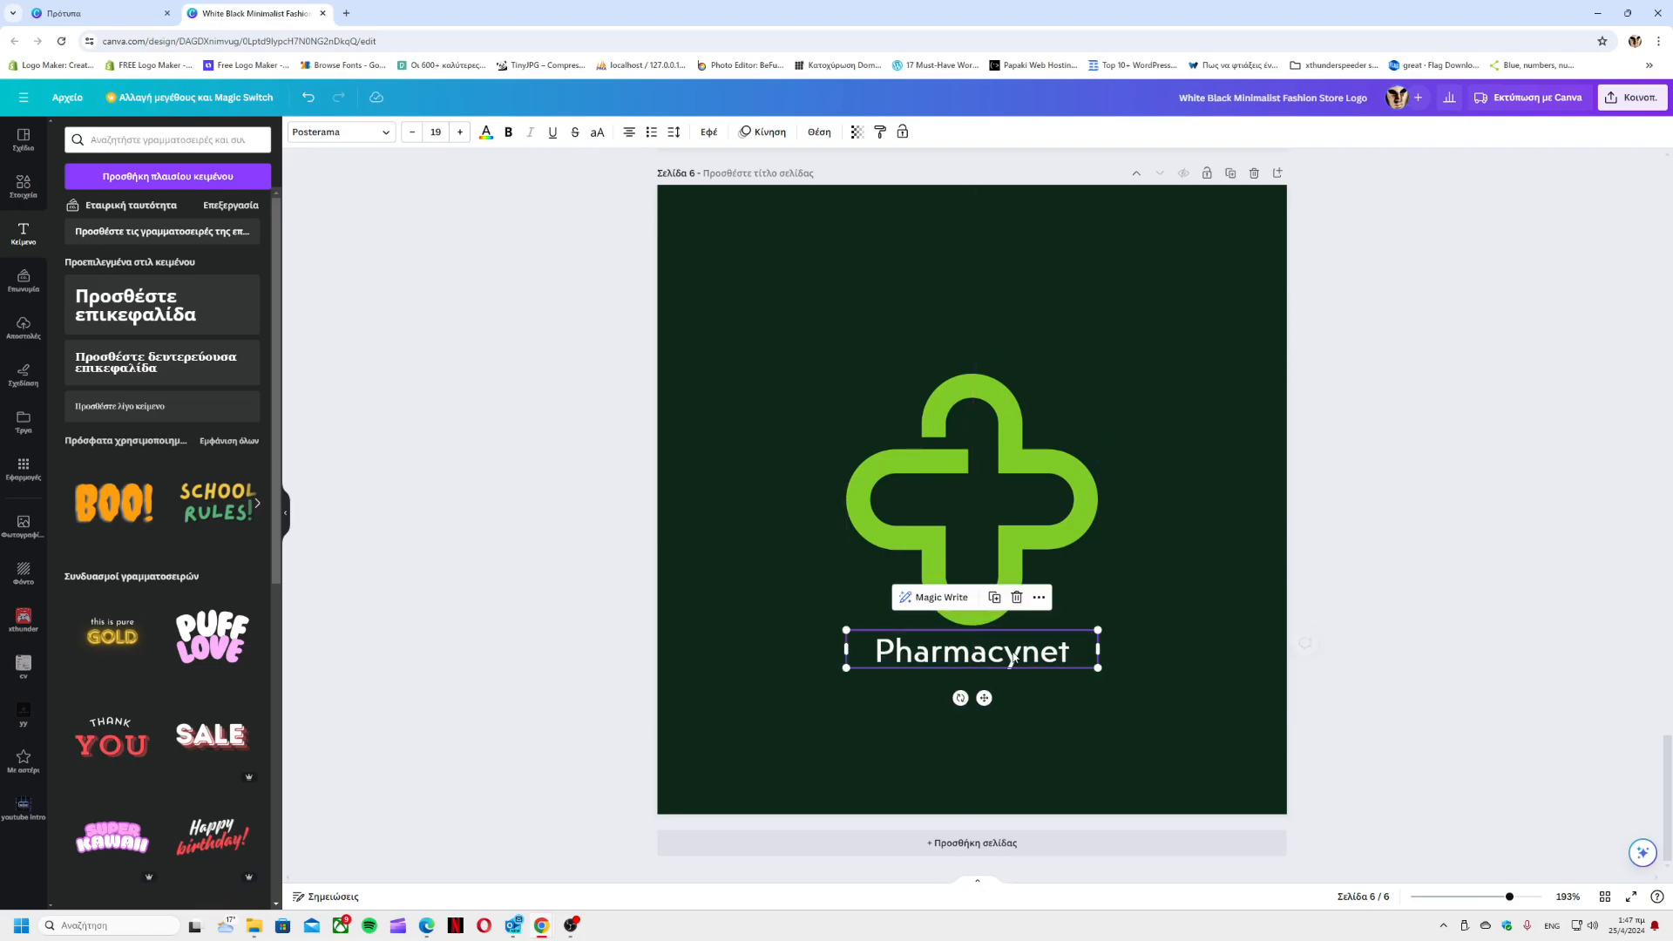
{"action": "left_click", "coordinate": [1065, 730]}
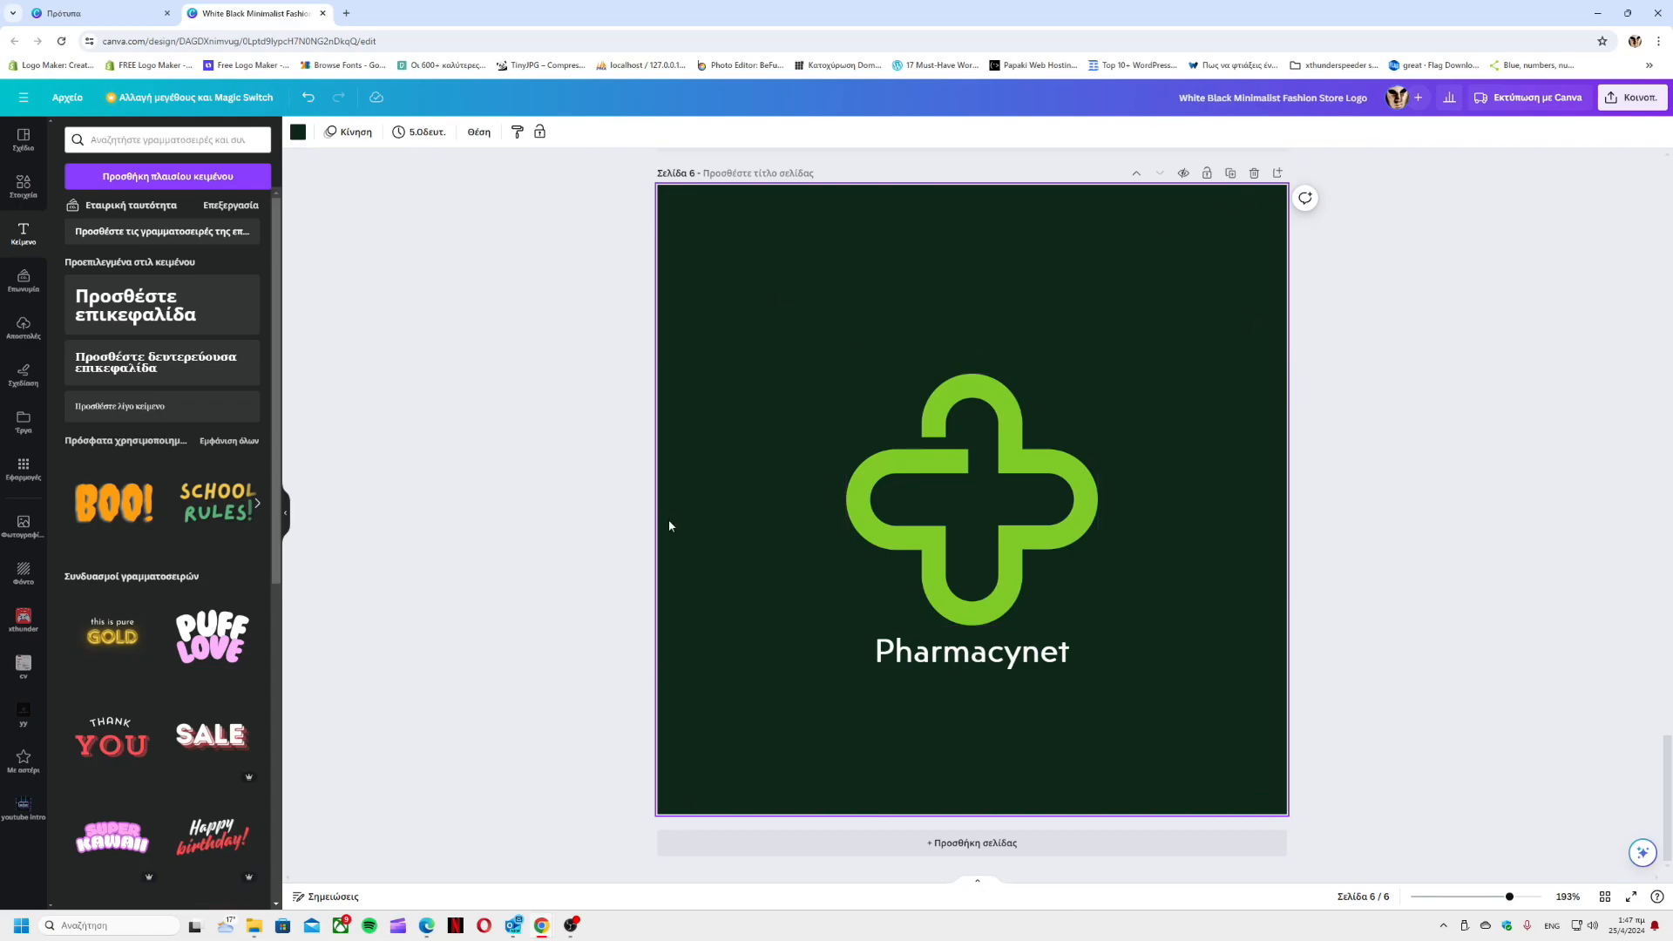
- Try a green-and-blue cross from the pharmacy logo graphics over the green cross on page 6, and delete it
{"action": "left_click", "coordinate": [32, 194]}
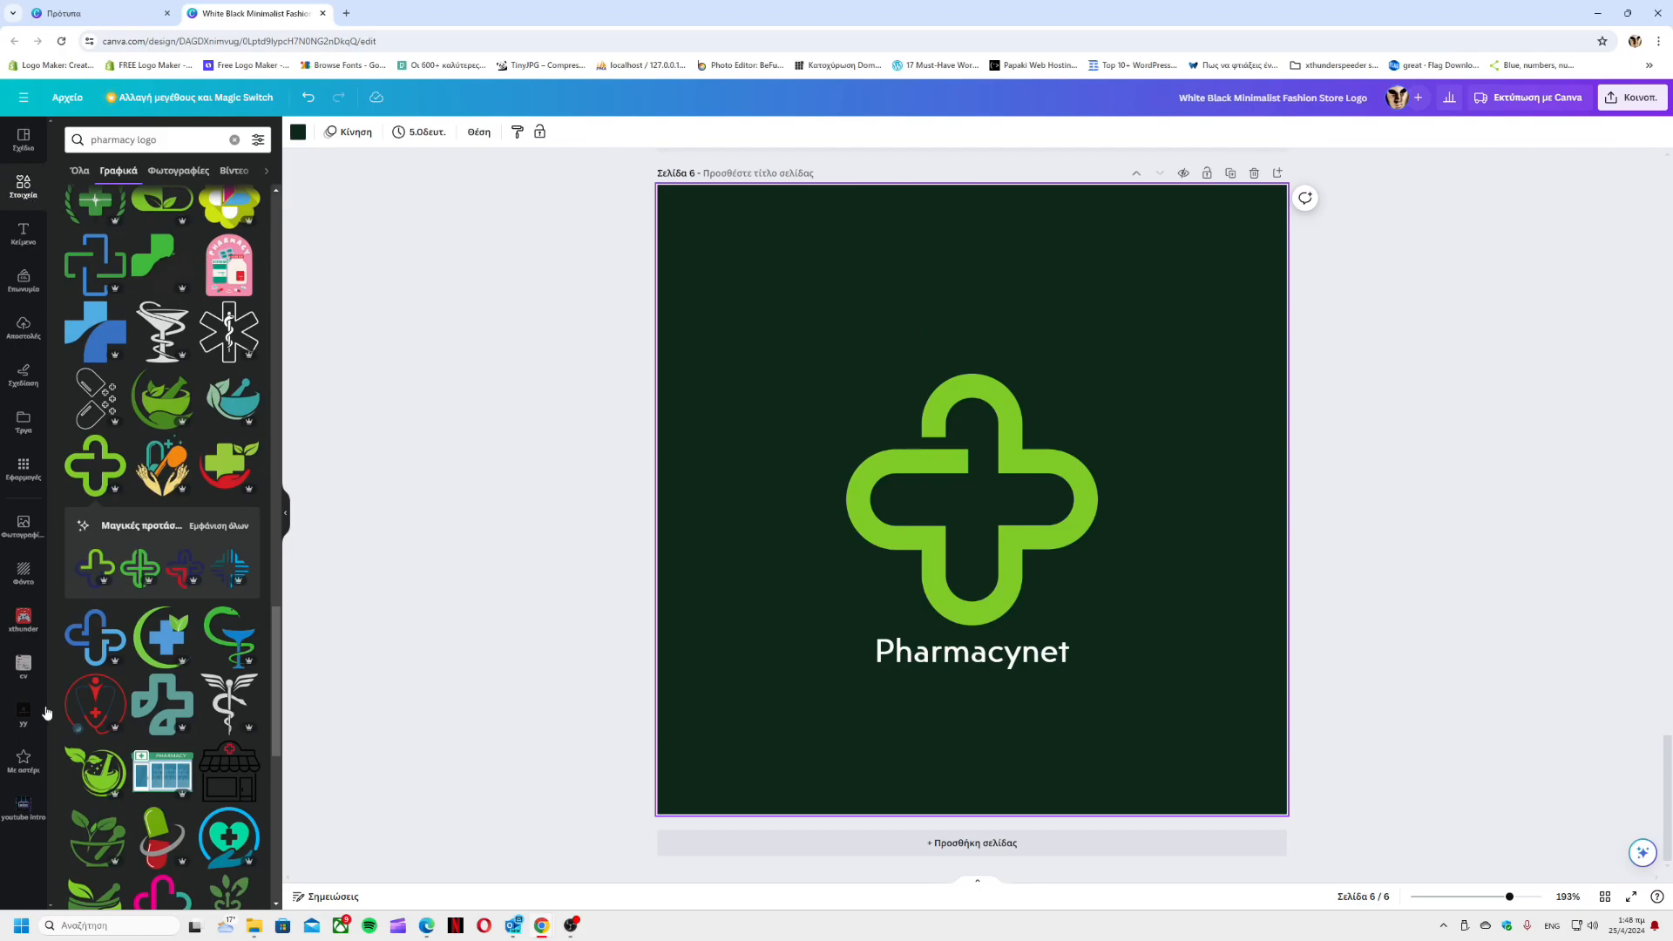
{"action": "scroll", "coordinate": [175, 731], "scroll_direction": "down", "scroll_amount": 3}
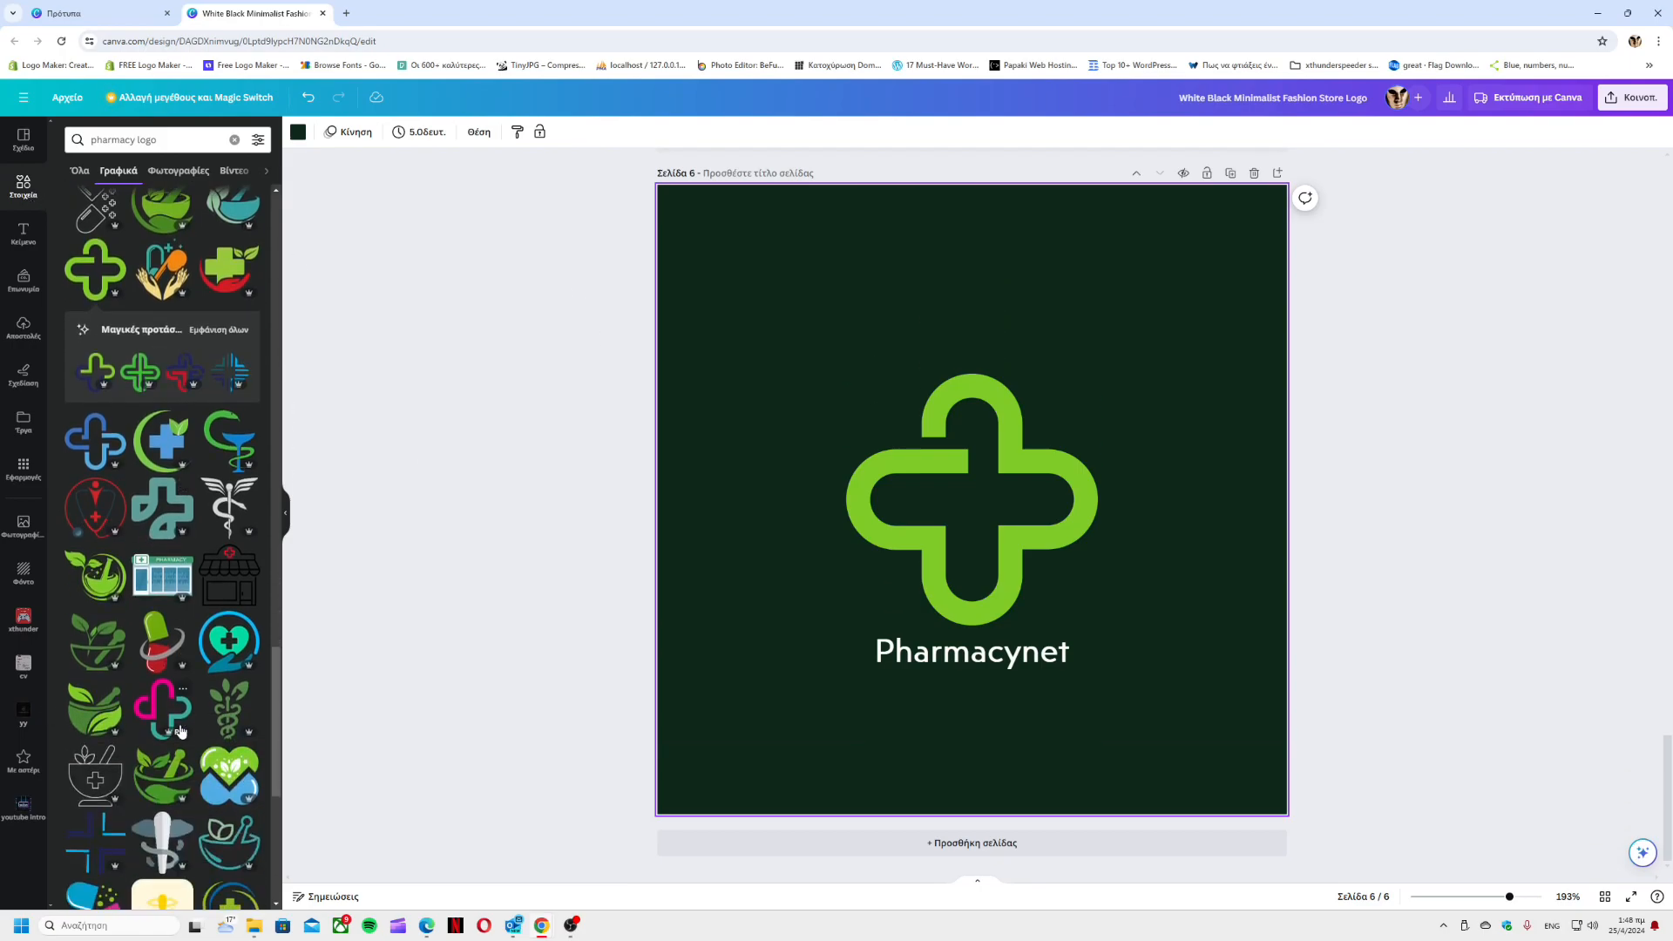
{"action": "scroll", "coordinate": [180, 730], "scroll_direction": "down", "scroll_amount": 5}
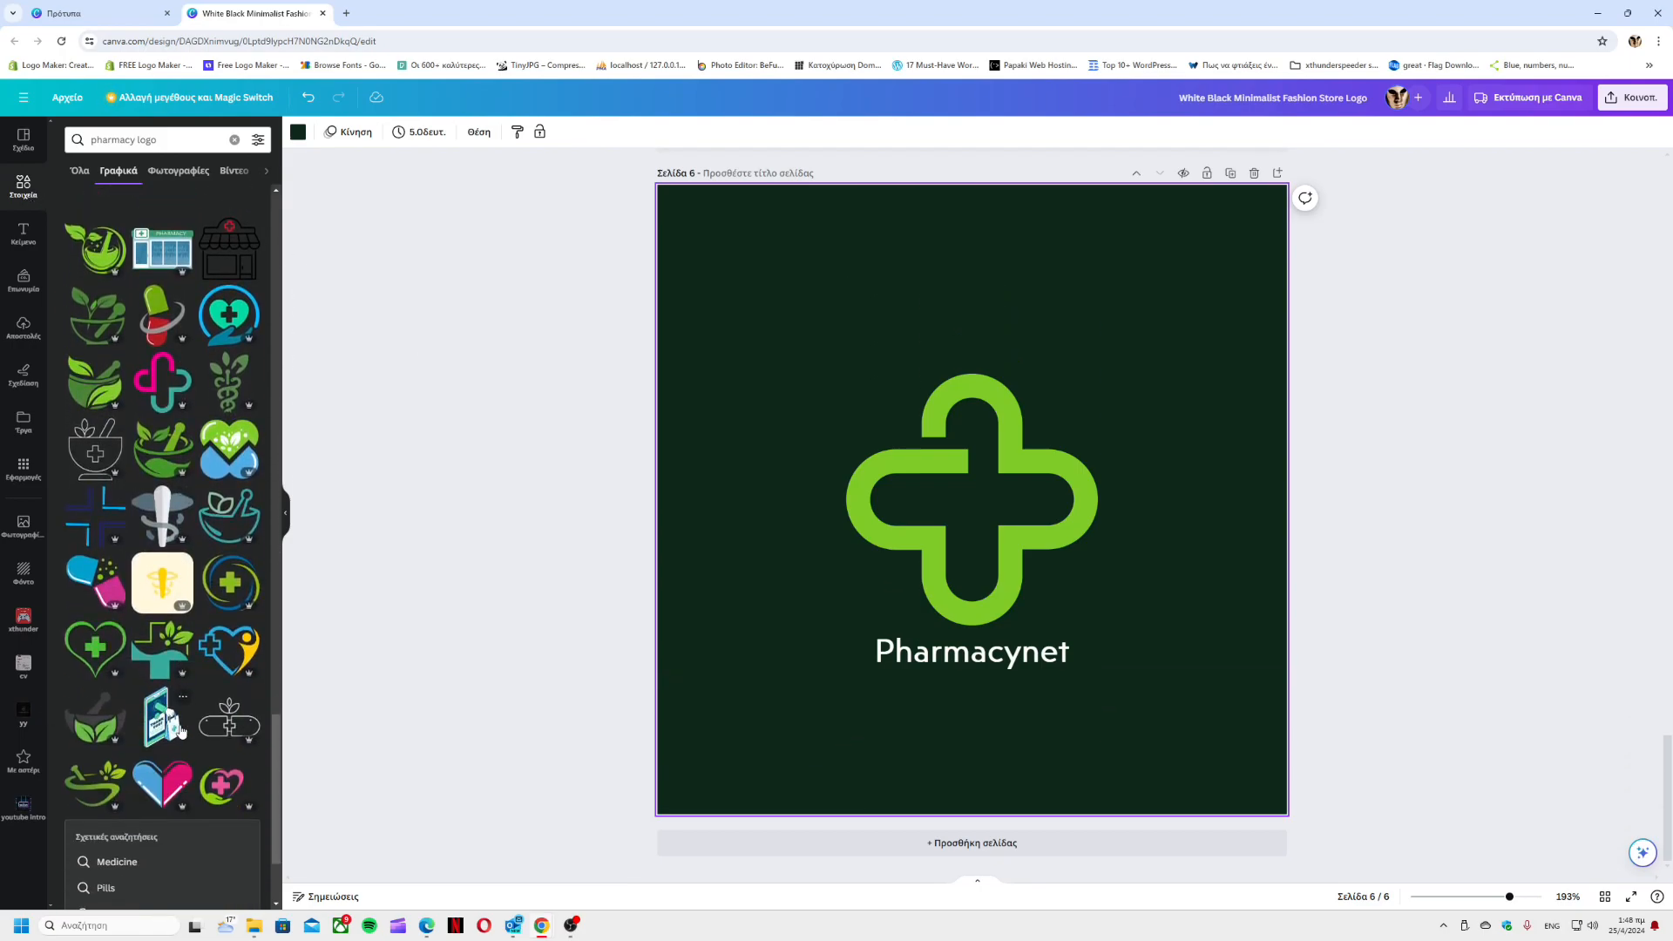
{"action": "scroll", "coordinate": [180, 731], "scroll_direction": "down", "scroll_amount": 5}
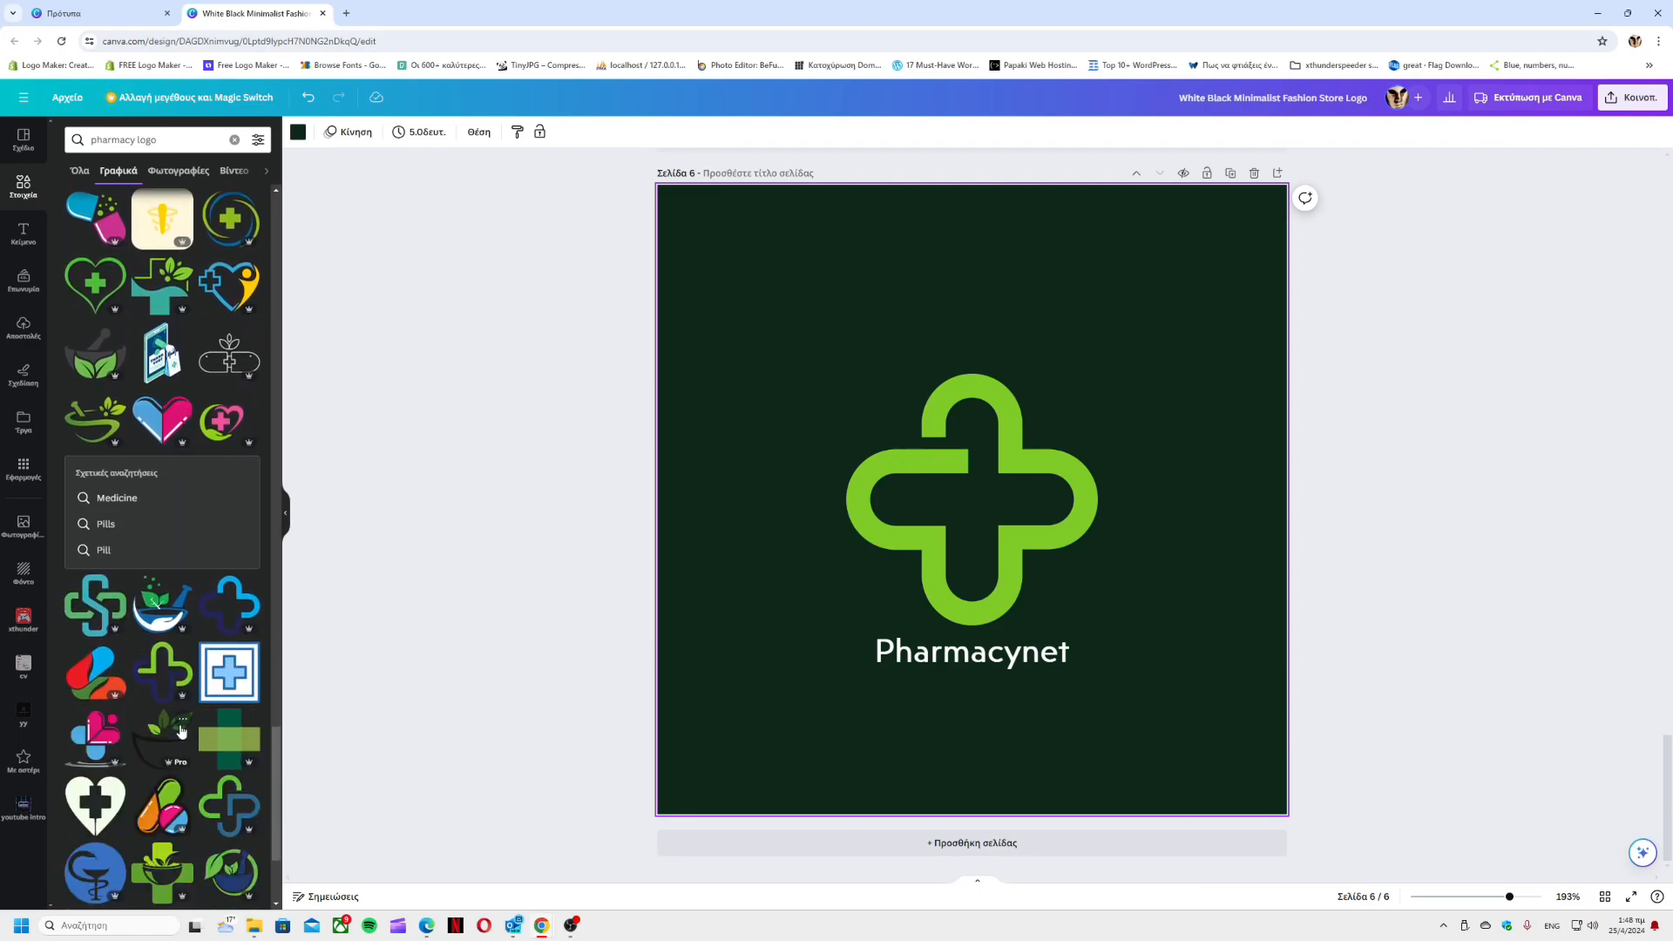
{"action": "scroll", "coordinate": [181, 730], "scroll_direction": "down", "scroll_amount": 2}
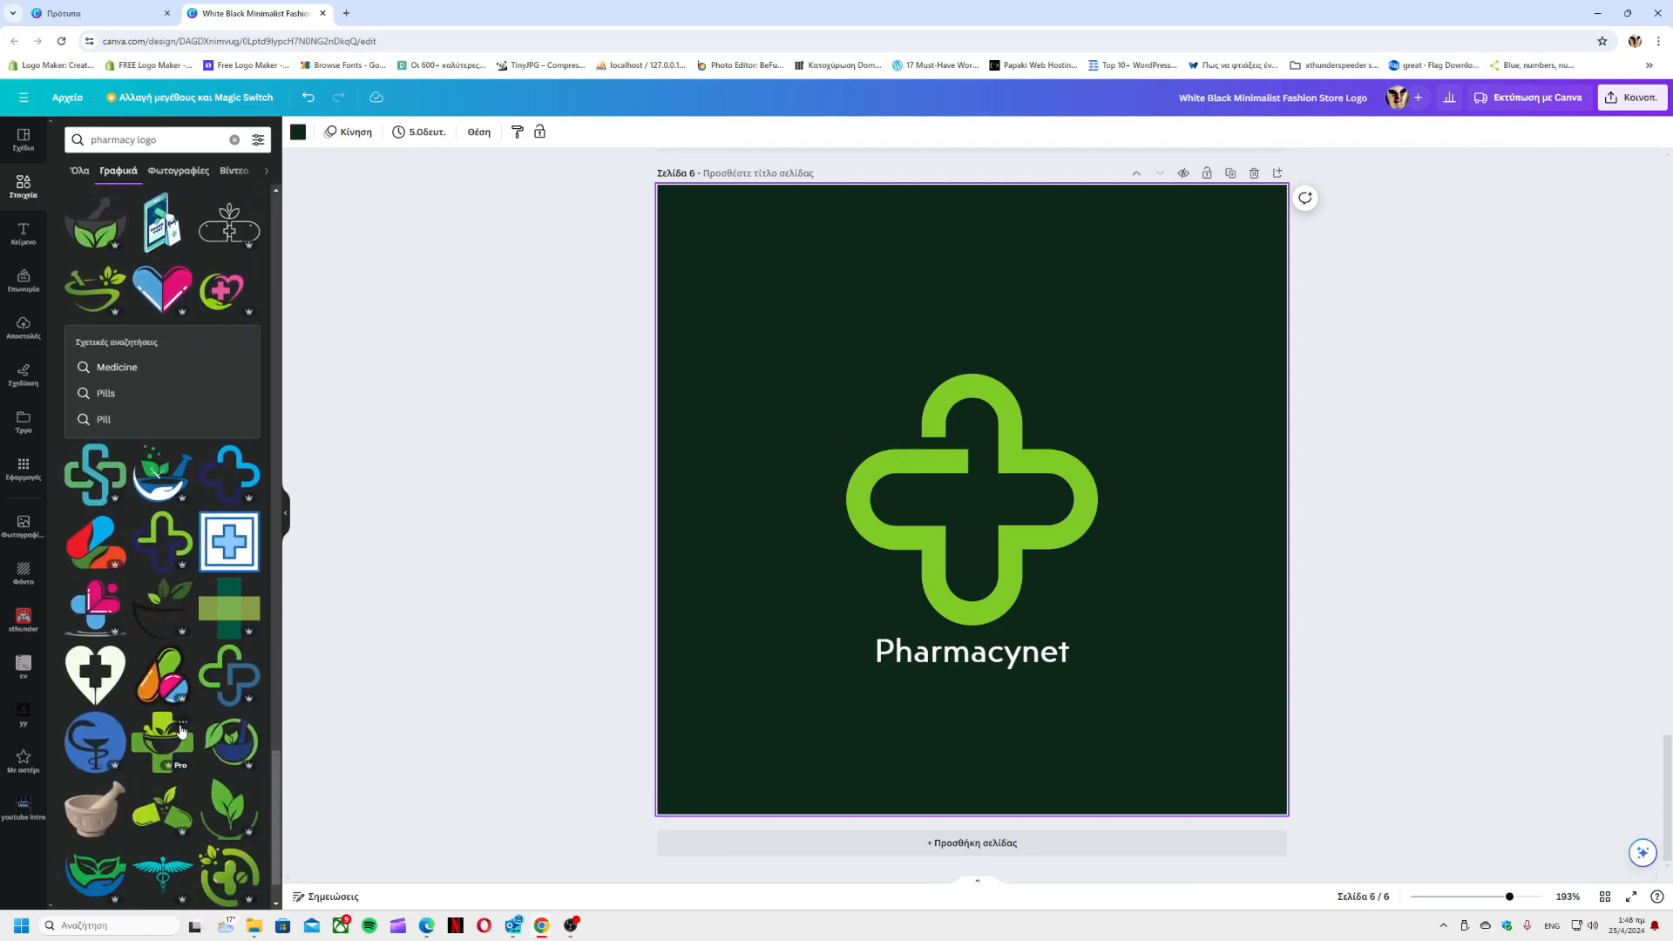
{"action": "left_click", "coordinate": [239, 688]}
{"action": "mouse_move", "coordinate": [1056, 589]}
{"action": "left_mouse_down"}
{"action": "mouse_move", "coordinate": [1085, 584]}
{"action": "mouse_move", "coordinate": [1038, 570]}
{"action": "left_mouse_up"}
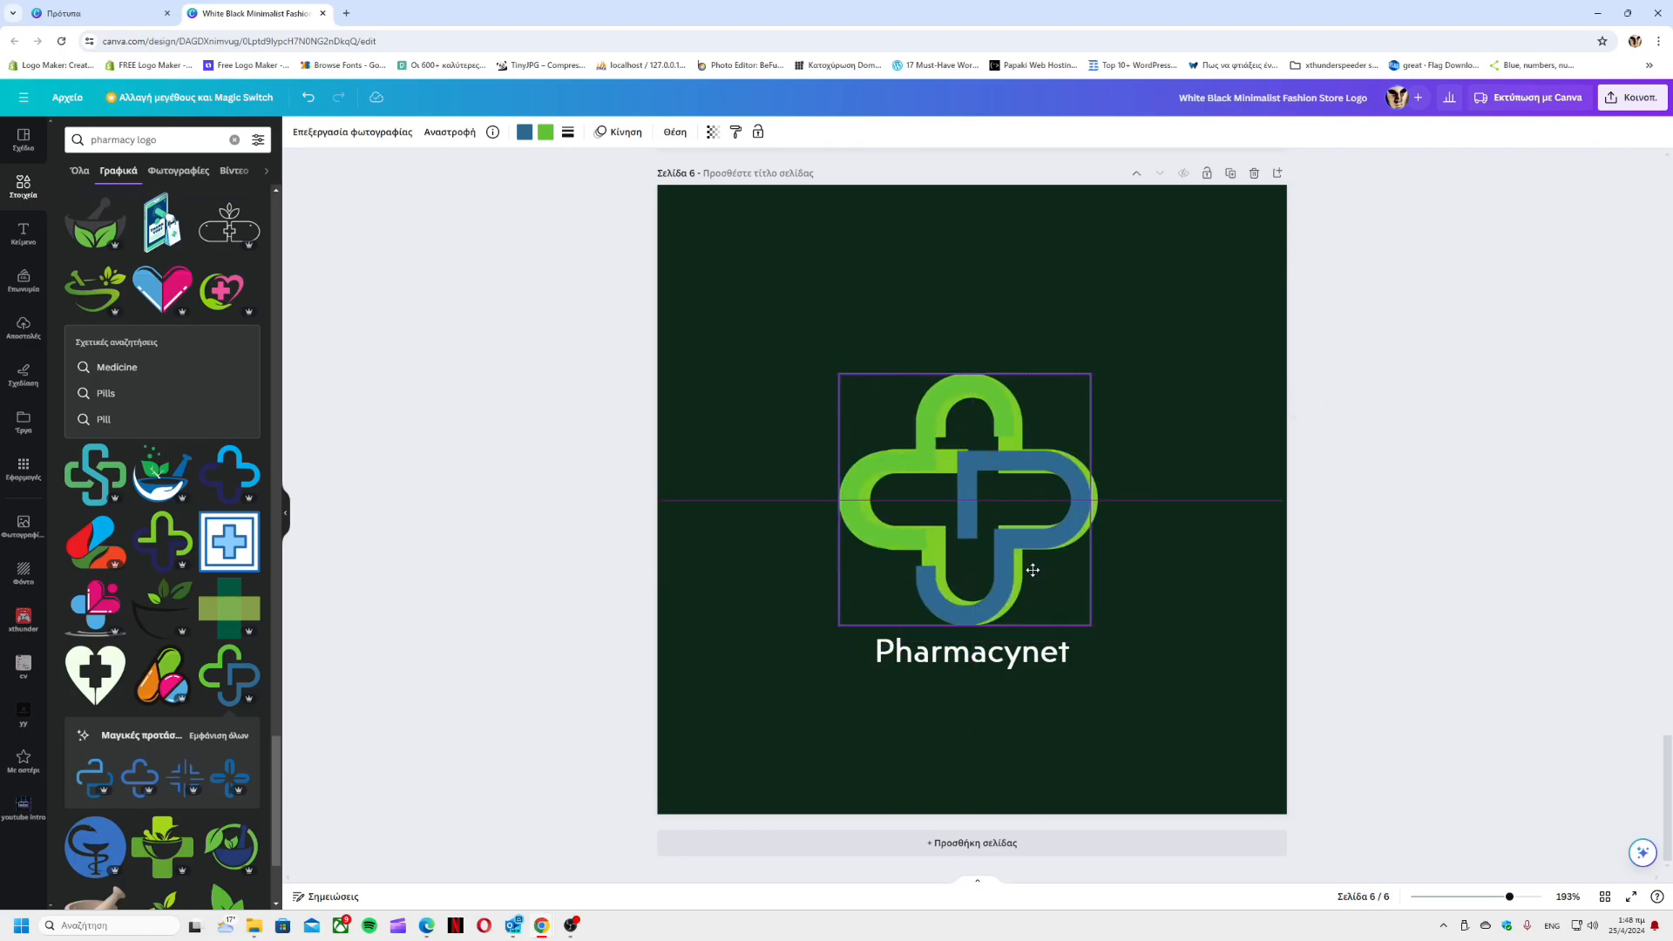
{"action": "left_click_drag", "start_coordinate": [1038, 570], "coordinate": [1050, 570]}
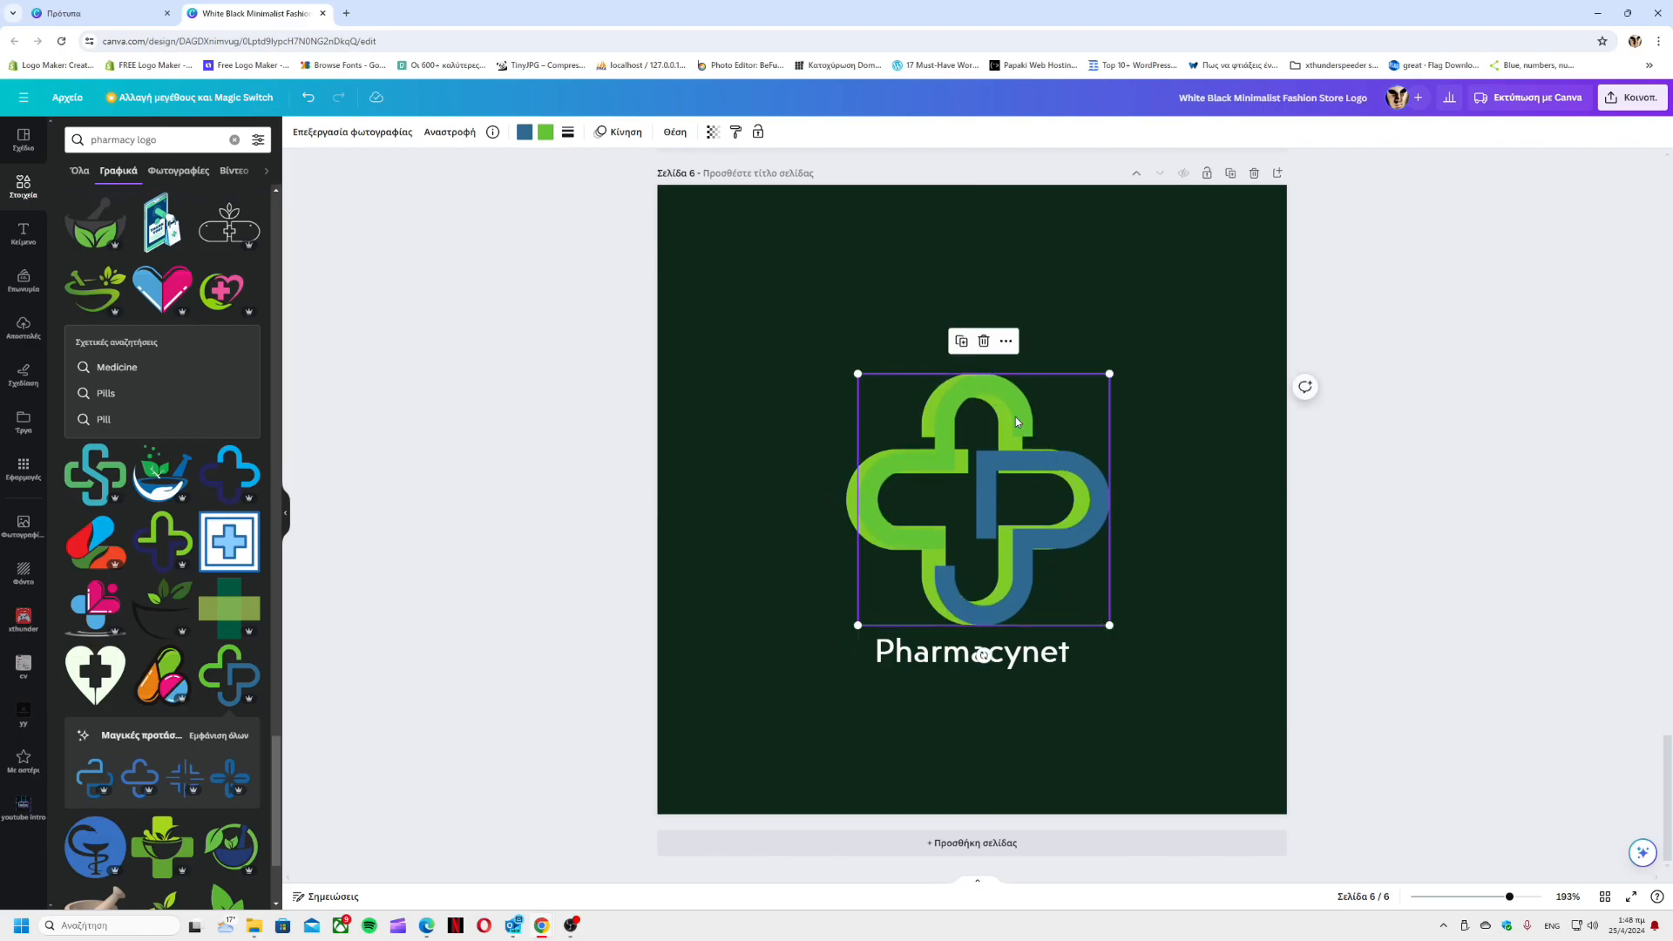
{"action": "left_click", "coordinate": [982, 343]}
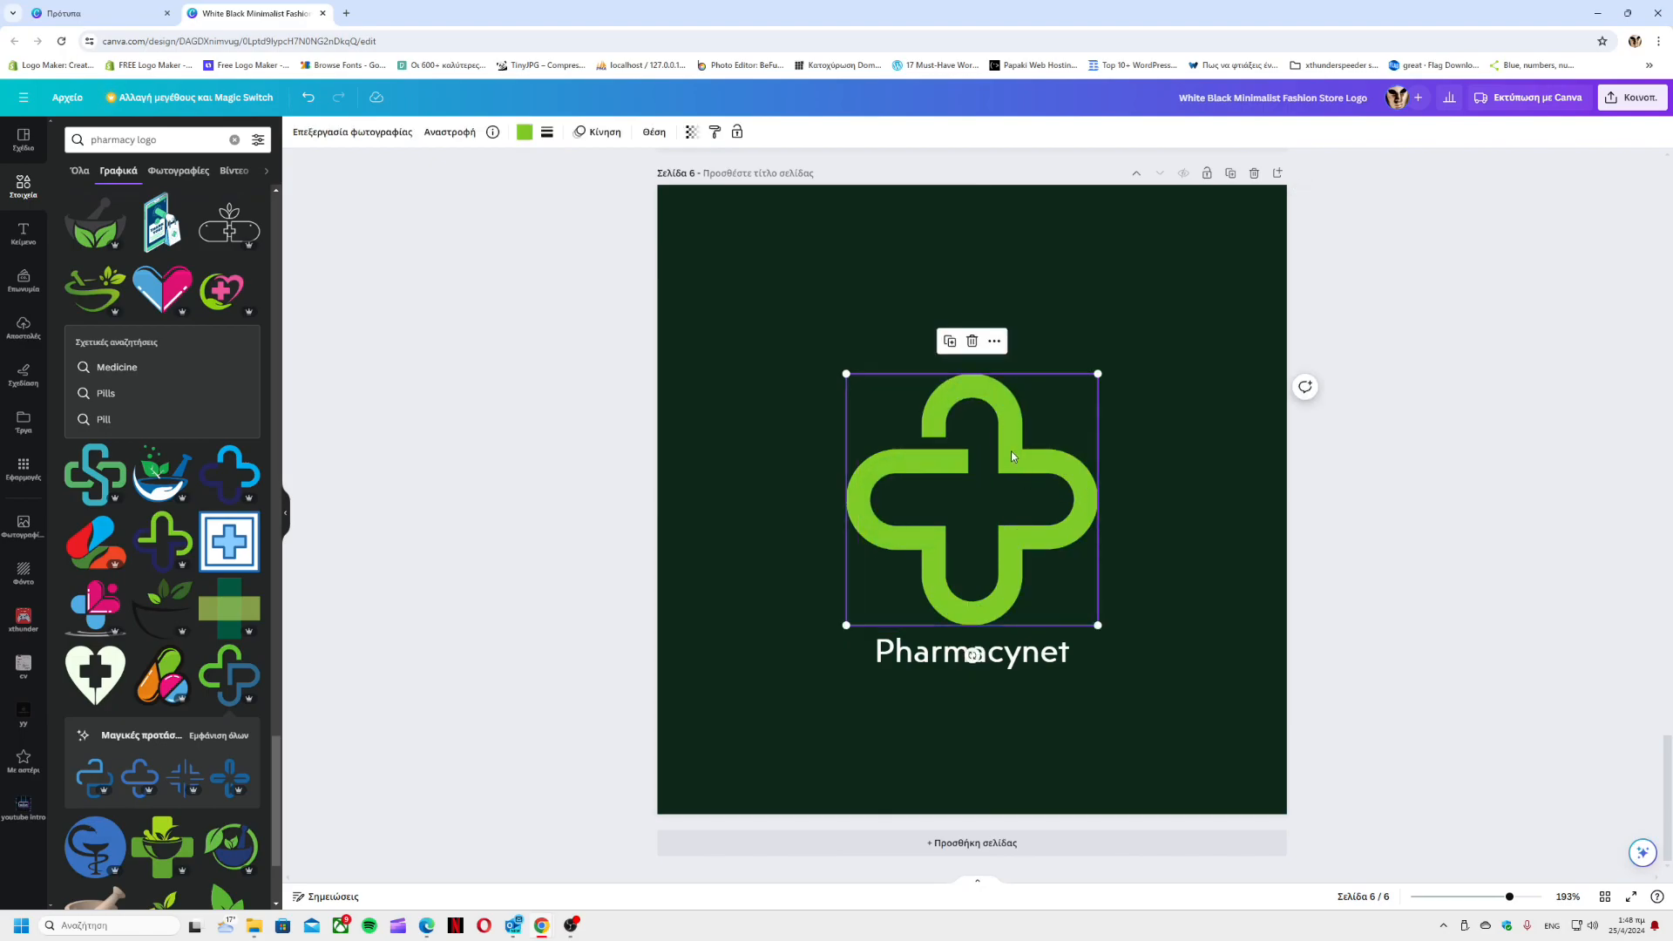
- Duplicate the green cross on page 6, shift the copy aside and colour it white
{"action": "left_click", "coordinate": [951, 343]}
{"action": "left_click_drag", "start_coordinate": [1028, 563], "coordinate": [1077, 538]}
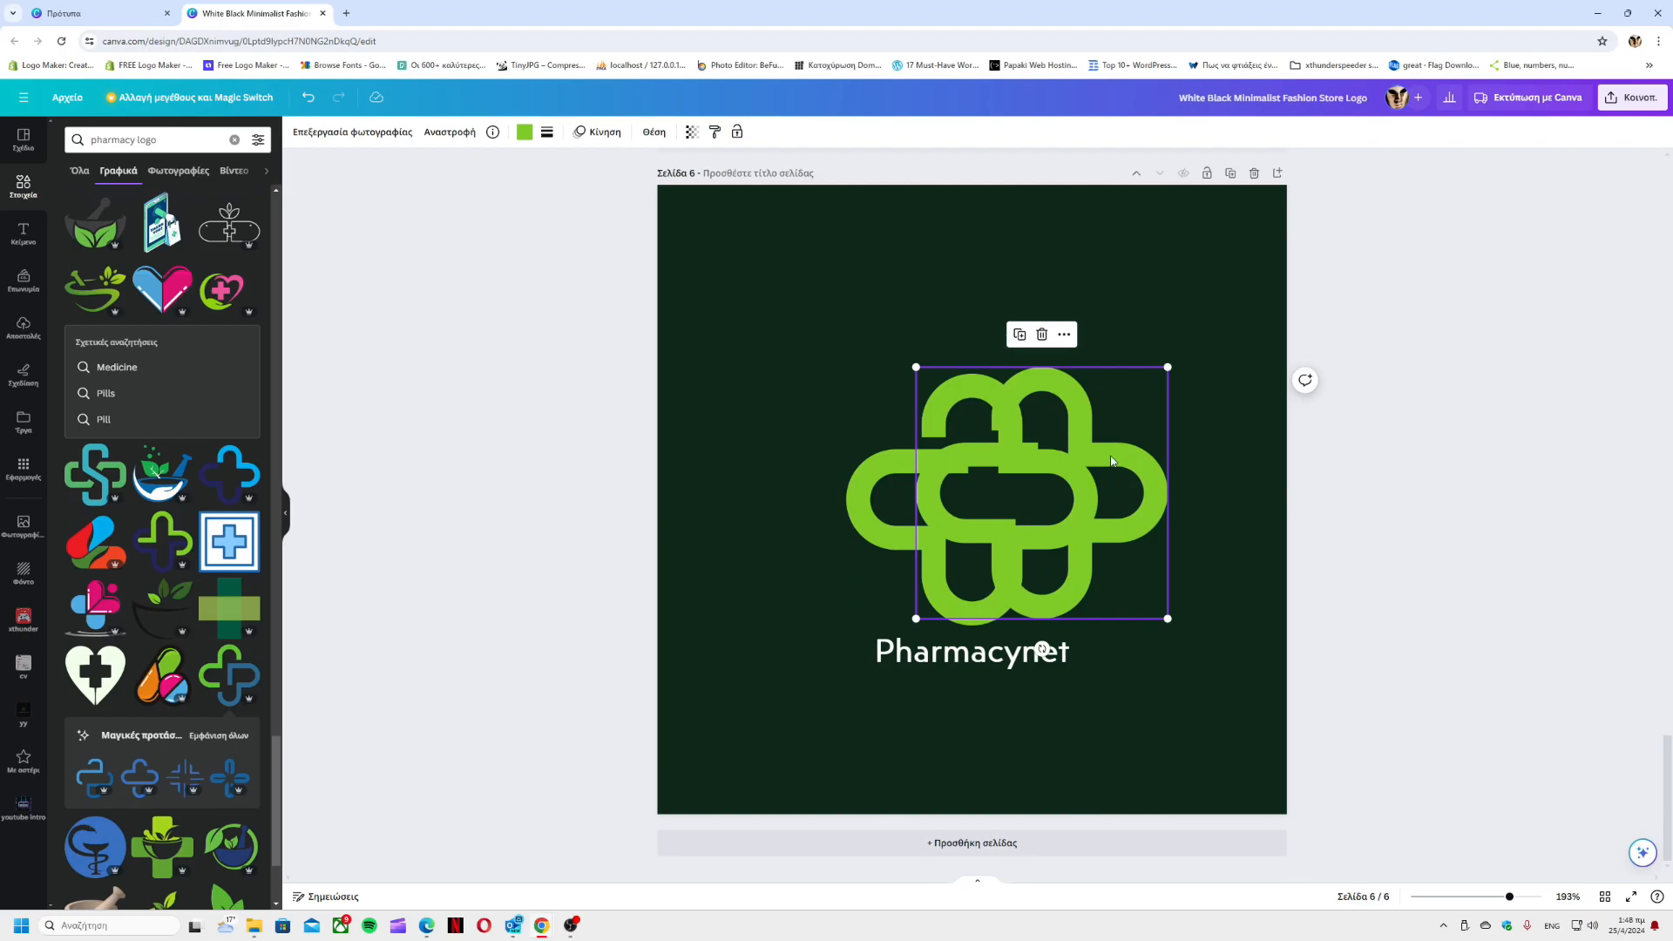
{"action": "left_click", "coordinate": [525, 133]}
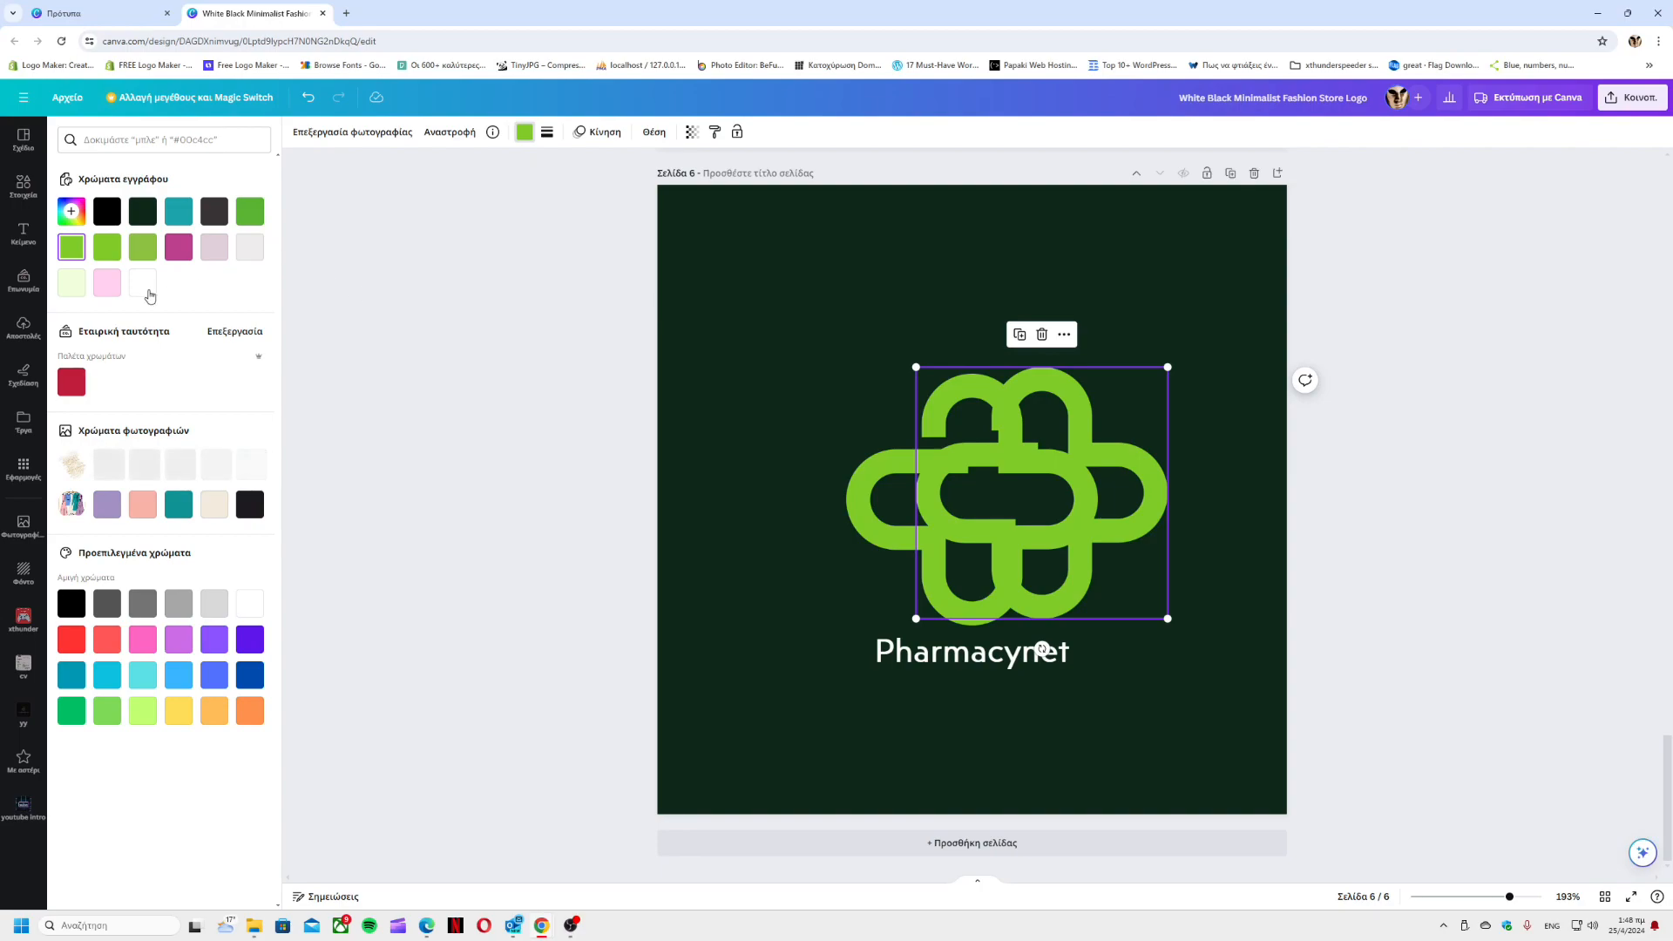
{"action": "left_click", "coordinate": [143, 282]}
- Place the white cross over the green one, offset slightly up and to the right for a shadow effect
{"action": "left_click_drag", "start_coordinate": [1130, 503], "coordinate": [1067, 494]}
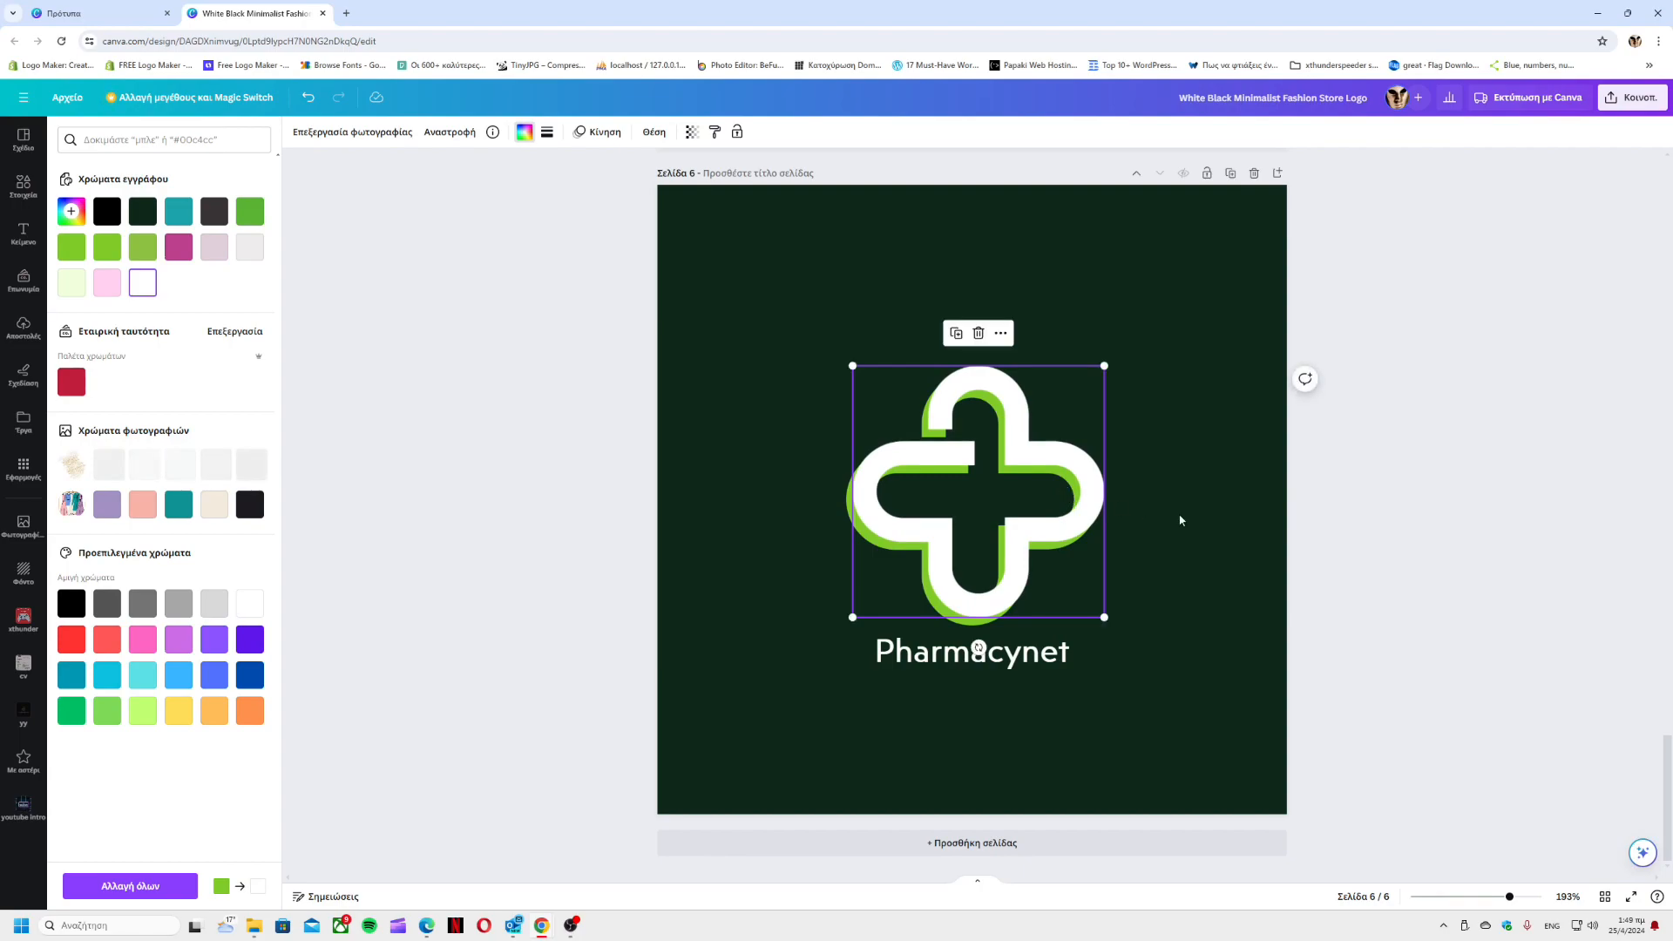
{"action": "left_click", "coordinate": [1139, 522]}
{"action": "left_click", "coordinate": [940, 536]}
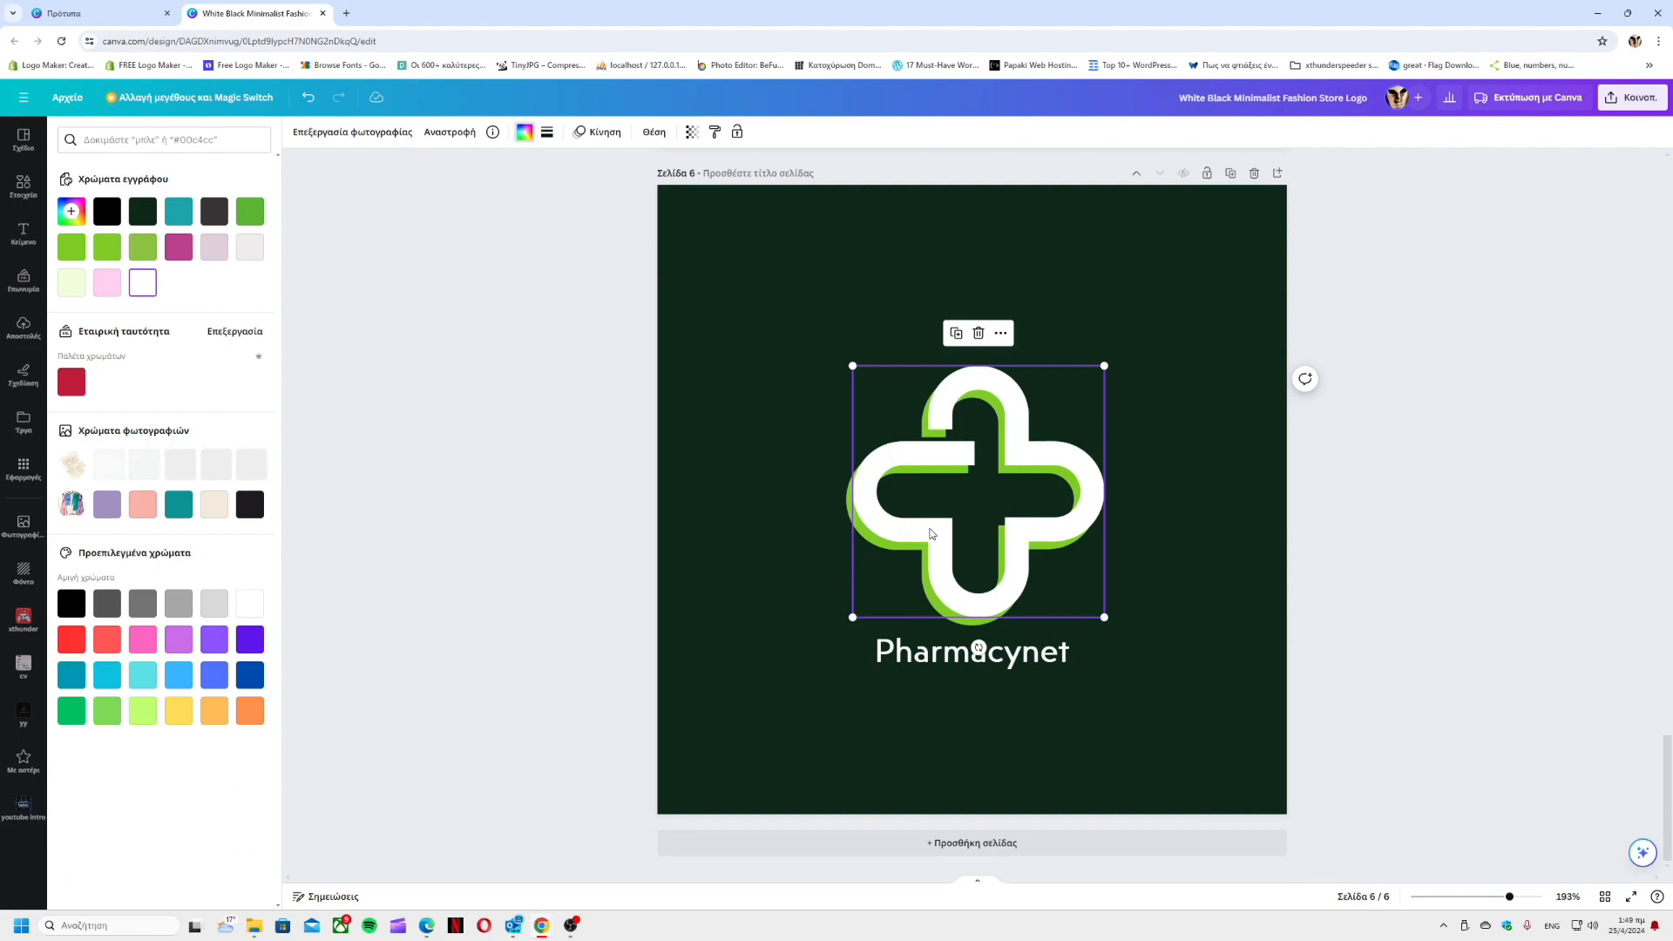
{"action": "left_click", "coordinate": [774, 583]}
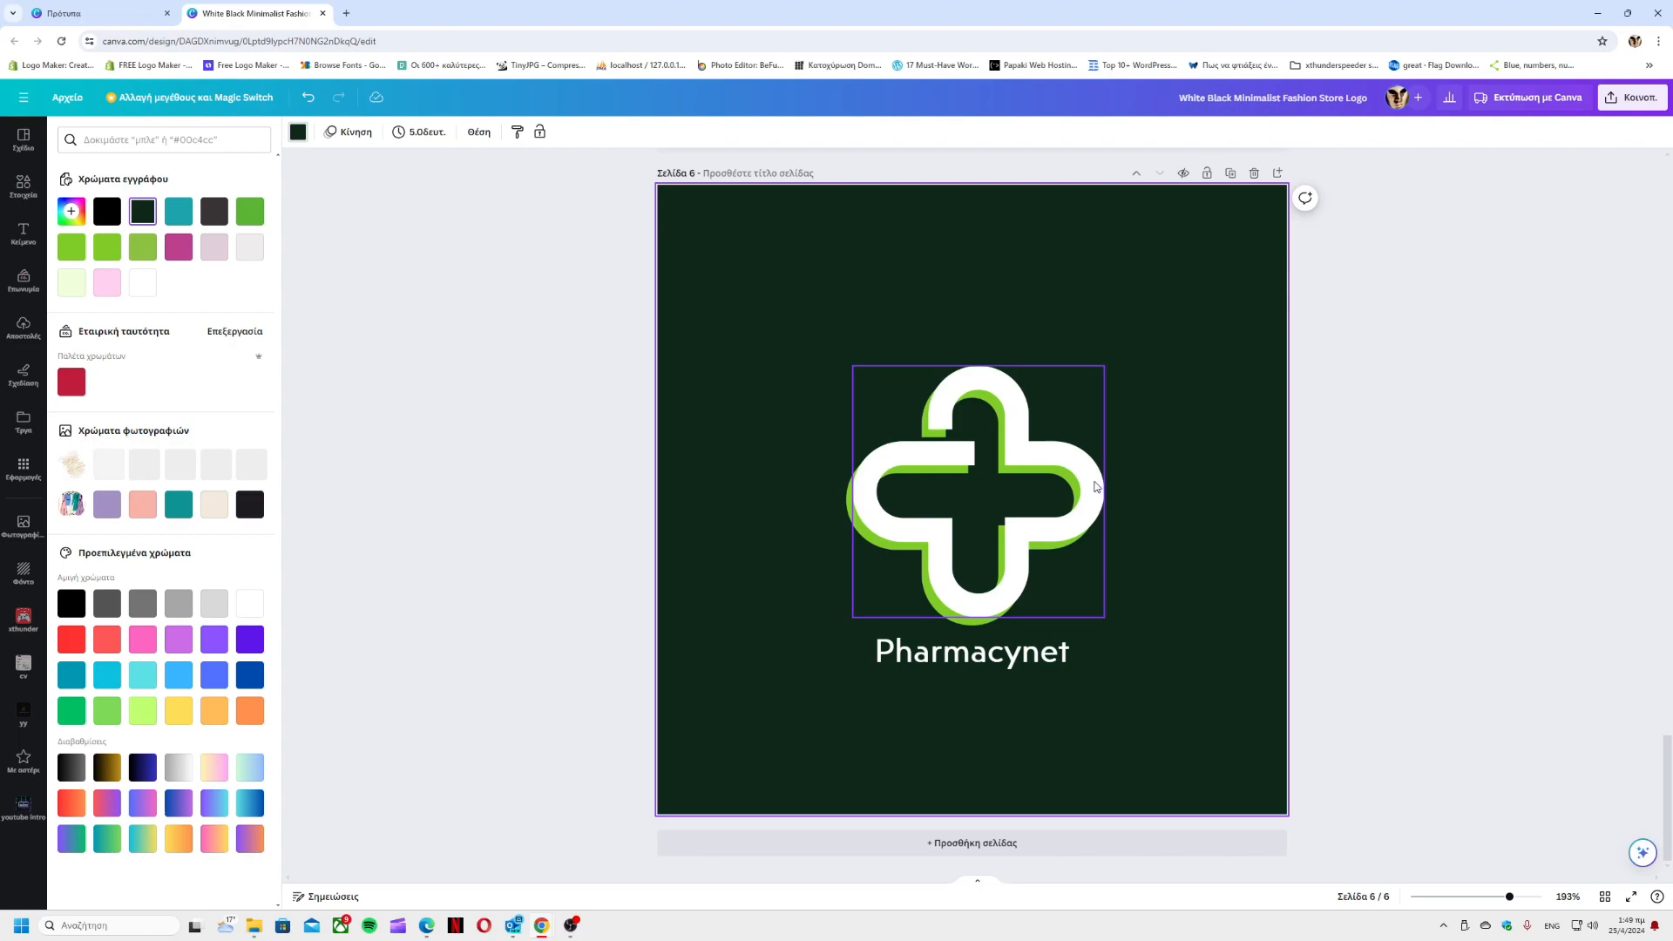
- Send the white cross on page 6 to the back so it sits behind the green cross
{"action": "left_click", "coordinate": [1093, 489]}
{"action": "right_click", "coordinate": [1093, 489]}
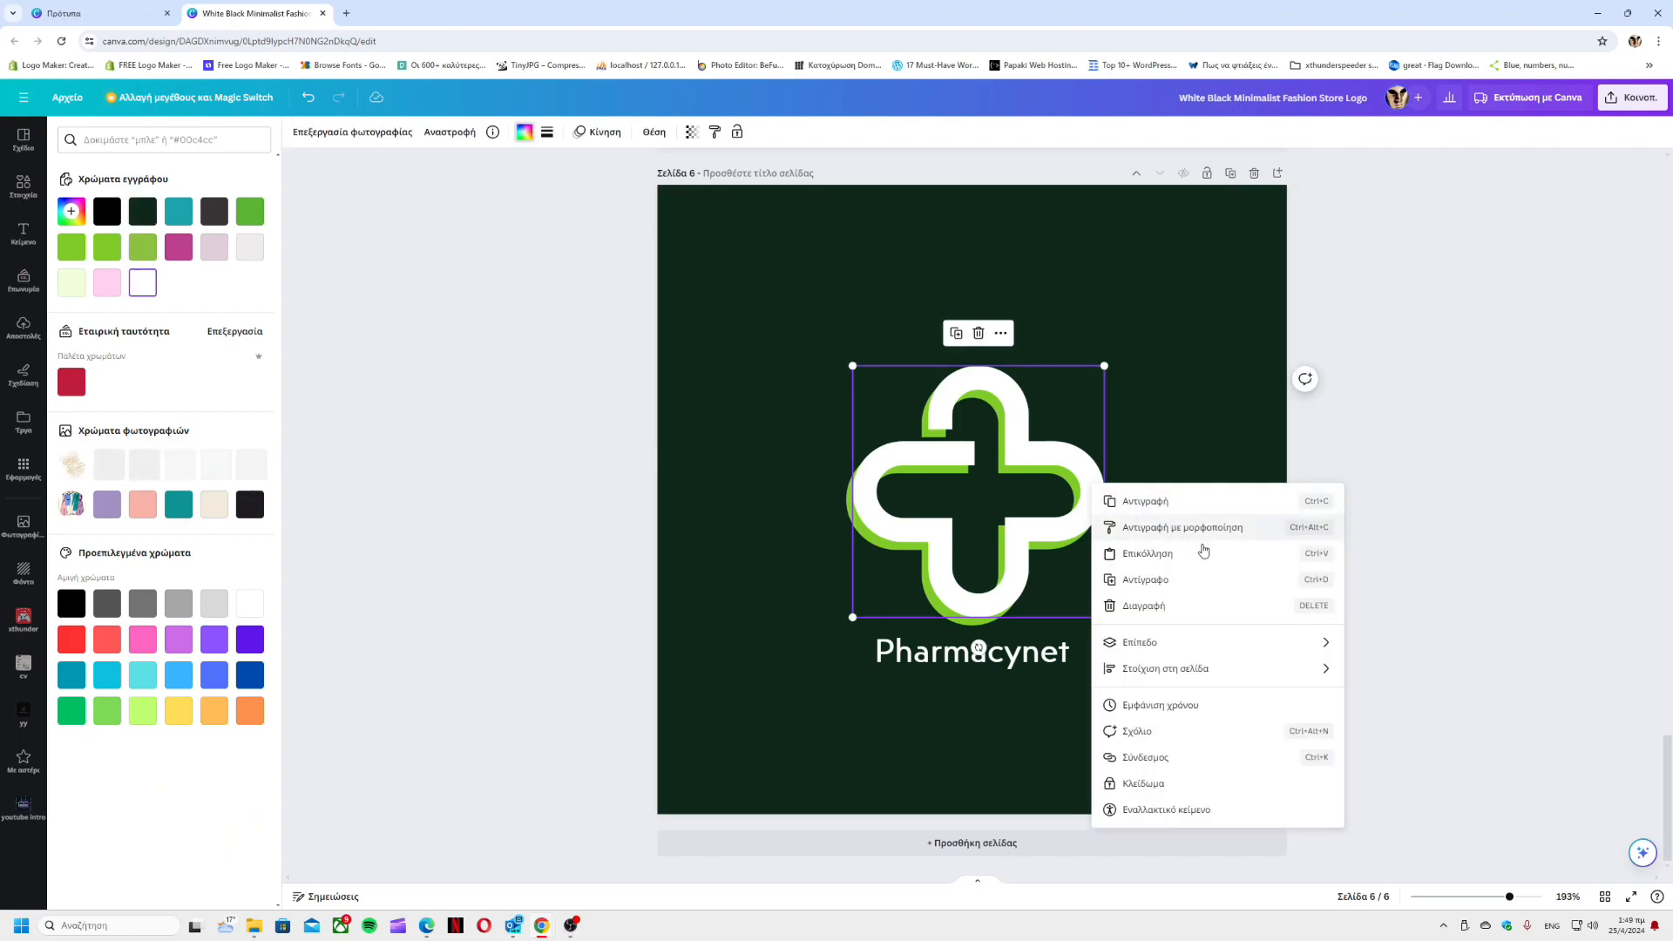
{"action": "mouse_move", "coordinate": [1217, 644]}
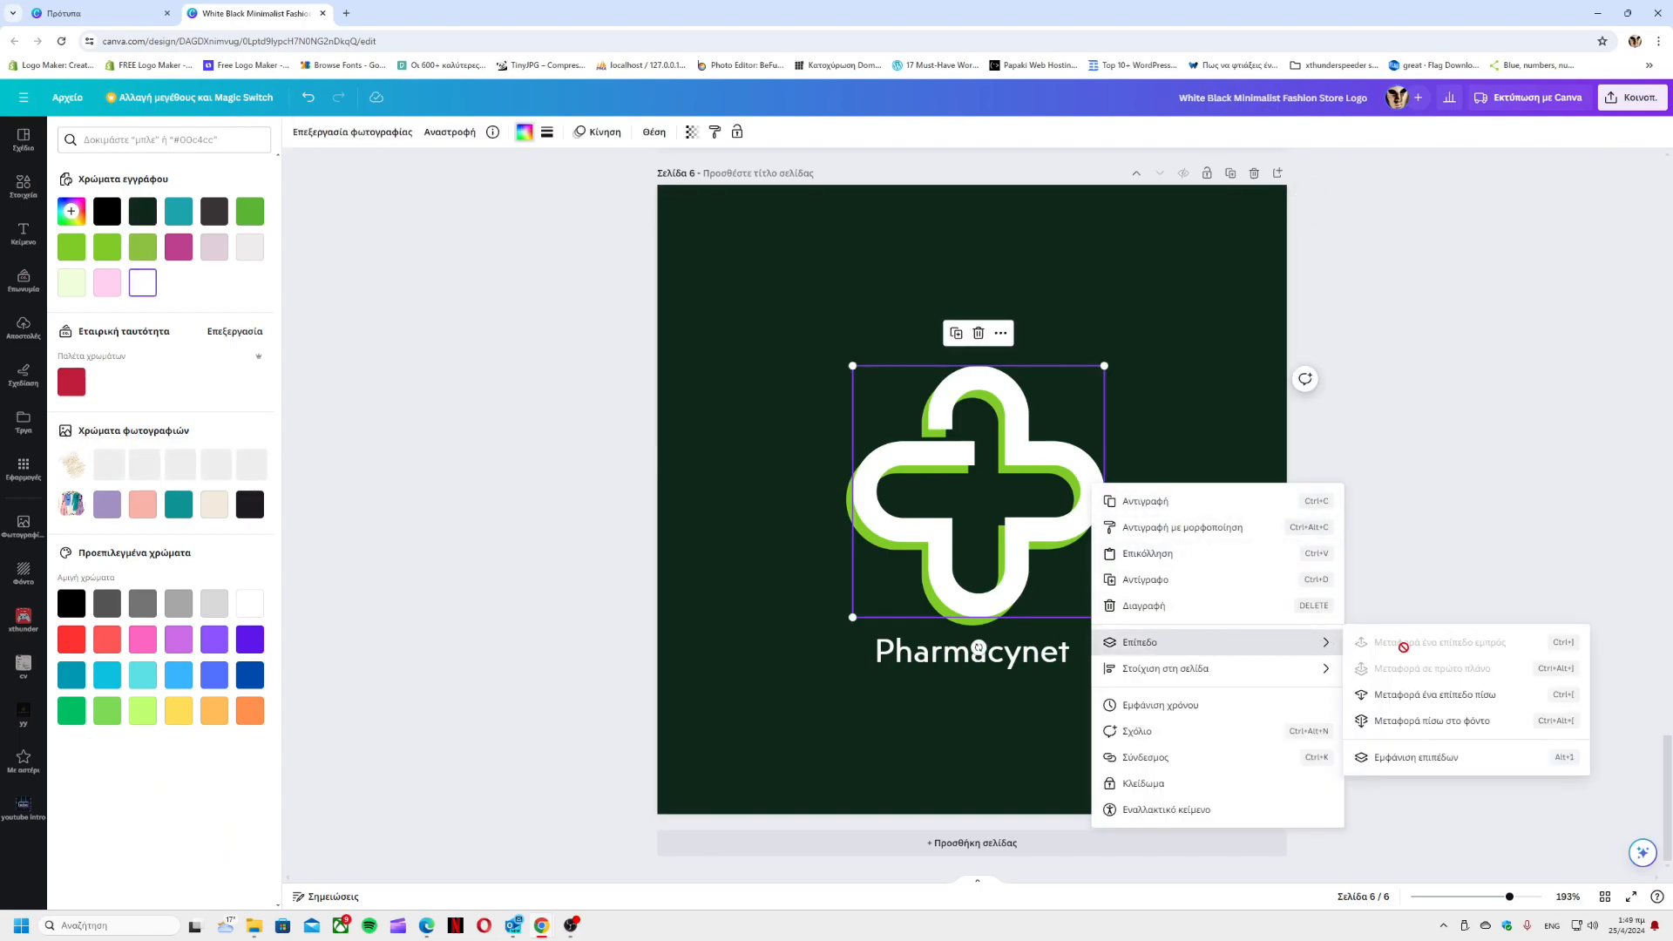
{"action": "left_click", "coordinate": [1431, 720]}
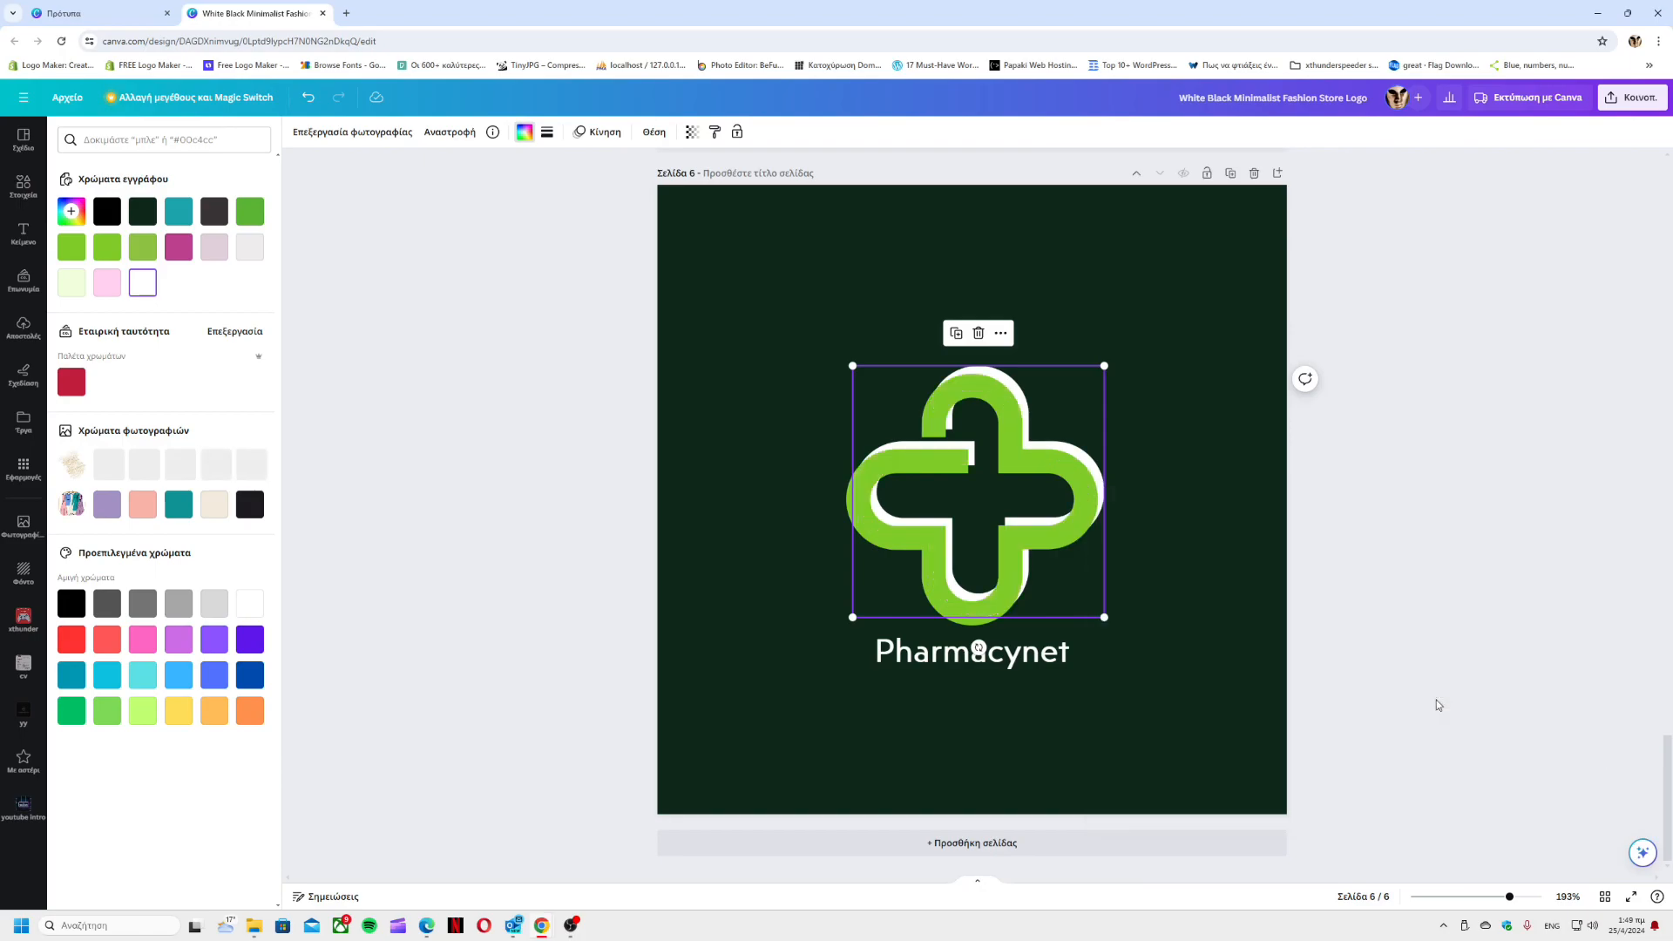
{"action": "left_click", "coordinate": [1207, 517]}
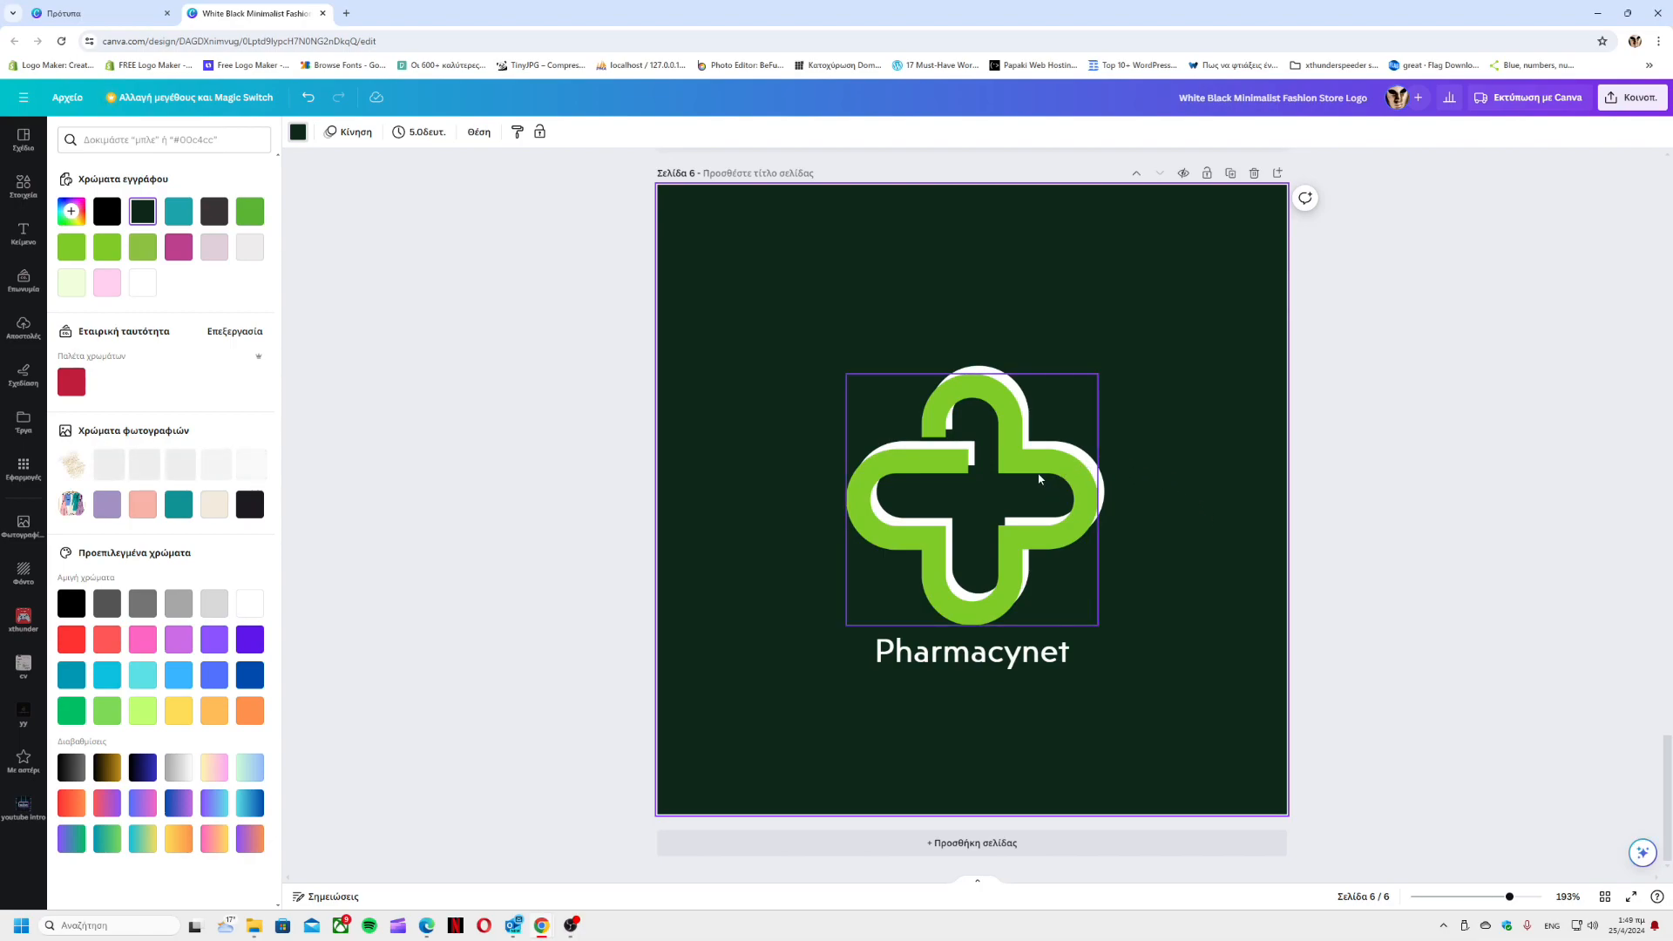
- Pull the two crosses apart and place the green cross over the white one, level with it and offset slightly to the right
{"action": "left_click", "coordinate": [1039, 478]}
{"action": "mouse_move", "coordinate": [1038, 478]}
{"action": "left_mouse_down"}
{"action": "mouse_move", "coordinate": [1038, 454]}
{"action": "mouse_move", "coordinate": [922, 585]}
{"action": "mouse_move", "coordinate": [1061, 499]}
{"action": "left_mouse_up"}
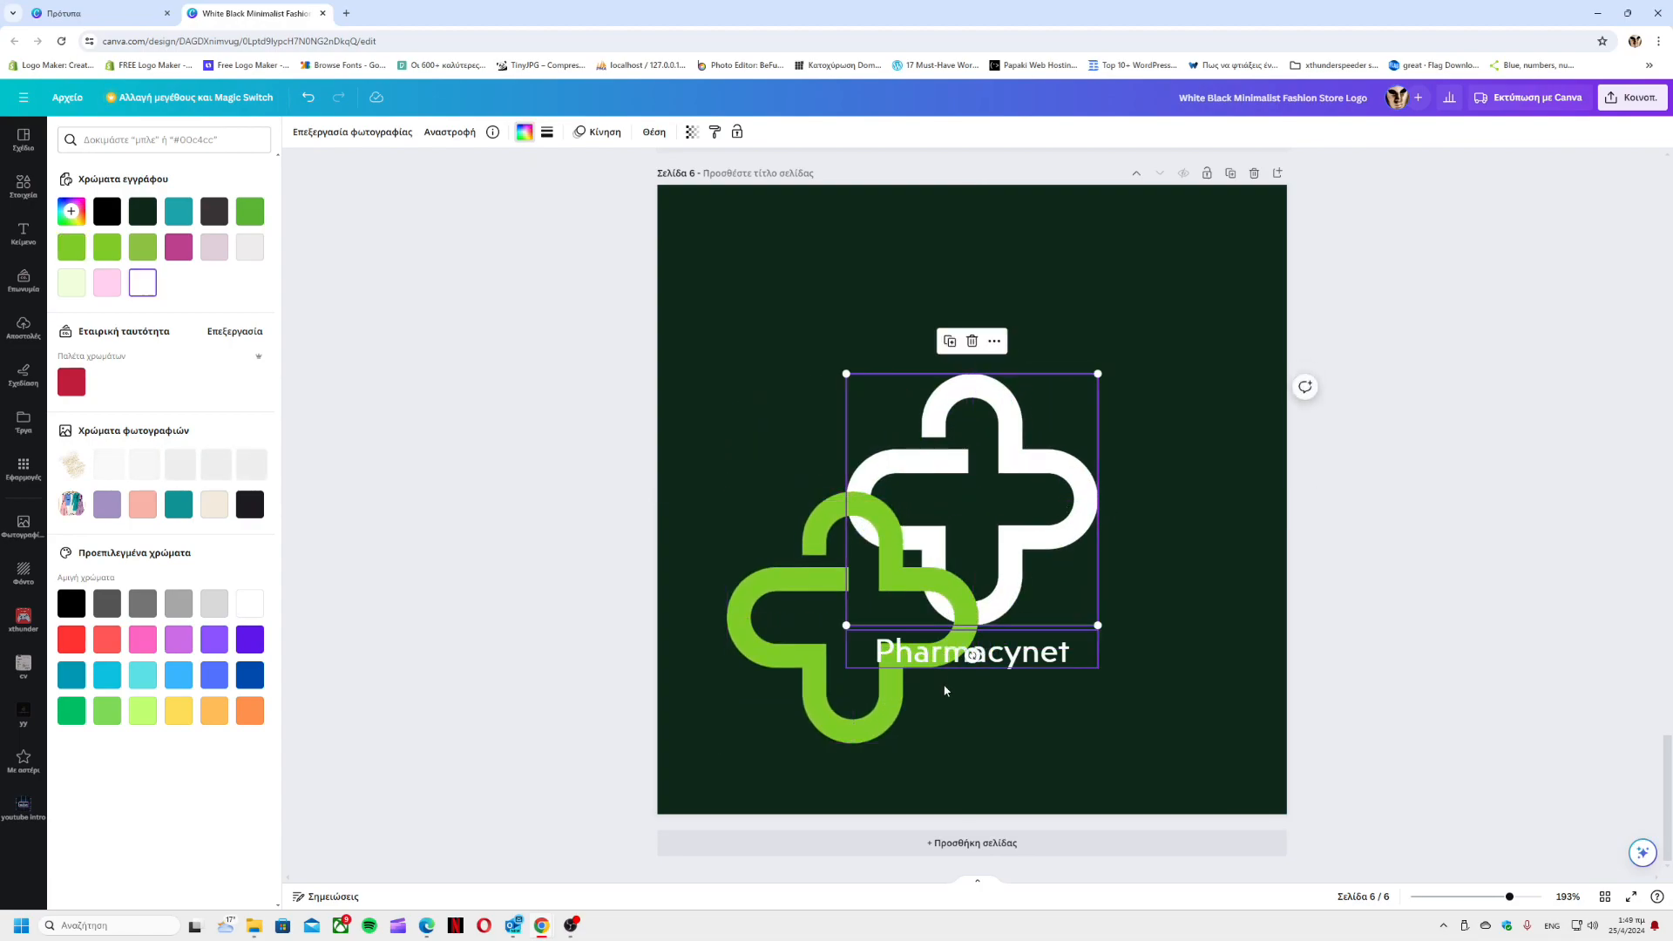
{"action": "left_click", "coordinate": [876, 707]}
{"action": "left_click_drag", "start_coordinate": [876, 708], "coordinate": [1000, 583]}
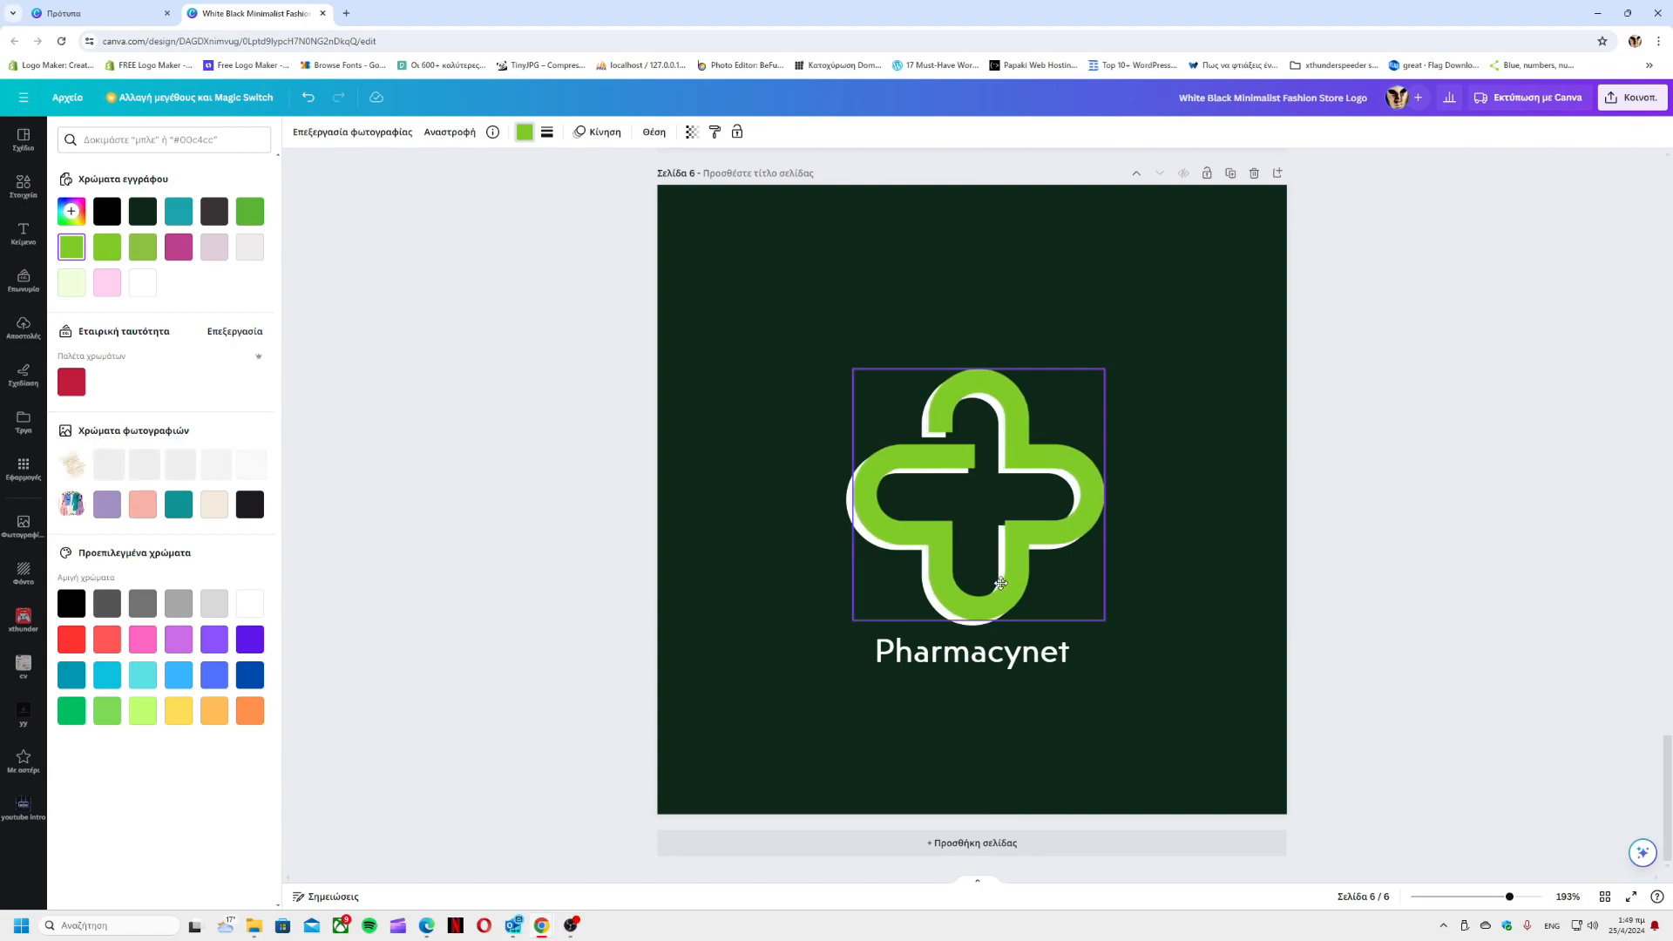
{"action": "left_click_drag", "start_coordinate": [1002, 583], "coordinate": [1002, 583]}
{"action": "left_click", "coordinate": [1225, 584]}
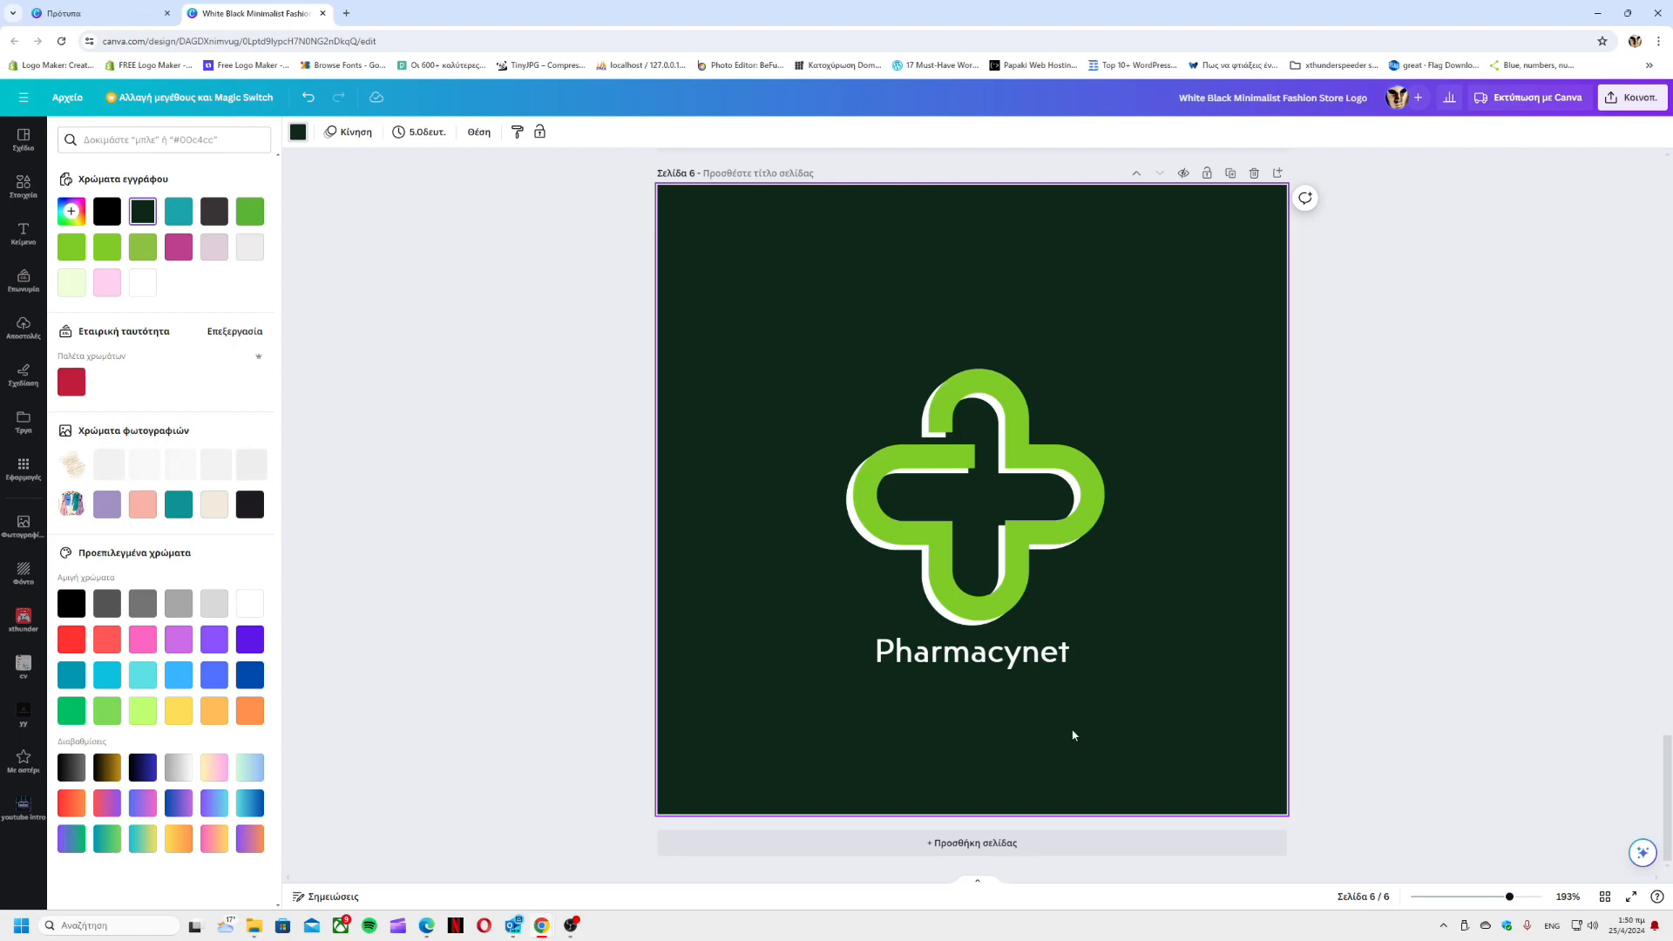
{"action": "left_click_drag", "start_coordinate": [1053, 527], "coordinate": [1055, 528]}
{"action": "left_click", "coordinate": [1214, 617]}
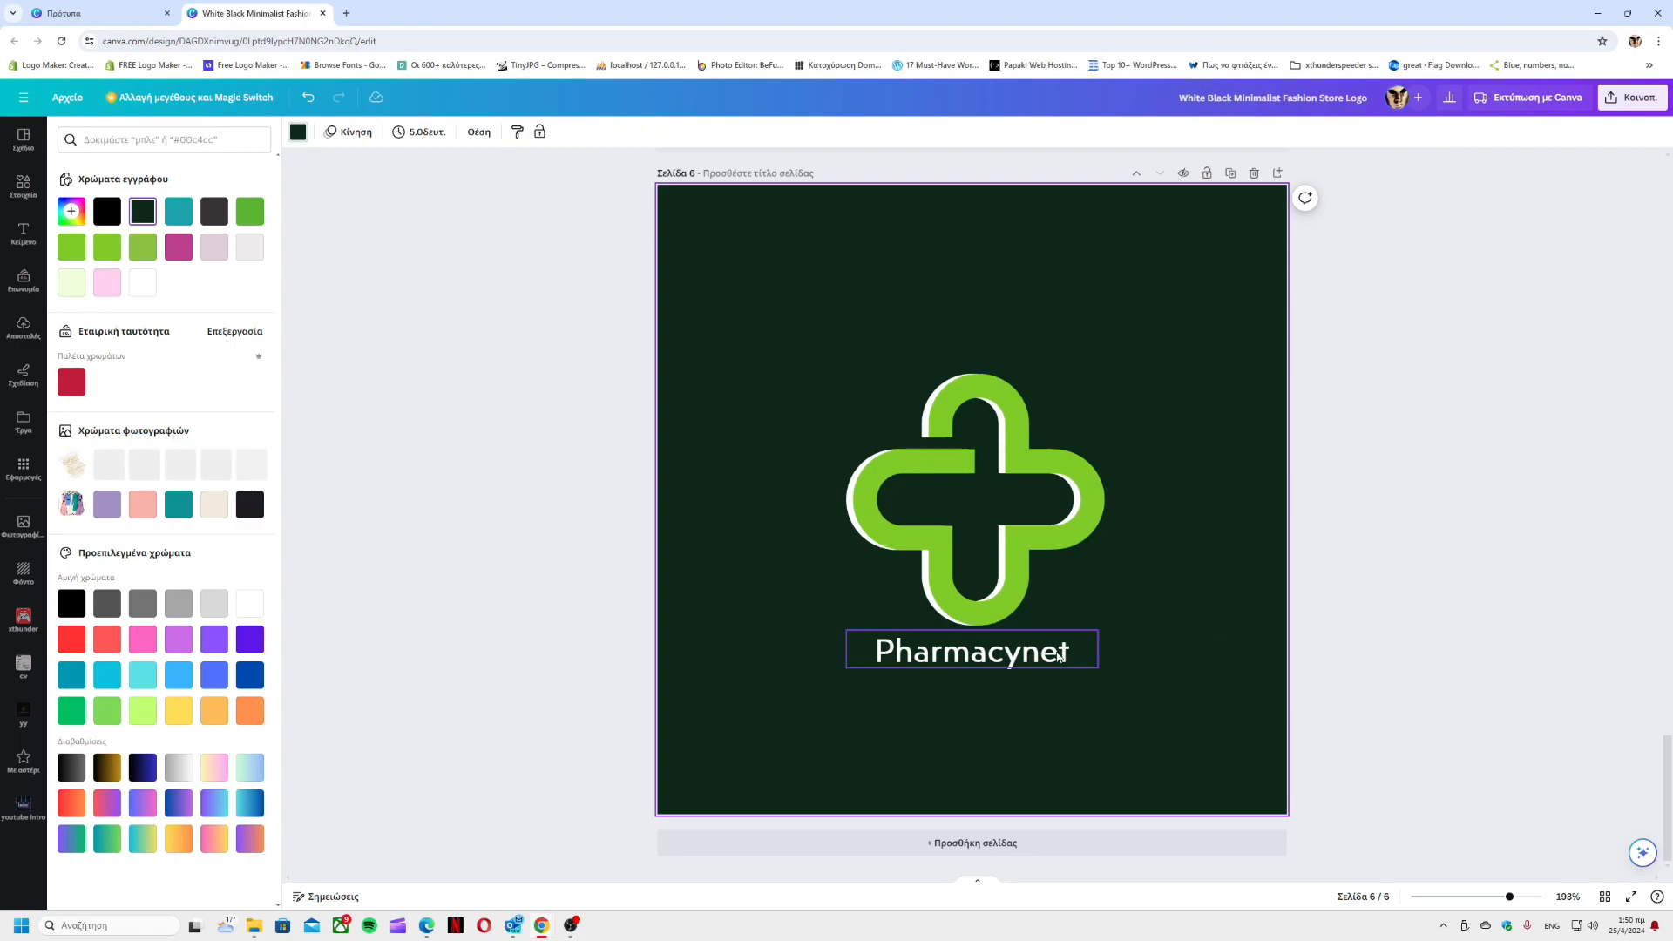
- Copy the green cross's hex colour code for use on the Pharmacynet text
{"action": "left_click", "coordinate": [935, 661]}
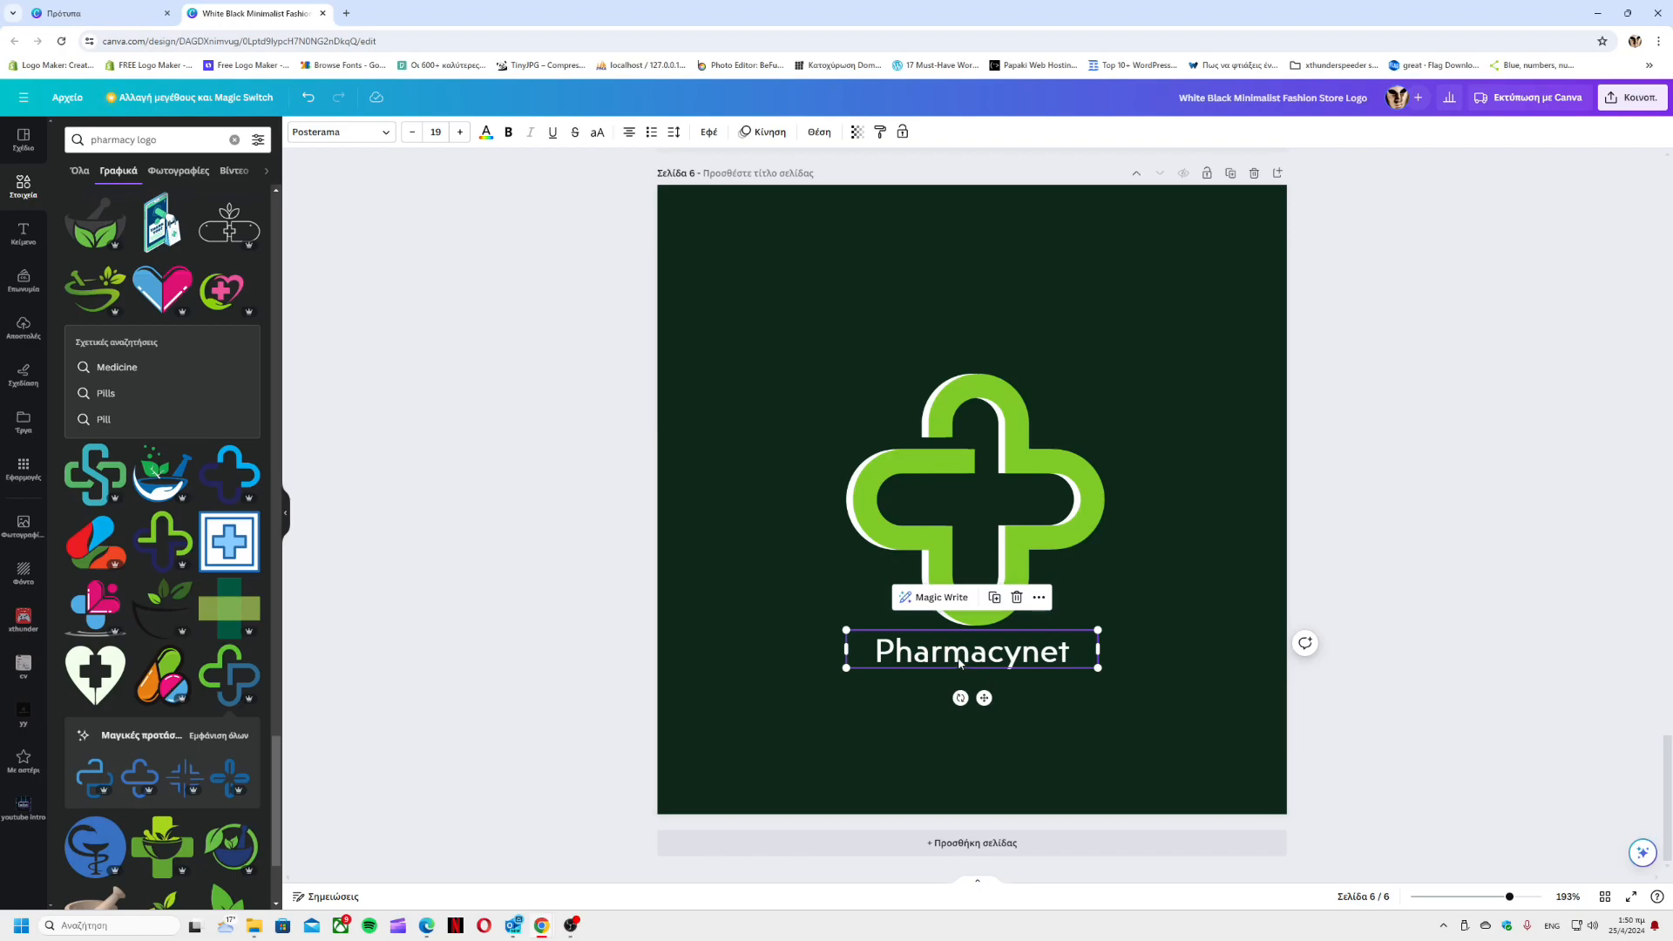
{"action": "left_click", "coordinate": [487, 133]}
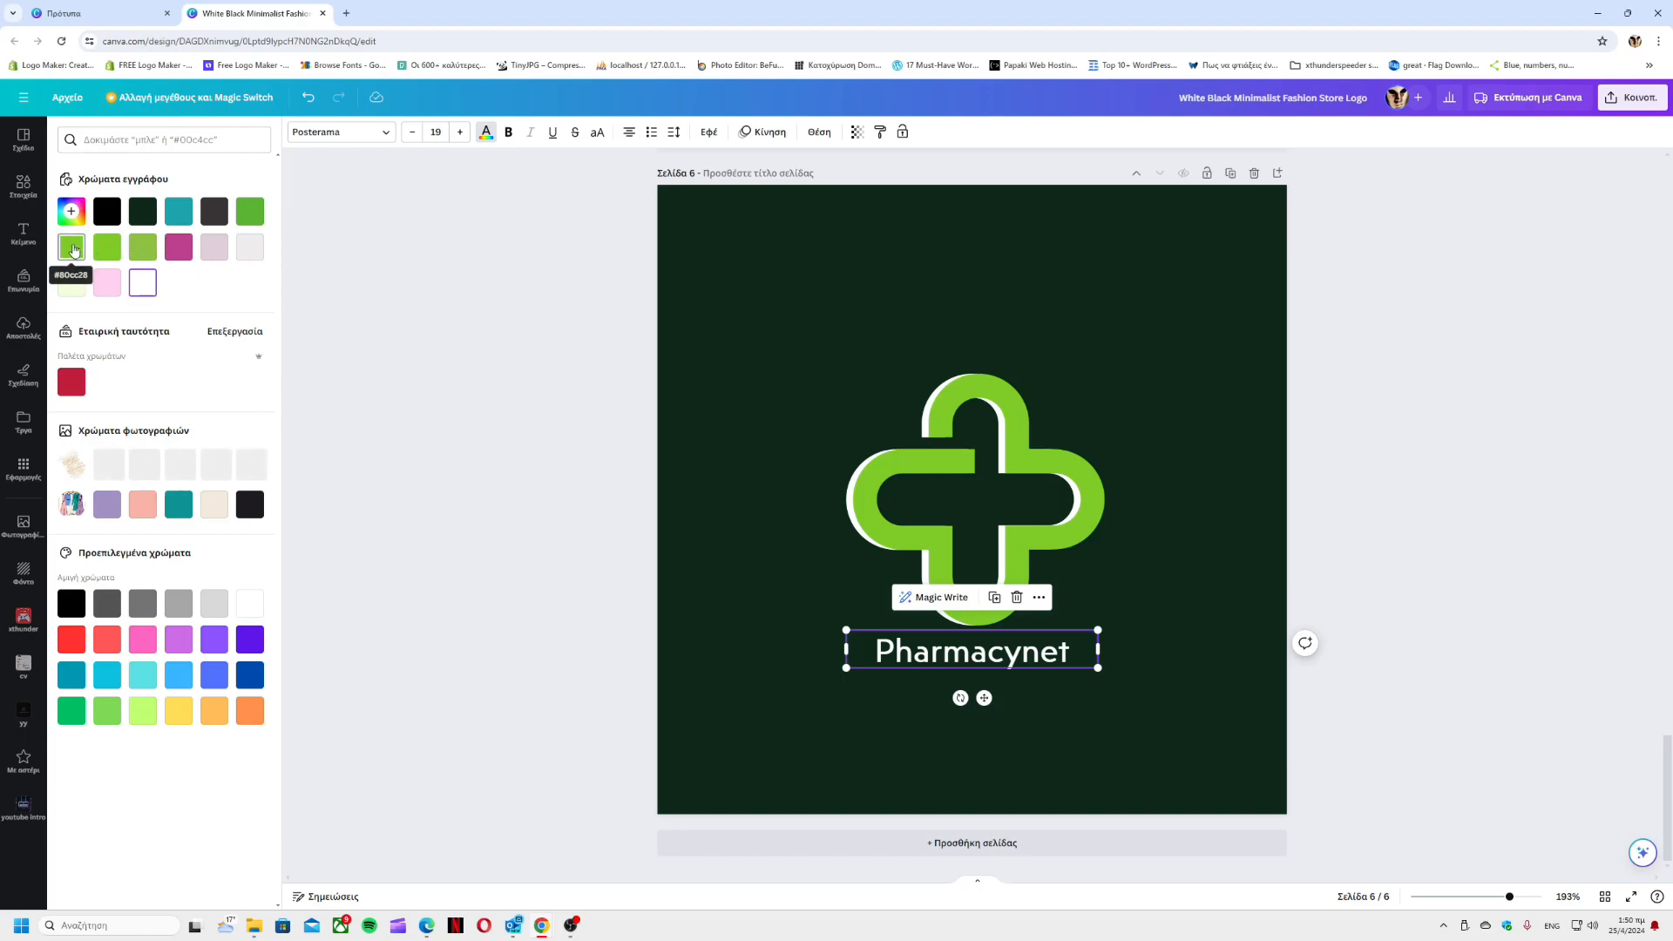
{"action": "left_click", "coordinate": [1015, 456]}
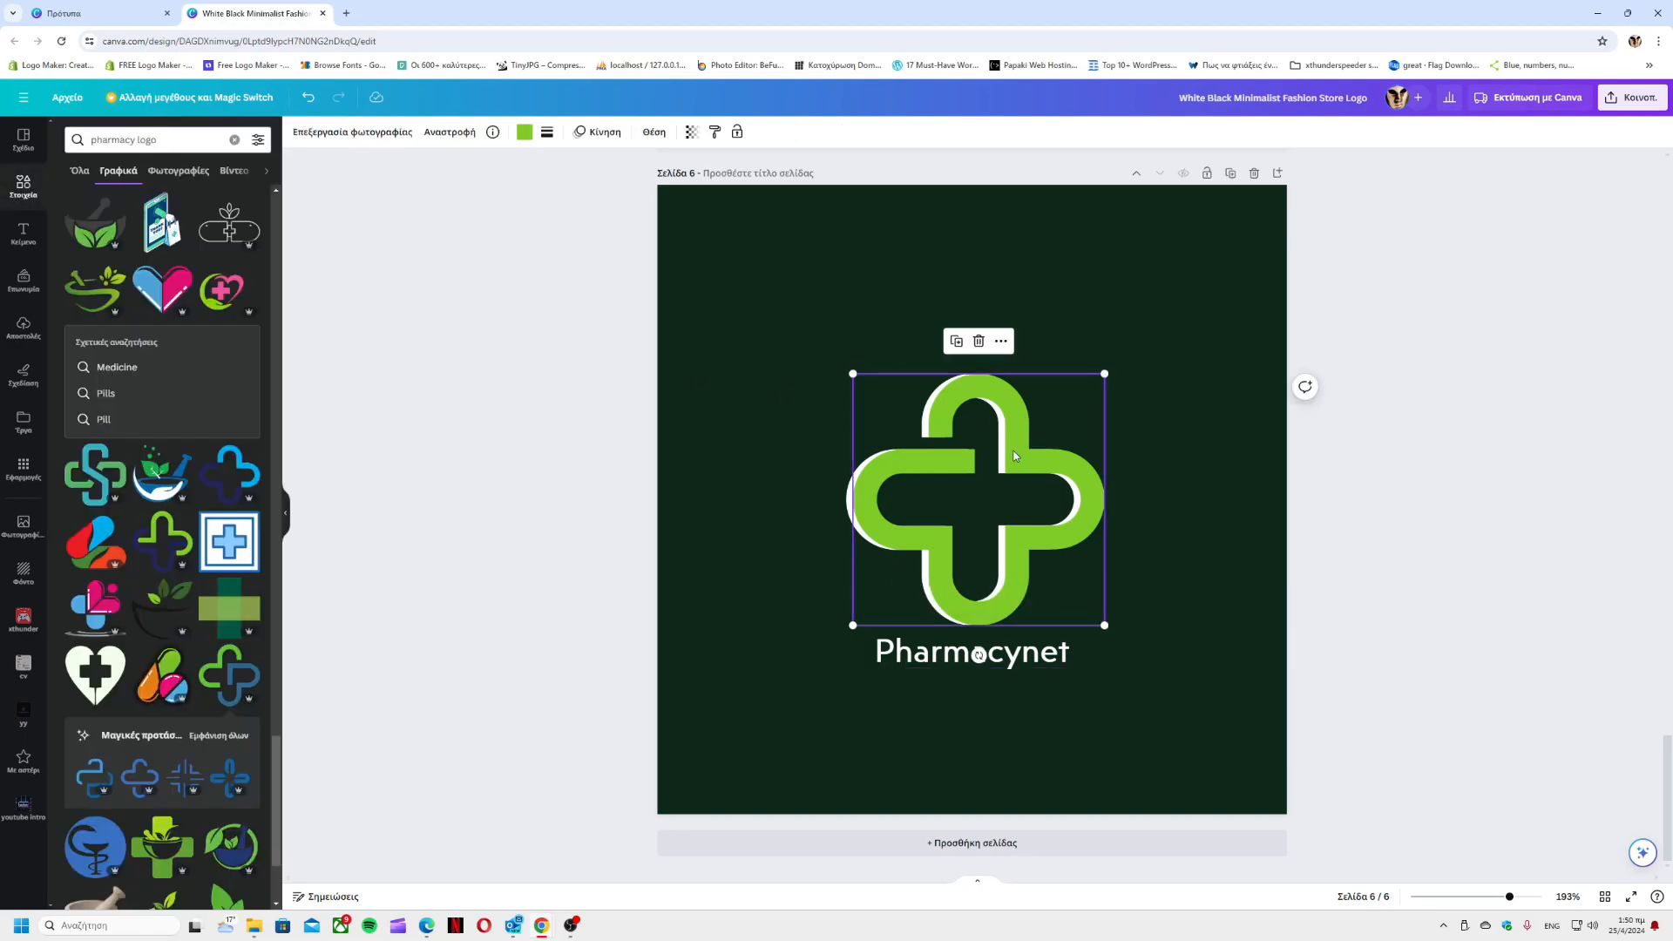
{"action": "left_click", "coordinate": [524, 132]}
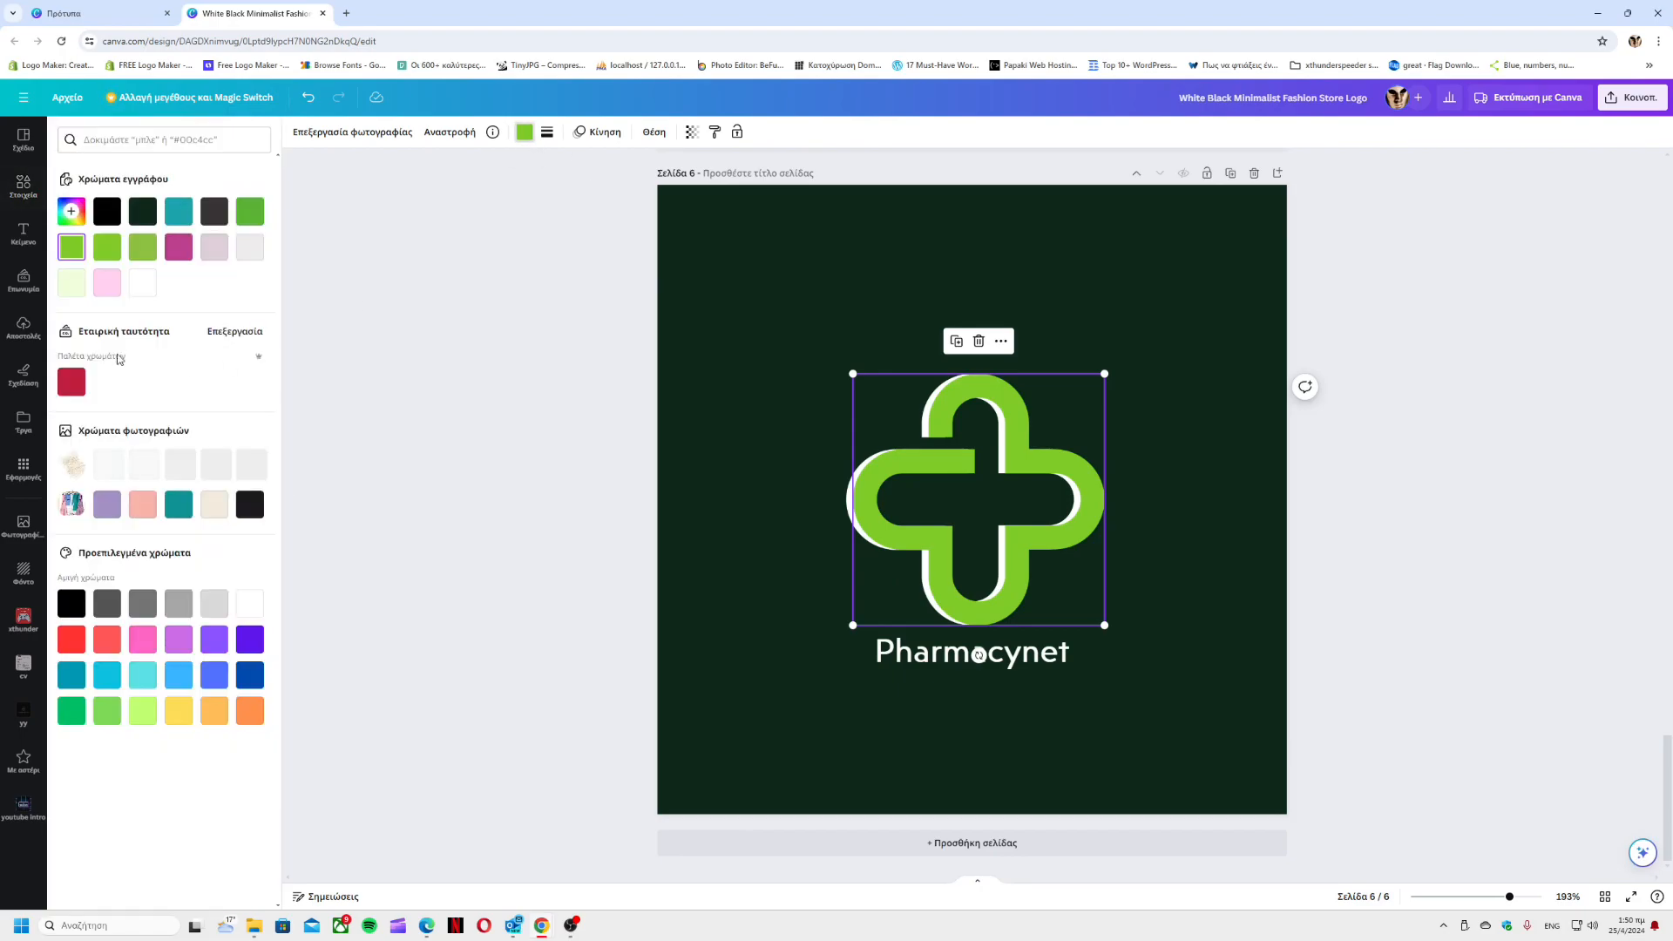
{"action": "left_click", "coordinate": [71, 212]}
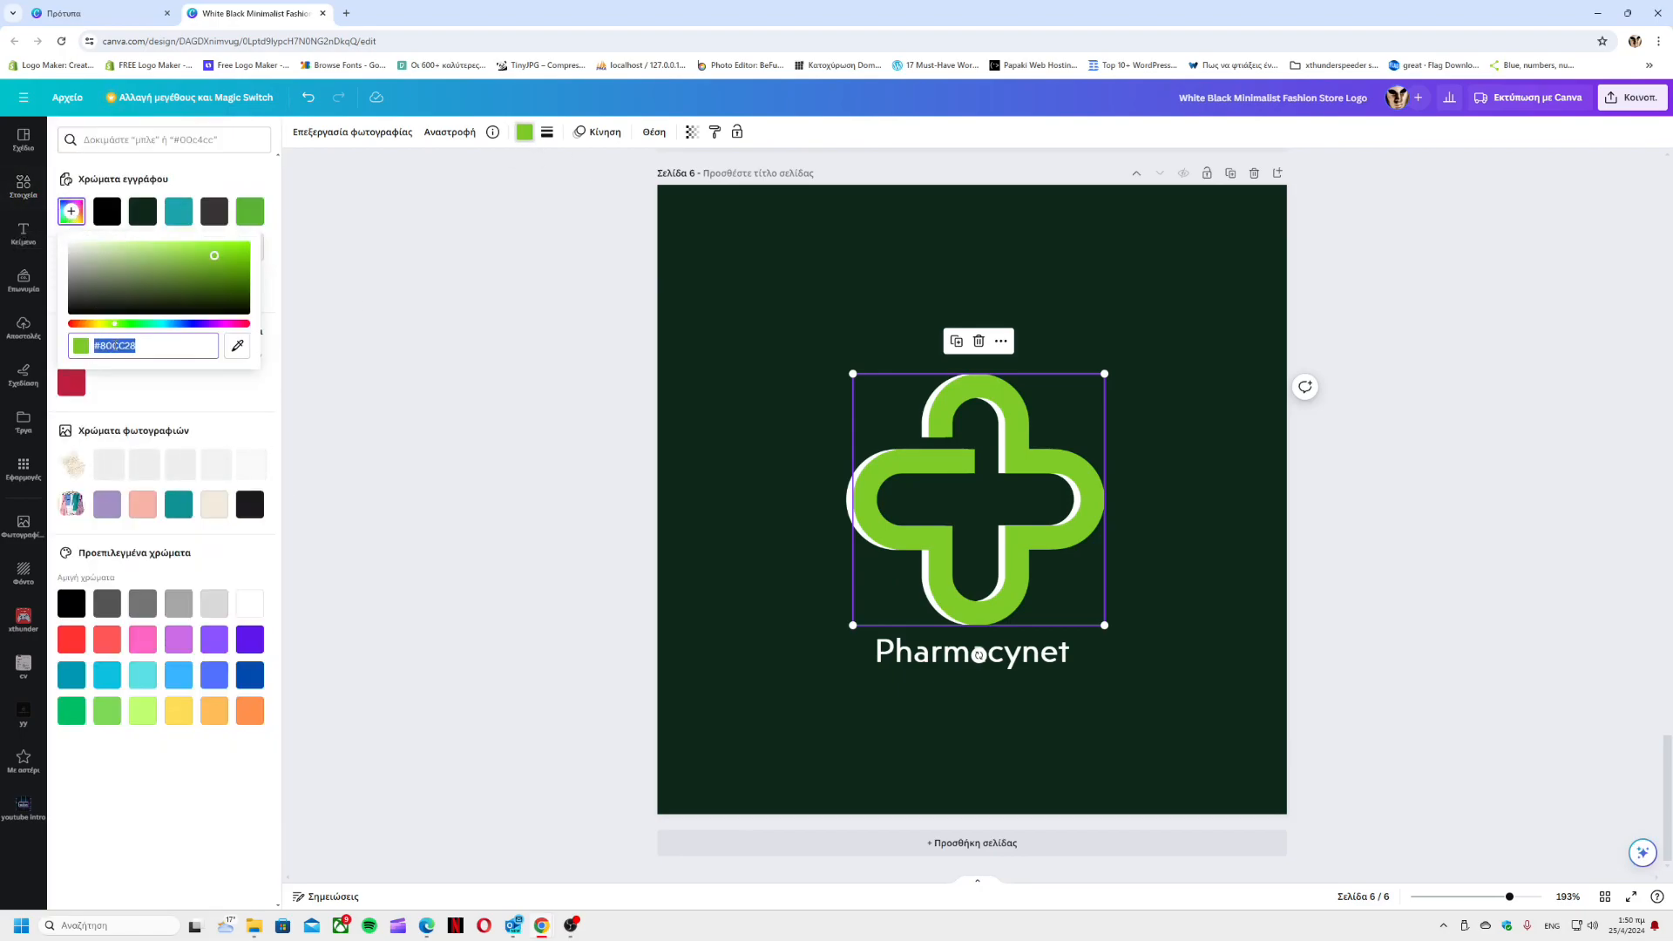
{"action": "right_click", "coordinate": [115, 346]}
{"action": "left_click", "coordinate": [930, 784]}
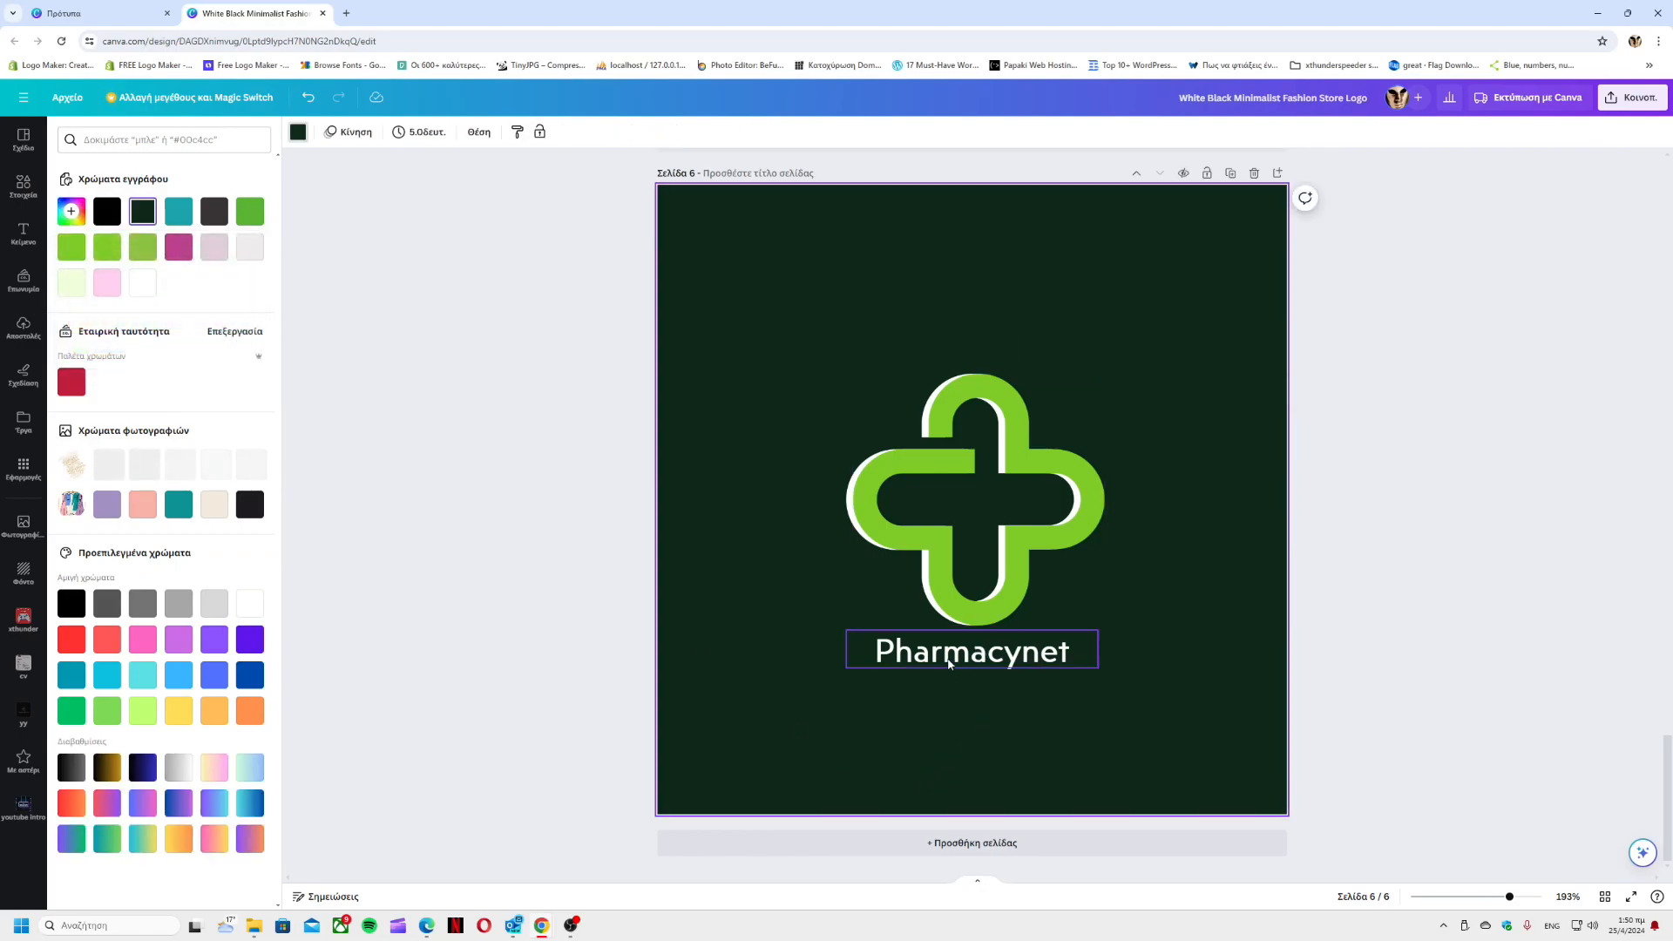
- Duplicate the Pharmacynet text, place the copy below the original and colour it with the cross's green, #80CC28
{"action": "left_click", "coordinate": [949, 664]}
{"action": "left_click", "coordinate": [996, 598]}
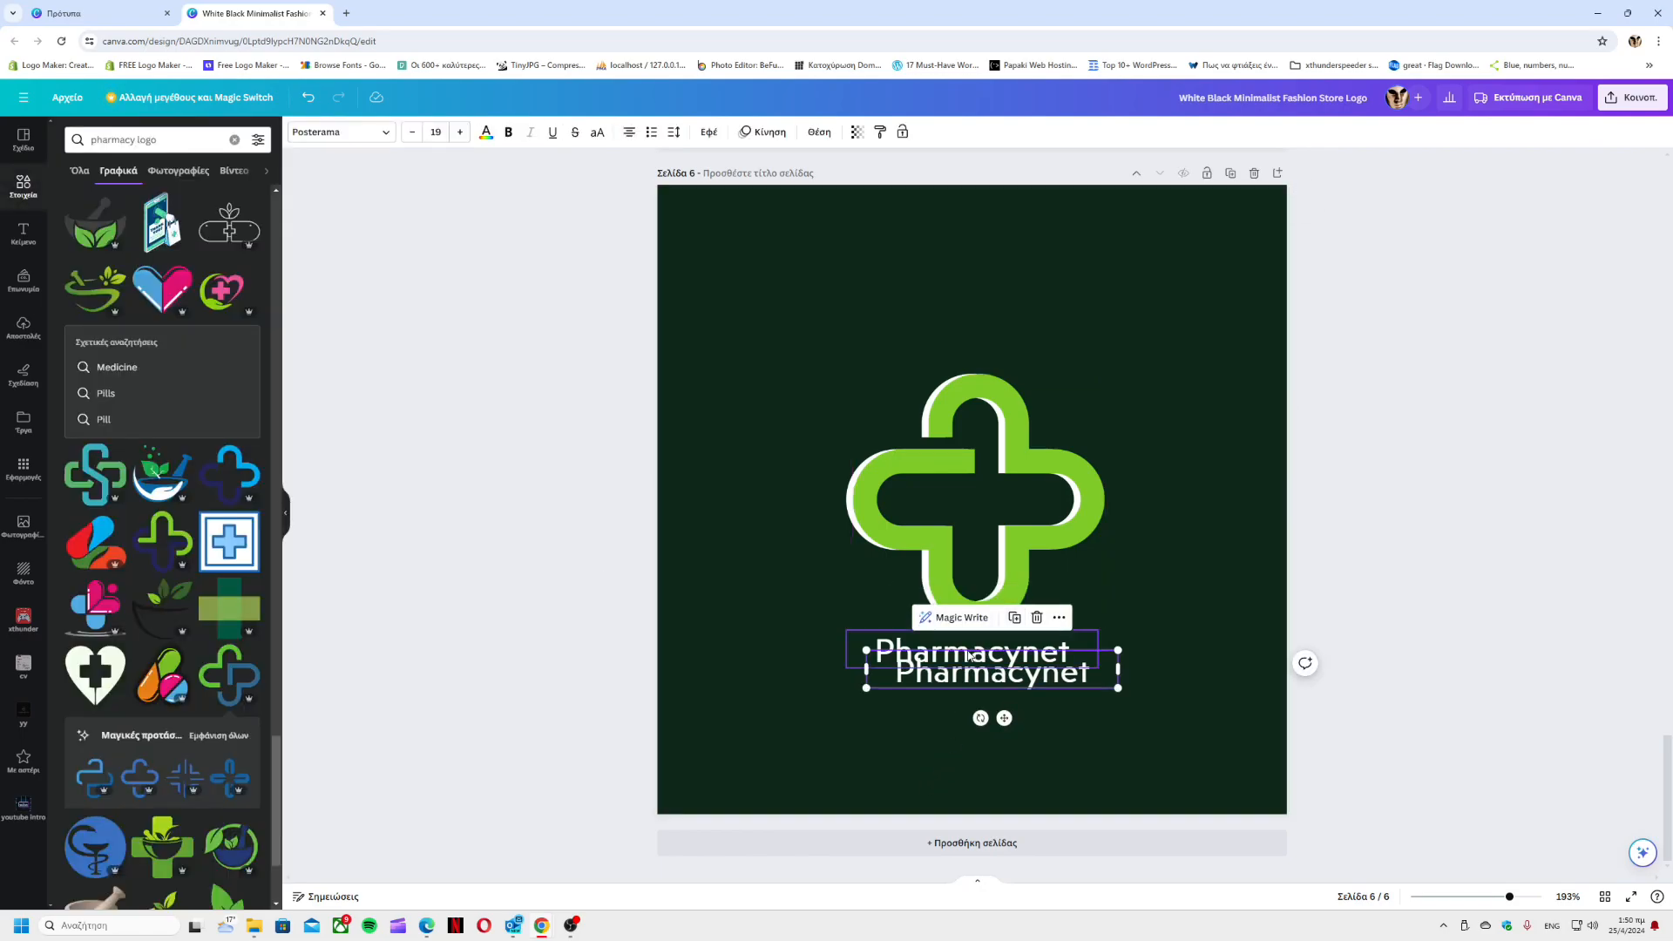
{"action": "left_click_drag", "start_coordinate": [961, 677], "coordinate": [961, 710]}
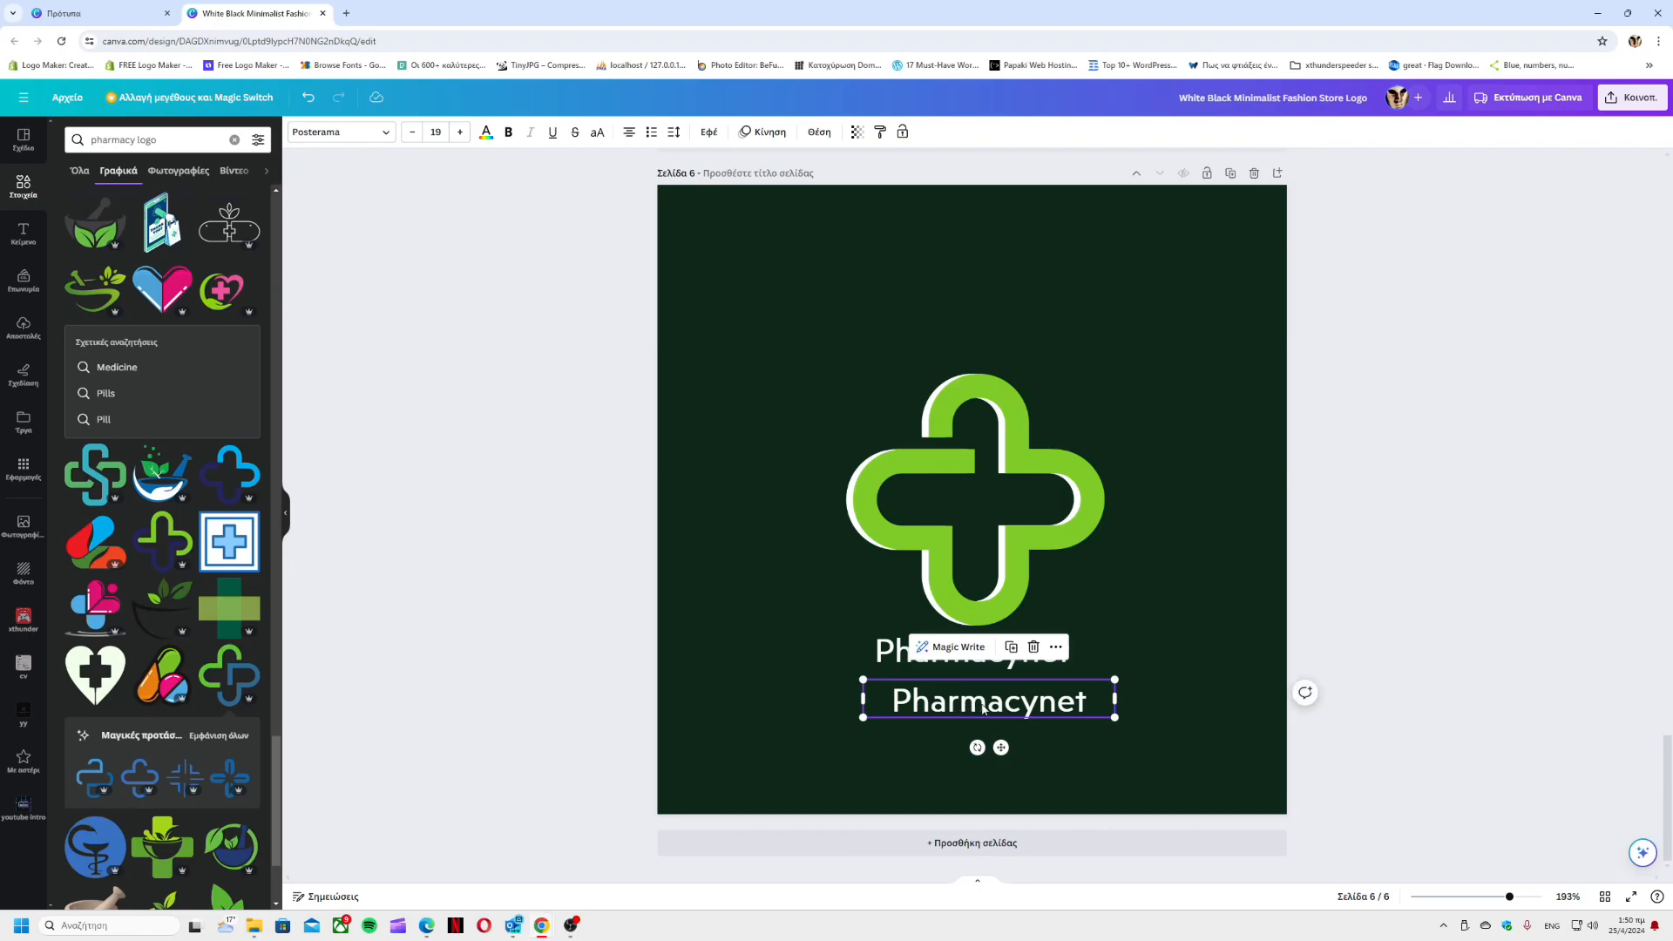
{"action": "double_click", "coordinate": [936, 709]}
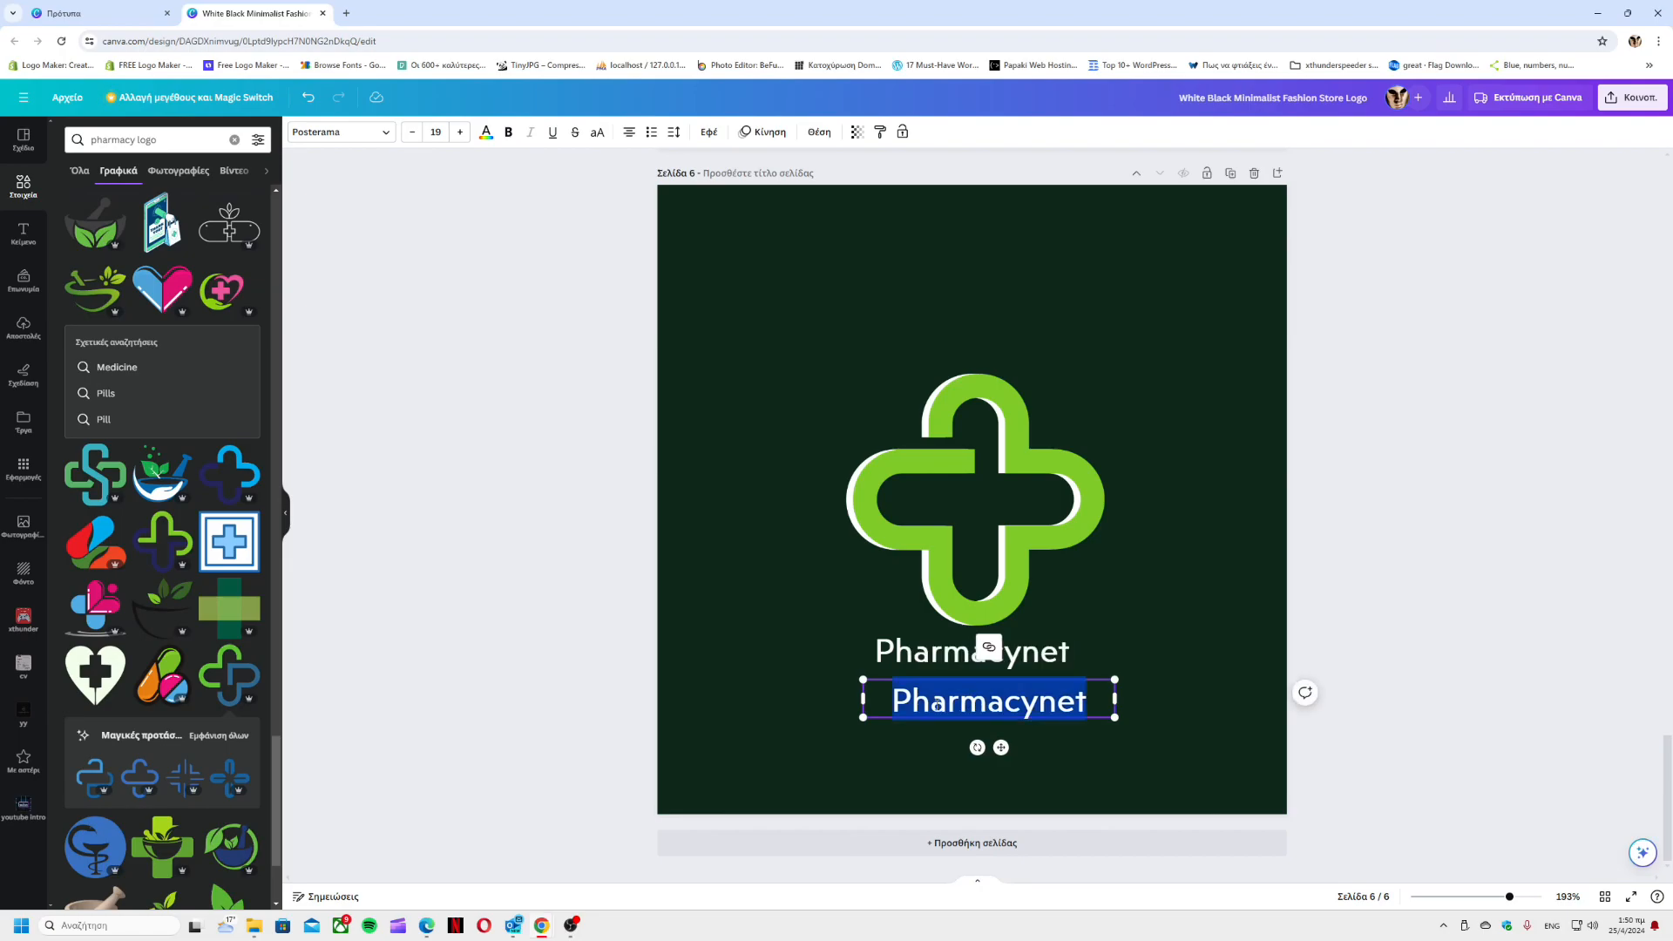
{"action": "left_click", "coordinate": [486, 131]}
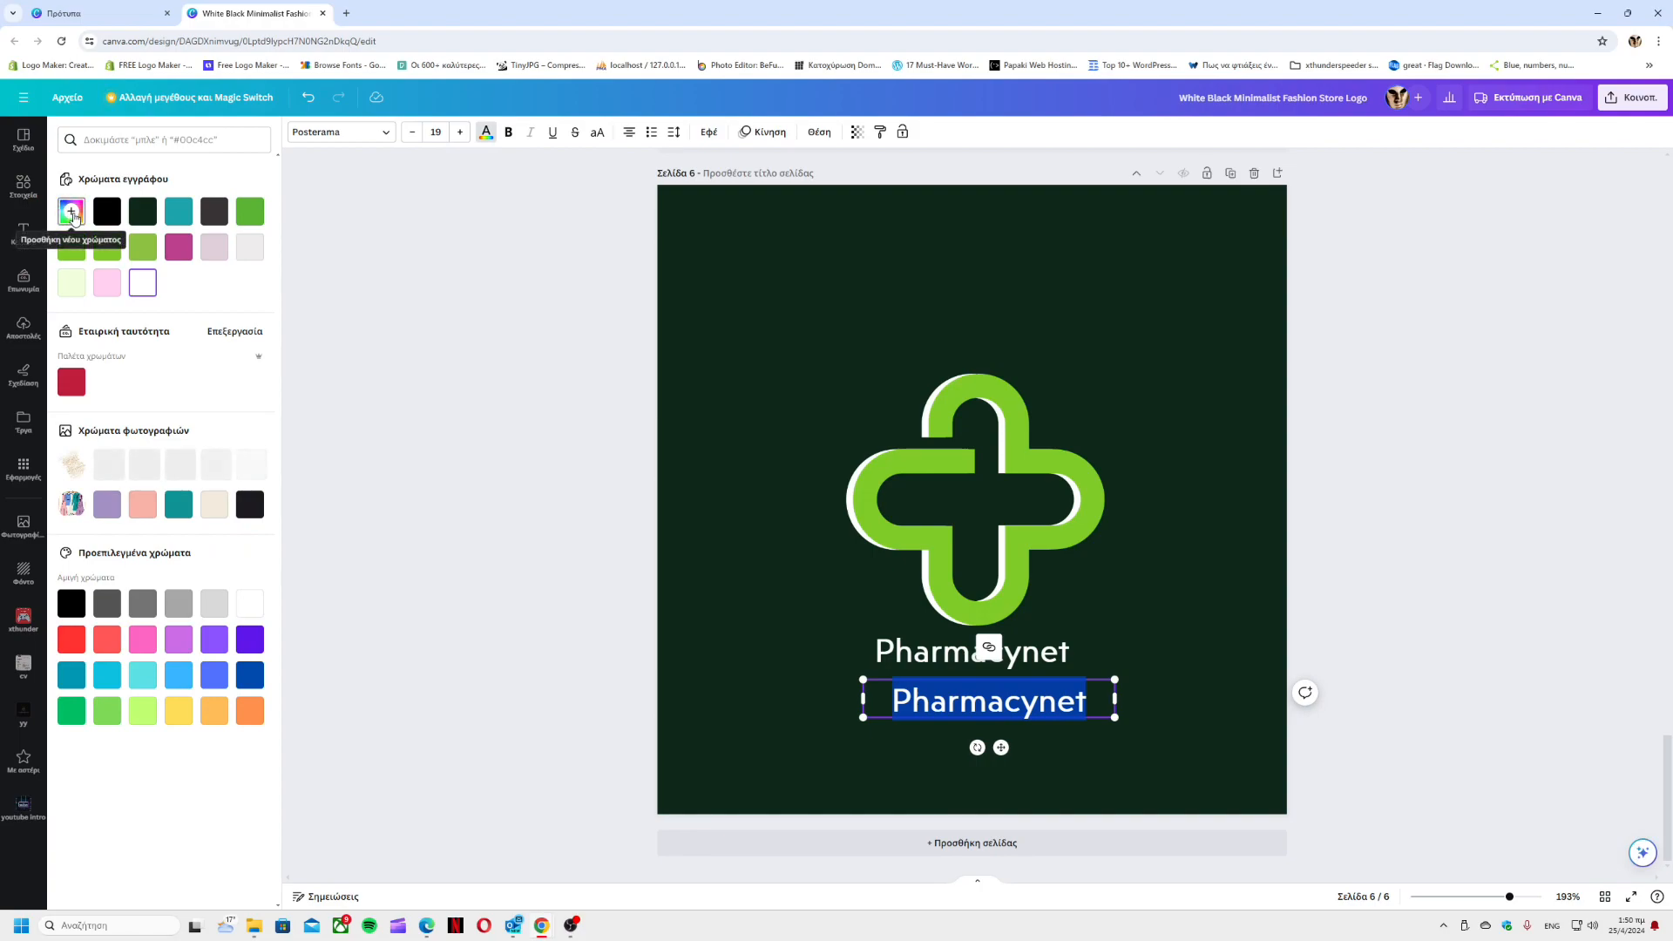
{"action": "left_click", "coordinate": [71, 214]}
{"action": "right_click", "coordinate": [111, 348]}
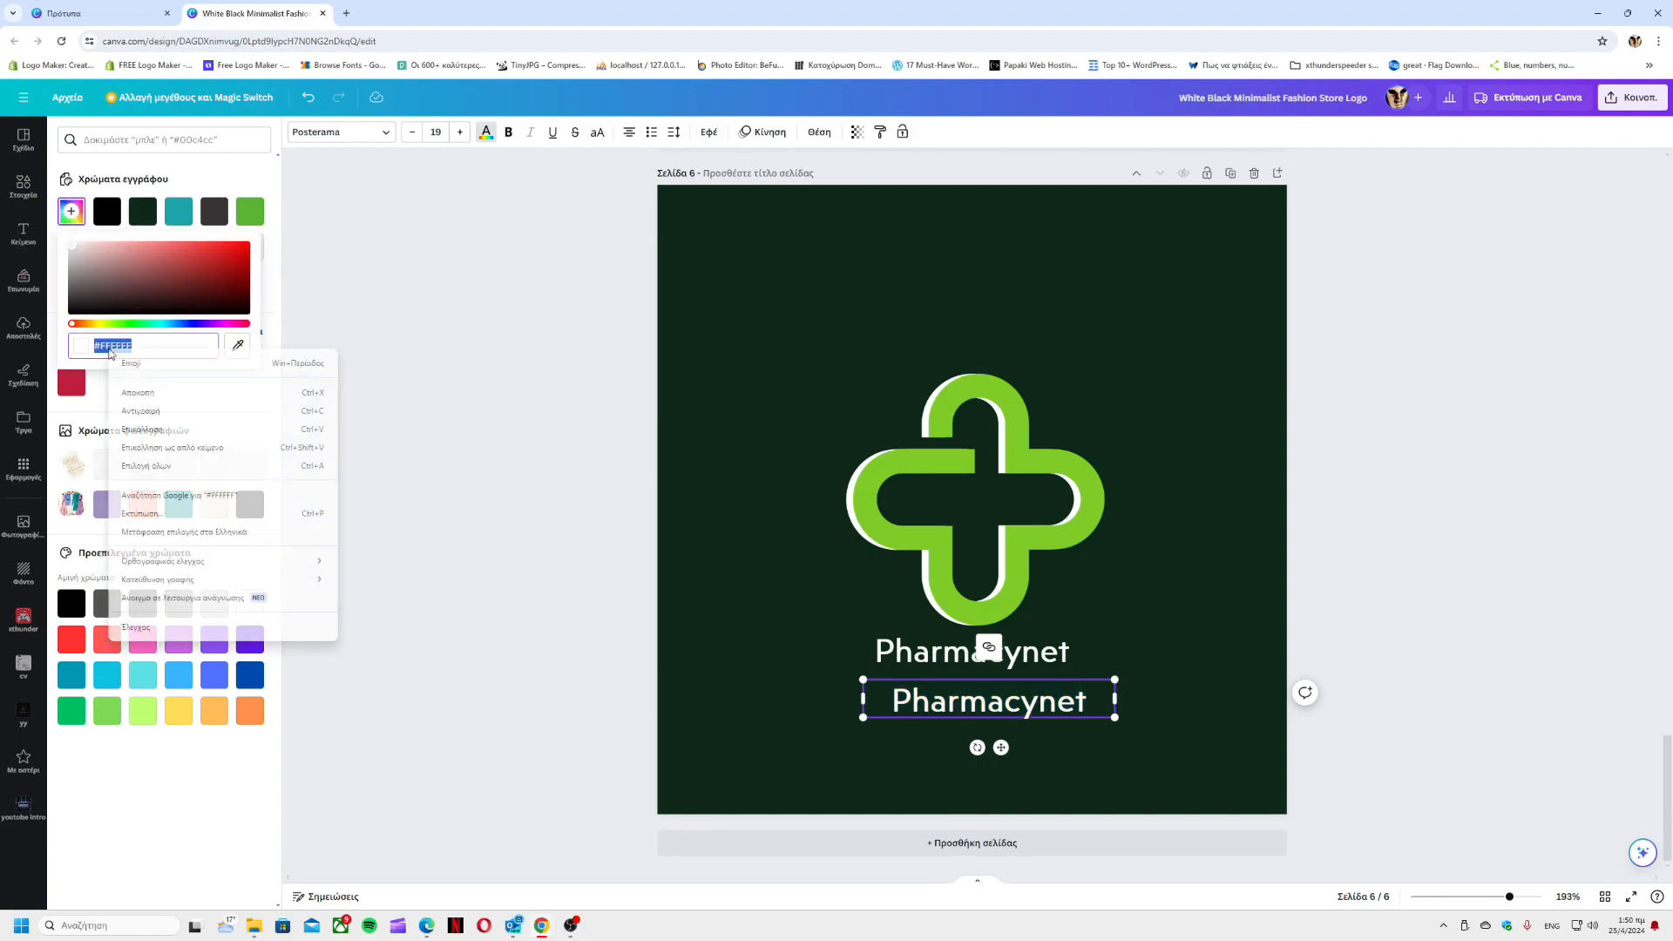
{"action": "left_click", "coordinate": [139, 428]}
{"action": "left_click", "coordinate": [453, 404]}
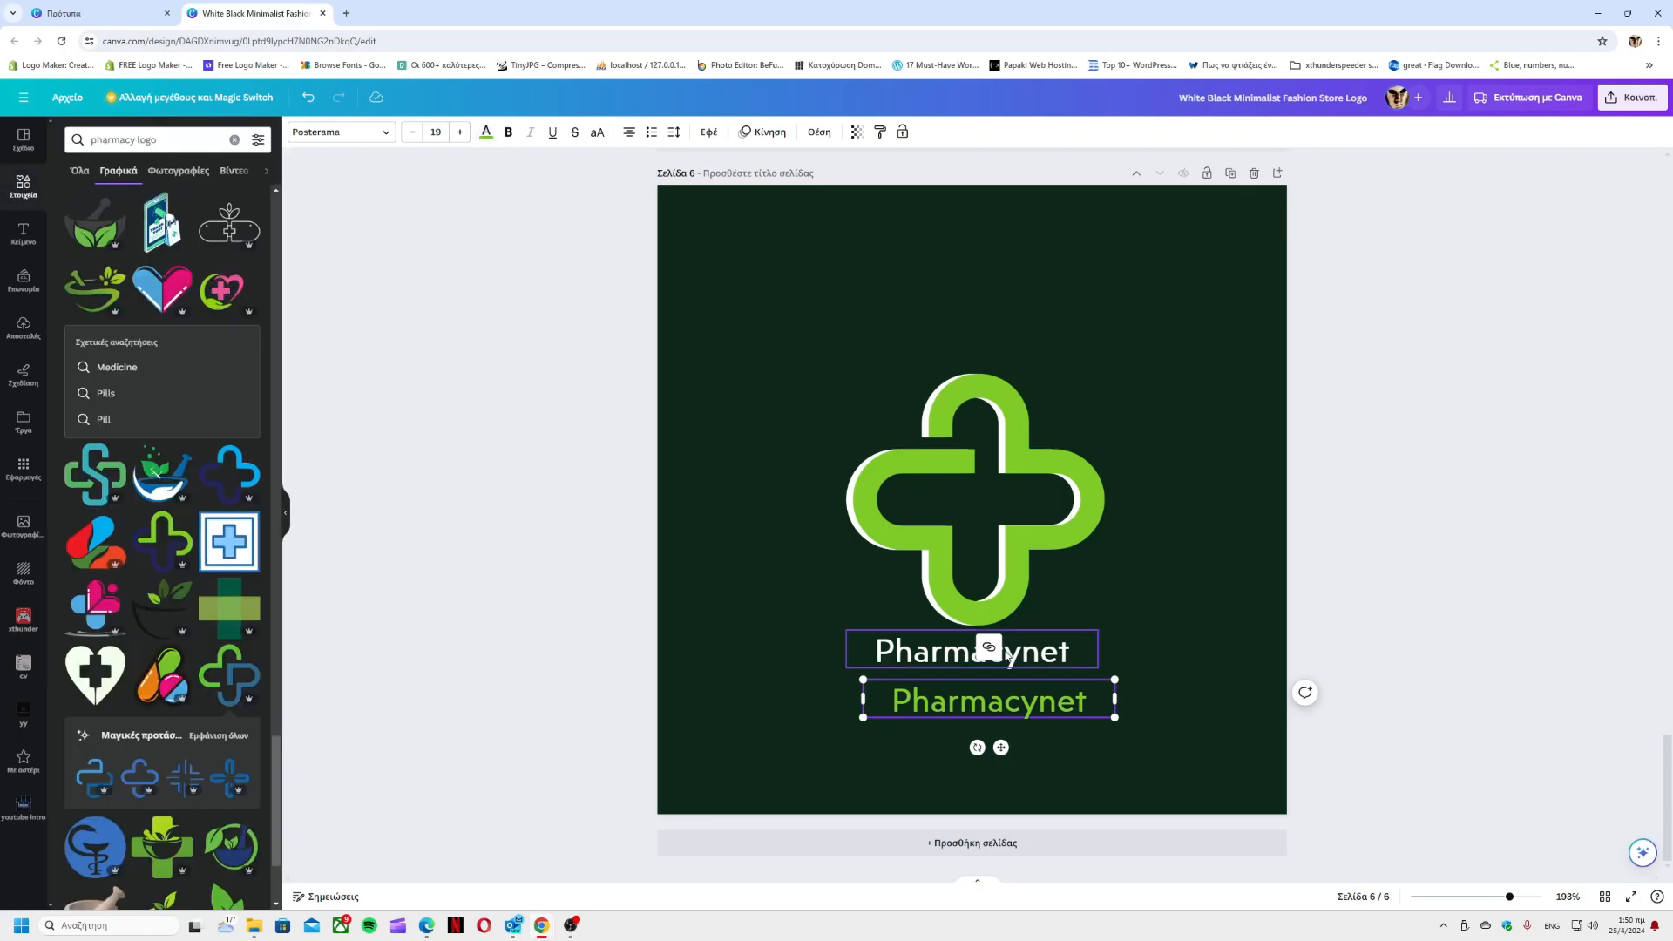
- Shift the green Pharmacynet copy slightly away from the white text, and delete the copy
{"action": "left_click", "coordinate": [1139, 671]}
{"action": "left_click", "coordinate": [1043, 713]}
{"action": "mouse_move", "coordinate": [1043, 713]}
{"action": "left_mouse_down"}
{"action": "mouse_move", "coordinate": [1025, 660]}
{"action": "mouse_move", "coordinate": [1048, 712]}
{"action": "left_mouse_up"}
{"action": "left_click", "coordinate": [1143, 744]}
{"action": "left_click", "coordinate": [1026, 659]}
{"action": "left_click", "coordinate": [1034, 711]}
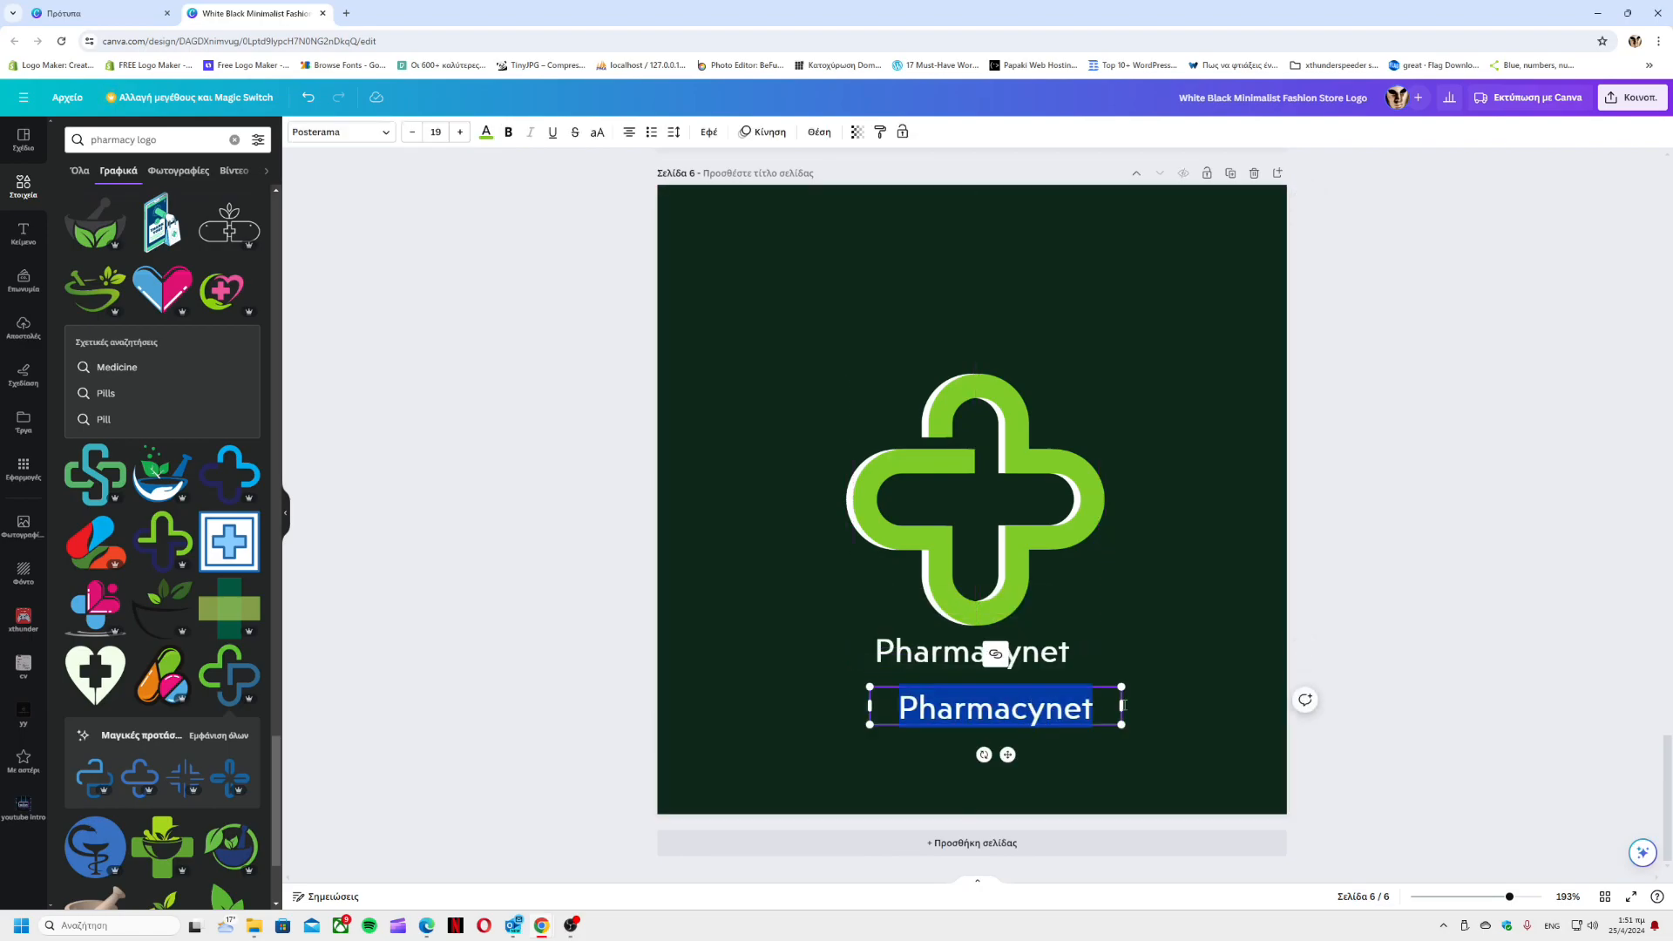
{"action": "left_click", "coordinate": [1225, 713]}
{"action": "left_click", "coordinate": [1043, 715]}
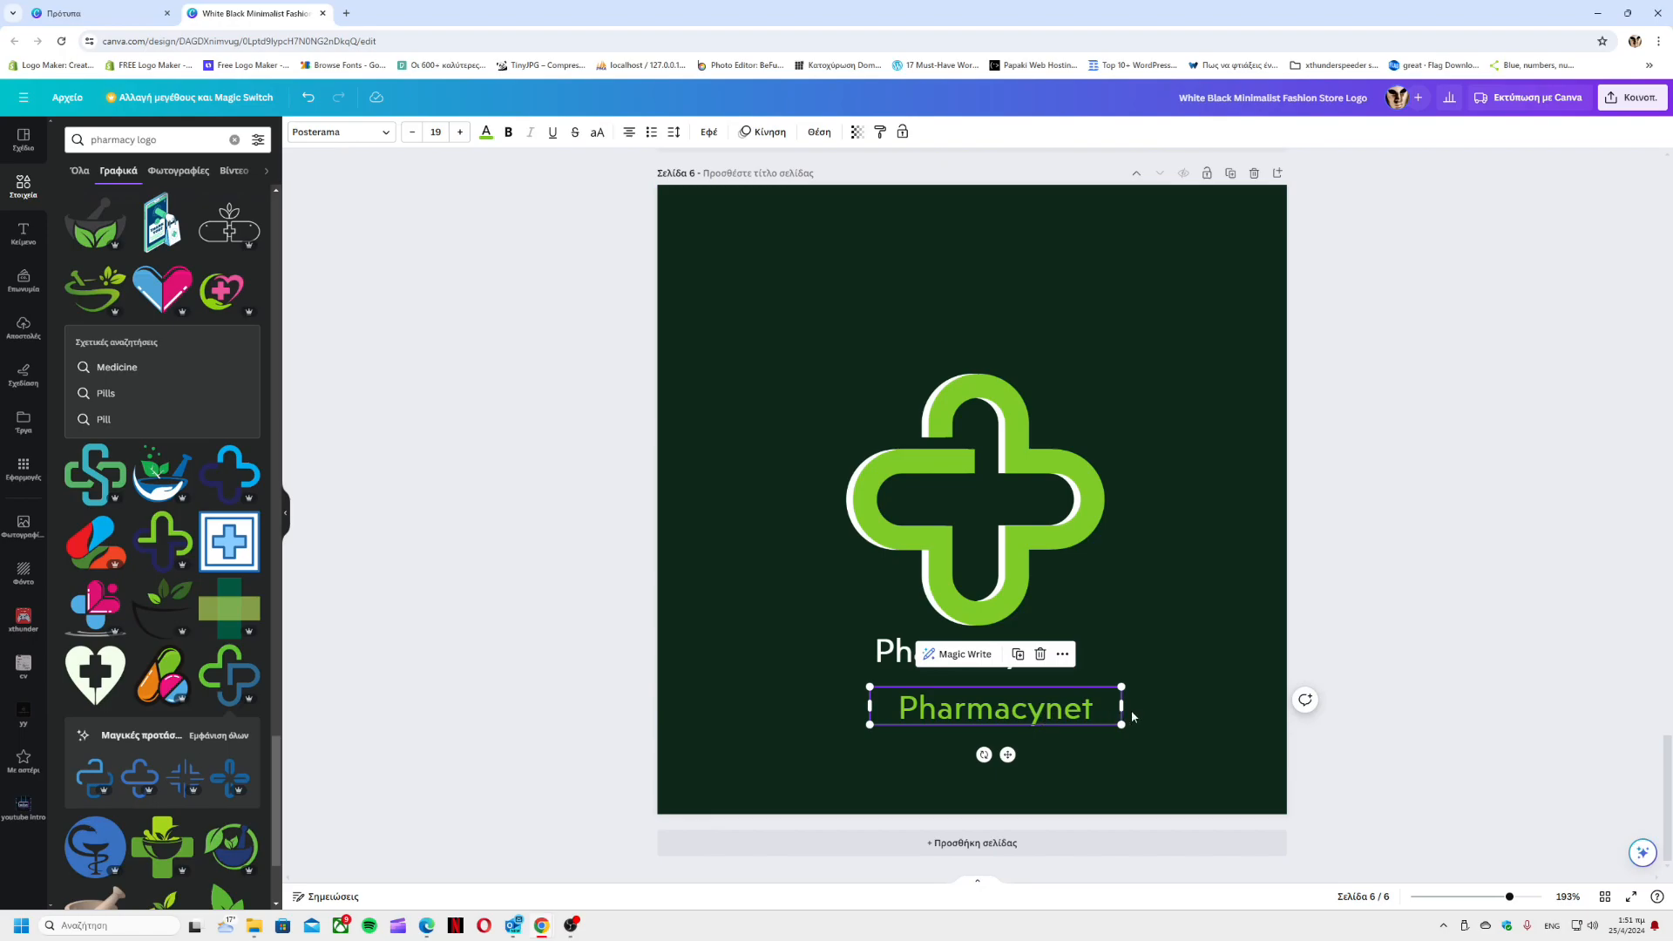
{"action": "key", "text": "Delete"}
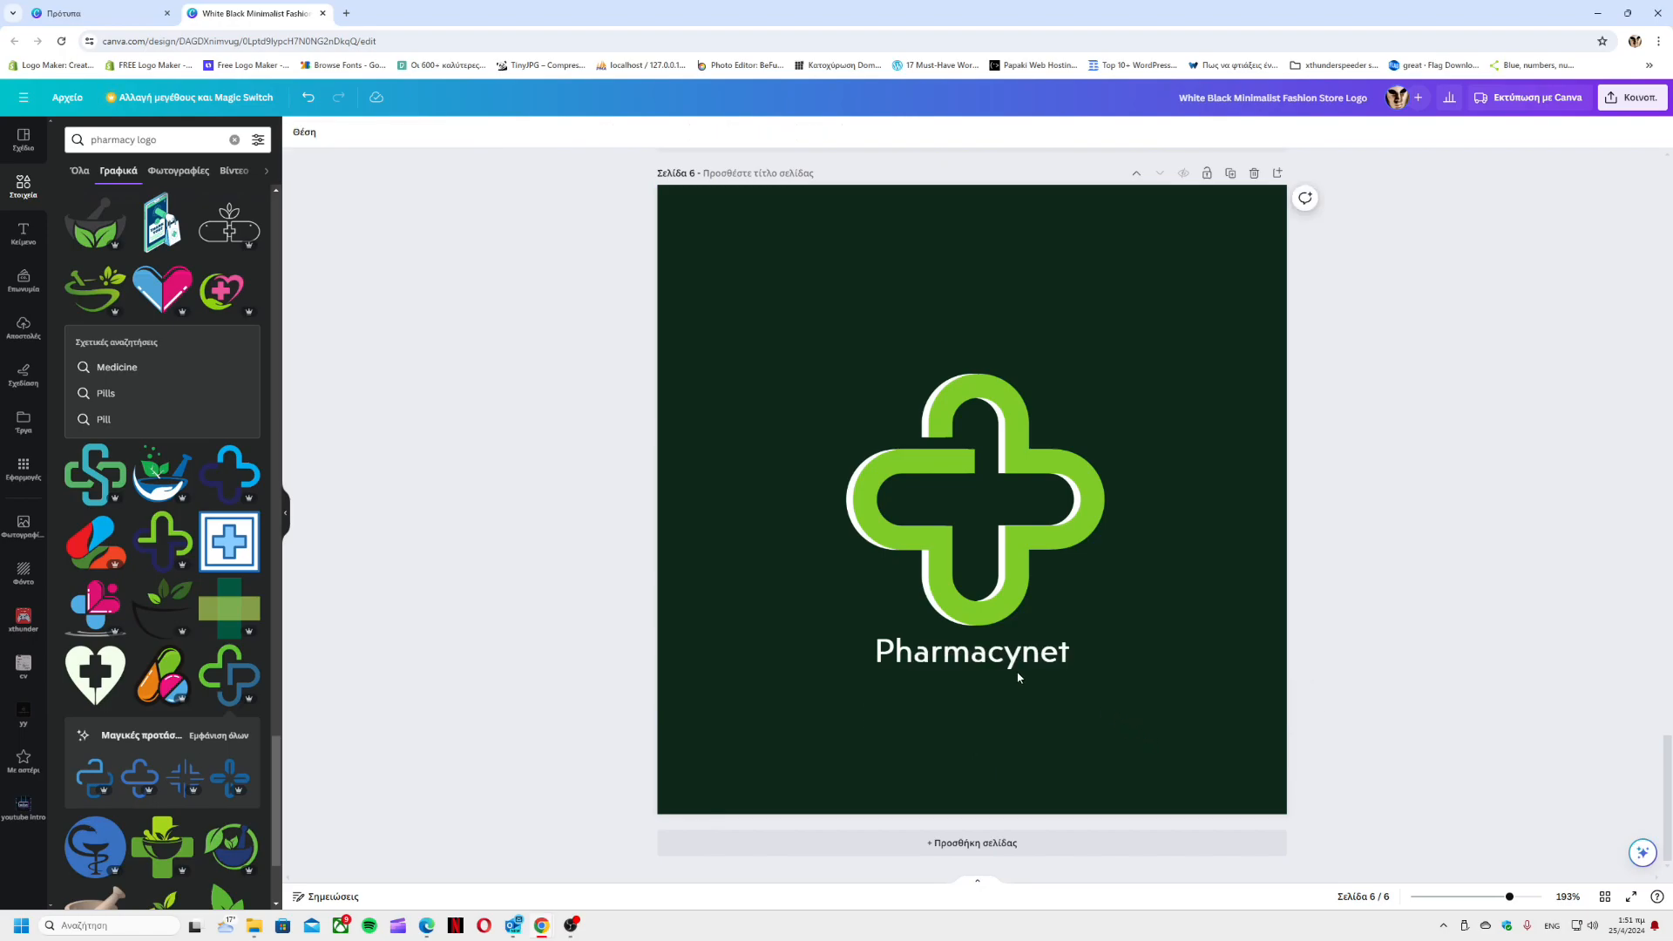
{"action": "left_click", "coordinate": [987, 653]}
{"action": "left_click", "coordinate": [987, 652]}
{"action": "double_click", "coordinate": [987, 653]}
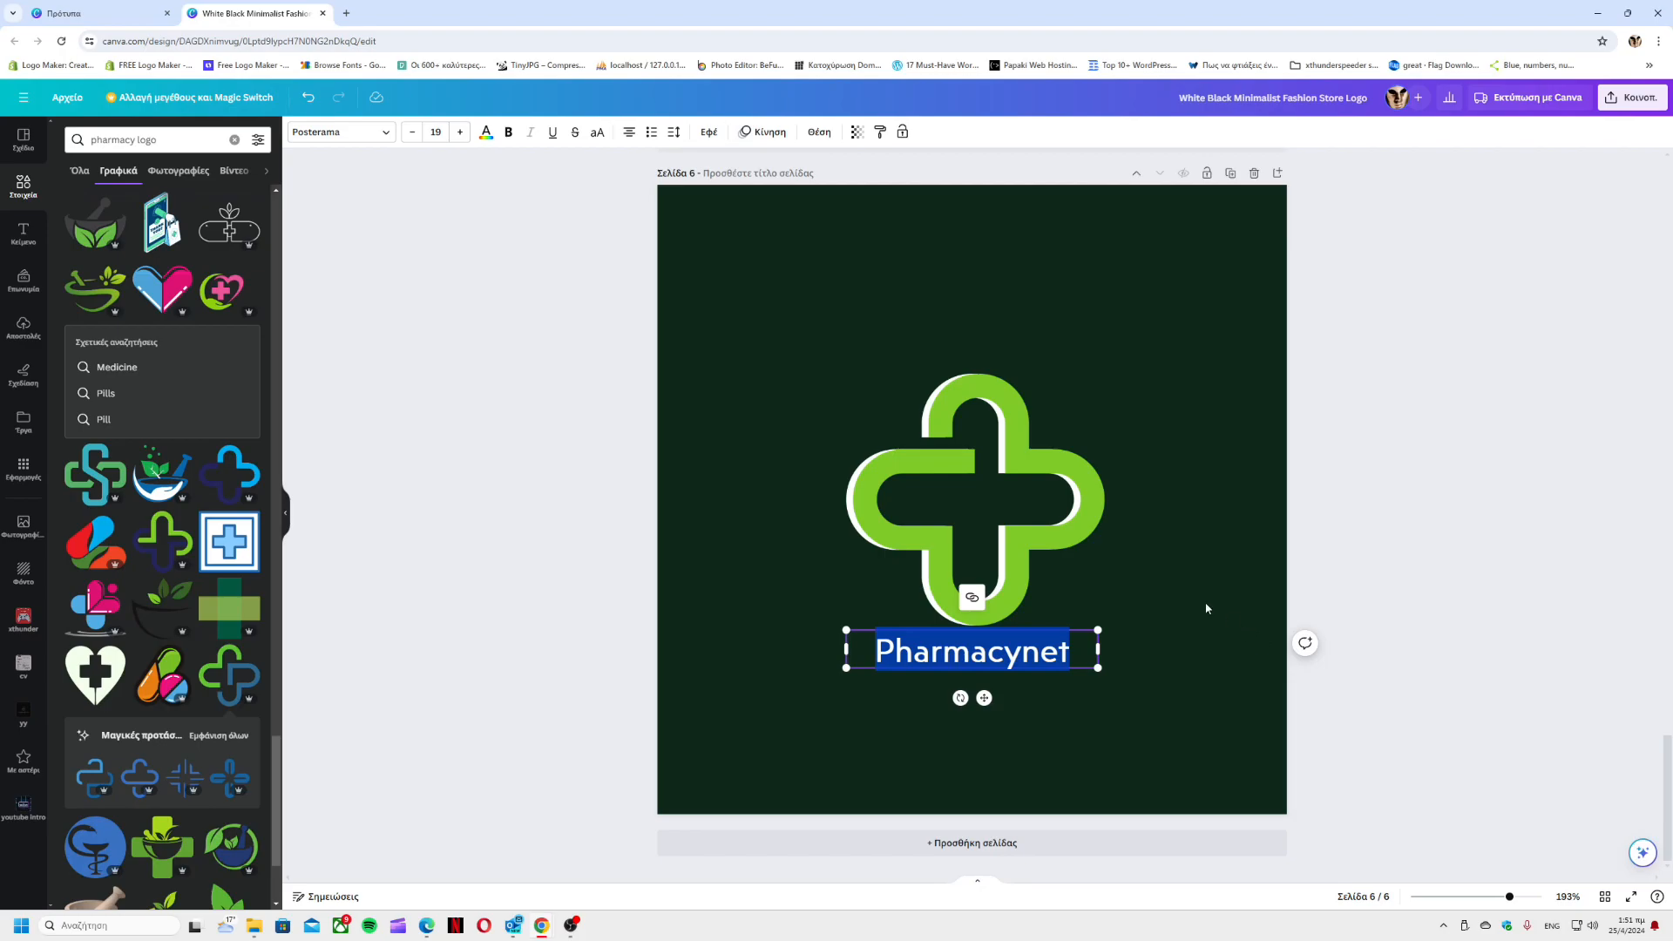
{"action": "left_click", "coordinate": [1277, 610]}
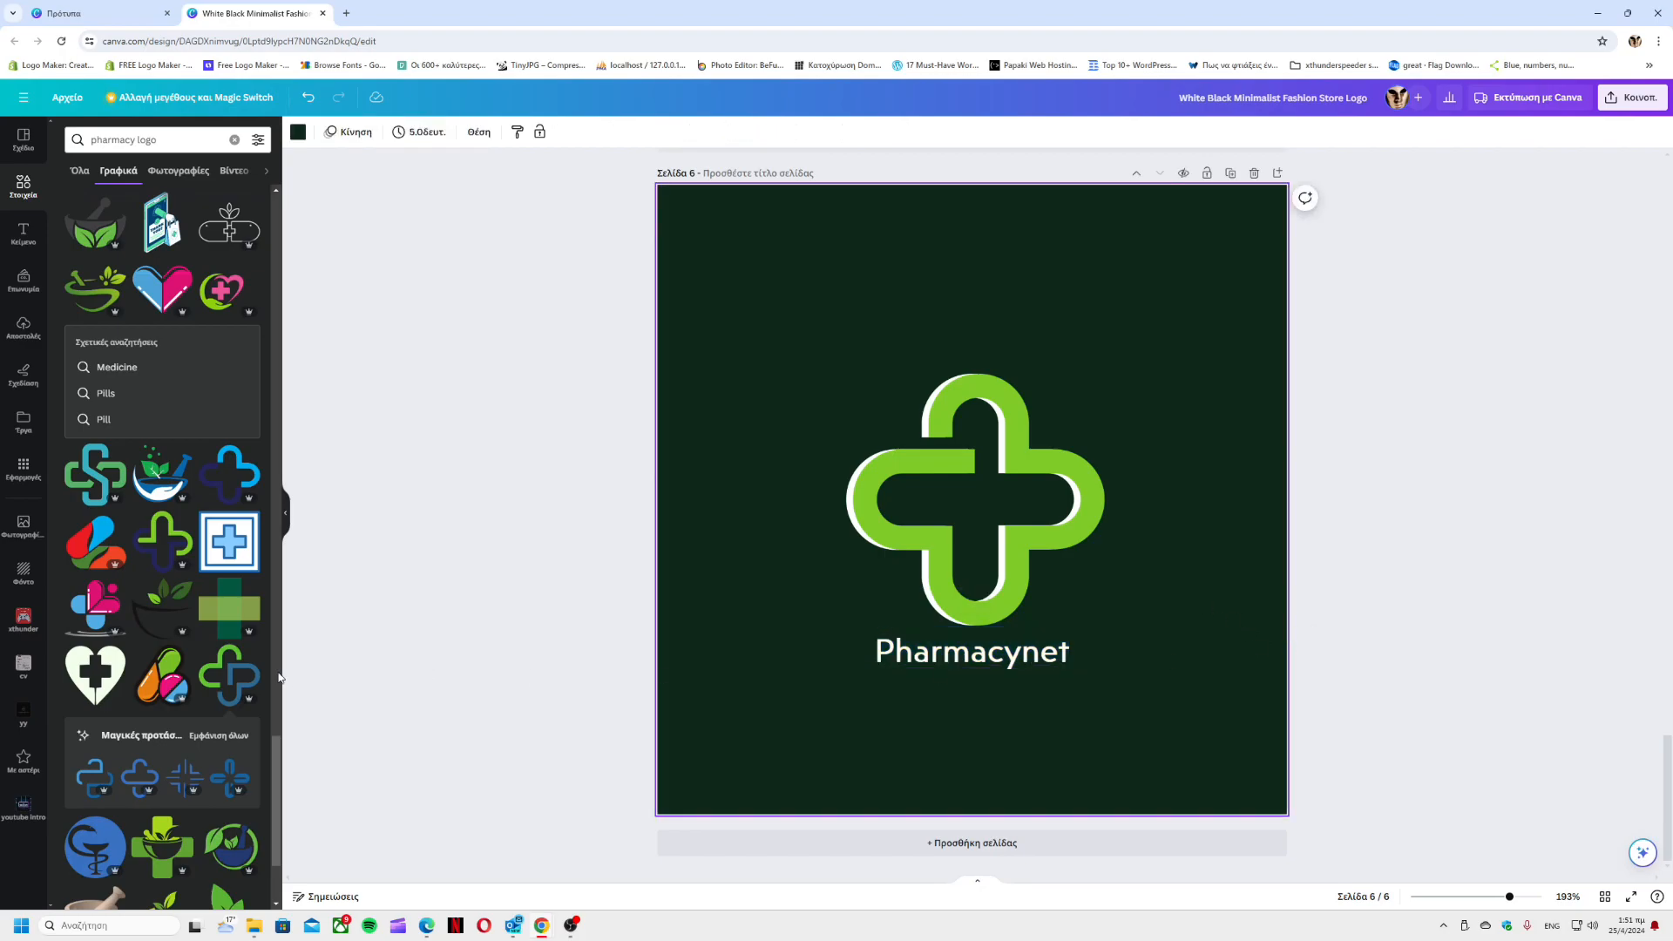
- Browse further through the pharmacy logo graphics for alternative symbols
{"action": "scroll", "coordinate": [183, 655], "scroll_direction": "down", "scroll_amount": 2}
{"action": "scroll", "coordinate": [183, 656], "scroll_direction": "down", "scroll_amount": 5}
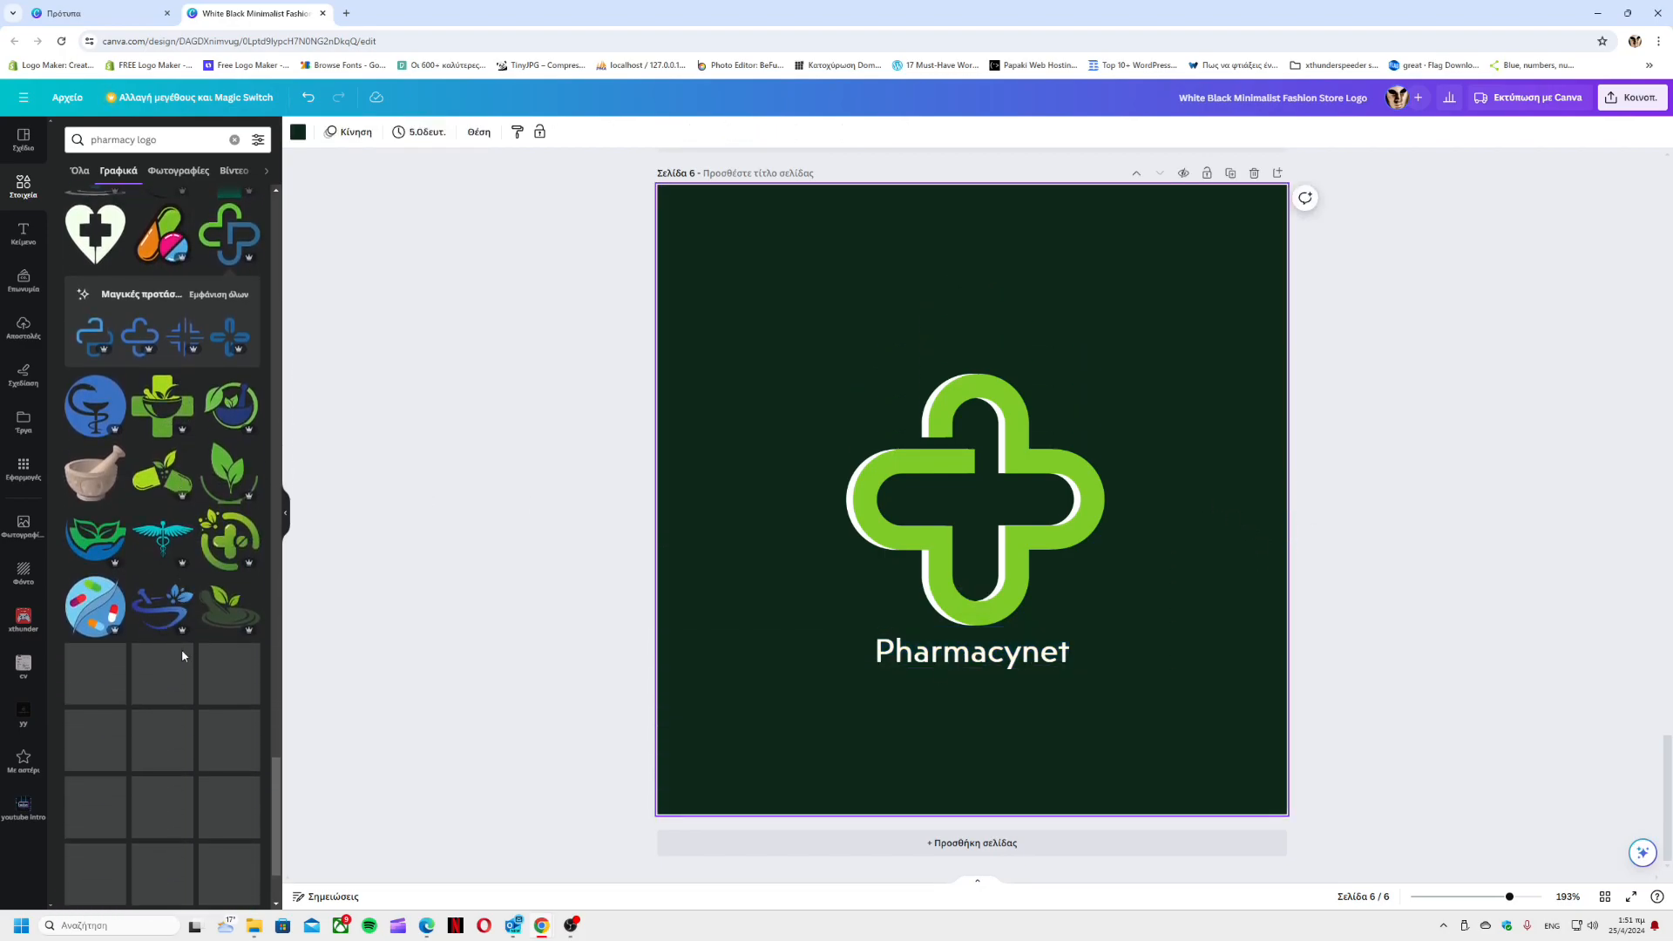
{"action": "scroll", "coordinate": [183, 655], "scroll_direction": "down", "scroll_amount": 5}
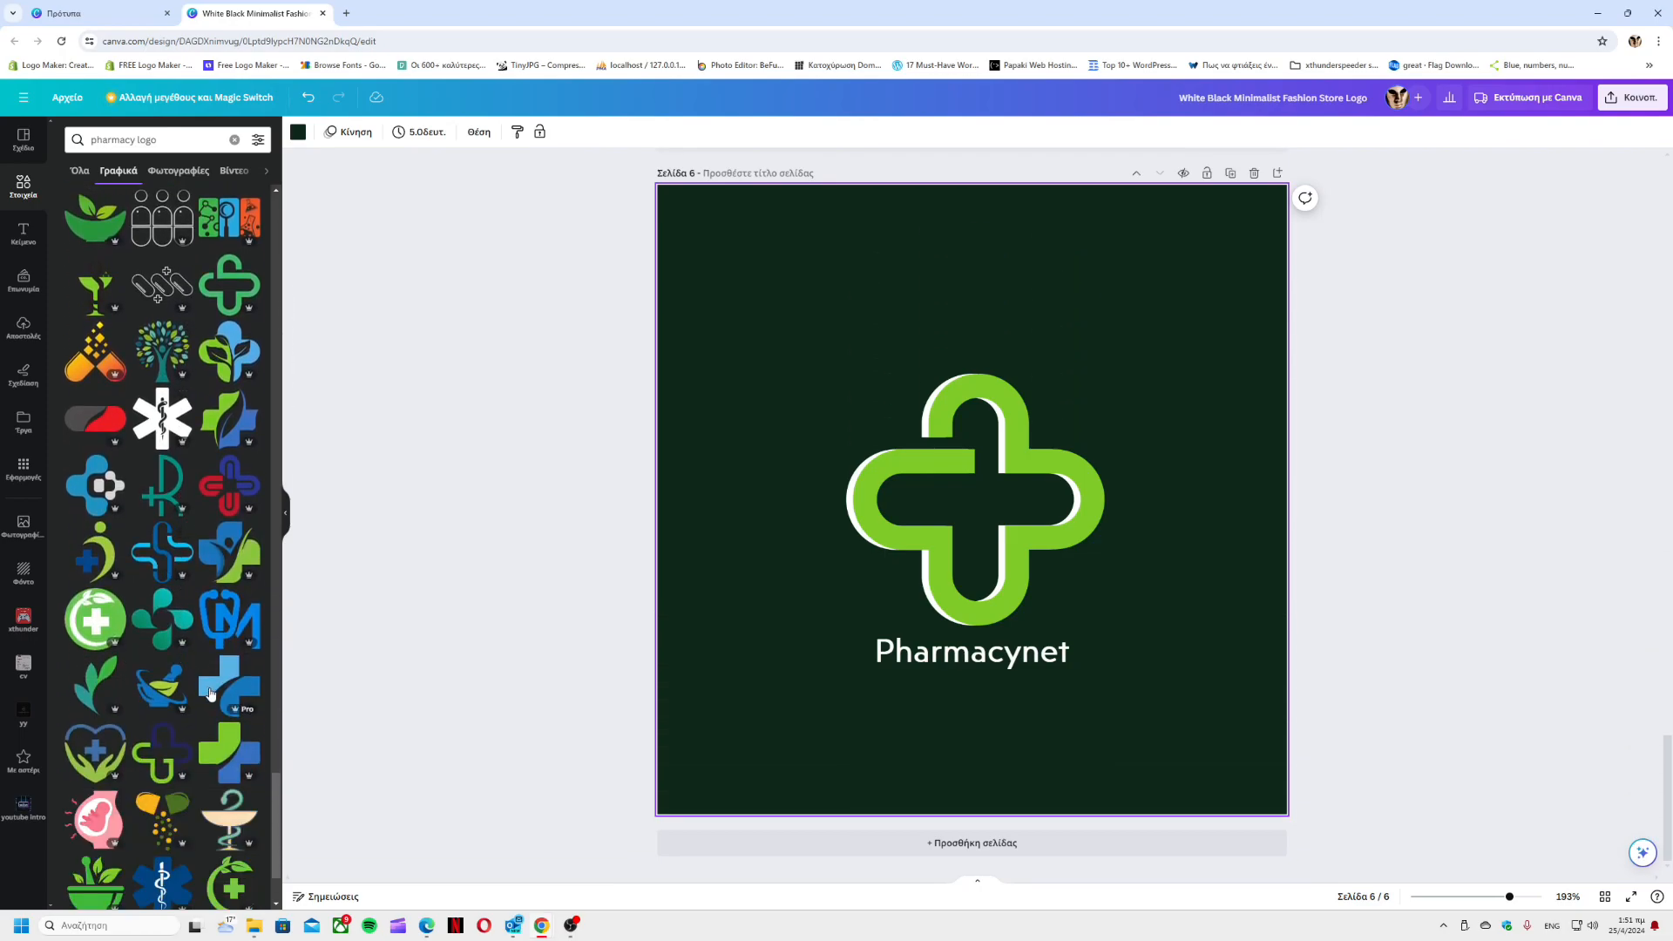
{"action": "scroll", "coordinate": [200, 665], "scroll_direction": "down", "scroll_amount": 2}
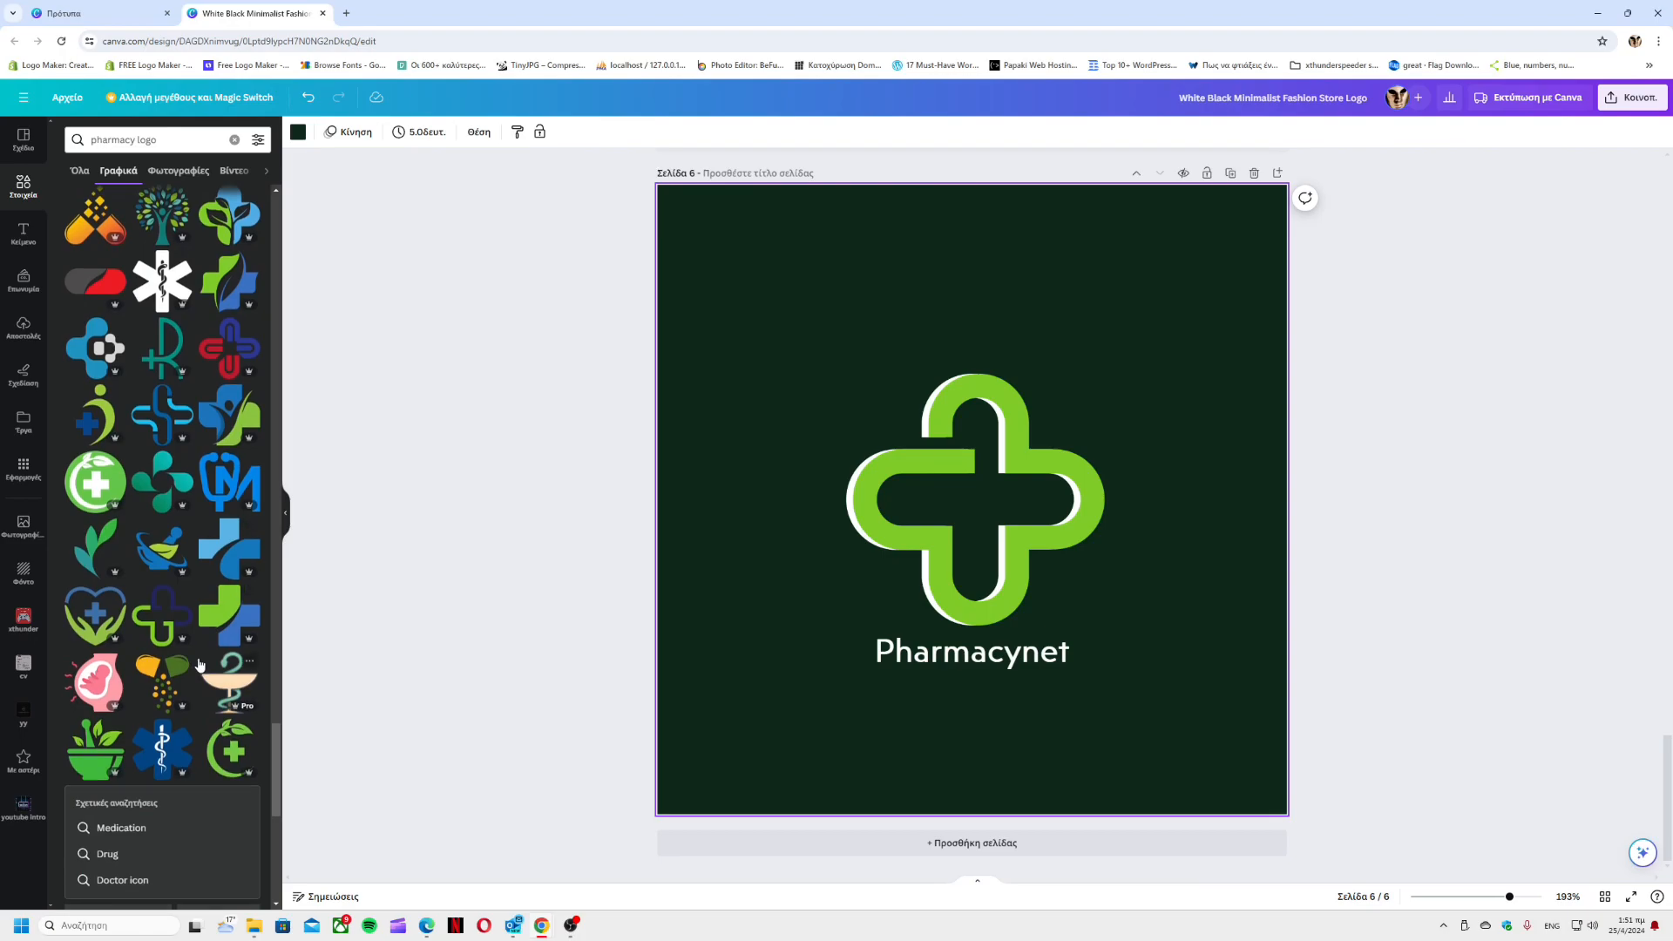
{"action": "scroll", "coordinate": [200, 665], "scroll_direction": "down", "scroll_amount": 5}
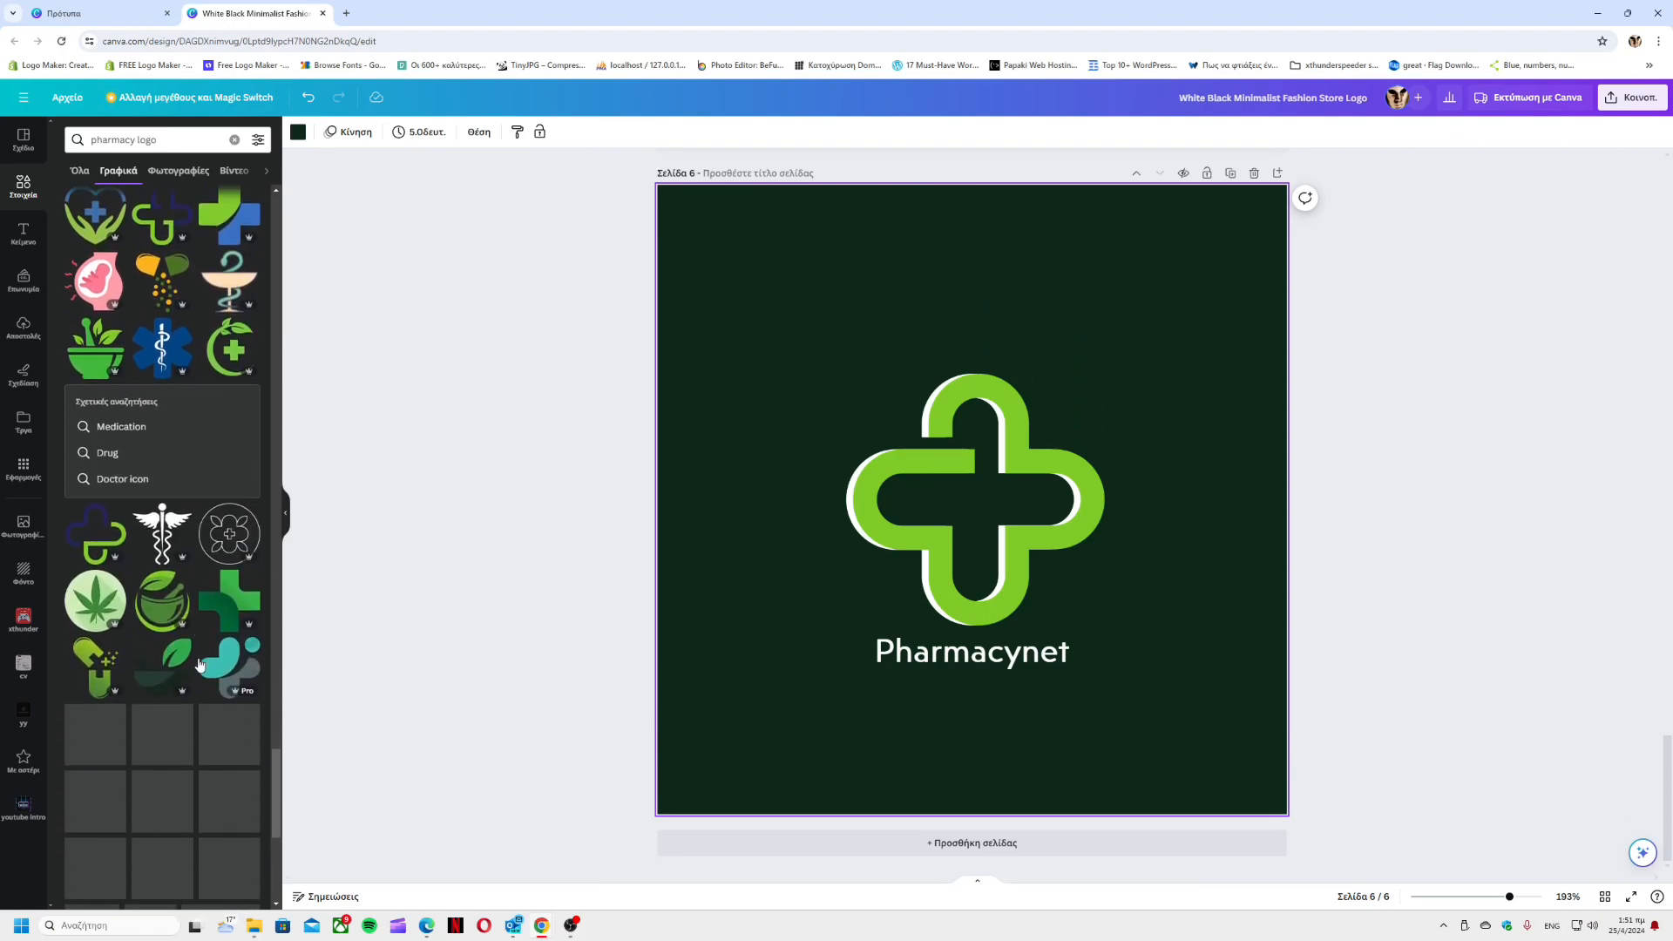
{"action": "scroll", "coordinate": [200, 665], "scroll_direction": "down", "scroll_amount": 3}
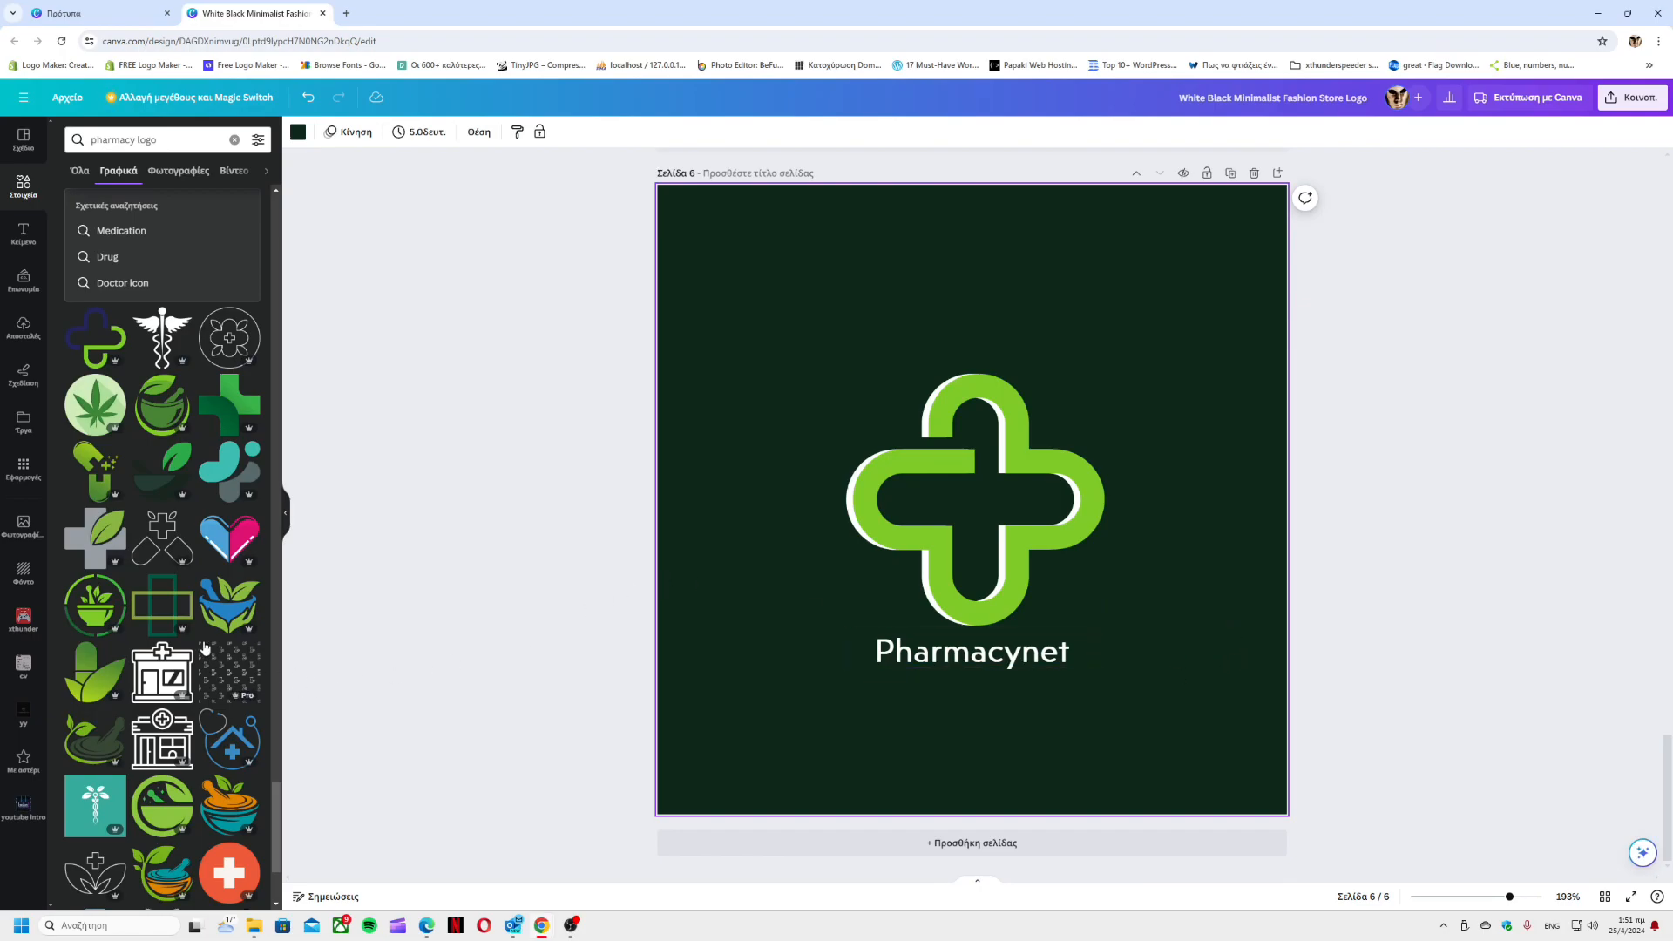
{"action": "scroll", "coordinate": [148, 628], "scroll_direction": "down", "scroll_amount": 3}
{"action": "scroll", "coordinate": [148, 627], "scroll_direction": "down", "scroll_amount": 3}
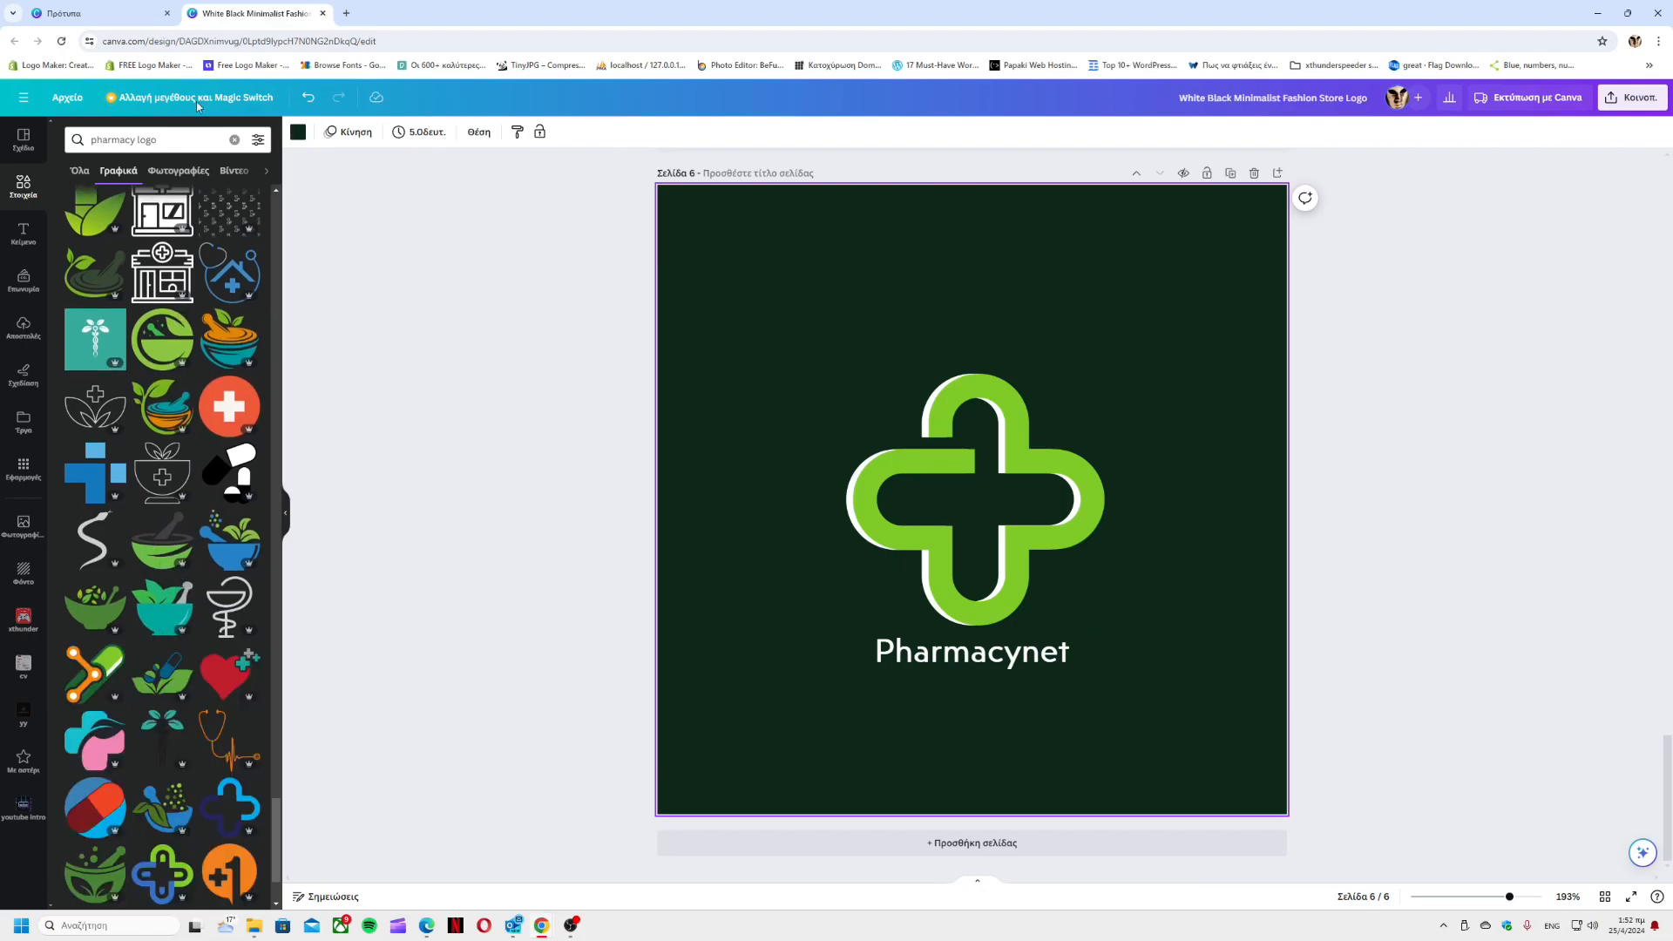
- Save the pharmacy logo design and store it in the logo folder
{"action": "left_click", "coordinate": [68, 100]}
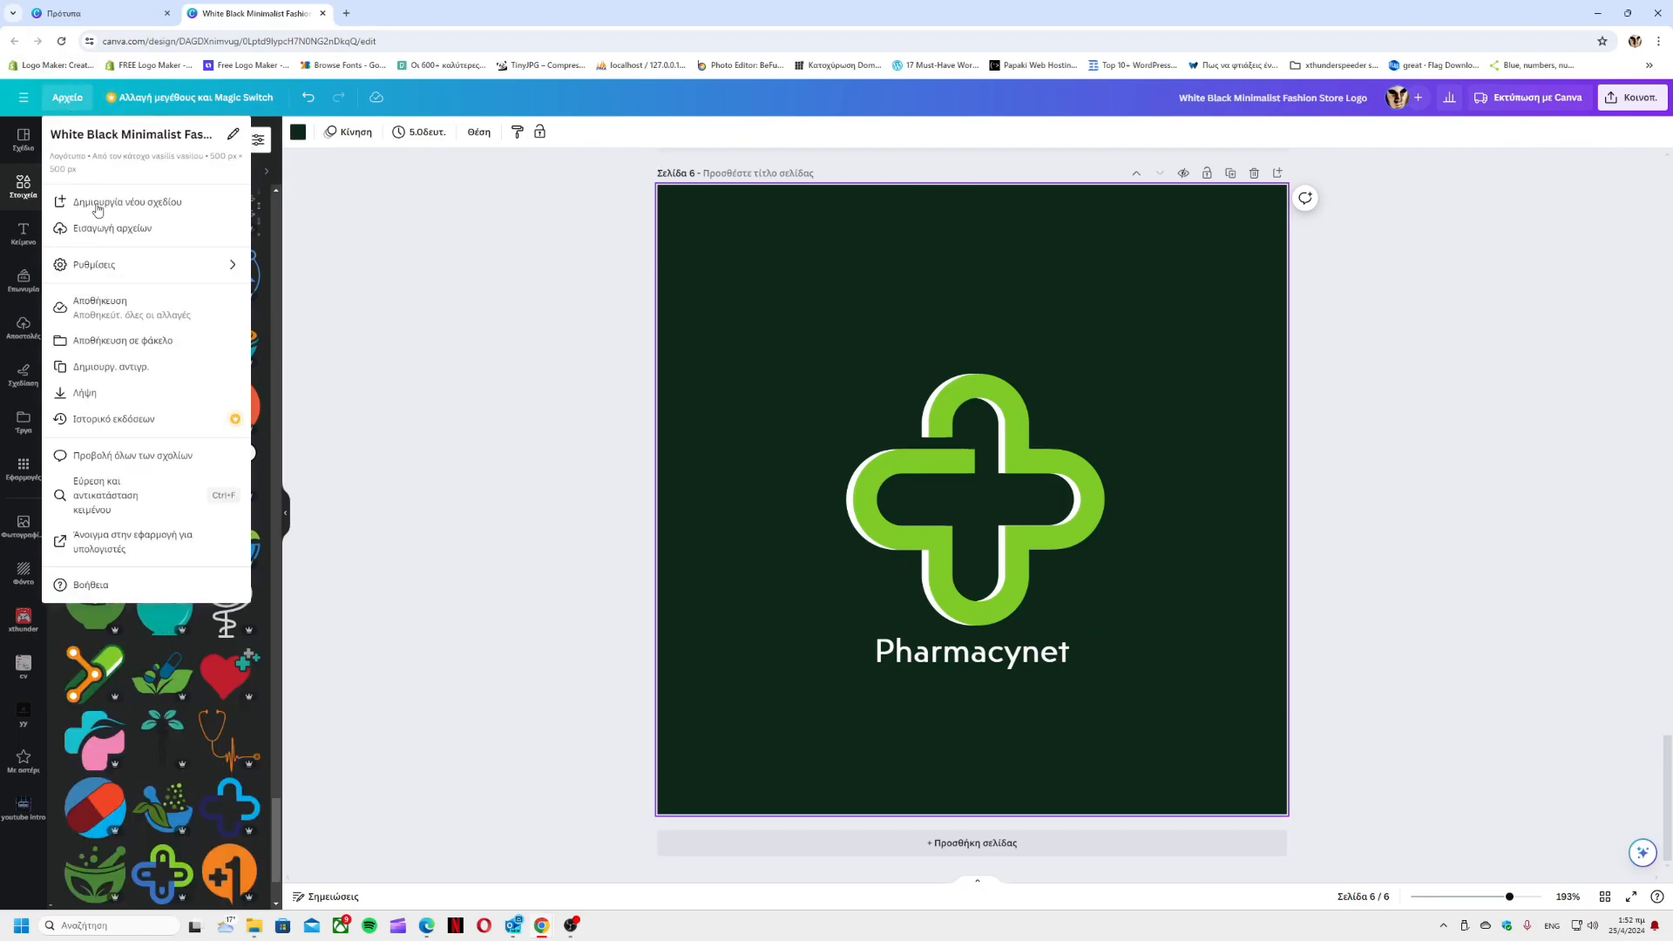
{"action": "left_click", "coordinate": [117, 310]}
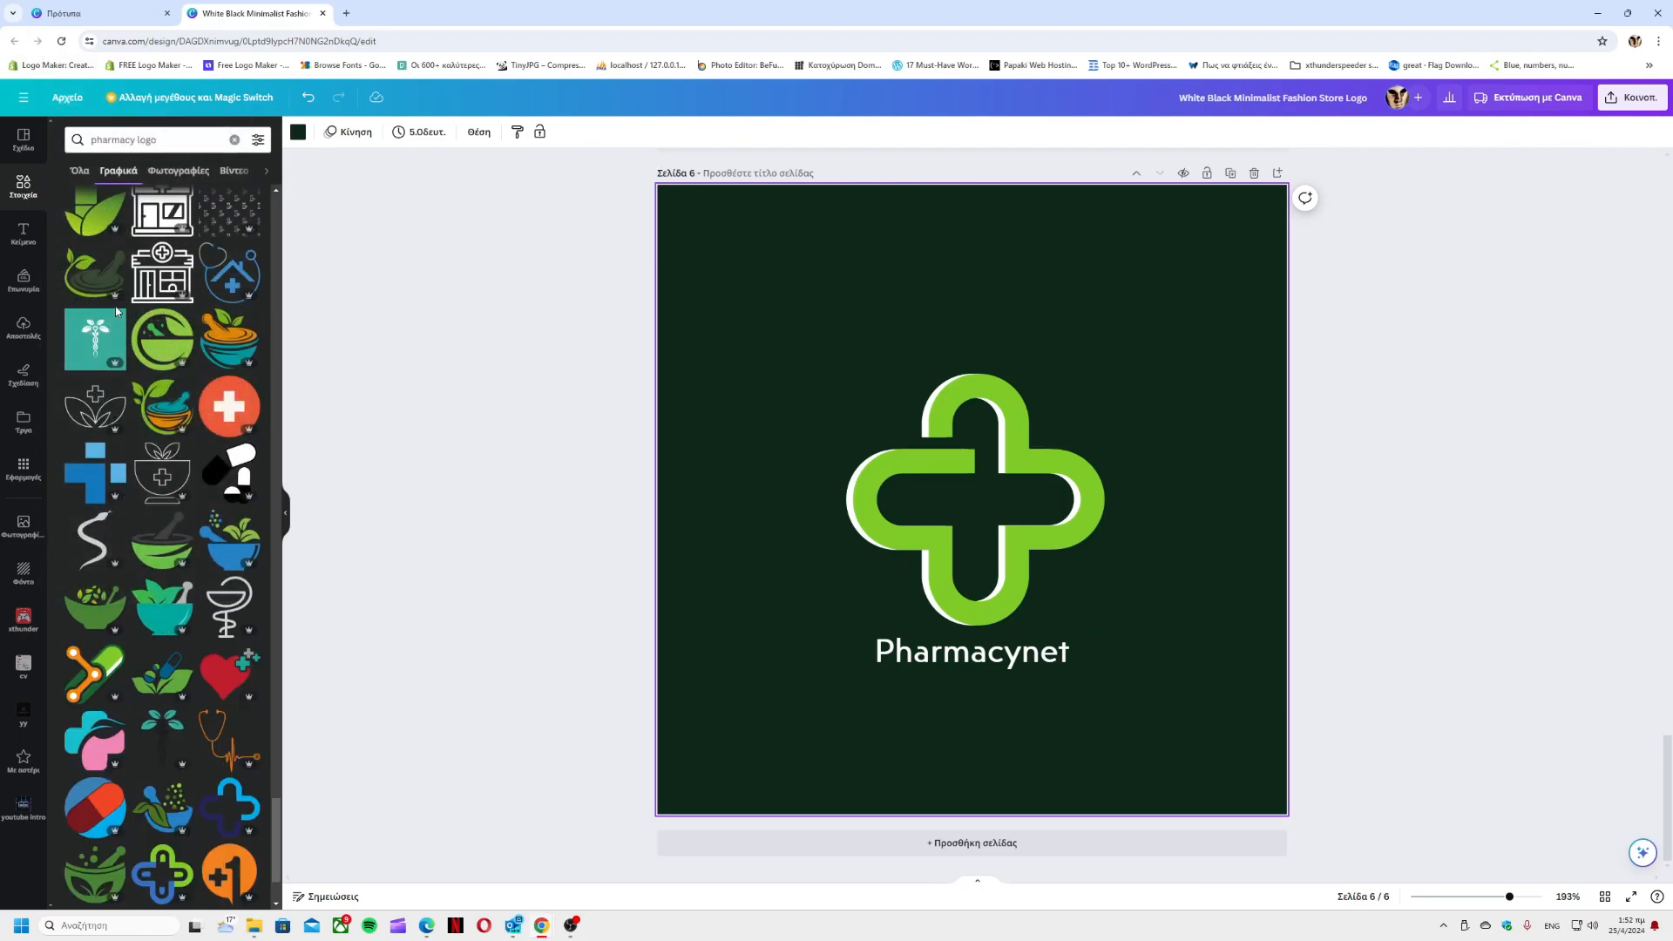
{"action": "left_click", "coordinate": [77, 98]}
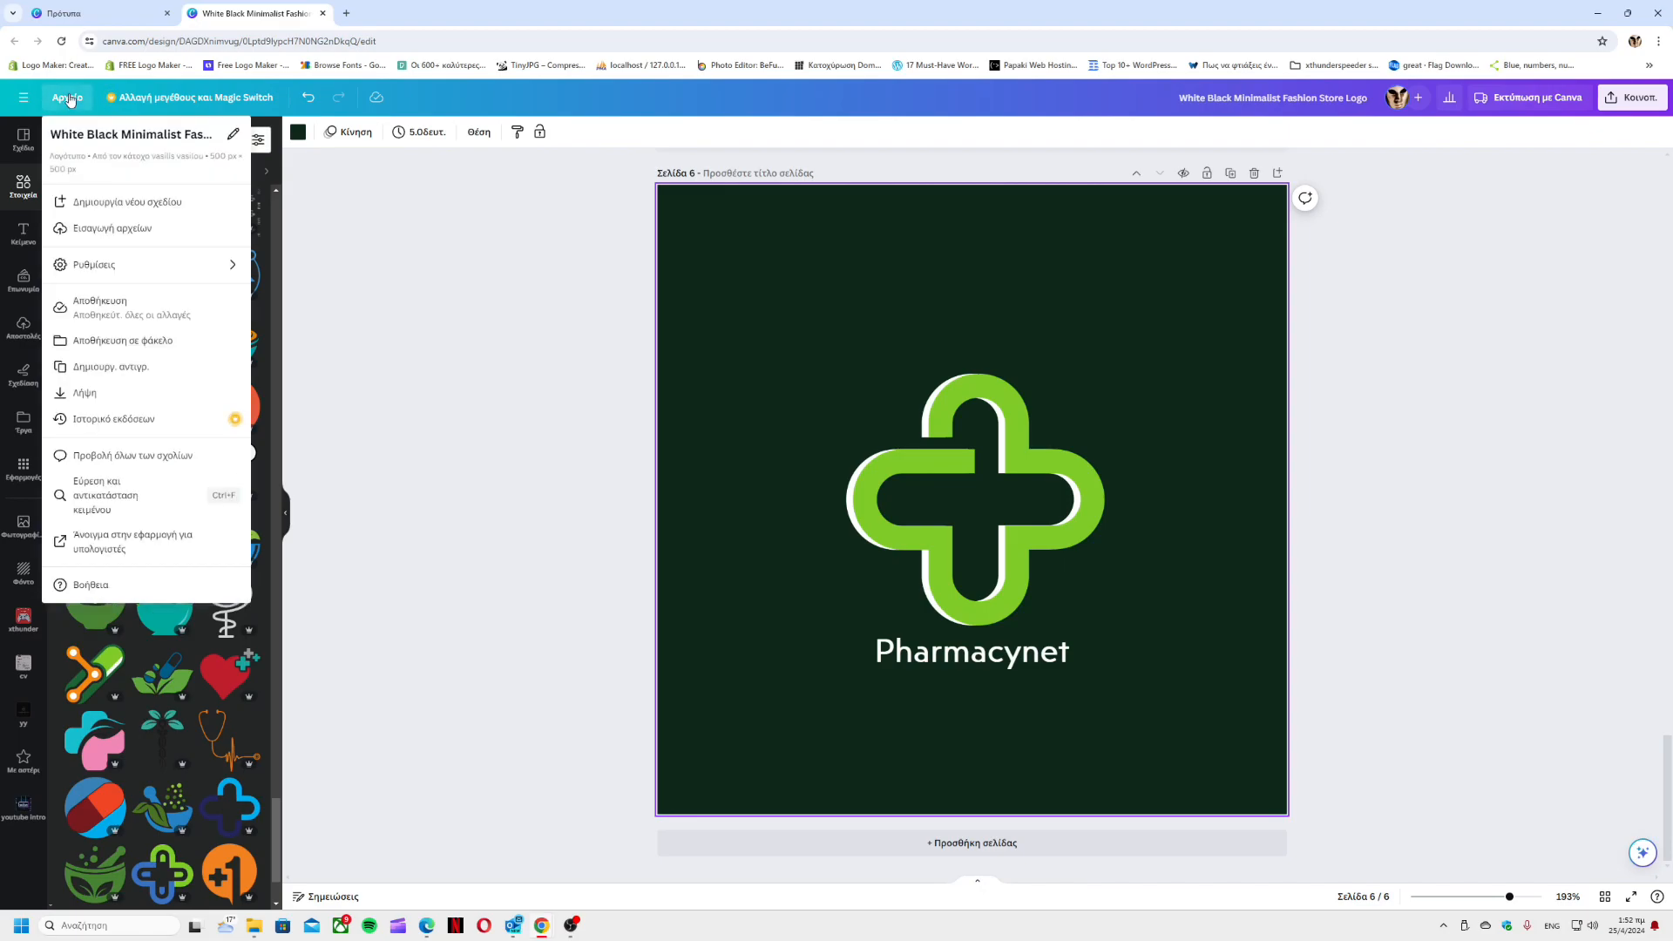
{"action": "left_click", "coordinate": [127, 340]}
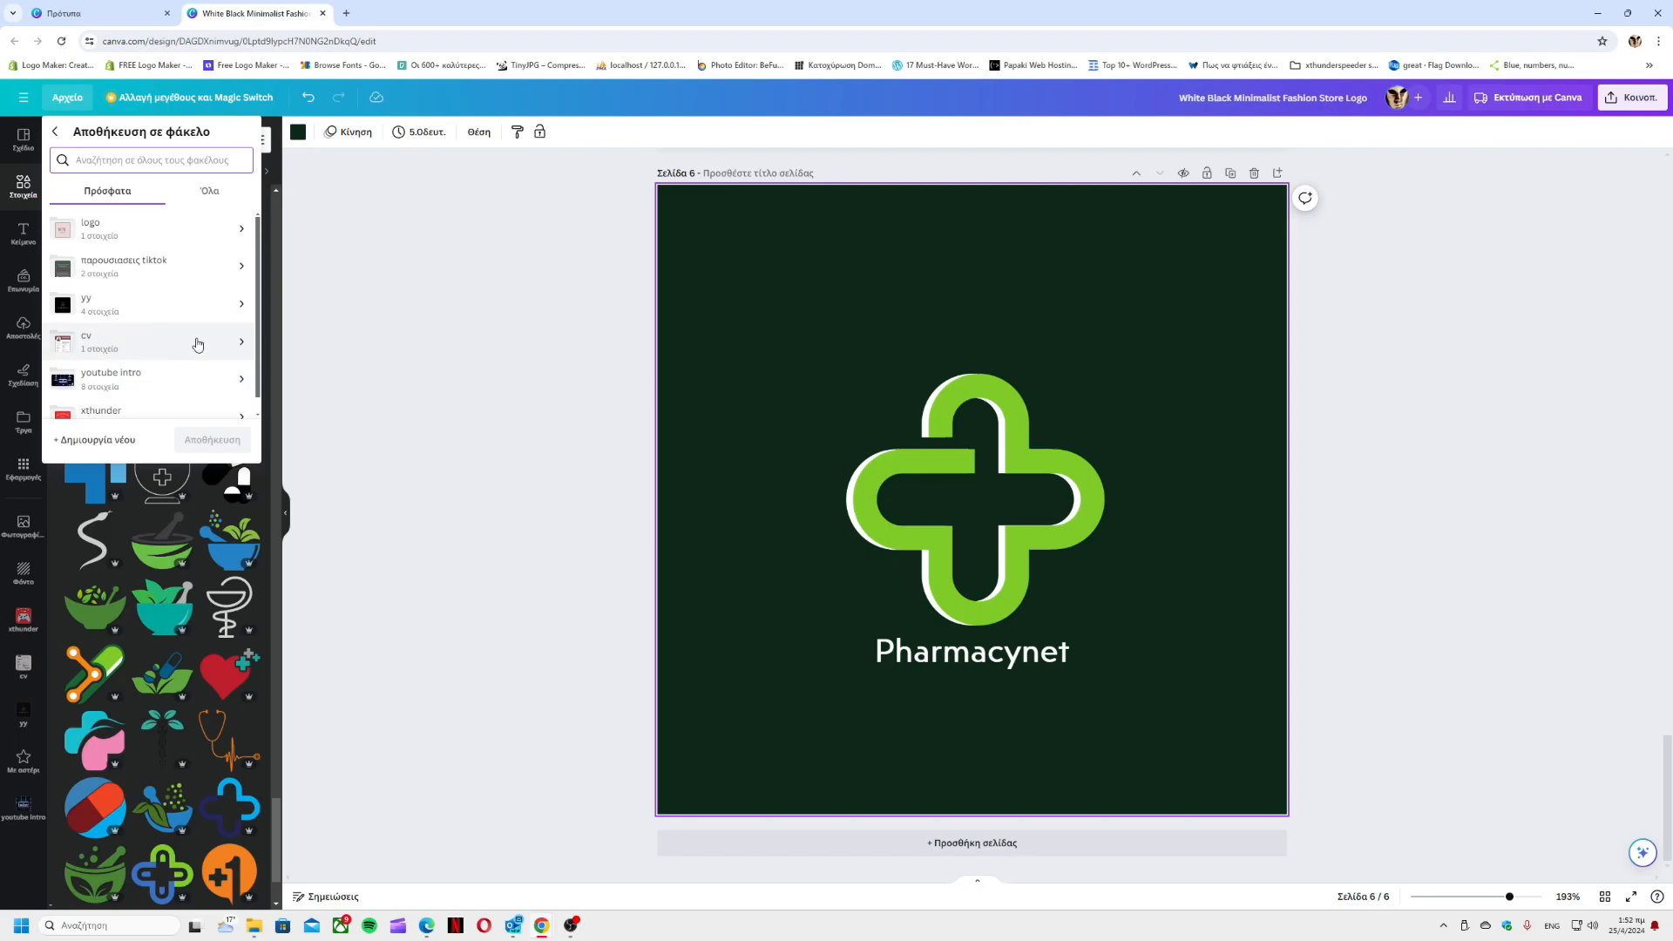
{"action": "left_click", "coordinate": [117, 234]}
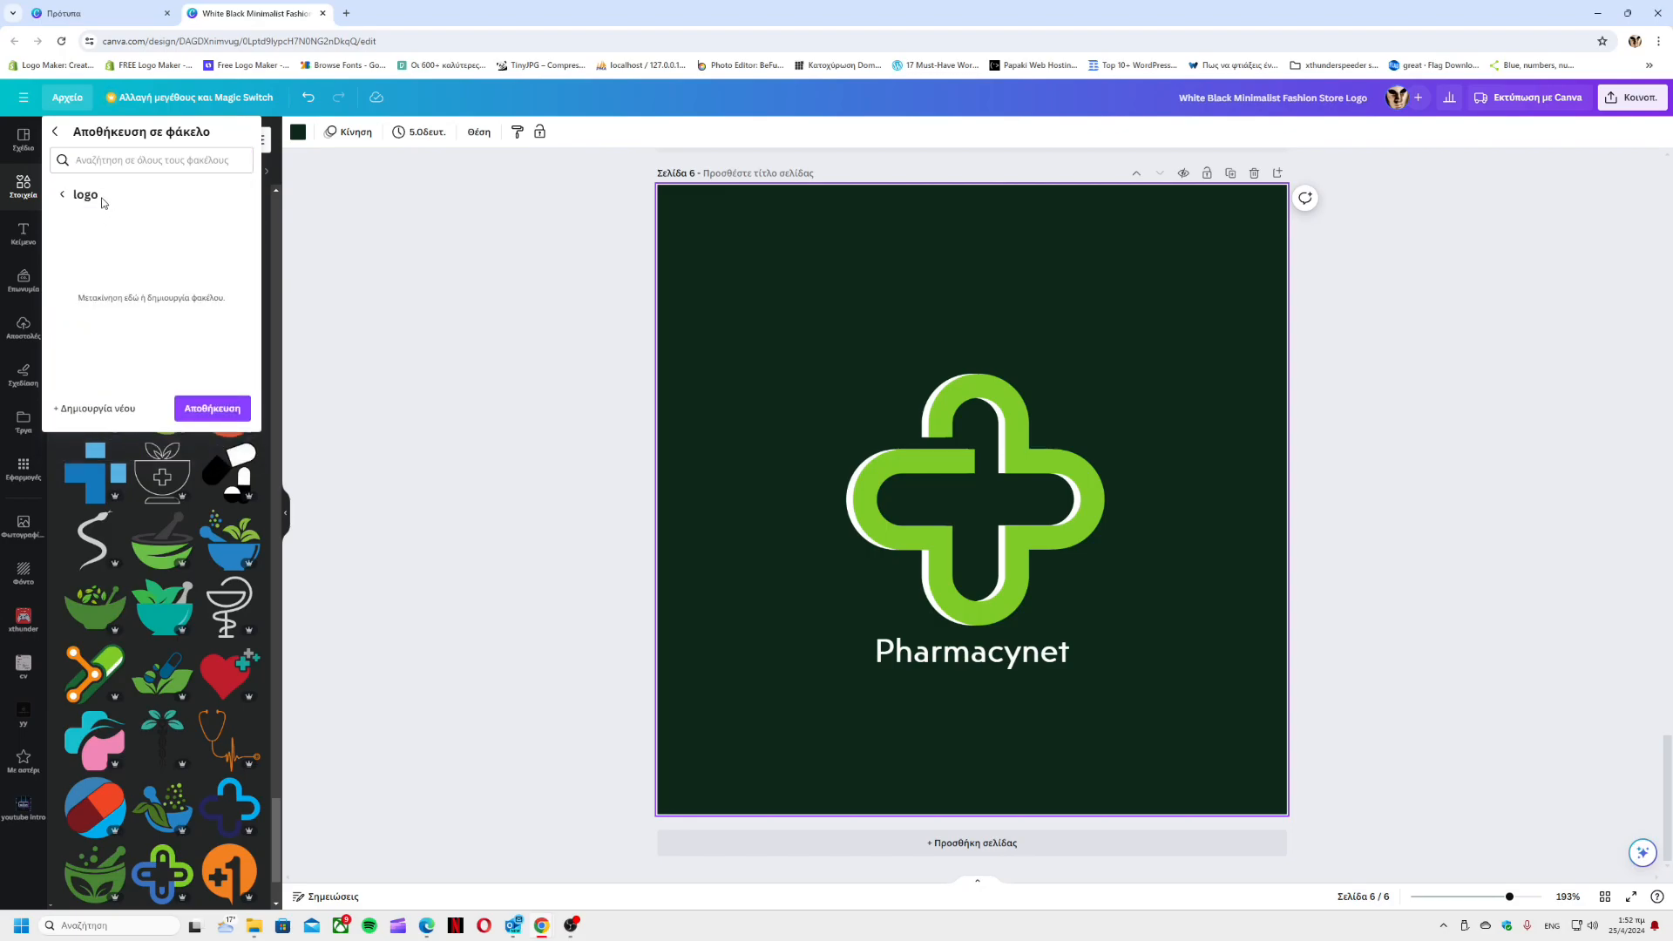
{"action": "left_click", "coordinate": [214, 410]}
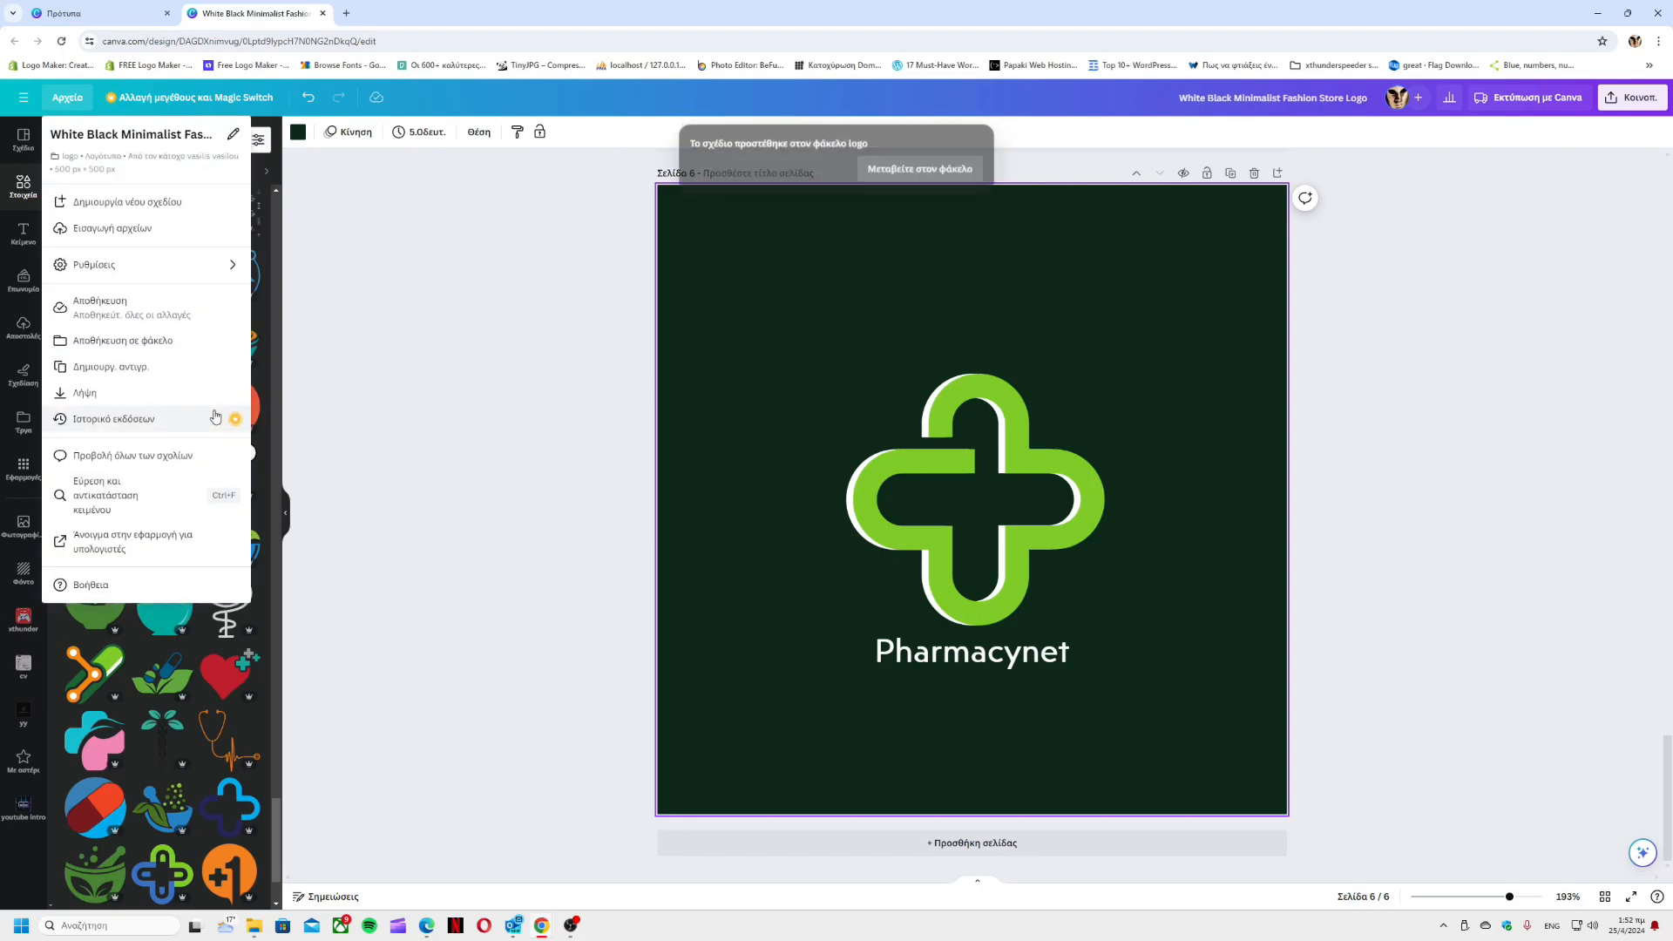
{"action": "left_click", "coordinate": [520, 328]}
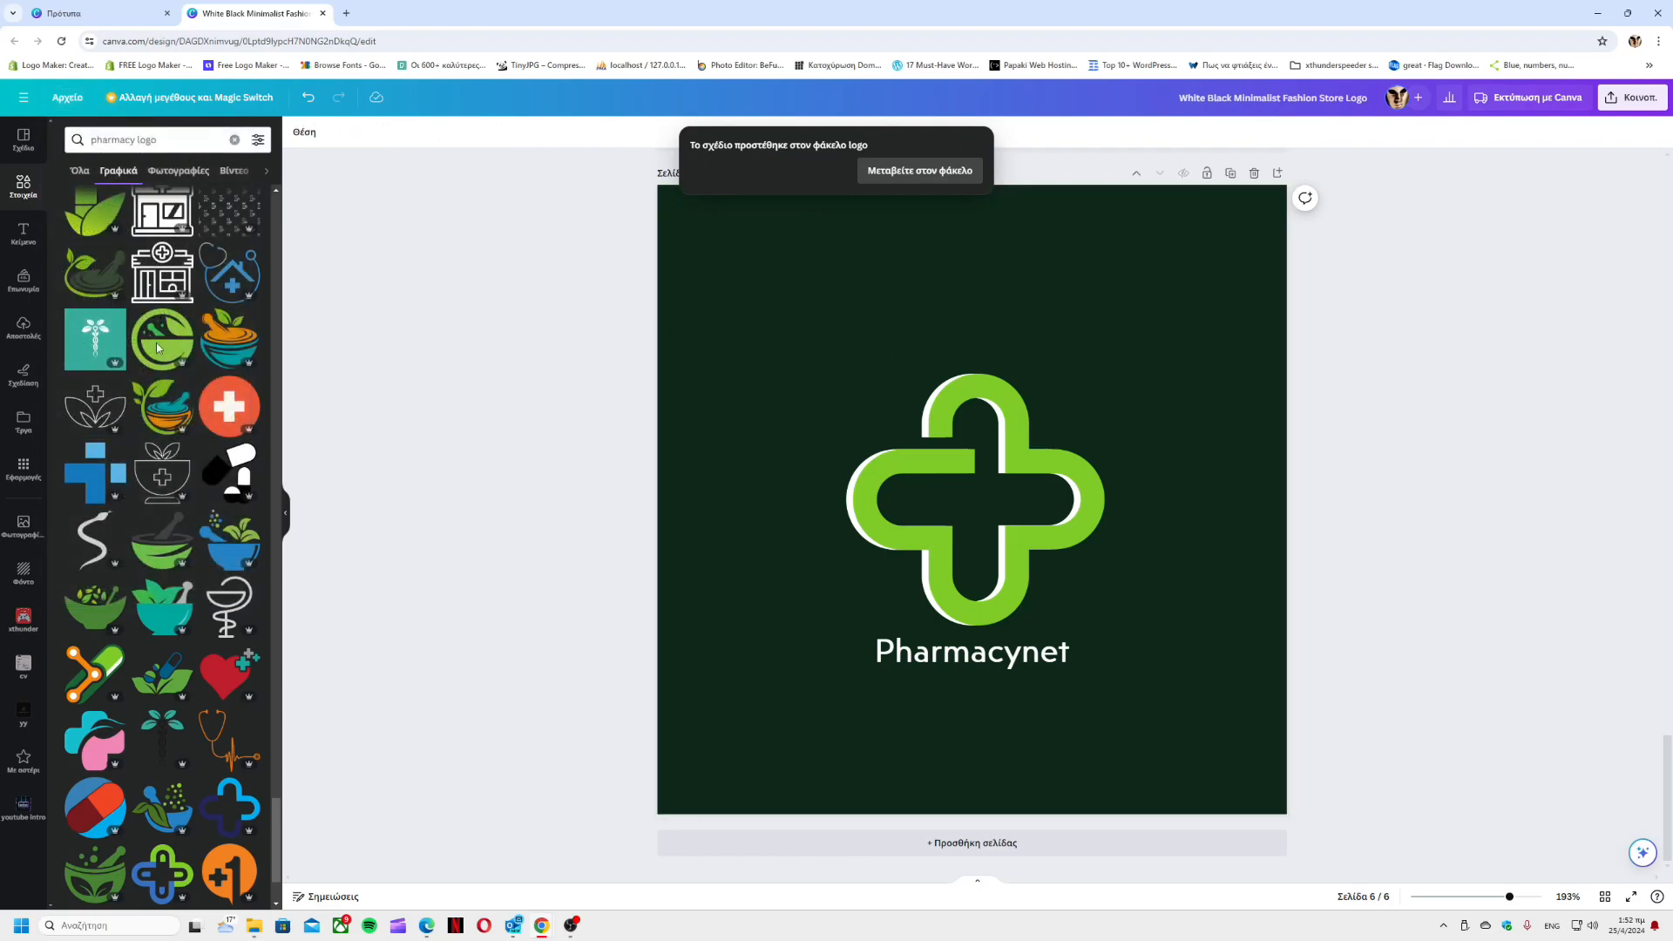
- Close the pharmacy logo design, return to the Canva home page and open the recent jewelry logo design named k
{"action": "left_click", "coordinate": [322, 13]}
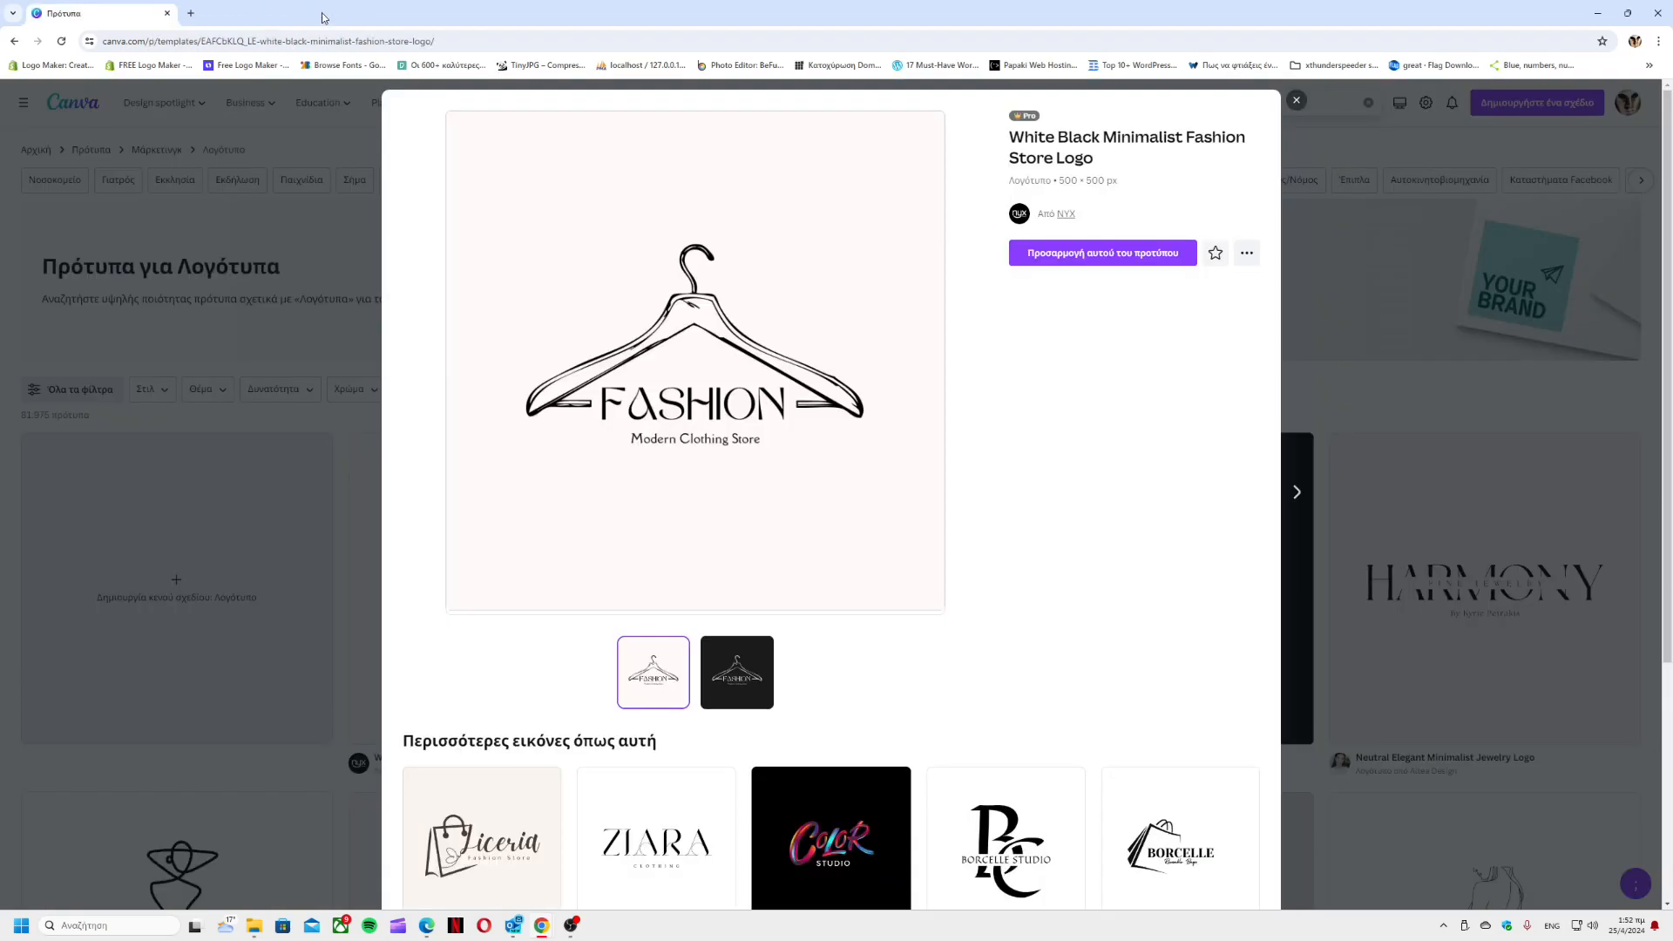
{"action": "left_click", "coordinate": [1296, 100]}
{"action": "left_click", "coordinate": [92, 110]}
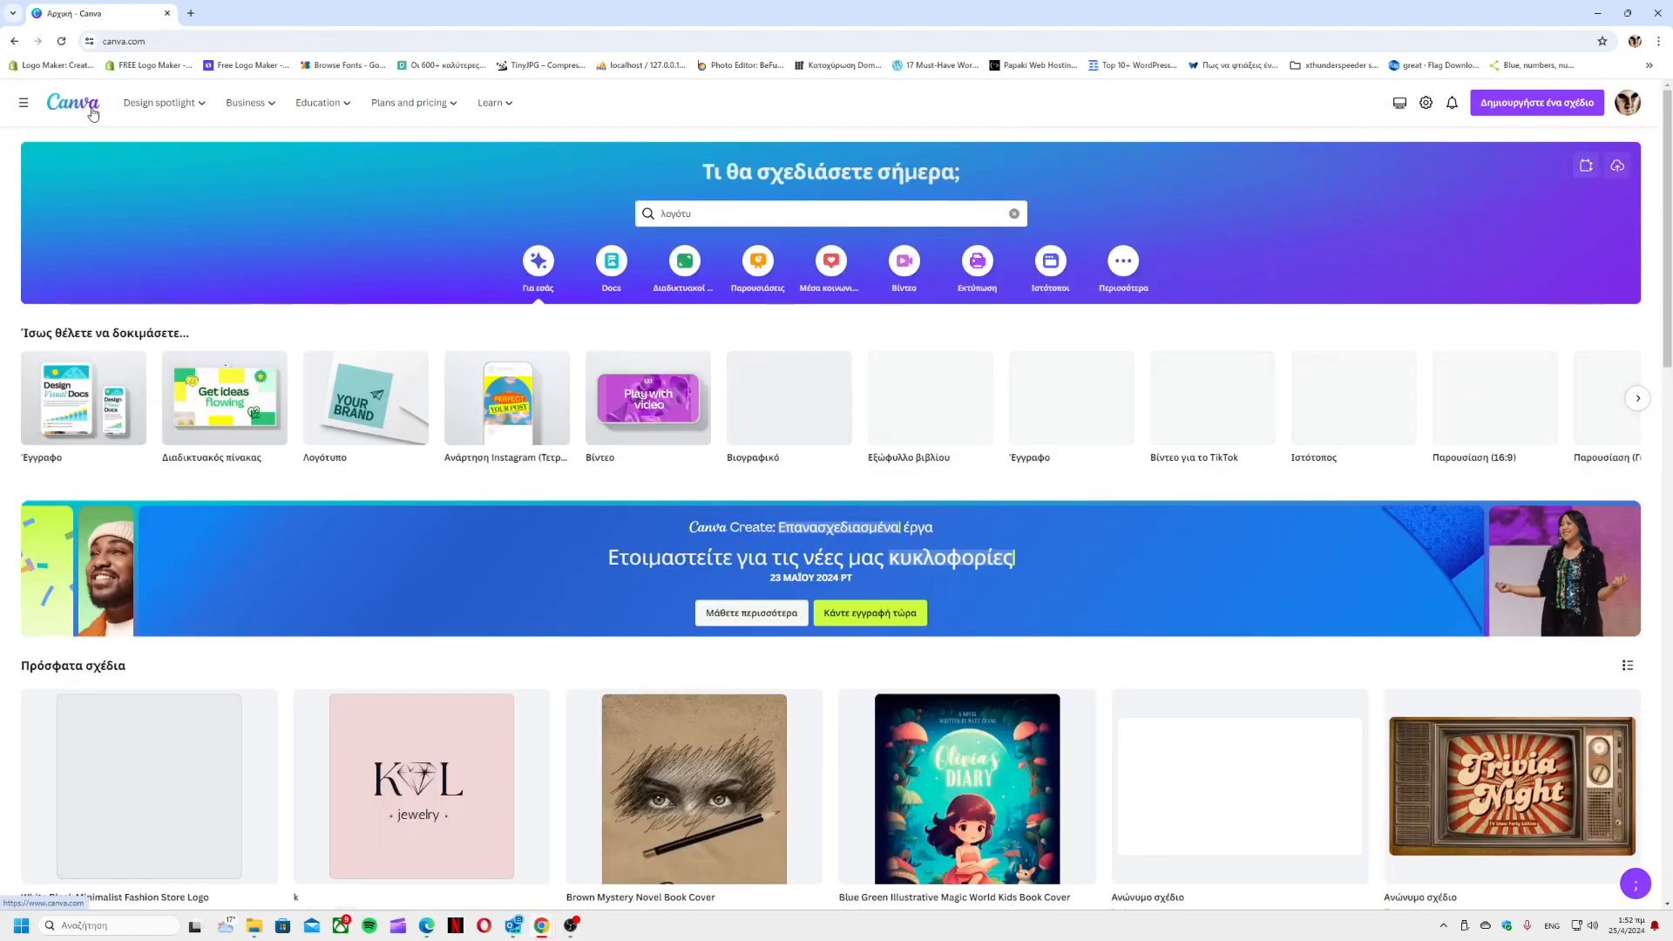
{"action": "scroll", "coordinate": [515, 545], "scroll_direction": "down", "scroll_amount": 2}
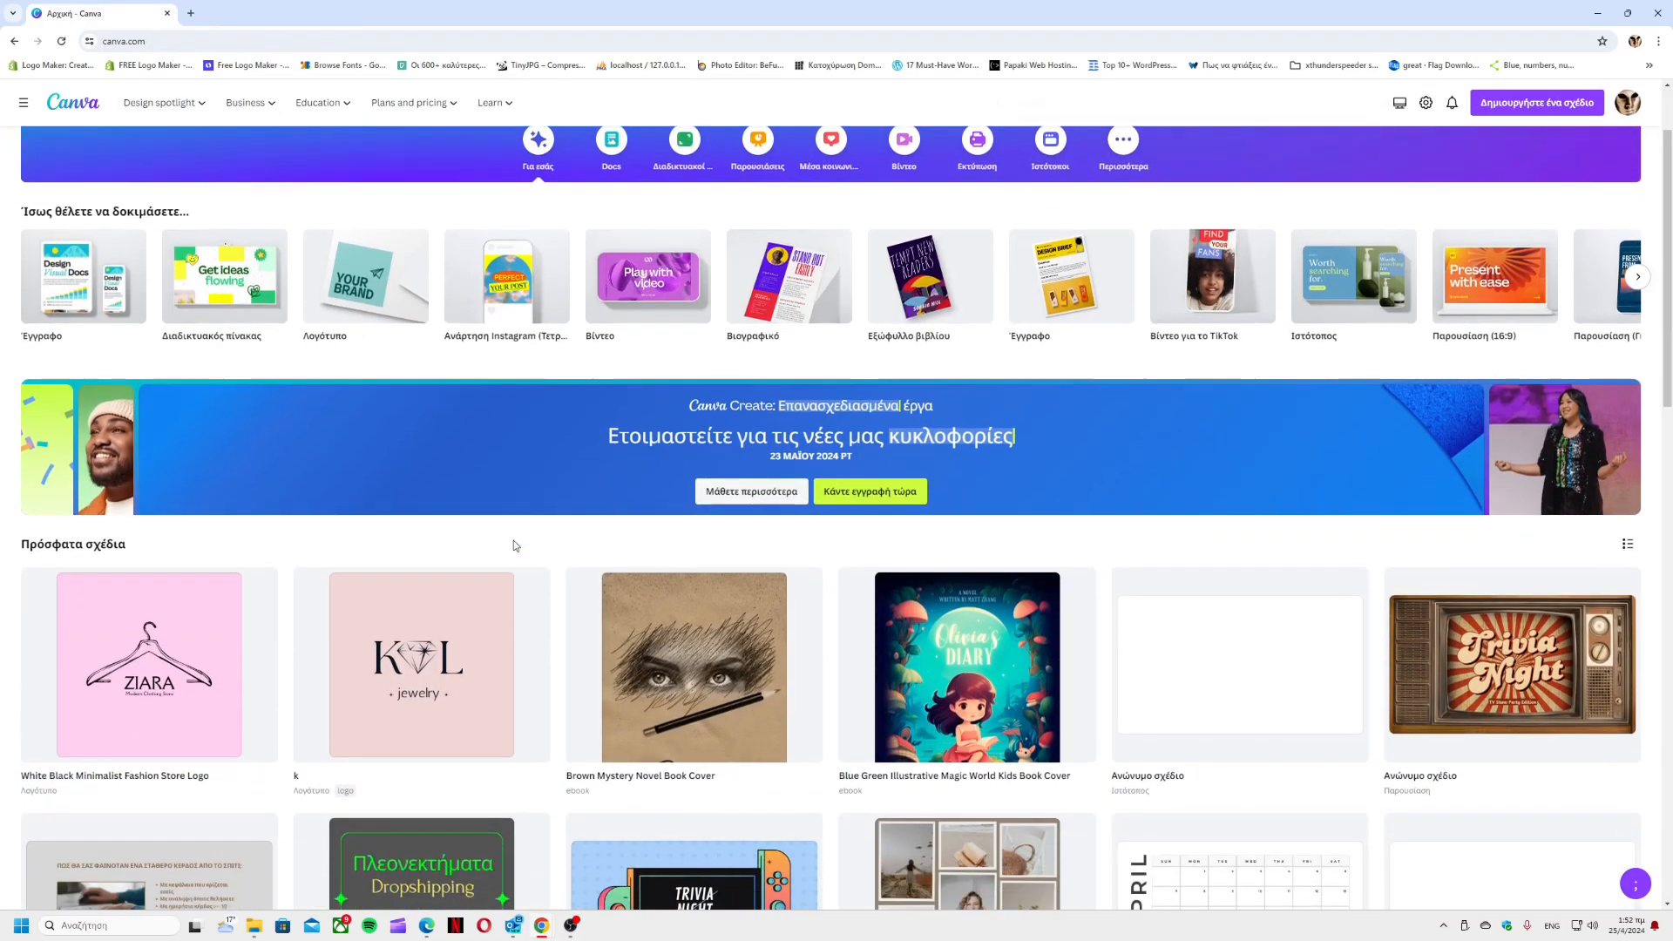
{"action": "scroll", "coordinate": [514, 545], "scroll_direction": "down", "scroll_amount": 2}
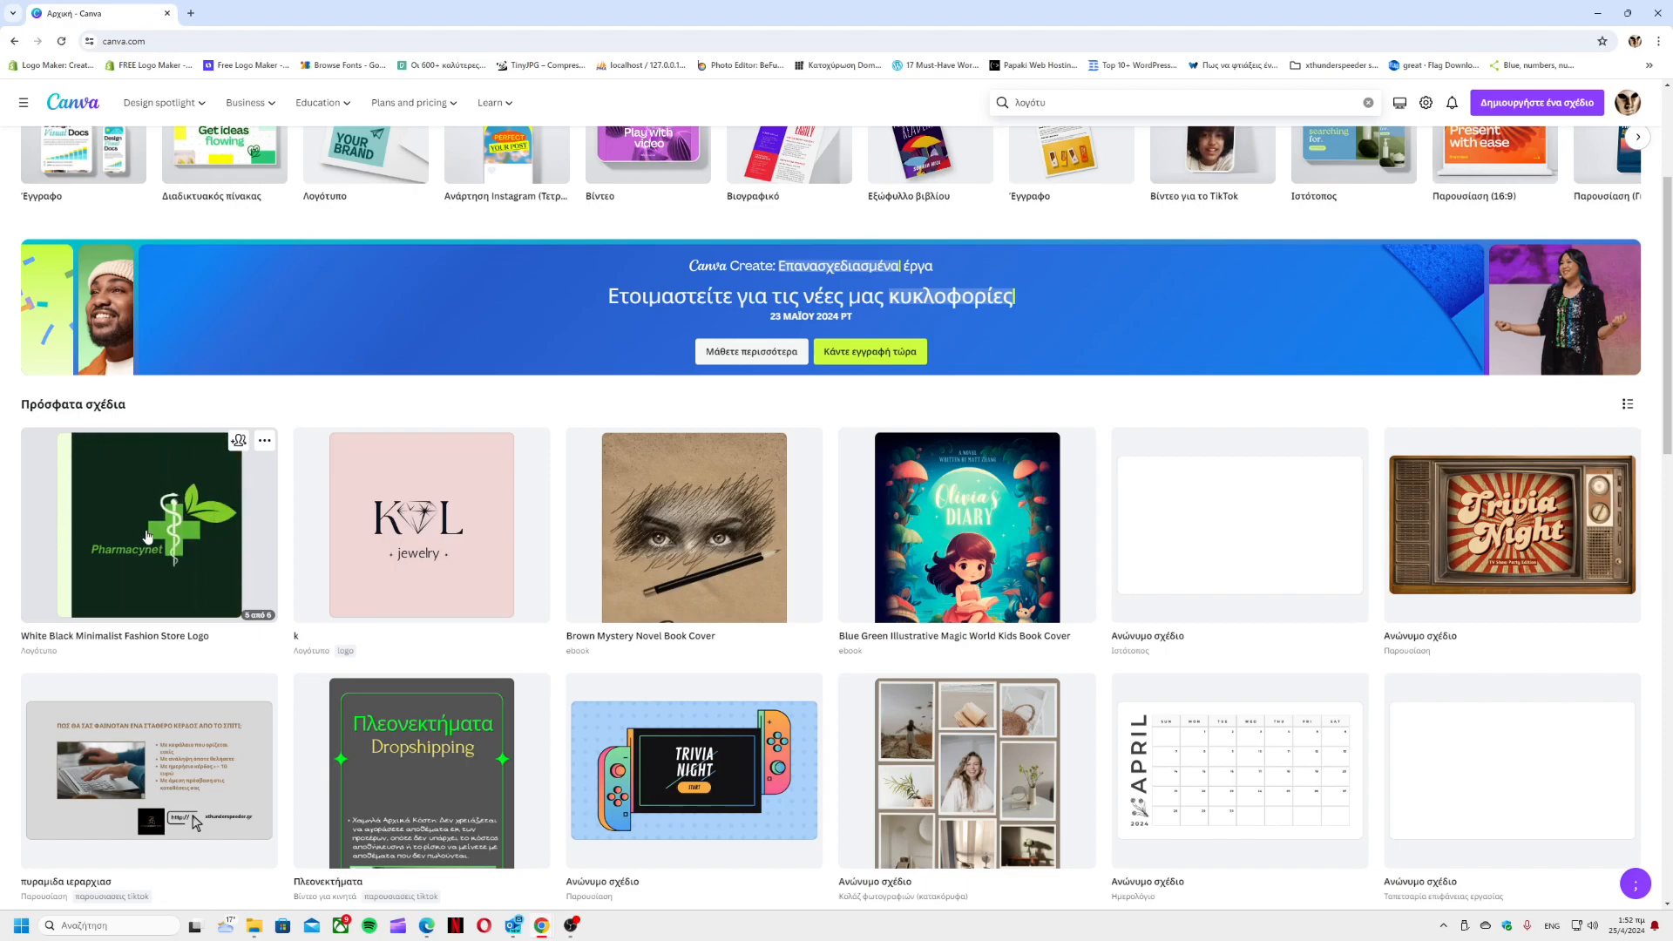
{"action": "left_click", "coordinate": [427, 556]}
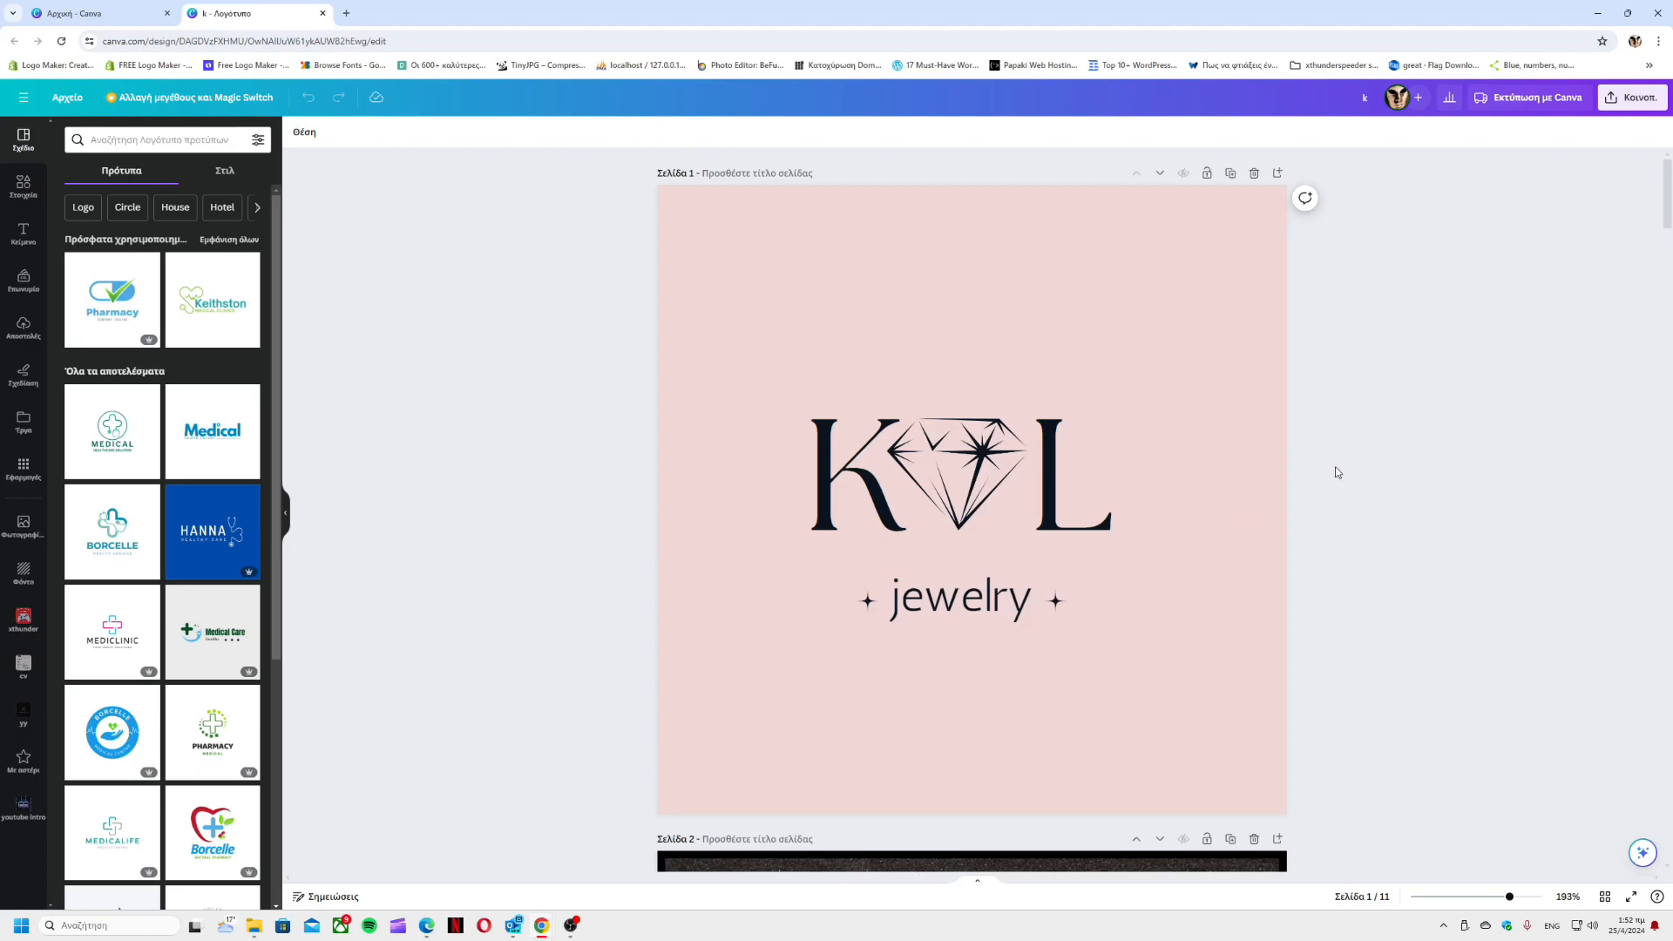
- Review the jewelry logo variations from page 1 through page 11, and return to the line-art woman logo on page 6
{"action": "scroll", "coordinate": [1336, 472], "scroll_direction": "down", "scroll_amount": 2}
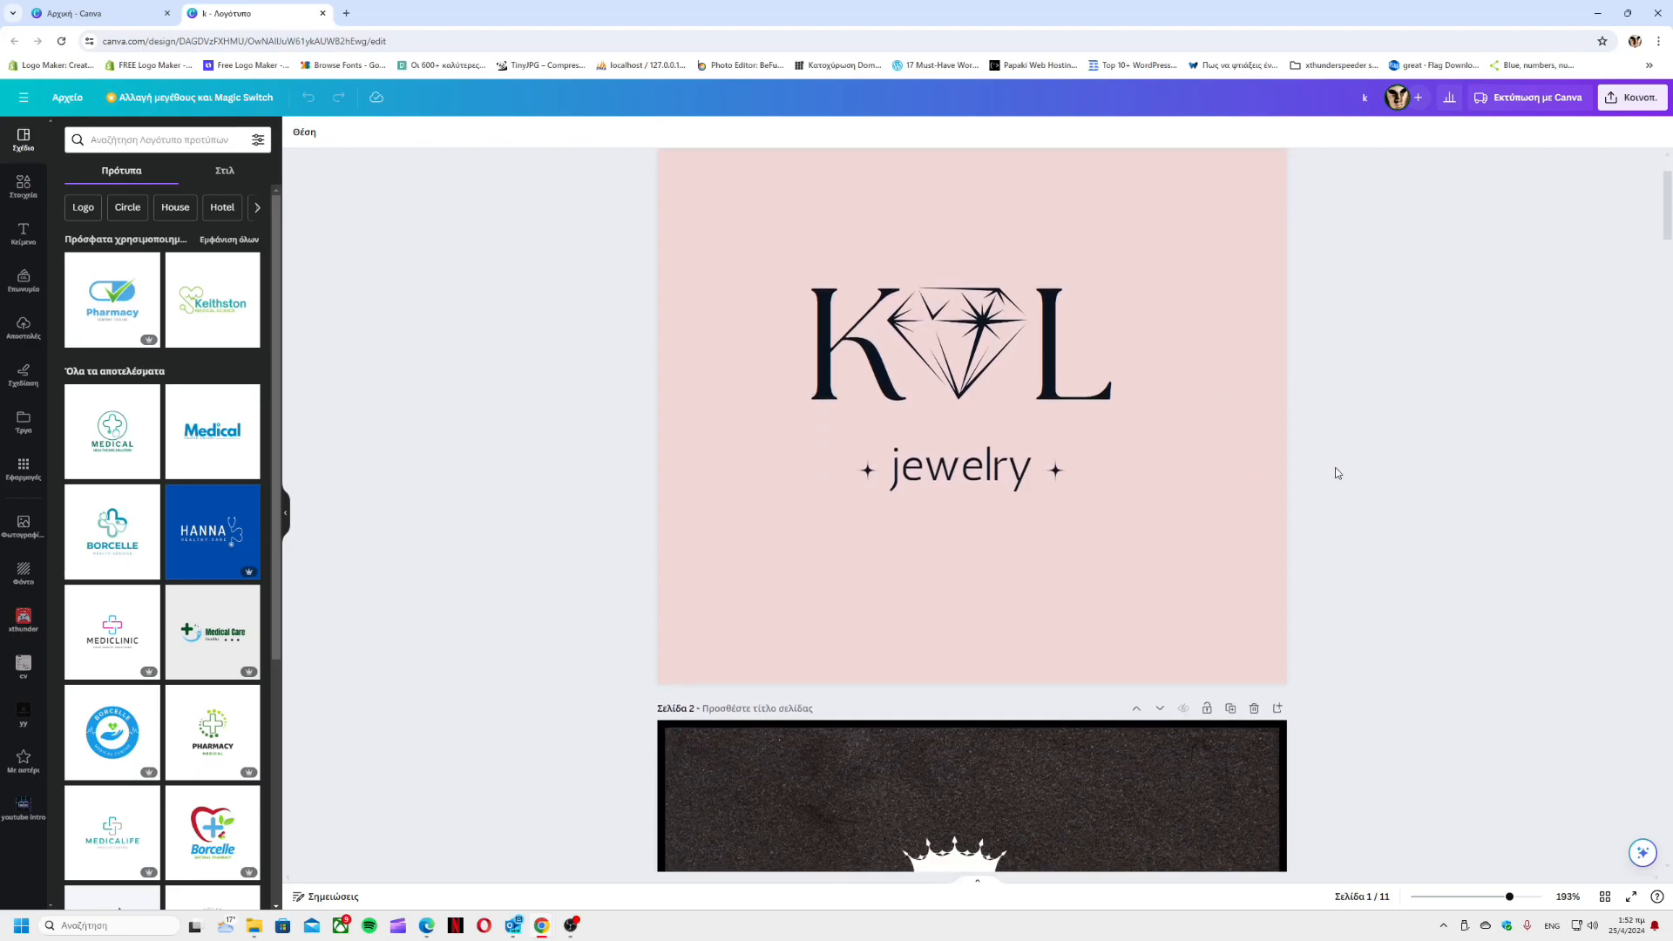
{"action": "scroll", "coordinate": [1336, 472], "scroll_direction": "down", "scroll_amount": 3}
{"action": "scroll", "coordinate": [1336, 473], "scroll_direction": "down", "scroll_amount": 4}
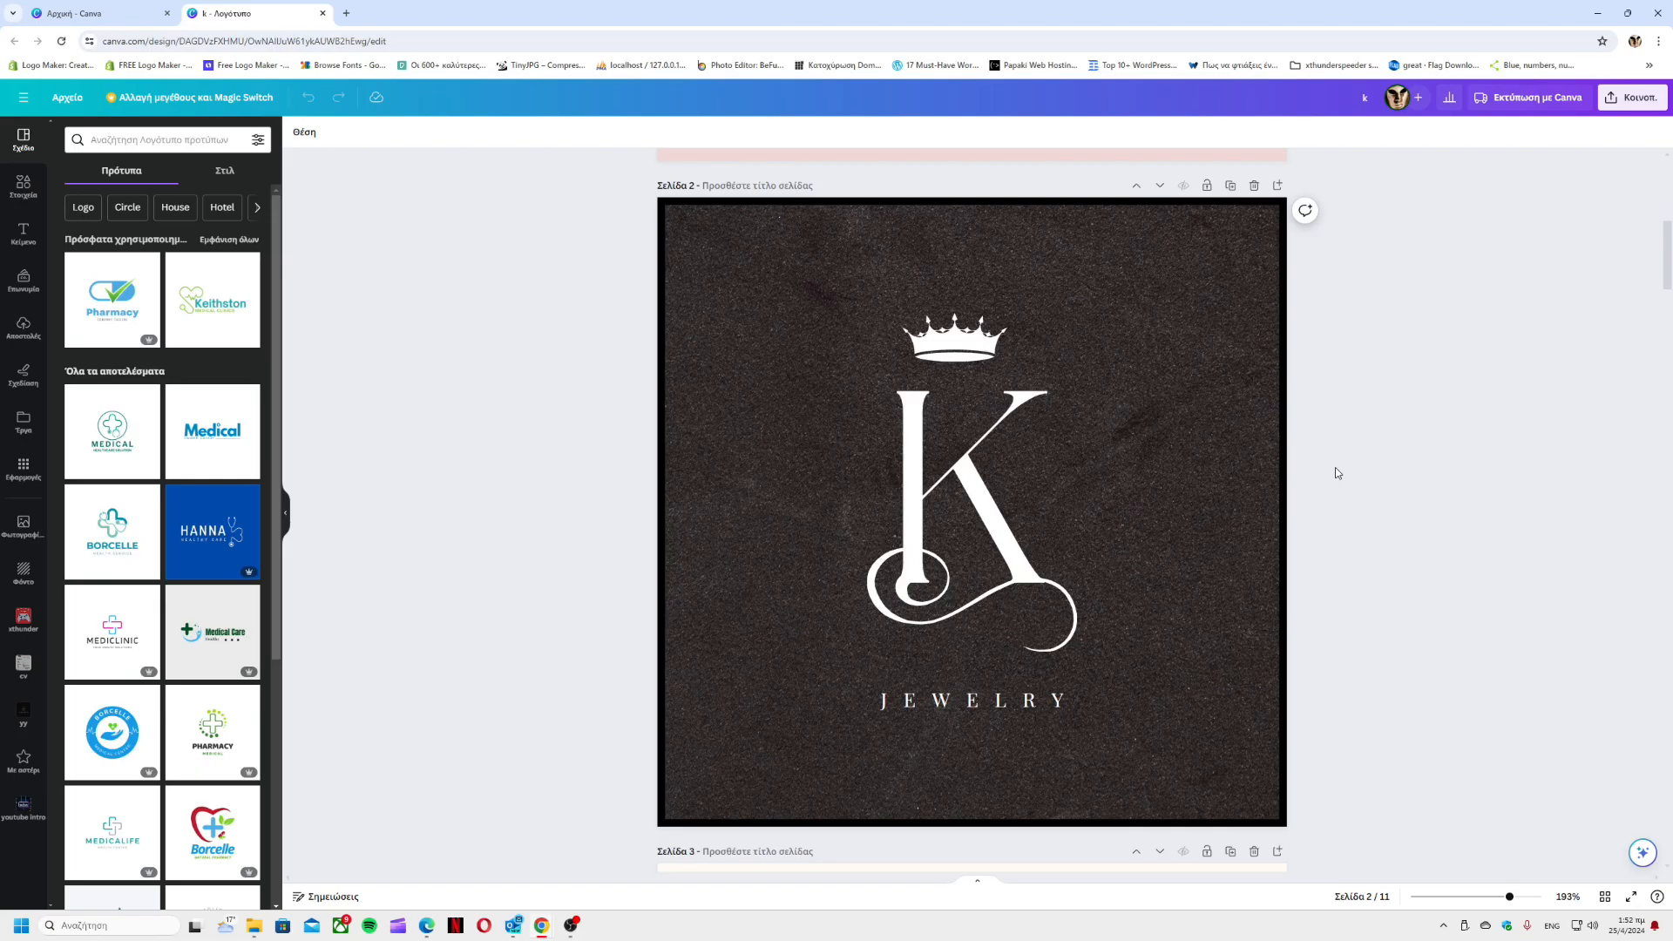
{"action": "scroll", "coordinate": [1336, 473], "scroll_direction": "down", "scroll_amount": 5}
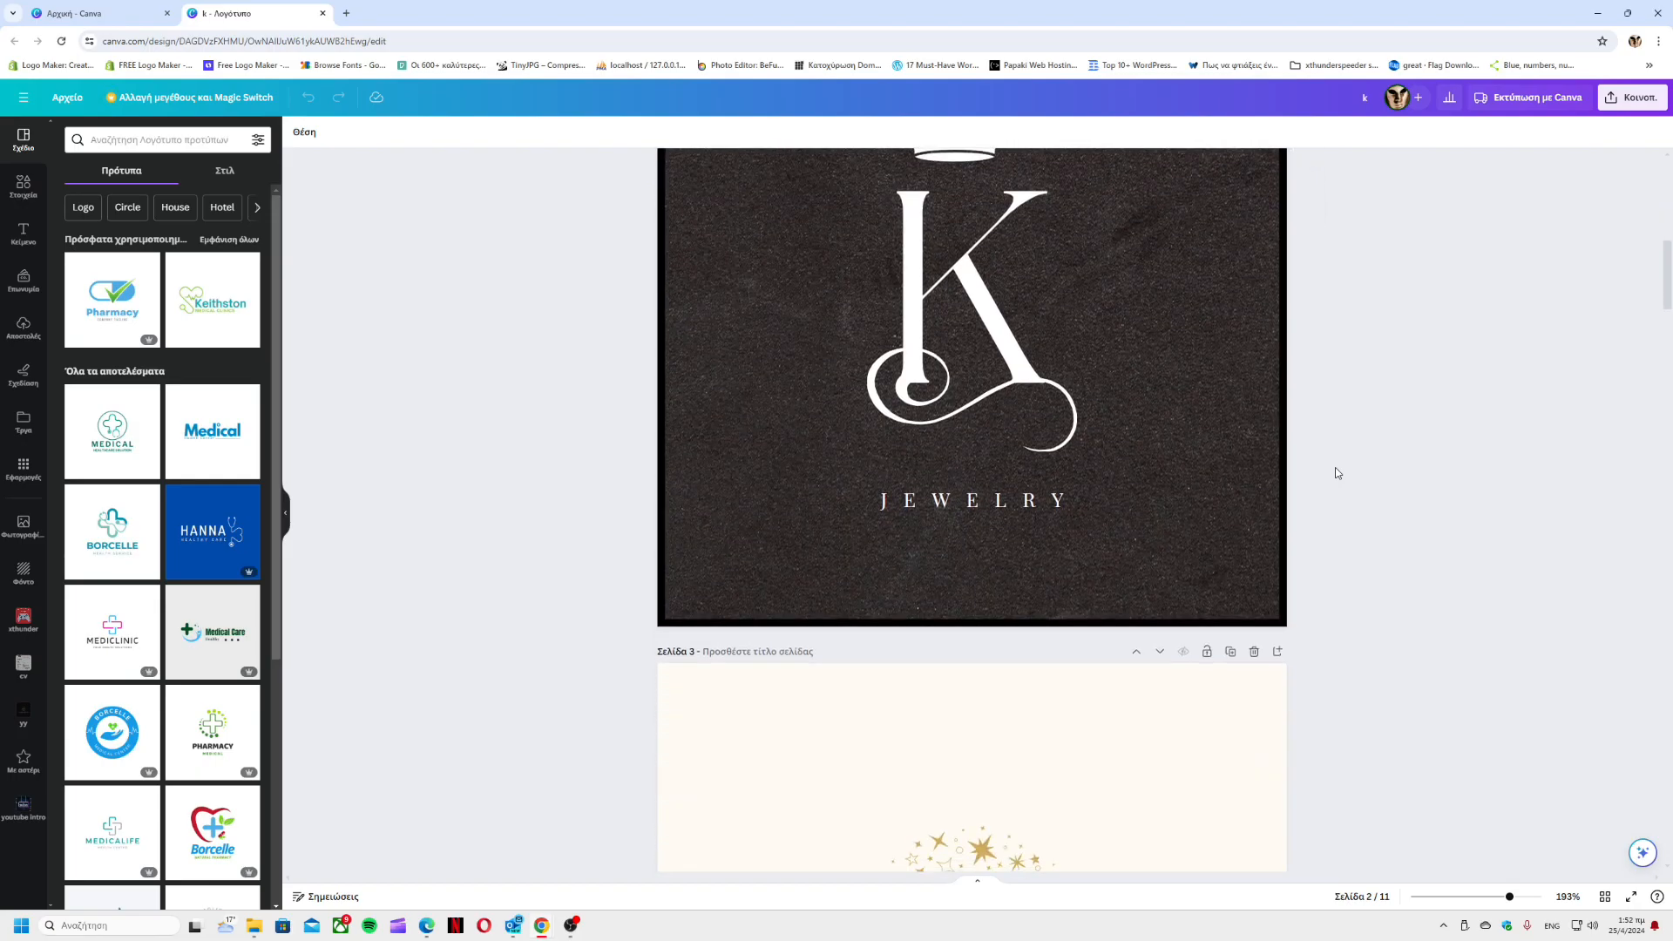
{"action": "scroll", "coordinate": [1338, 473], "scroll_direction": "down", "scroll_amount": 2}
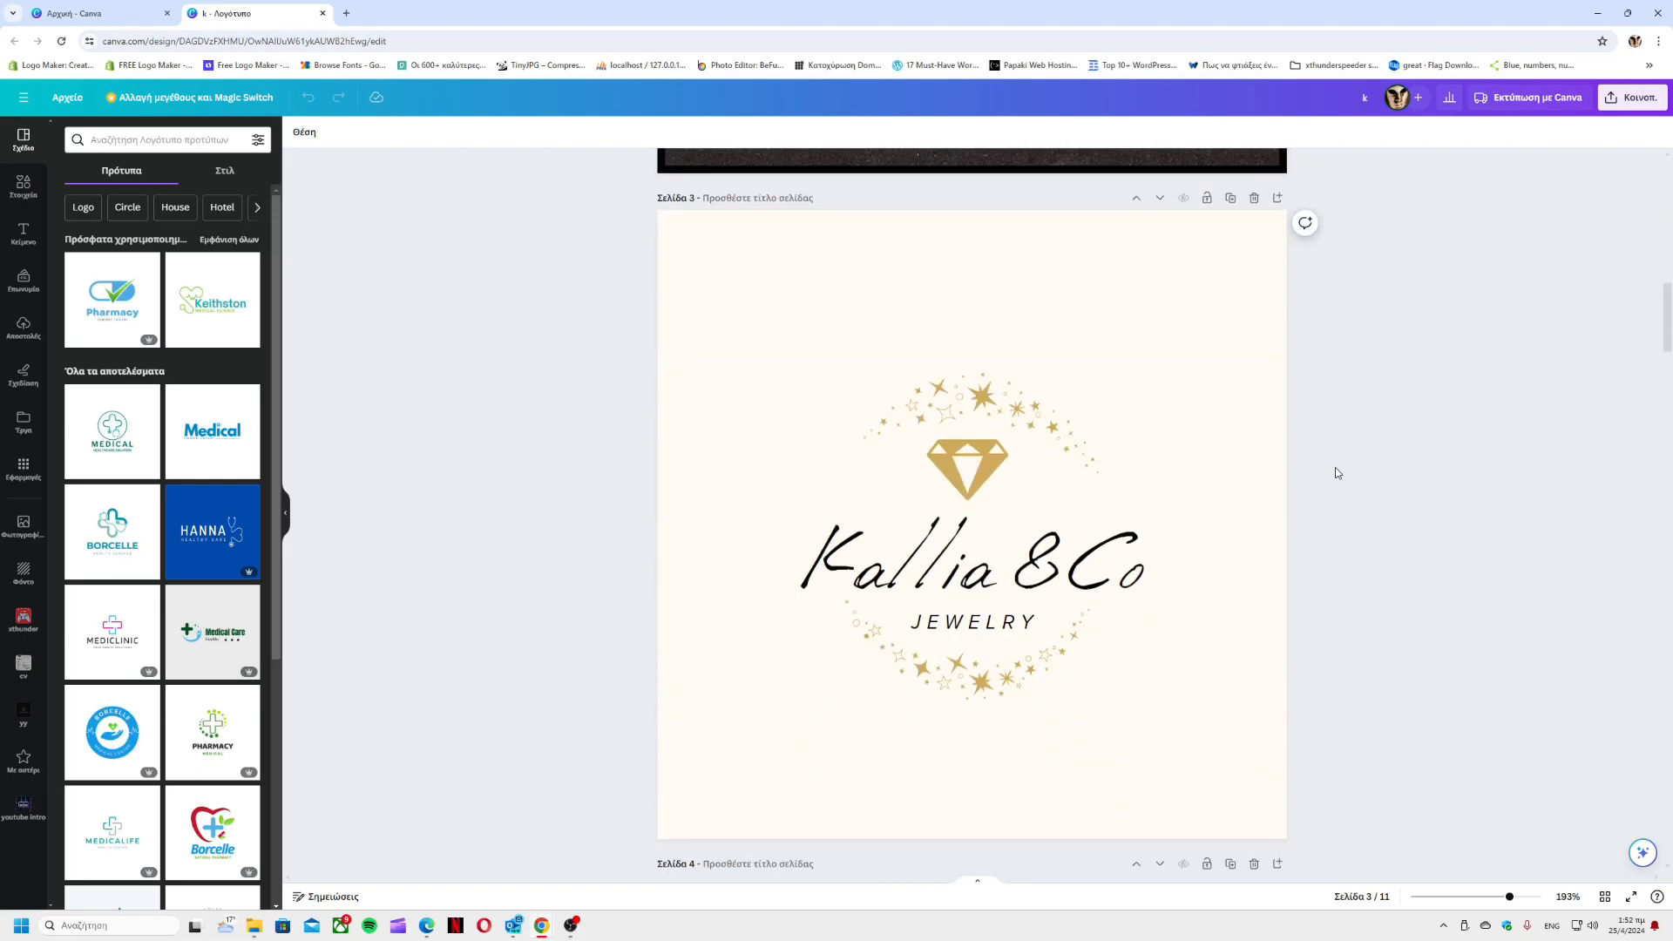
{"action": "scroll", "coordinate": [1335, 473], "scroll_direction": "down", "scroll_amount": 6}
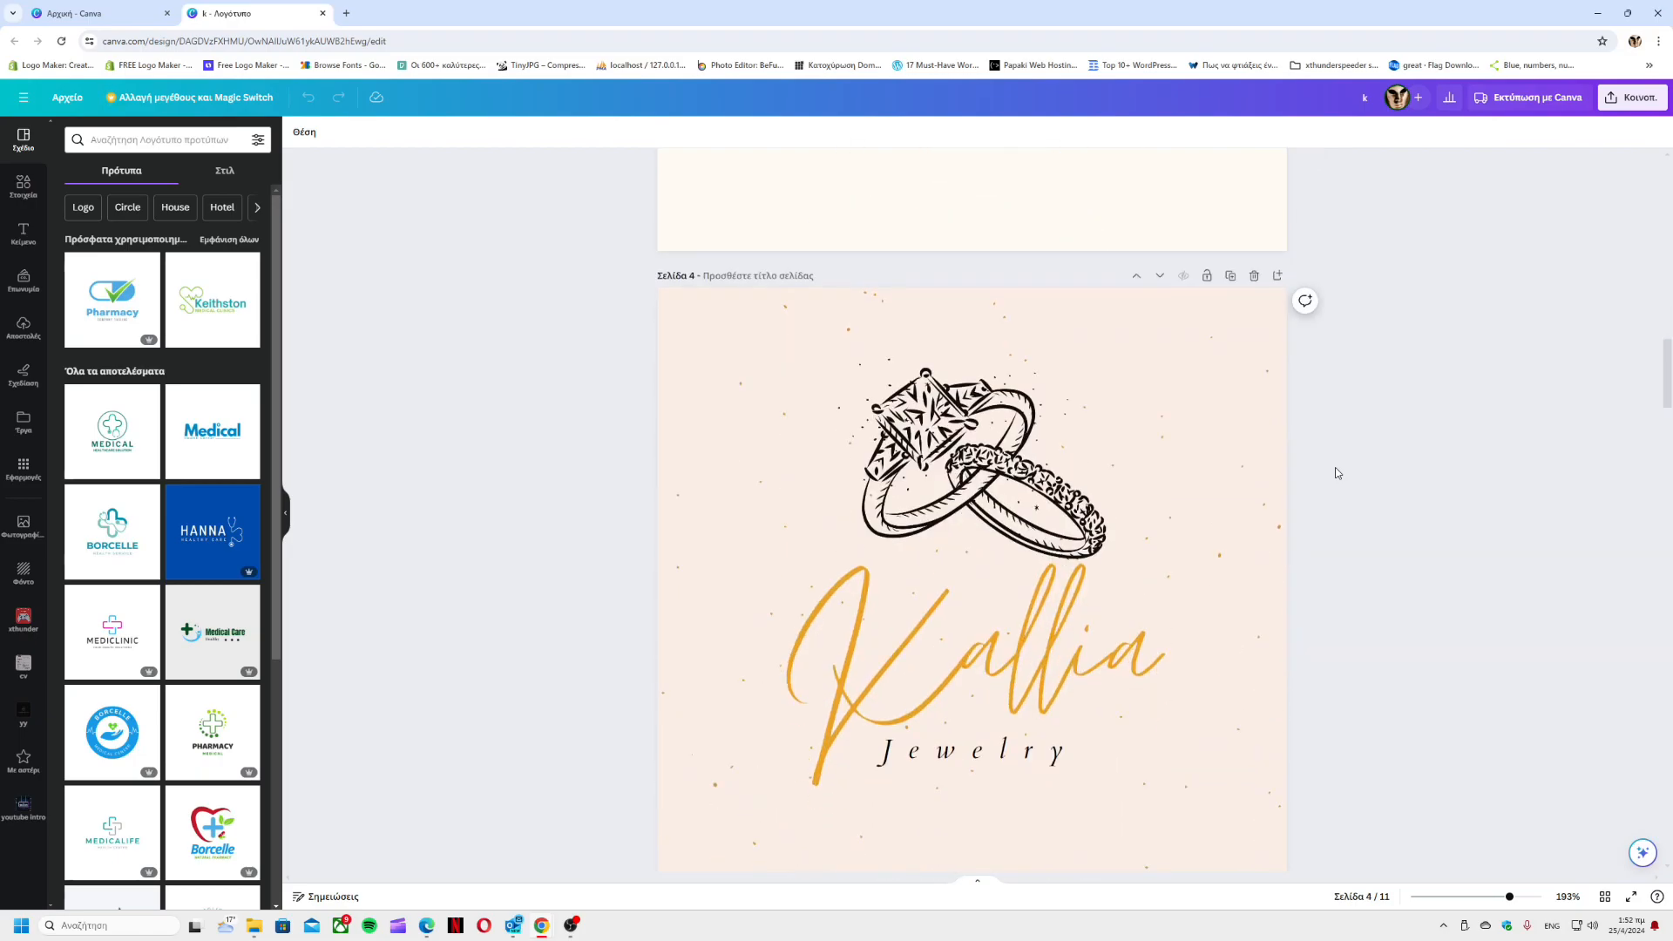
{"action": "scroll", "coordinate": [1336, 472], "scroll_direction": "down", "scroll_amount": 1}
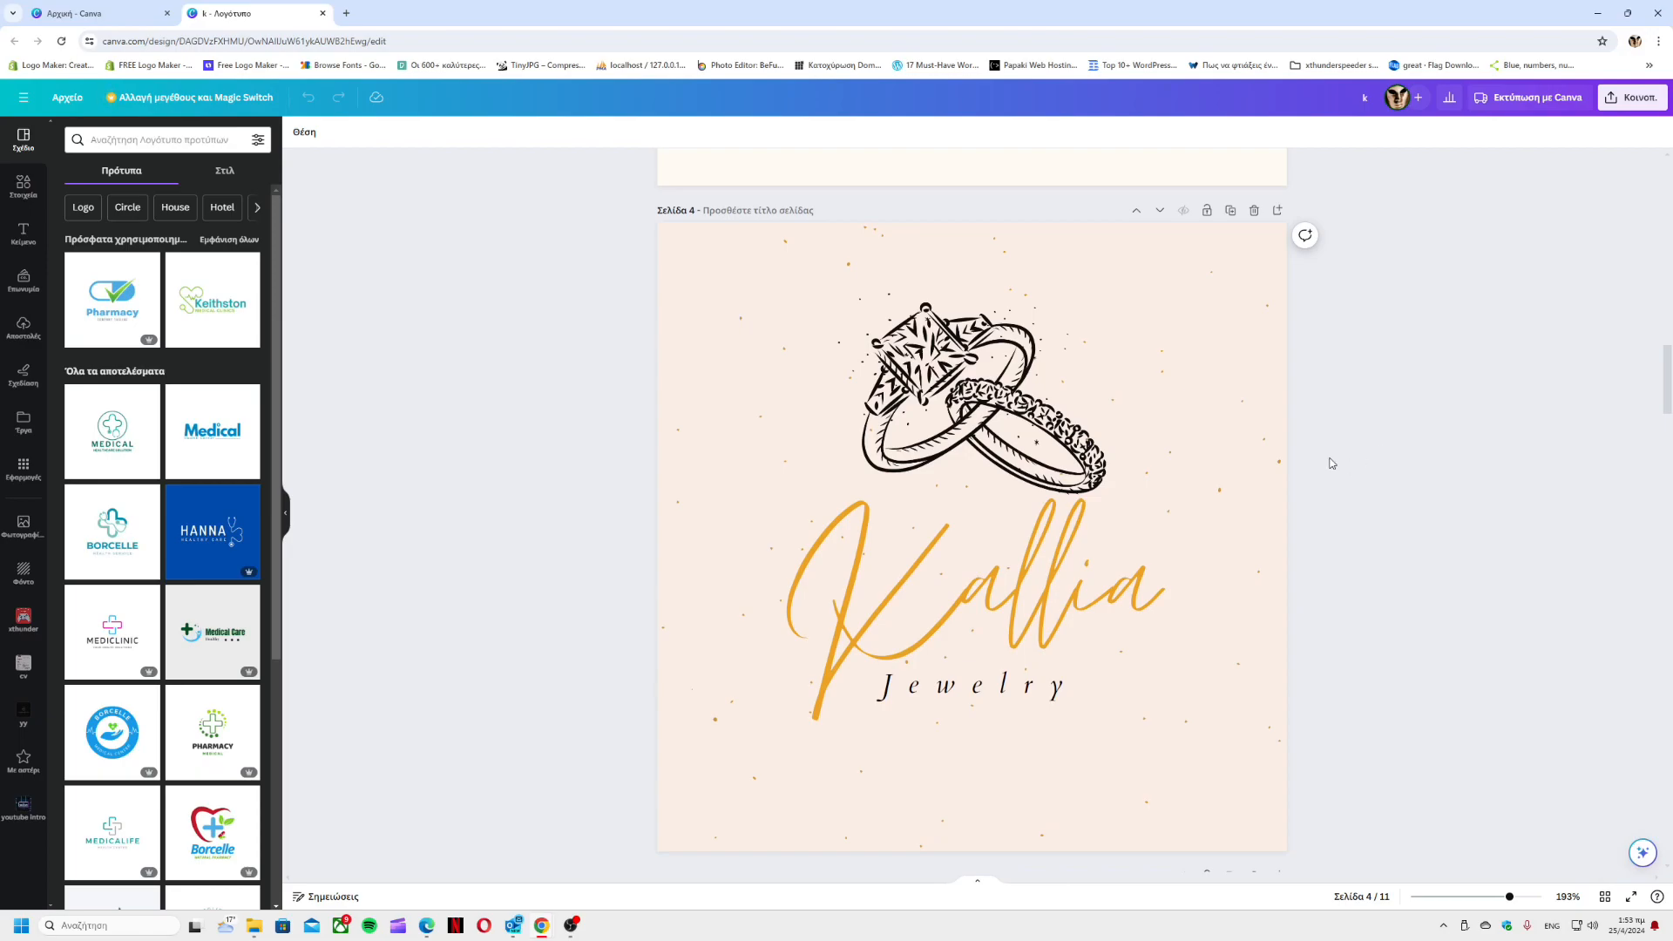
{"action": "scroll", "coordinate": [1347, 454], "scroll_direction": "down", "scroll_amount": 3}
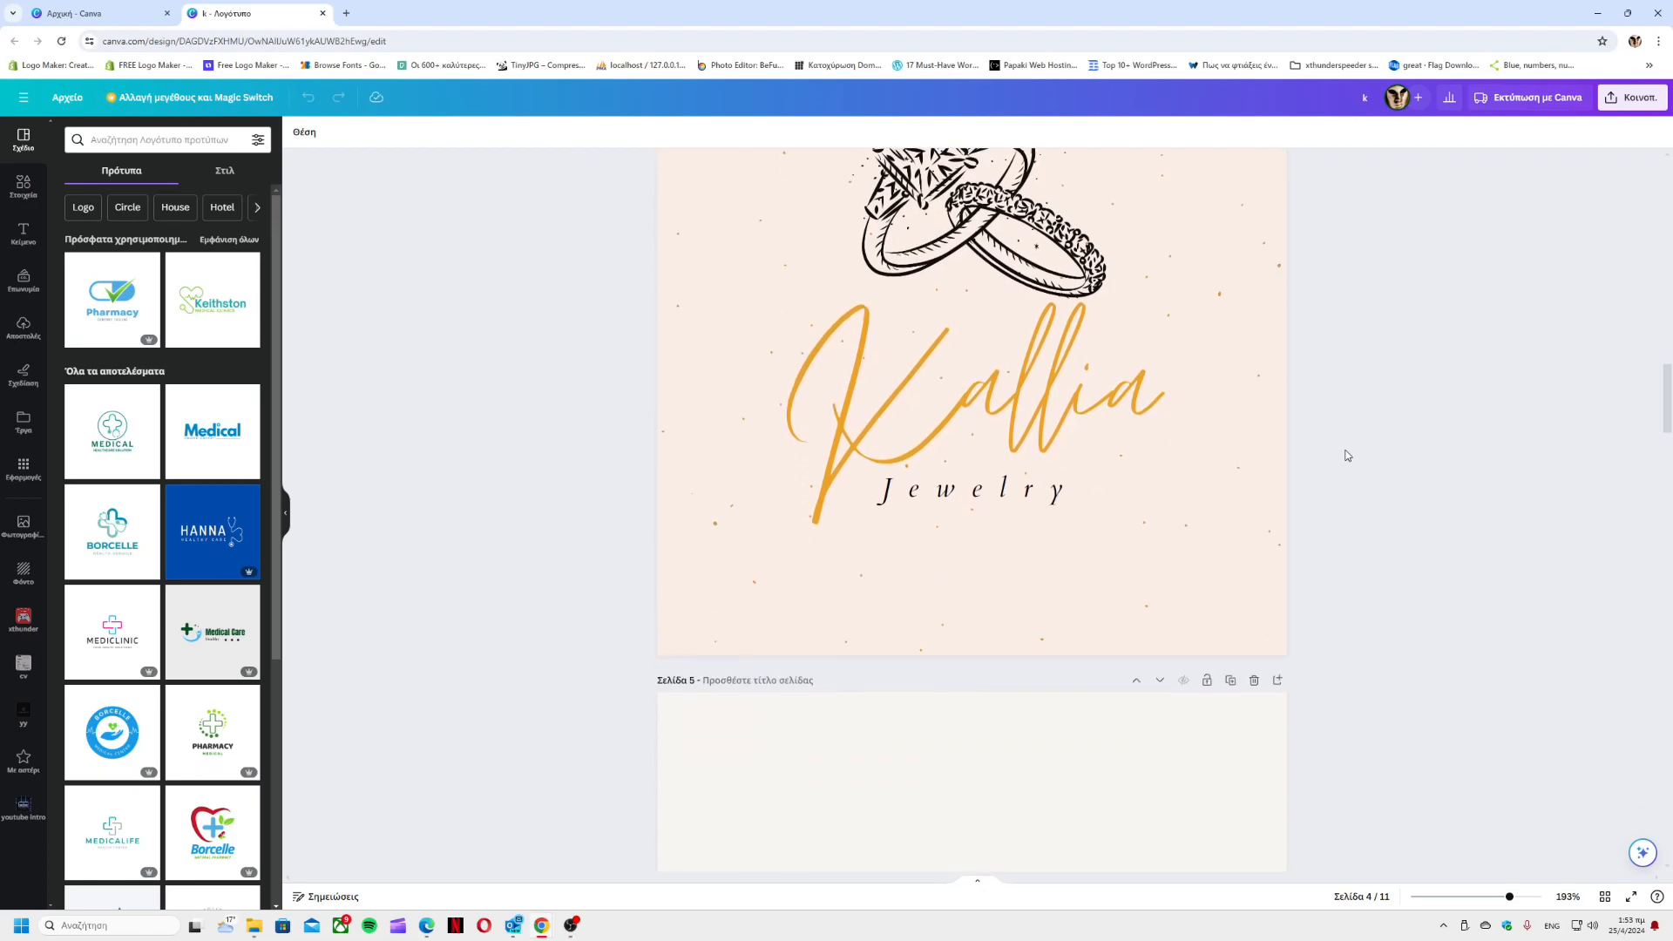
{"action": "scroll", "coordinate": [1348, 455], "scroll_direction": "down", "scroll_amount": 5}
{"action": "scroll", "coordinate": [1347, 455], "scroll_direction": "down", "scroll_amount": 1}
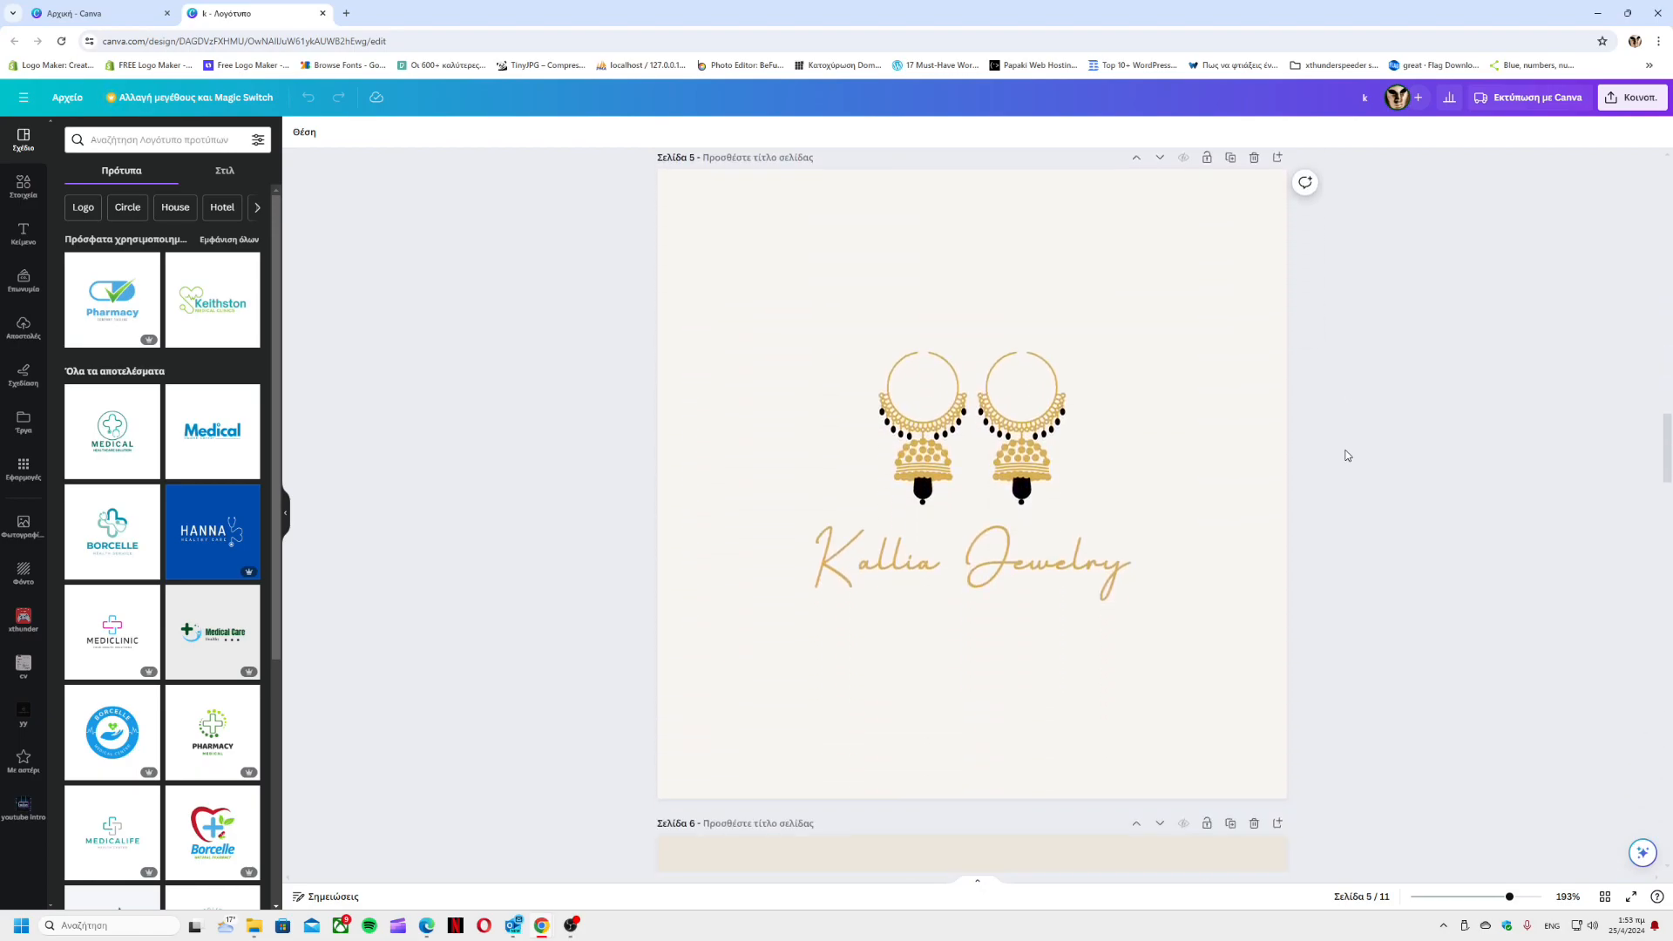
{"action": "scroll", "coordinate": [1347, 455], "scroll_direction": "down", "scroll_amount": 7}
{"action": "scroll", "coordinate": [1347, 455], "scroll_direction": "down", "scroll_amount": 5}
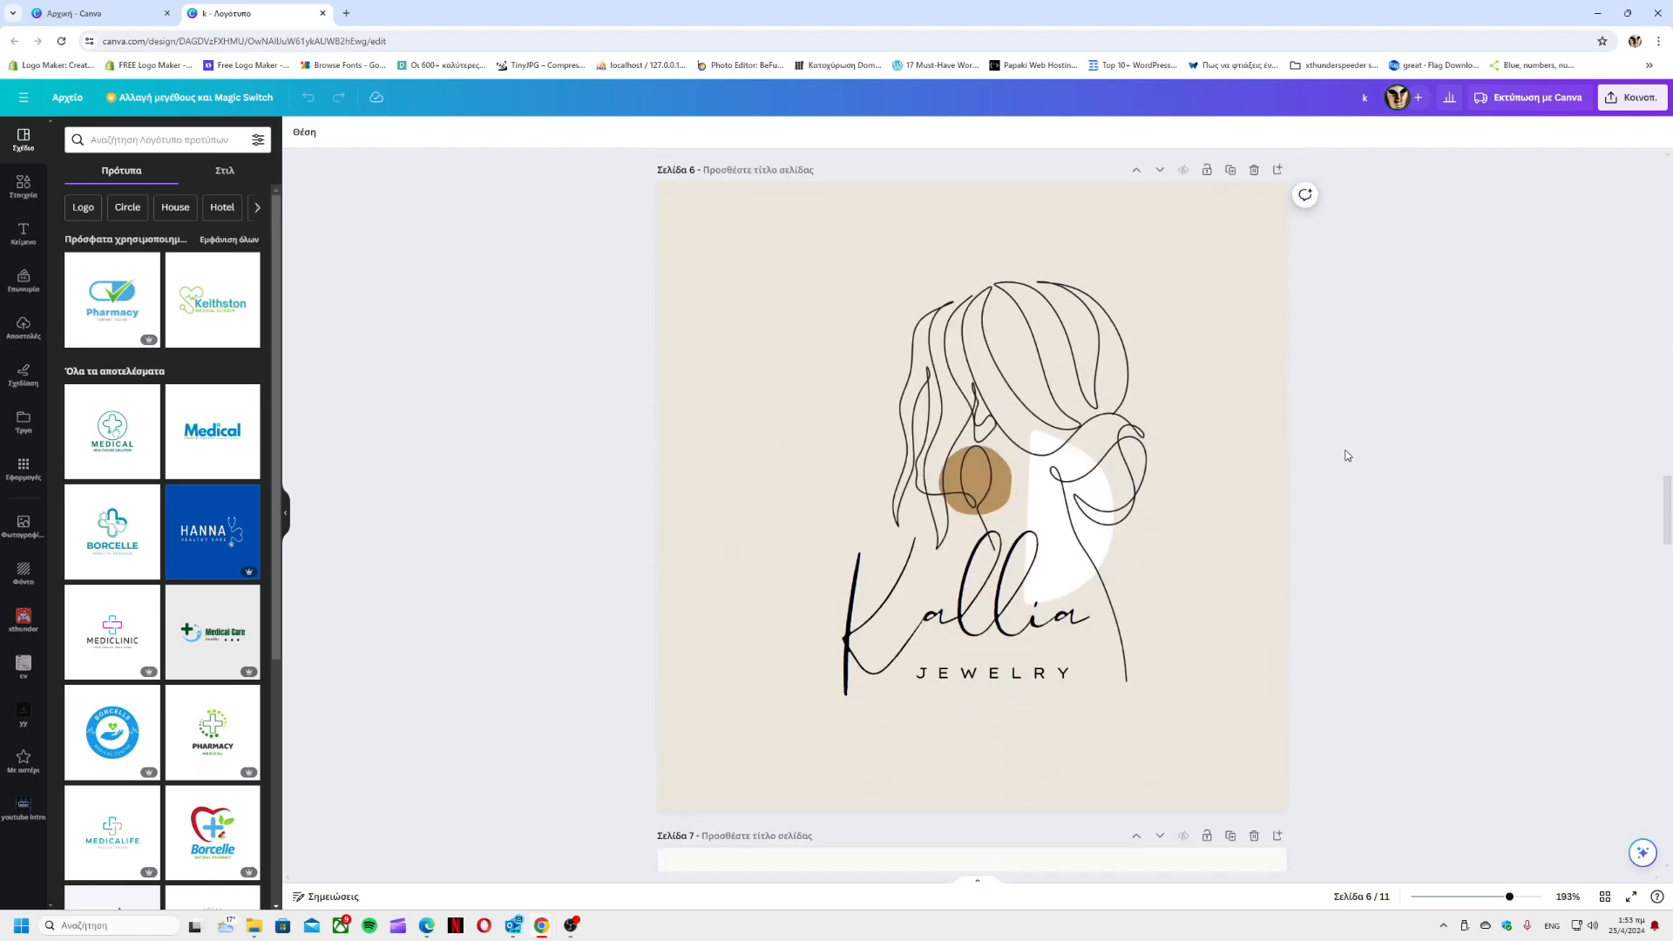
{"action": "scroll", "coordinate": [1347, 455], "scroll_direction": "down", "scroll_amount": 15}
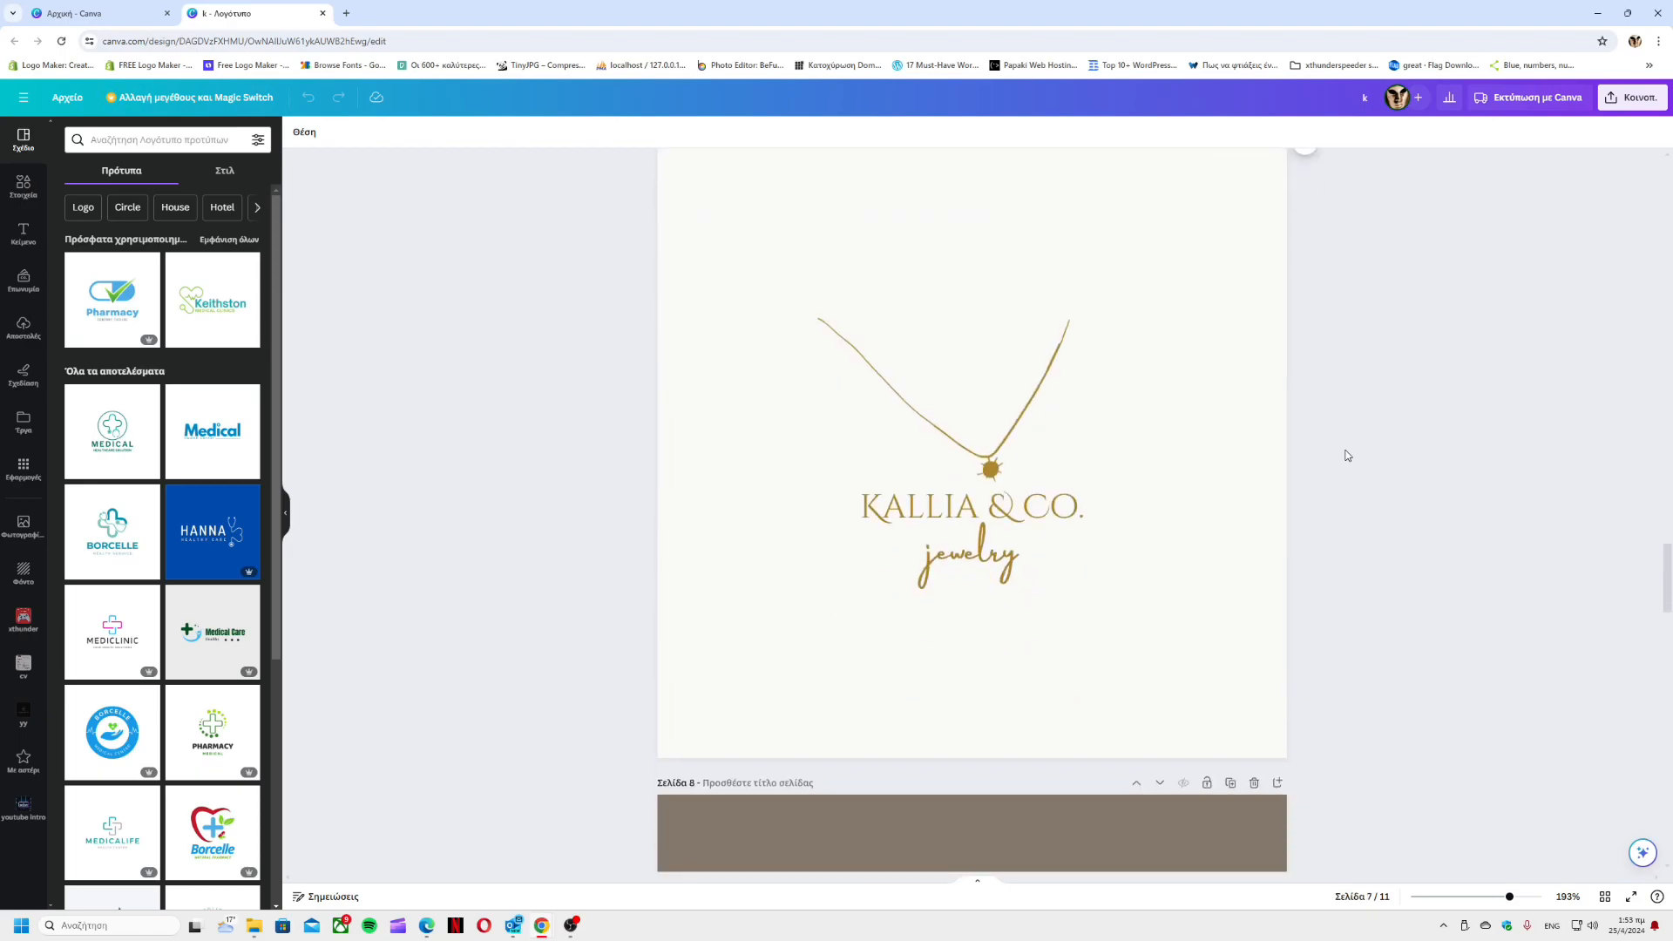
{"action": "scroll", "coordinate": [1347, 455], "scroll_direction": "down", "scroll_amount": 20}
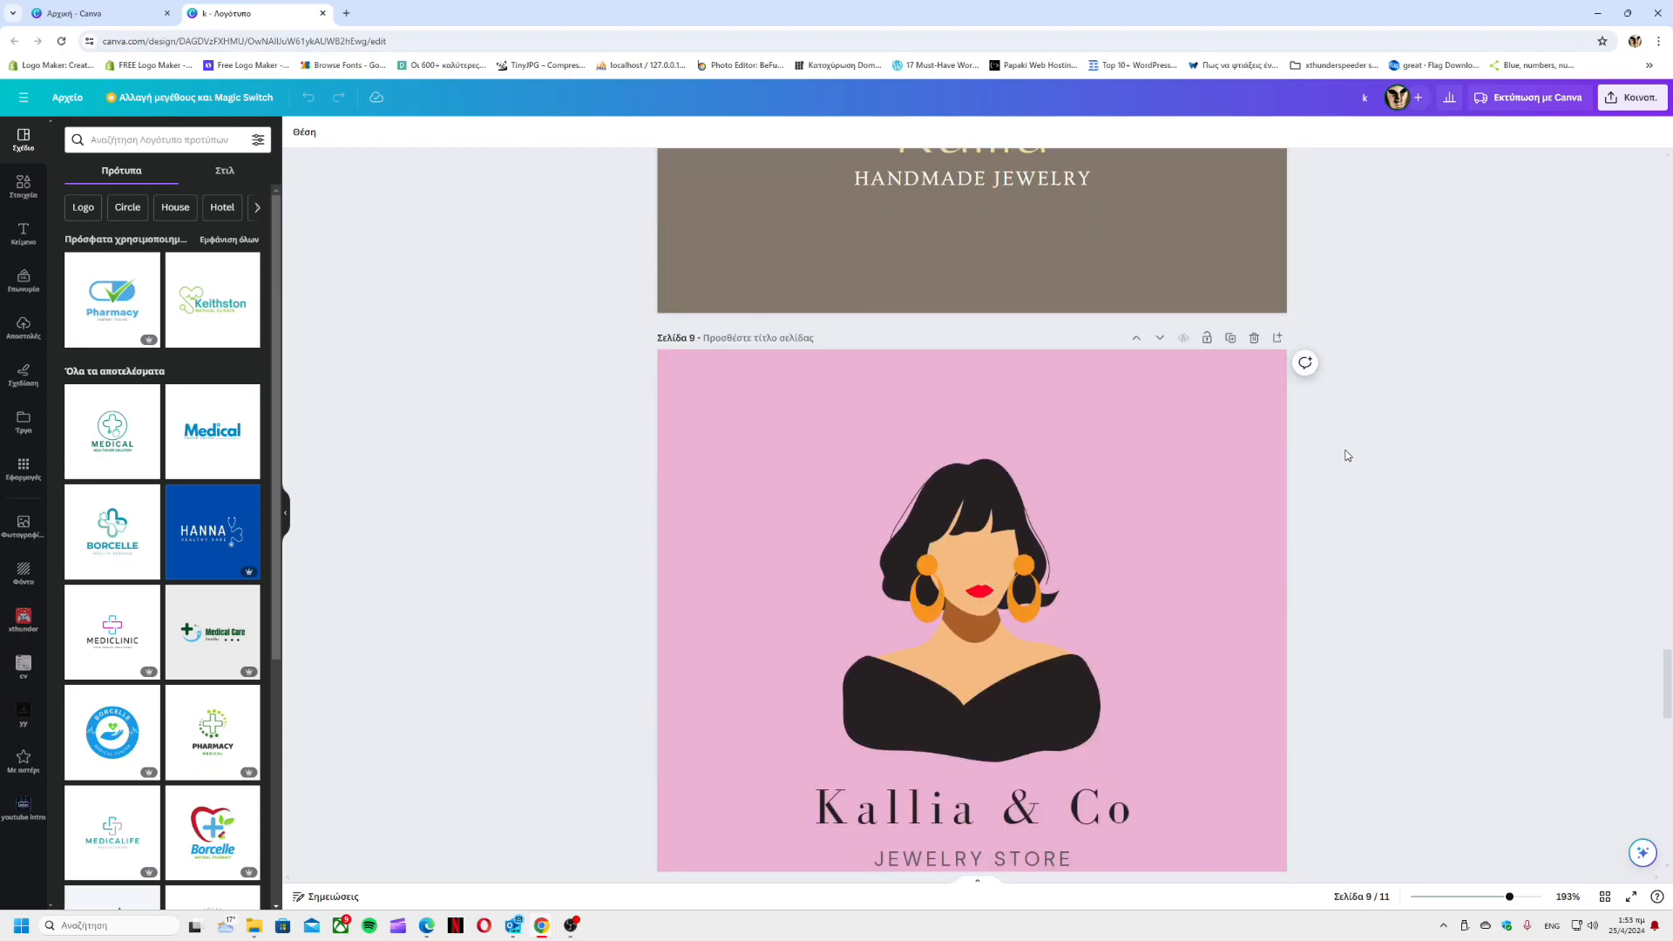
{"action": "scroll", "coordinate": [1347, 455], "scroll_direction": "down", "scroll_amount": 8}
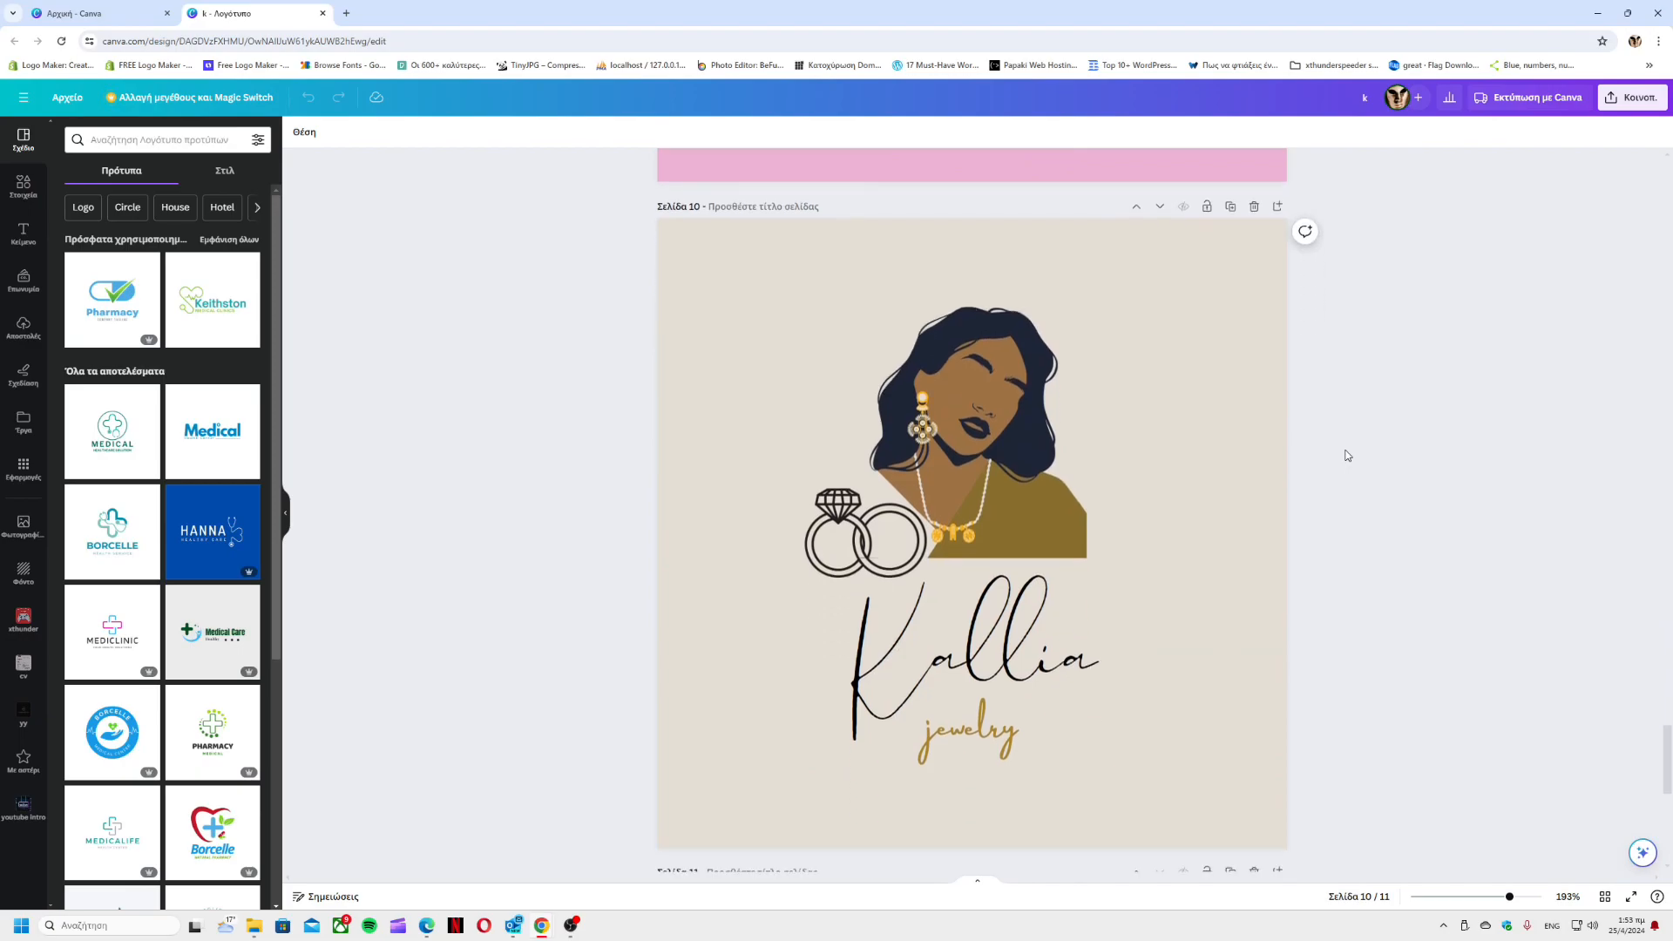
{"action": "scroll", "coordinate": [1348, 455], "scroll_direction": "down", "scroll_amount": 10}
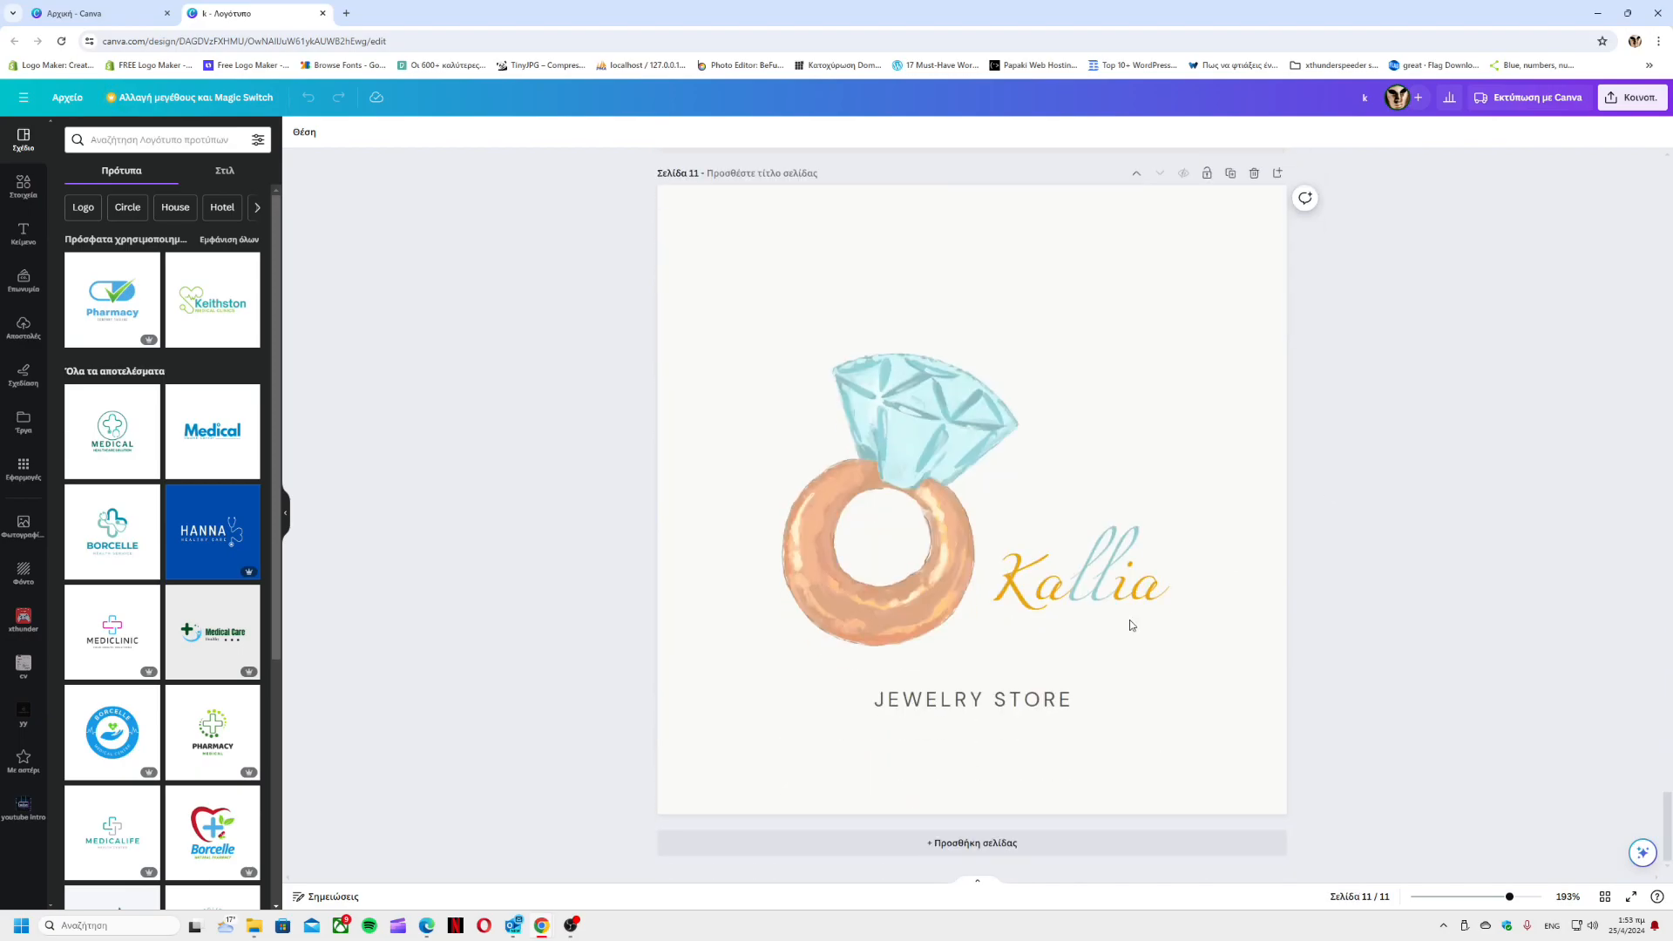
{"action": "scroll", "coordinate": [1146, 470], "scroll_direction": "up", "scroll_amount": 20}
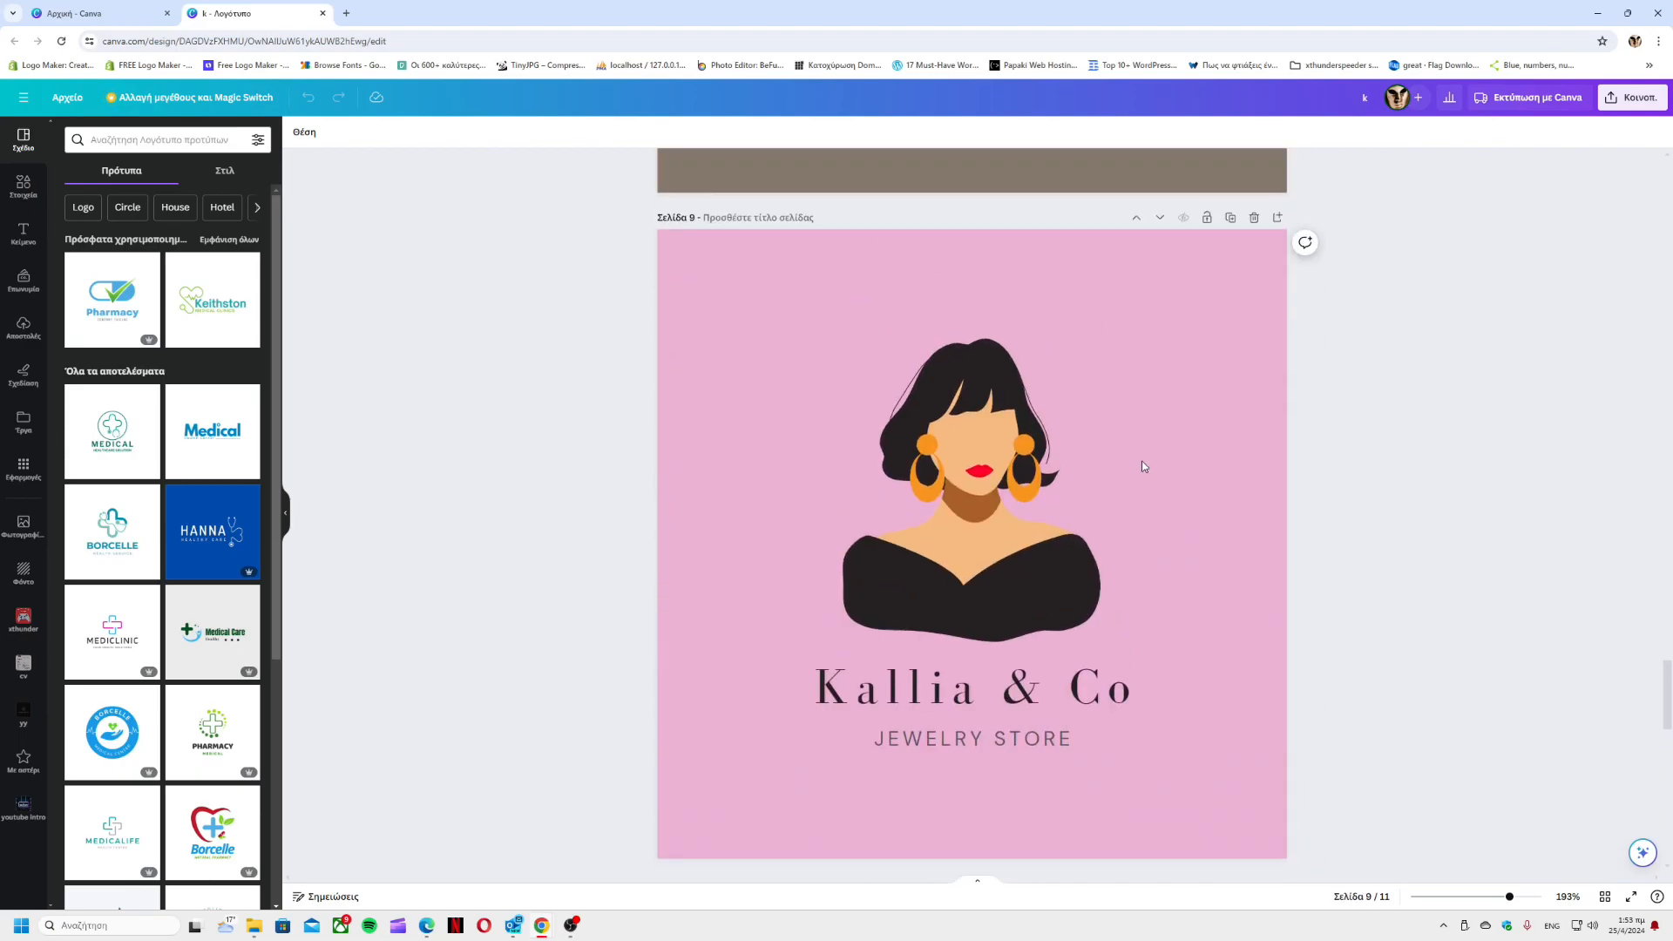
{"action": "scroll", "coordinate": [1143, 467], "scroll_direction": "up", "scroll_amount": 13}
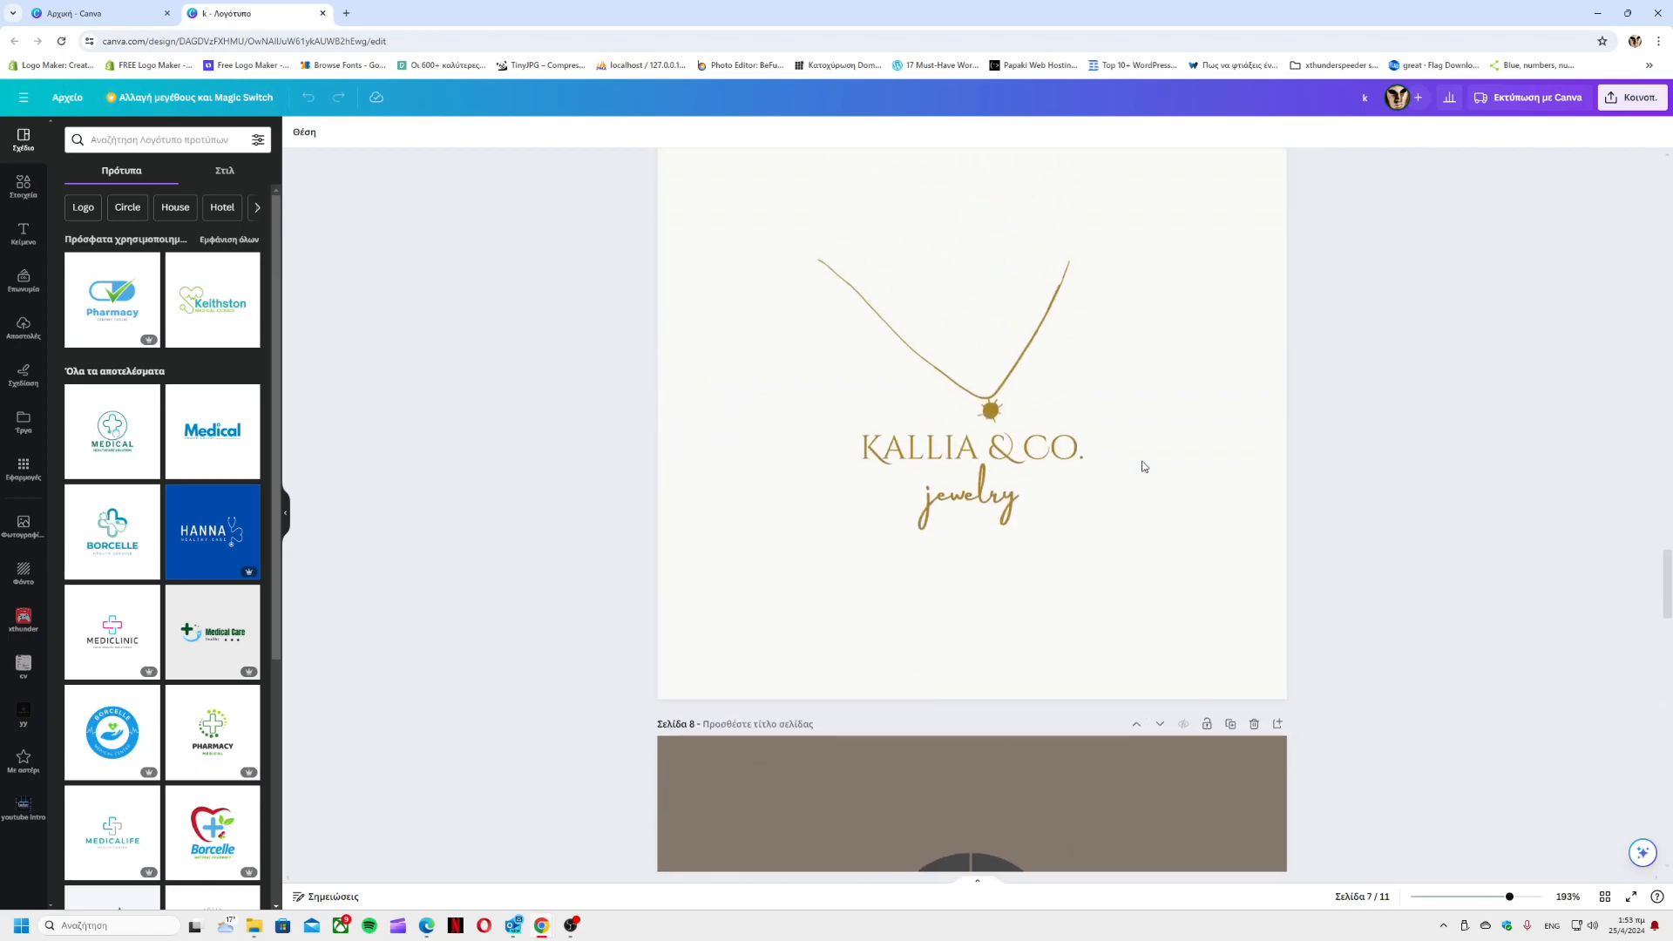
{"action": "scroll", "coordinate": [1138, 467], "scroll_direction": "up", "scroll_amount": 8}
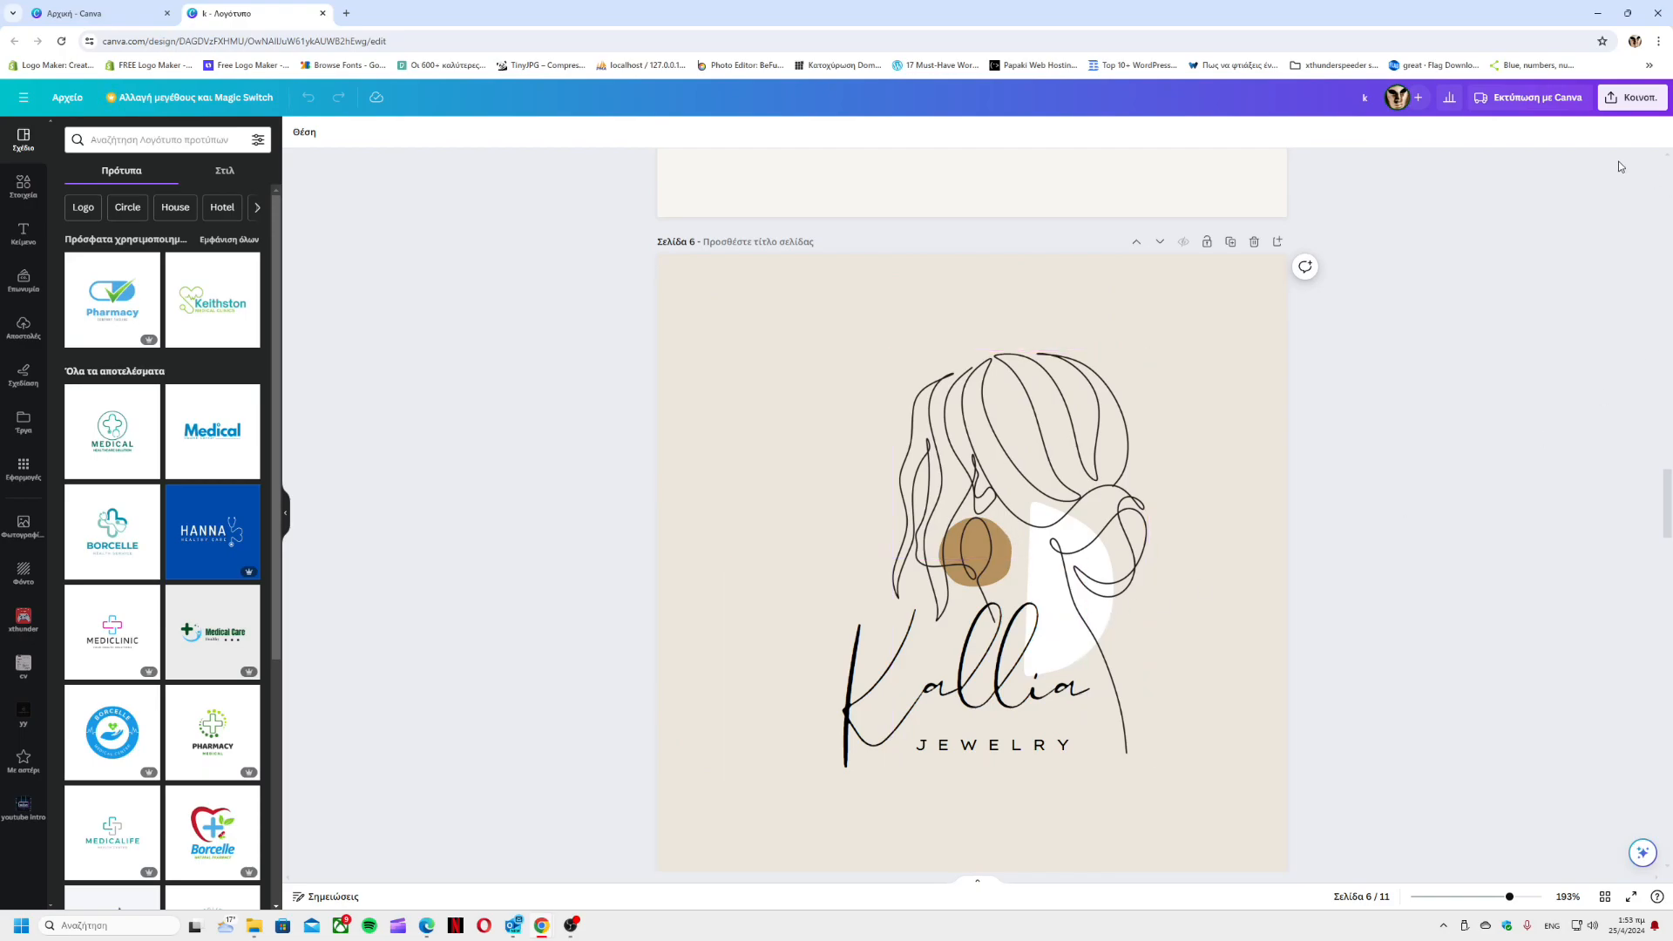
- Download all pages of the jewelry logo design as PNG at size 1, and open the downloaded k.zip
{"action": "left_click", "coordinate": [1637, 103]}
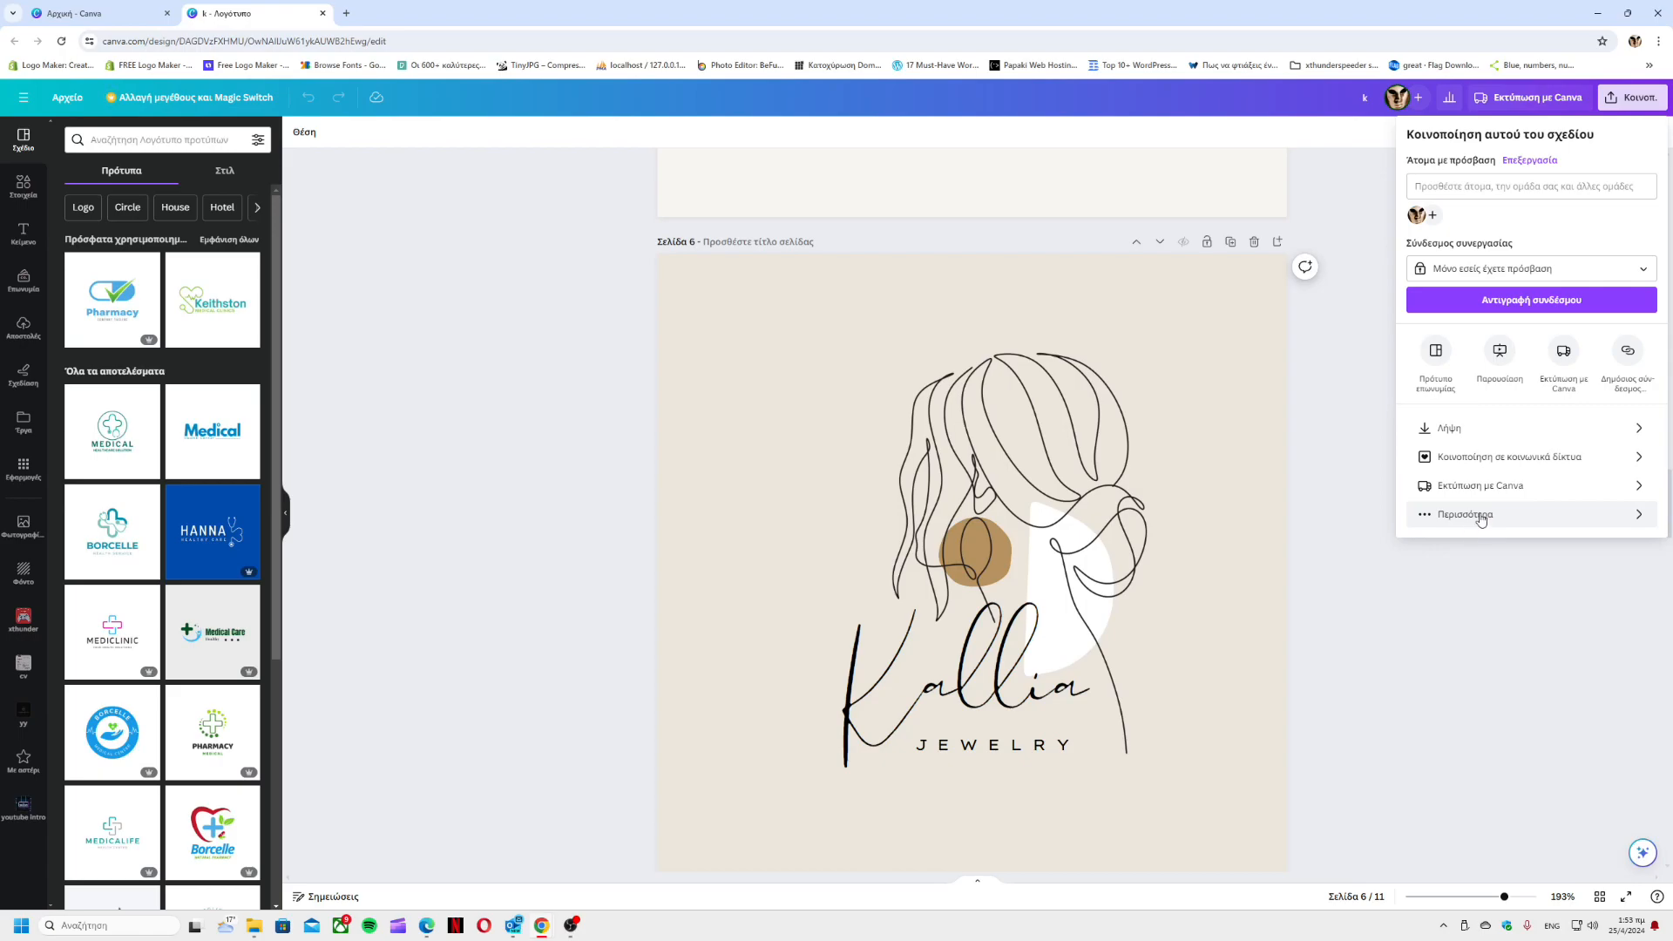
{"action": "left_click", "coordinate": [1583, 428]}
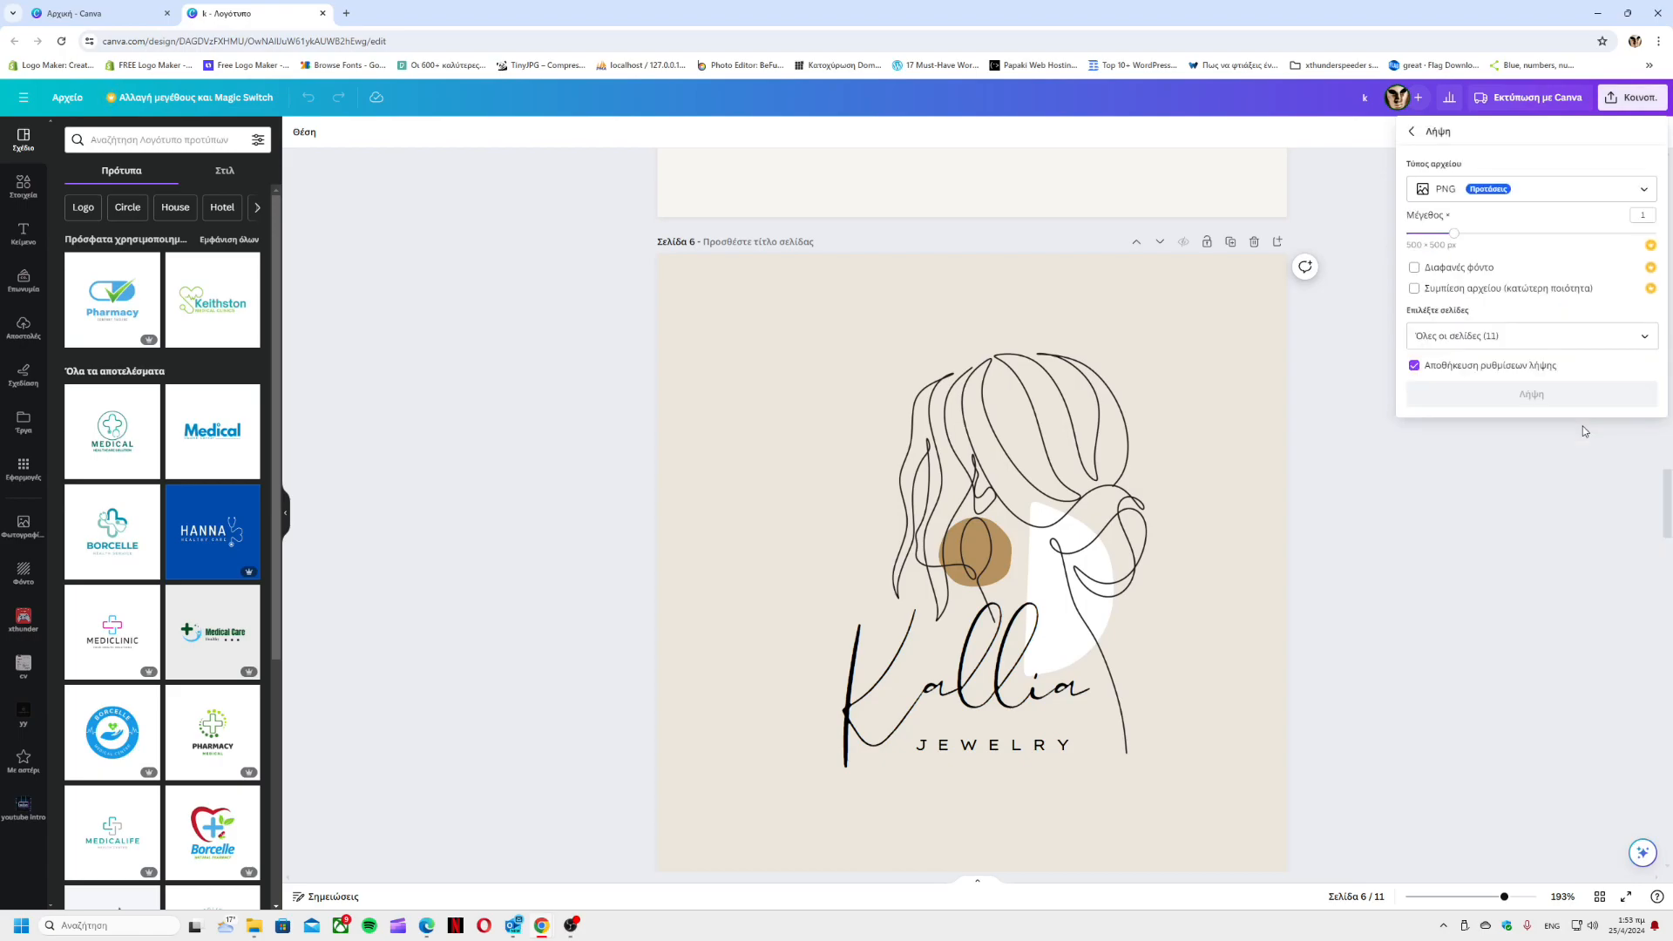
{"action": "left_click", "coordinate": [1566, 191]}
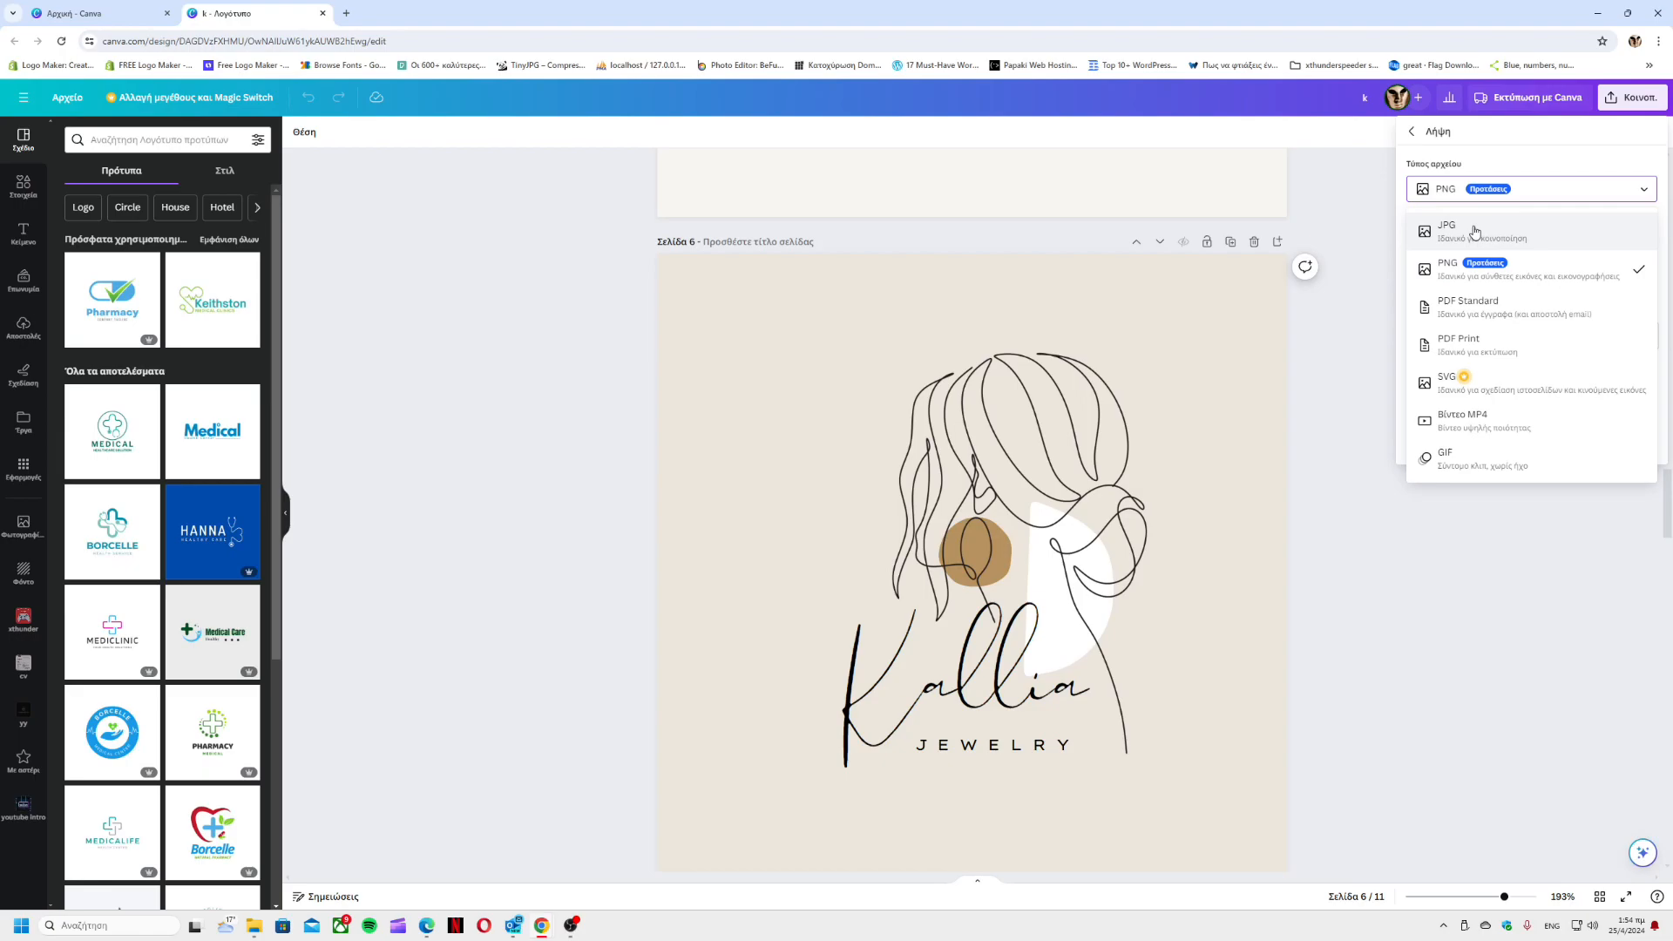
{"action": "left_click", "coordinate": [1471, 272]}
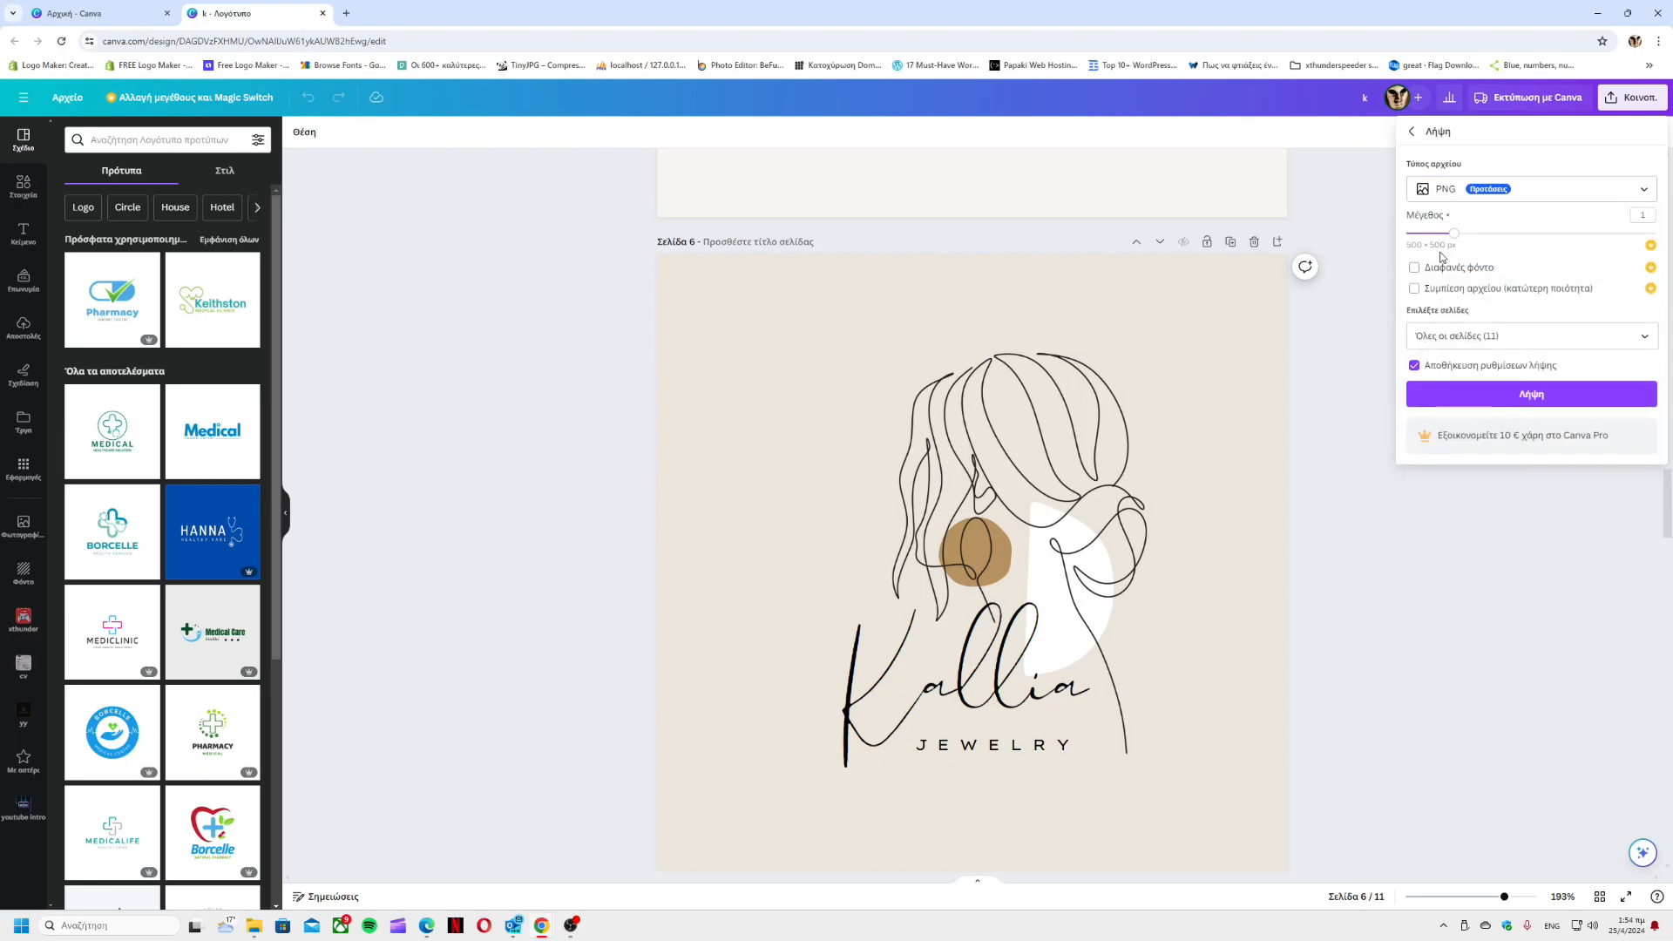
{"action": "mouse_move", "coordinate": [1454, 234]}
{"action": "left_mouse_down"}
{"action": "mouse_move", "coordinate": [1650, 235]}
{"action": "mouse_move", "coordinate": [1453, 241]}
{"action": "left_mouse_up"}
{"action": "left_click", "coordinate": [1546, 397]}
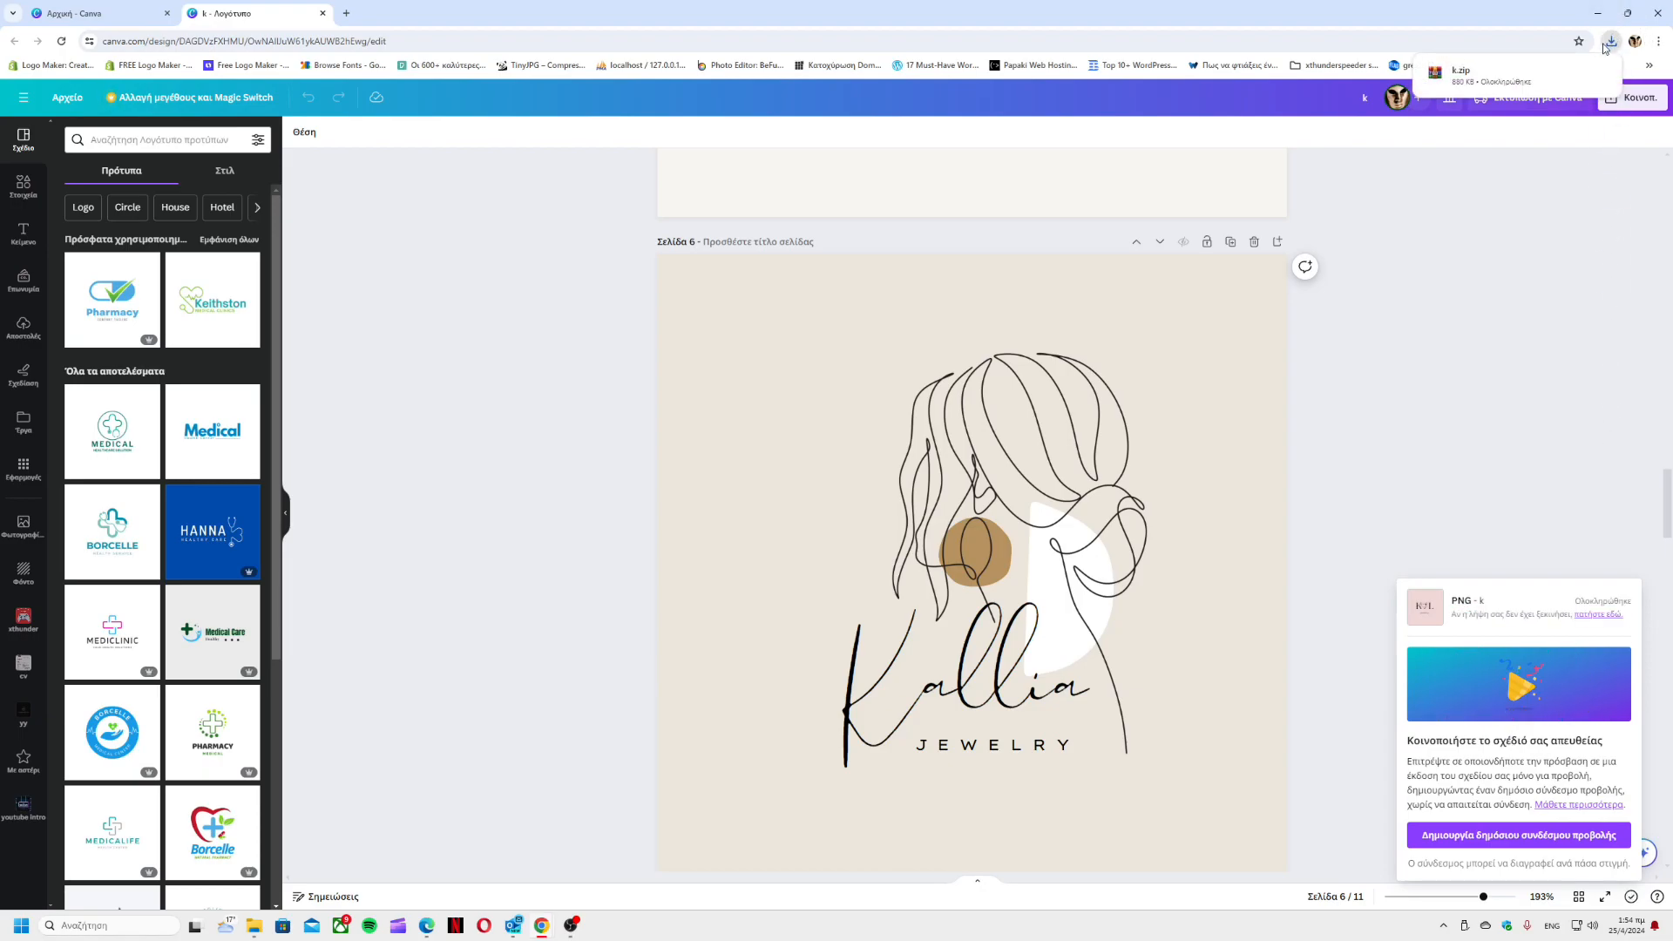
{"action": "left_click", "coordinate": [1462, 86]}
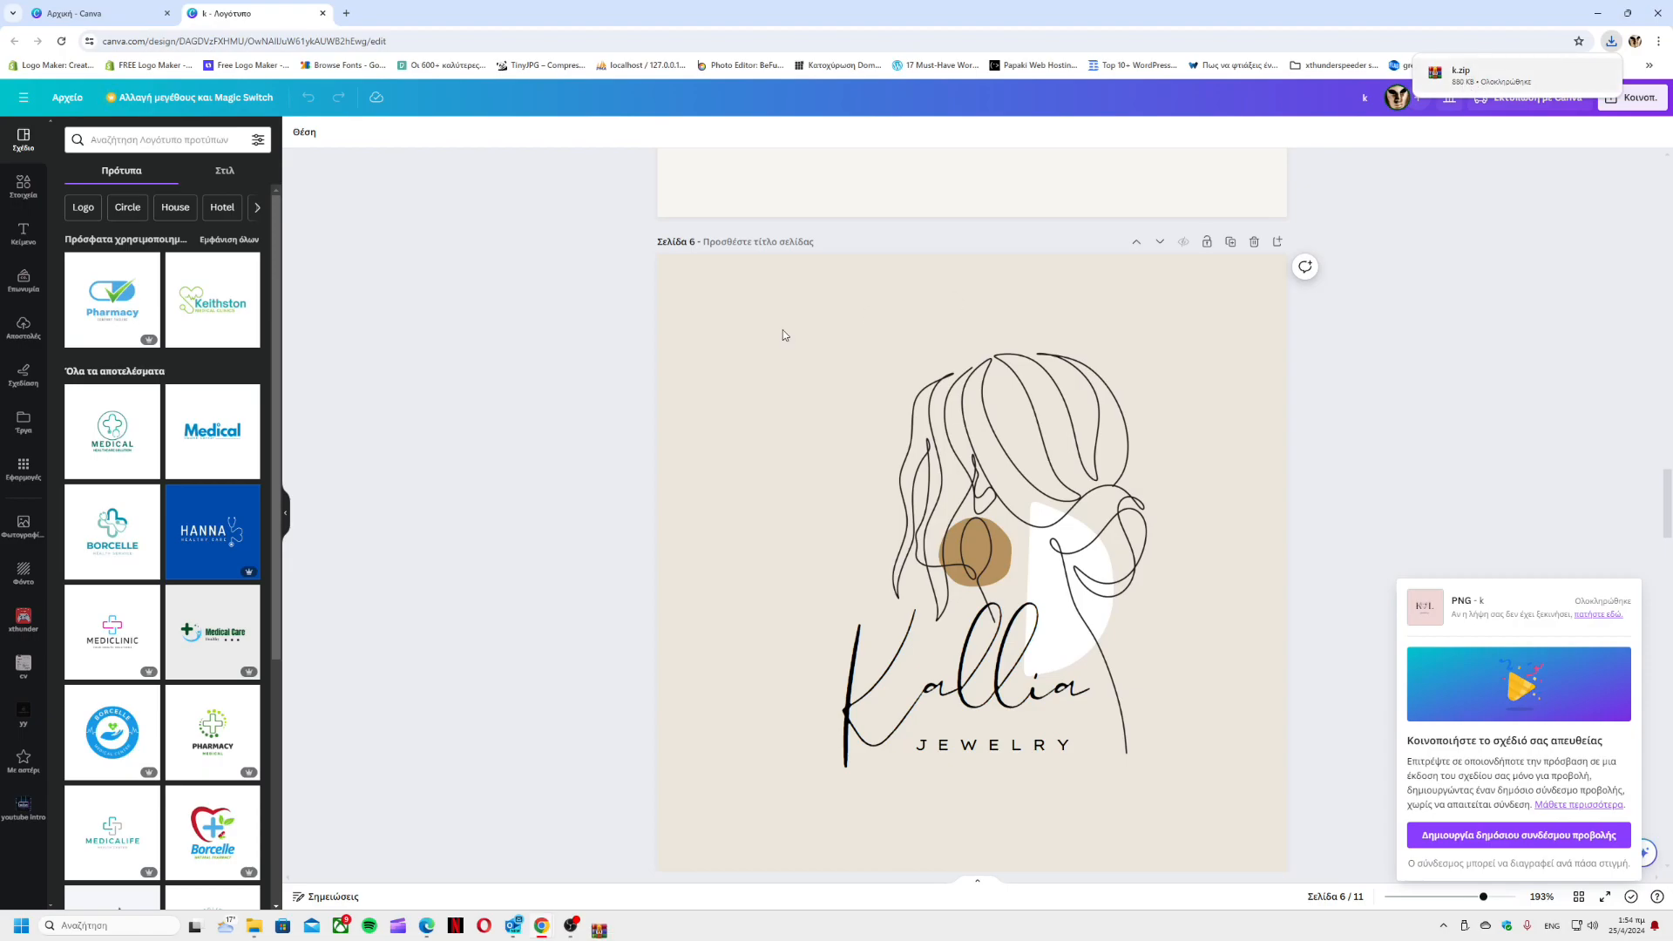
{"action": "left_click", "coordinate": [1421, 163]}
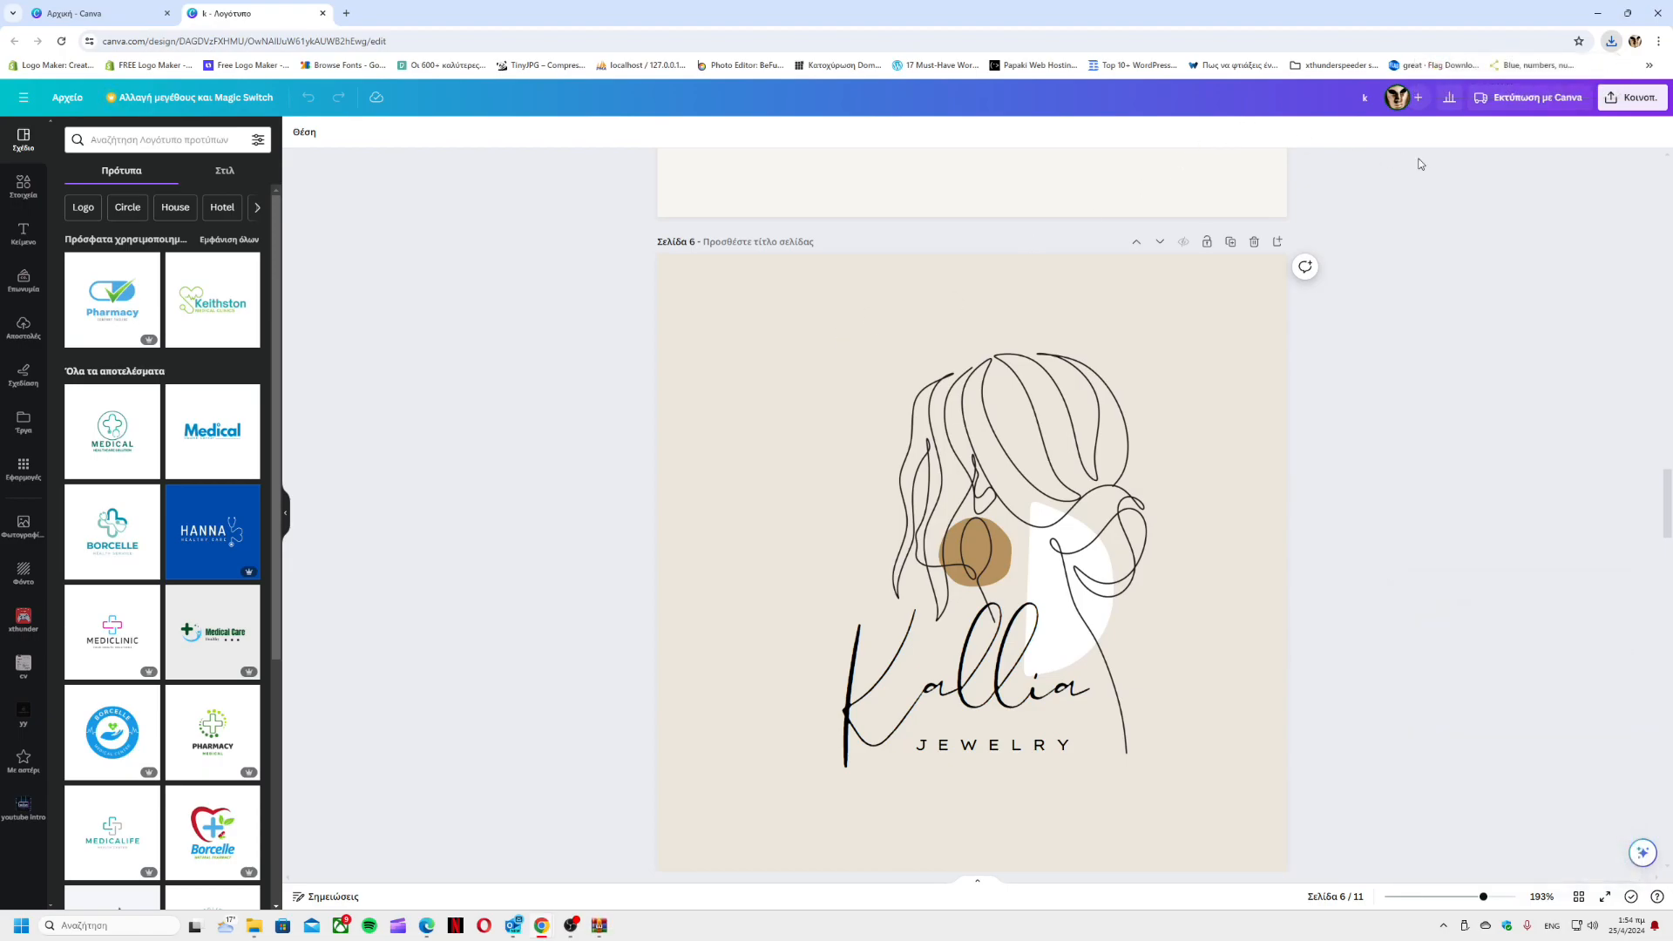
- Bring up the k.zip archive to check the exported PNG pages inside it, and minimize the archive window
{"action": "mouse_move", "coordinate": [600, 926]}
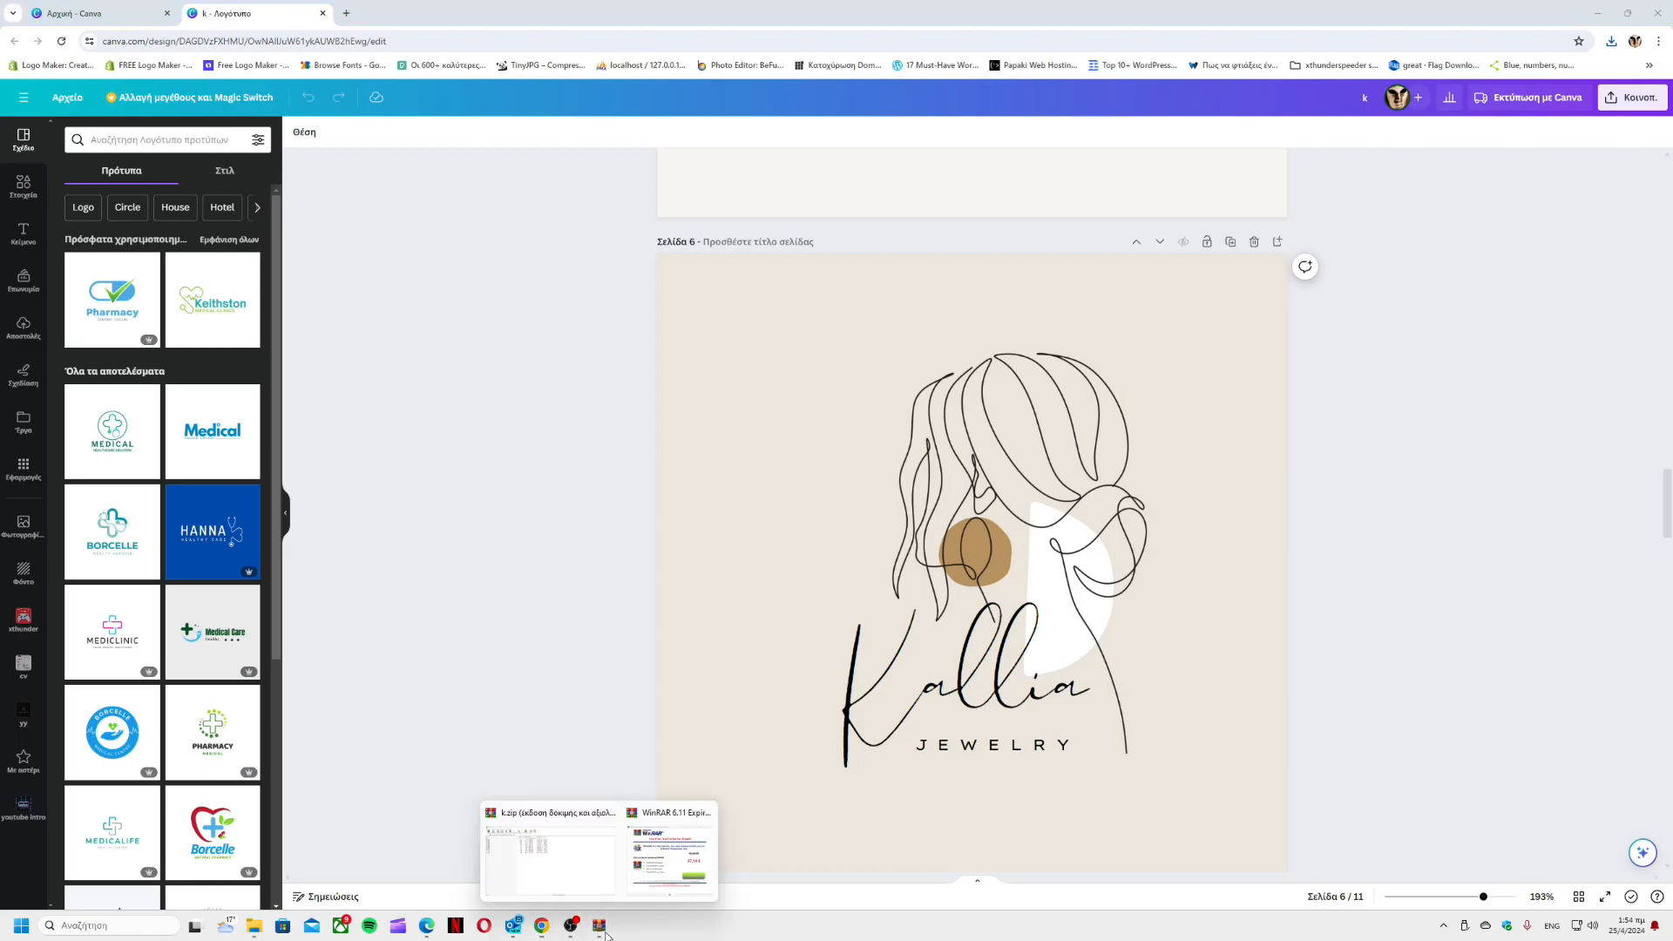
{"action": "mouse_move", "coordinate": [703, 813]}
{"action": "left_click", "coordinate": [601, 841]}
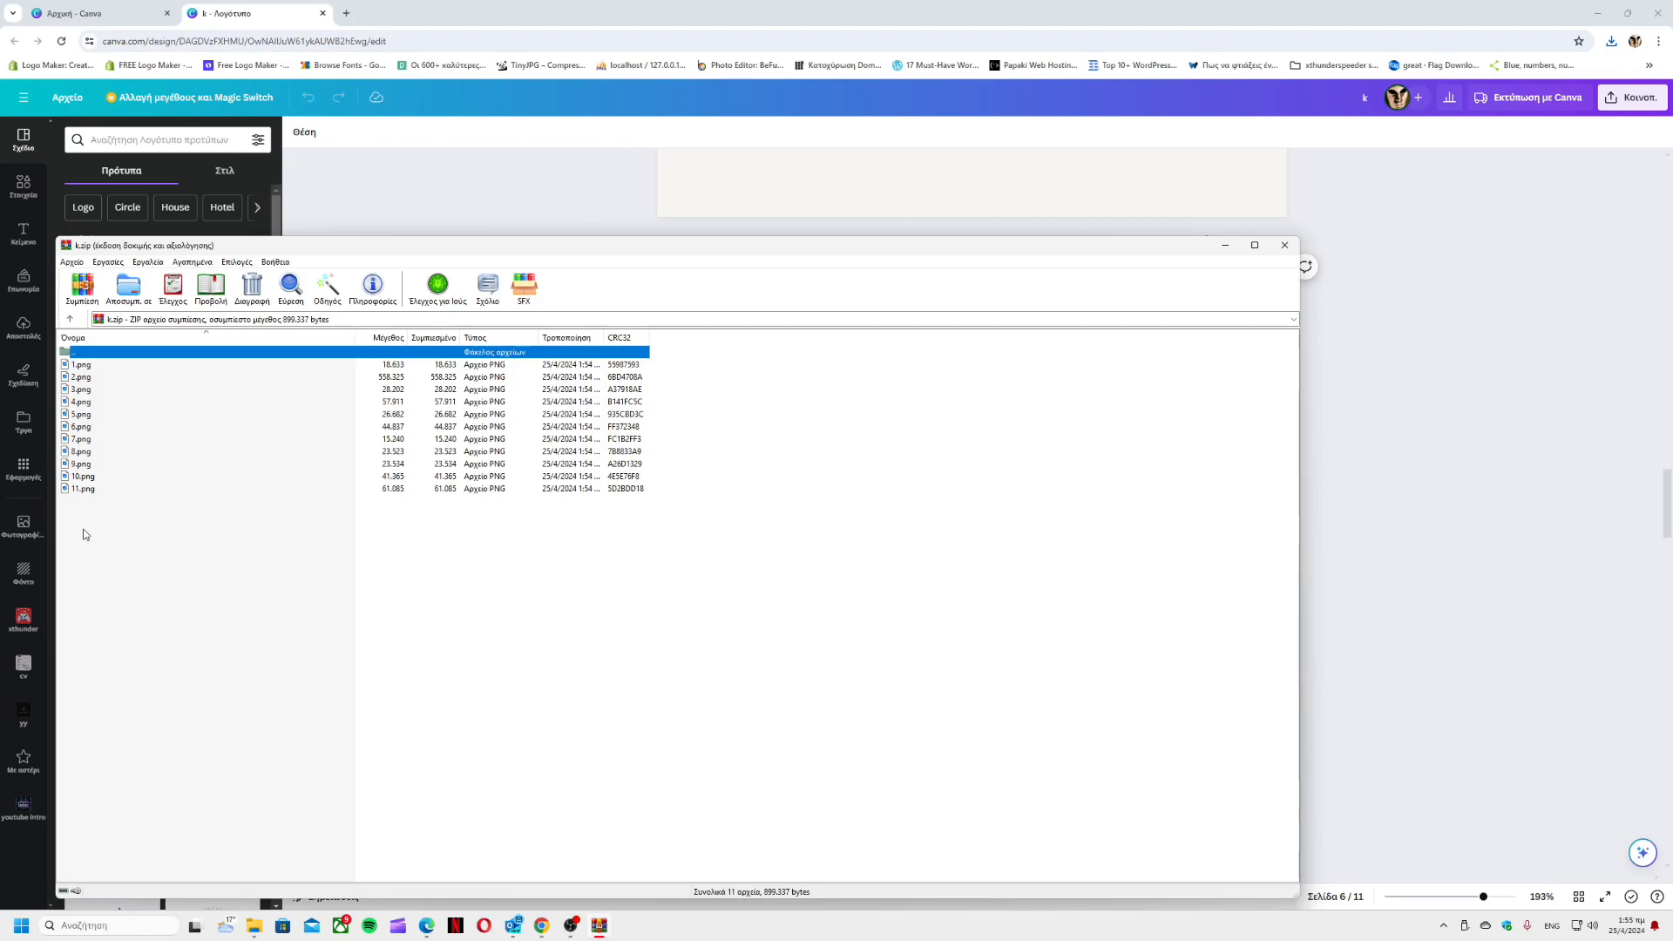
{"action": "left_click", "coordinate": [1221, 246]}
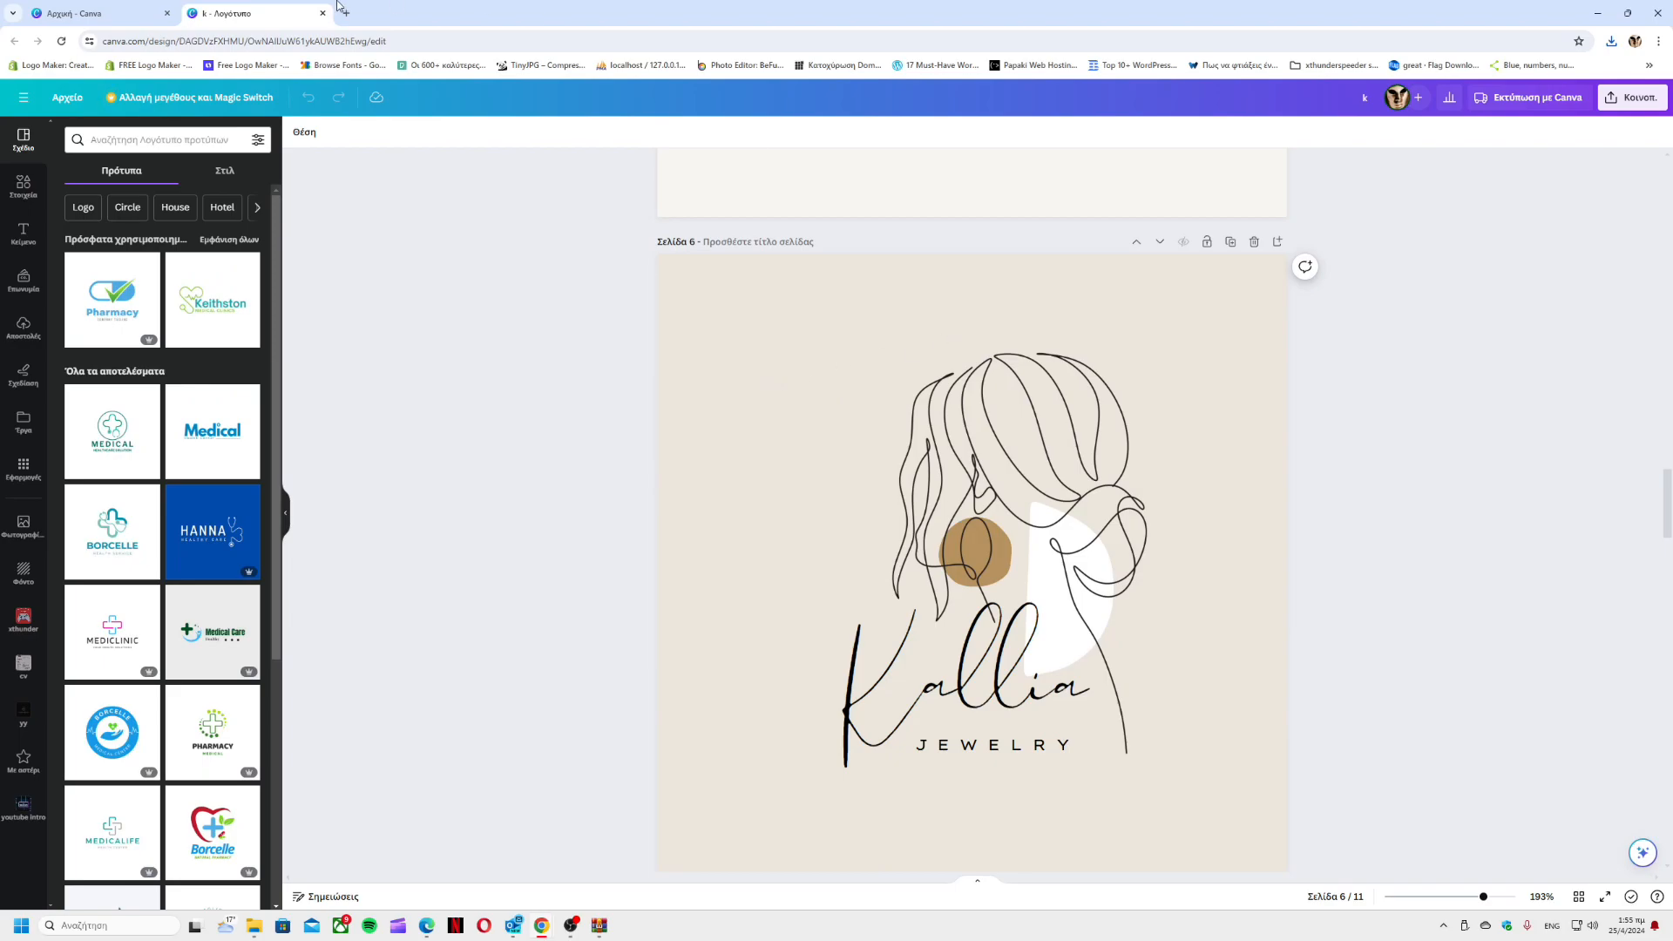
- Switch to the open Canva home page and return to its design search and suggested design types
{"action": "left_click", "coordinate": [113, 15]}
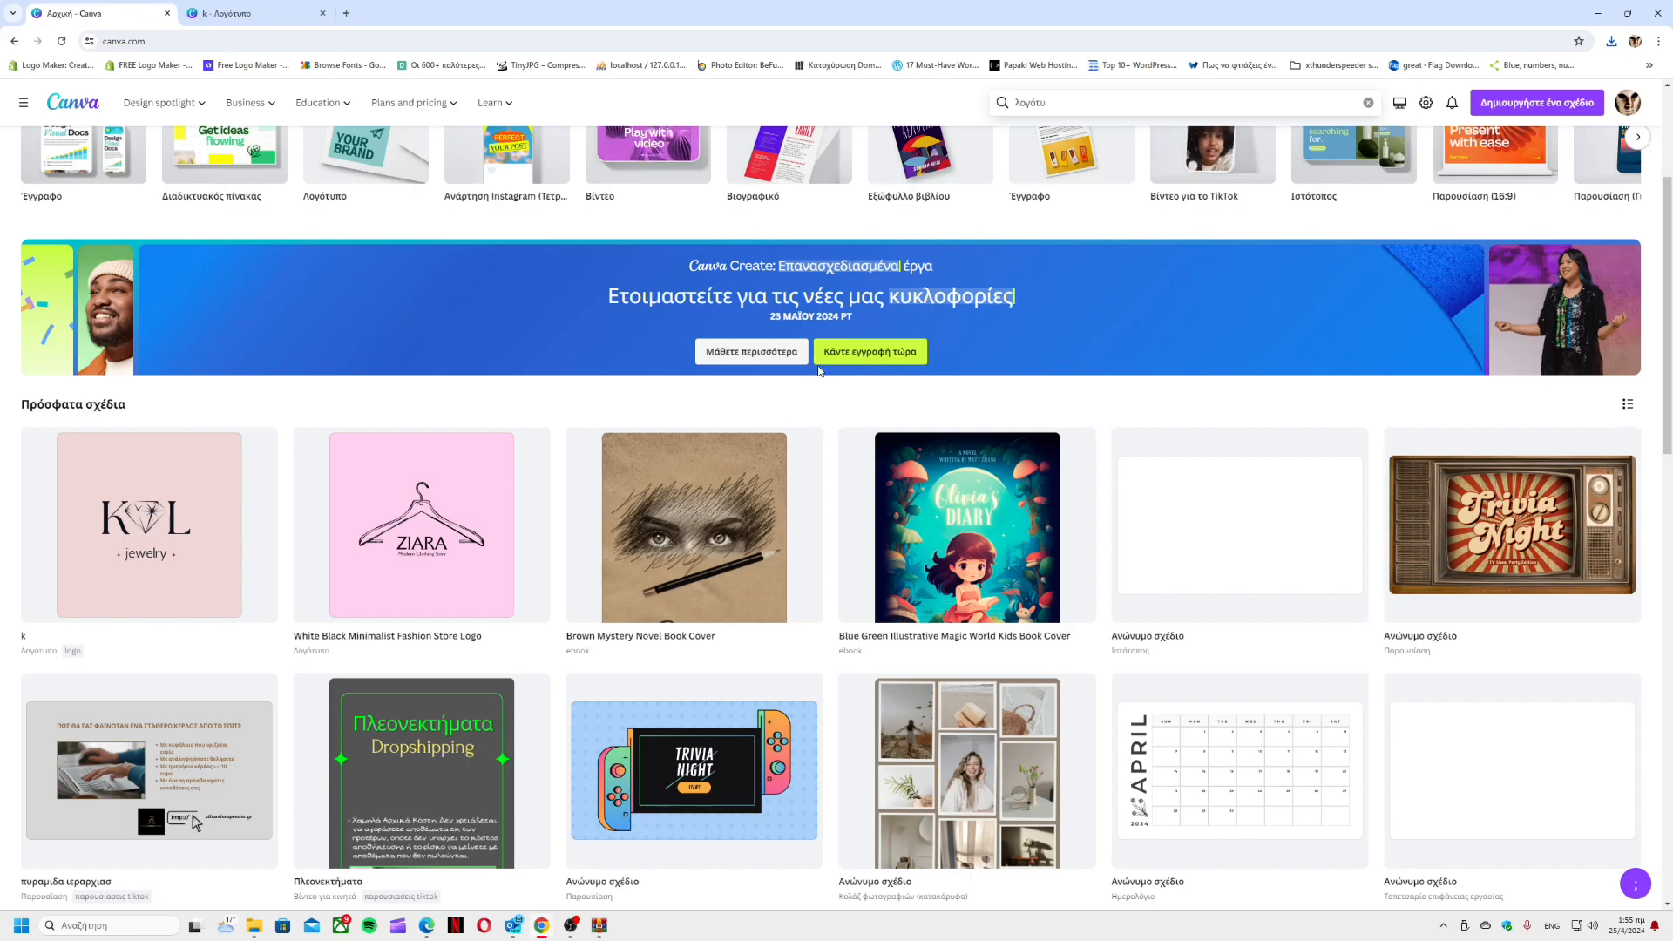
{"action": "scroll", "coordinate": [988, 435], "scroll_direction": "up", "scroll_amount": 1}
{"action": "scroll", "coordinate": [988, 435], "scroll_direction": "up", "scroll_amount": 2}
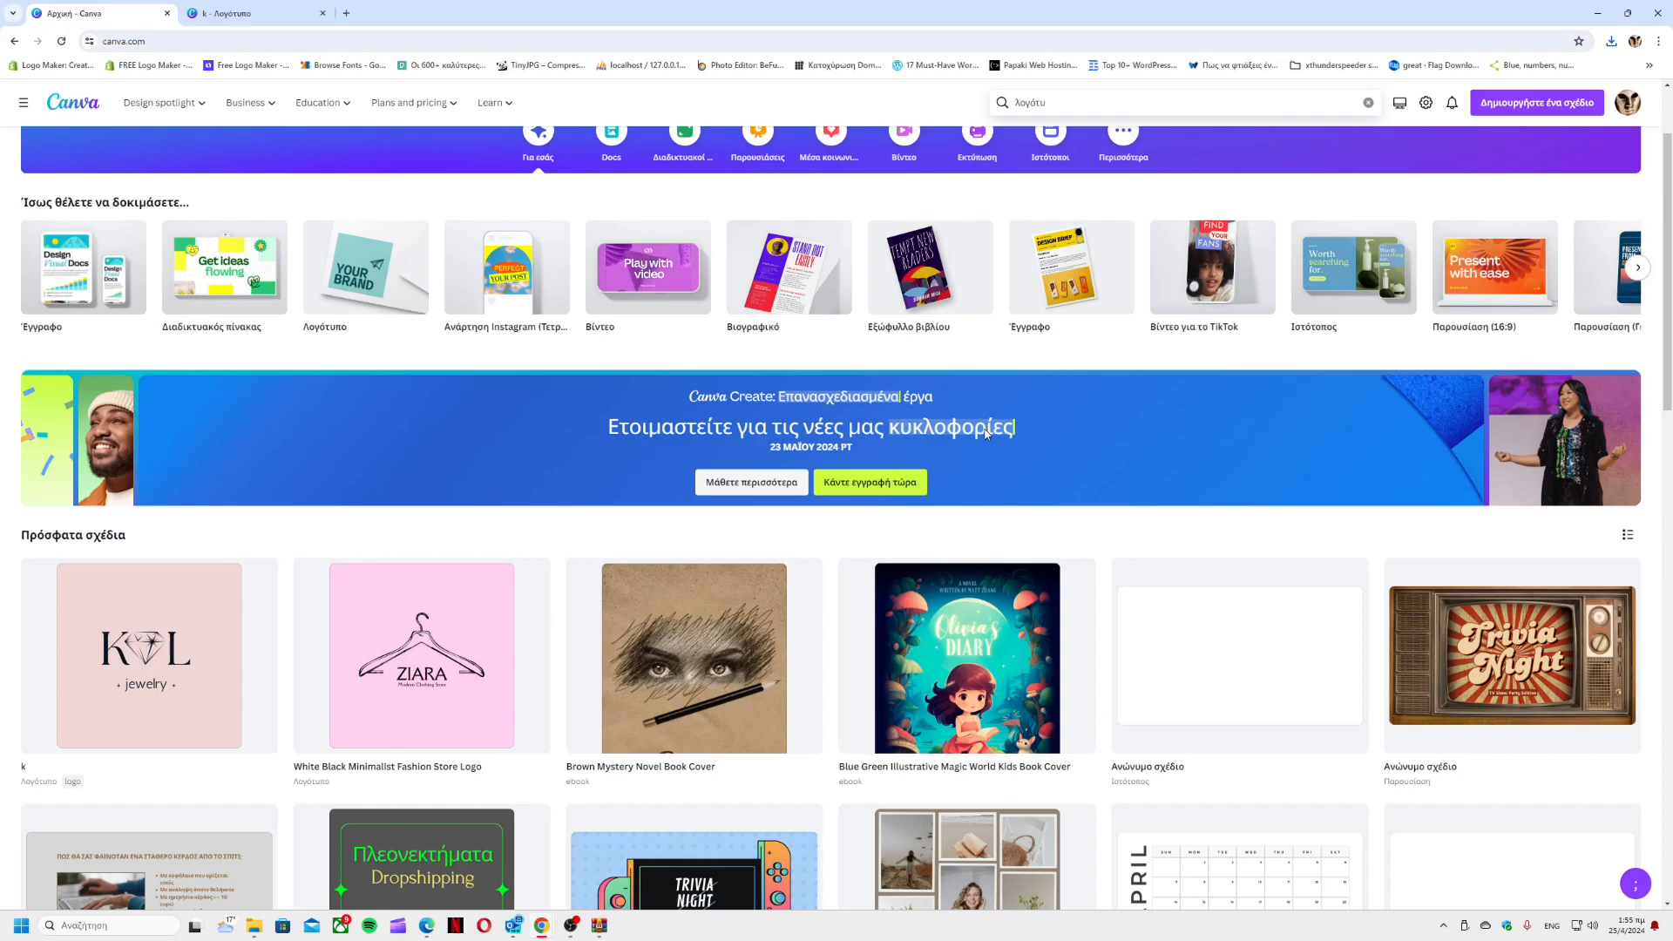
{"action": "scroll", "coordinate": [986, 429], "scroll_direction": "up", "scroll_amount": 3}
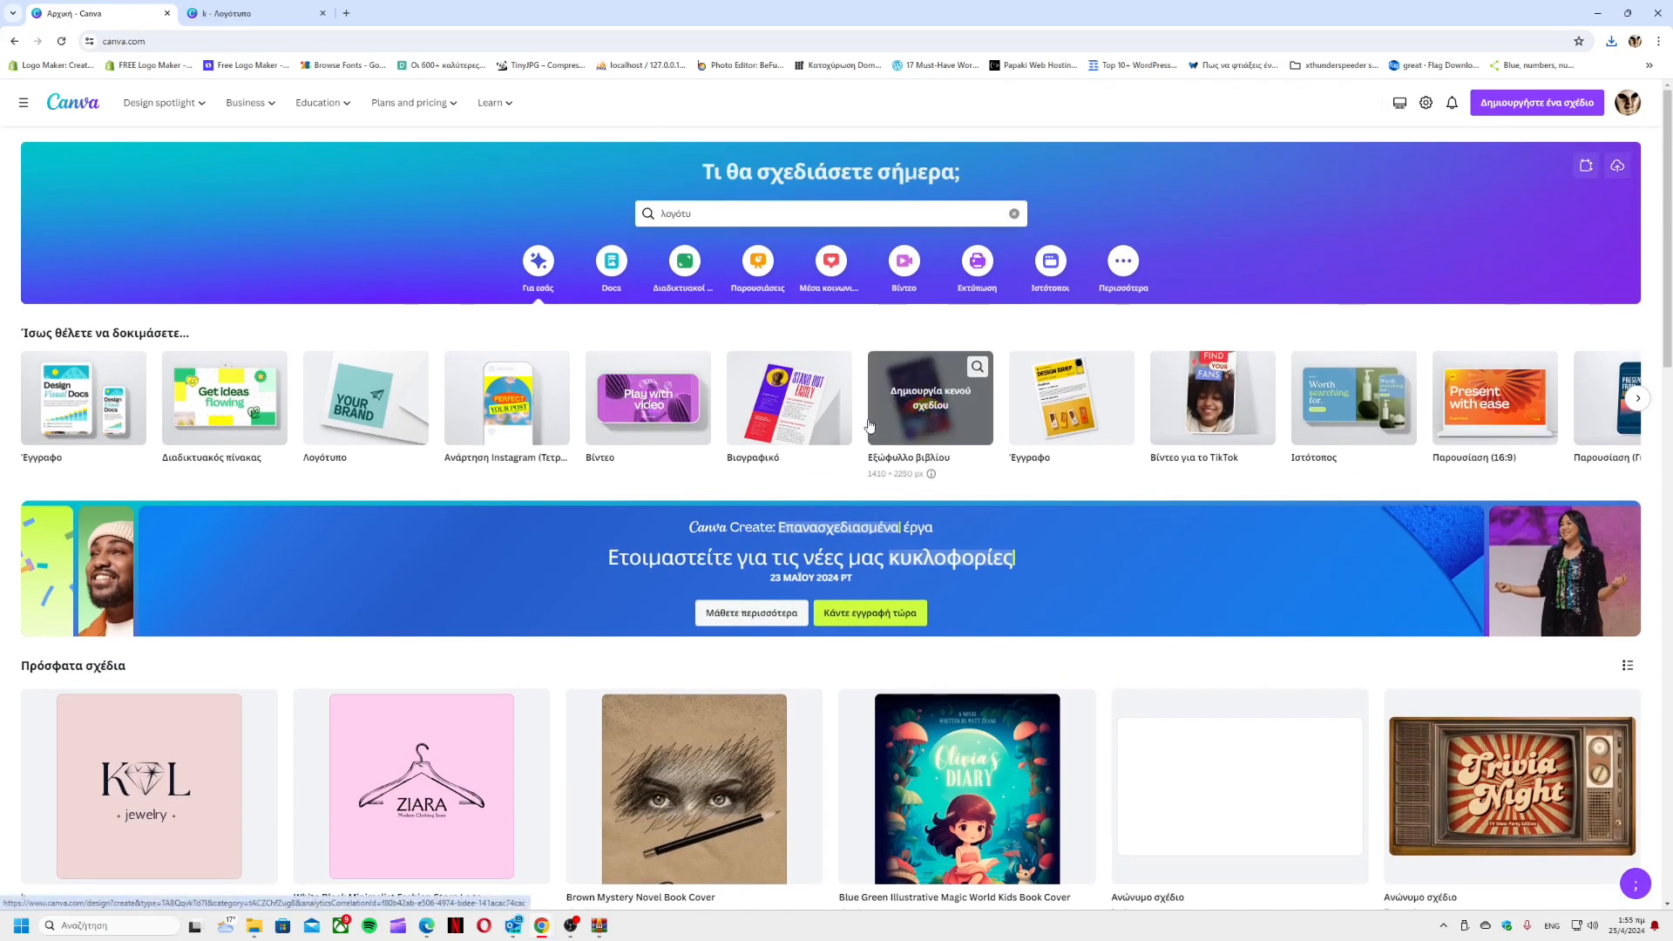